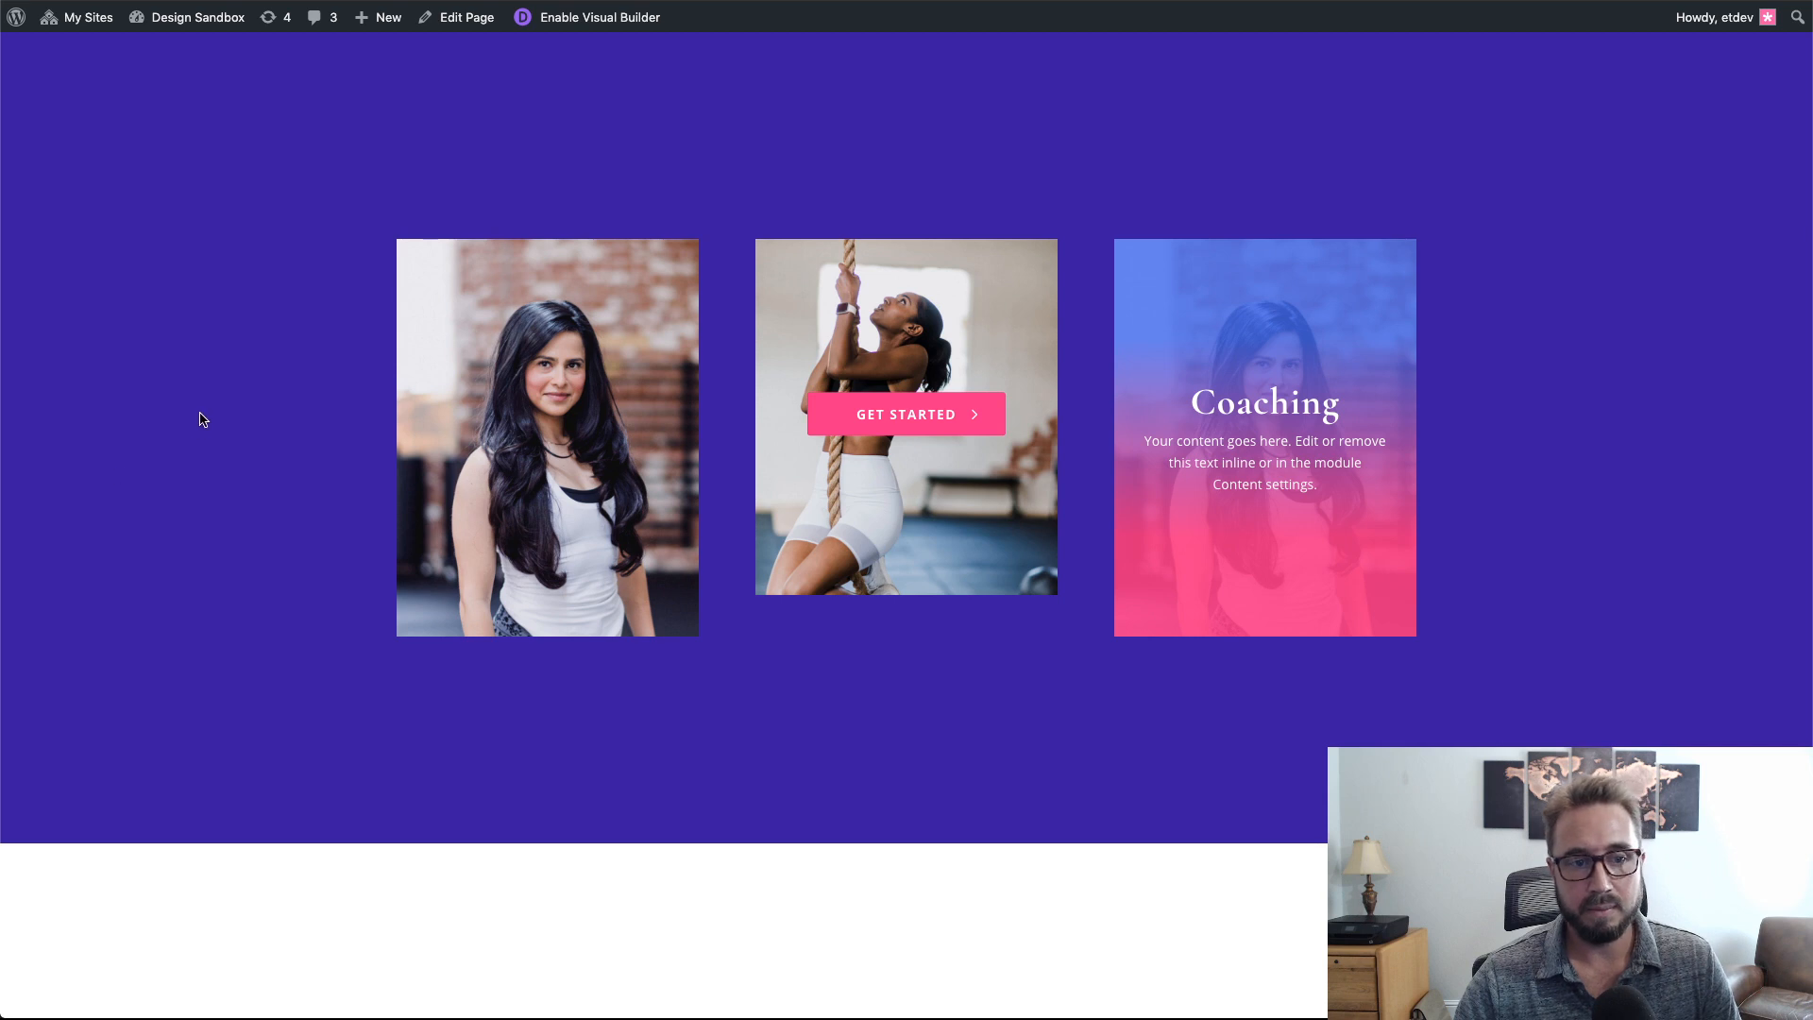
- Insert a row with three equal columns into the empty section, without adding a module yet
{"action": "mouse_move", "coordinate": [521, 421]}
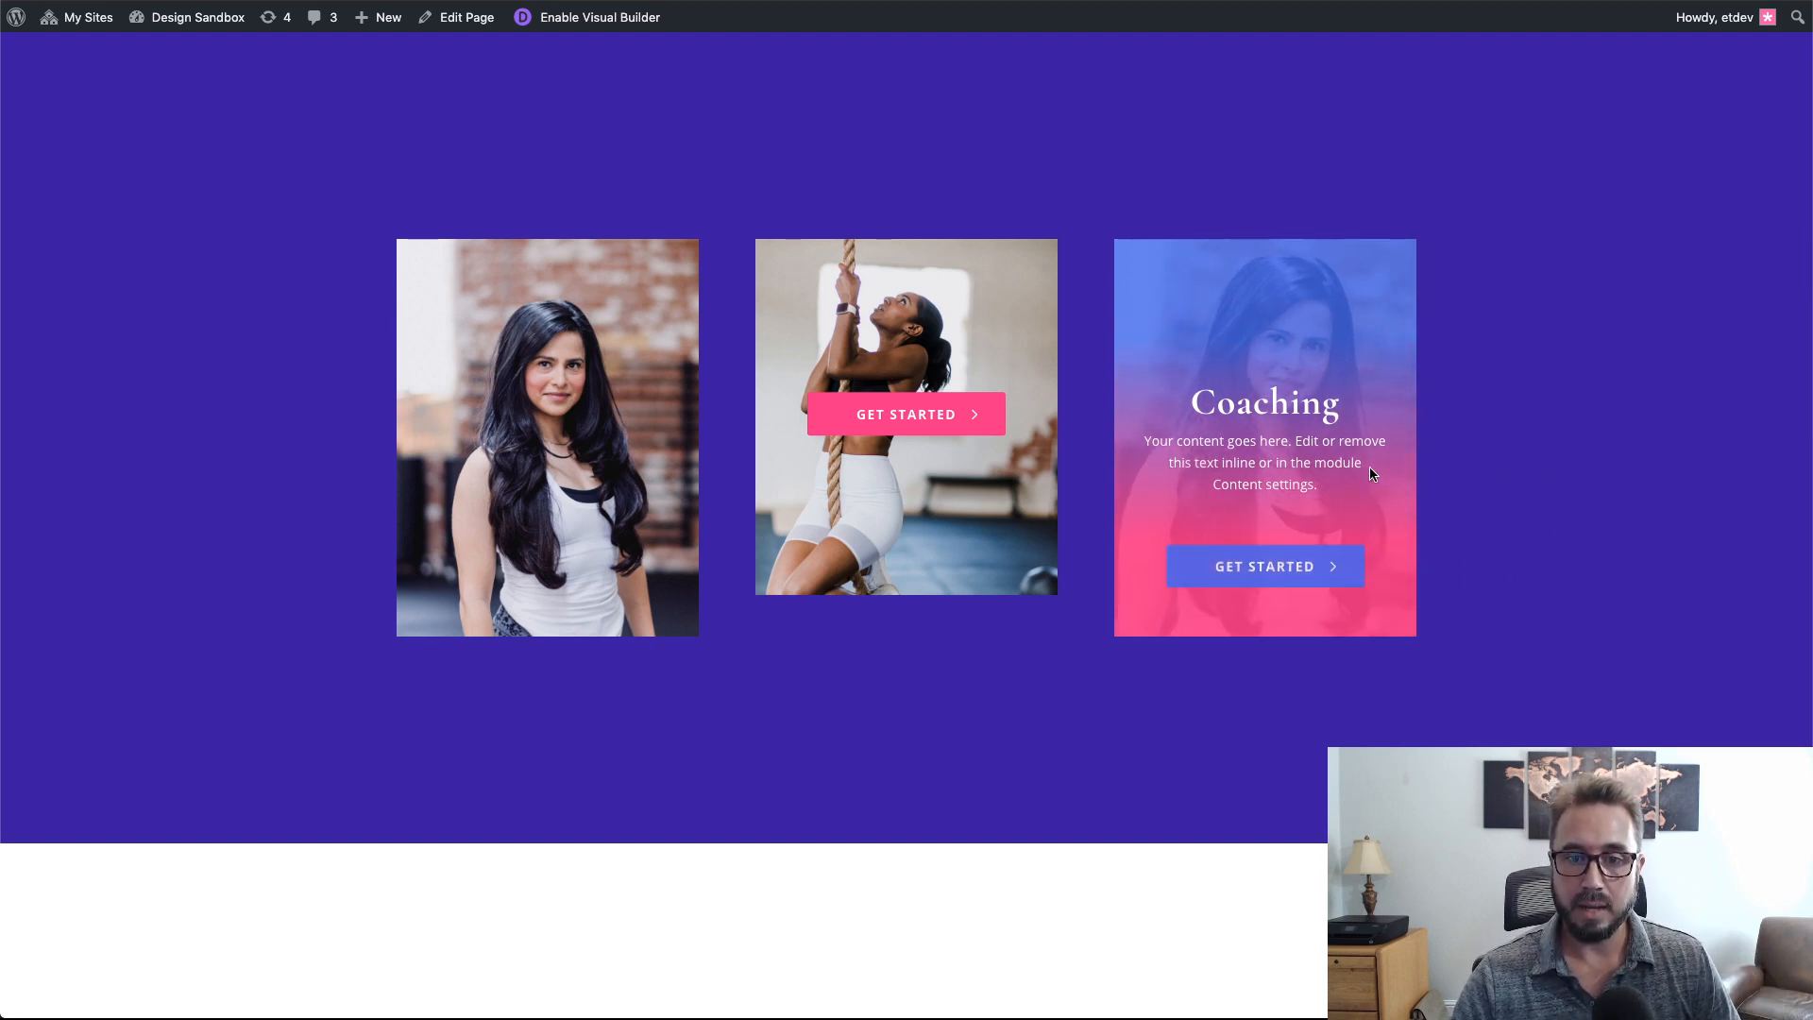
{"action": "mouse_move", "coordinate": [1330, 454]}
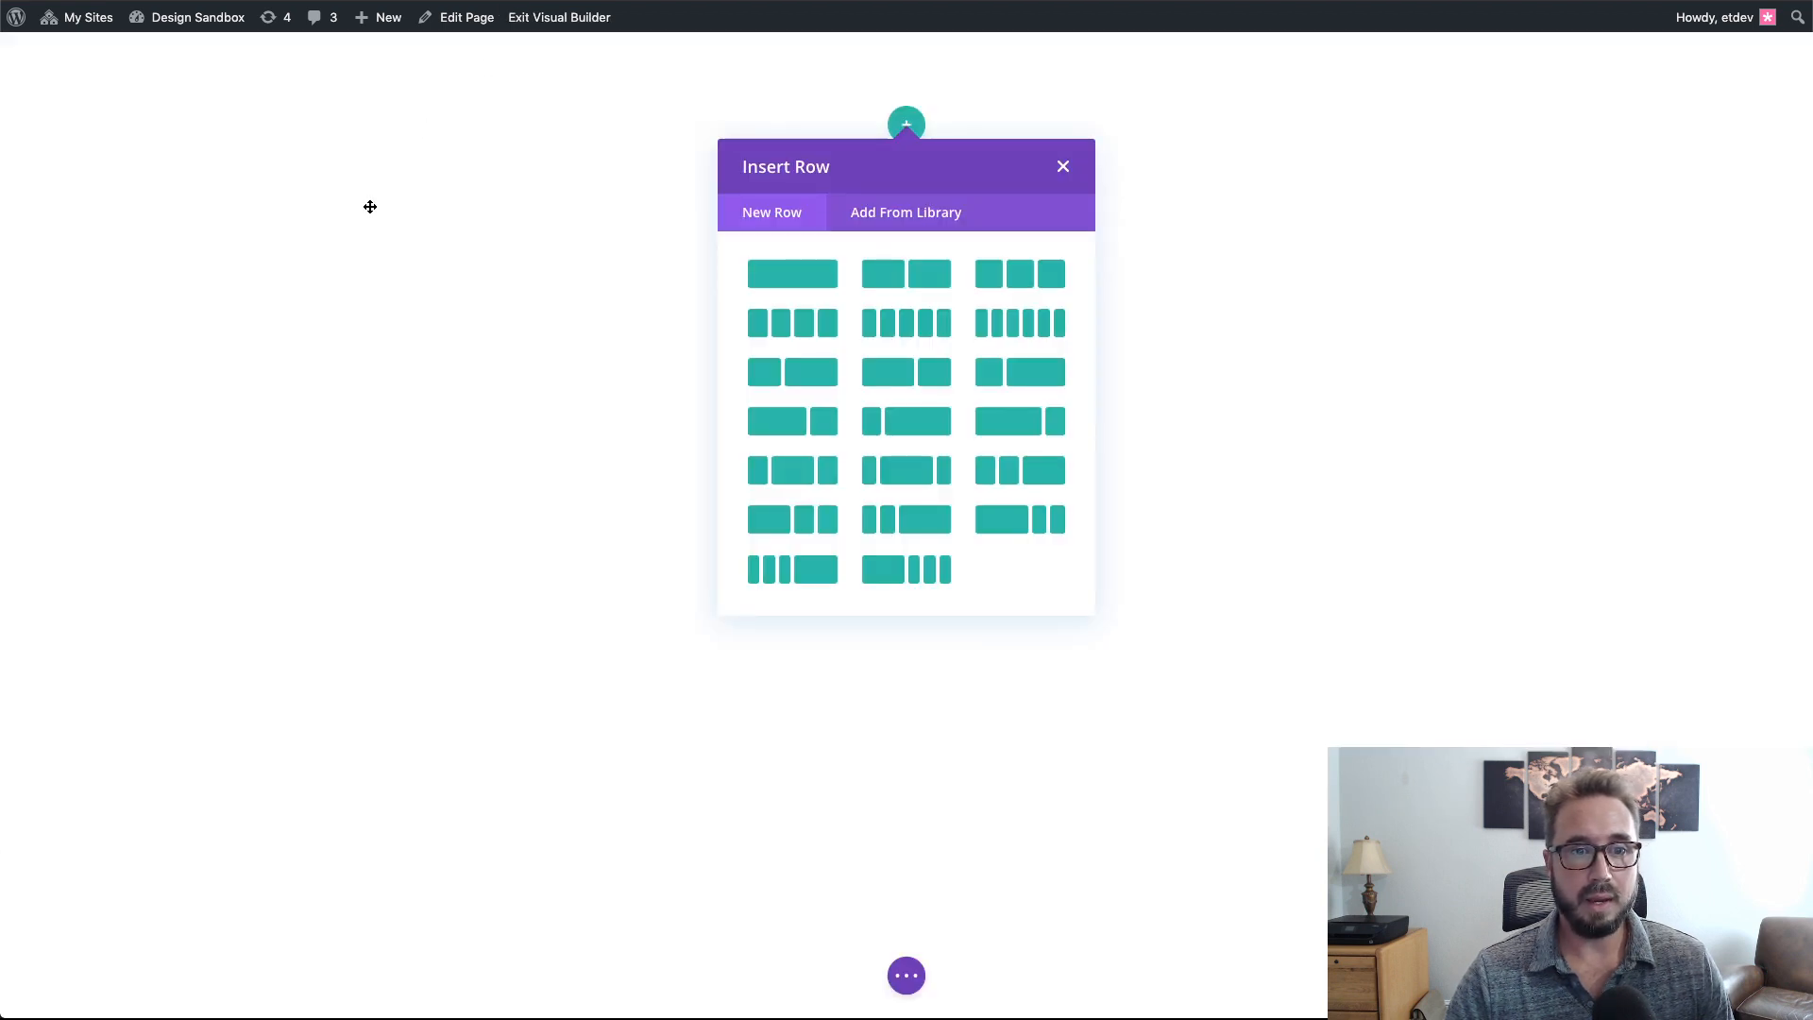
{"action": "left_click", "coordinate": [369, 202]}
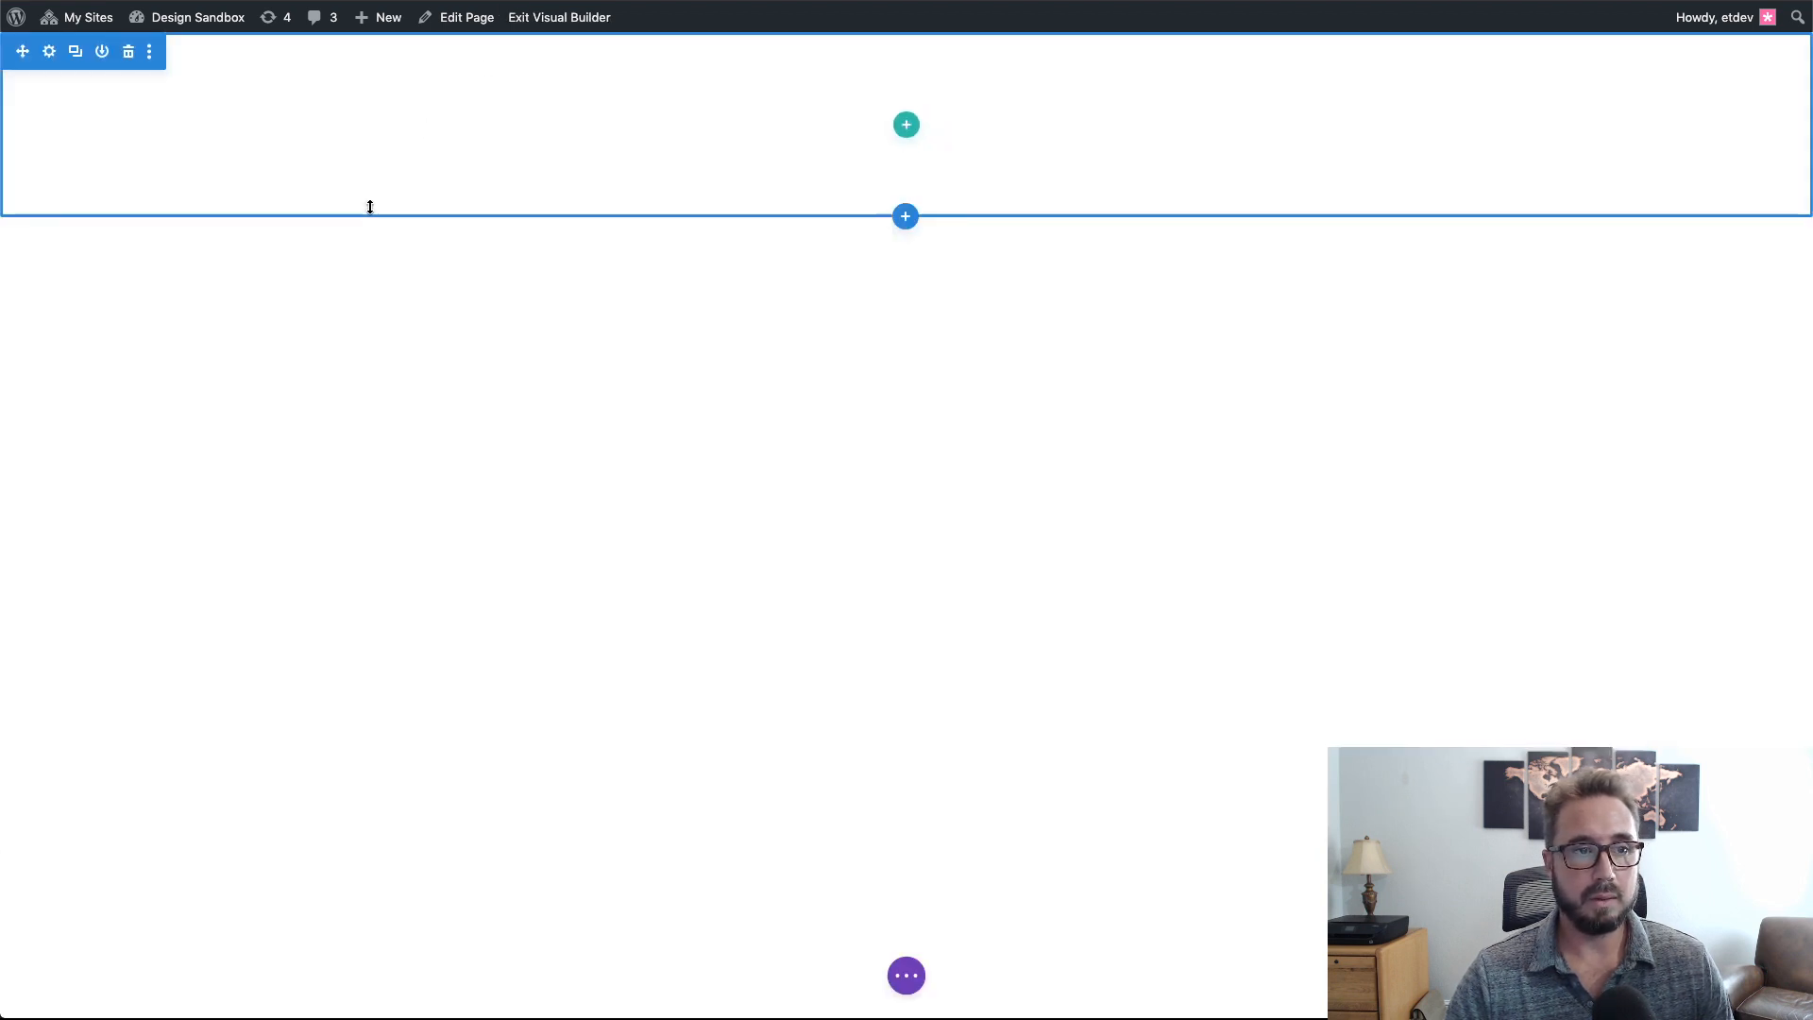
{"action": "left_click", "coordinate": [905, 128]}
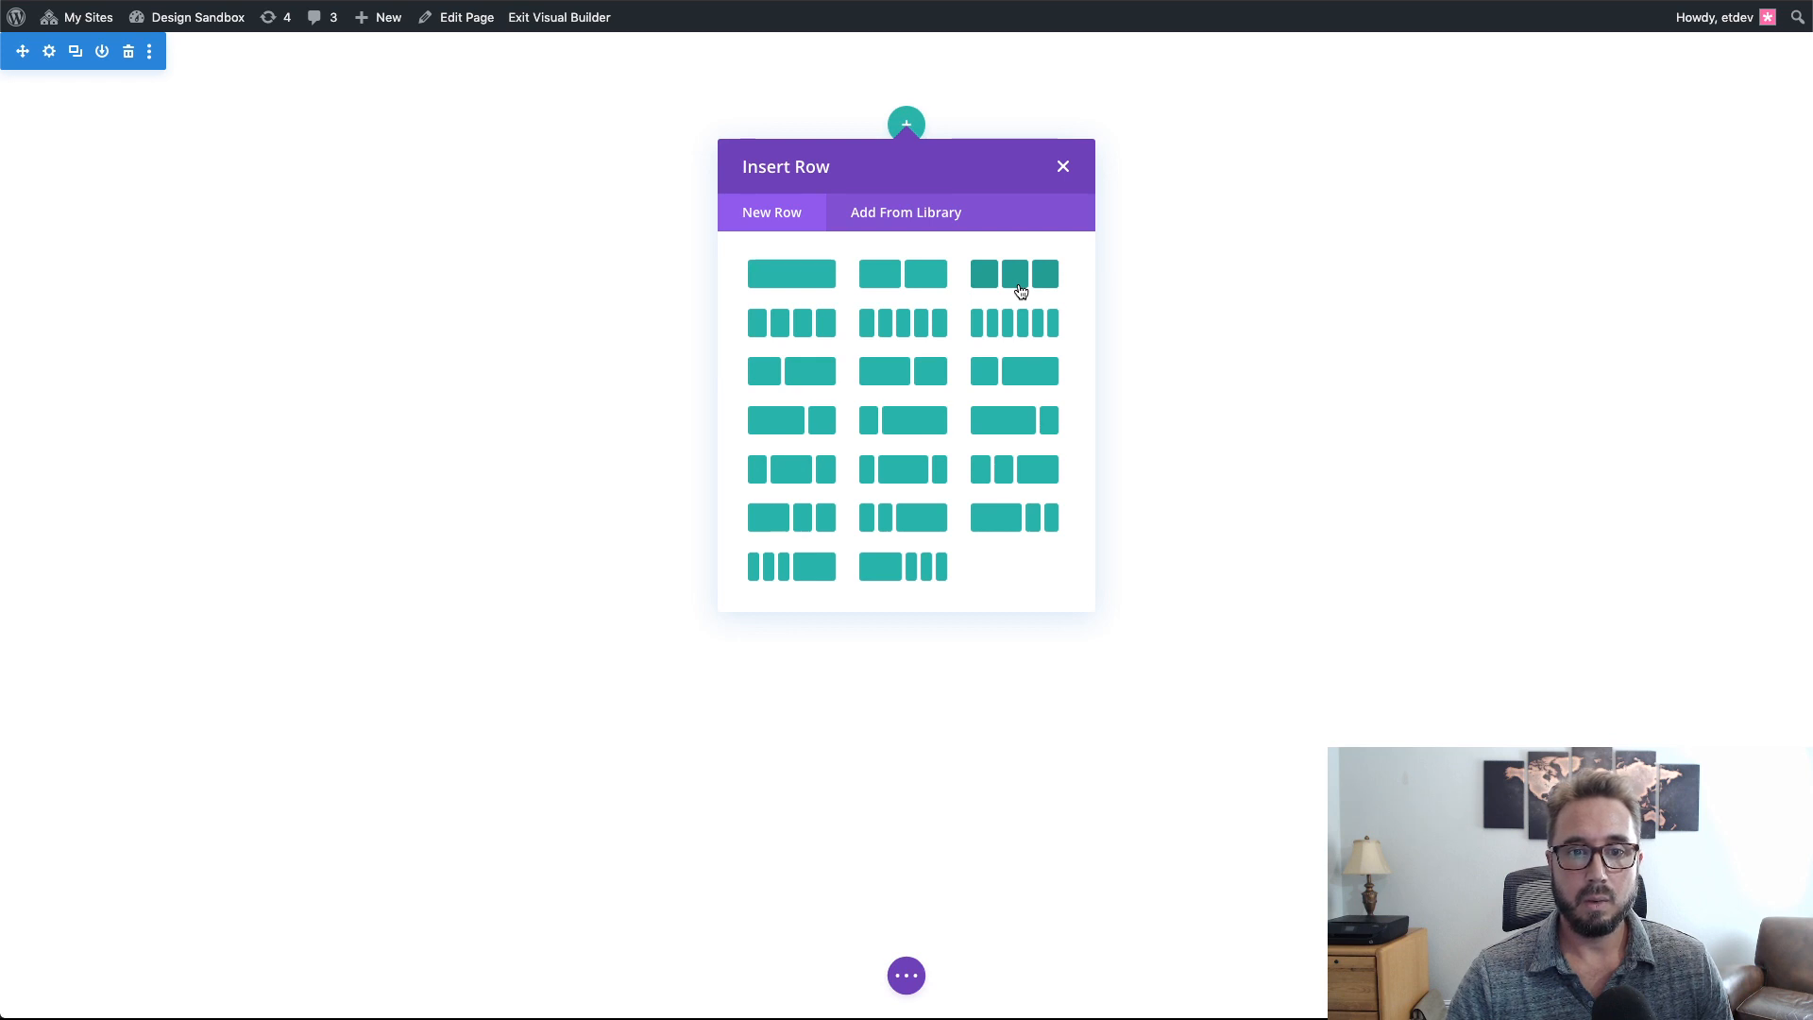
{"action": "left_click", "coordinate": [1020, 290]}
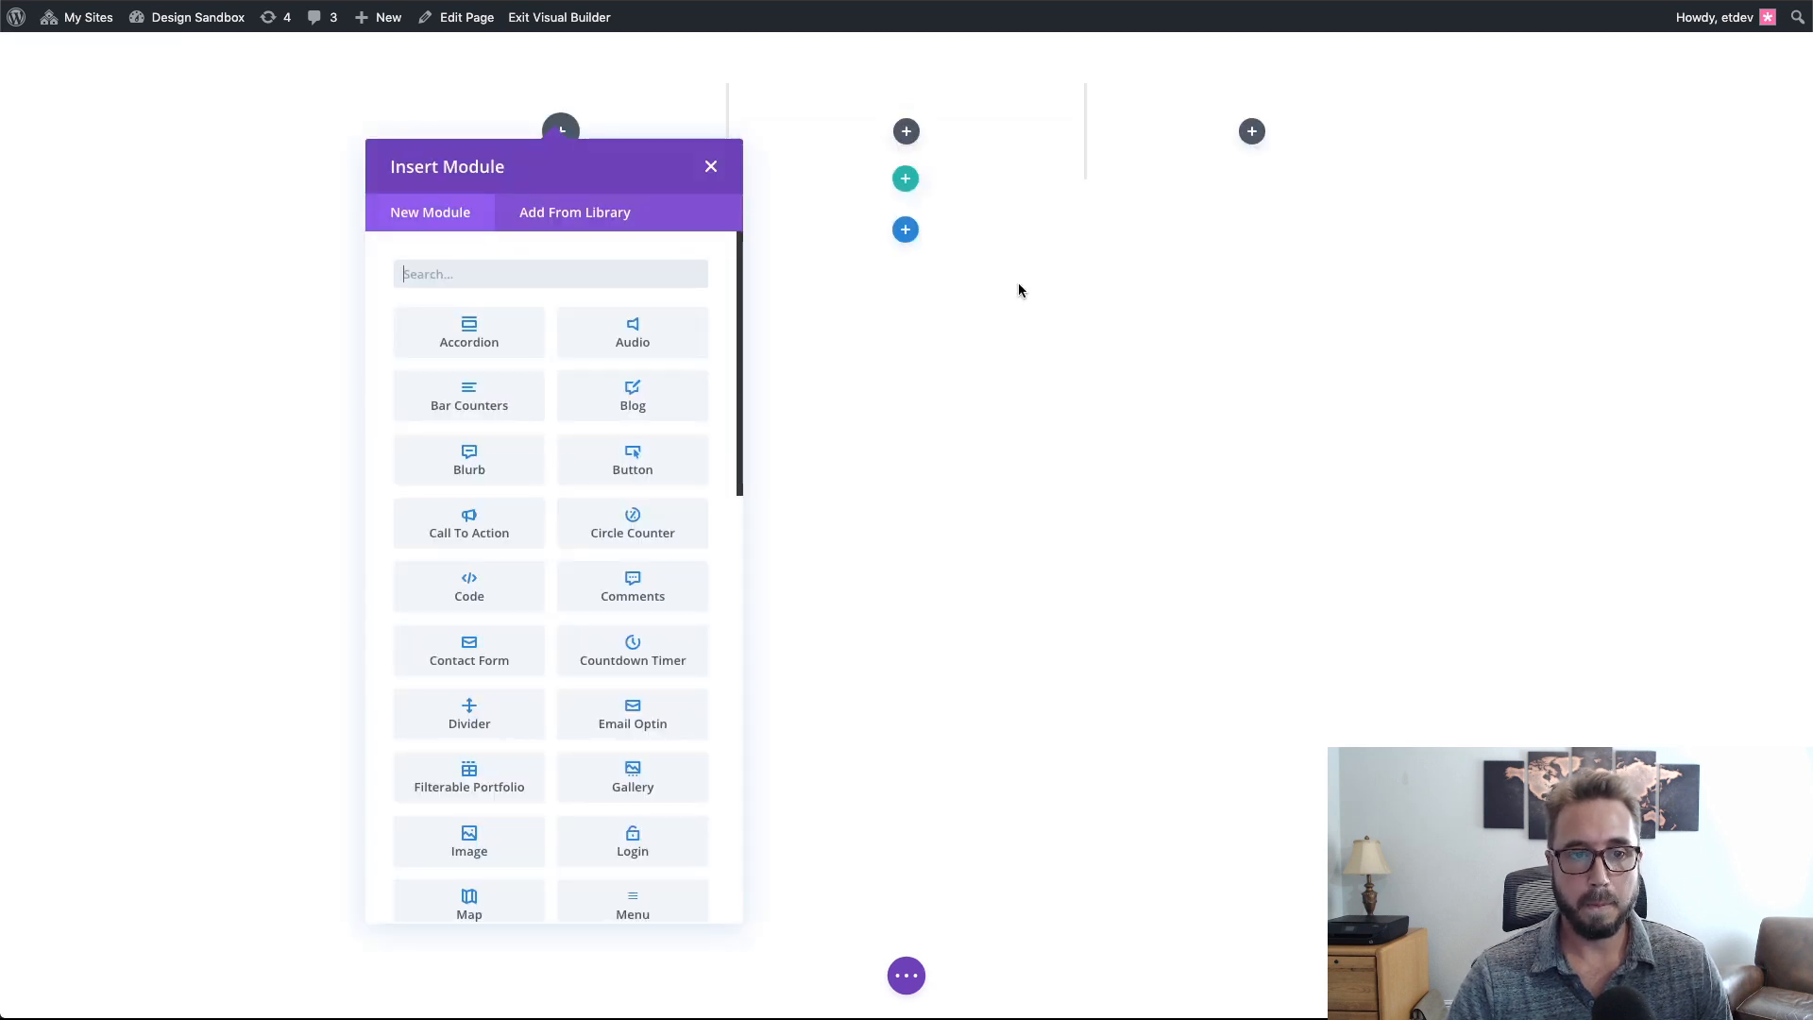
{"action": "left_click", "coordinate": [711, 167]}
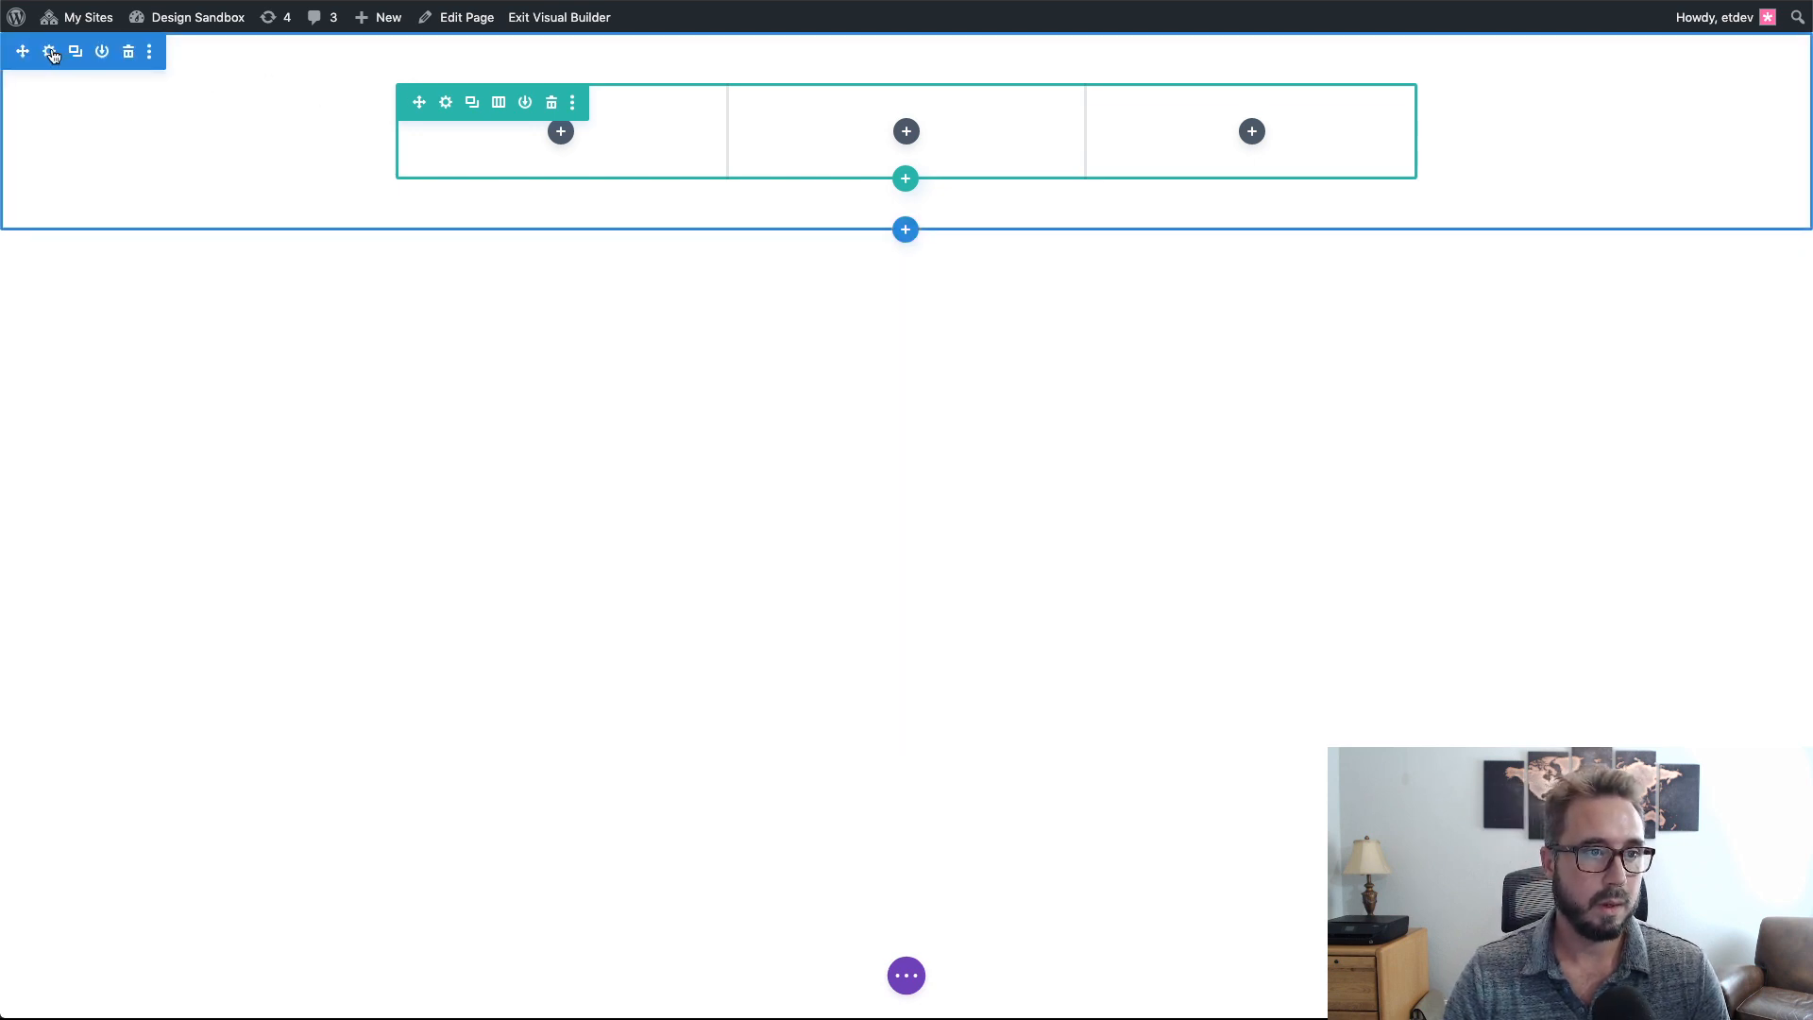
- Set the section's background color to #3a0ca3
{"action": "left_click", "coordinate": [53, 50]}
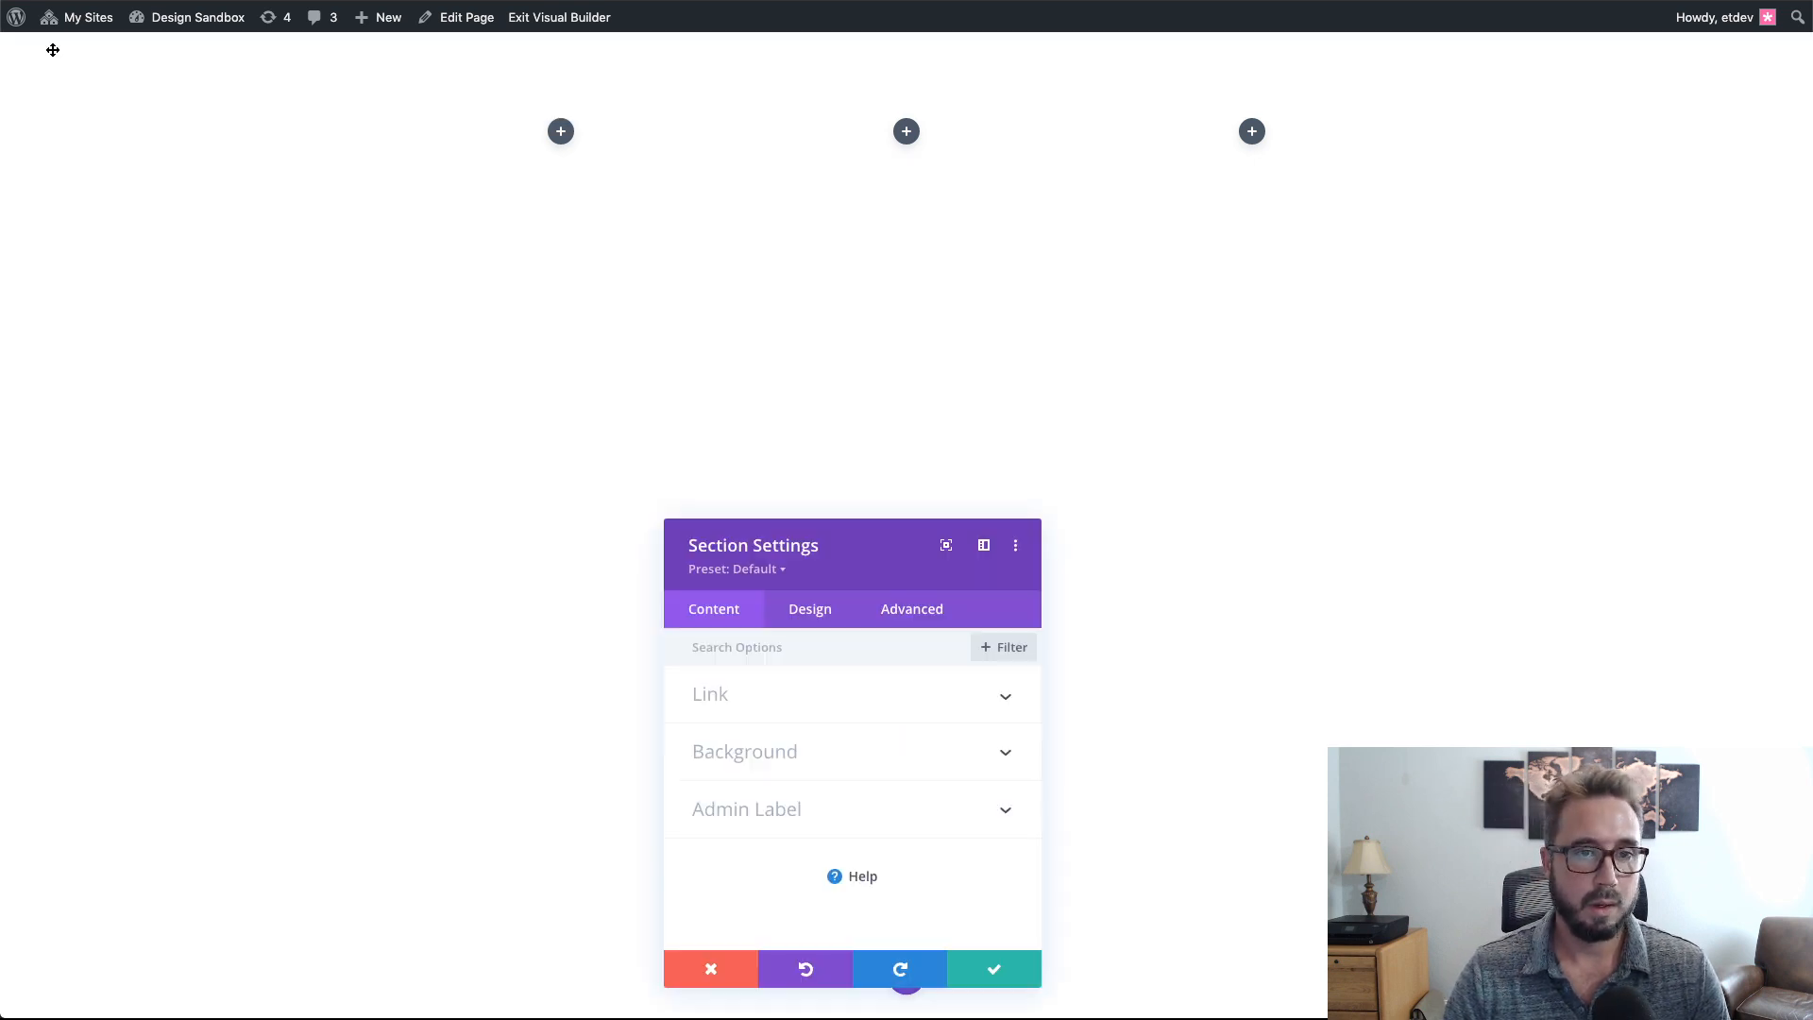
{"action": "left_click", "coordinate": [820, 752]}
{"action": "left_click_drag", "start_coordinate": [876, 558], "coordinate": [1409, 81]}
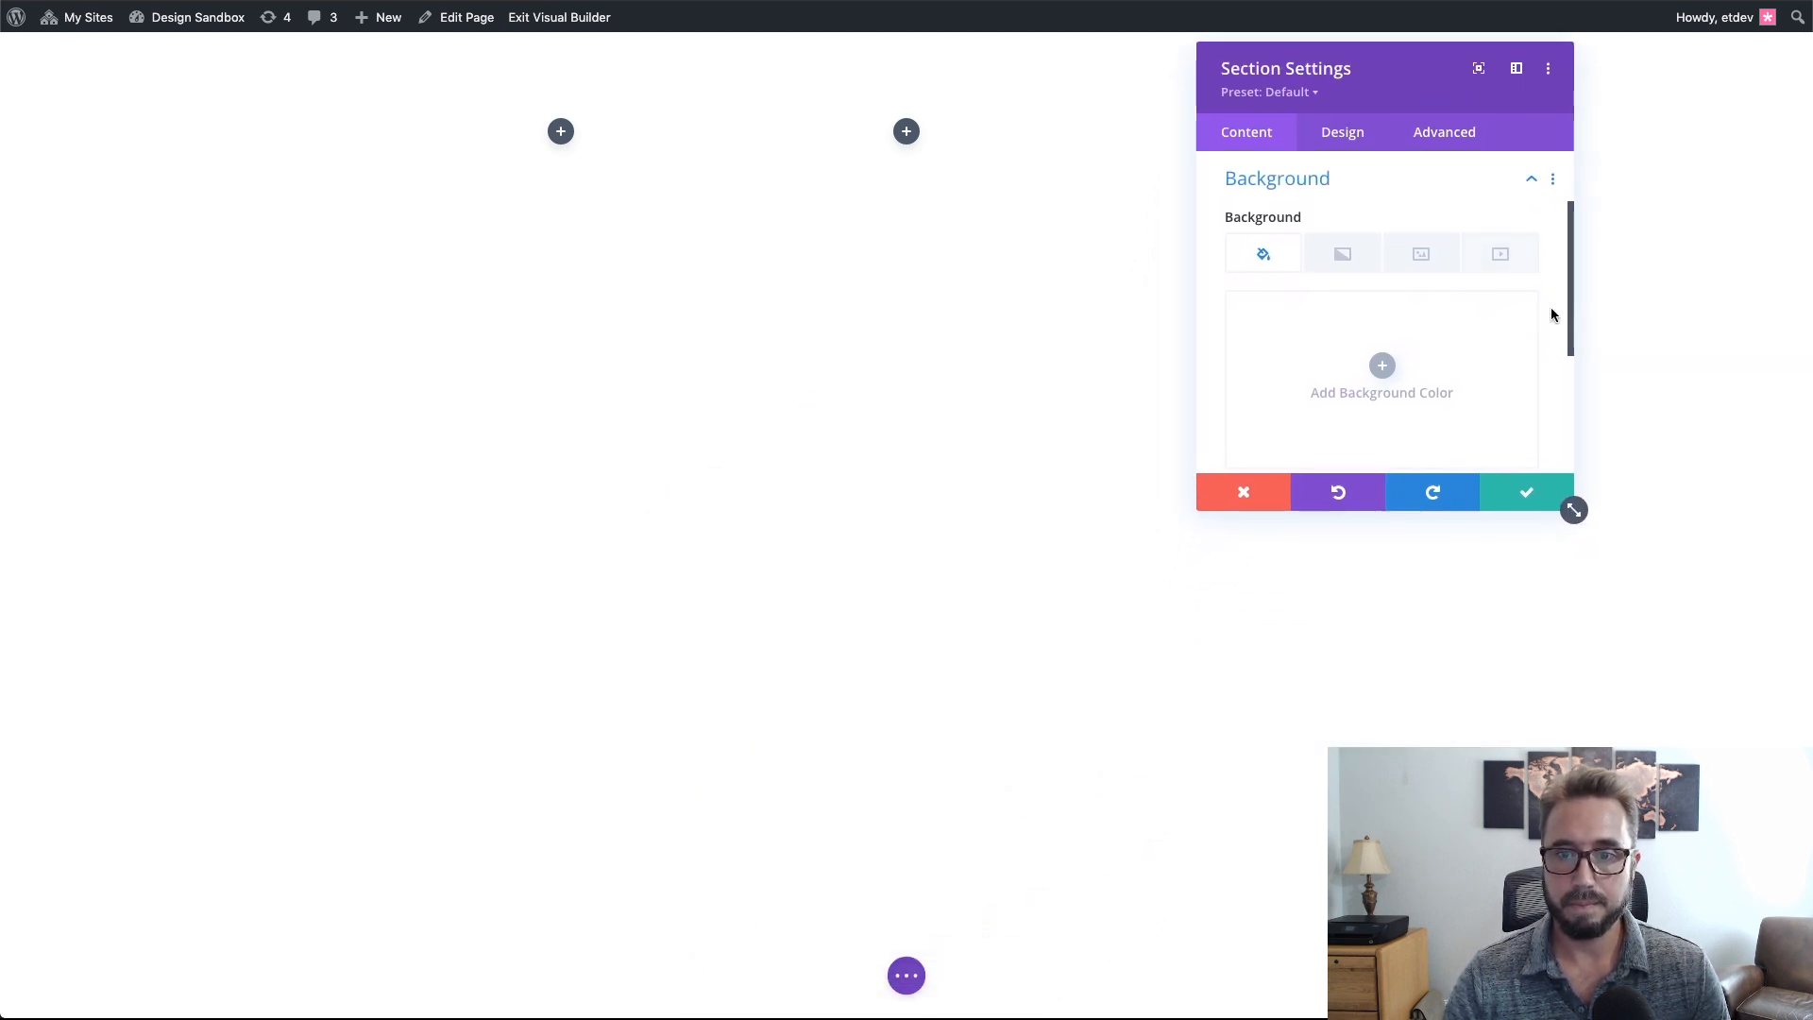
{"action": "scroll", "coordinate": [1549, 322], "scroll_direction": "down", "scroll_amount": 2}
{"action": "scroll", "coordinate": [1549, 326], "scroll_direction": "down", "scroll_amount": 3}
{"action": "scroll", "coordinate": [1549, 326], "scroll_direction": "up", "scroll_amount": 4}
{"action": "scroll", "coordinate": [1549, 326], "scroll_direction": "up", "scroll_amount": 1}
{"action": "left_click", "coordinate": [1381, 334]}
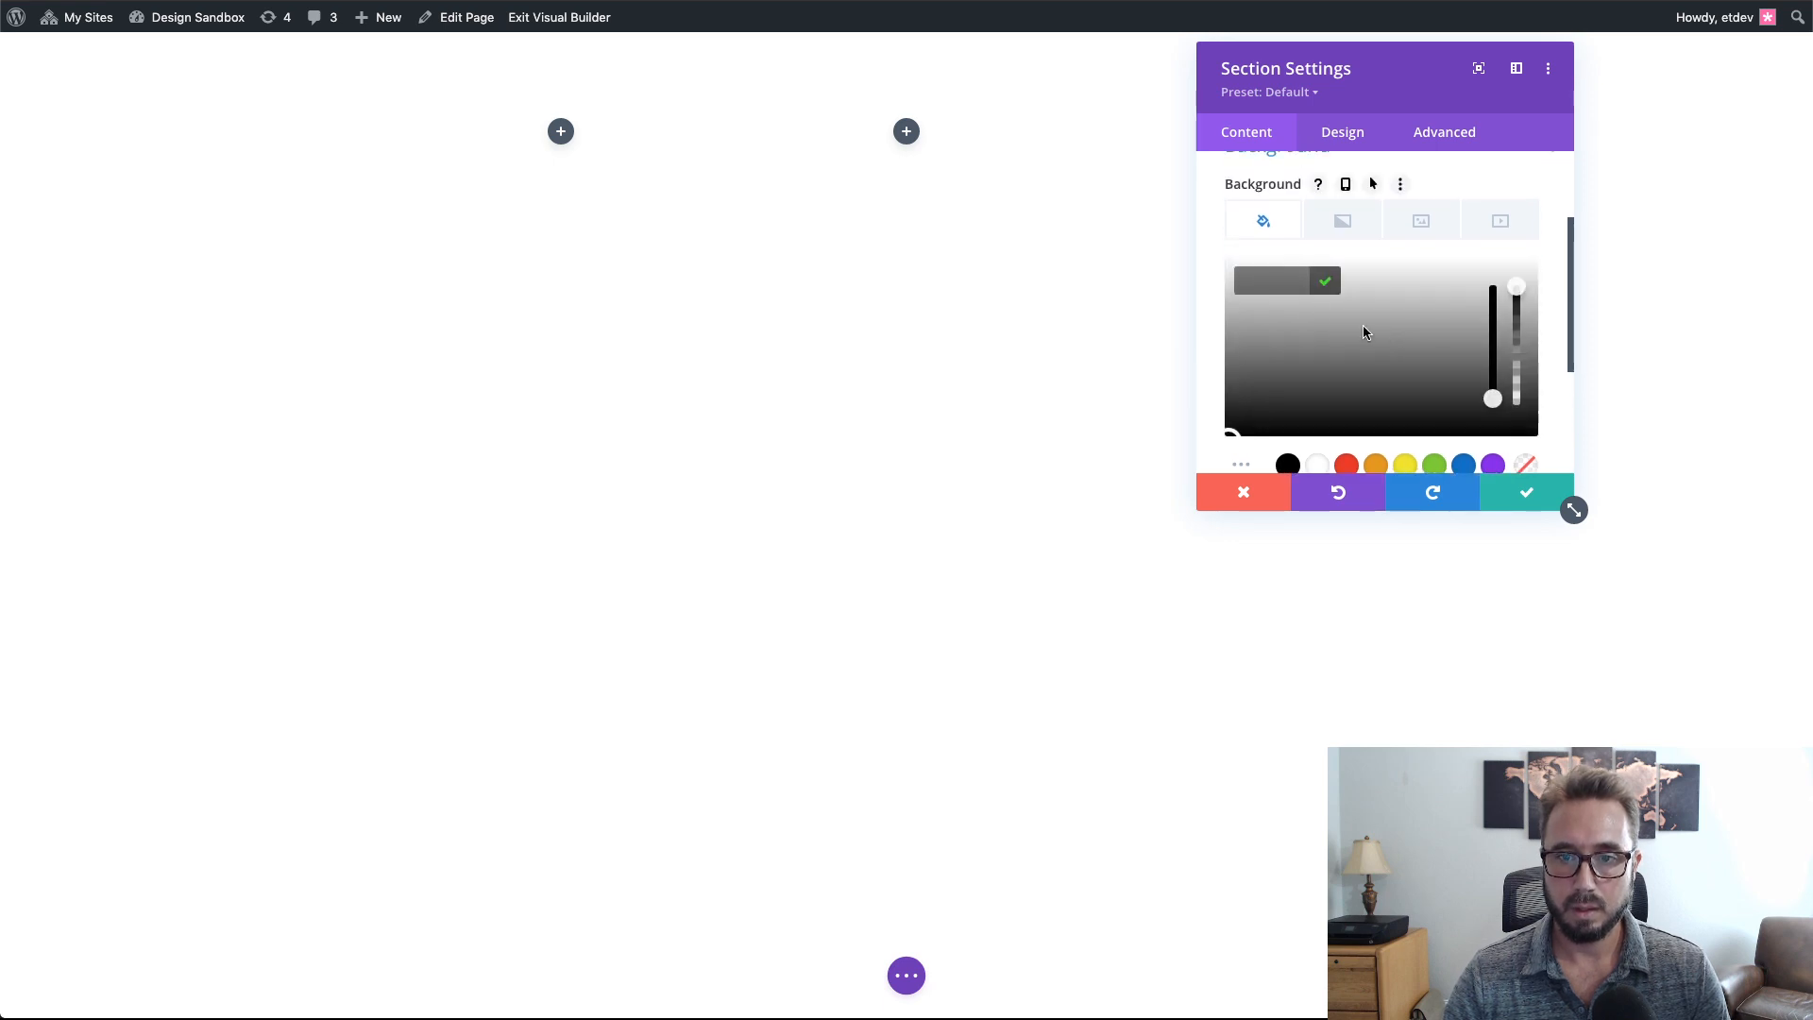
{"action": "type", "text": "#3a0ca3"}
{"action": "left_click", "coordinate": [1396, 76]}
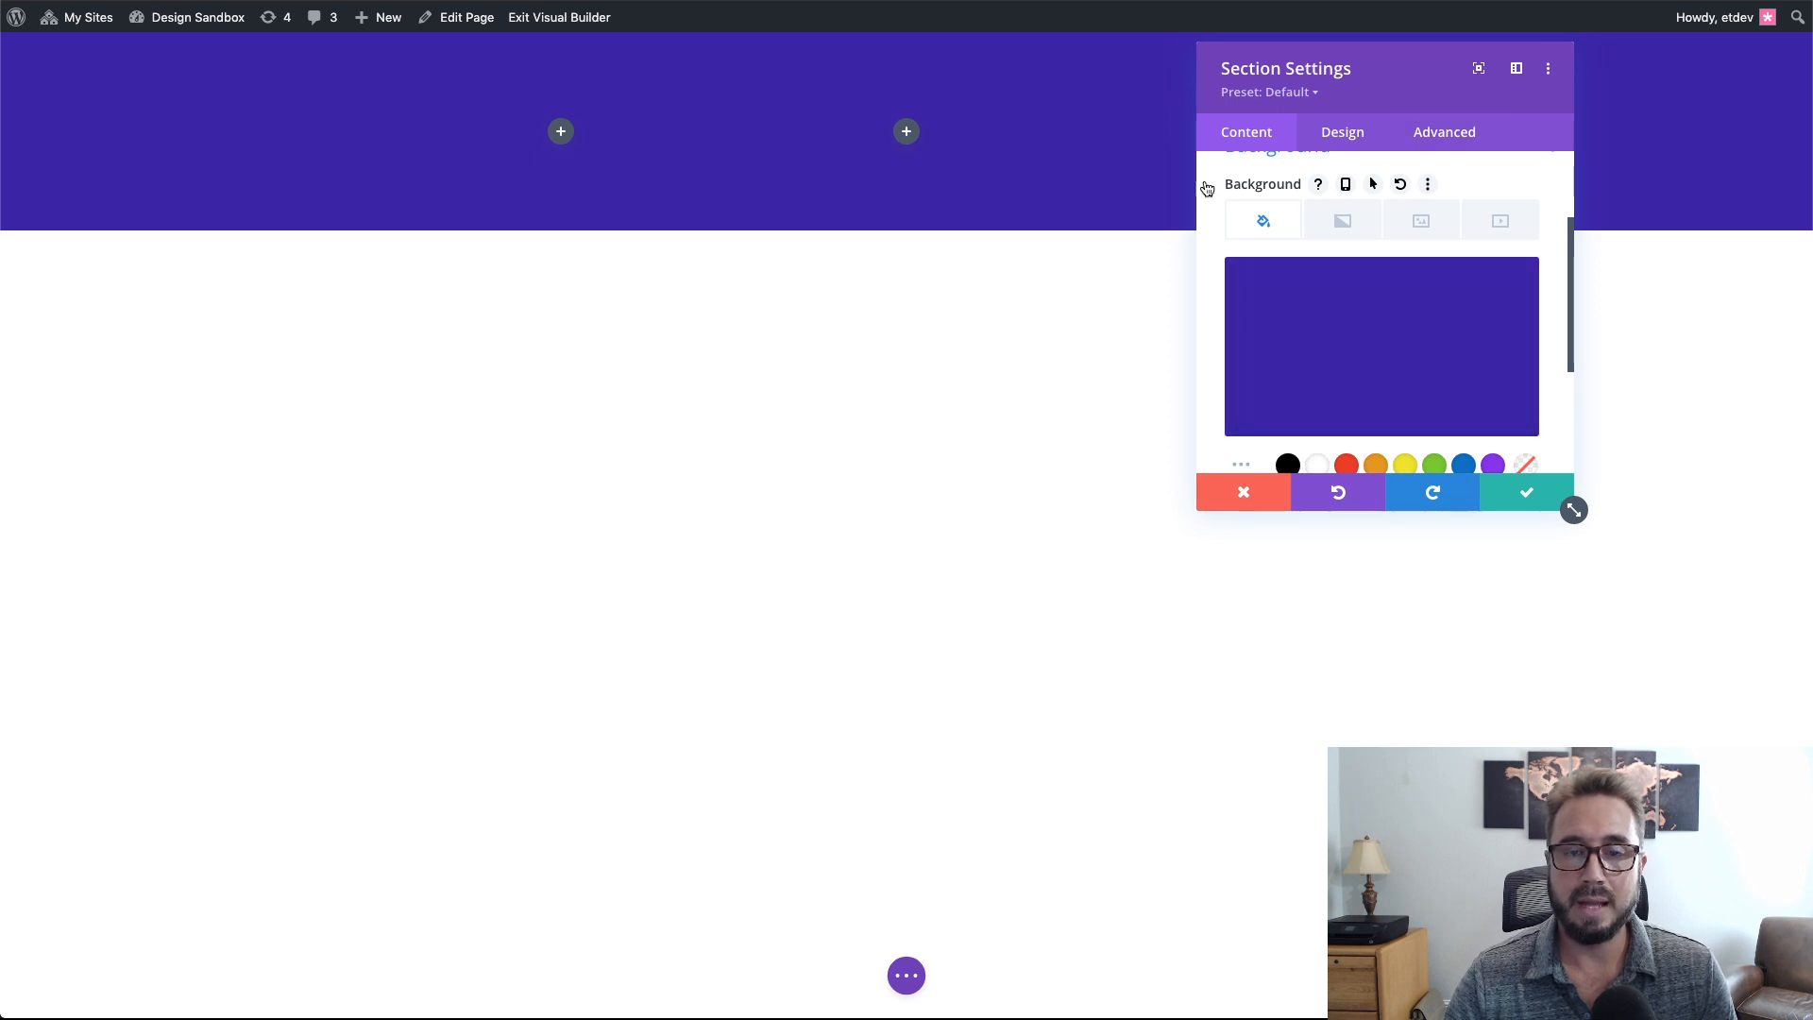
- Save the section settings and close them
{"action": "left_click_drag", "start_coordinate": [1392, 77], "coordinate": [1807, 123]}
{"action": "left_click_drag", "start_coordinate": [1664, 47], "coordinate": [1442, 93]}
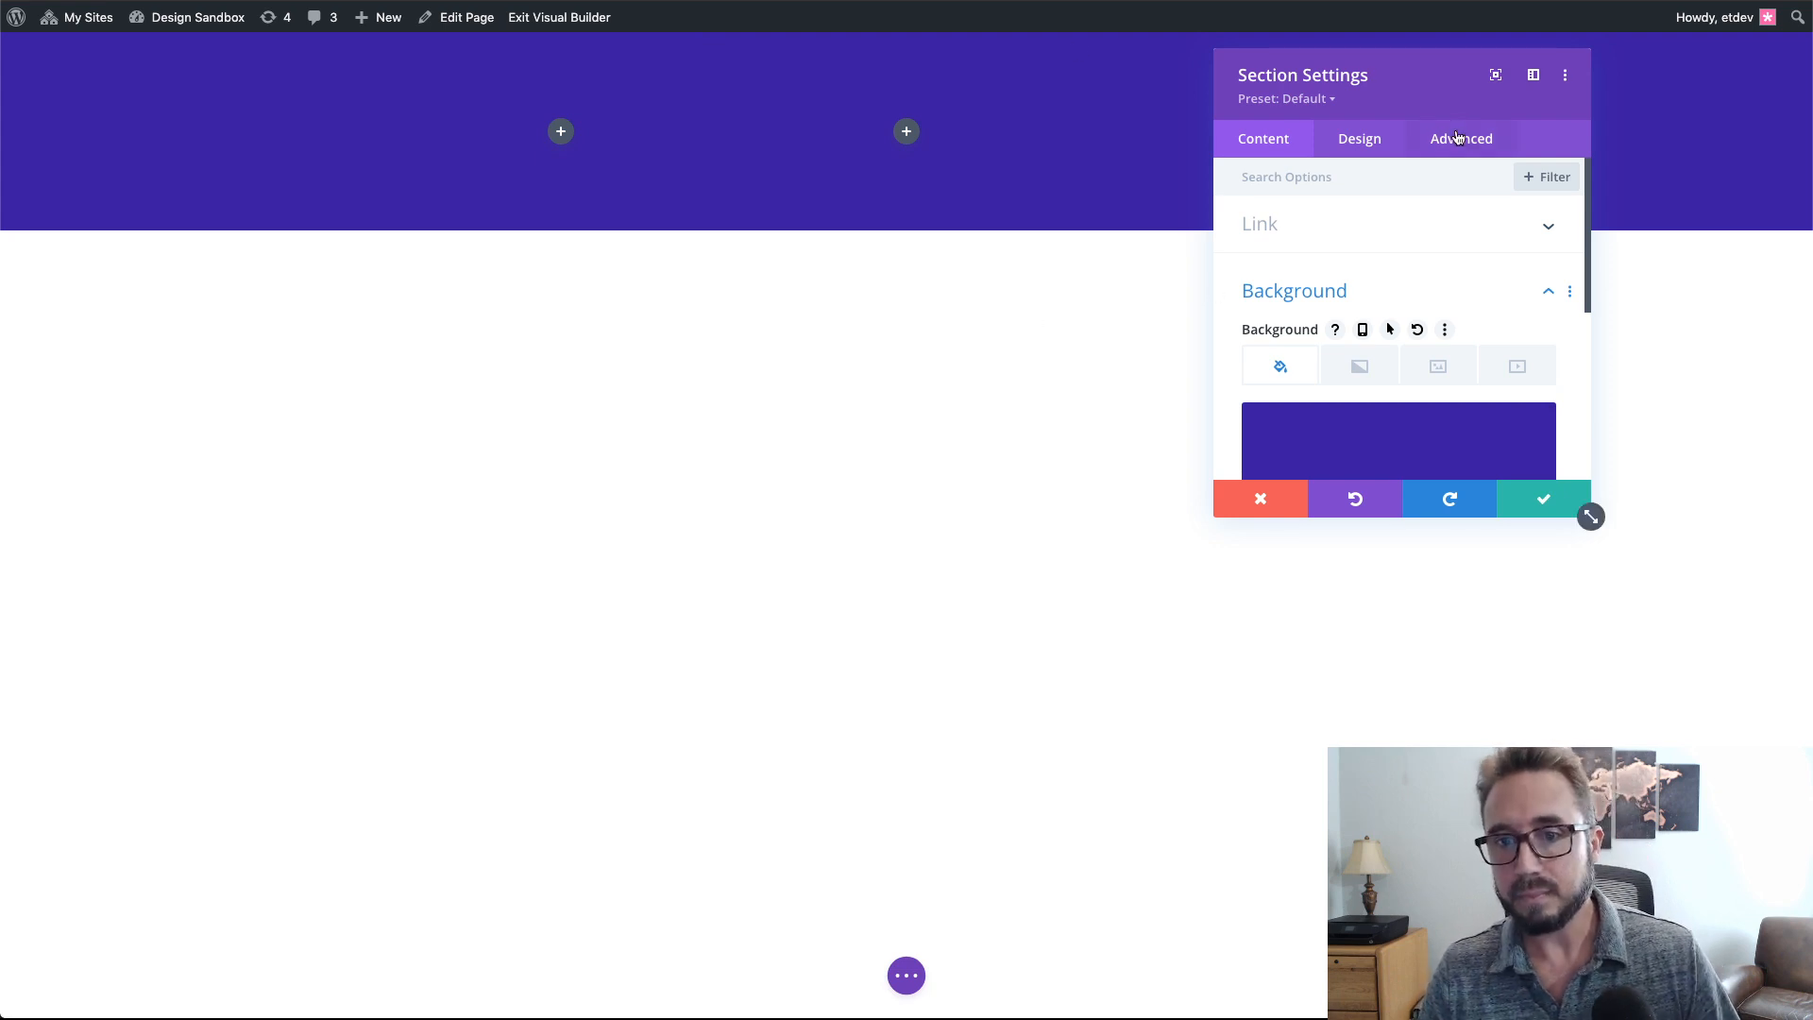
{"action": "mouse_move", "coordinate": [1417, 72]}
{"action": "left_mouse_down"}
{"action": "mouse_move", "coordinate": [1486, 85]}
{"action": "mouse_move", "coordinate": [1422, 73]}
{"action": "left_mouse_up"}
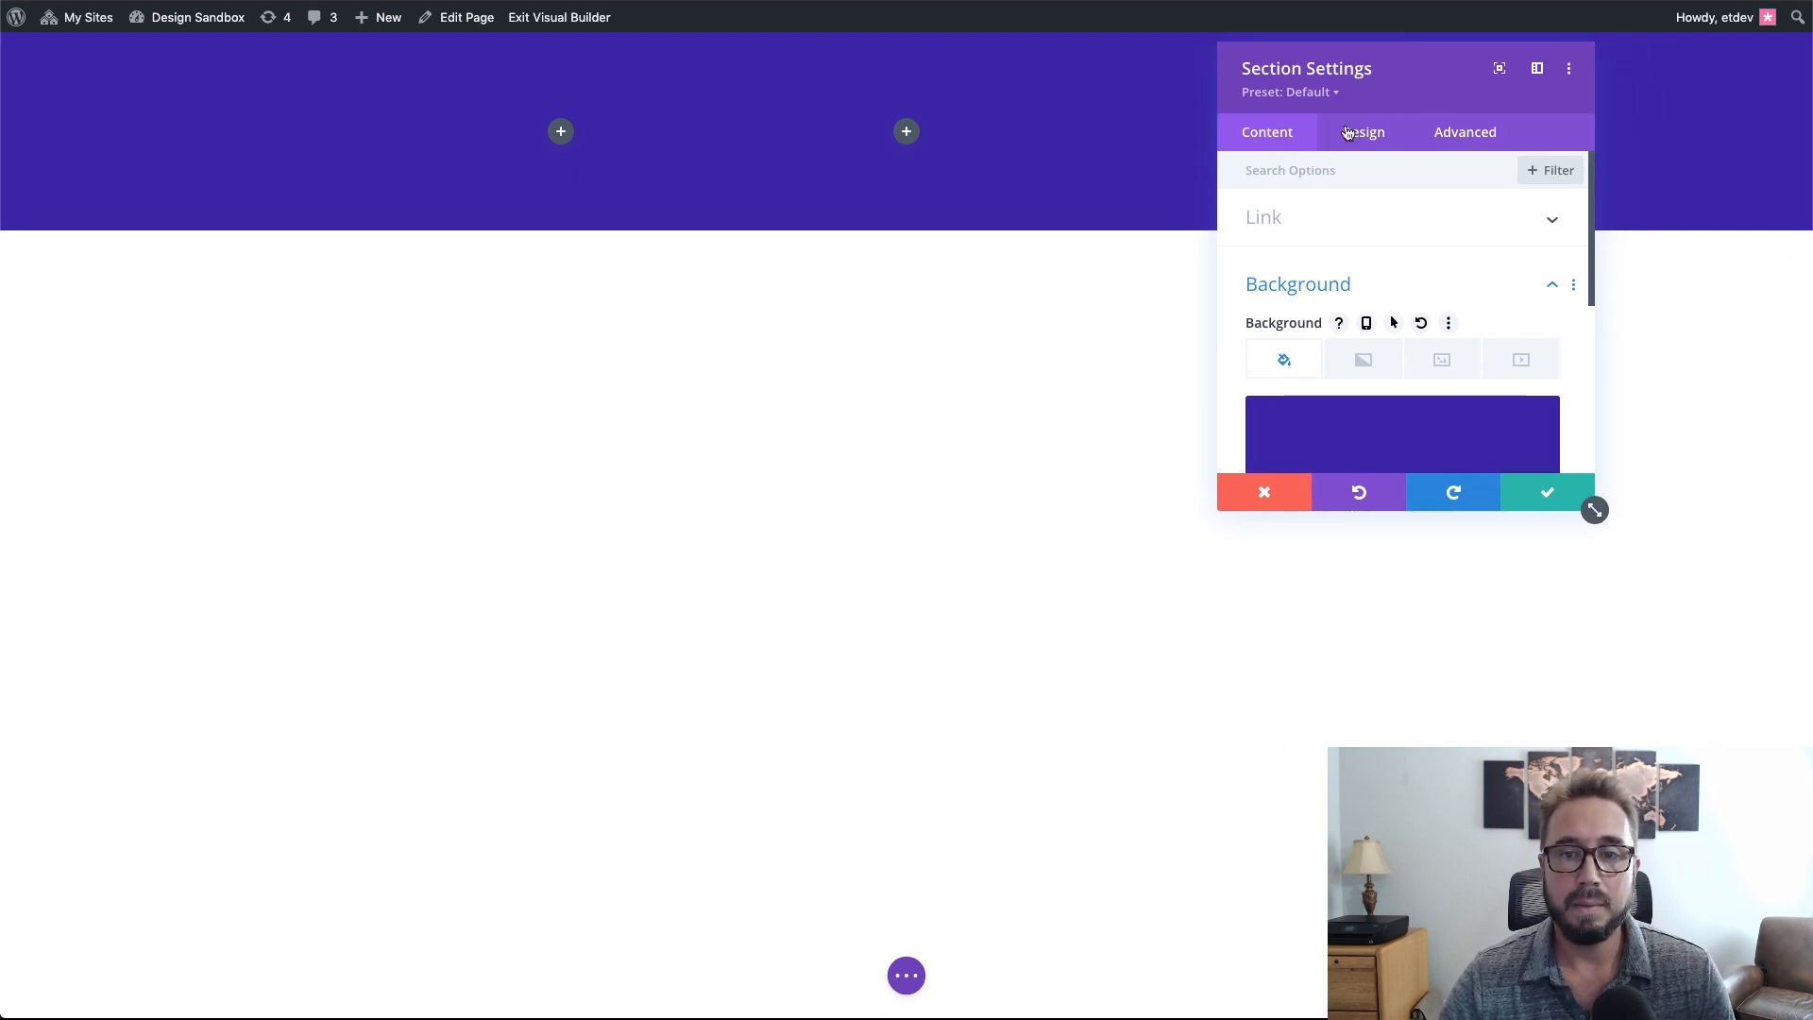
{"action": "mouse_move", "coordinate": [1412, 77]}
{"action": "left_mouse_down"}
{"action": "mouse_move", "coordinate": [1377, 106]}
{"action": "mouse_move", "coordinate": [1483, 83]}
{"action": "mouse_move", "coordinate": [422, 62]}
{"action": "mouse_move", "coordinate": [1506, 65]}
{"action": "mouse_move", "coordinate": [377, 53]}
{"action": "mouse_move", "coordinate": [1508, 82]}
{"action": "mouse_move", "coordinate": [439, 82]}
{"action": "mouse_move", "coordinate": [712, 63]}
{"action": "mouse_move", "coordinate": [1585, 102]}
{"action": "mouse_move", "coordinate": [1407, 74]}
{"action": "left_mouse_up"}
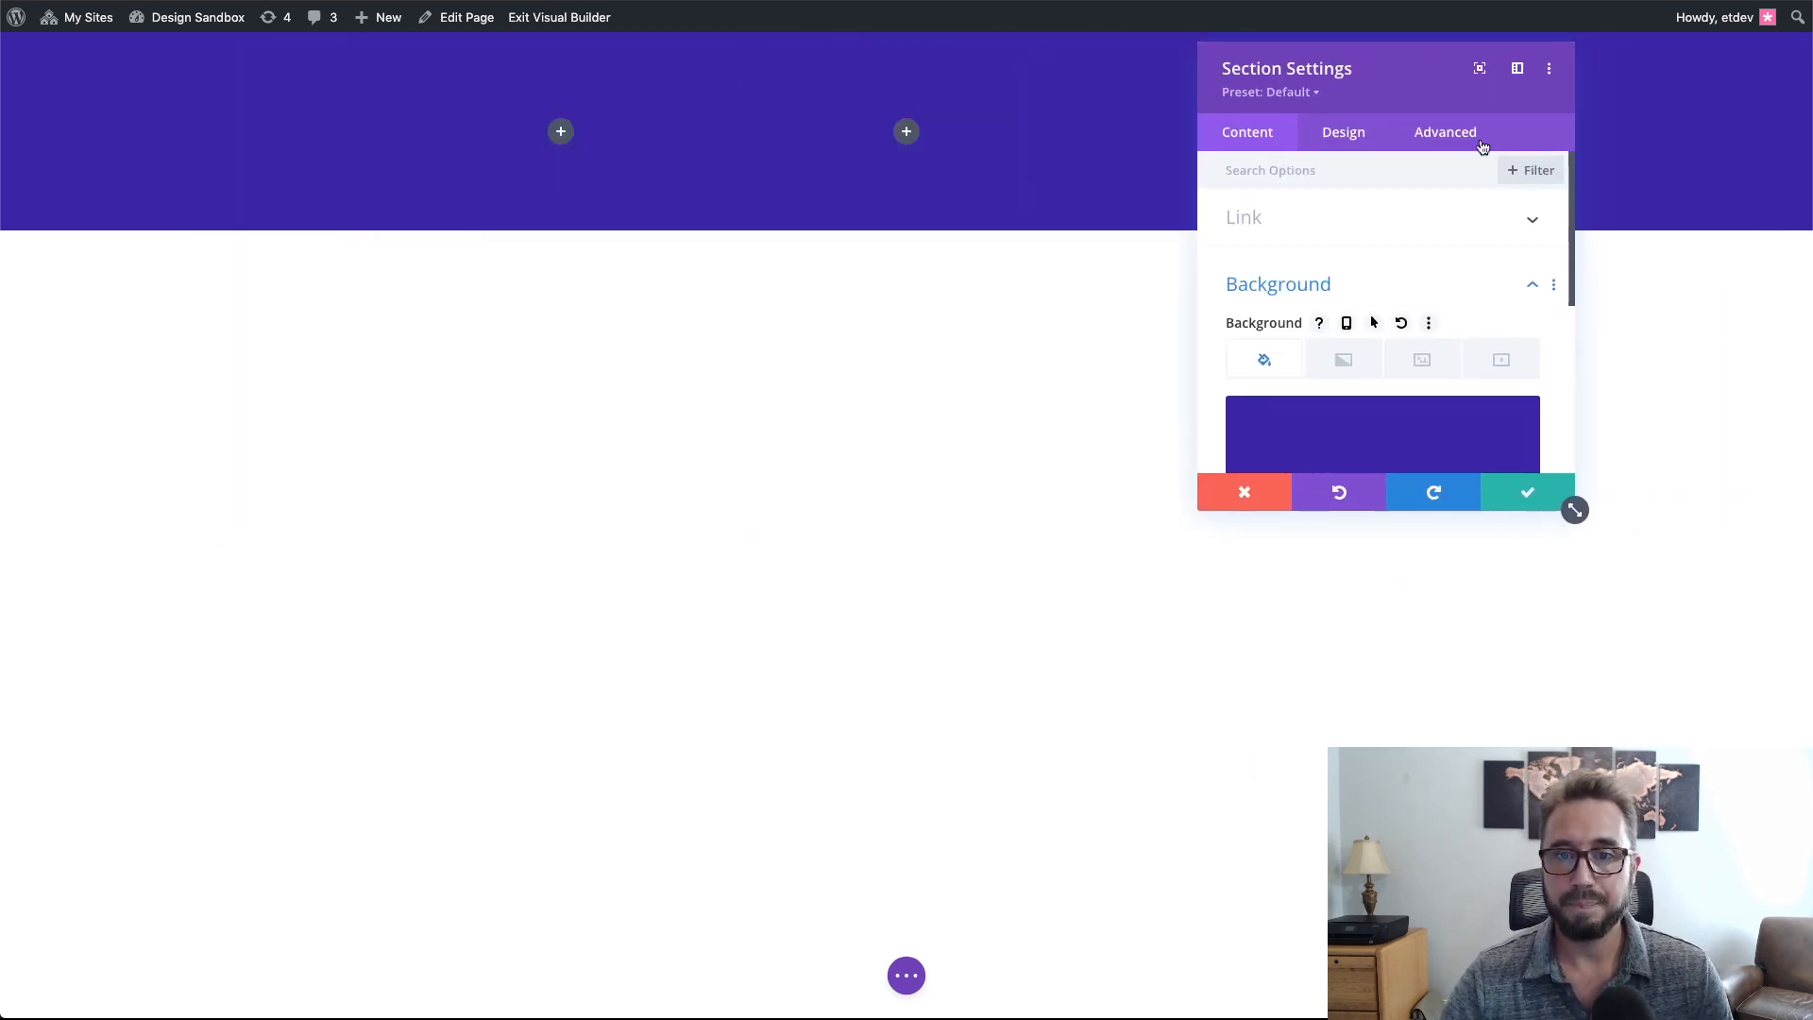
{"action": "scroll", "coordinate": [1483, 301], "scroll_direction": "down", "scroll_amount": 4}
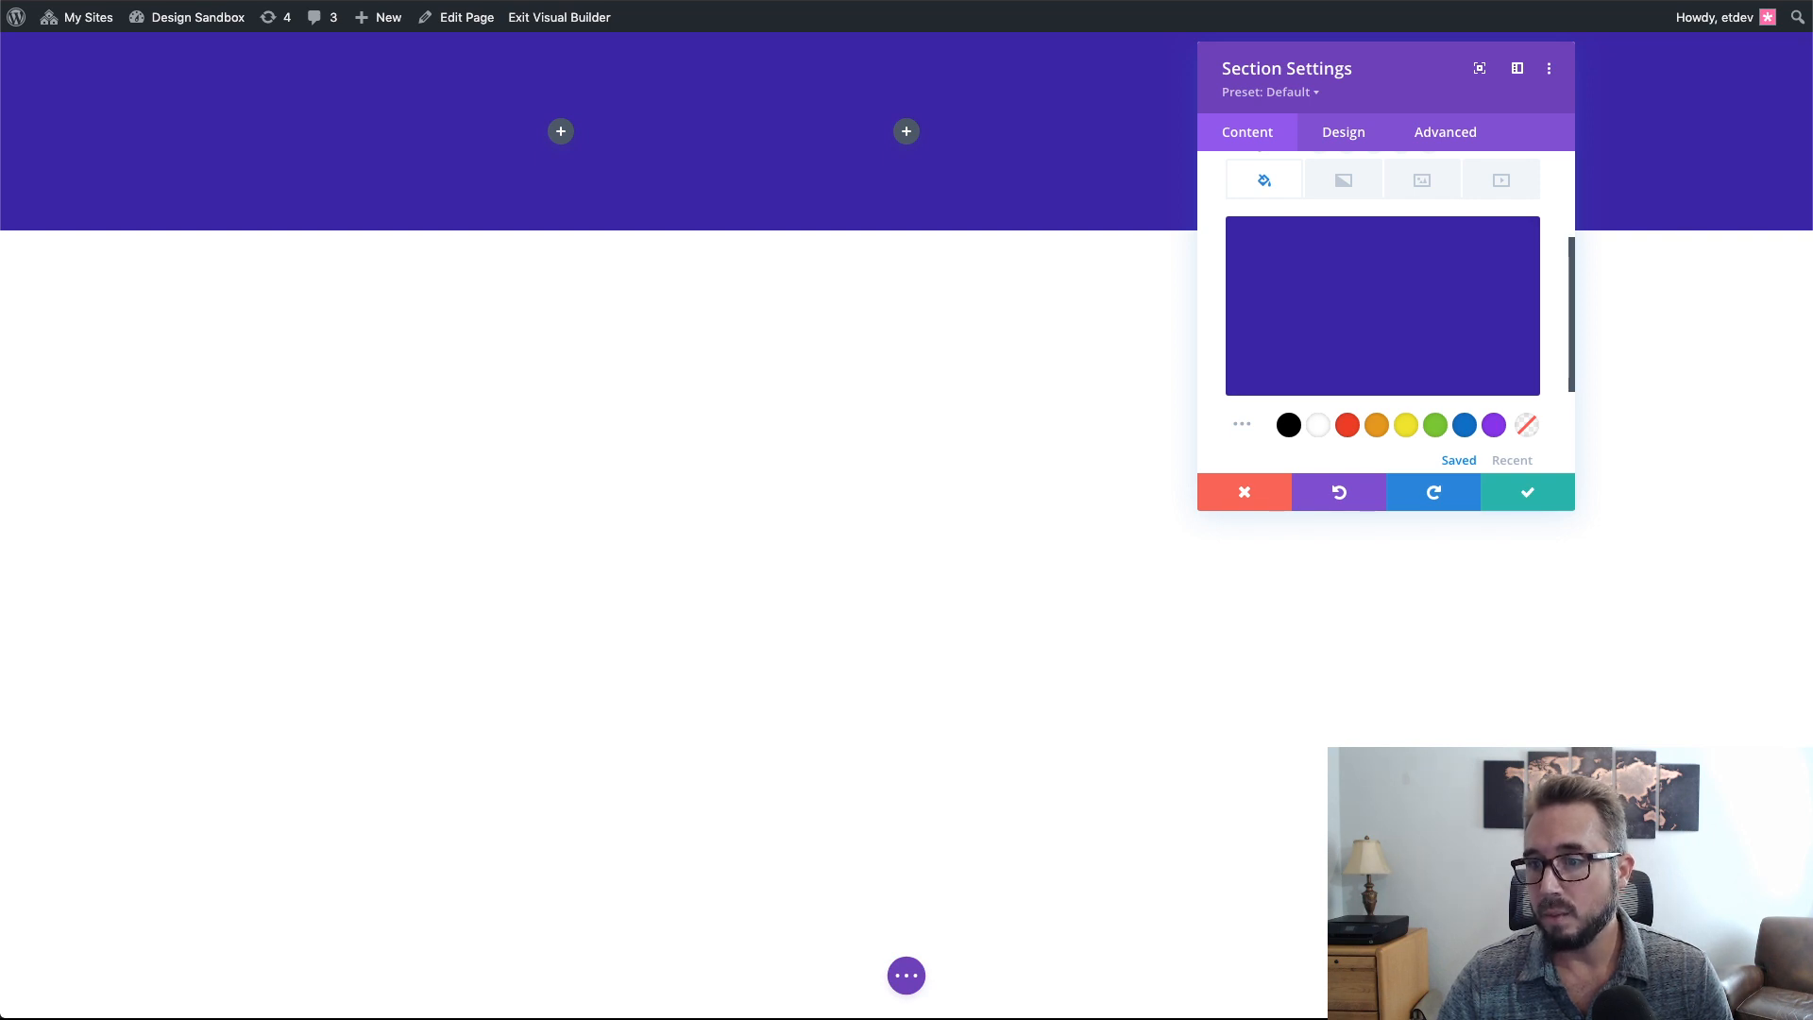
{"action": "left_click", "coordinate": [1568, 498]}
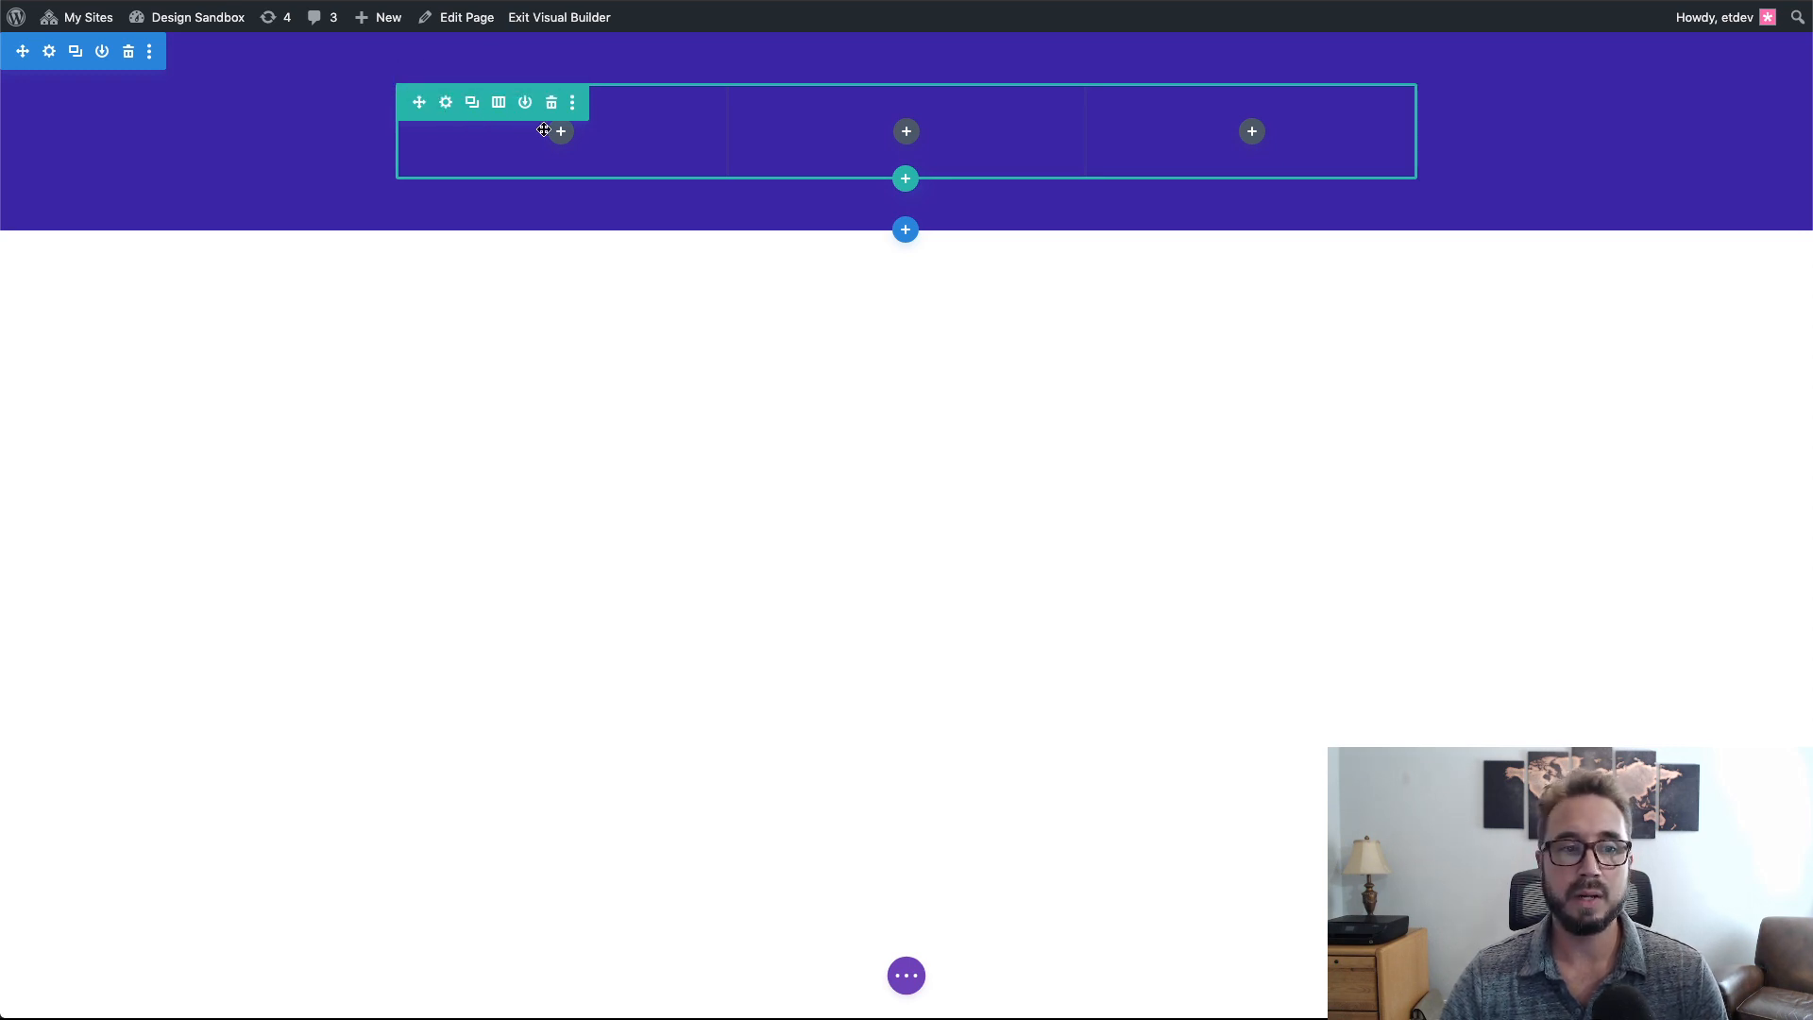
- Assign the CSS class et-overflow-container to the row's first column and save the column settings
{"action": "left_click", "coordinate": [447, 103]}
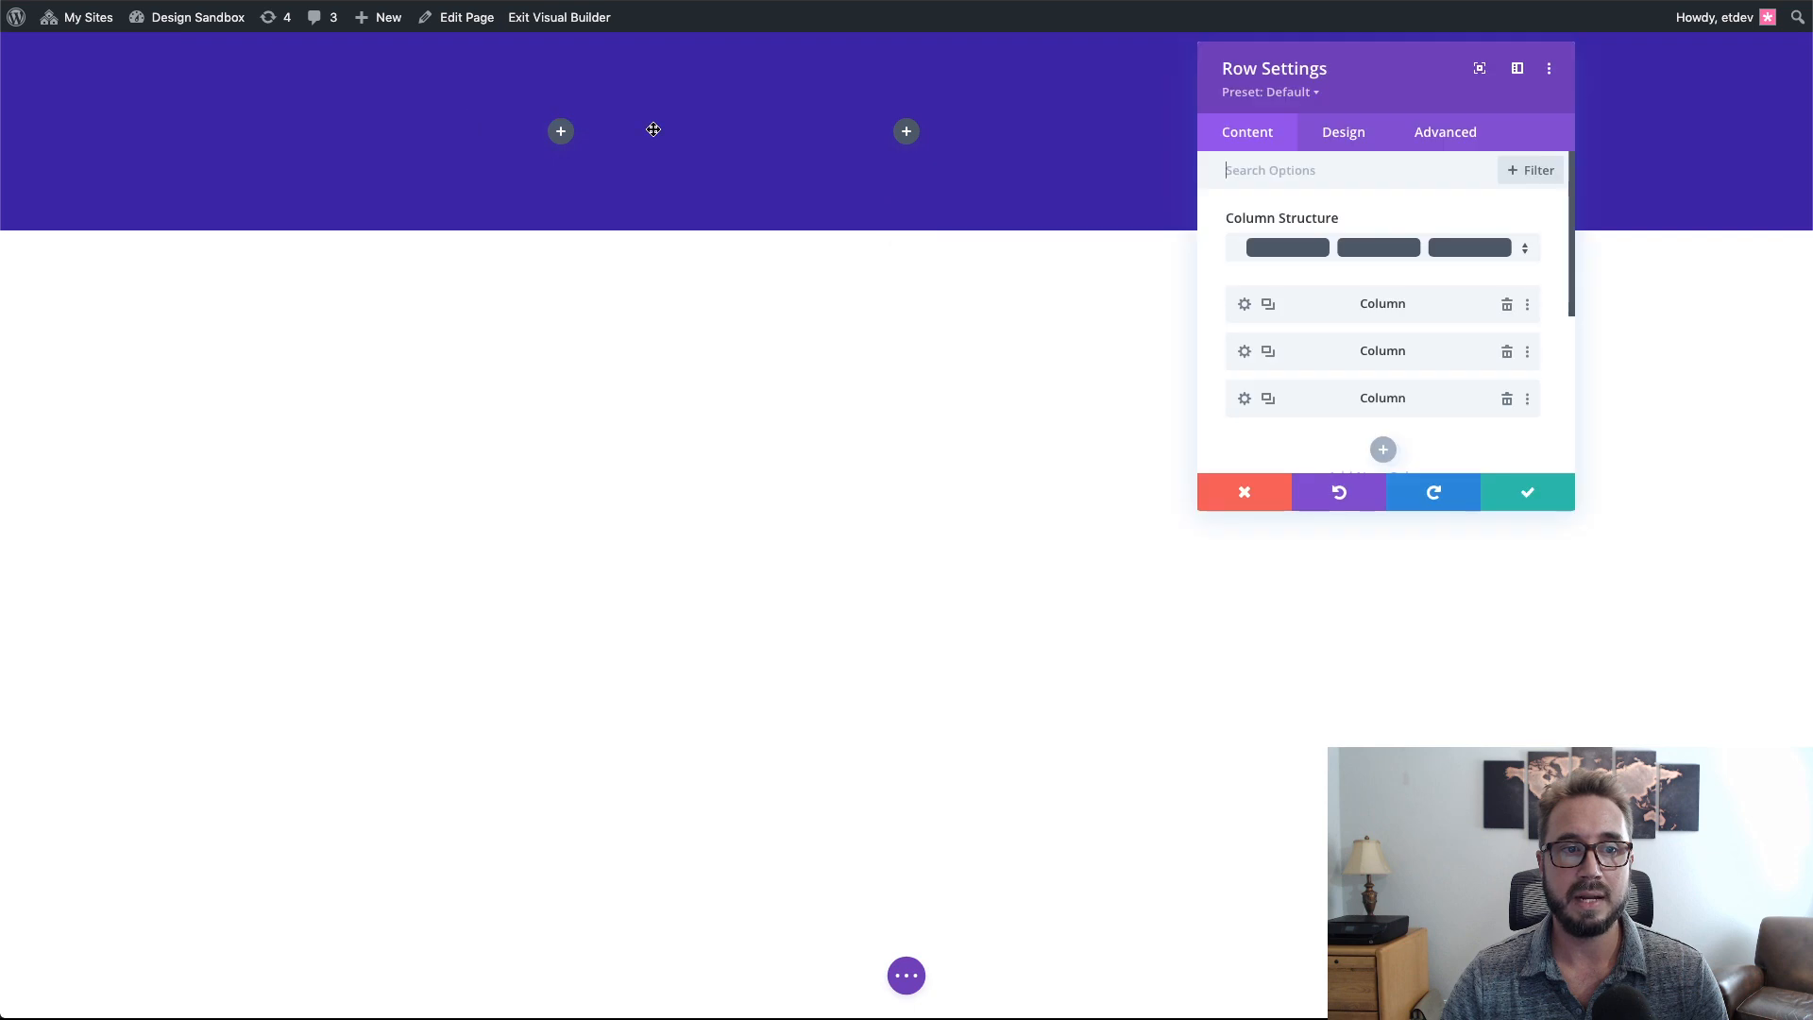
{"action": "left_click", "coordinate": [1245, 308]}
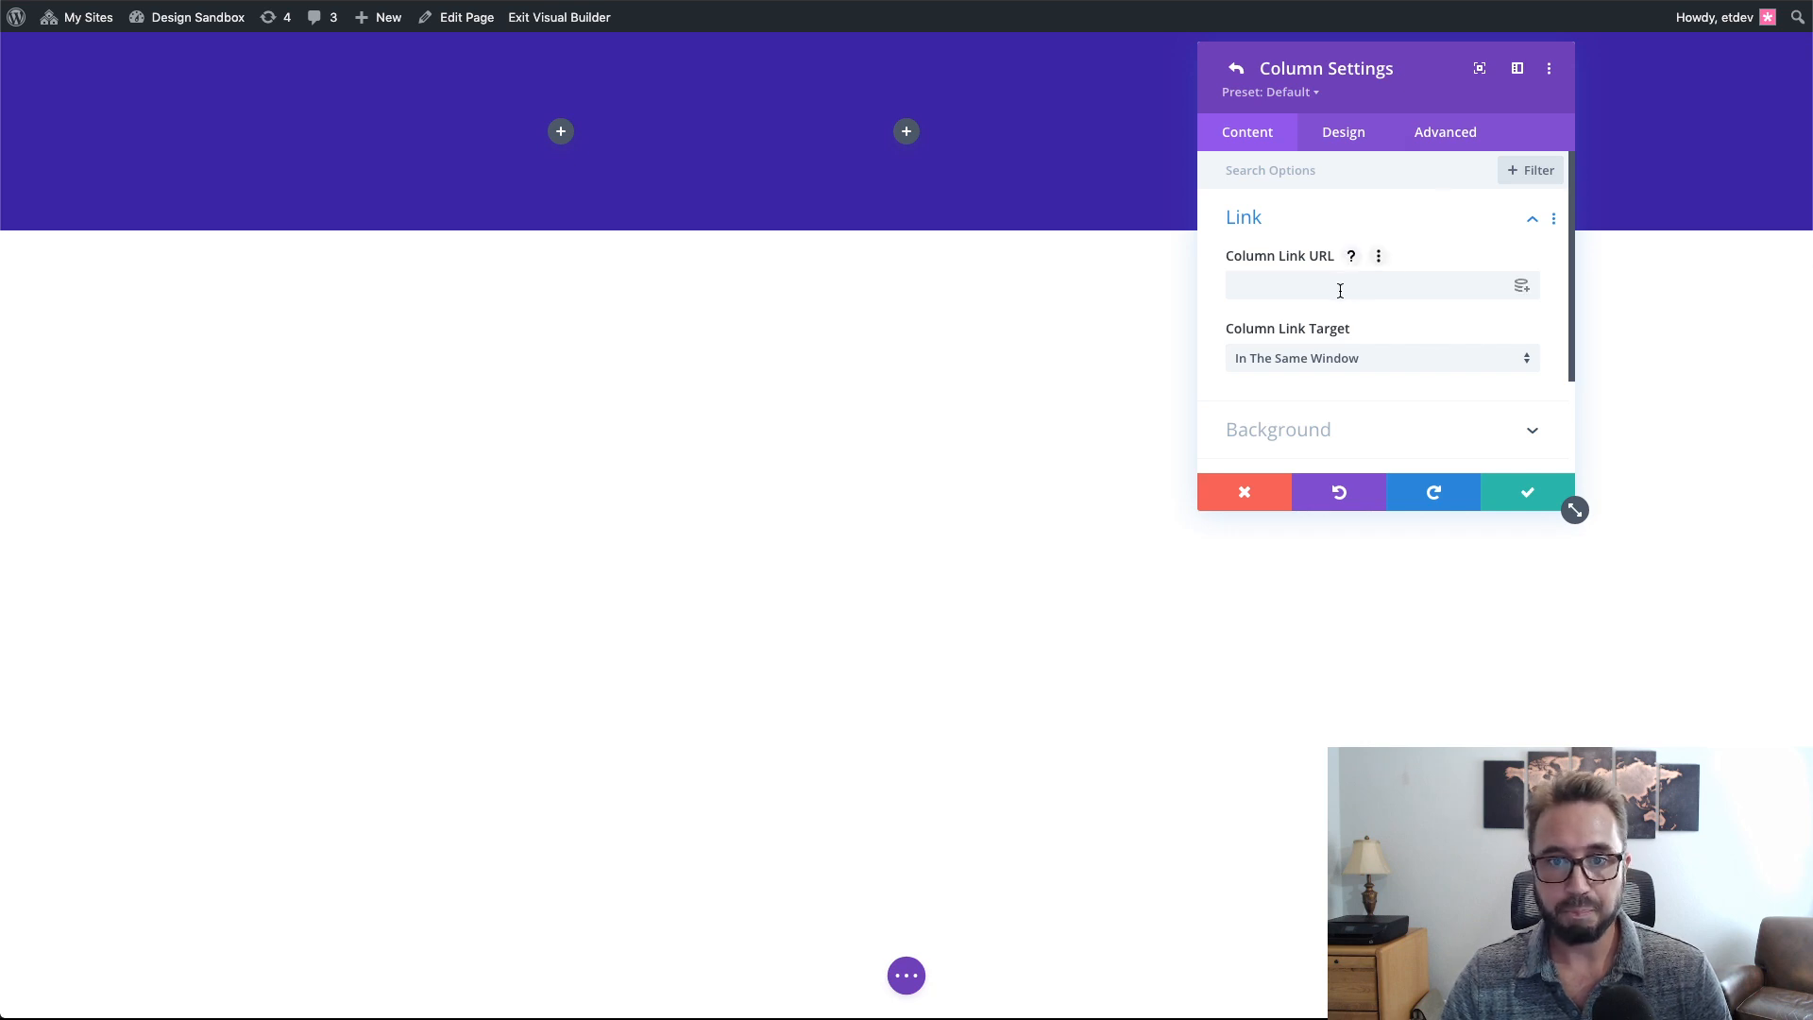
{"action": "left_click", "coordinate": [1470, 144]}
{"action": "left_click", "coordinate": [1418, 231]}
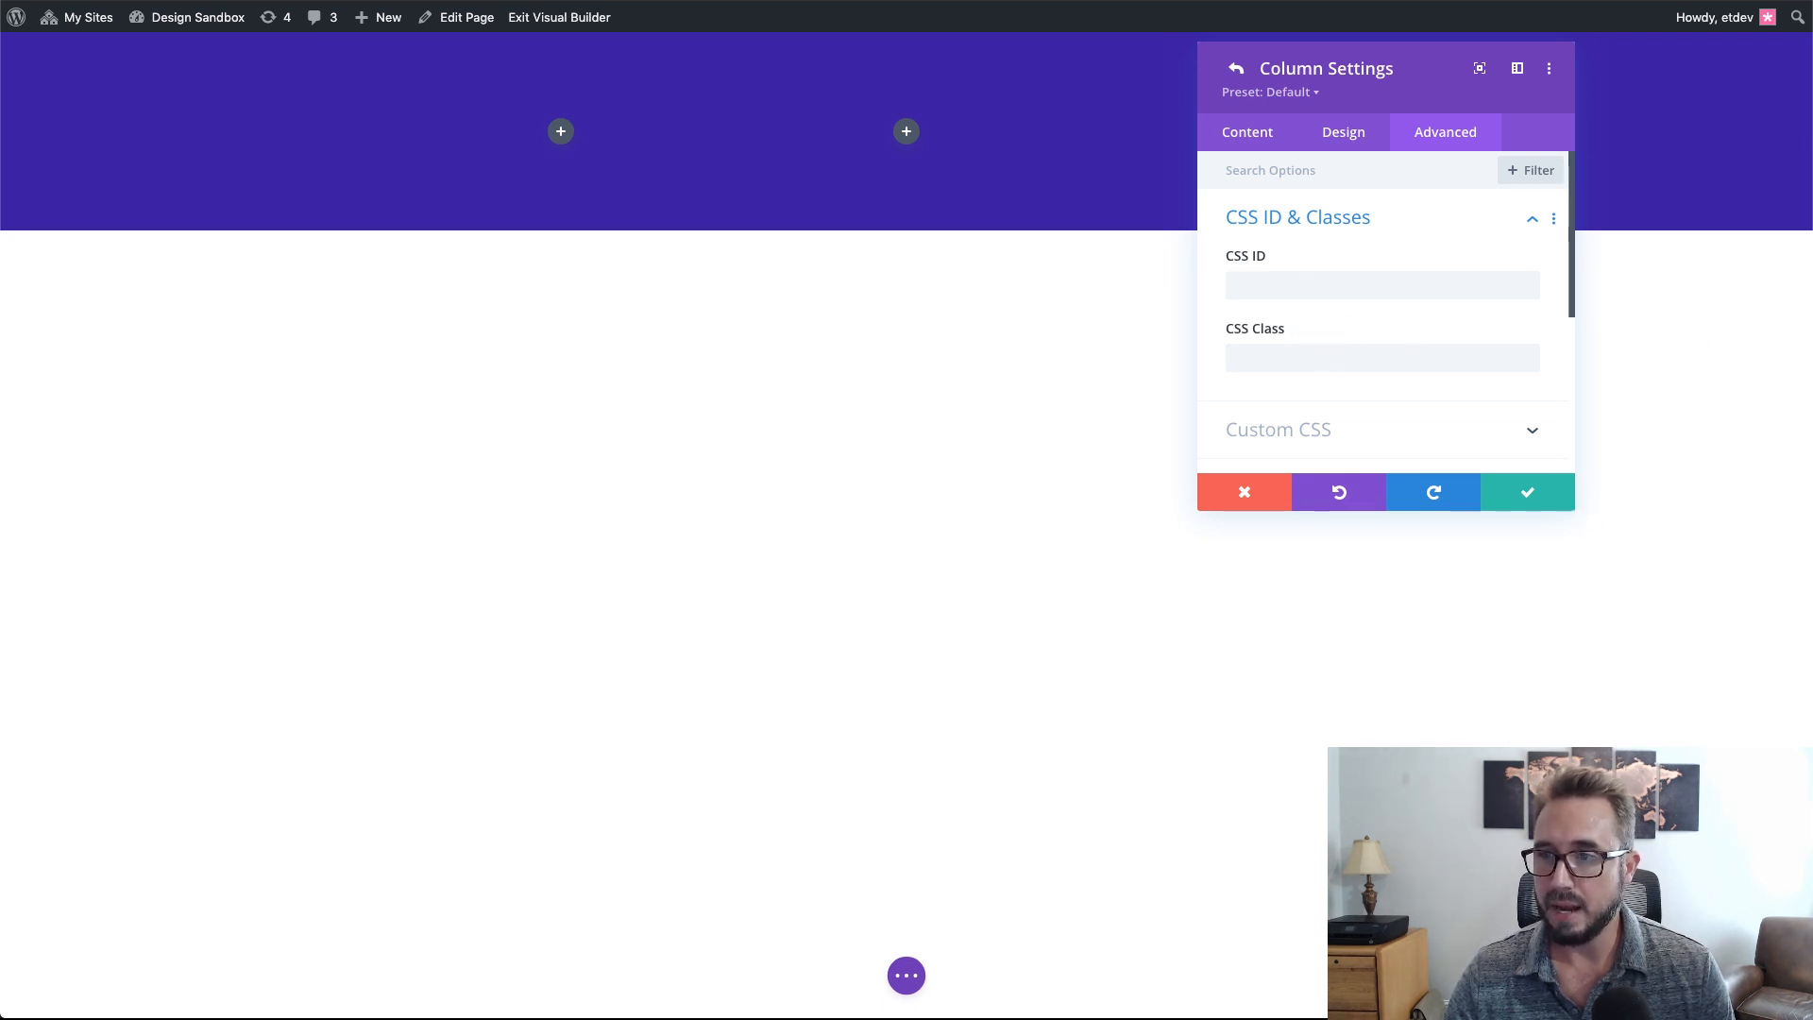
{"action": "left_click", "coordinate": [1449, 359]}
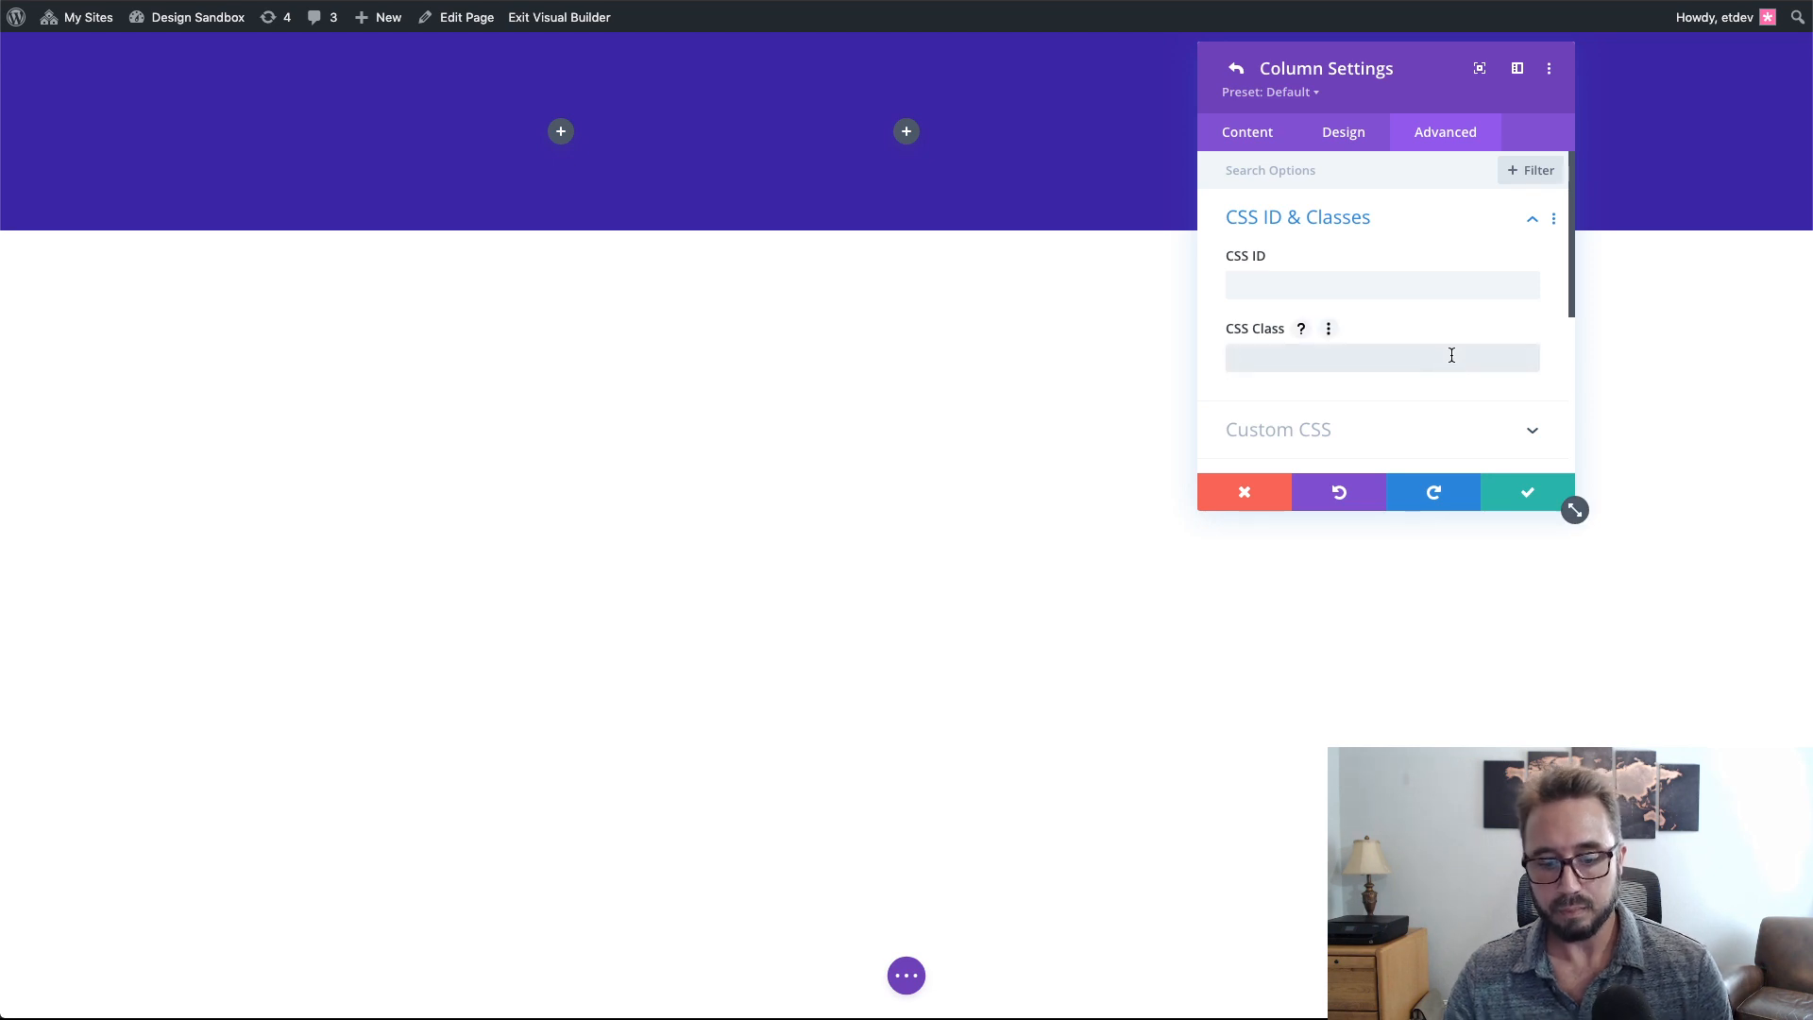
{"action": "type", "text": "et-over"}
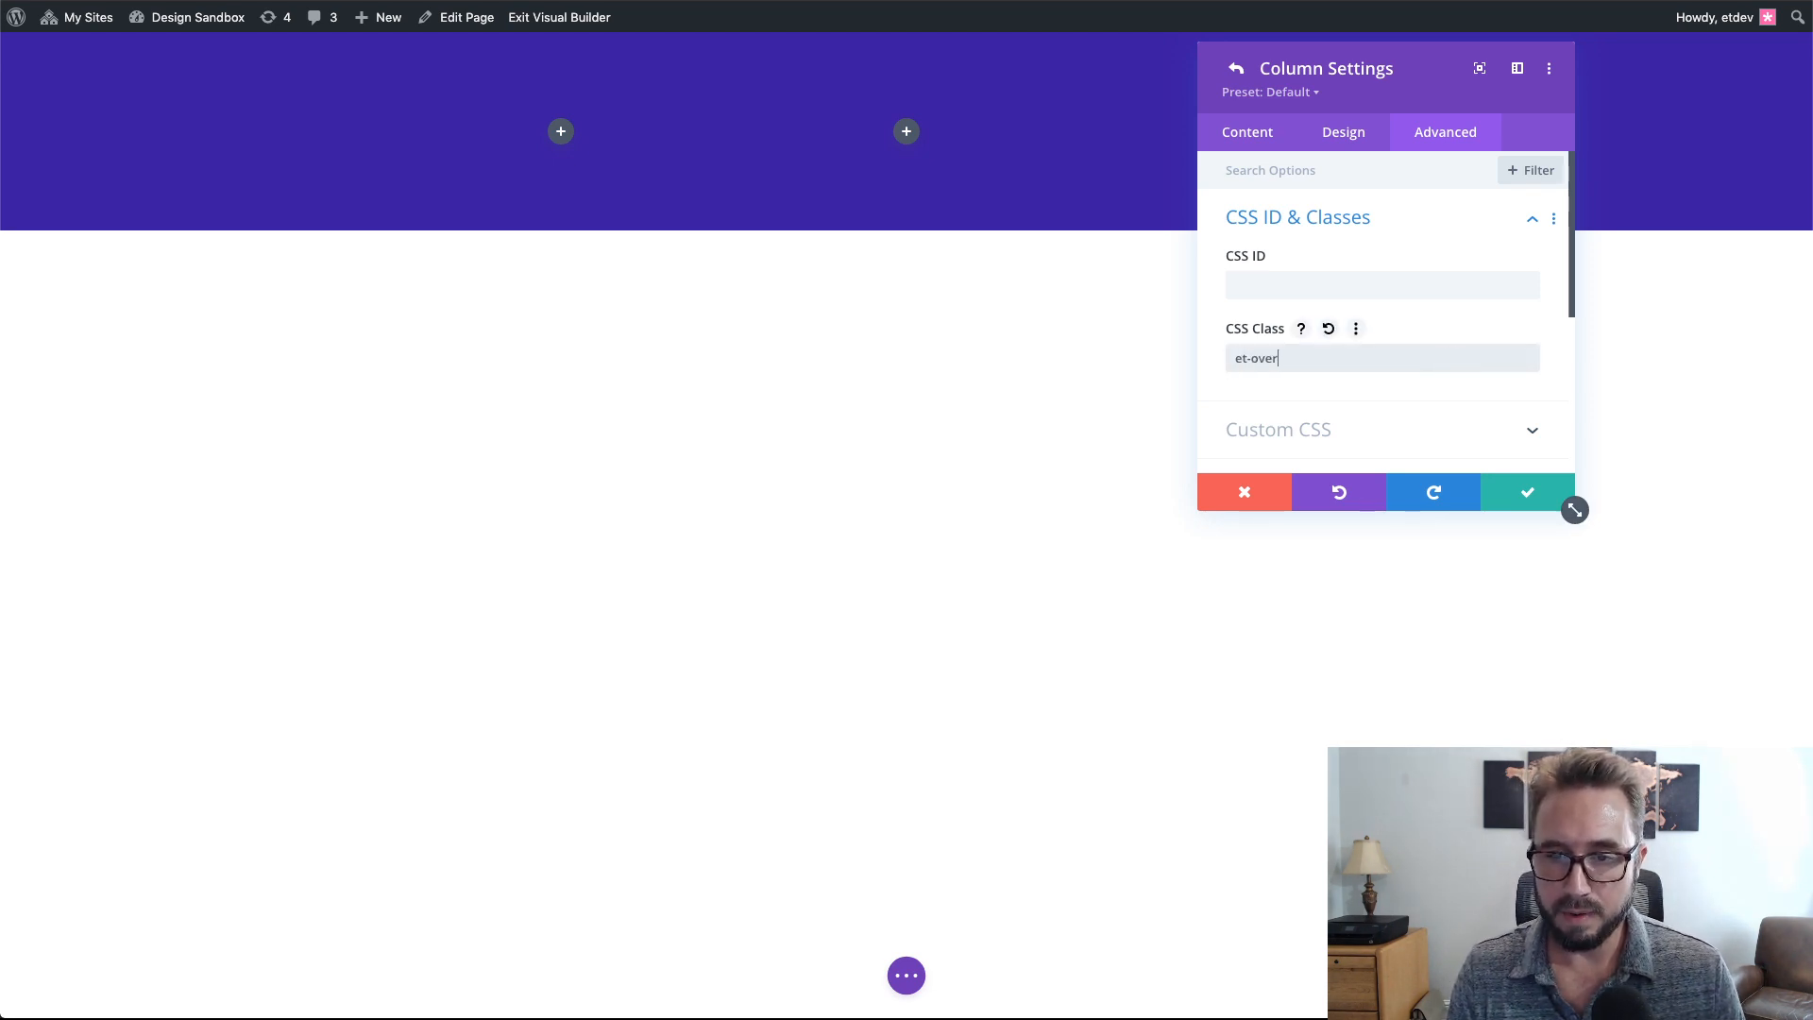
{"action": "type", "text": "flow"}
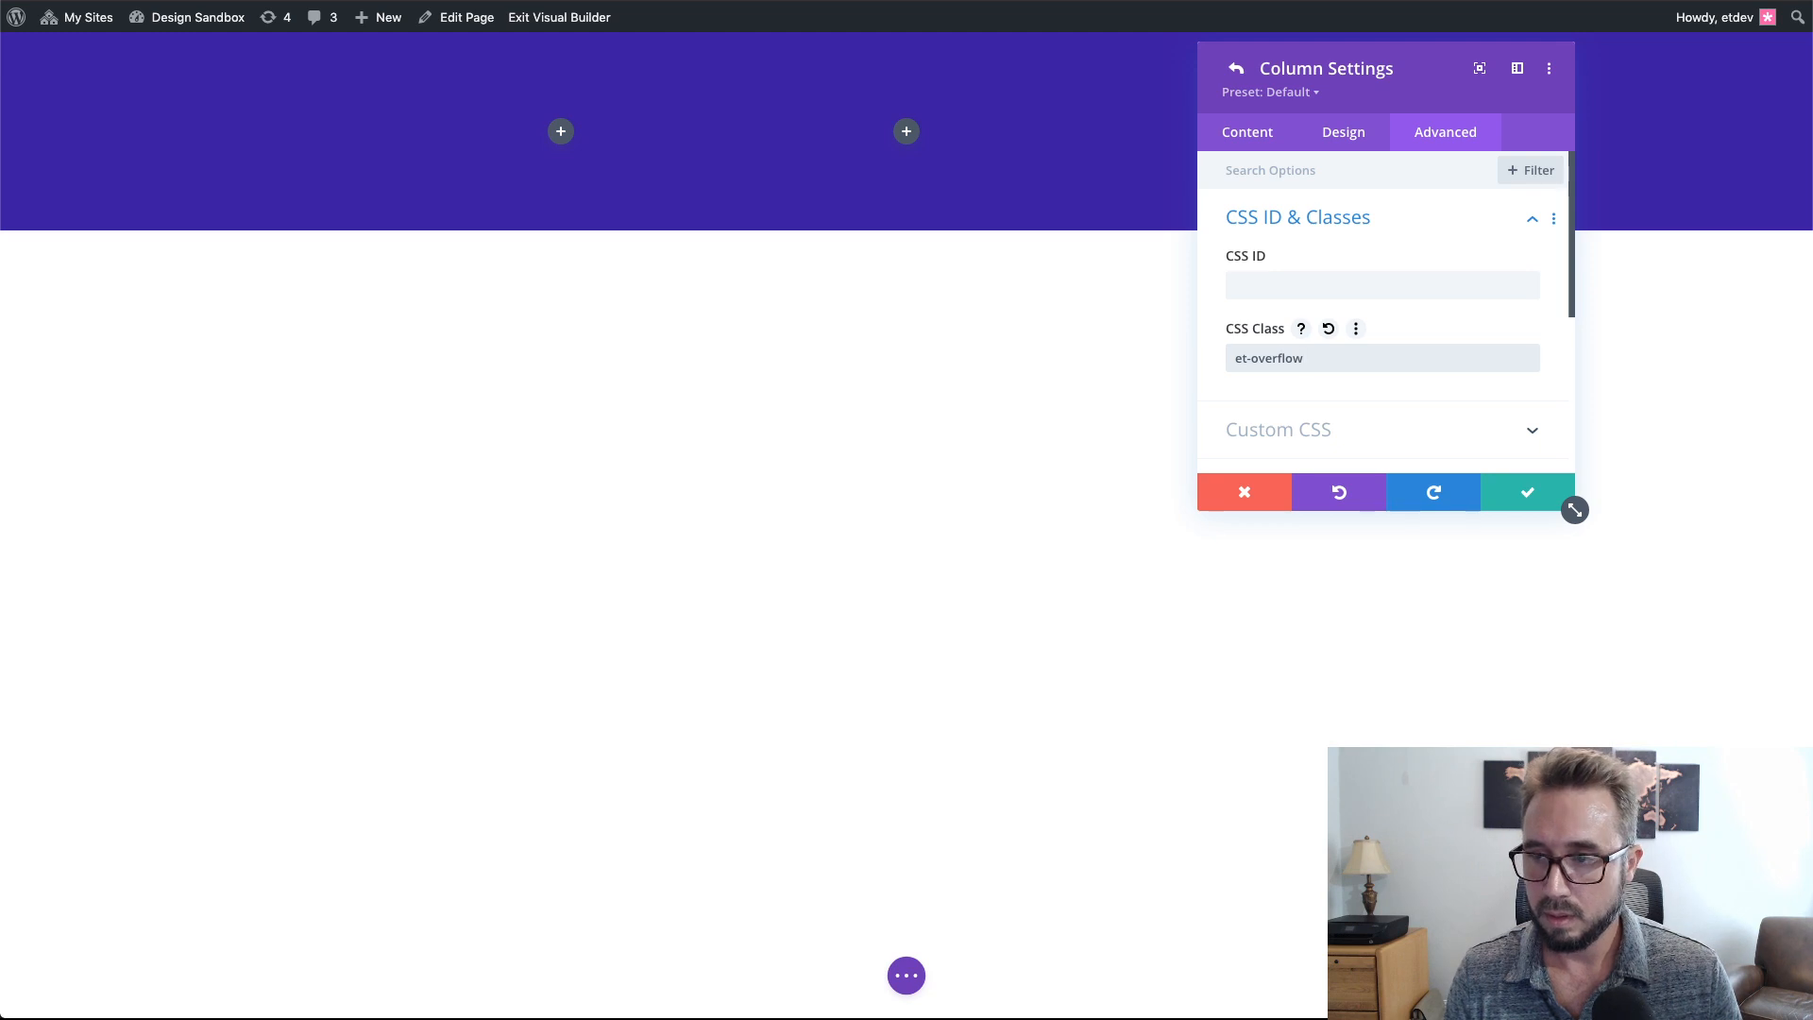
{"action": "type", "text": "-conttainer"}
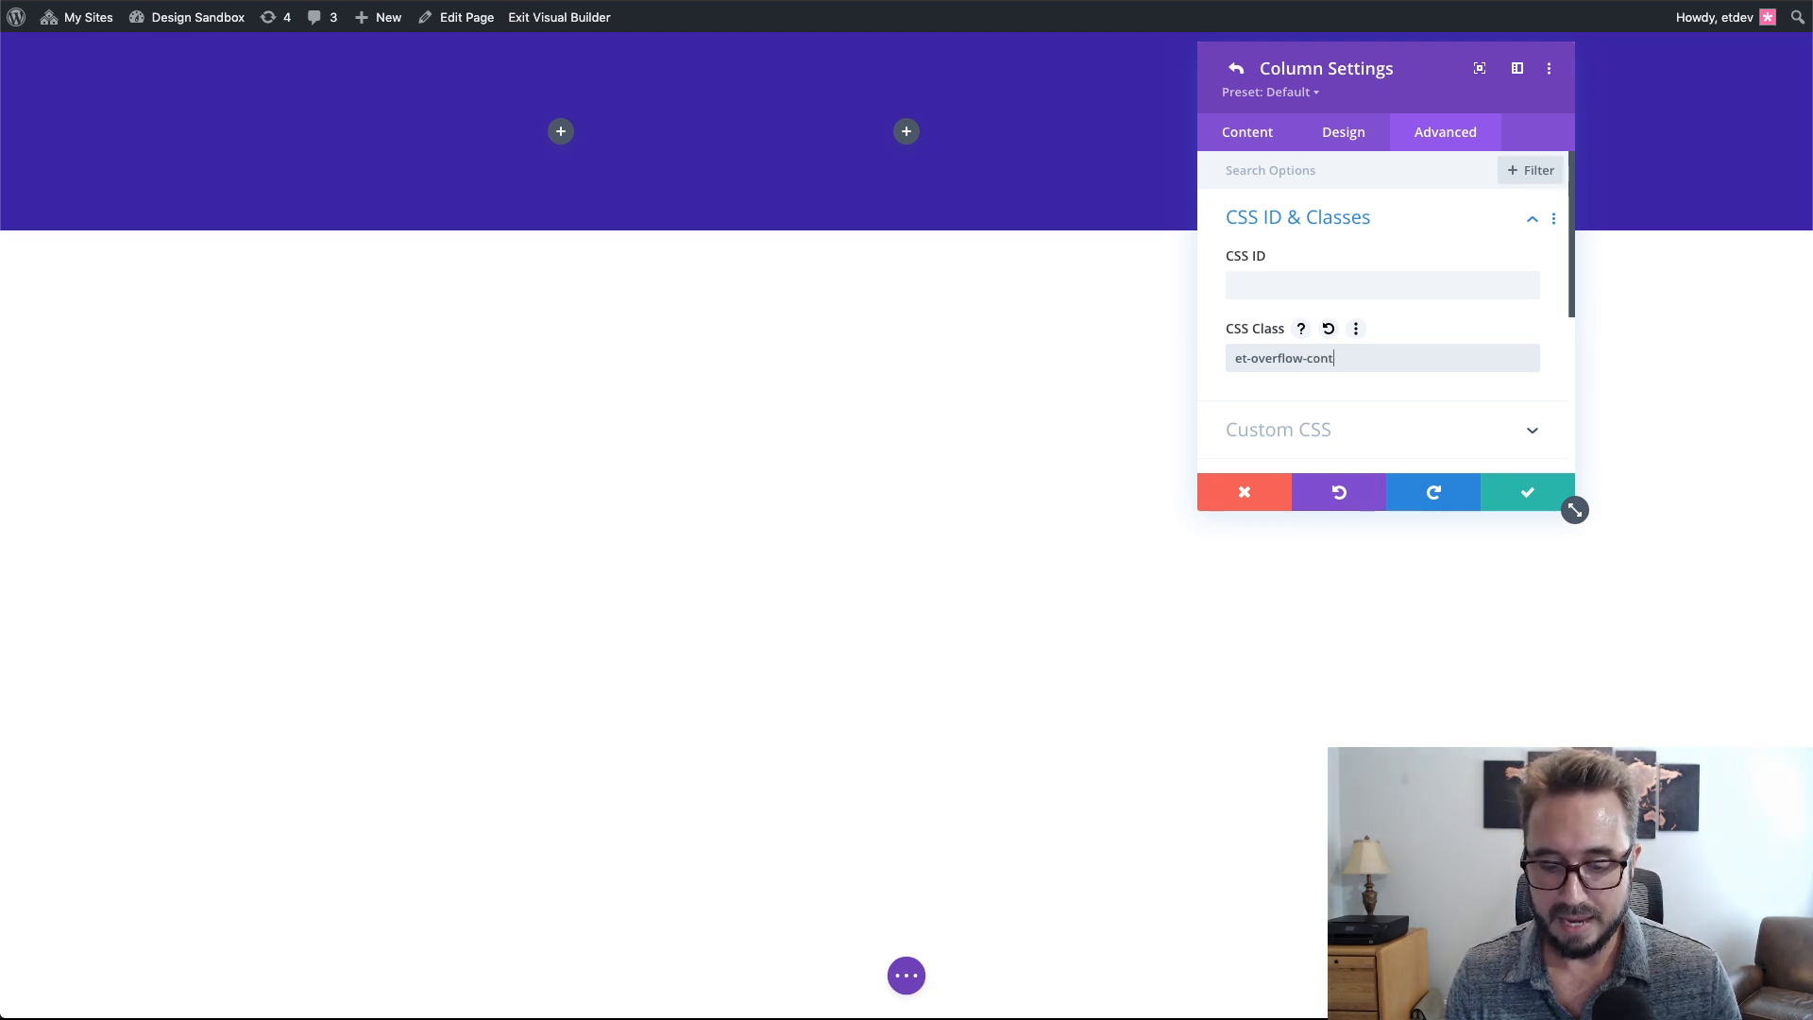
{"action": "key", "text": "BackSpace"}
{"action": "key", "text": "BackSpace"}
{"action": "key", "text": "BackSpace"}
{"action": "key", "text": "BackSpace"}
{"action": "key", "text": "BackSpace"}
{"action": "key", "text": "BackSpace"}
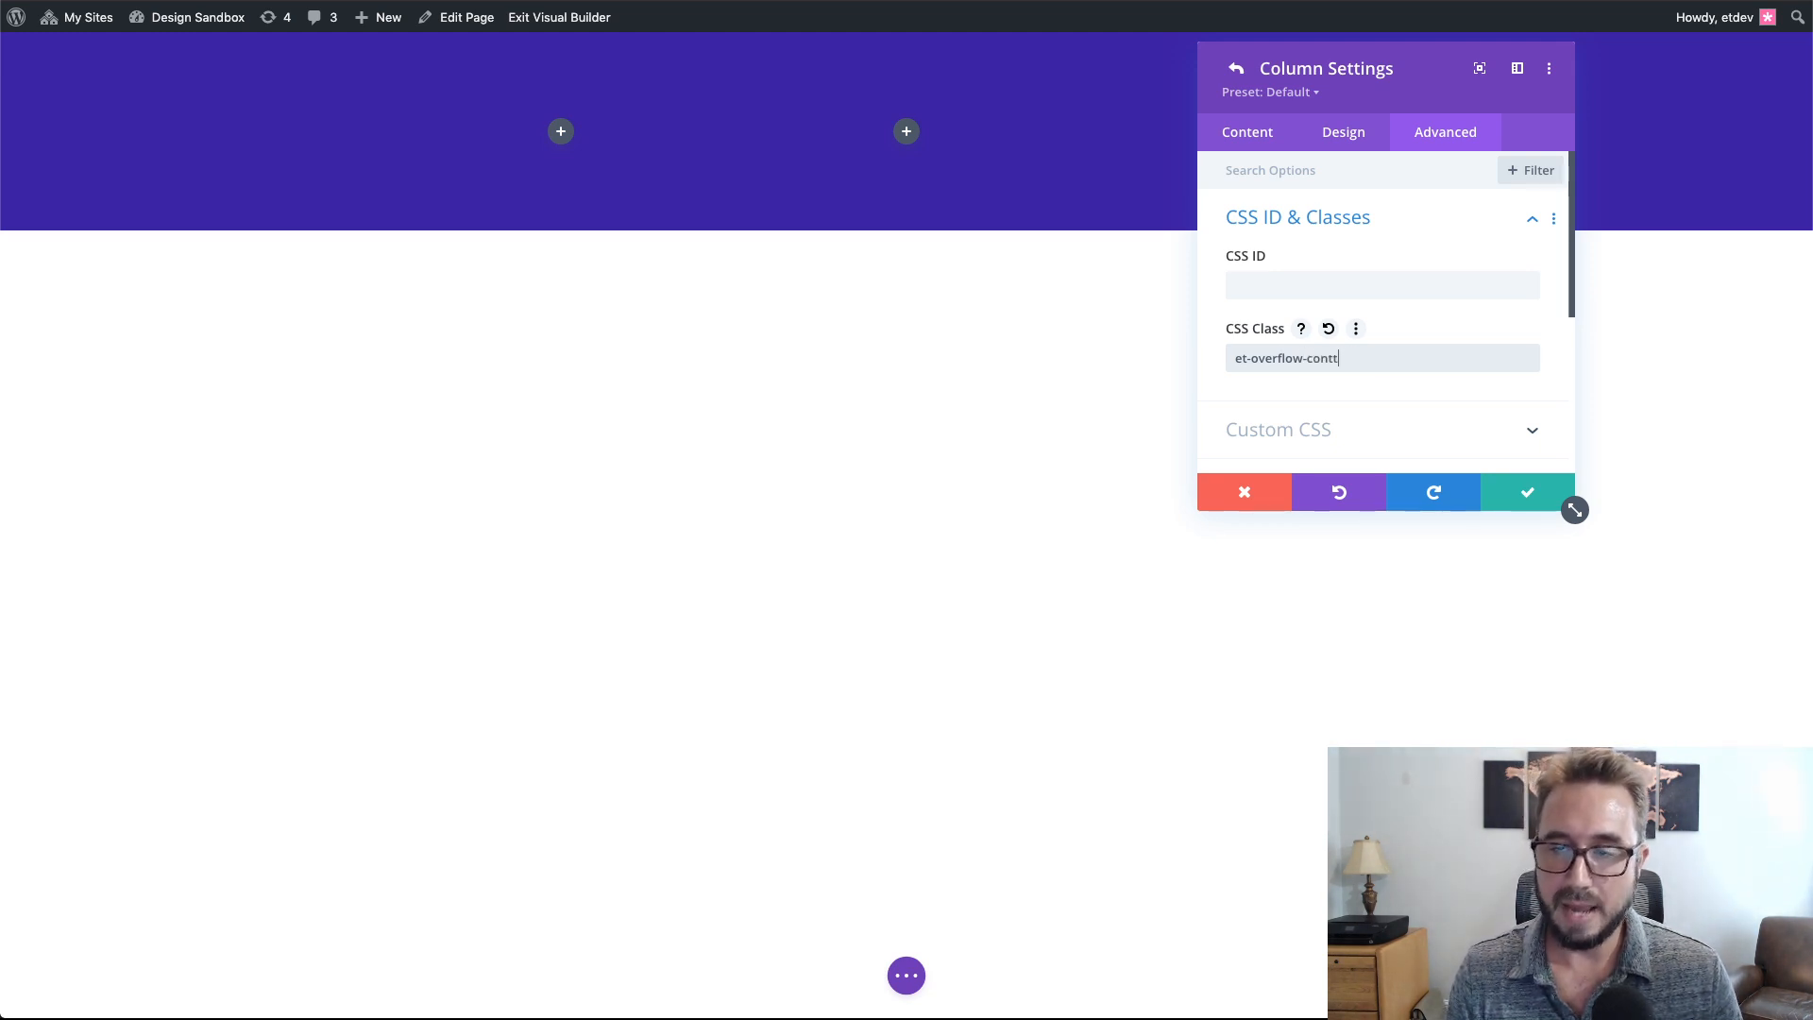
{"action": "type", "text": "tainer"}
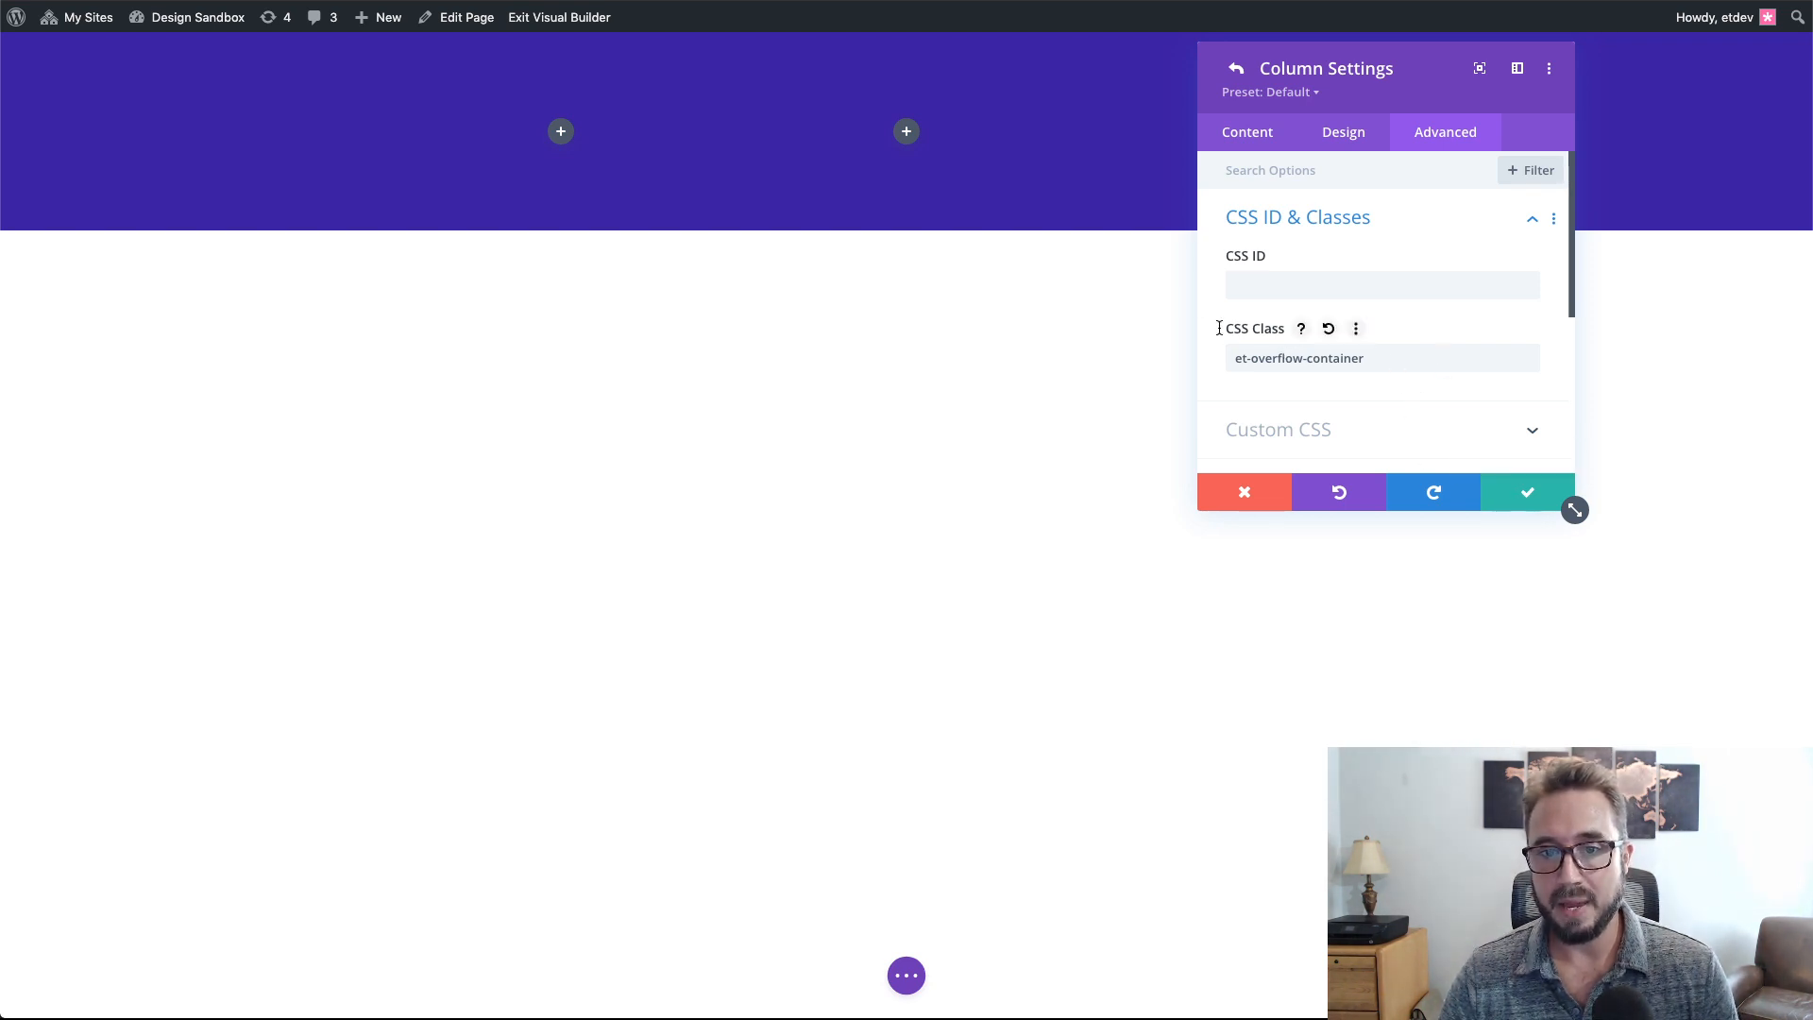
{"action": "left_click", "coordinate": [1521, 497]}
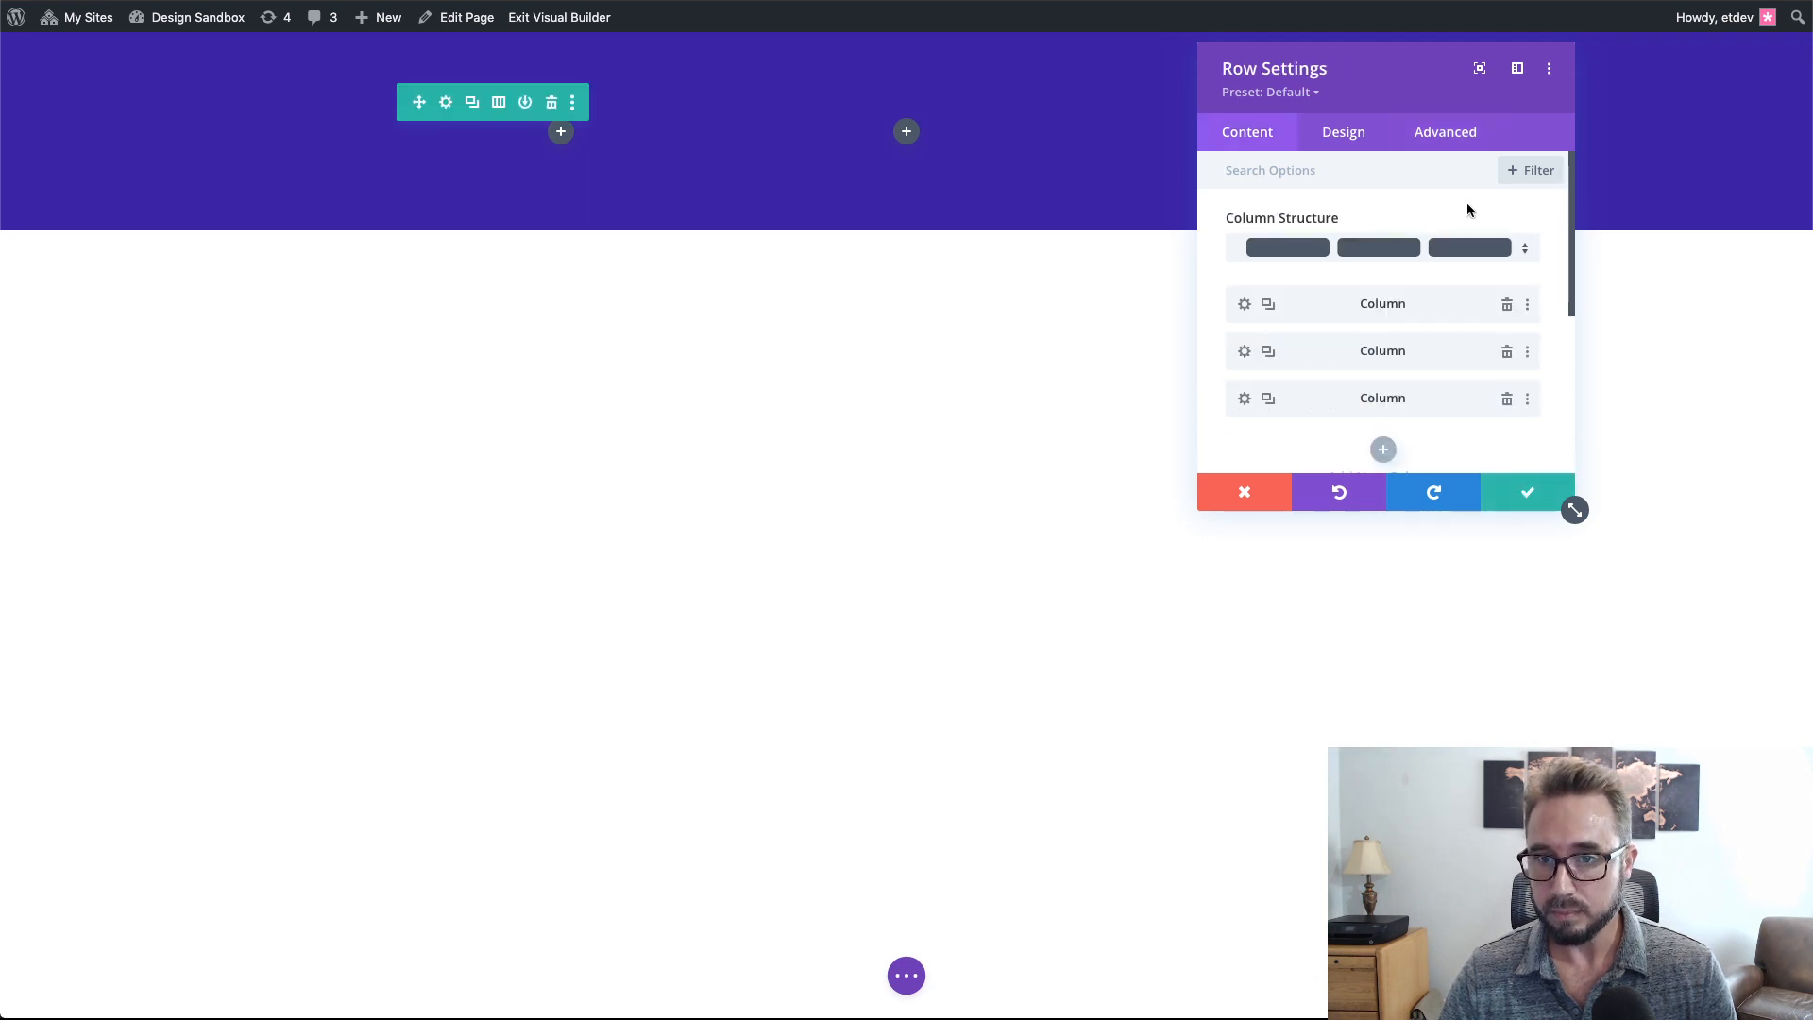
- Set the first column's horizontal and vertical overflow to Hidden, and save the column and row settings
{"action": "left_click", "coordinate": [1243, 304]}
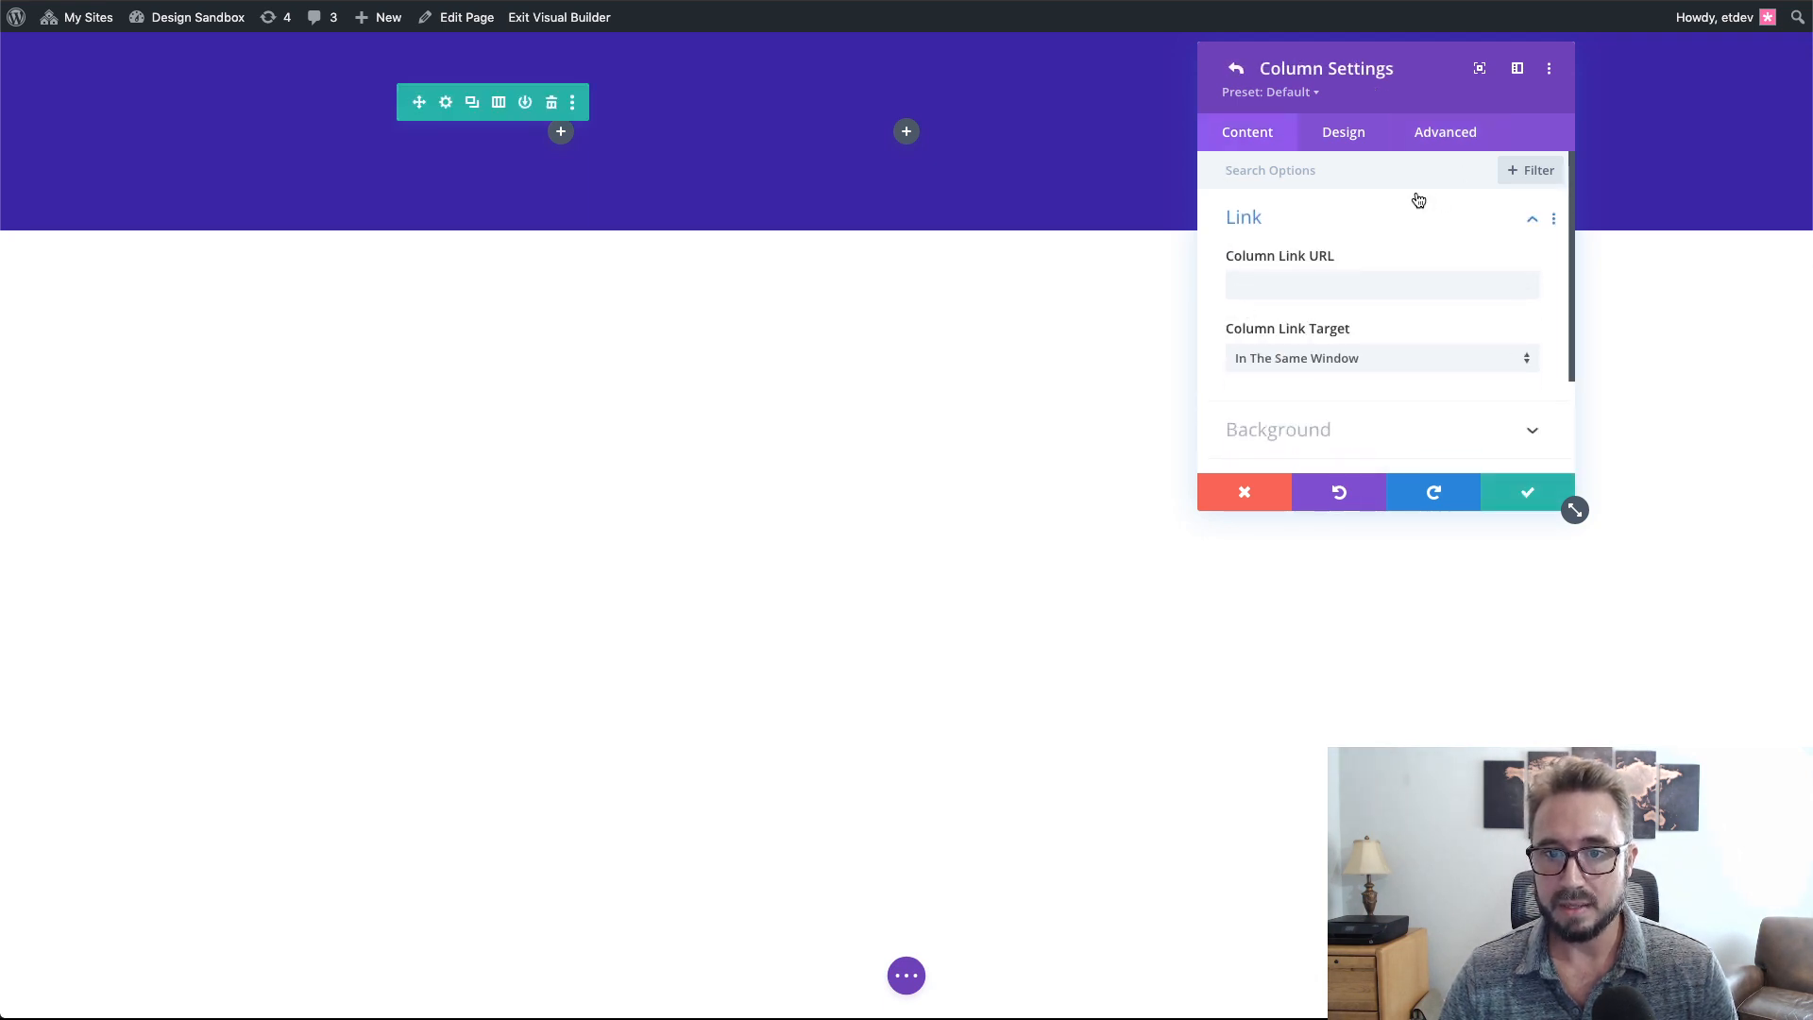
{"action": "left_click", "coordinate": [1460, 134]}
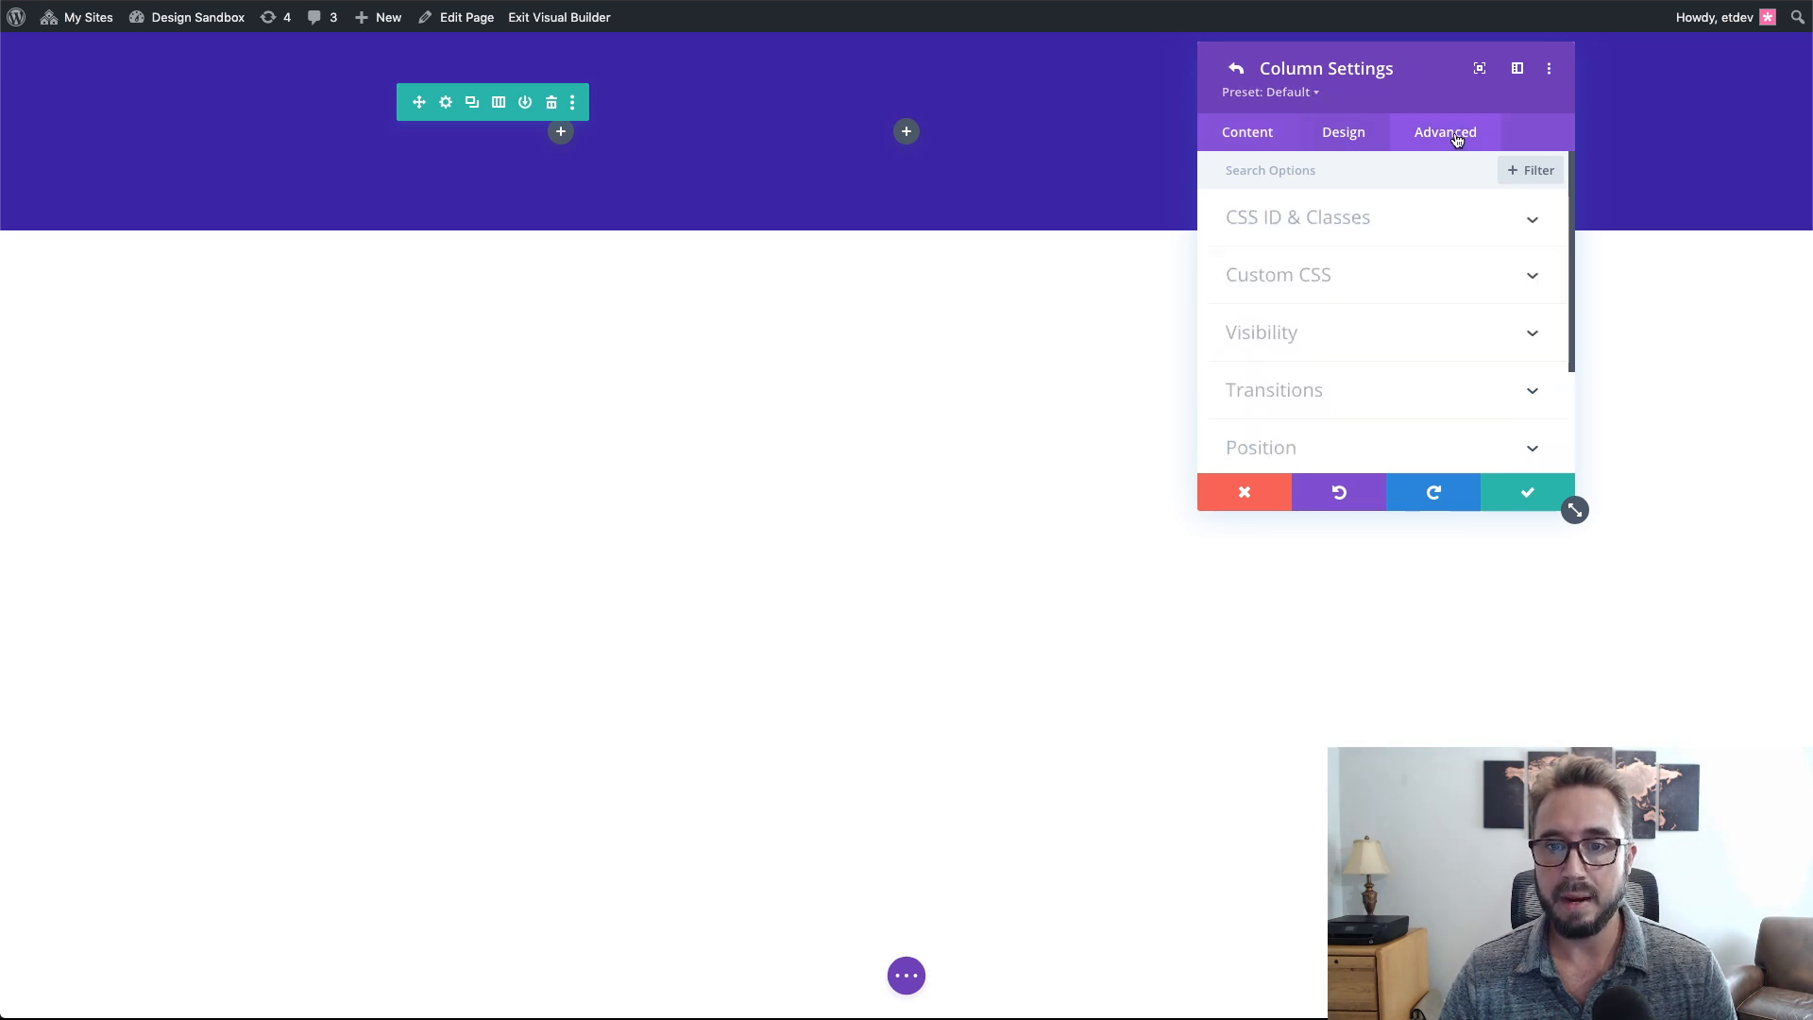
{"action": "scroll", "coordinate": [1400, 302], "scroll_direction": "down", "scroll_amount": 2}
{"action": "left_click", "coordinate": [1377, 278]}
{"action": "scroll", "coordinate": [1404, 336], "scroll_direction": "down", "scroll_amount": 1}
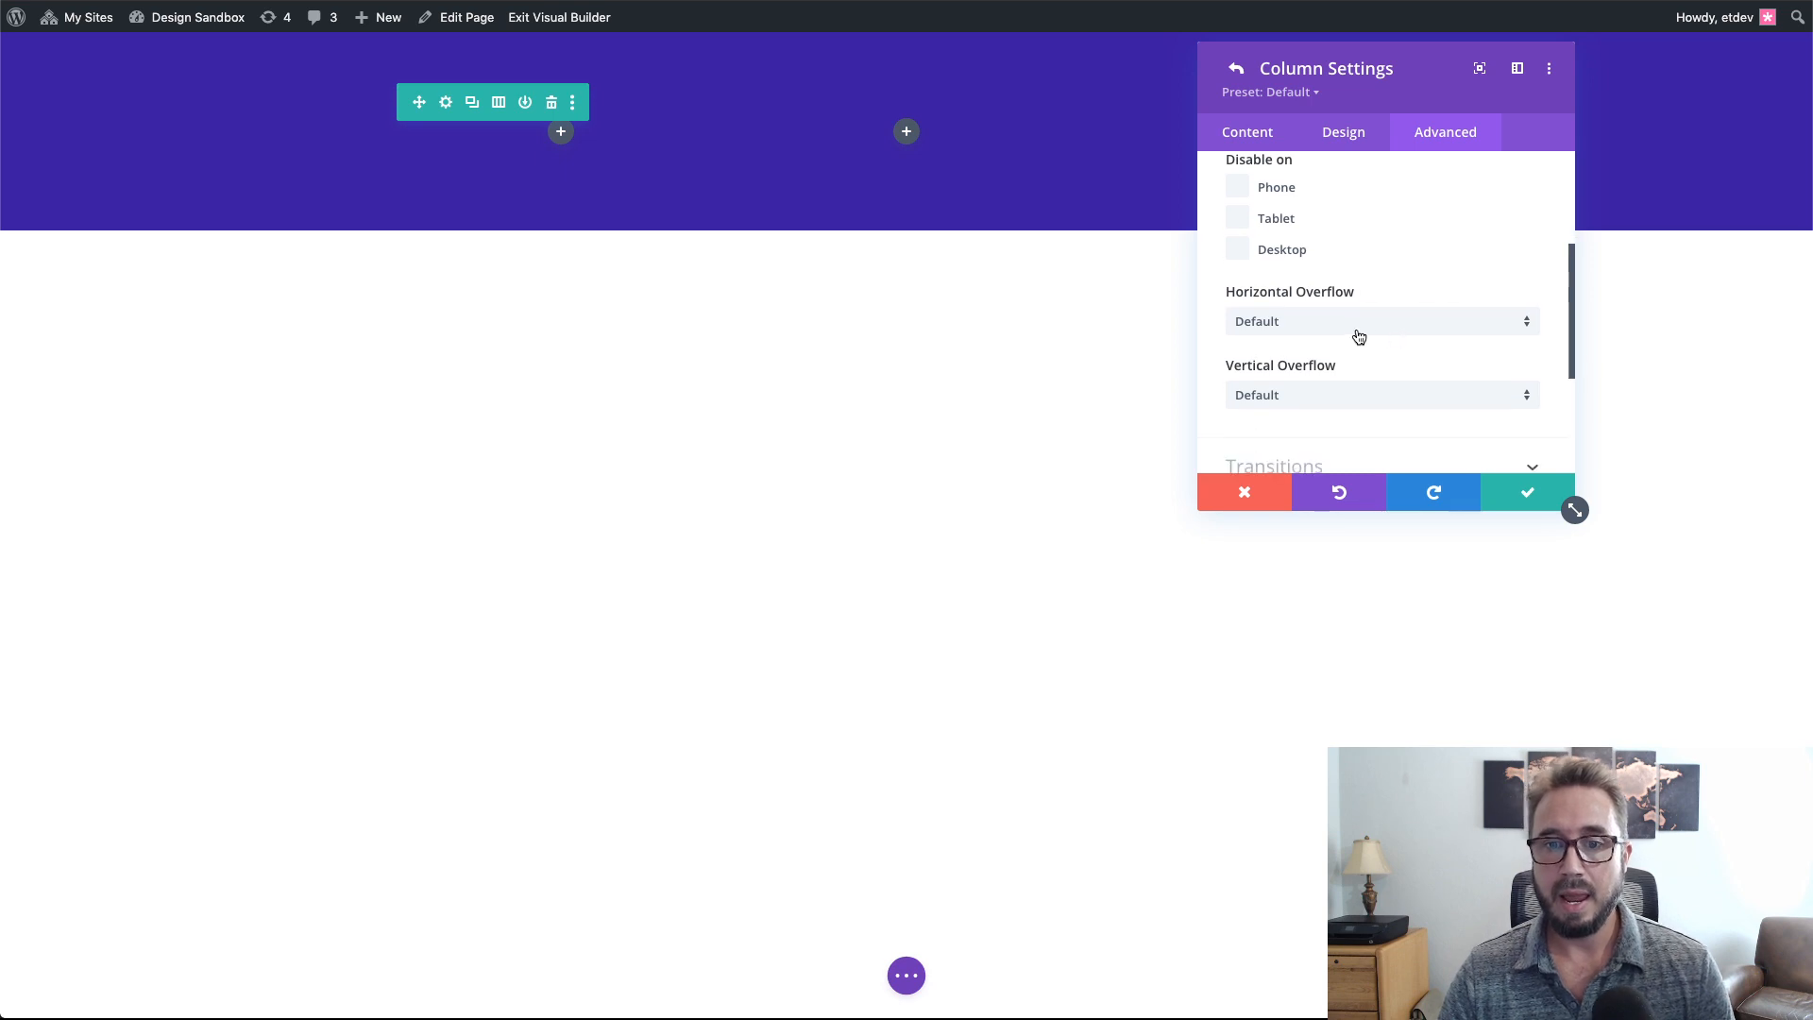
{"action": "left_click", "coordinate": [1352, 326]}
{"action": "left_click", "coordinate": [1348, 435]}
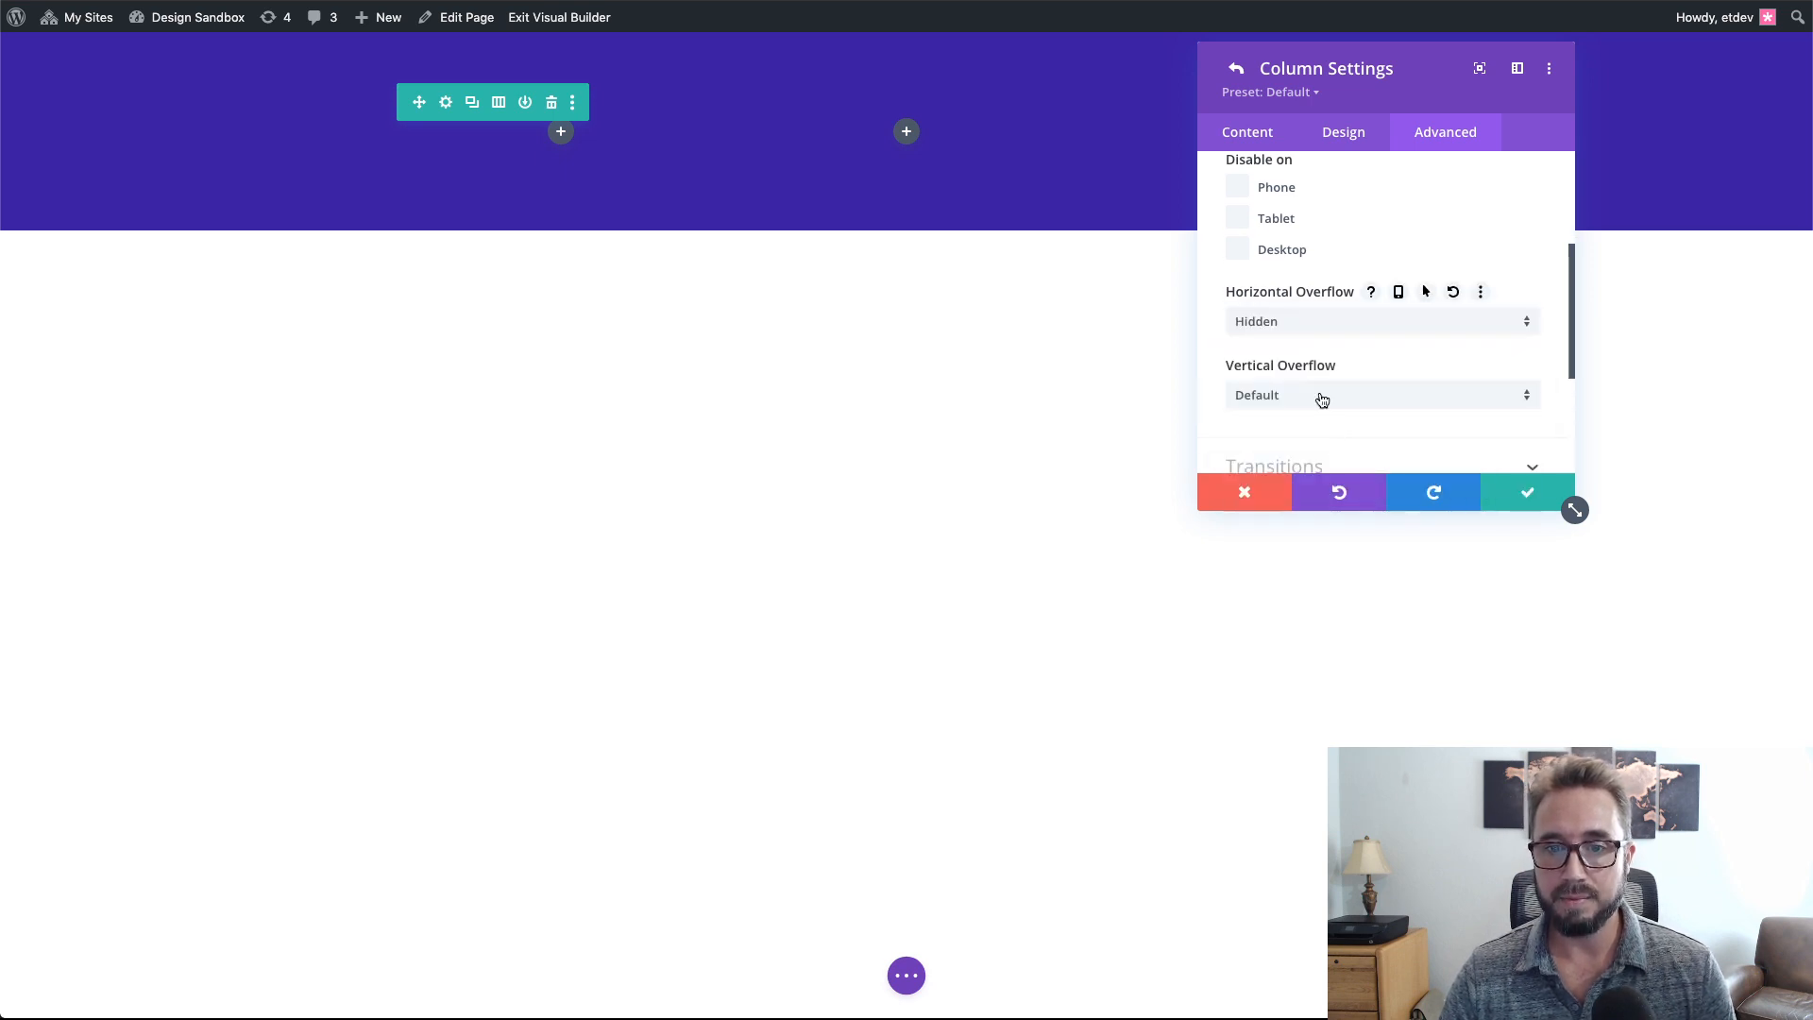
{"action": "left_click", "coordinate": [1309, 398]}
{"action": "left_click", "coordinate": [1315, 508]}
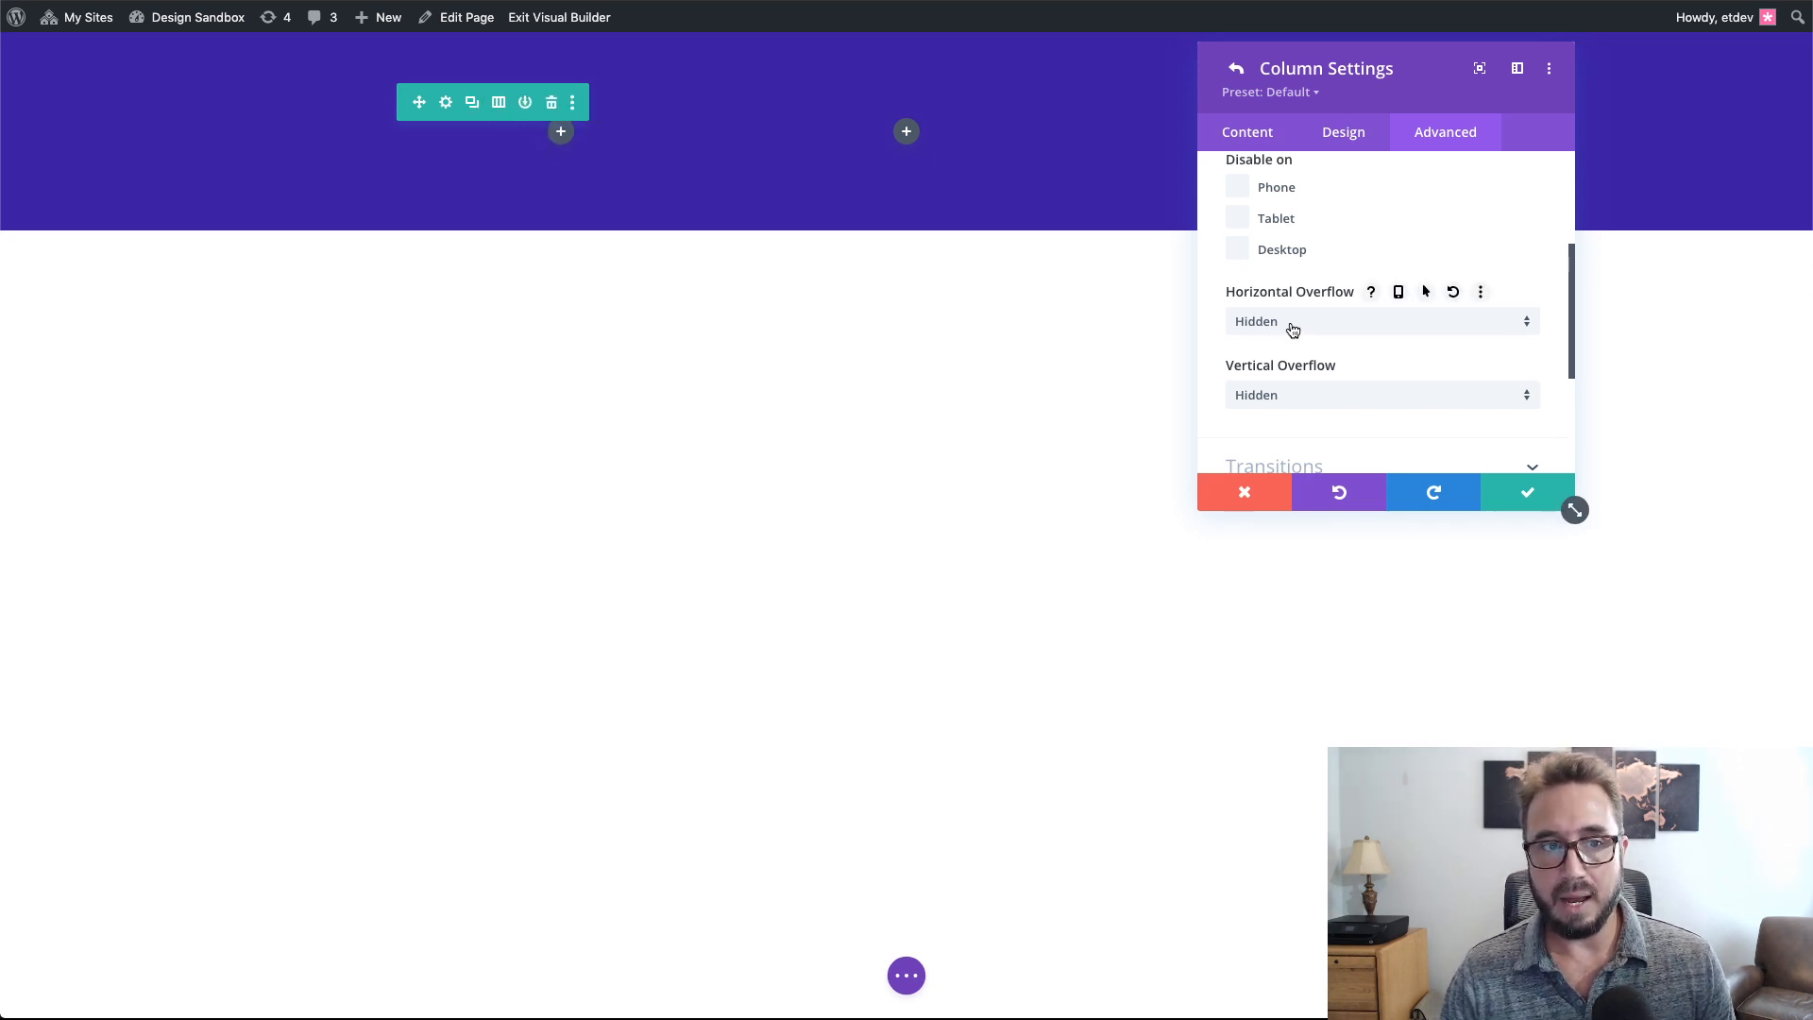
{"action": "left_click", "coordinate": [1547, 499]}
{"action": "left_click", "coordinate": [1532, 499]}
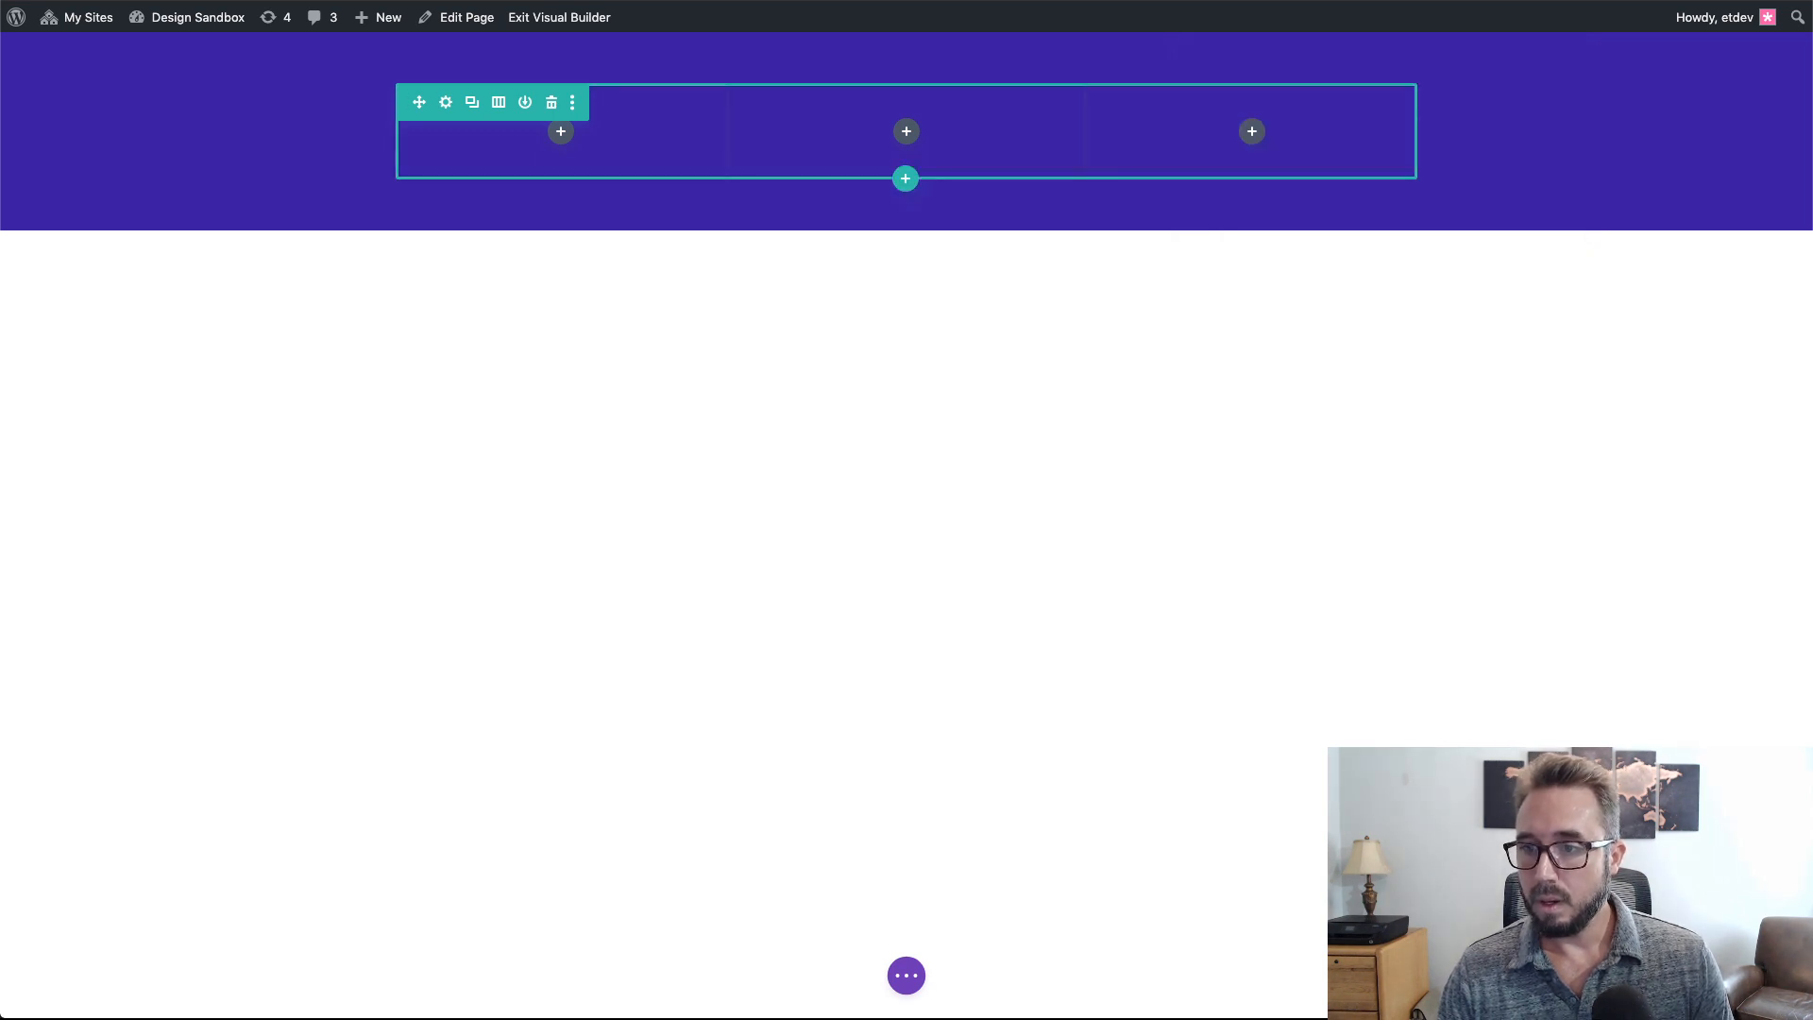
- Add an Image module to the row's first column
{"action": "left_click", "coordinate": [562, 139]}
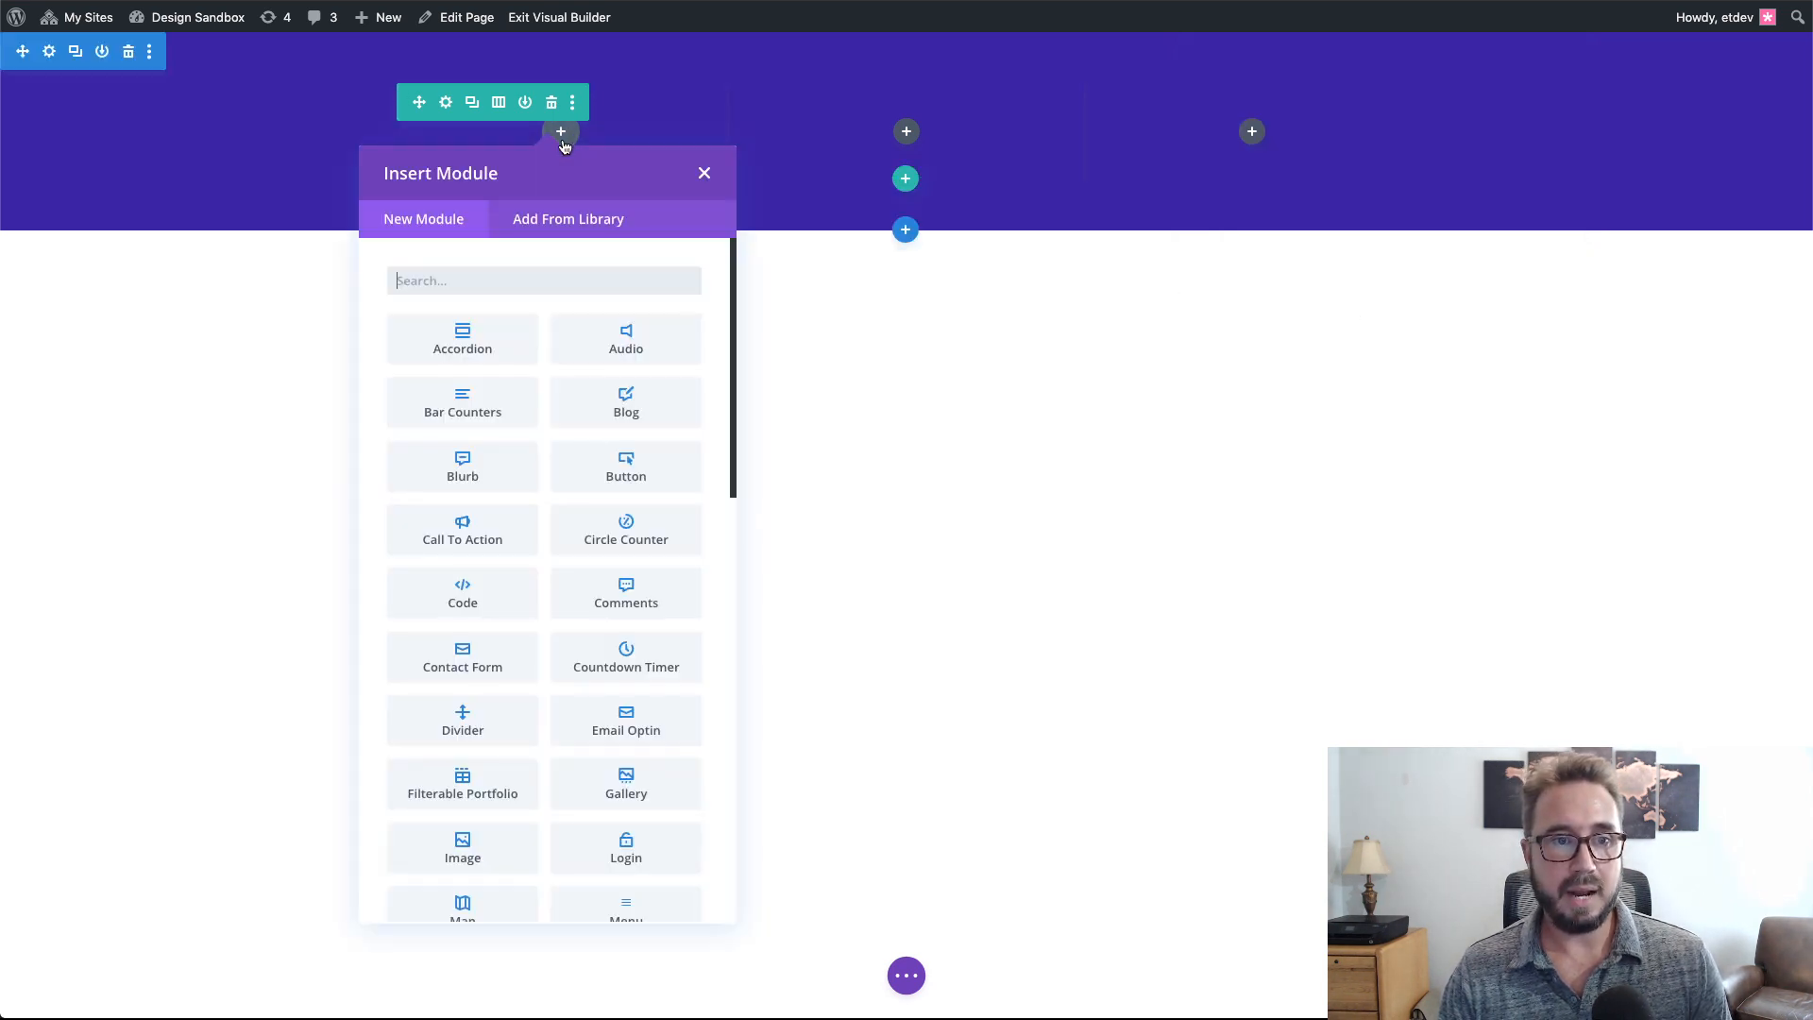
{"action": "left_click", "coordinate": [518, 283]}
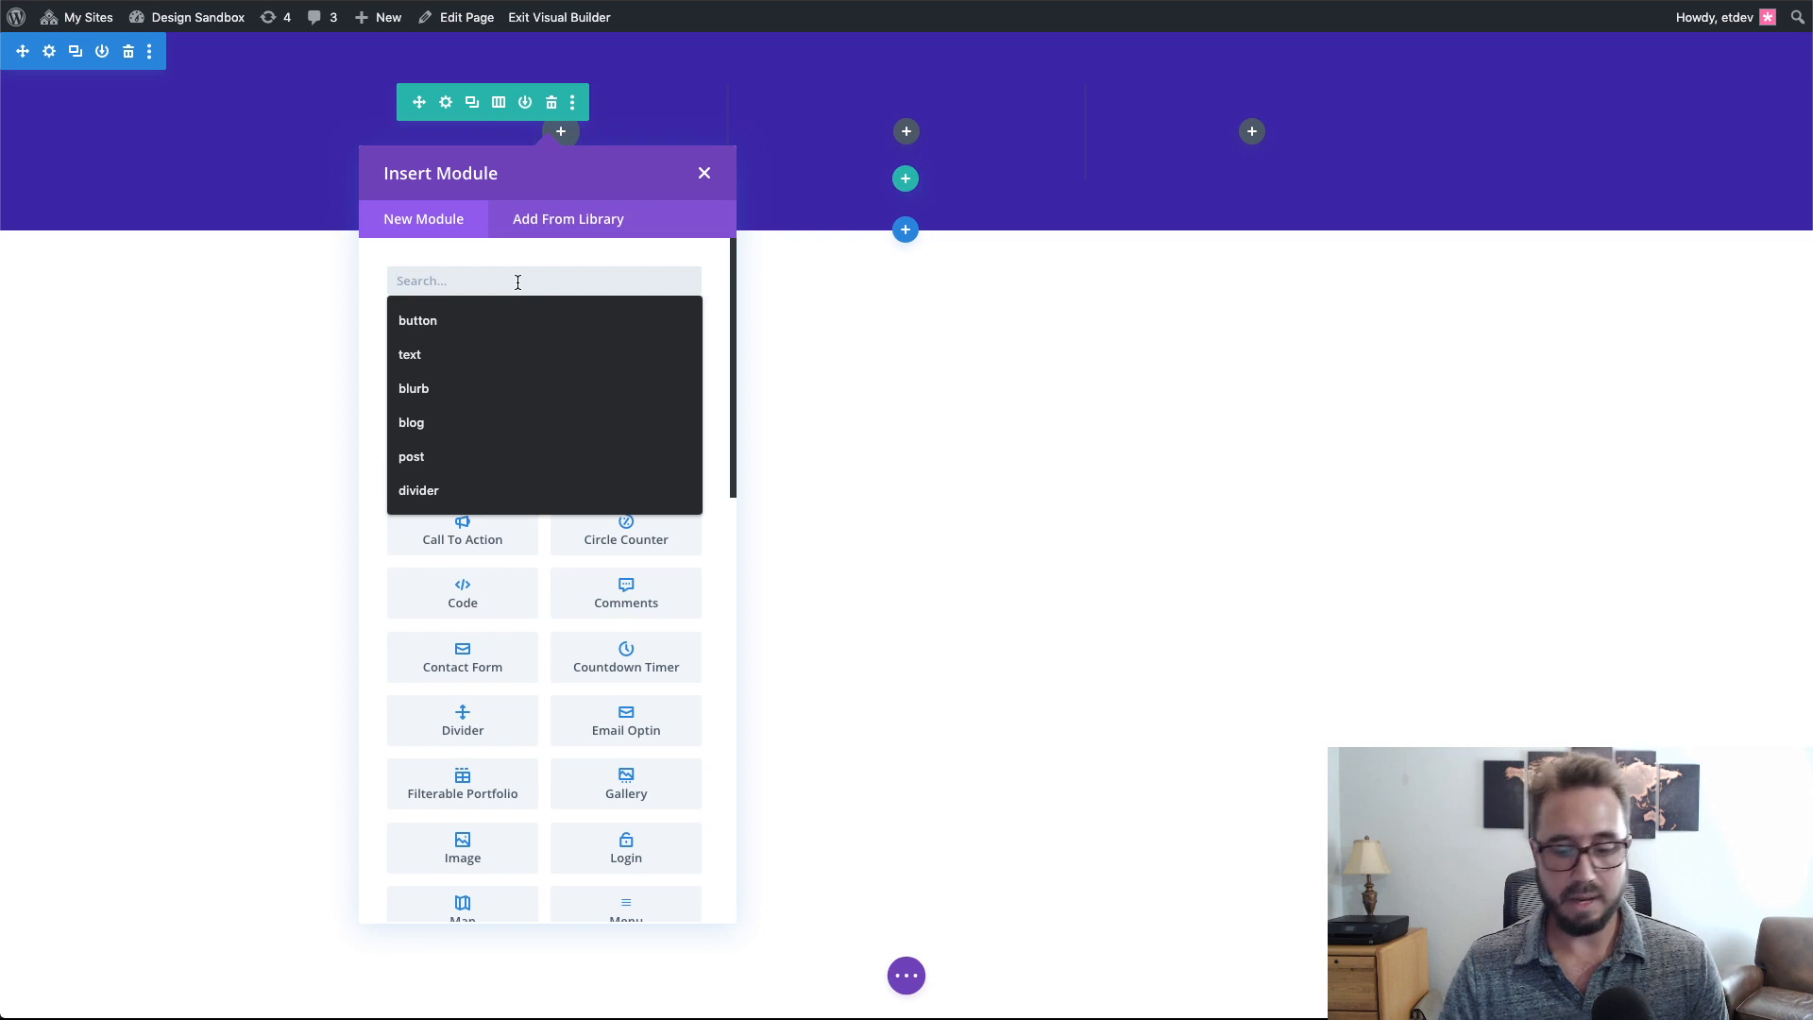
{"action": "type", "text": "image"}
{"action": "left_click", "coordinate": [462, 340]}
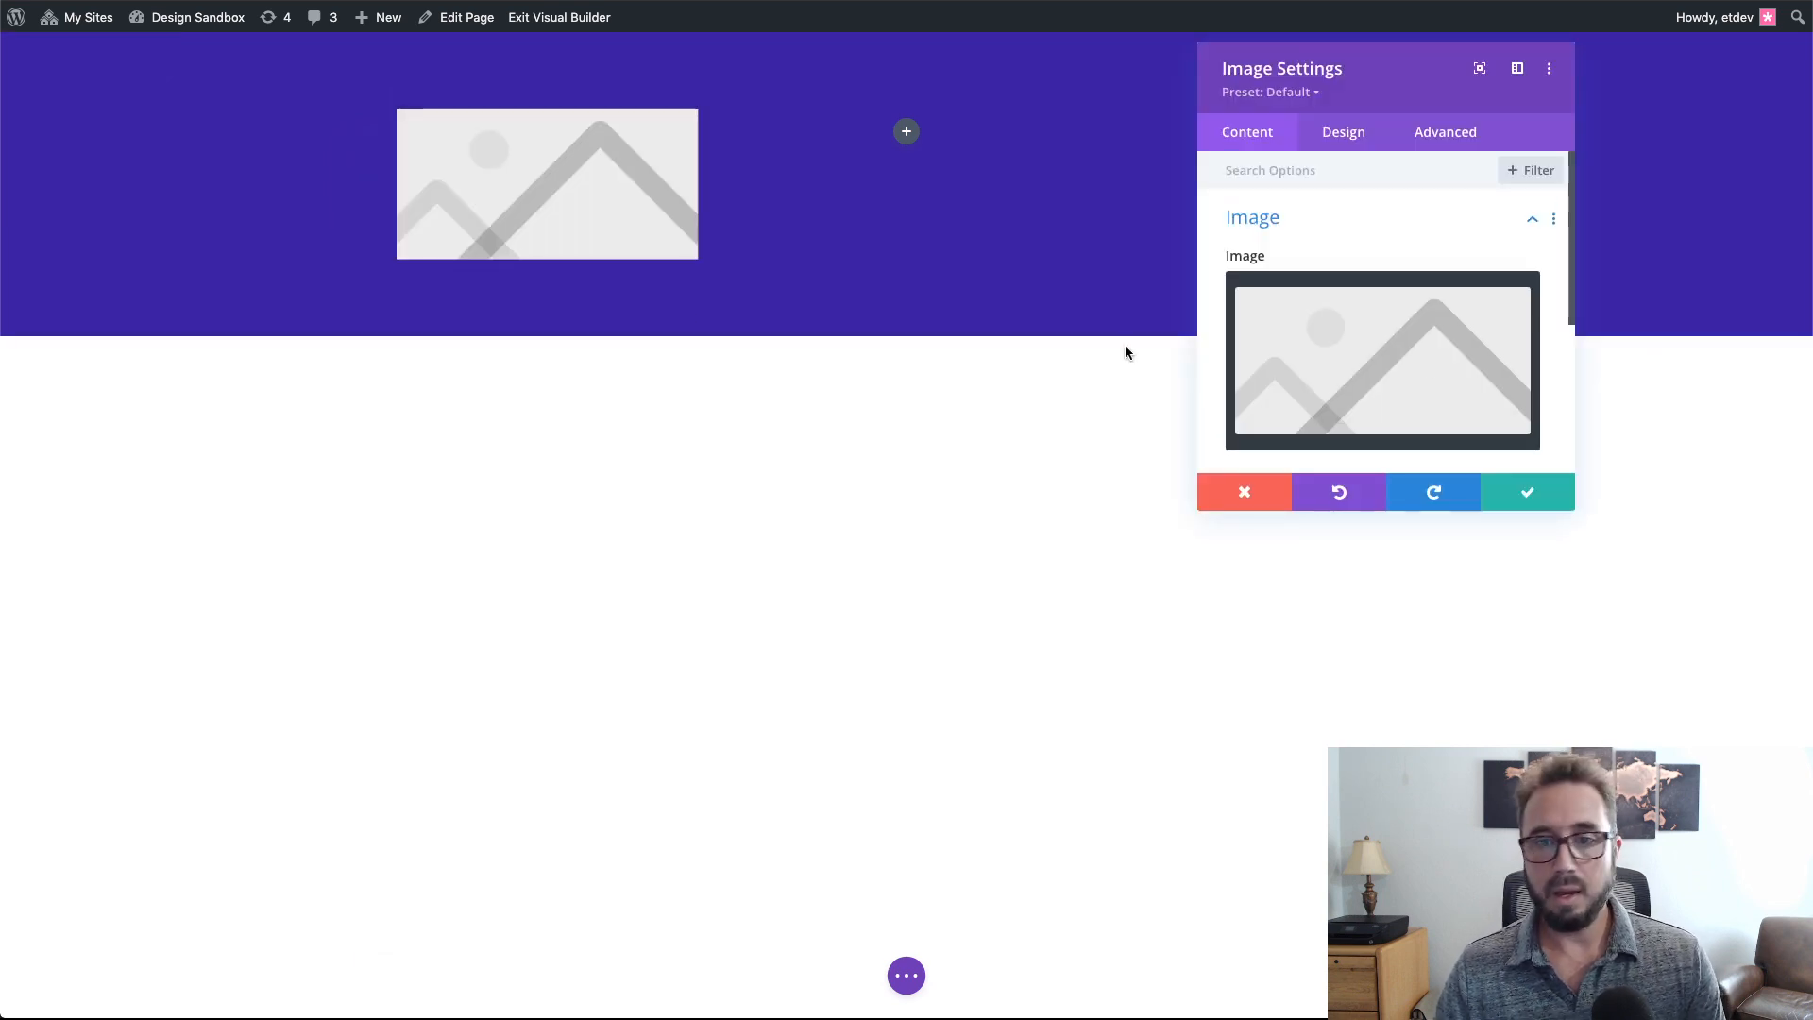
{"action": "right_click", "coordinate": [1267, 338]}
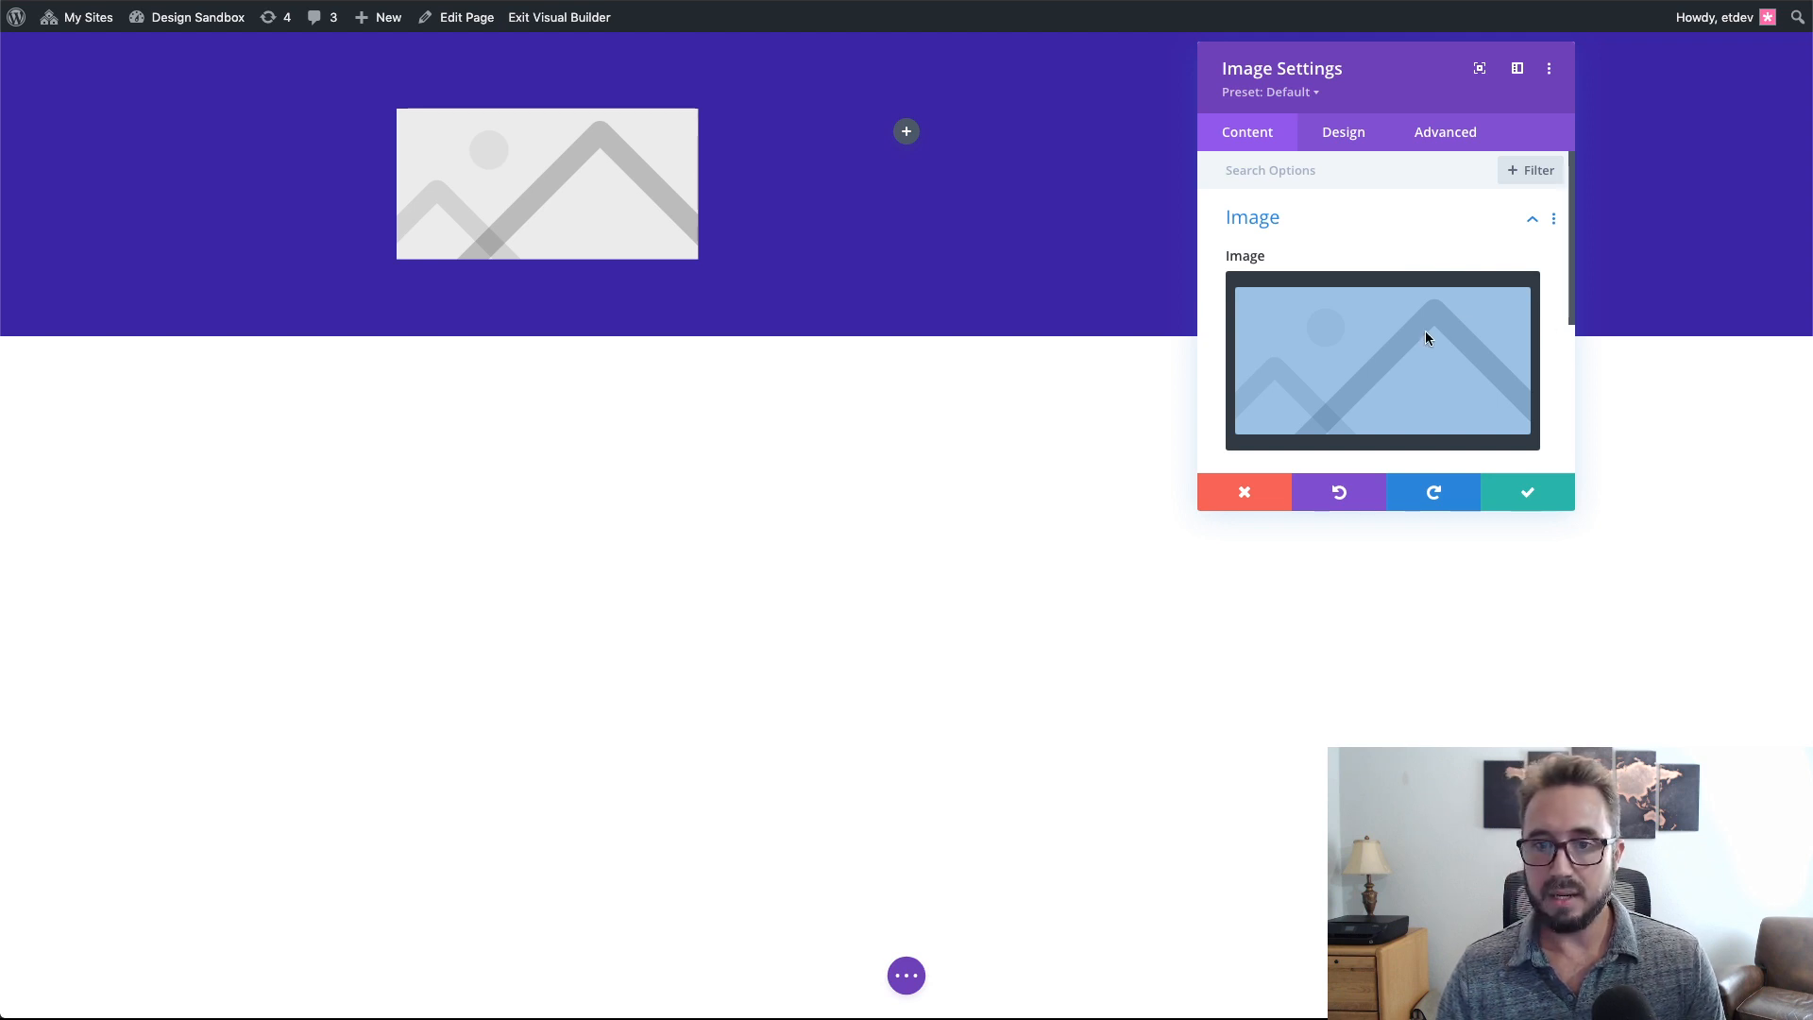
- Paste the copied image into the Image module of the first column
{"action": "right_click", "coordinate": [1364, 342]}
{"action": "right_click", "coordinate": [1357, 343]}
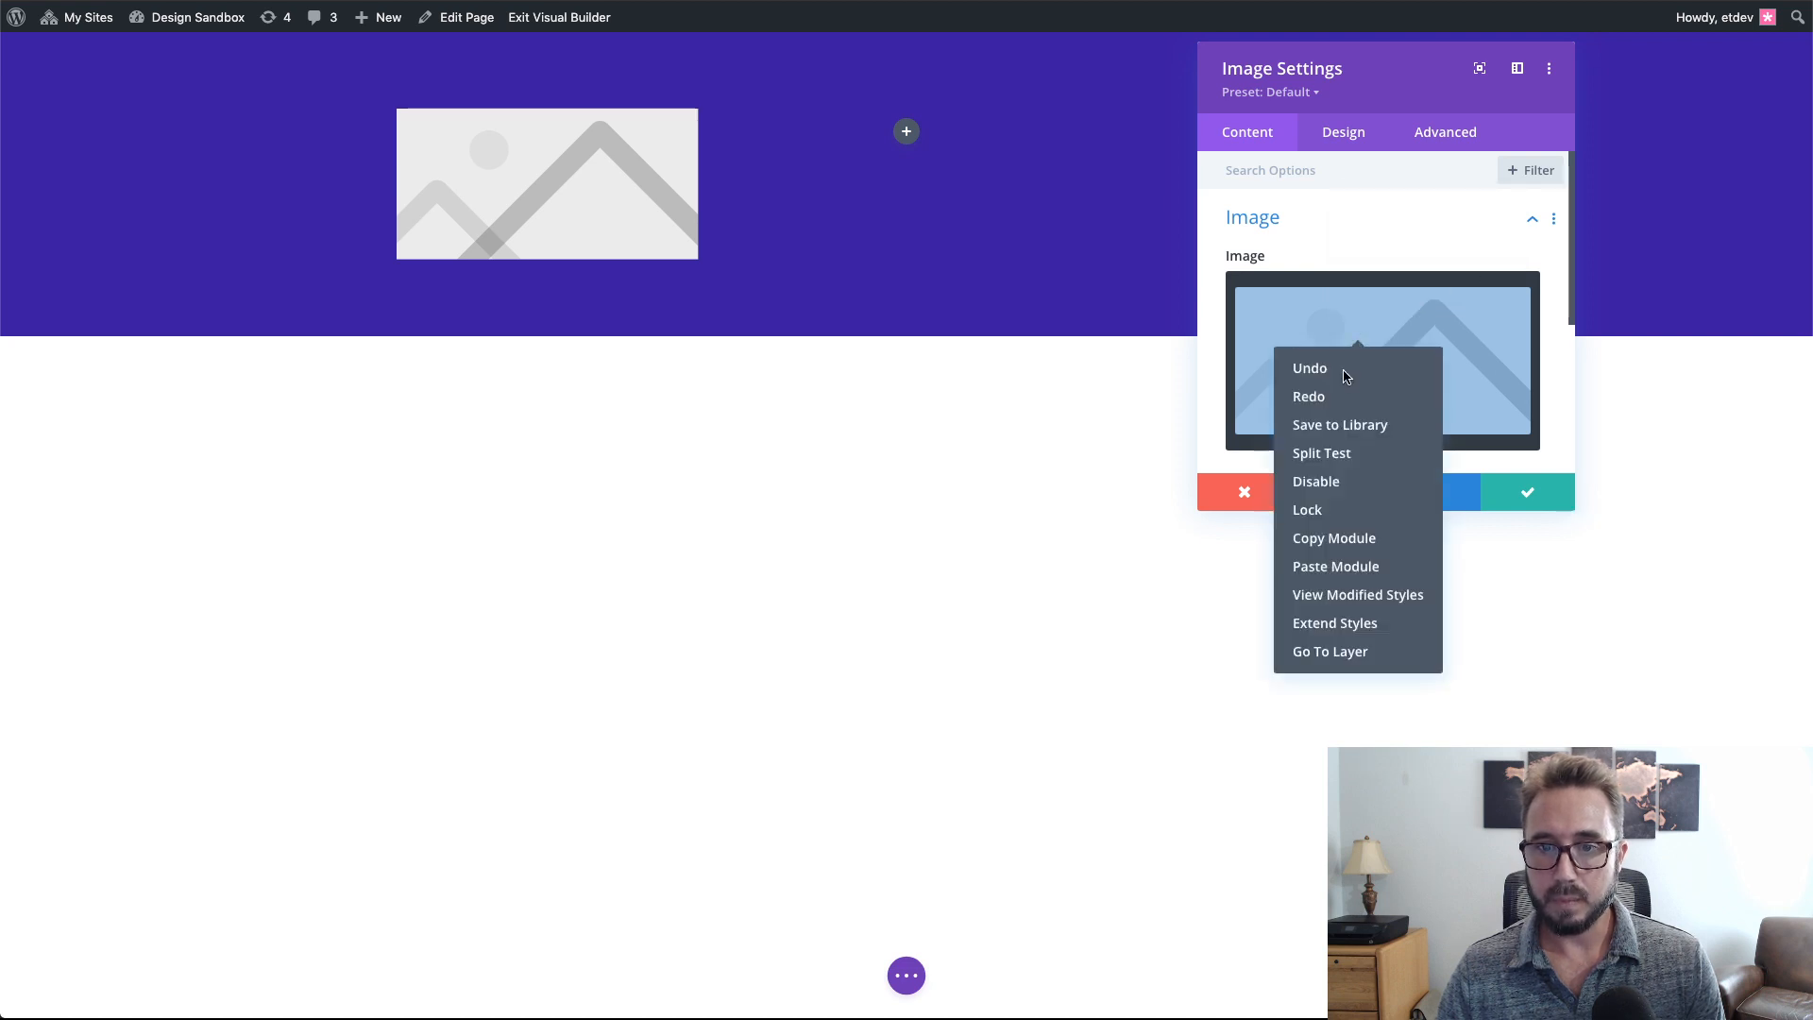
{"action": "right_click", "coordinate": [1401, 313]}
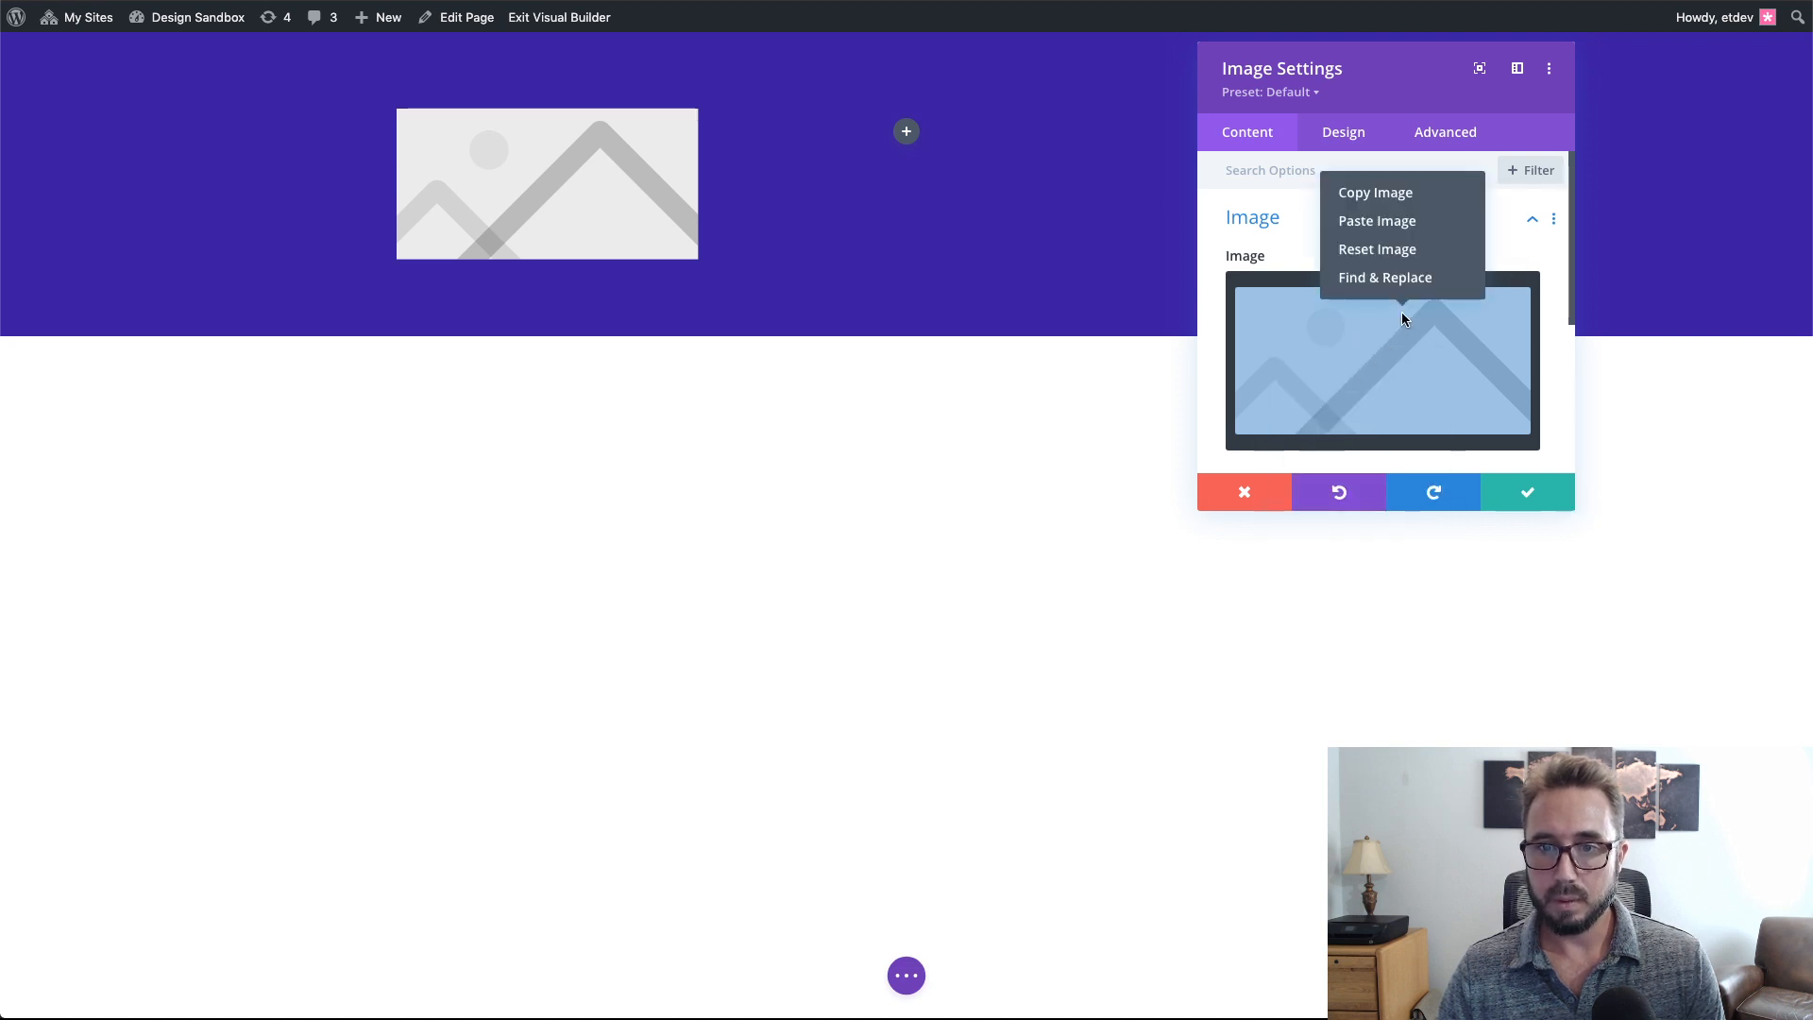
{"action": "left_click", "coordinate": [1391, 232]}
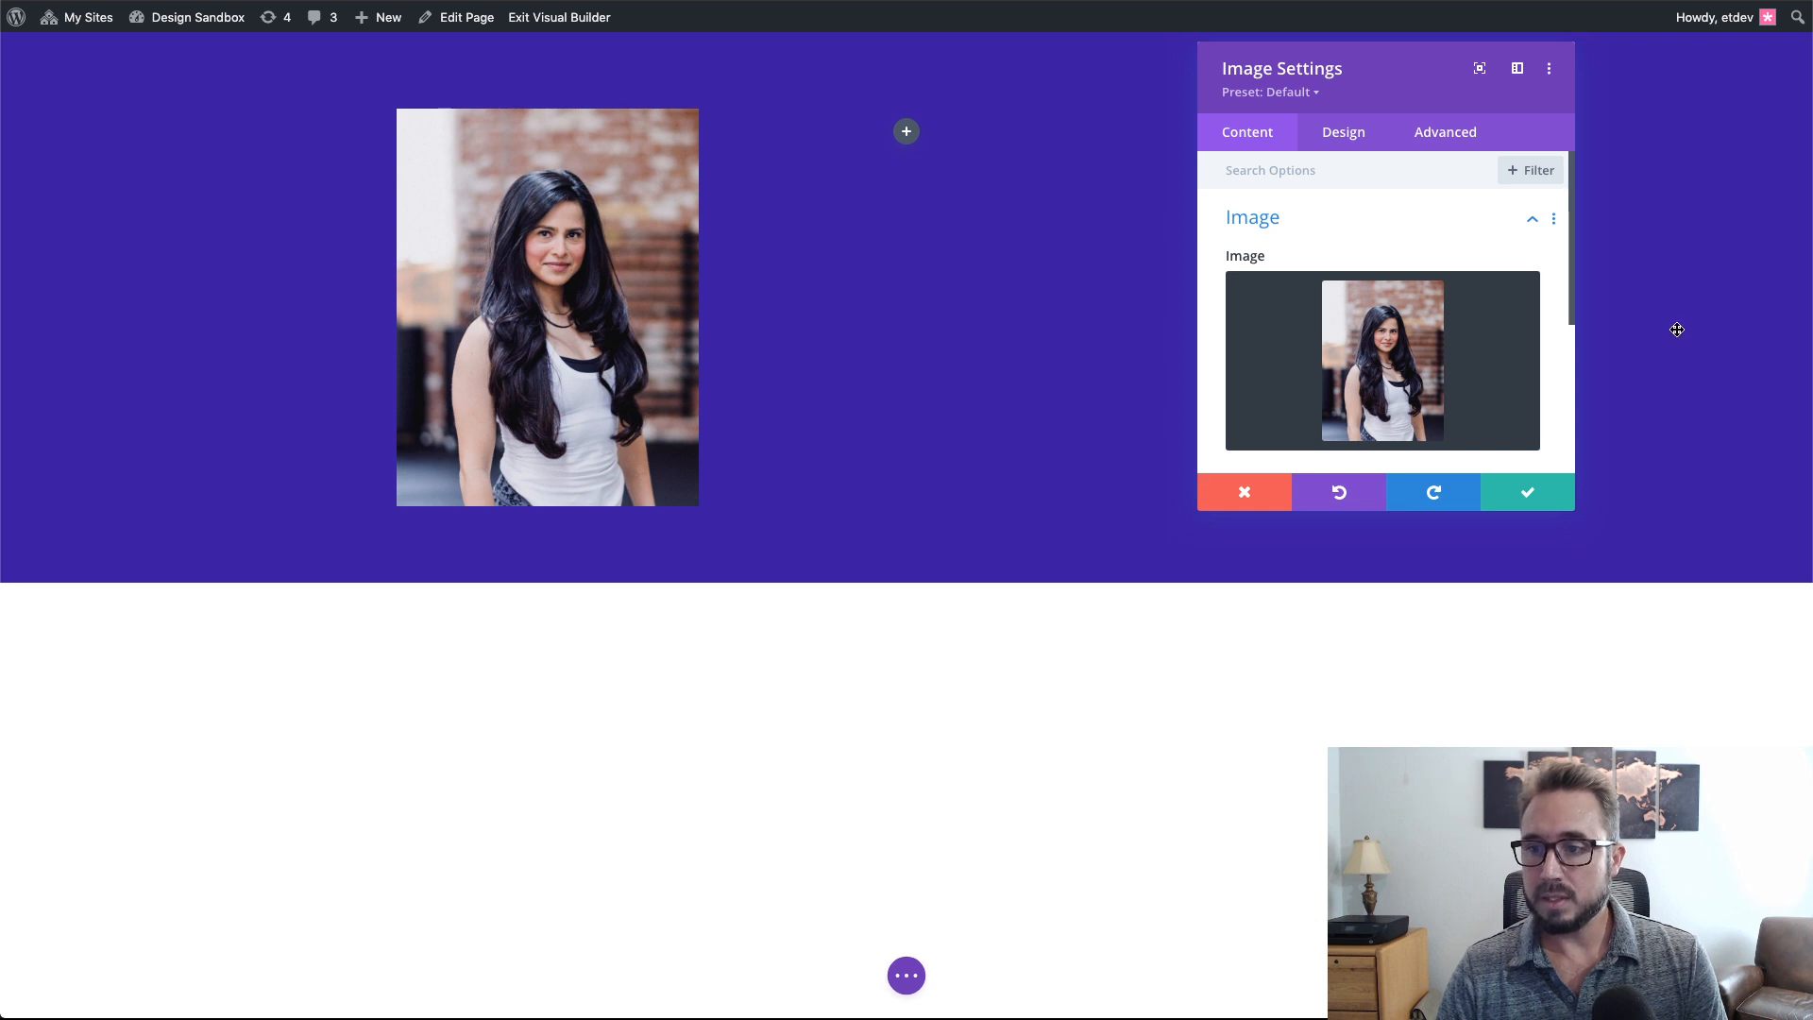
- Set the image module's bottom margin to 0px and save its settings
{"action": "left_click", "coordinate": [1350, 133]}
{"action": "left_click", "coordinate": [1356, 351]}
{"action": "left_click", "coordinate": [1366, 325]}
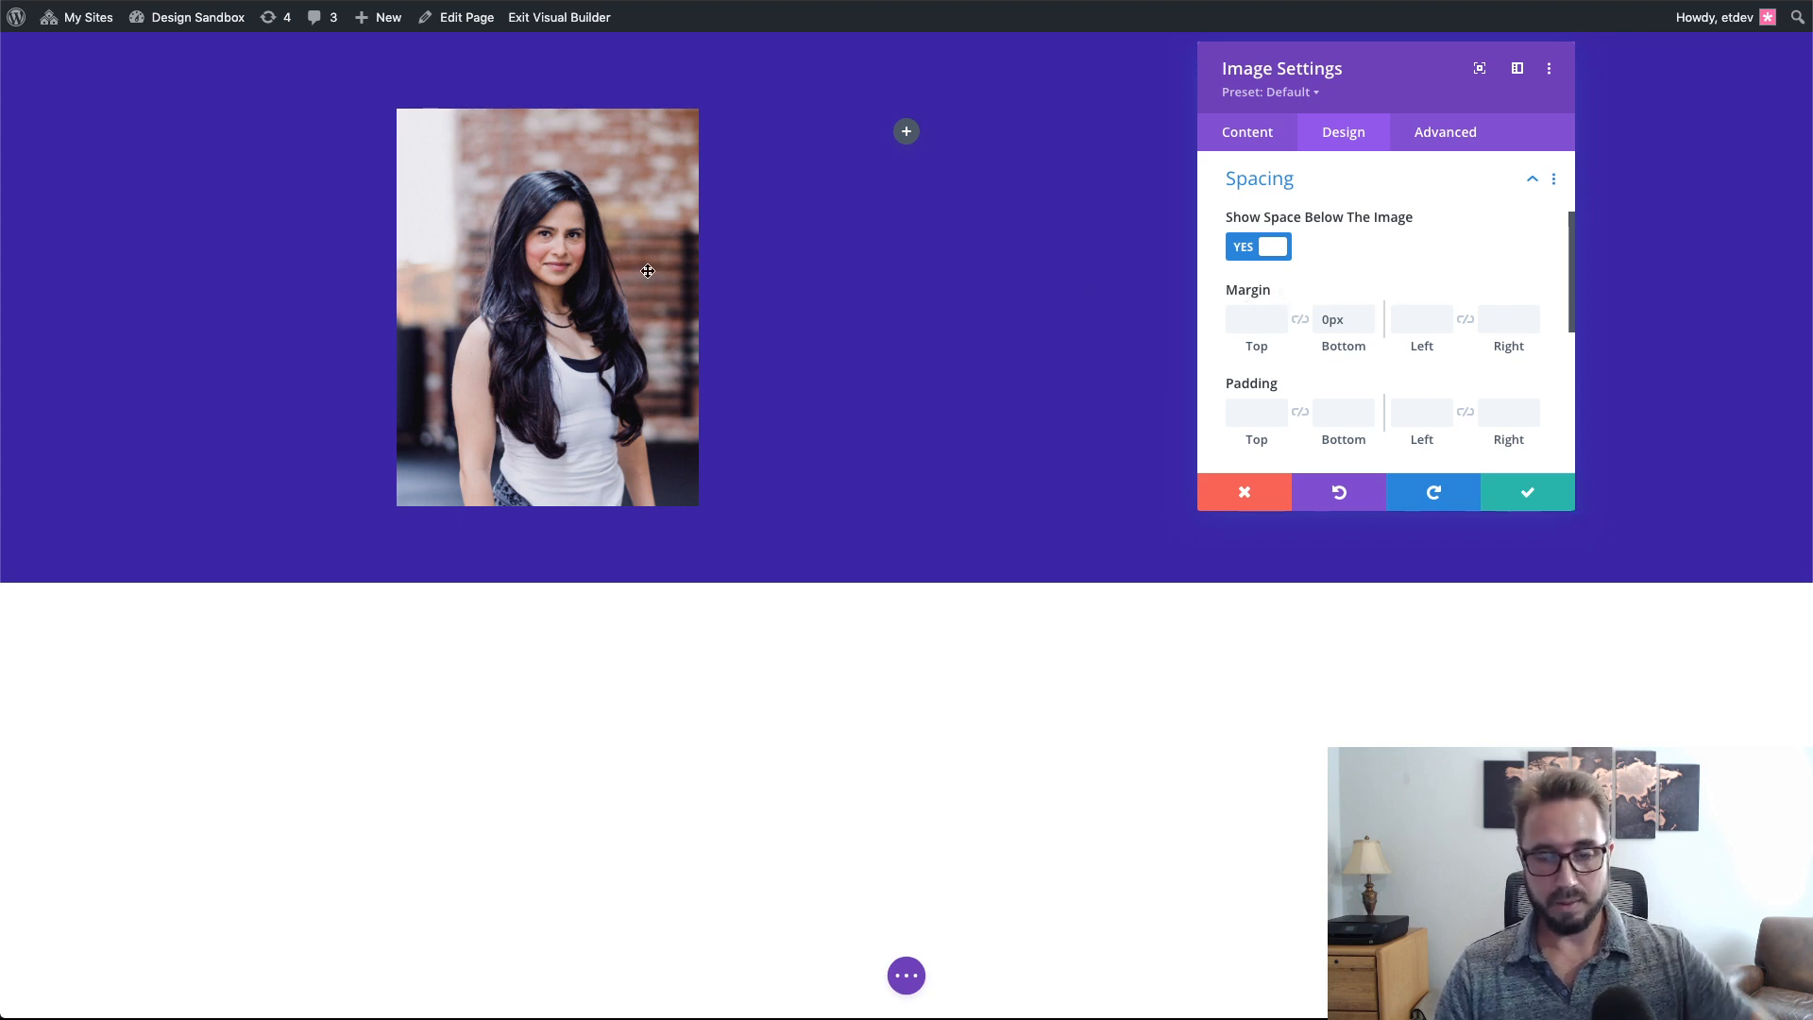
{"action": "left_click", "coordinate": [1528, 493]}
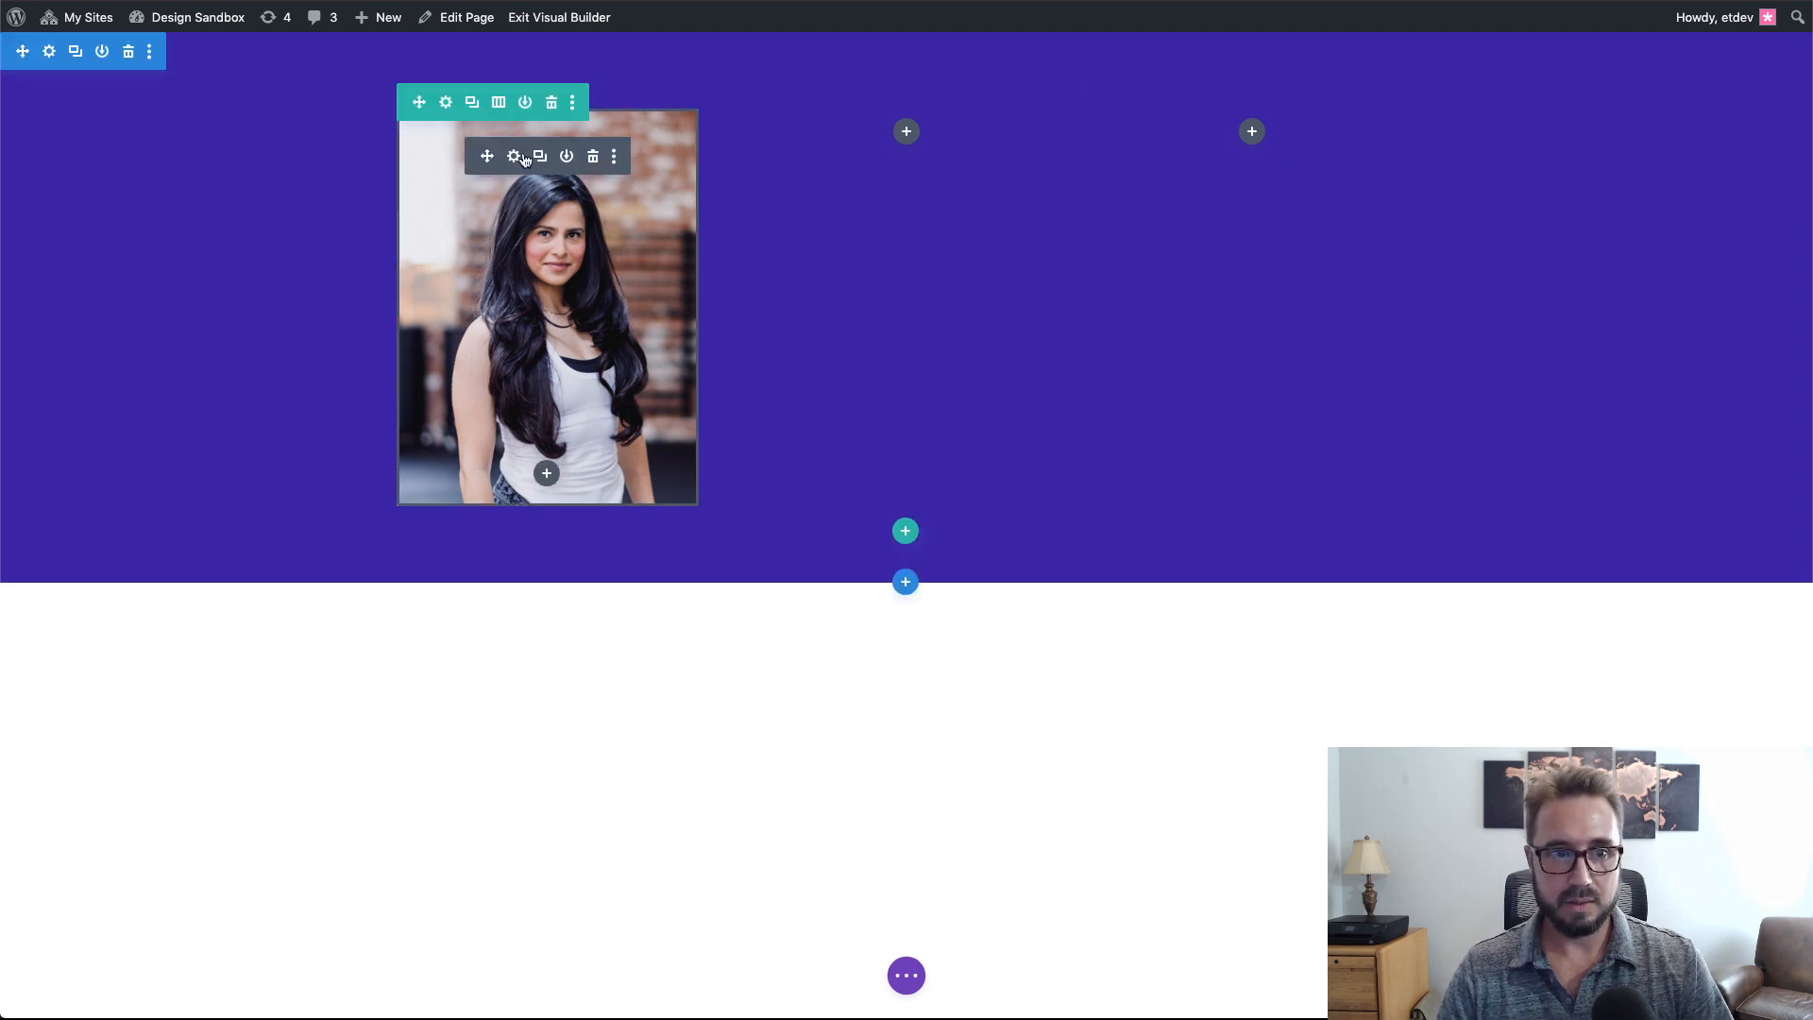
- Assign the CSS class et-overlay-image to the image module and save its settings
{"action": "left_click", "coordinate": [514, 156]}
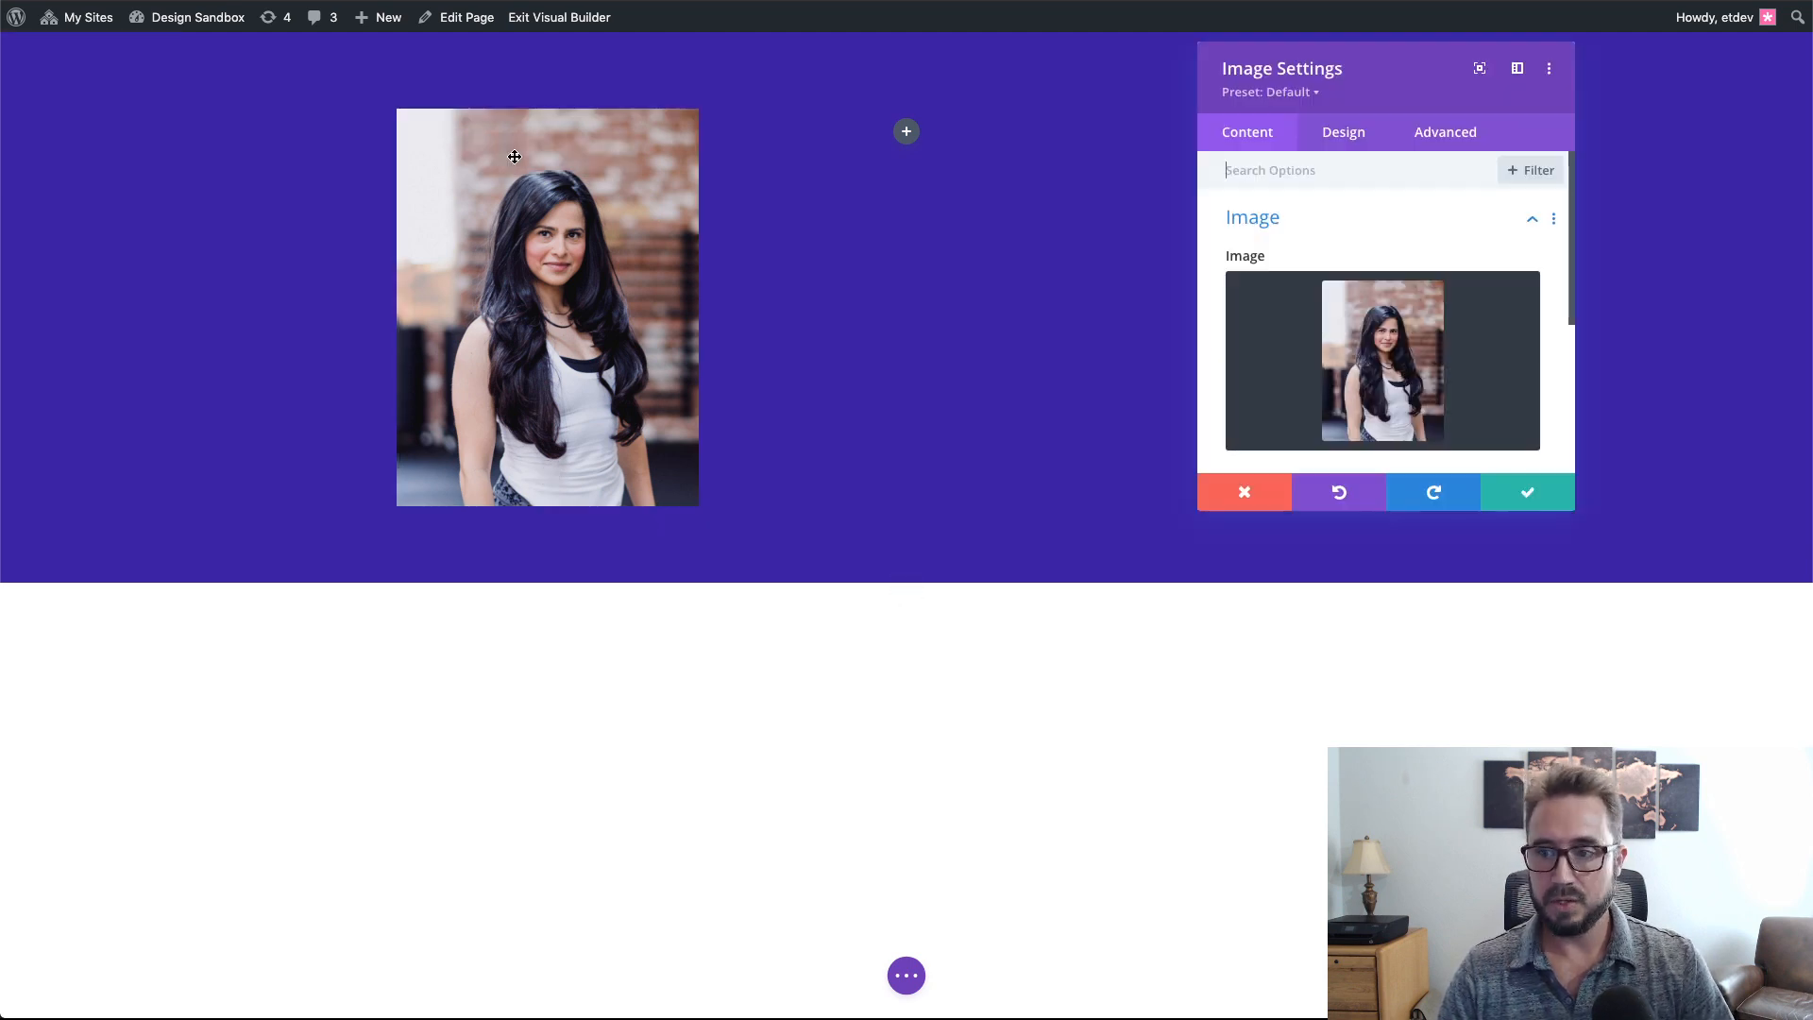
{"action": "left_click", "coordinate": [1436, 132]}
{"action": "left_click", "coordinate": [1304, 235]}
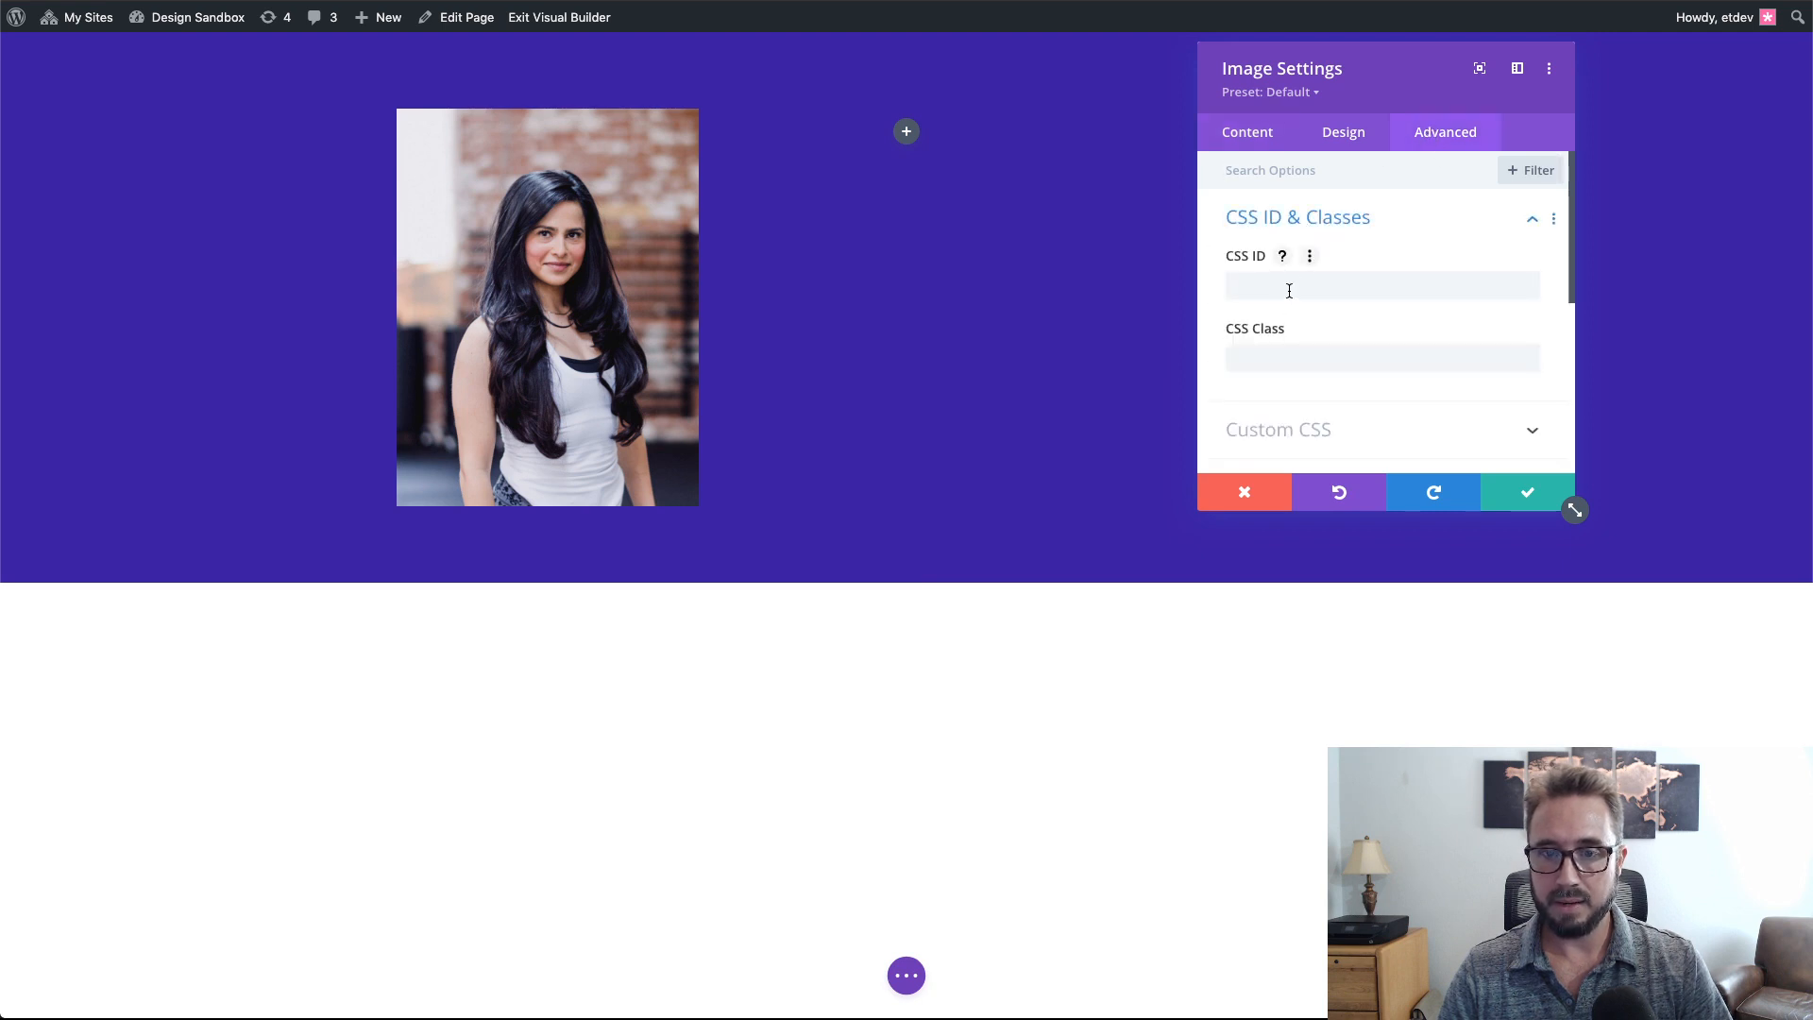
{"action": "left_click", "coordinate": [1287, 360]}
{"action": "type", "text": "et-overlay-imag"}
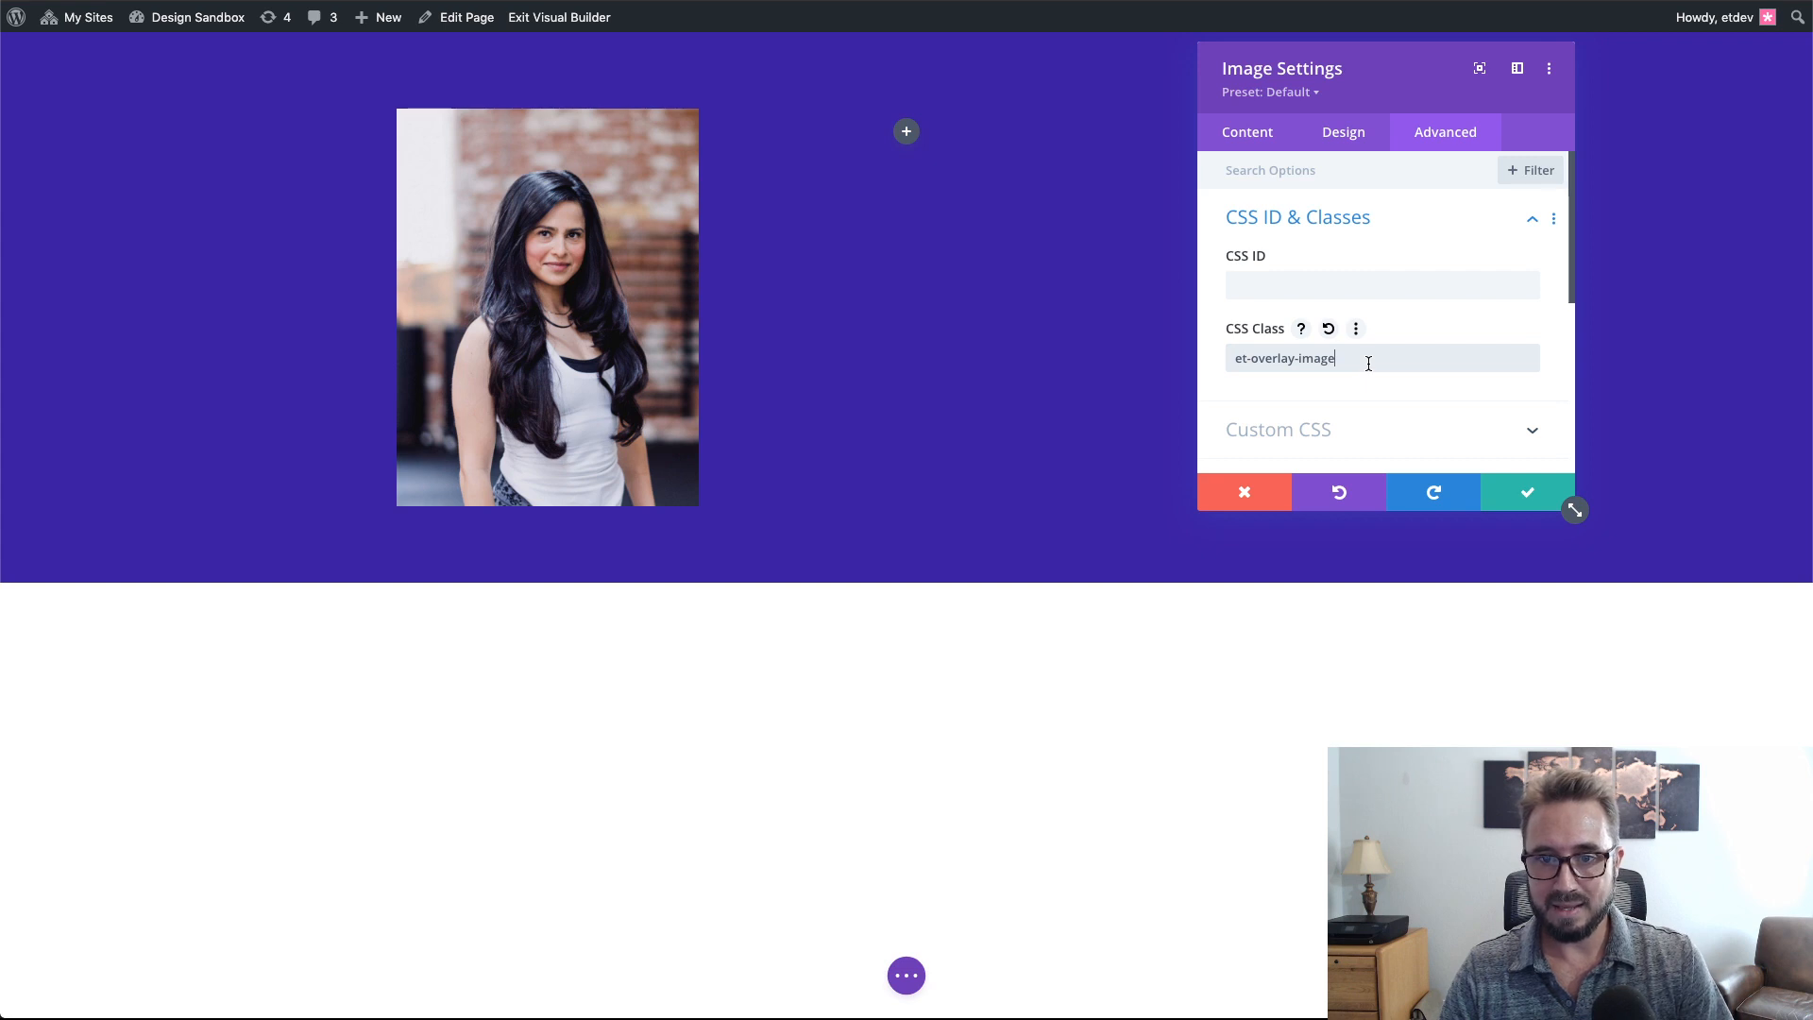
{"action": "type", "text": "e"}
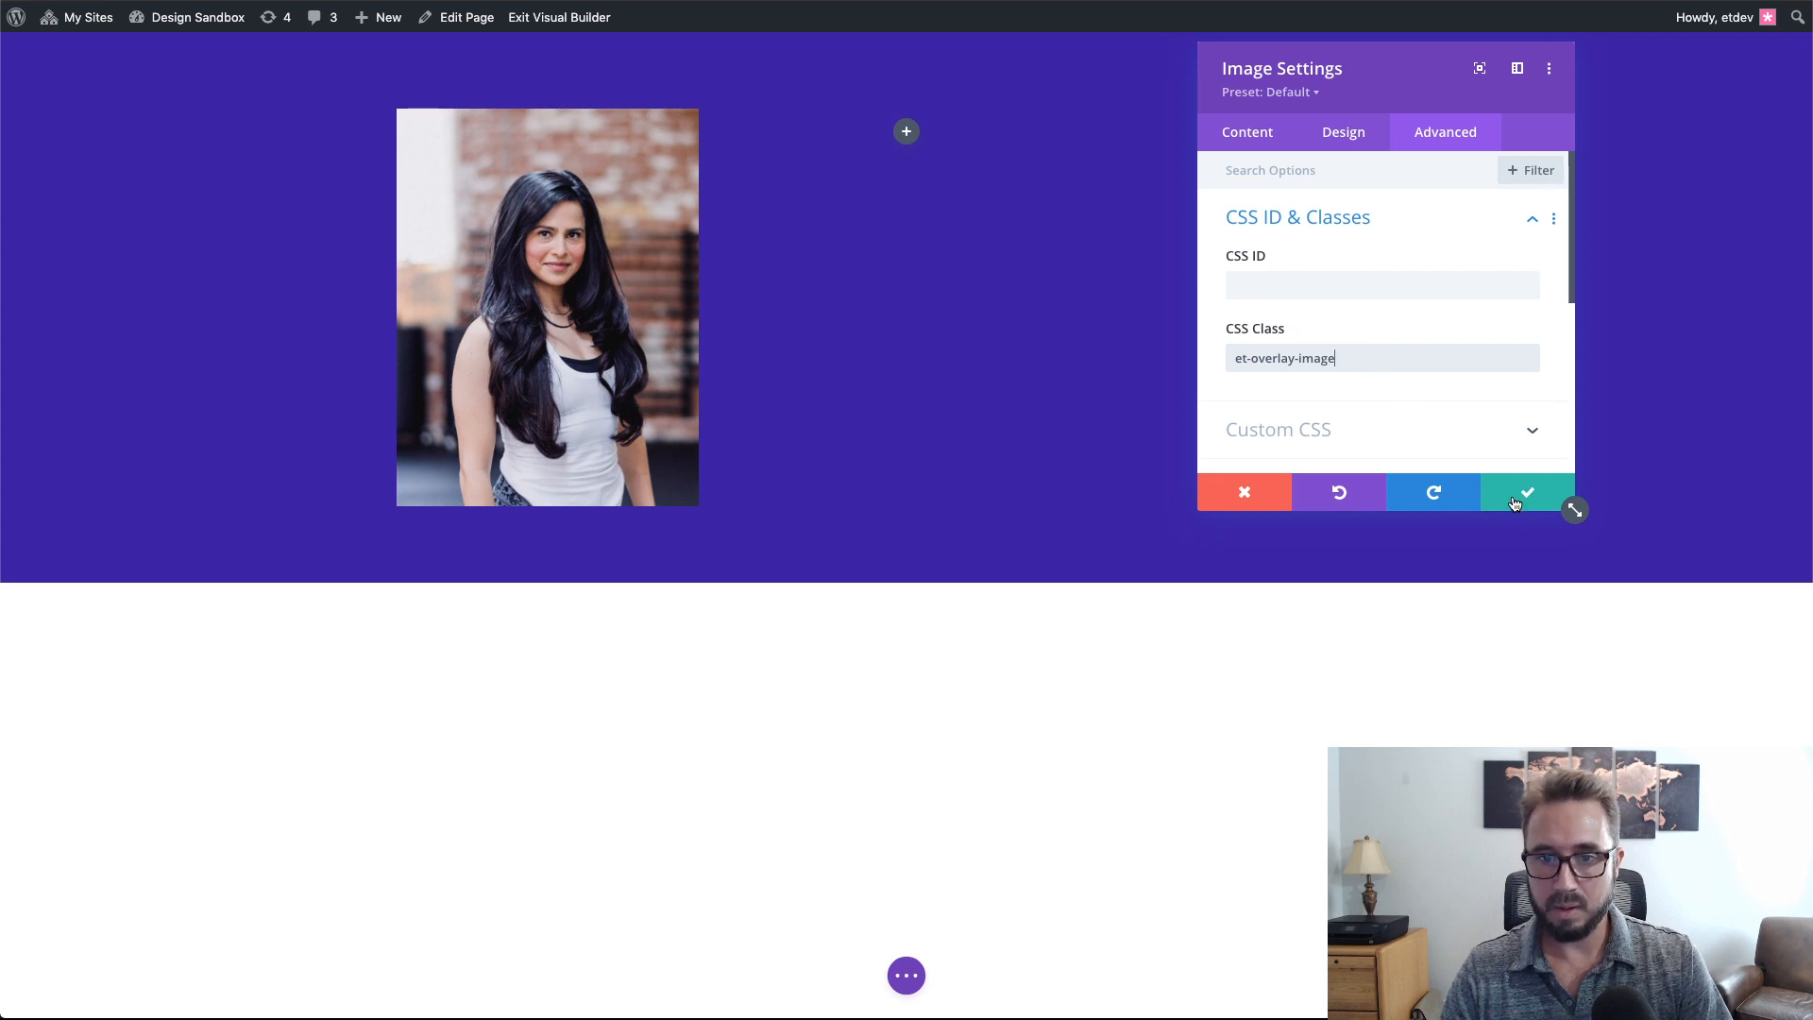
{"action": "left_click", "coordinate": [1514, 503]}
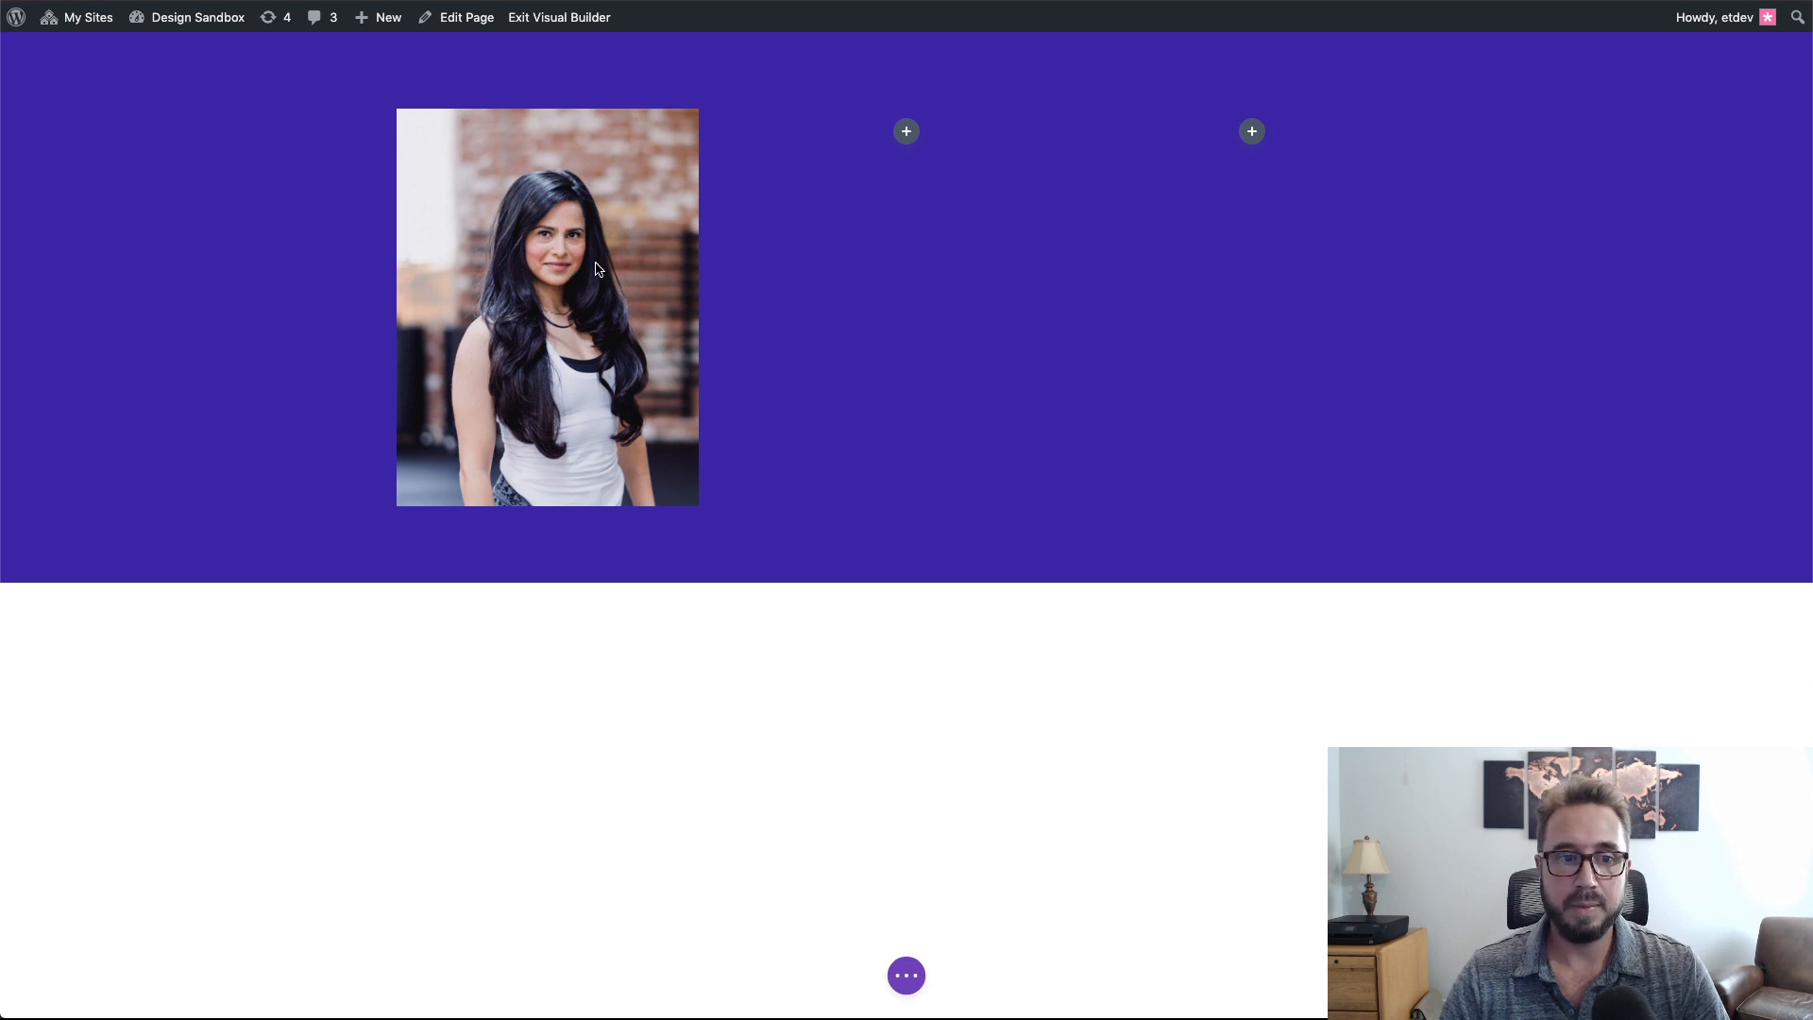
- Add a Divider module below the image in the first column and turn off its visible divider line
{"action": "mouse_move", "coordinate": [553, 247]}
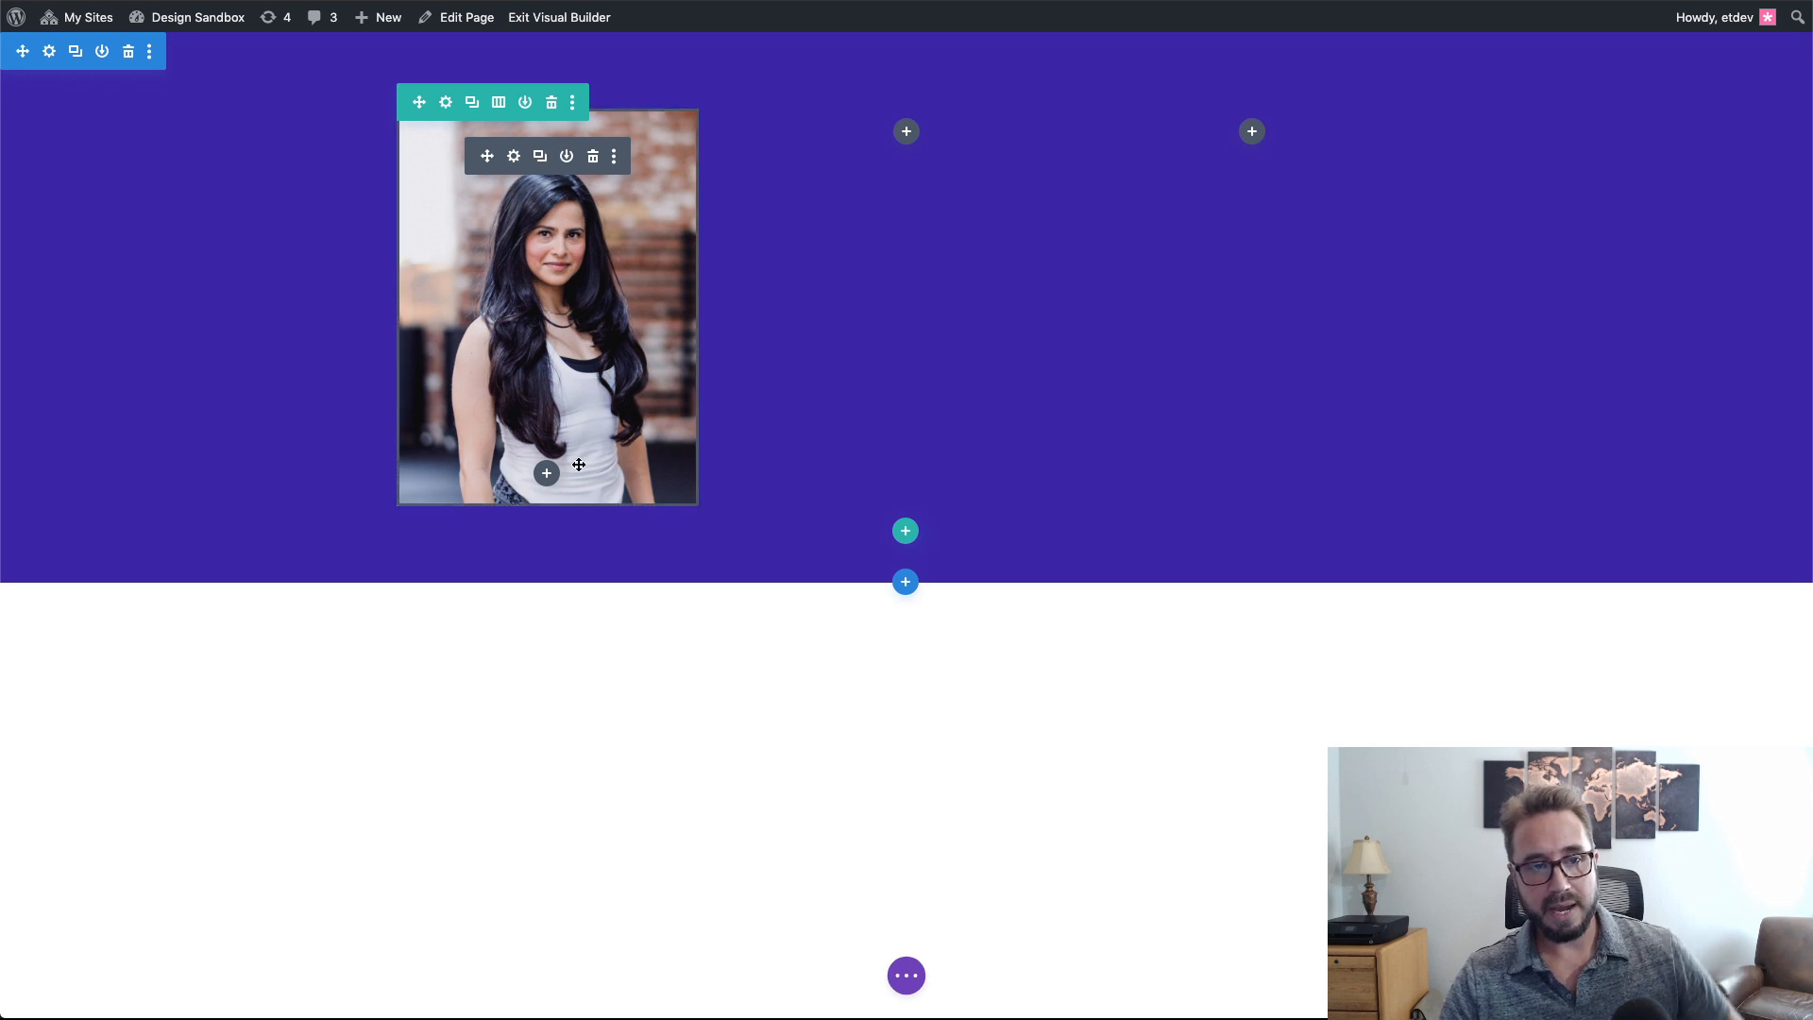
{"action": "left_click", "coordinate": [547, 473]}
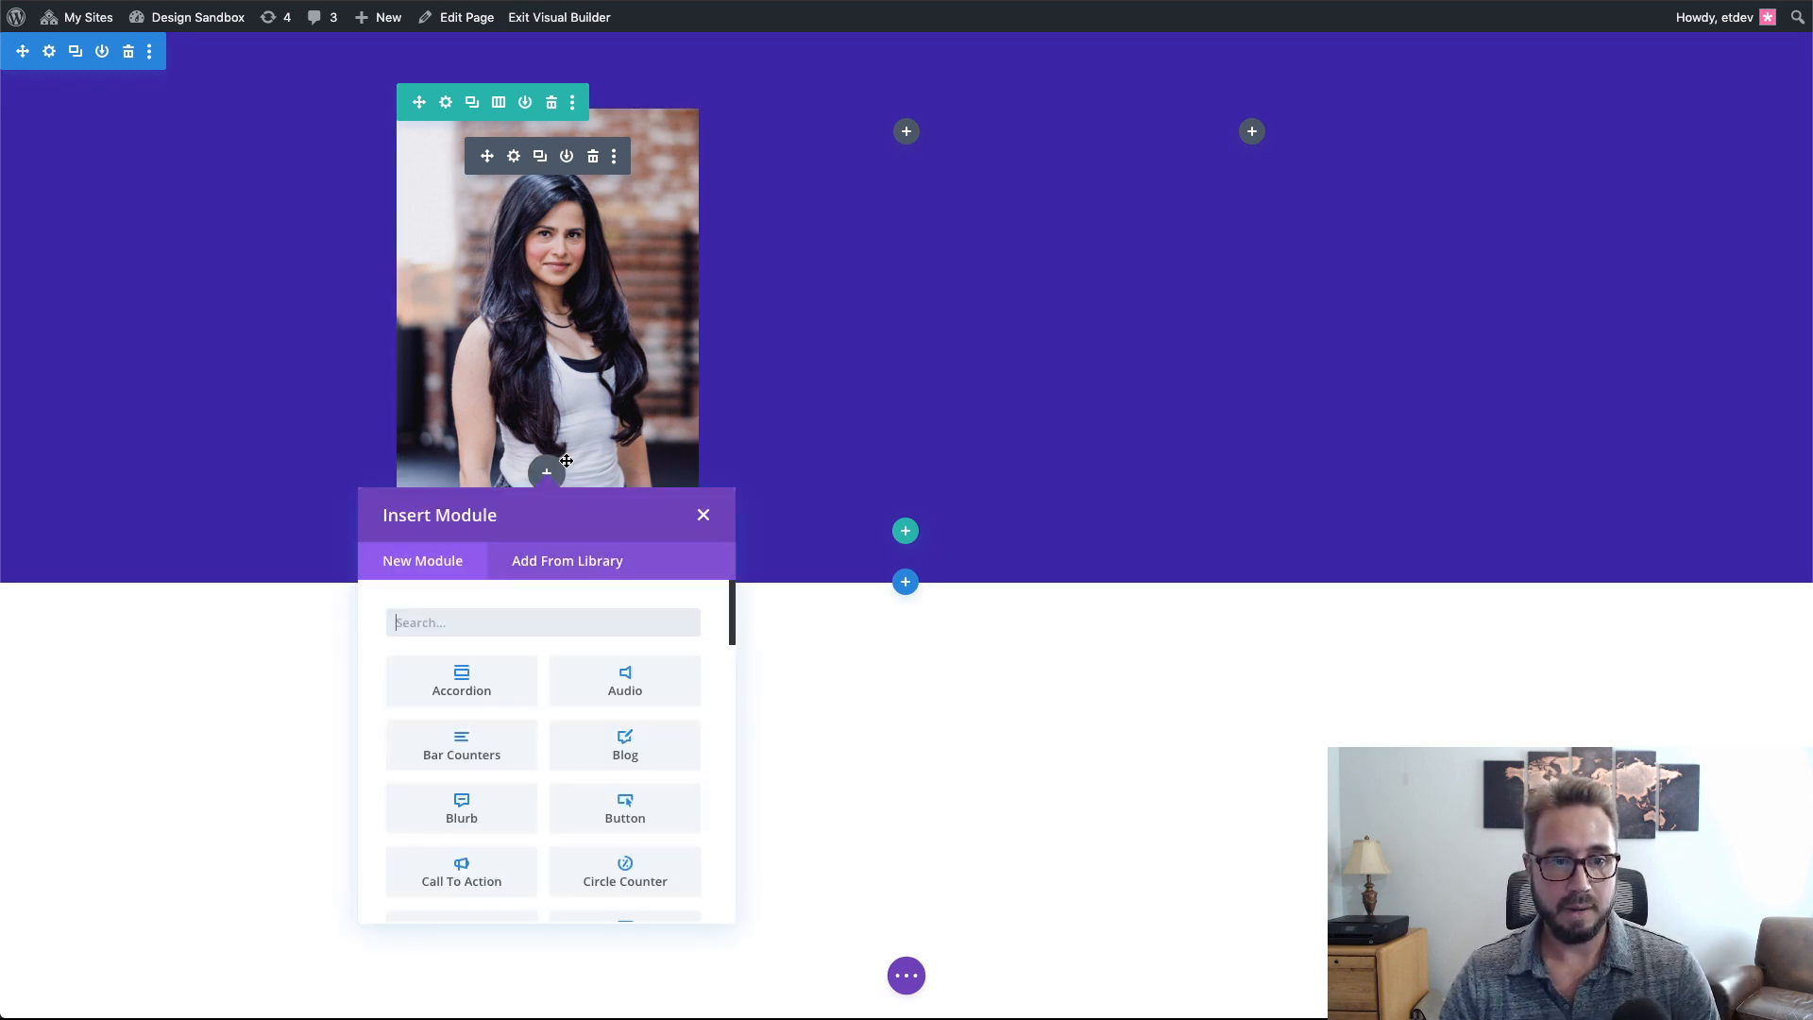
{"action": "left_click", "coordinate": [515, 621]}
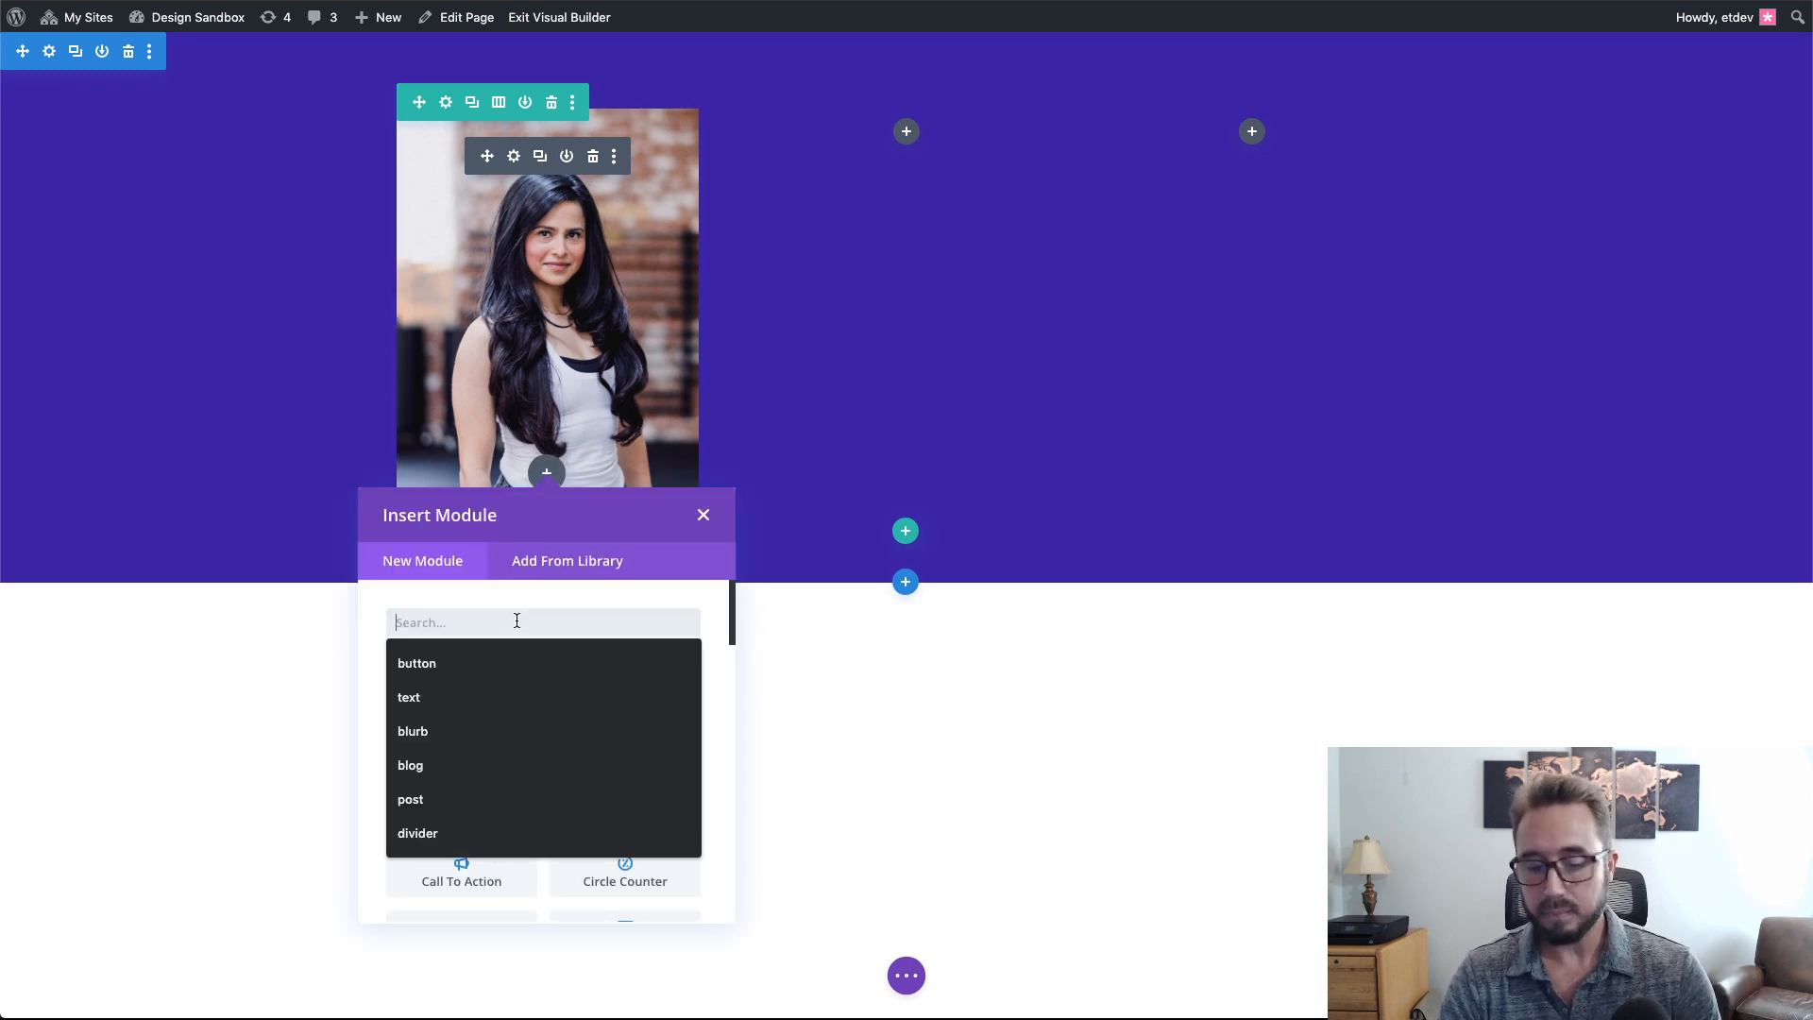
{"action": "type", "text": "divider"}
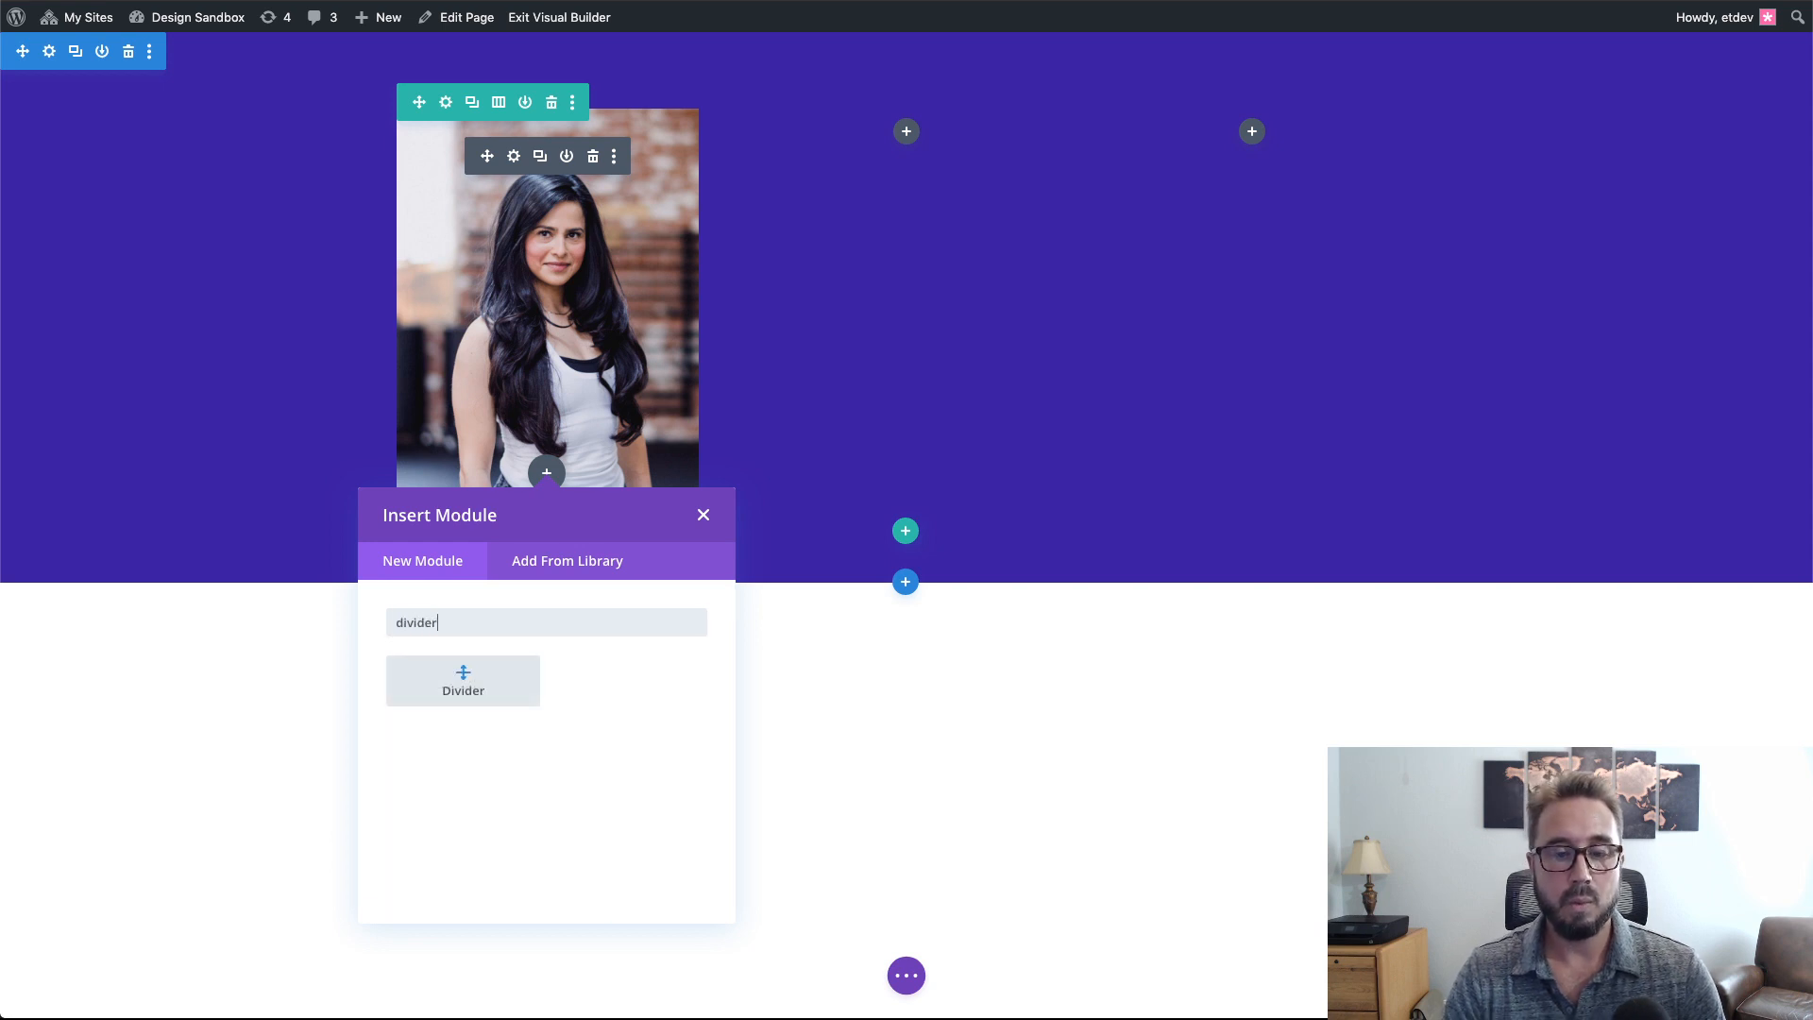
{"action": "left_click", "coordinate": [494, 688]}
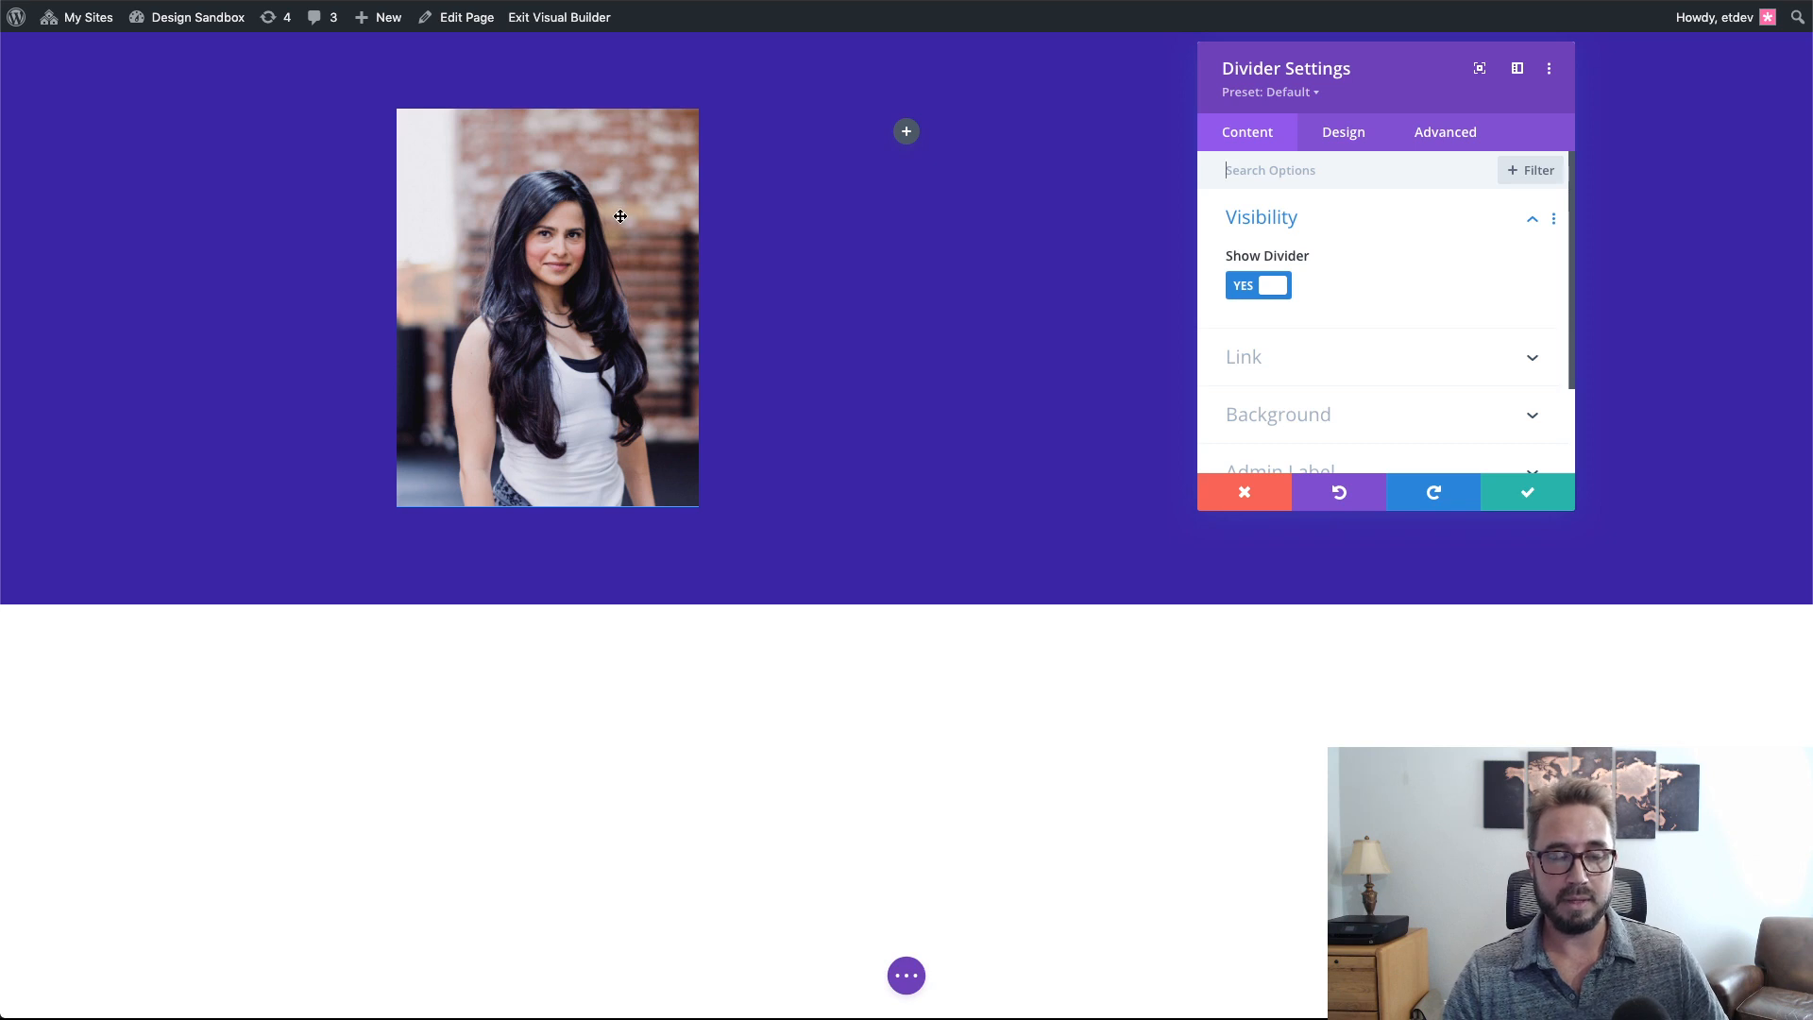
{"action": "left_click", "coordinate": [1282, 296]}
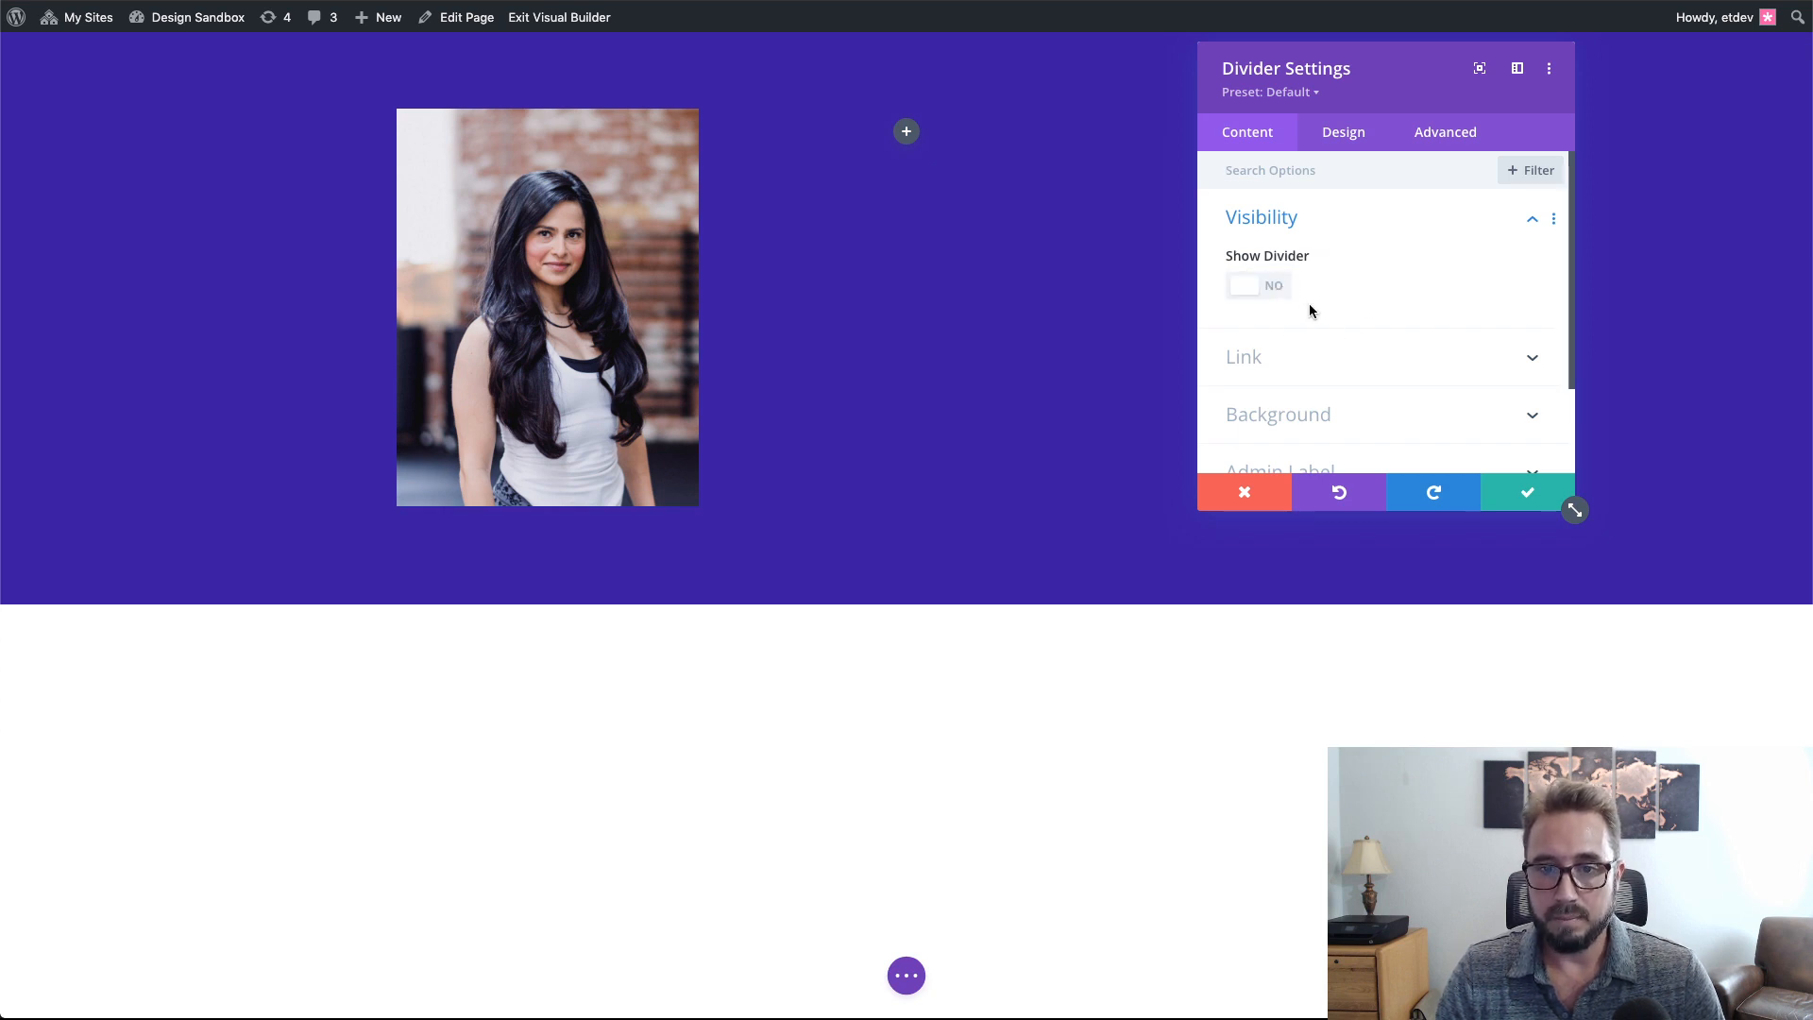
- Give the divider module the background color rgba(247,37,133,0.8)
{"action": "left_click", "coordinate": [1386, 419]}
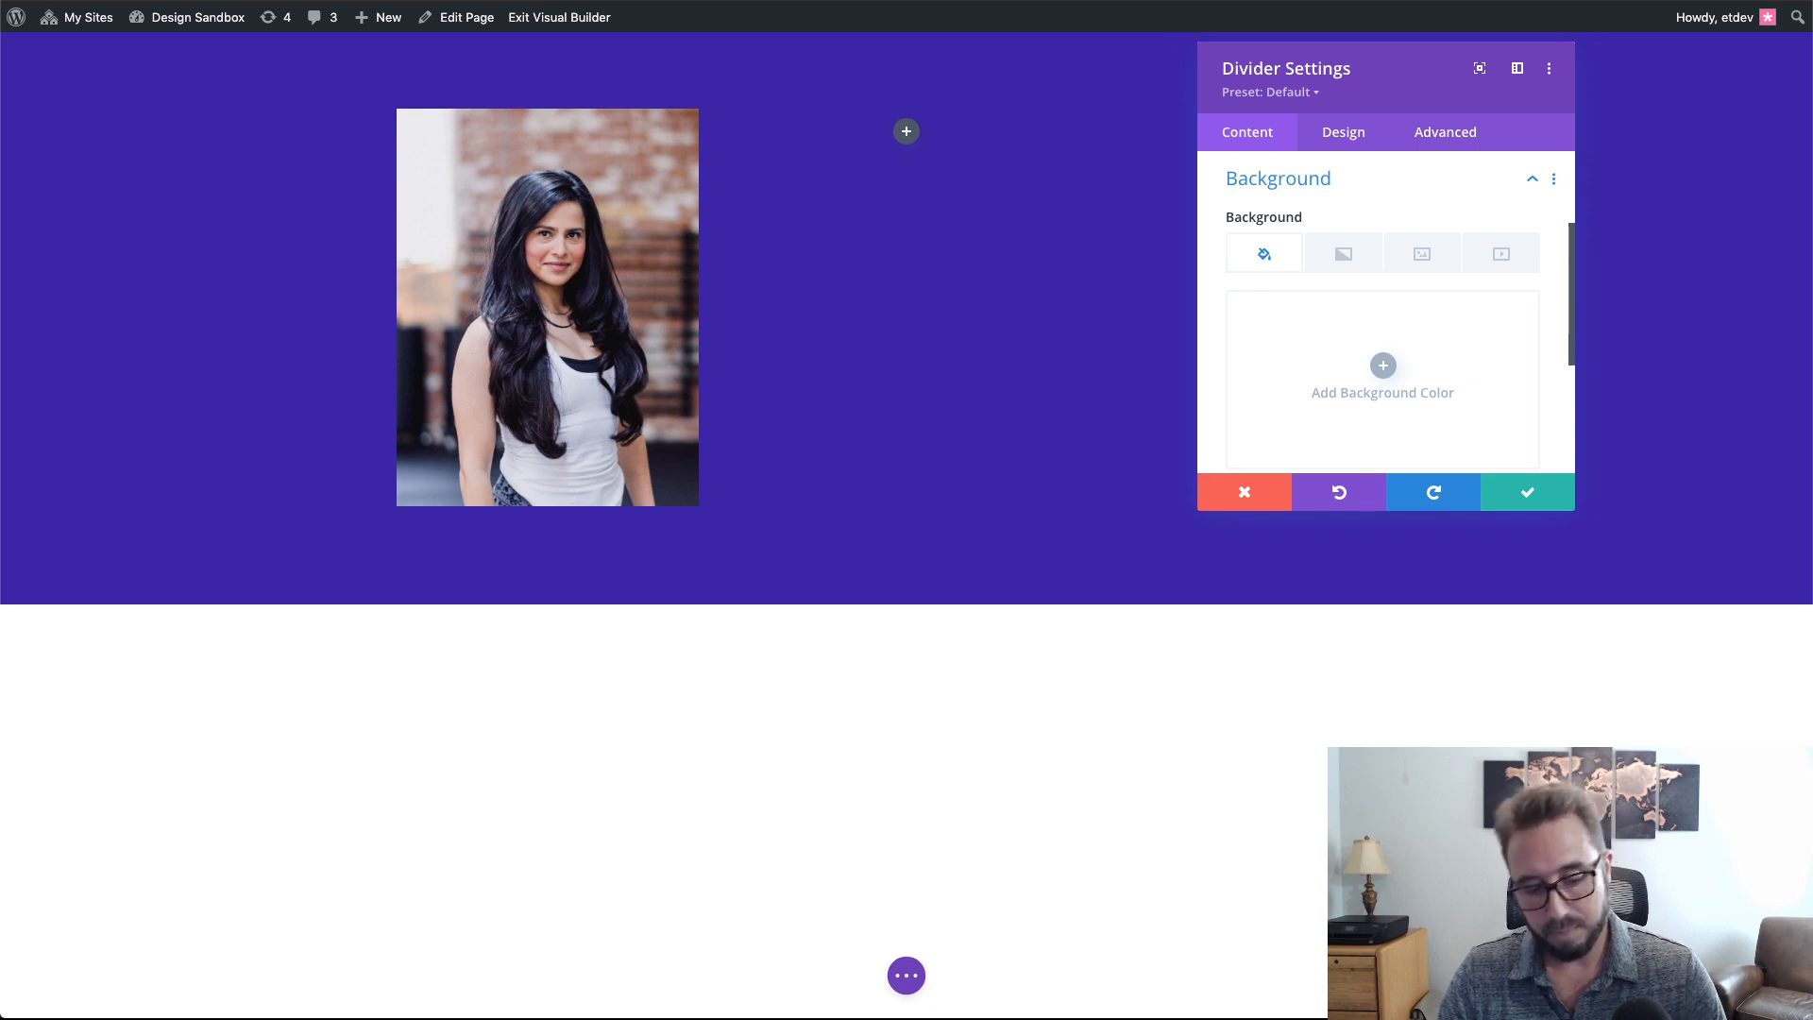
{"action": "left_click", "coordinate": [1383, 366]}
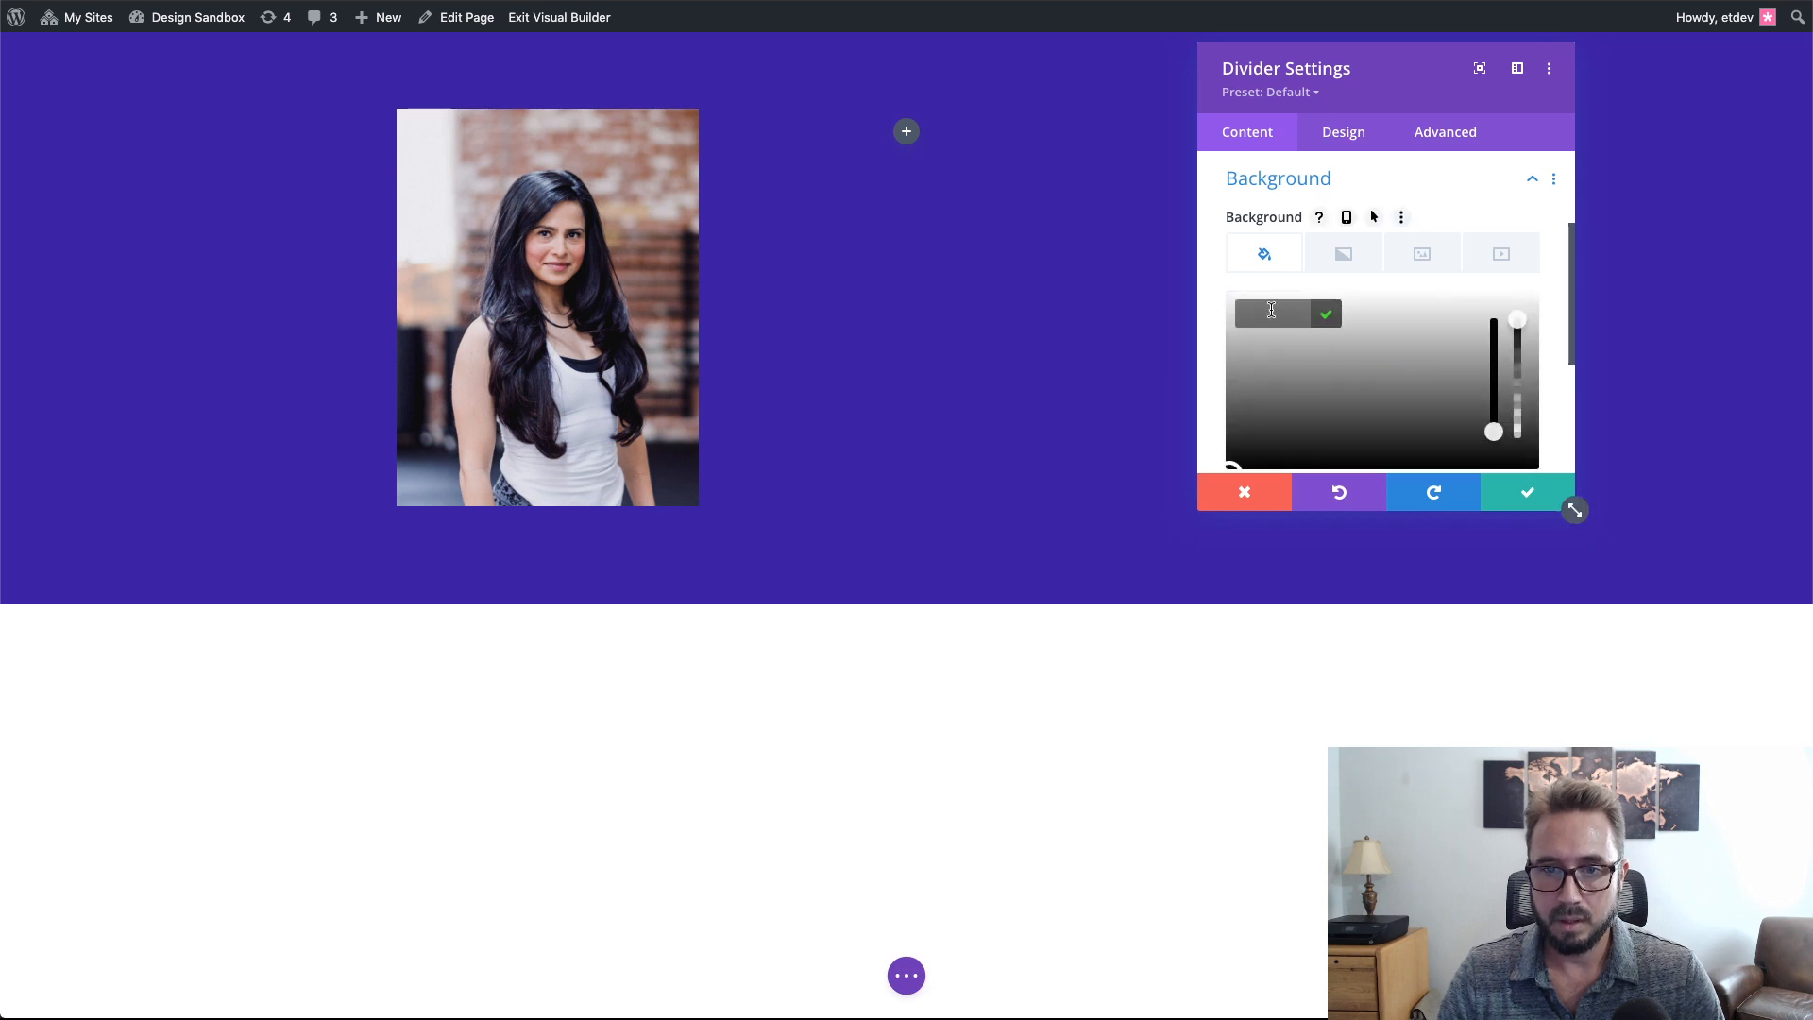
{"action": "type", "text": "rgba(247,37,133,0.8)"}
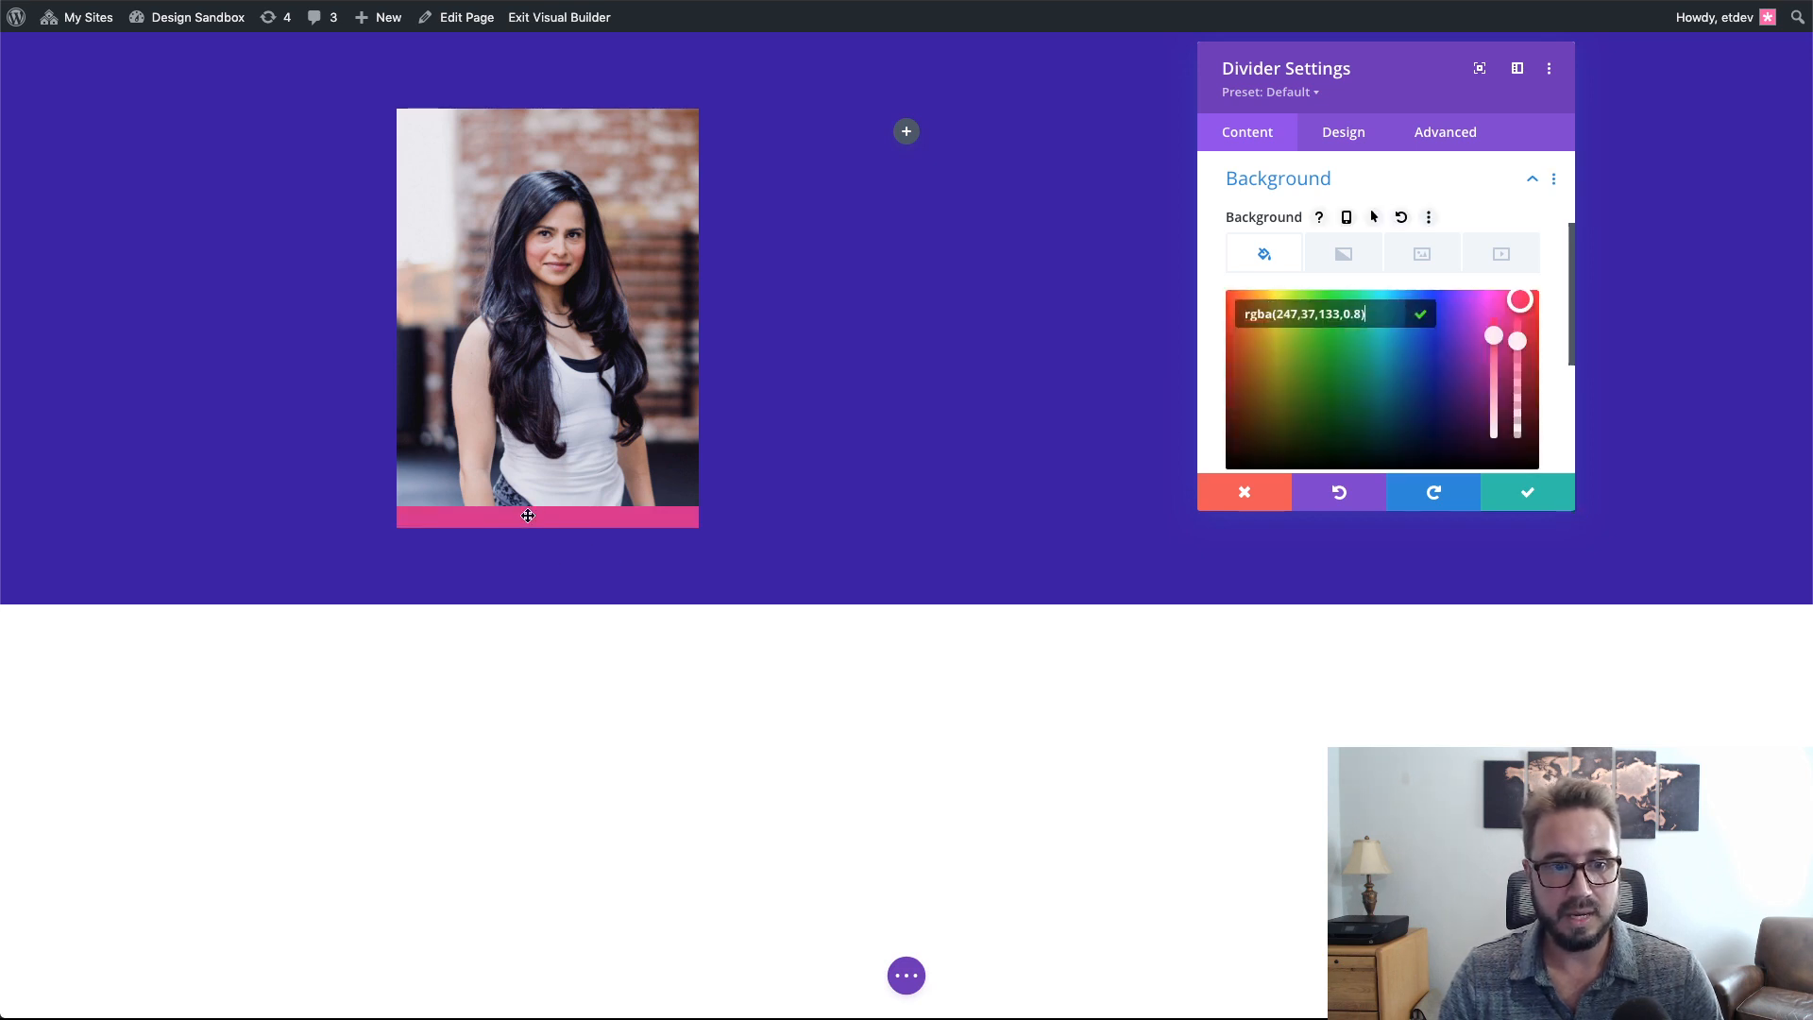
{"action": "left_click", "coordinate": [1551, 339]}
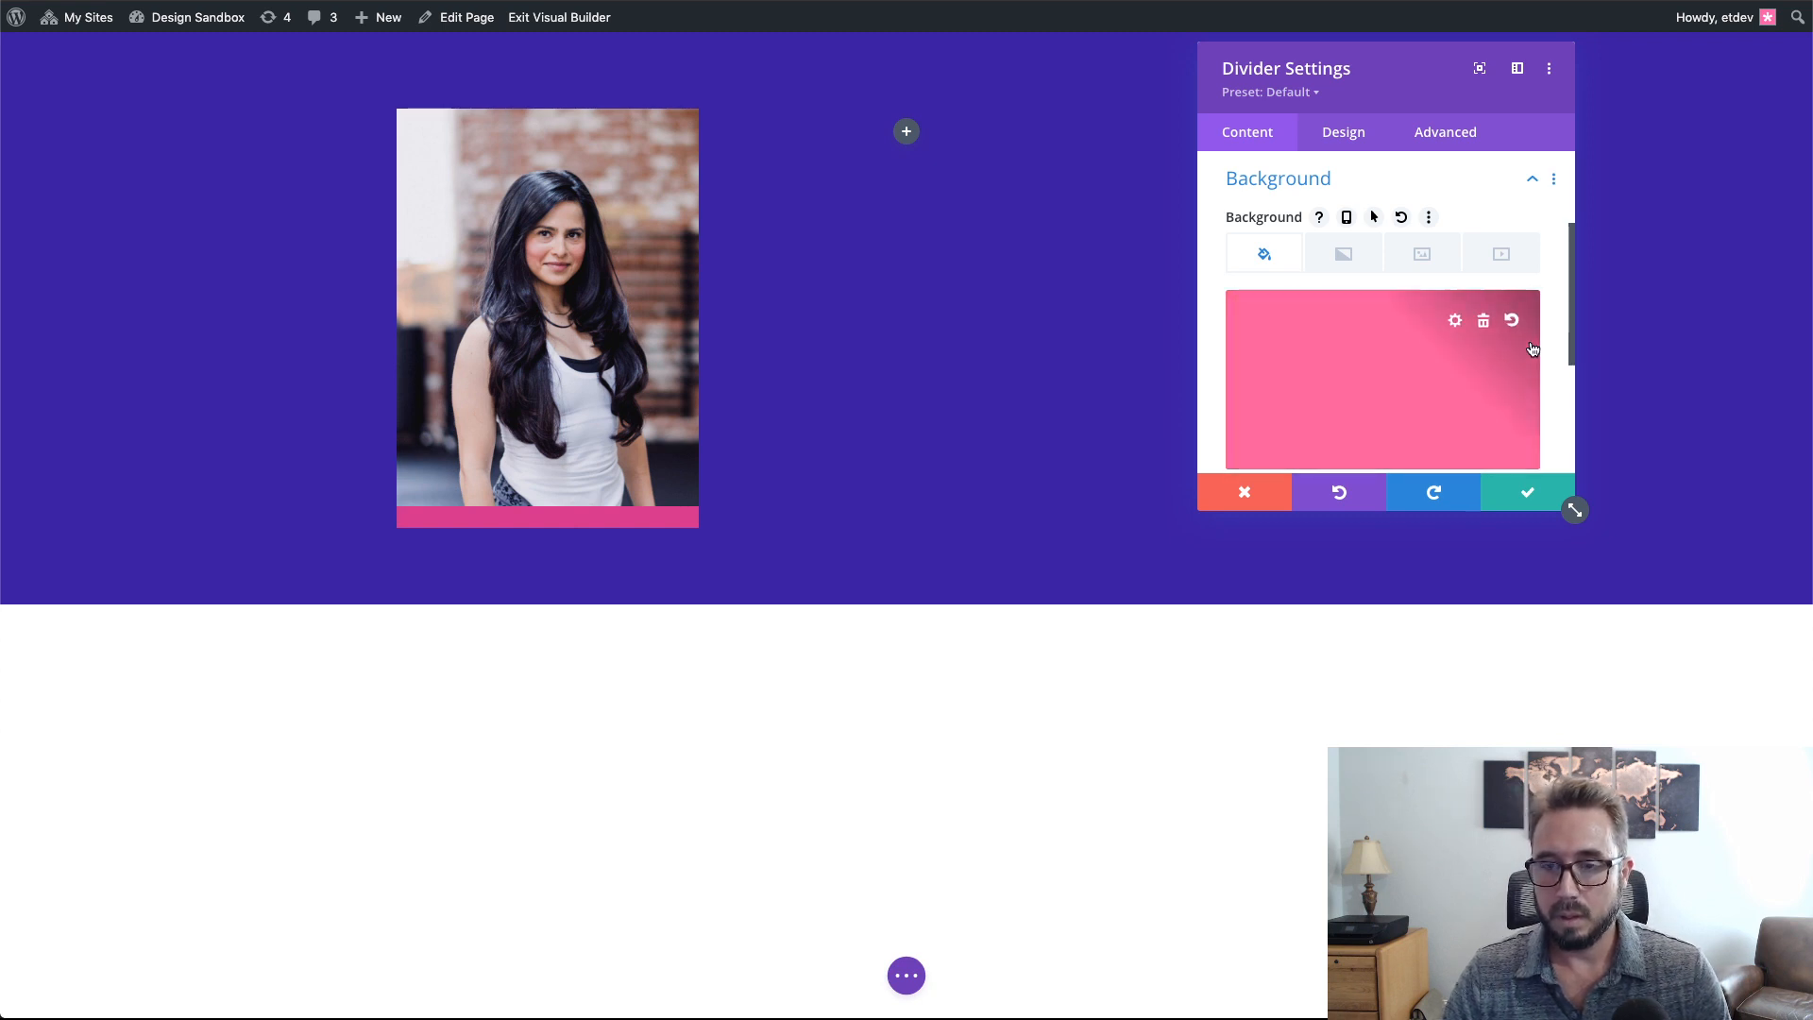
- Set the divider module's position to Absolute
{"action": "left_click", "coordinate": [1443, 135]}
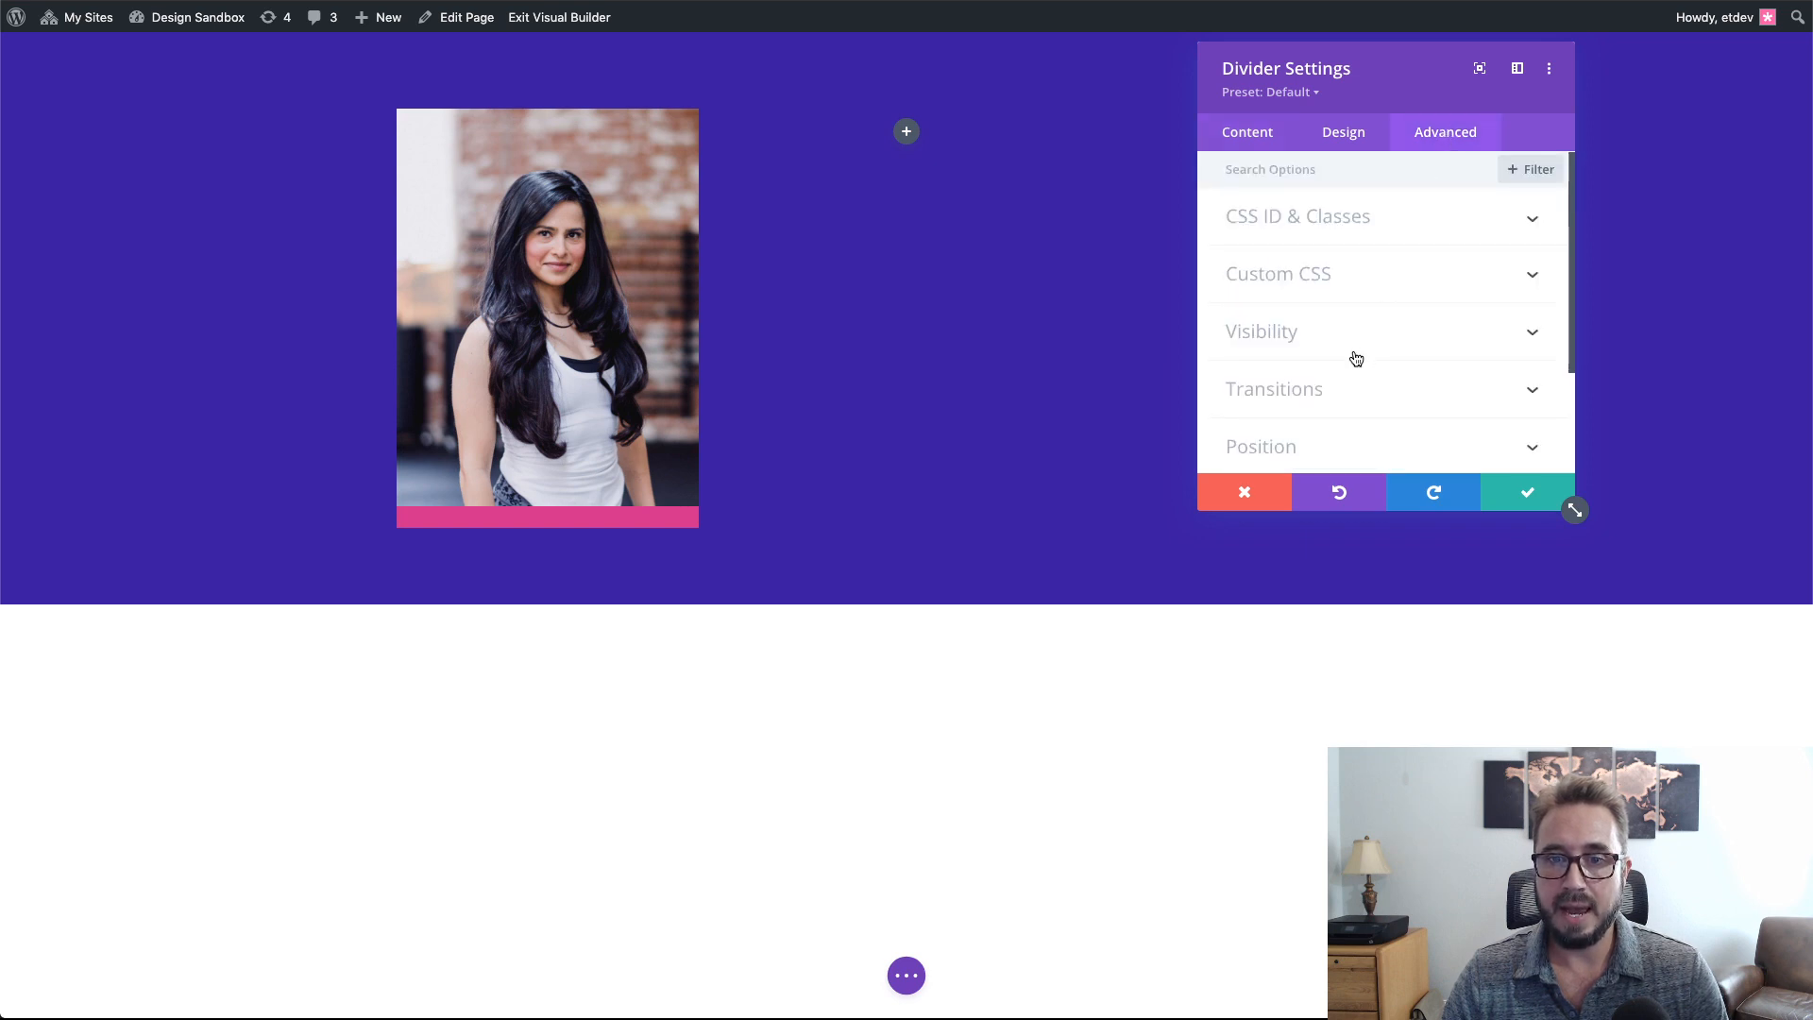
{"action": "scroll", "coordinate": [1356, 356], "scroll_direction": "down", "scroll_amount": 3}
{"action": "left_click", "coordinate": [1352, 309]}
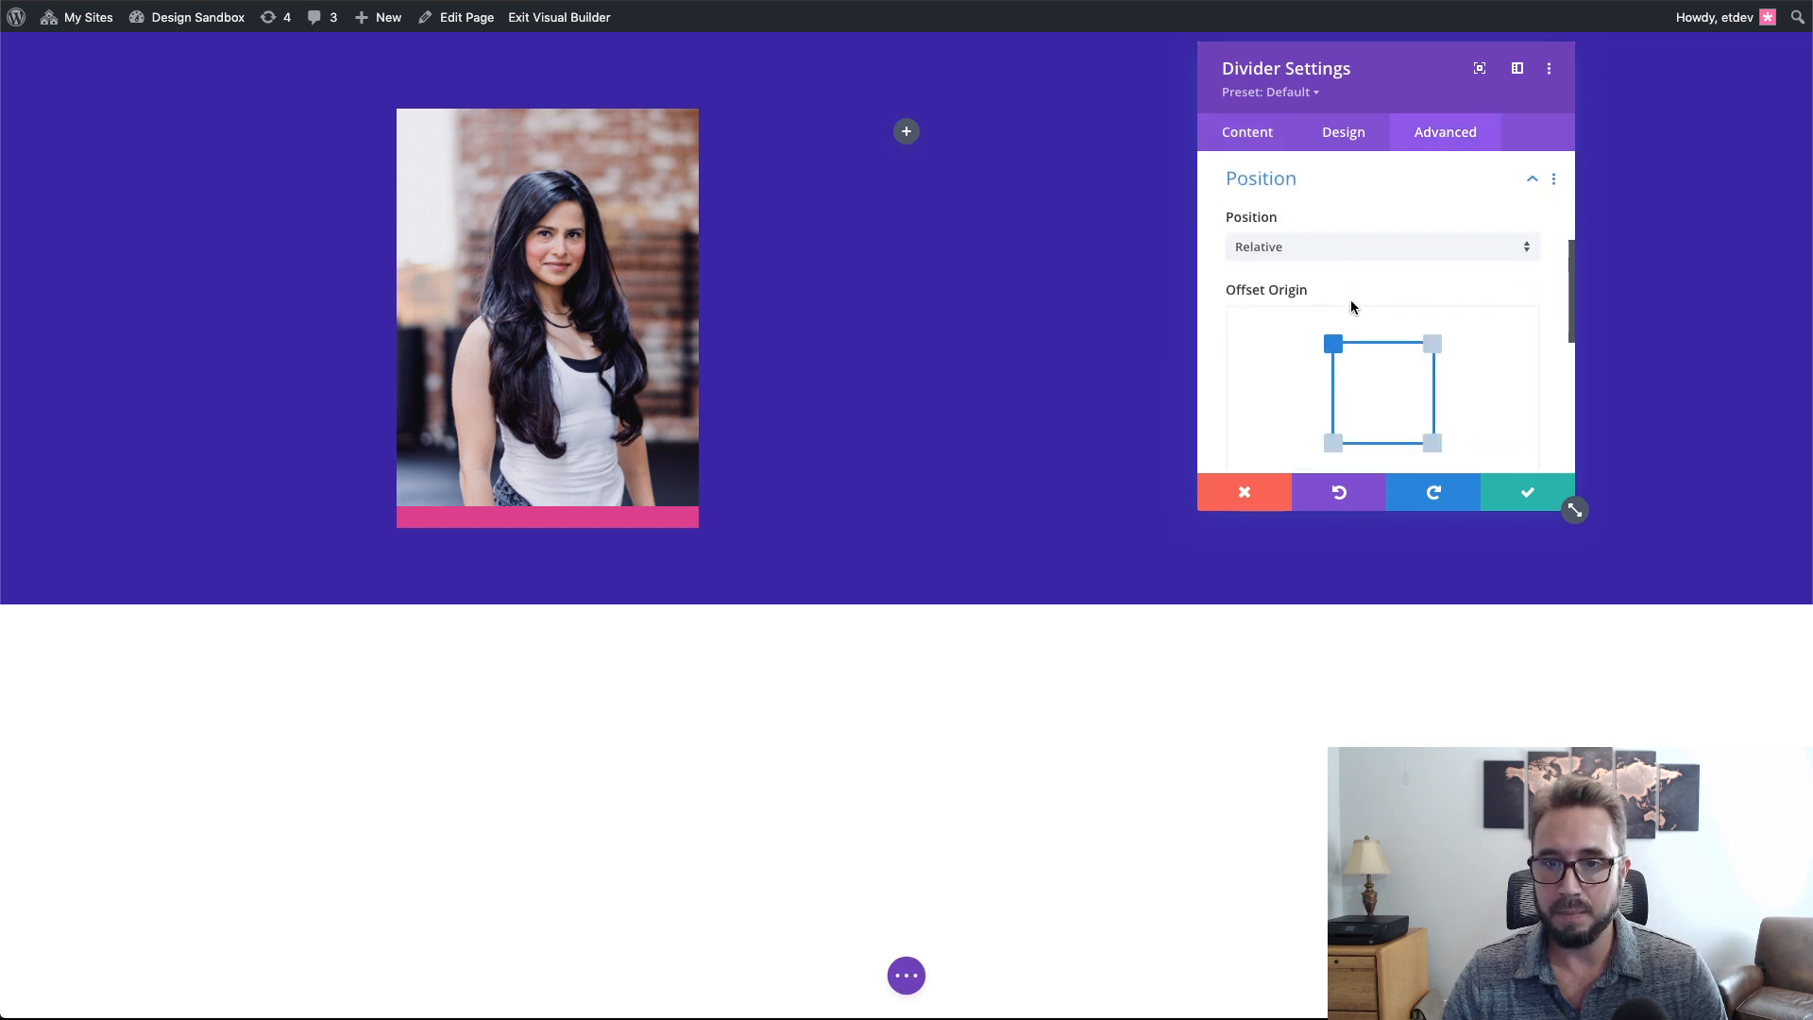
{"action": "left_click", "coordinate": [1316, 251]}
{"action": "left_click", "coordinate": [1296, 326]}
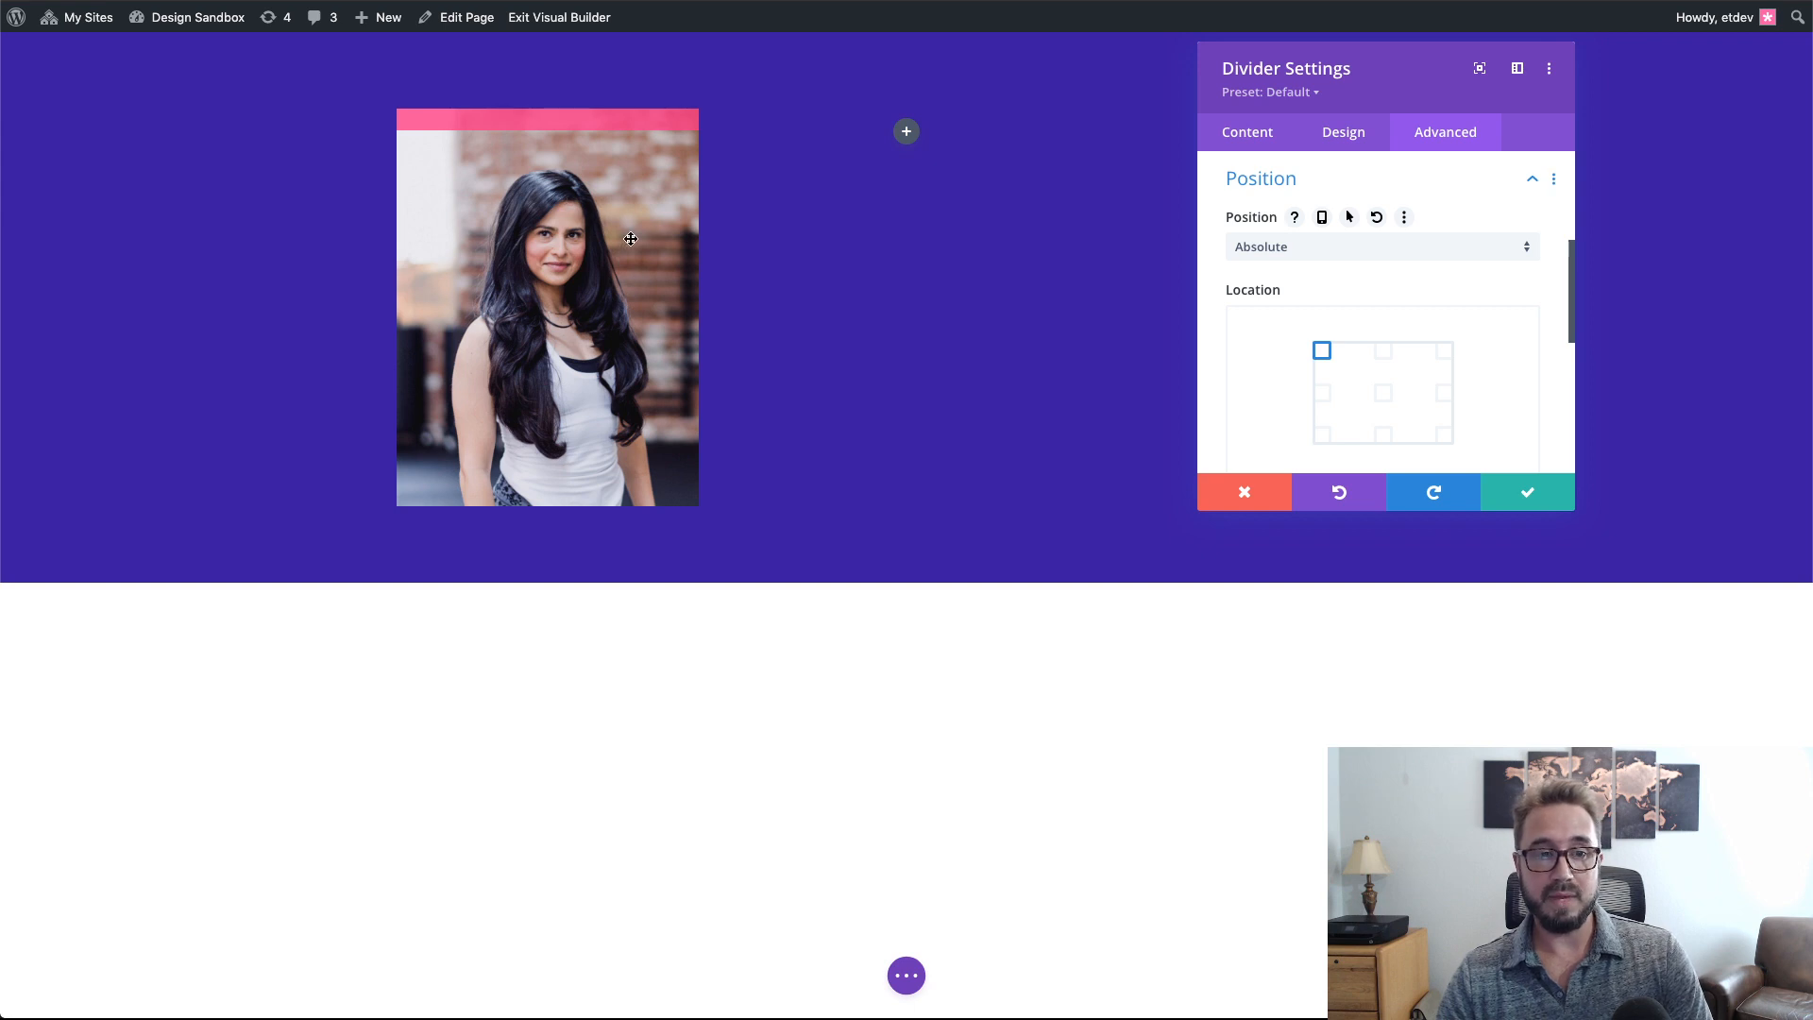
- Set the divider module's height to 100% so it covers the whole image
{"action": "left_click", "coordinate": [1344, 132]}
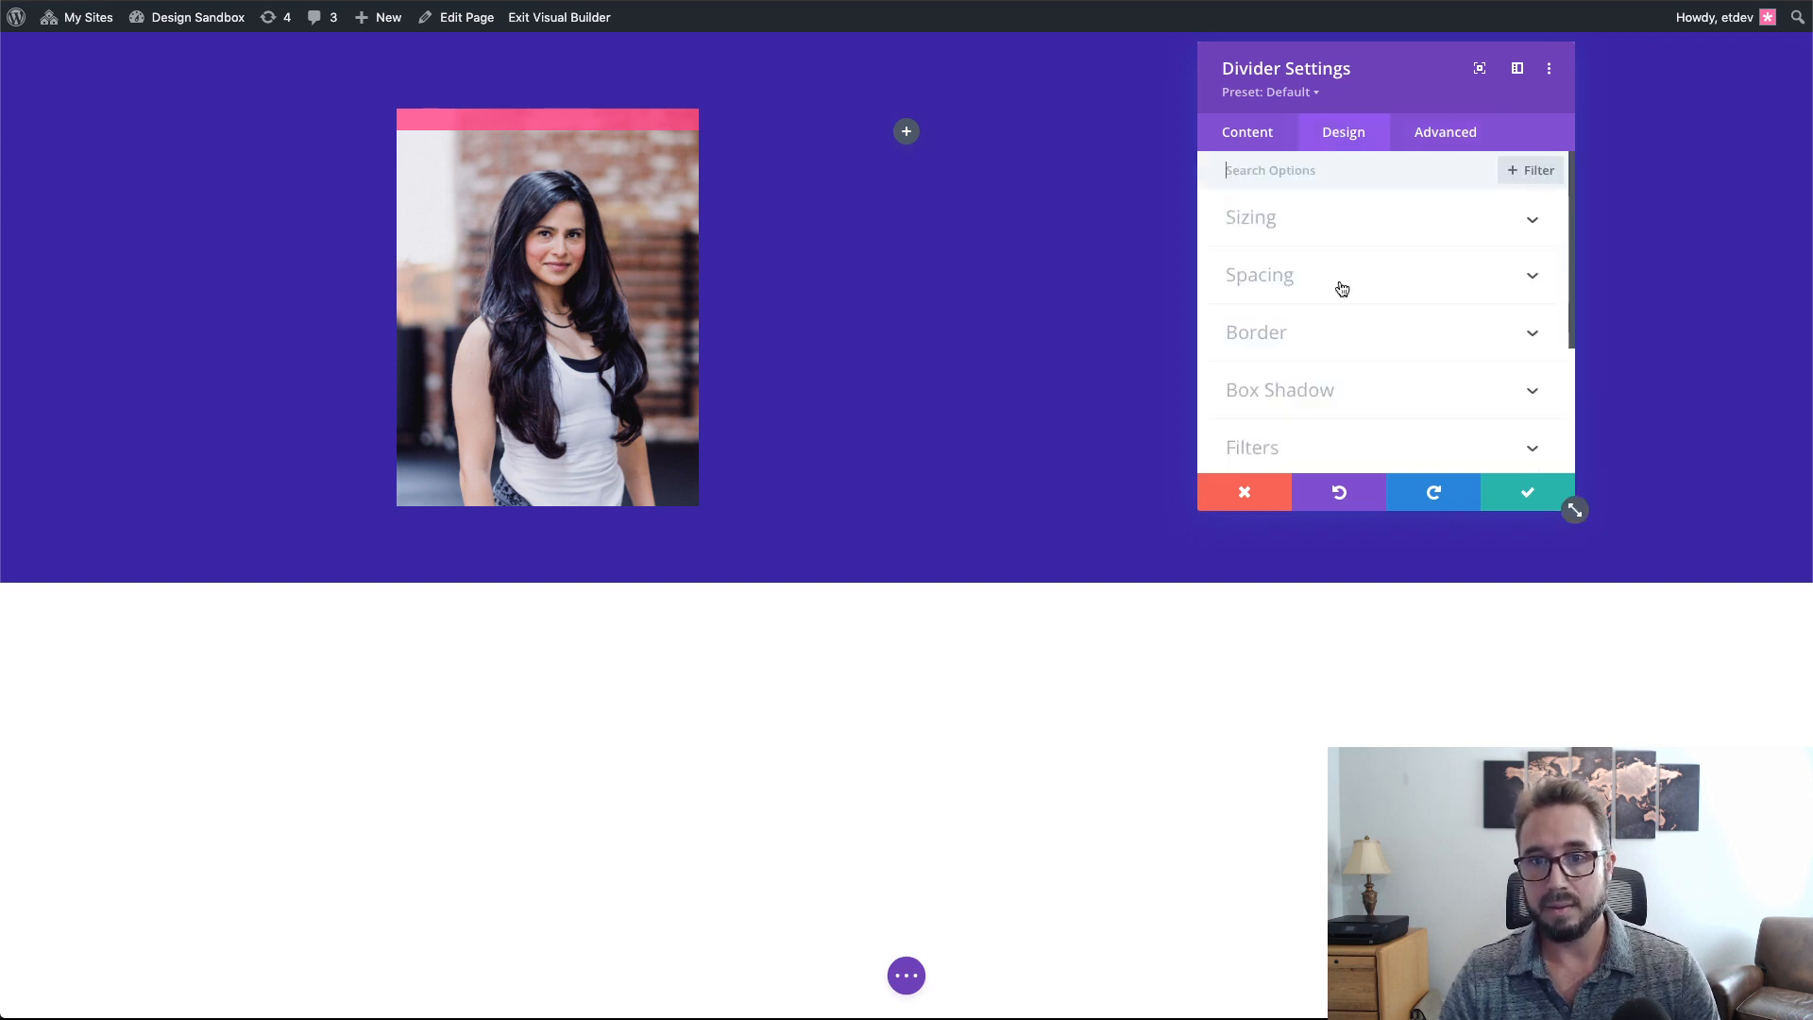
{"action": "left_click", "coordinate": [1340, 224]}
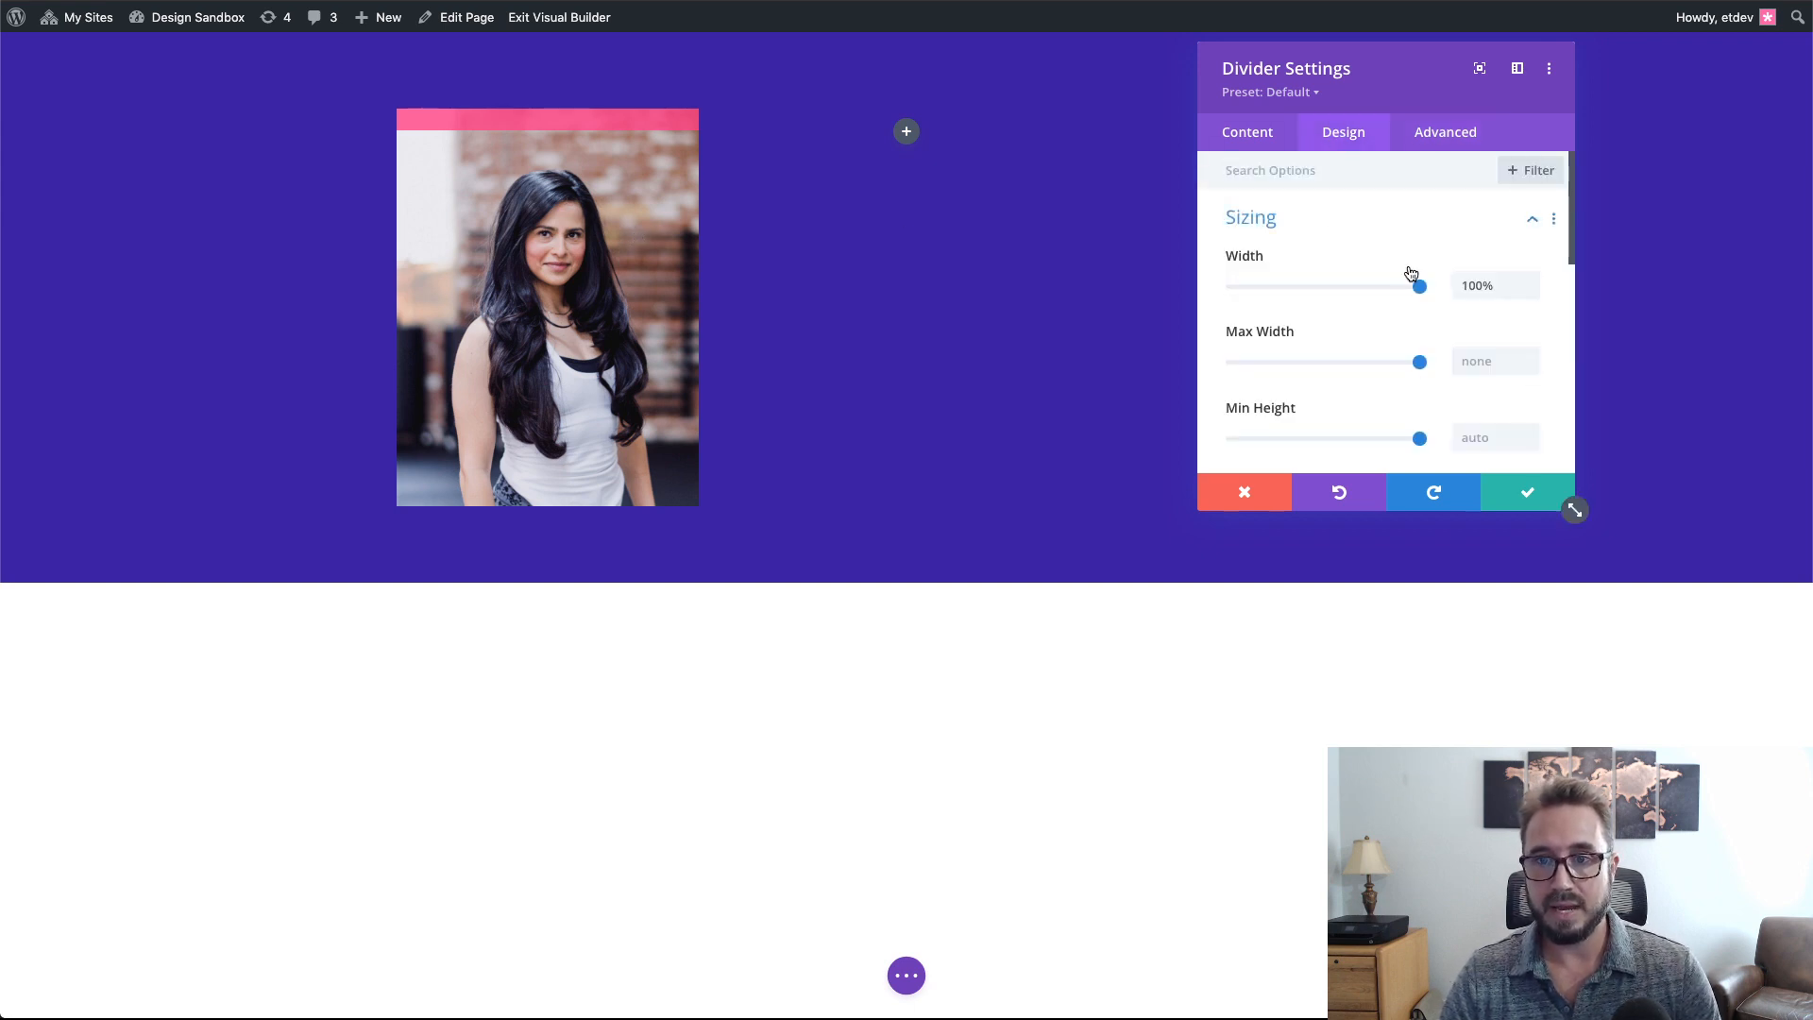
{"action": "scroll", "coordinate": [1340, 281], "scroll_direction": "down", "scroll_amount": 5}
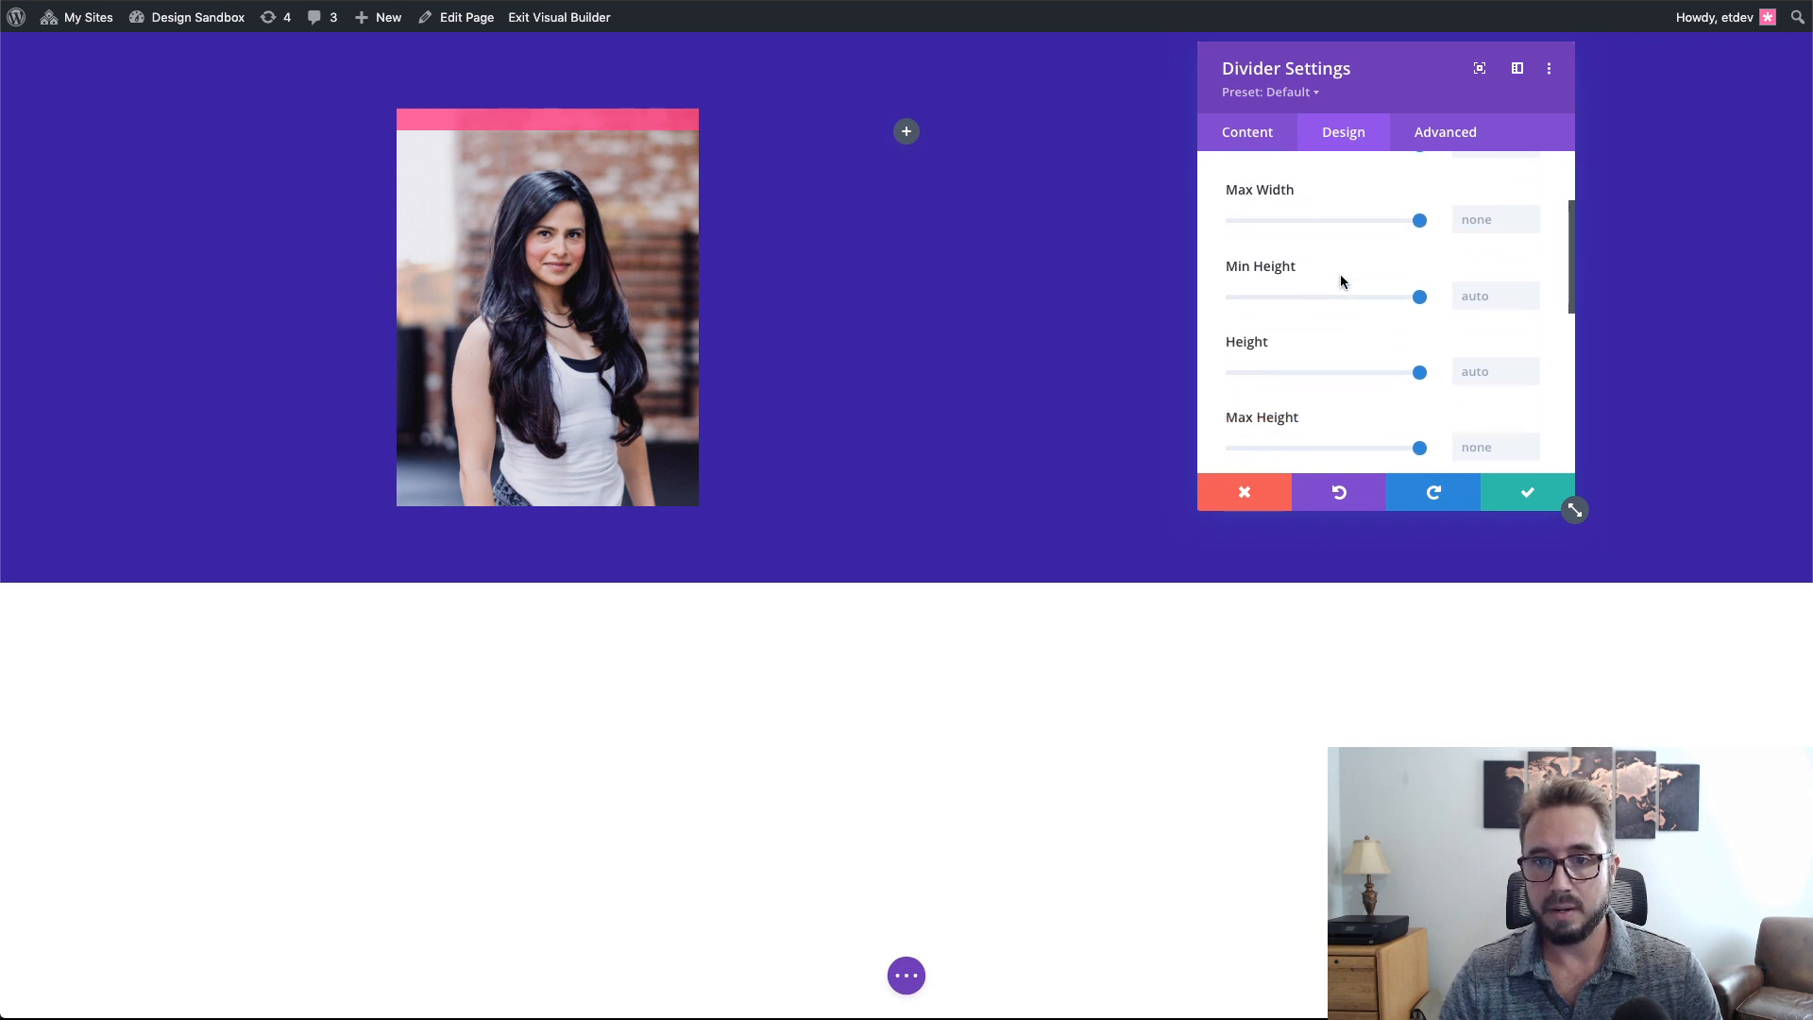
{"action": "left_click", "coordinate": [1506, 300]}
{"action": "type", "text": "100"}
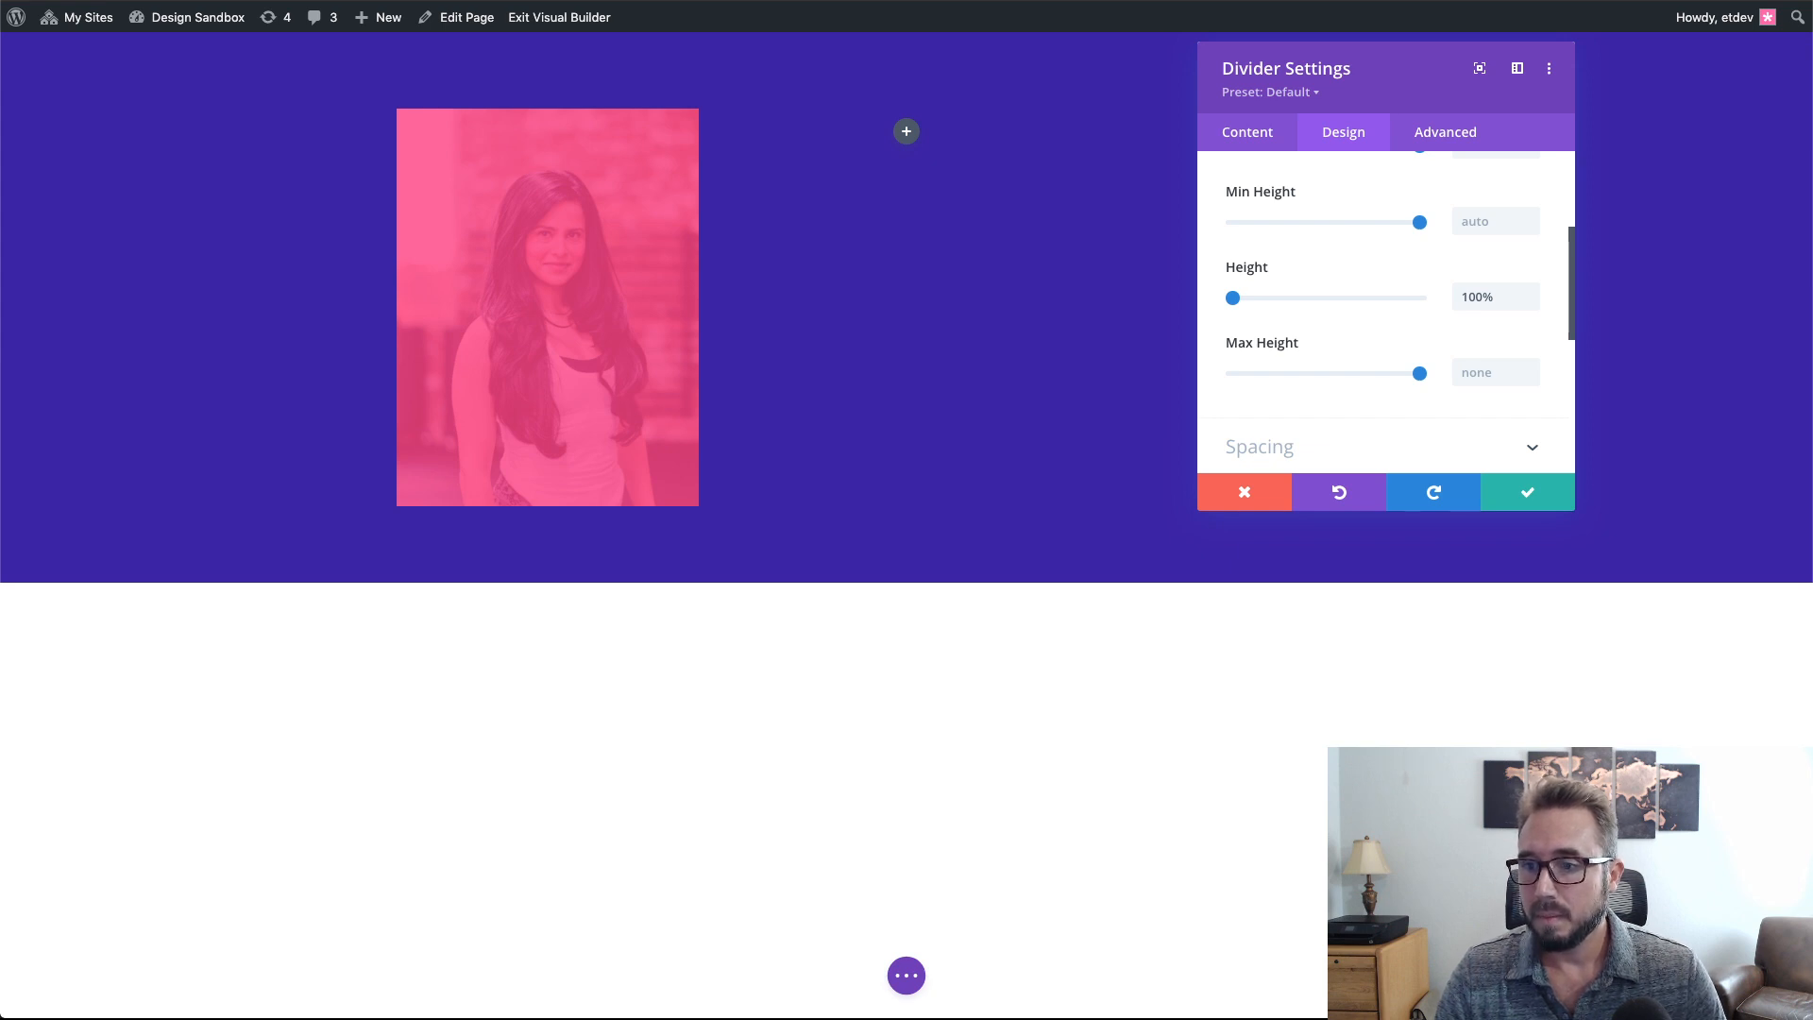
{"action": "scroll", "coordinate": [1492, 312], "scroll_direction": "up", "scroll_amount": 5}
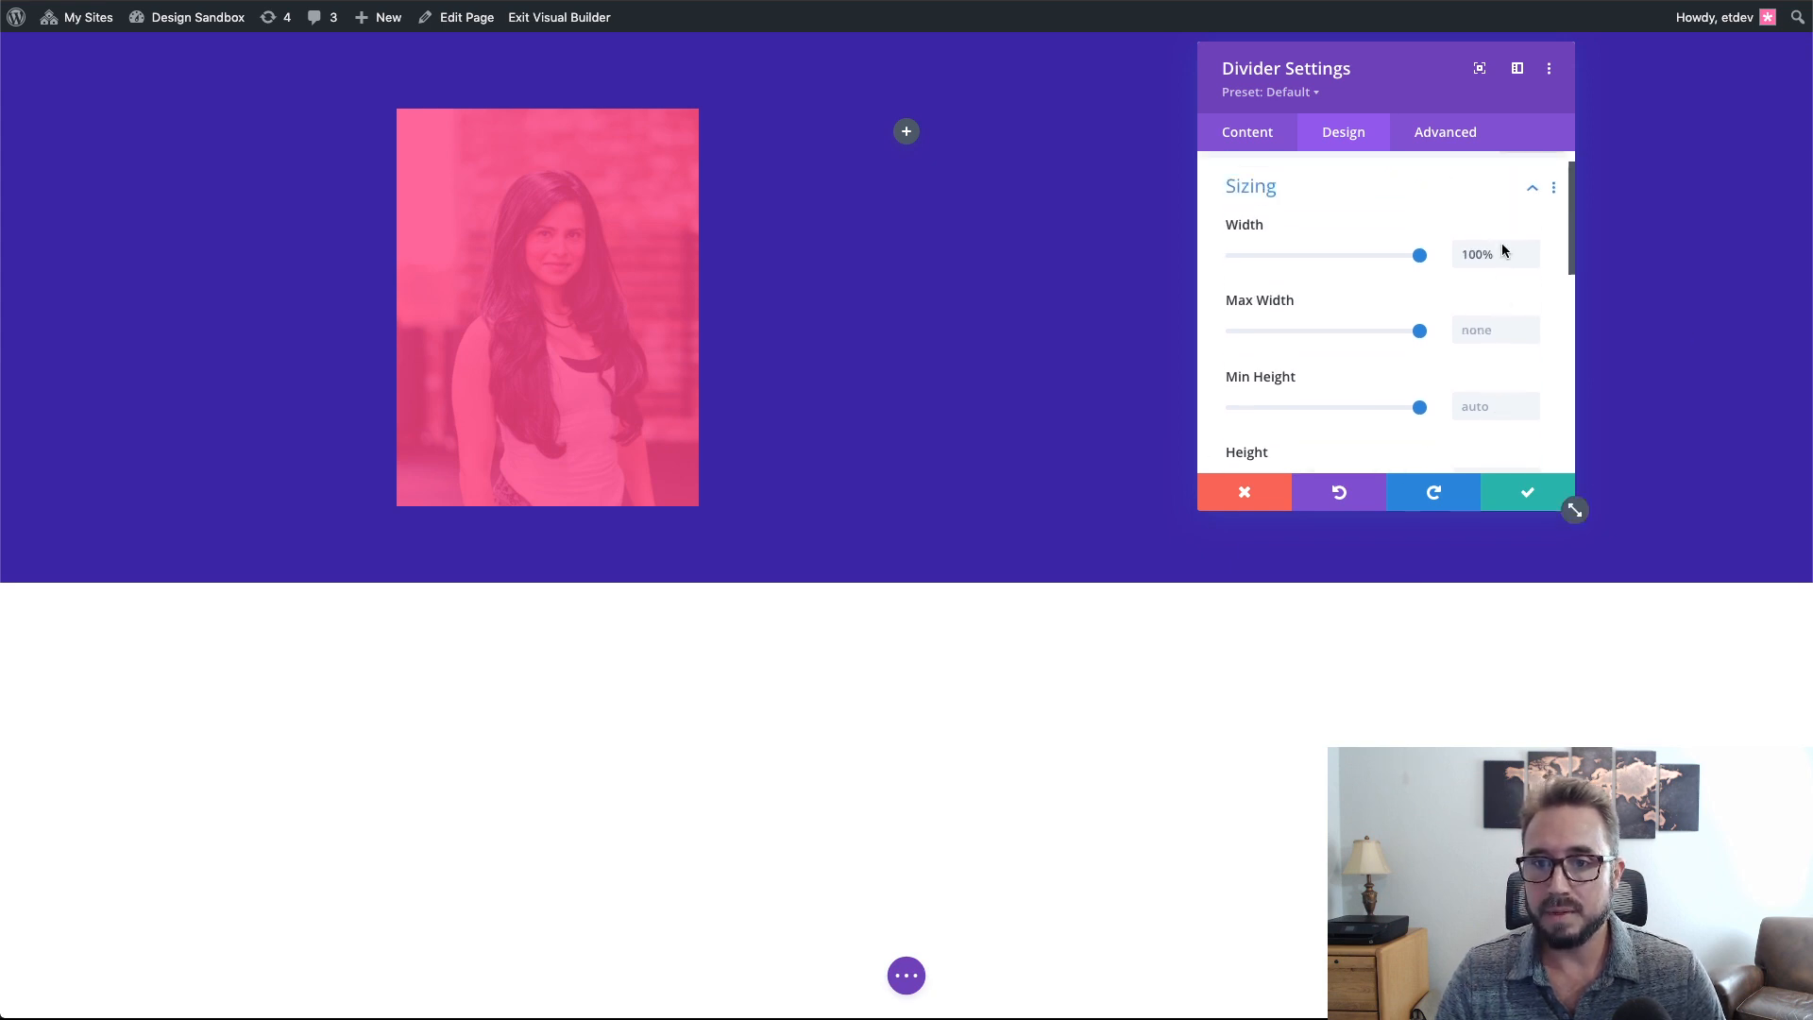
- Assign the CSS class et-overlay-item to the divider module and save its settings
{"action": "left_click", "coordinate": [1445, 132]}
{"action": "scroll", "coordinate": [1360, 295], "scroll_direction": "down", "scroll_amount": 2}
{"action": "scroll", "coordinate": [1357, 259], "scroll_direction": "up", "scroll_amount": 2}
{"action": "left_click", "coordinate": [1359, 231]}
{"action": "left_click", "coordinate": [1346, 364]}
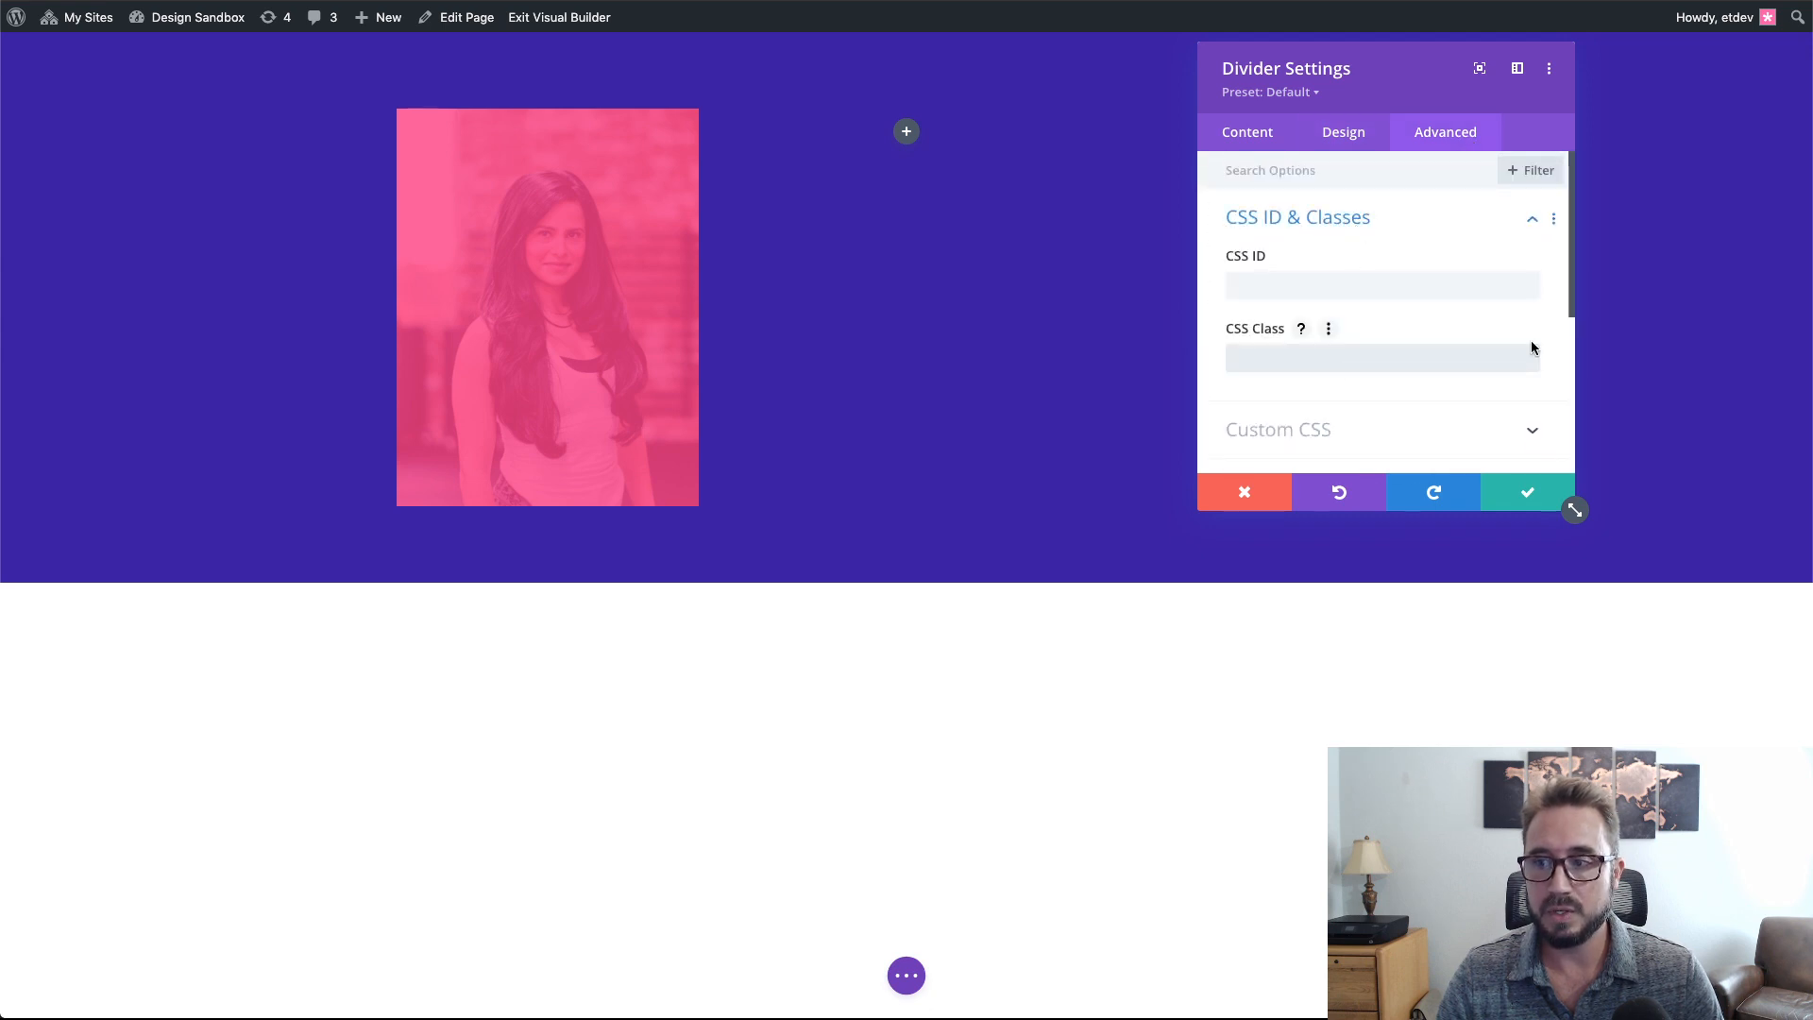
{"action": "type", "text": "et-"}
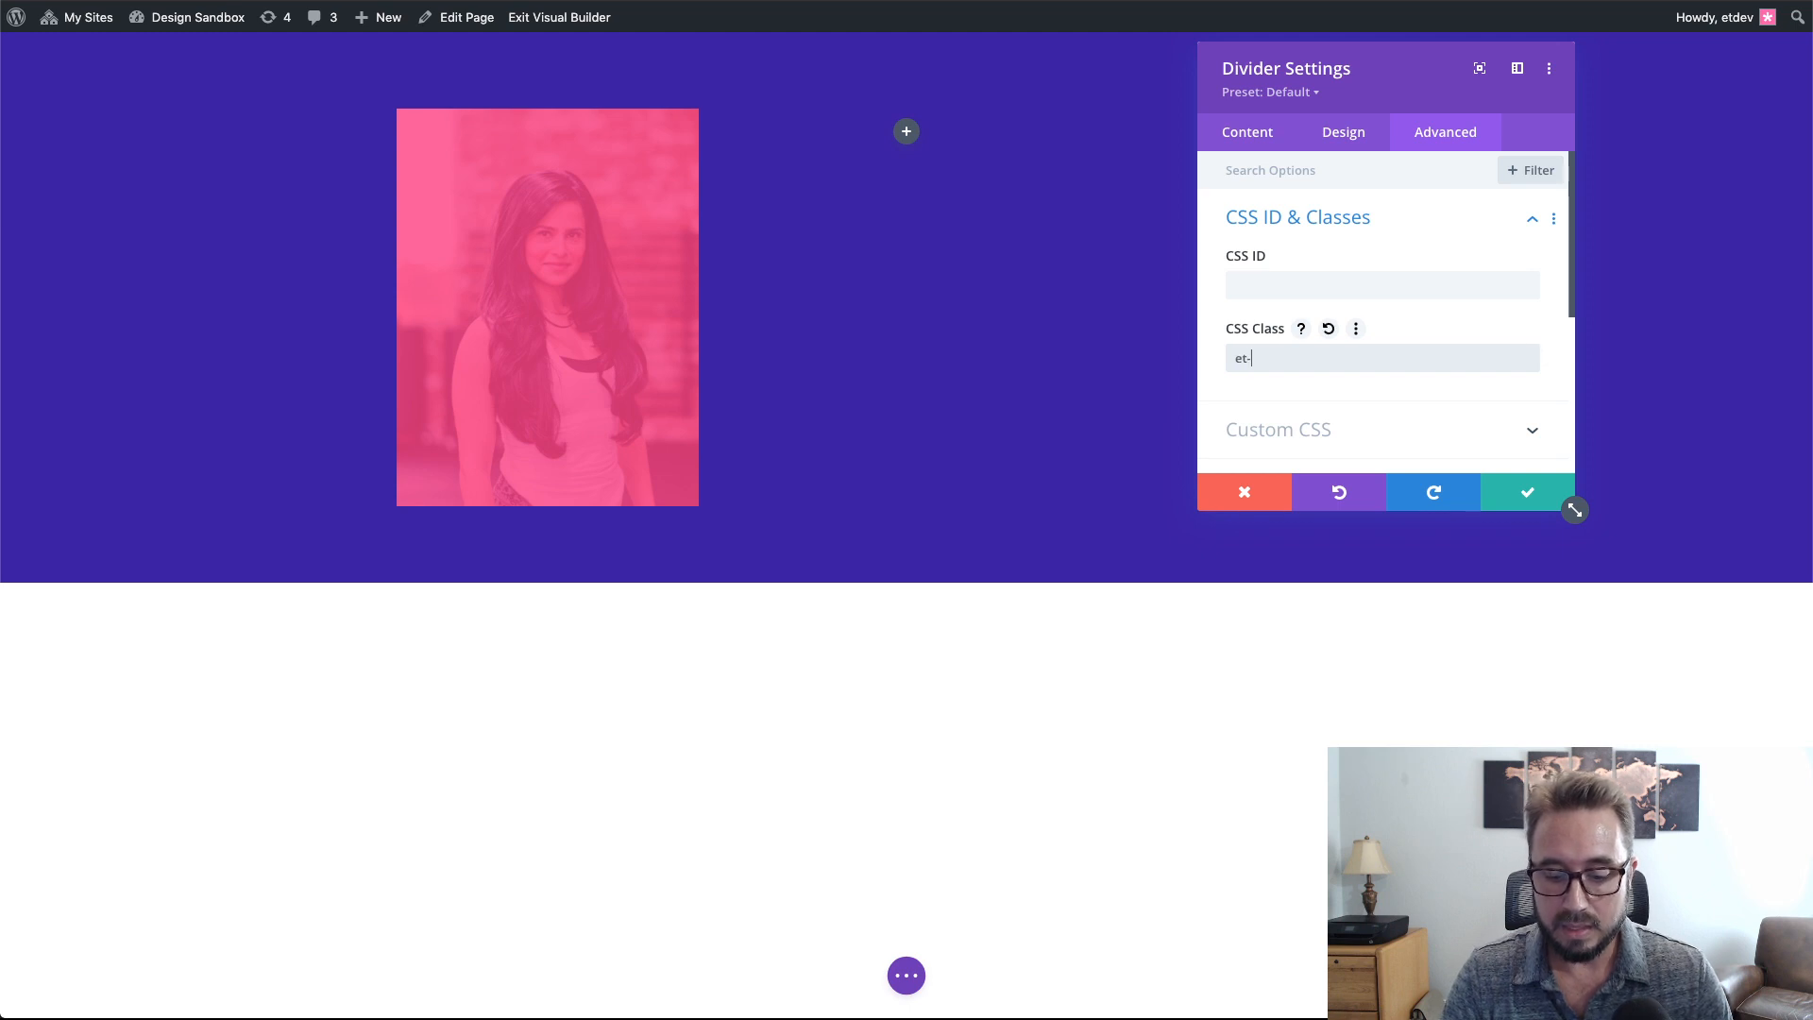
{"action": "type", "text": "overlay-item"}
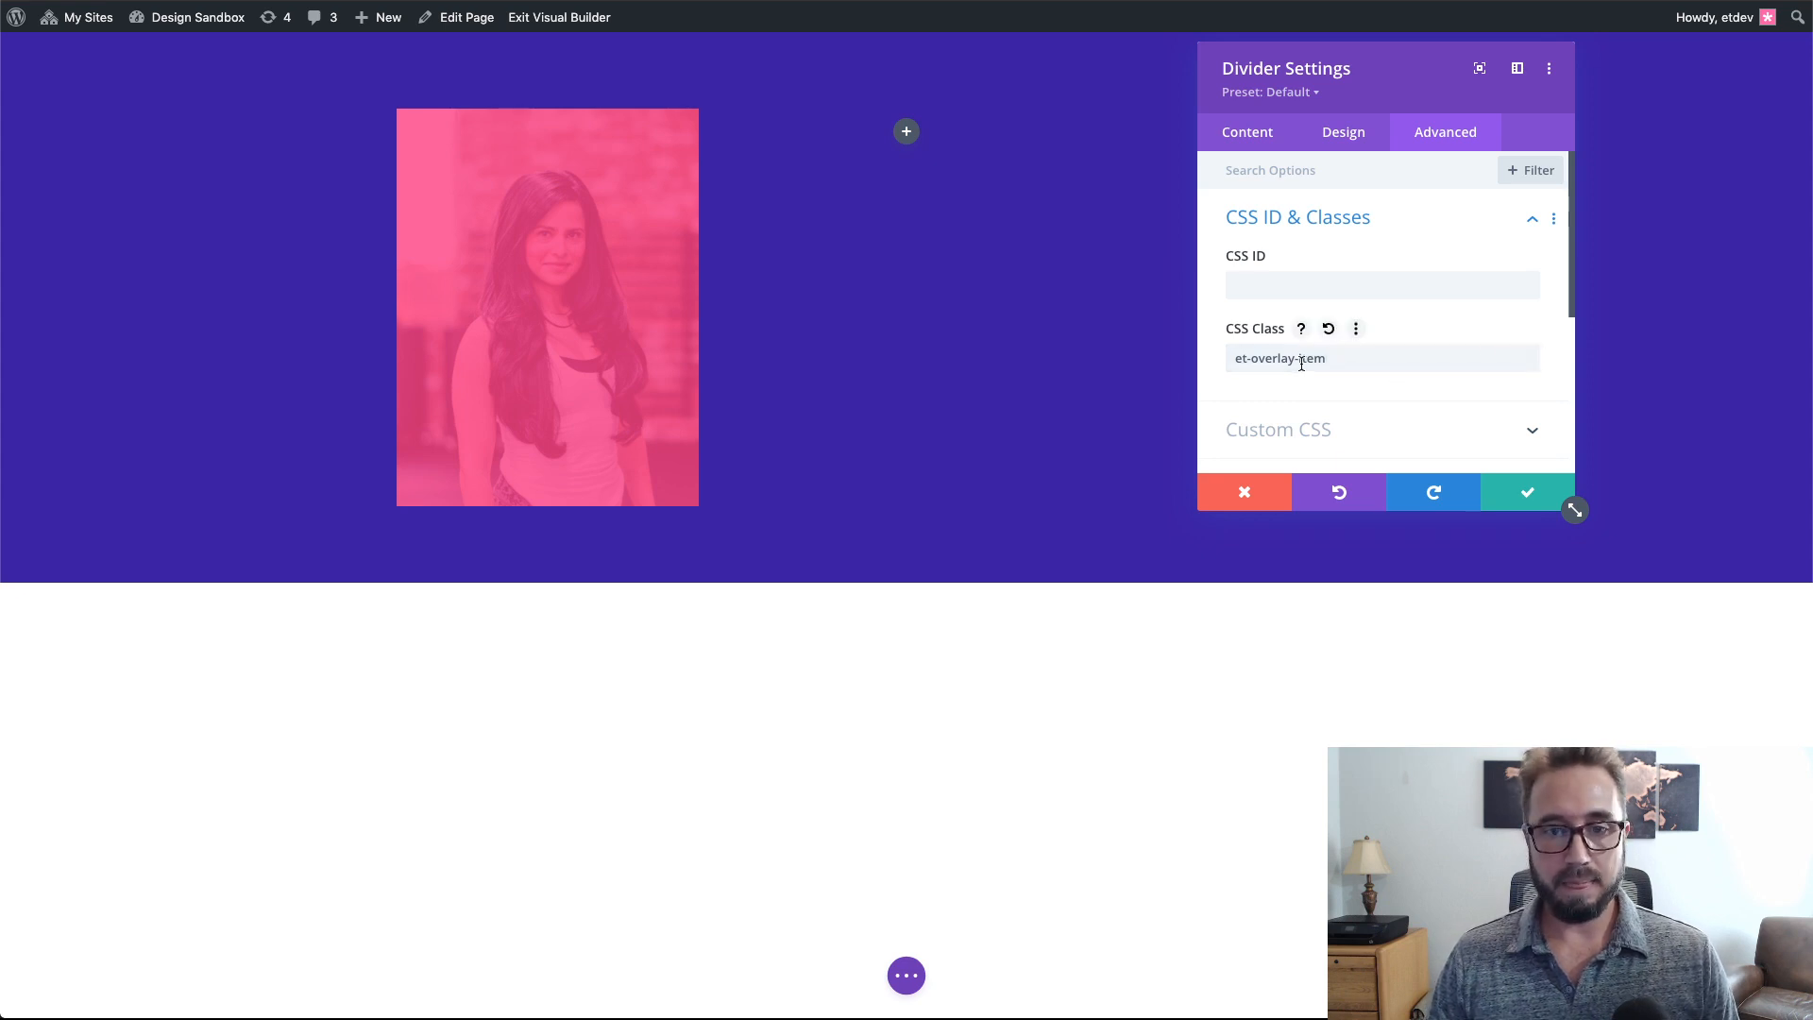
{"action": "left_click", "coordinate": [1344, 355]}
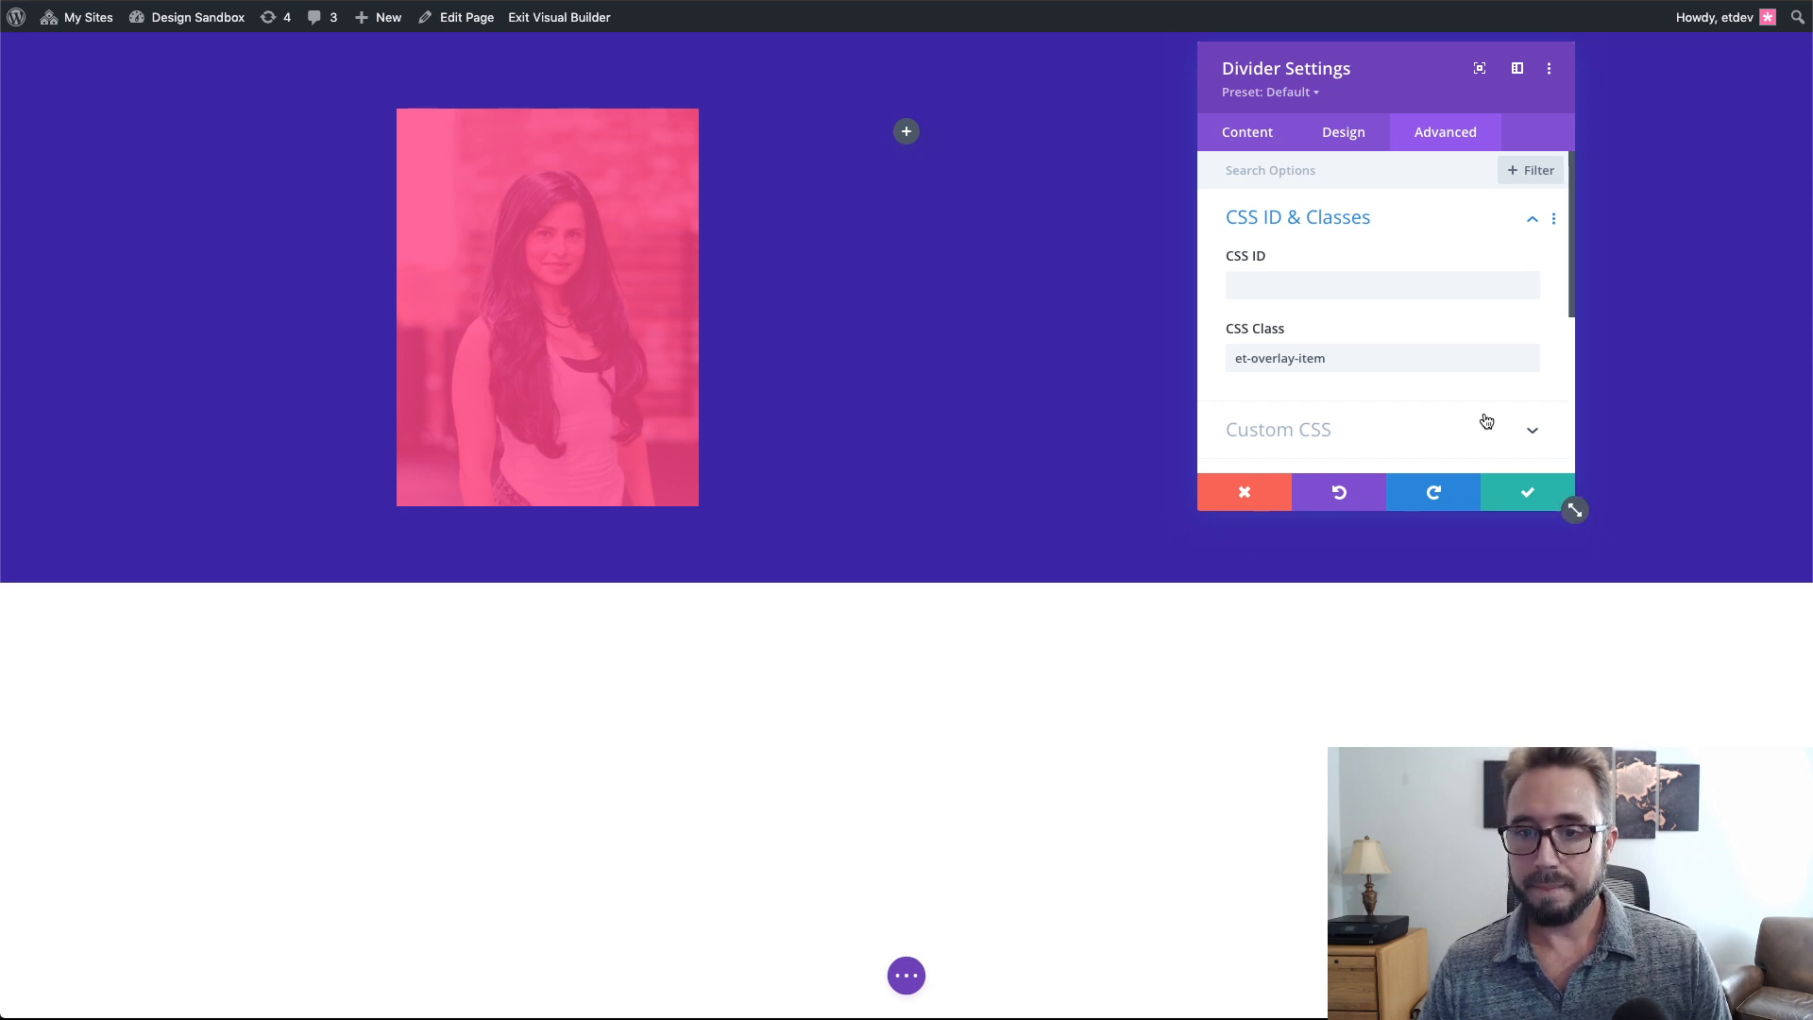
{"action": "left_click", "coordinate": [1503, 491]}
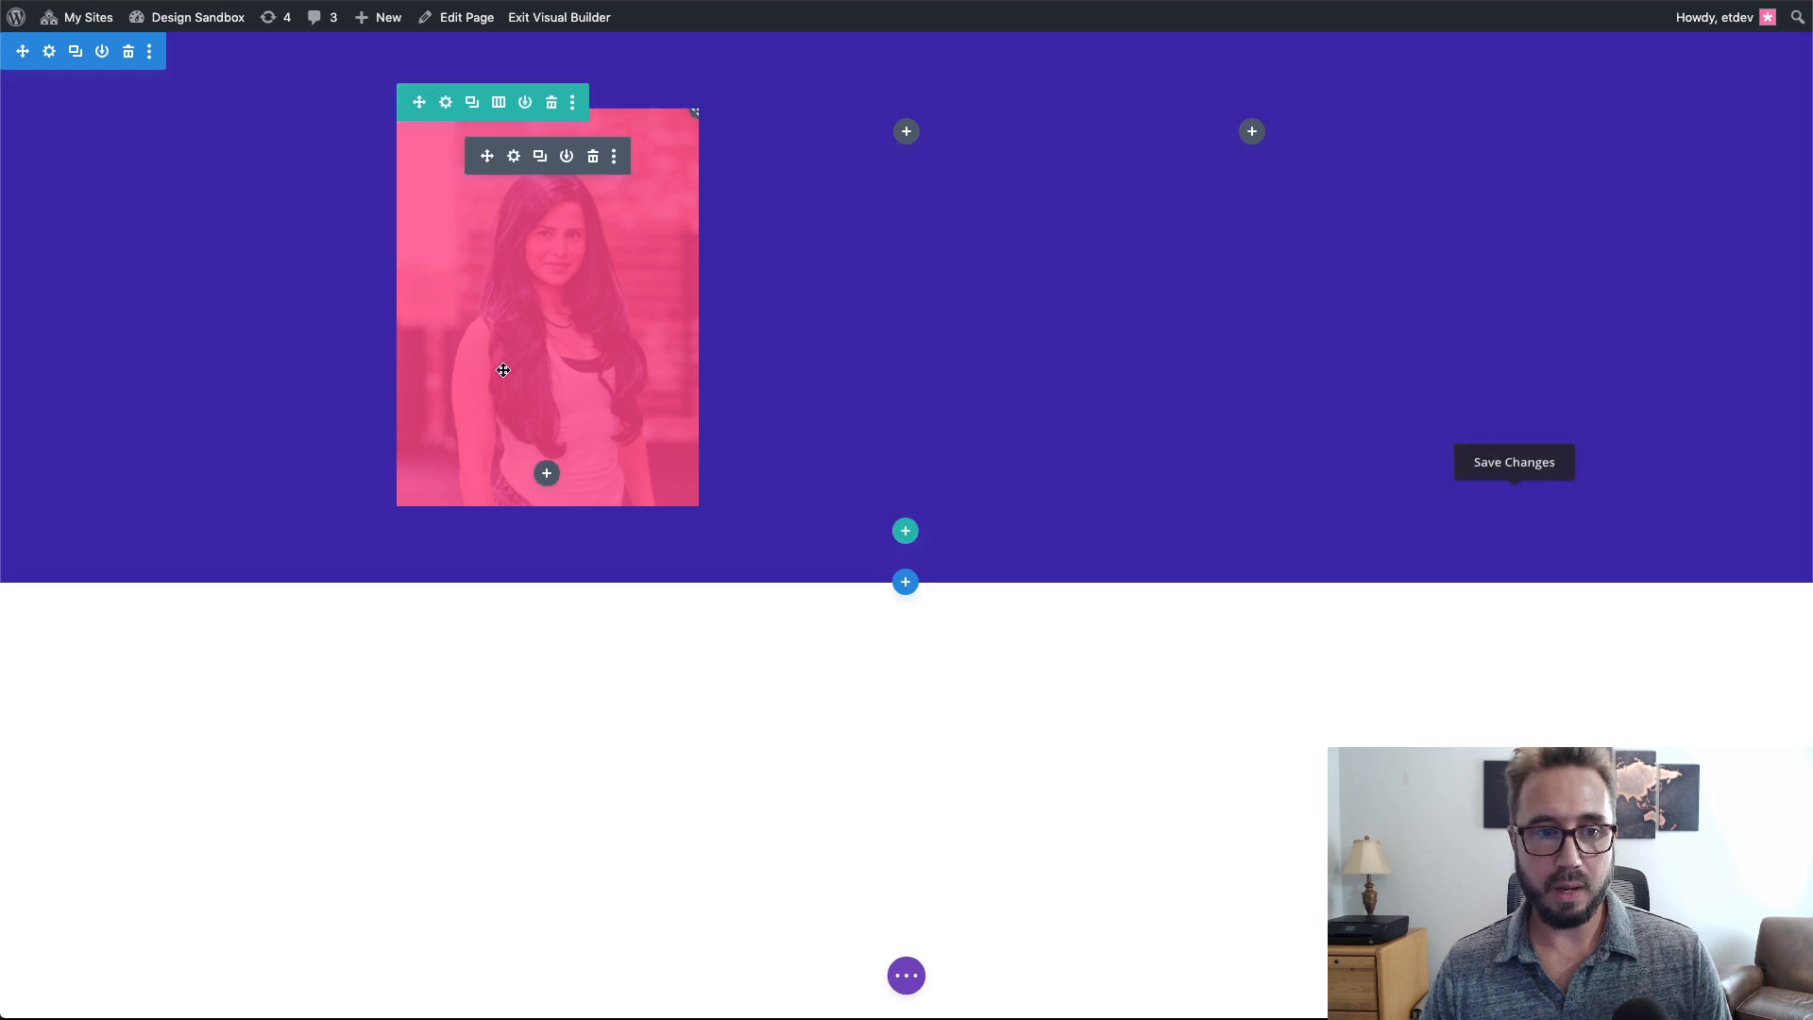
- Expand the builder's page settings bar and move it to the upper edge of the page
{"action": "left_click", "coordinate": [906, 976]}
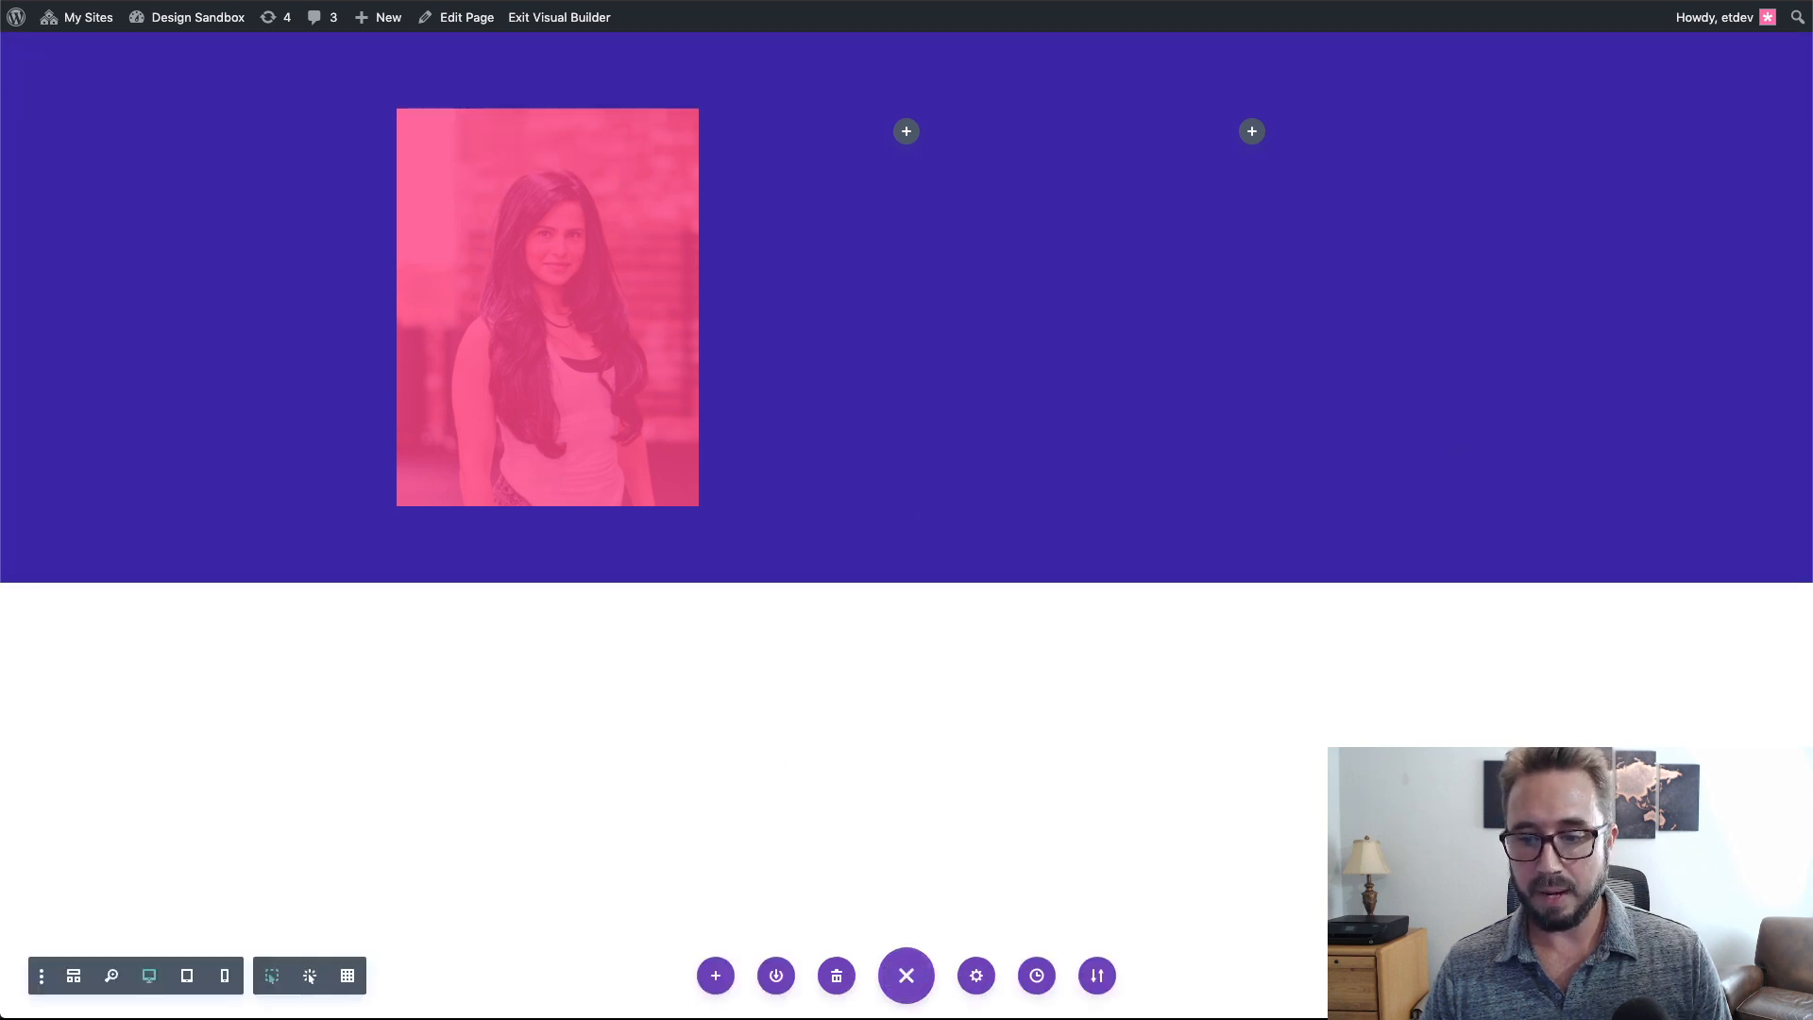
{"action": "left_click_drag", "start_coordinate": [906, 975], "coordinate": [914, 79]}
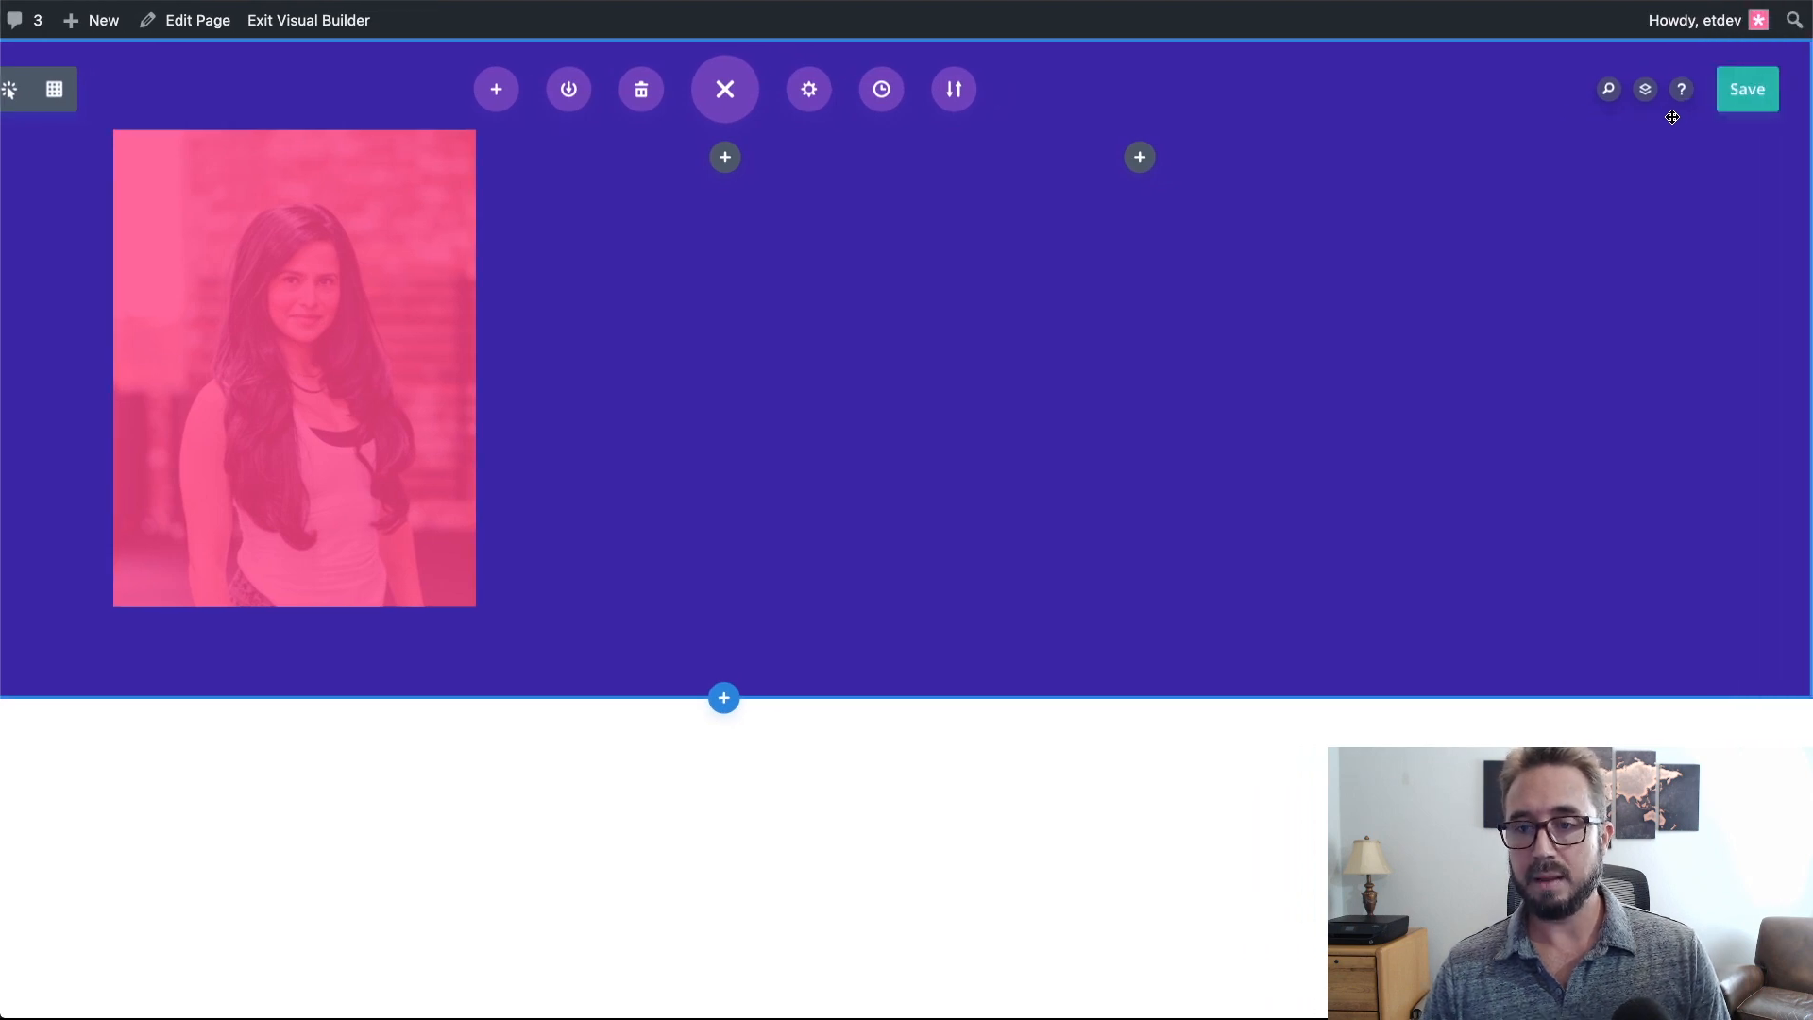
- Open the Layers view, move it beside the first column's image, and collapse the builder's page settings bar
{"action": "left_click", "coordinate": [1647, 93]}
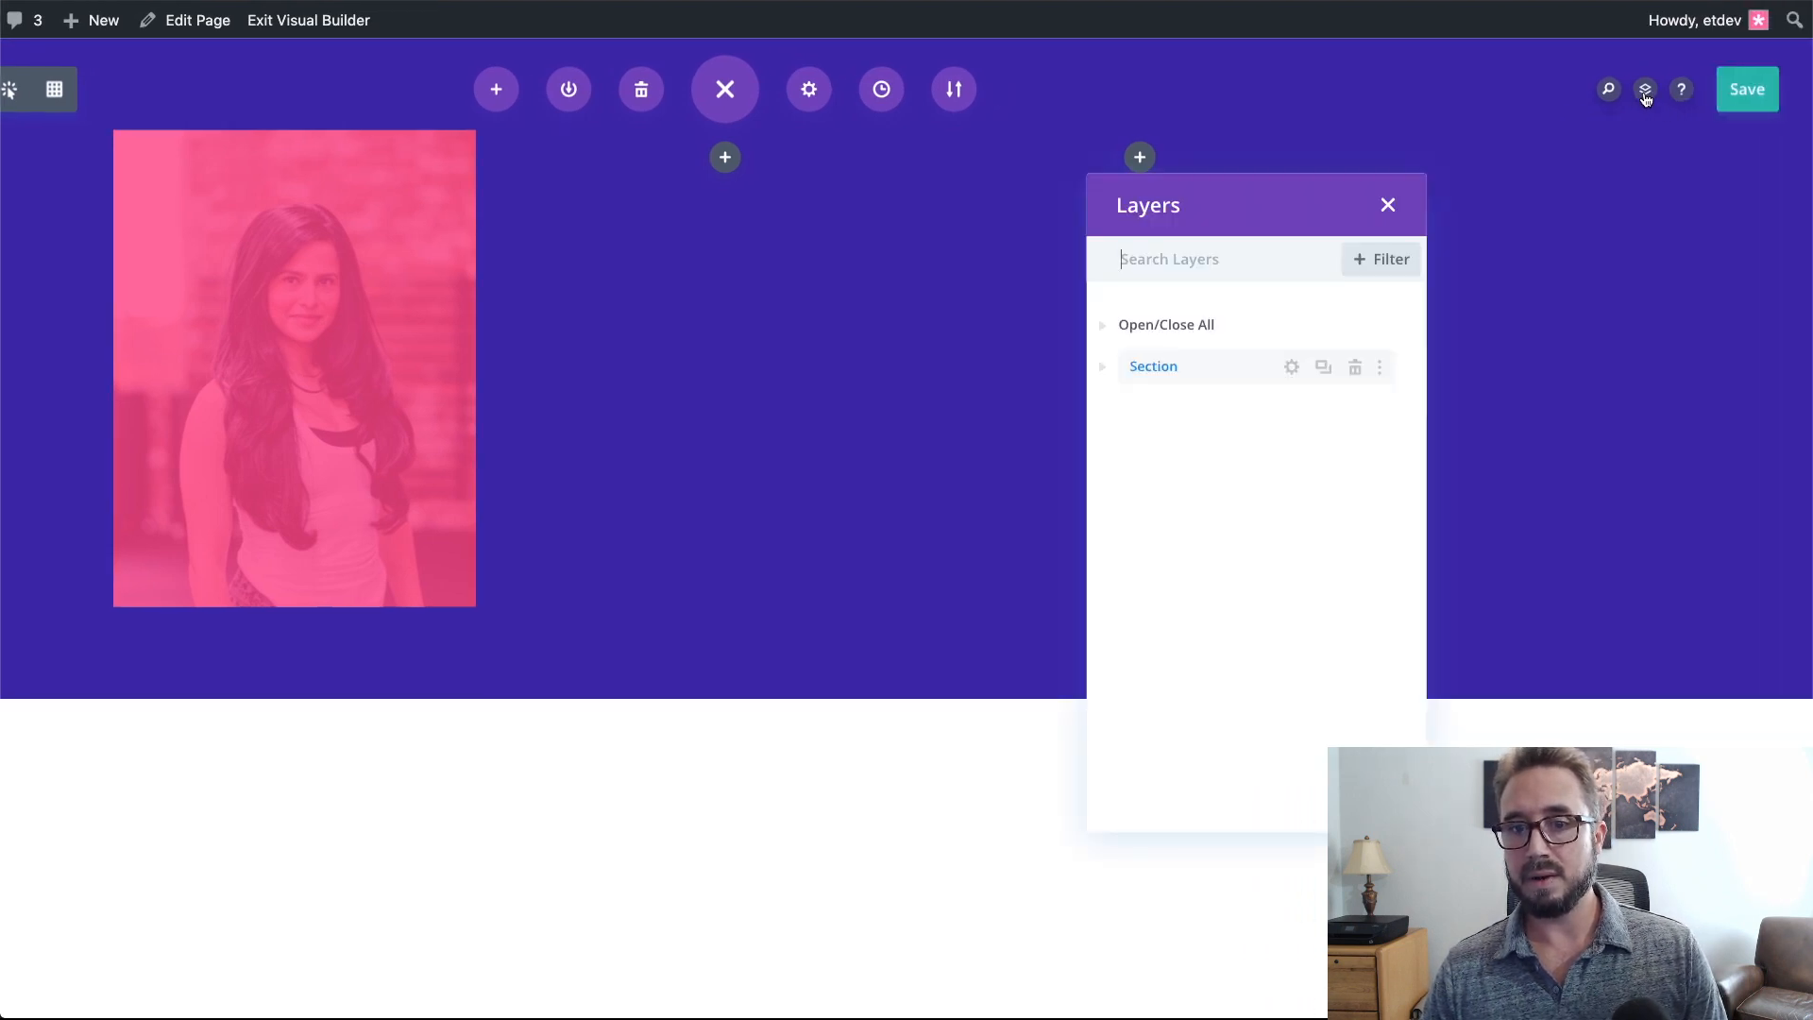
{"action": "left_click_drag", "start_coordinate": [1249, 201], "coordinate": [1511, 175]}
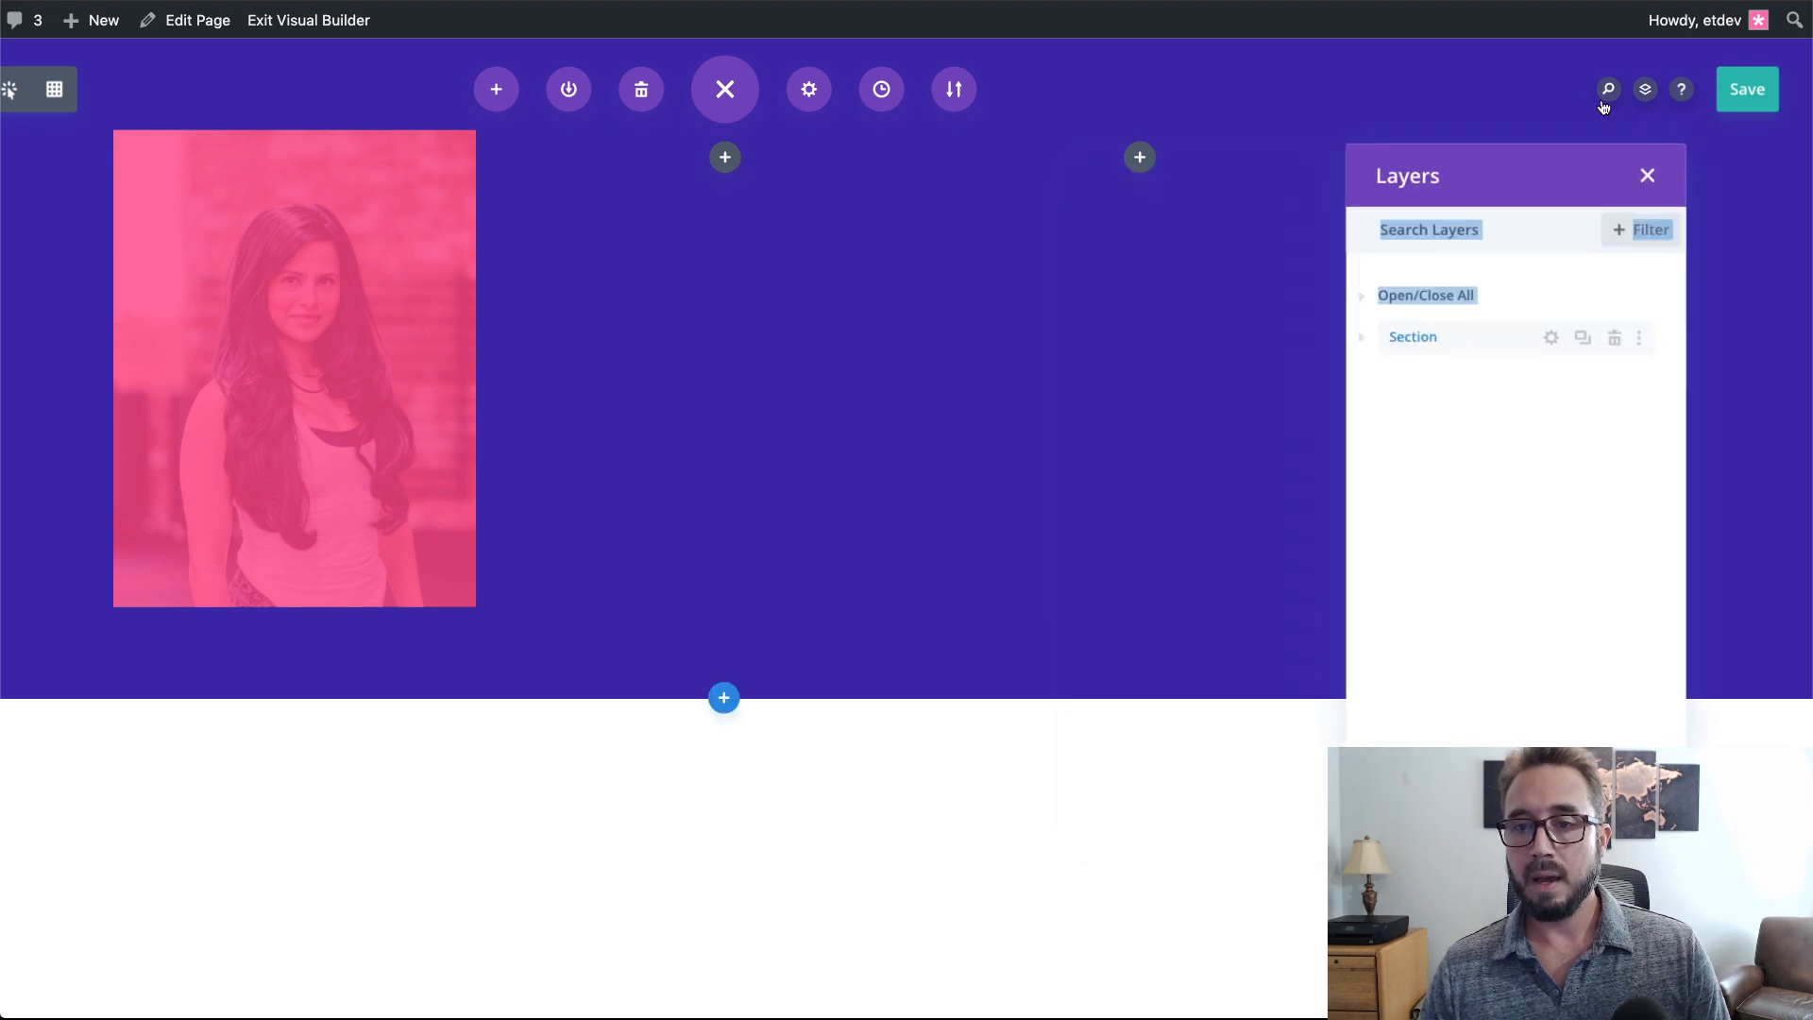
{"action": "left_click", "coordinate": [731, 113]}
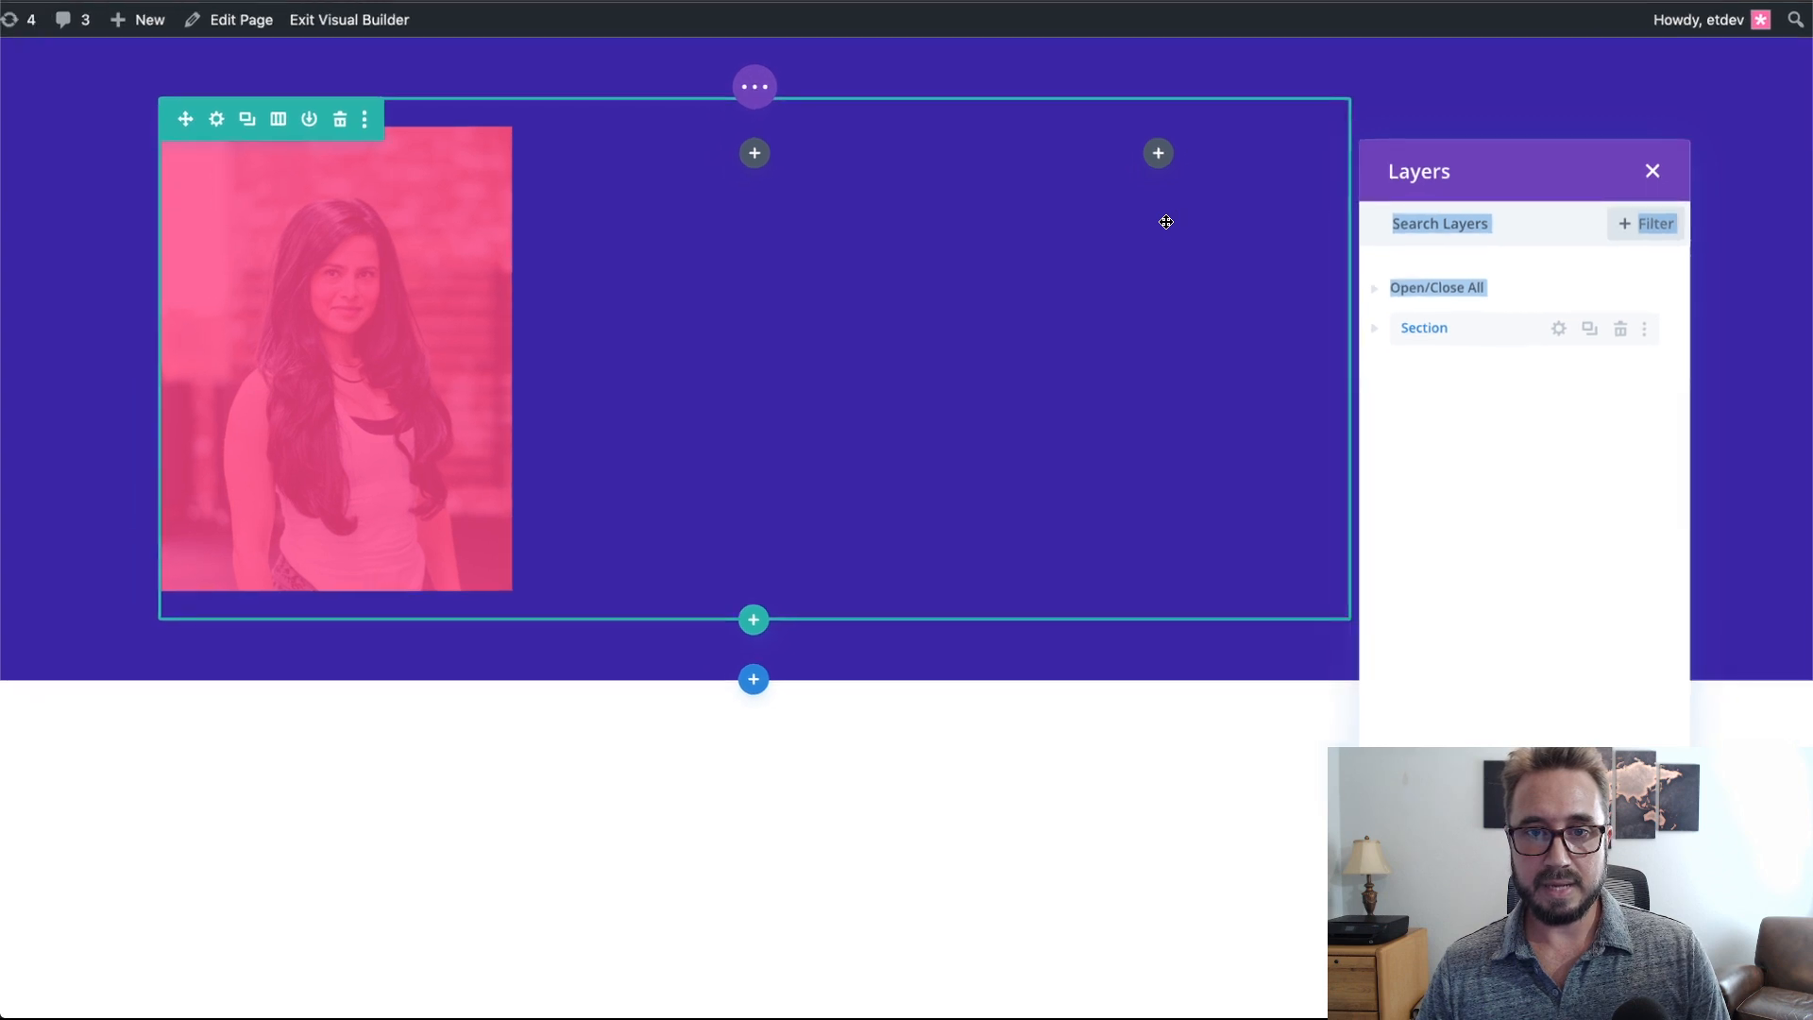
{"action": "left_click_drag", "start_coordinate": [1494, 175], "coordinate": [0, 246]}
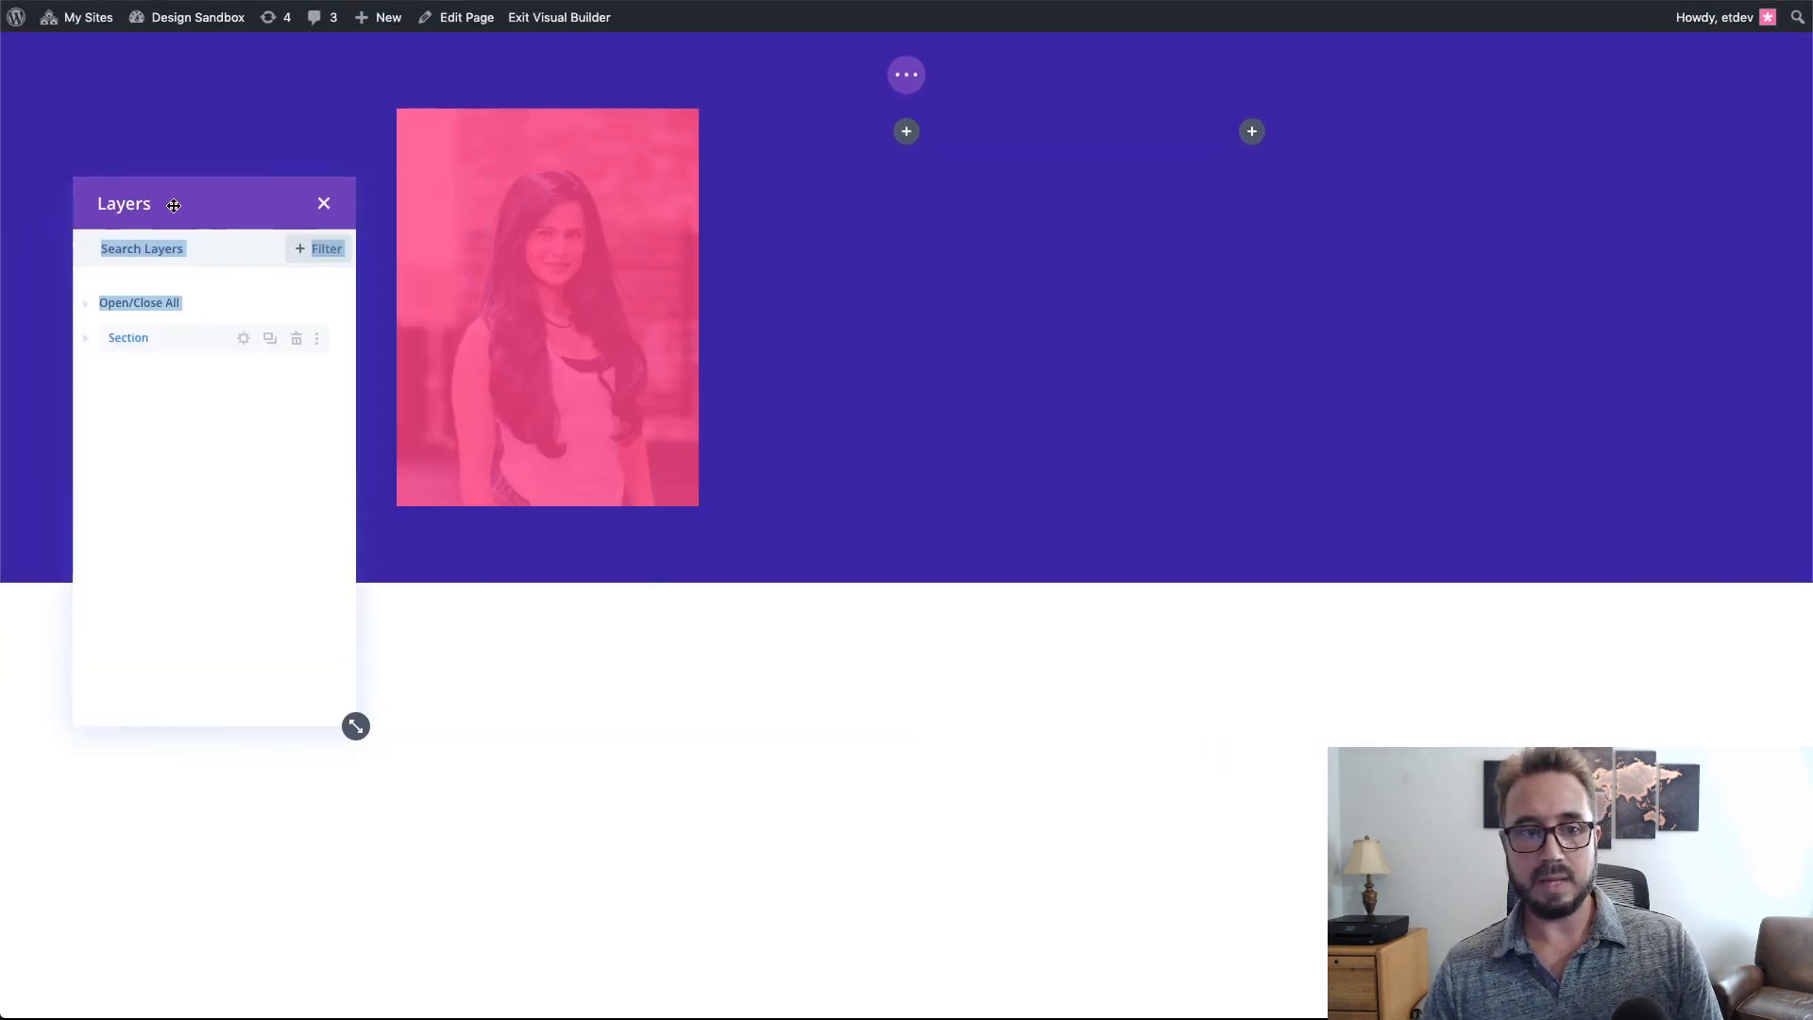
{"action": "left_click_drag", "start_coordinate": [174, 205], "coordinate": [184, 140]}
{"action": "left_click", "coordinate": [230, 154]}
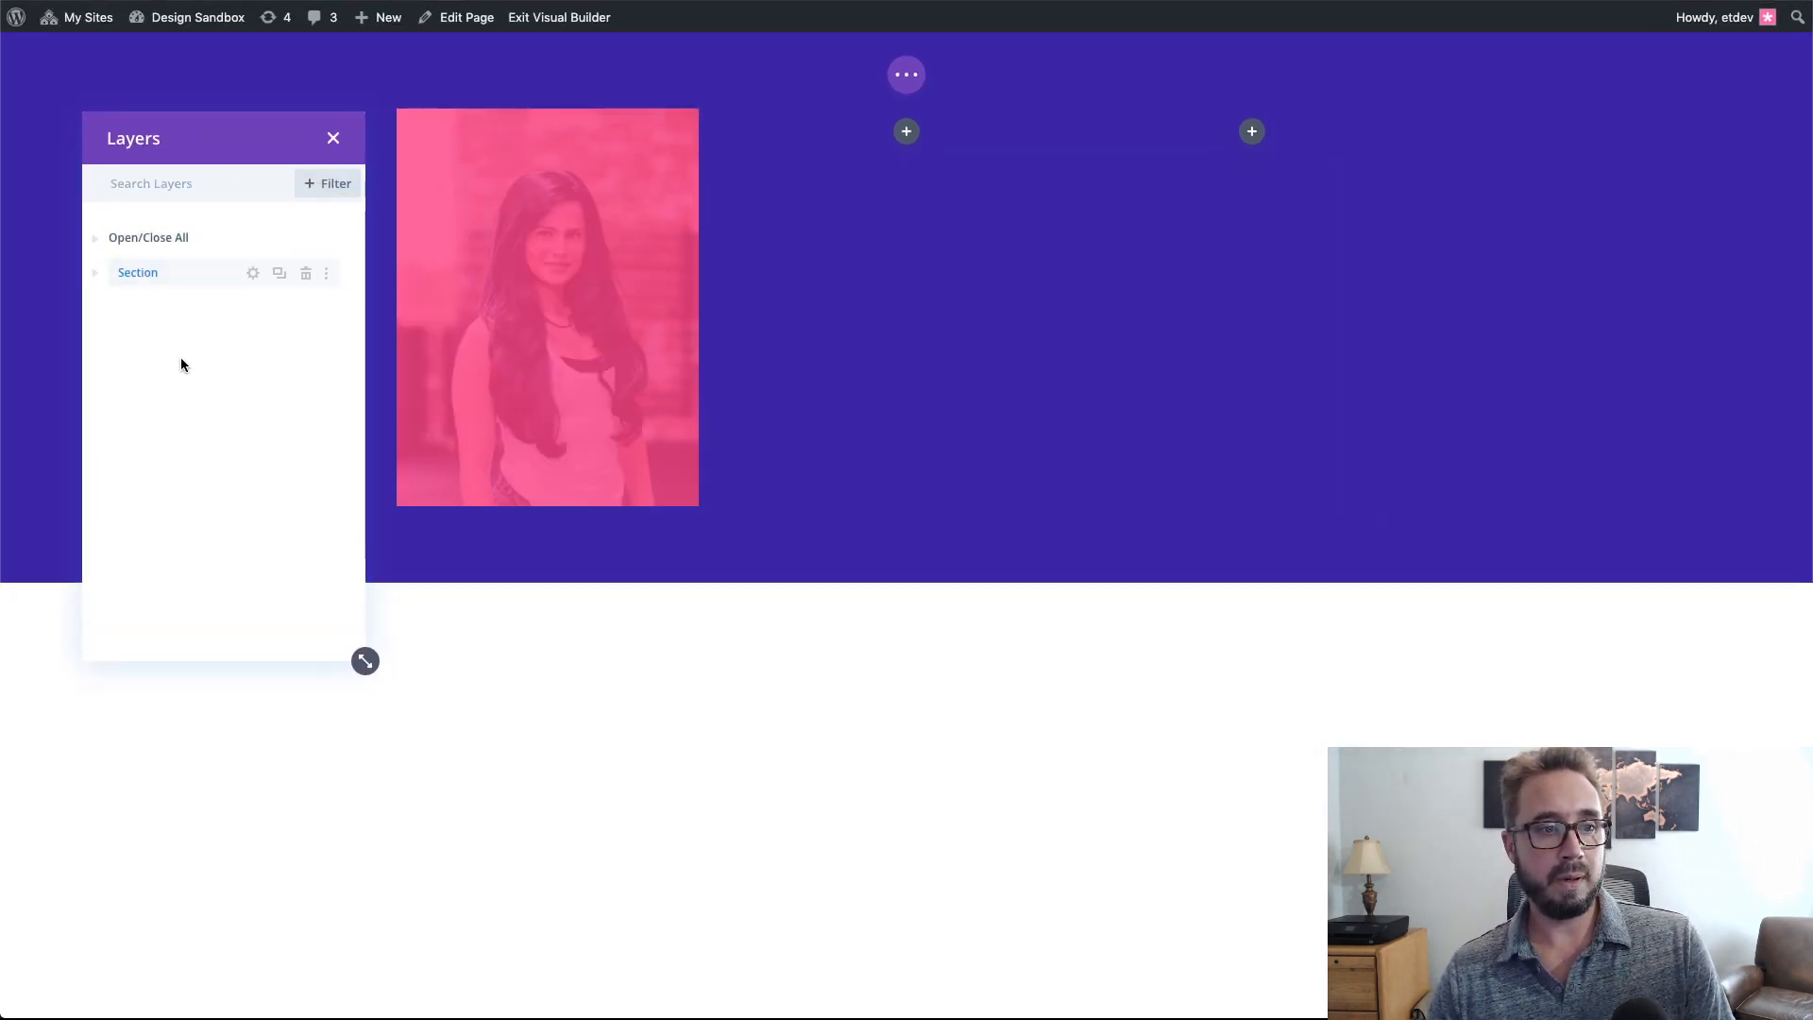
- Expand the section, its row and the first column in the layer tree to list the column's modules
{"action": "left_click", "coordinate": [97, 275]}
{"action": "left_click", "coordinate": [111, 309]}
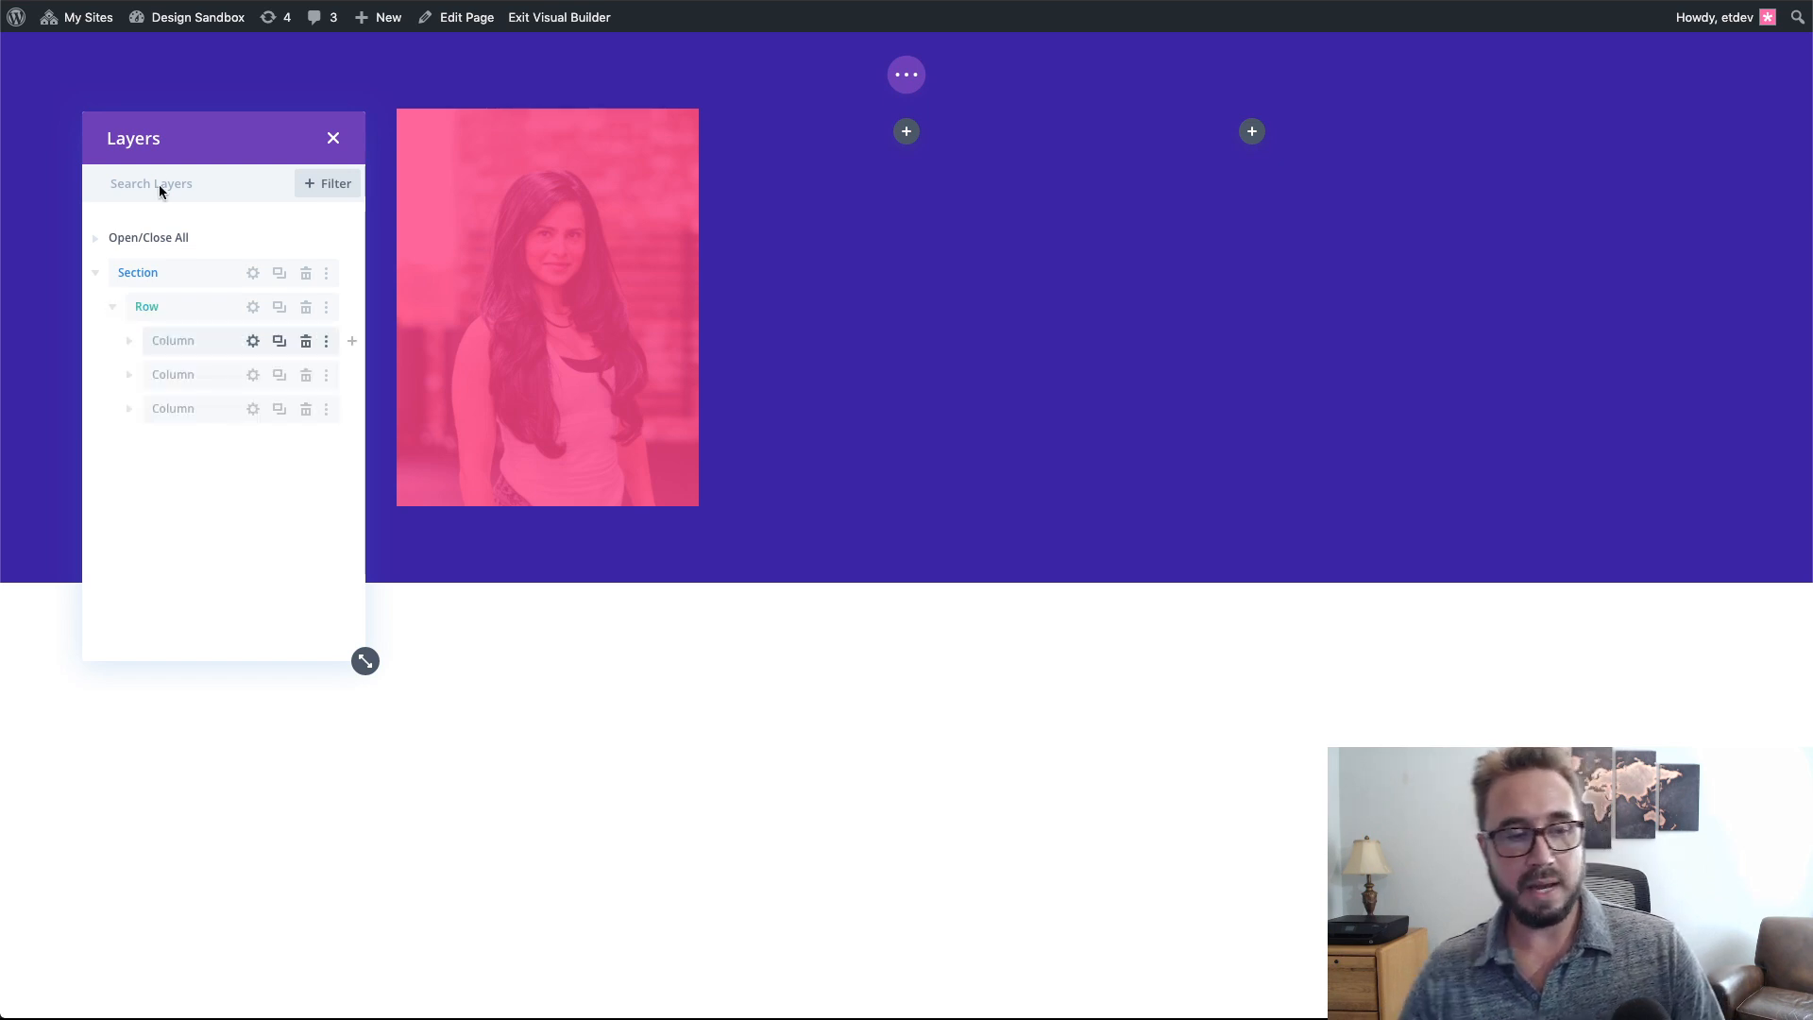
{"action": "left_click_drag", "start_coordinate": [215, 145], "coordinate": [184, 137]}
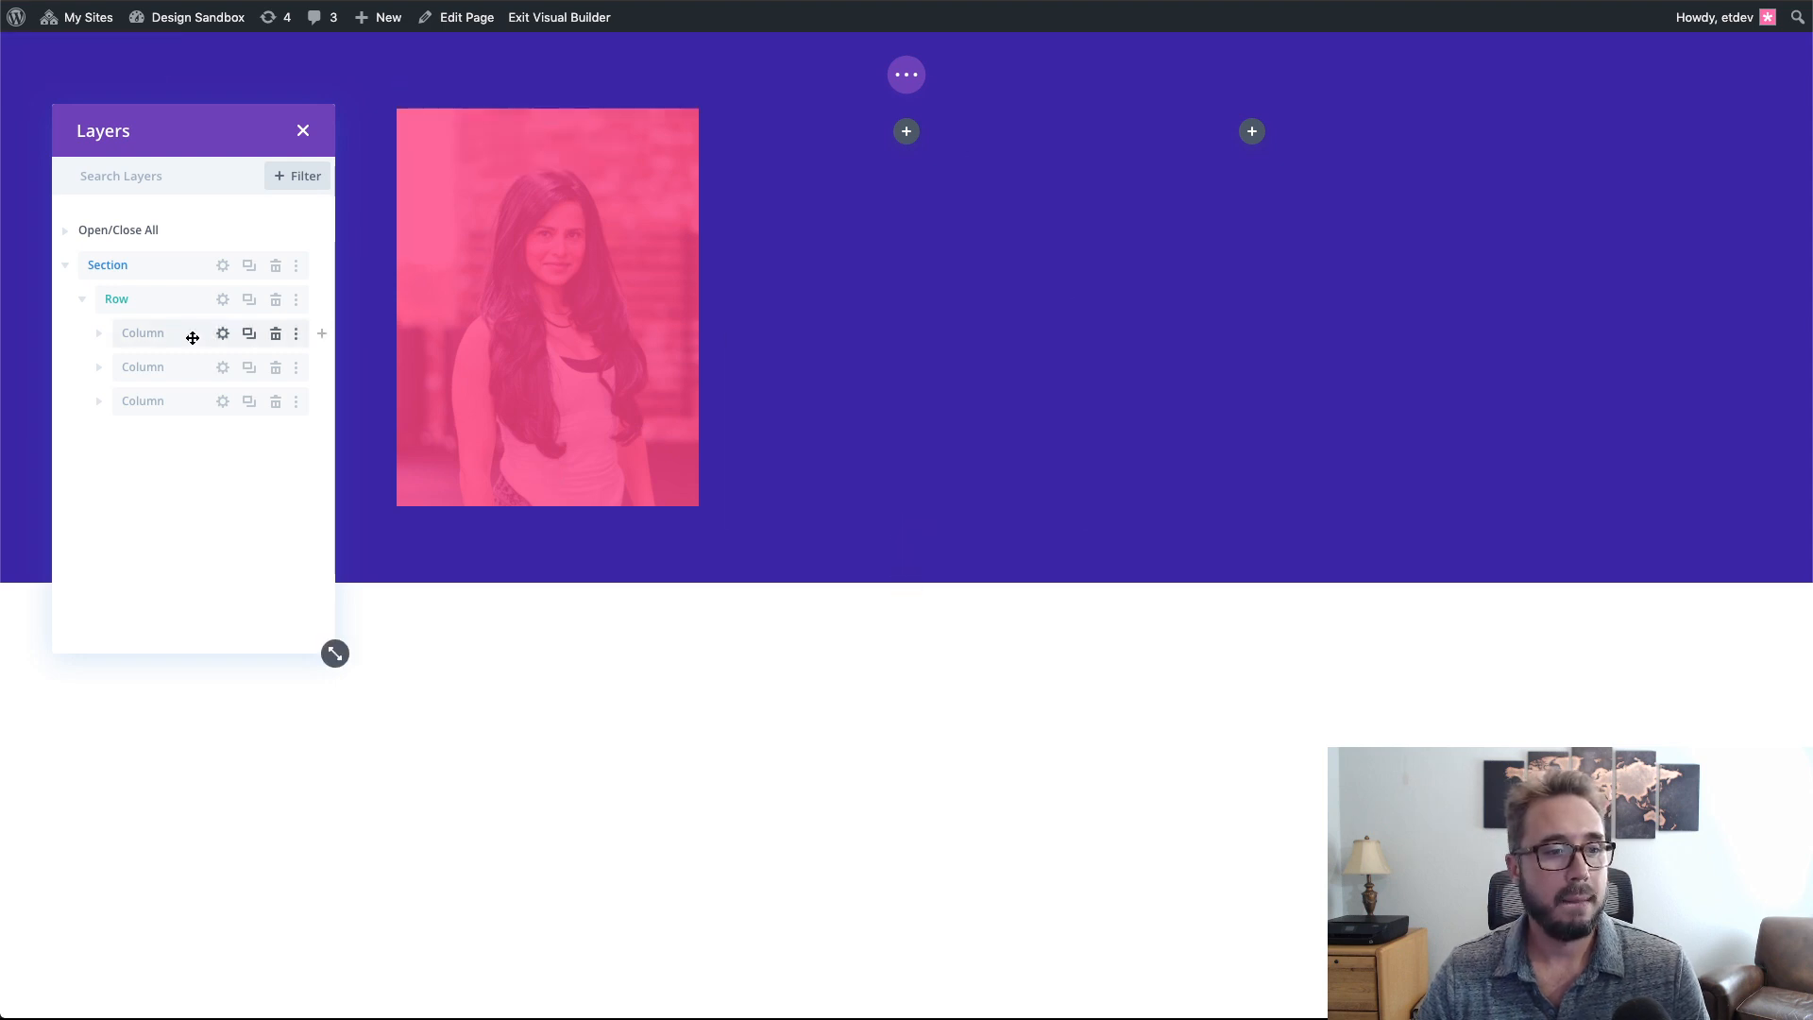
{"action": "left_click", "coordinate": [97, 336]}
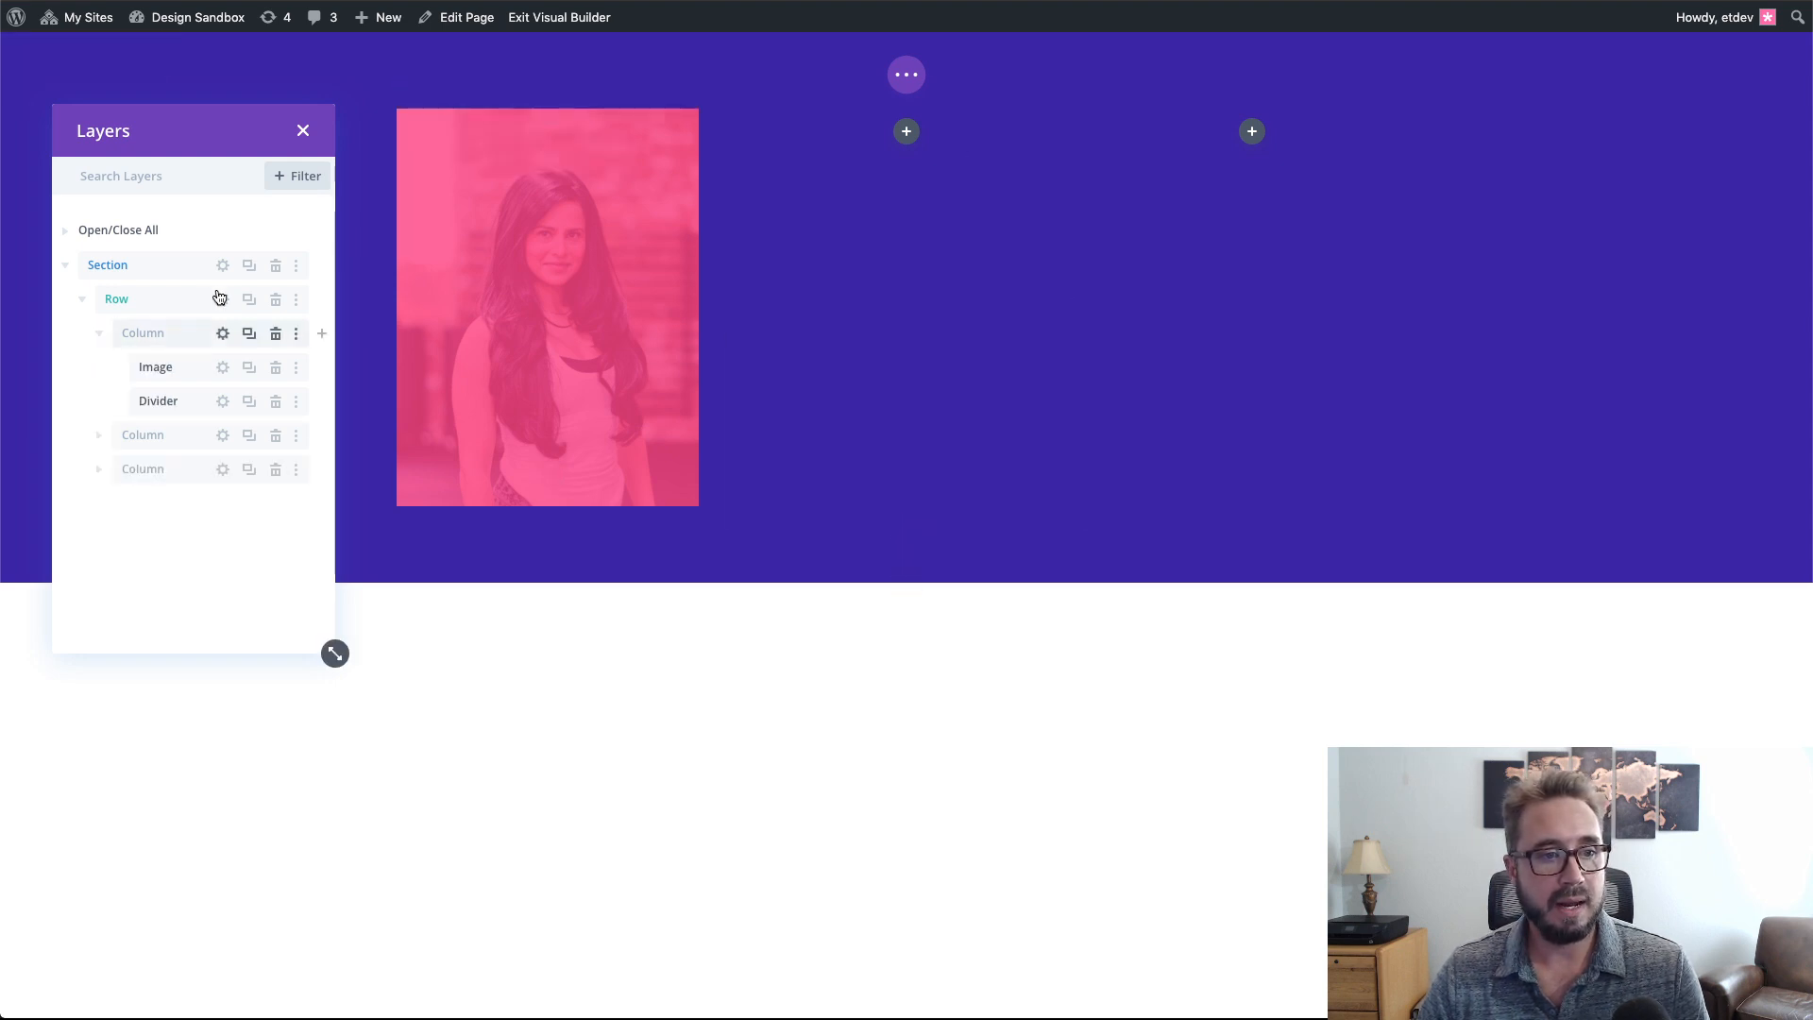
- Rename the first column's Divider layer as Overlay Color and widen the Layers window to fit the name
{"action": "left_click", "coordinate": [166, 401]}
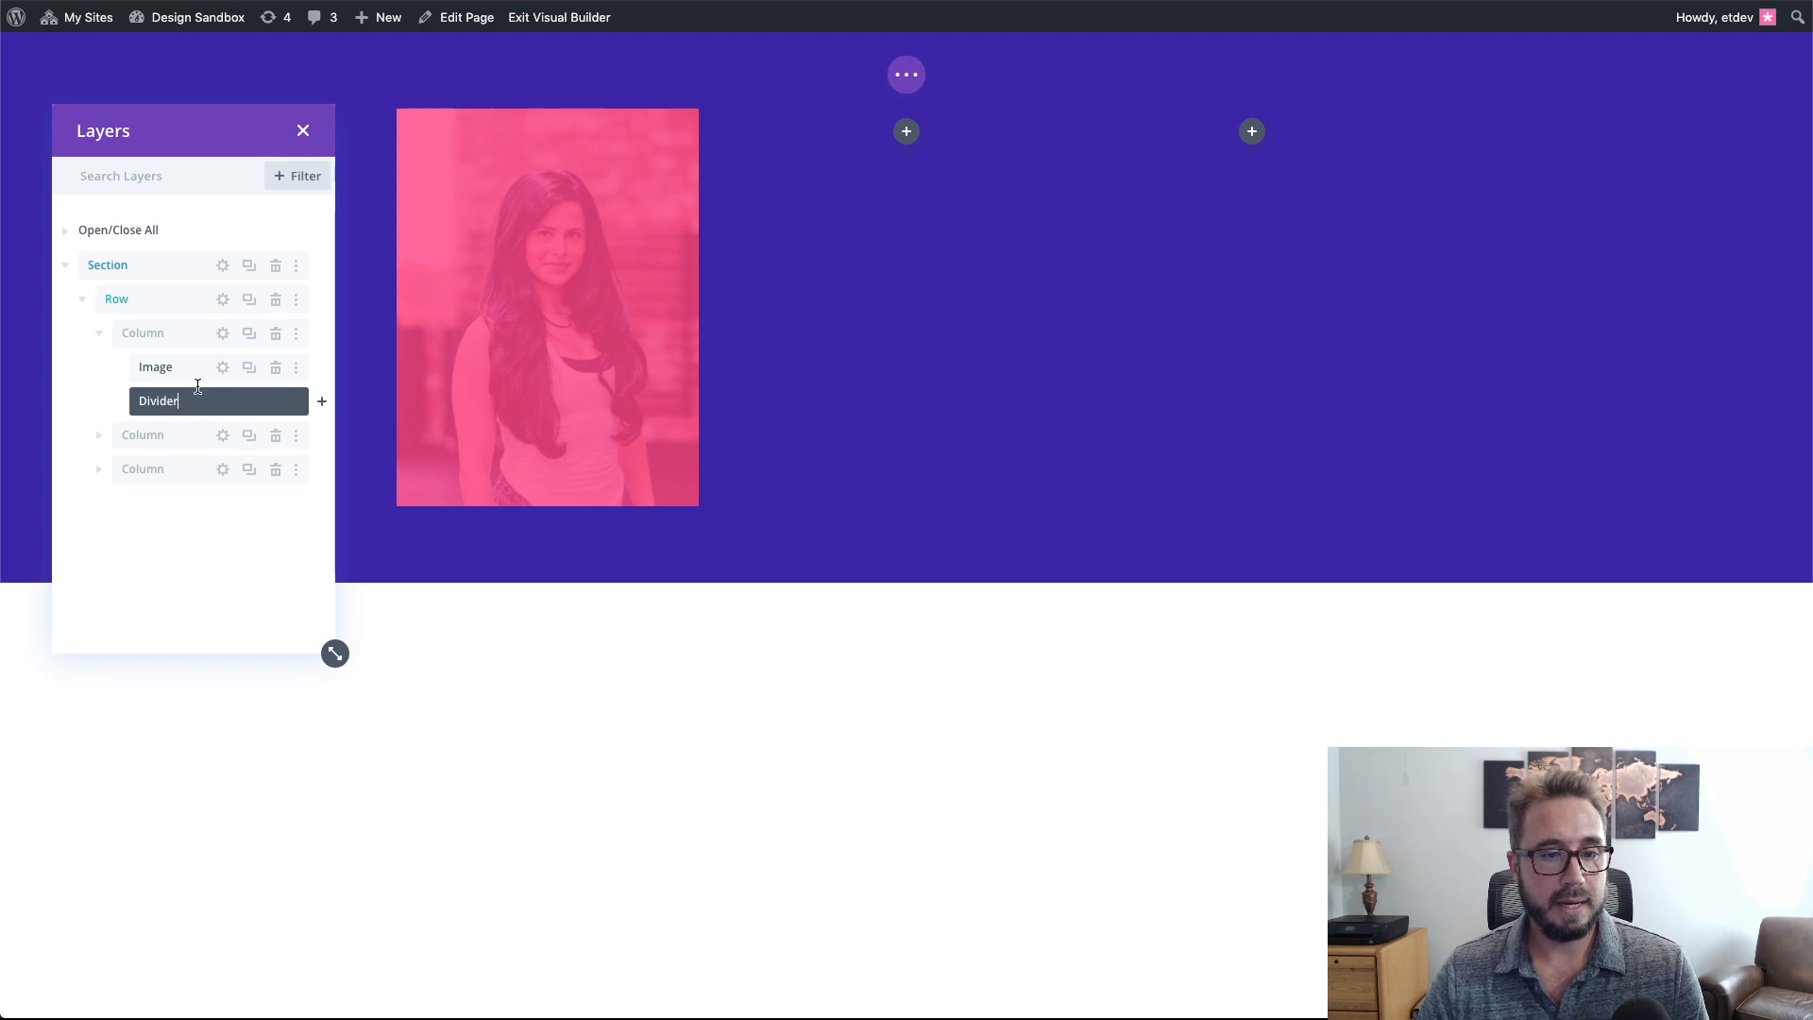
{"action": "key", "text": "BackSpace"}
{"action": "key", "text": "BackSpace"}
{"action": "key", "text": "BackSpace"}
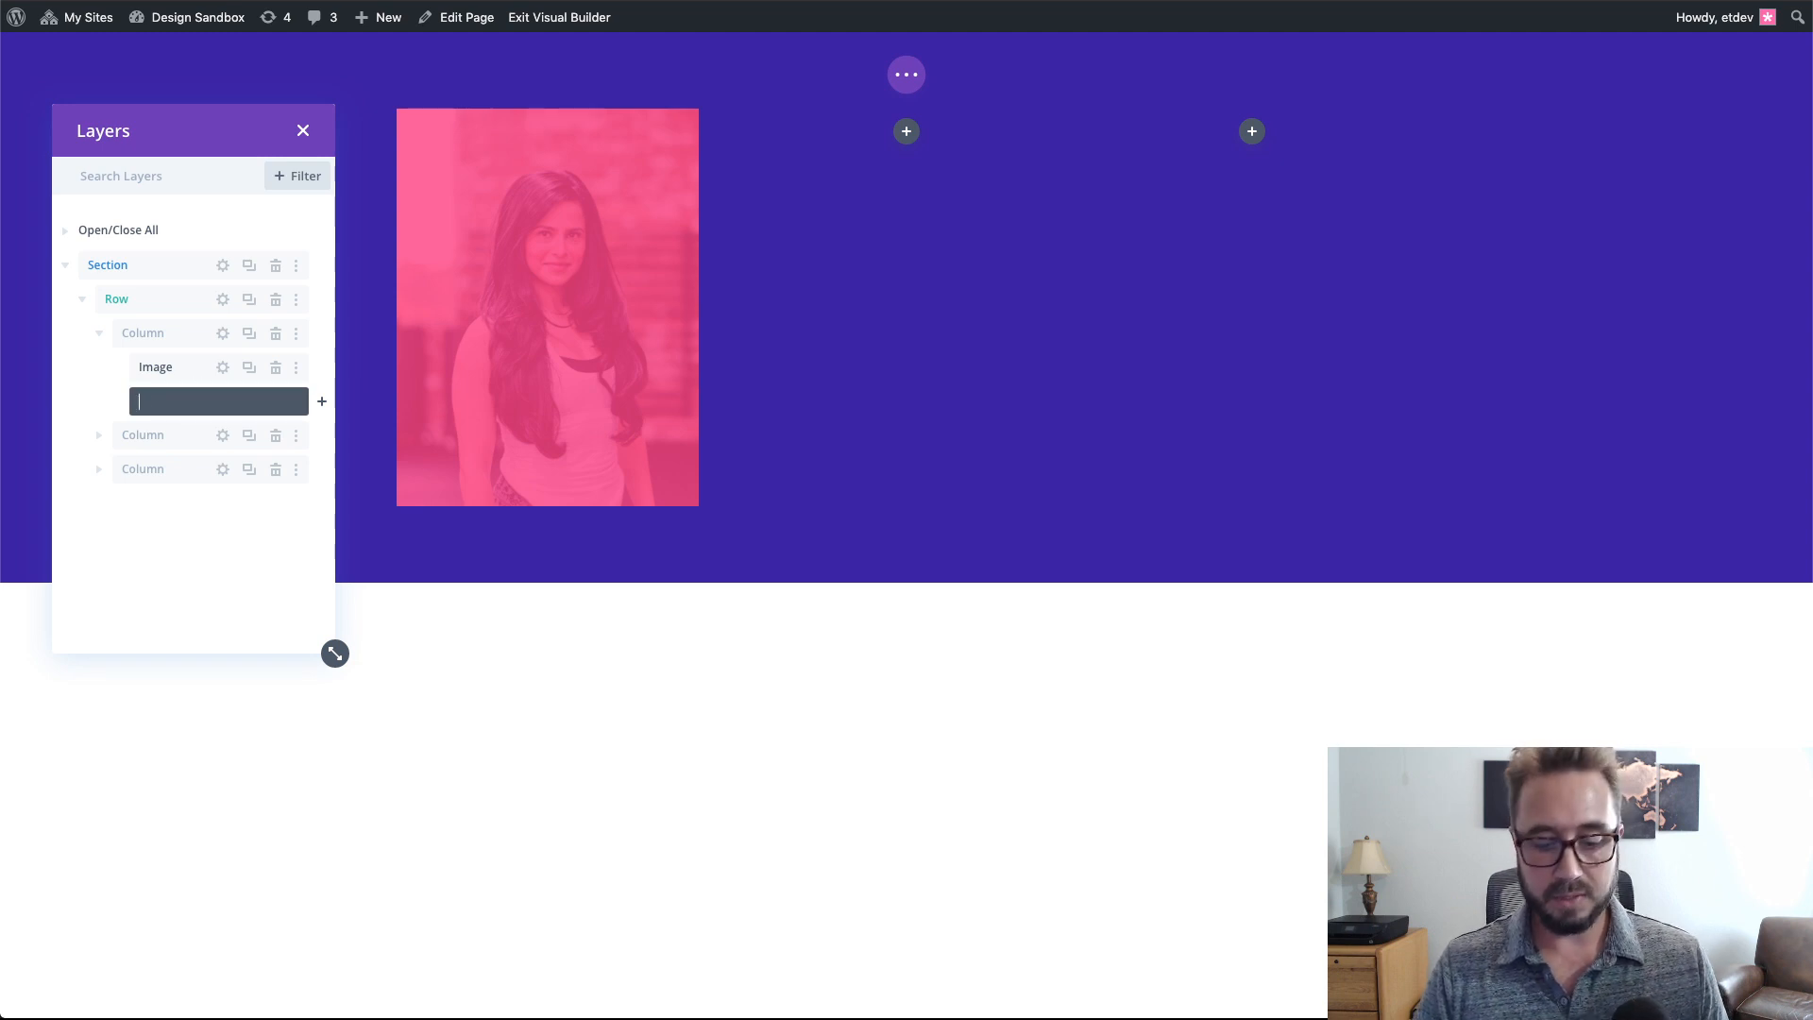
{"action": "type", "text": "Overlay Color"}
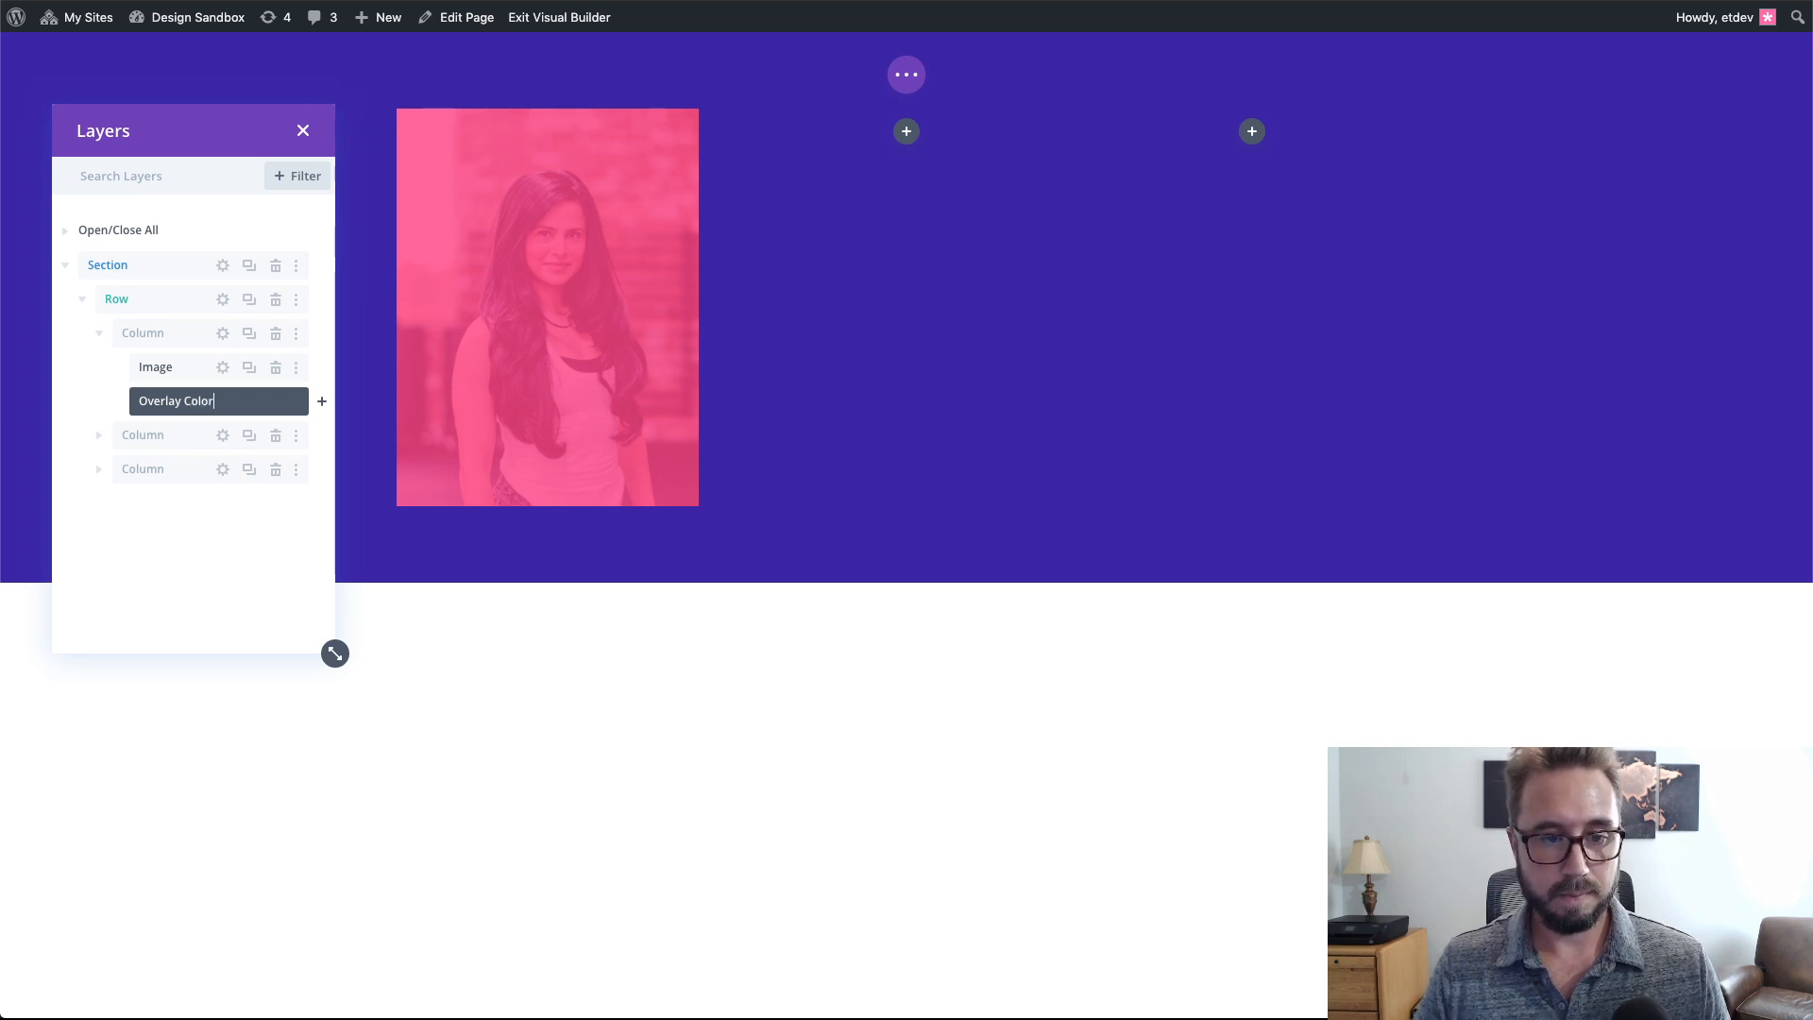
{"action": "left_click", "coordinate": [195, 566]}
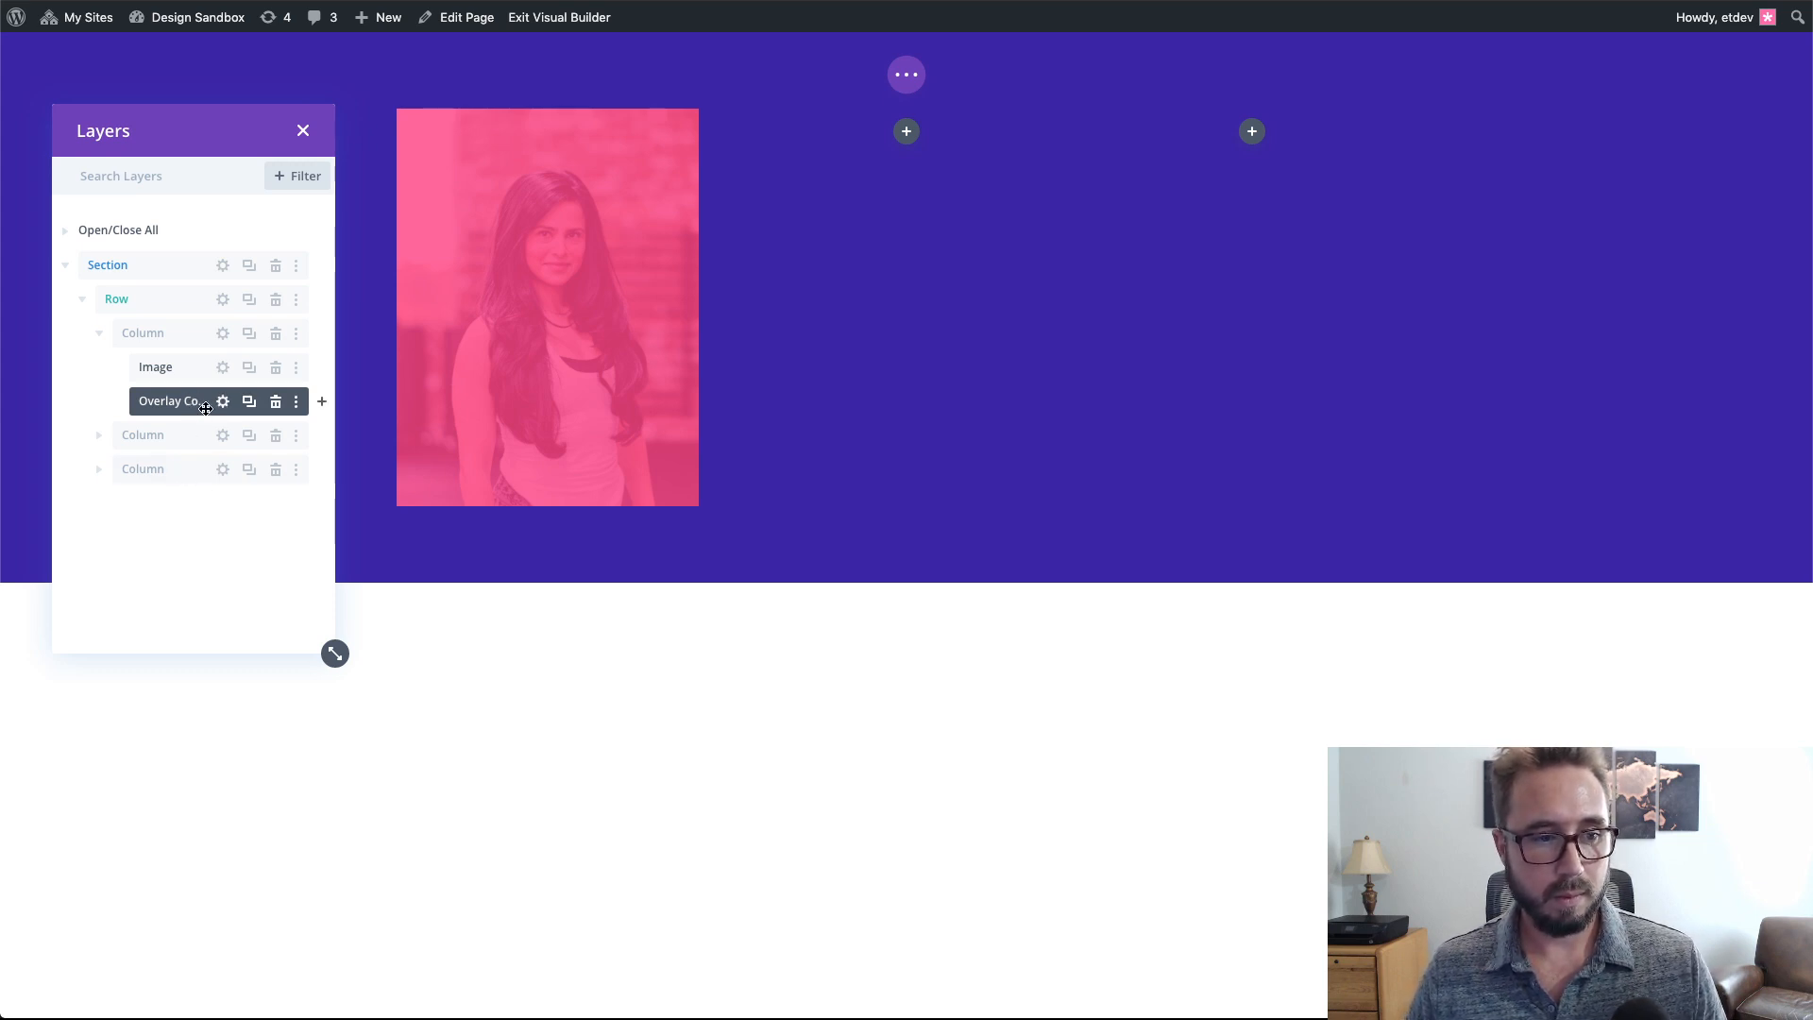
{"action": "left_click_drag", "start_coordinate": [331, 652], "coordinate": [348, 616]}
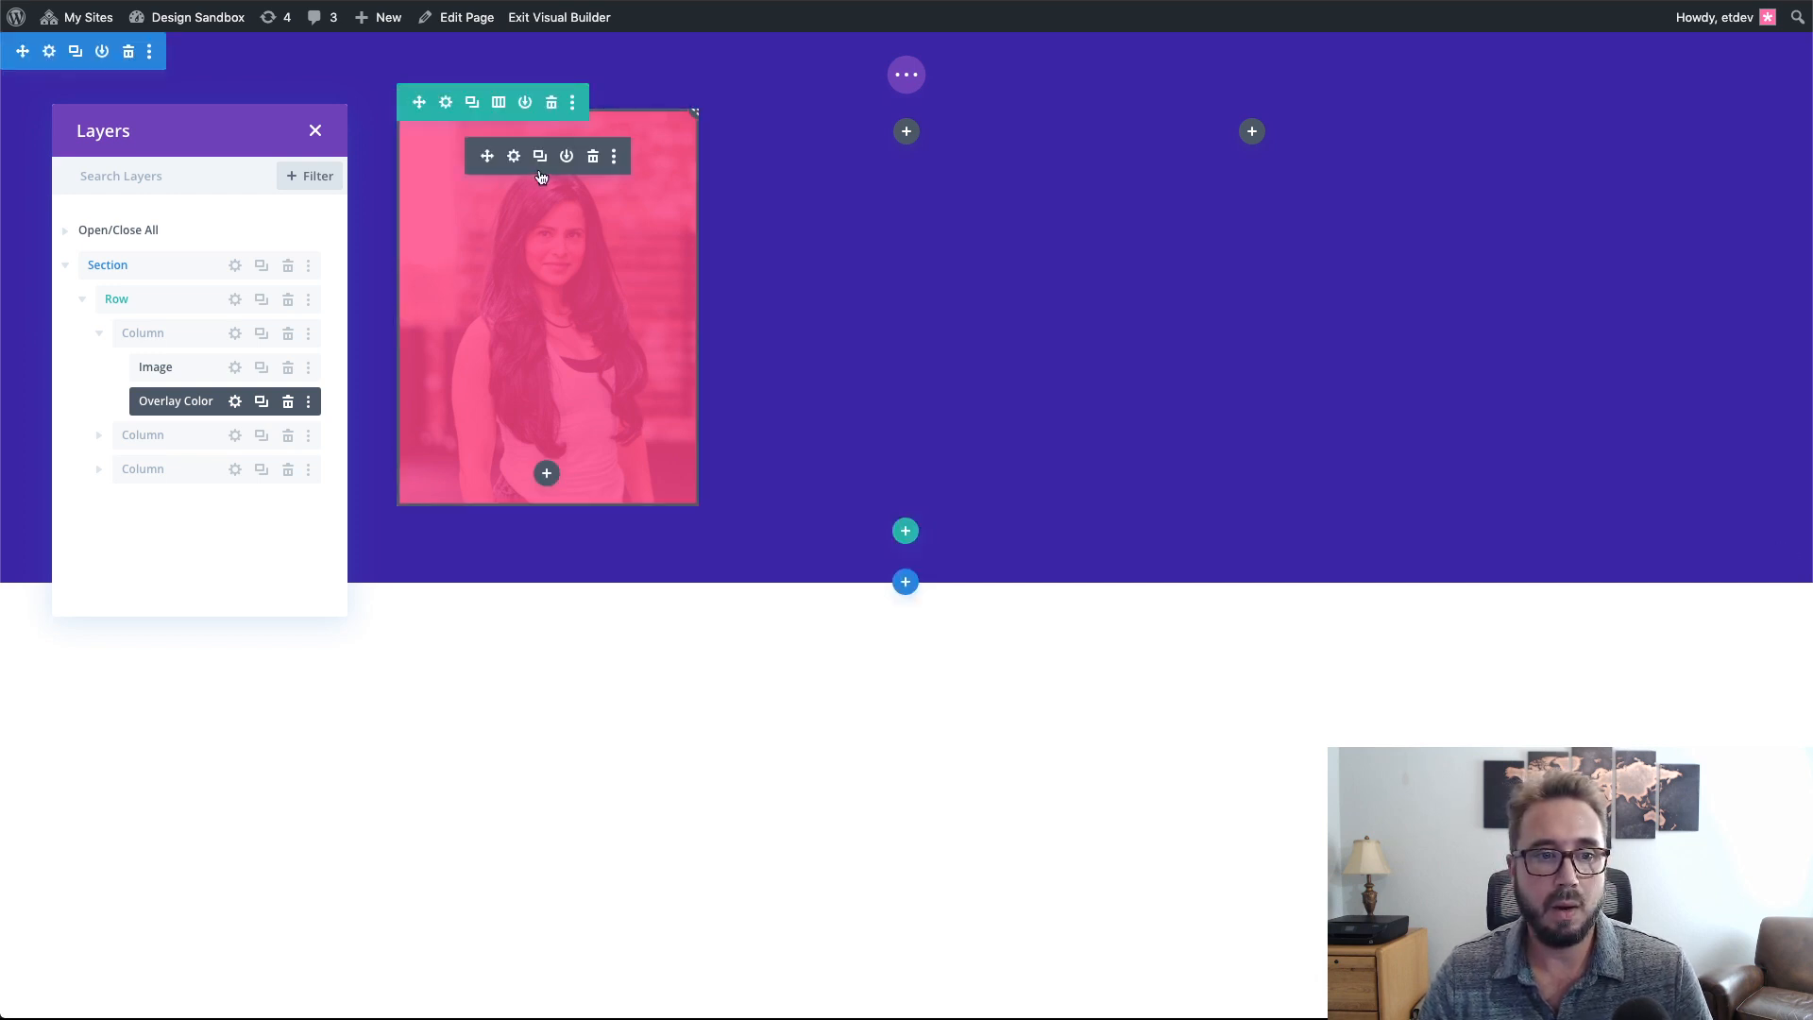
- Add a Text module to the first column beneath the overlay divider
{"action": "left_click", "coordinate": [546, 474]}
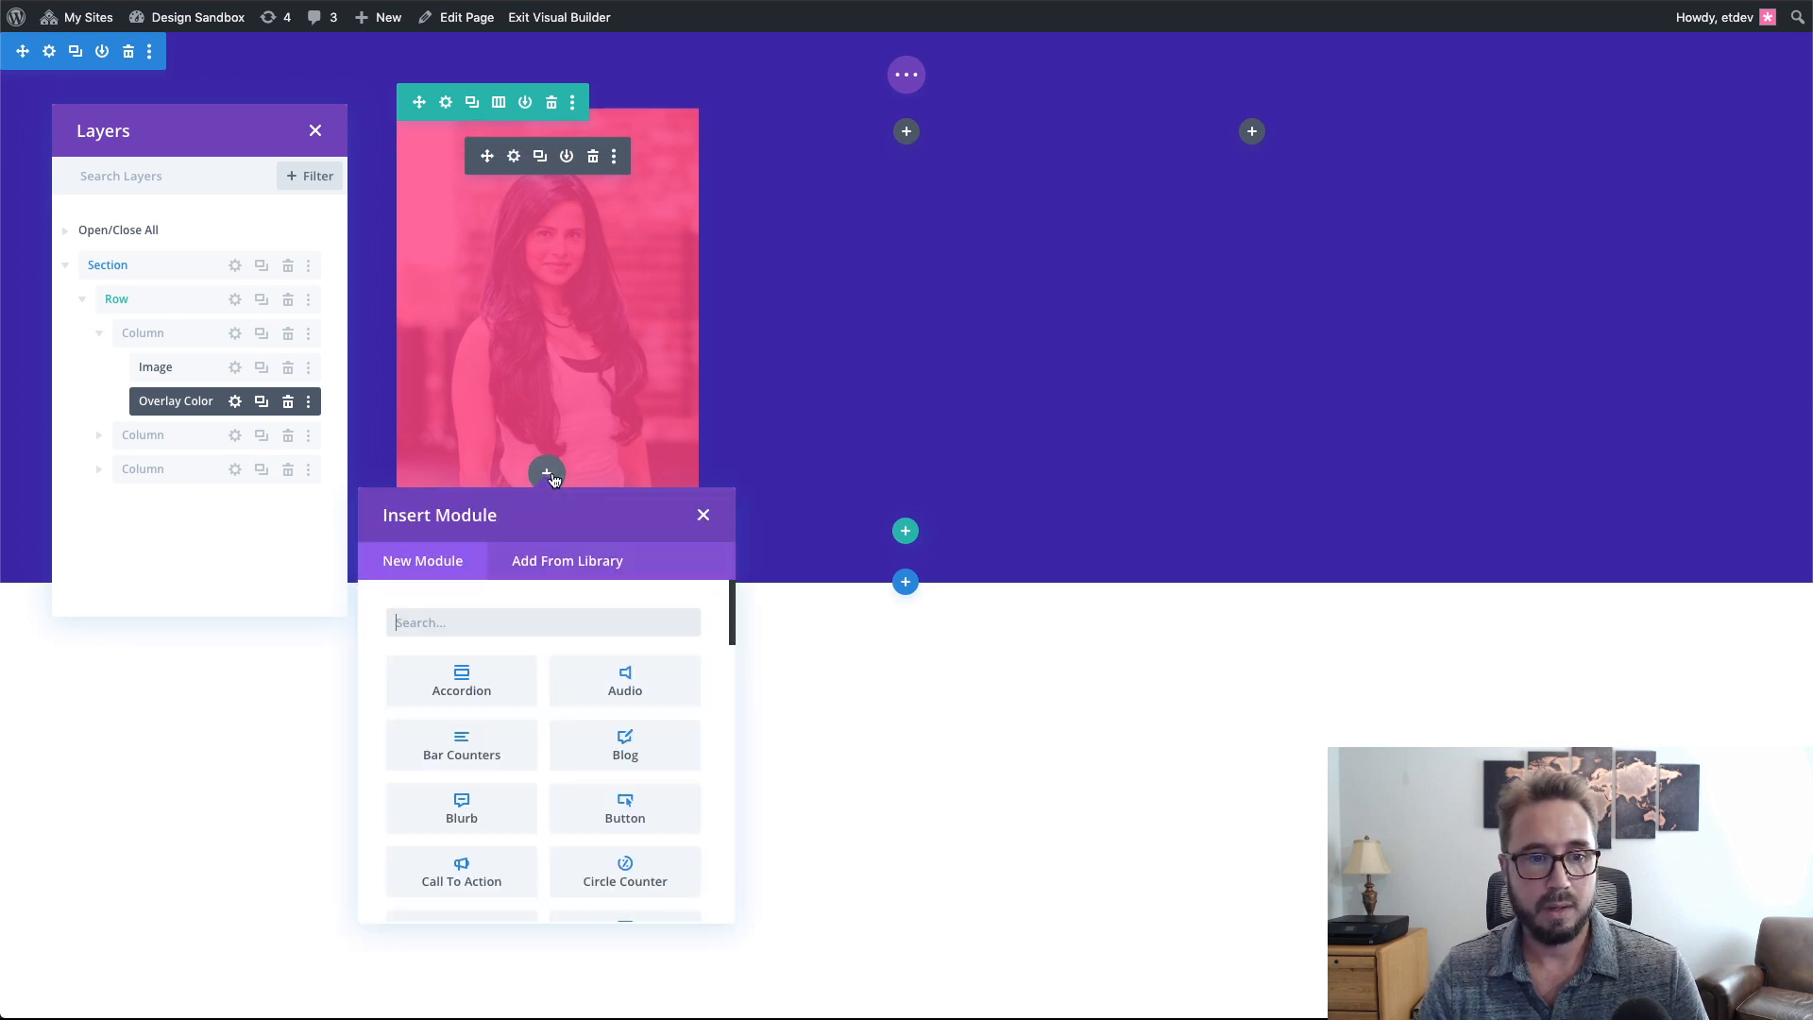
{"action": "left_click", "coordinate": [527, 623]}
{"action": "type", "text": "text"}
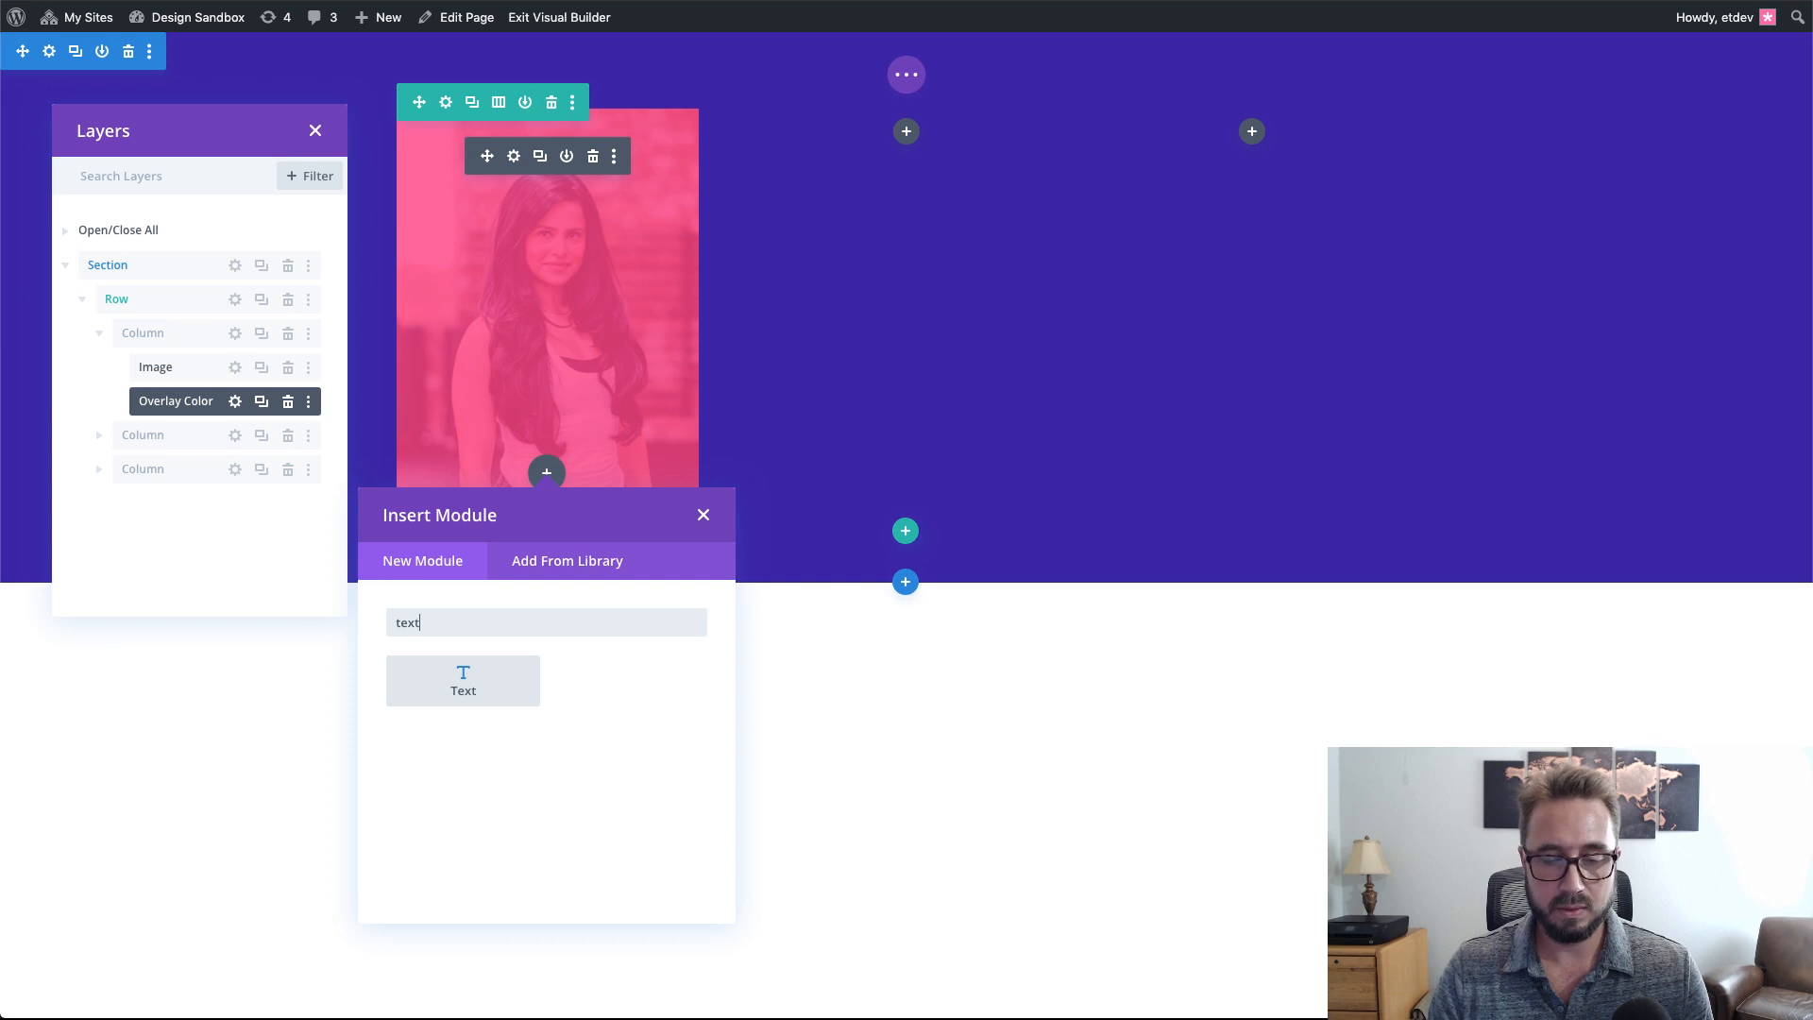
{"action": "left_click", "coordinate": [529, 666]}
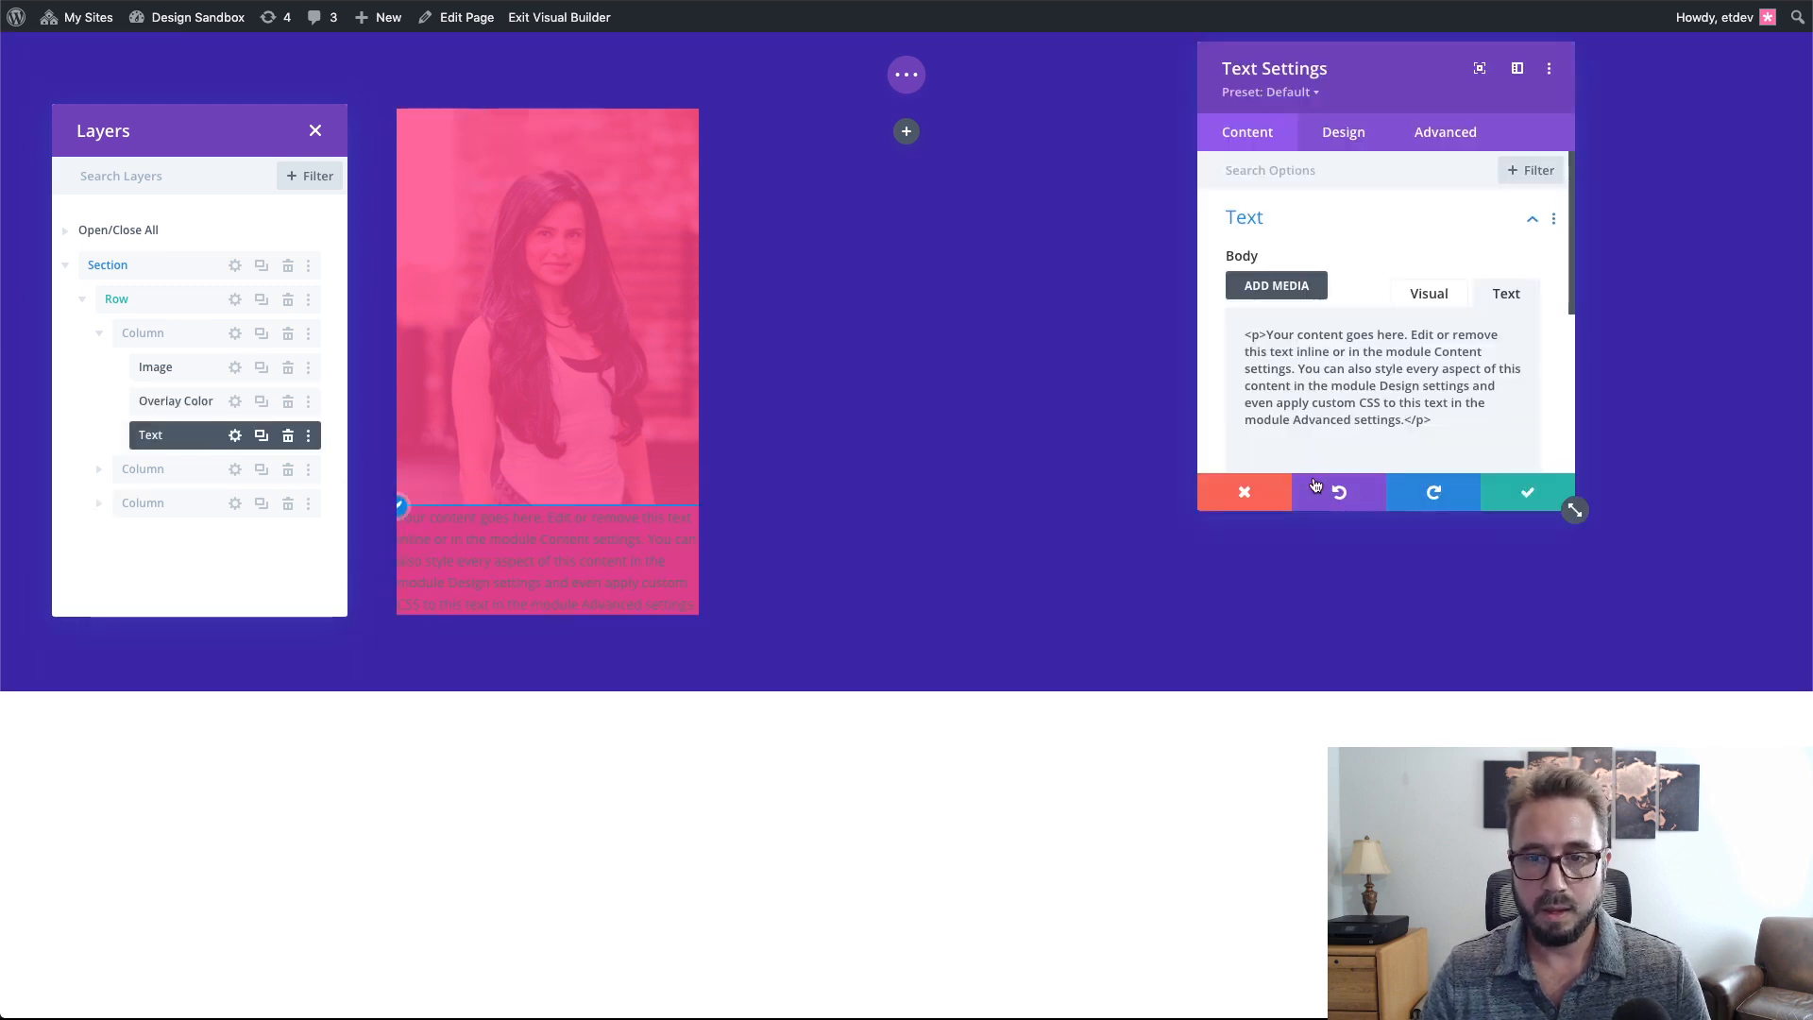
- Replace the text module's placeholder body with the H2 heading markup <h2>Coaching</h2>
{"action": "key", "text": "super+a"}
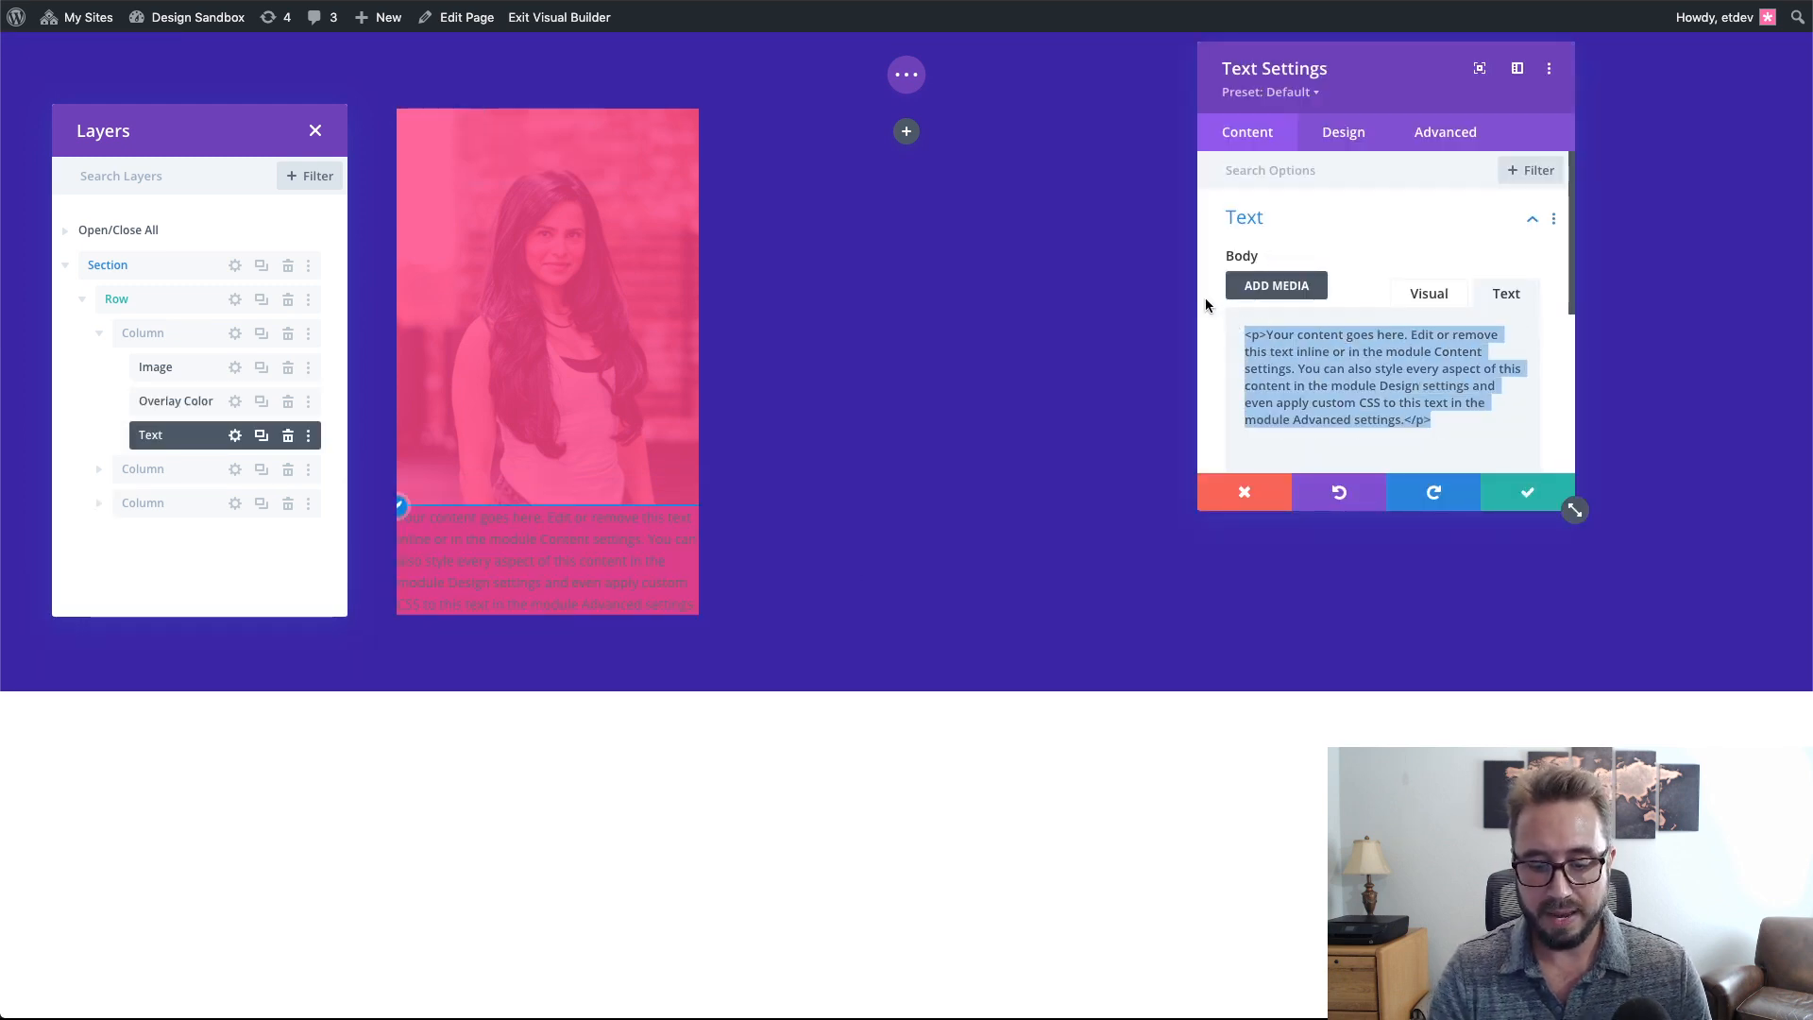
{"action": "type", "text": "<h2>"}
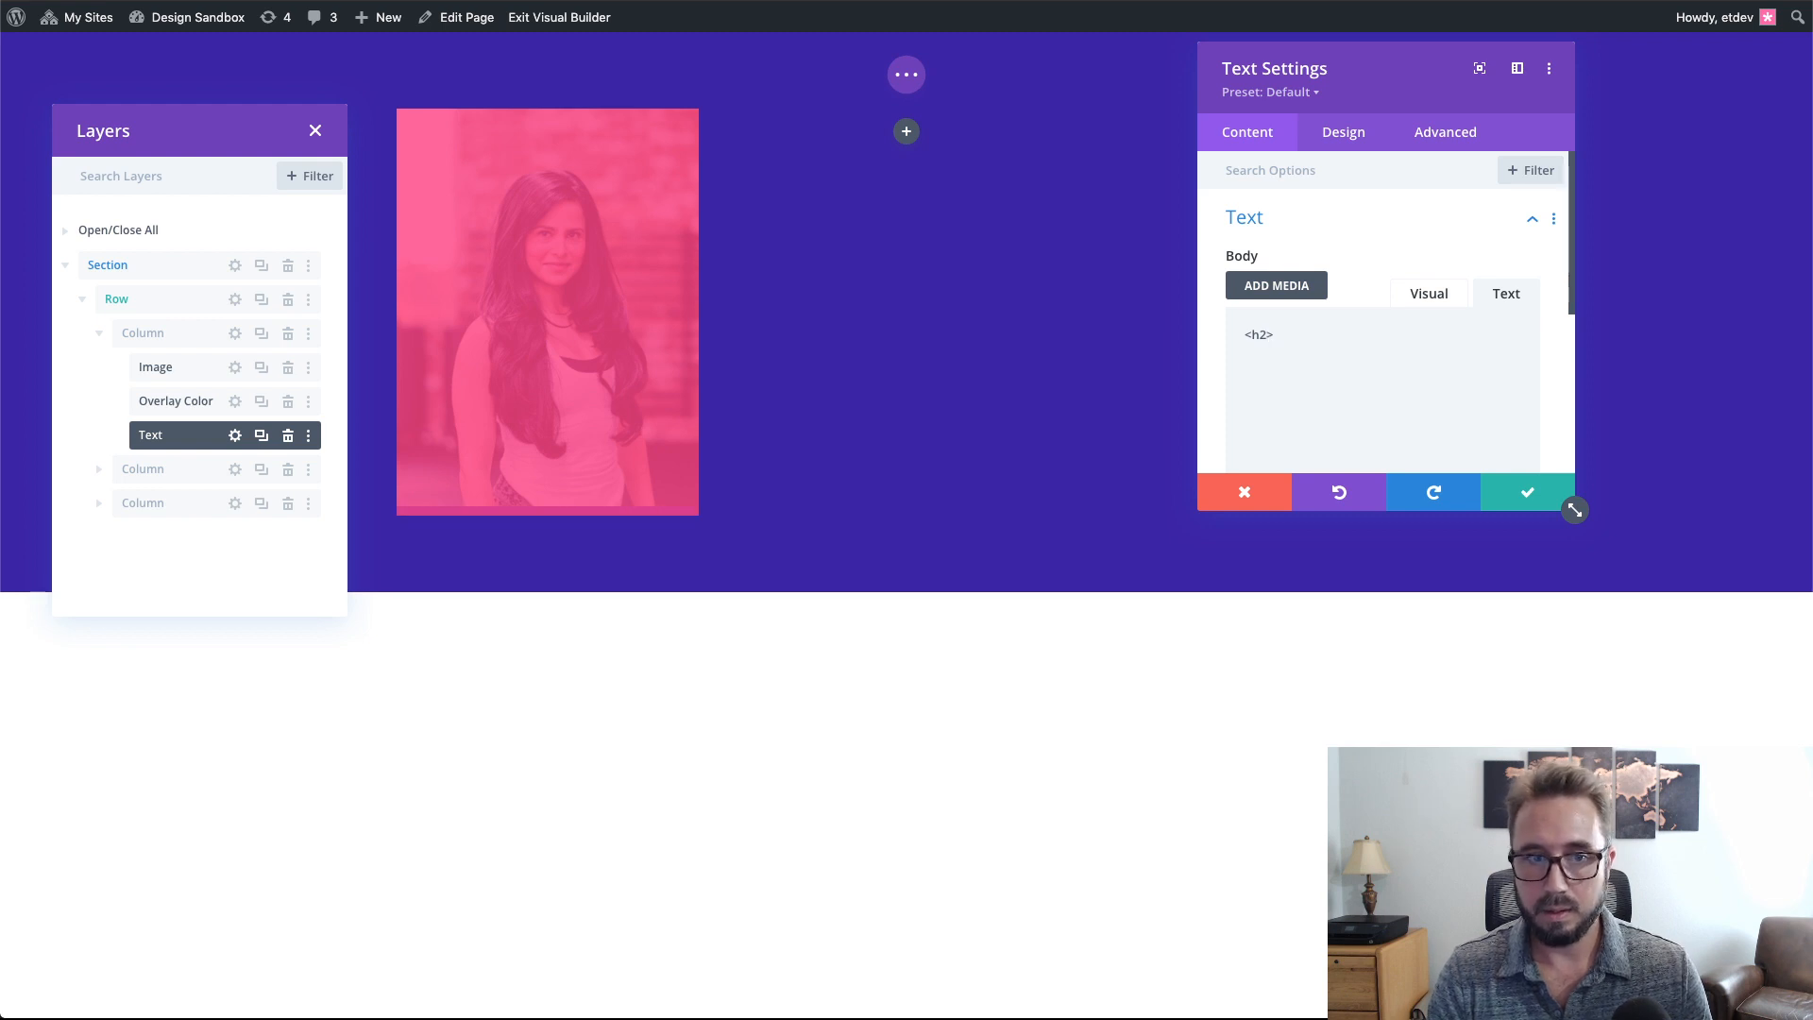
{"action": "type", "text": "Coaching</h2>"}
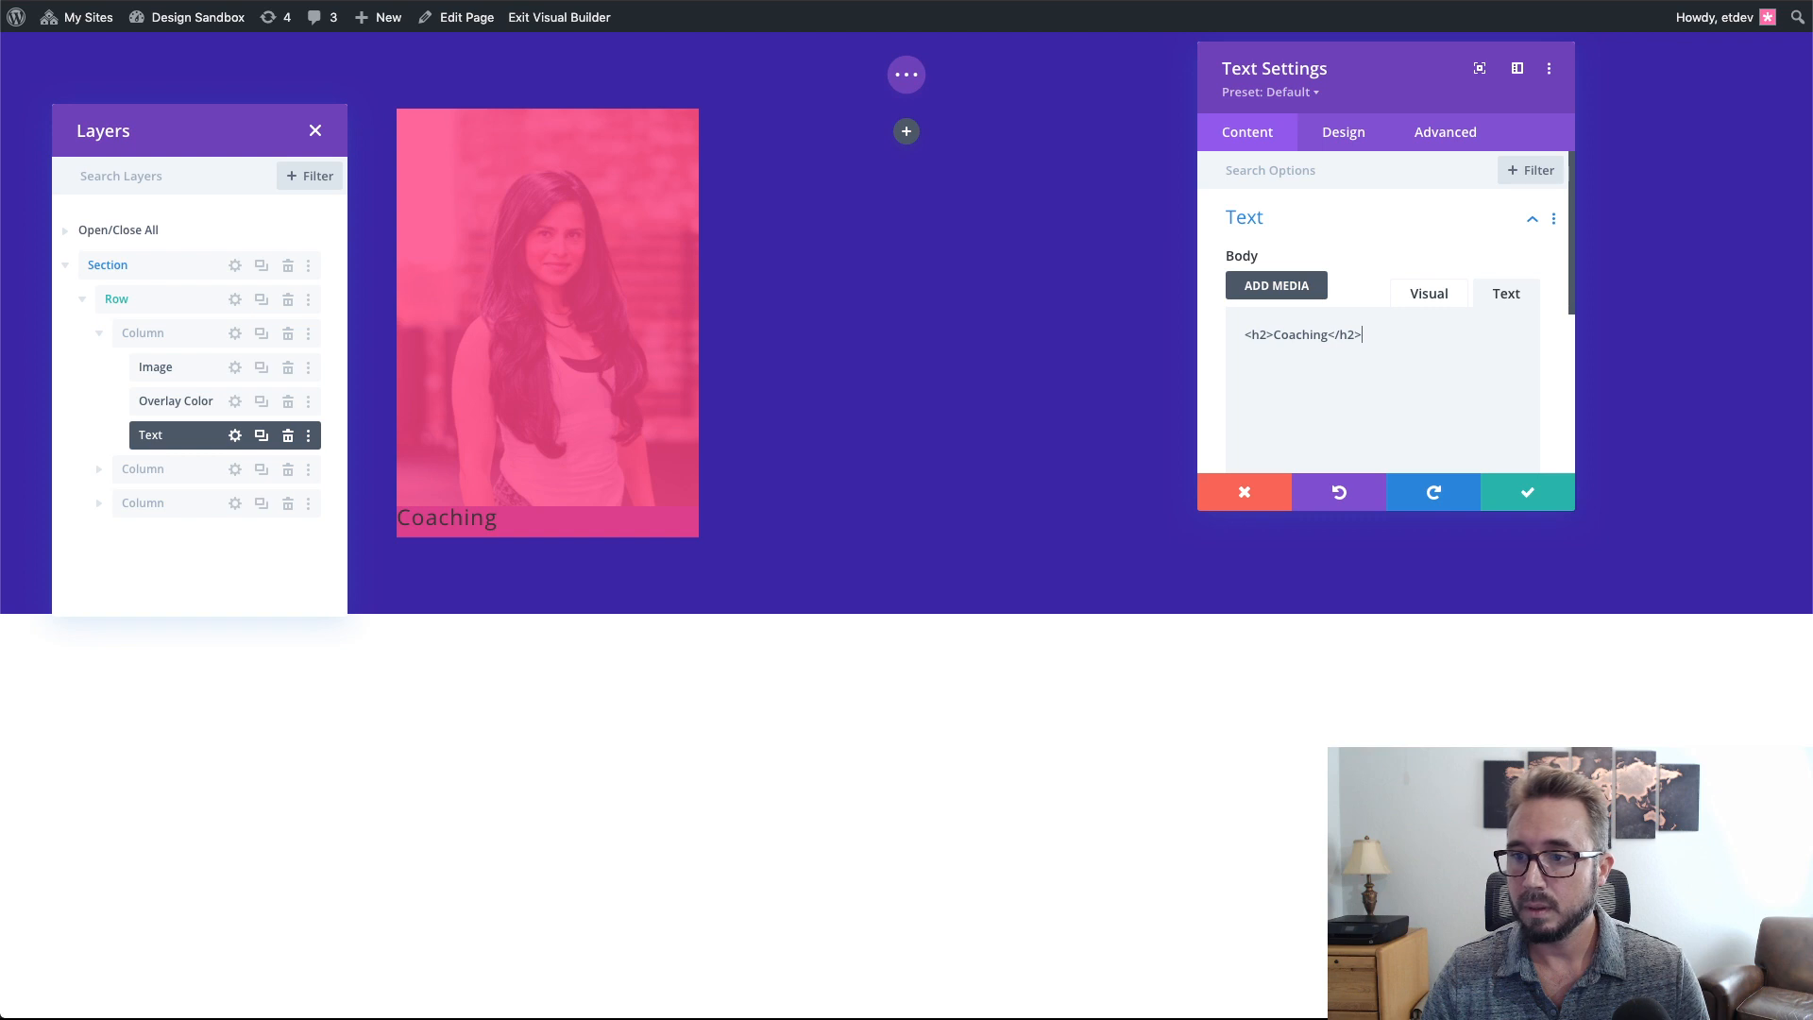
- Center the text module's text alignment and set its text color to Light
{"action": "left_click", "coordinate": [1347, 136]}
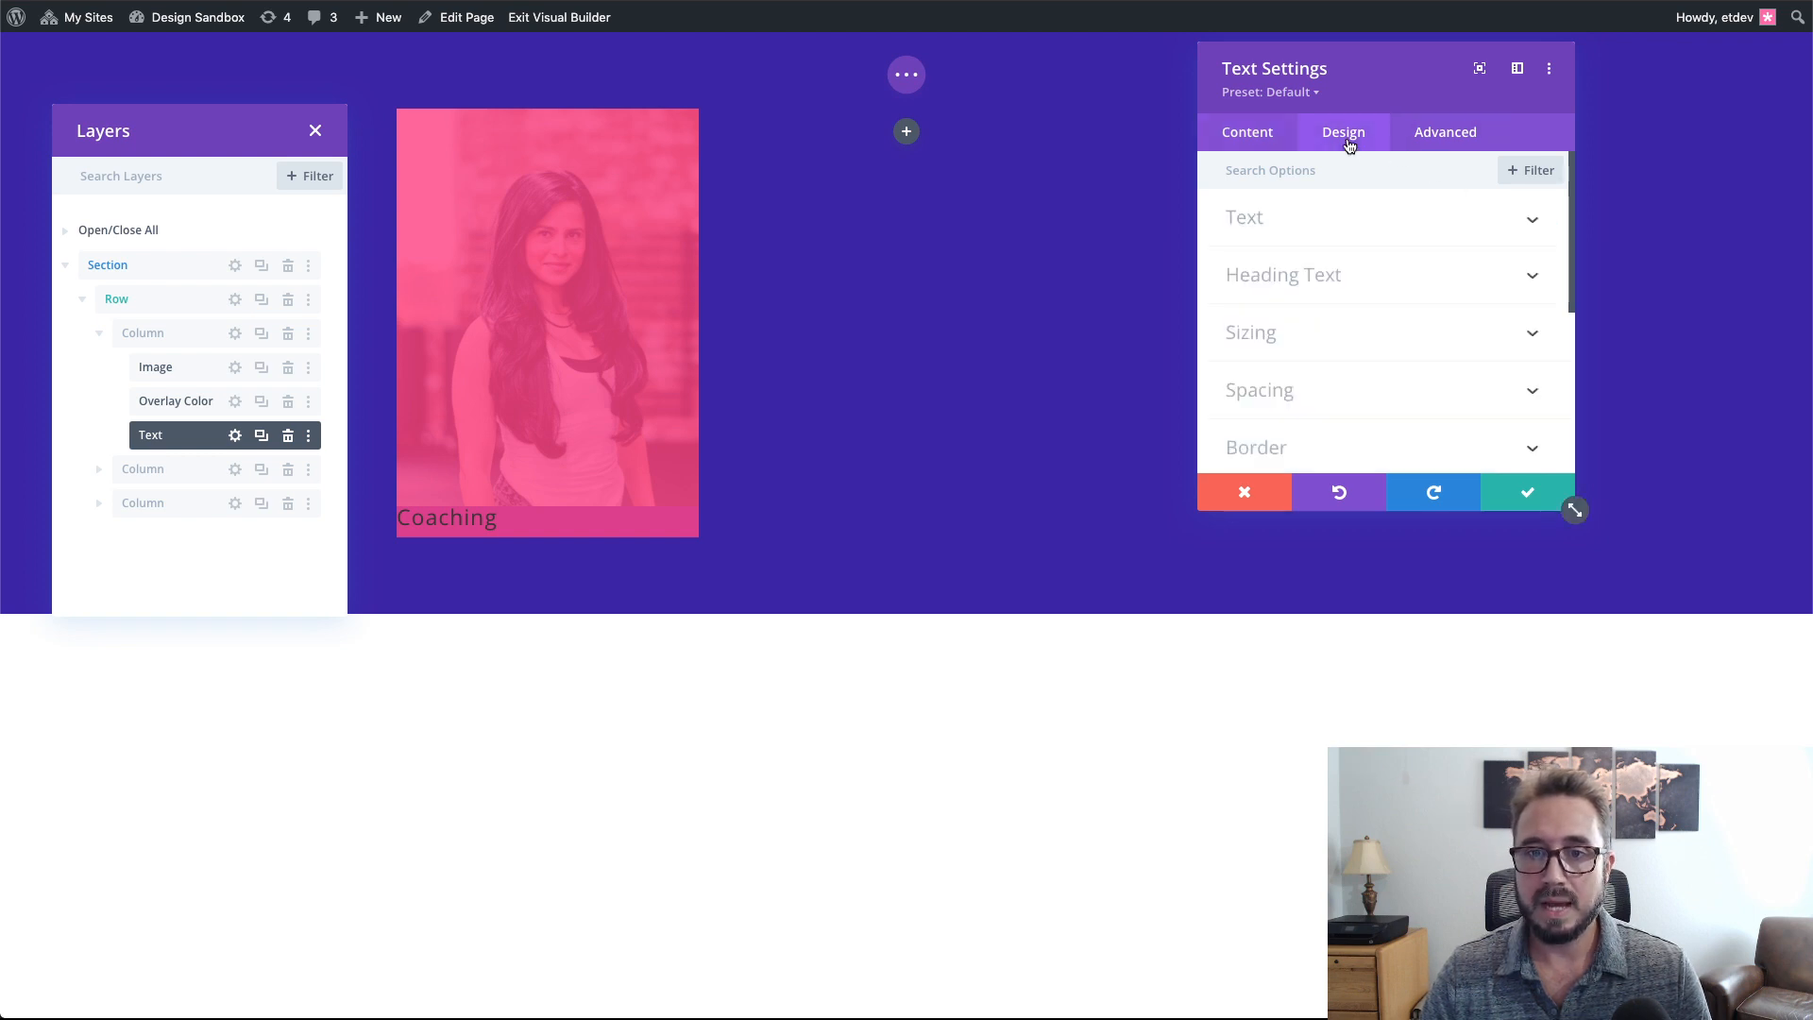
{"action": "left_click", "coordinate": [1336, 231]}
{"action": "scroll", "coordinate": [1351, 383], "scroll_direction": "down", "scroll_amount": 10}
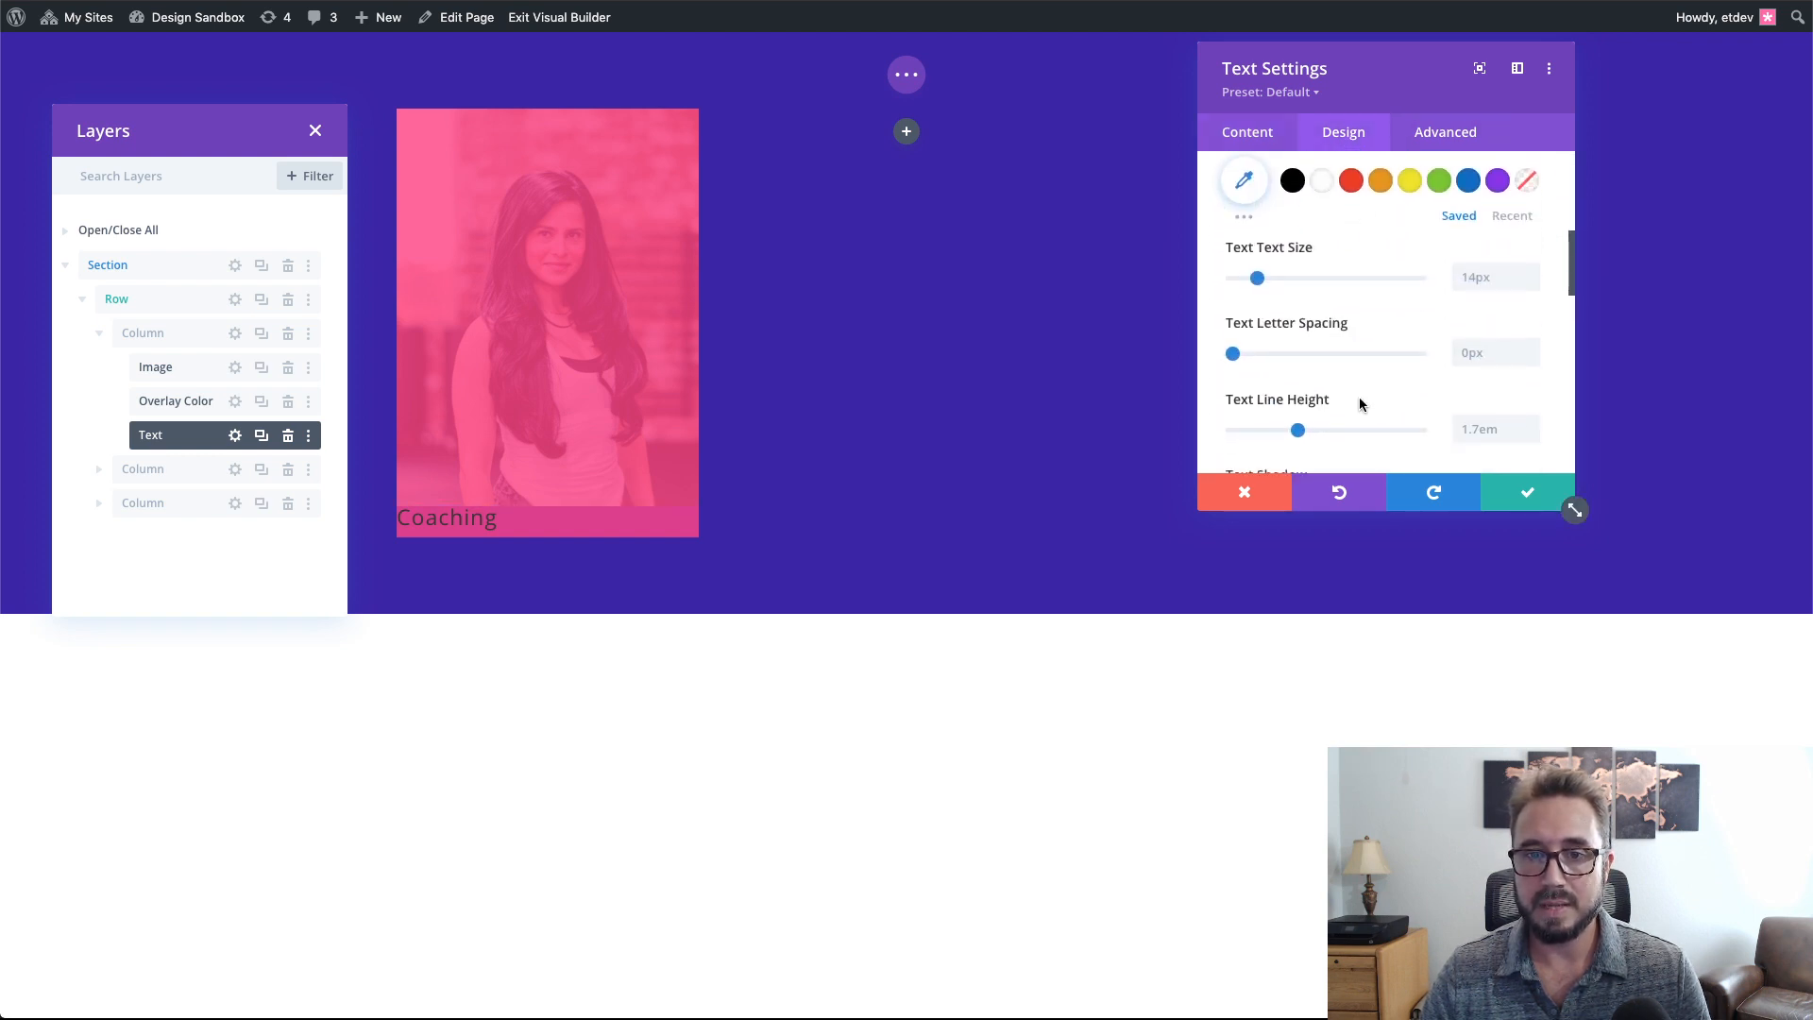
{"action": "left_click", "coordinate": [1348, 385]}
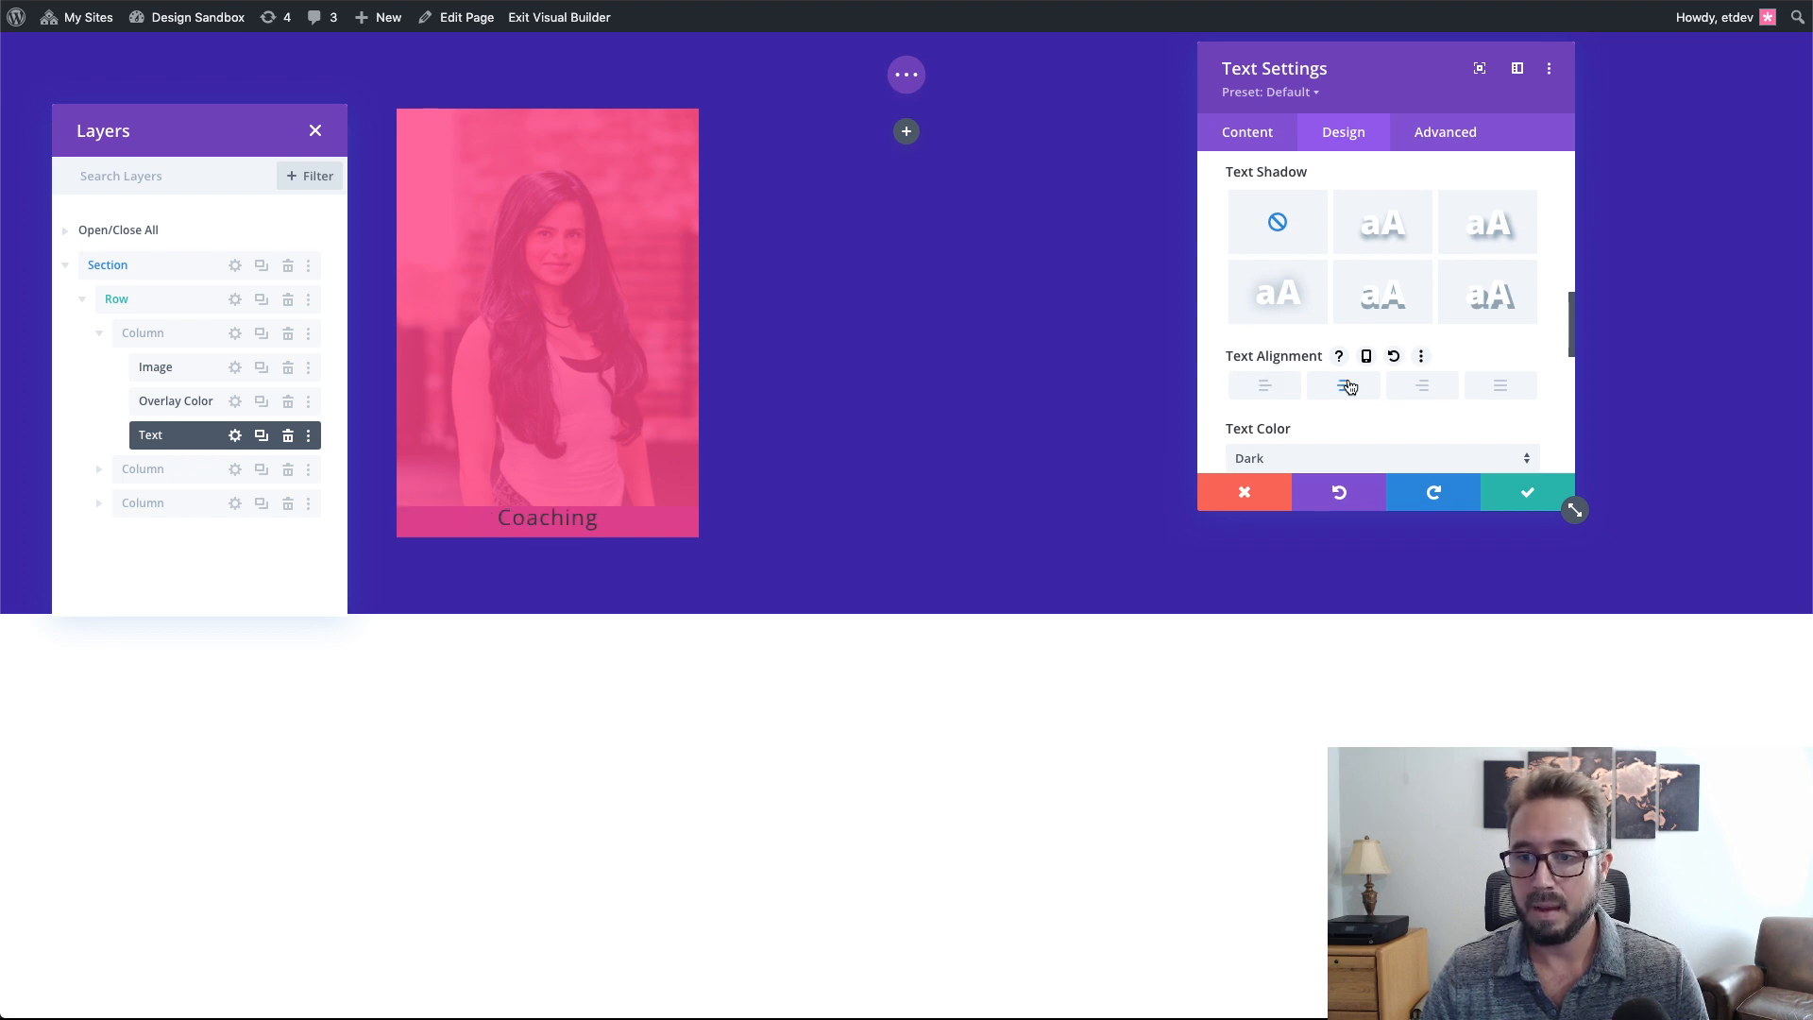
{"action": "scroll", "coordinate": [1349, 385], "scroll_direction": "down", "scroll_amount": 2}
{"action": "left_click", "coordinate": [1328, 382]}
{"action": "left_click", "coordinate": [1332, 398]}
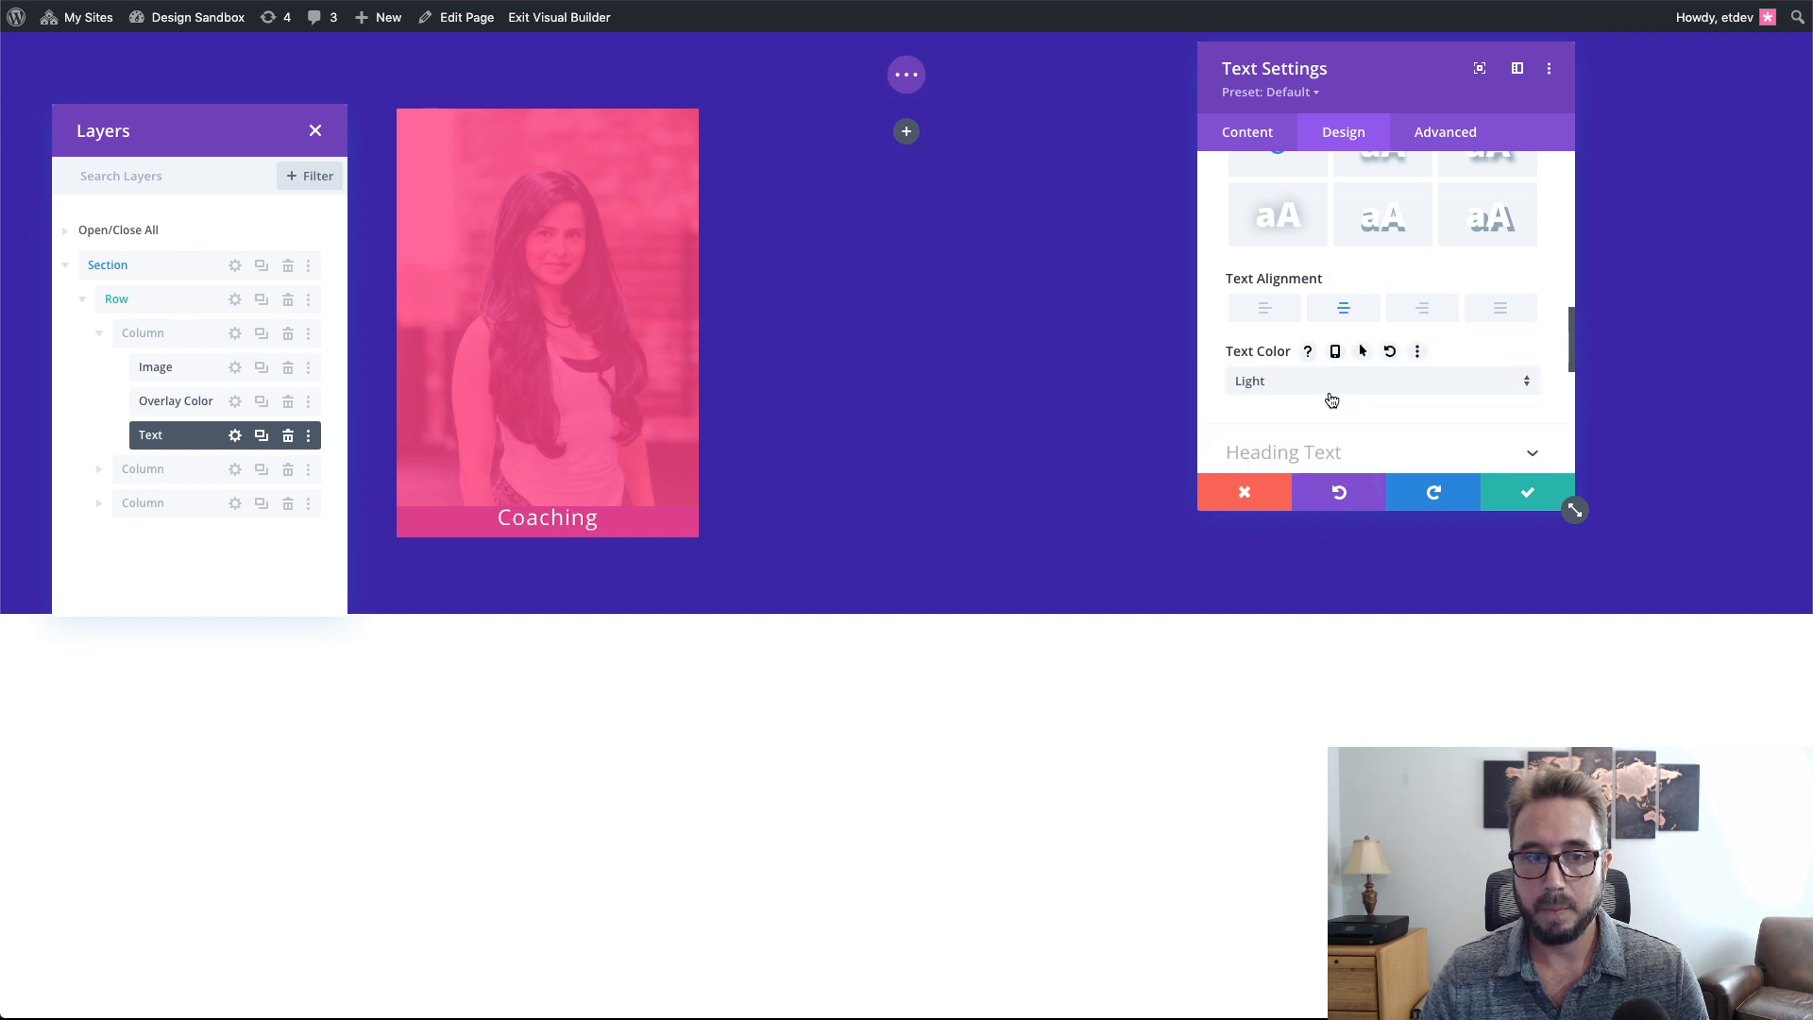
- Set the text module's Heading 2 font to Cormorant Garamond with a Bold weight
{"action": "scroll", "coordinate": [1360, 392], "scroll_direction": "down", "scroll_amount": 3}
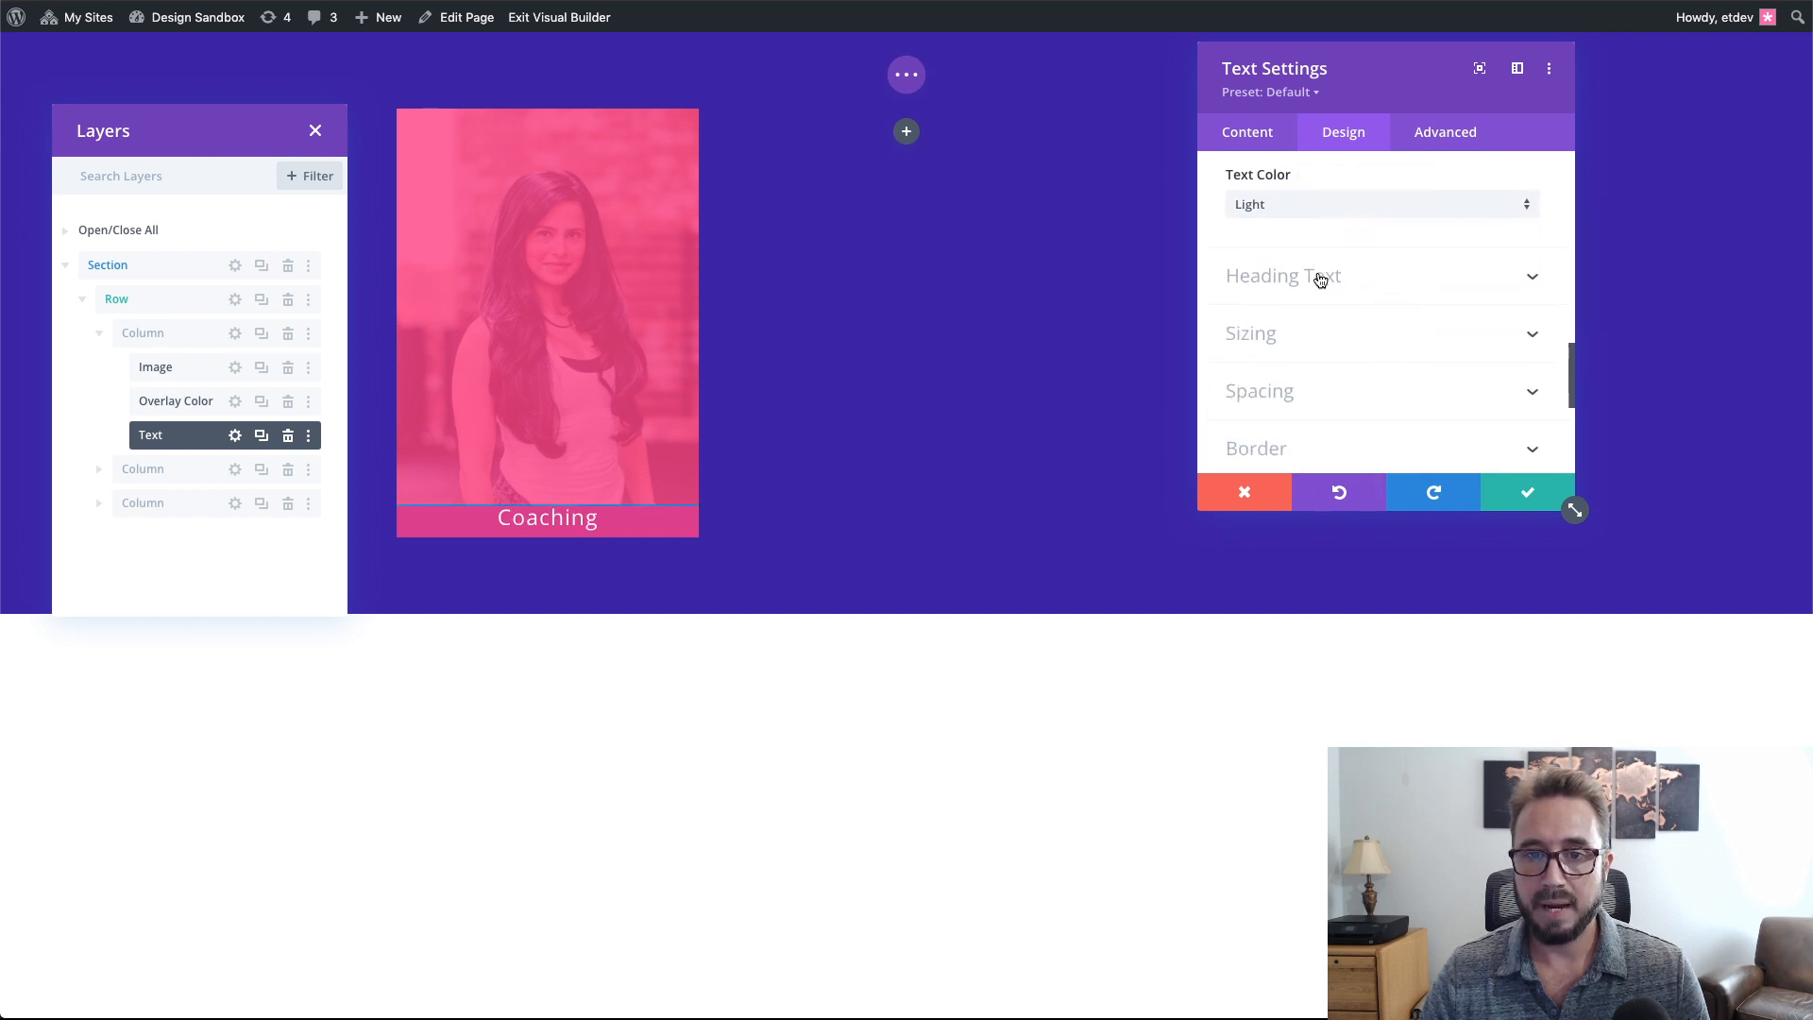
{"action": "left_click", "coordinate": [1315, 275]}
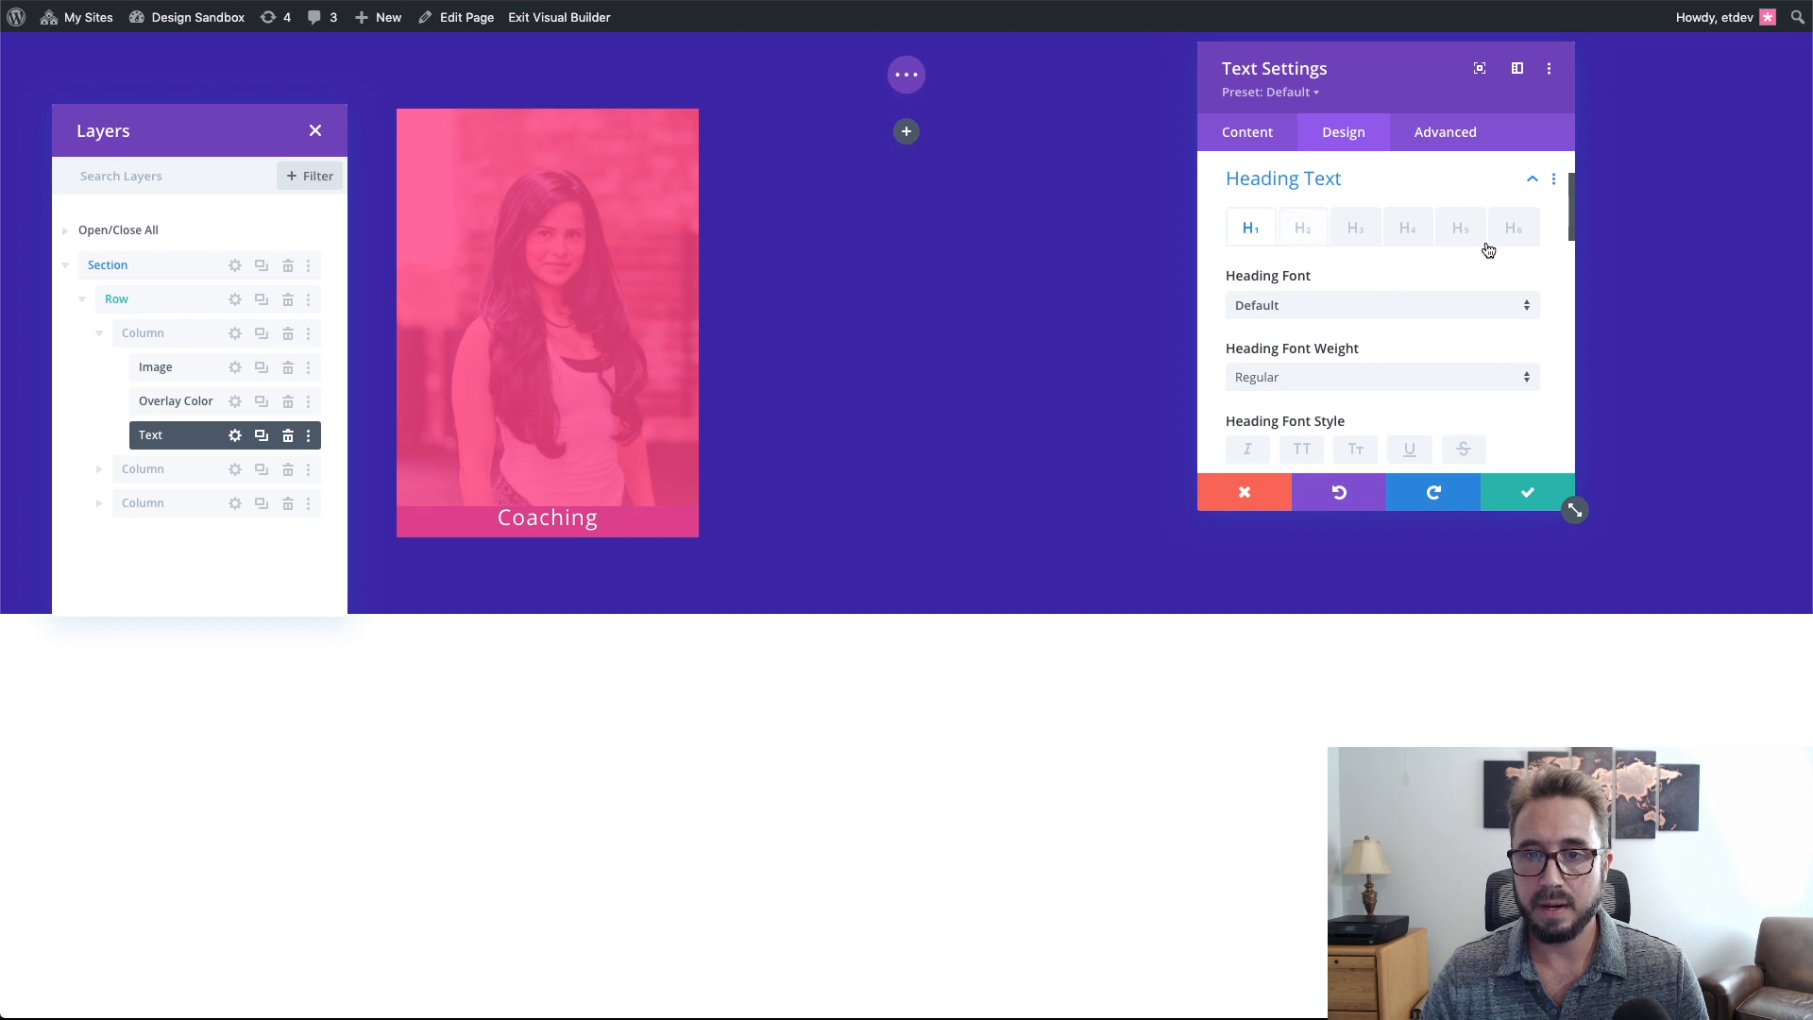
{"action": "left_click", "coordinate": [1300, 236]}
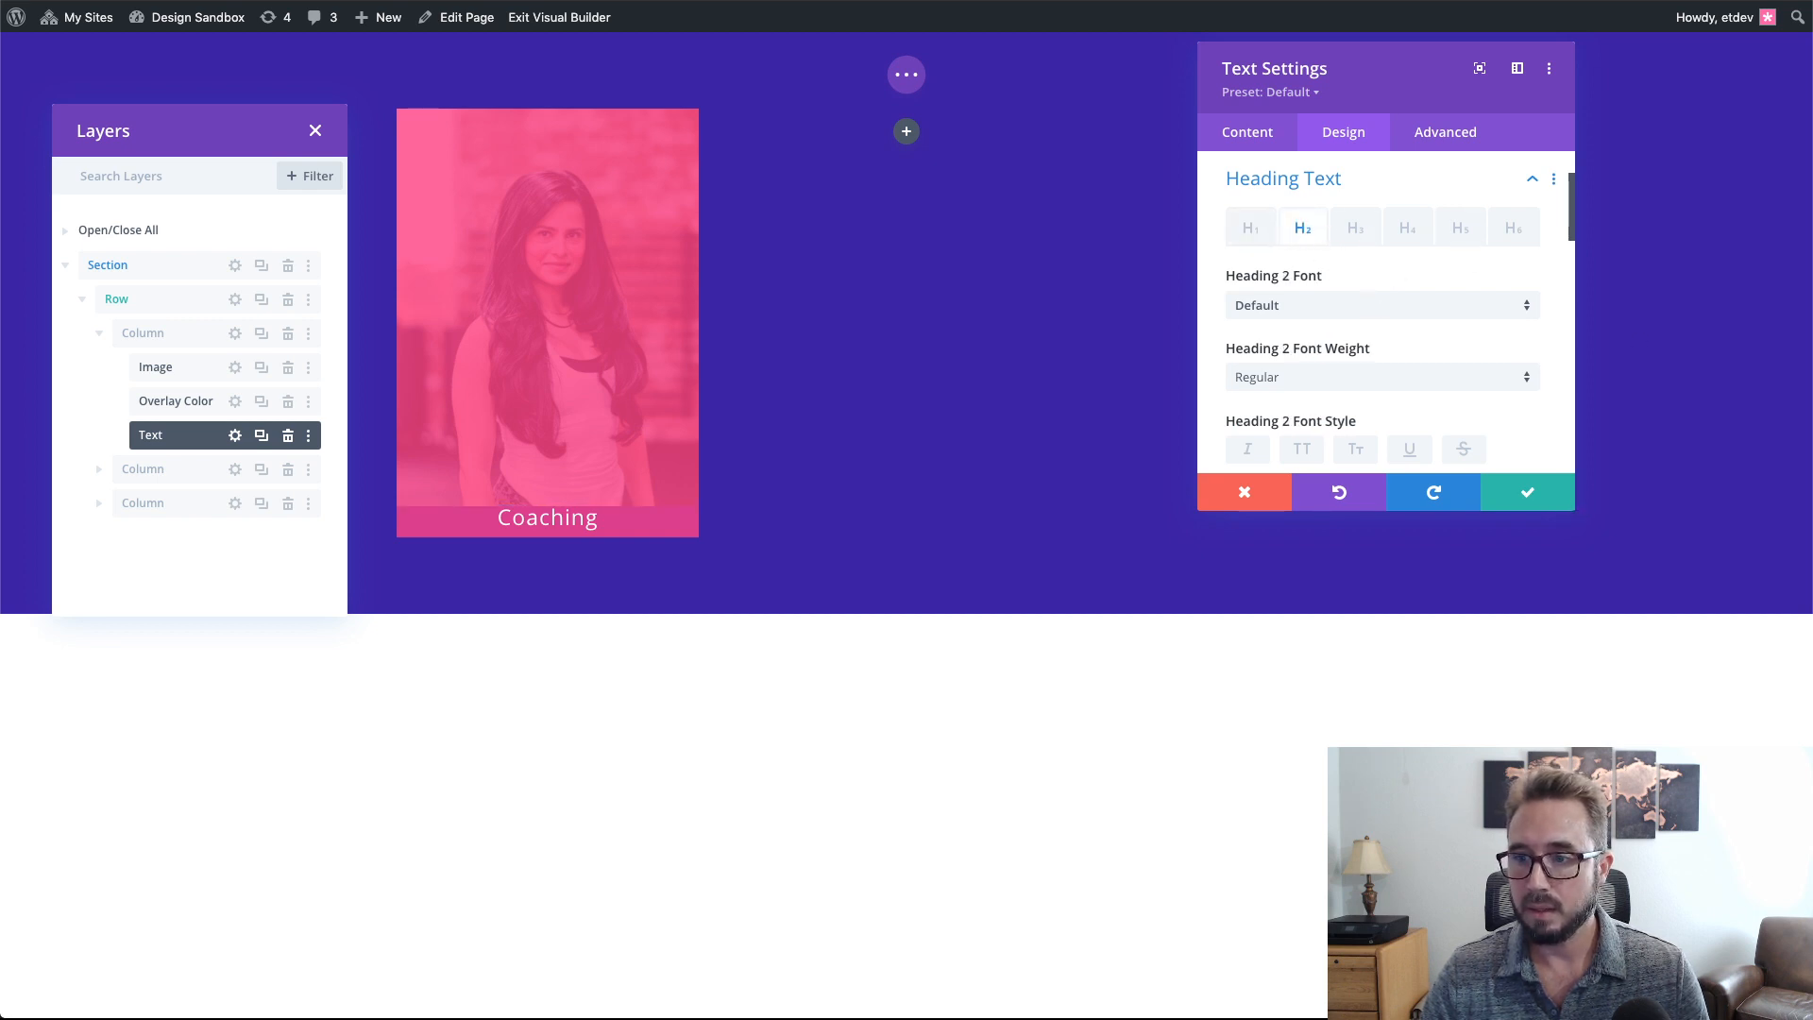
{"action": "left_click", "coordinate": [1373, 308]}
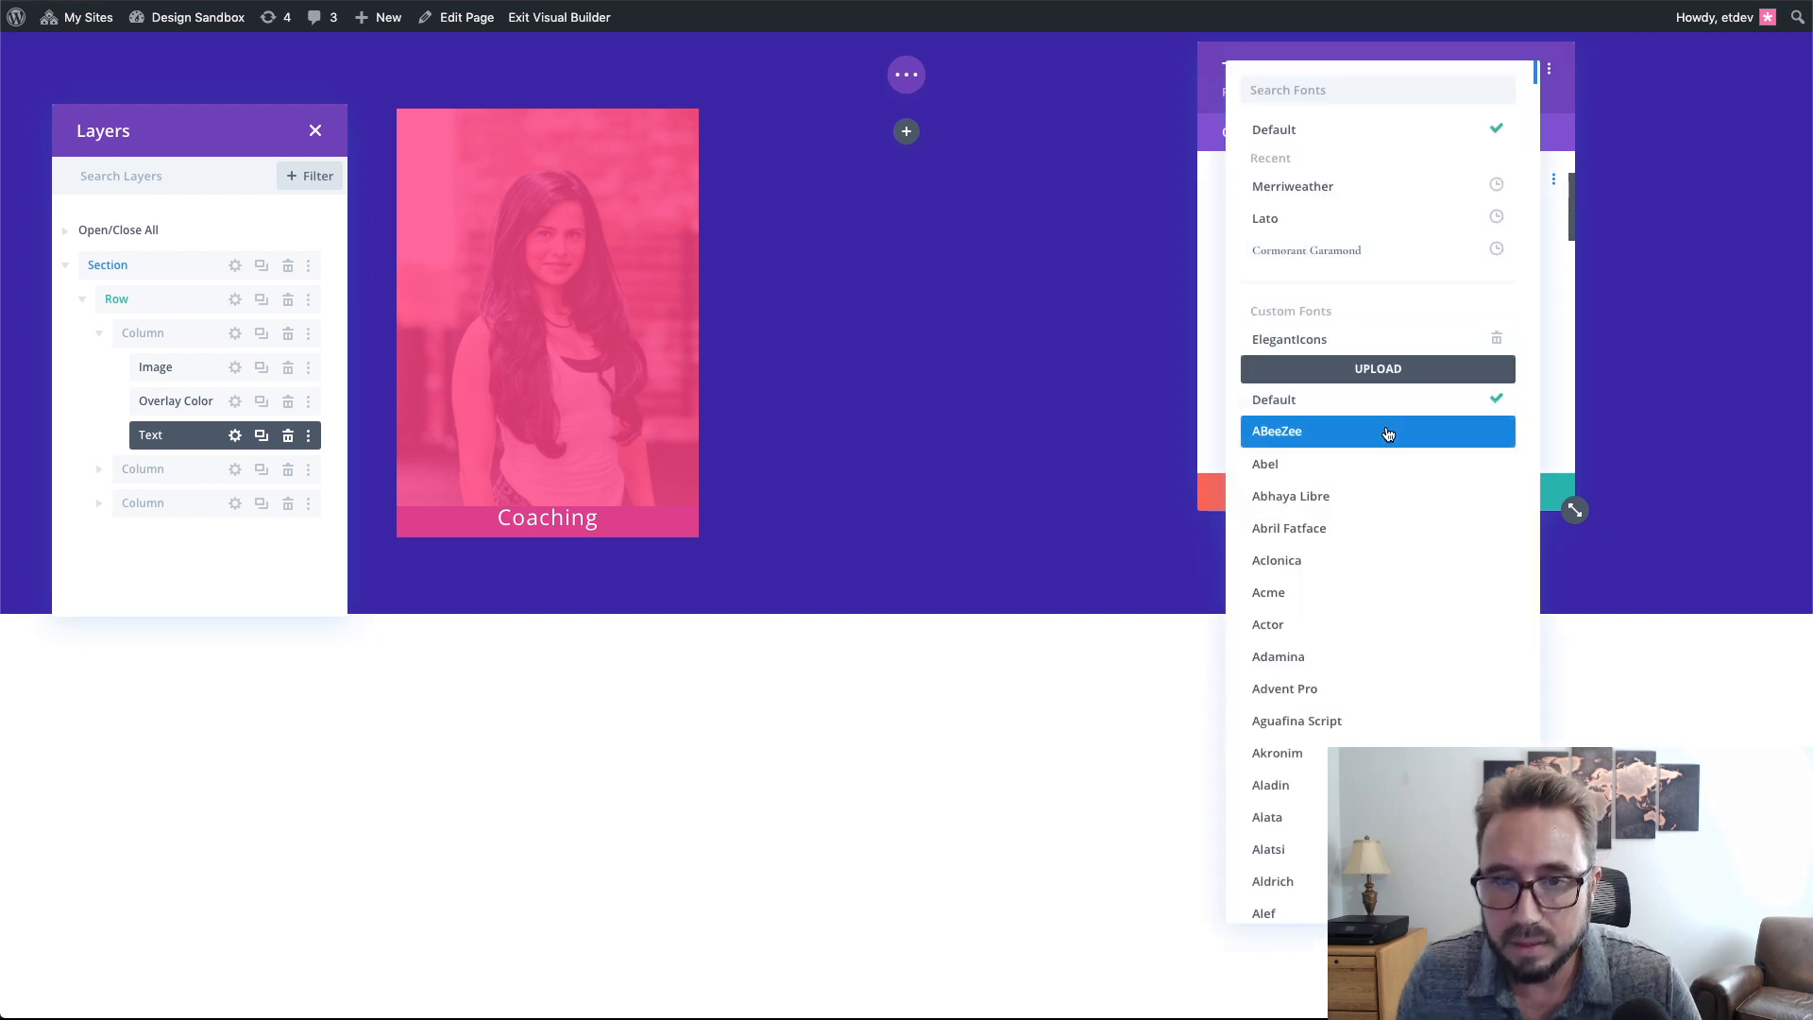
{"action": "left_click", "coordinate": [1366, 252]}
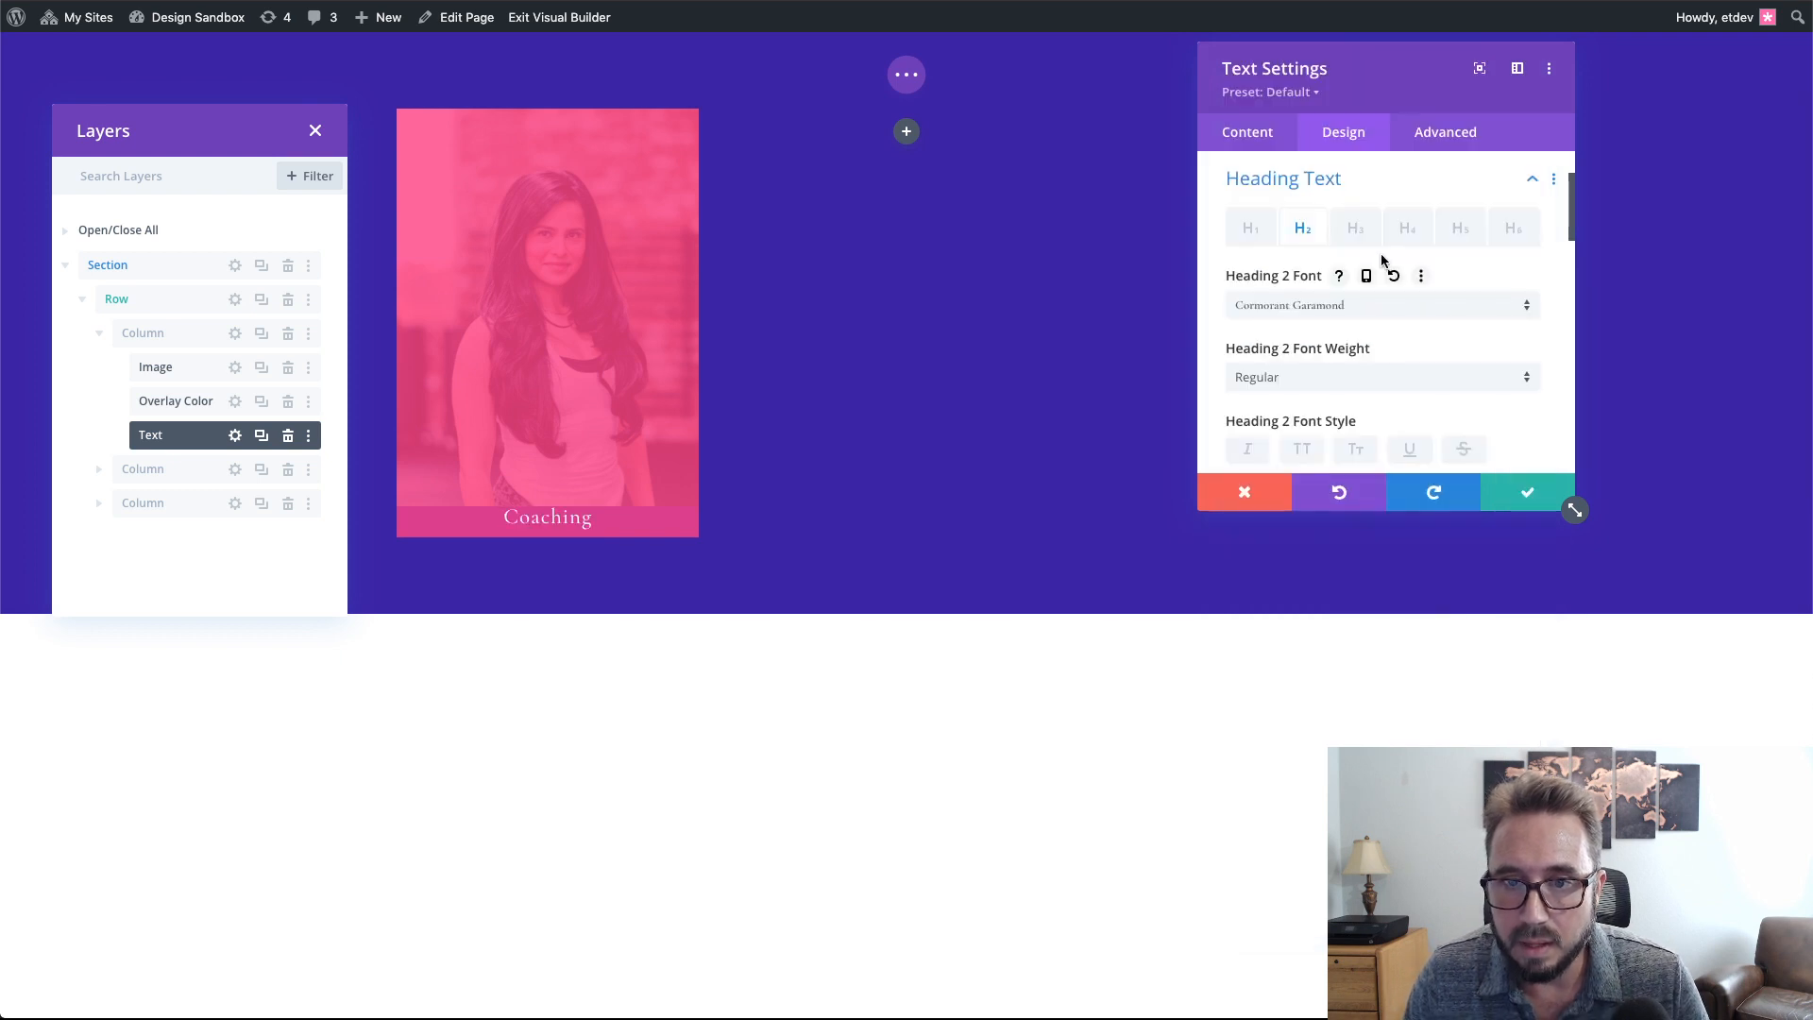
{"action": "left_click", "coordinate": [1363, 383]}
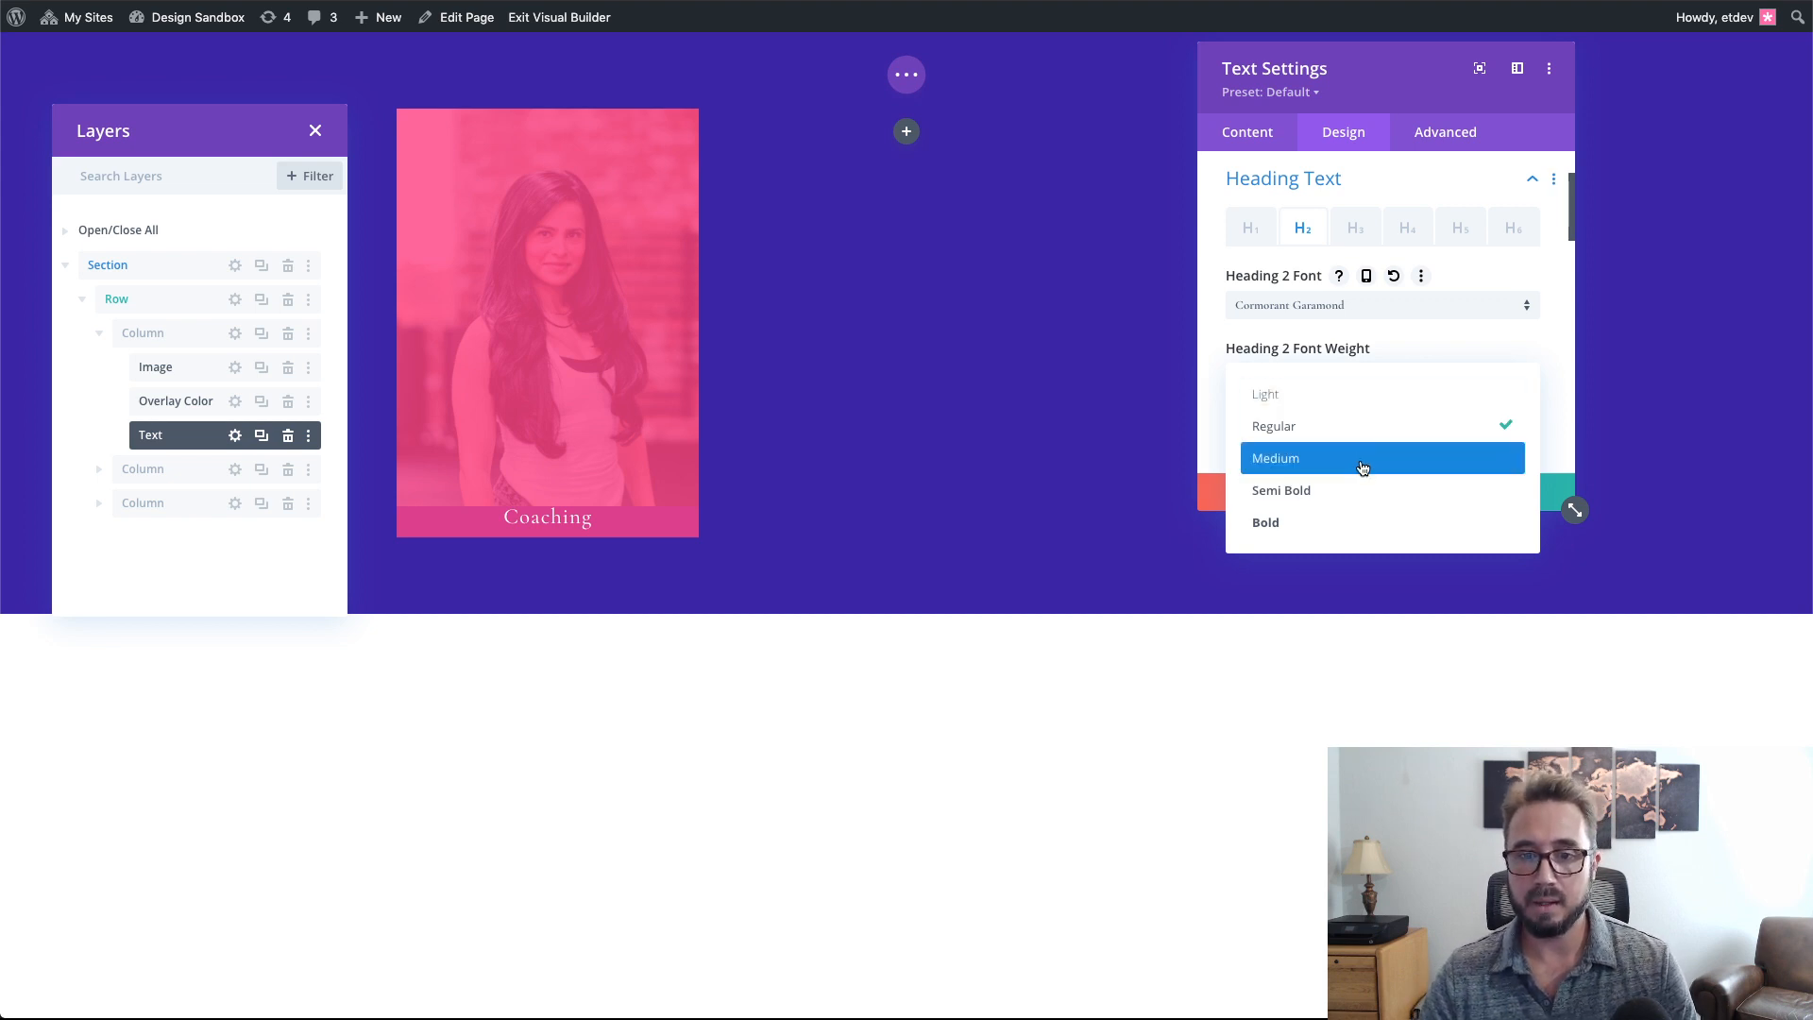
{"action": "left_click", "coordinate": [1344, 522]}
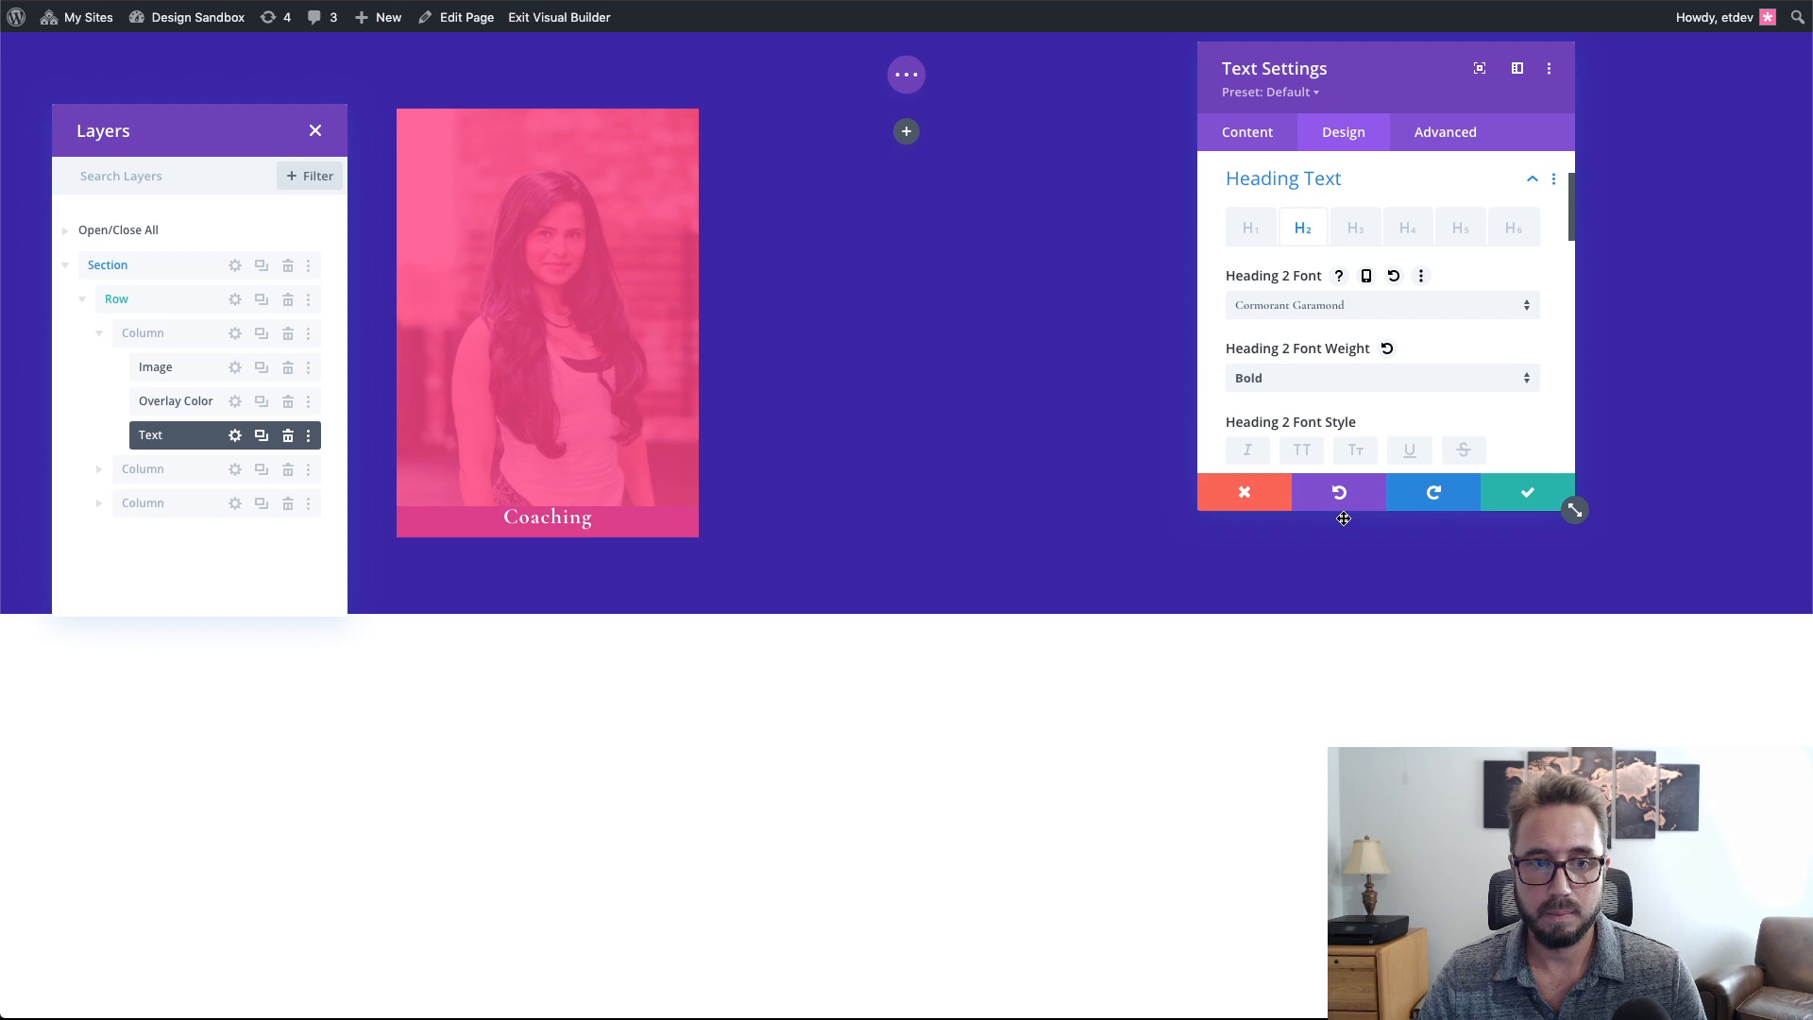
- Set the Heading 2 text size to 40px
{"action": "scroll", "coordinate": [1508, 433], "scroll_direction": "down", "scroll_amount": 3}
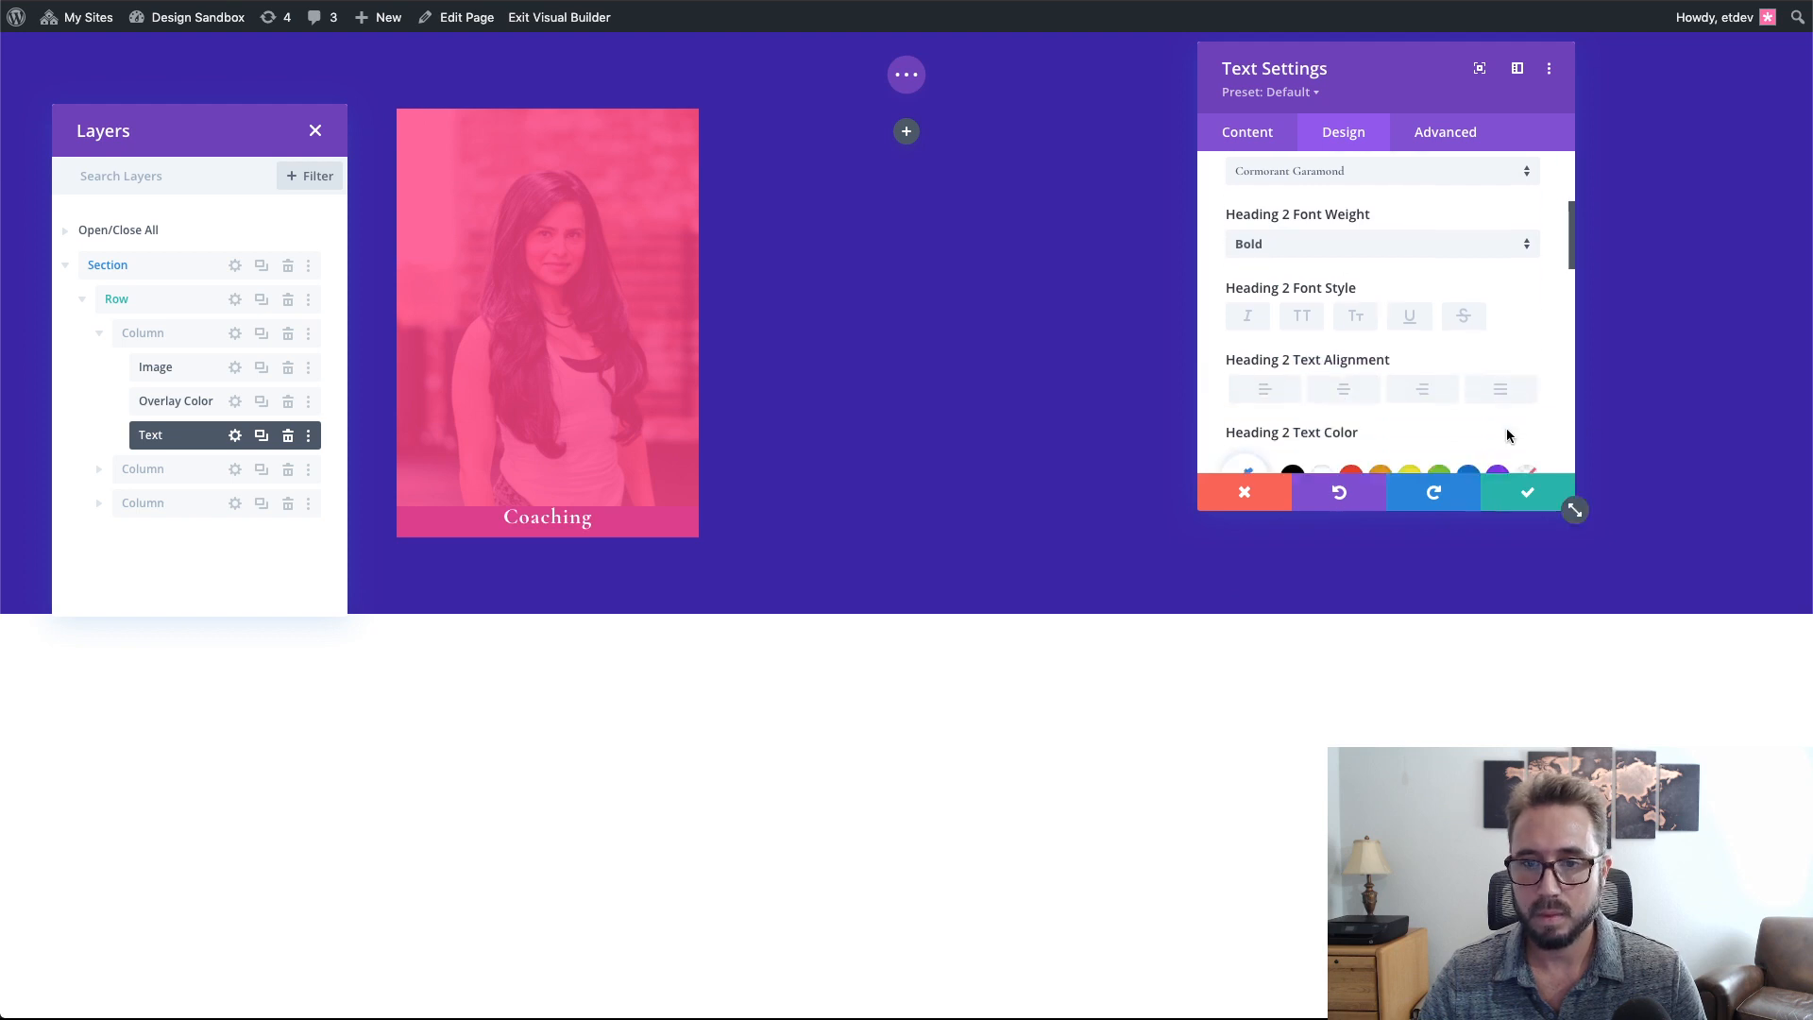
{"action": "scroll", "coordinate": [1508, 435], "scroll_direction": "down", "scroll_amount": 1}
{"action": "left_click", "coordinate": [1491, 412]}
{"action": "type", "text": "40"}
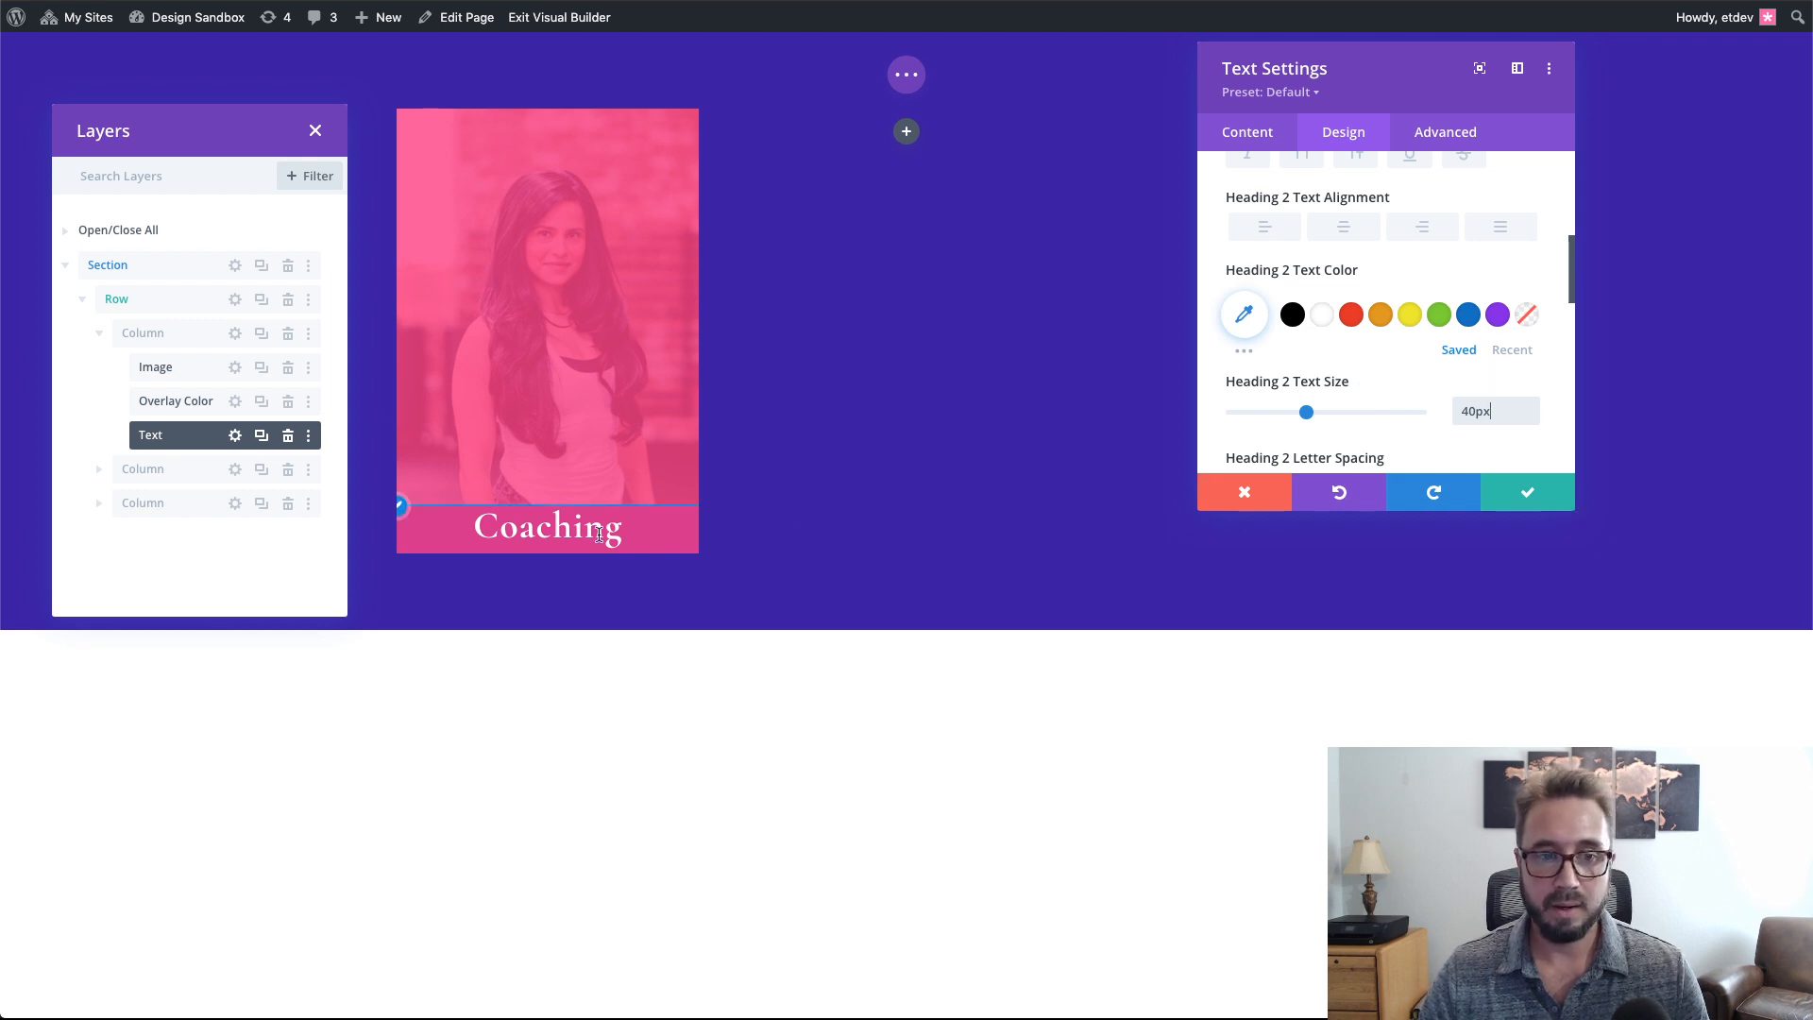
- Set the text module's width to 100% in its sizing options
{"action": "scroll", "coordinate": [1407, 430], "scroll_direction": "down", "scroll_amount": 3}
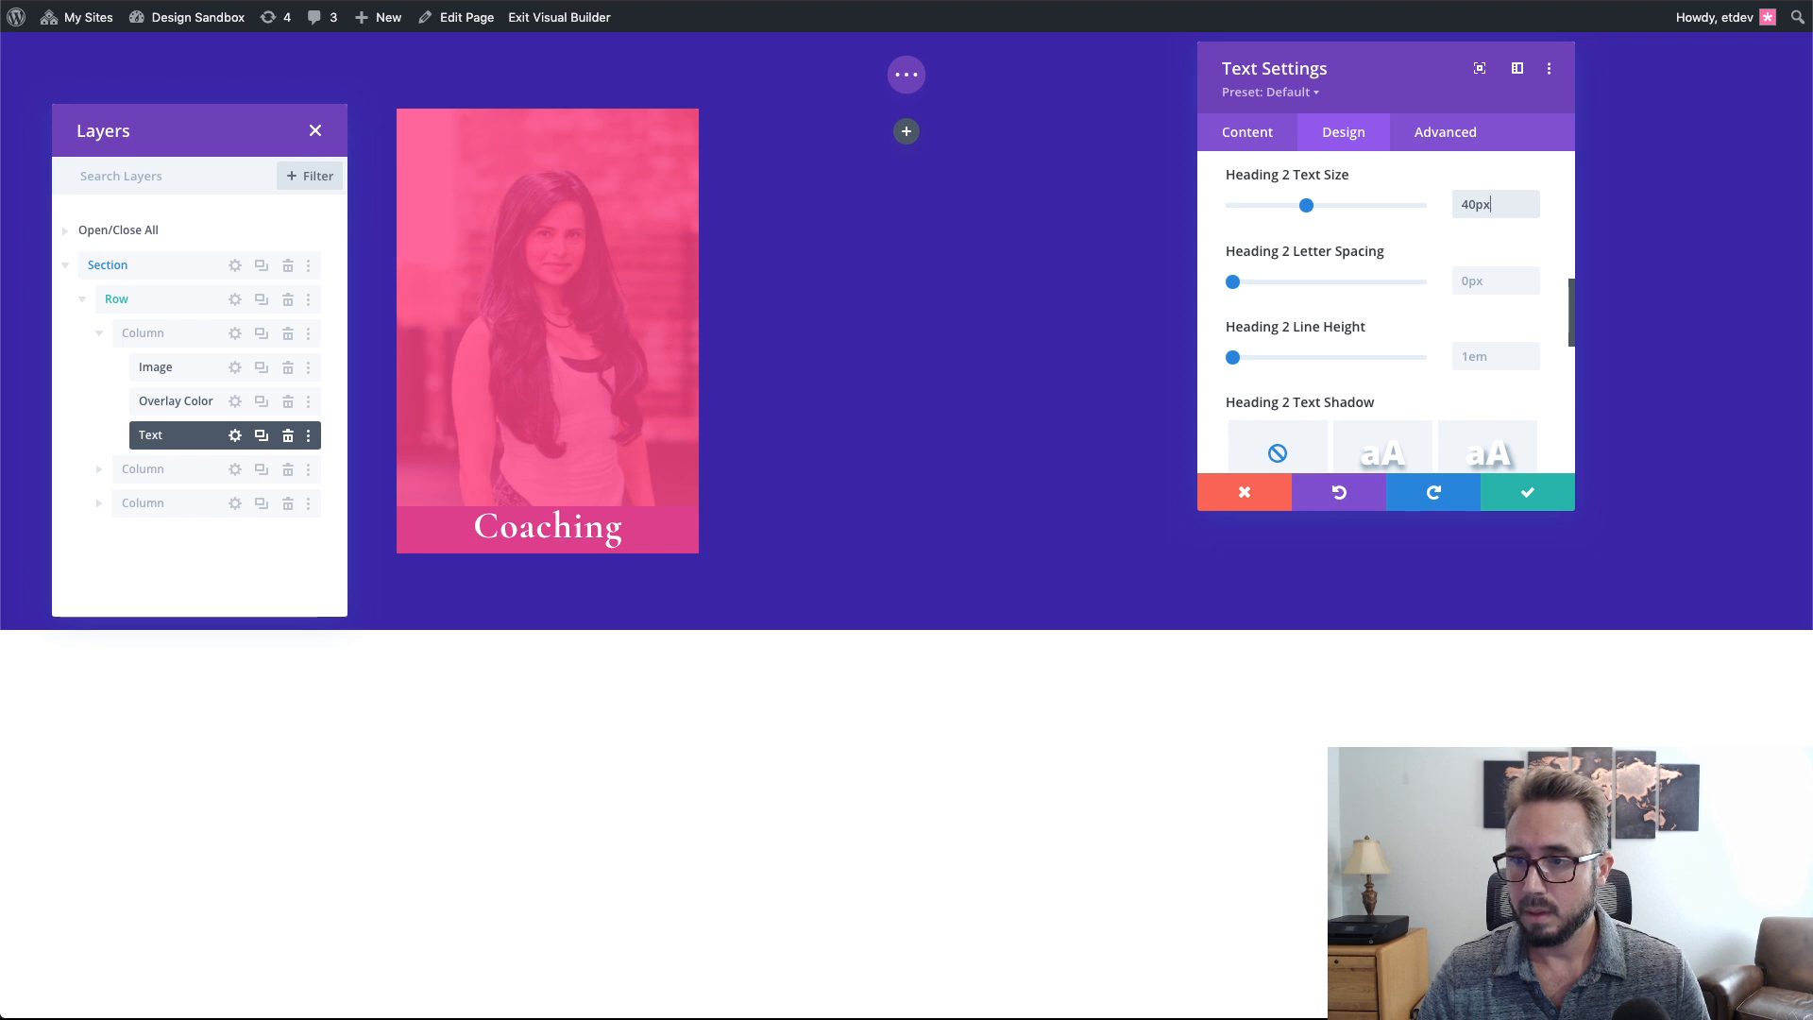
{"action": "scroll", "coordinate": [1377, 263], "scroll_direction": "up", "scroll_amount": 2}
{"action": "scroll", "coordinate": [1376, 263], "scroll_direction": "down", "scroll_amount": 5}
{"action": "scroll", "coordinate": [1373, 261], "scroll_direction": "down", "scroll_amount": 1}
{"action": "left_click", "coordinate": [1383, 252]}
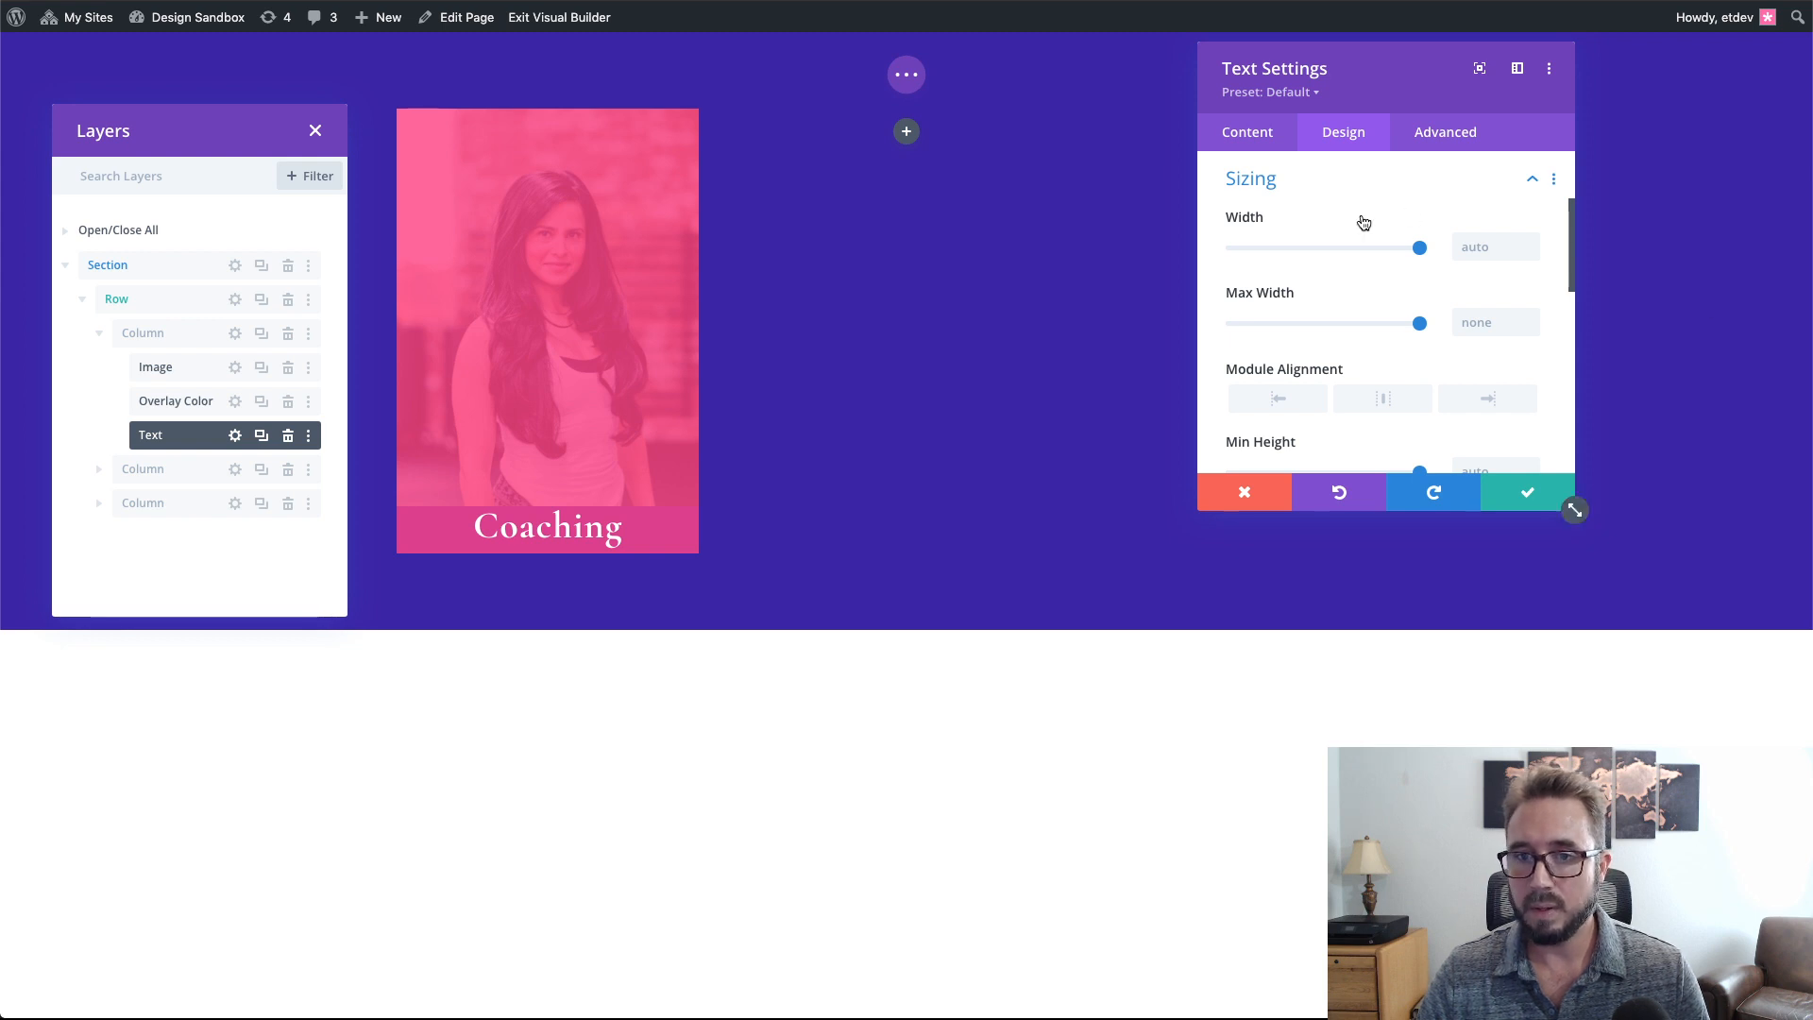
{"action": "left_click", "coordinate": [1486, 251]}
{"action": "type", "text": "100"}
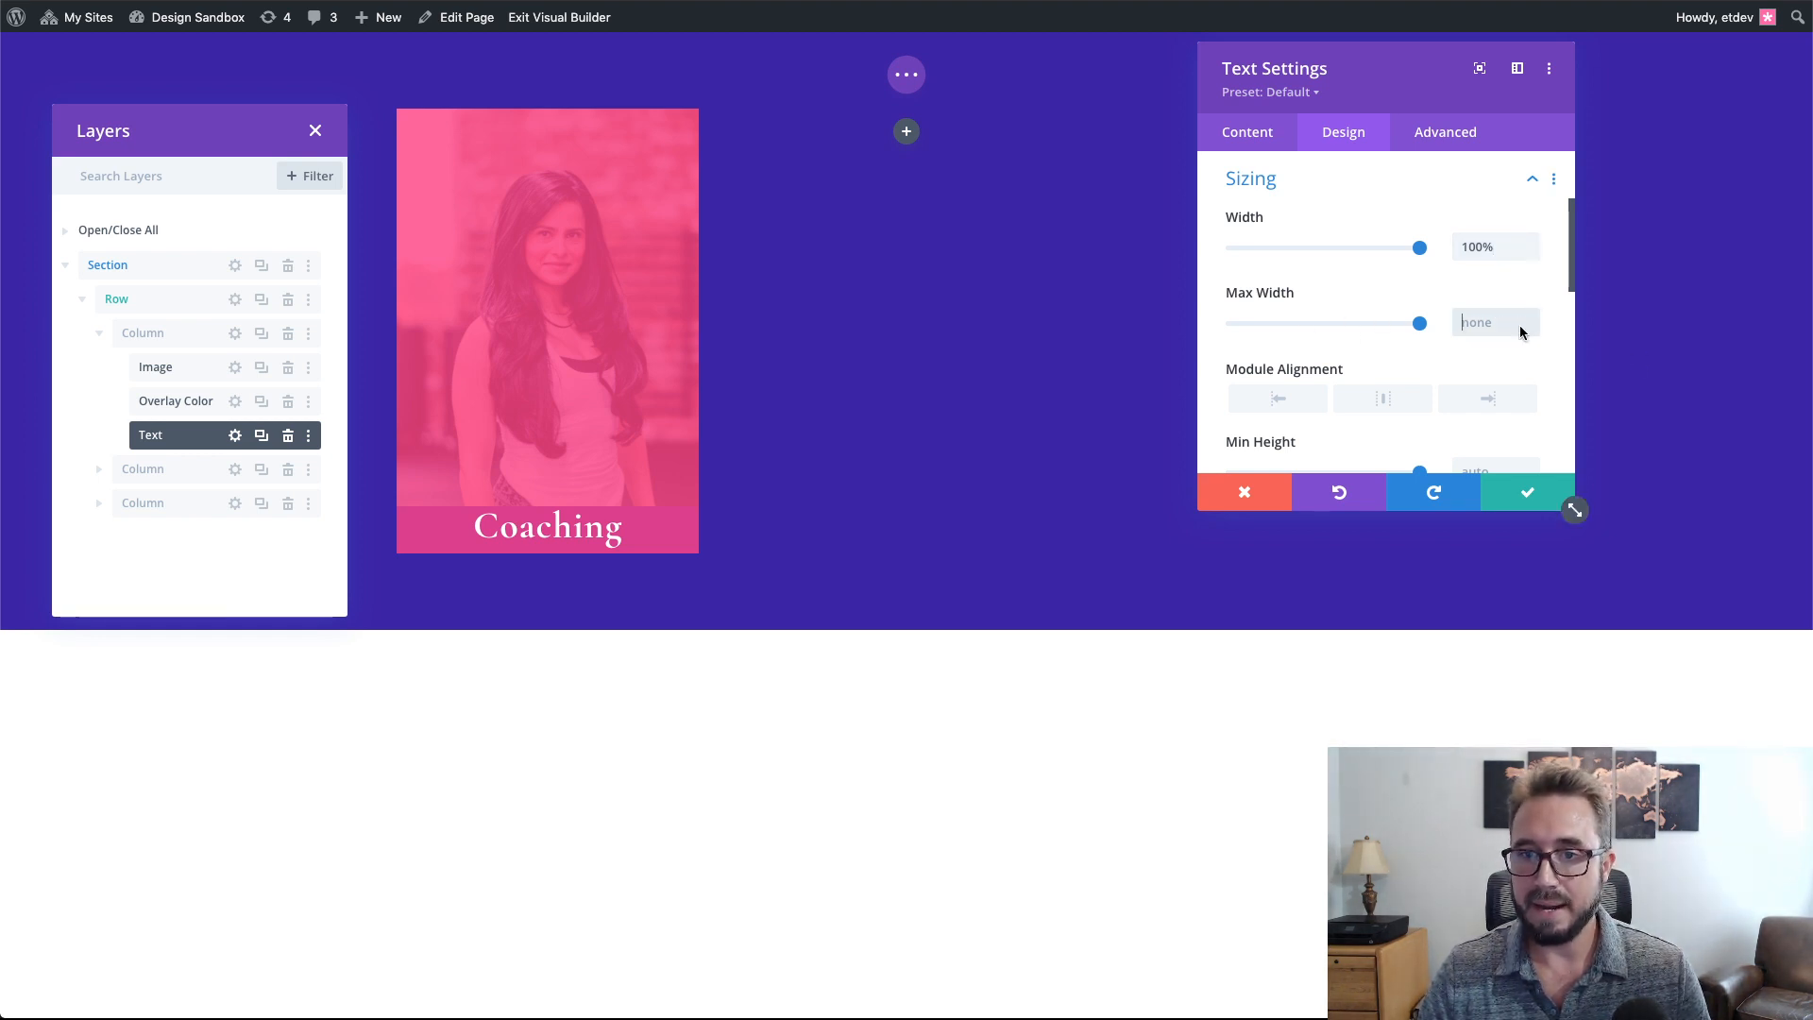
- Set the text module's maximum width to 85% and its module alignment to left
{"action": "type", "text": "85"}
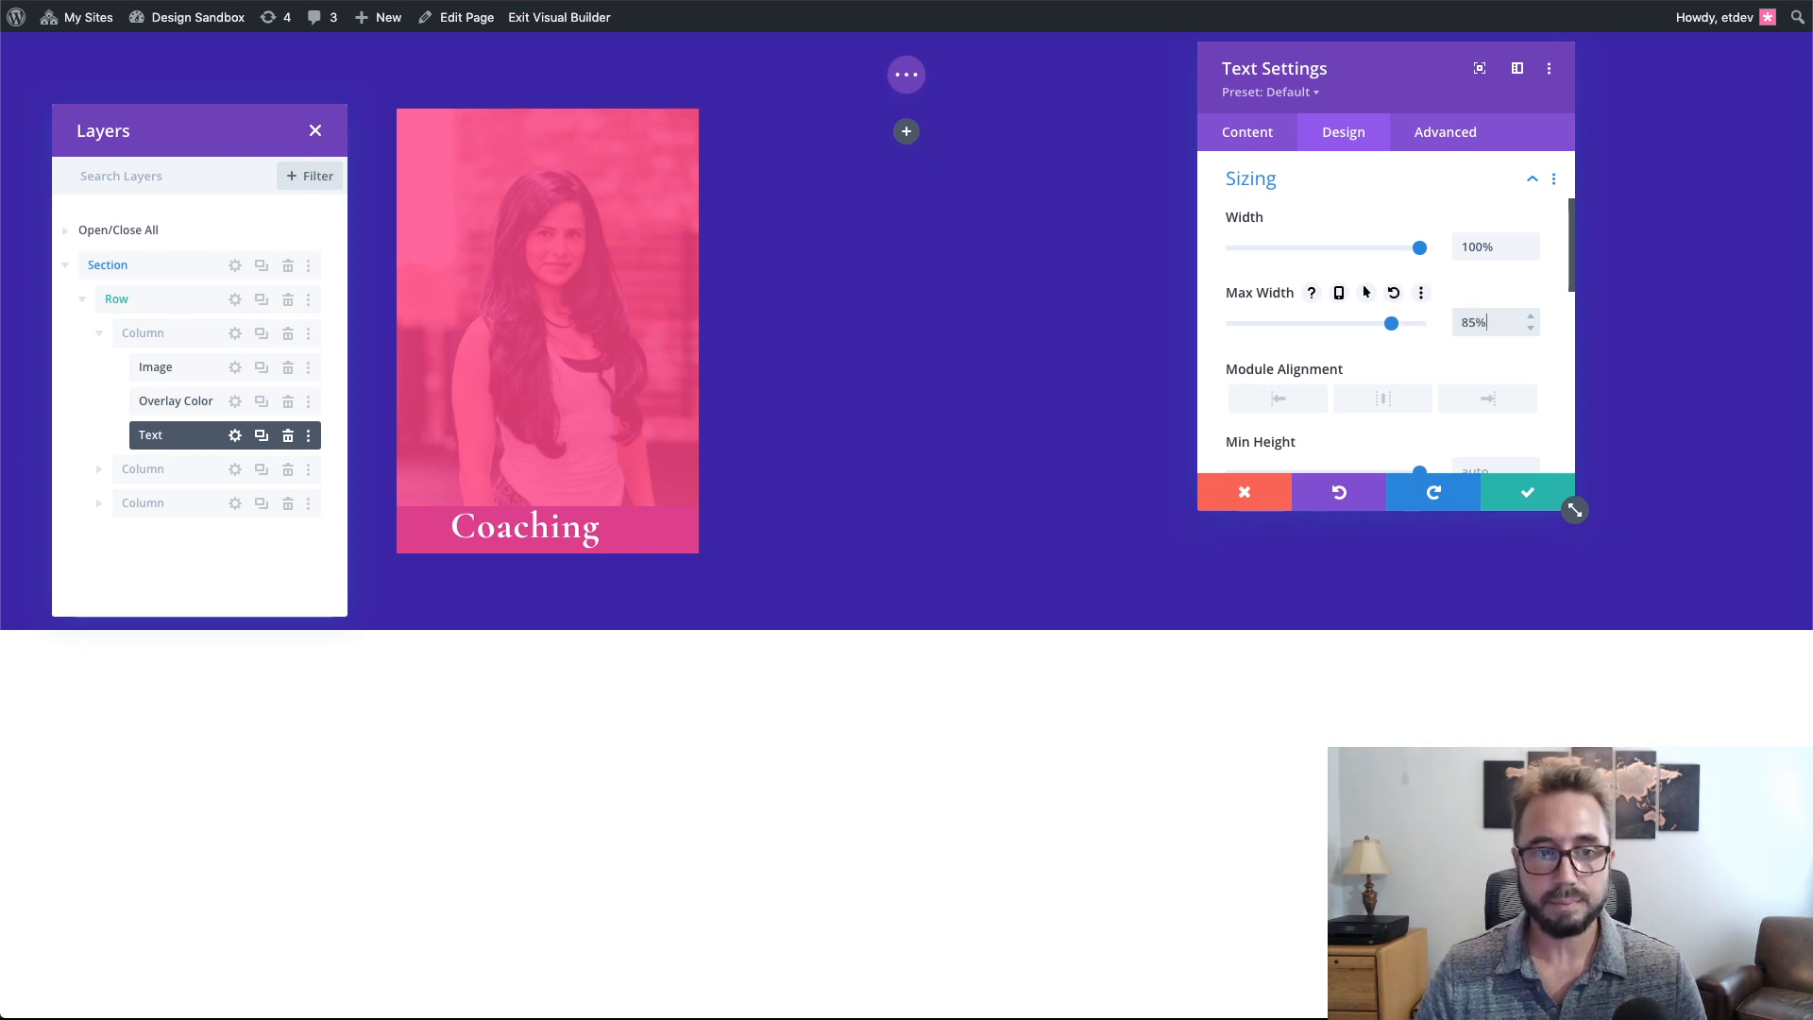
{"action": "left_click", "coordinate": [1371, 407]}
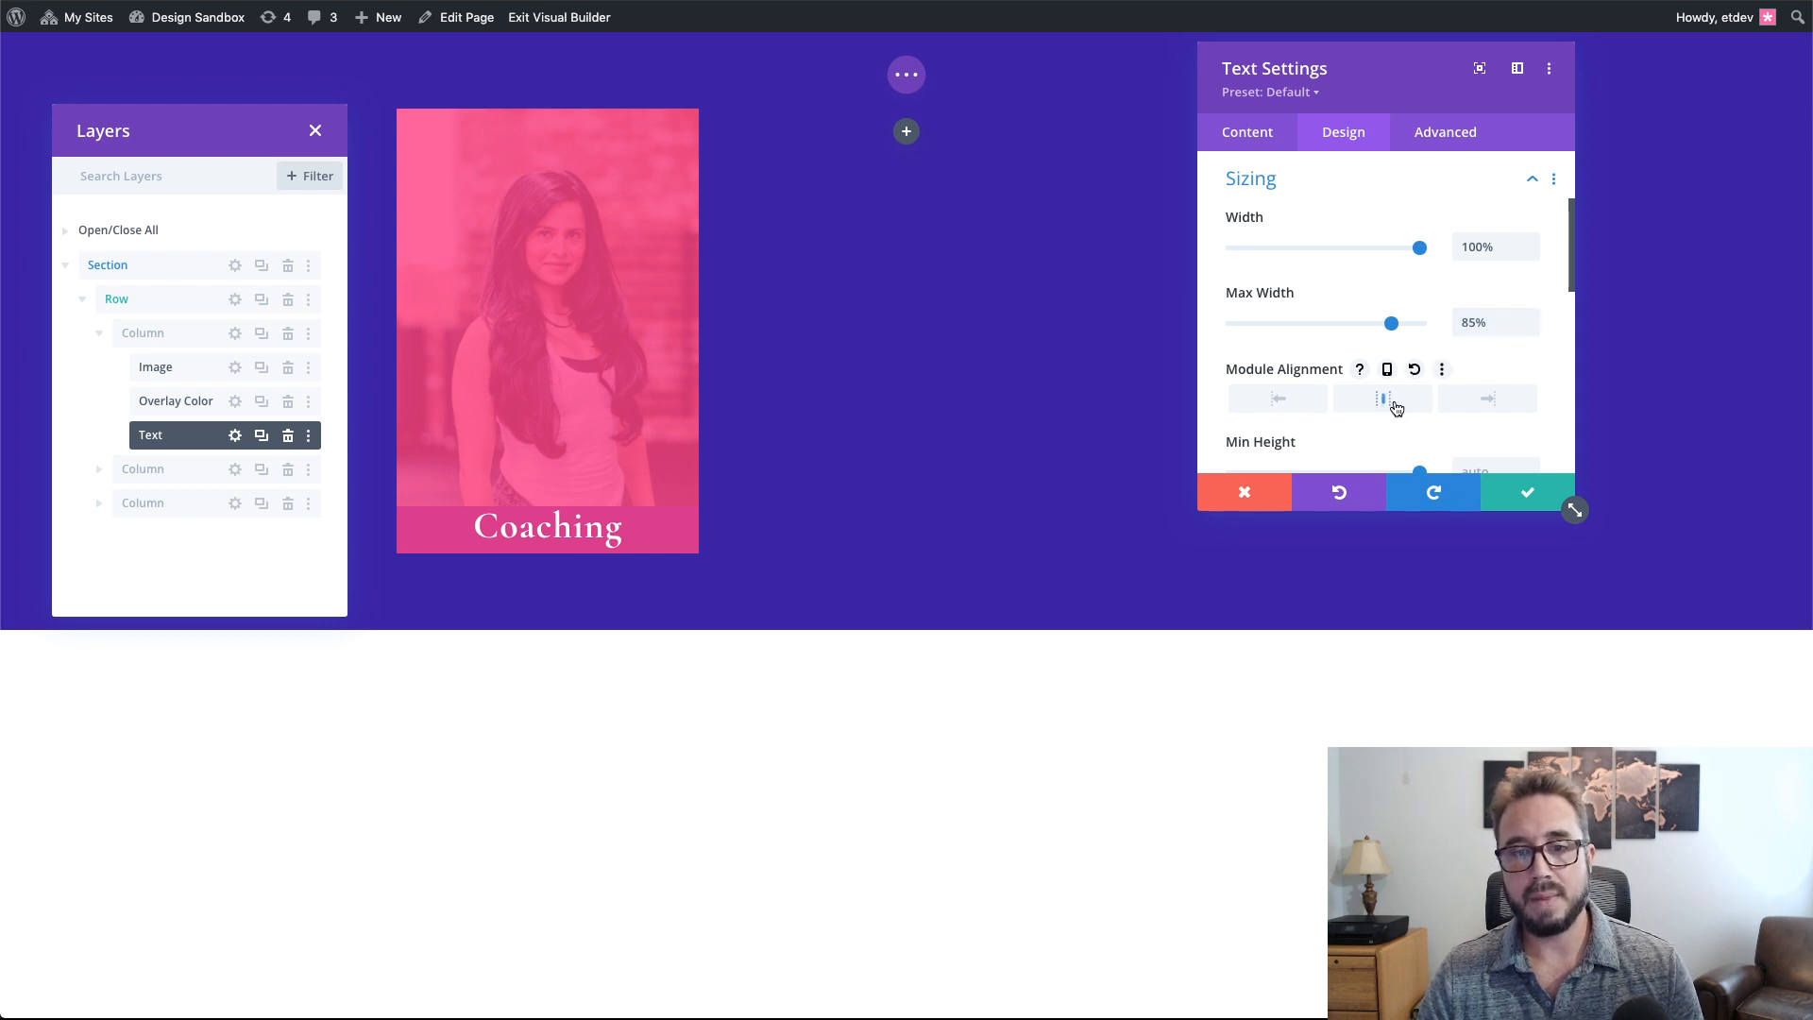
{"action": "left_click", "coordinate": [1276, 406]}
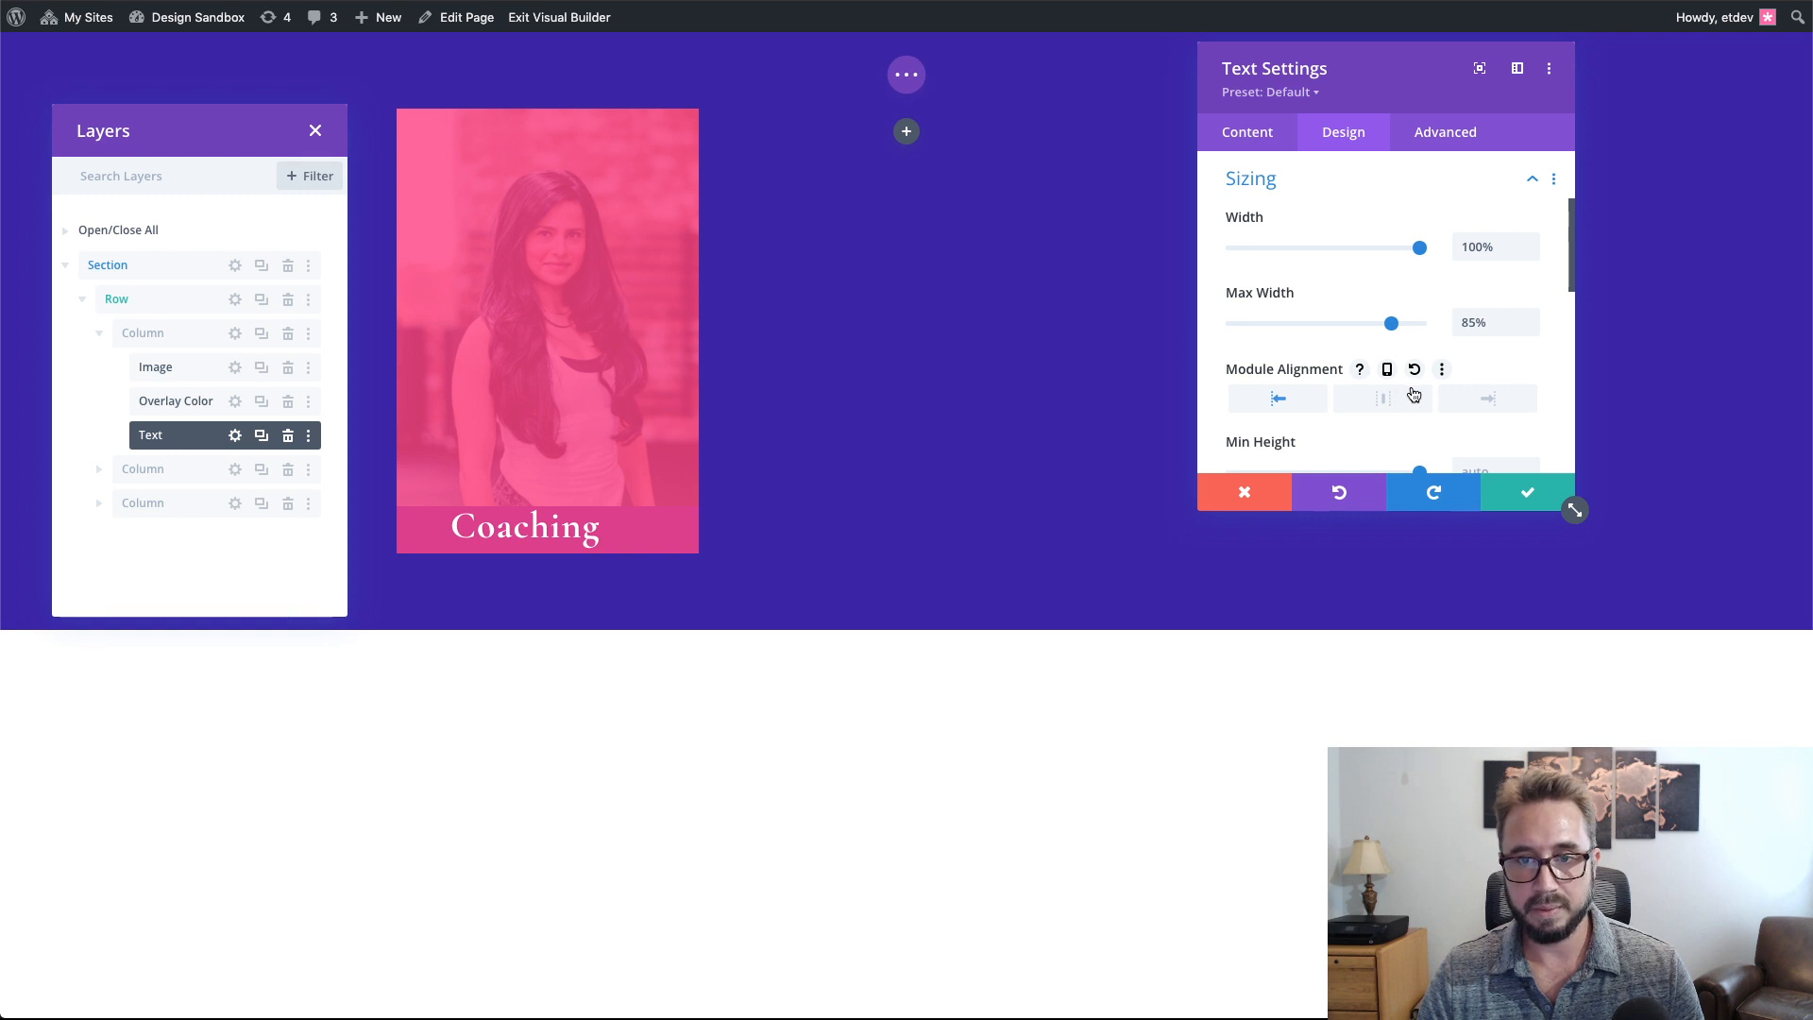
- Set the text module's position to Absolute with a top center location
{"action": "left_click", "coordinate": [1458, 139]}
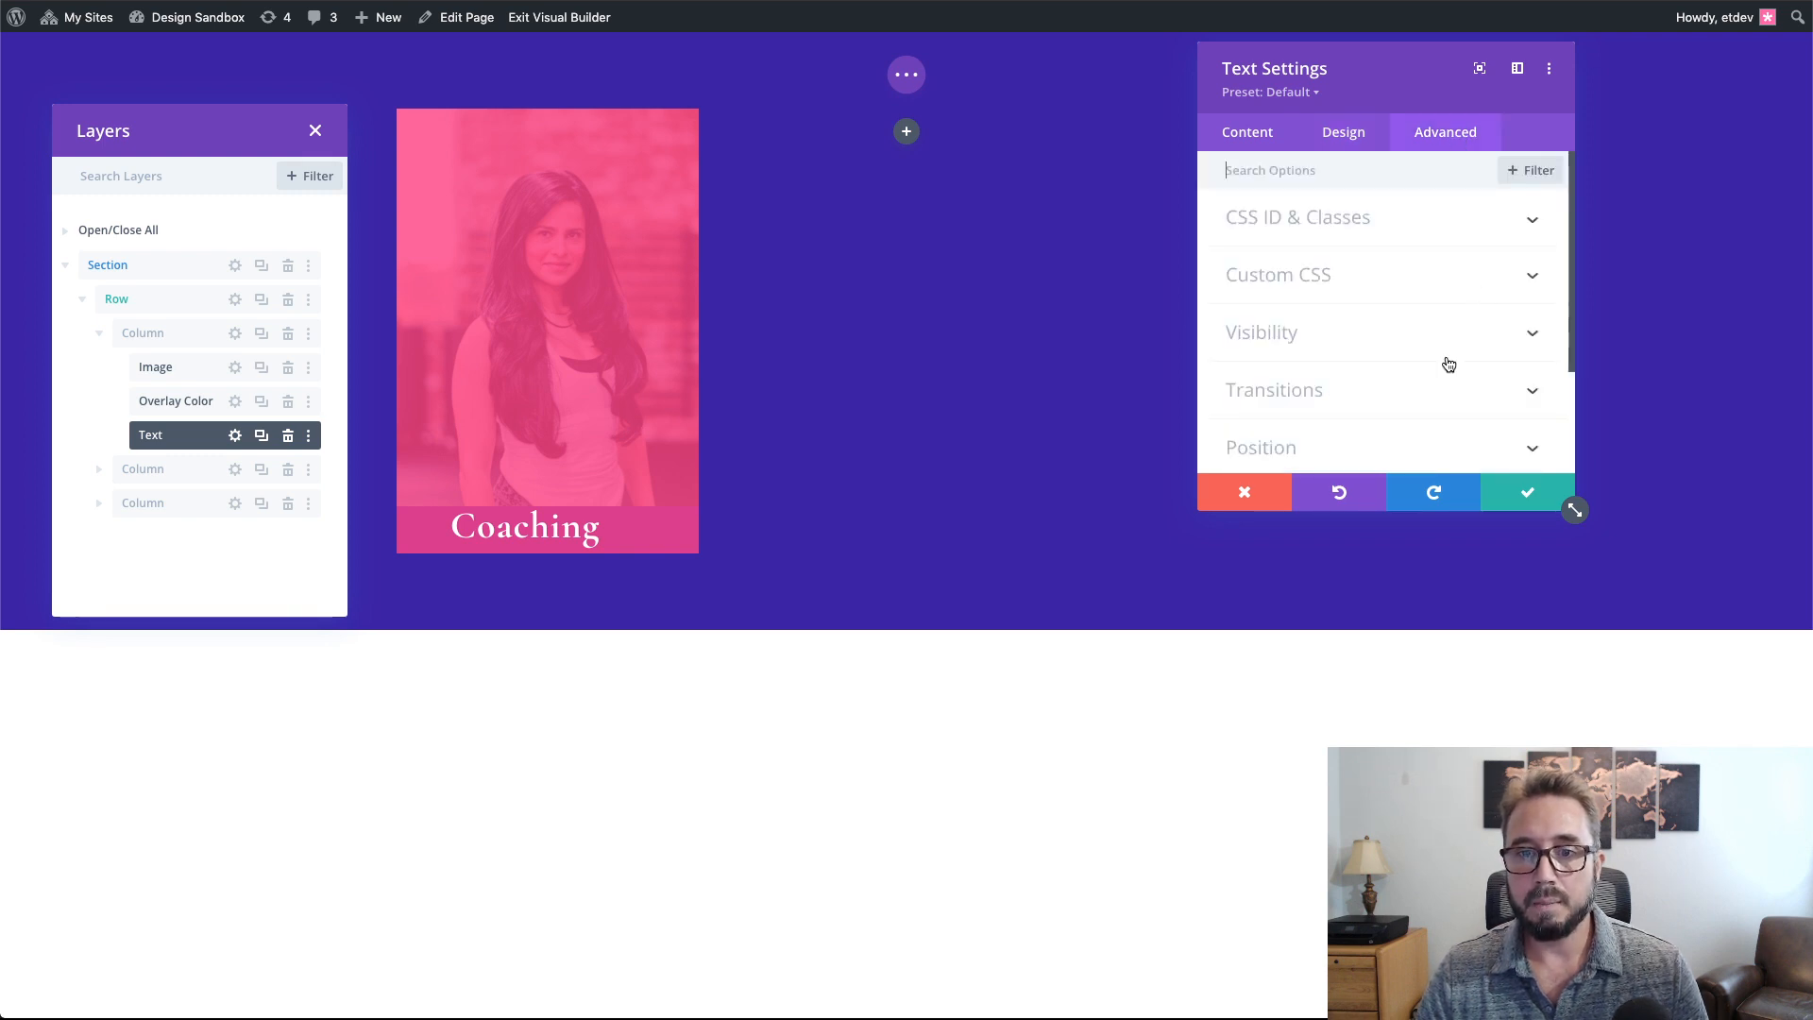
{"action": "scroll", "coordinate": [1397, 355], "scroll_direction": "down", "scroll_amount": 1}
{"action": "scroll", "coordinate": [1395, 354], "scroll_direction": "down", "scroll_amount": 1}
{"action": "left_click", "coordinate": [1393, 352]}
{"action": "left_click", "coordinate": [1304, 244]}
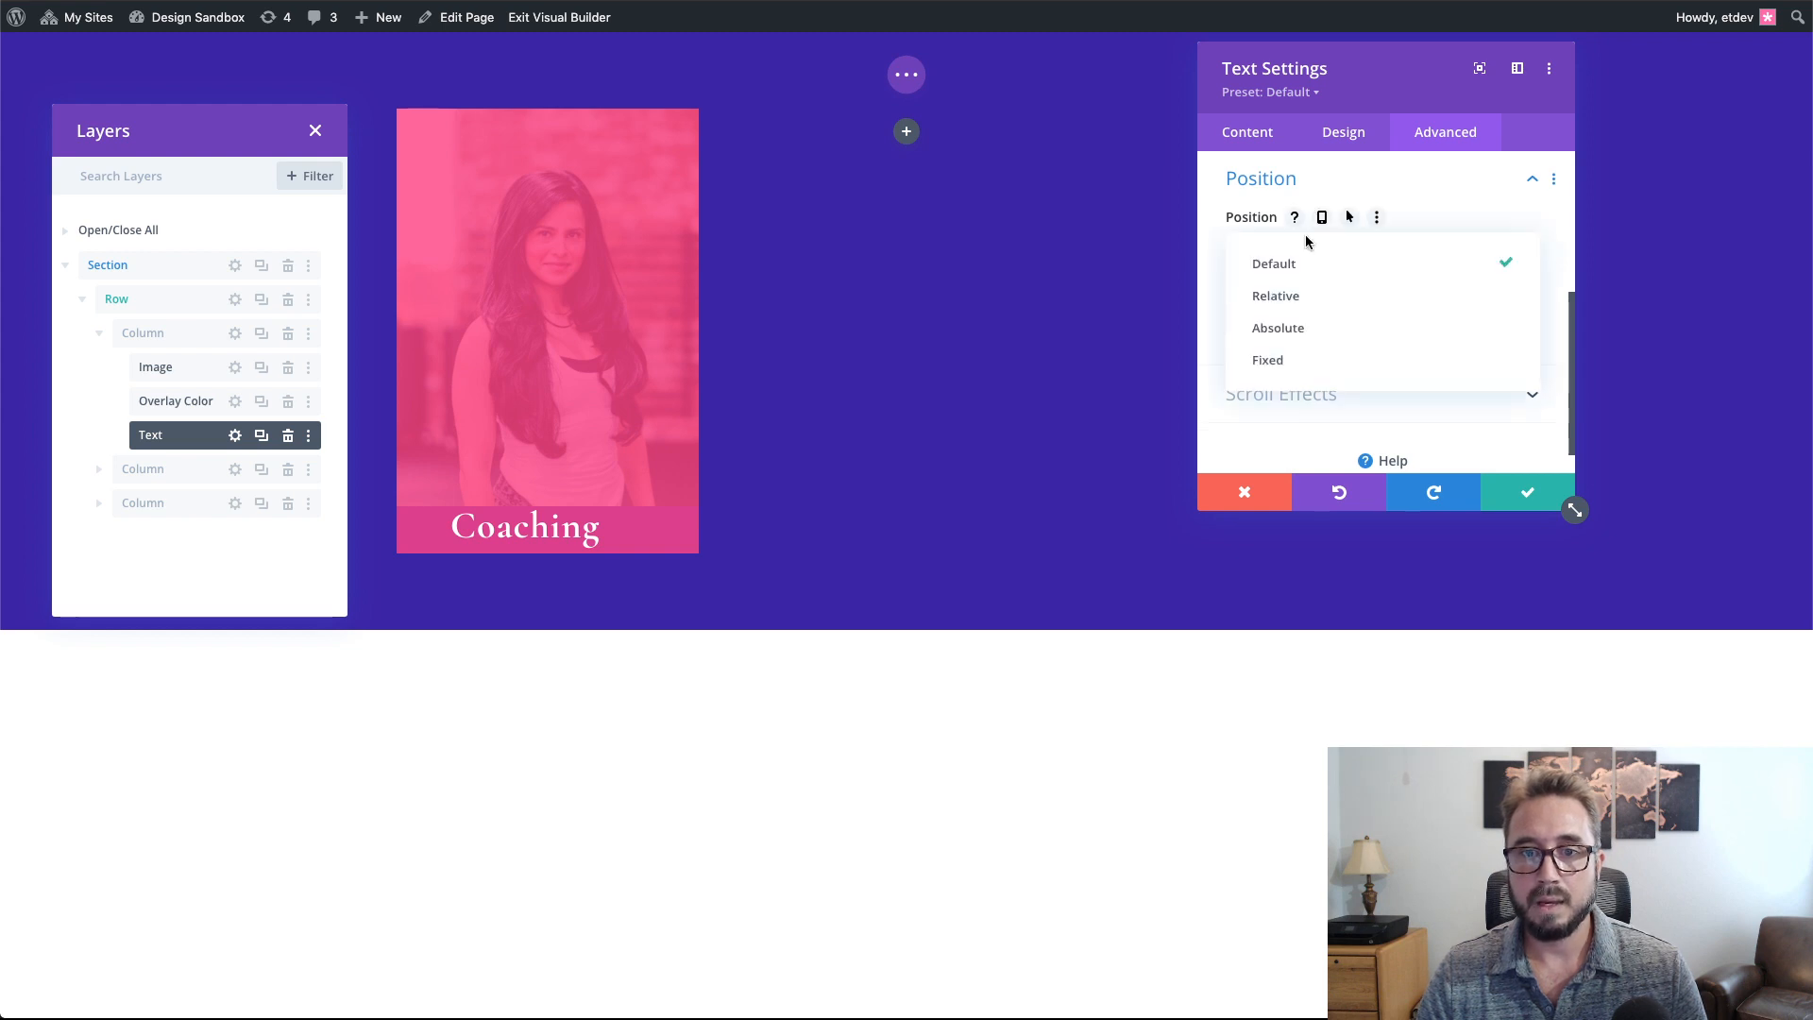
{"action": "left_click", "coordinate": [1353, 334]}
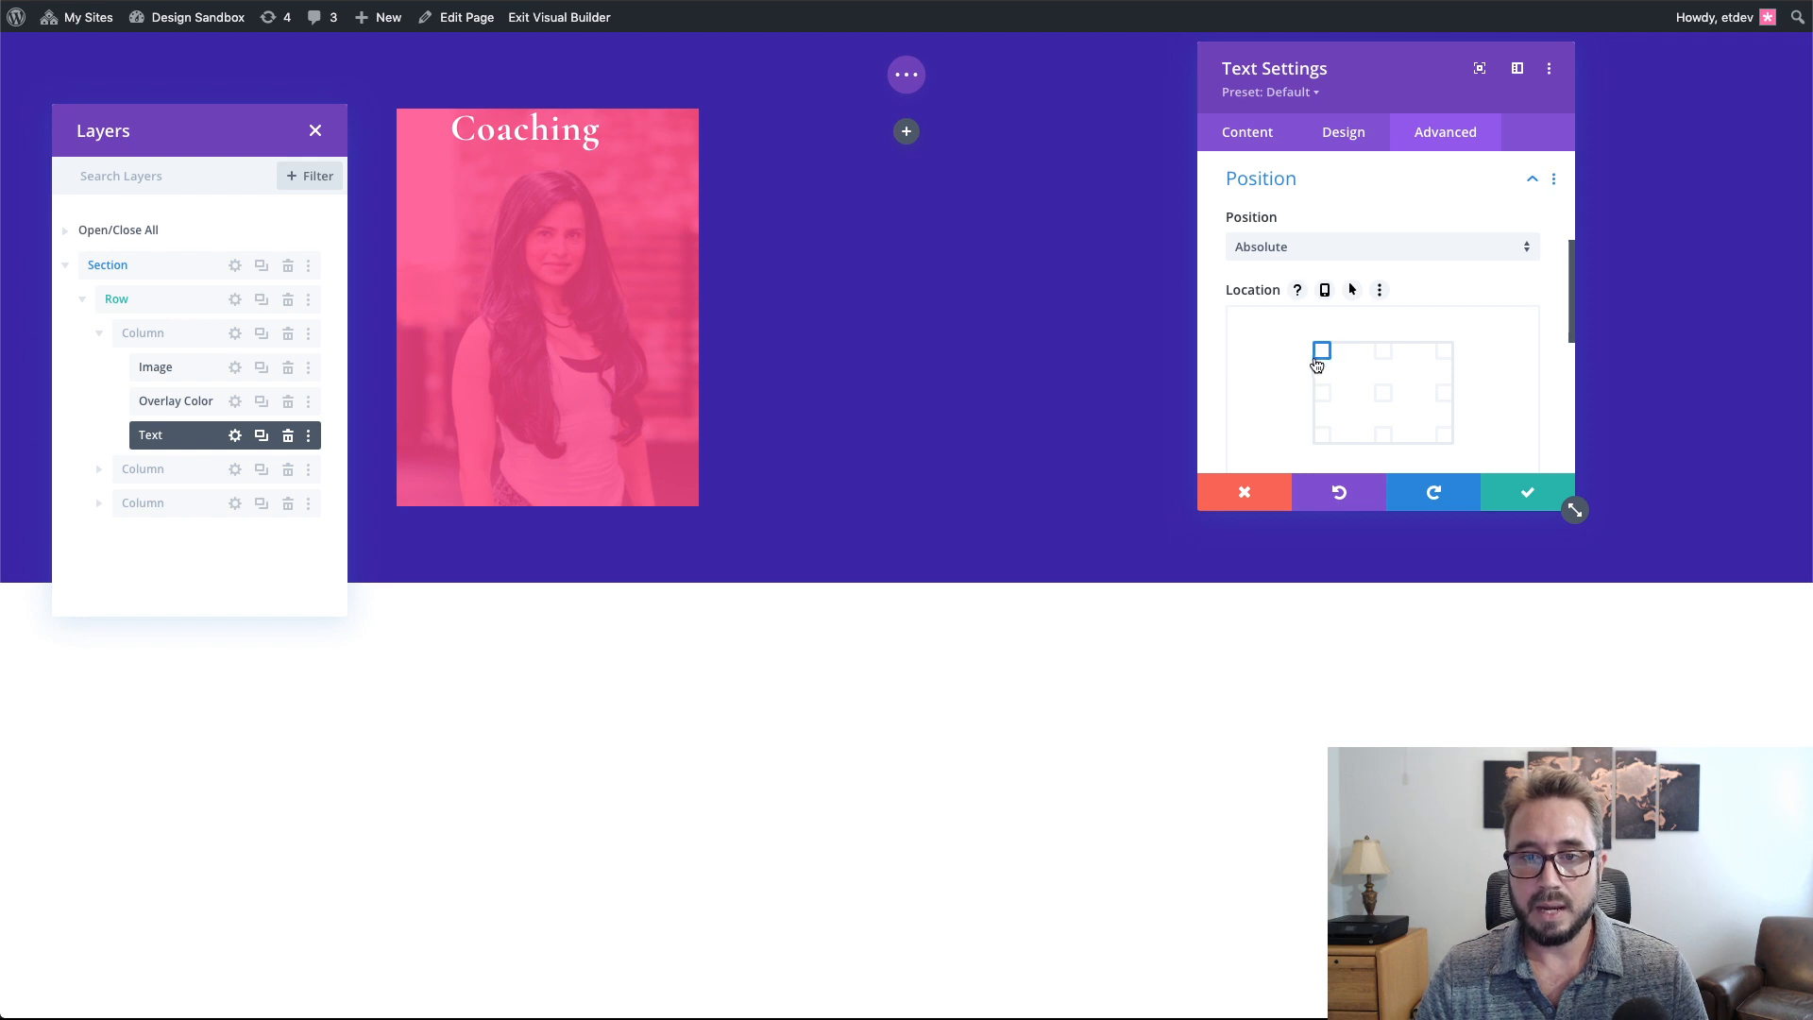
{"action": "left_click", "coordinate": [1384, 352]}
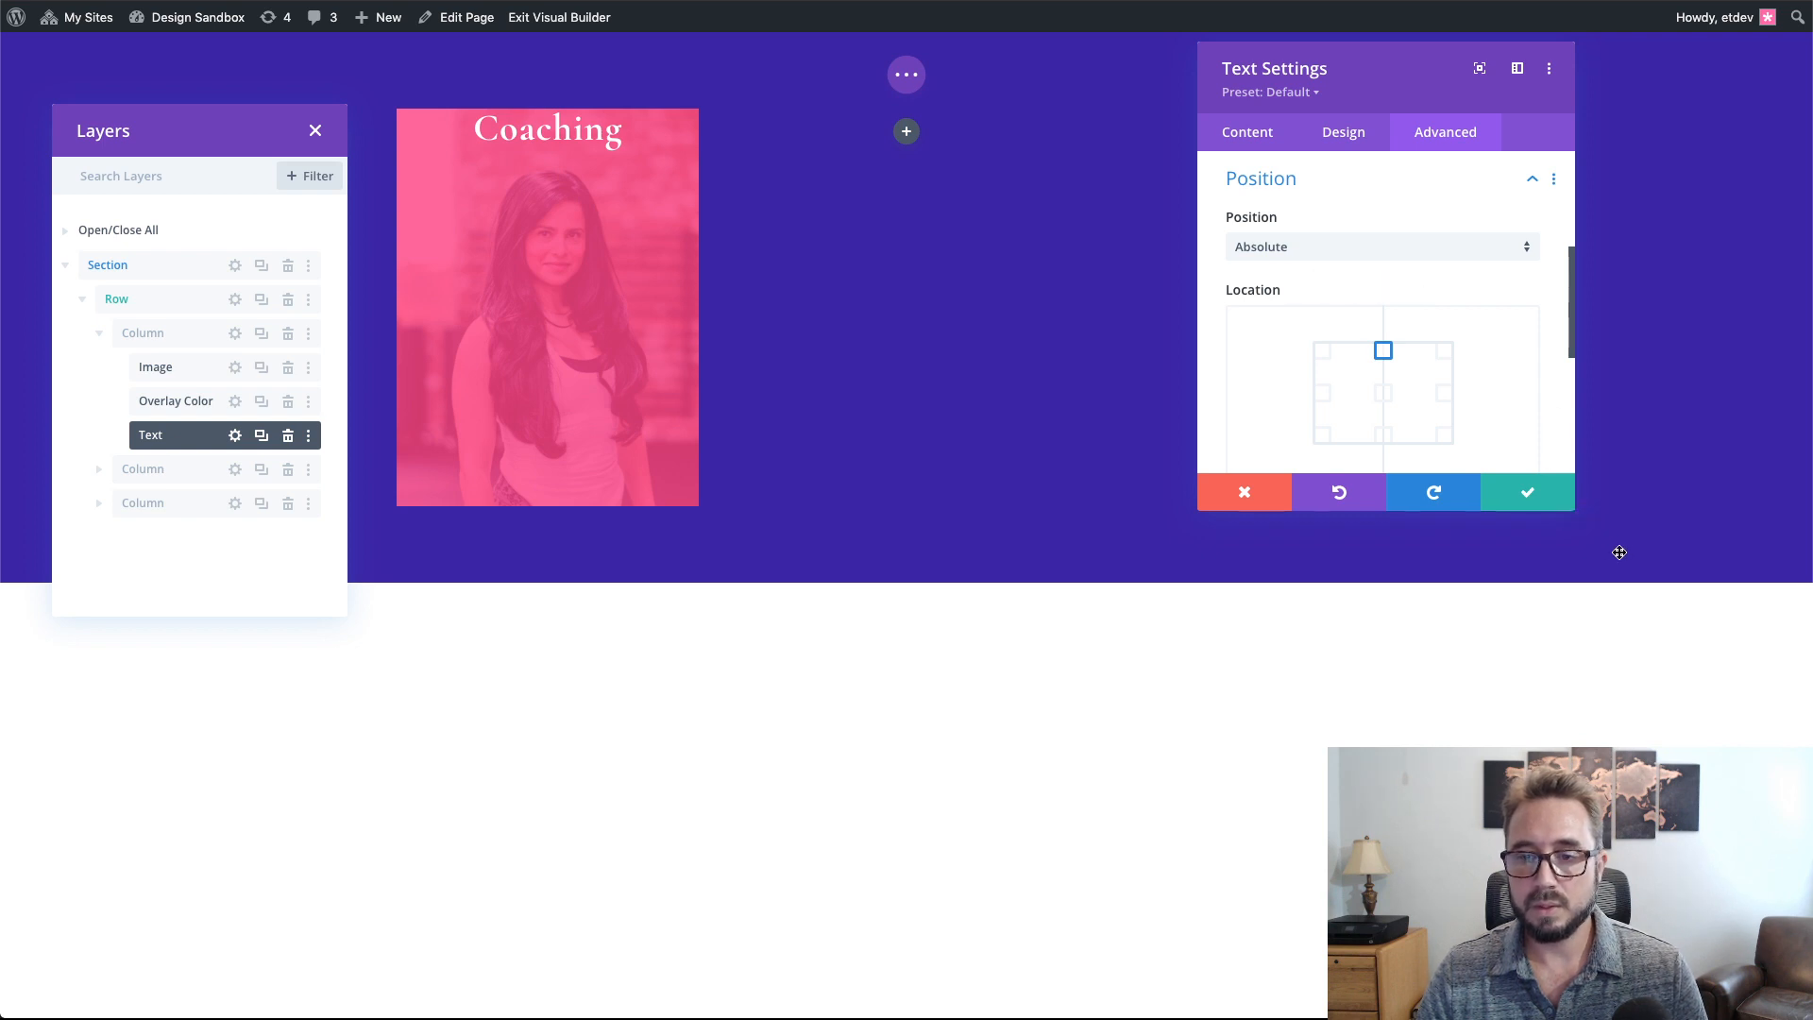
- Set the vertical offset of the absolutely positioned text module to 10%
{"action": "left_click_drag", "start_coordinate": [1571, 501], "coordinate": [1570, 623]}
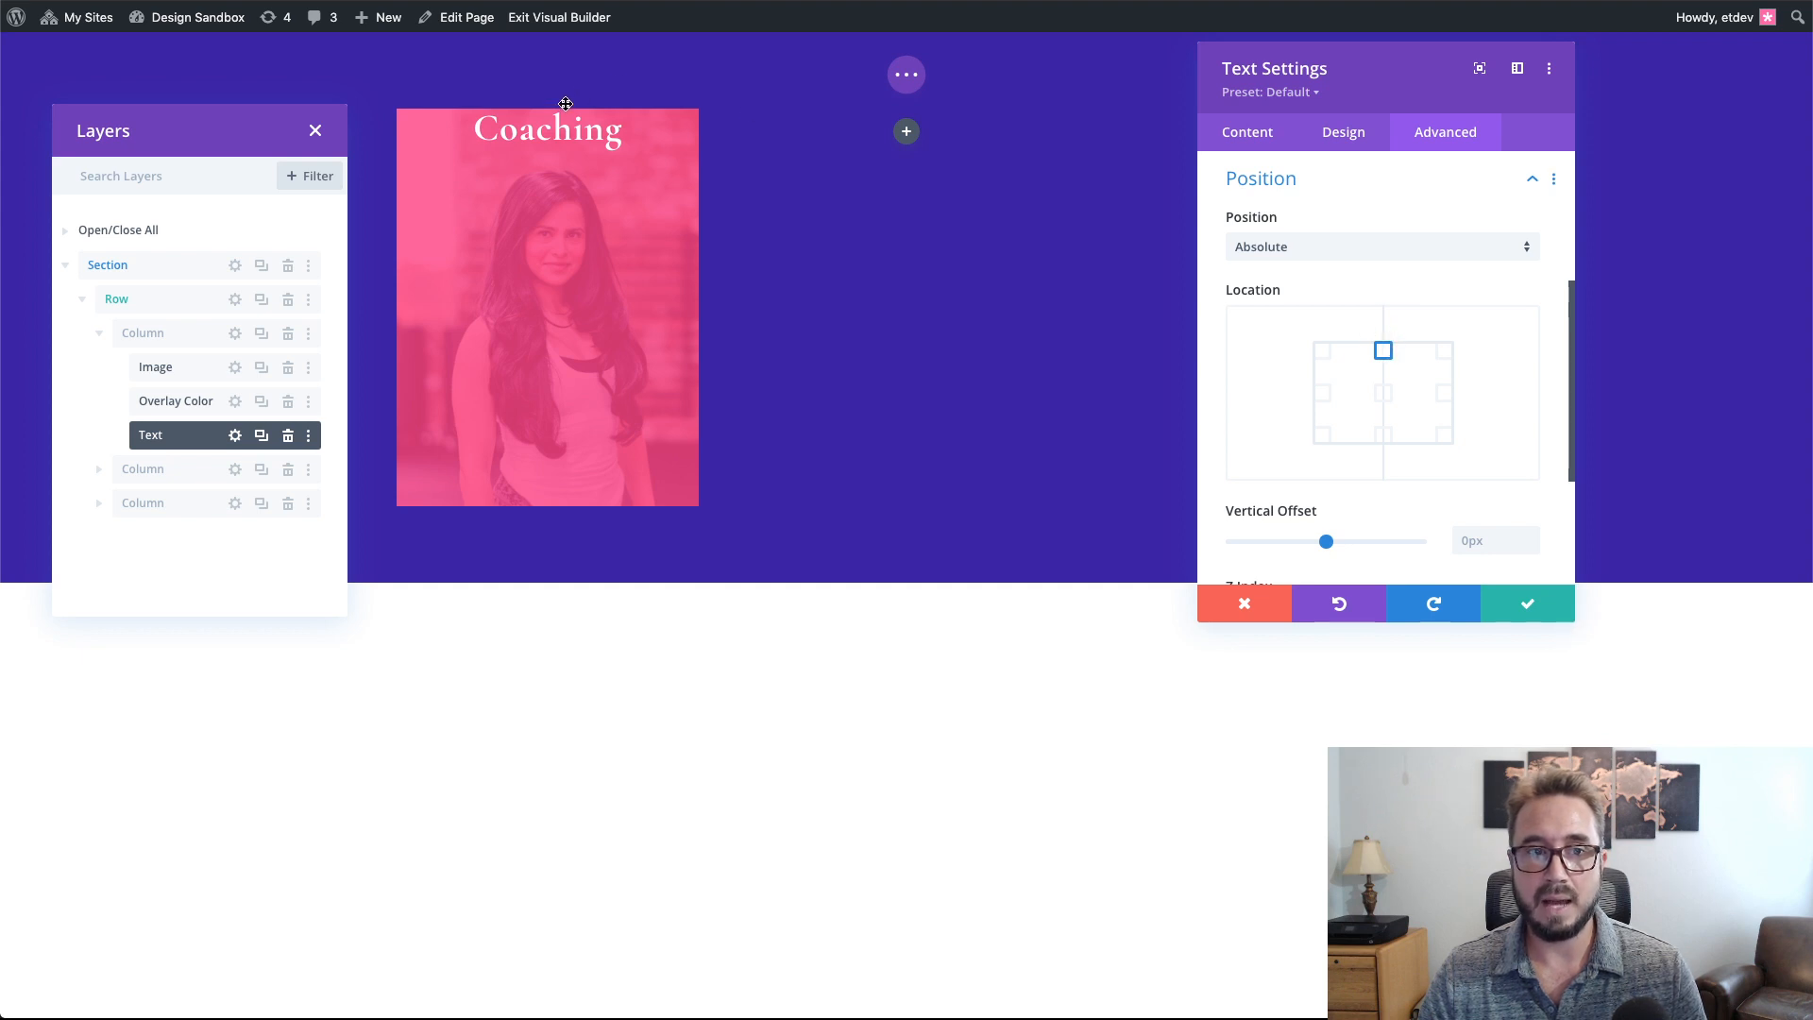
{"action": "left_click", "coordinate": [1489, 549]}
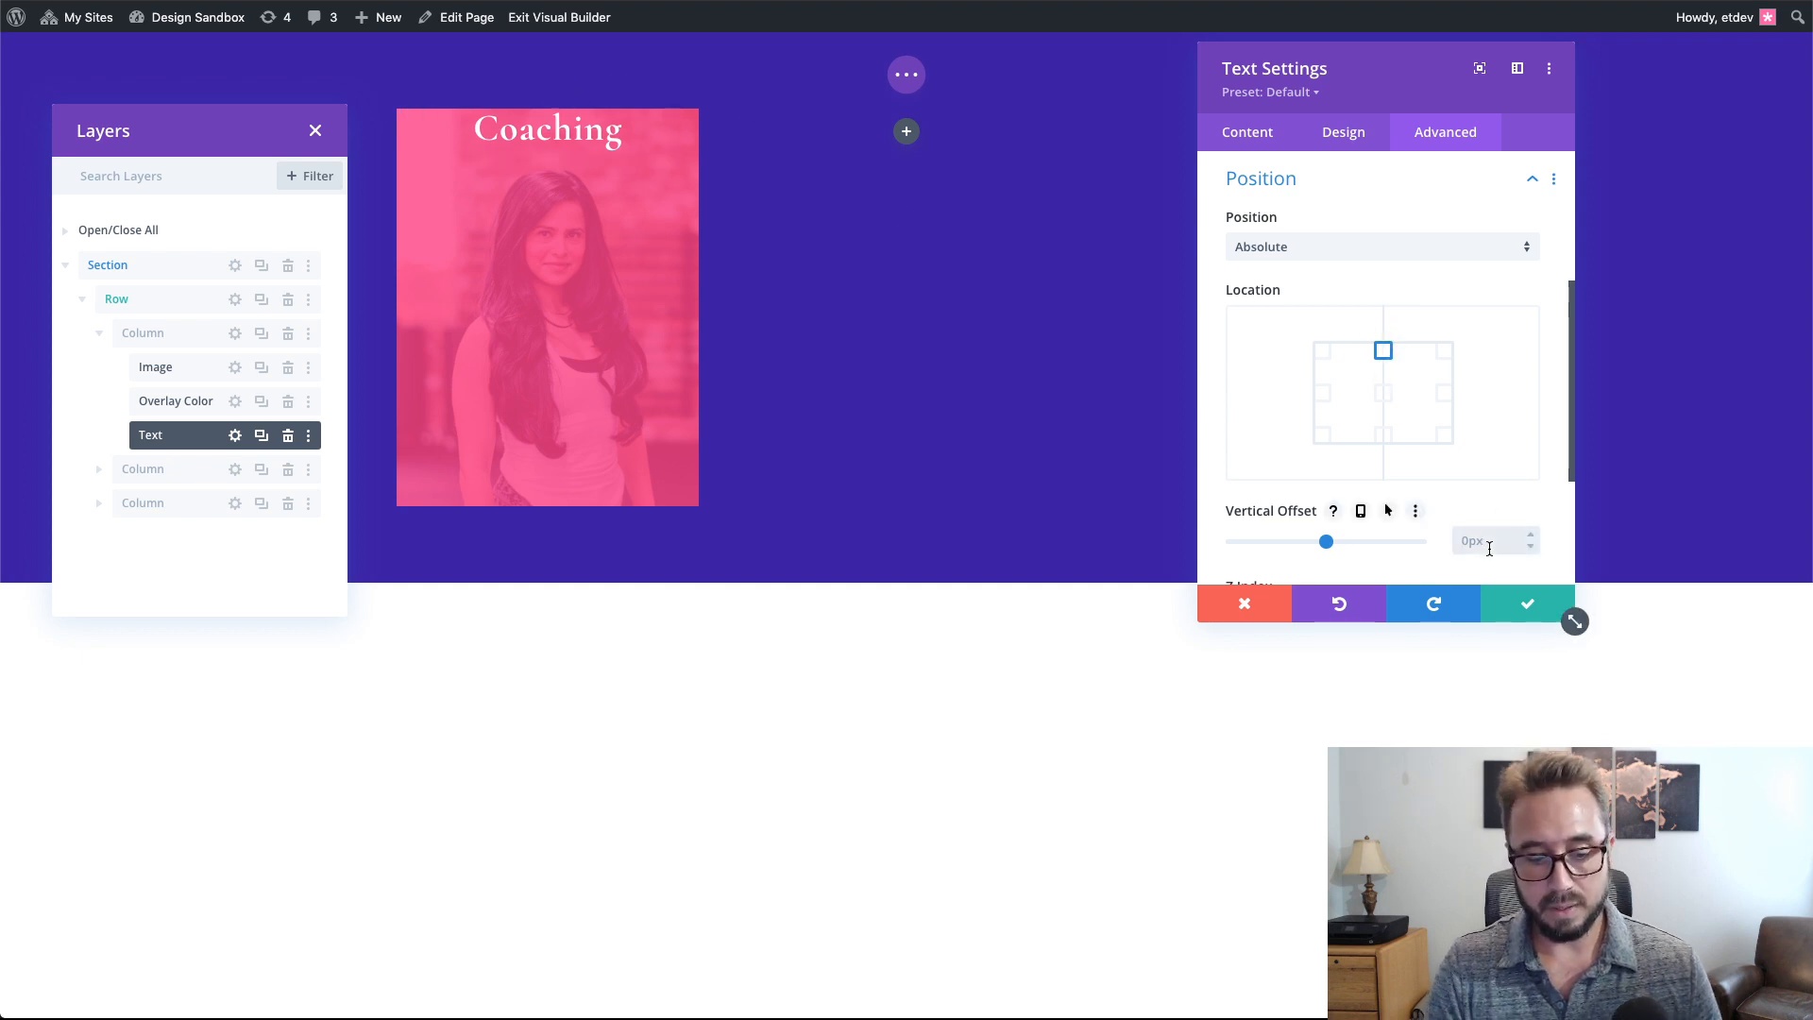
{"action": "type", "text": "10"}
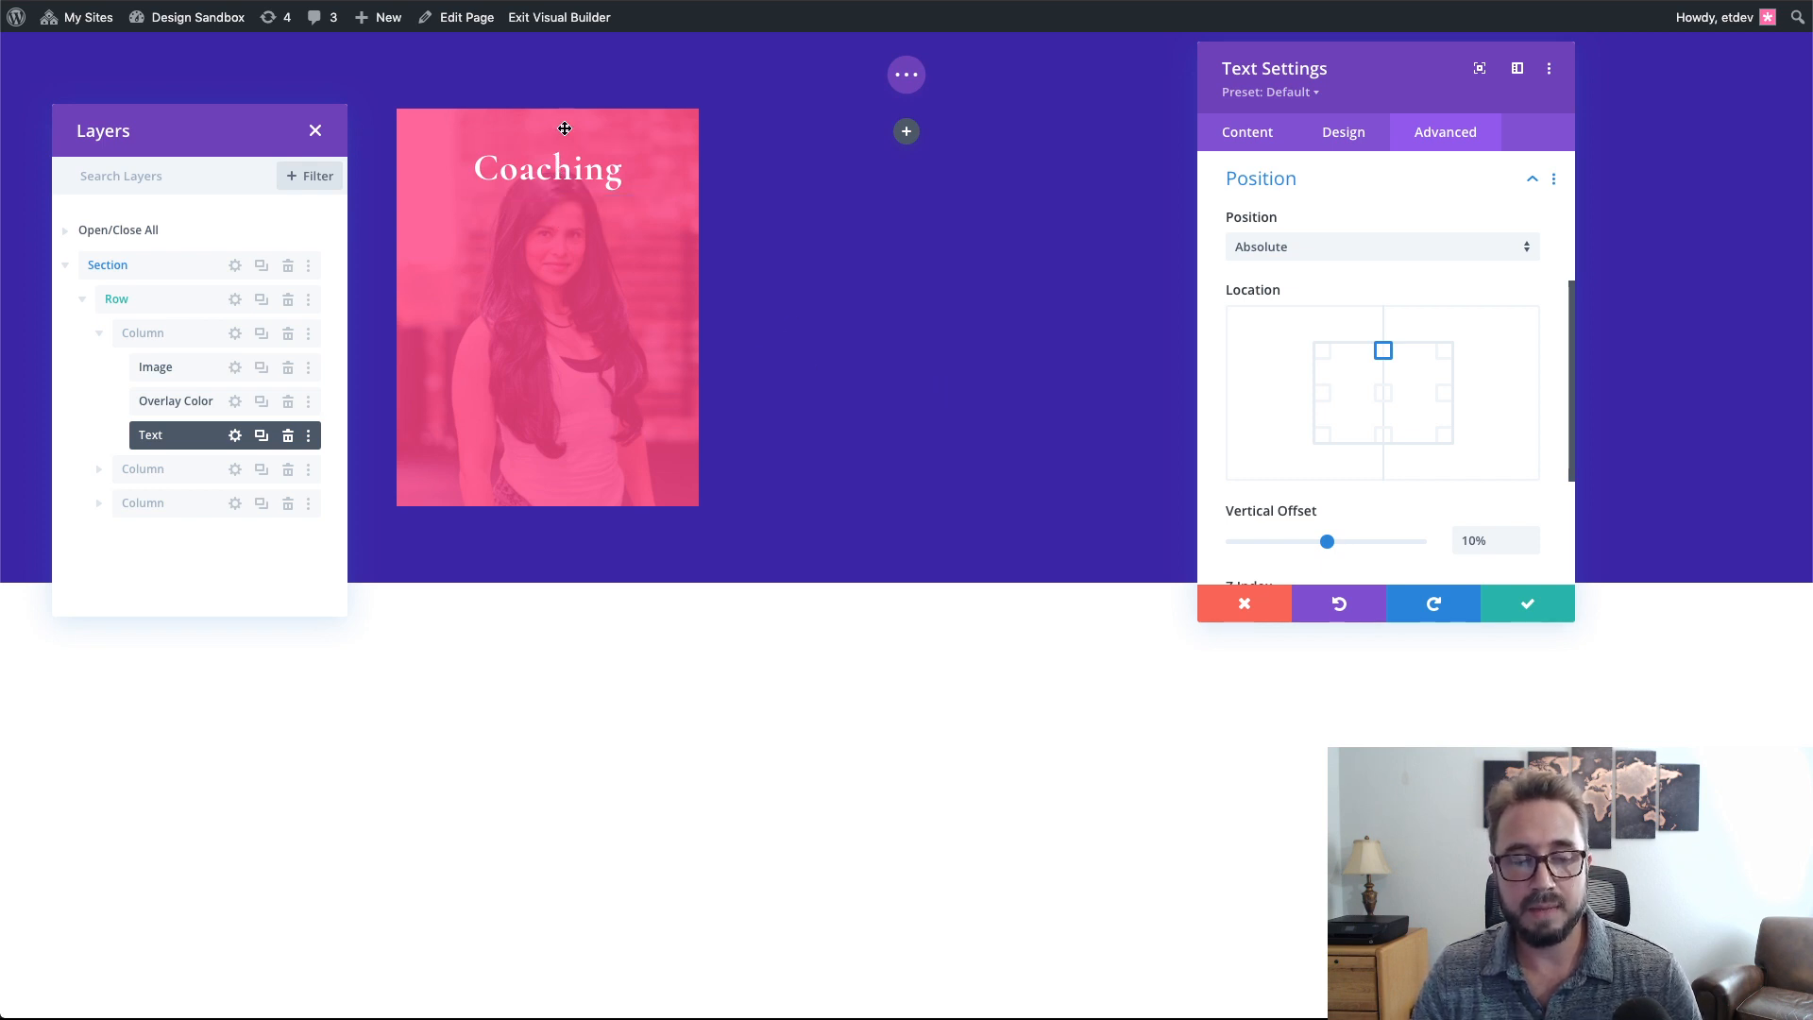
- Assign the CSS class et-overlay-item to the Coaching text module
{"action": "scroll", "coordinate": [1473, 510], "scroll_direction": "down", "scroll_amount": 1}
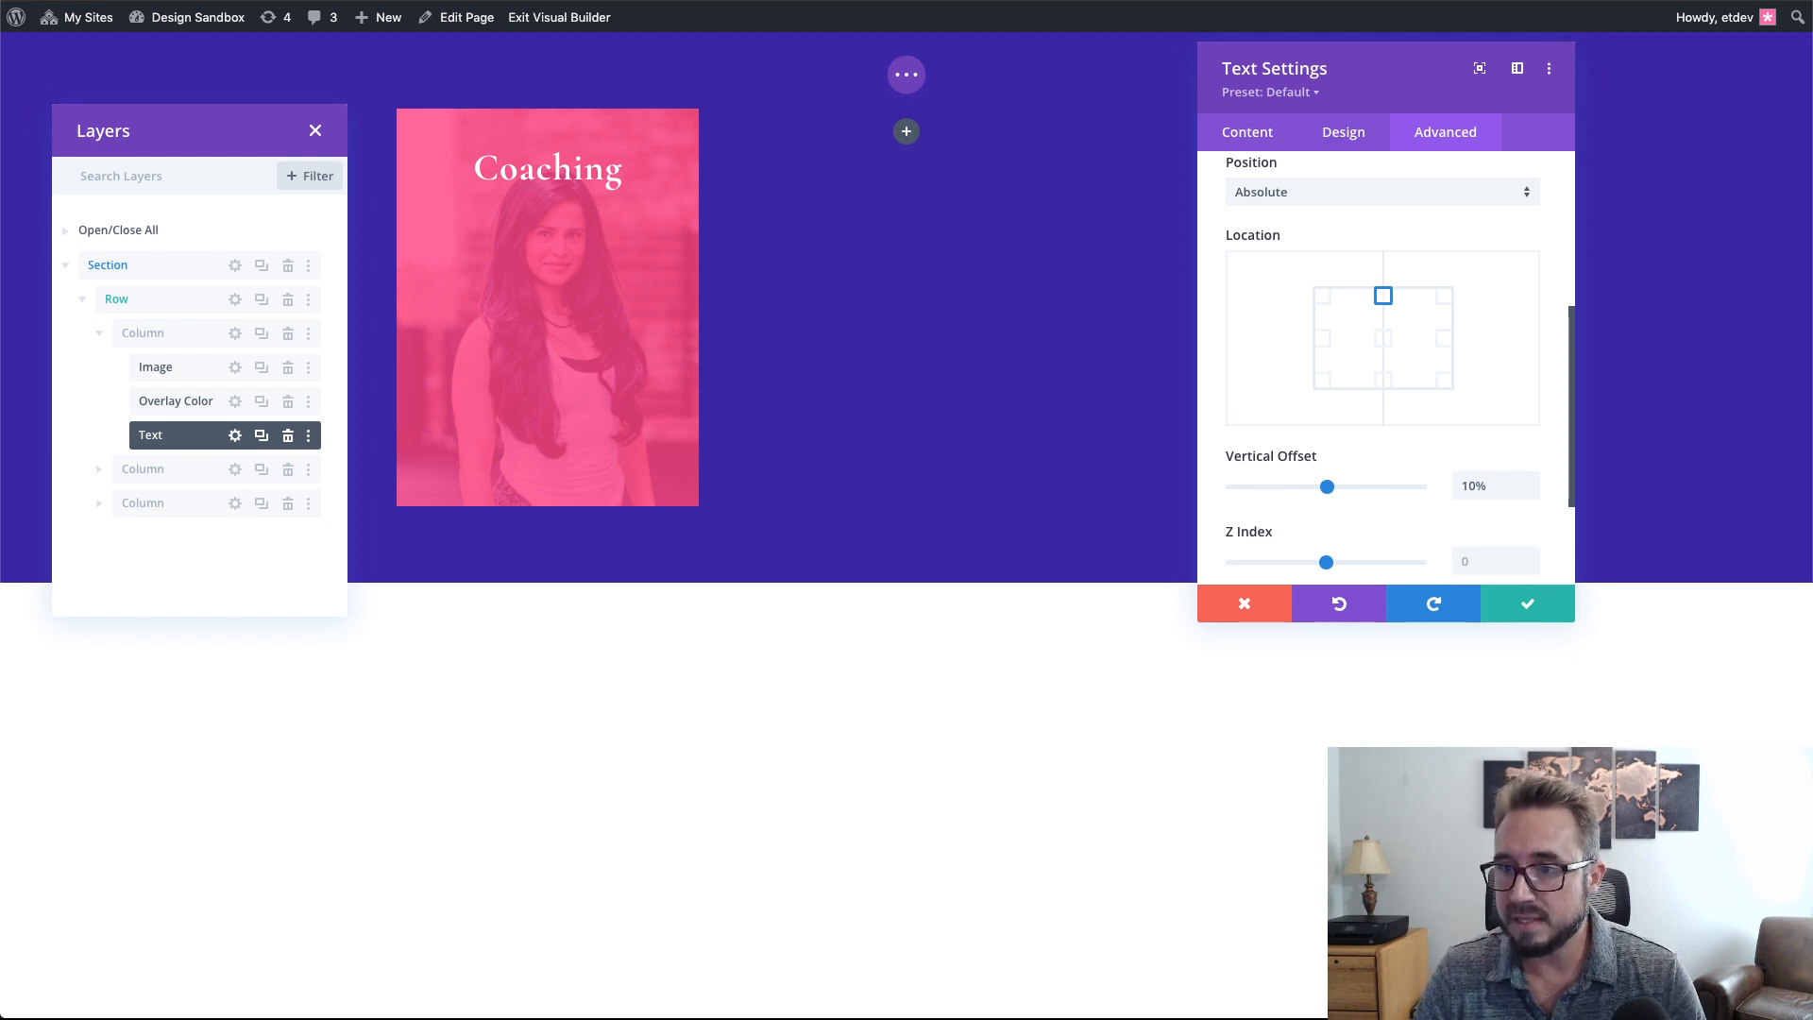
{"action": "scroll", "coordinate": [1447, 213], "scroll_direction": "up", "scroll_amount": 4}
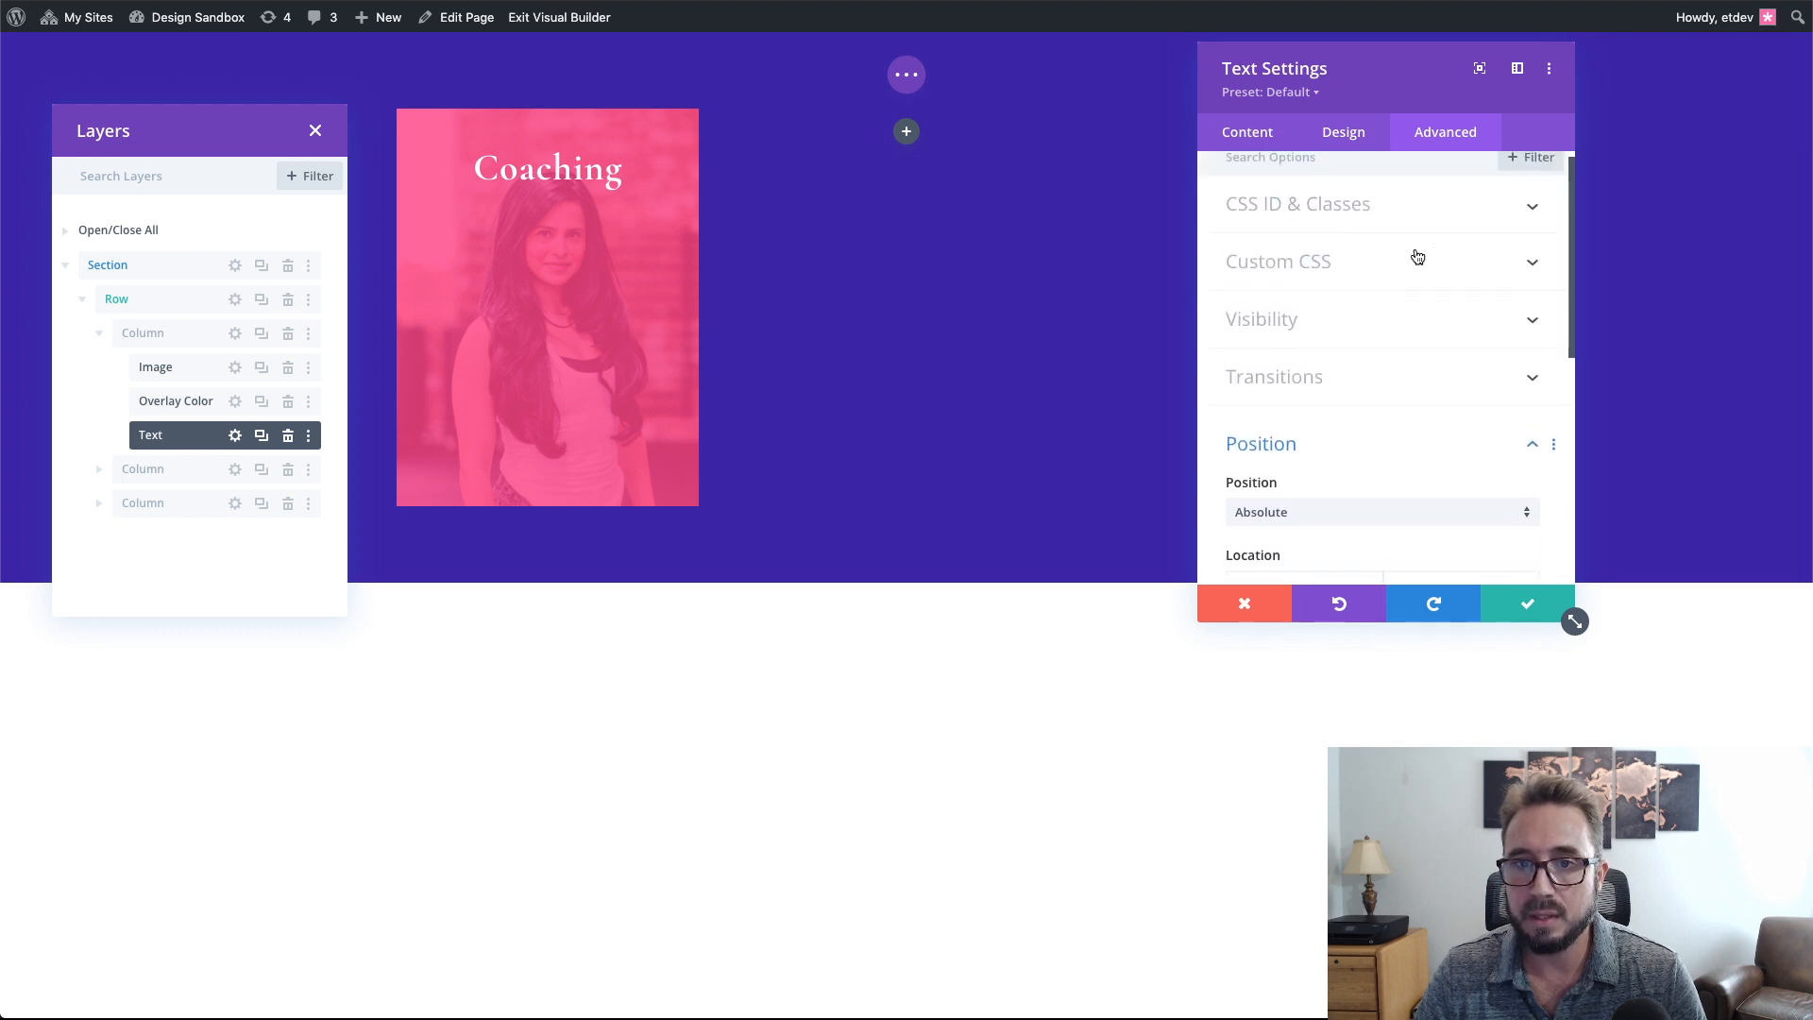
{"action": "left_click", "coordinate": [1404, 203]}
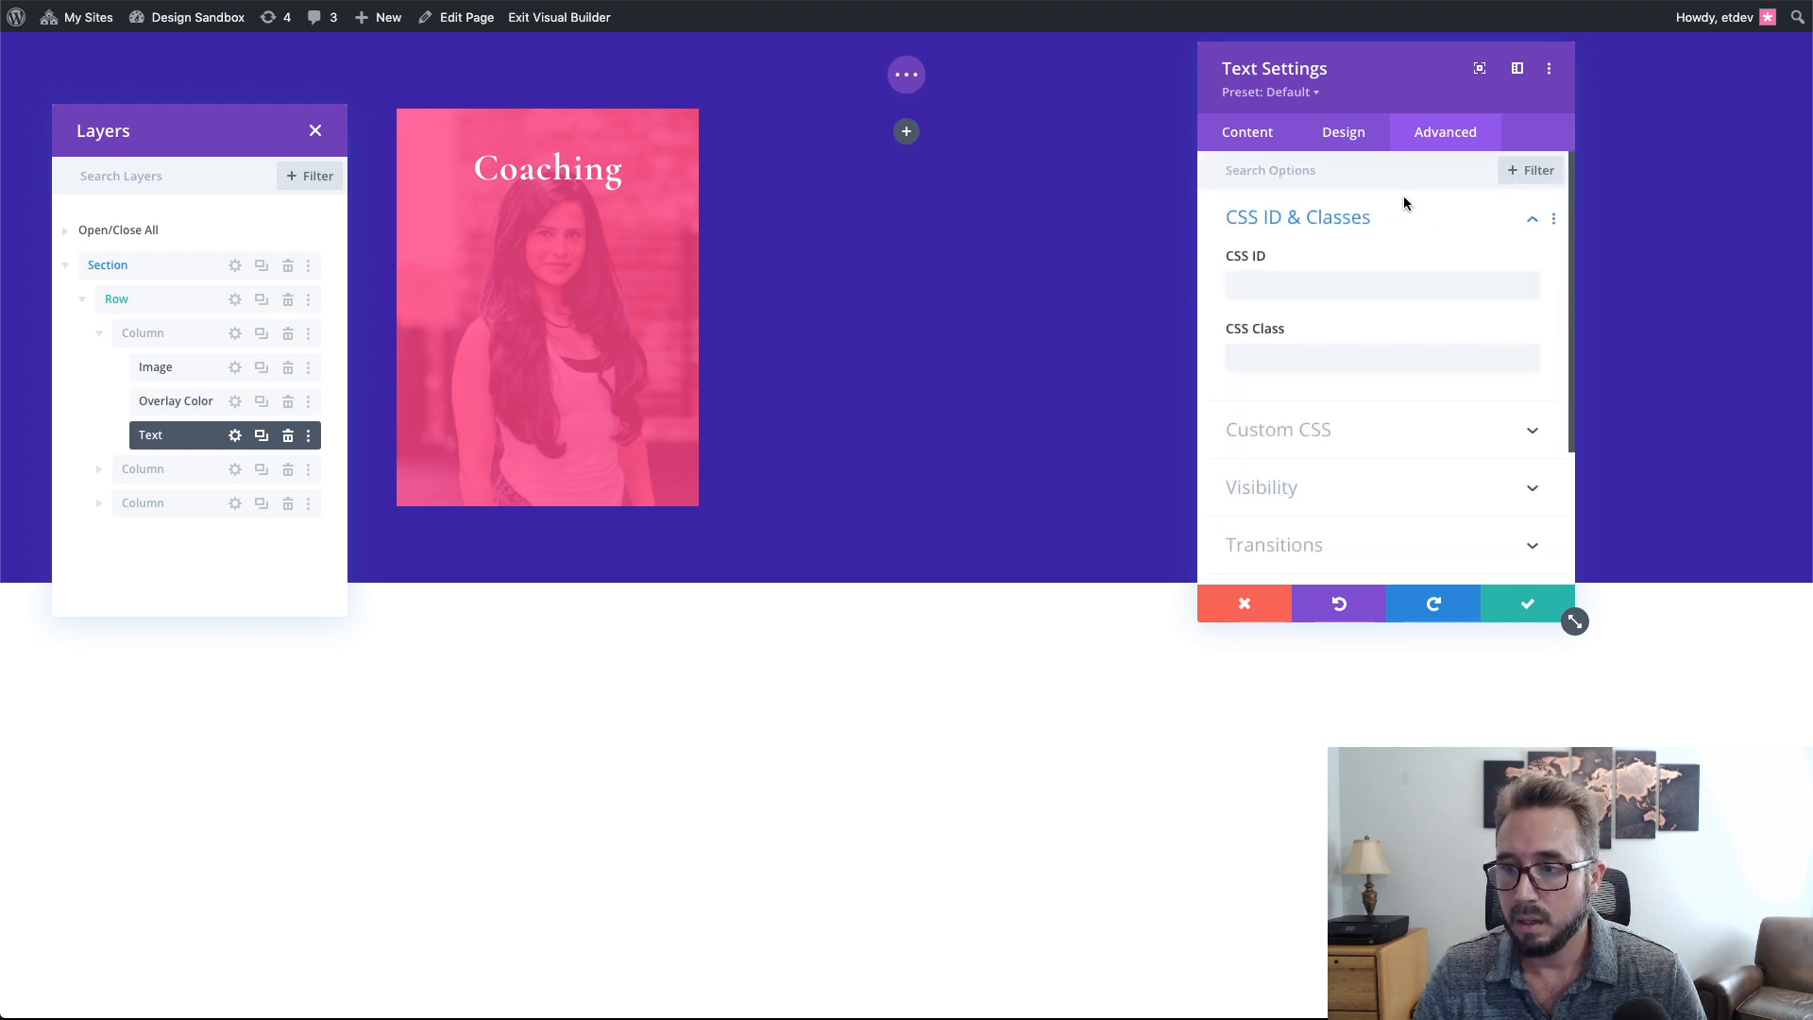
{"action": "left_click", "coordinate": [1372, 355]}
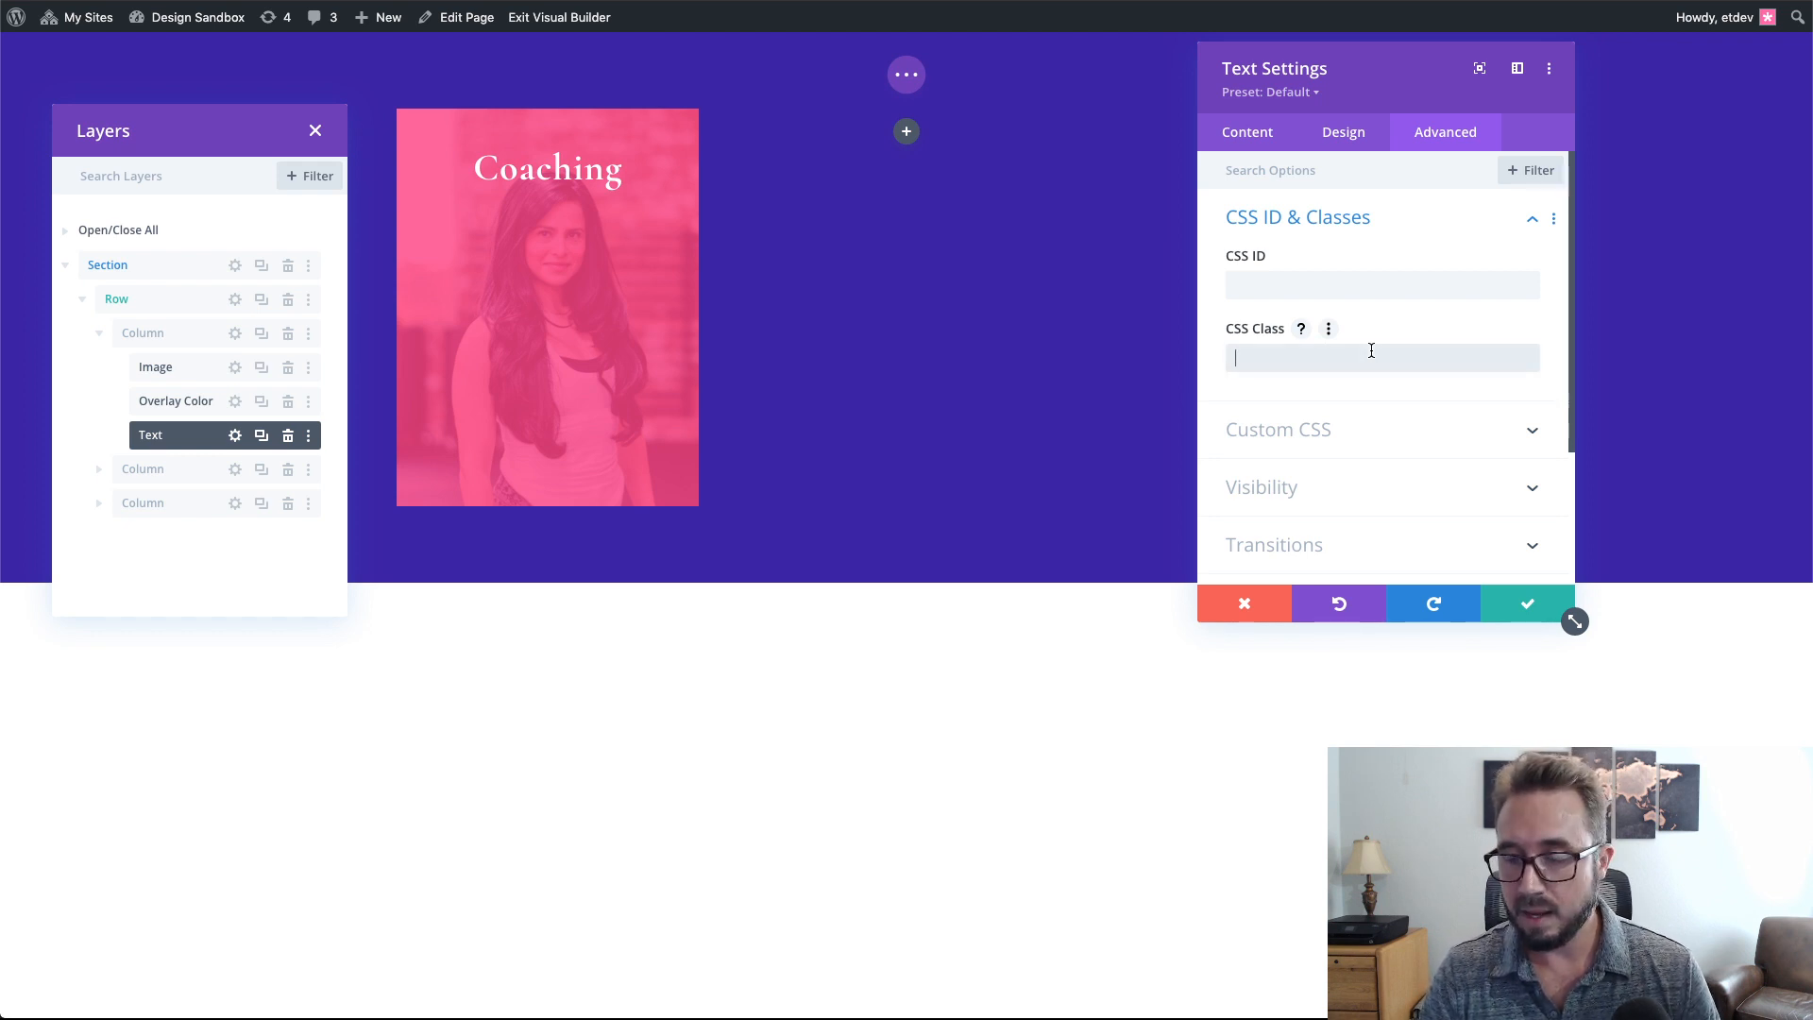
{"action": "type", "text": "et.-overlay-item"}
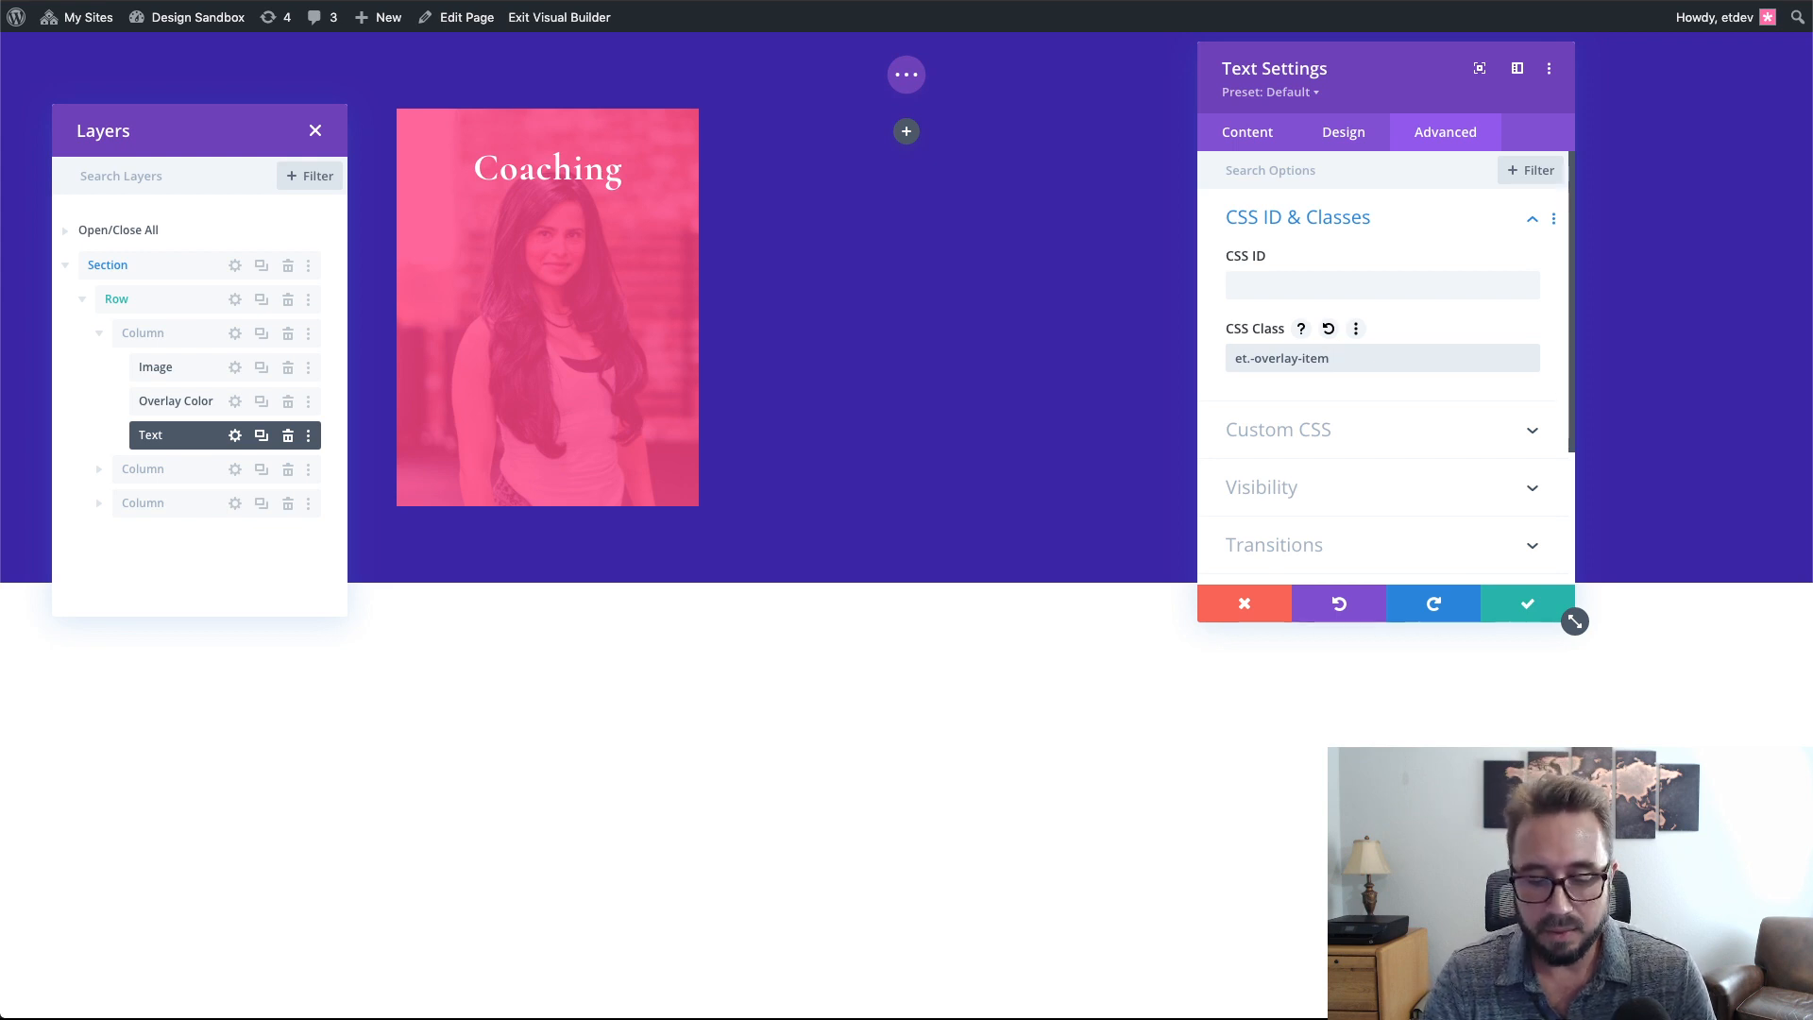
{"action": "type", "text": "move"}
{"action": "key", "text": "BackSpace"}
{"action": "key", "text": "BackSpace"}
{"action": "key", "text": "BackSpace"}
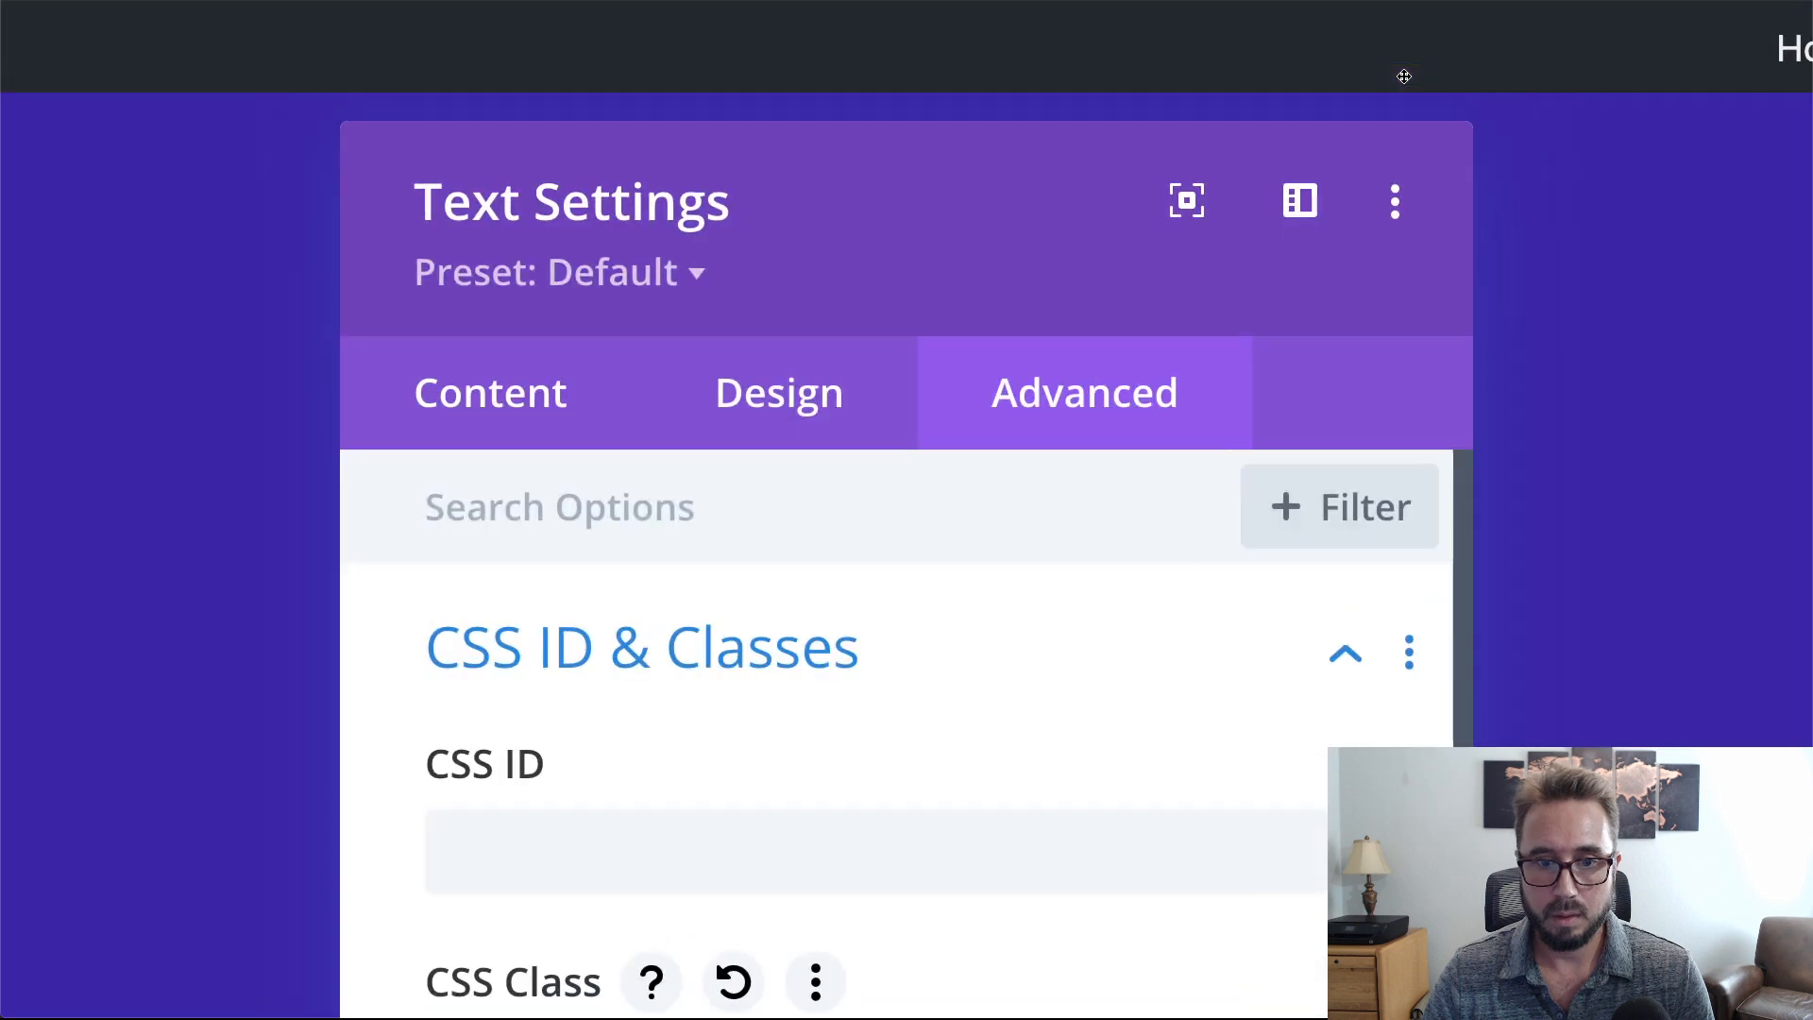
{"action": "scroll", "coordinate": [1375, 369], "scroll_direction": "down", "scroll_amount": 4}
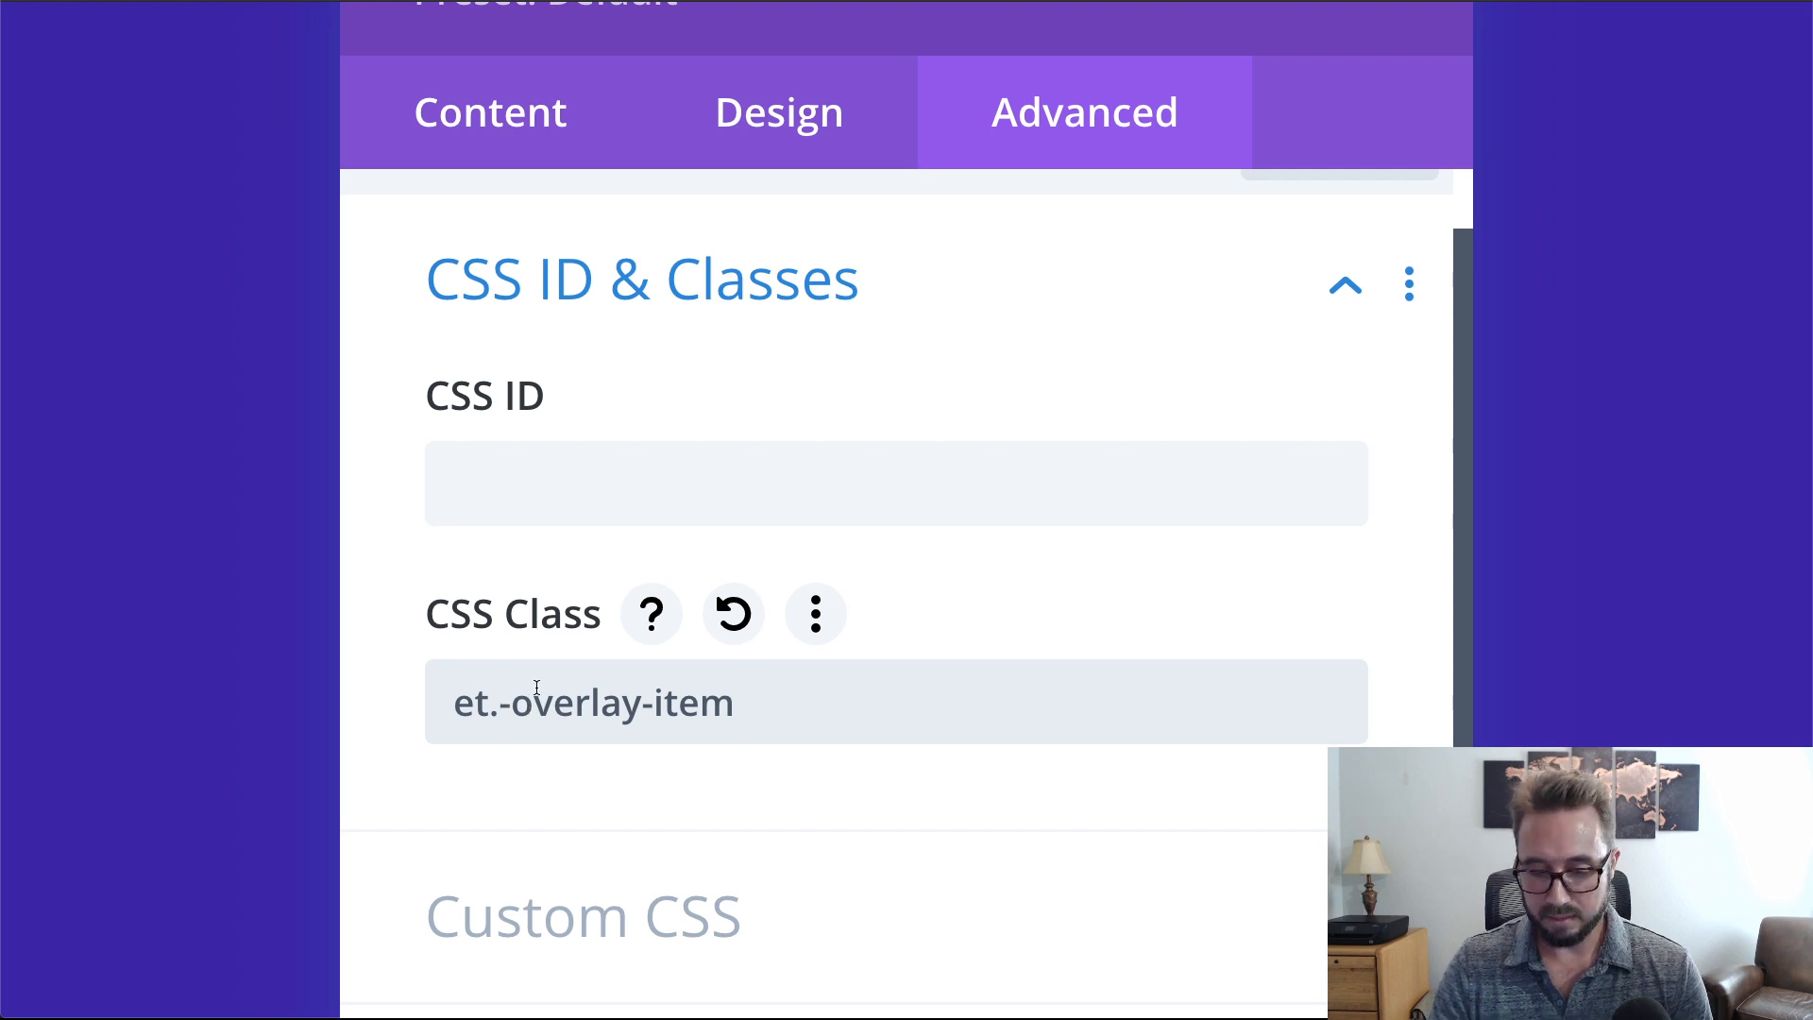
{"action": "key", "text": "BackSpace"}
{"action": "left_click", "coordinate": [945, 698]}
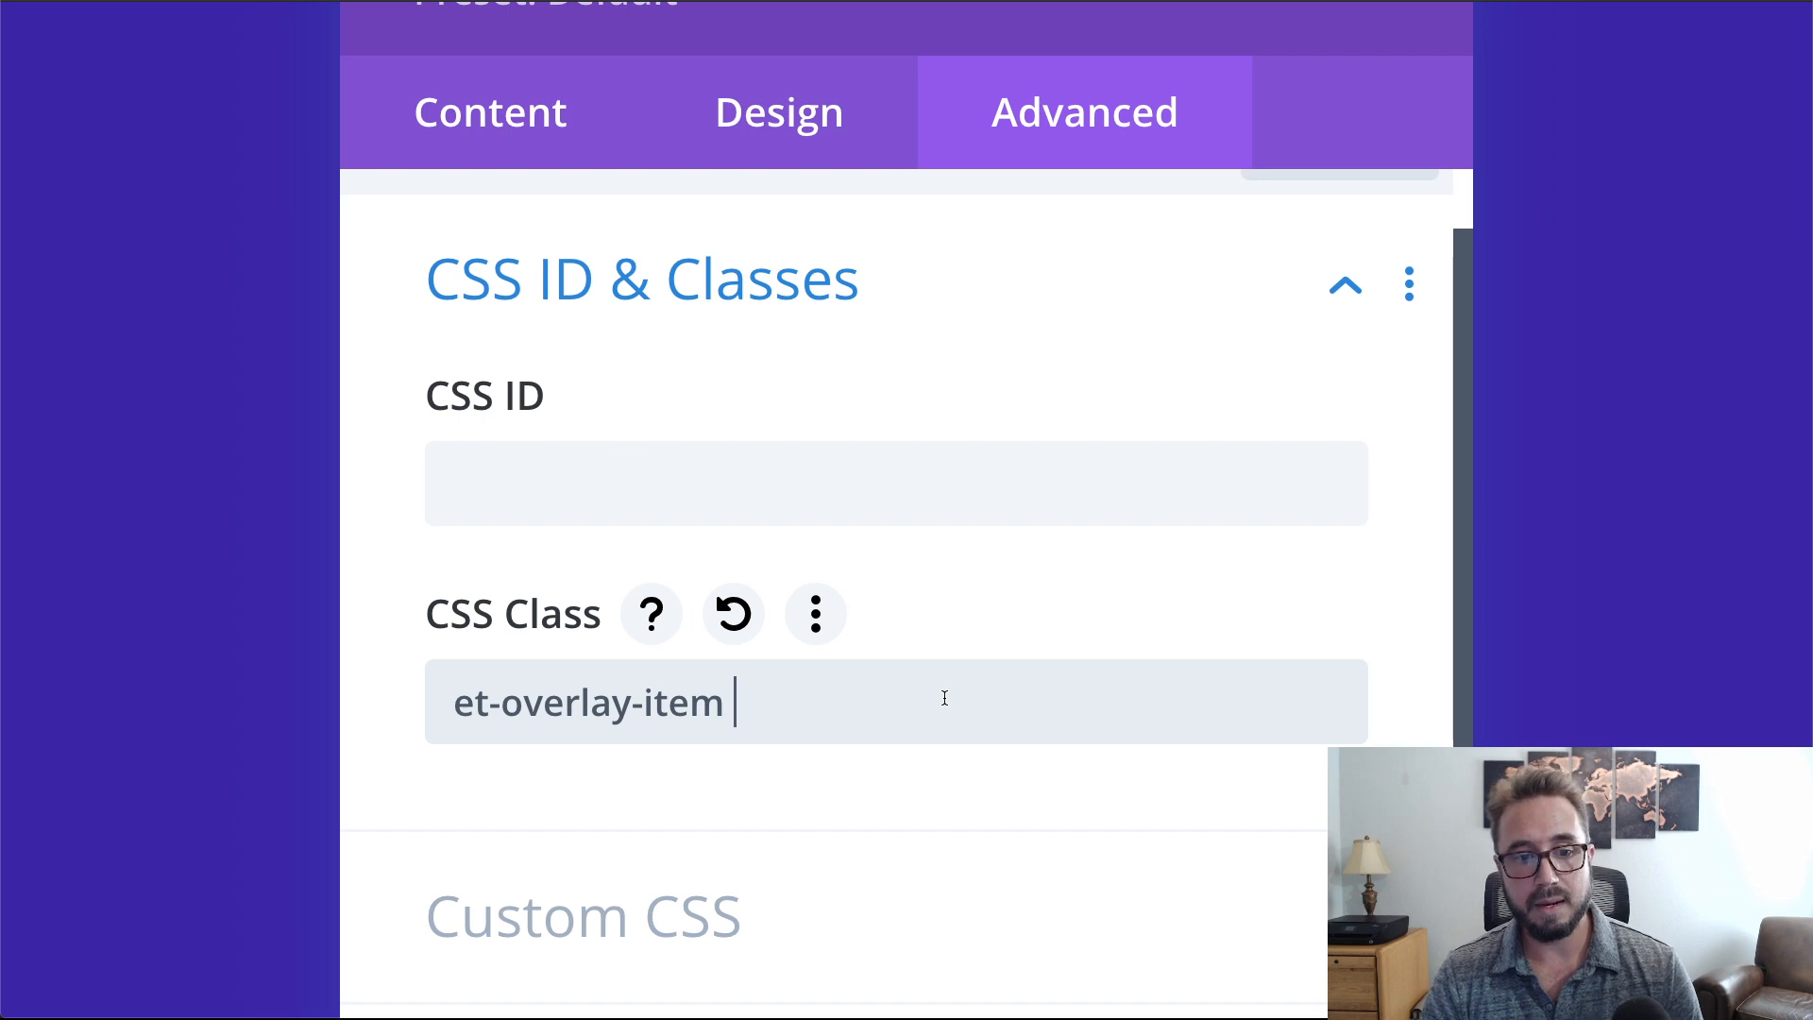
- Append the move-down class to the text module's CSS classes and save its settings
{"action": "type", "text": "move"}
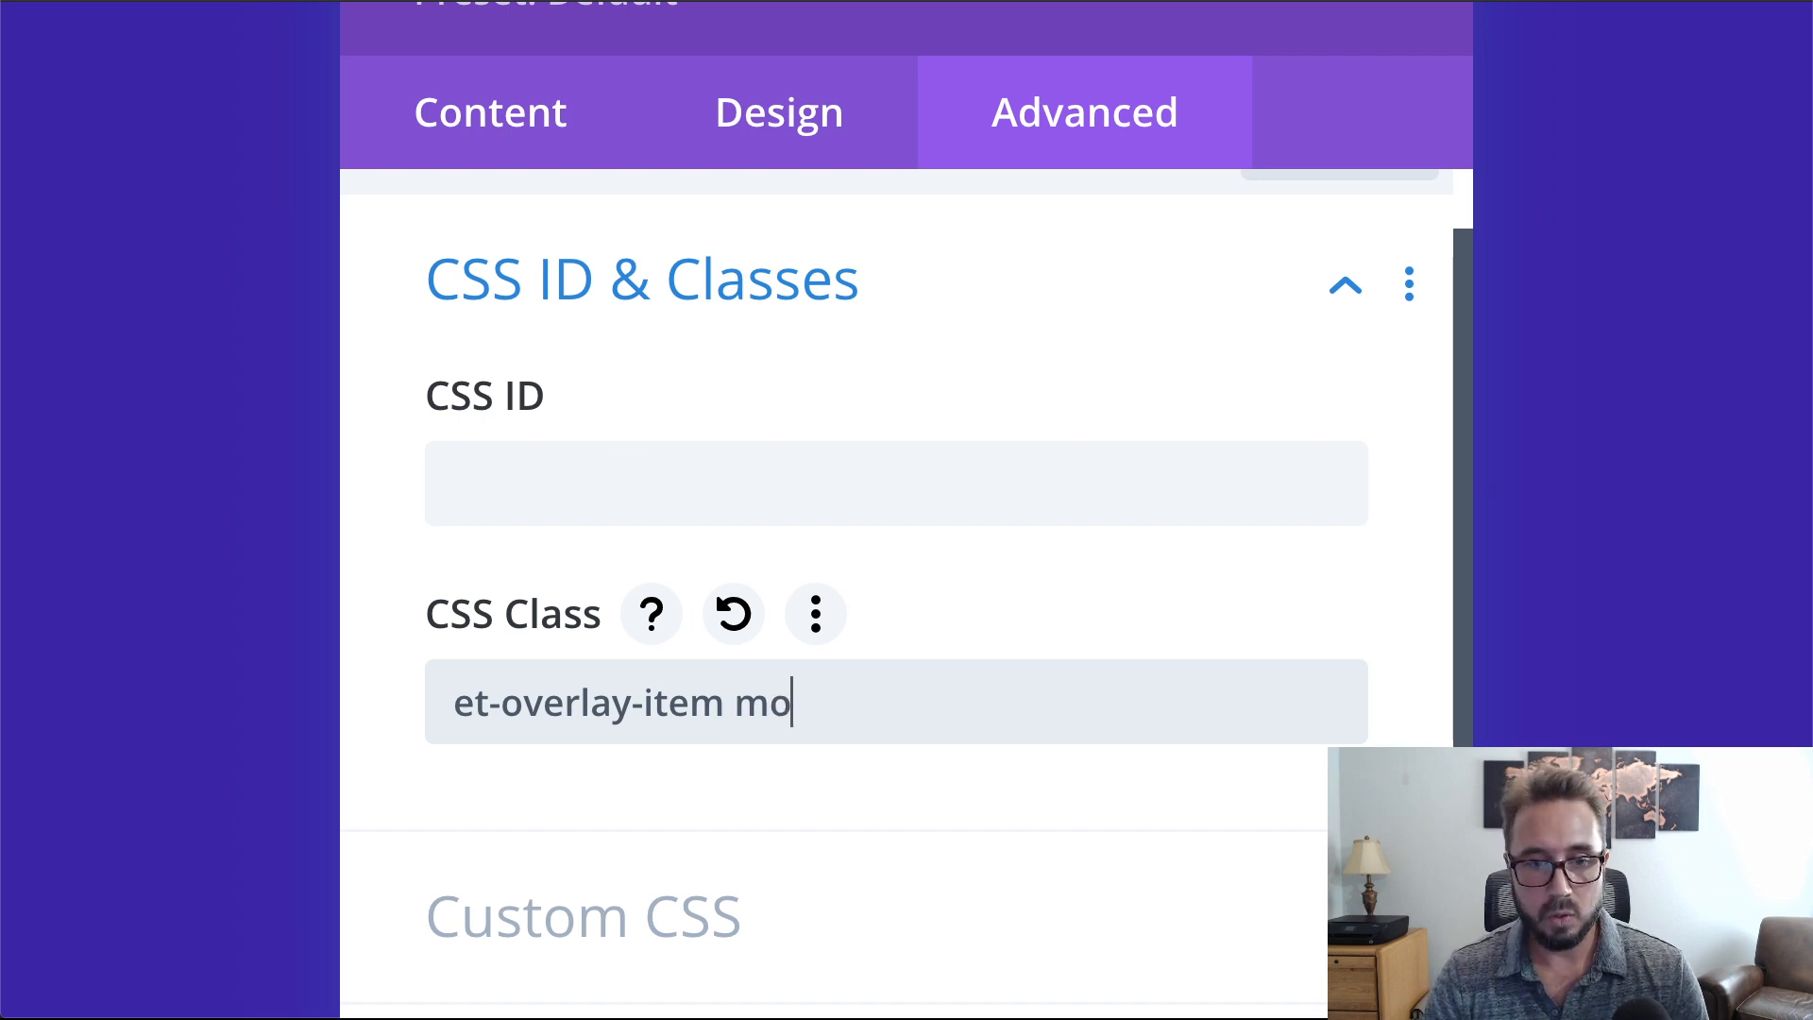
{"action": "type", "text": "-down"}
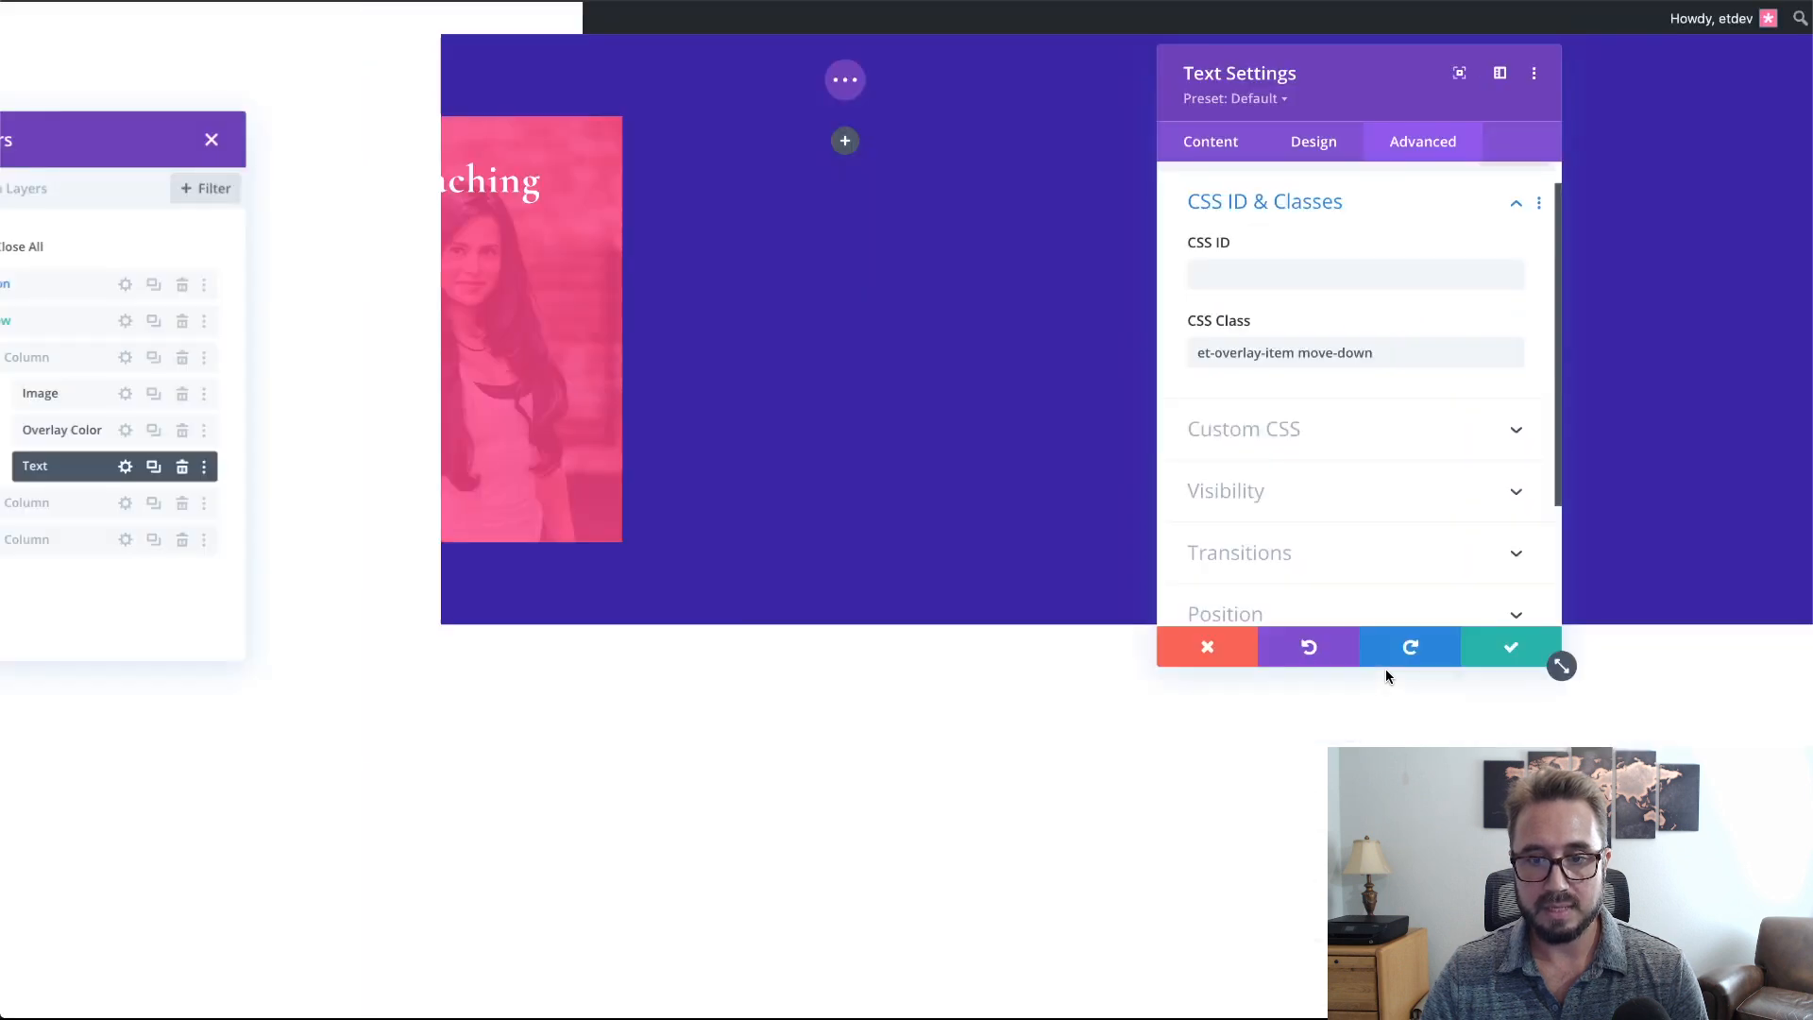
{"action": "left_click", "coordinate": [1526, 605]}
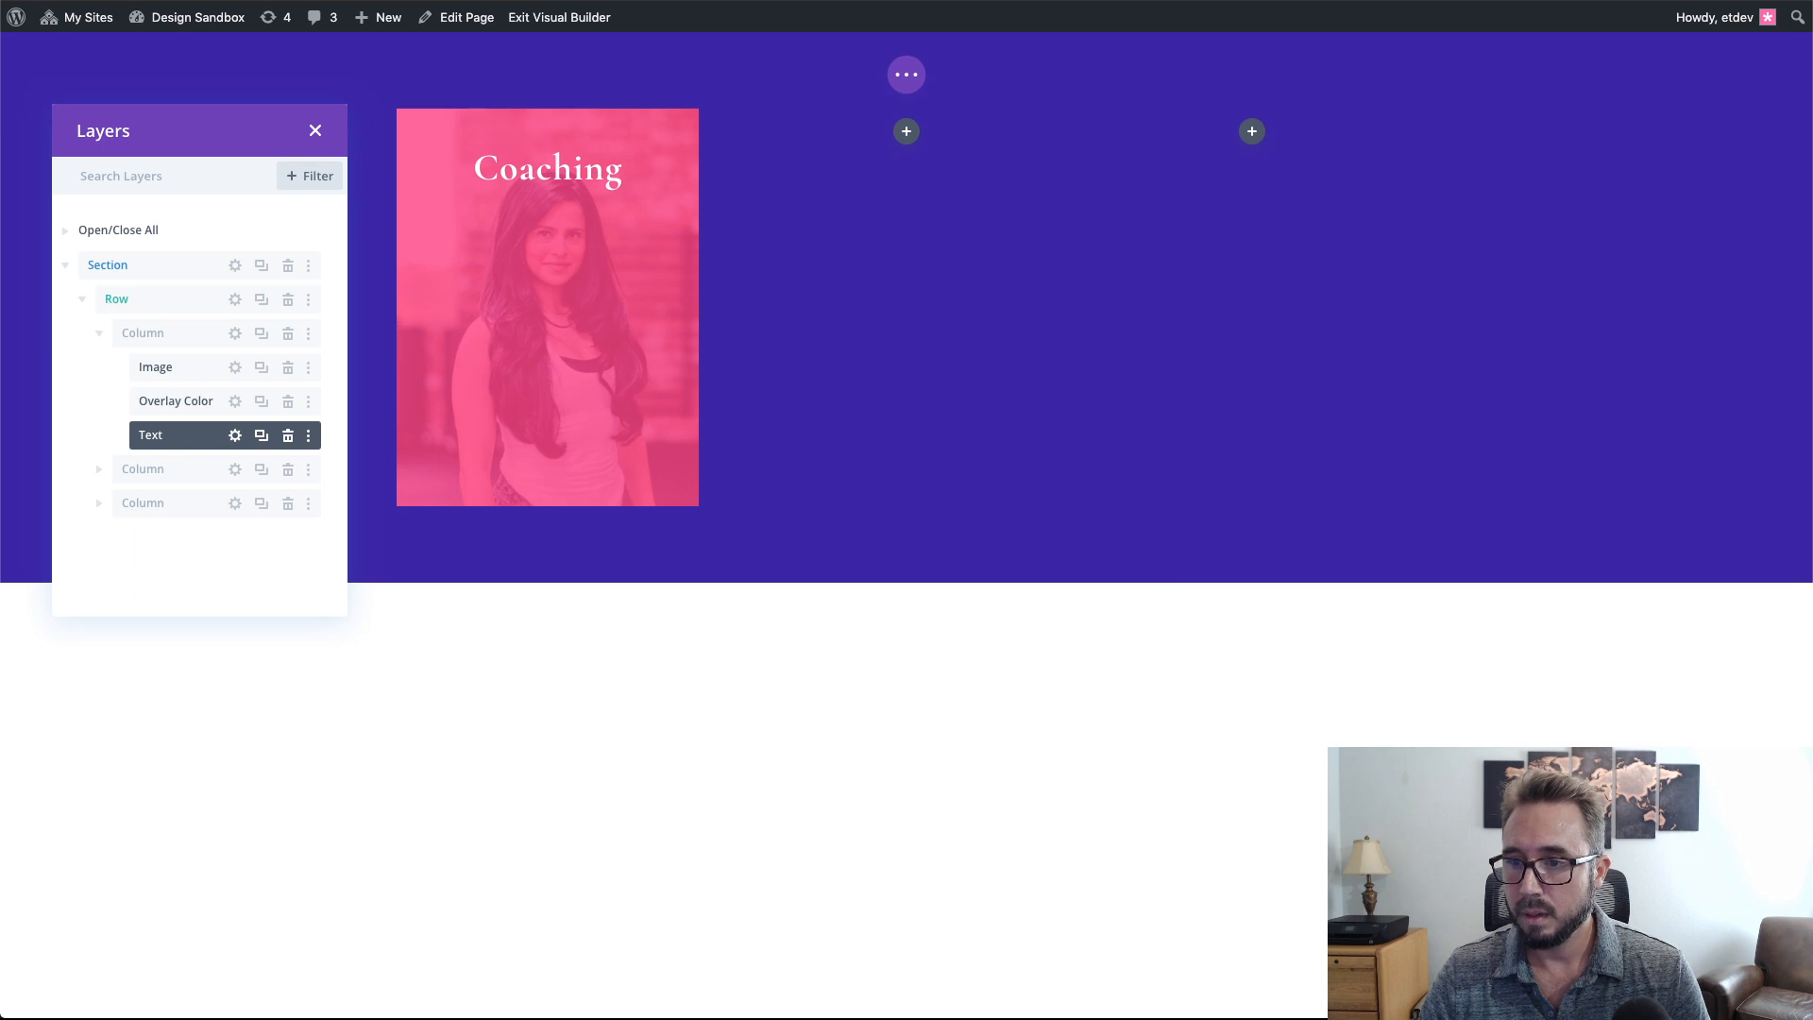
- Rename the first column's Text module as Overlay Heading
{"action": "mouse_move", "coordinate": [522, 180]}
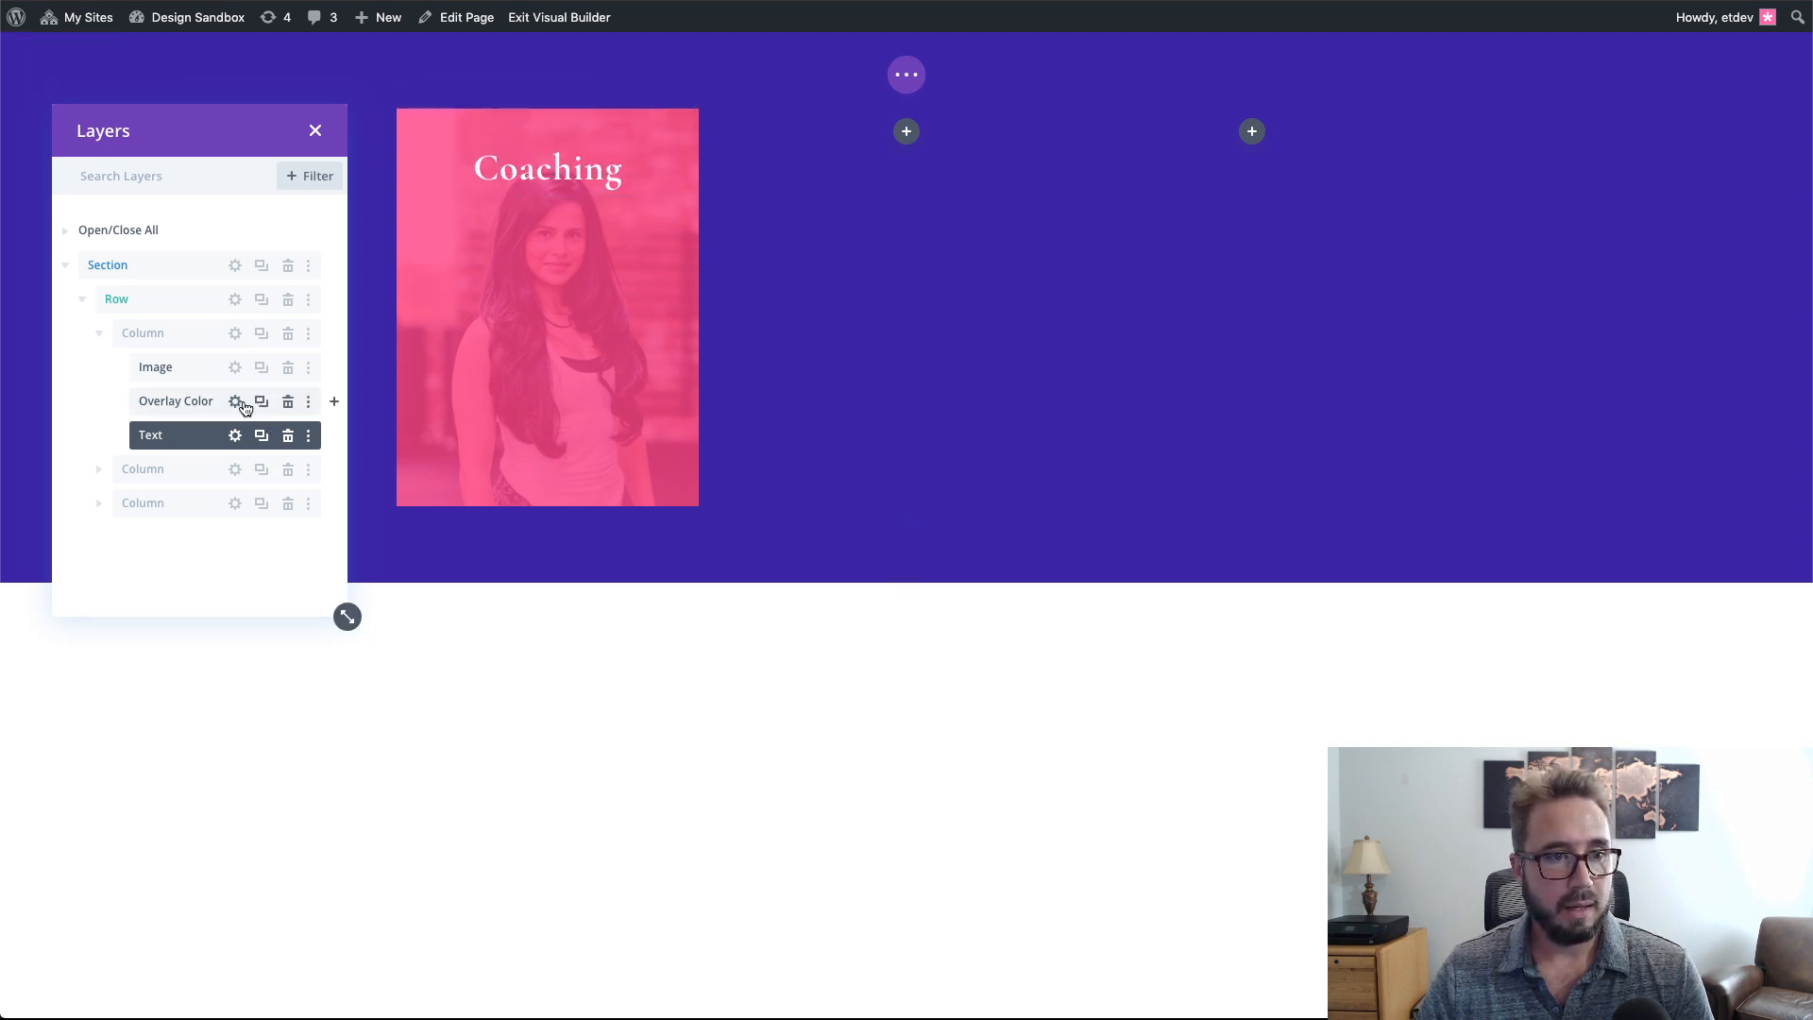
{"action": "double_click", "coordinate": [167, 435]}
{"action": "key", "text": "BackSpace"}
{"action": "key", "text": "BackSpace"}
{"action": "key", "text": "BackSpace"}
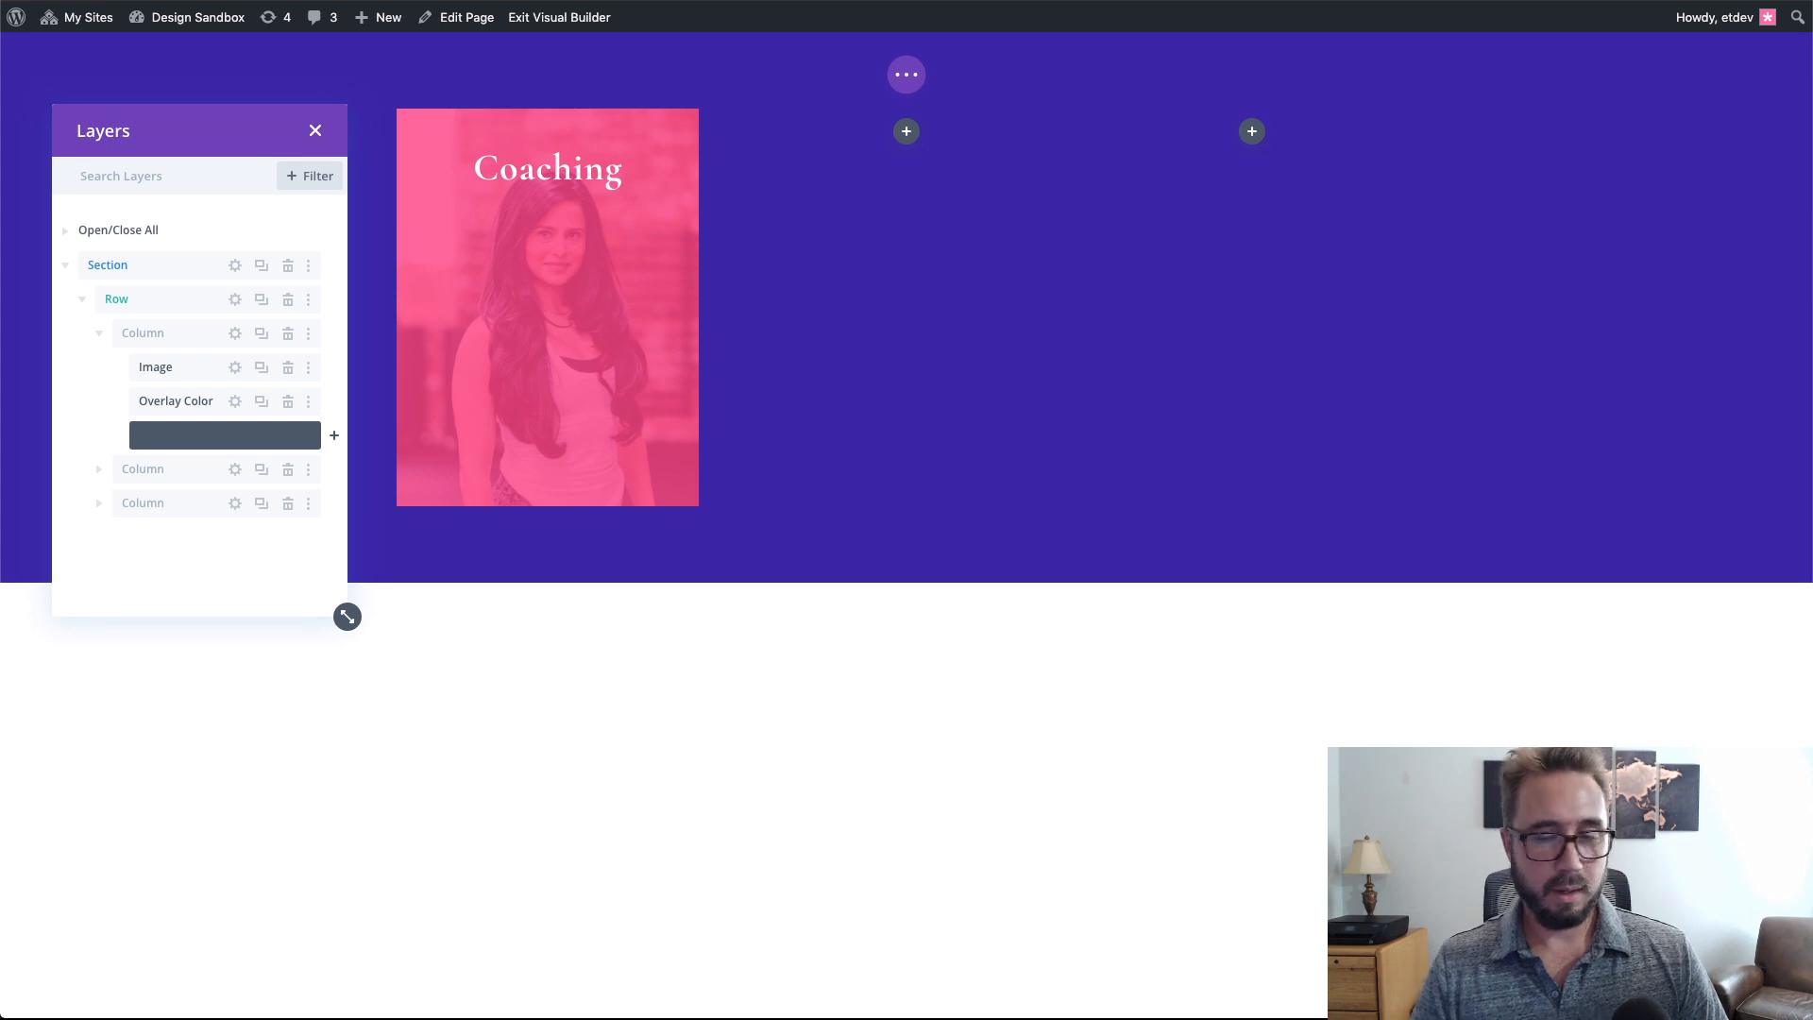
{"action": "type", "text": "Ov"}
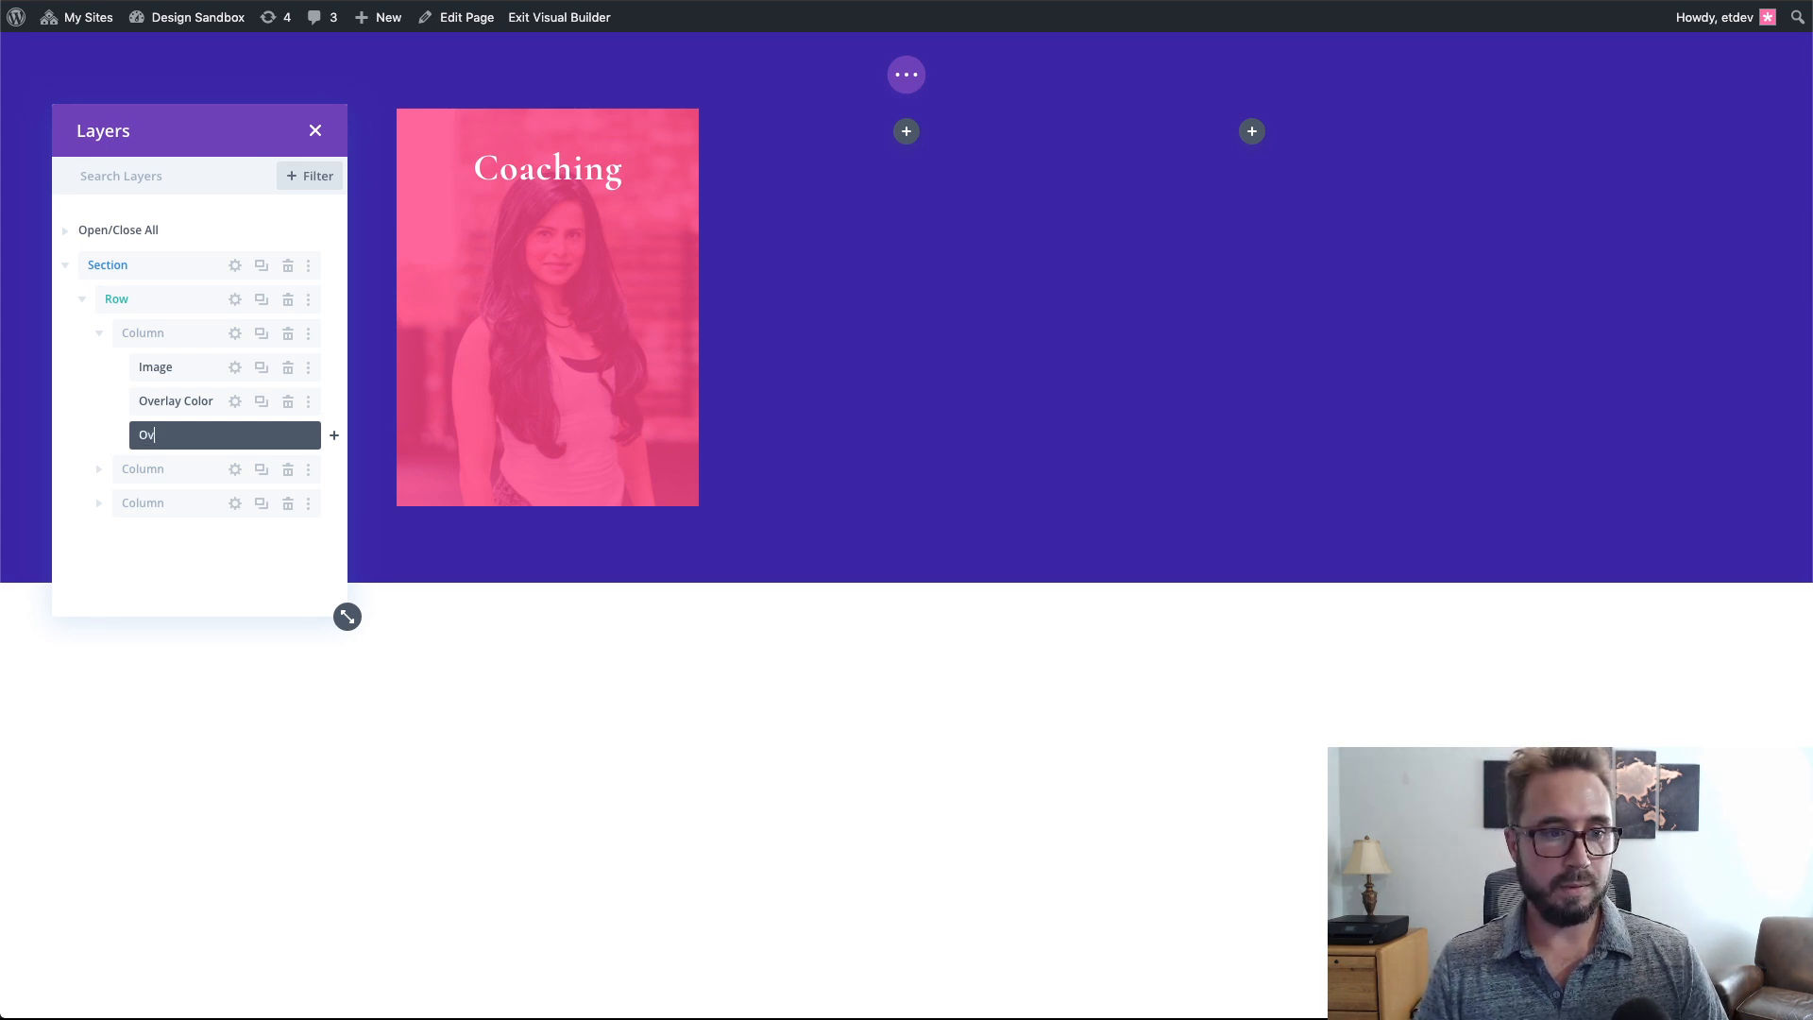
{"action": "type", "text": "erlay Heading"}
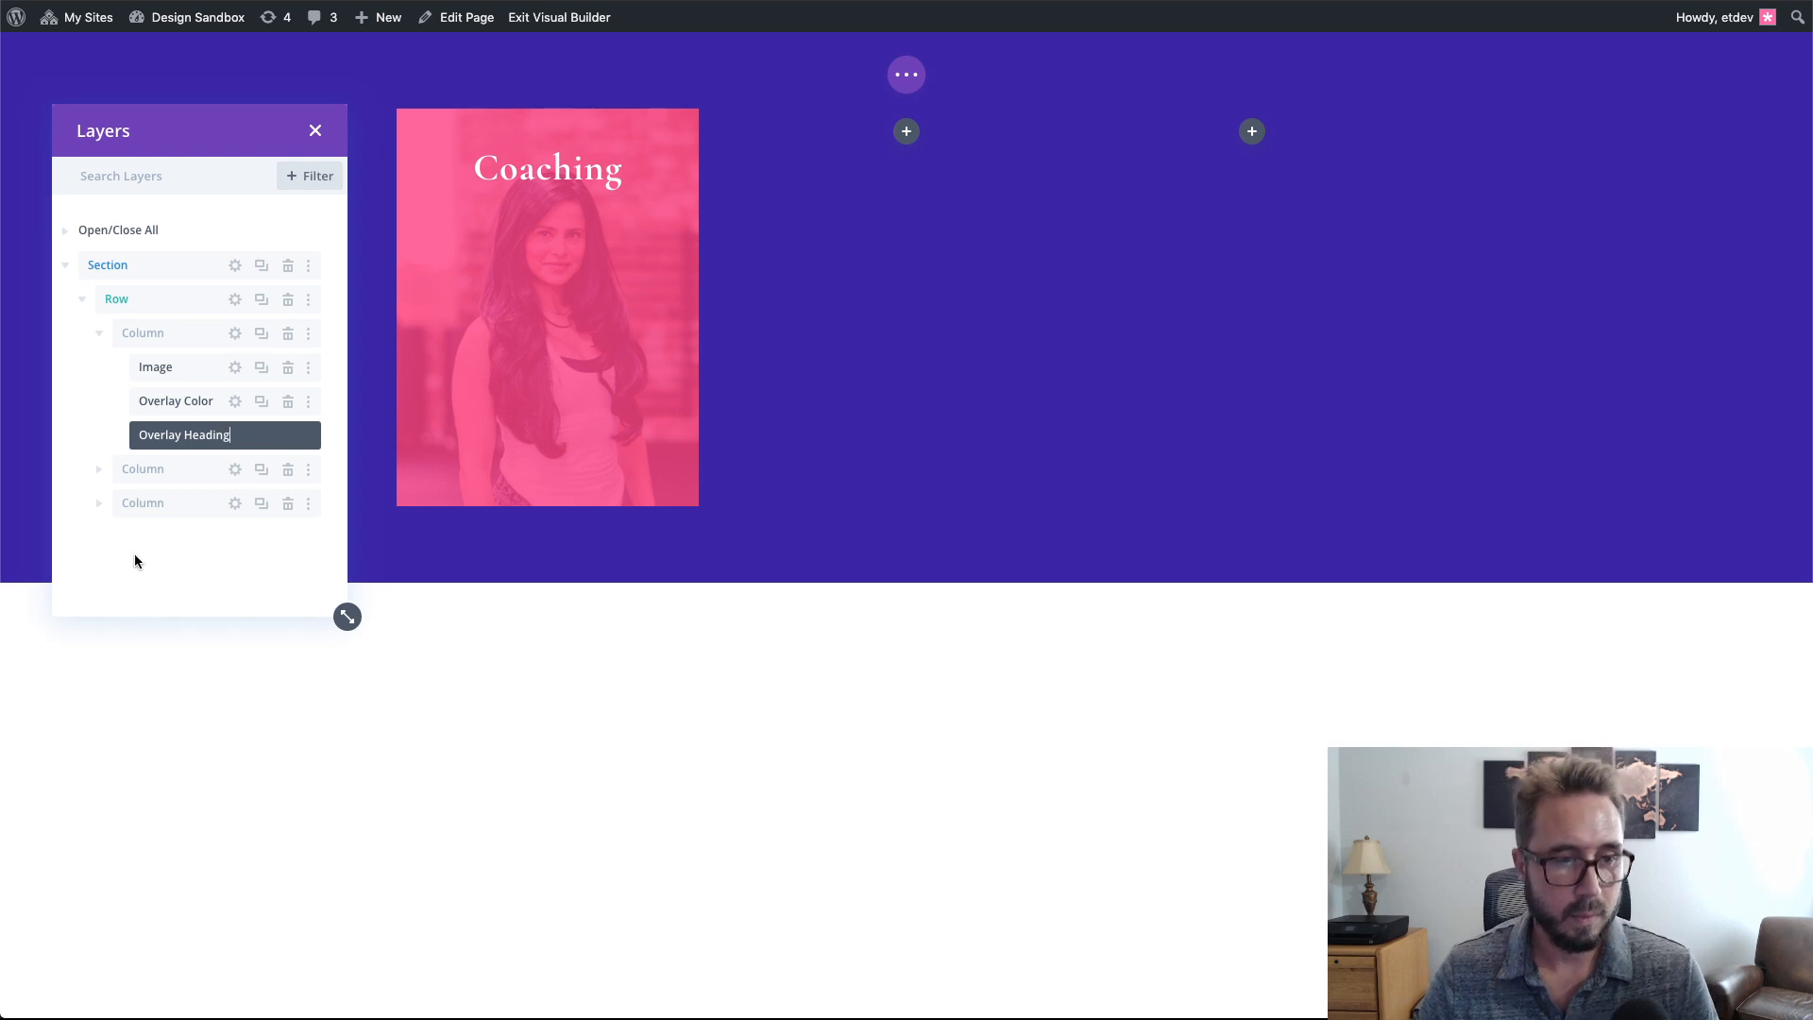
{"action": "key", "text": "Return"}
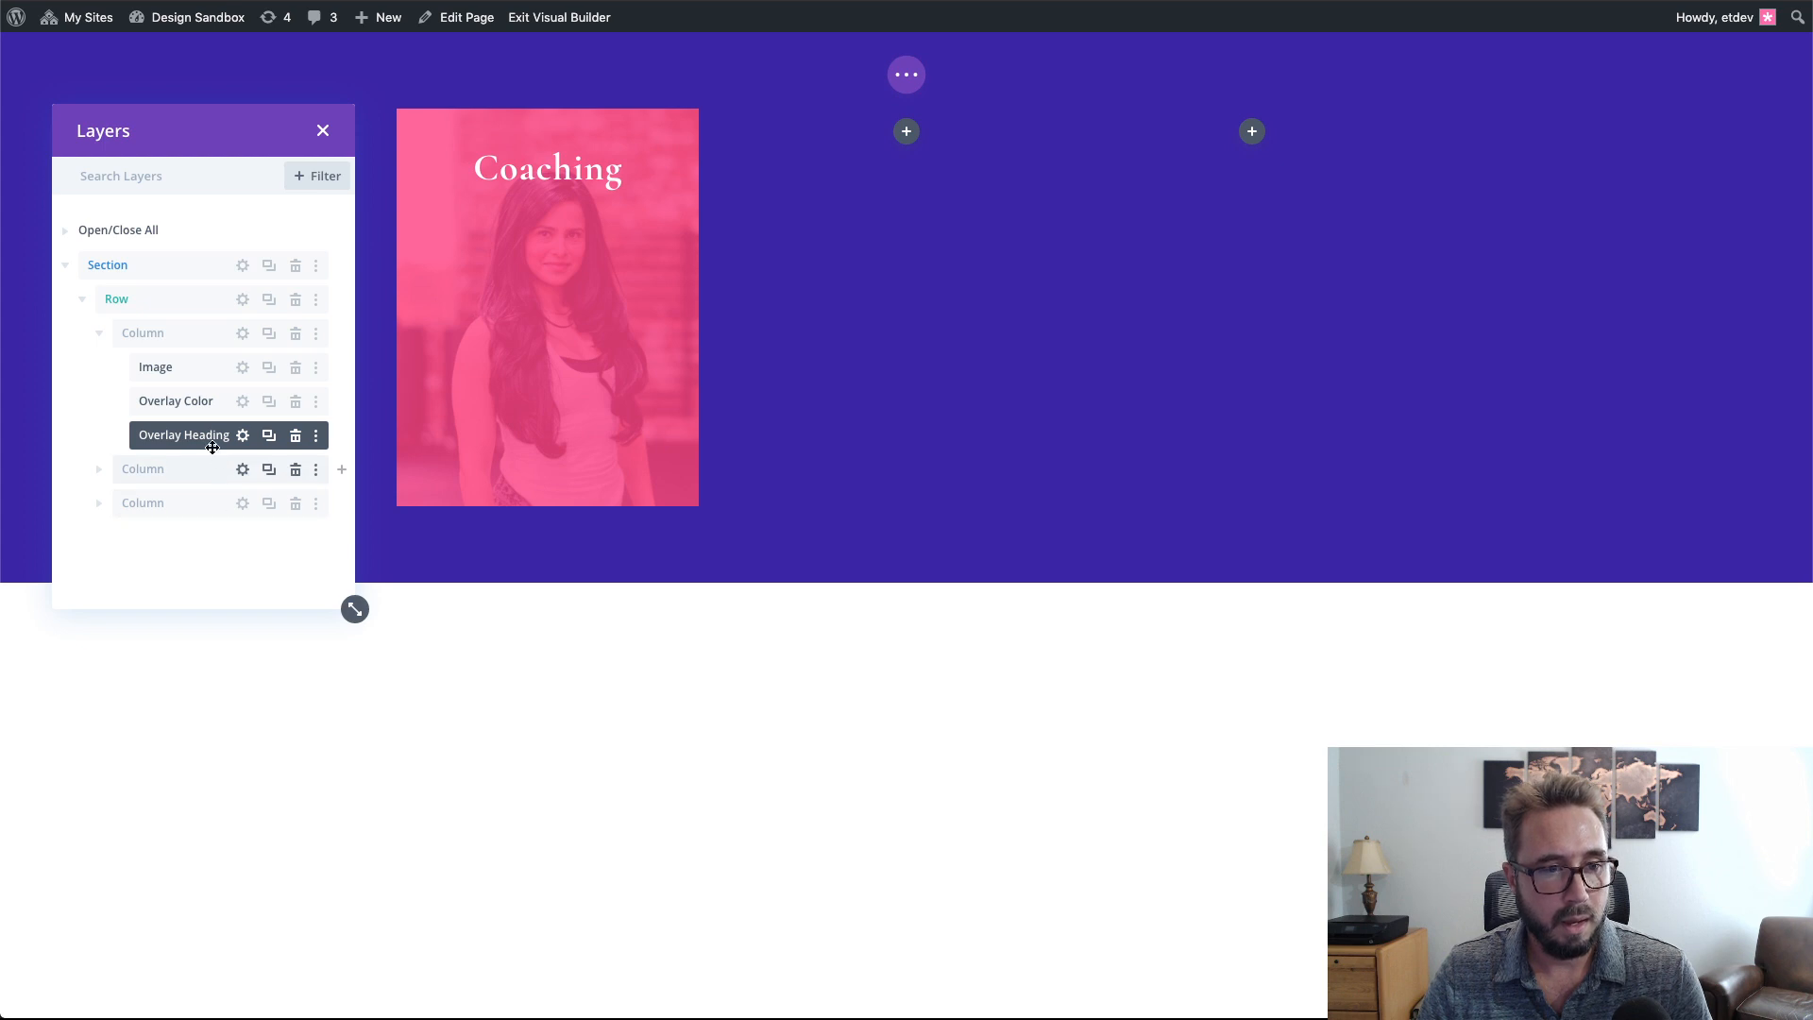
- Duplicate the Overlay Heading module and rename the copy as Overlay Body
{"action": "left_click", "coordinate": [271, 436]}
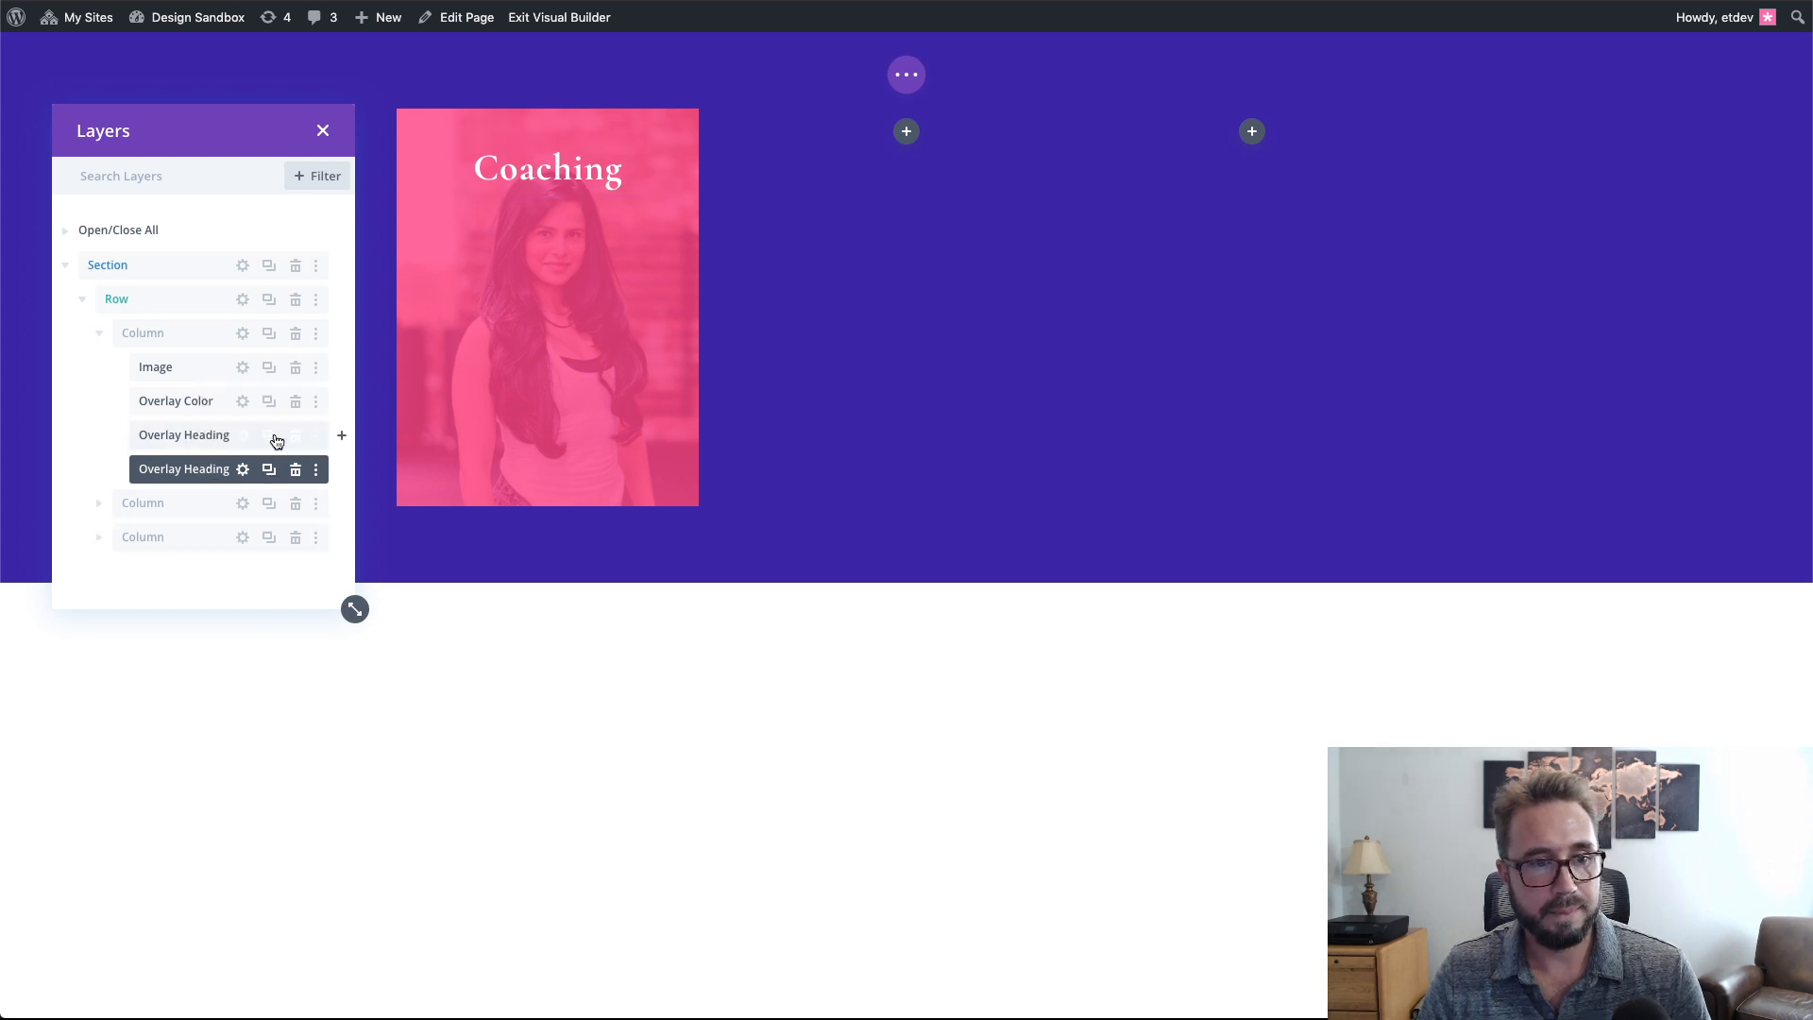
{"action": "double_click", "coordinate": [213, 472]}
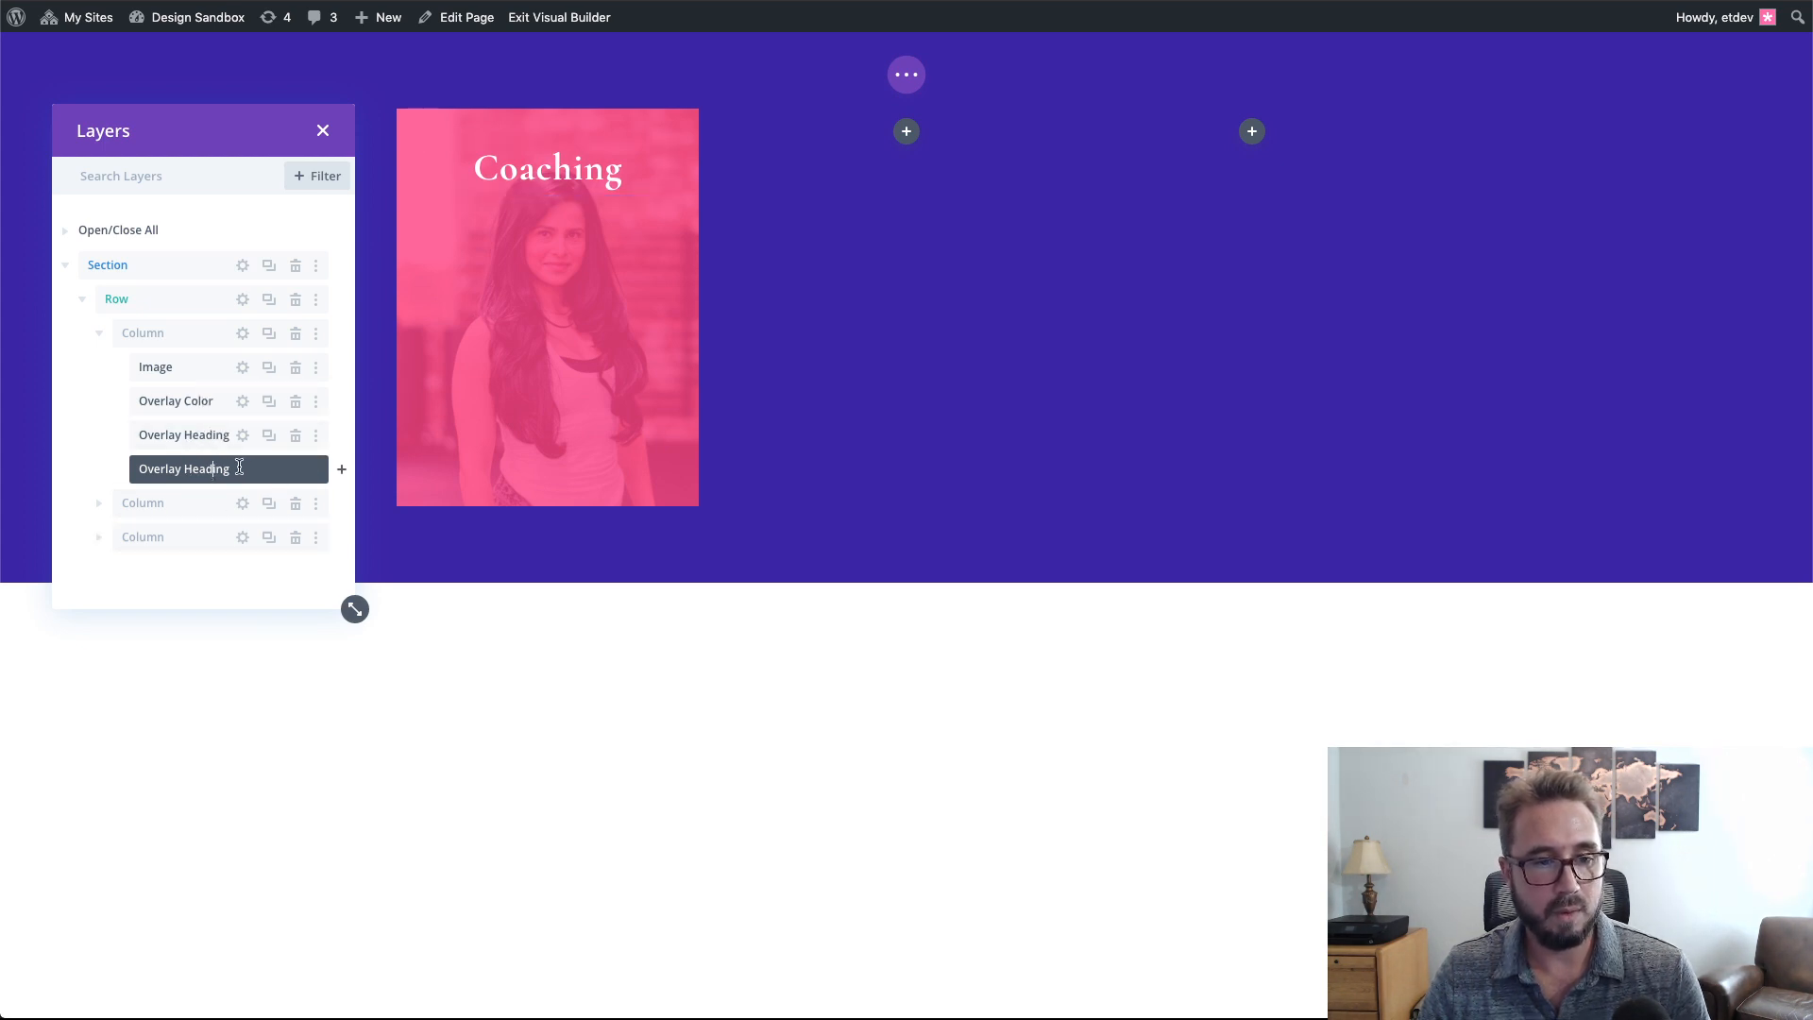
{"action": "key", "text": "BackSpace"}
{"action": "key", "text": "BackSpace"}
{"action": "key", "text": "BackSpace"}
{"action": "key", "text": "BackSpace"}
{"action": "key", "text": "BackSpace"}
{"action": "key", "text": "BackSpace"}
{"action": "type", "text": "Body"}
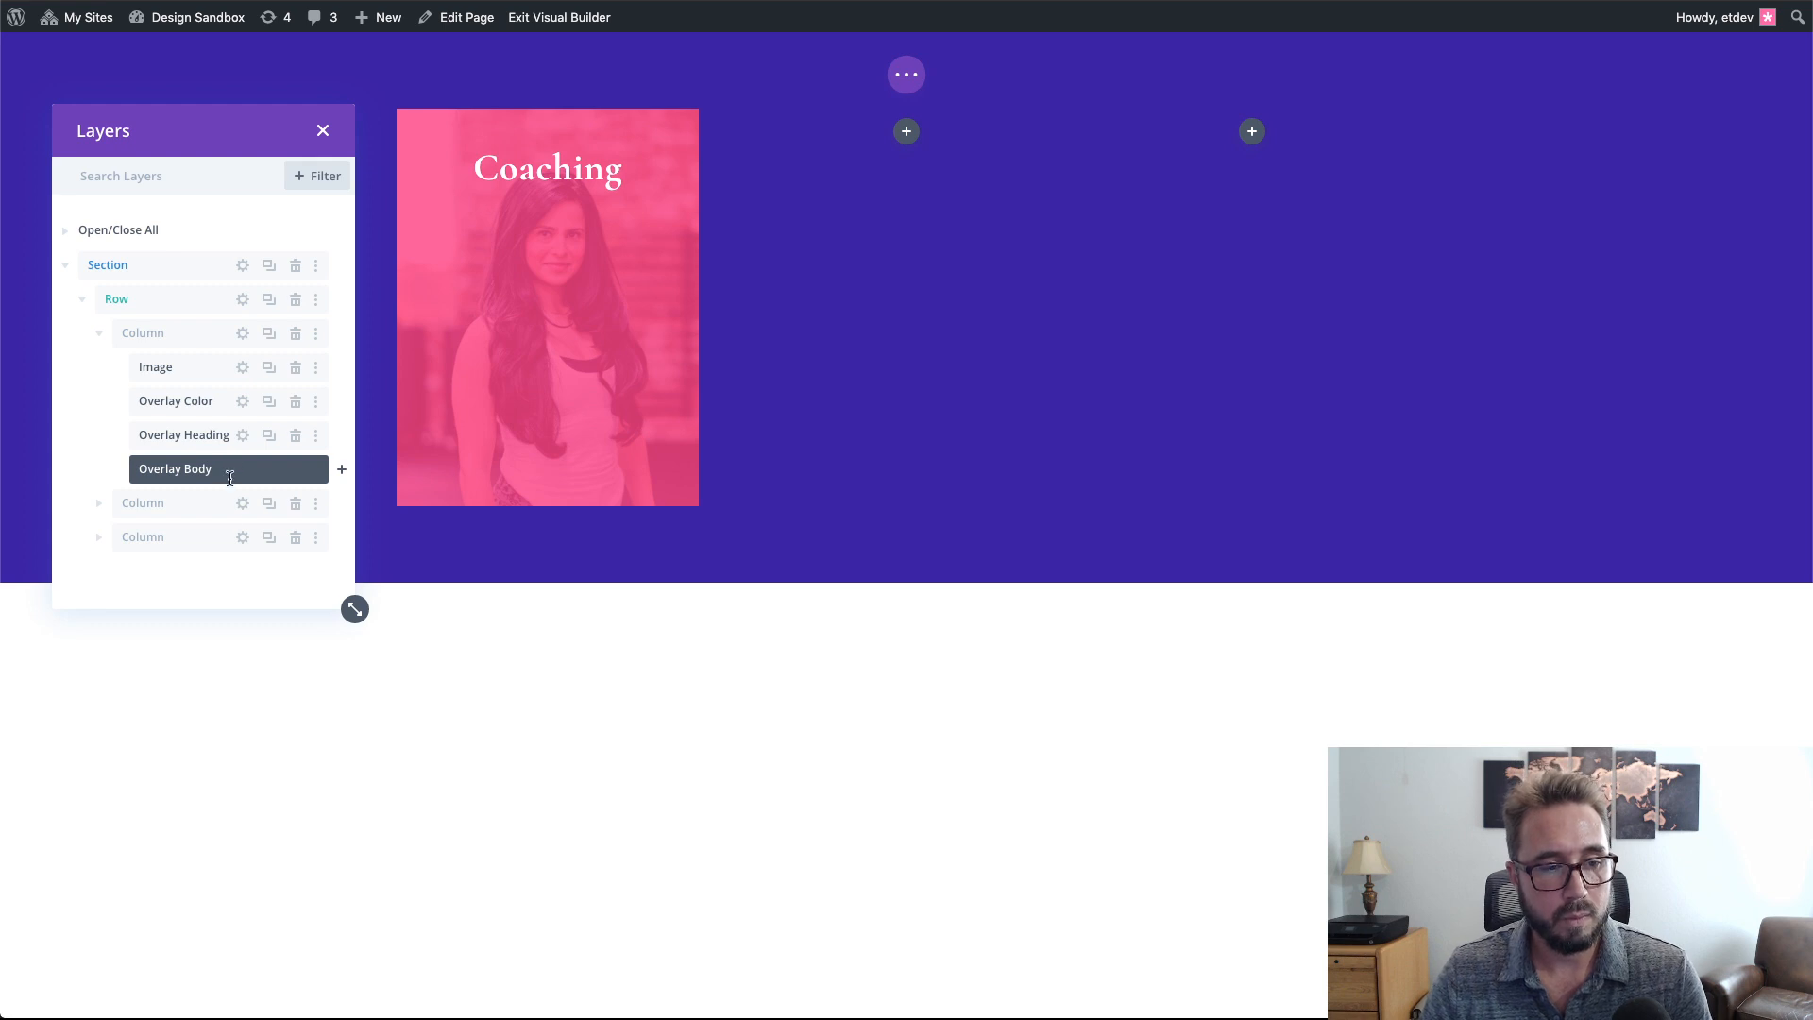
{"action": "left_click", "coordinate": [229, 584]}
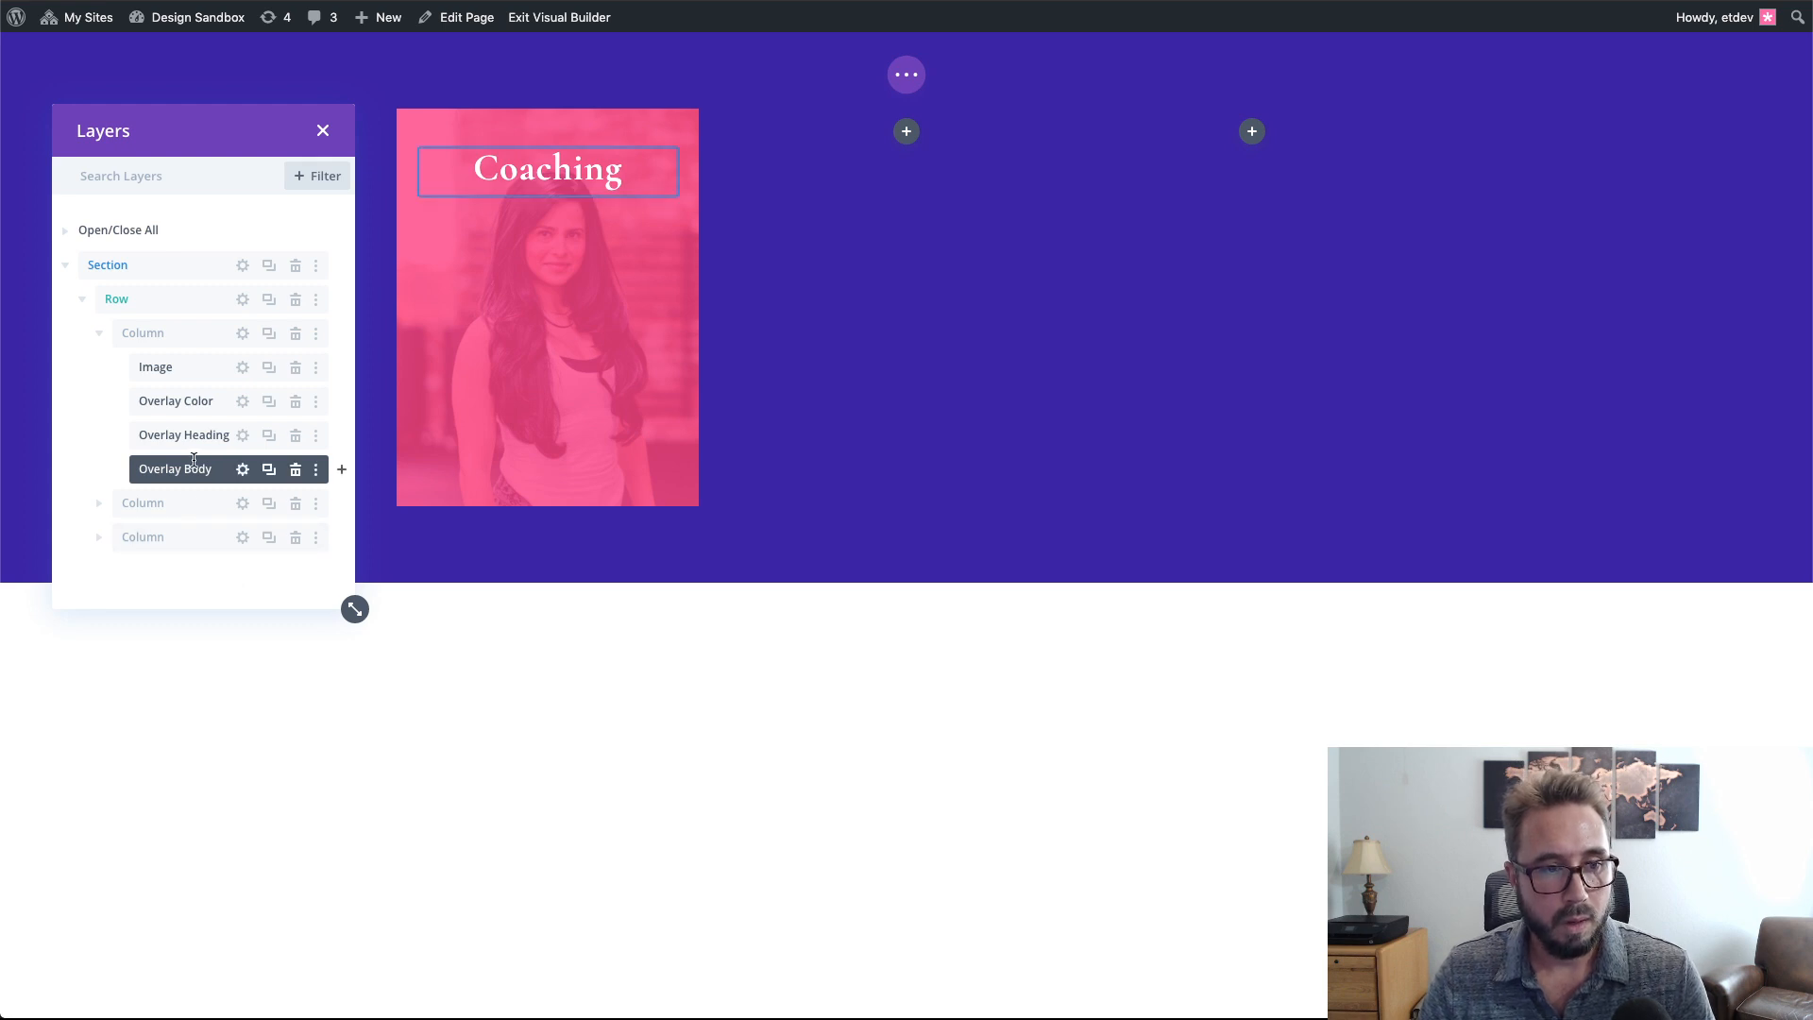
- Change the Overlay Body module's absolute position location to center
{"action": "left_click", "coordinate": [244, 470]}
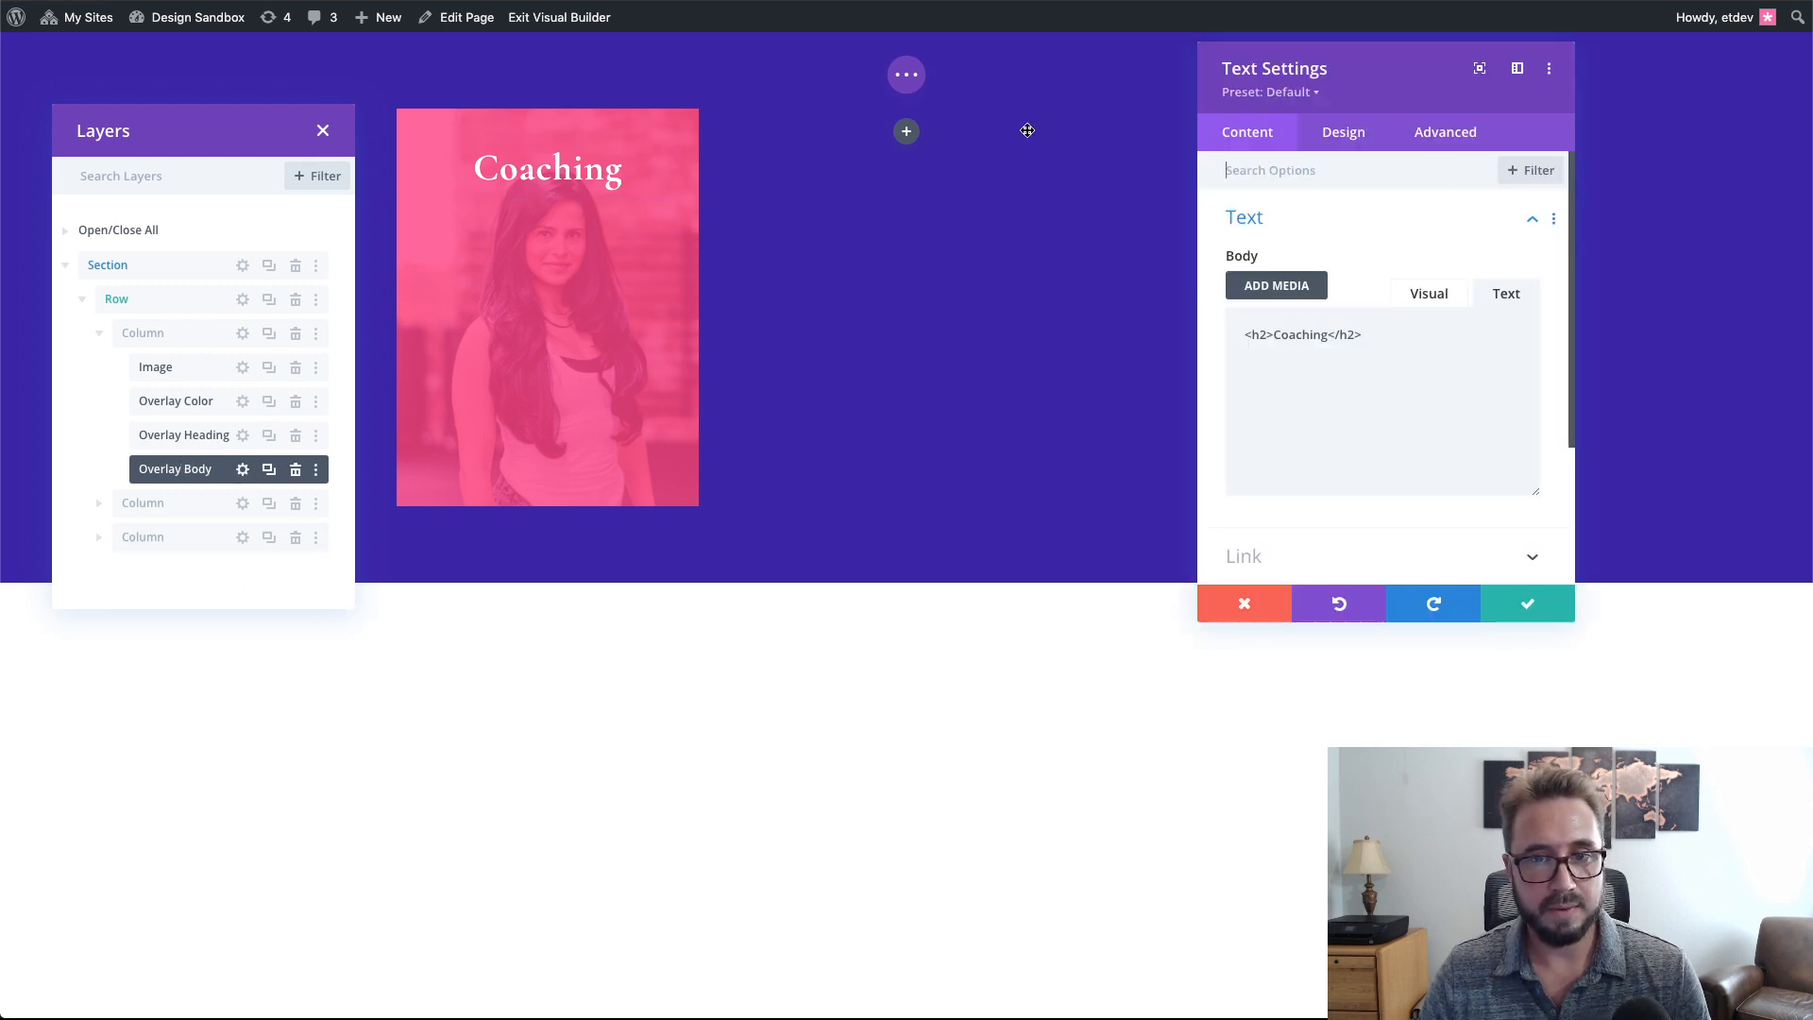
{"action": "left_click_drag", "start_coordinate": [1428, 63], "coordinate": [1049, 73]}
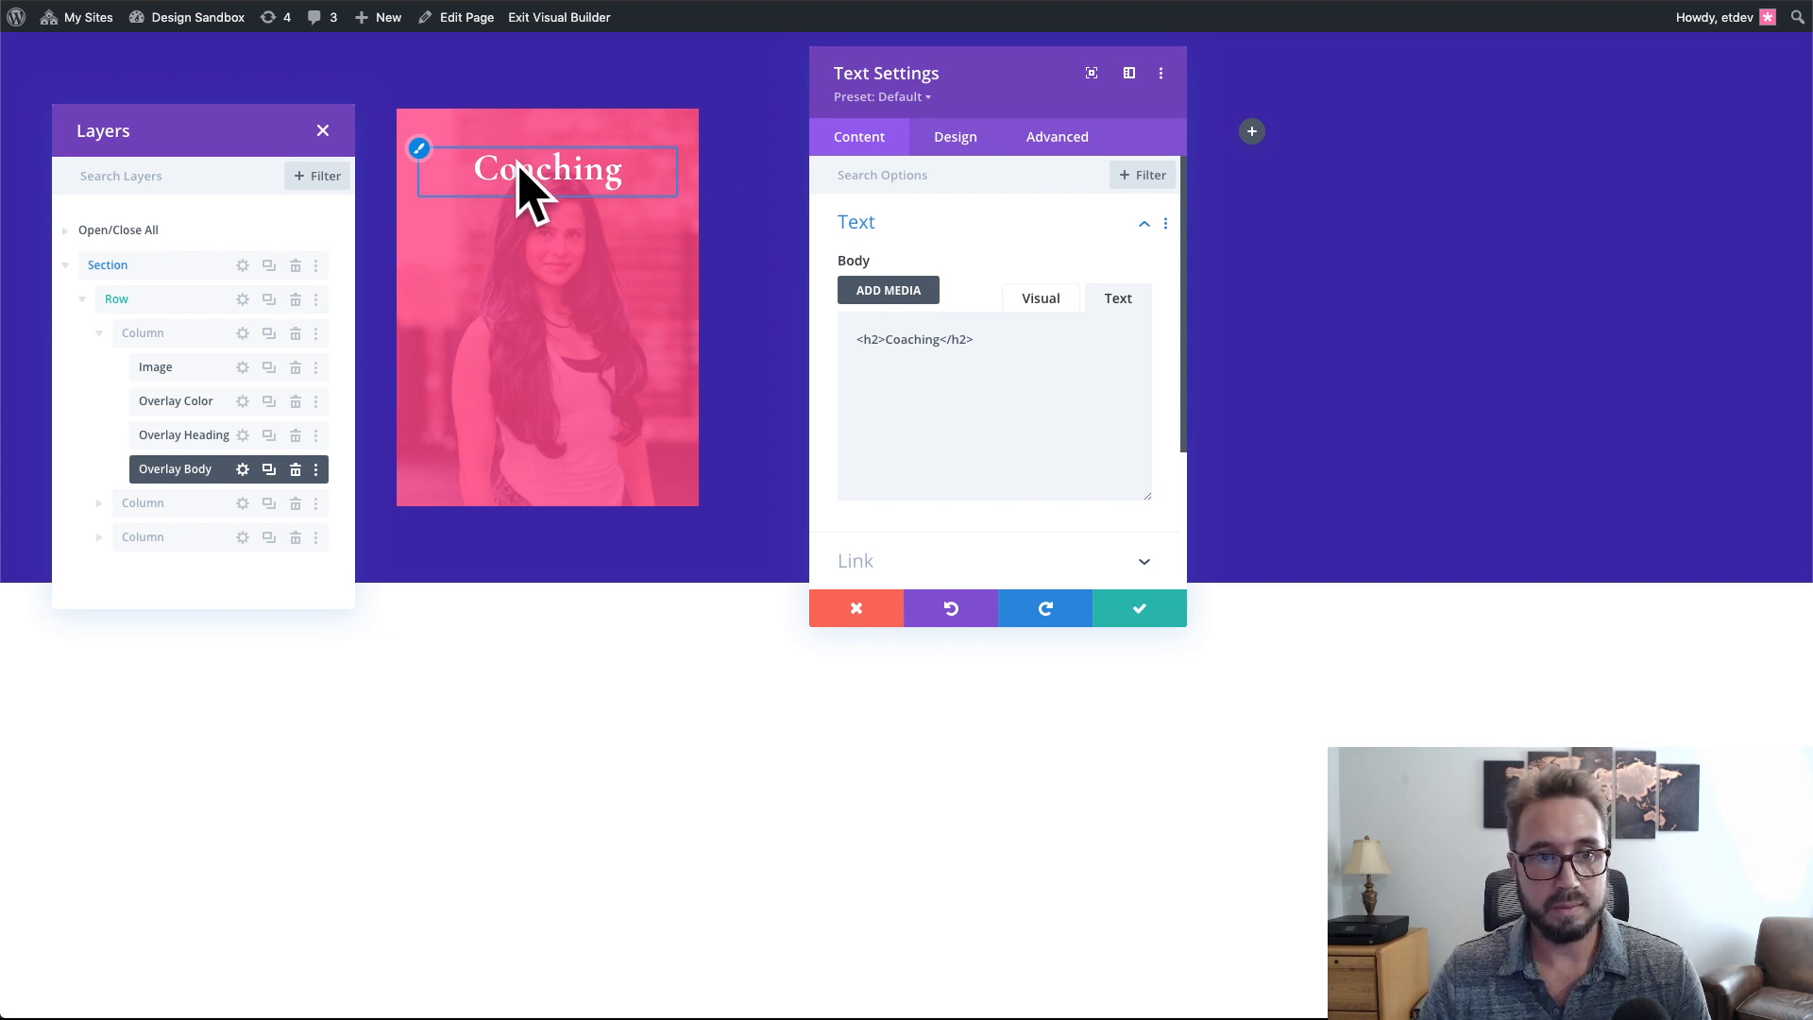
{"action": "left_click", "coordinate": [1056, 141]}
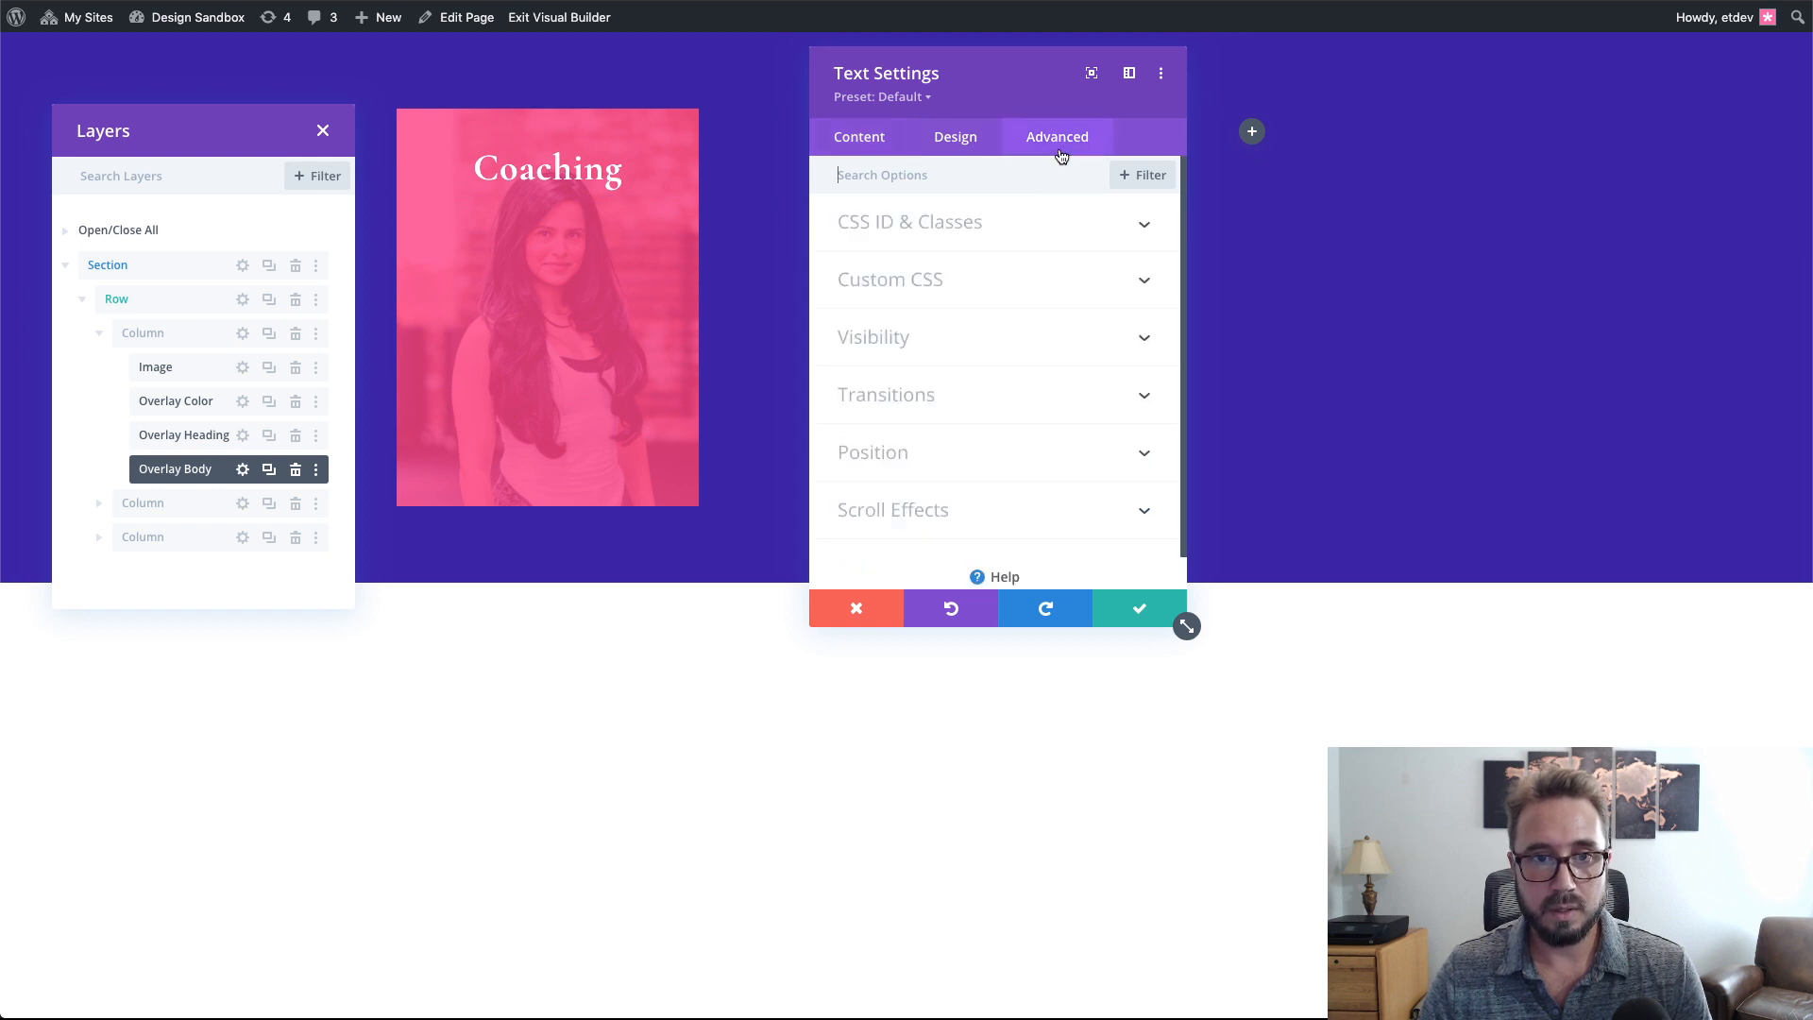
{"action": "left_click", "coordinate": [992, 451]}
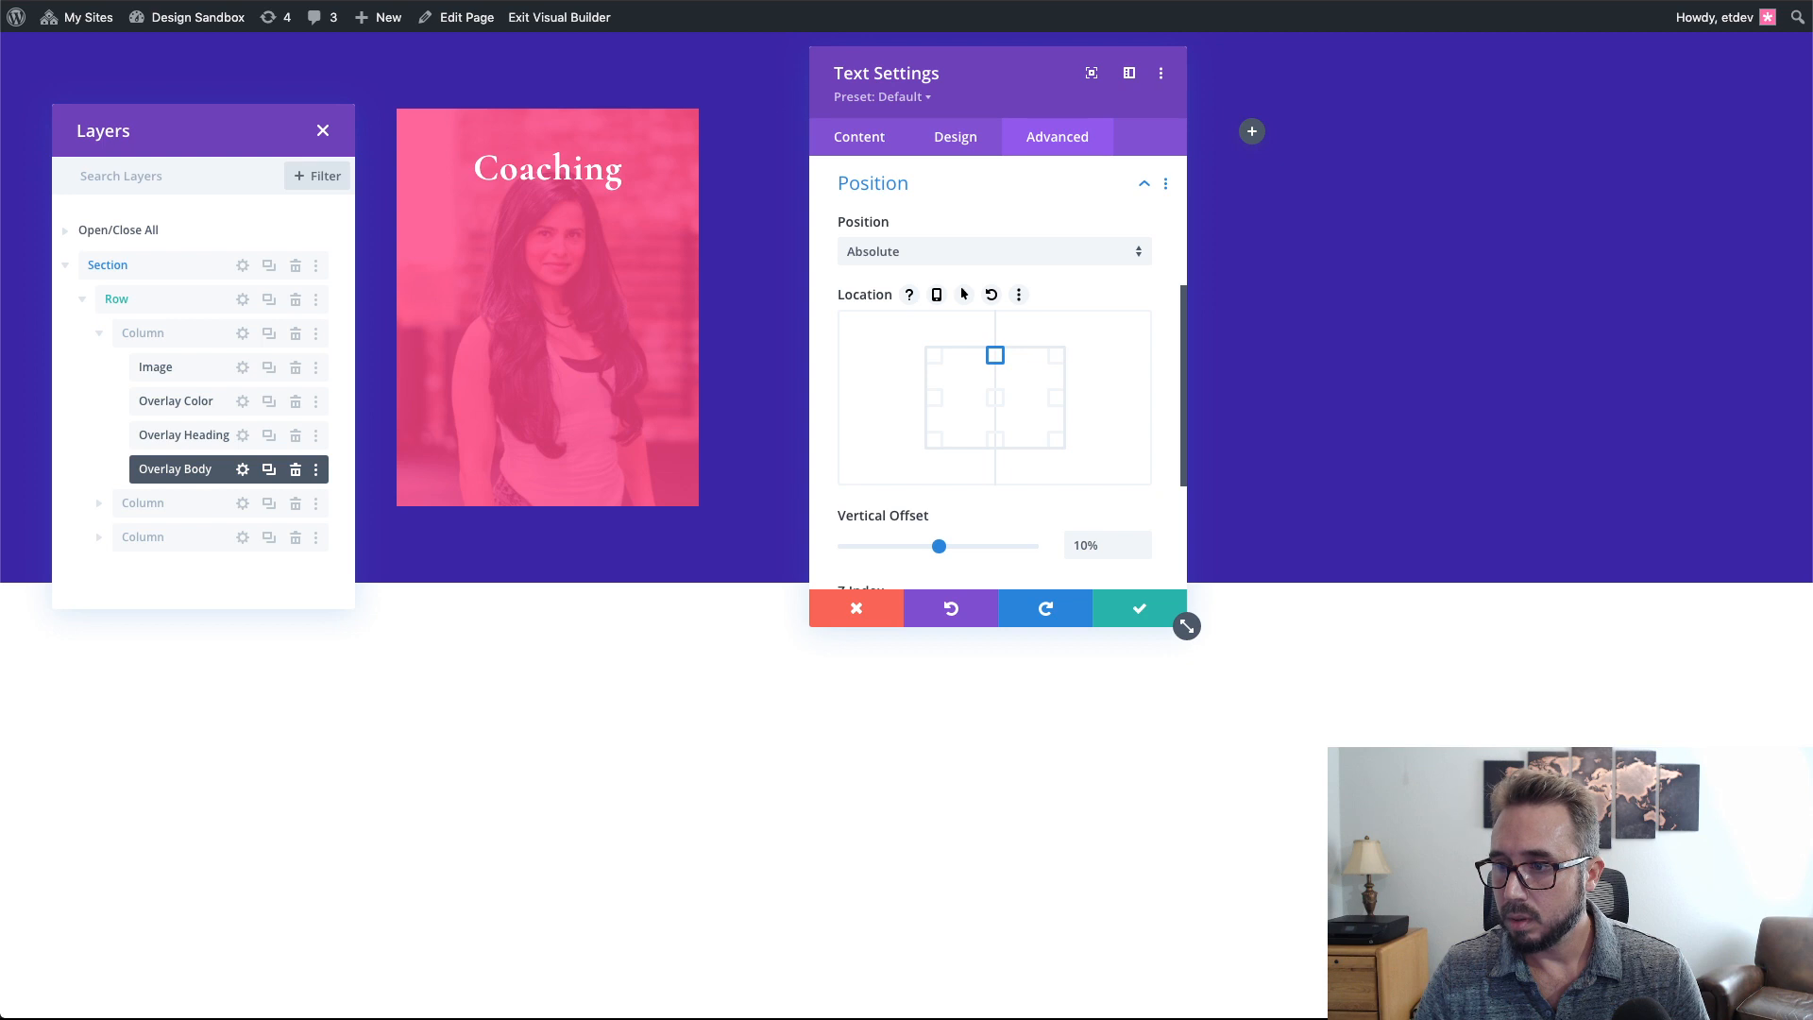
{"action": "left_click", "coordinate": [998, 401]}
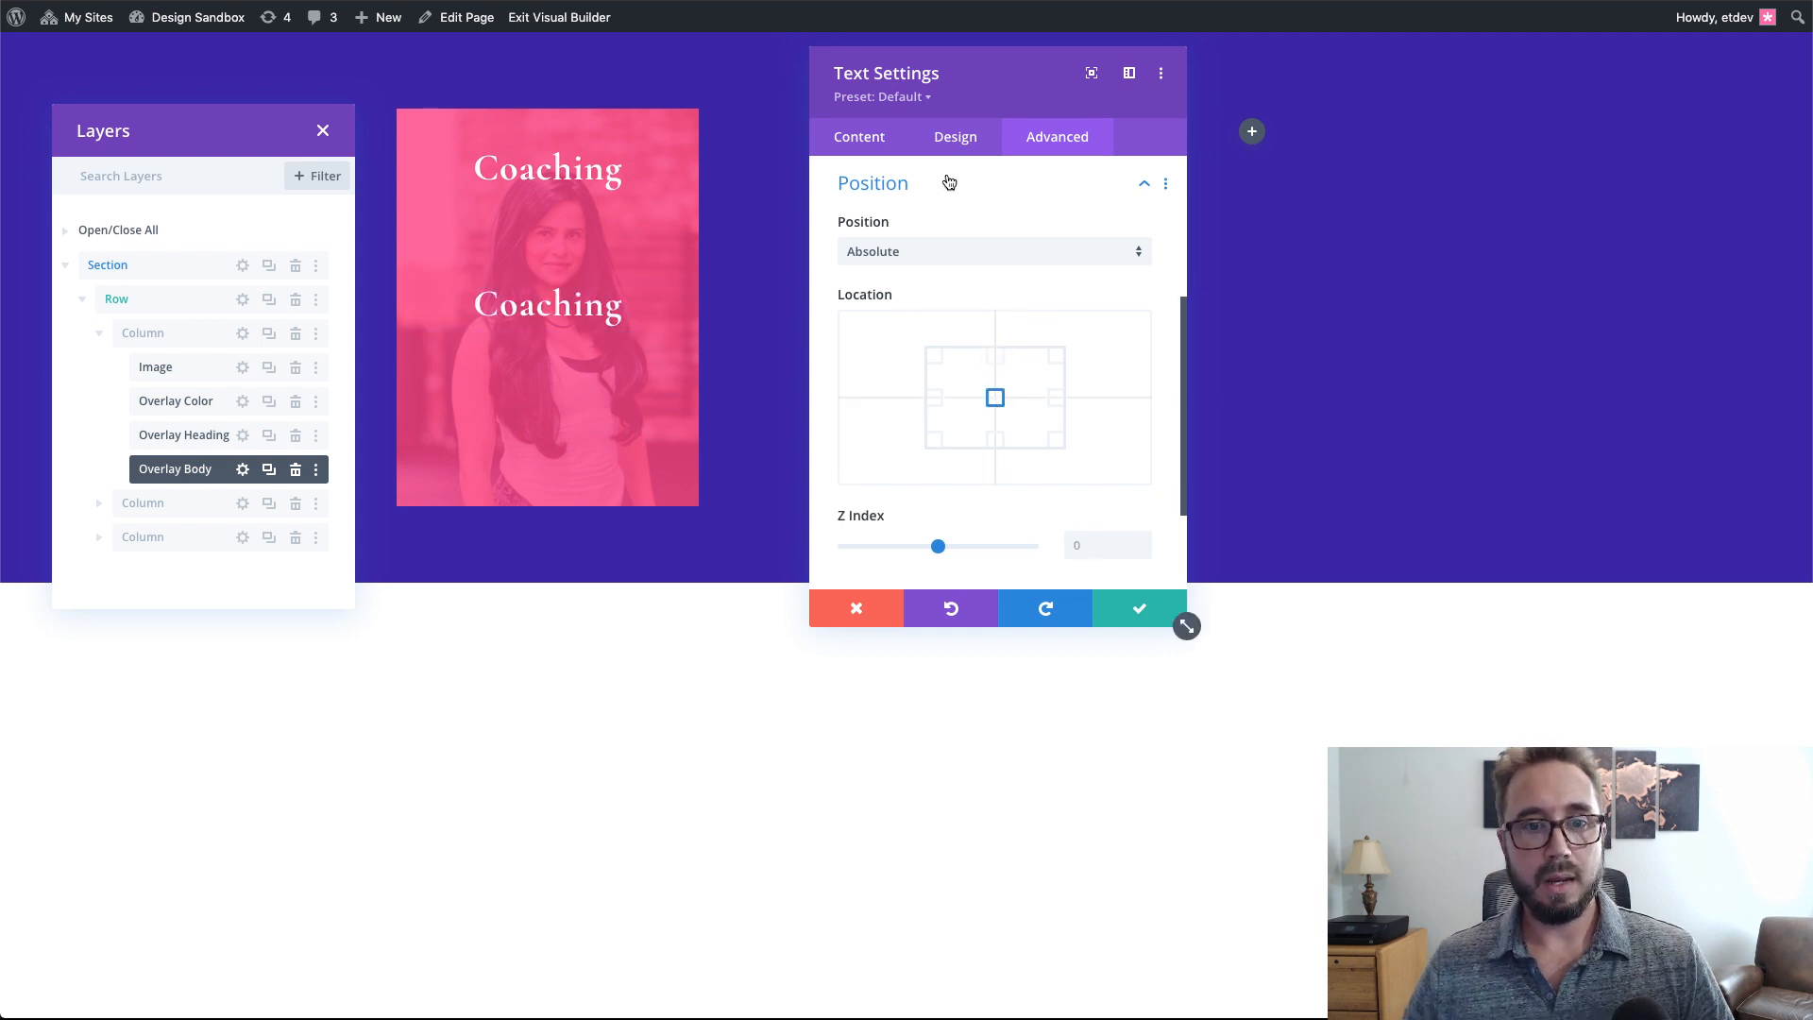
- Review the Overlay Body module's content options and its absolute position and location settings
{"action": "left_click", "coordinate": [956, 142]}
{"action": "left_click", "coordinate": [858, 140]}
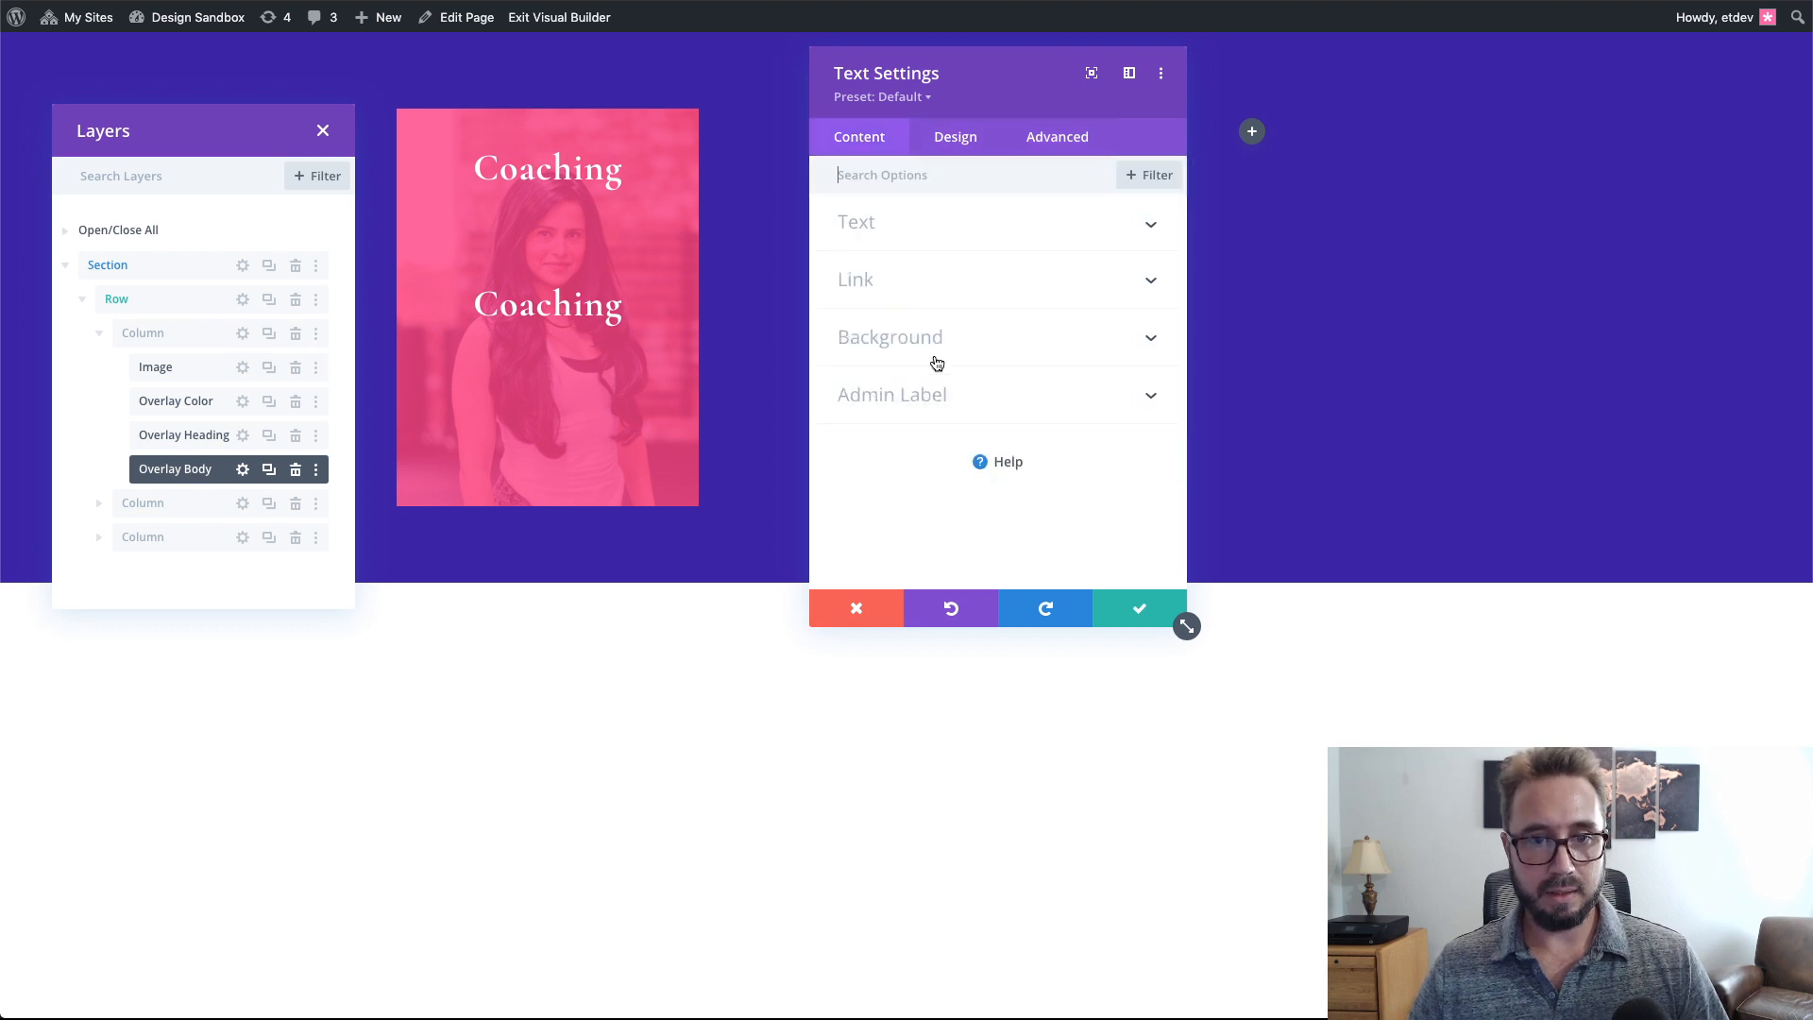
{"action": "left_click", "coordinate": [1034, 139]}
{"action": "scroll", "coordinate": [1000, 425], "scroll_direction": "up", "scroll_amount": 3}
{"action": "scroll", "coordinate": [999, 460], "scroll_direction": "down", "scroll_amount": 2}
{"action": "scroll", "coordinate": [998, 460], "scroll_direction": "down", "scroll_amount": 2}
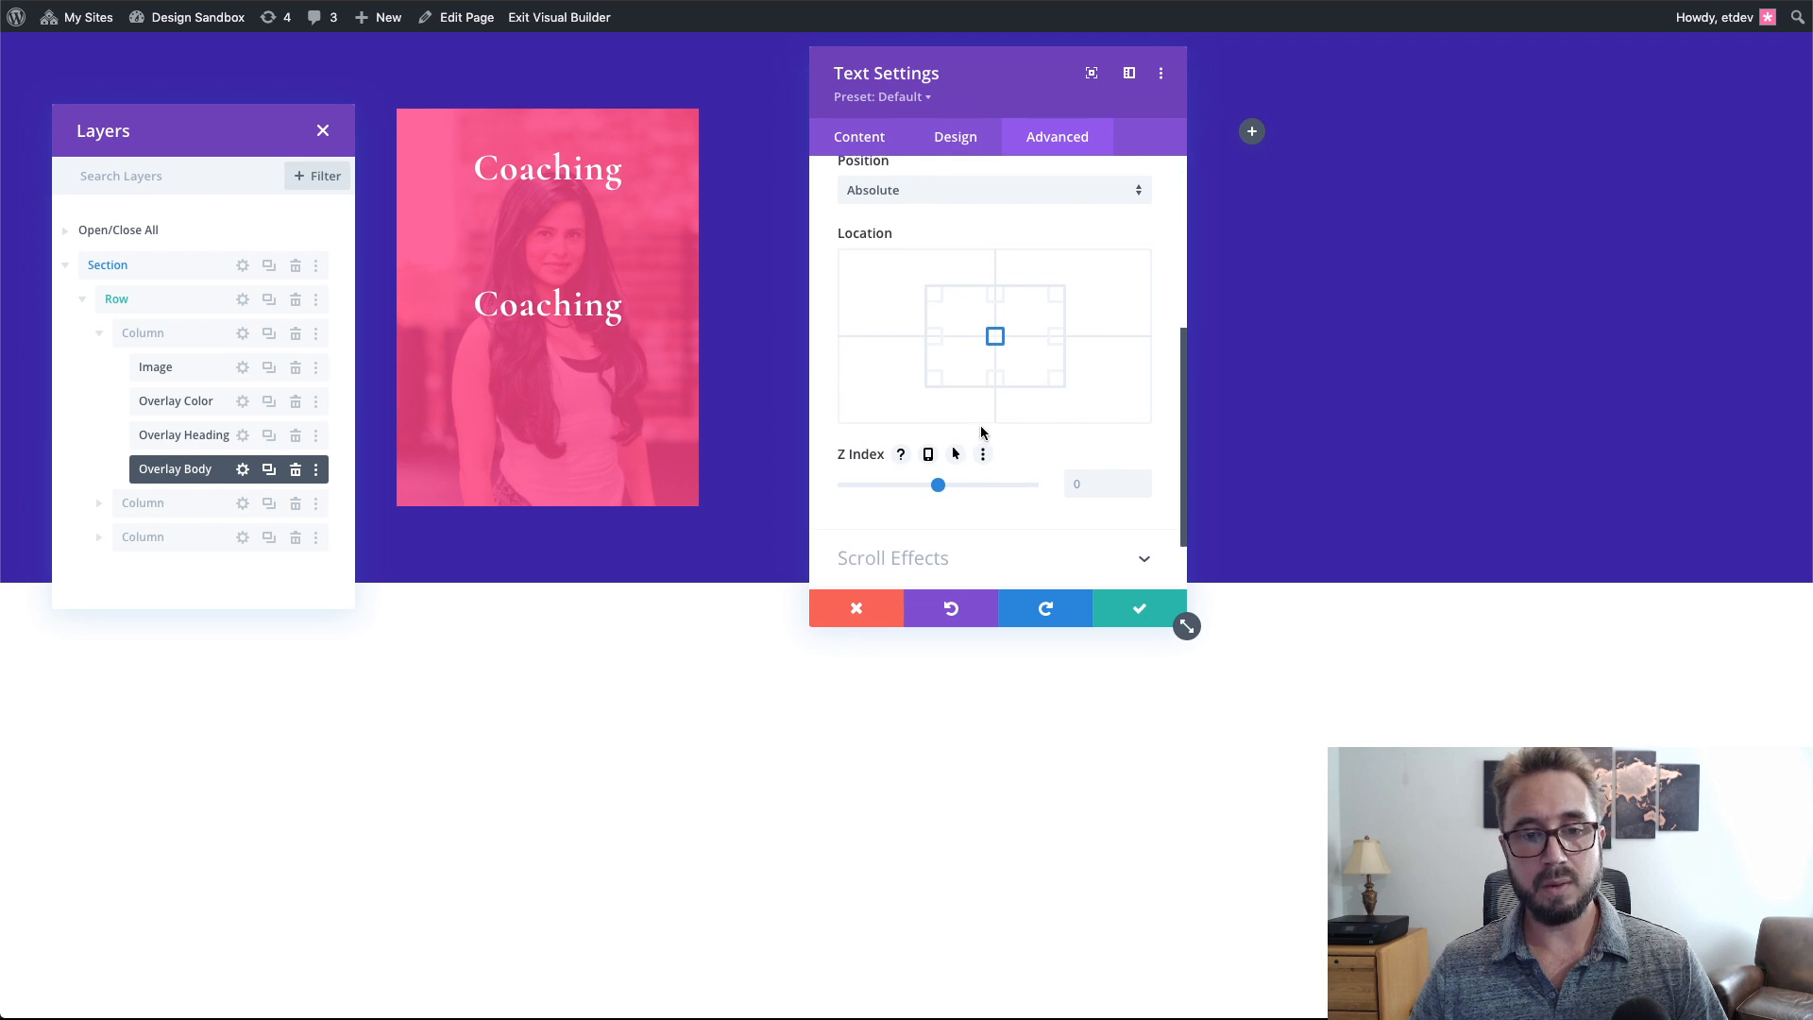
{"action": "scroll", "coordinate": [981, 432], "scroll_direction": "up", "scroll_amount": 1}
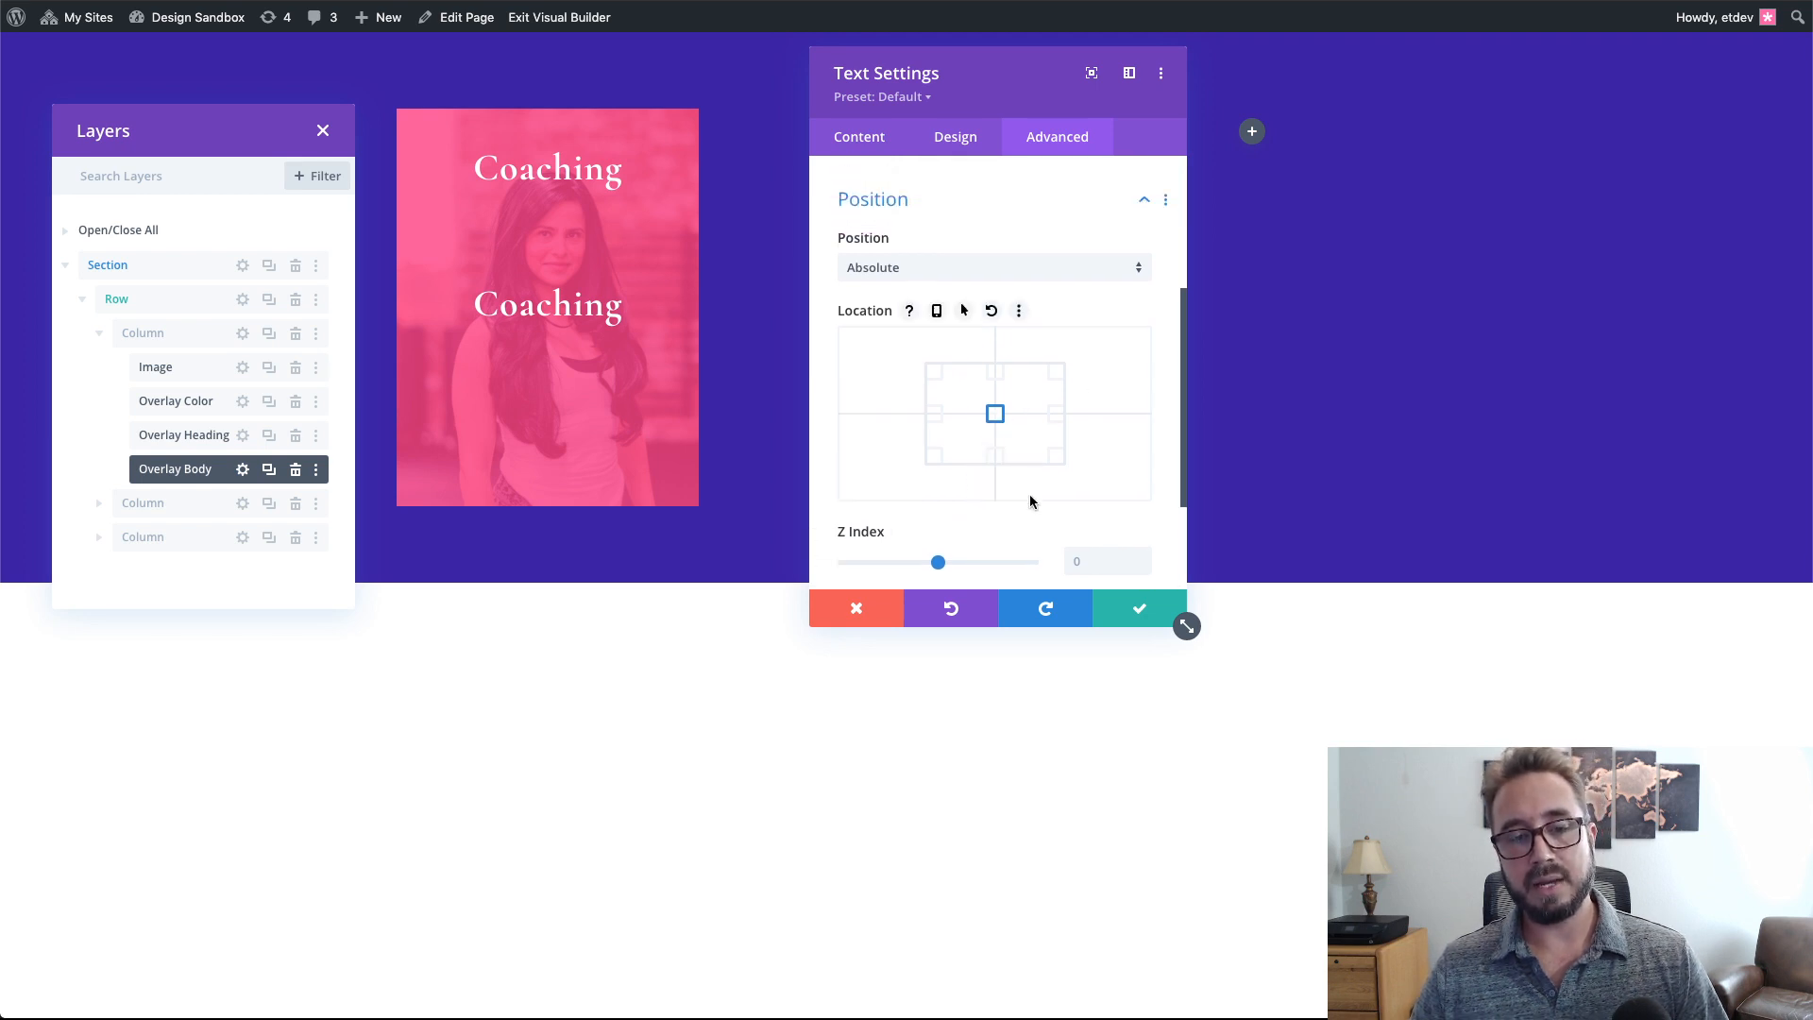
{"action": "scroll", "coordinate": [1056, 503], "scroll_direction": "down", "scroll_amount": 1}
{"action": "scroll", "coordinate": [1037, 491], "scroll_direction": "up", "scroll_amount": 2}
{"action": "scroll", "coordinate": [1037, 492], "scroll_direction": "down", "scroll_amount": 1}
{"action": "scroll", "coordinate": [1083, 495], "scroll_direction": "up", "scroll_amount": 2}
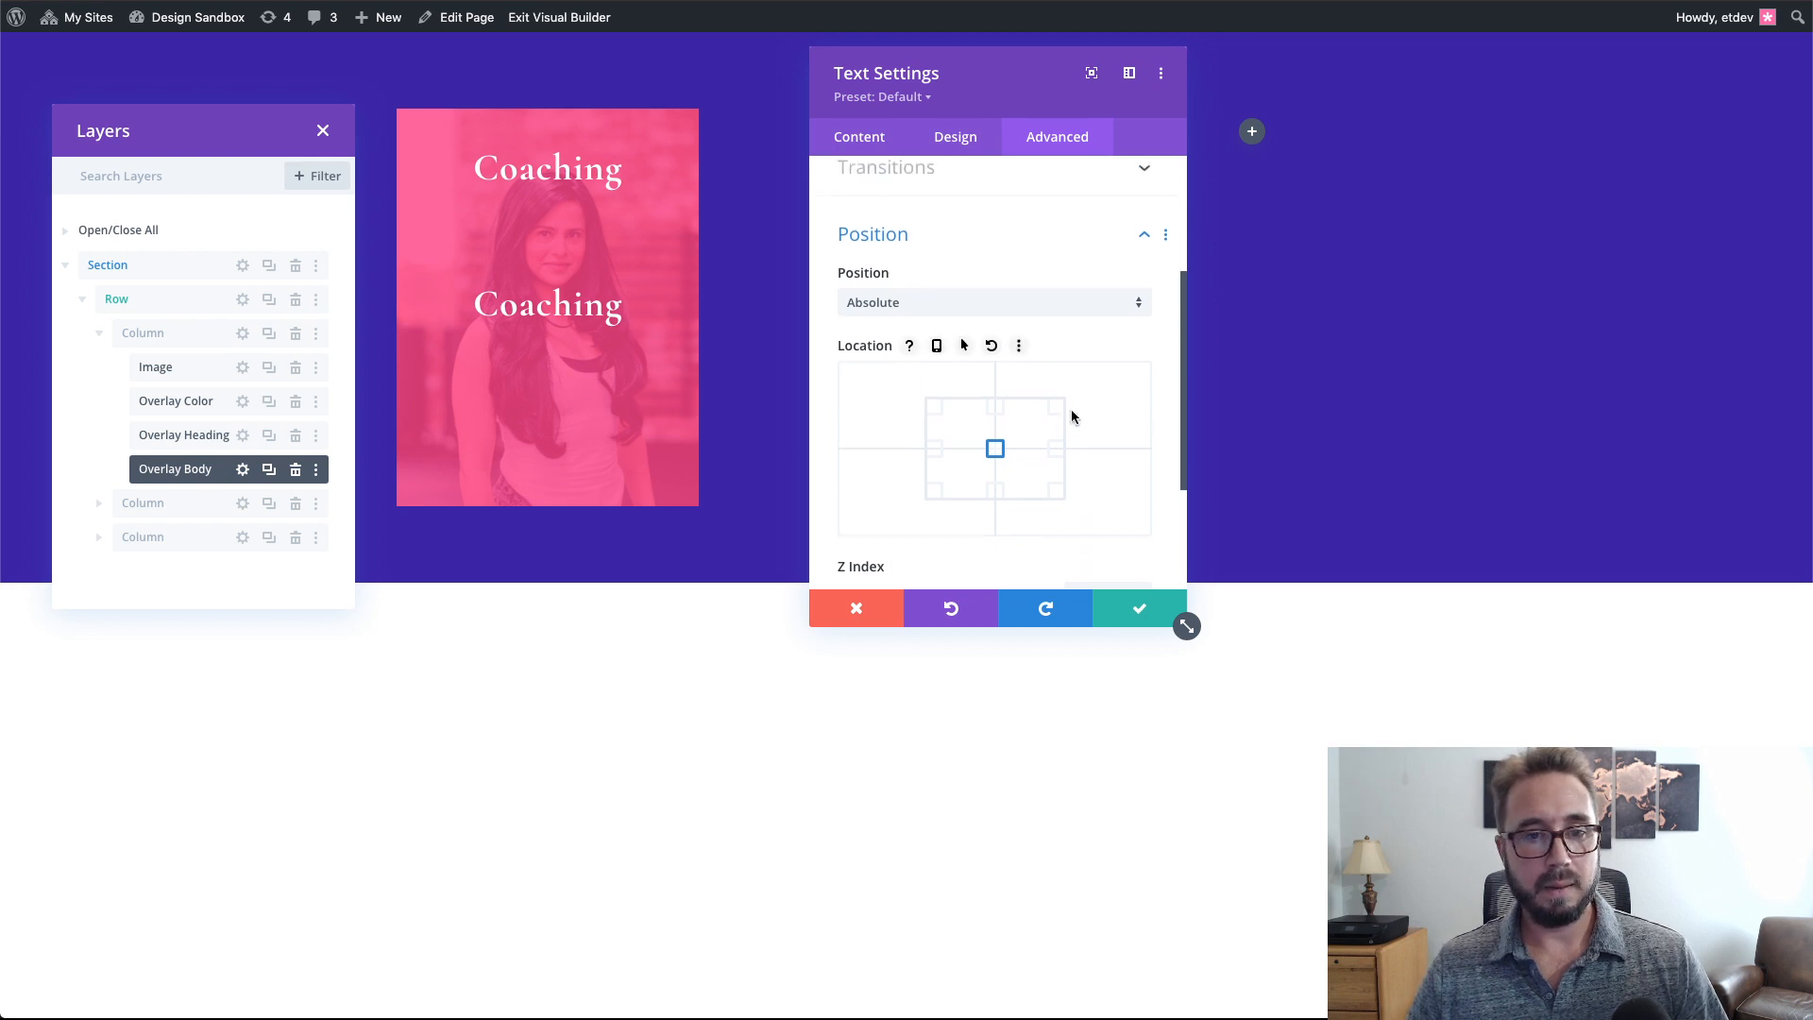
{"action": "scroll", "coordinate": [1017, 400], "scroll_direction": "up", "scroll_amount": 2}
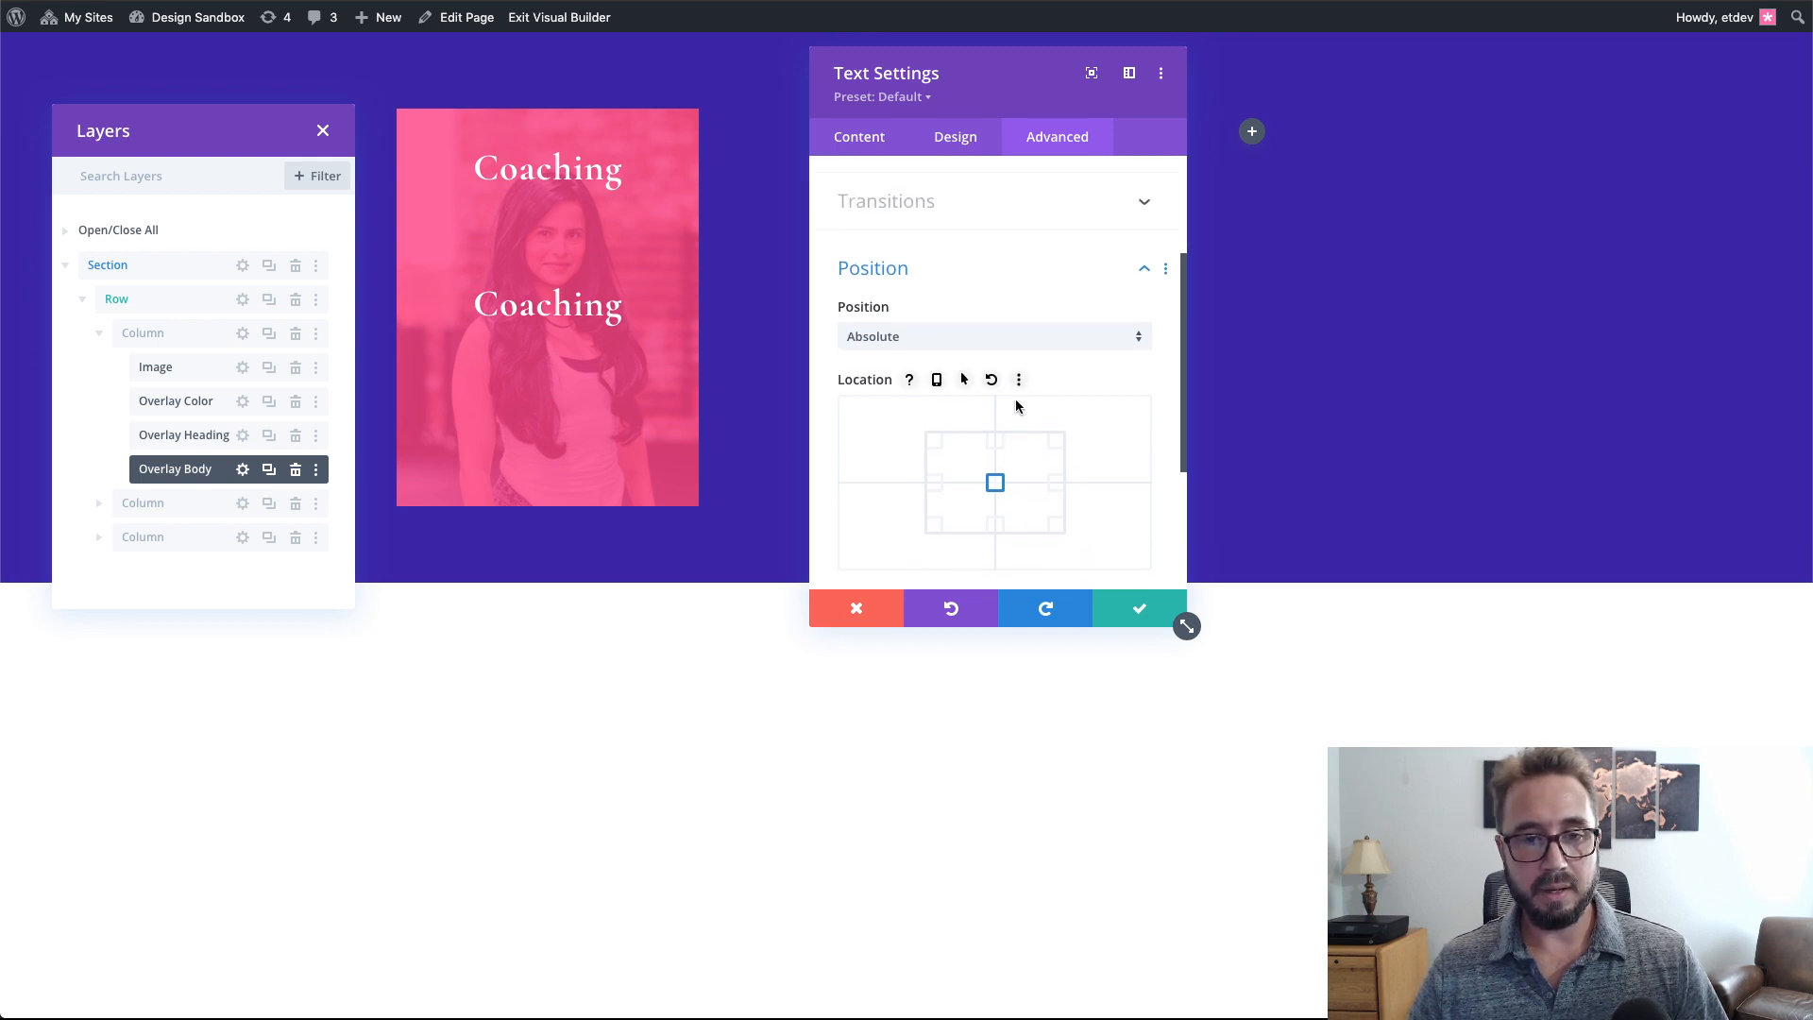
- Replace the Overlay Body heading with the paragraph "Your content goes here. Edit or remove this text inline or in the module Content settings."
{"action": "left_click", "coordinate": [861, 140]}
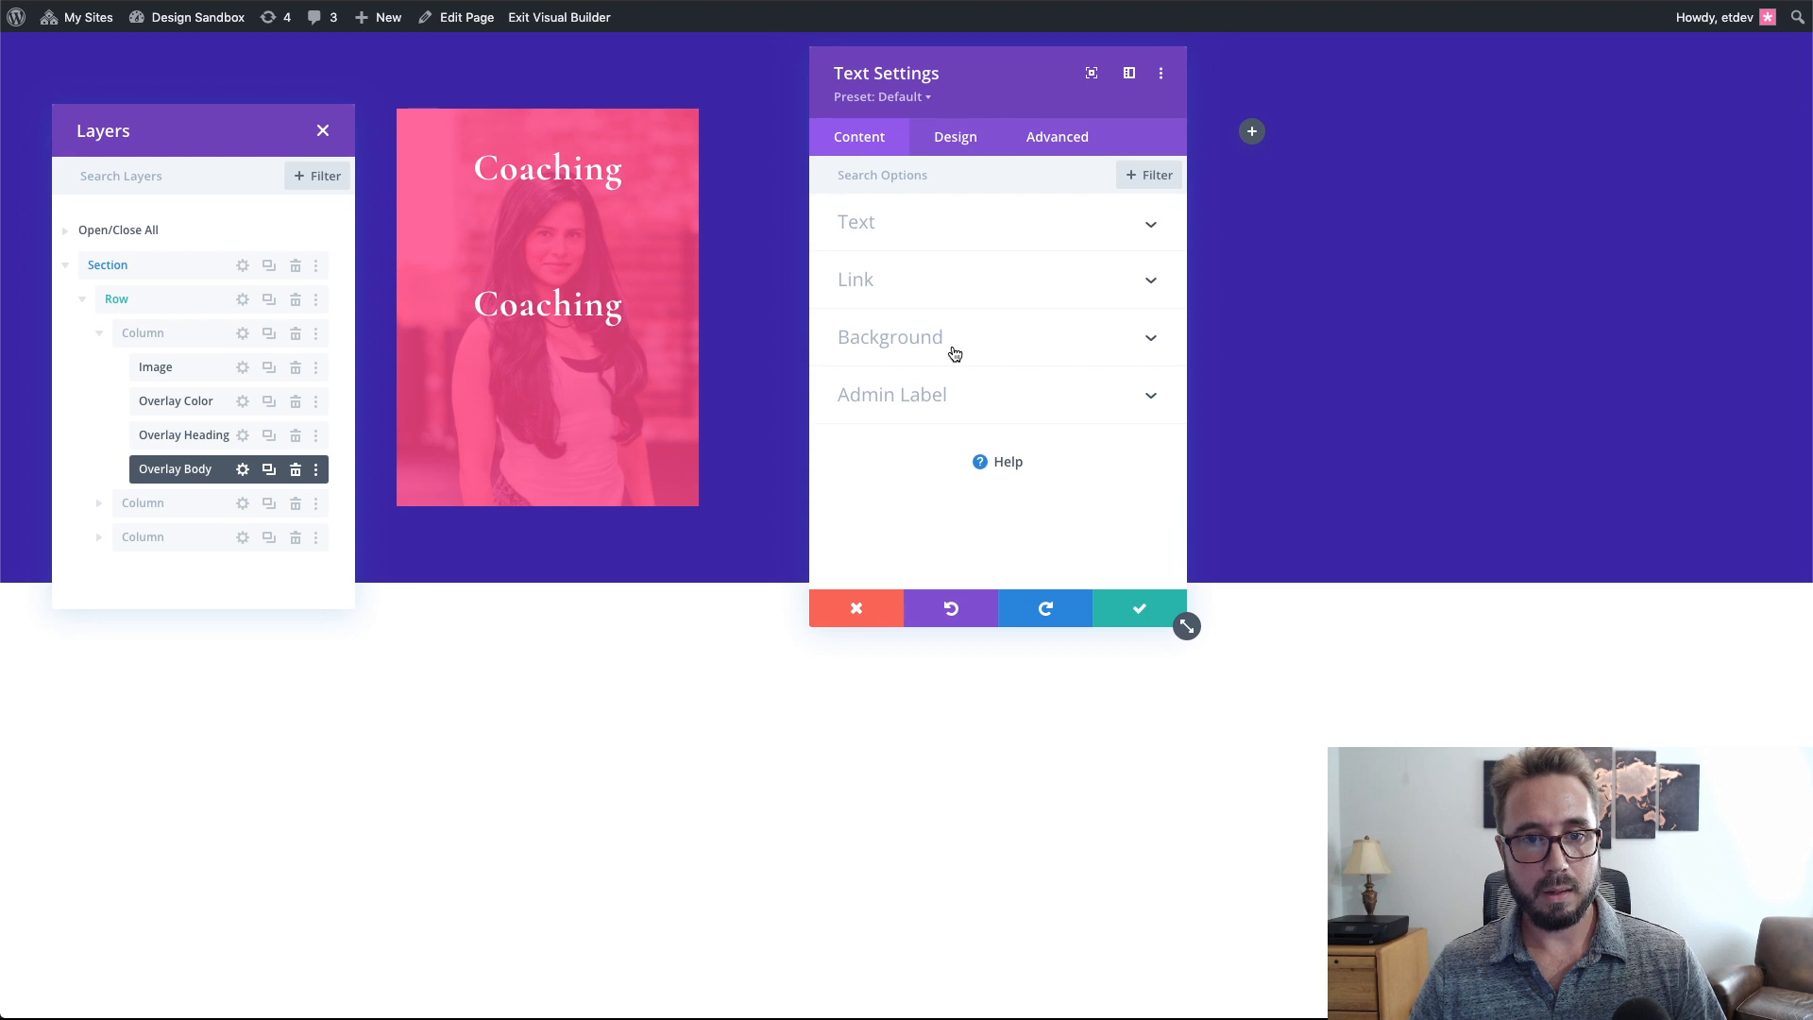
{"action": "left_click", "coordinate": [956, 237]}
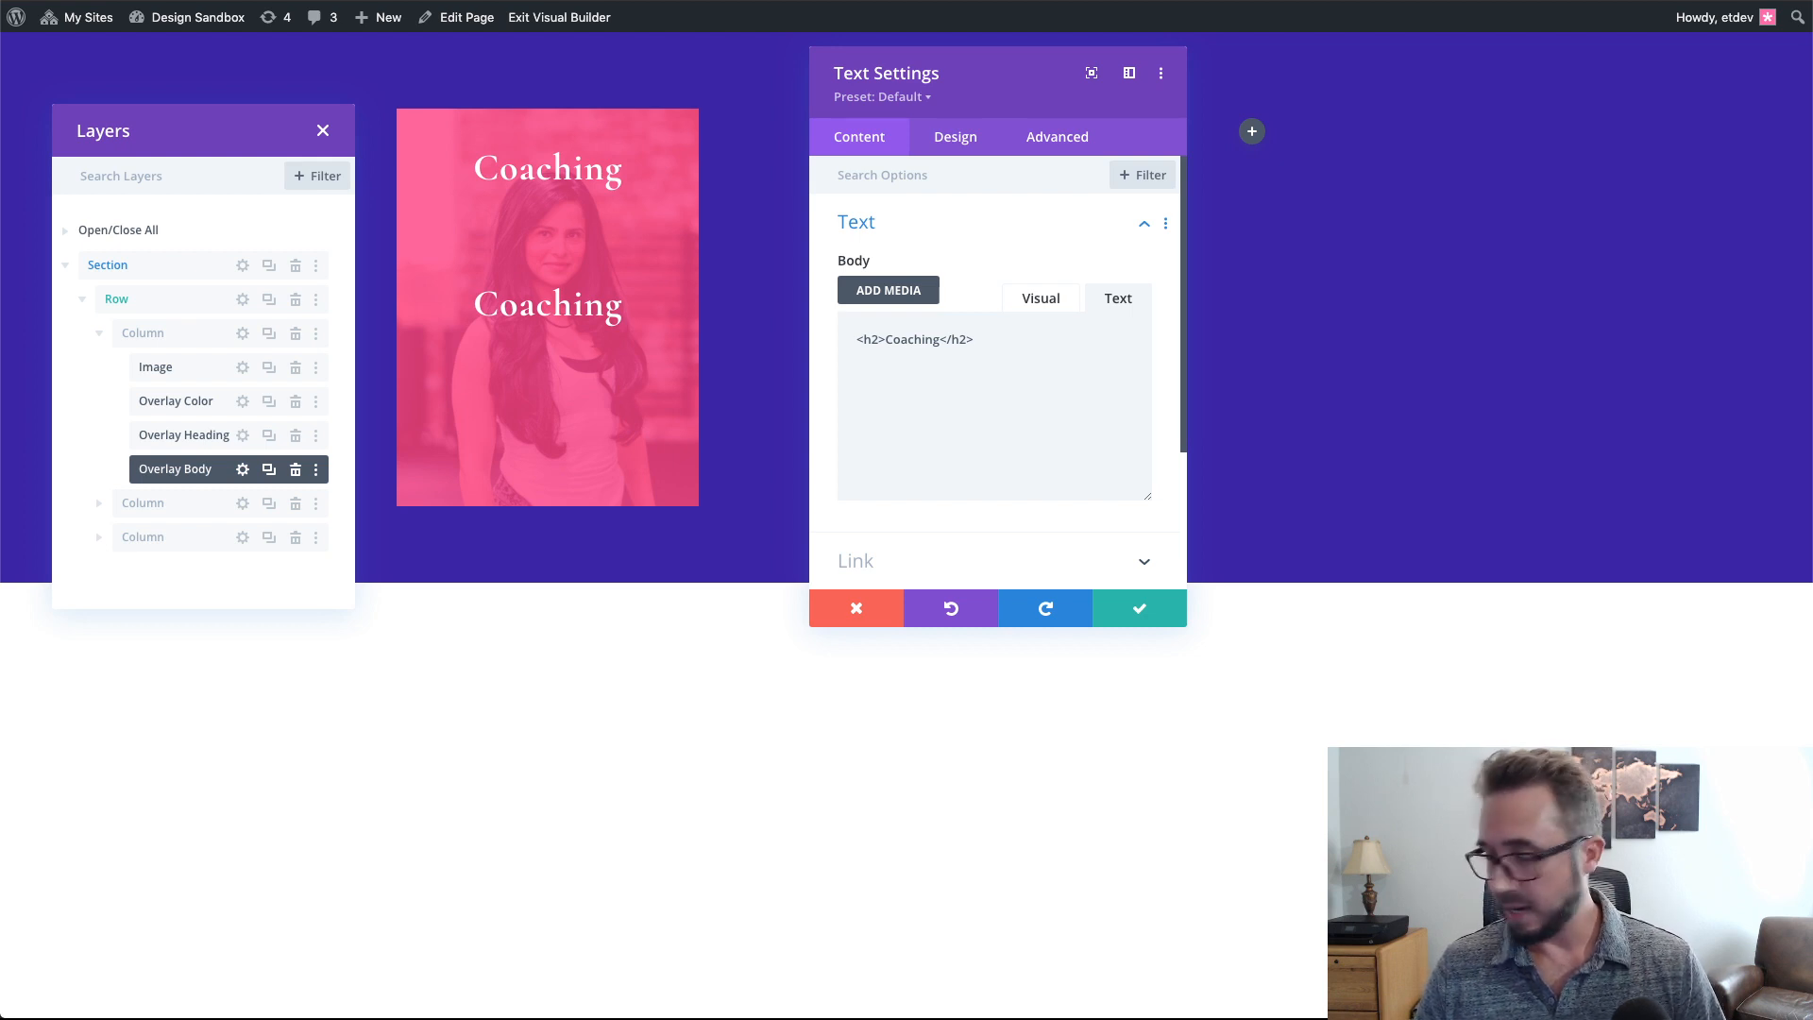
{"action": "left_click_drag", "start_coordinate": [983, 339], "coordinate": [857, 340]}
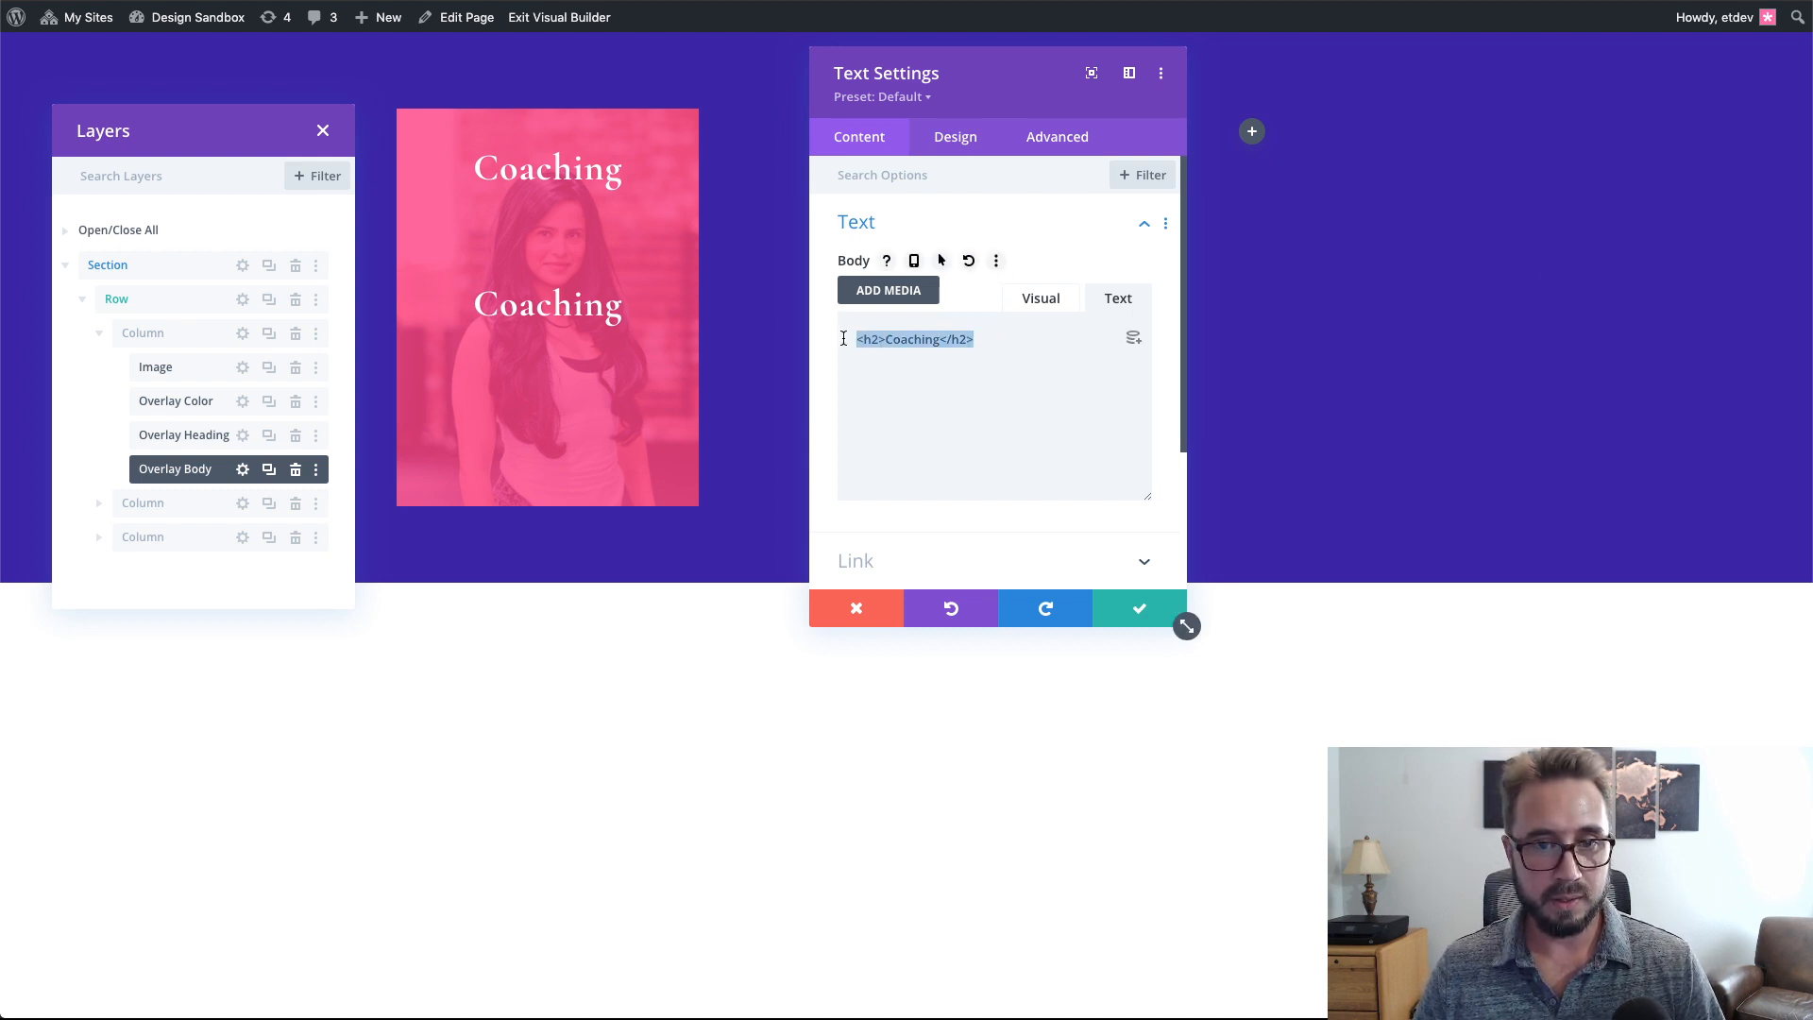
{"action": "key", "text": "BackSpace"}
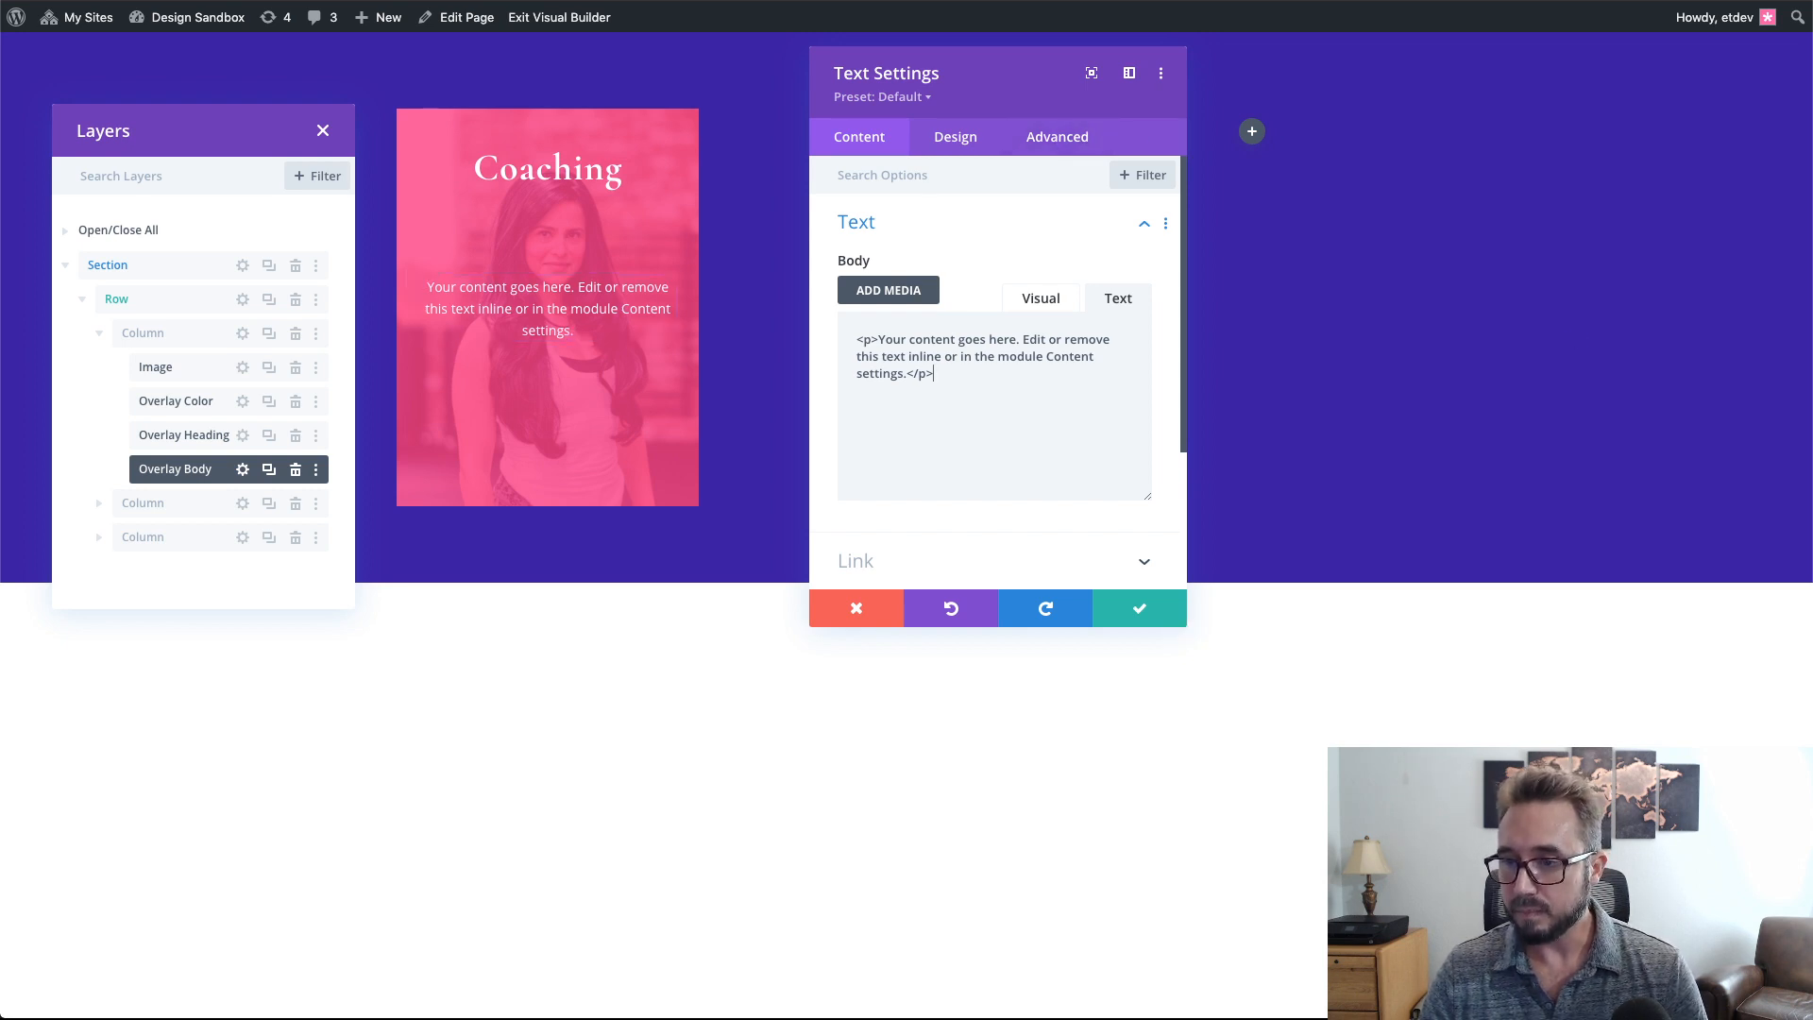
- Remove the move-down class from the Overlay Body module, keeping et-overlay-item, and save its settings
{"action": "left_click", "coordinate": [1038, 143]}
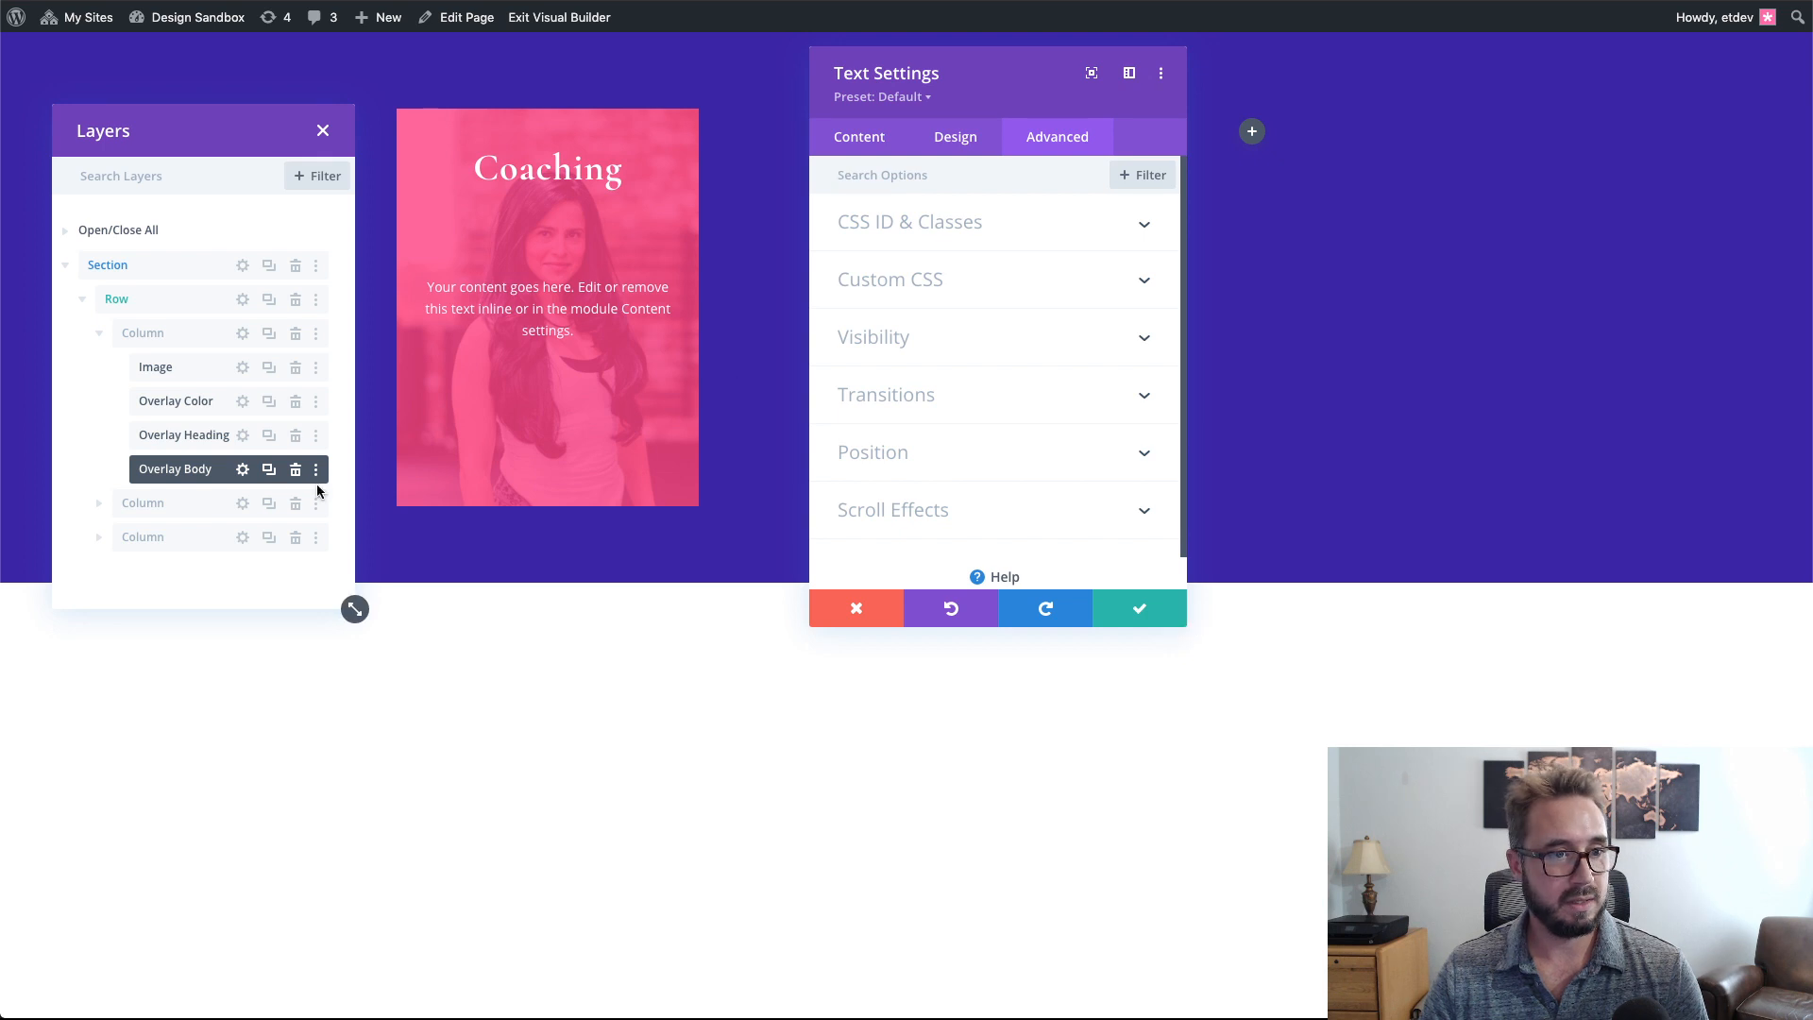
{"action": "left_click", "coordinate": [998, 237]}
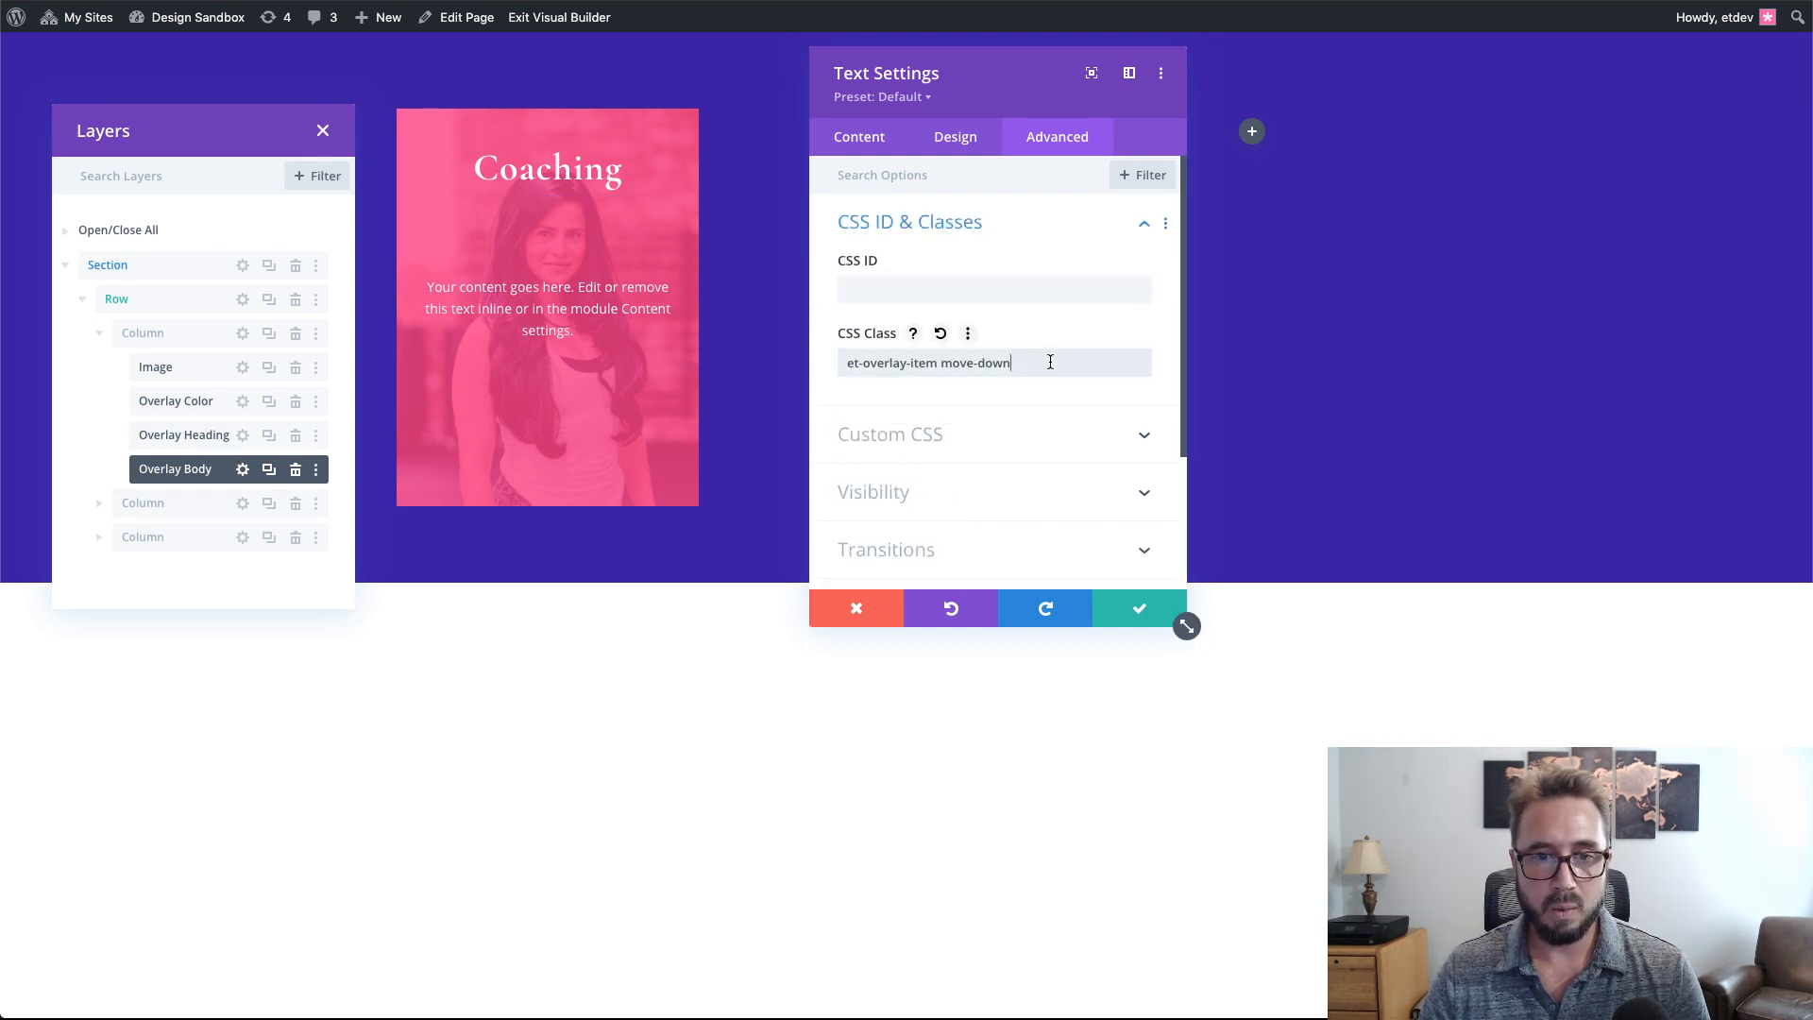
{"action": "left_click_drag", "start_coordinate": [1030, 364], "coordinate": [941, 363]}
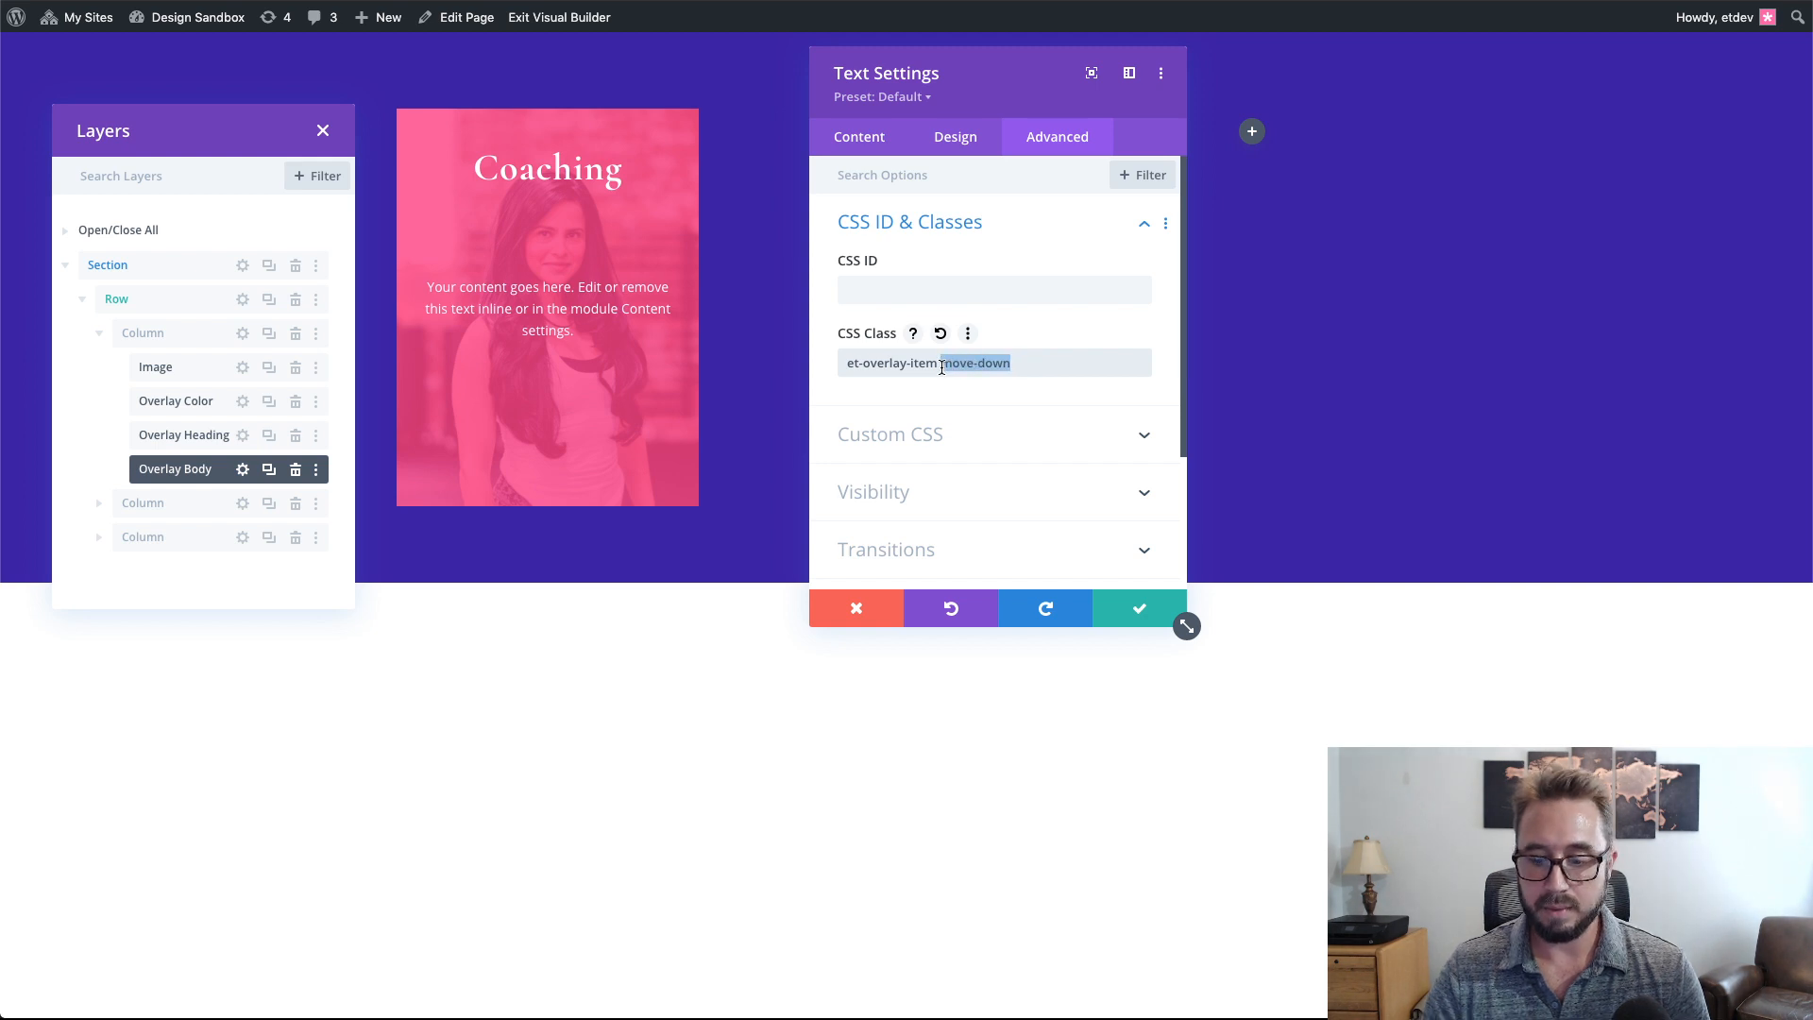
{"action": "key", "text": "BackSpace"}
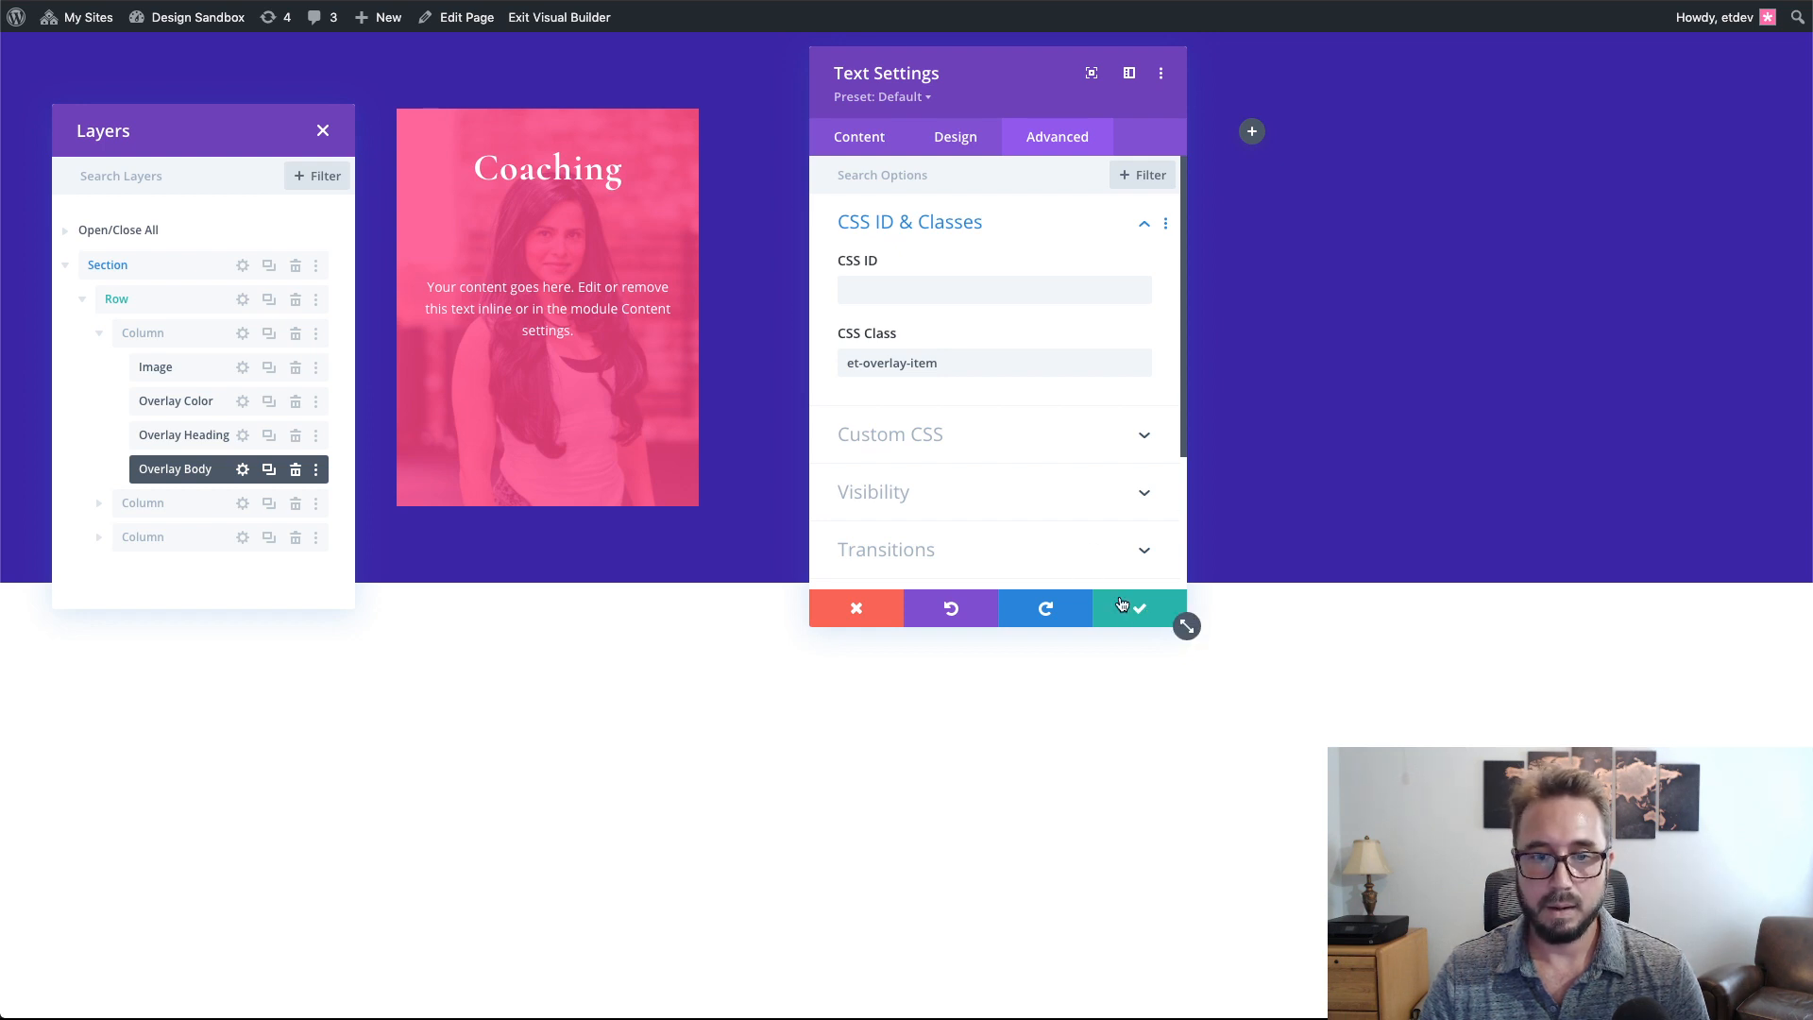
{"action": "left_click", "coordinate": [1179, 619]}
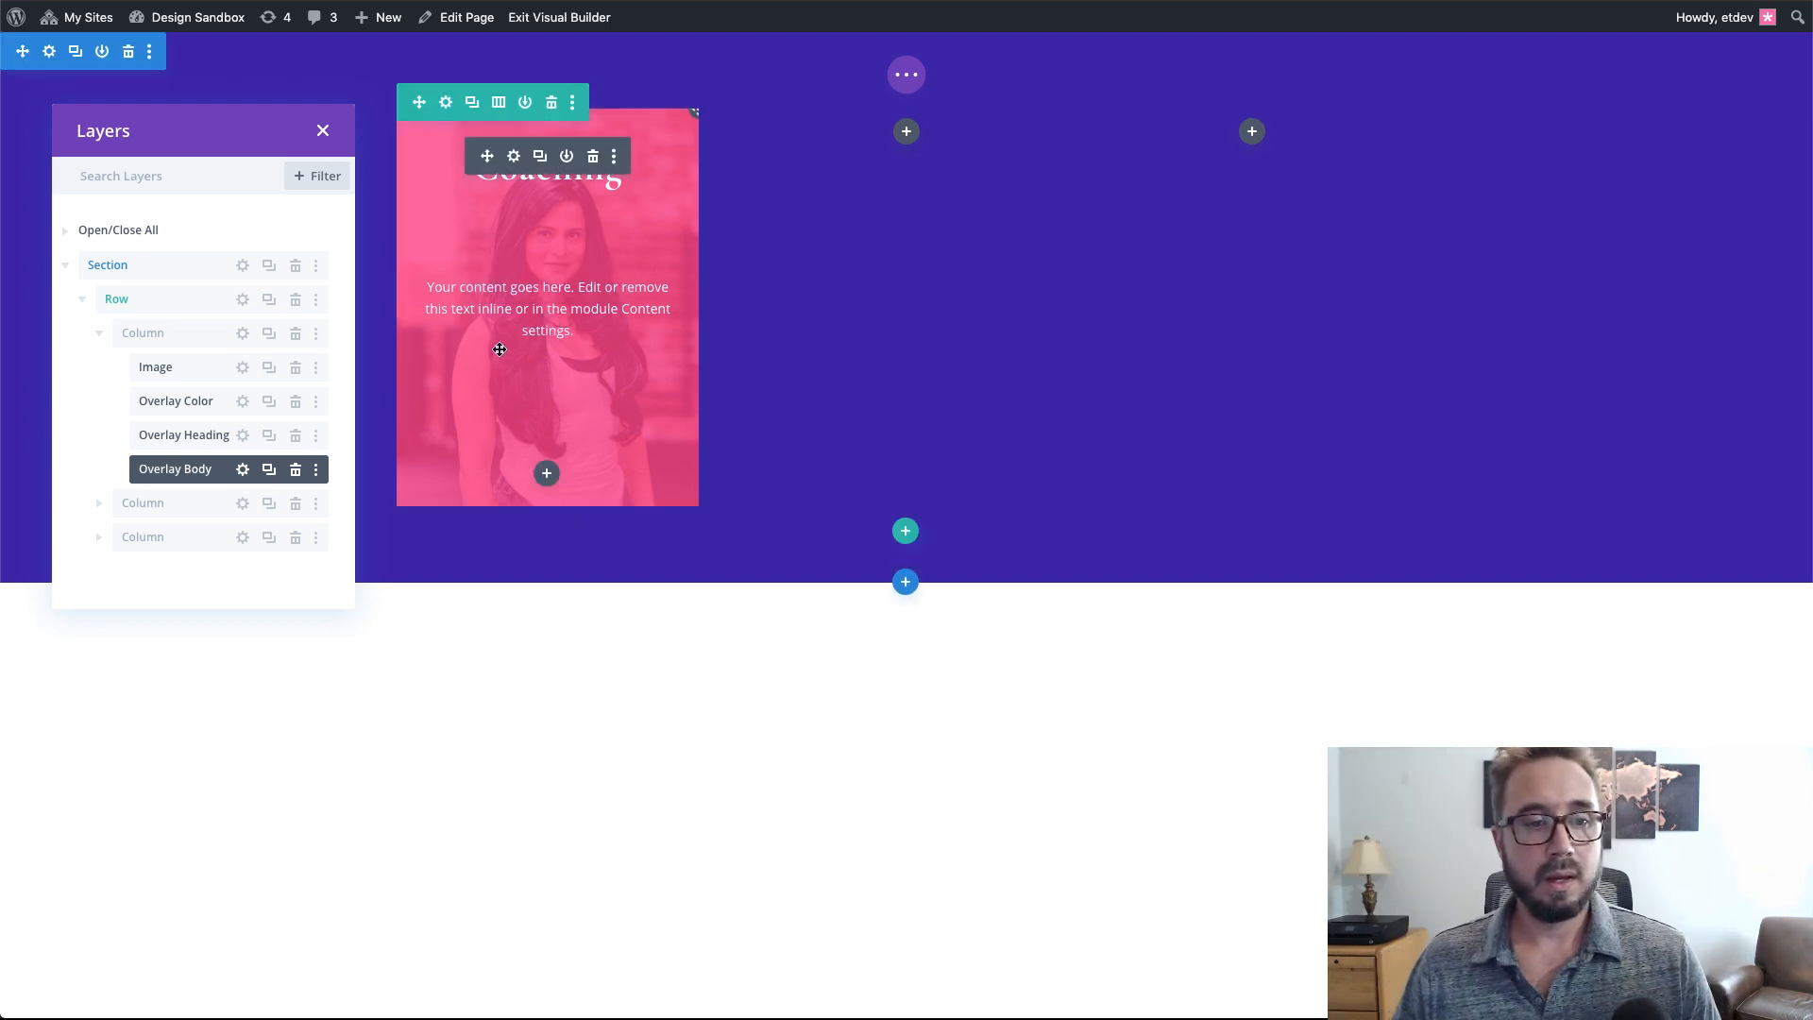
- Add a Button module to the first column below the overlay text
{"action": "left_click", "coordinate": [547, 479]}
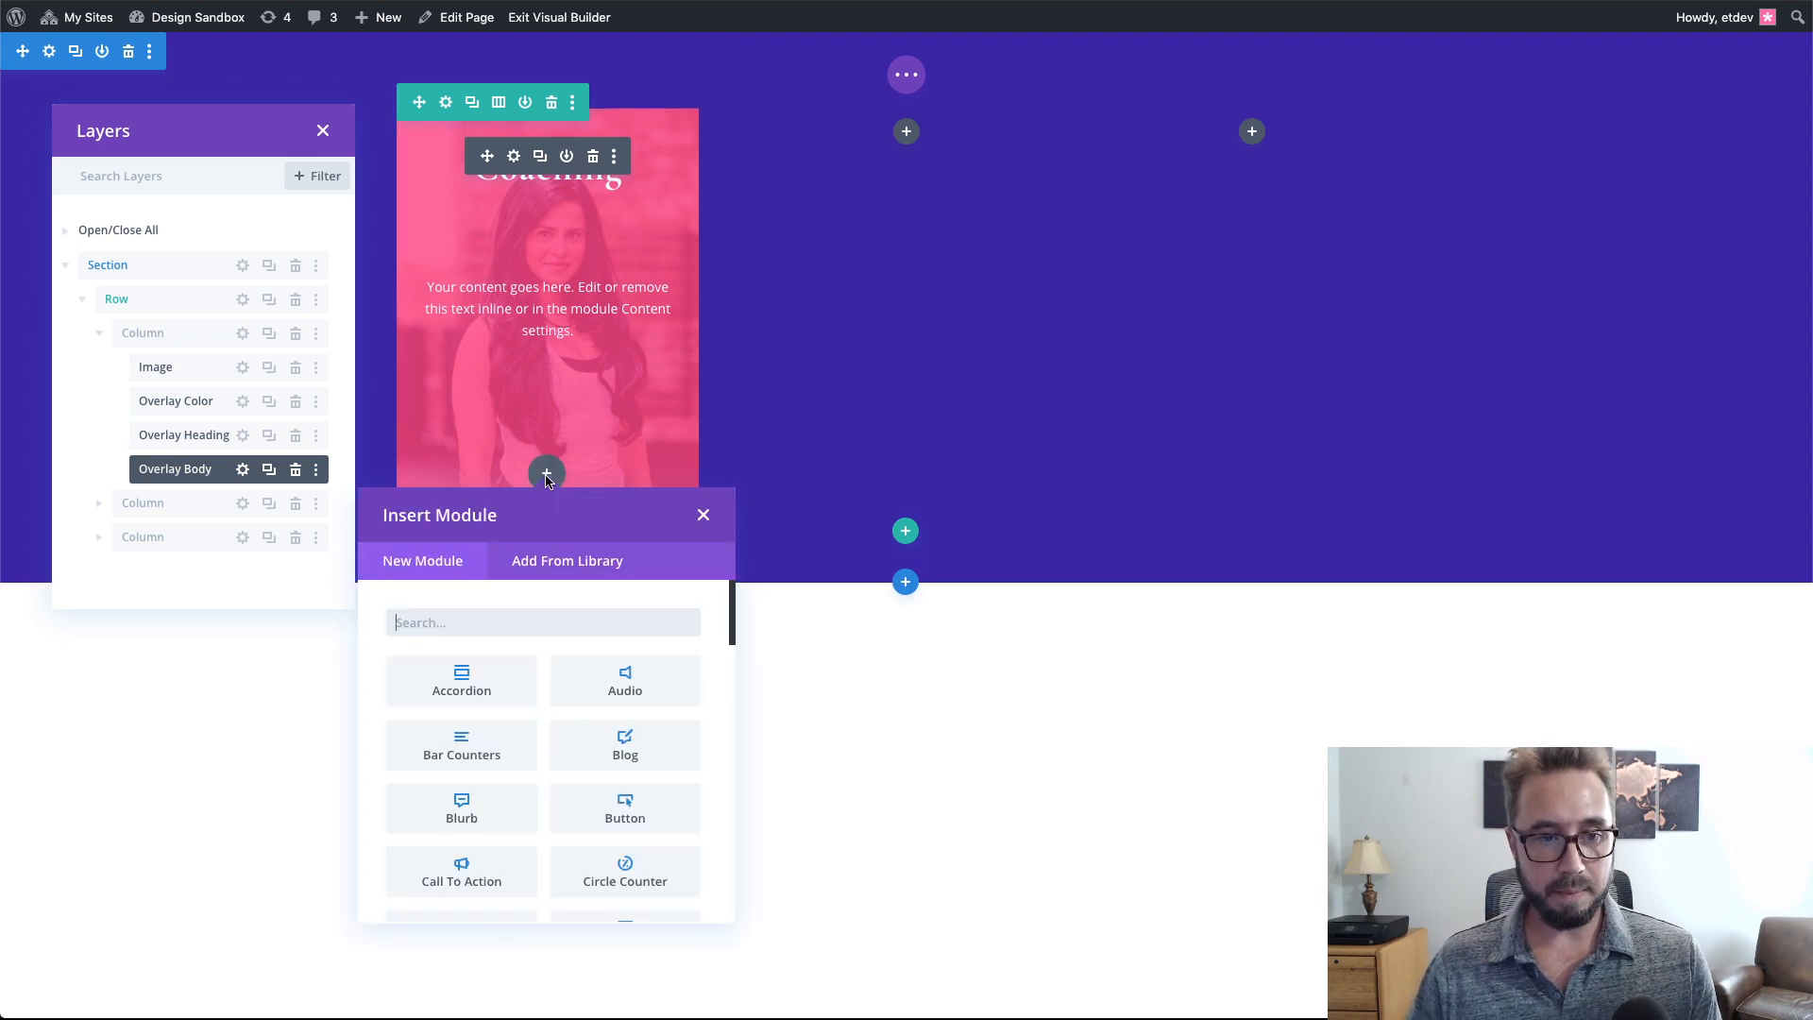
{"action": "type", "text": "button"}
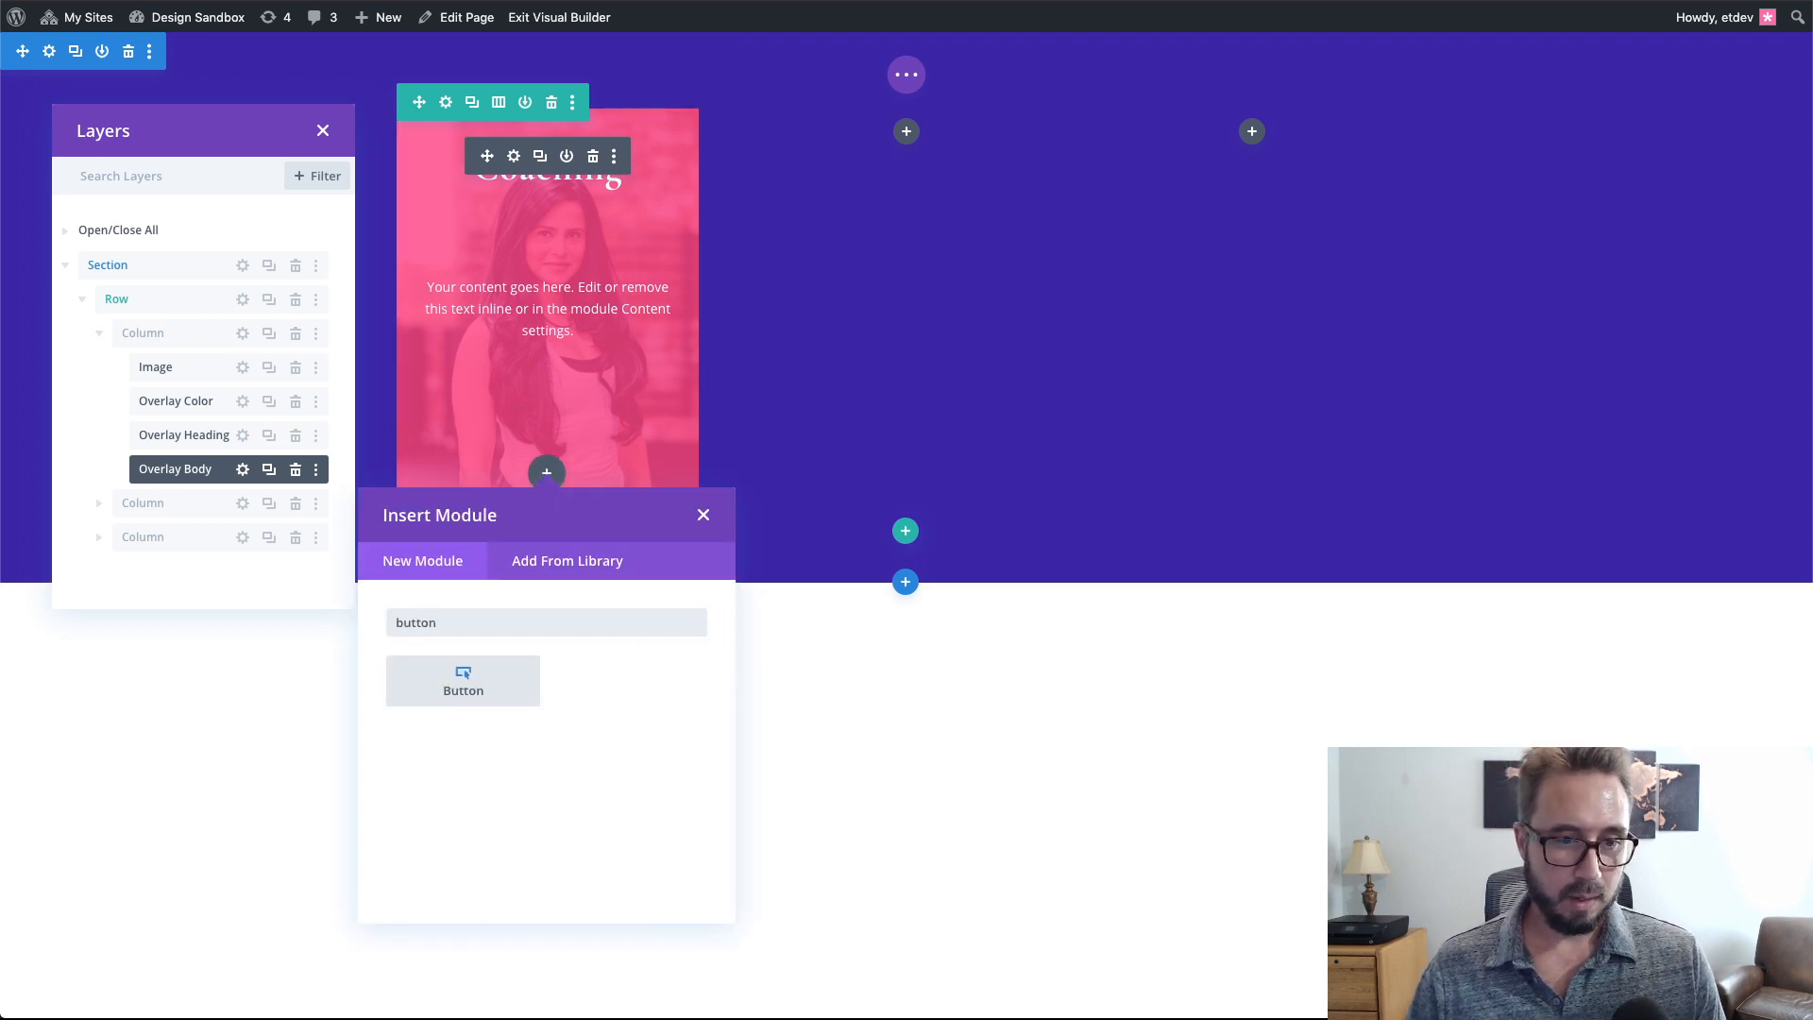
{"action": "left_click", "coordinate": [480, 686]}
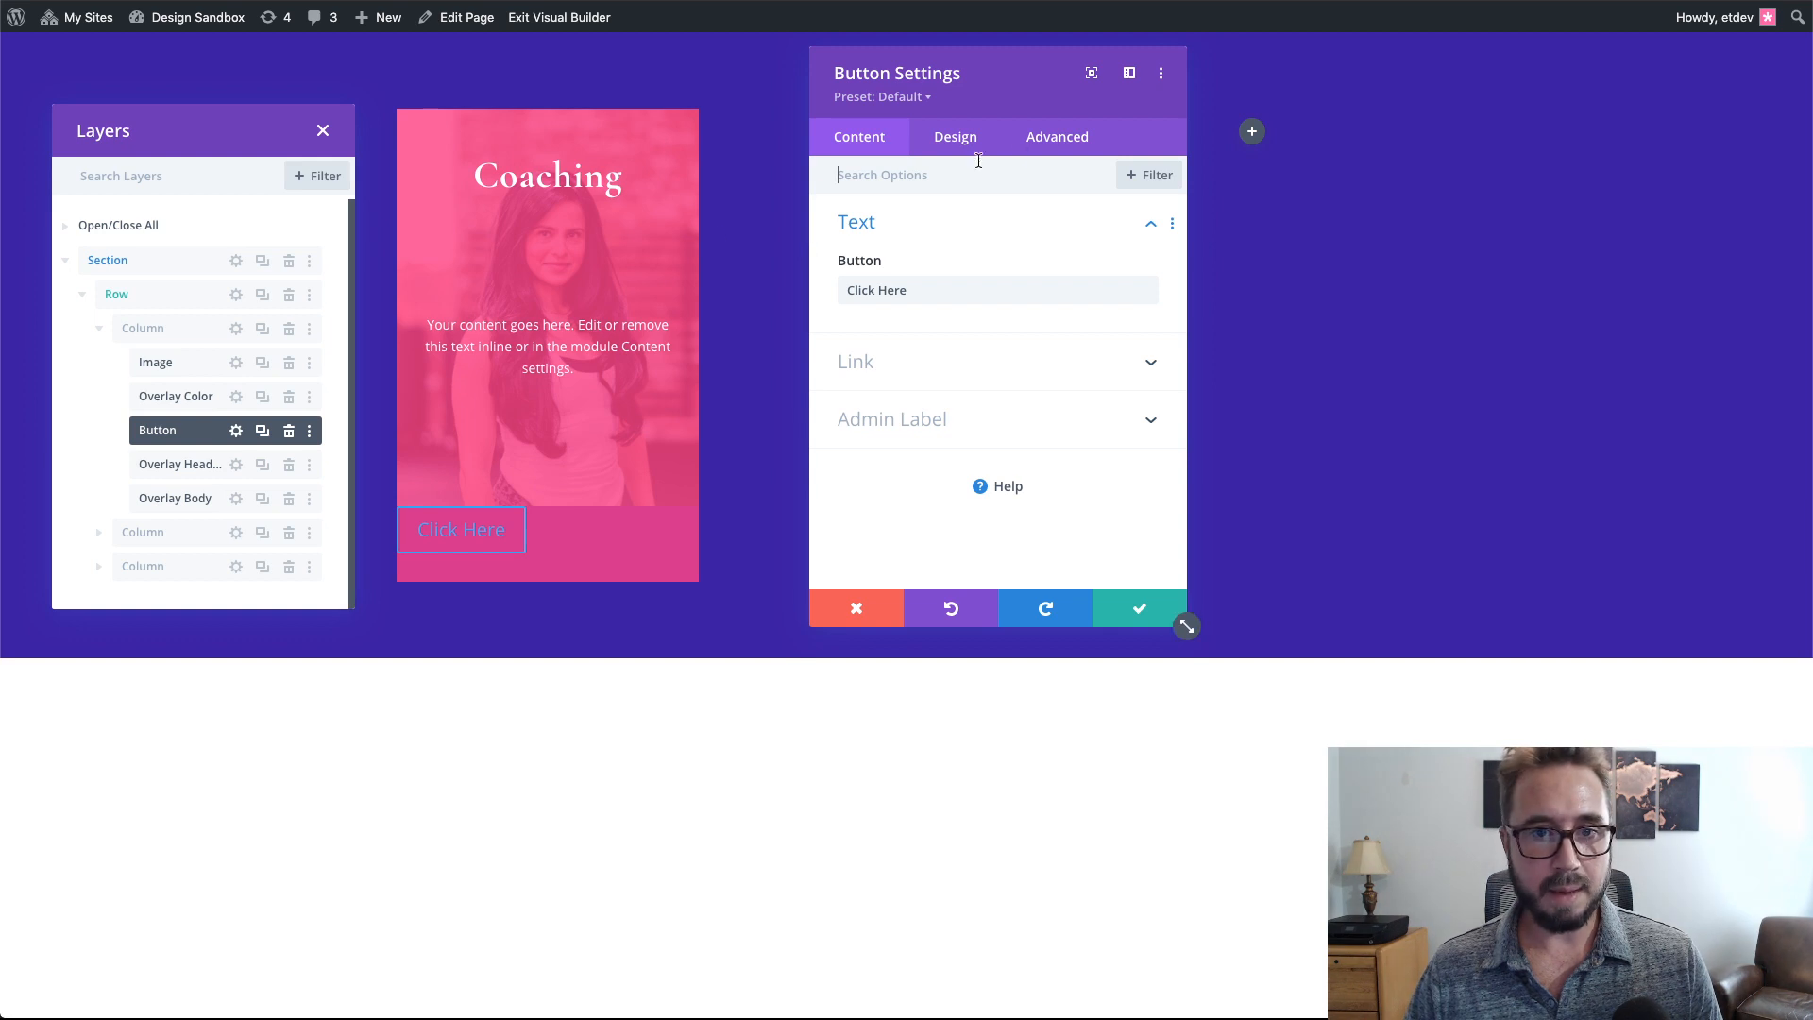
- Position the button absolutely at the bottom center of the column with a 10% vertical offset
{"action": "left_click", "coordinate": [1079, 138]}
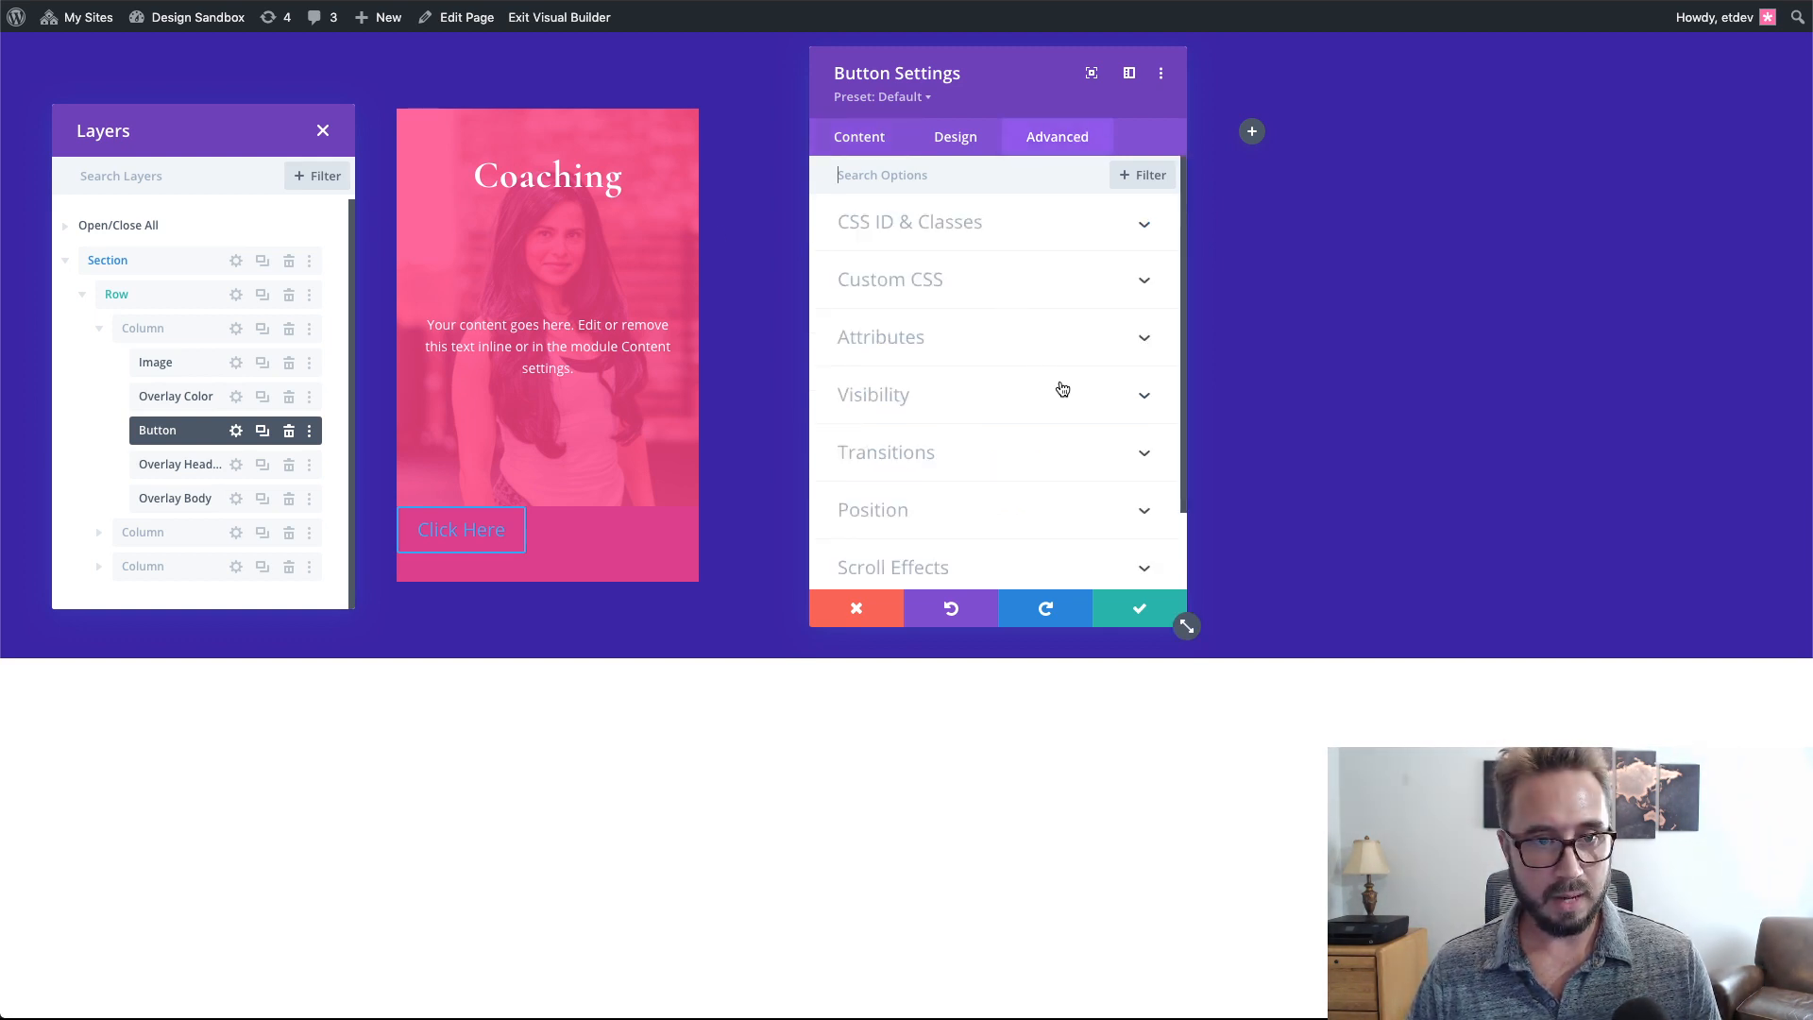
{"action": "left_click", "coordinate": [1029, 511]}
{"action": "left_click", "coordinate": [957, 339]}
{"action": "left_click", "coordinate": [995, 411]}
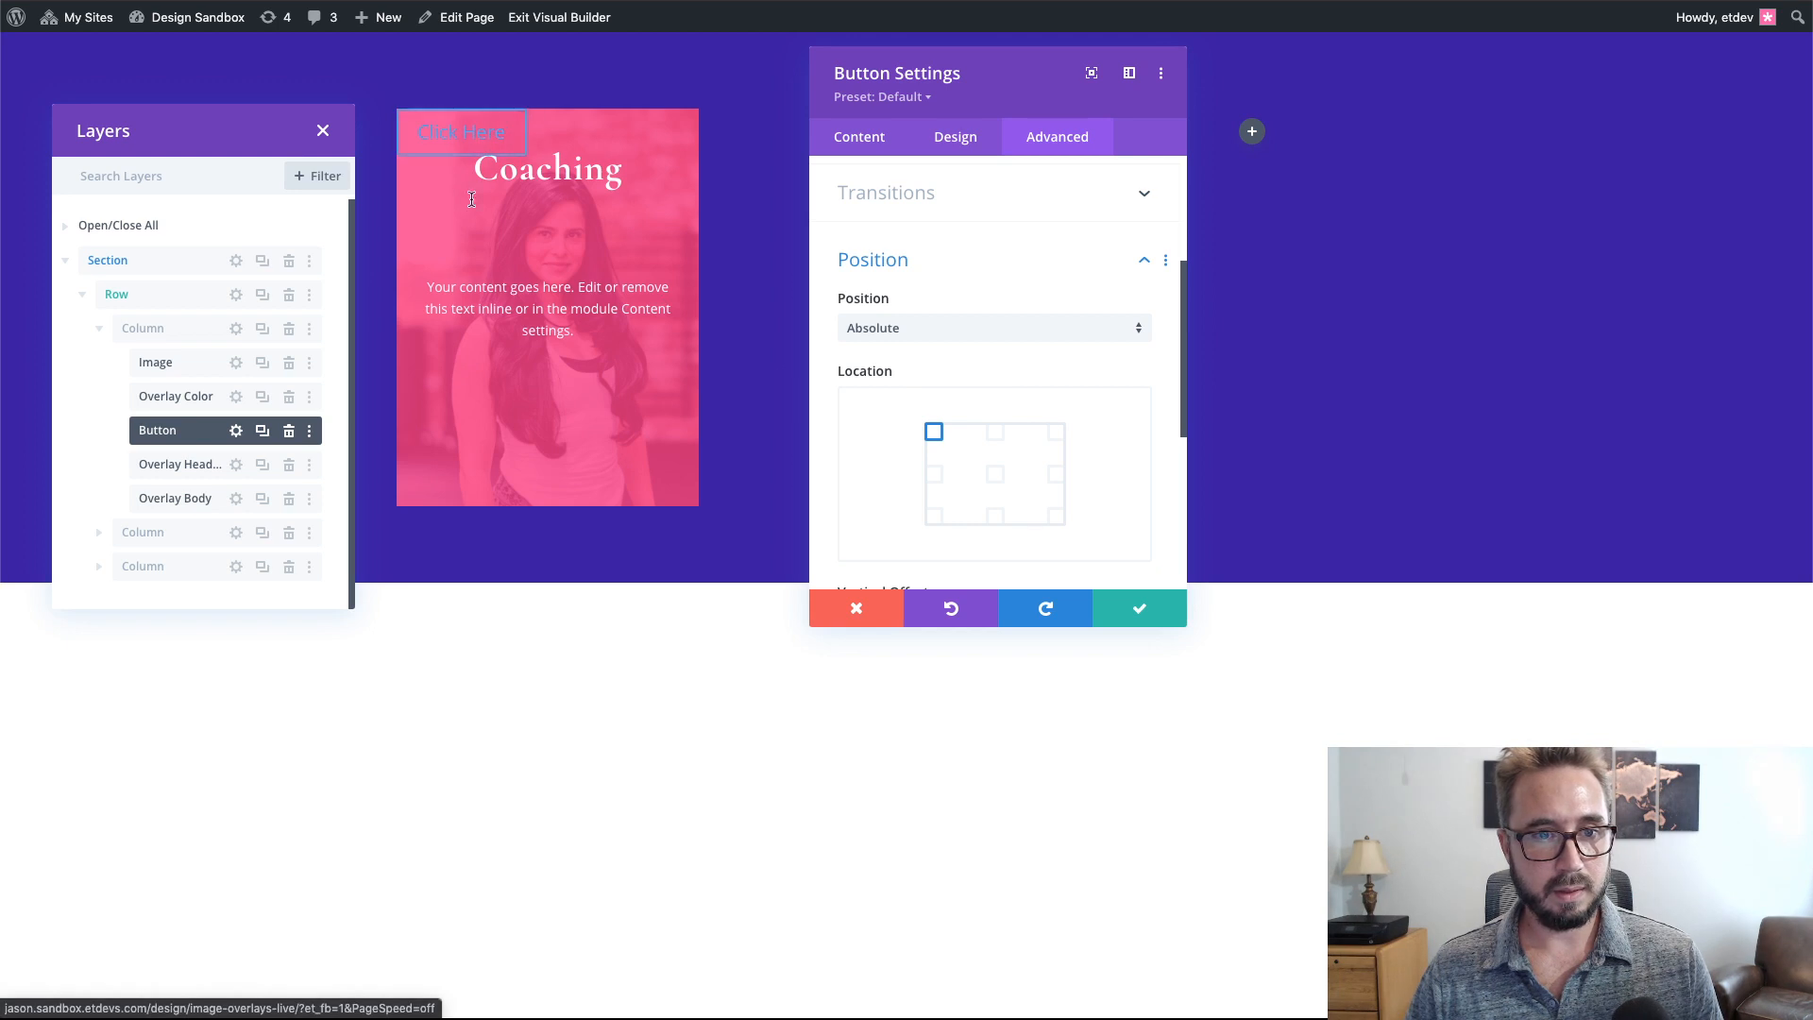
{"action": "left_click", "coordinate": [994, 518]}
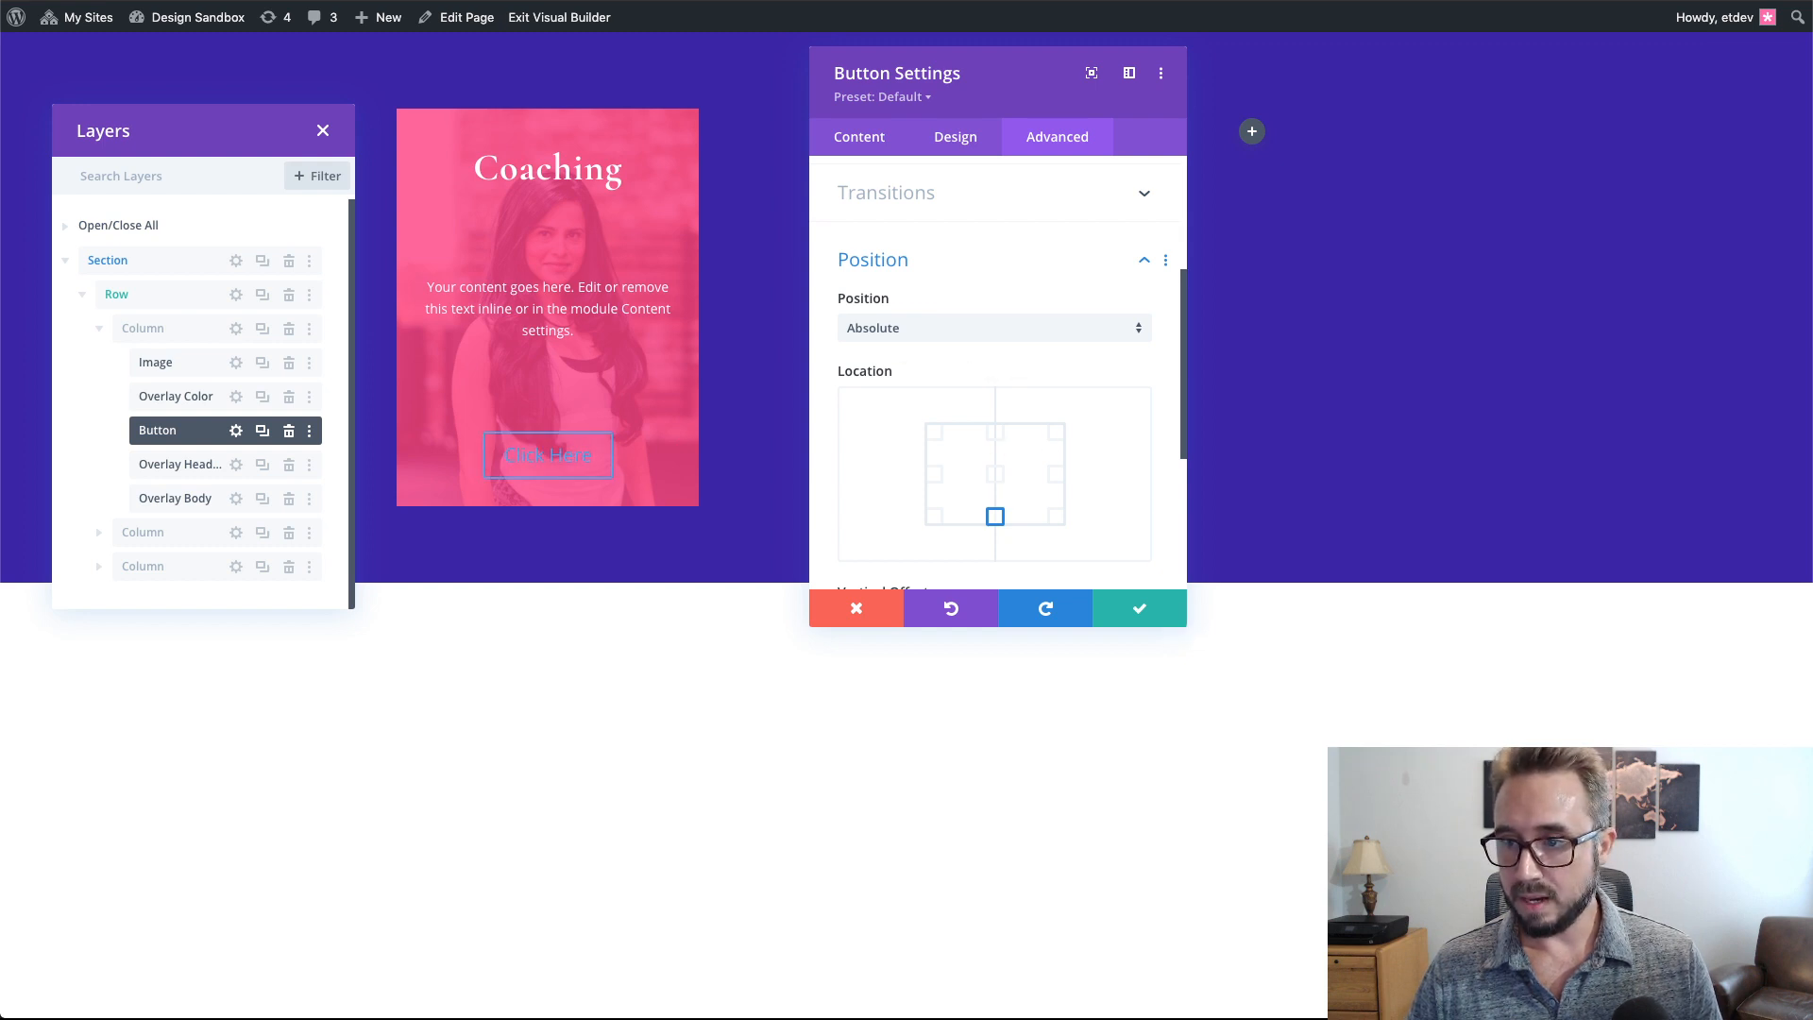
{"action": "scroll", "coordinate": [1060, 457], "scroll_direction": "down", "scroll_amount": 4}
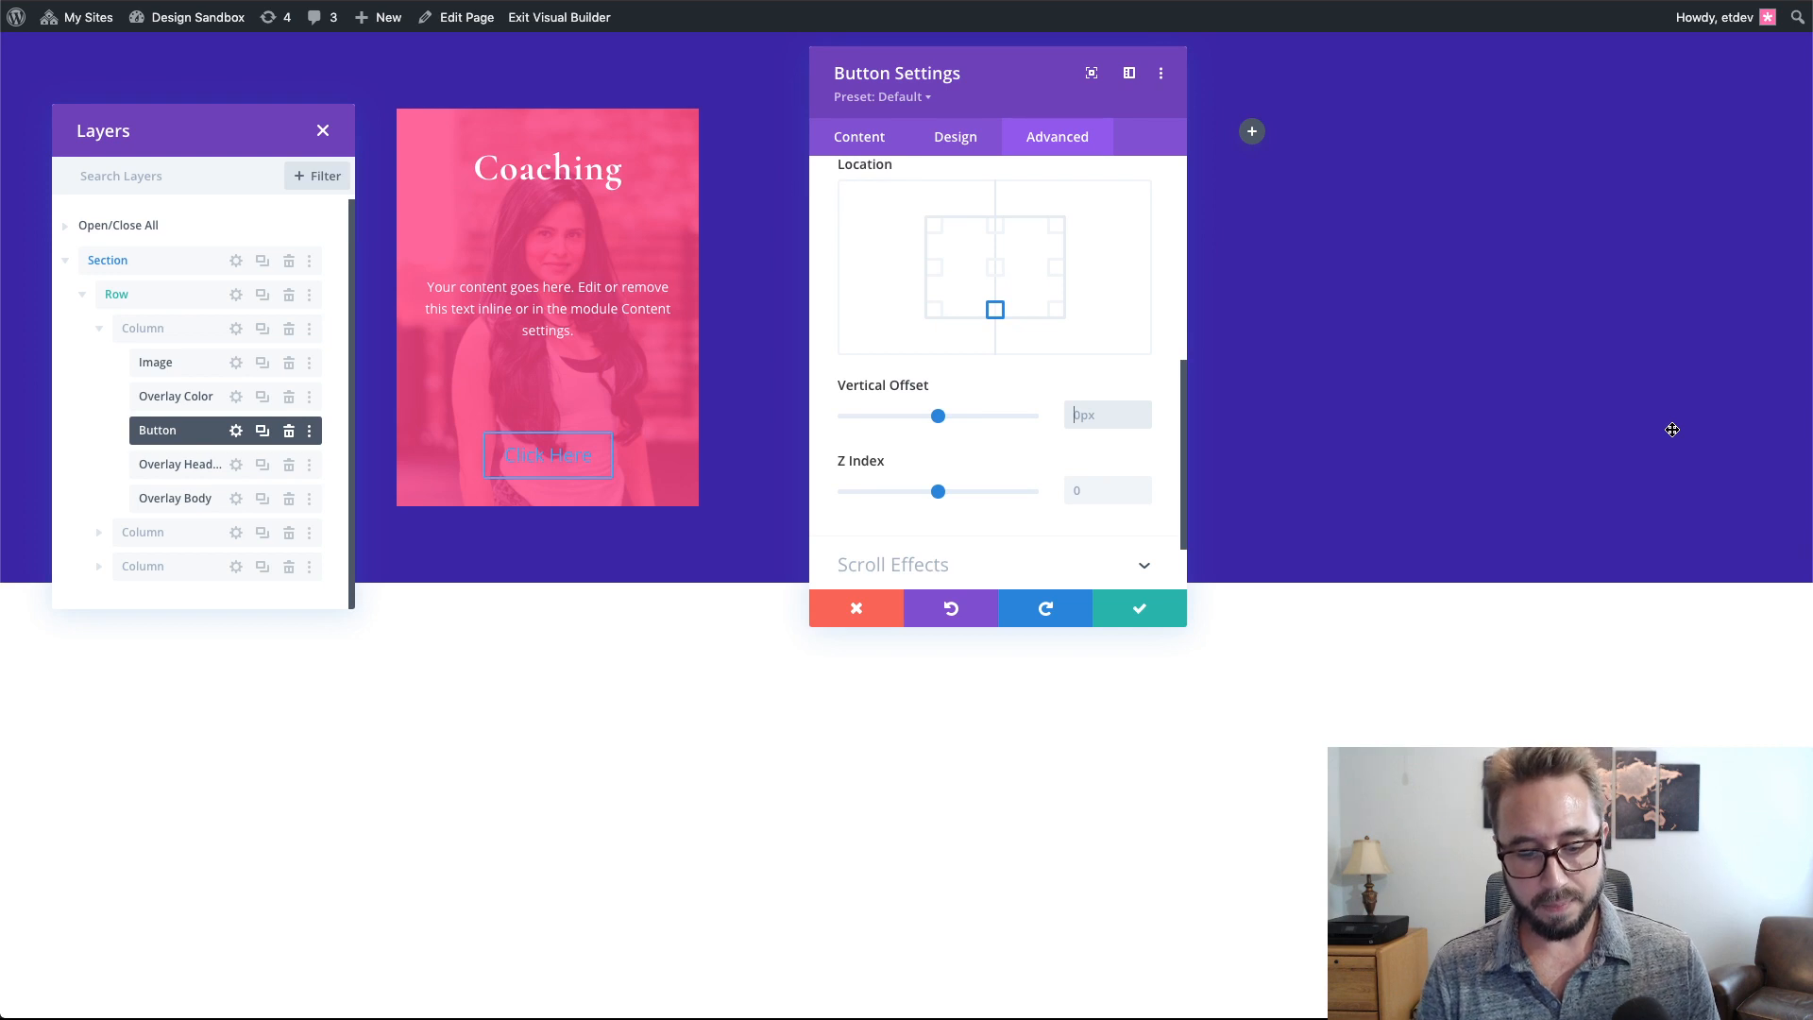
{"action": "type", "text": "10%"}
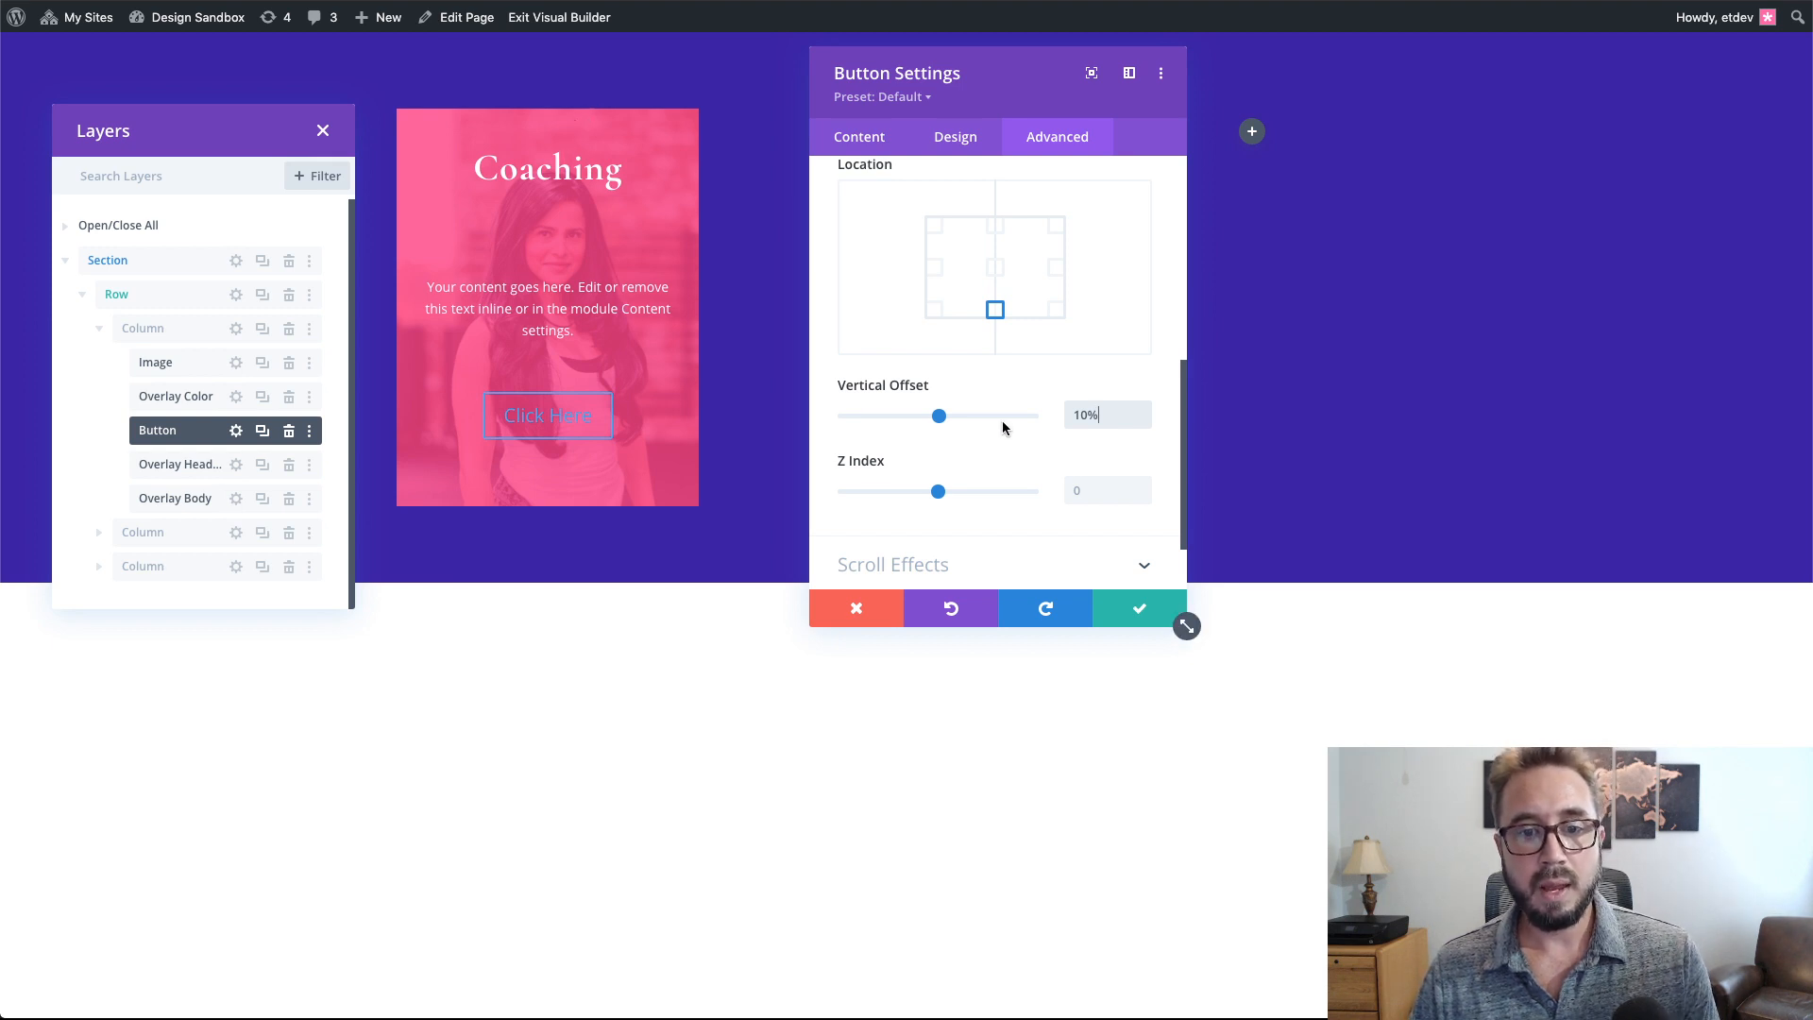
- Set the button's bottom margin to 0px
{"action": "scroll", "coordinate": [1004, 421], "scroll_direction": "up", "scroll_amount": 5}
{"action": "left_click", "coordinate": [975, 152]}
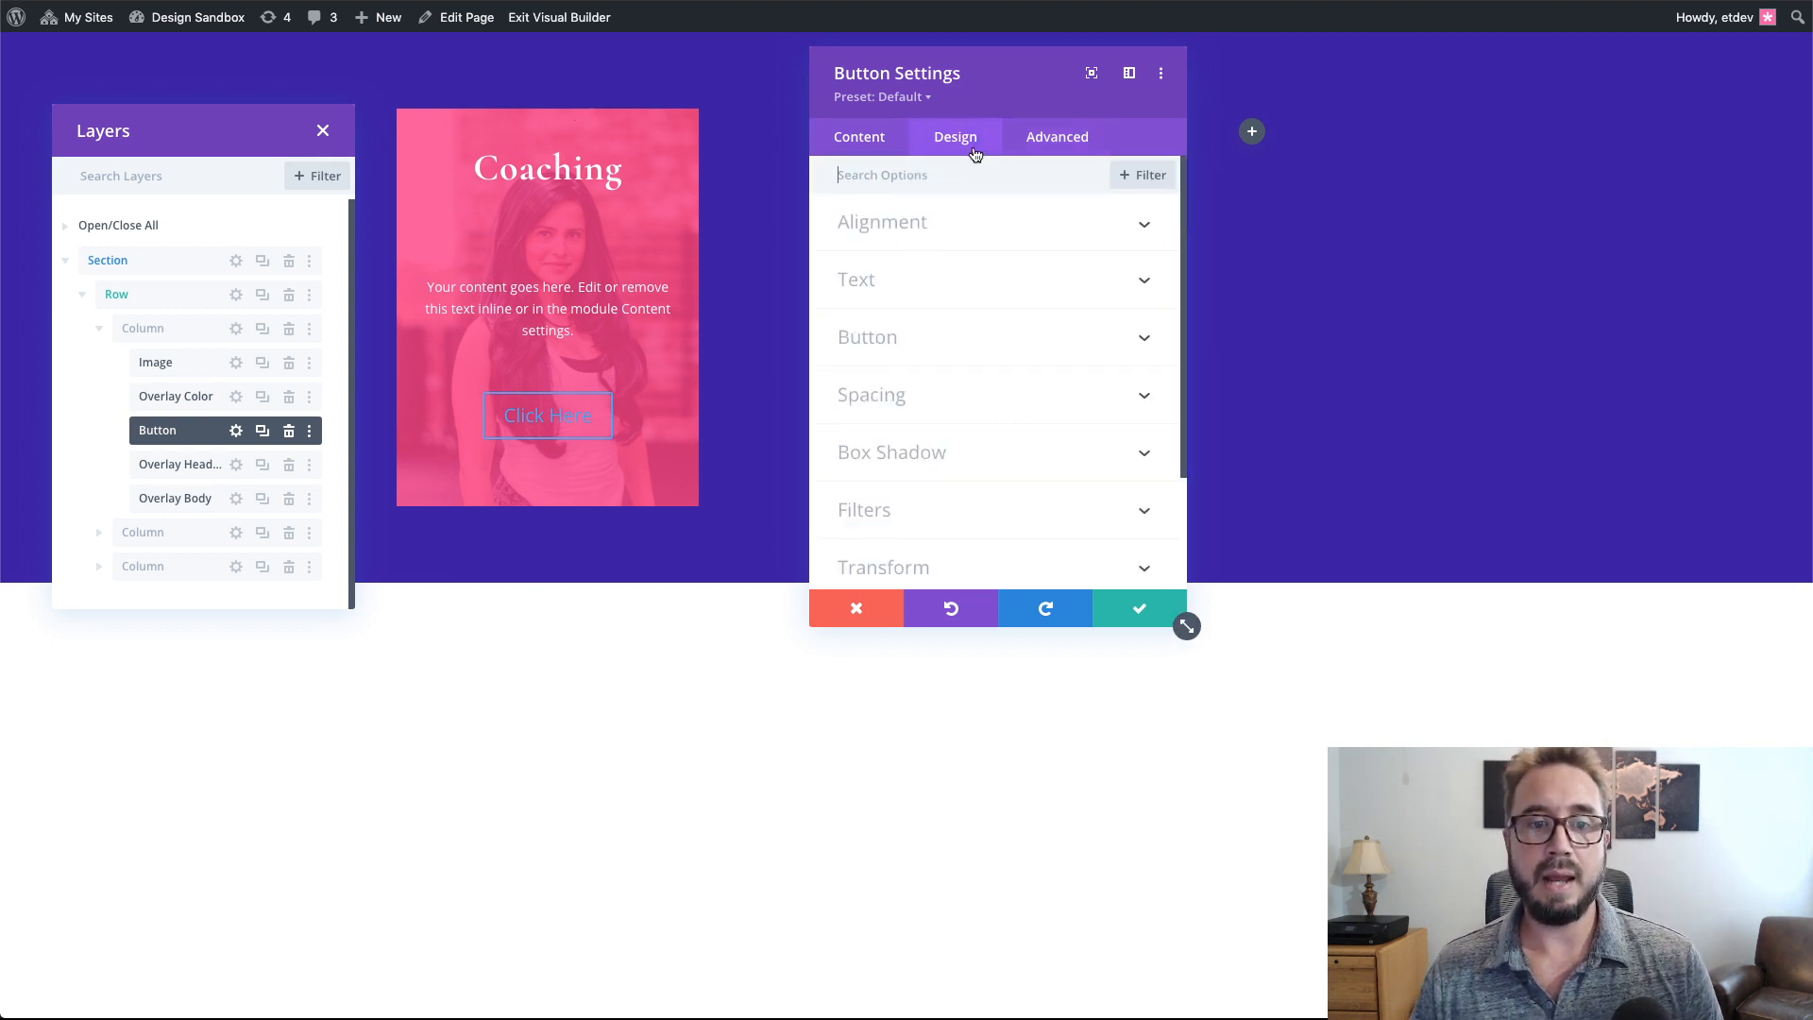
{"action": "left_click", "coordinate": [947, 397]}
{"action": "left_click", "coordinate": [978, 258]}
{"action": "left_click", "coordinate": [978, 246]}
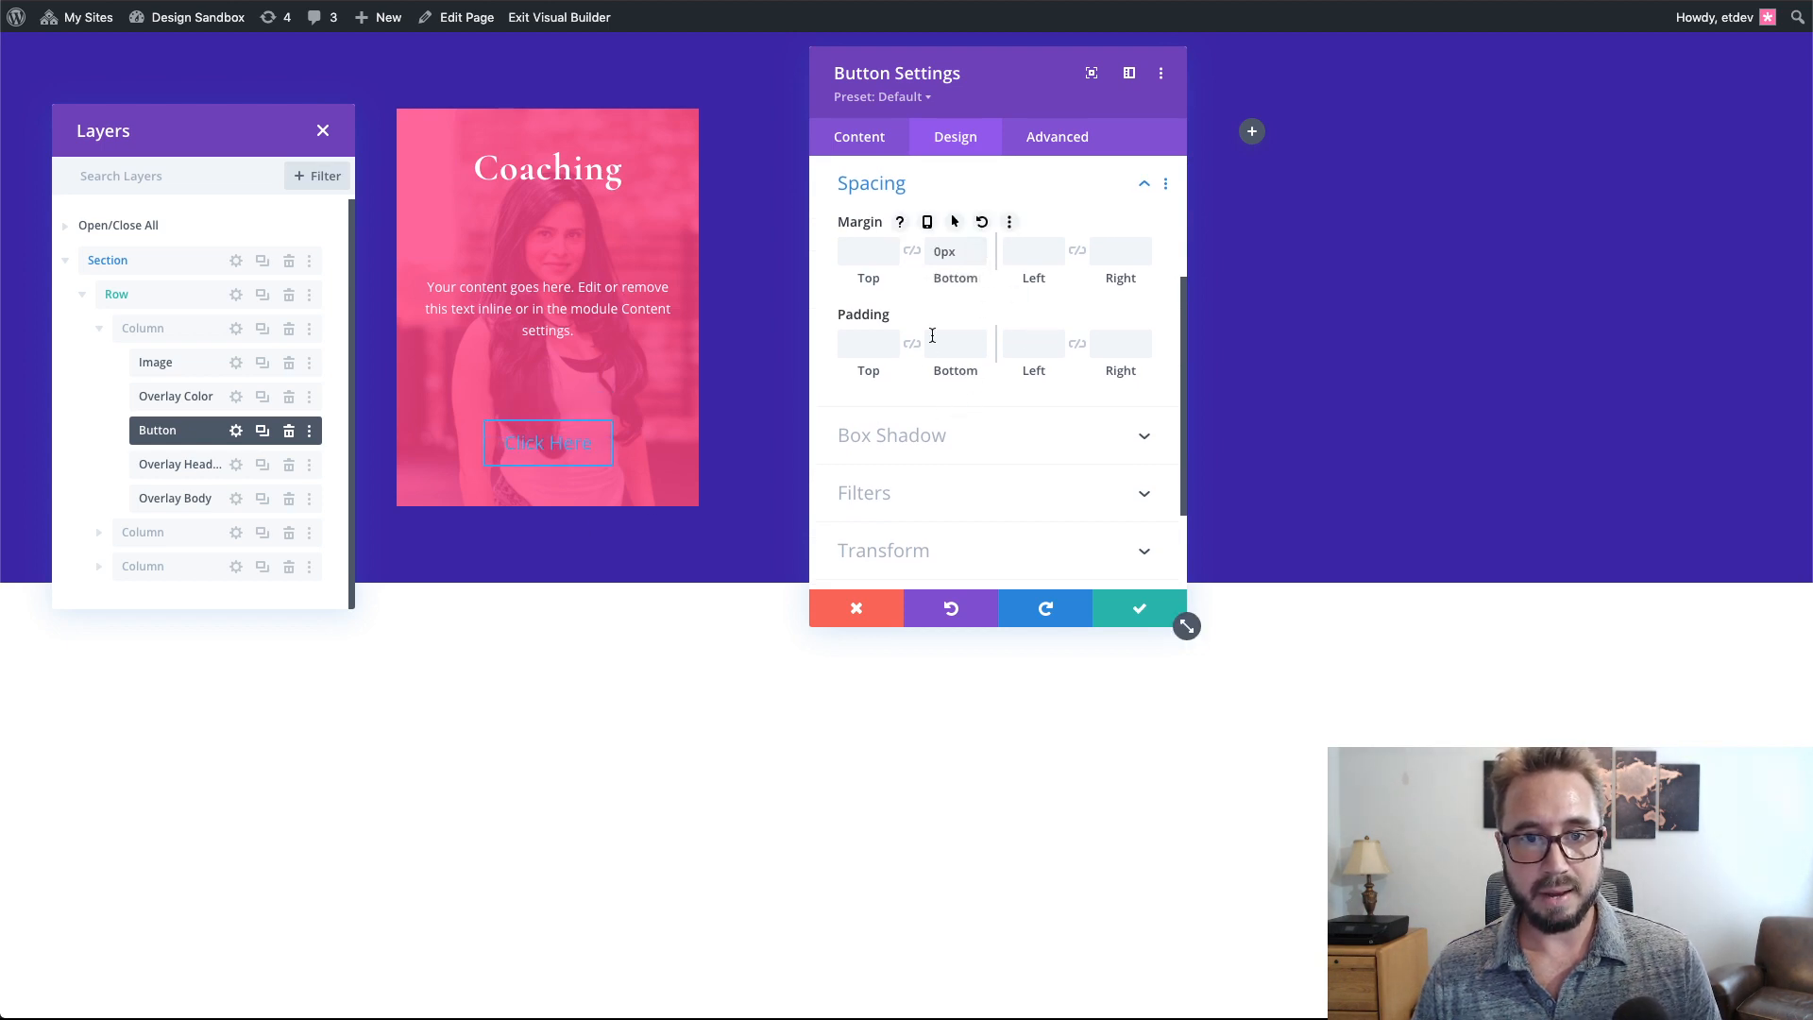
{"action": "scroll", "coordinate": [988, 325], "scroll_direction": "up", "scroll_amount": 1}
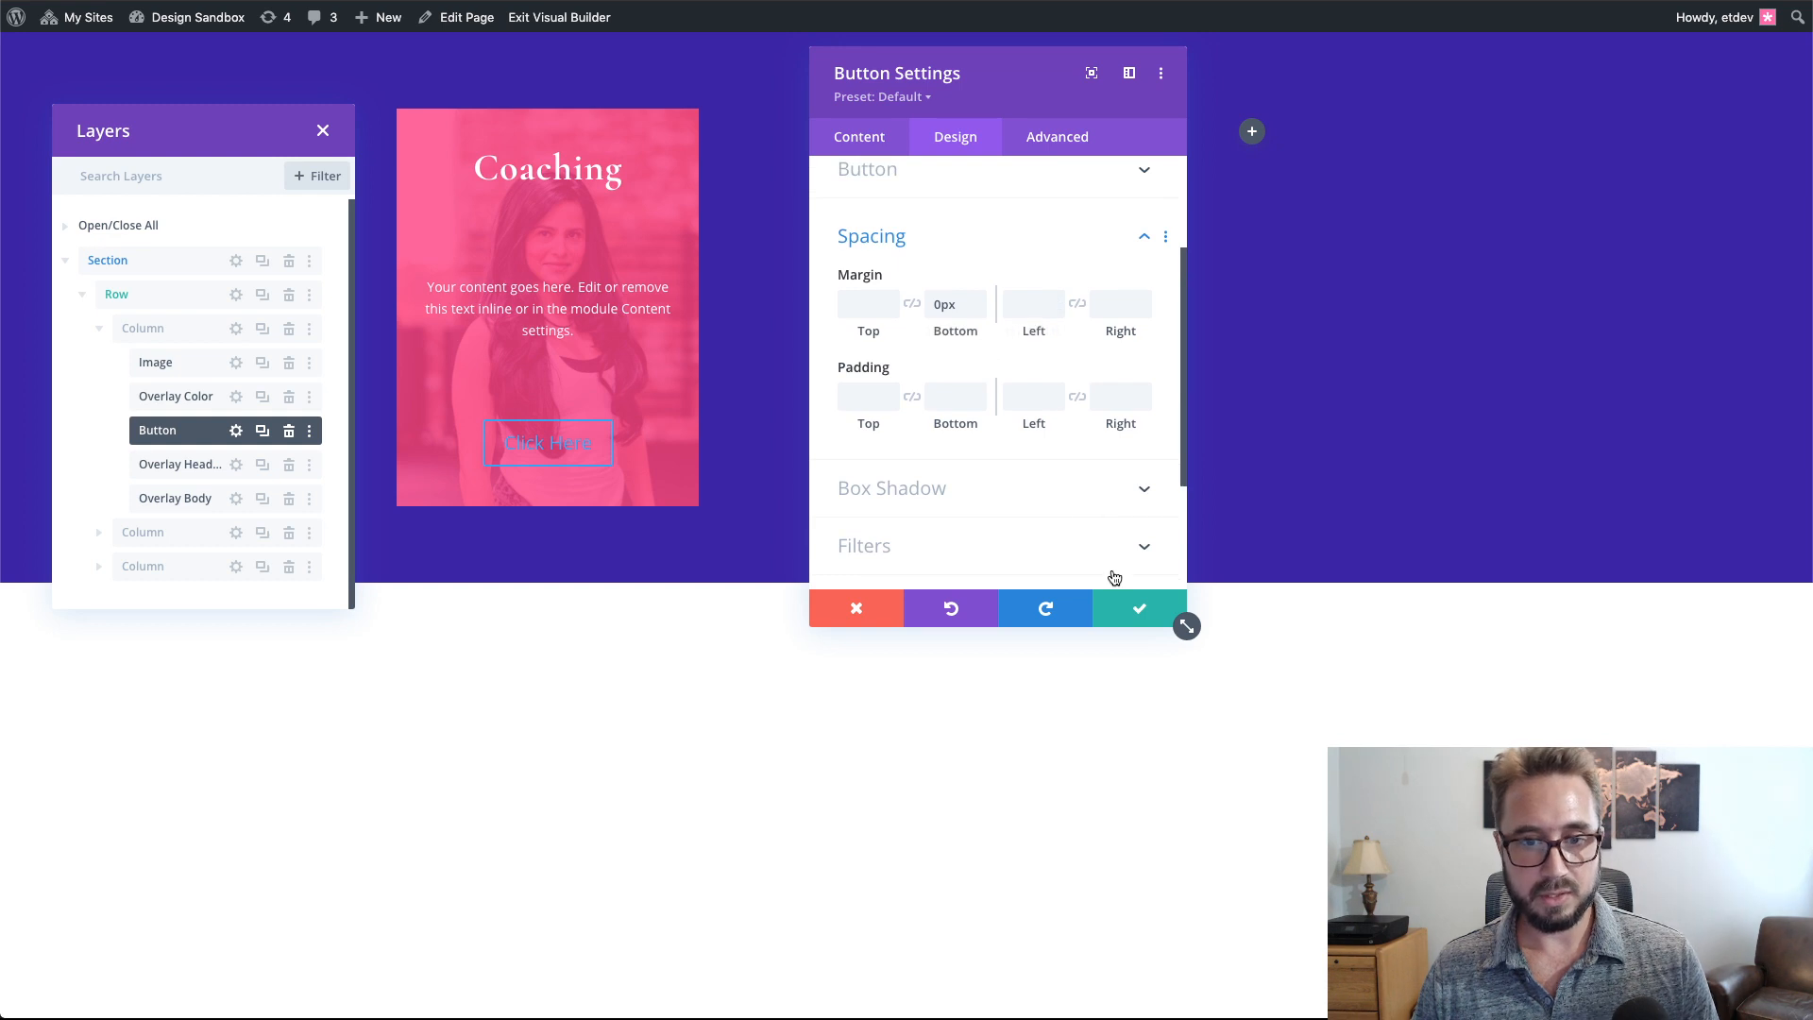
- Assign the CSS classes et-overlay-item and move-up to the button
{"action": "left_click", "coordinate": [1079, 148]}
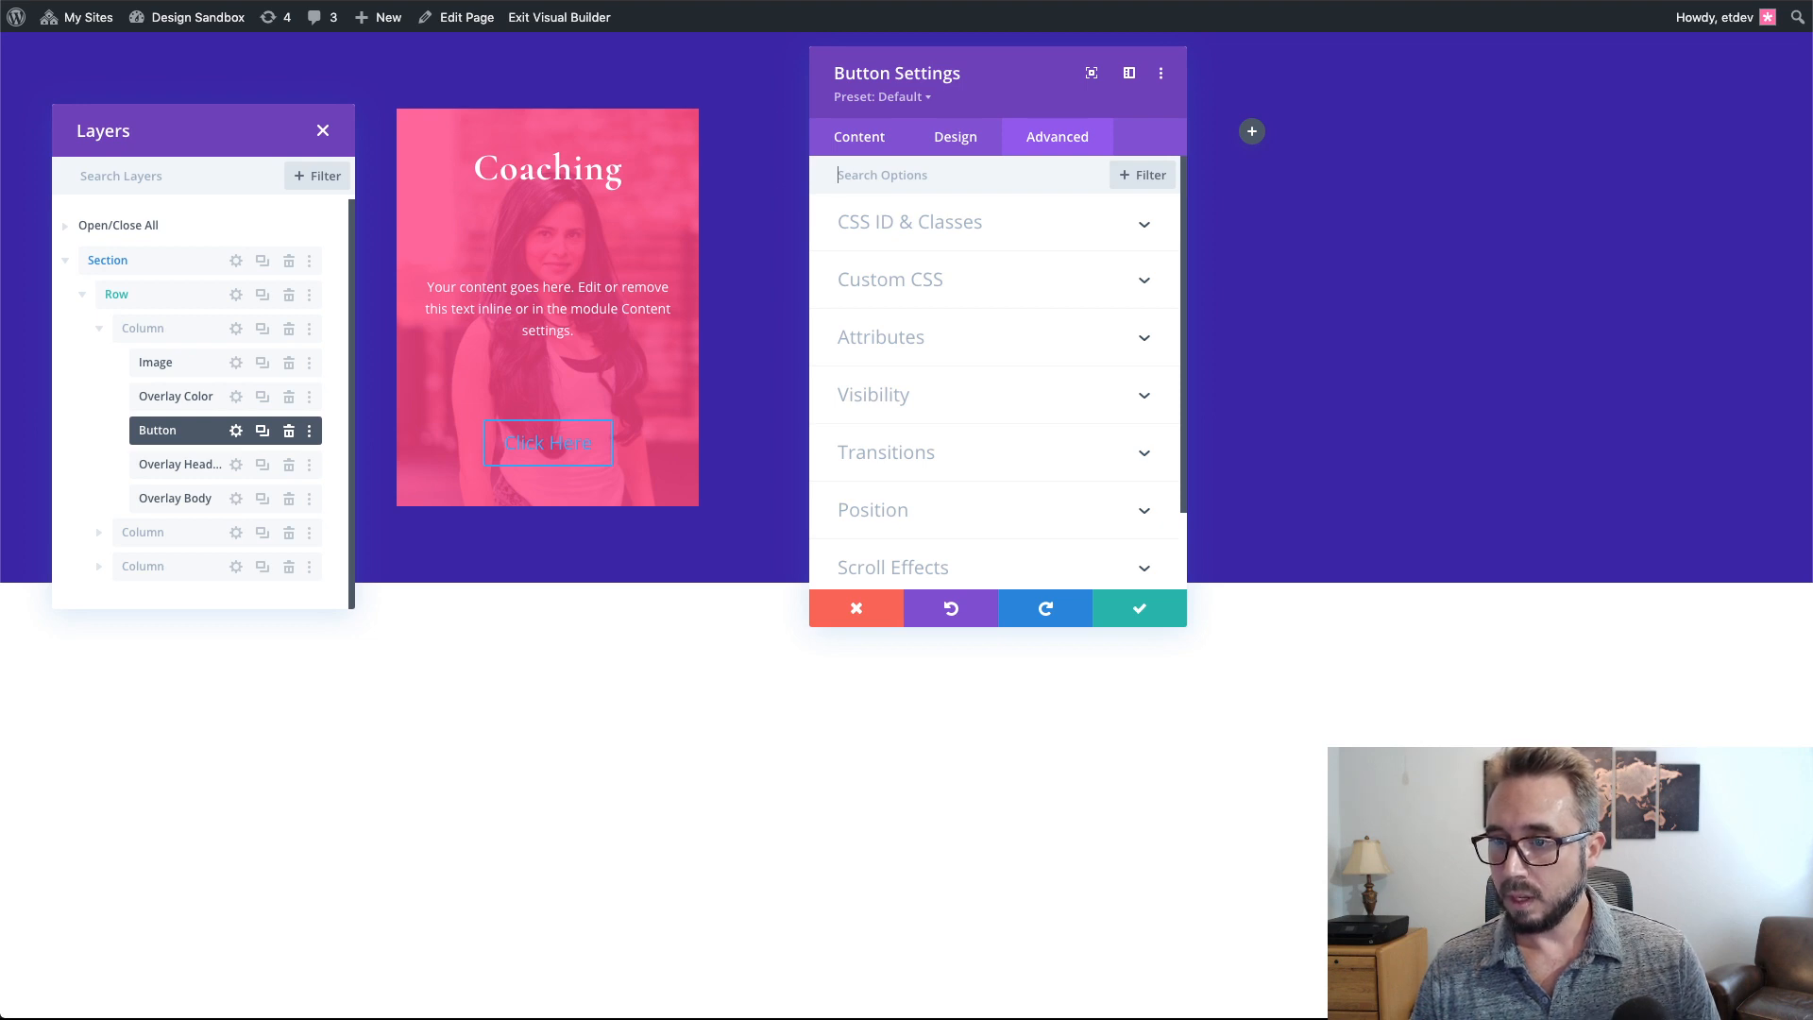
{"action": "left_click", "coordinate": [1009, 279]}
{"action": "scroll", "coordinate": [1005, 245], "scroll_direction": "up", "scroll_amount": 2}
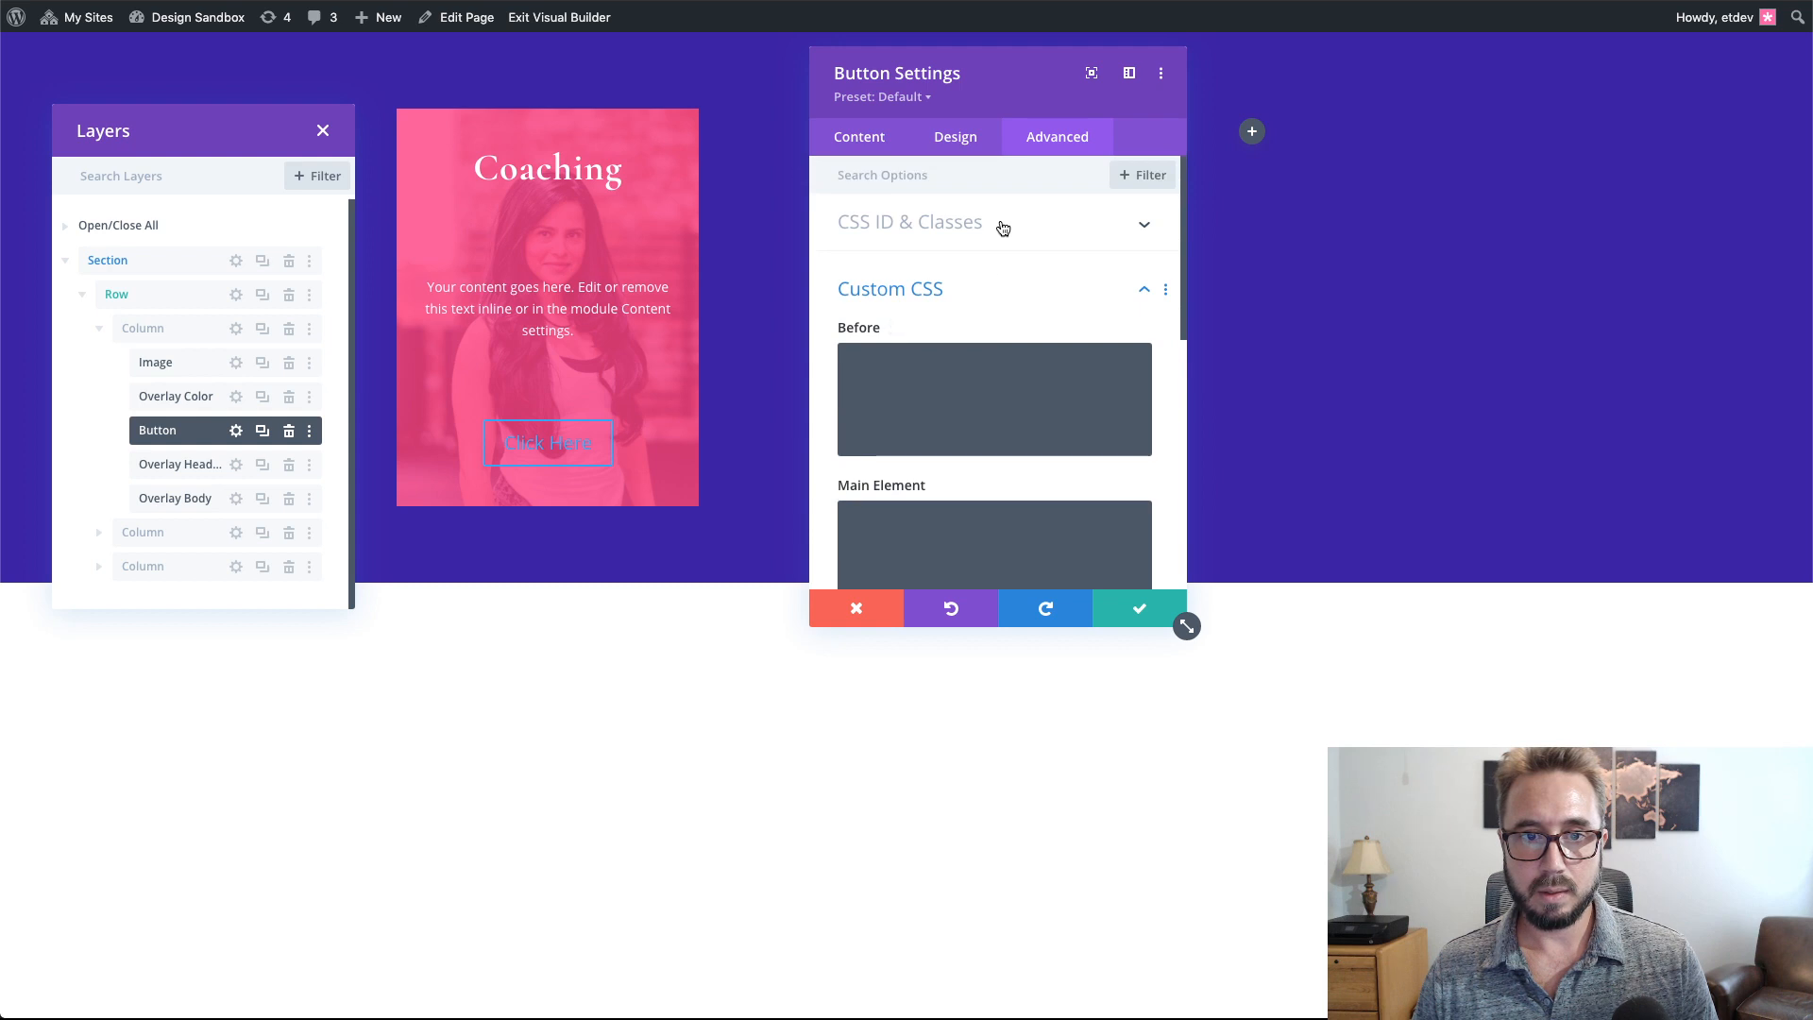
{"action": "left_click", "coordinate": [1003, 227]}
{"action": "left_click", "coordinate": [910, 367]}
{"action": "type", "text": "et-overlay-item m"}
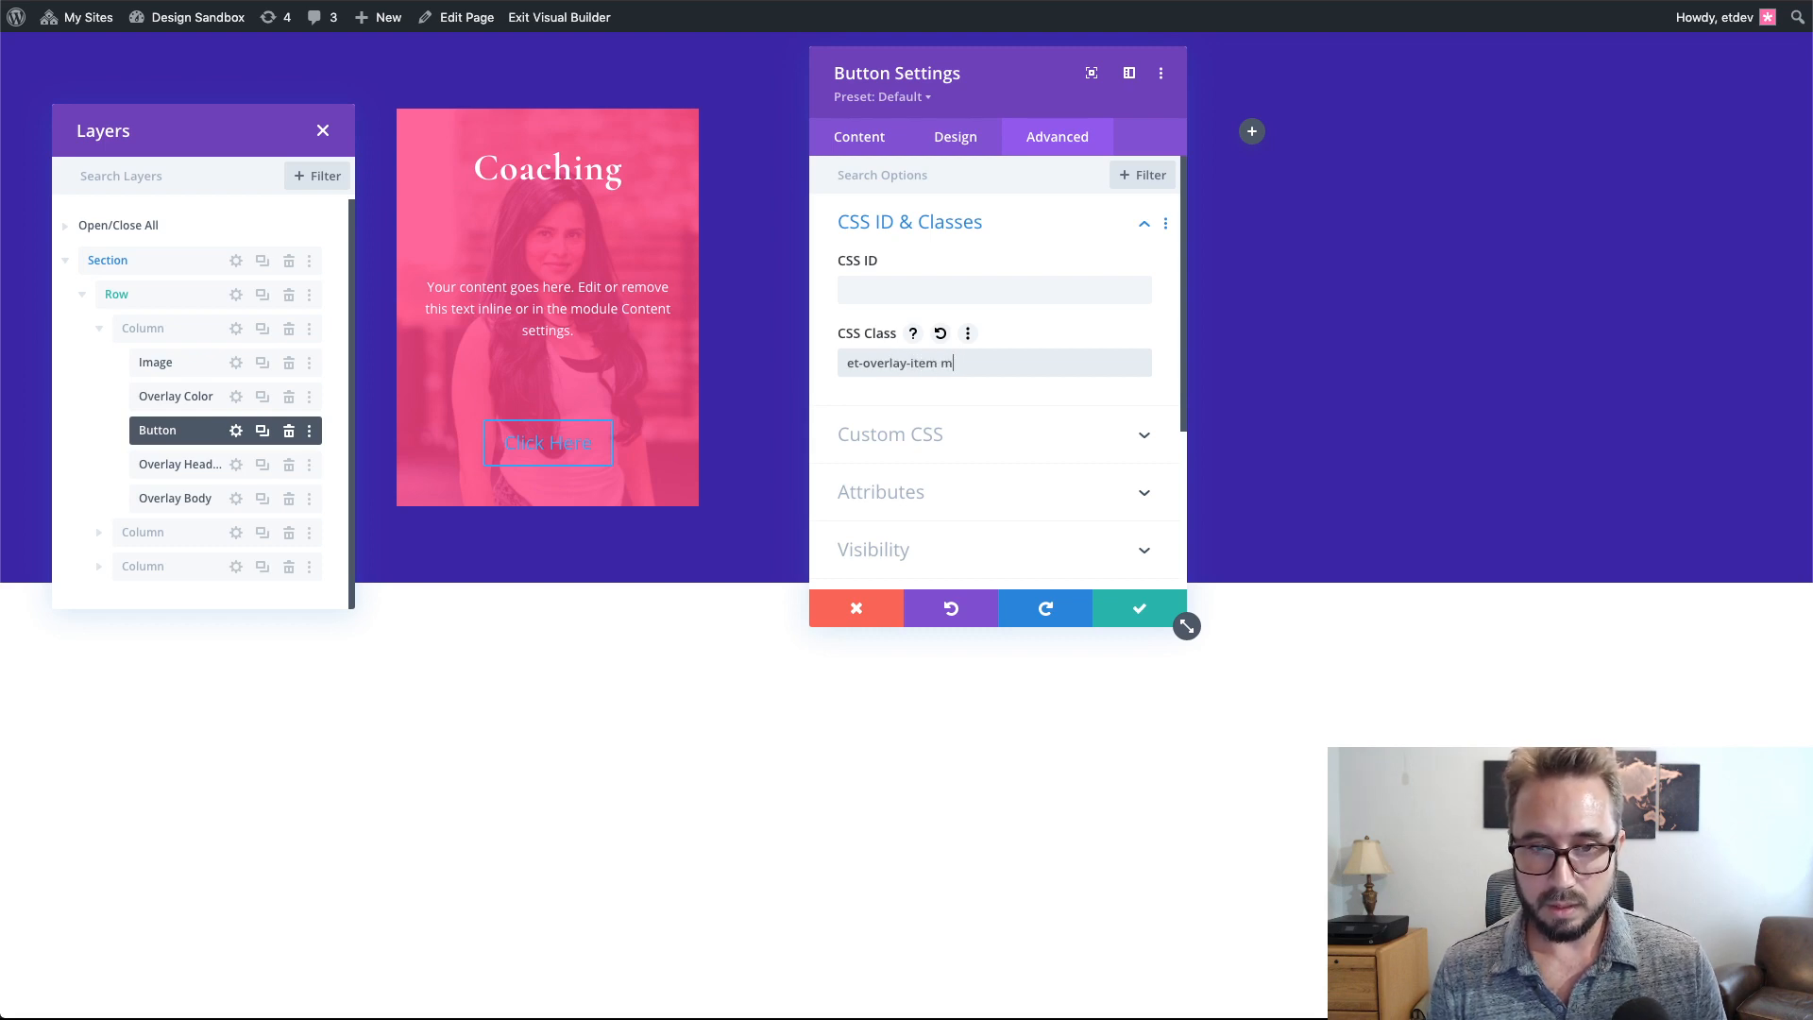
{"action": "type", "text": "ove-up"}
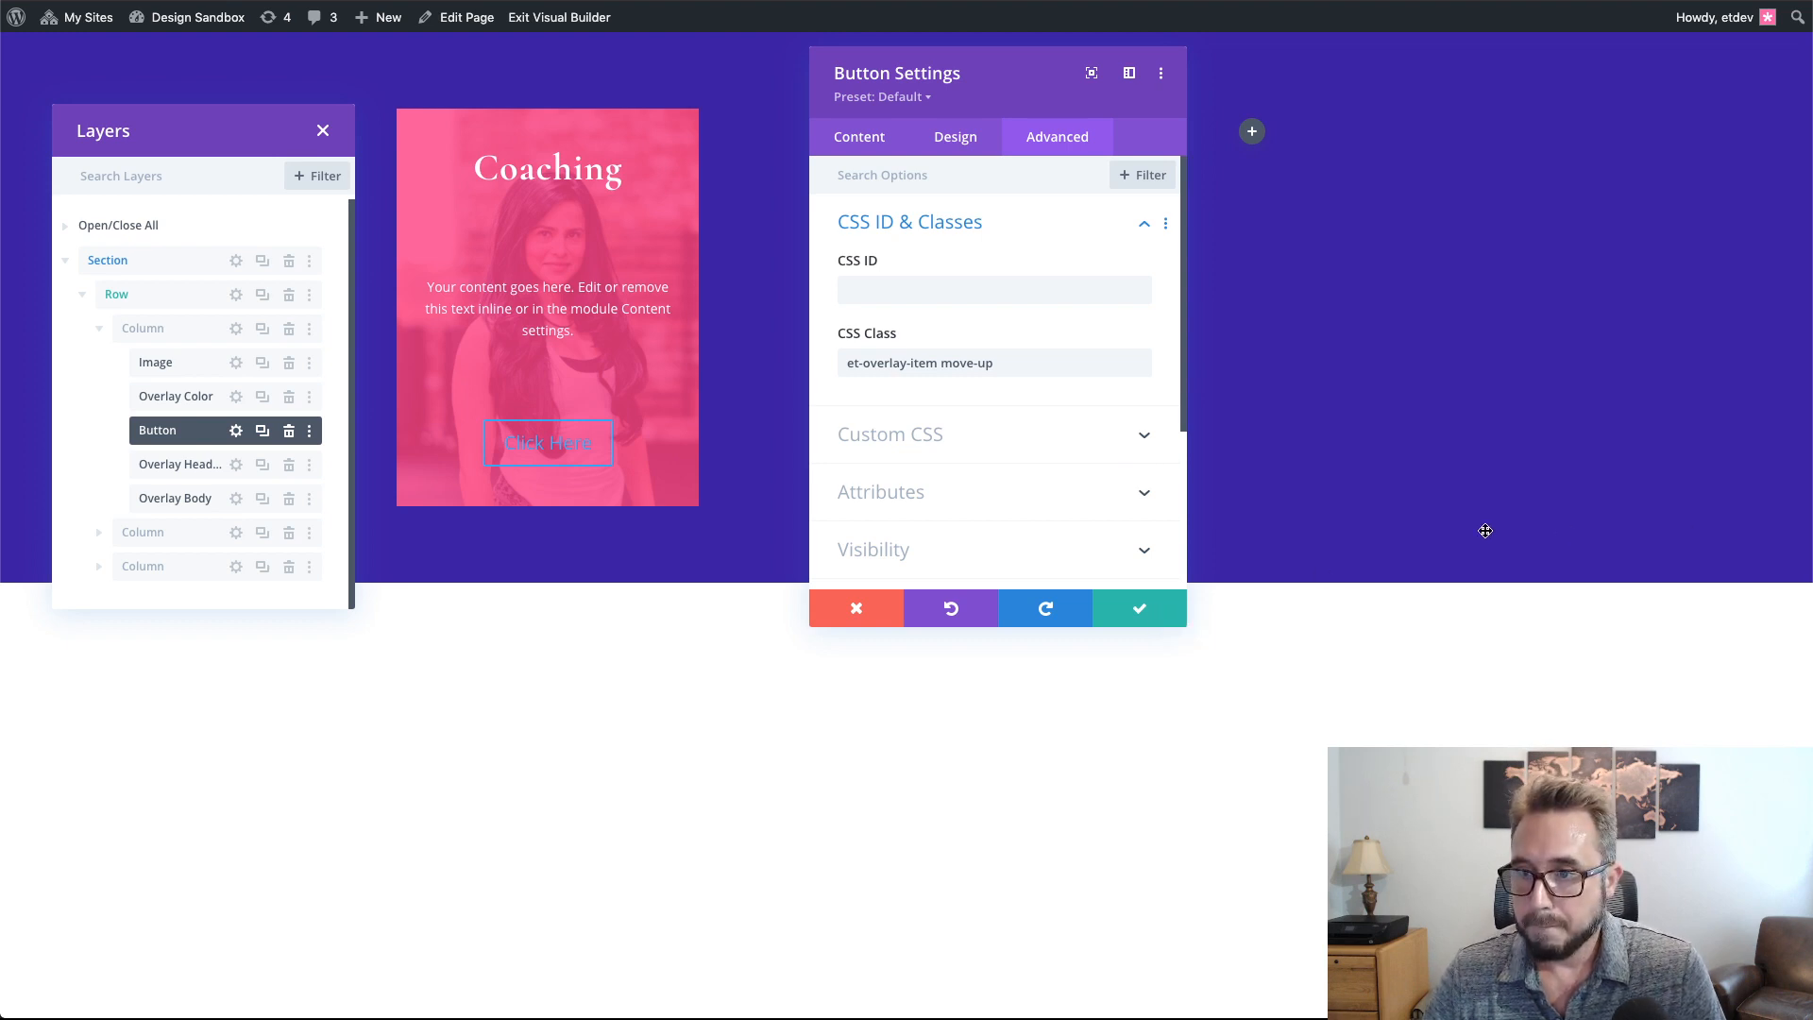
- Add the custom CSS rule min-width: 15em; to the button's main element
{"action": "left_click", "coordinate": [968, 437]}
{"action": "left_click", "coordinate": [963, 430]}
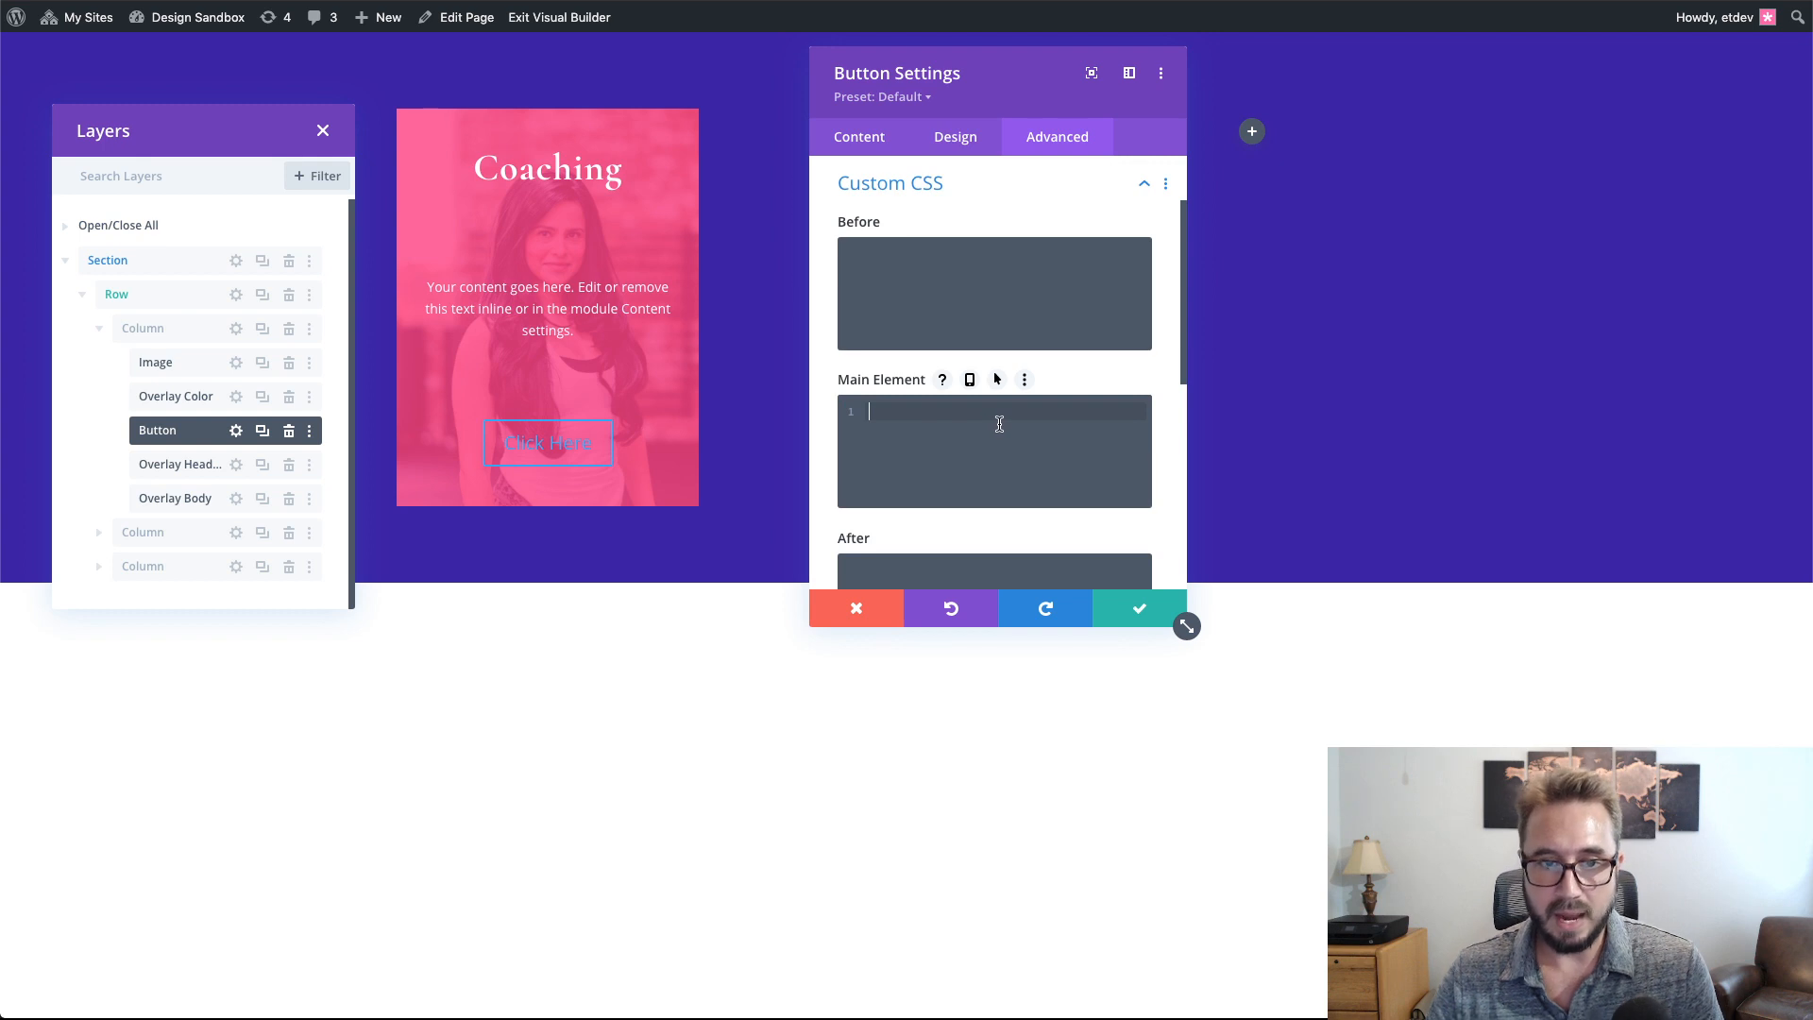
{"action": "type", "text": "m"}
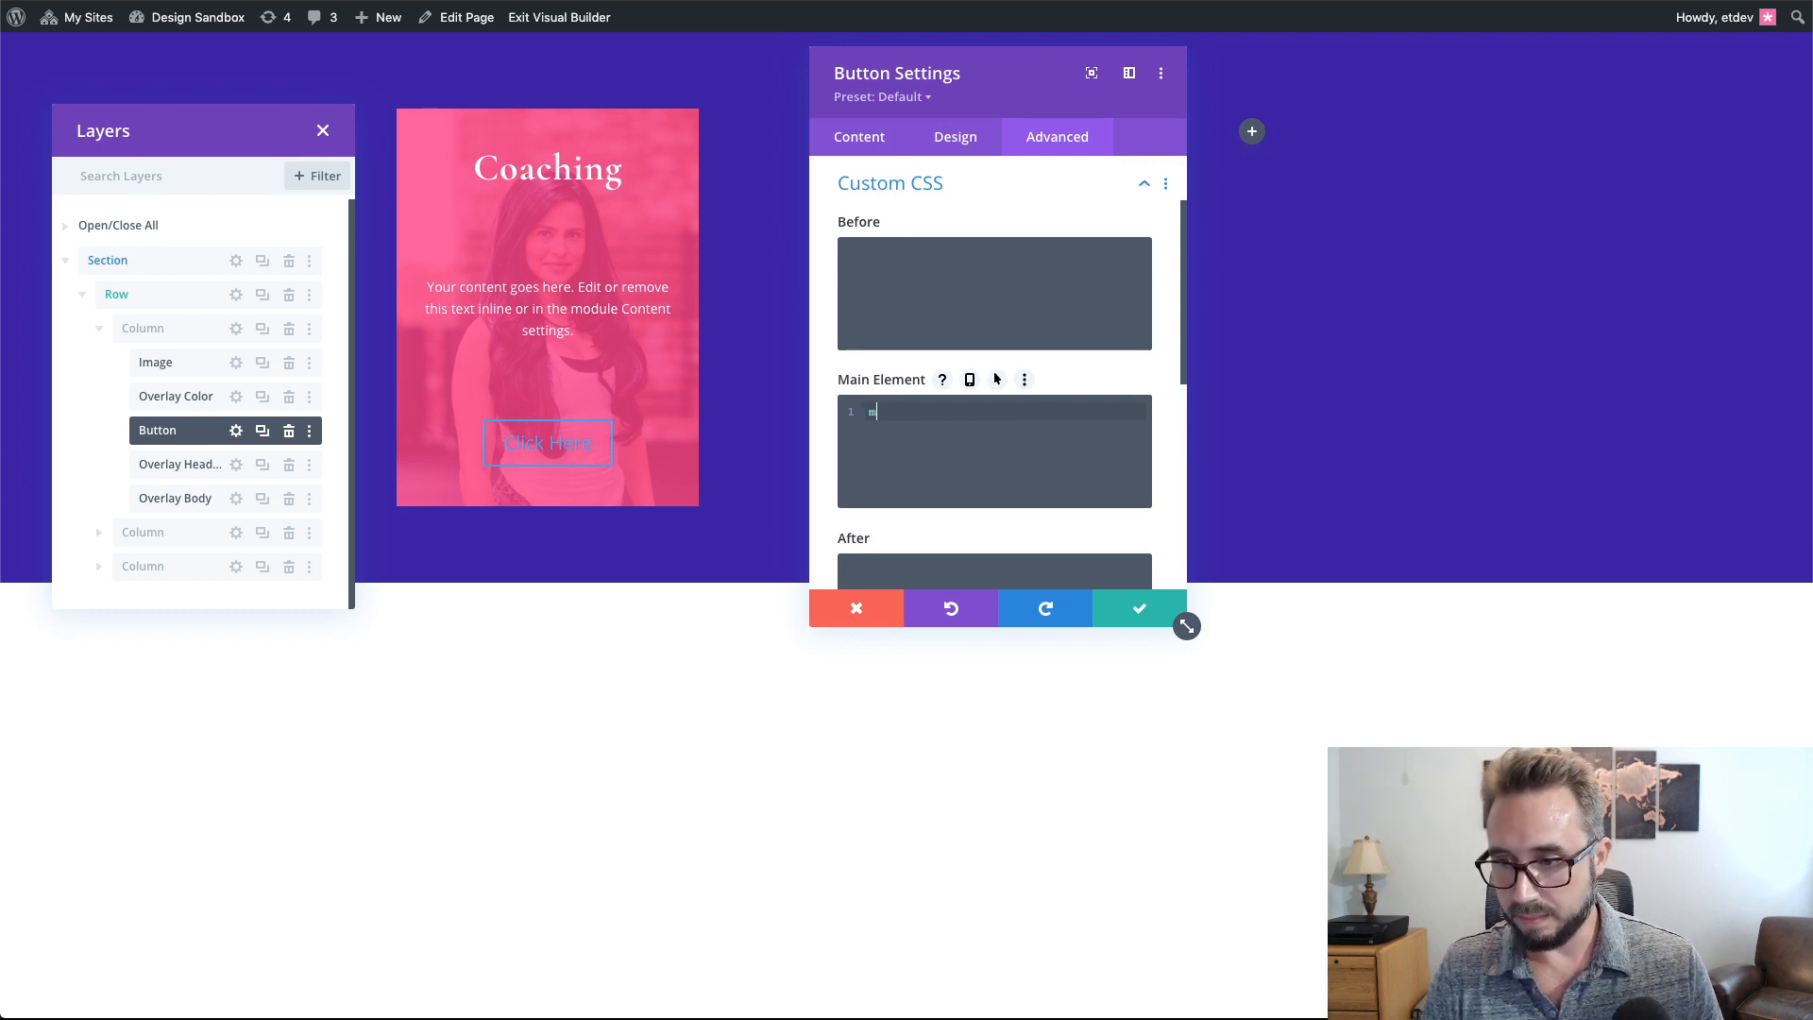
{"action": "type", "text": "in-width:"}
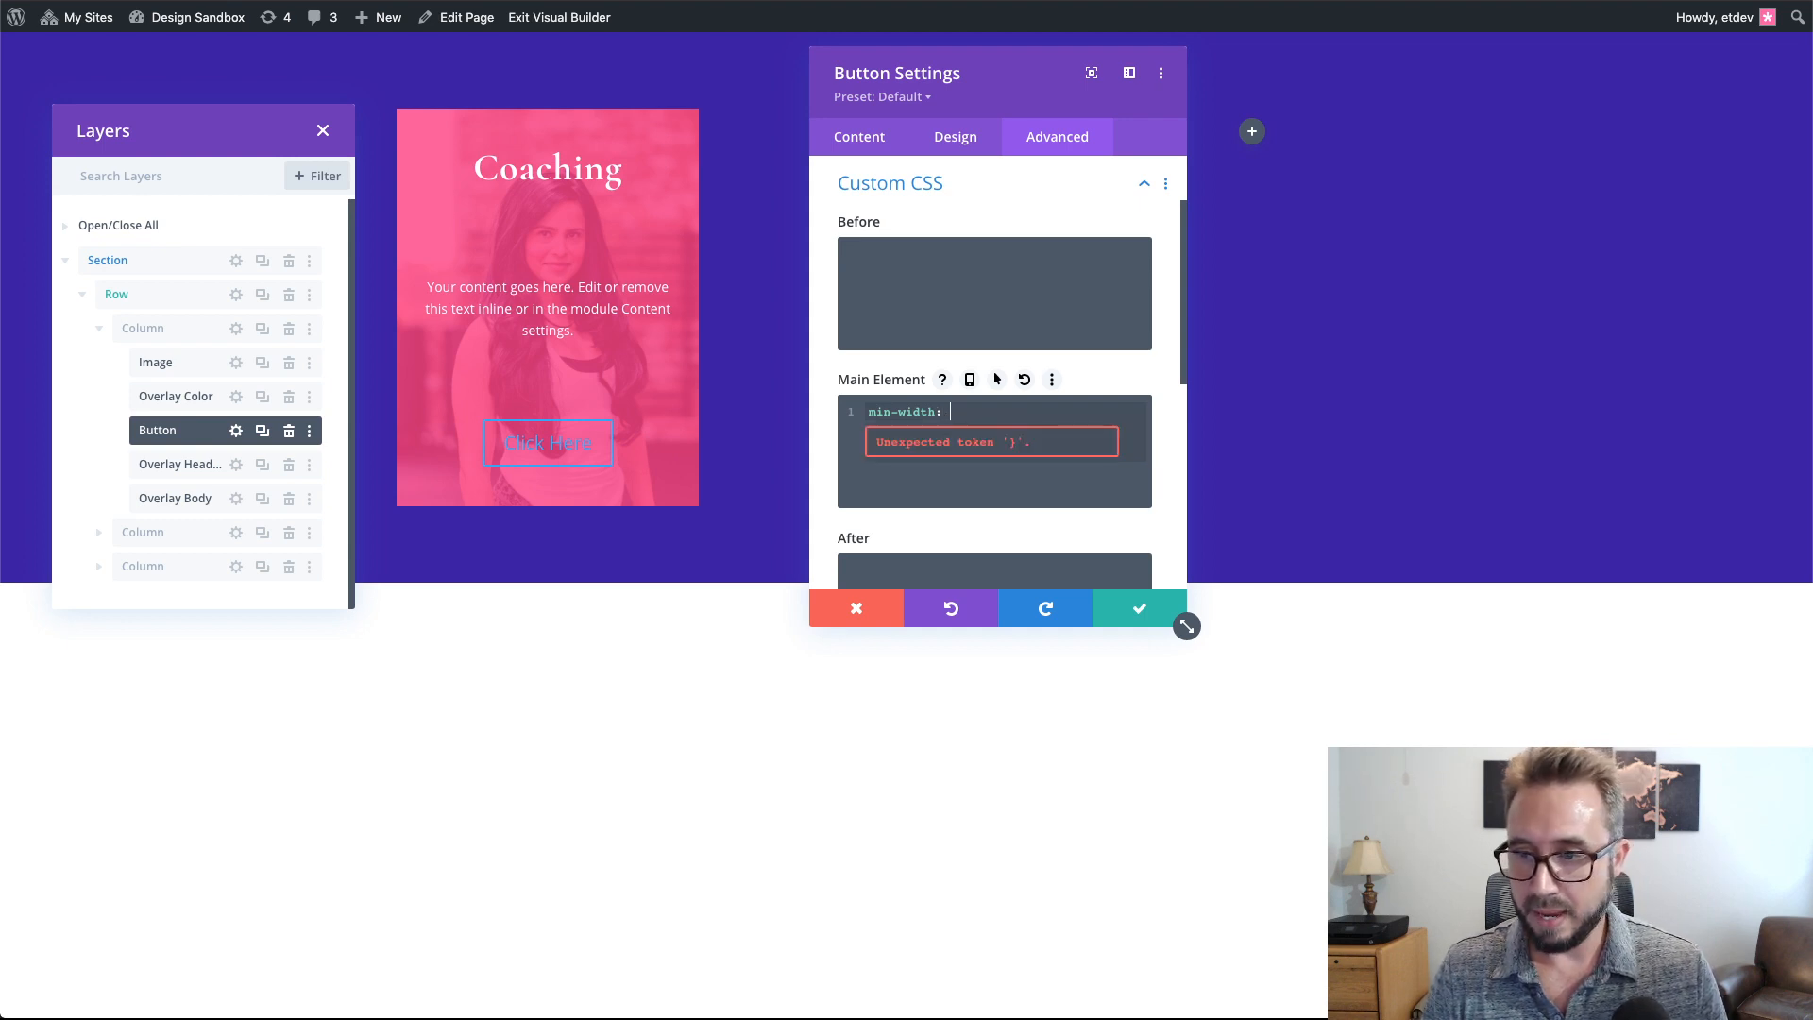
{"action": "type", "text": "15em;"}
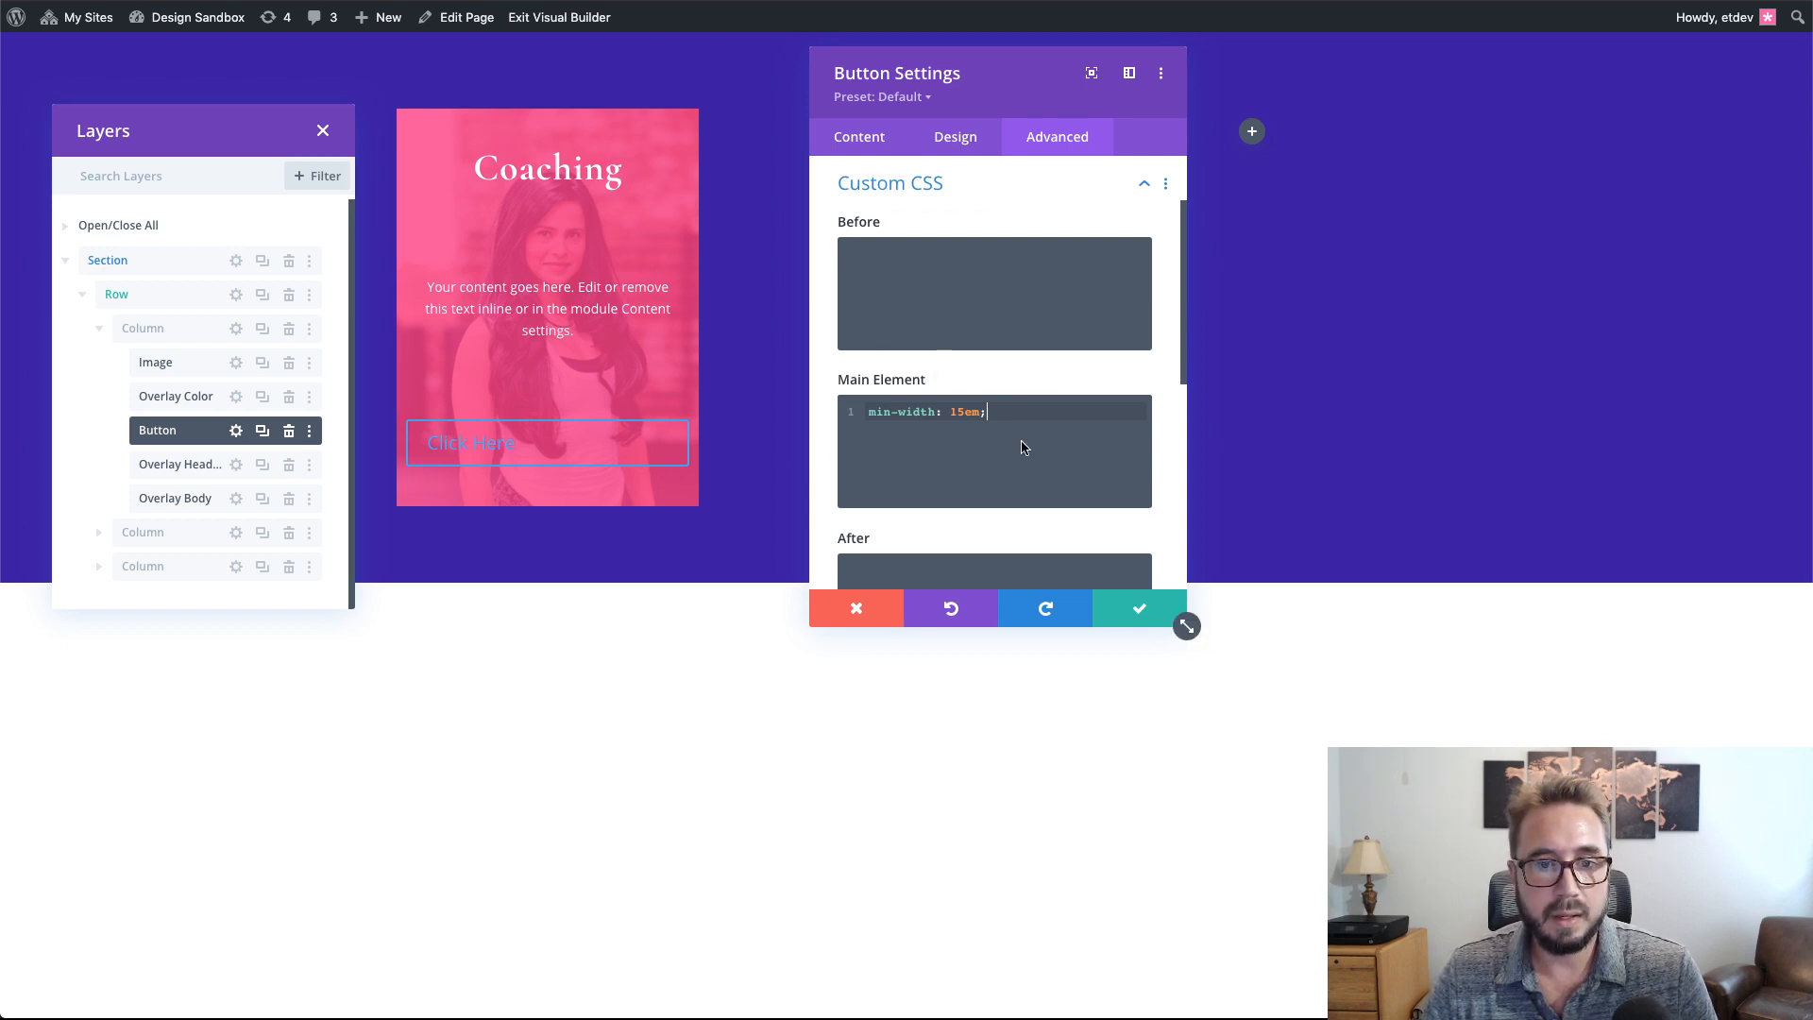
- Set the button's alignment to center
{"action": "left_click", "coordinate": [963, 139]}
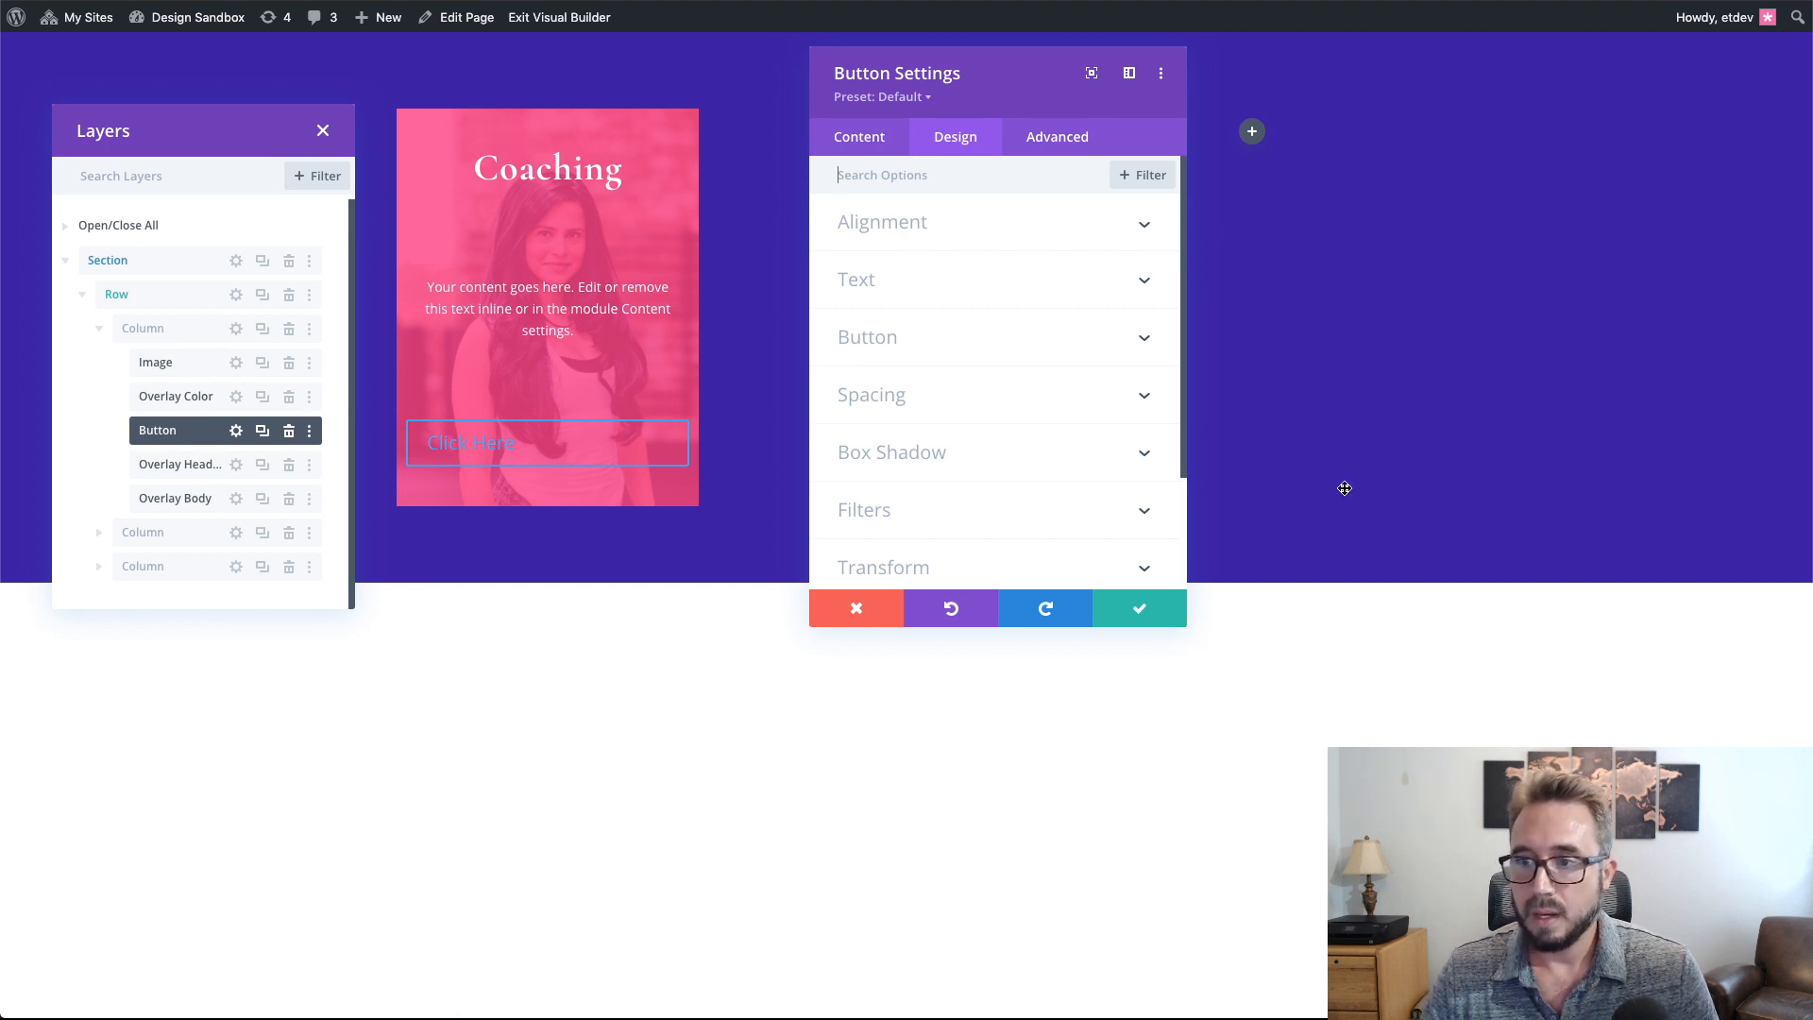
{"action": "left_click", "coordinate": [955, 227]}
{"action": "left_click", "coordinate": [987, 291]}
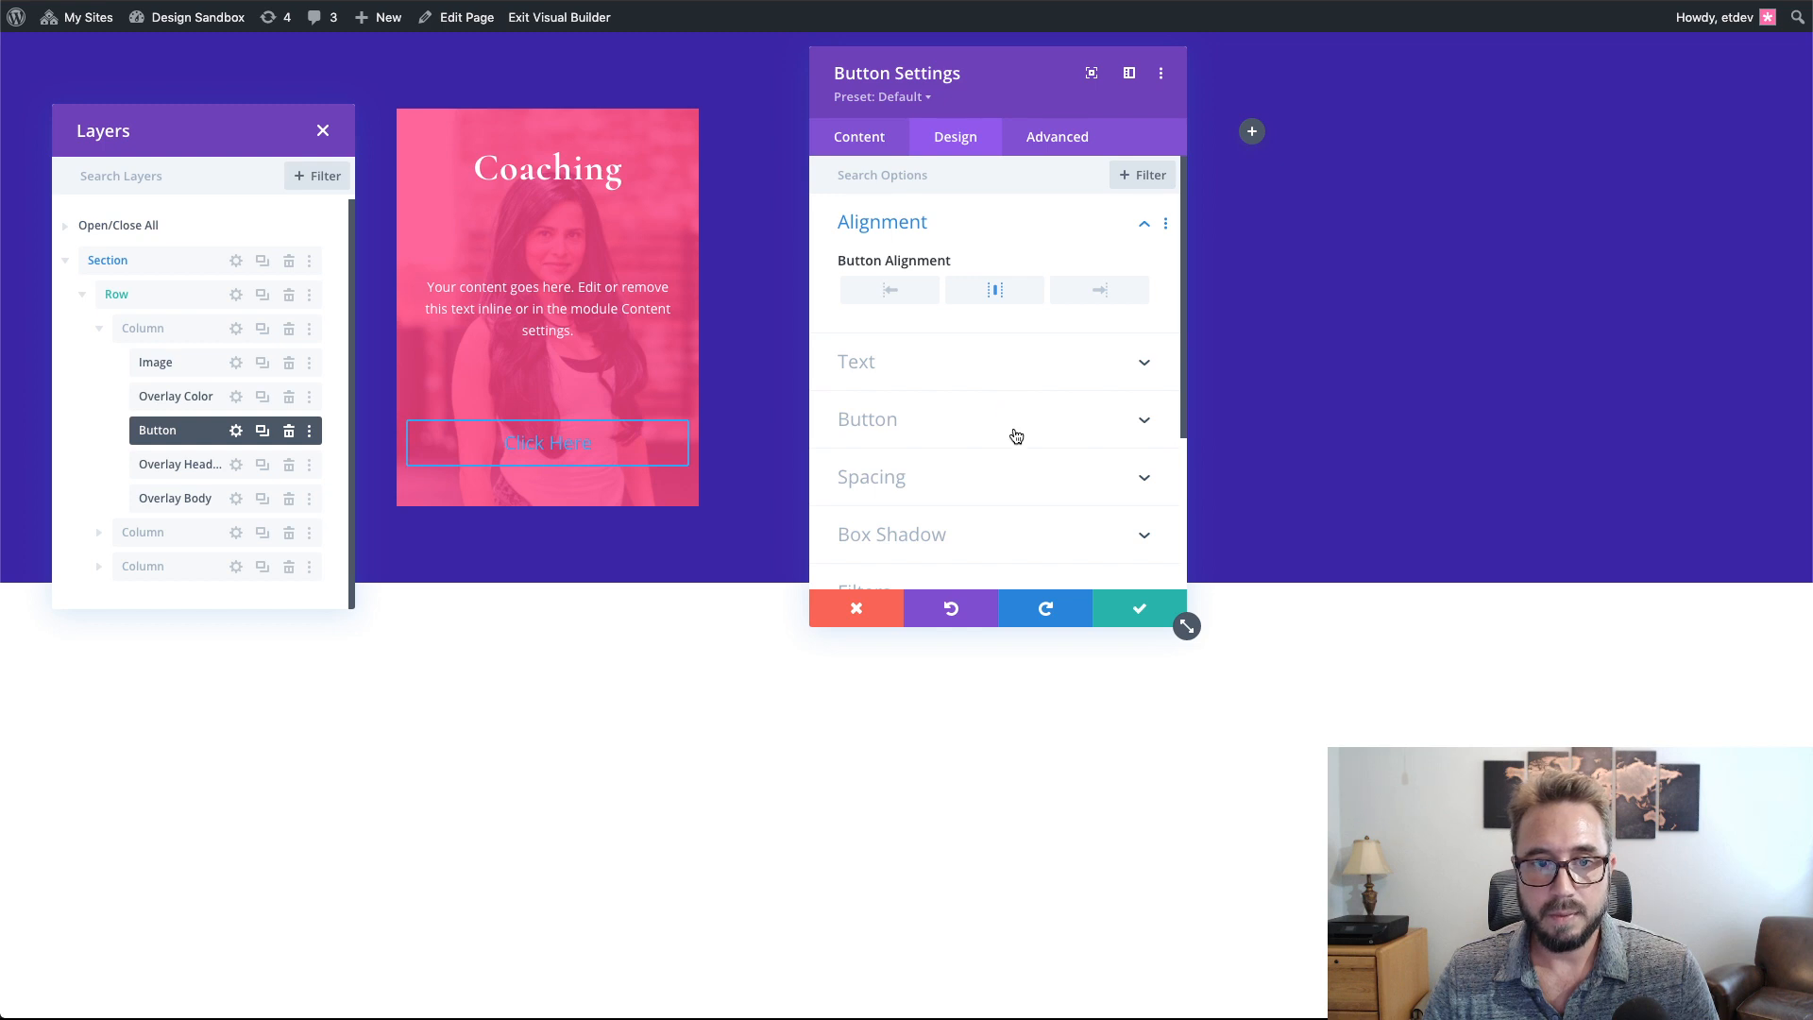
- Enable custom styles for the button and set its text size to 14px
{"action": "left_click", "coordinate": [1016, 433]}
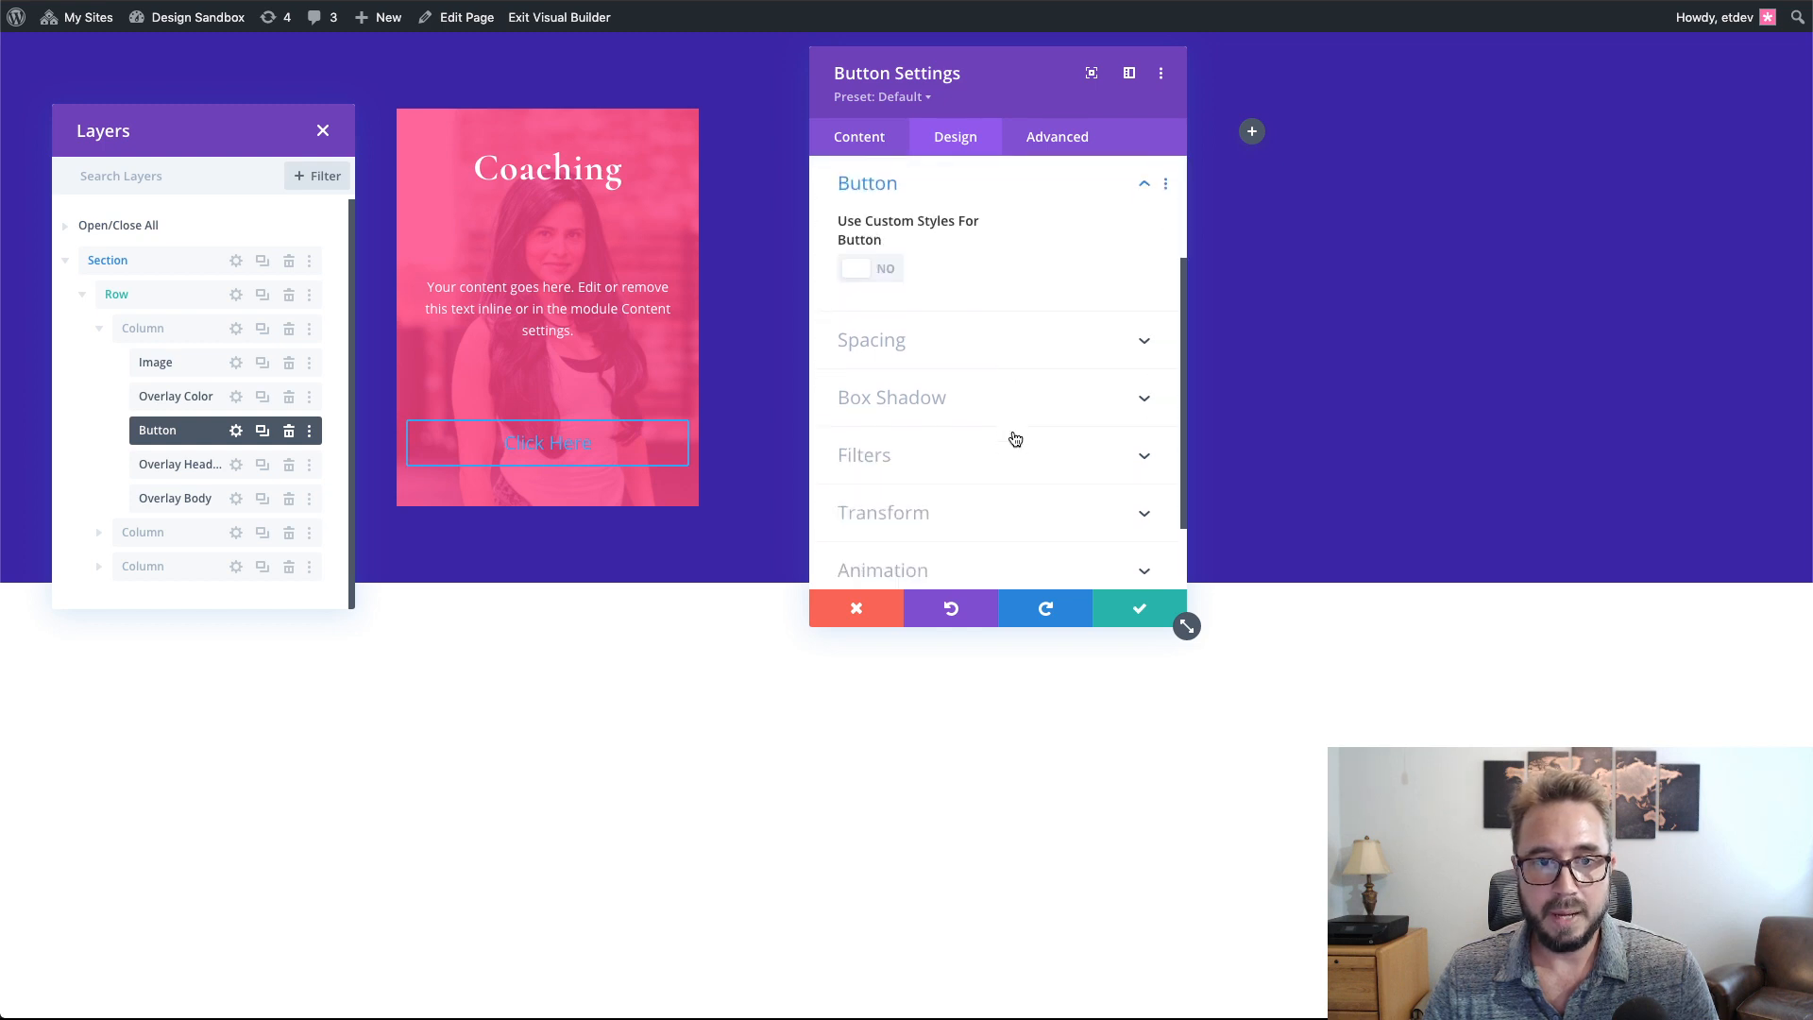
{"action": "left_click", "coordinate": [892, 271]}
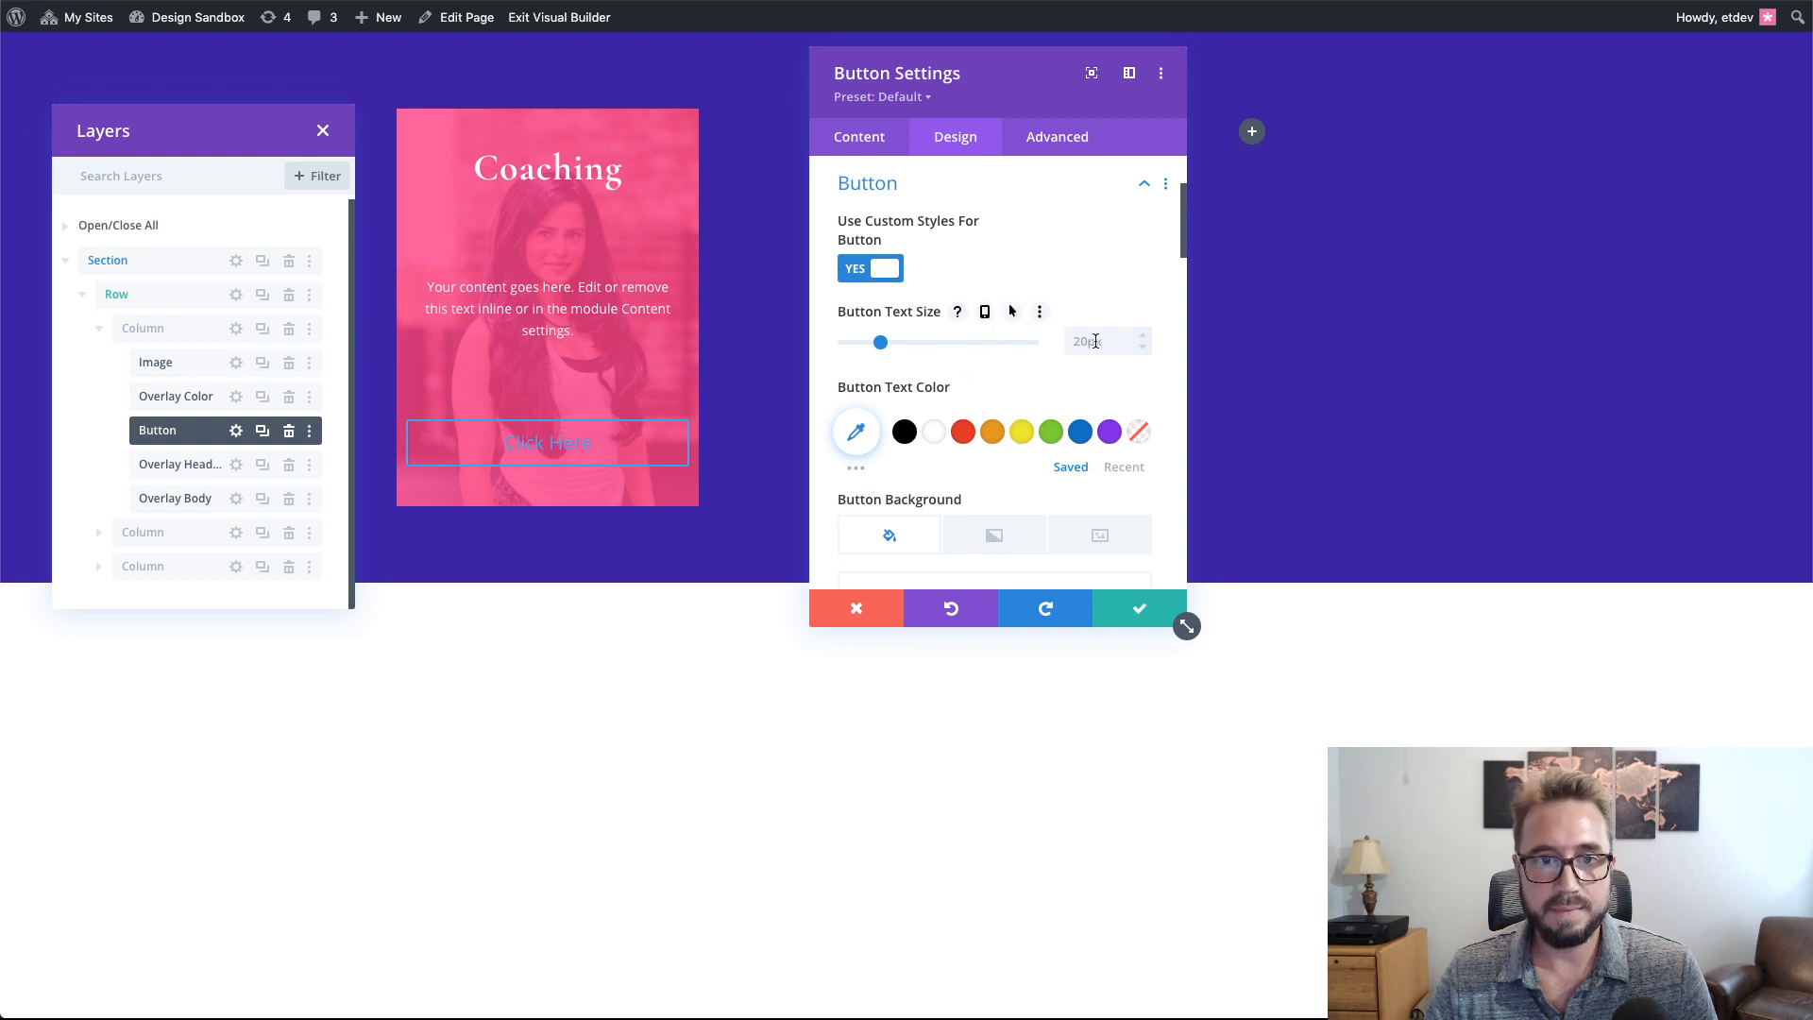
{"action": "left_click", "coordinate": [1144, 347]}
{"action": "left_click", "coordinate": [1143, 348]}
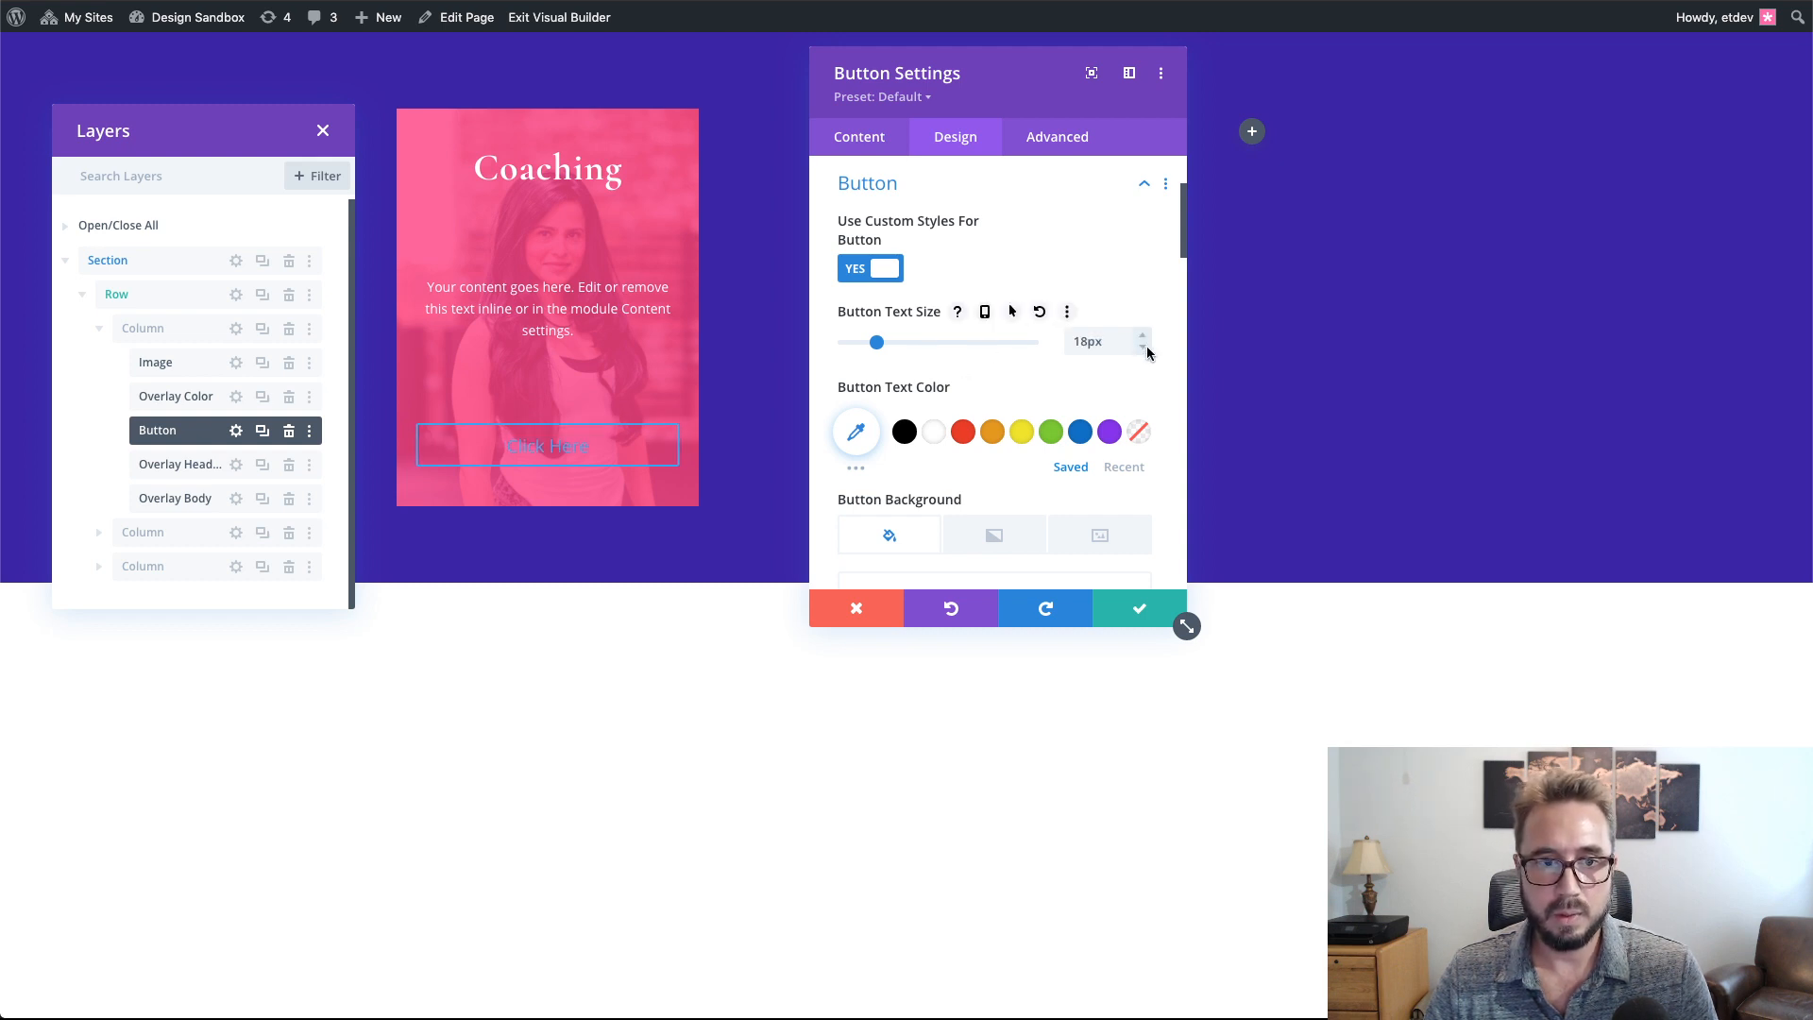
{"action": "left_click", "coordinate": [1144, 349]}
{"action": "left_click", "coordinate": [1145, 349]}
{"action": "left_click", "coordinate": [1145, 348]}
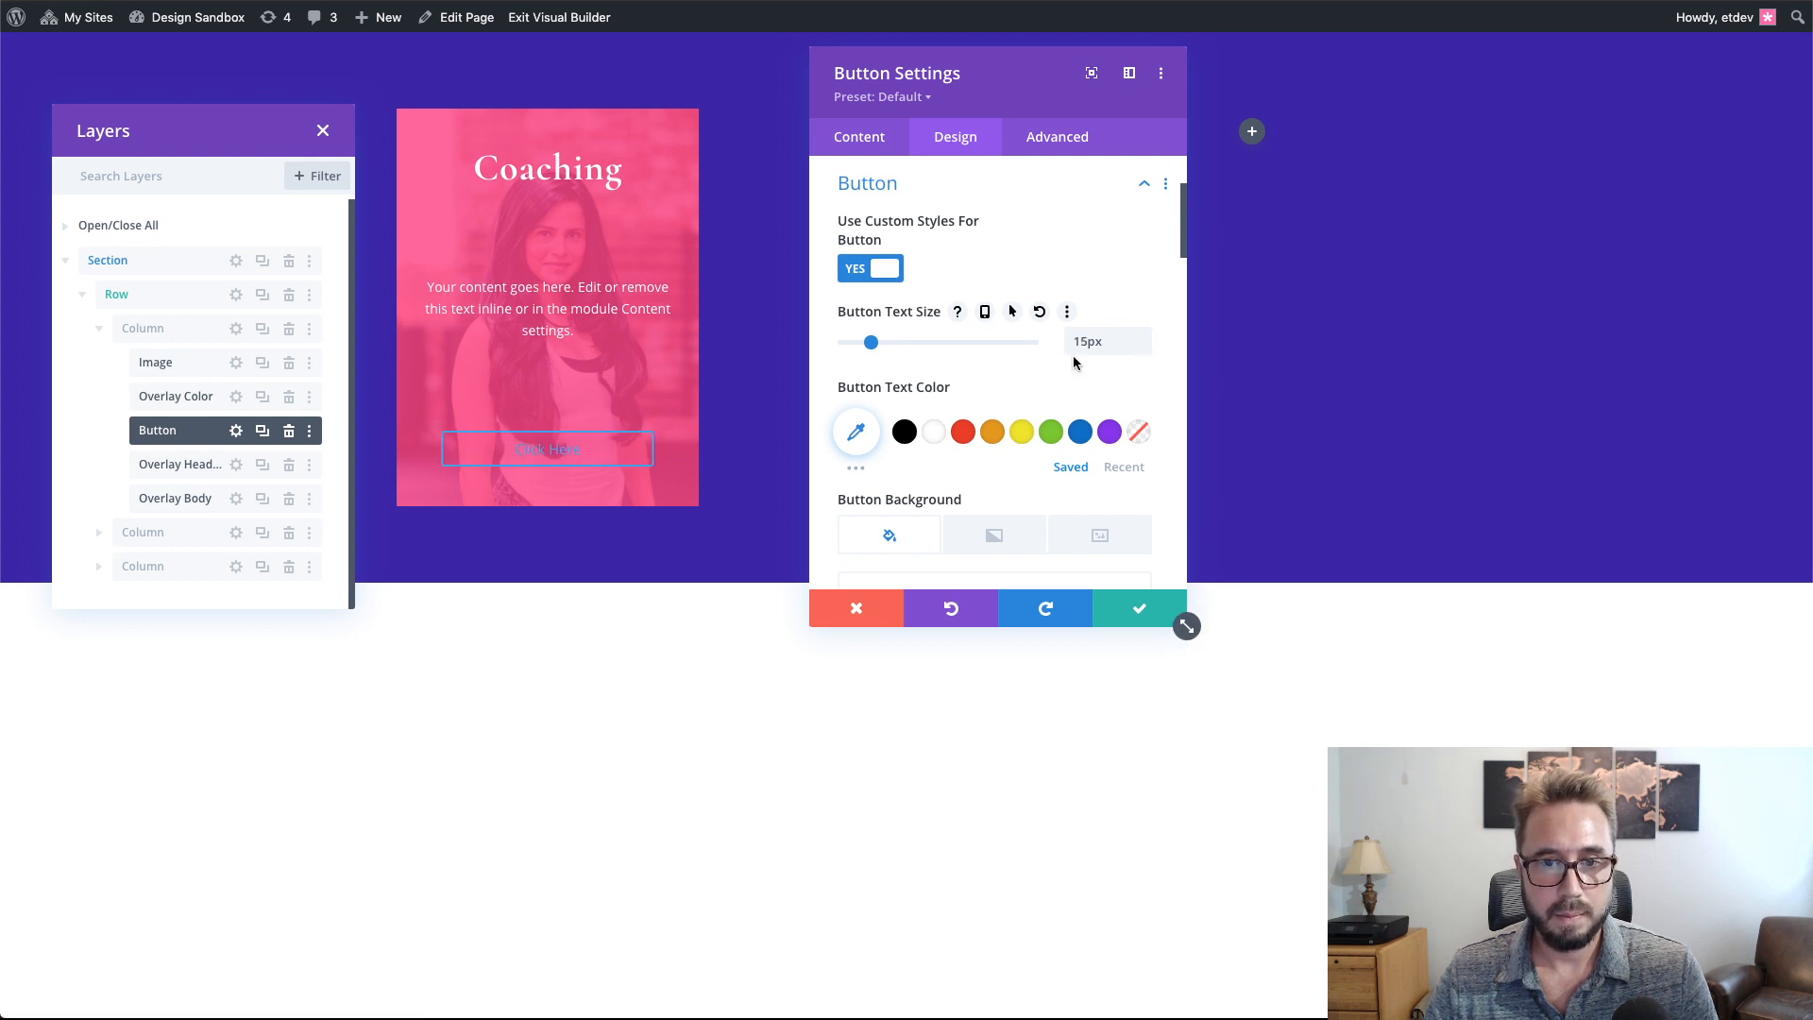
{"action": "left_click", "coordinate": [1141, 349]}
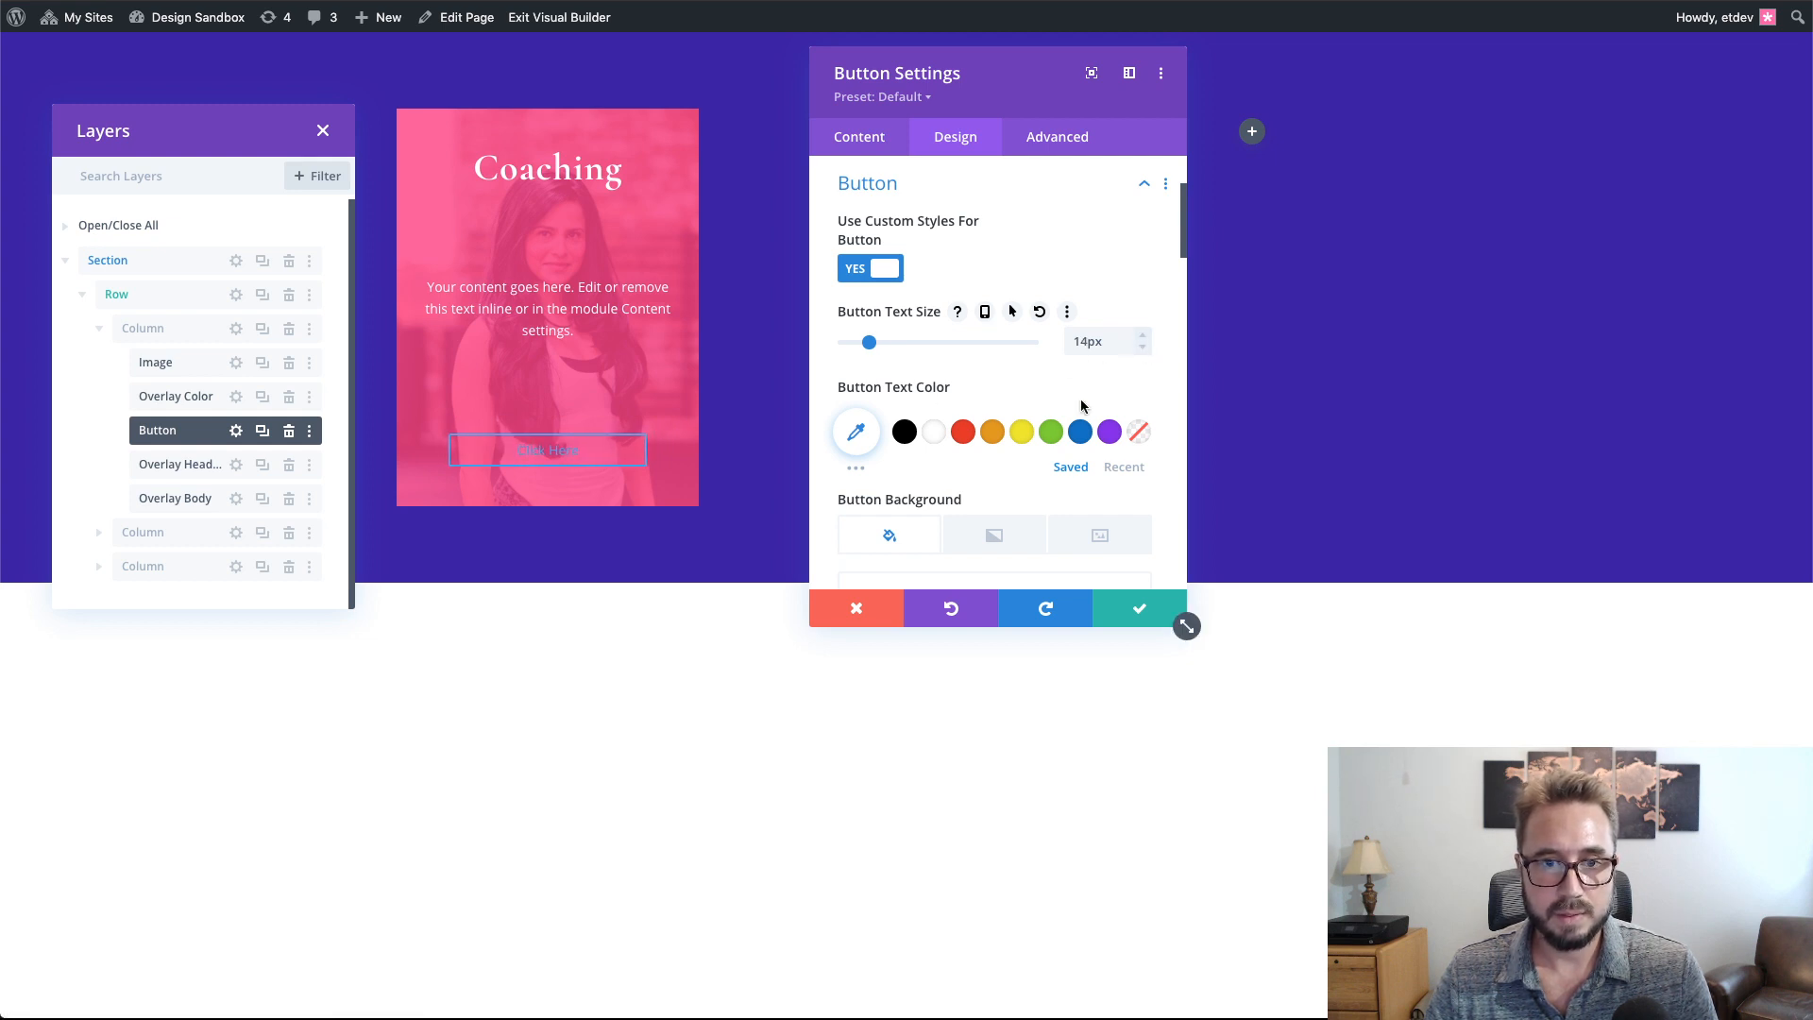
- Set the button's text color to white and its background color to #4361ee
{"action": "left_click", "coordinate": [933, 432]}
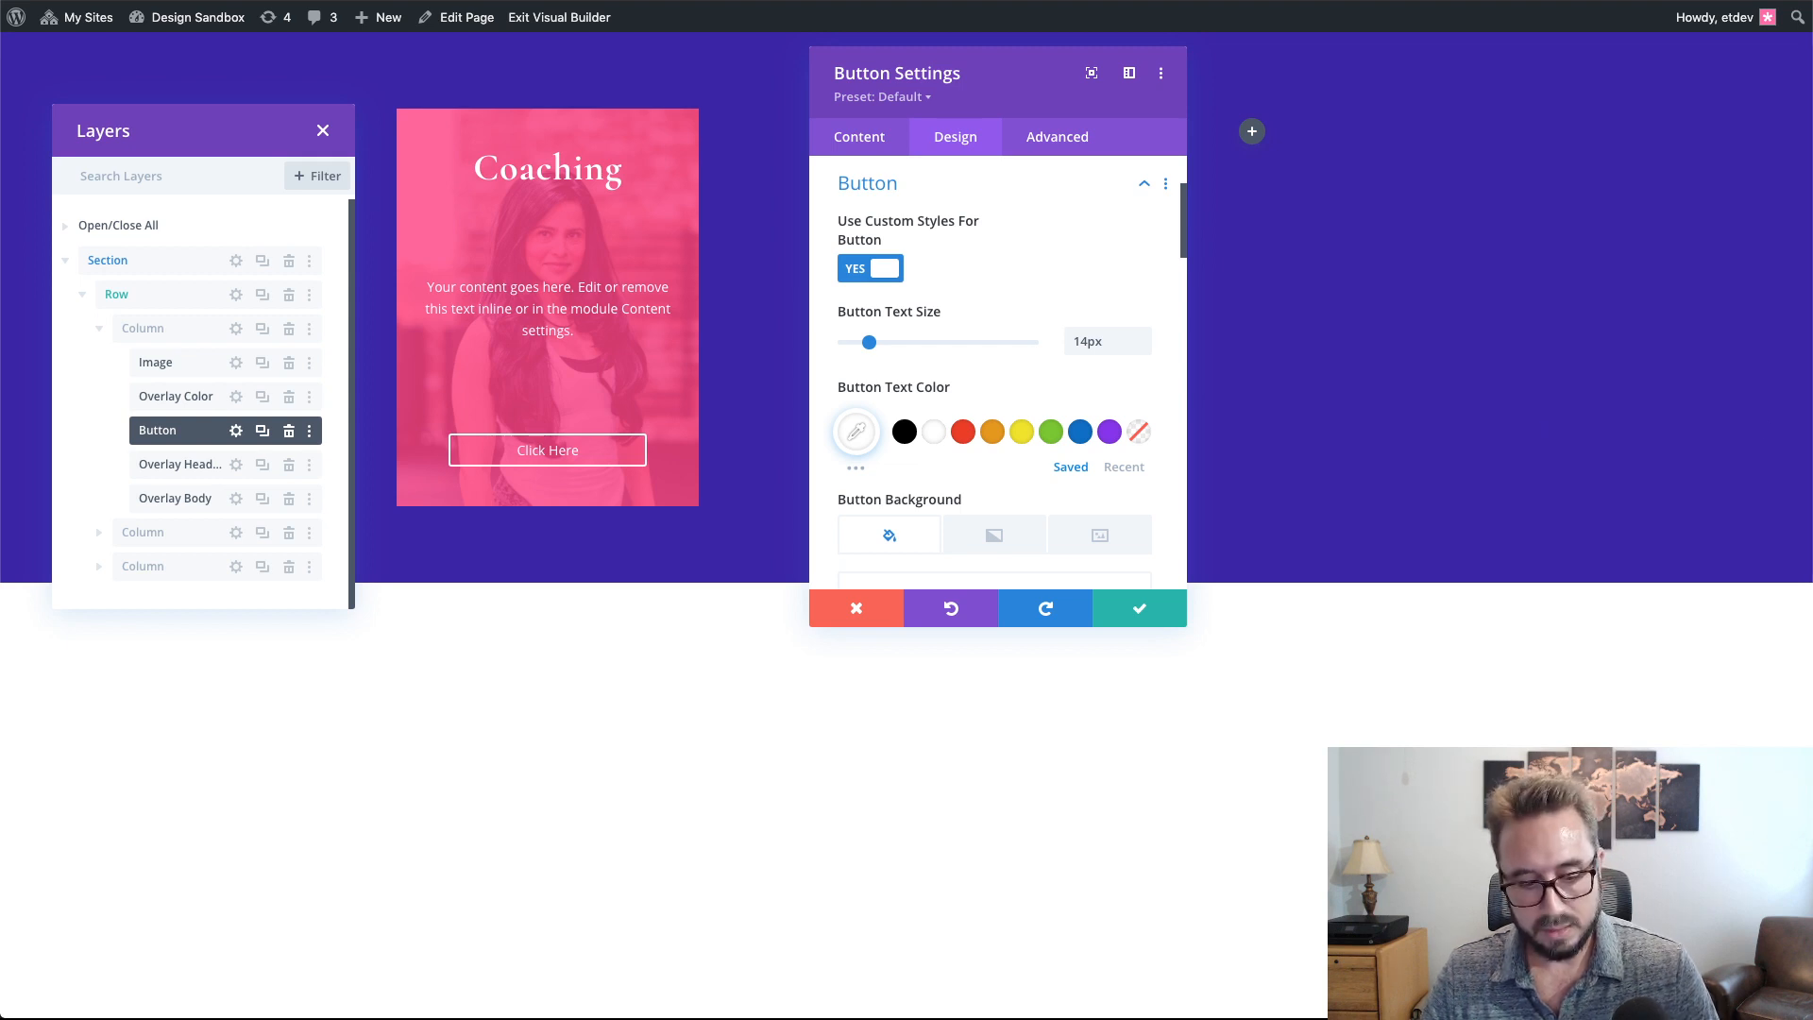
{"action": "scroll", "coordinate": [911, 465], "scroll_direction": "down", "scroll_amount": 4}
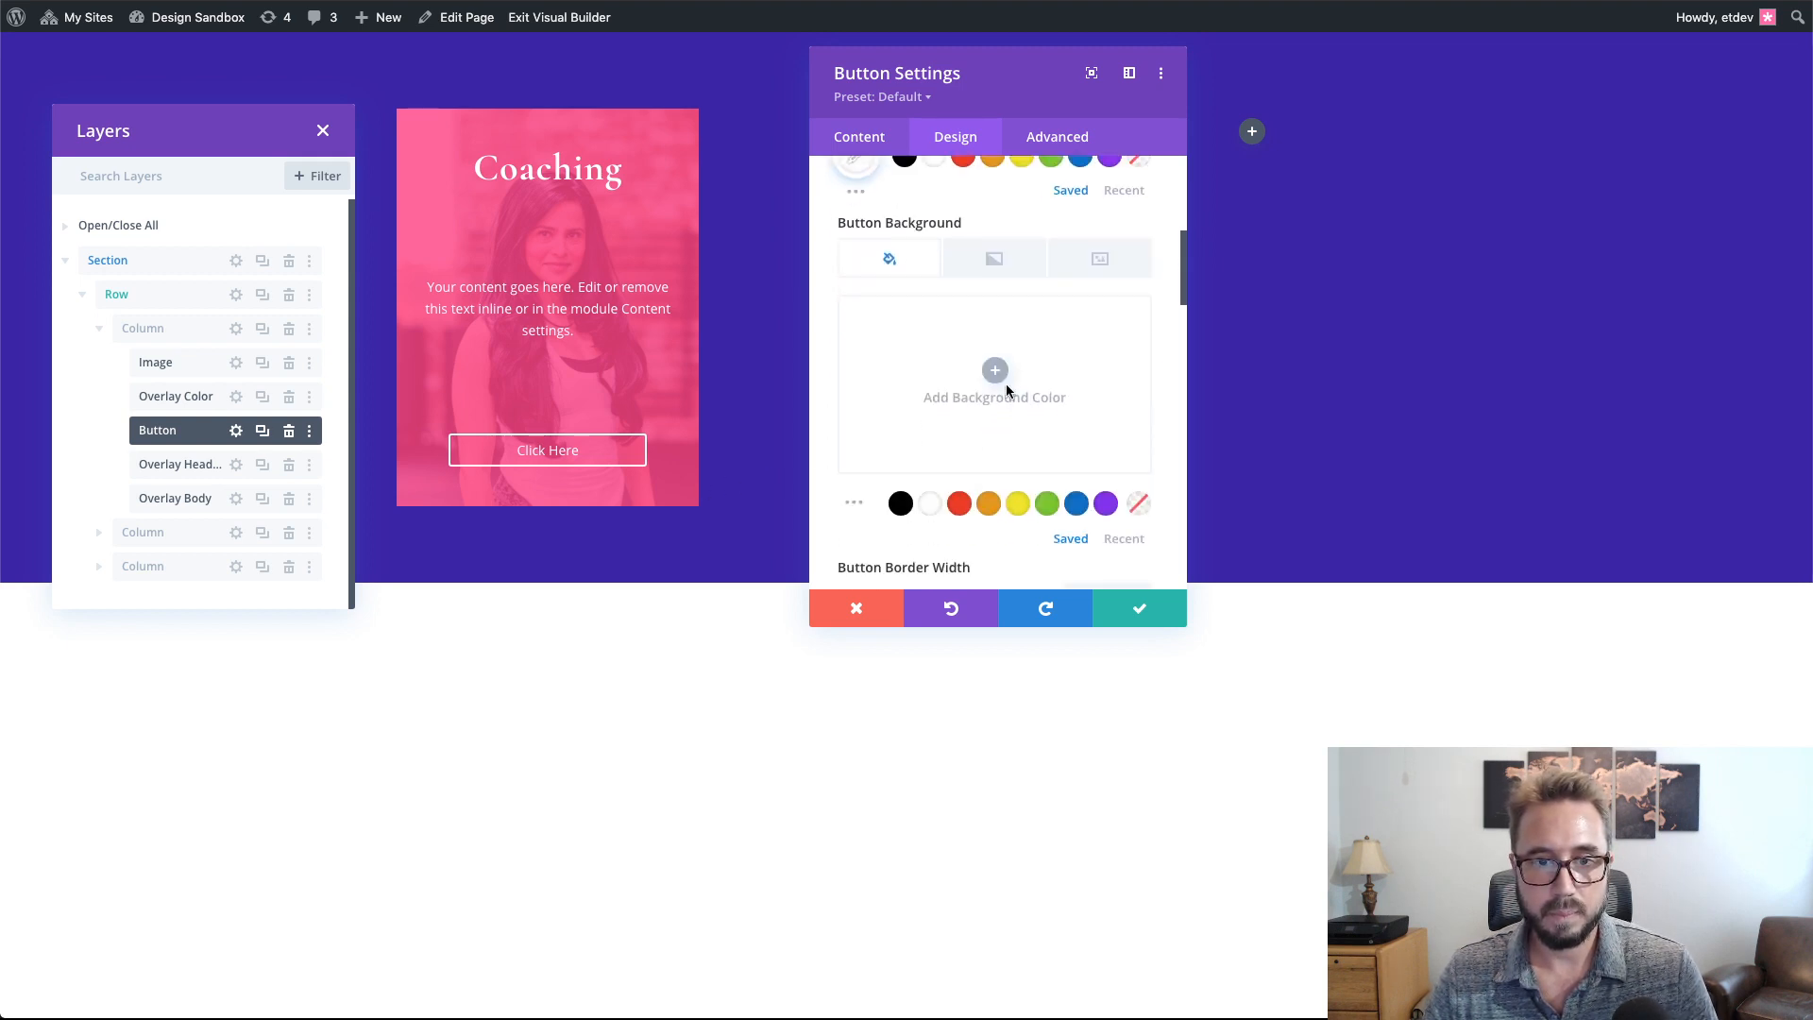
{"action": "left_click", "coordinate": [997, 374]}
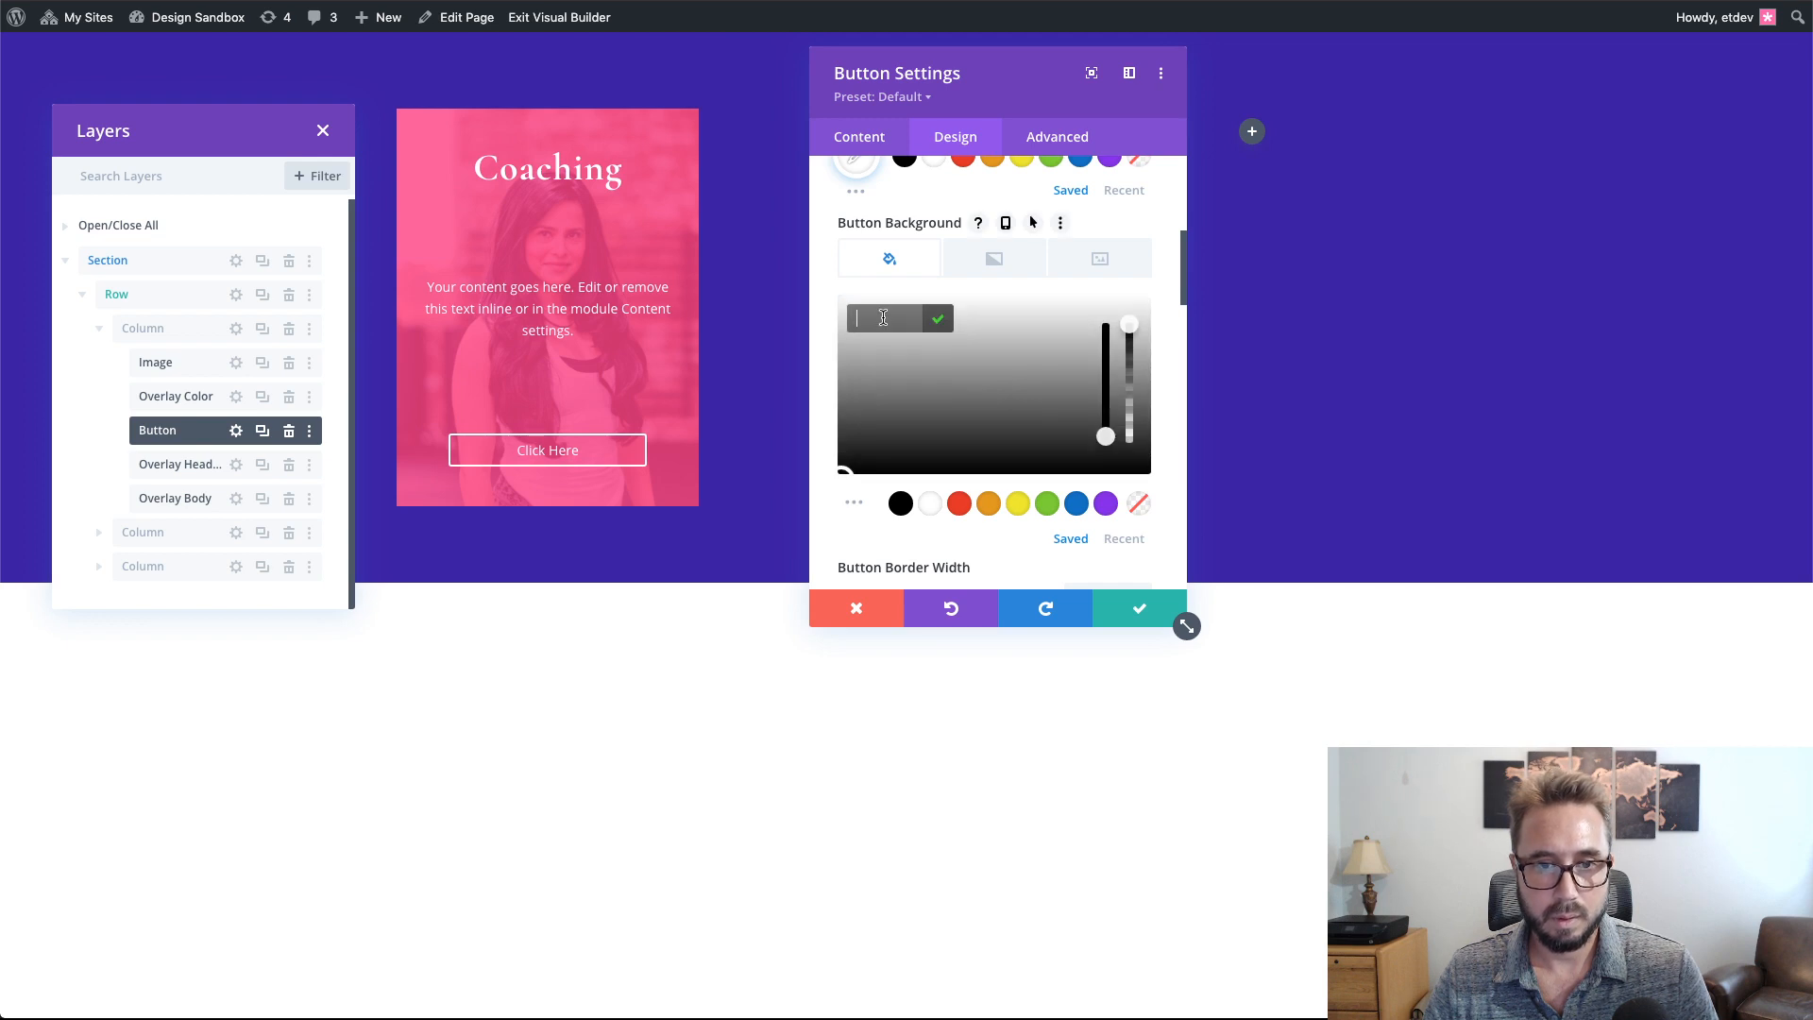
{"action": "left_click", "coordinate": [883, 317]}
{"action": "type", "text": "#4361ee"}
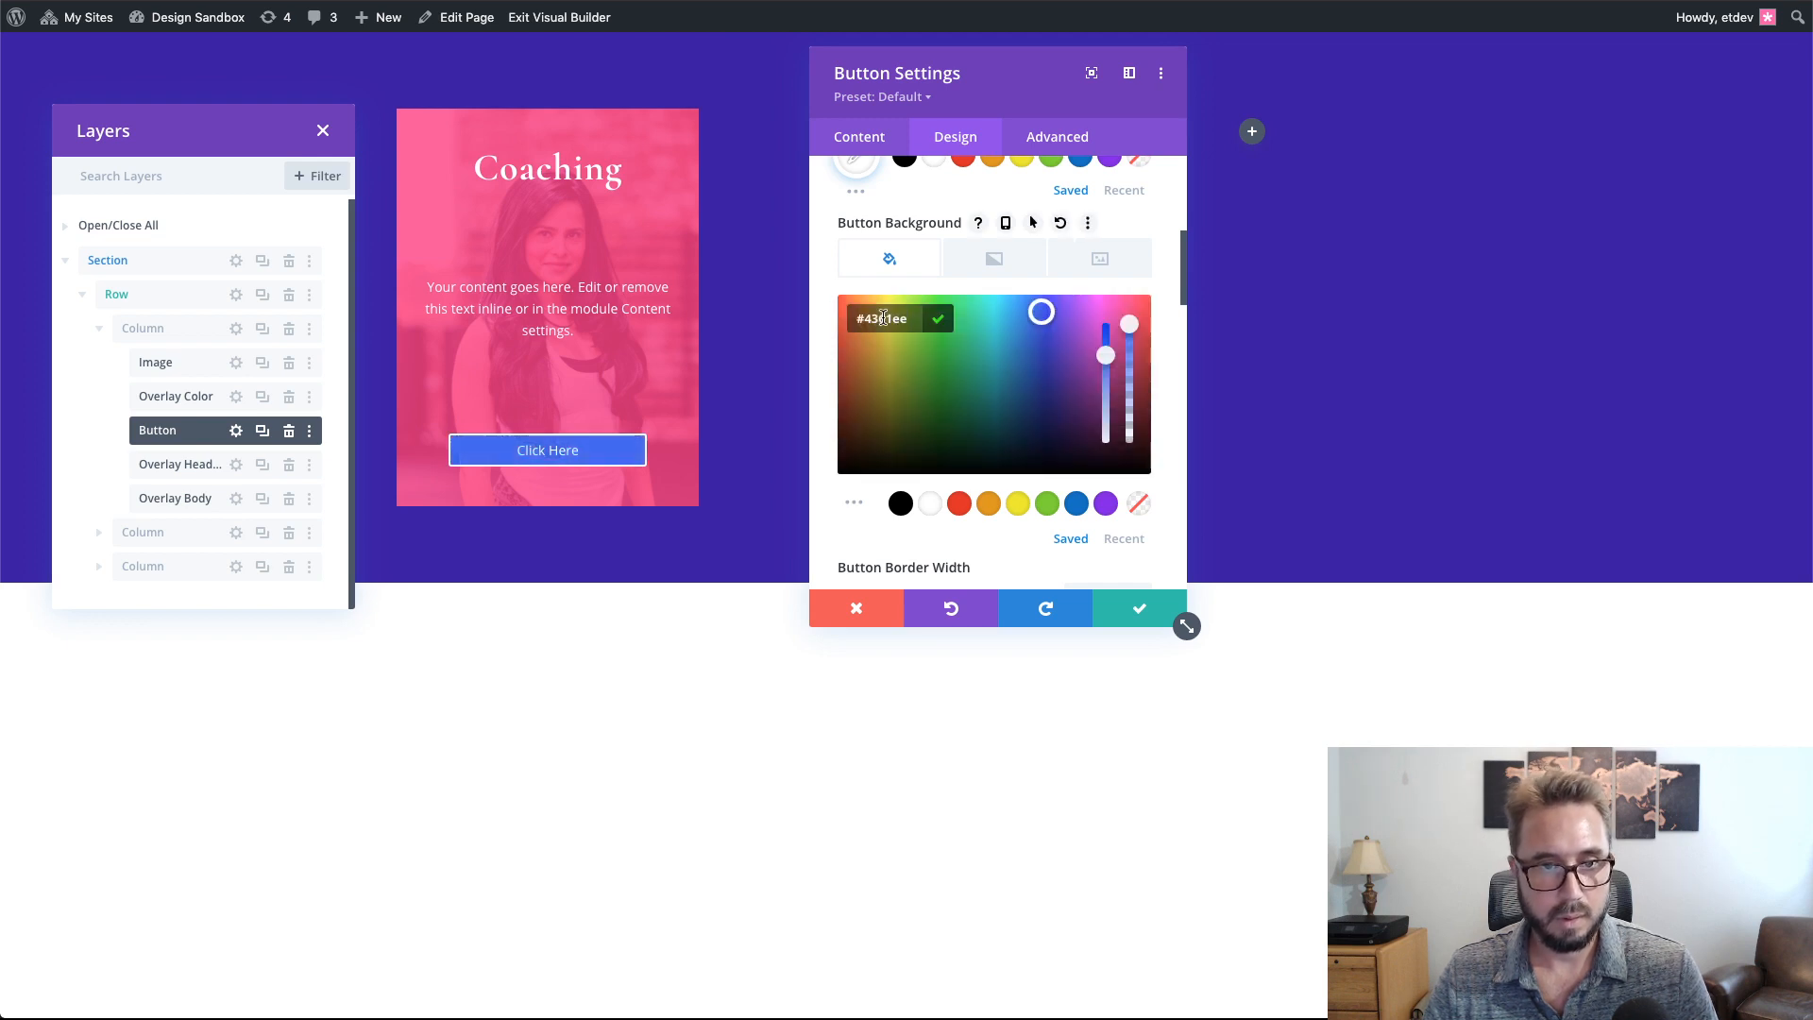
{"action": "left_click", "coordinate": [1155, 290]}
- Set the button's border width to 0px
{"action": "scroll", "coordinate": [1139, 335], "scroll_direction": "down", "scroll_amount": 3}
{"action": "scroll", "coordinate": [1131, 344], "scroll_direction": "down", "scroll_amount": 1}
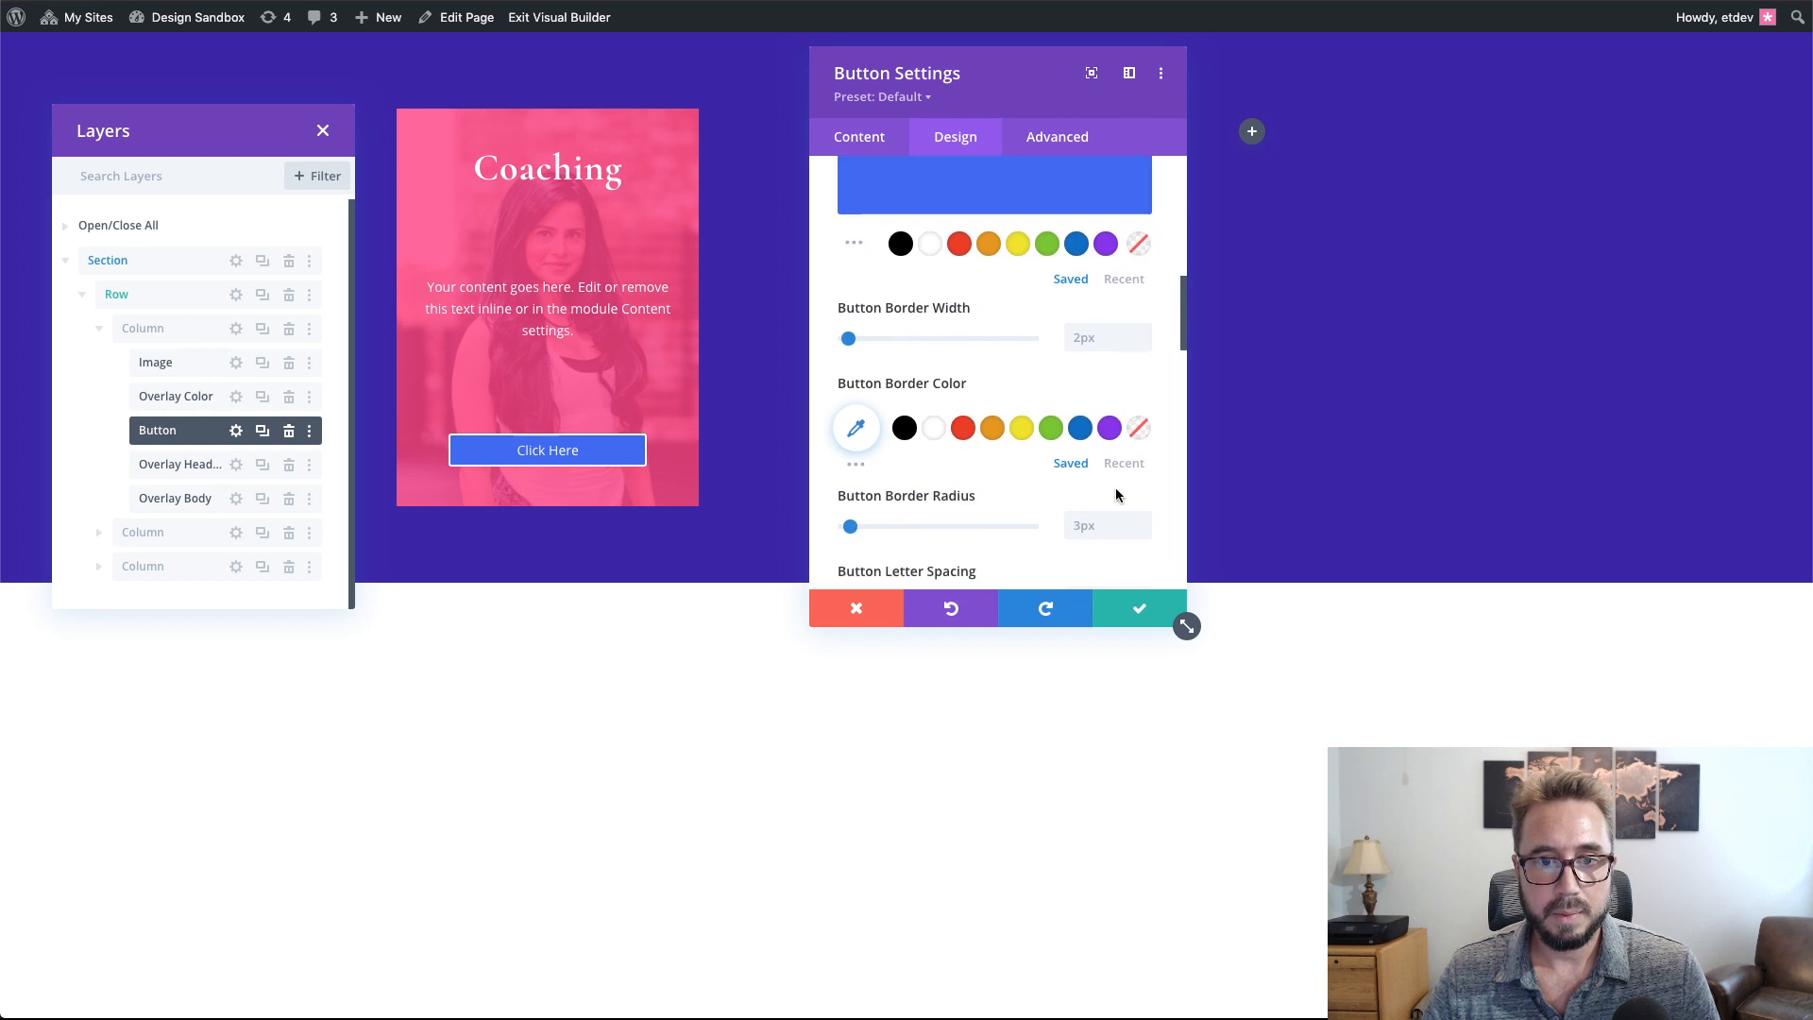
{"action": "double_click", "coordinate": [1140, 348]}
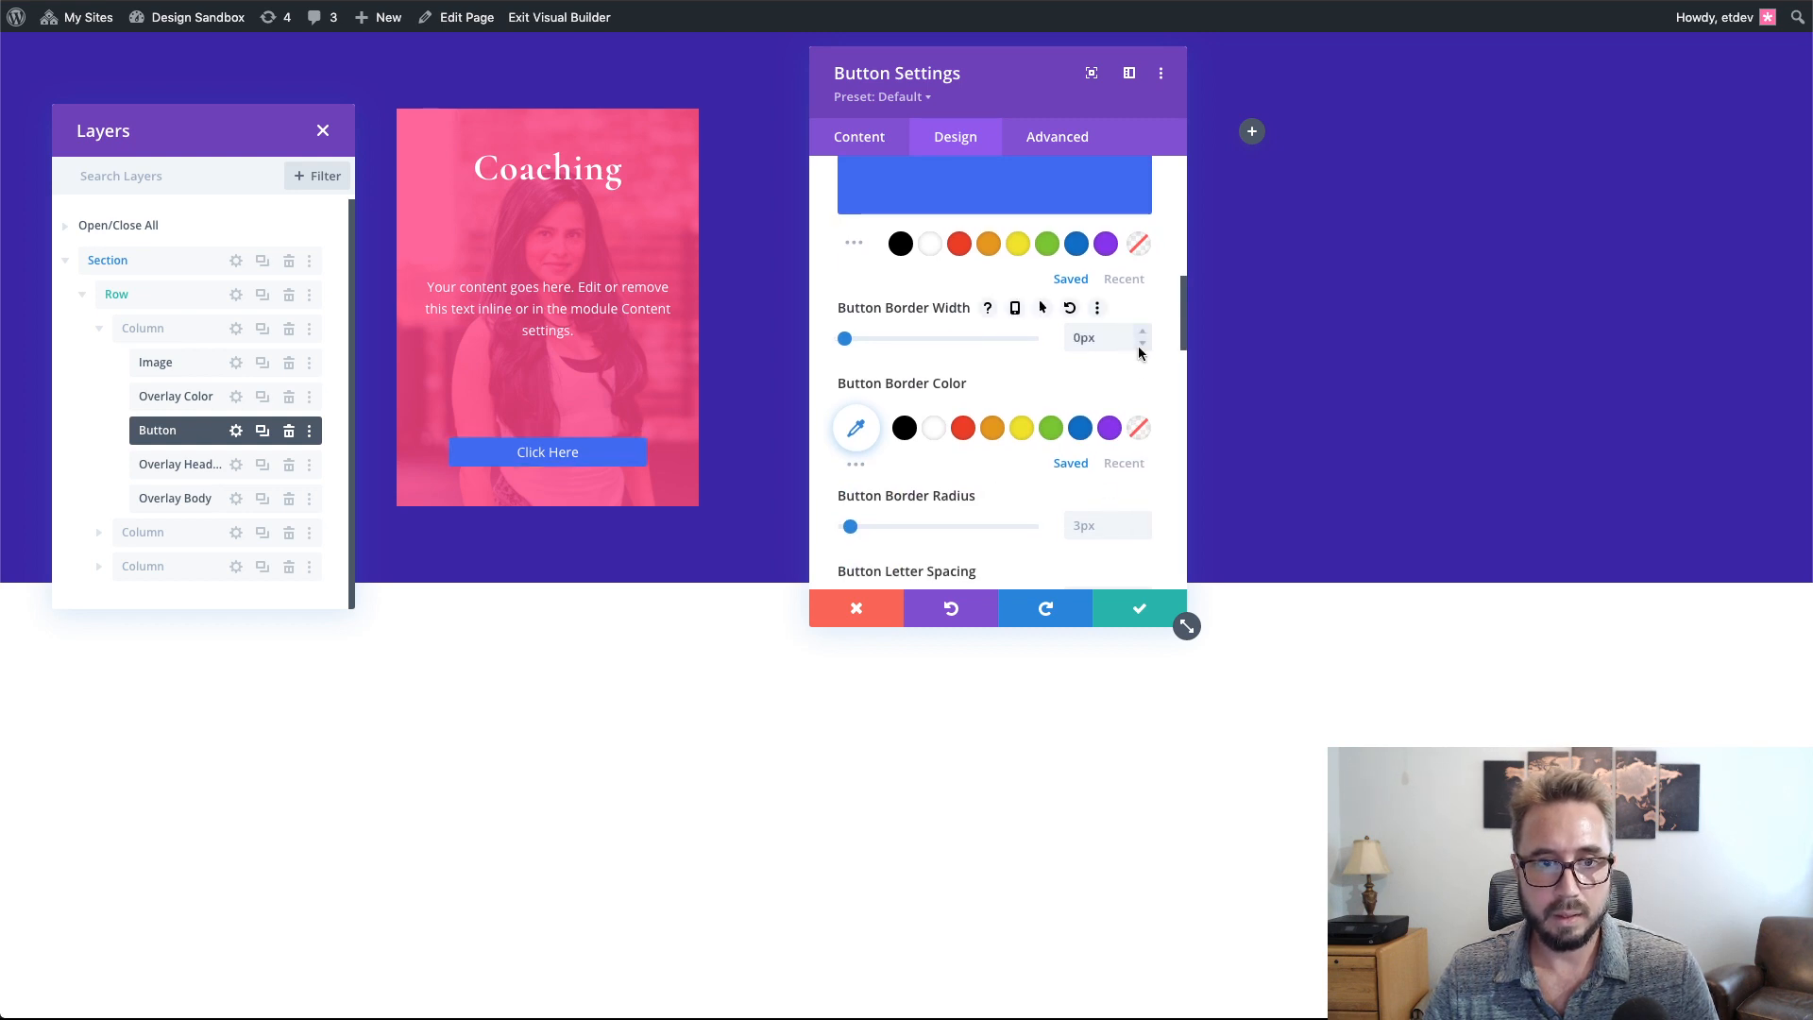
- Set the button's letter spacing to 0.1em
{"action": "scroll", "coordinate": [1146, 463], "scroll_direction": "down", "scroll_amount": 2}
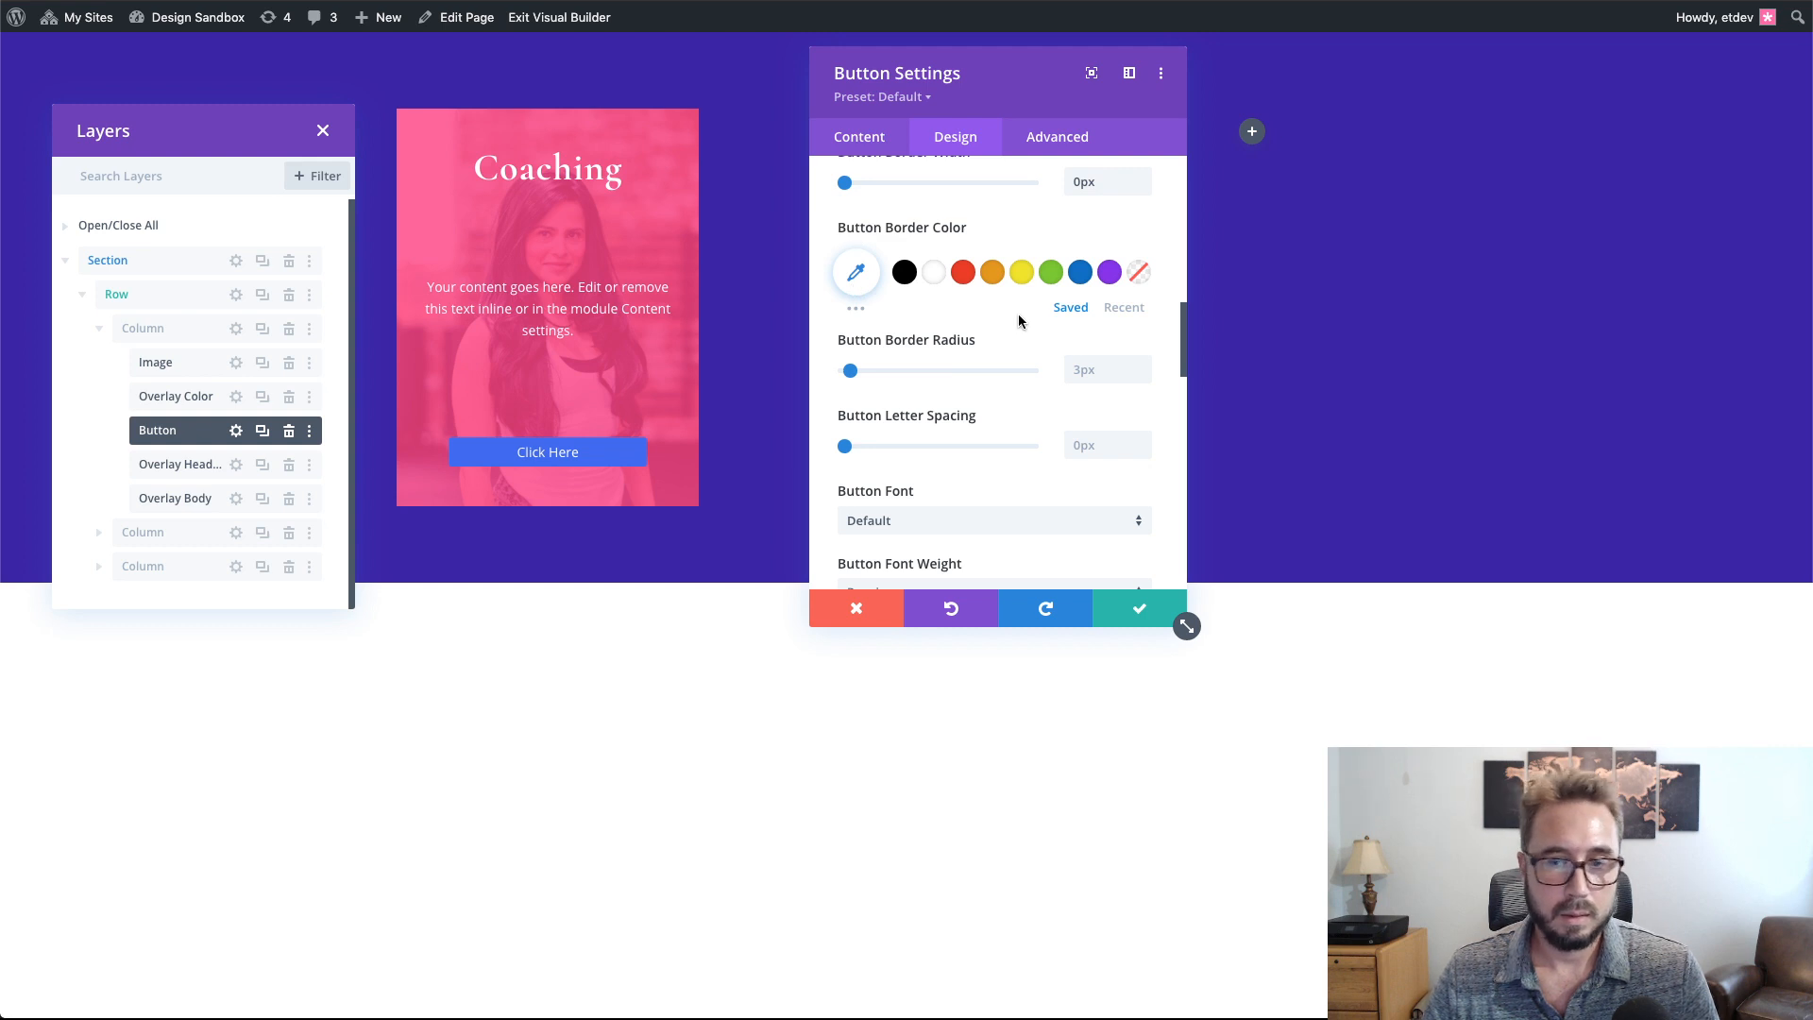
{"action": "scroll", "coordinate": [933, 351], "scroll_direction": "down", "scroll_amount": 1}
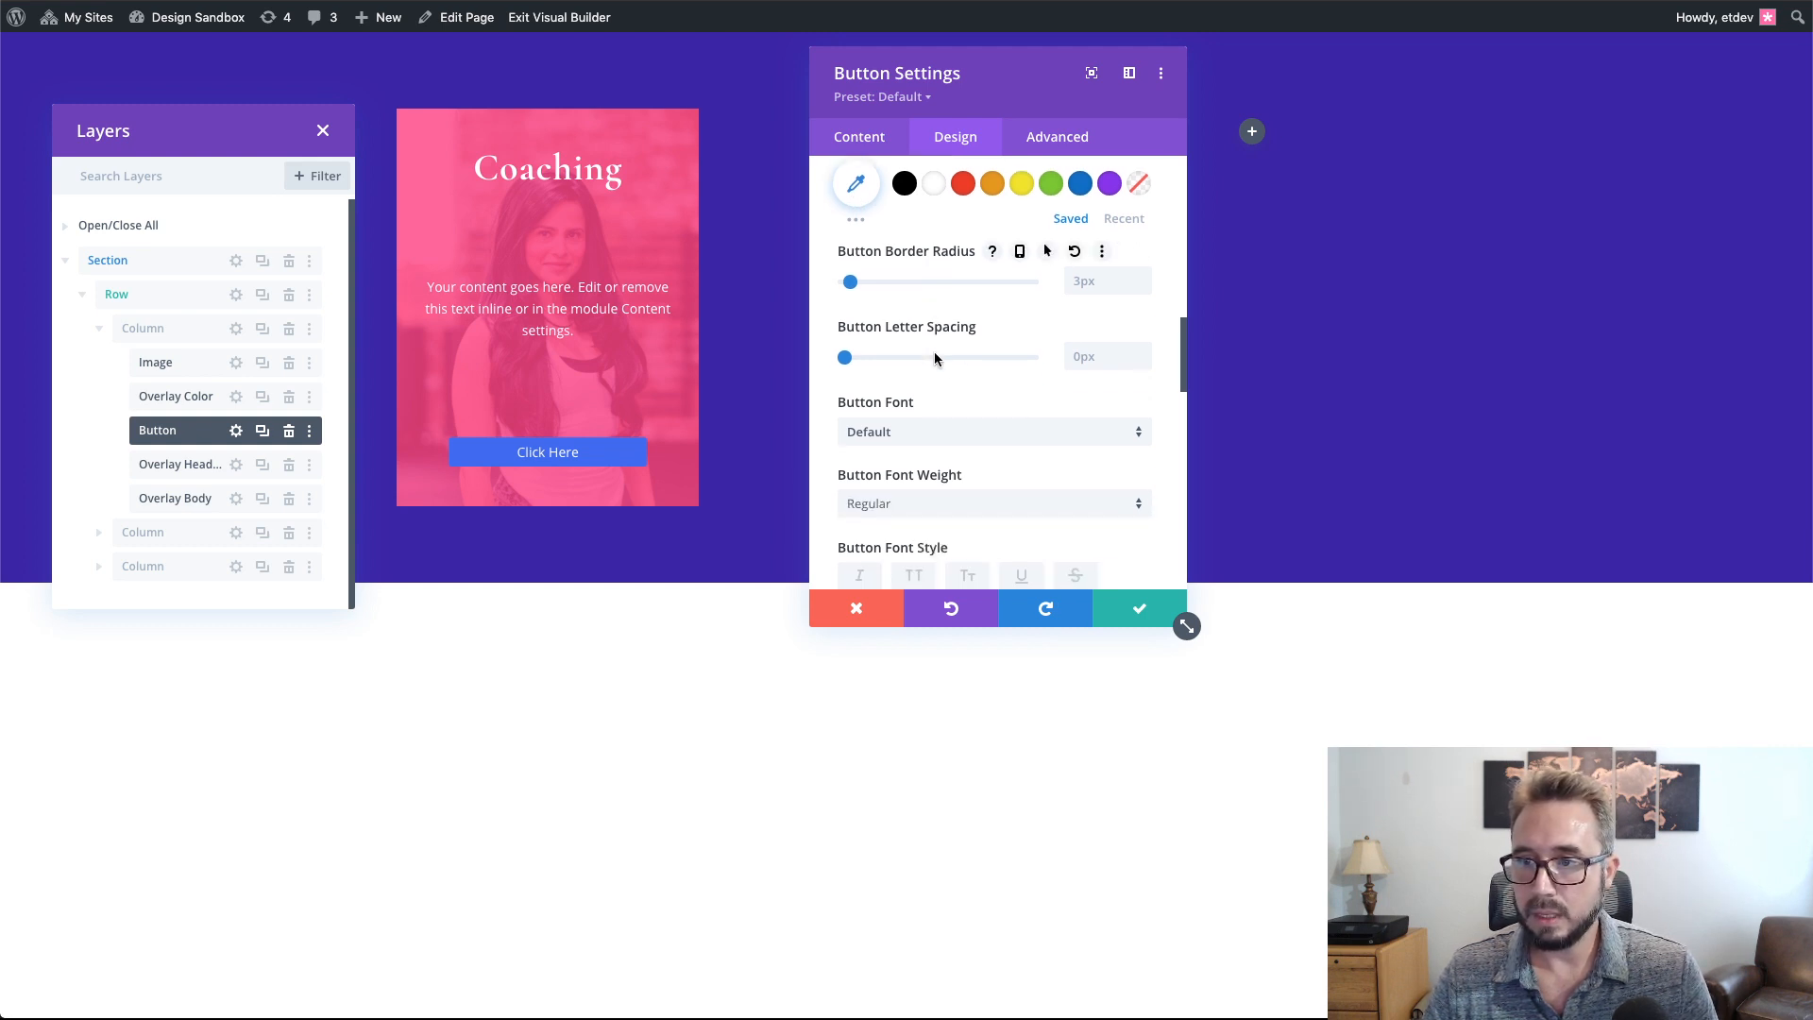
{"action": "scroll", "coordinate": [933, 351], "scroll_direction": "down", "scroll_amount": 1}
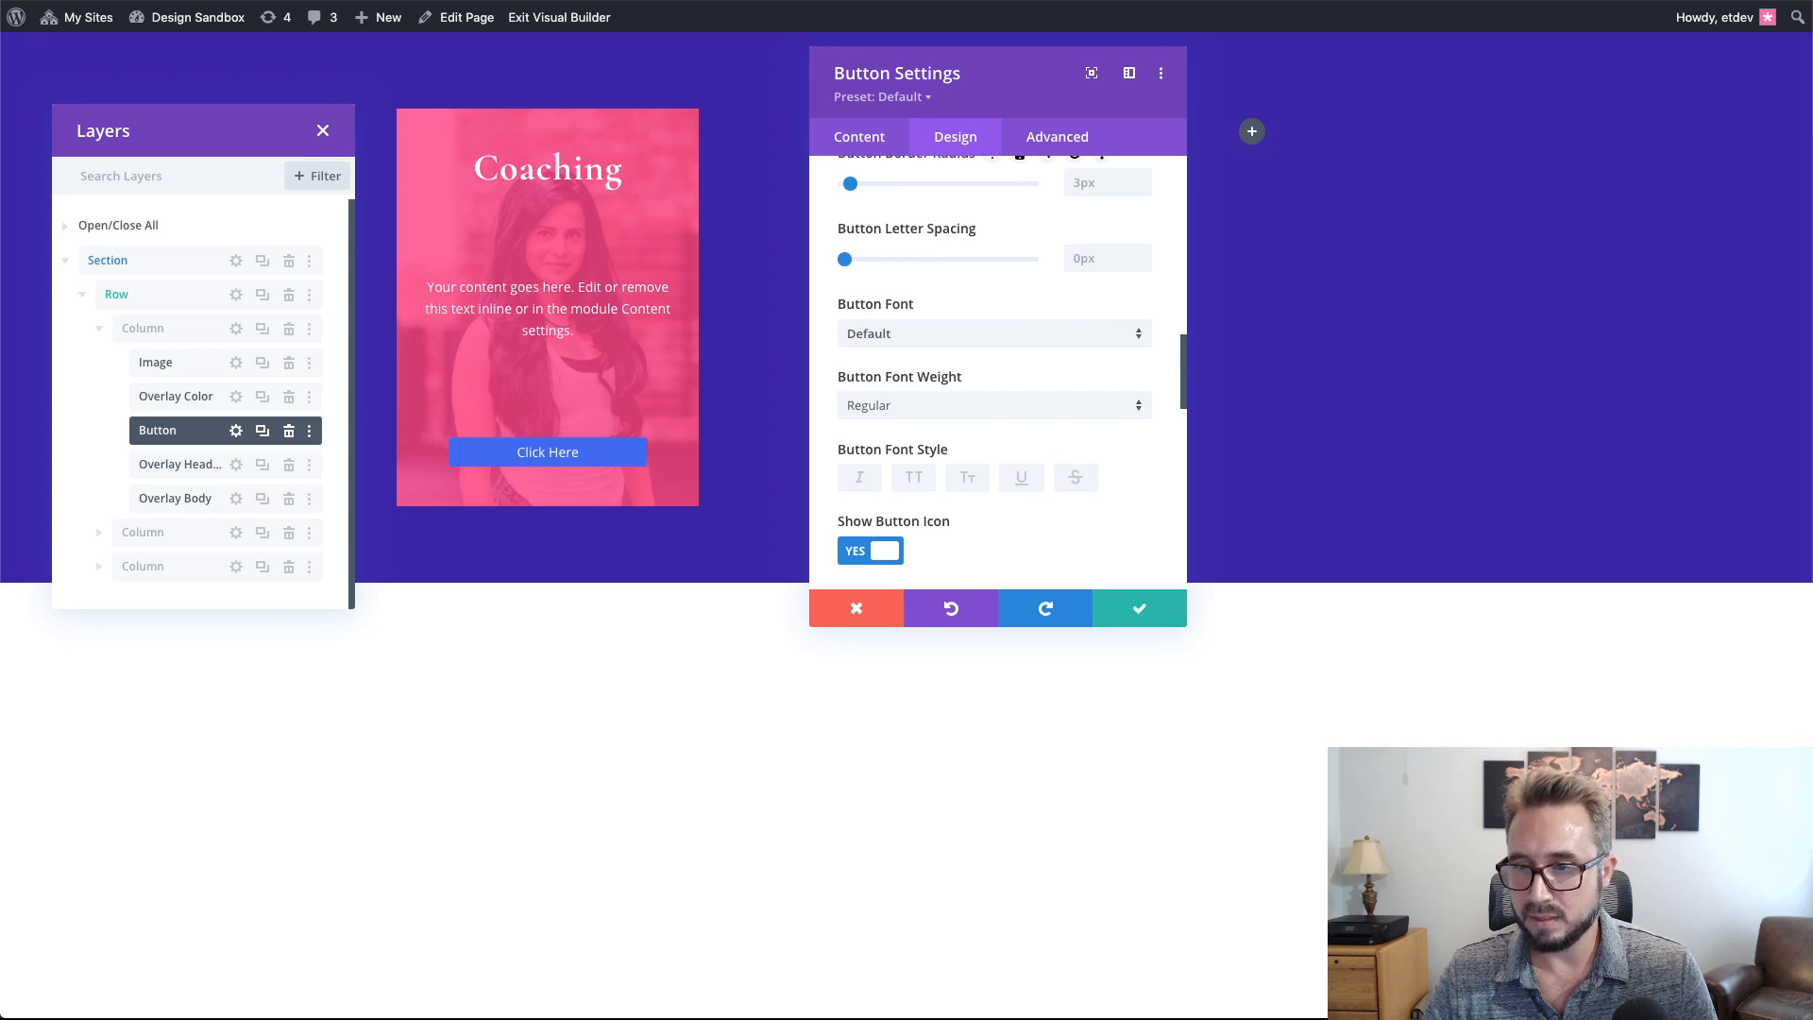
{"action": "scroll", "coordinate": [1000, 372], "scroll_direction": "up", "scroll_amount": 1}
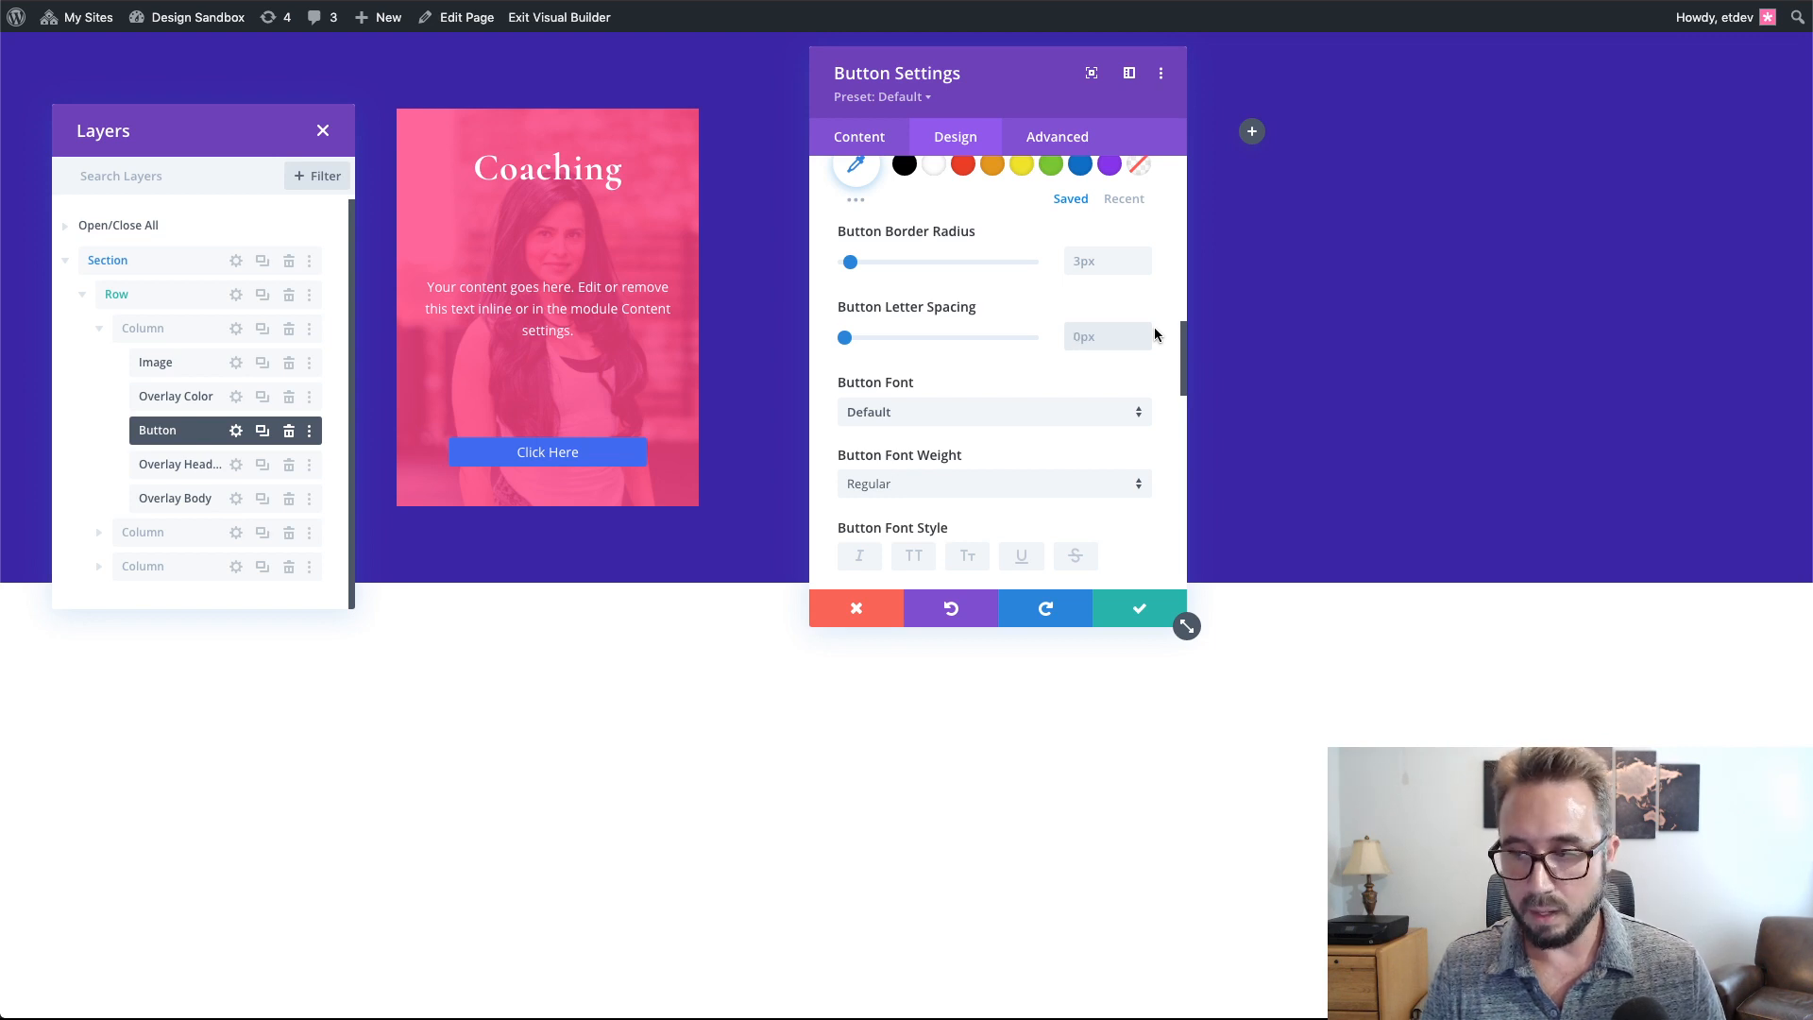
{"action": "type", "text": ".1em"}
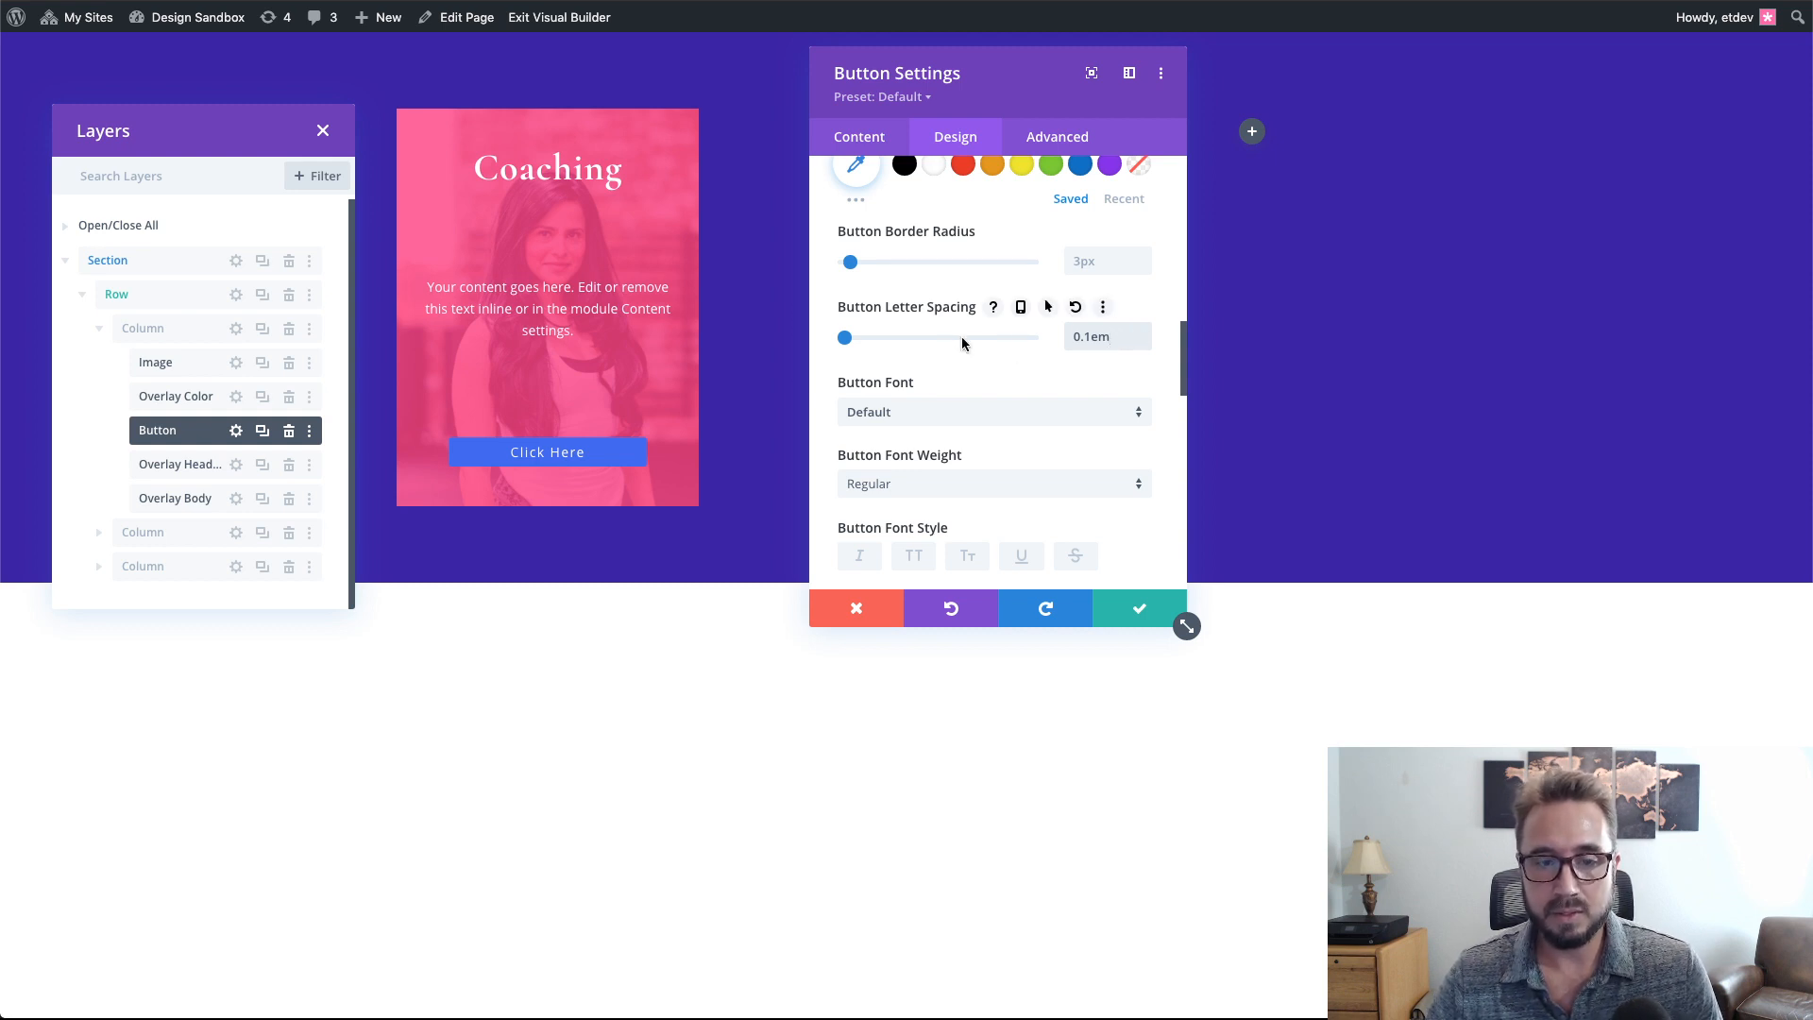
- Keep the button's default font, set its font weight to Bold and its font style to uppercase
{"action": "scroll", "coordinate": [969, 339], "scroll_direction": "up", "scroll_amount": 3}
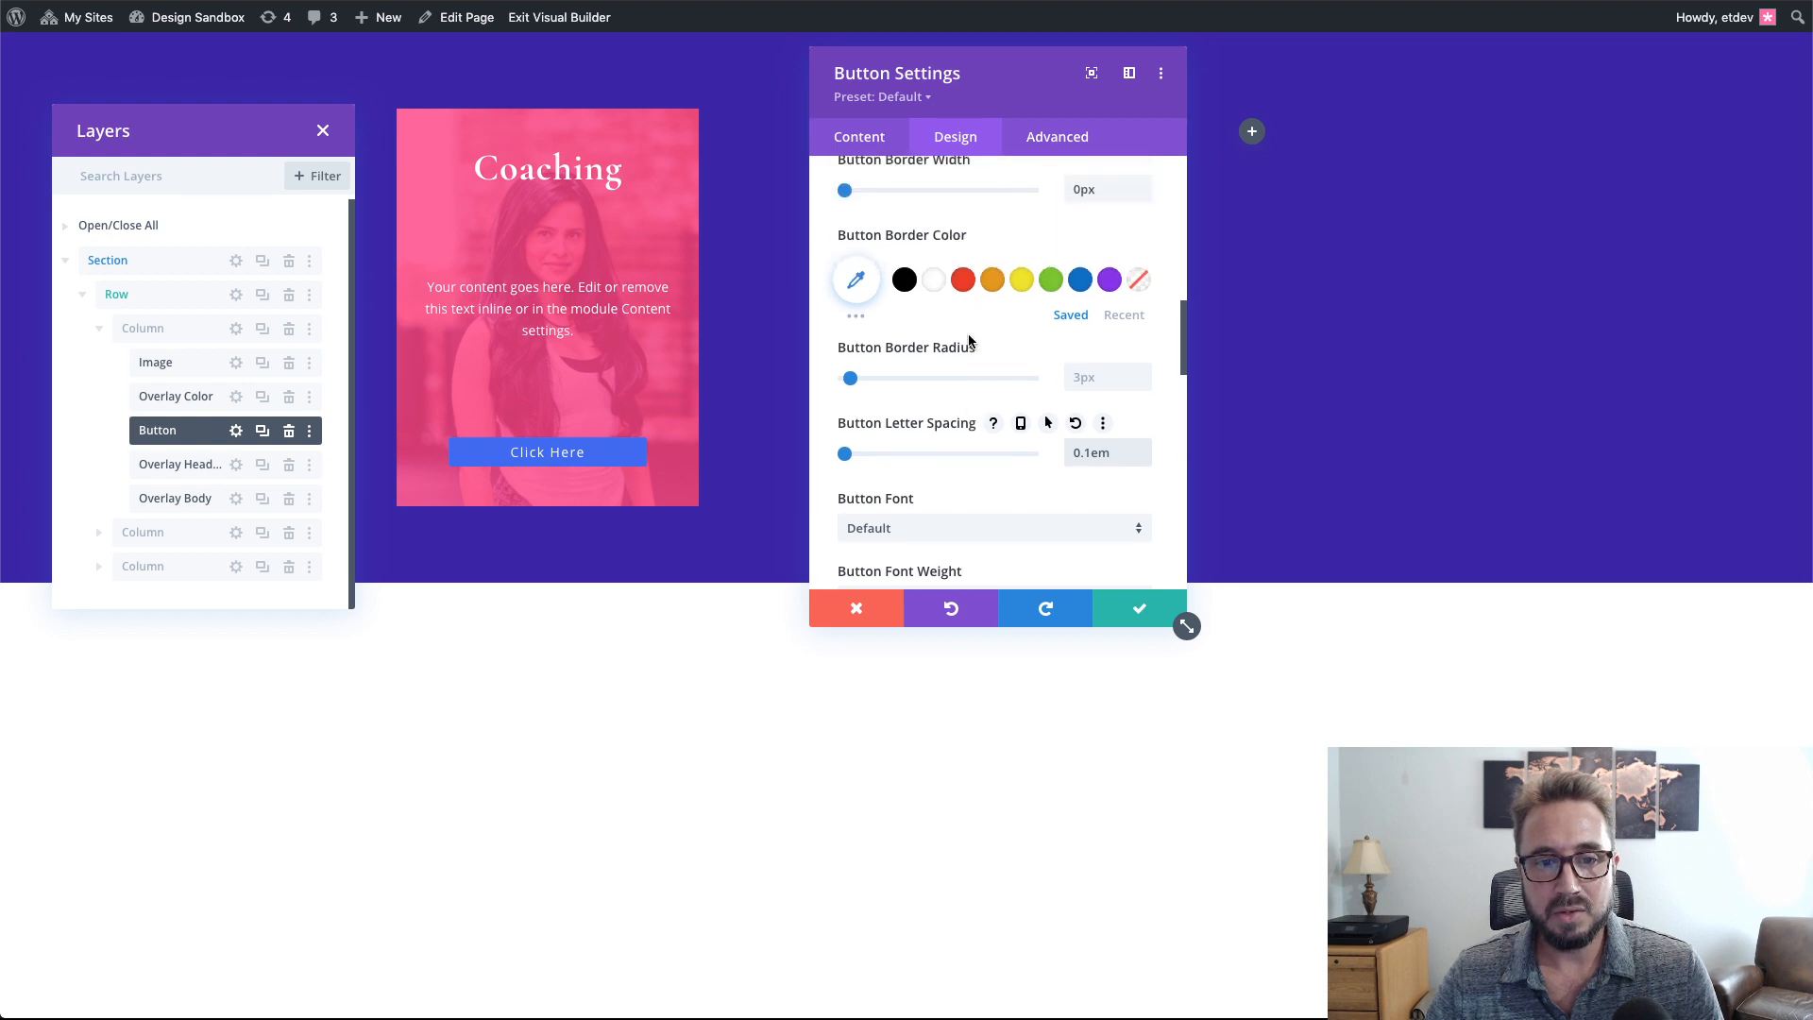
{"action": "scroll", "coordinate": [969, 339], "scroll_direction": "up", "scroll_amount": 3}
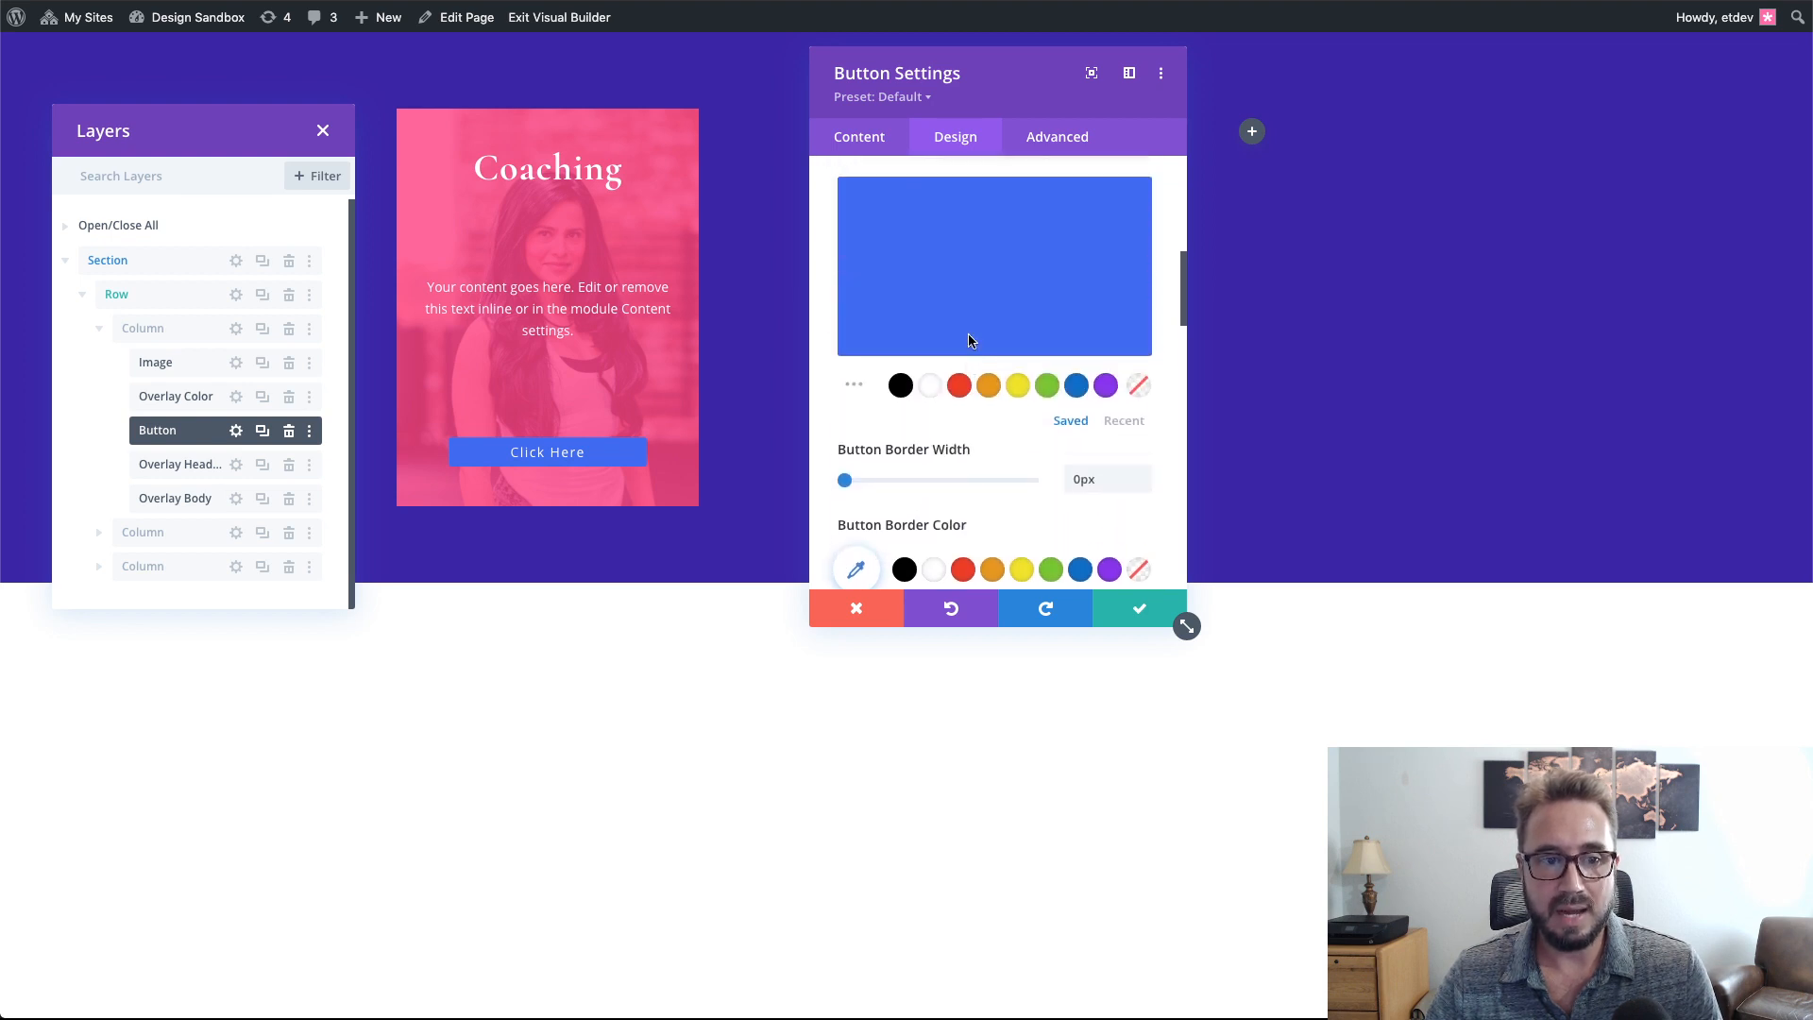
{"action": "scroll", "coordinate": [1004, 402], "scroll_direction": "down", "scroll_amount": 2}
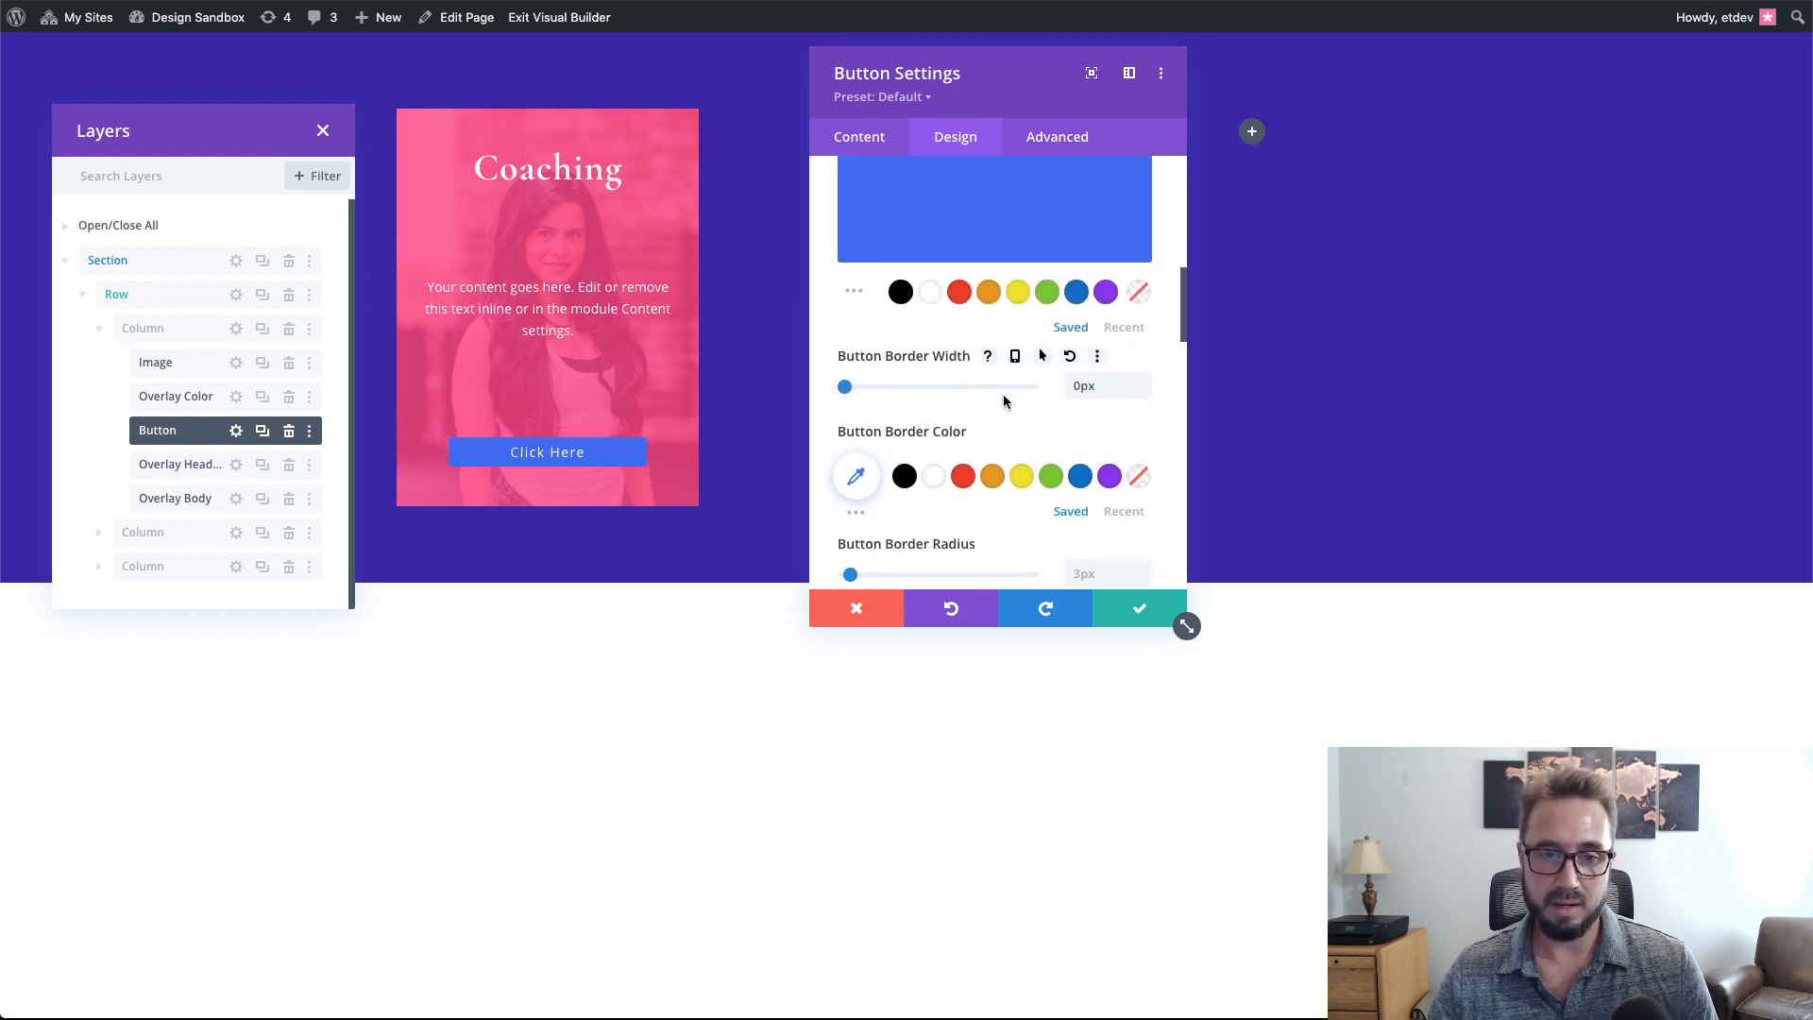
{"action": "scroll", "coordinate": [1020, 405], "scroll_direction": "down", "scroll_amount": 5}
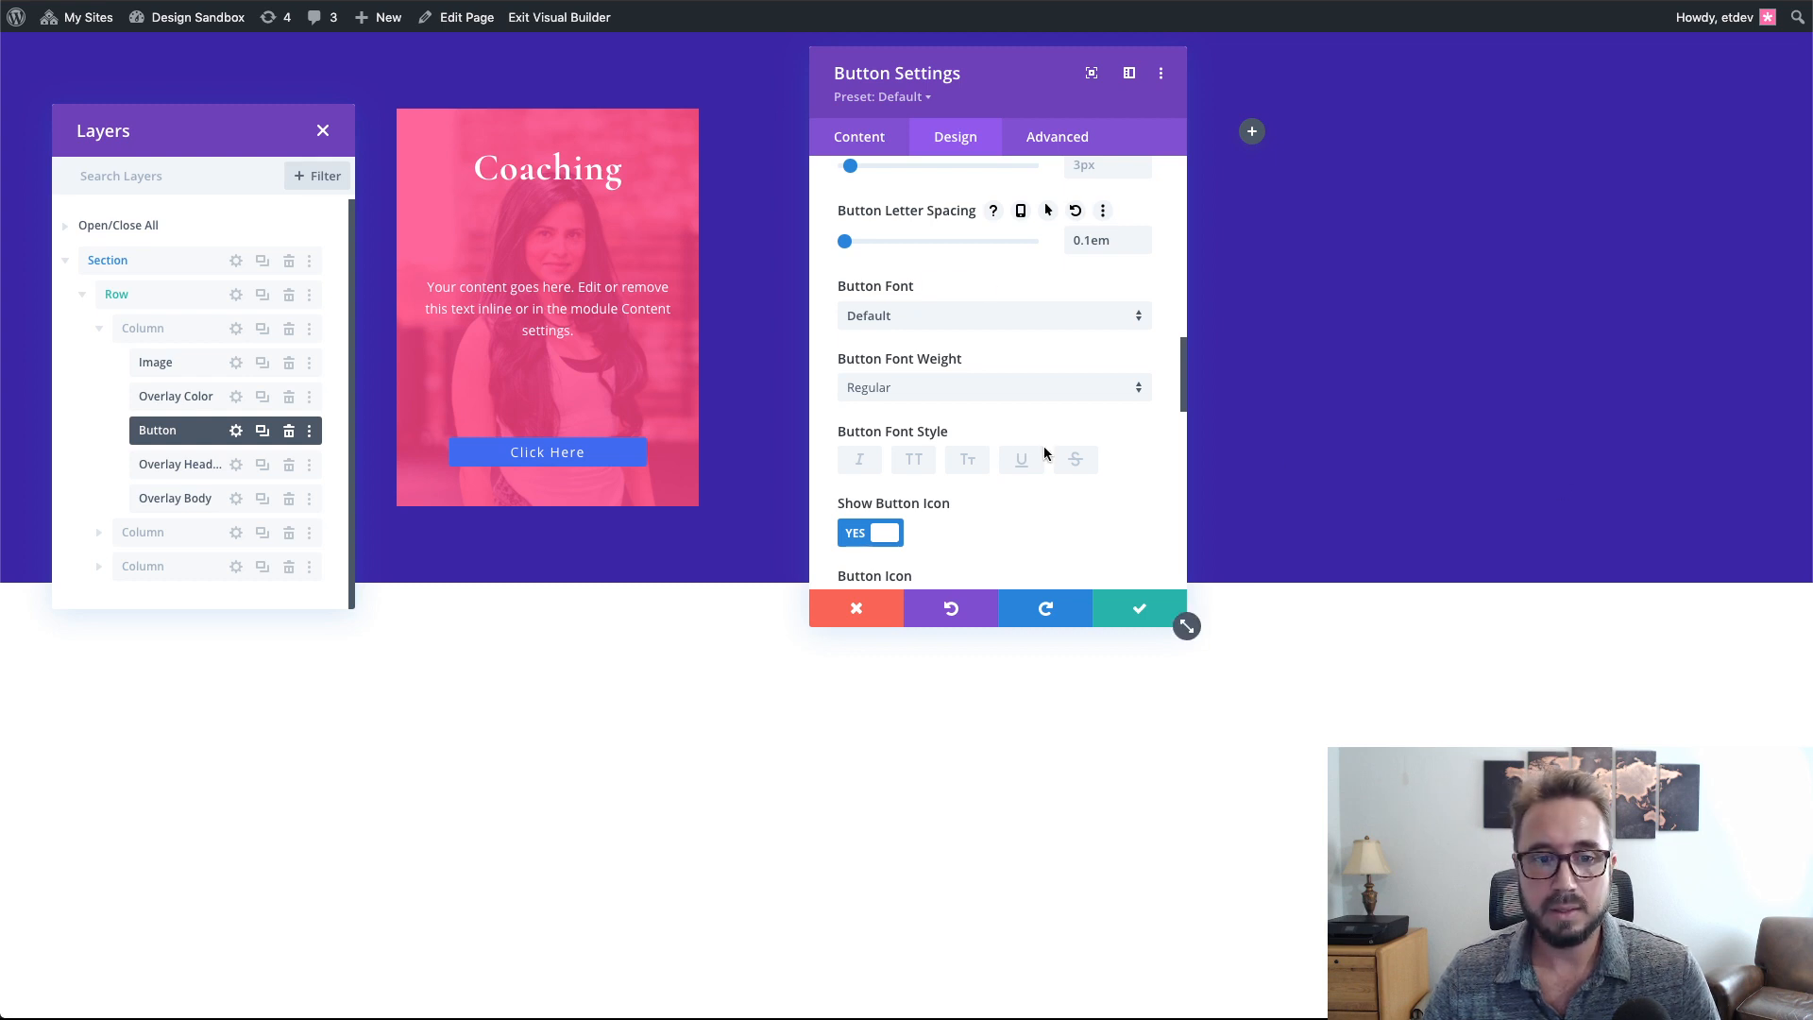
{"action": "left_click", "coordinate": [942, 316]}
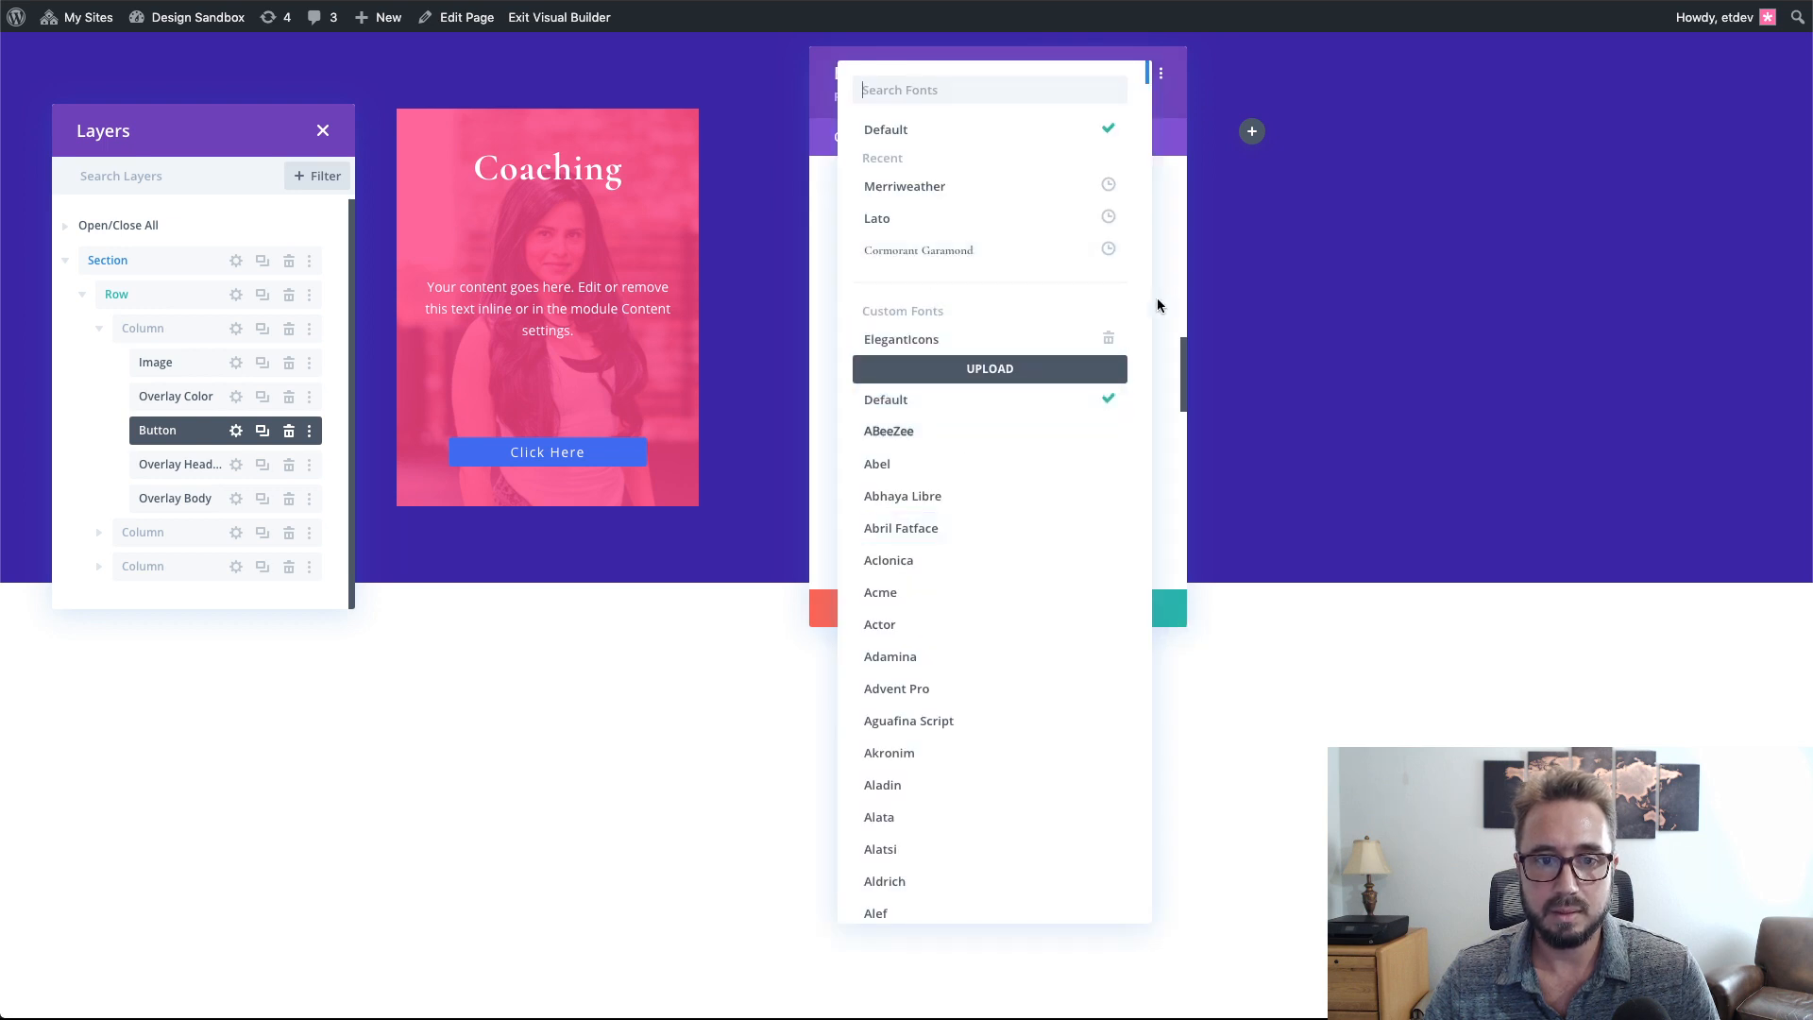
{"action": "left_click", "coordinate": [1107, 324]}
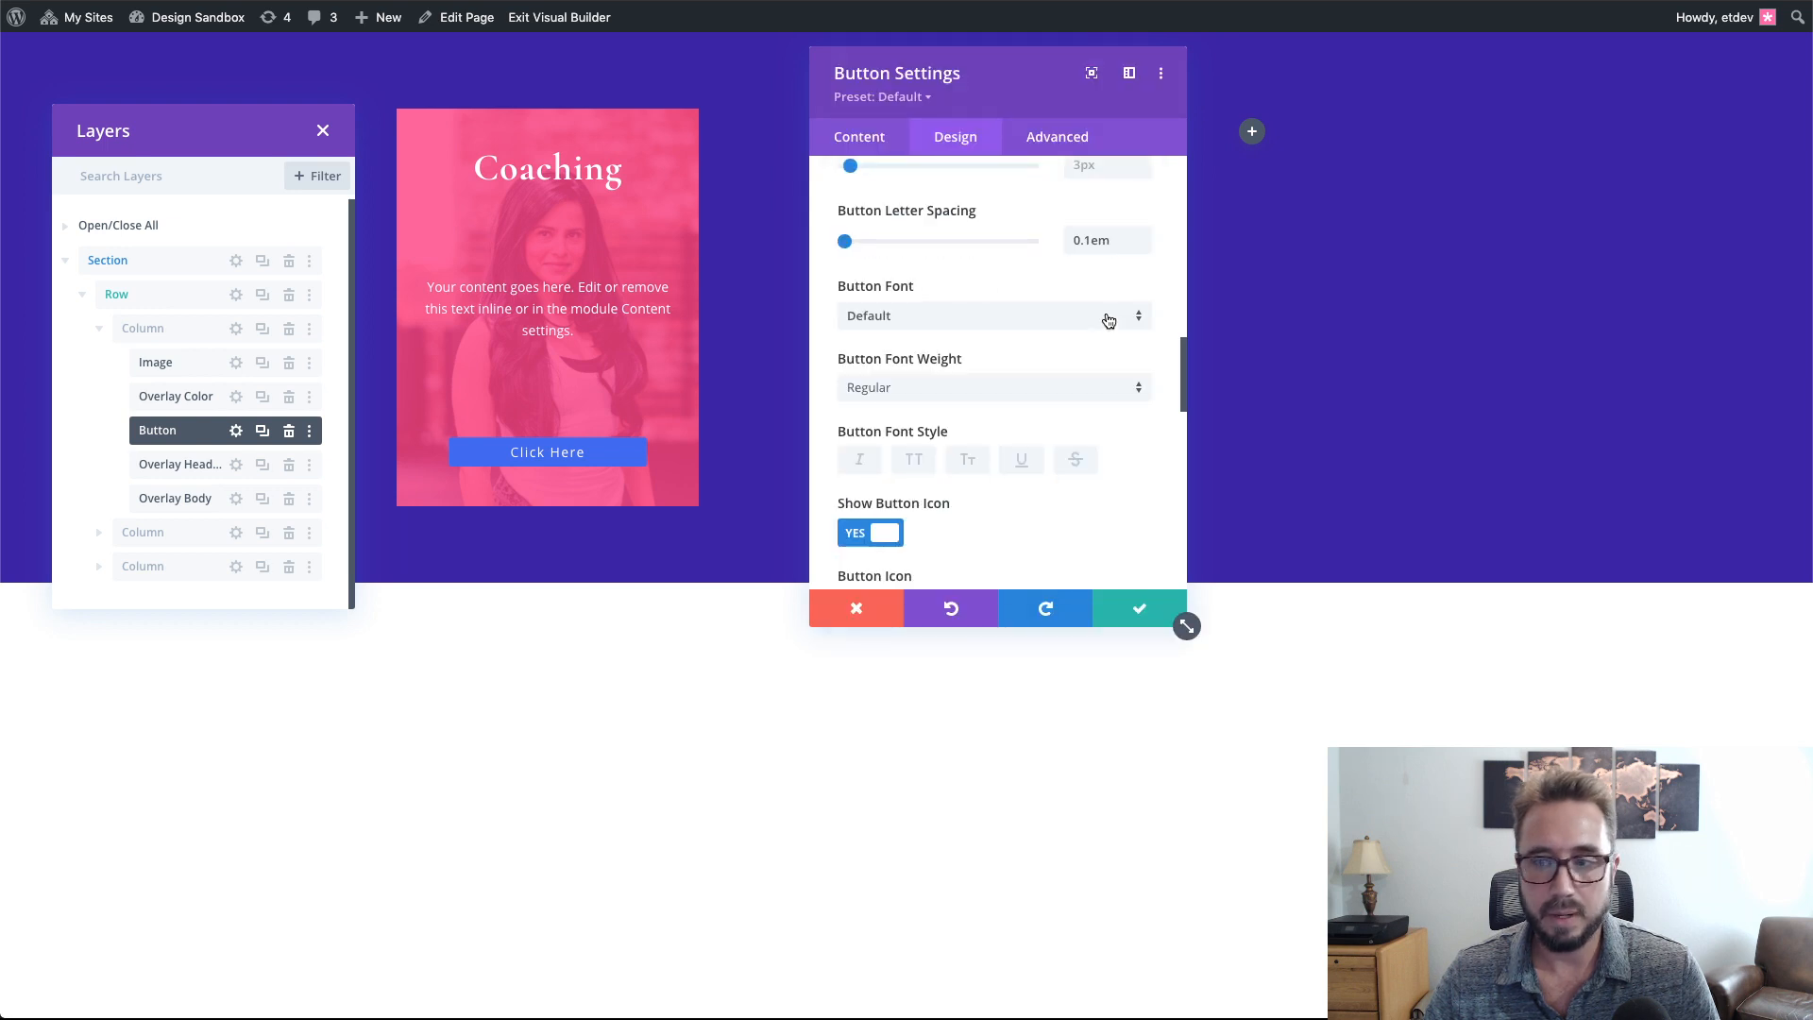
{"action": "left_click", "coordinate": [977, 391]}
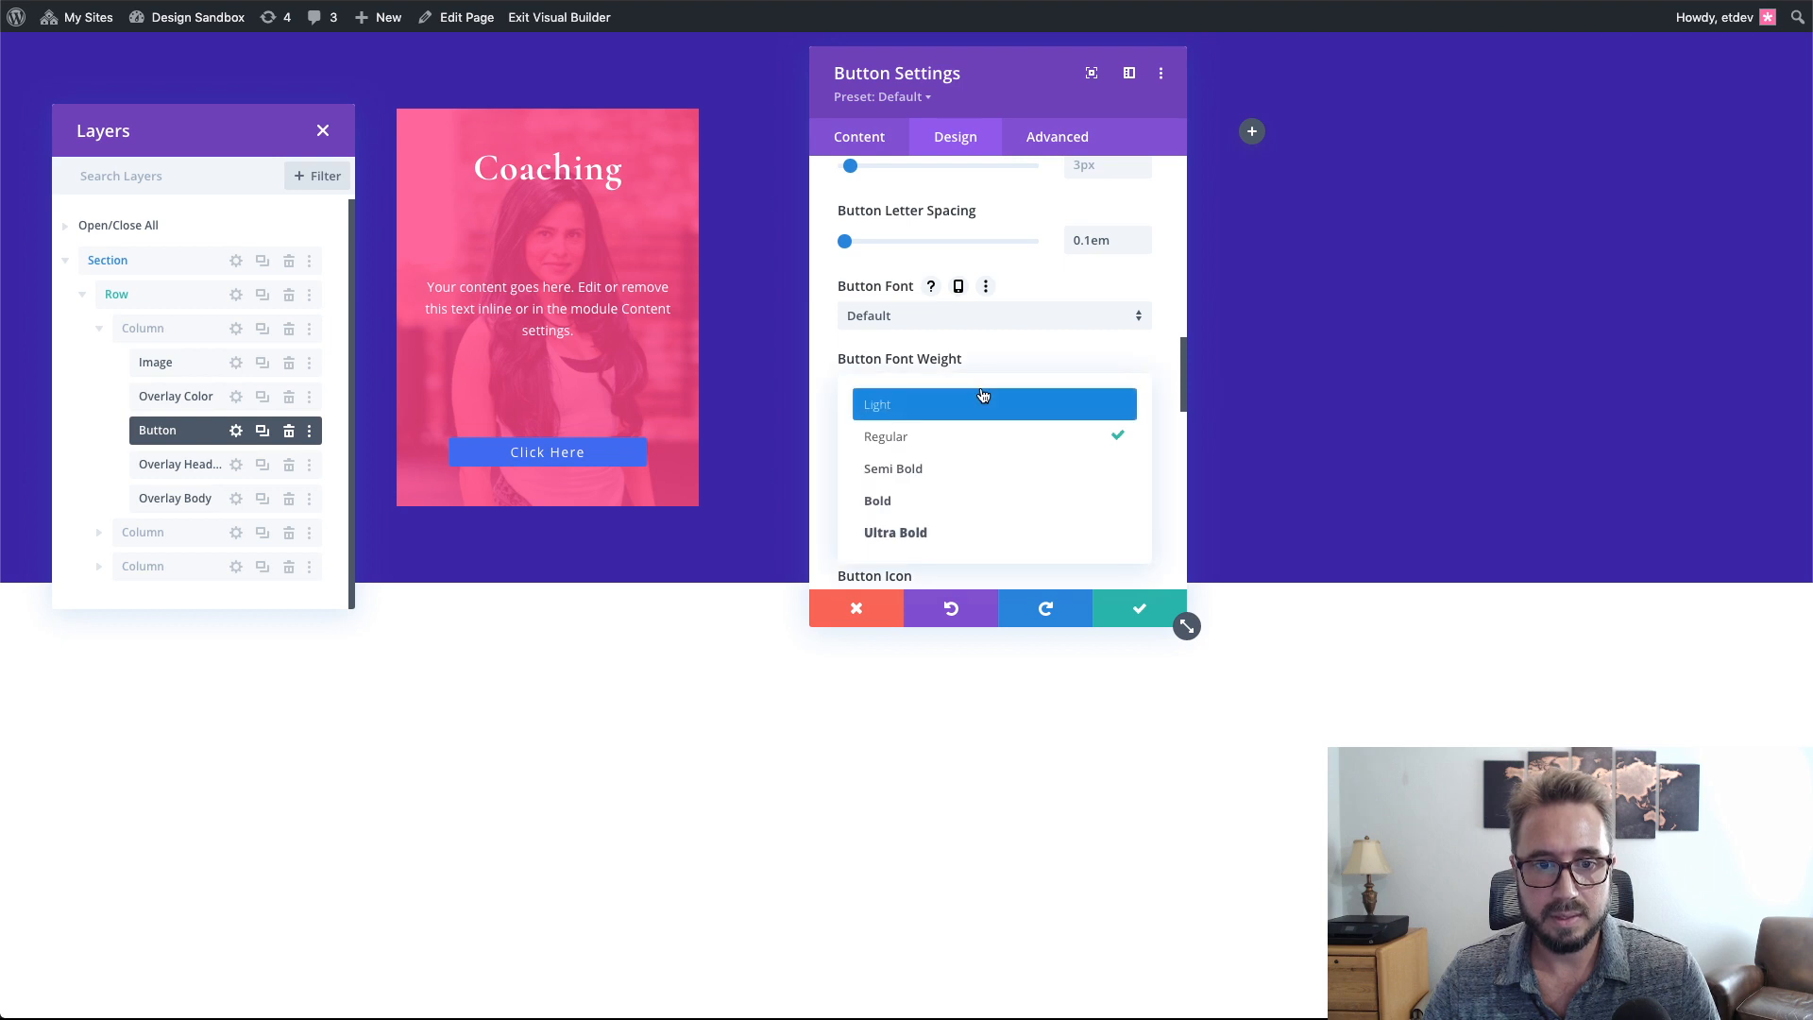
{"action": "left_click", "coordinate": [977, 516]}
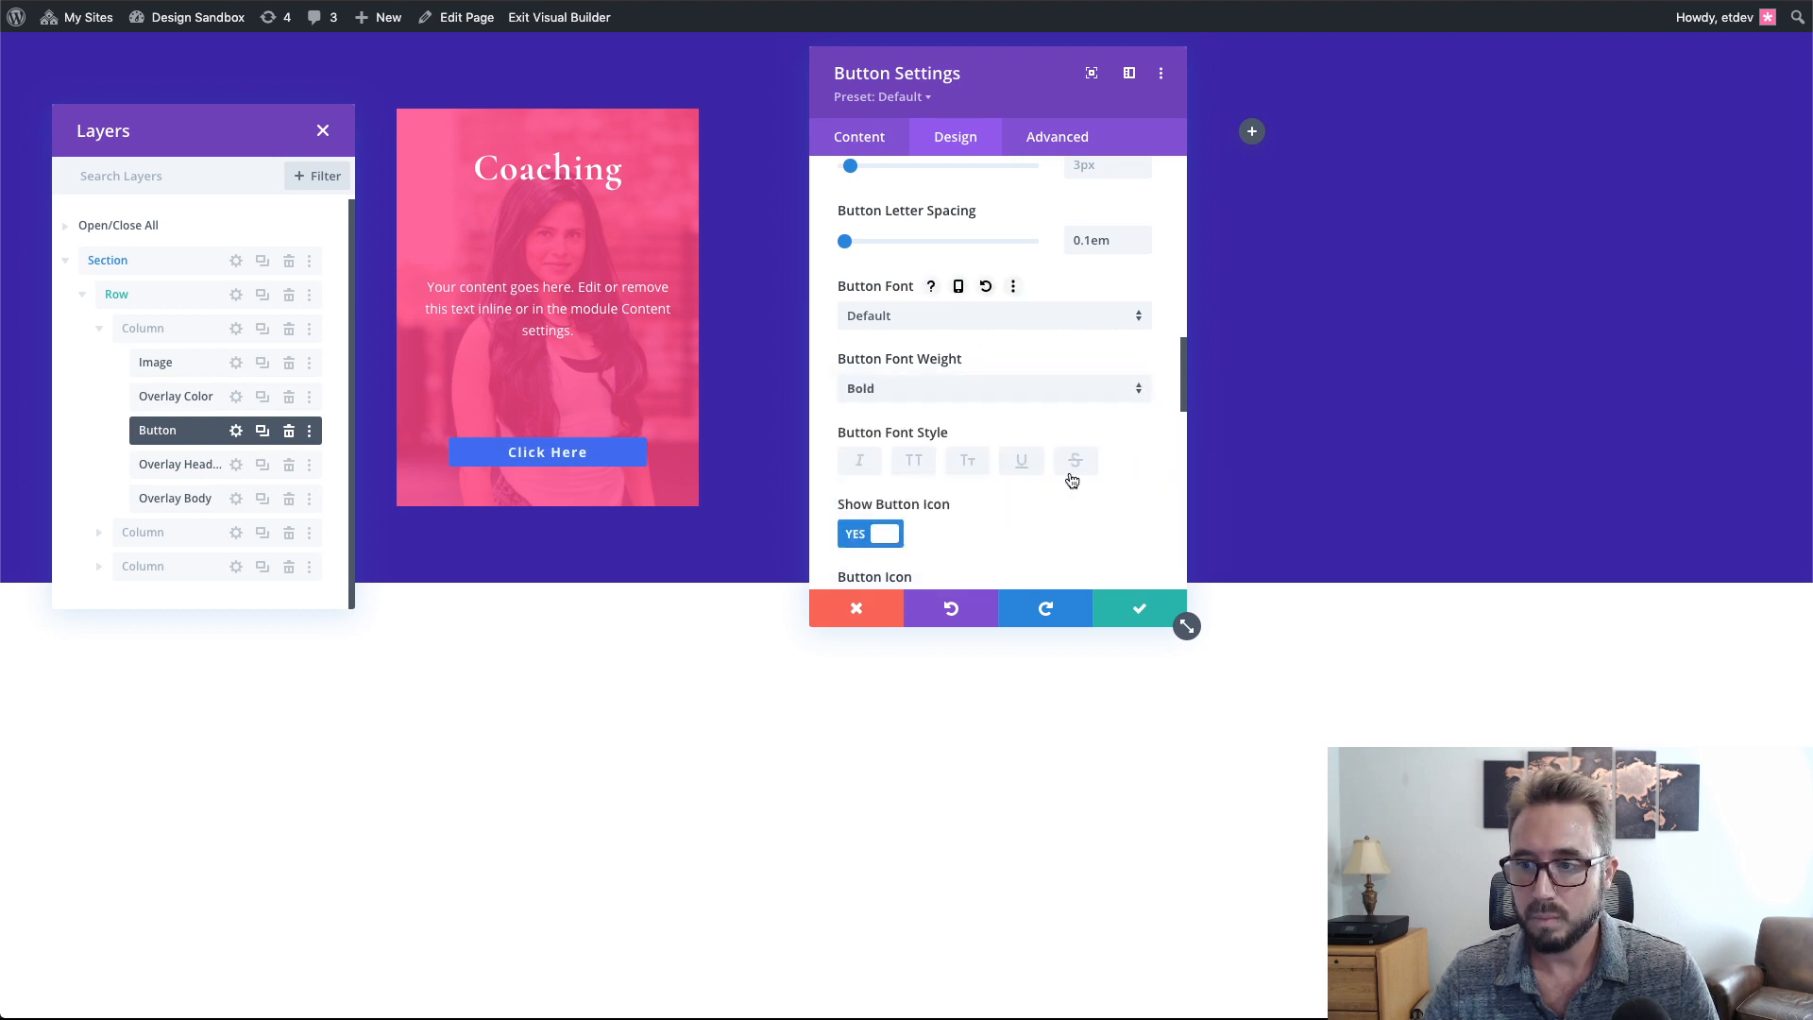
{"action": "left_click", "coordinate": [914, 464]}
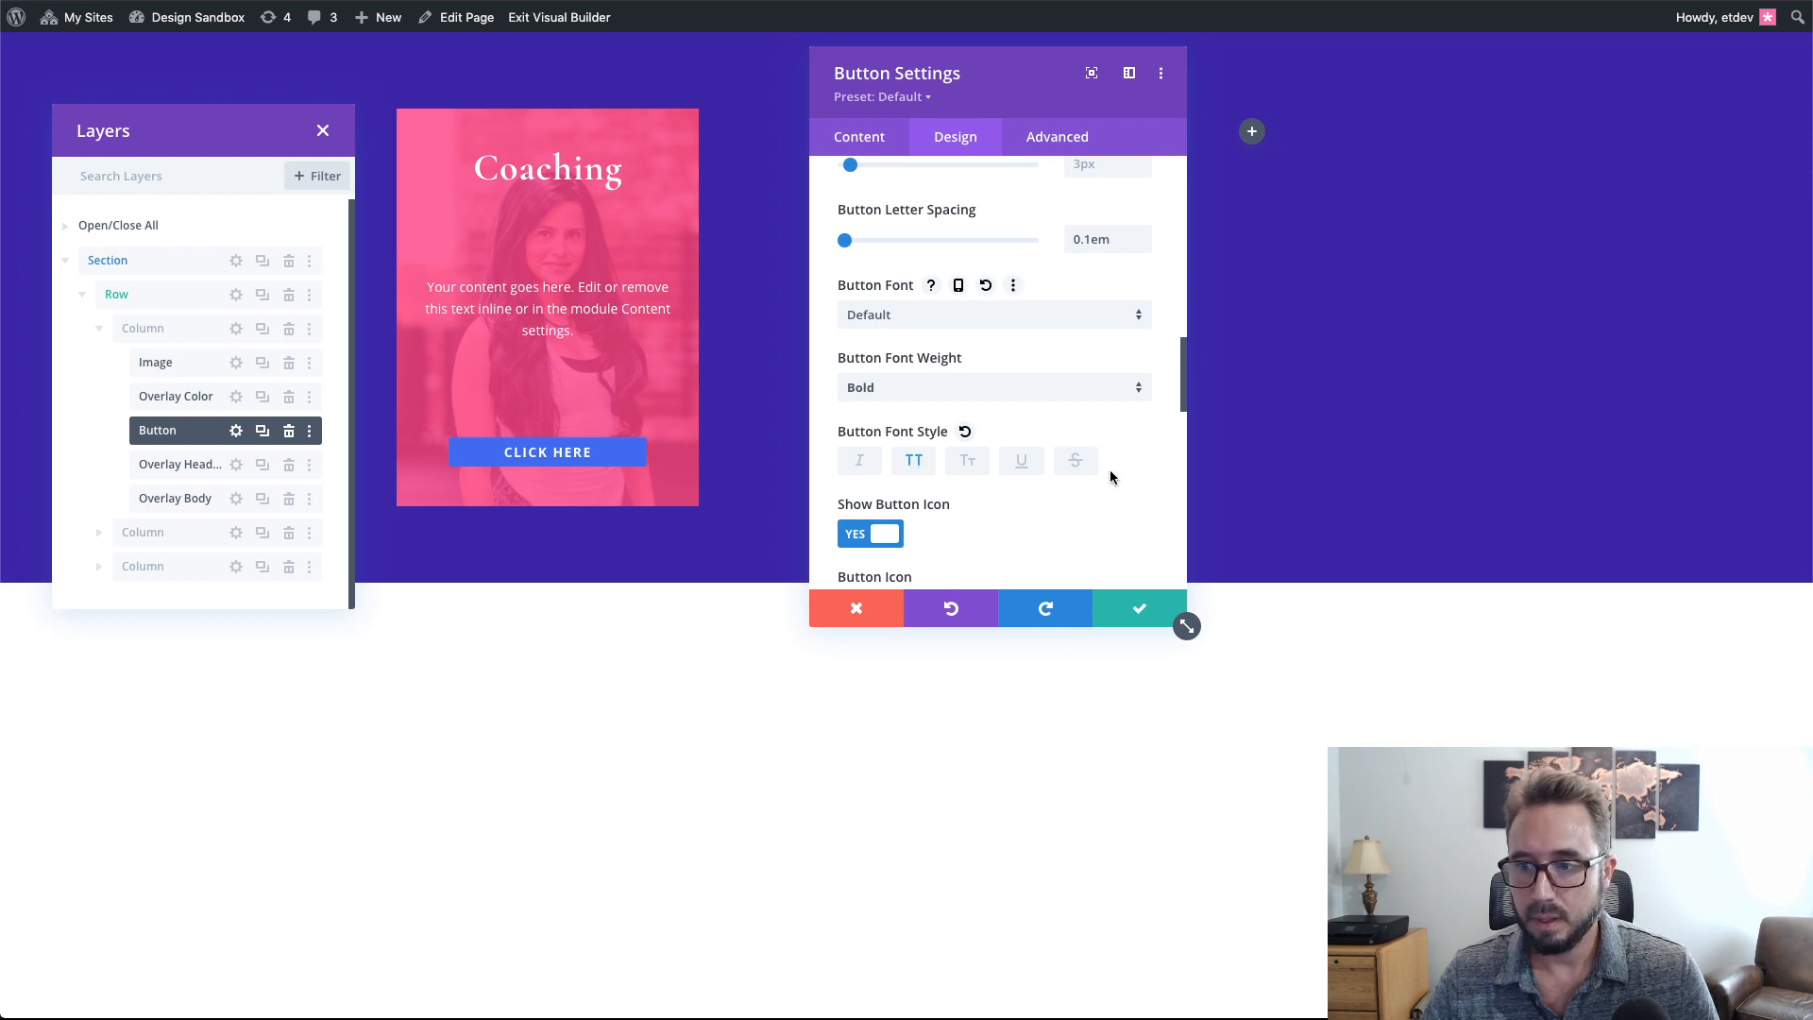
- Set the button's padding to 0.8em top and bottom and 0px left and right, and save the button settings
{"action": "scroll", "coordinate": [1110, 477], "scroll_direction": "down", "scroll_amount": 3}
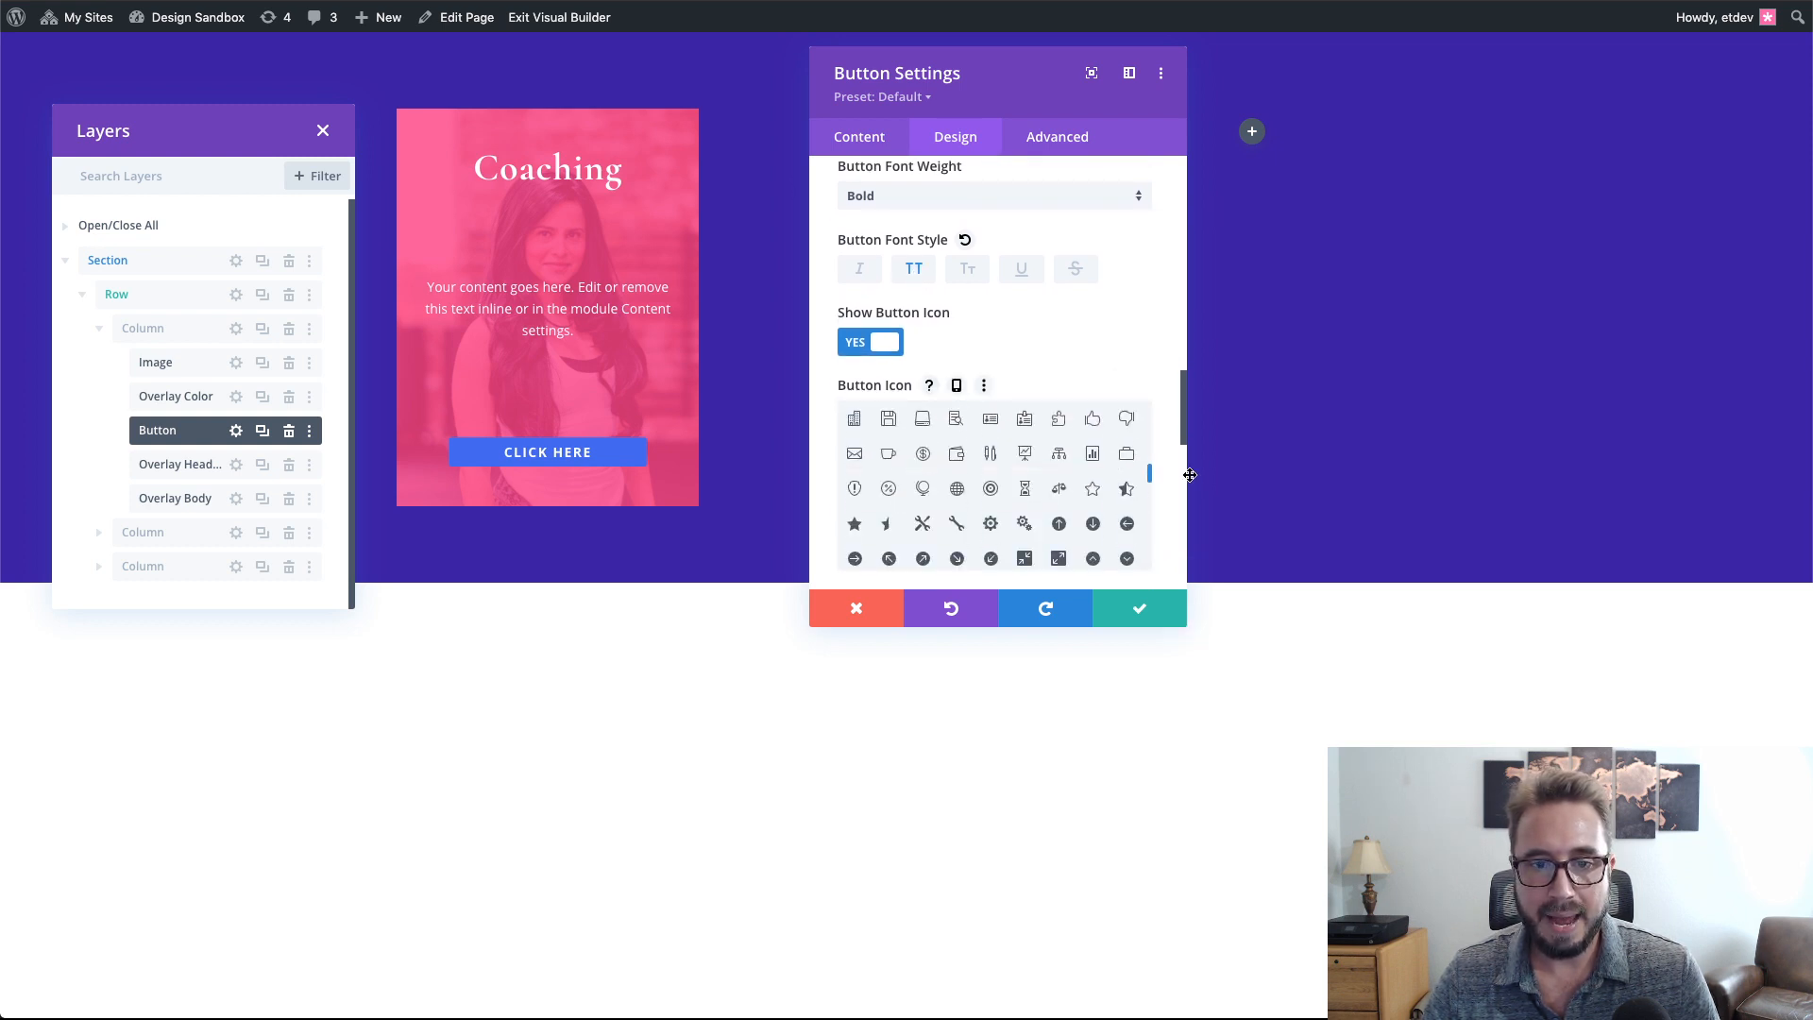
{"action": "scroll", "coordinate": [1171, 484], "scroll_direction": "down", "scroll_amount": 10}
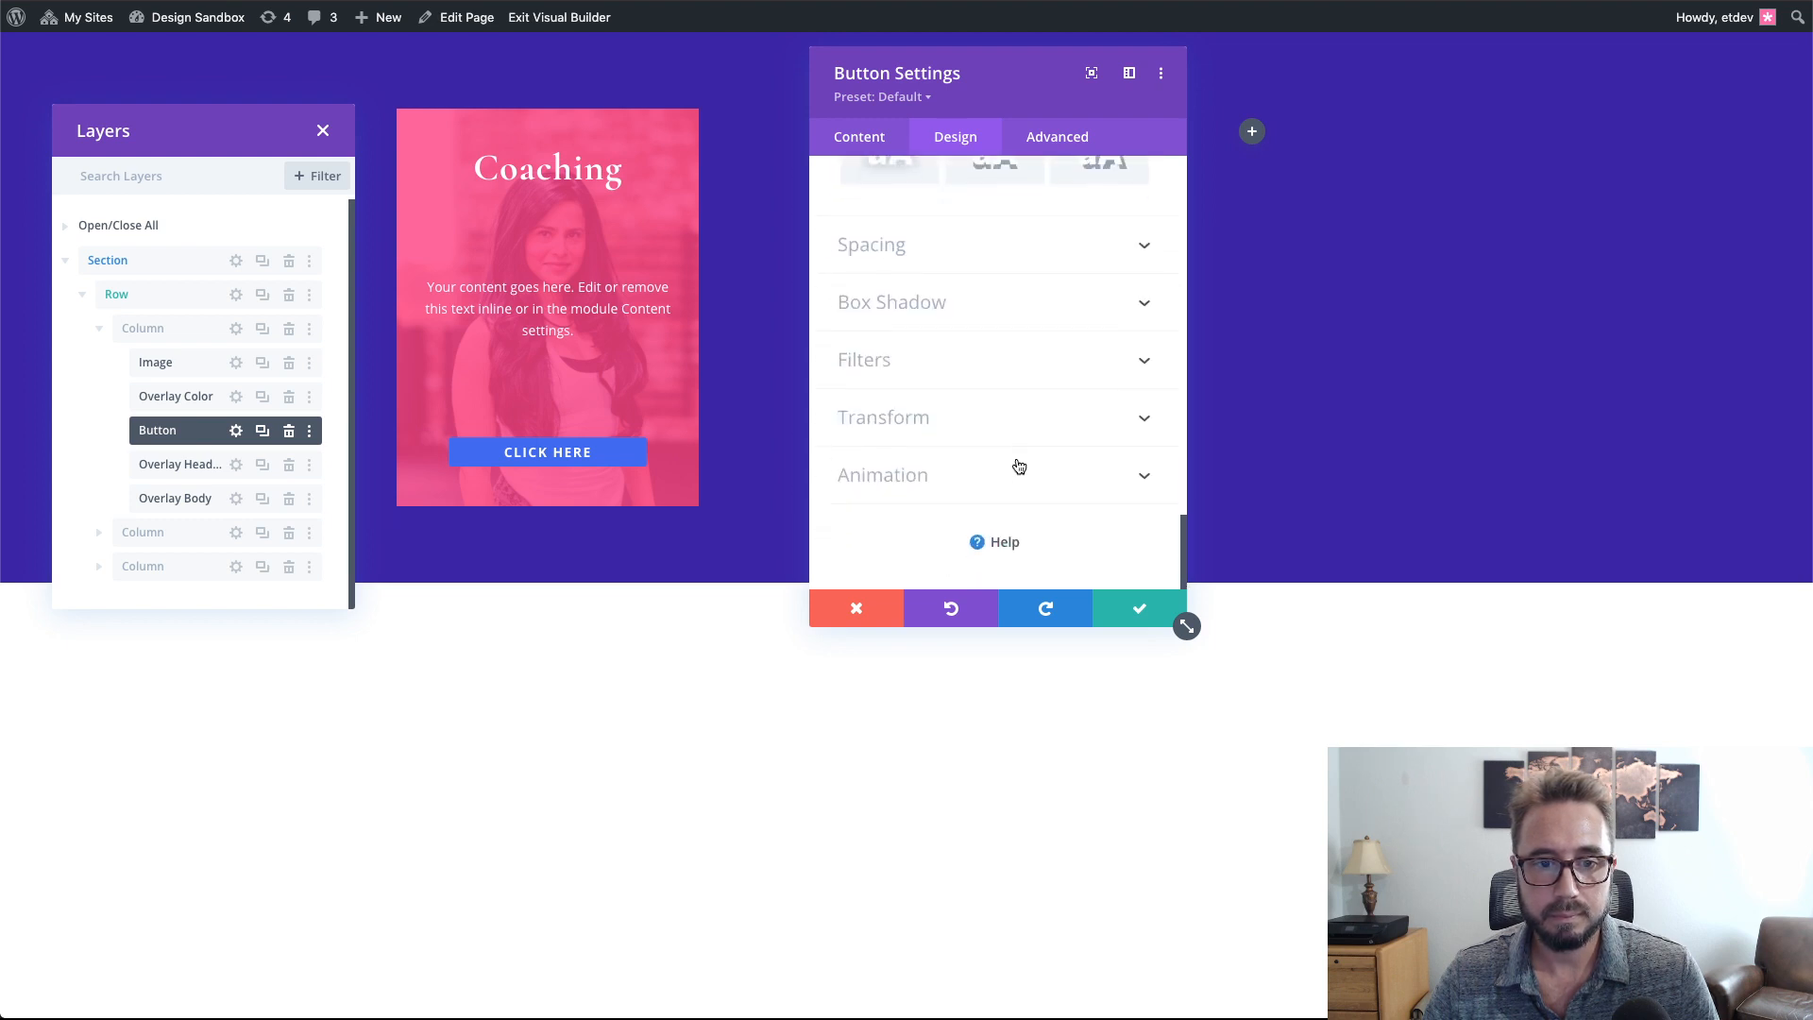
{"action": "left_click", "coordinate": [937, 248]}
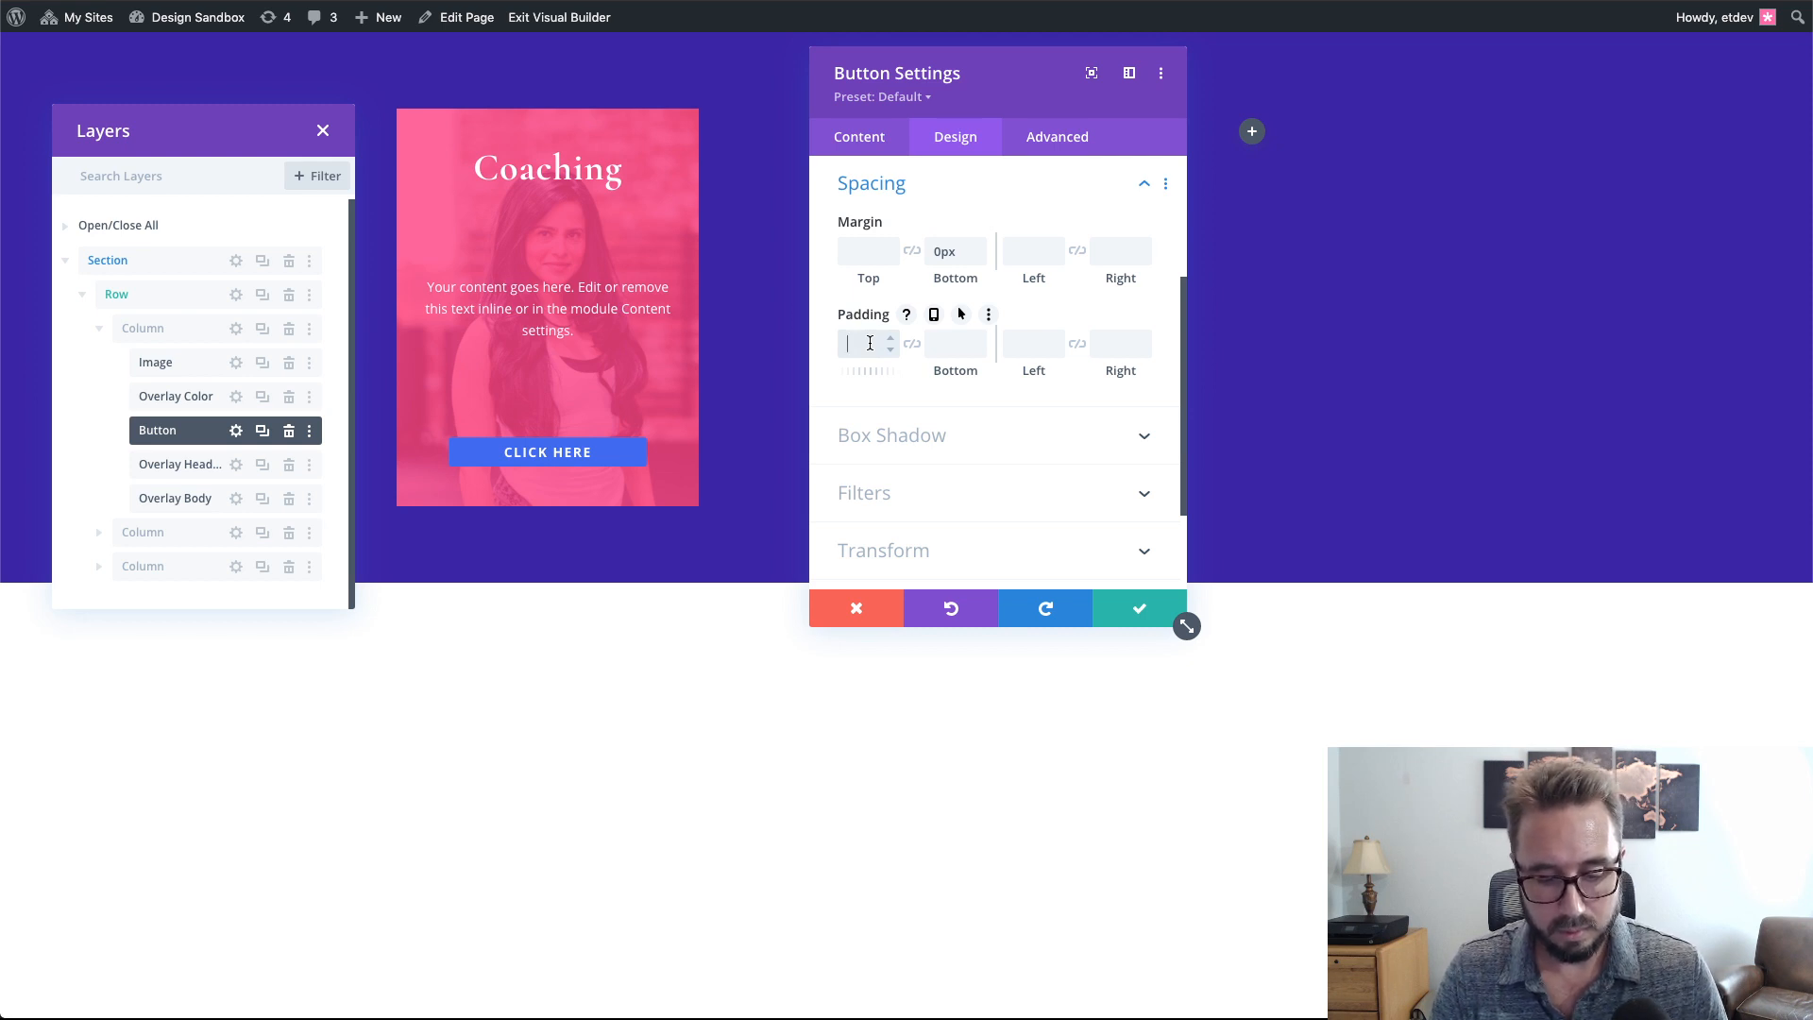
{"action": "type", "text": ".8em"}
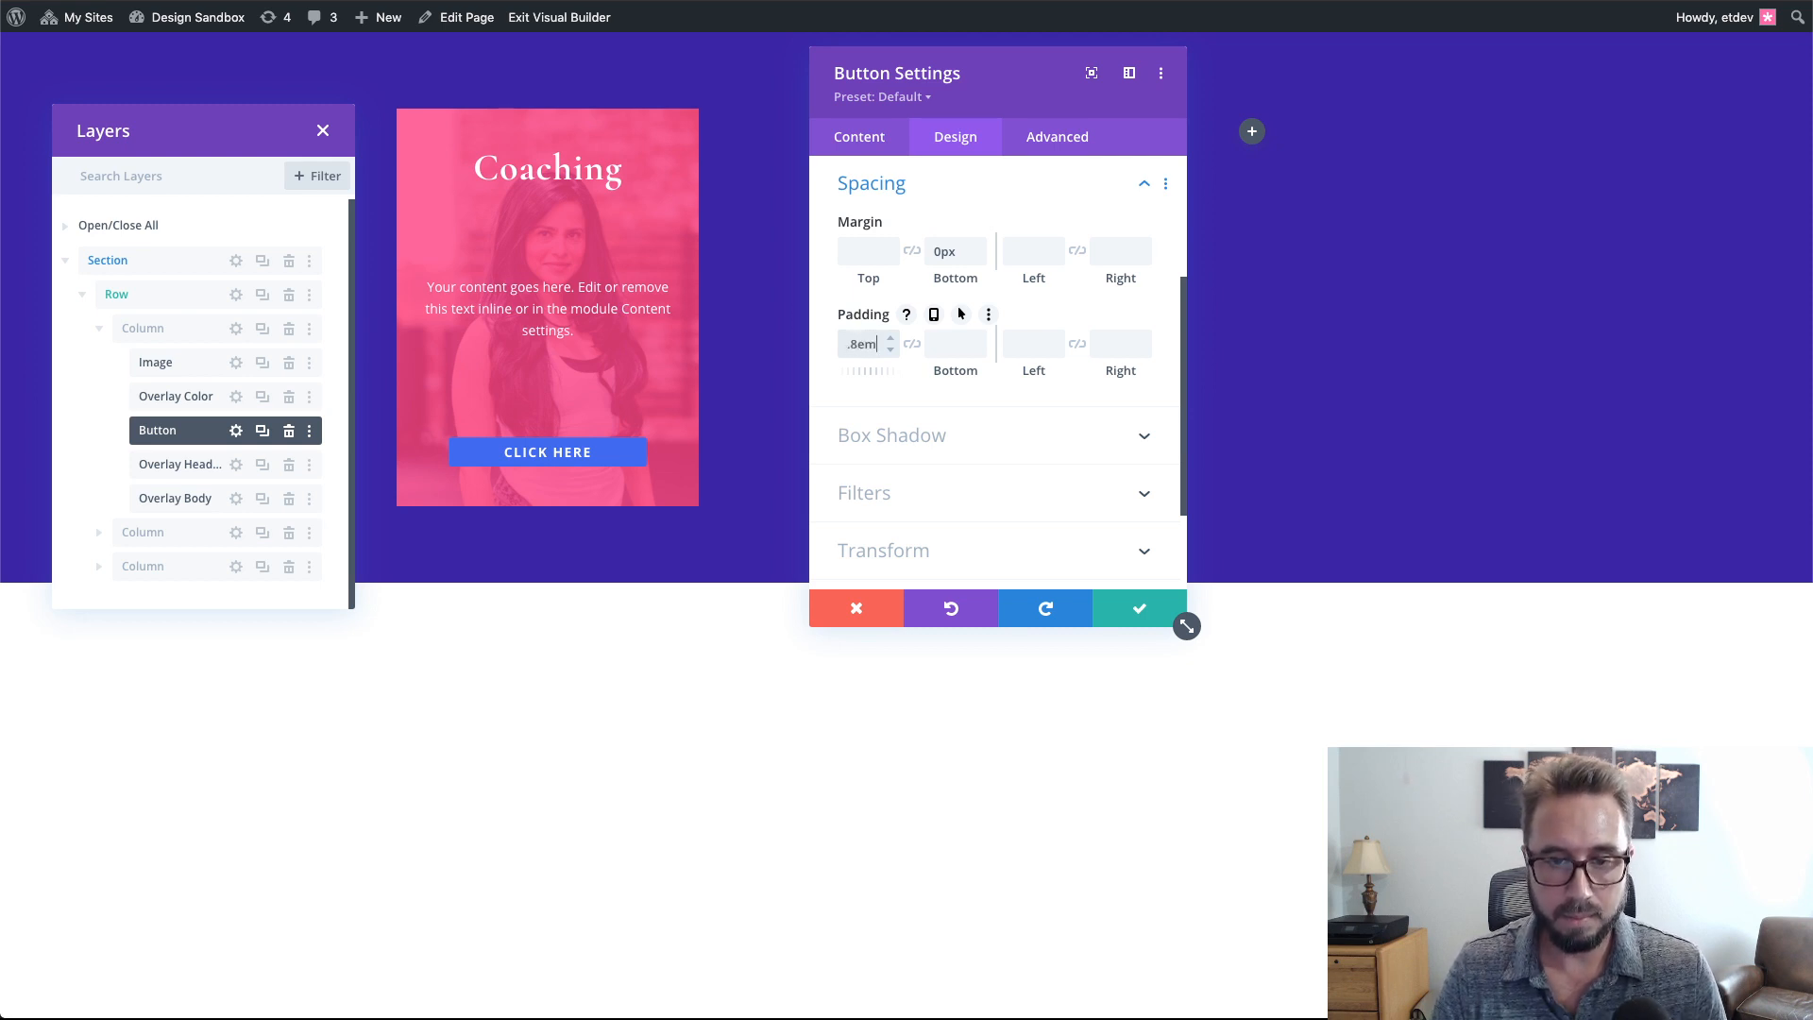
{"action": "left_click", "coordinate": [912, 345]}
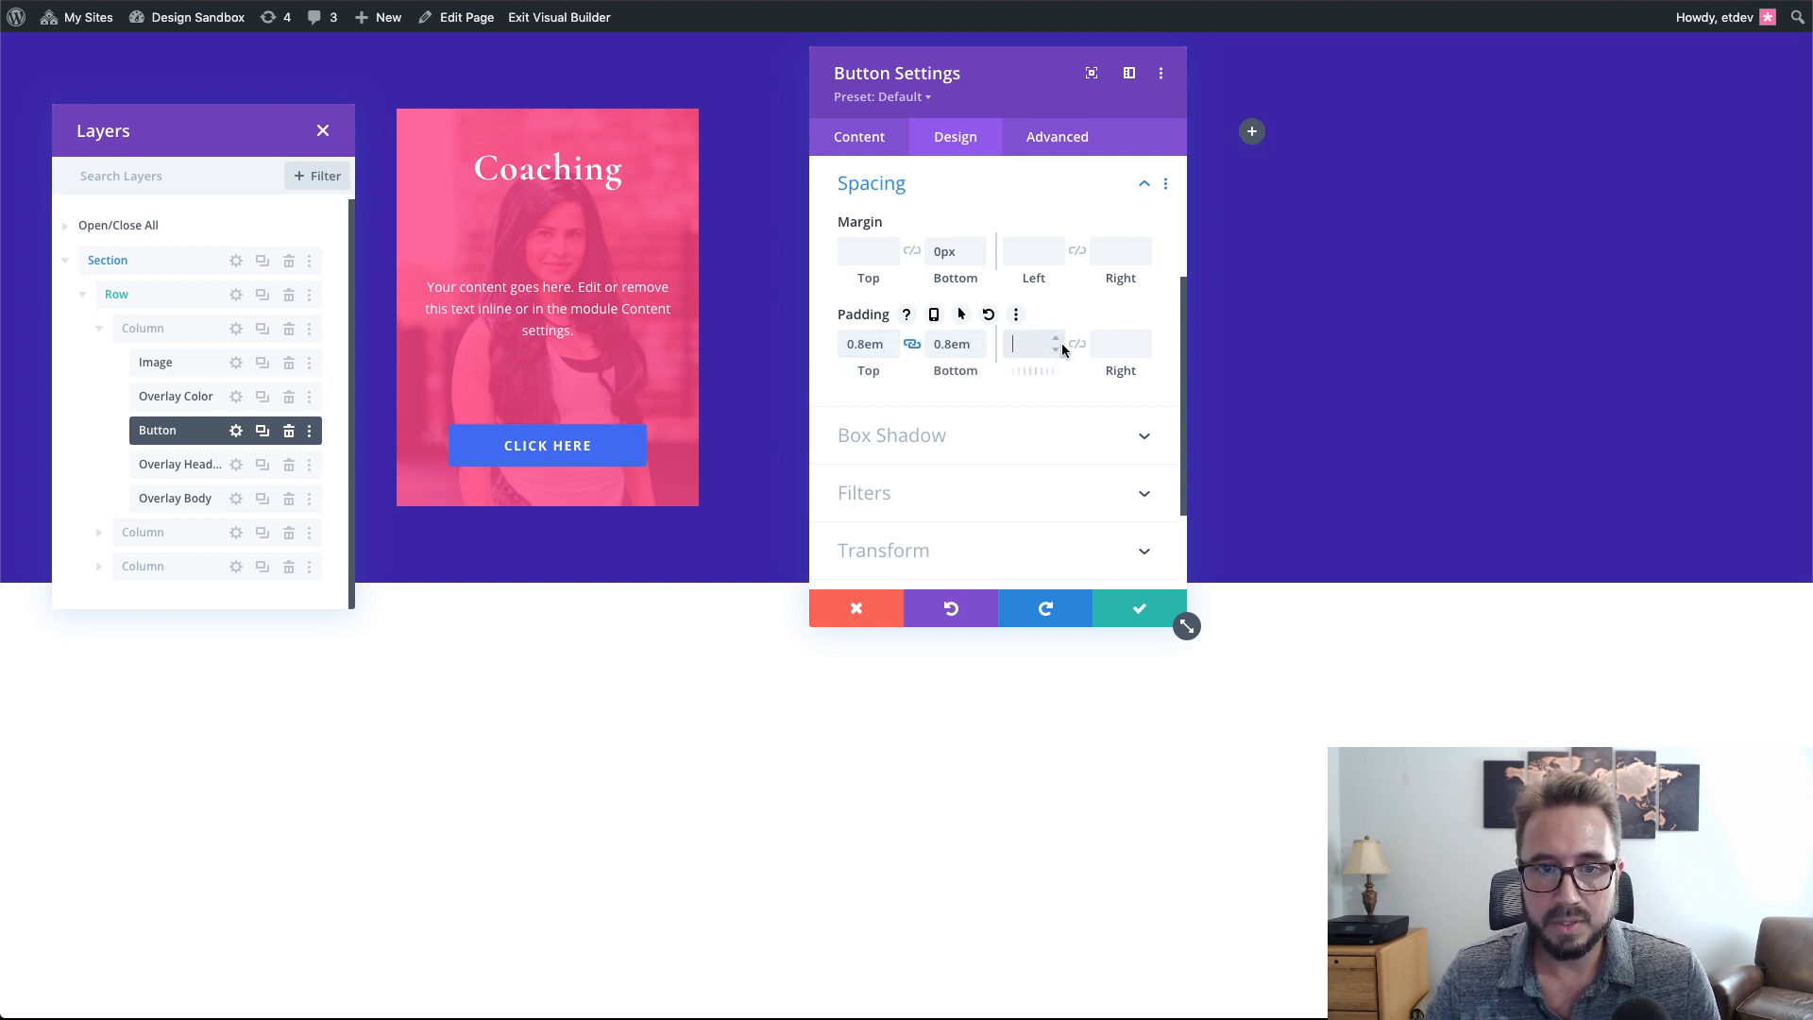
{"action": "type", "text": "0px"}
{"action": "key", "text": "Tab"}
{"action": "type", "text": "0px"}
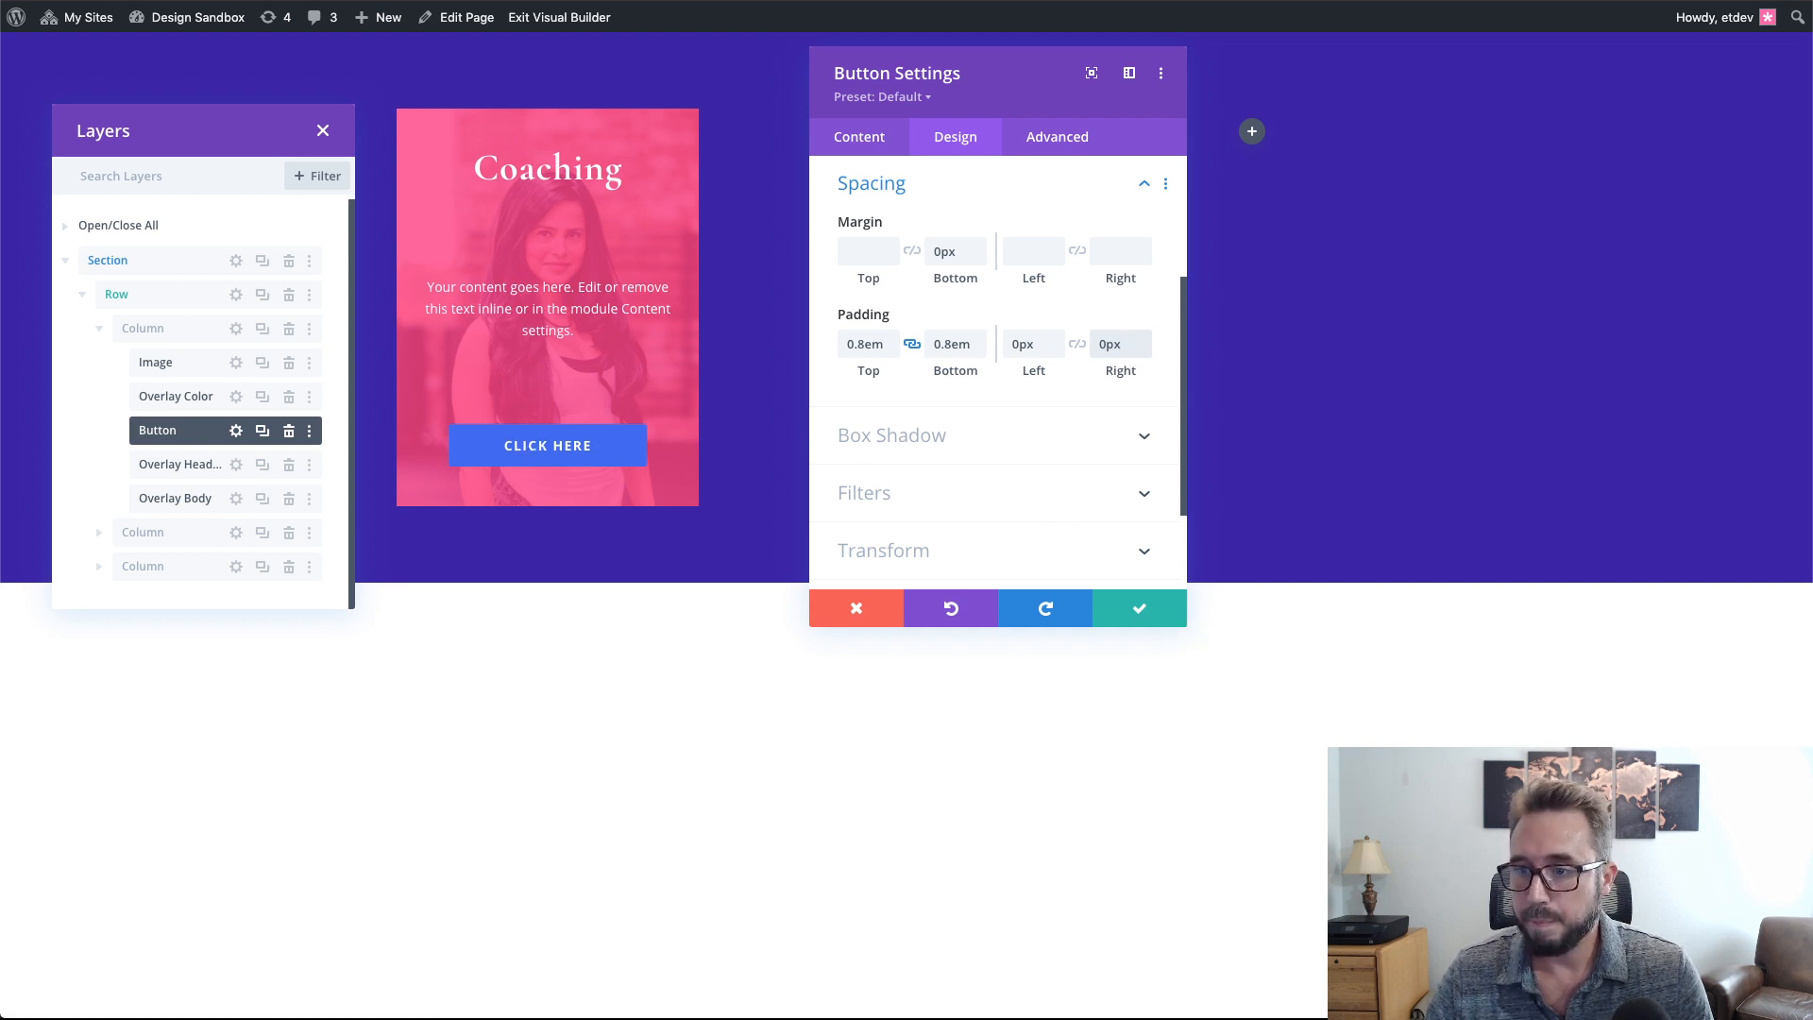
{"action": "left_click", "coordinate": [1135, 610]}
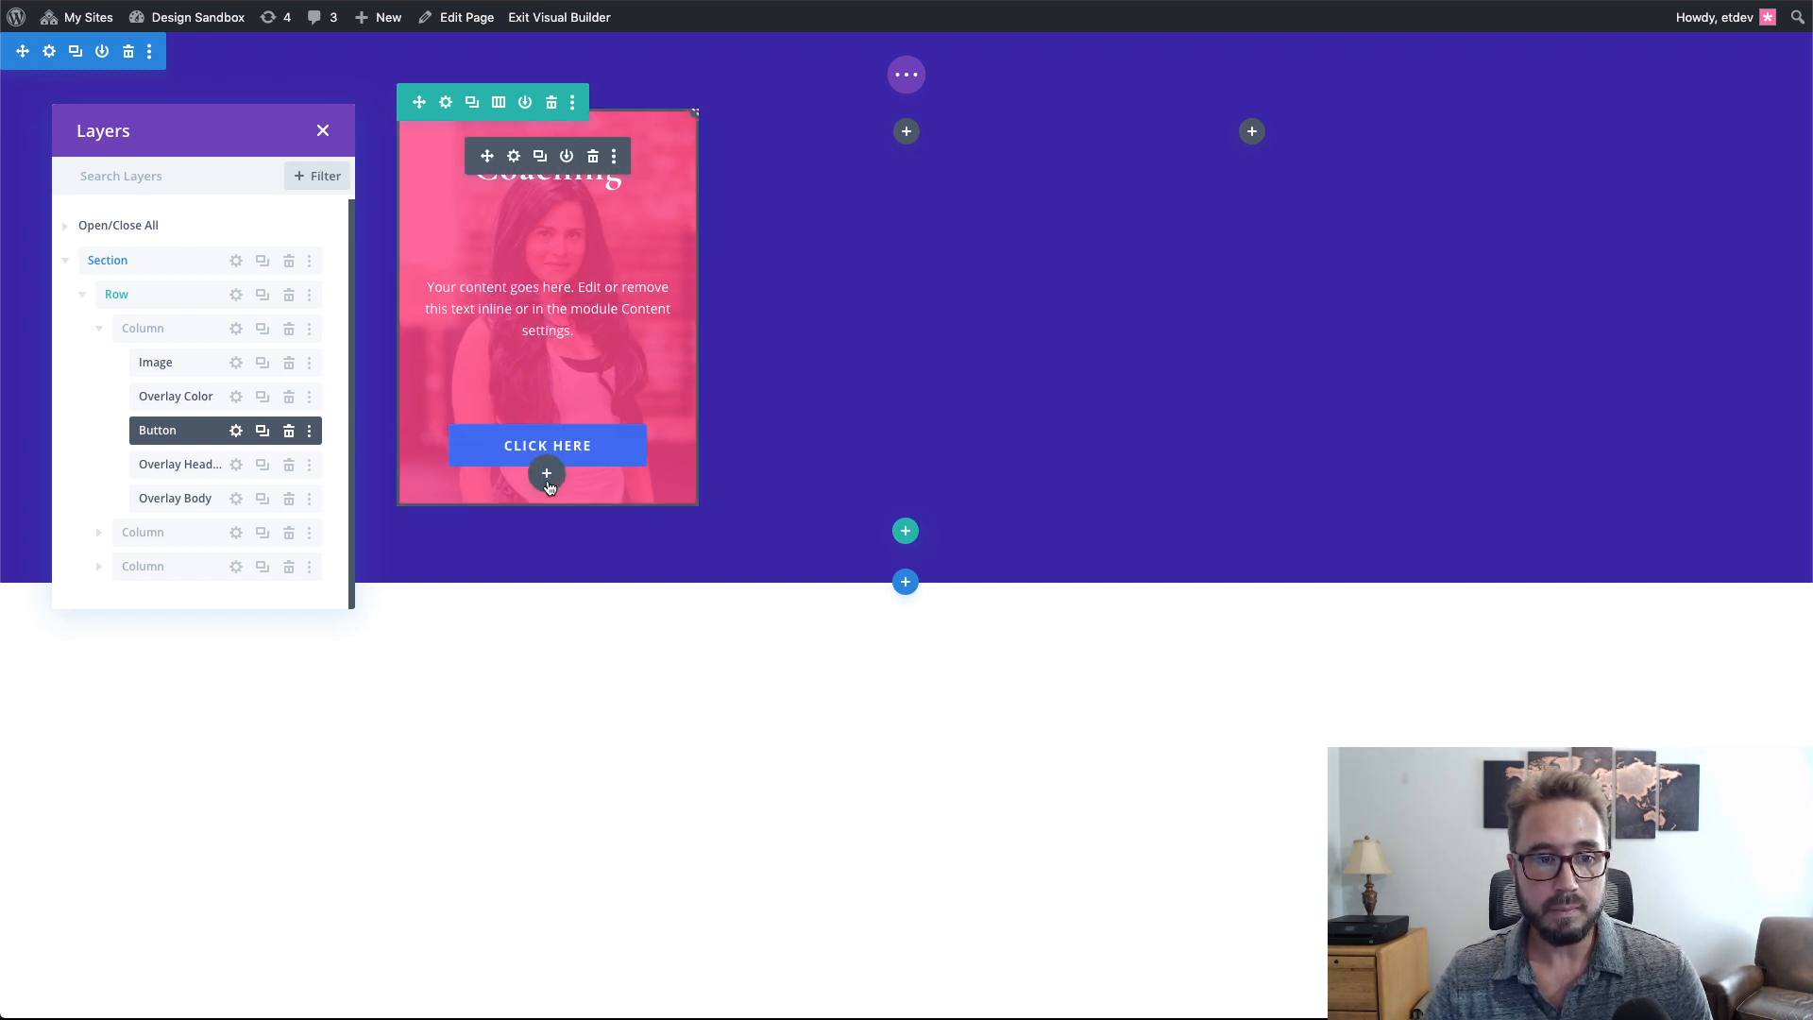
- Add a Code module directly below the button in the first column
{"action": "left_click", "coordinate": [547, 474]}
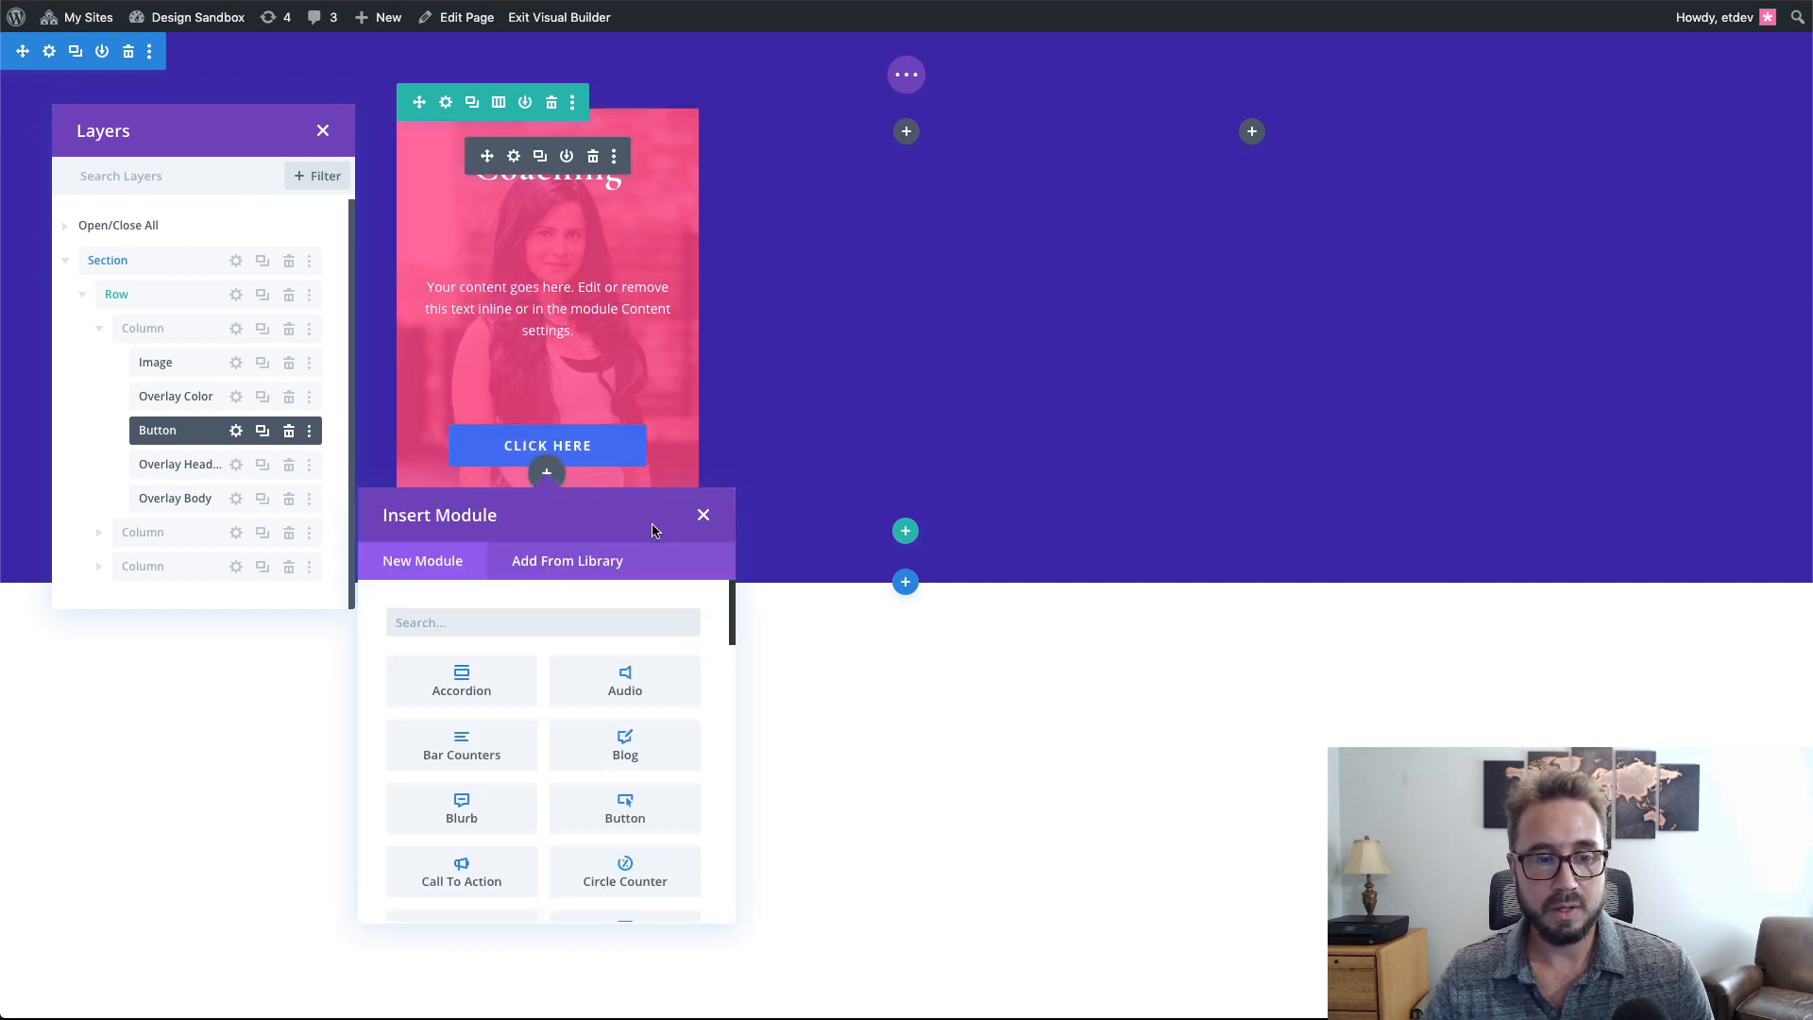
{"action": "left_click", "coordinate": [535, 618]}
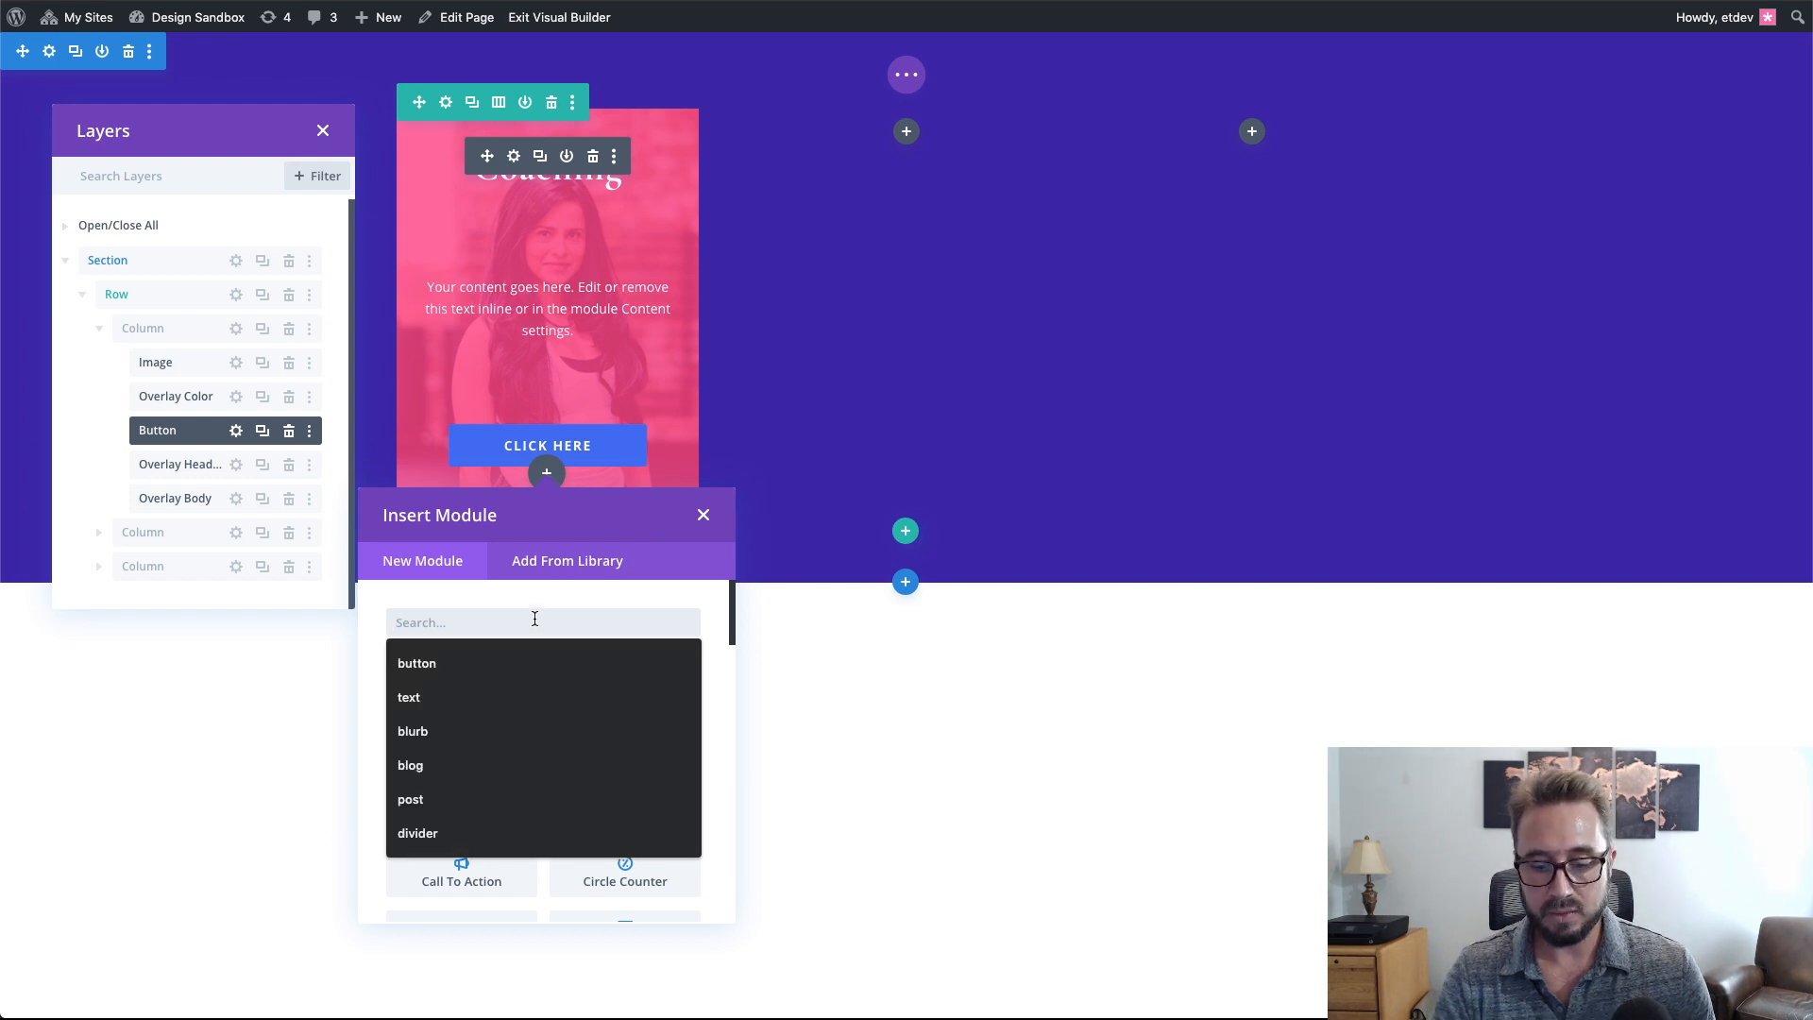
{"action": "type", "text": "code"}
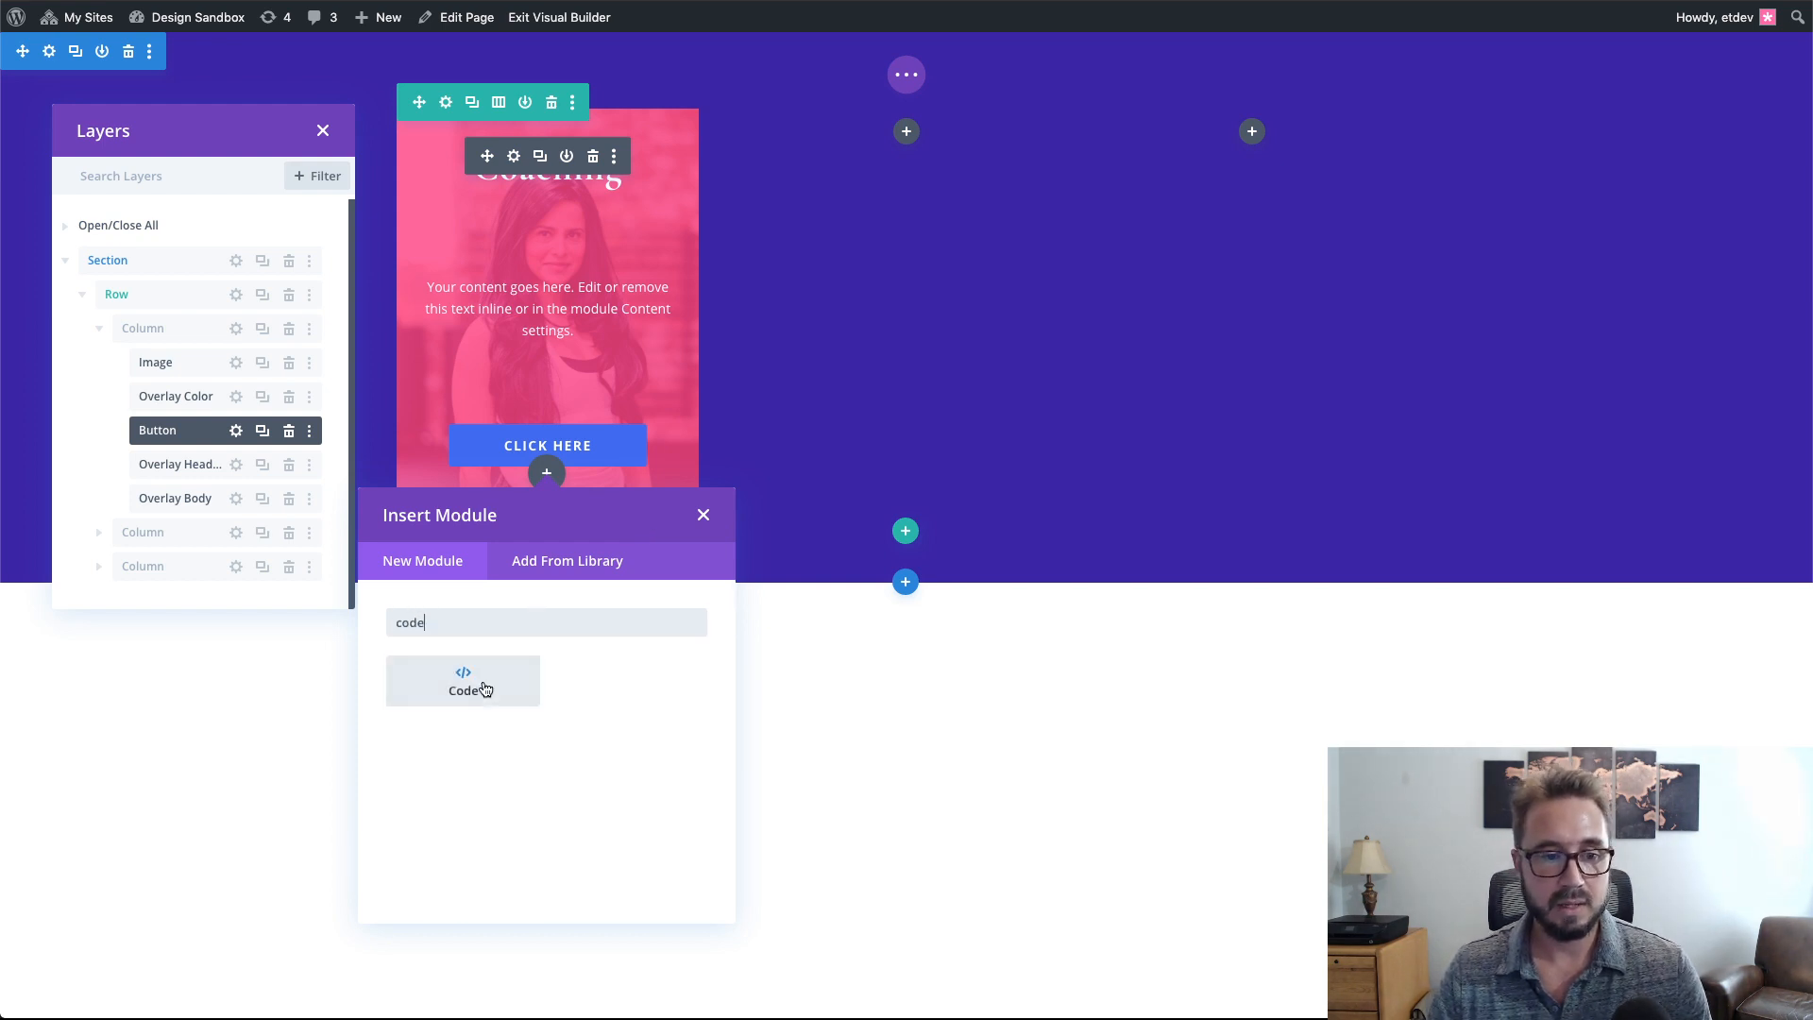
{"action": "left_click", "coordinate": [468, 686]}
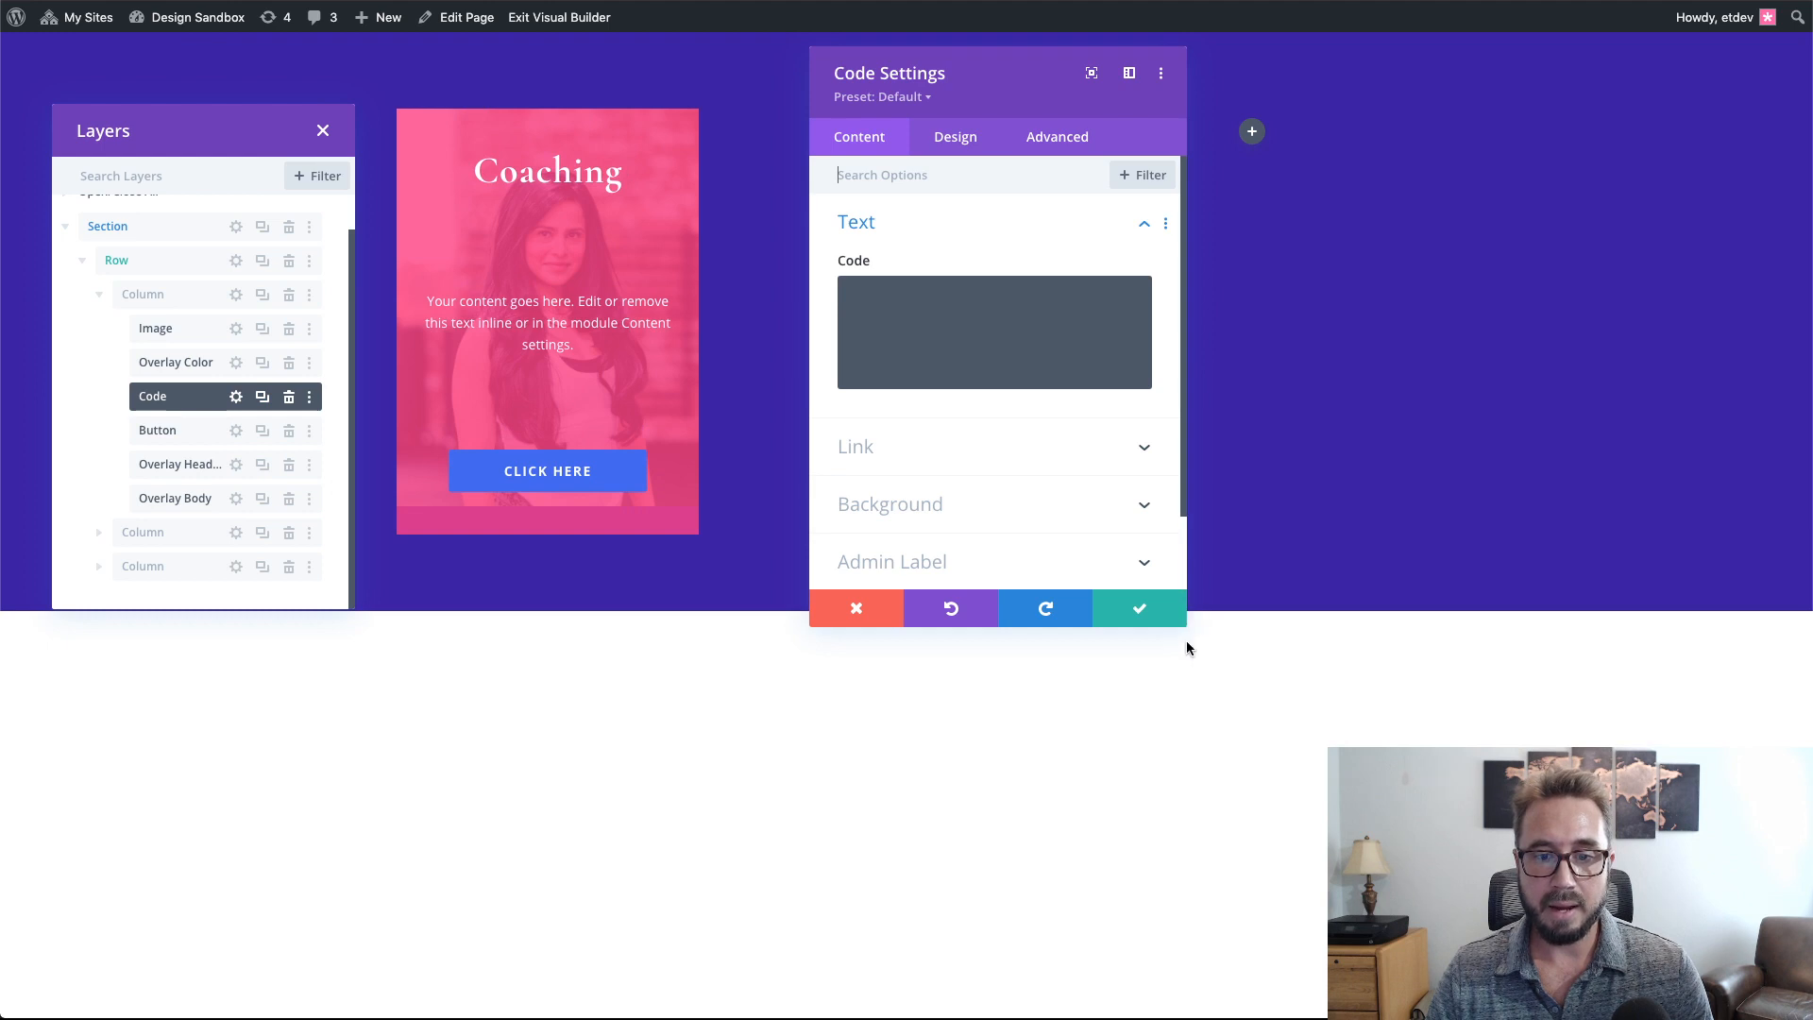
- Enlarge the Code settings window and paste the overlay hover CSS, wrapped in style tags, into the code field
{"action": "left_click_drag", "start_coordinate": [1186, 625], "coordinate": [1560, 772]}
{"action": "left_click_drag", "start_coordinate": [1236, 87], "coordinate": [1179, 97]}
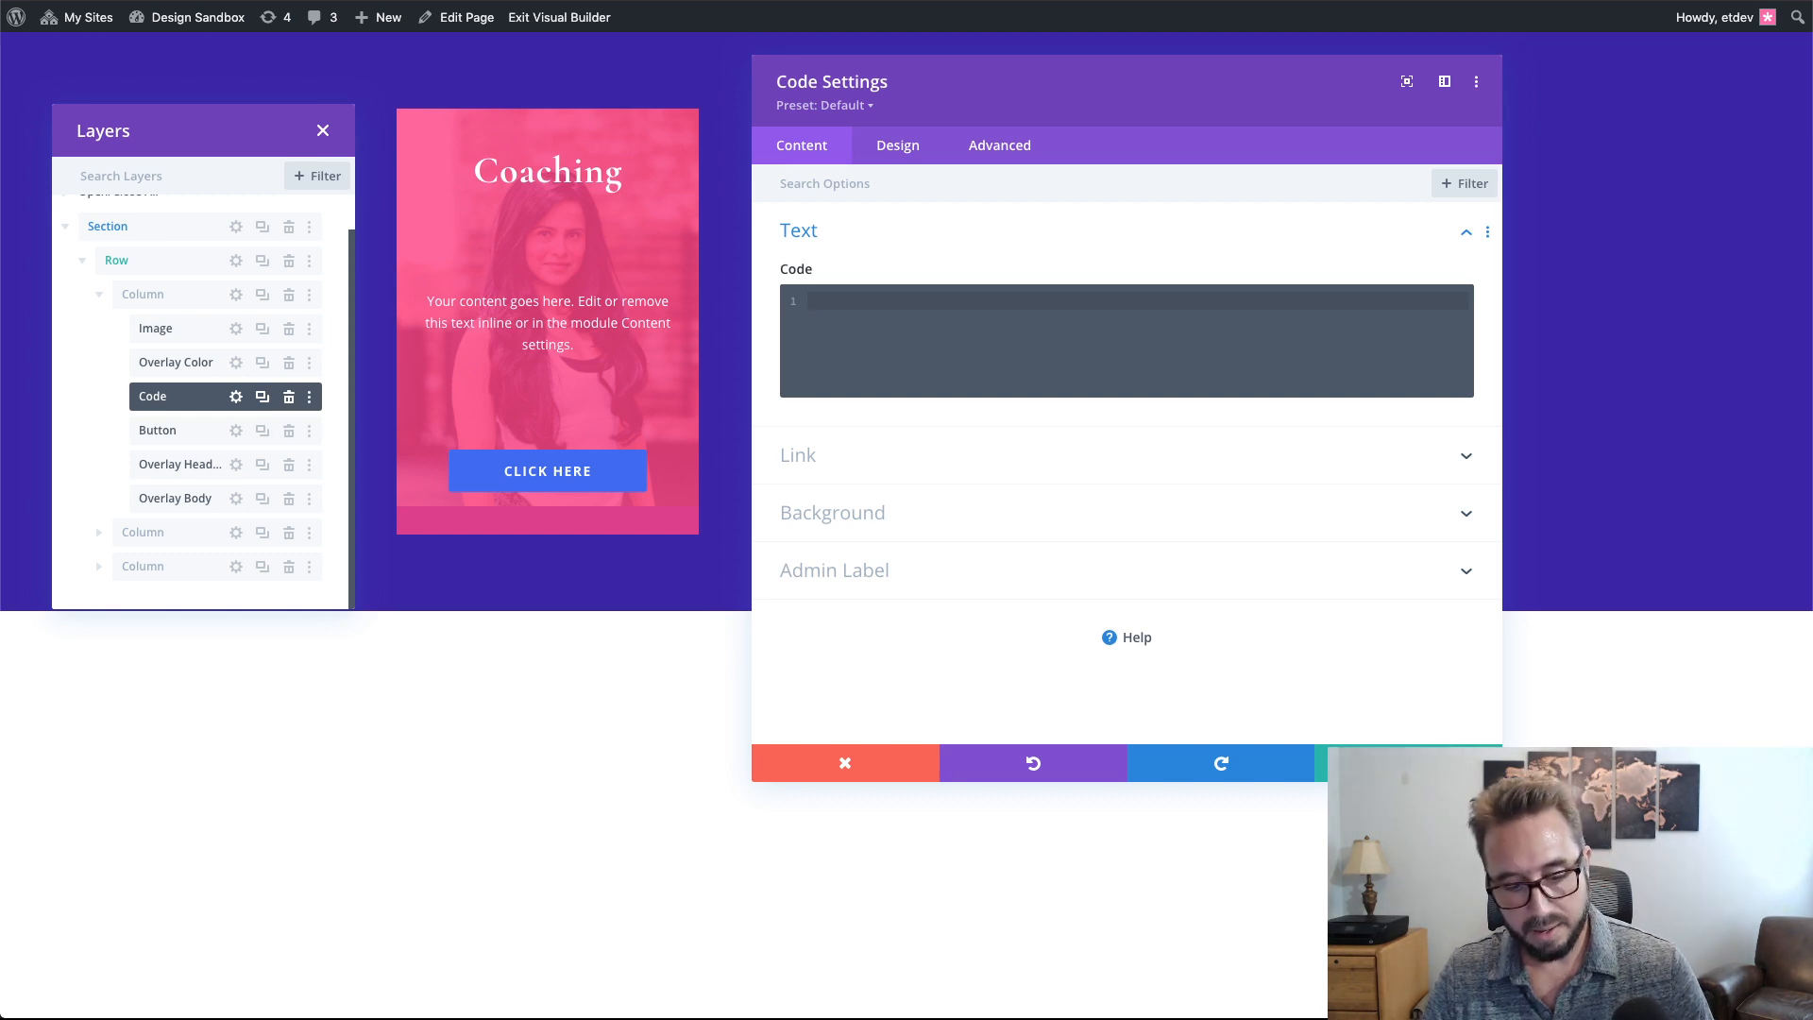
{"action": "left_click", "coordinate": [993, 323]}
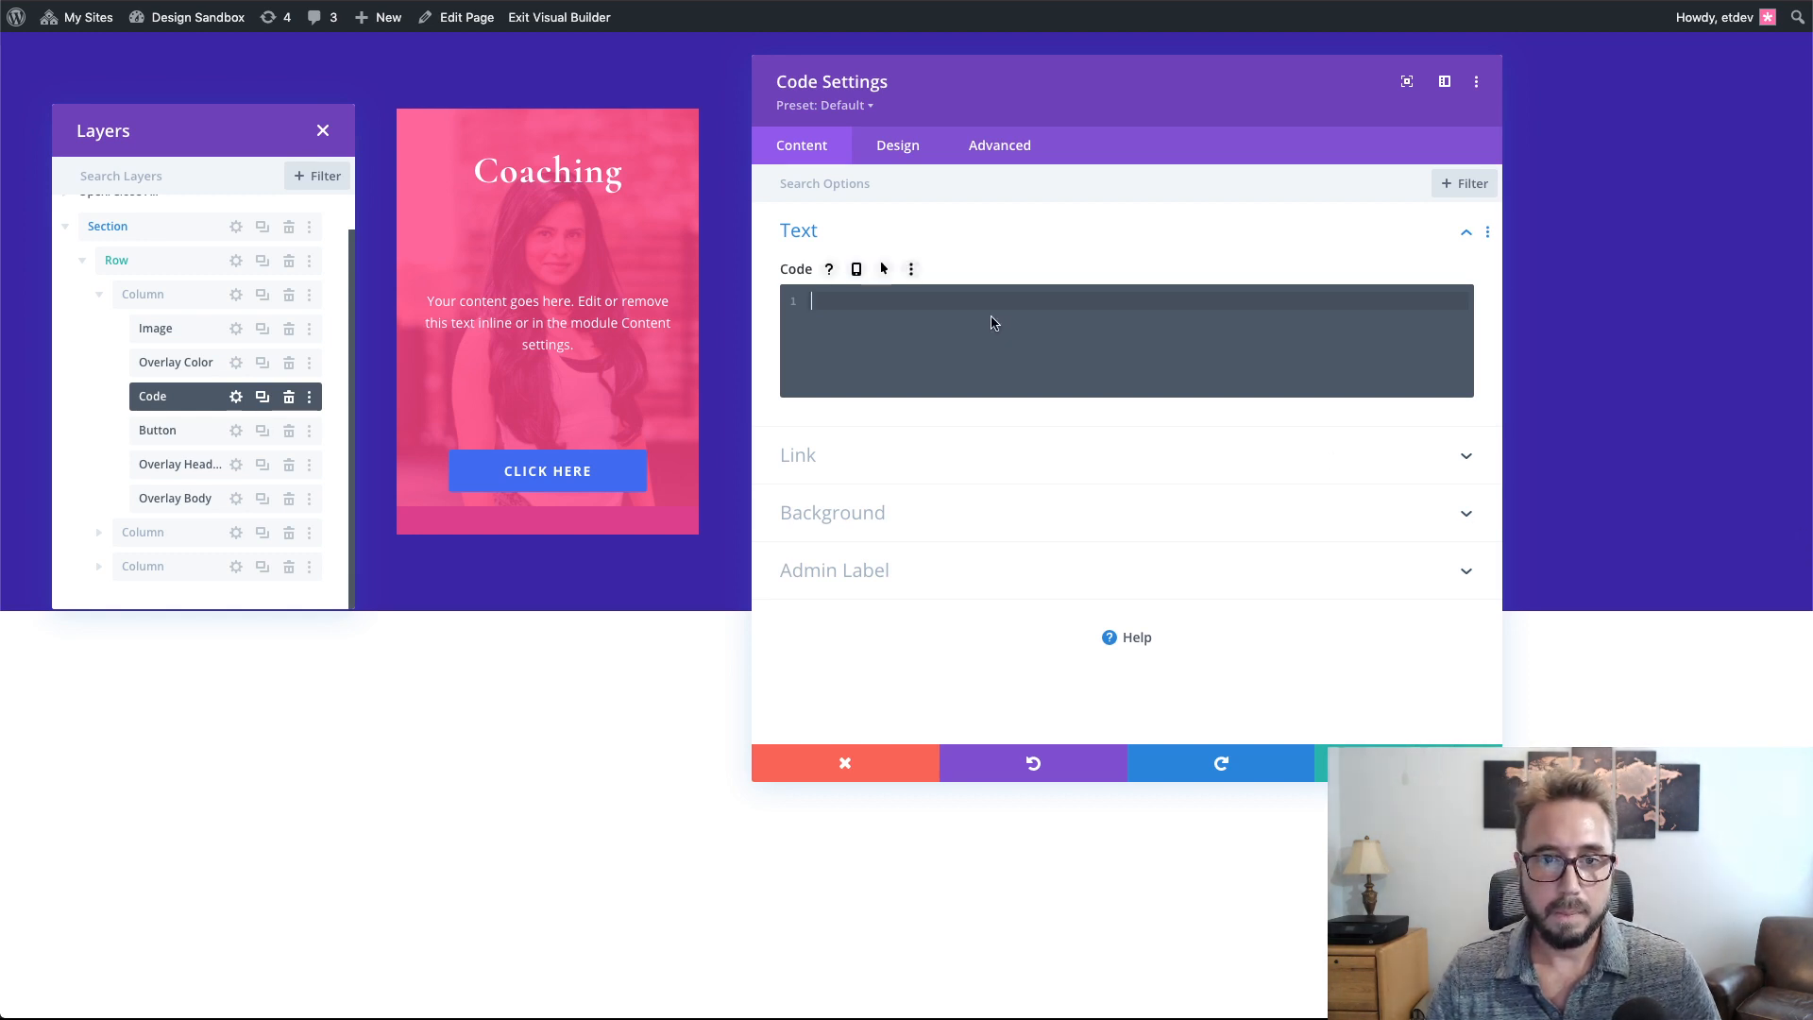
{"action": "key", "text": "ctrl+v"}
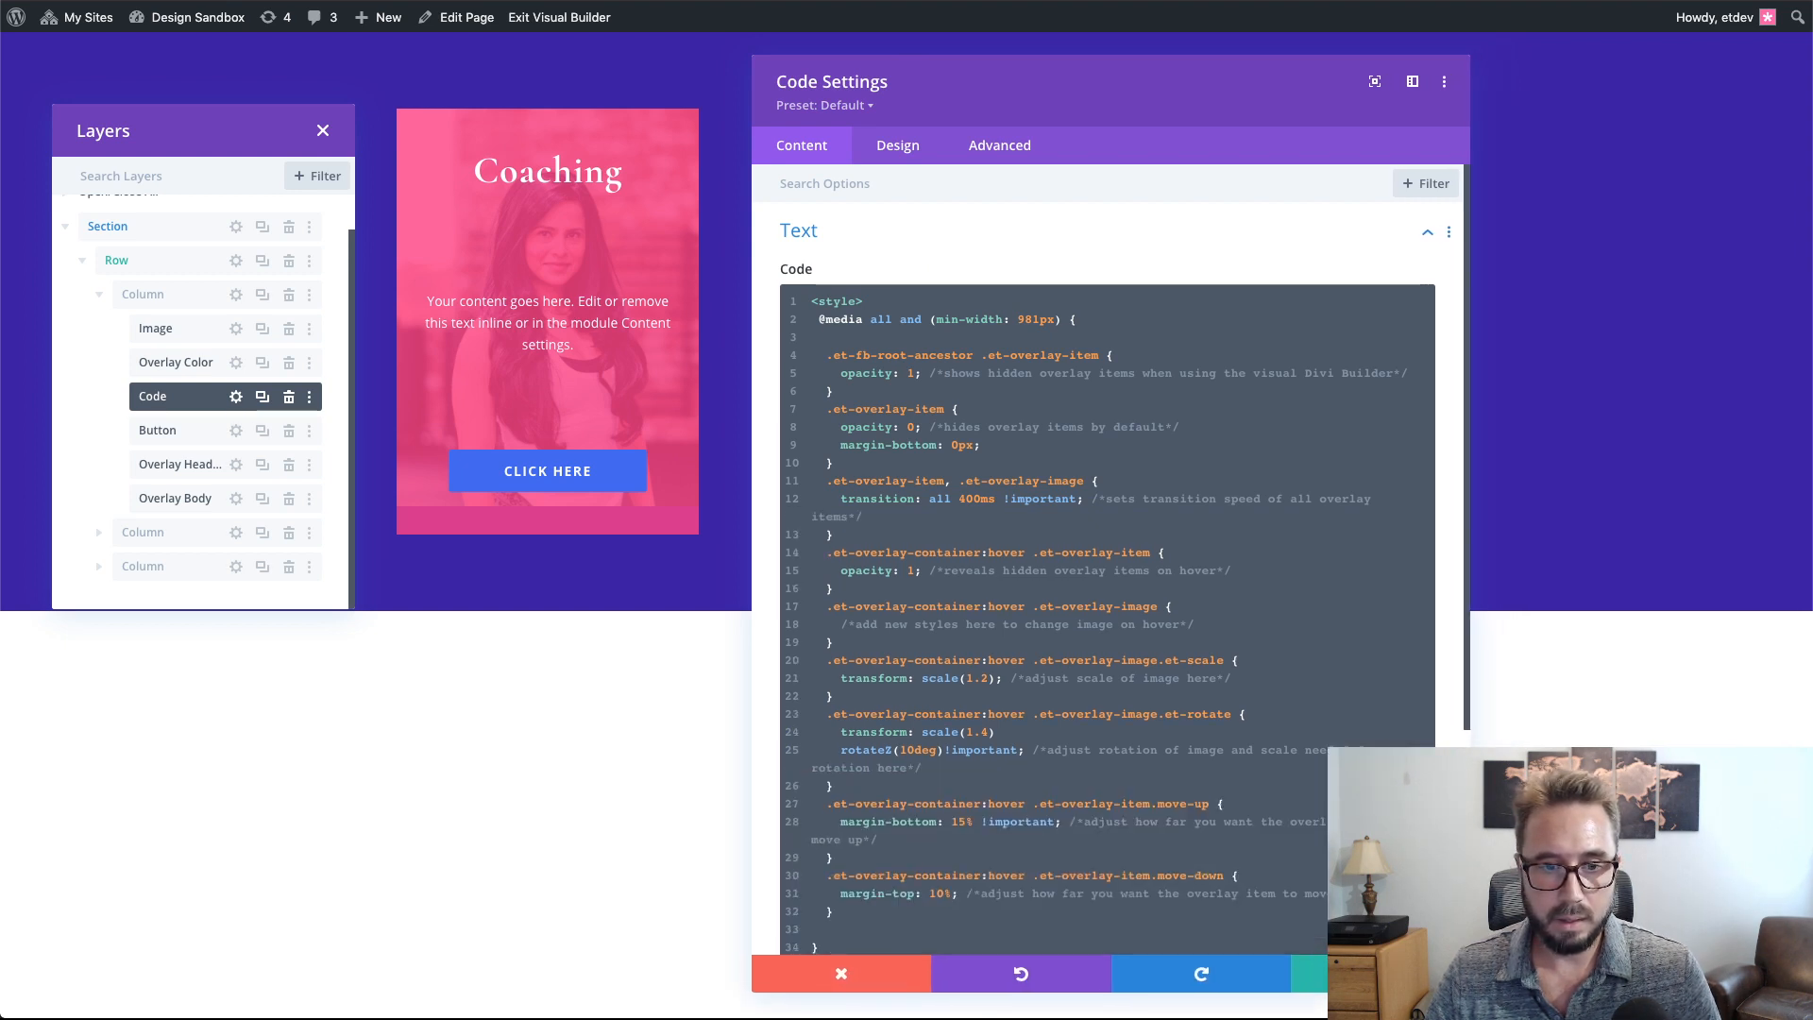
{"action": "left_click_drag", "start_coordinate": [1238, 88], "coordinate": [992, 64]}
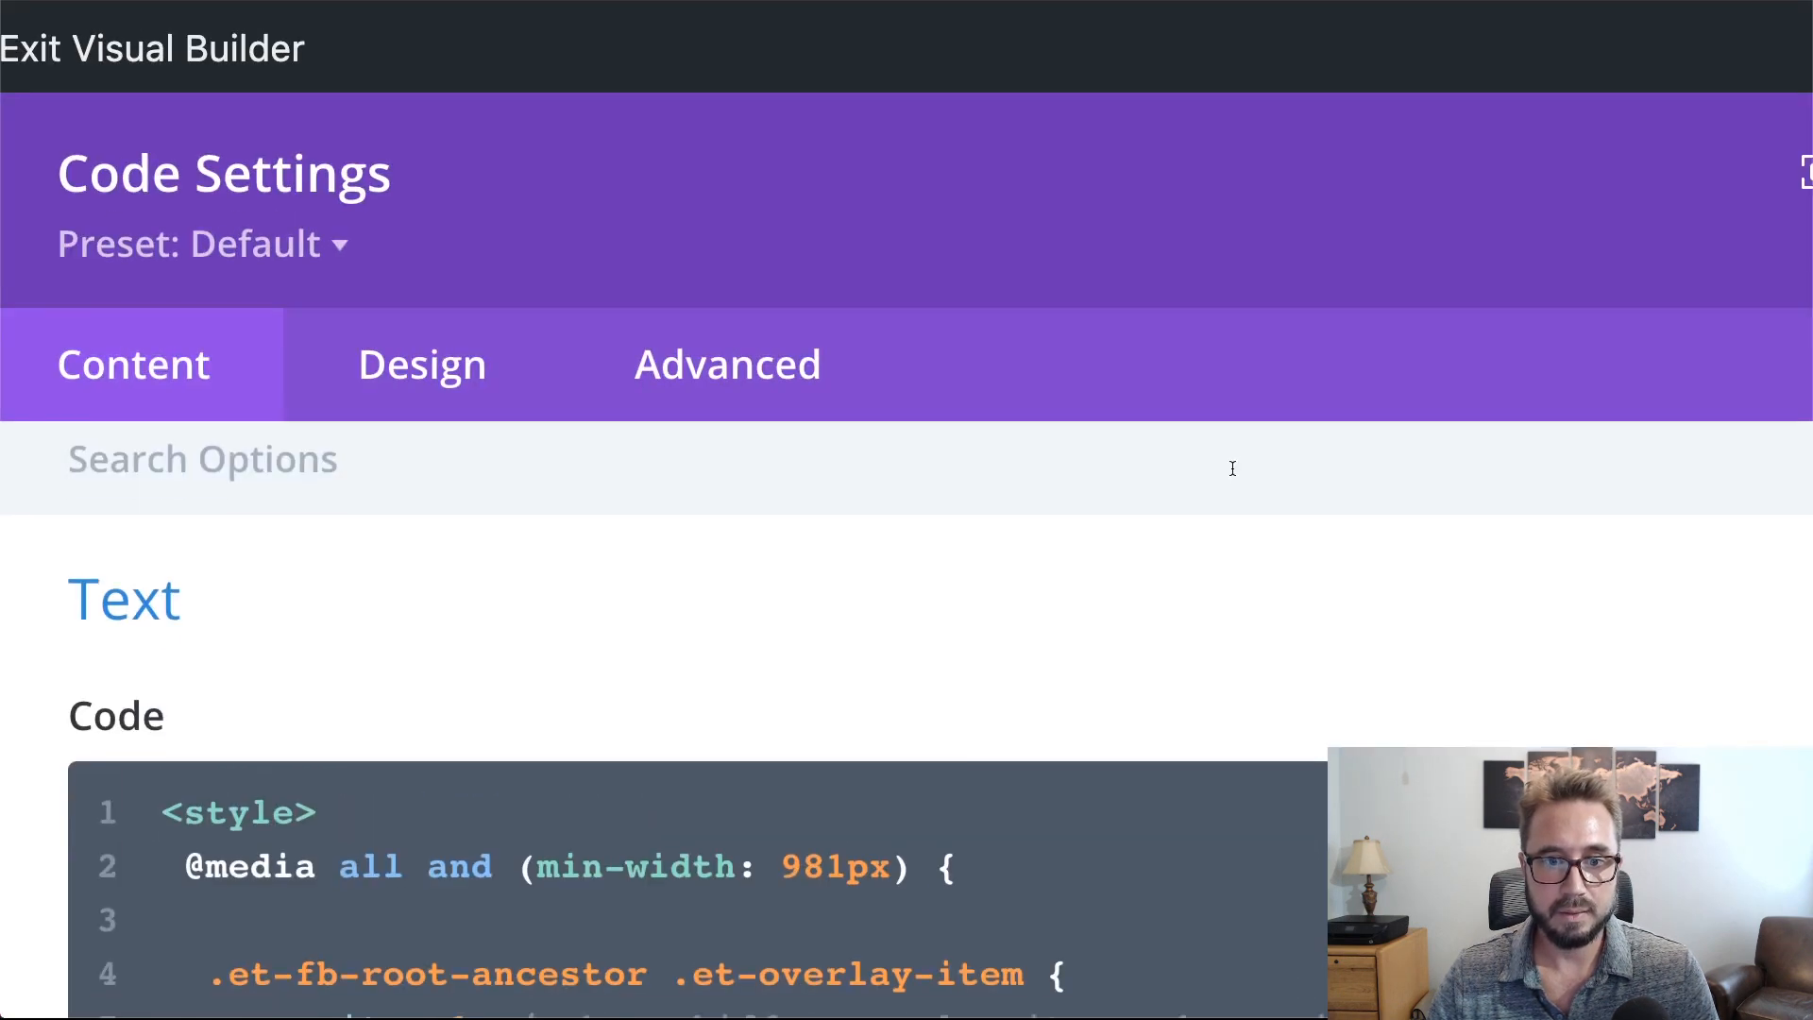
- Review the beginning of the pasted CSS, focusing on the media query that wraps the overlay rules
{"action": "scroll", "coordinate": [920, 156], "scroll_direction": "down", "scroll_amount": 3}
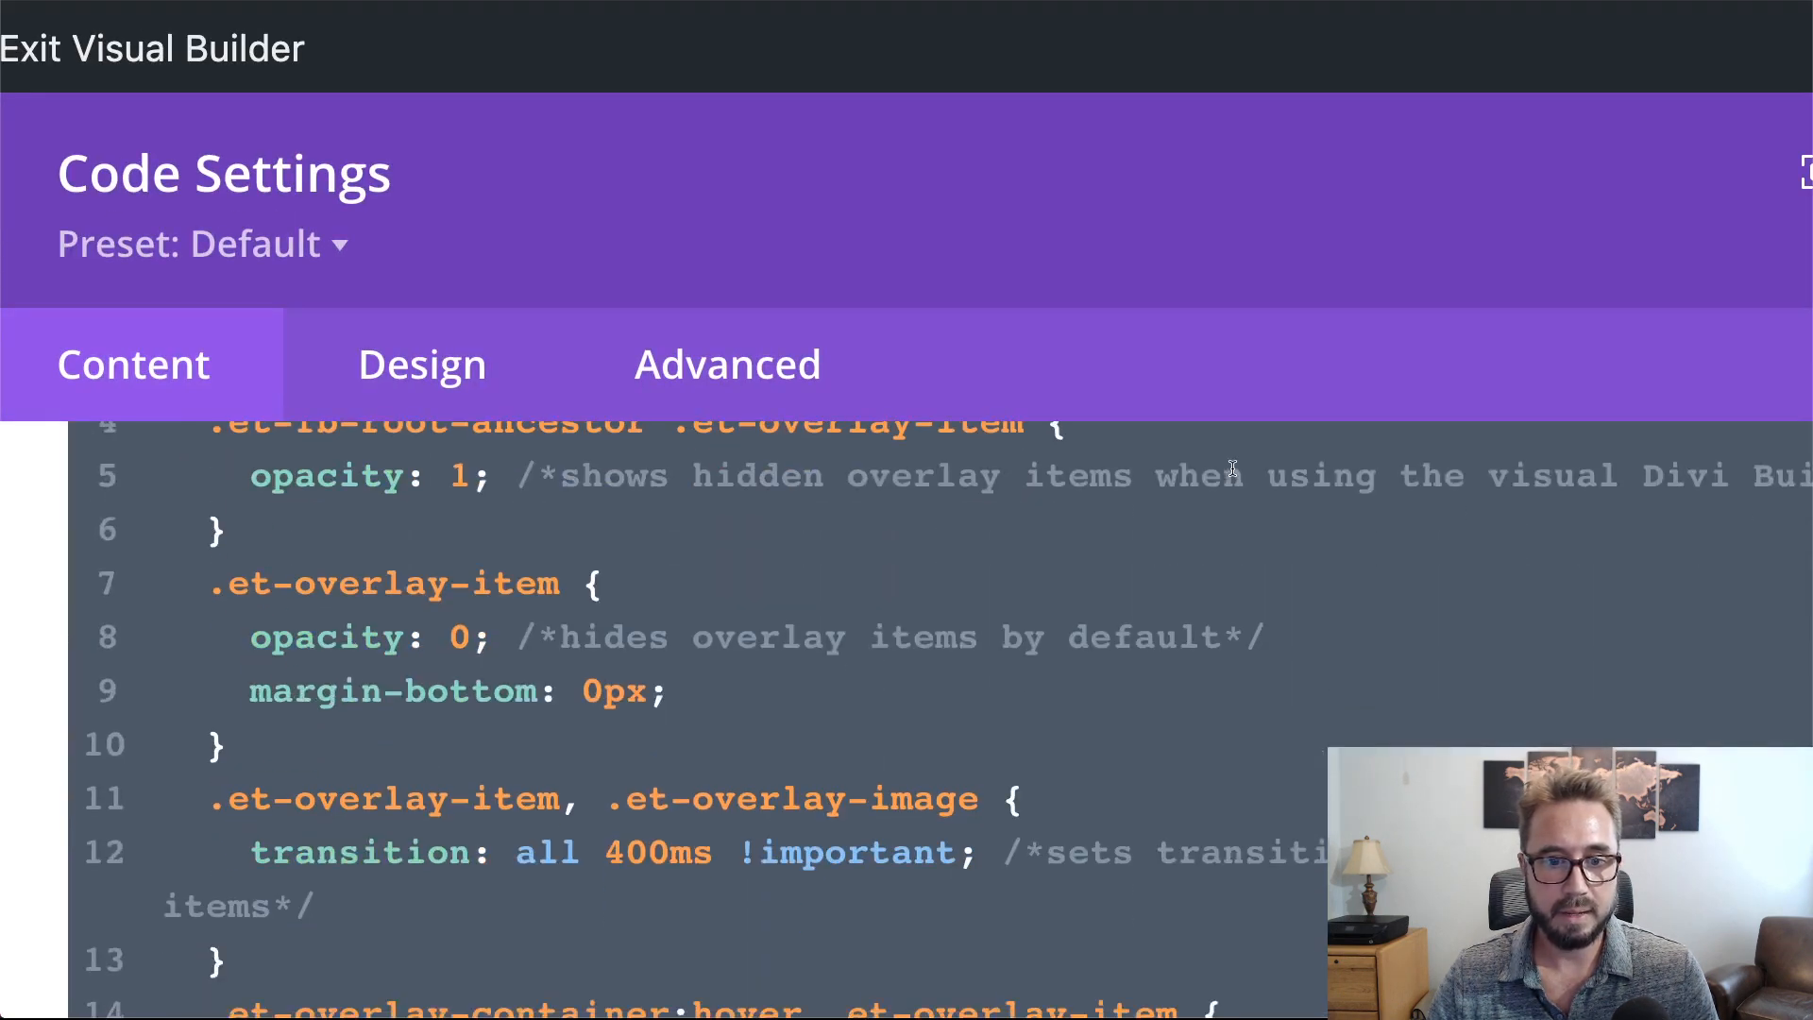
{"action": "scroll", "coordinate": [1232, 469], "scroll_direction": "up", "scroll_amount": 2}
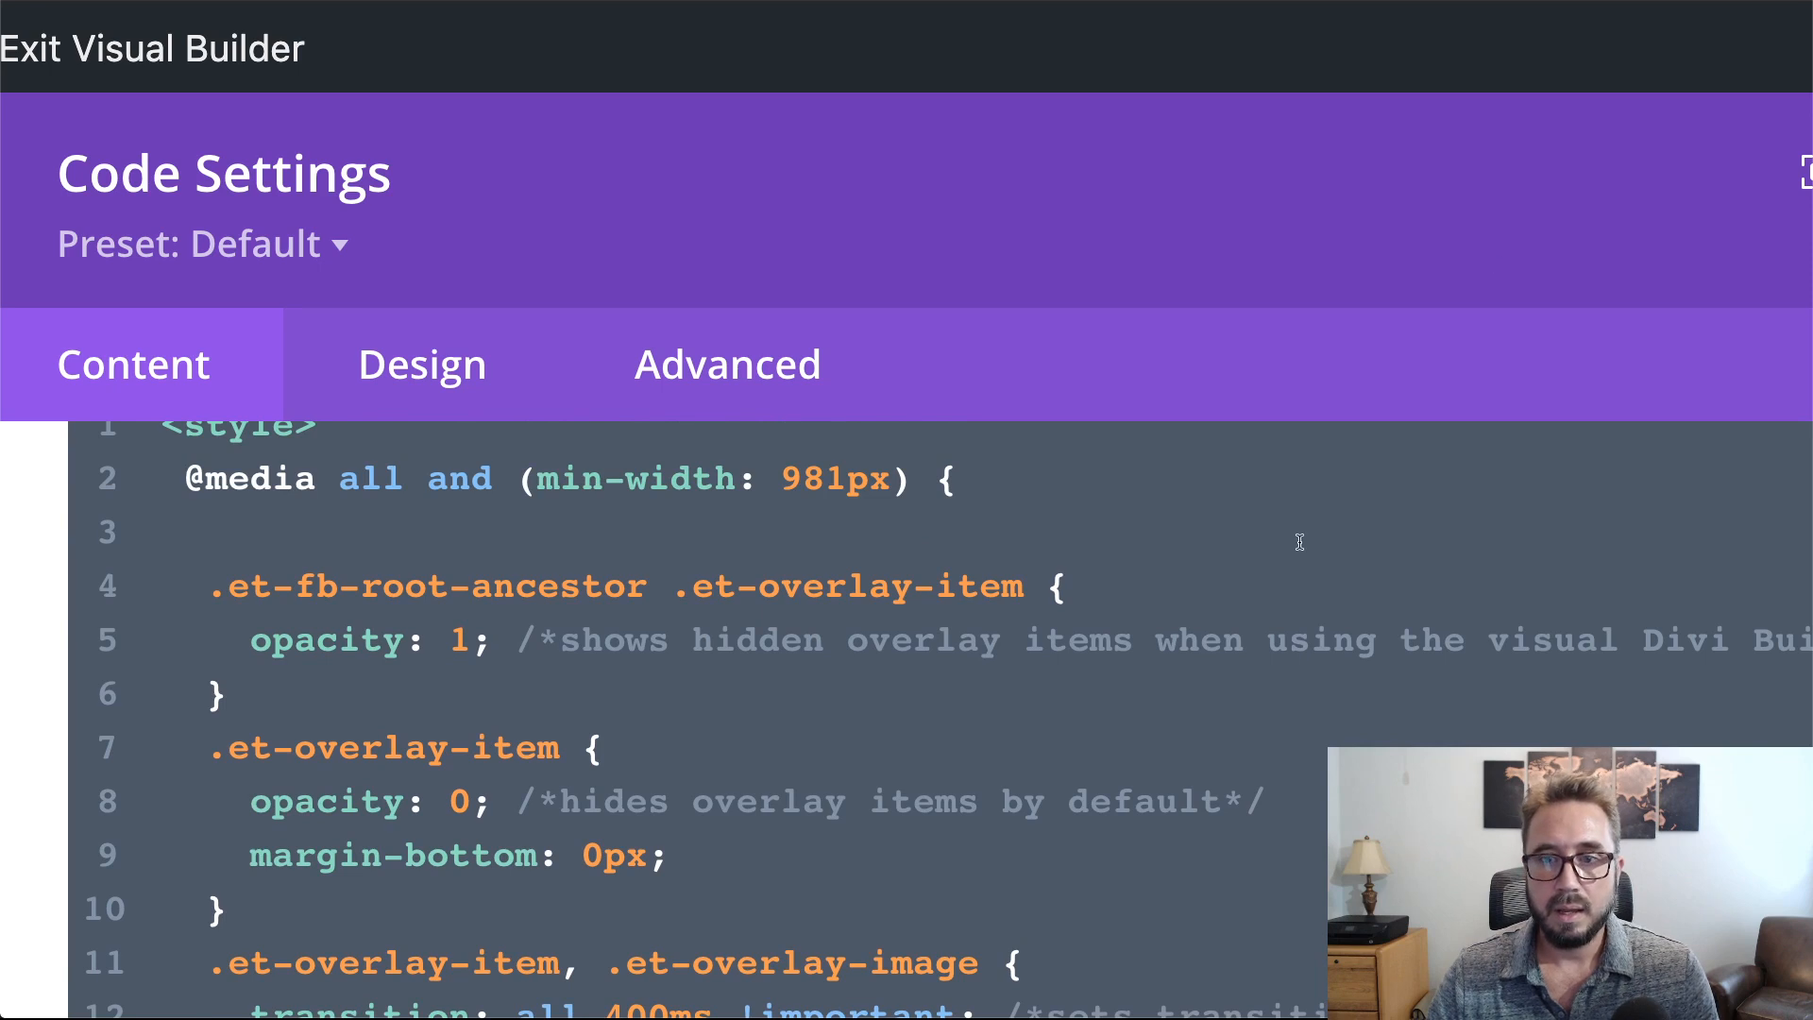
{"action": "scroll", "coordinate": [855, 680], "scroll_direction": "up", "scroll_amount": 2}
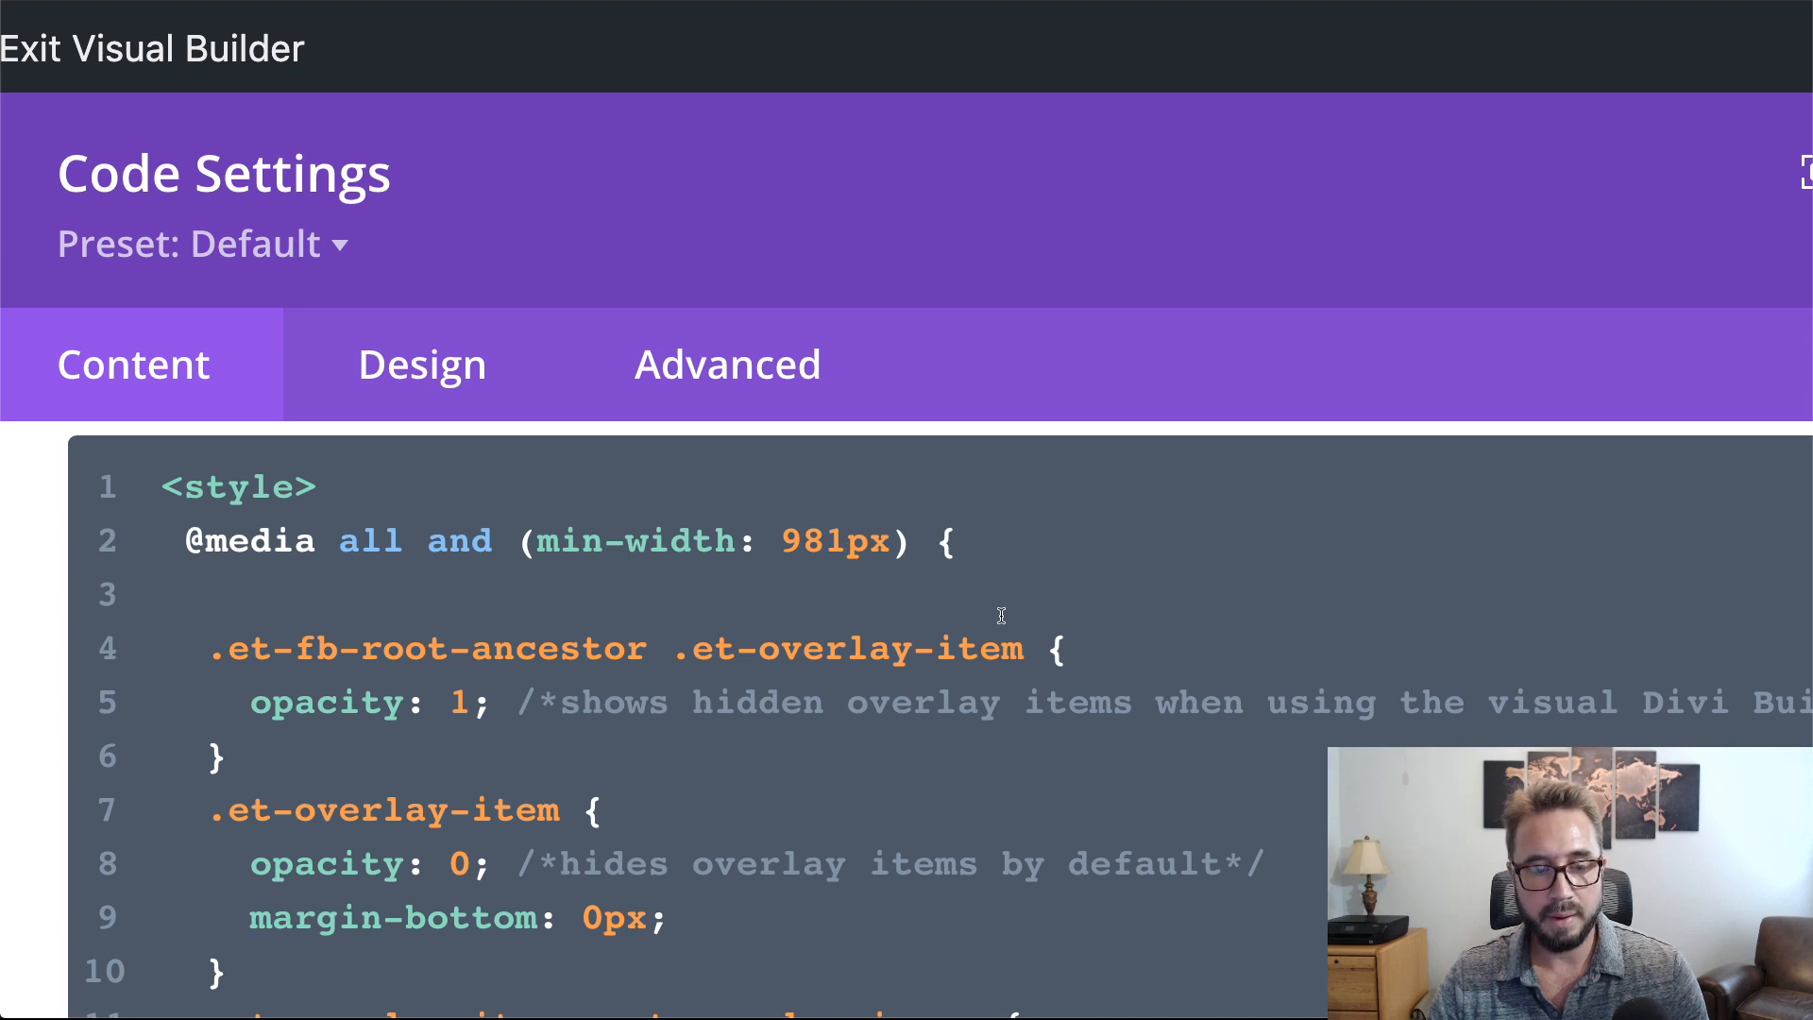
{"action": "scroll", "coordinate": [899, 688], "scroll_direction": "down", "scroll_amount": 3}
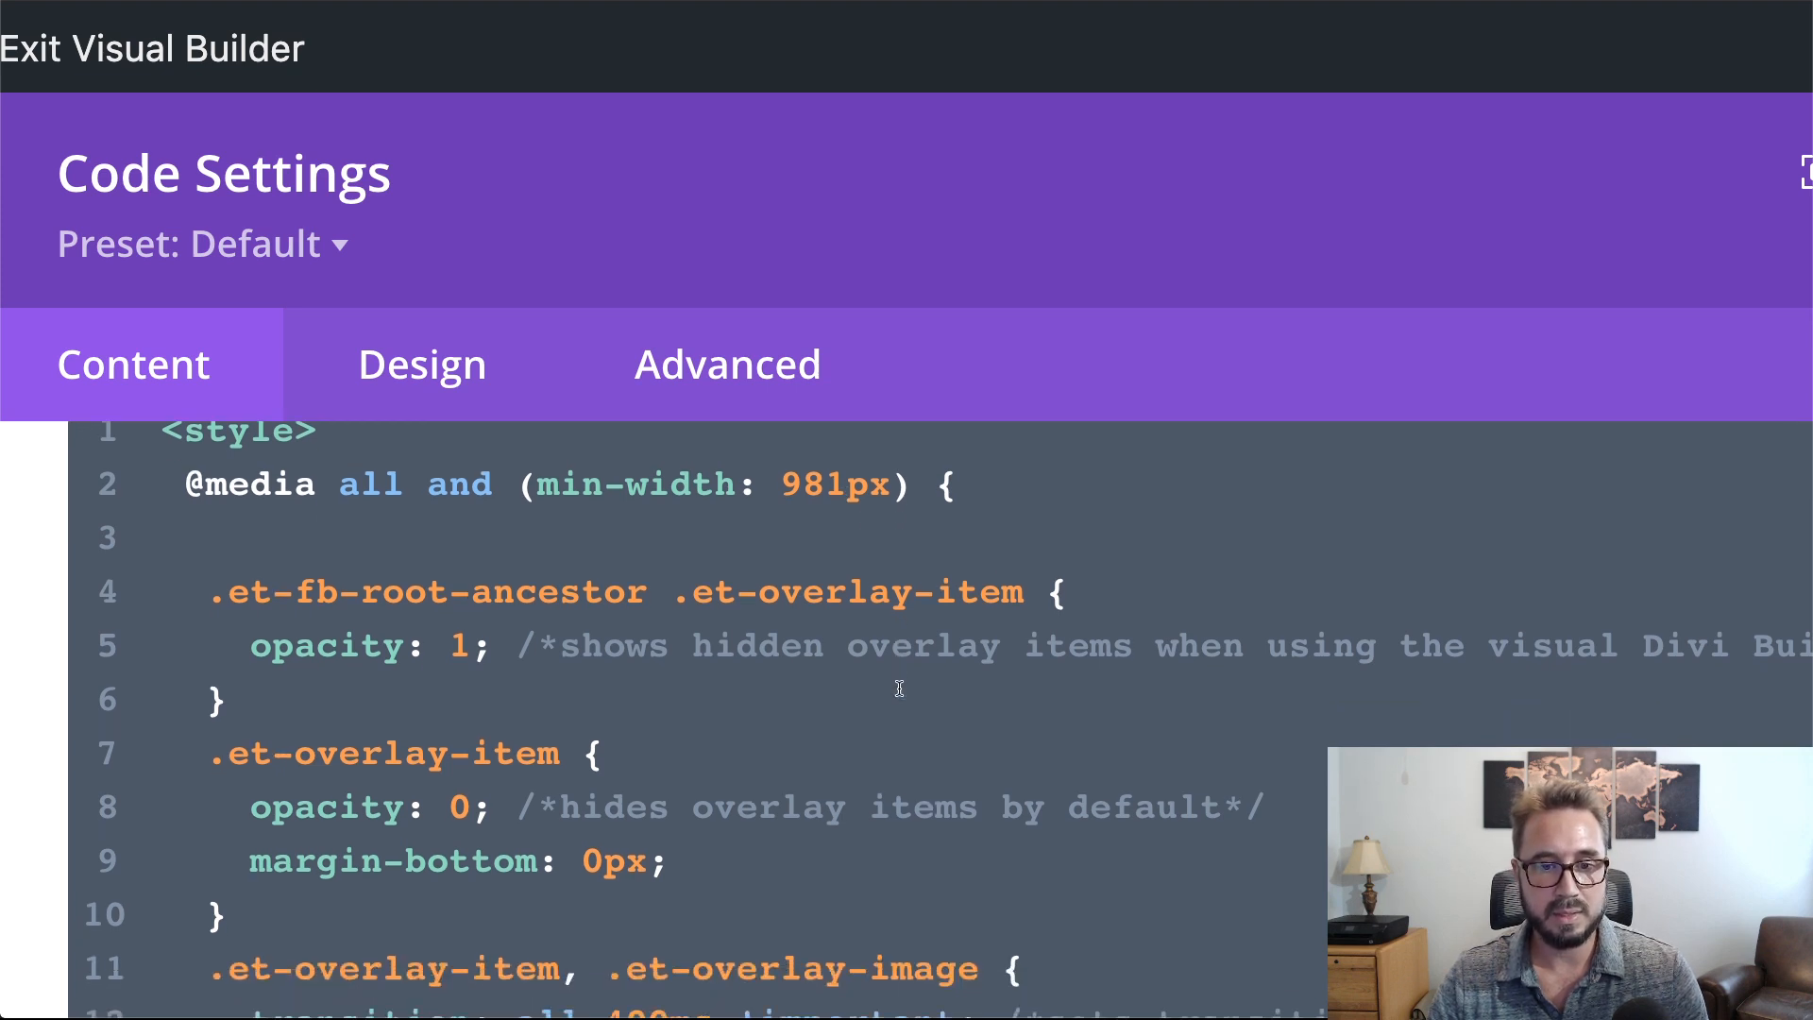
{"action": "scroll", "coordinate": [900, 688], "scroll_direction": "up", "scroll_amount": 3}
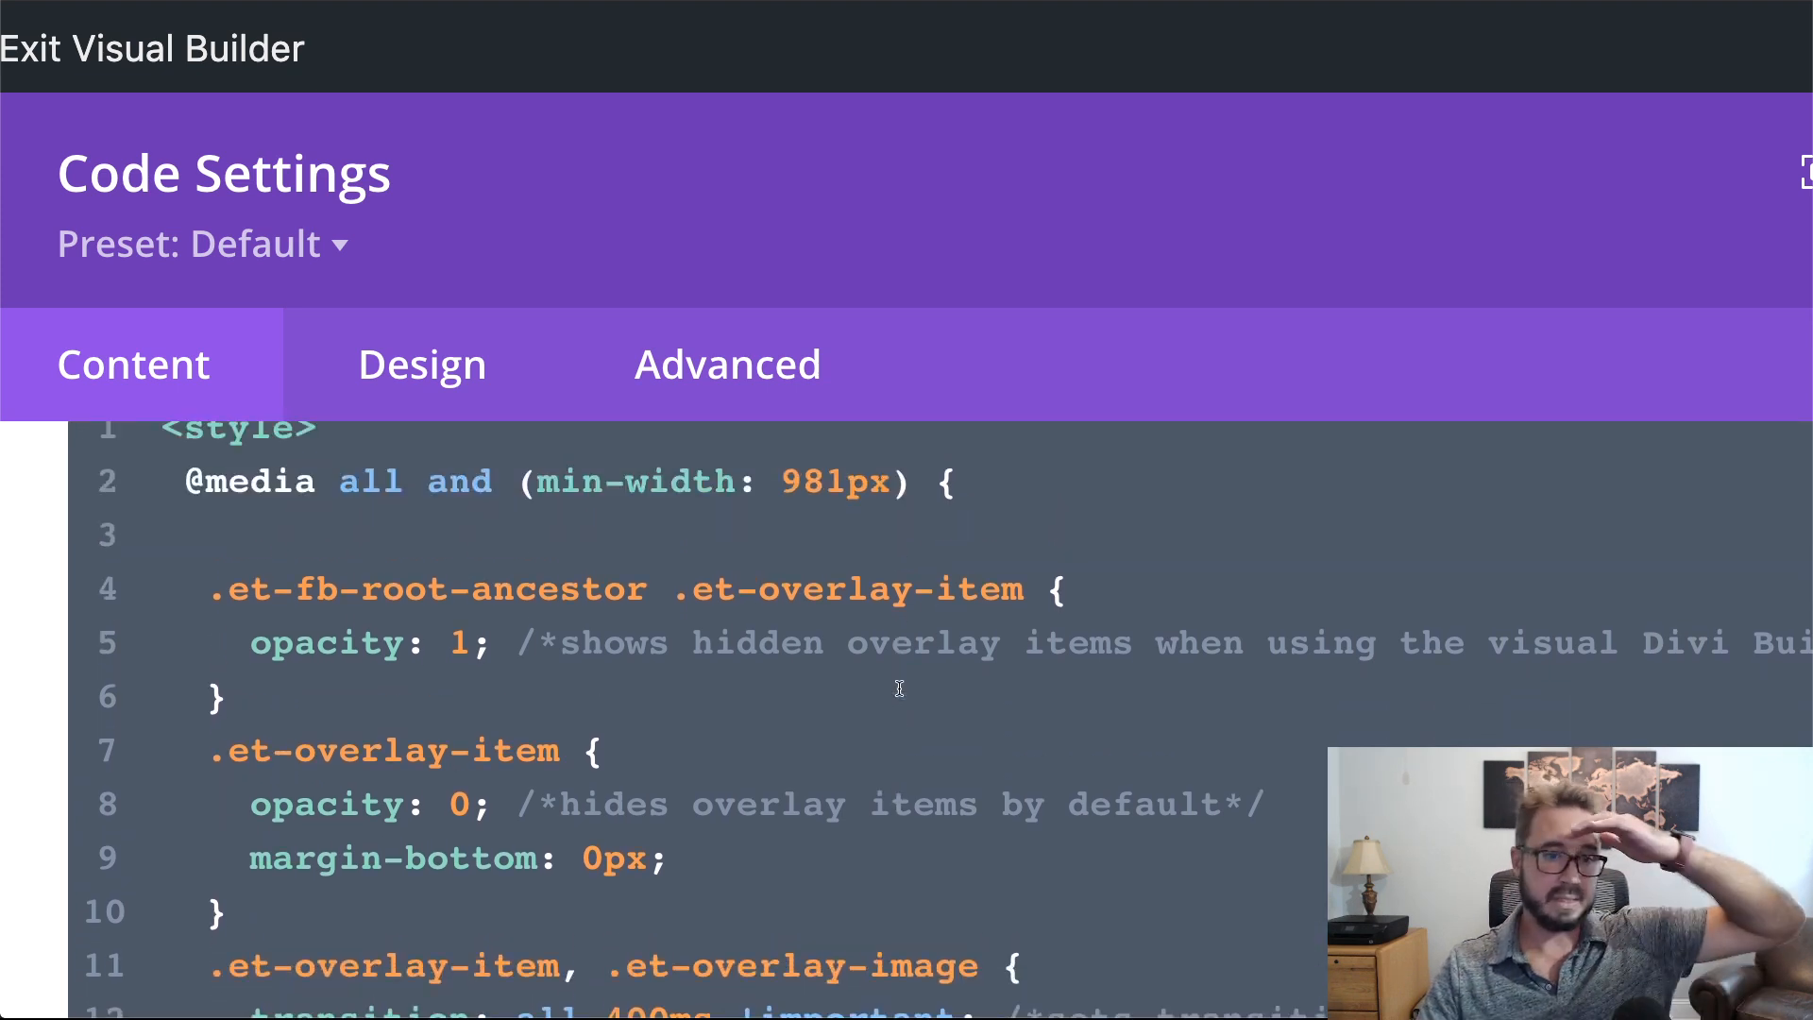
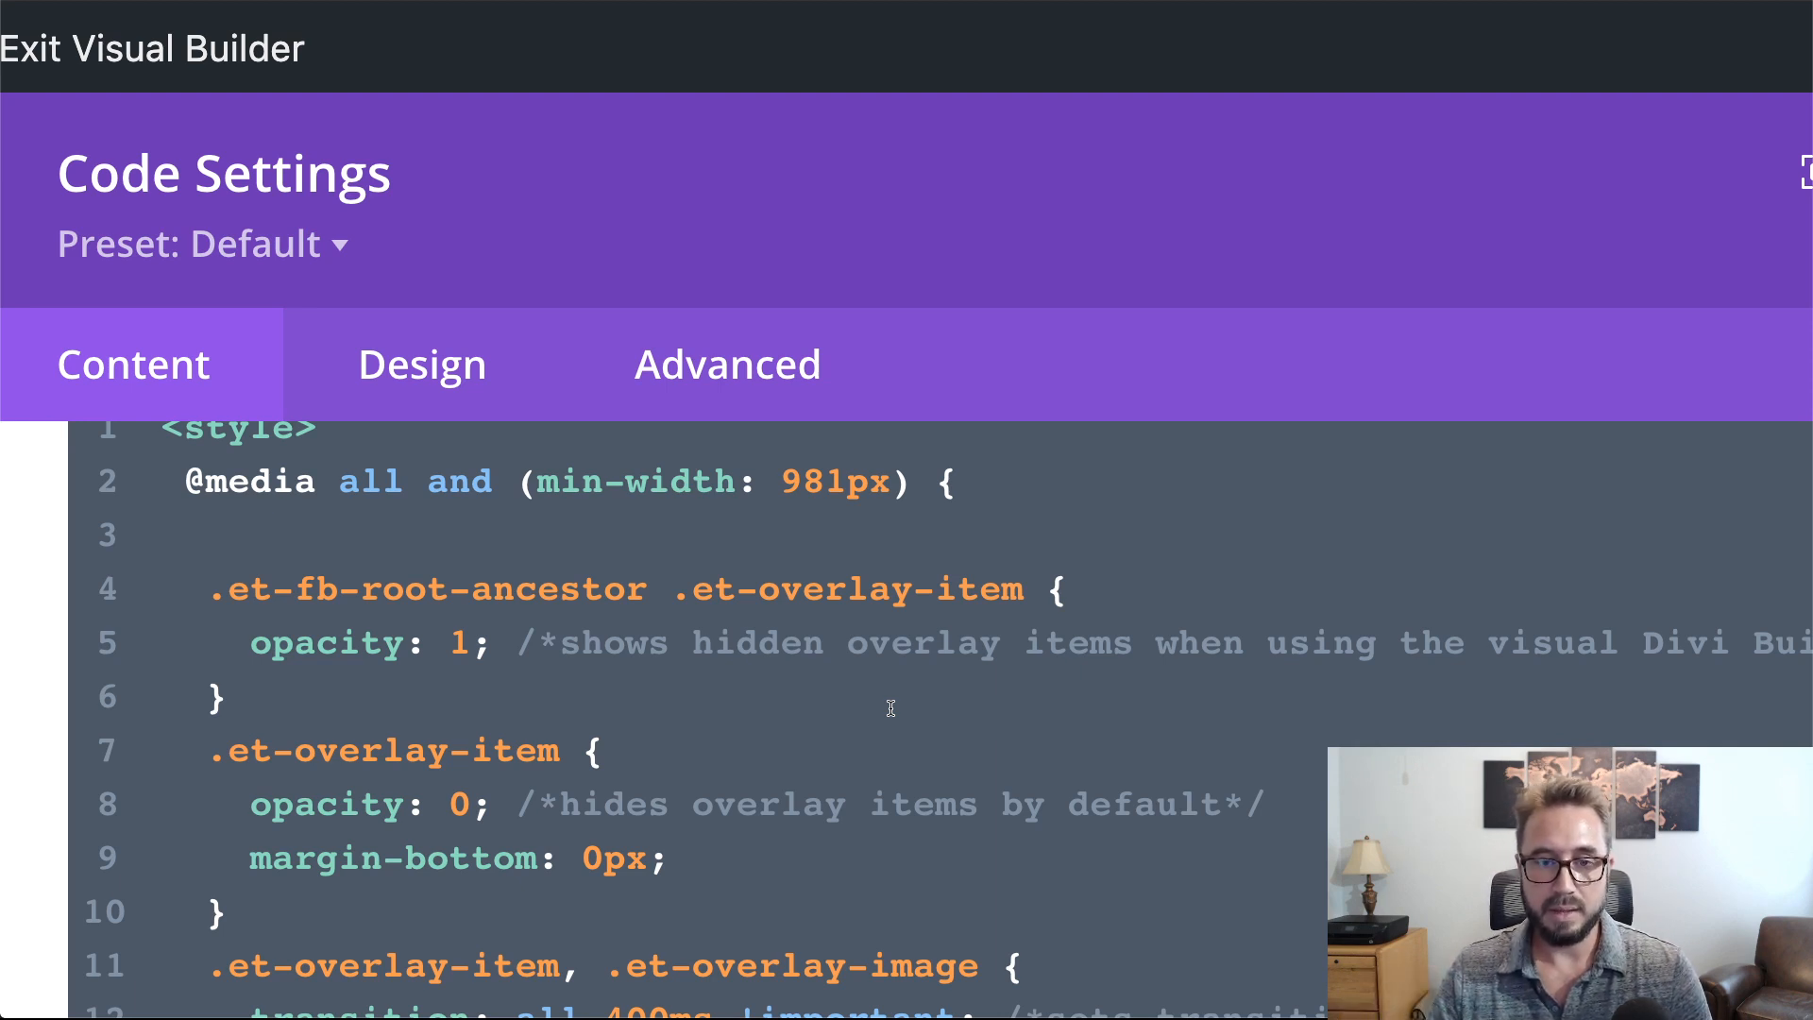
{"action": "scroll", "coordinate": [889, 722], "scroll_direction": "down", "scroll_amount": 1}
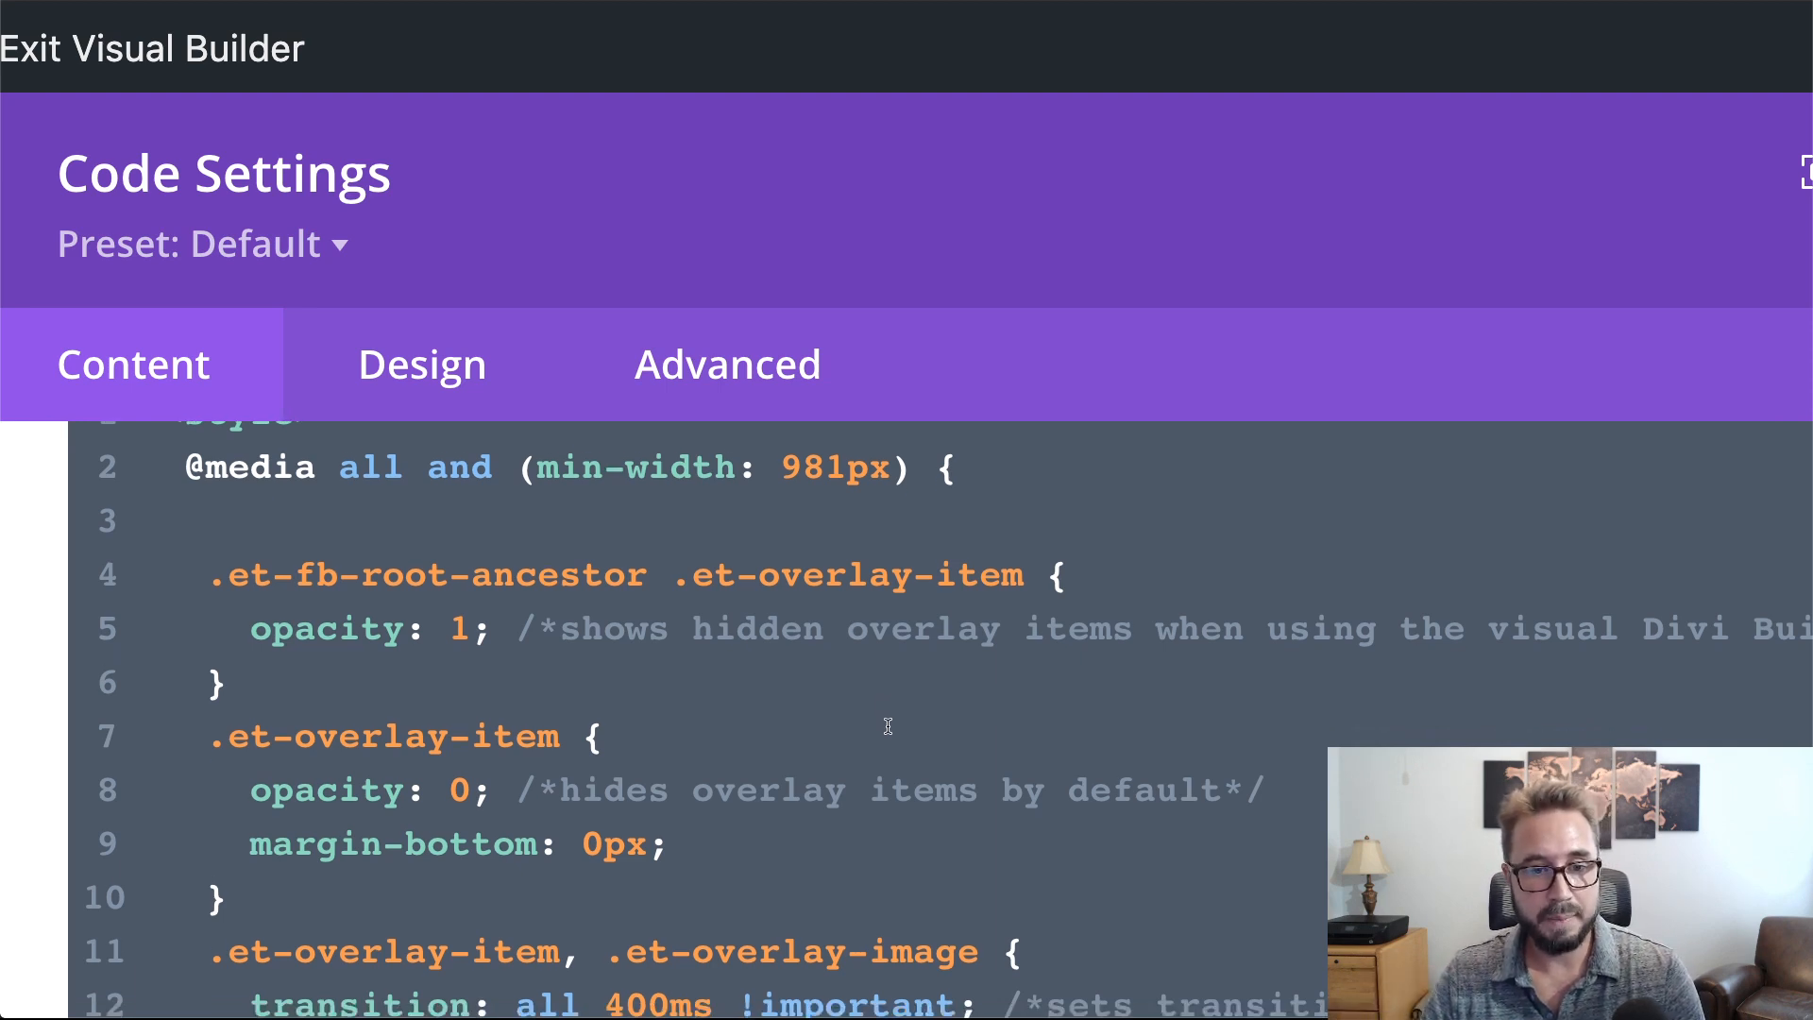
{"action": "scroll", "coordinate": [888, 725], "scroll_direction": "up", "scroll_amount": 1}
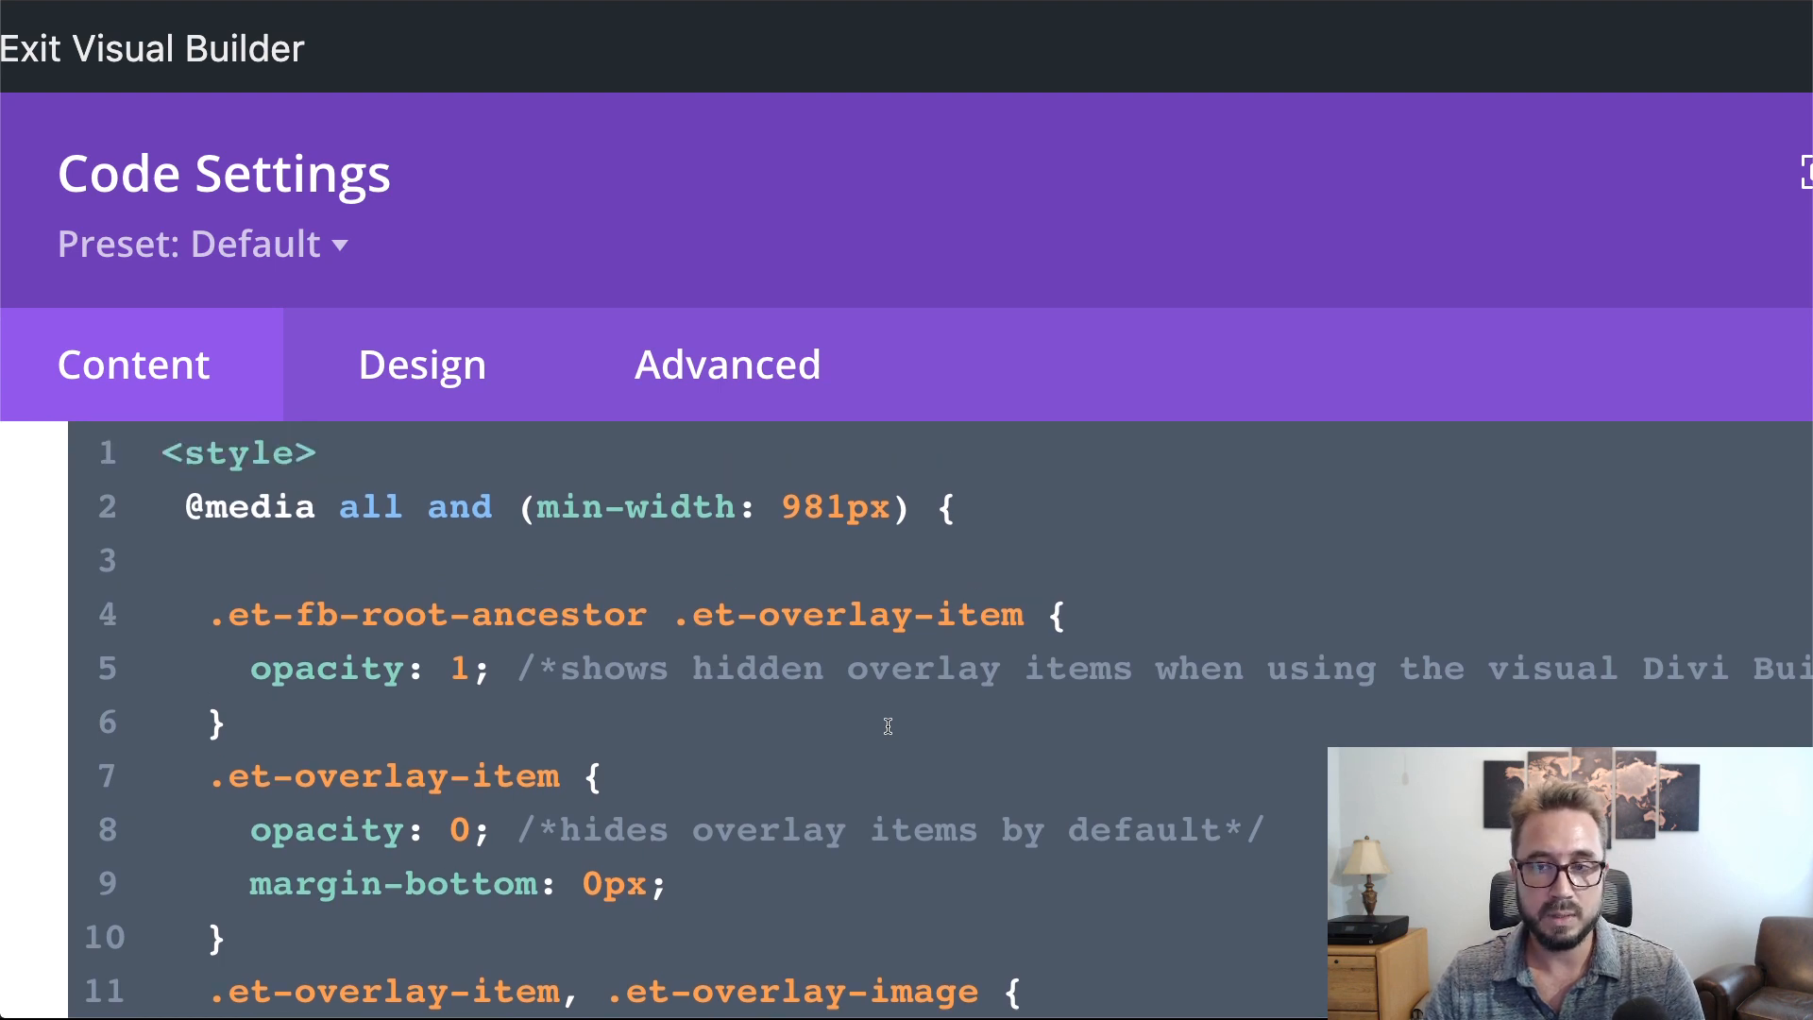
{"action": "scroll", "coordinate": [887, 726], "scroll_direction": "up", "scroll_amount": 1}
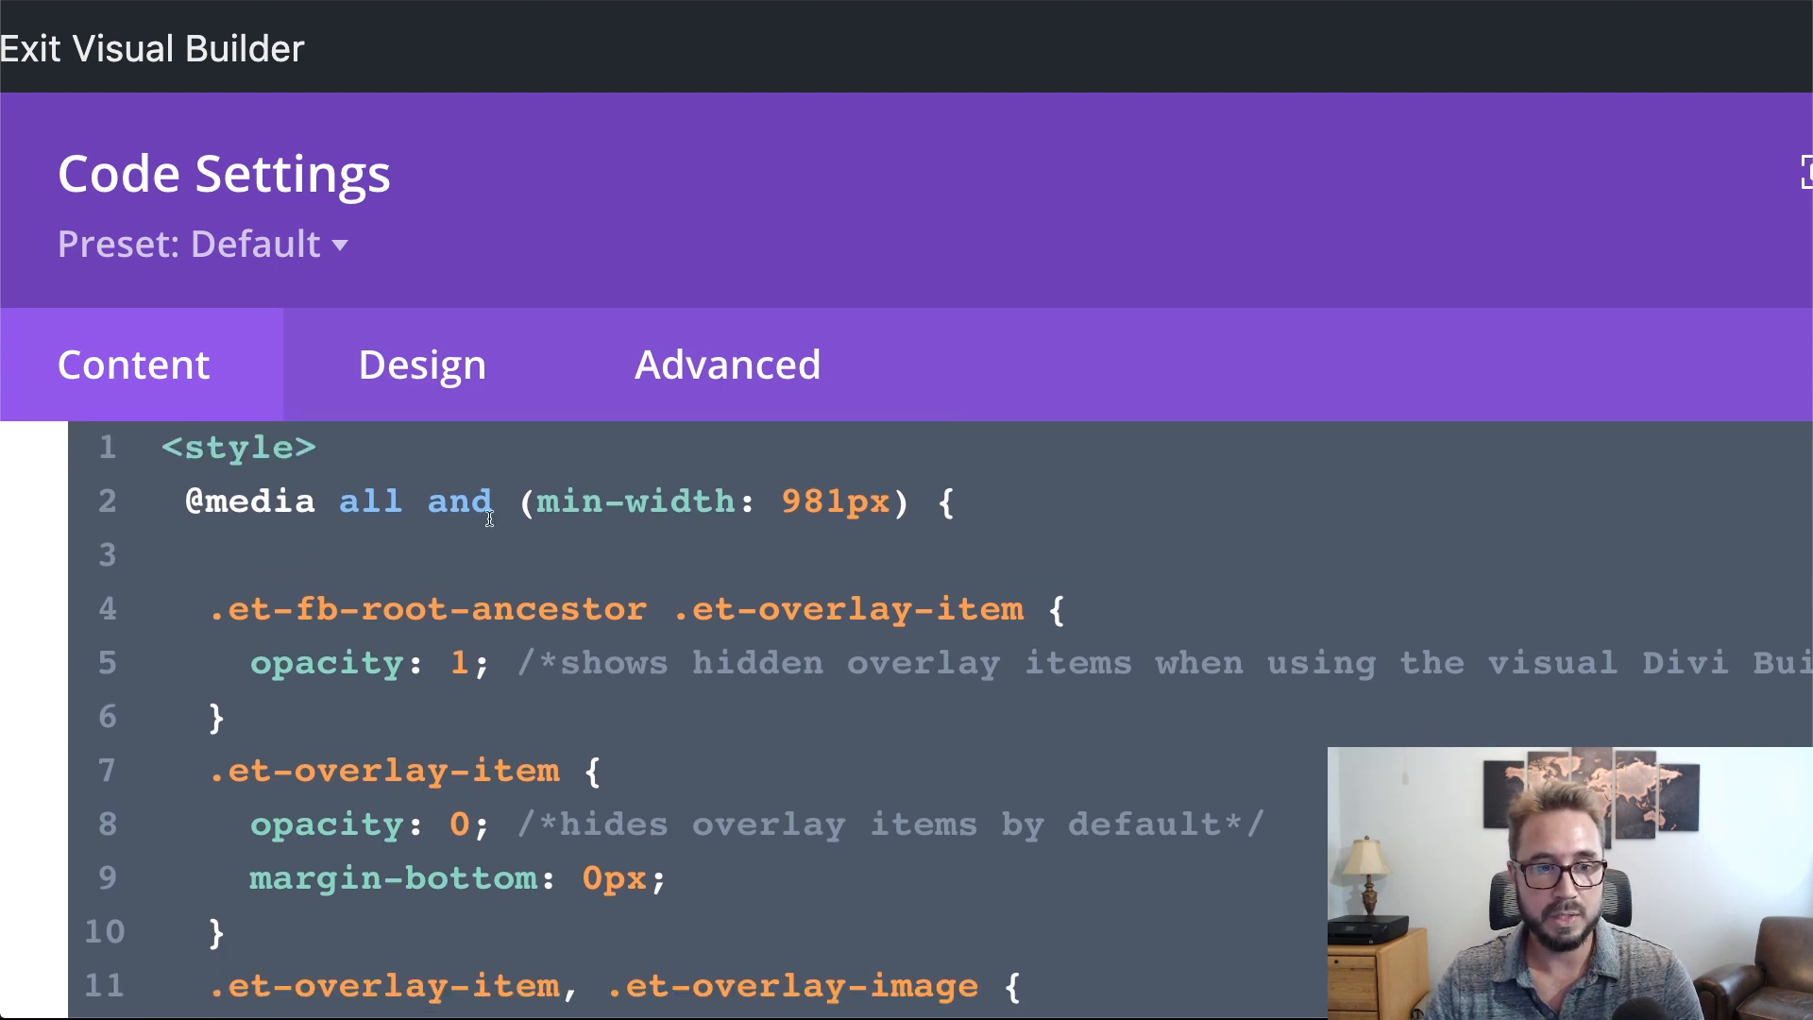
{"action": "scroll", "coordinate": [916, 699], "scroll_direction": "down", "scroll_amount": 5}
{"action": "scroll", "coordinate": [954, 784], "scroll_direction": "up", "scroll_amount": 2}
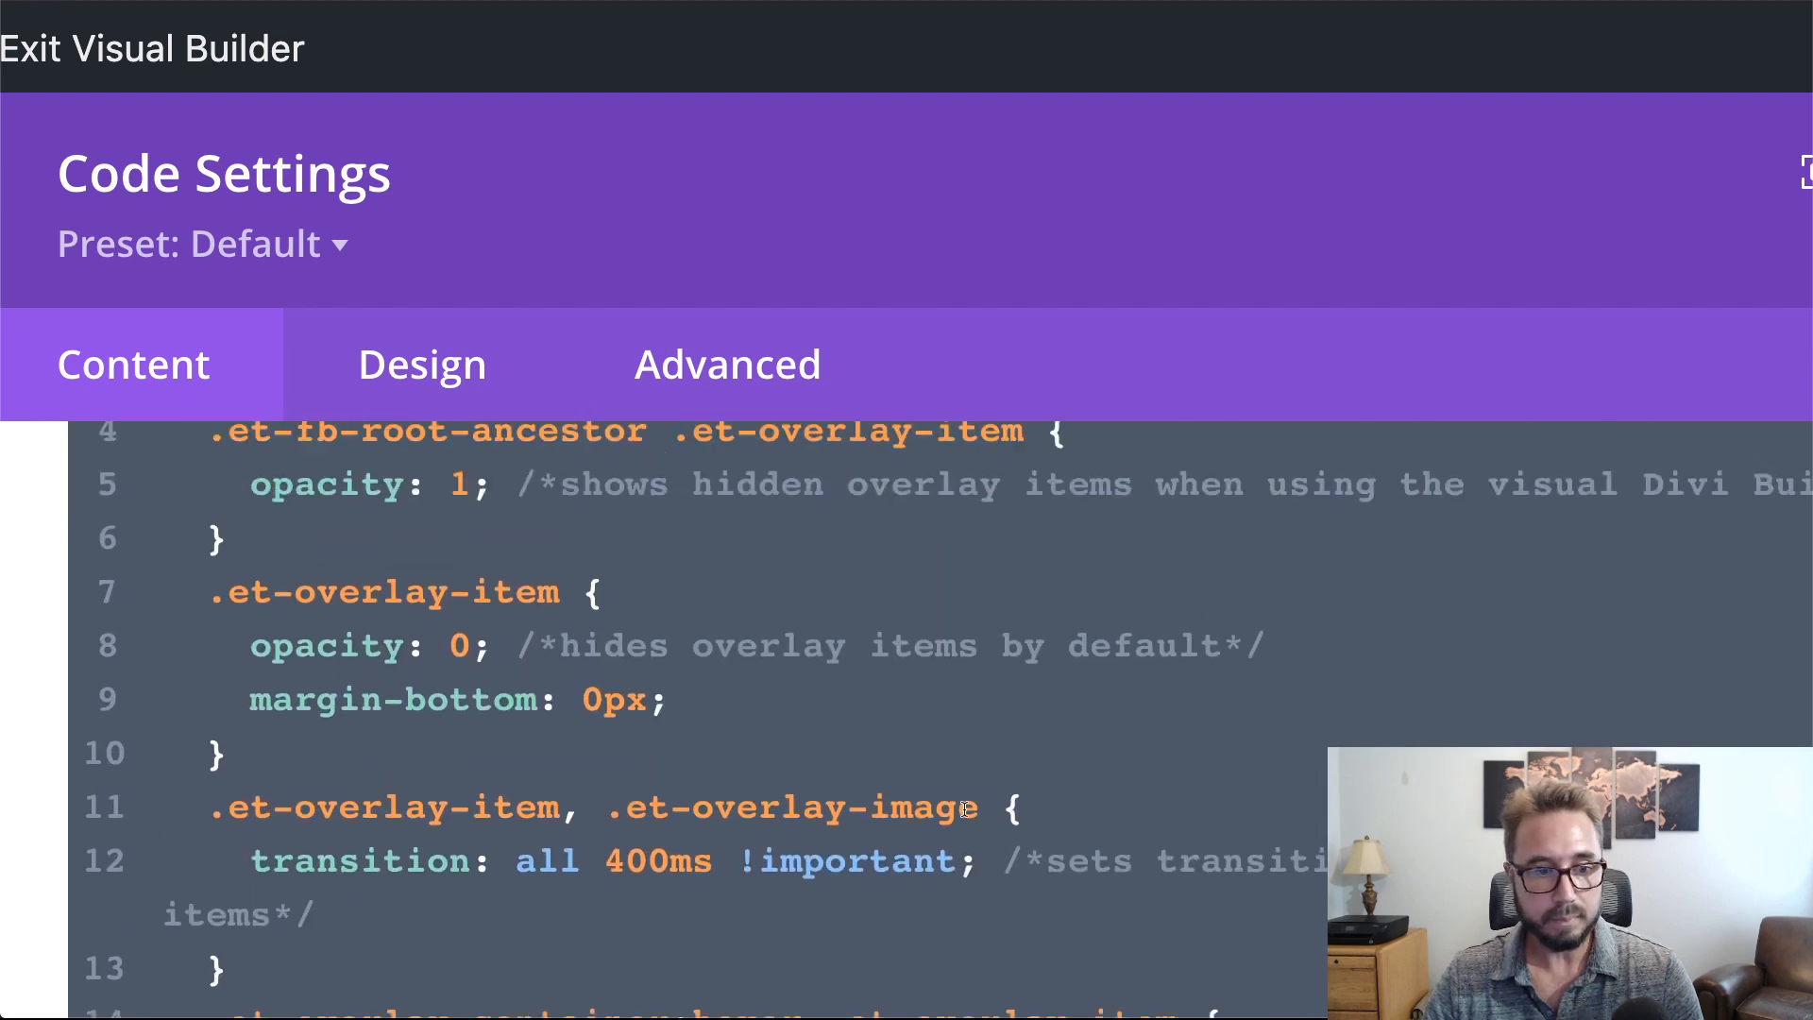
{"action": "scroll", "coordinate": [964, 809], "scroll_direction": "up", "scroll_amount": 2}
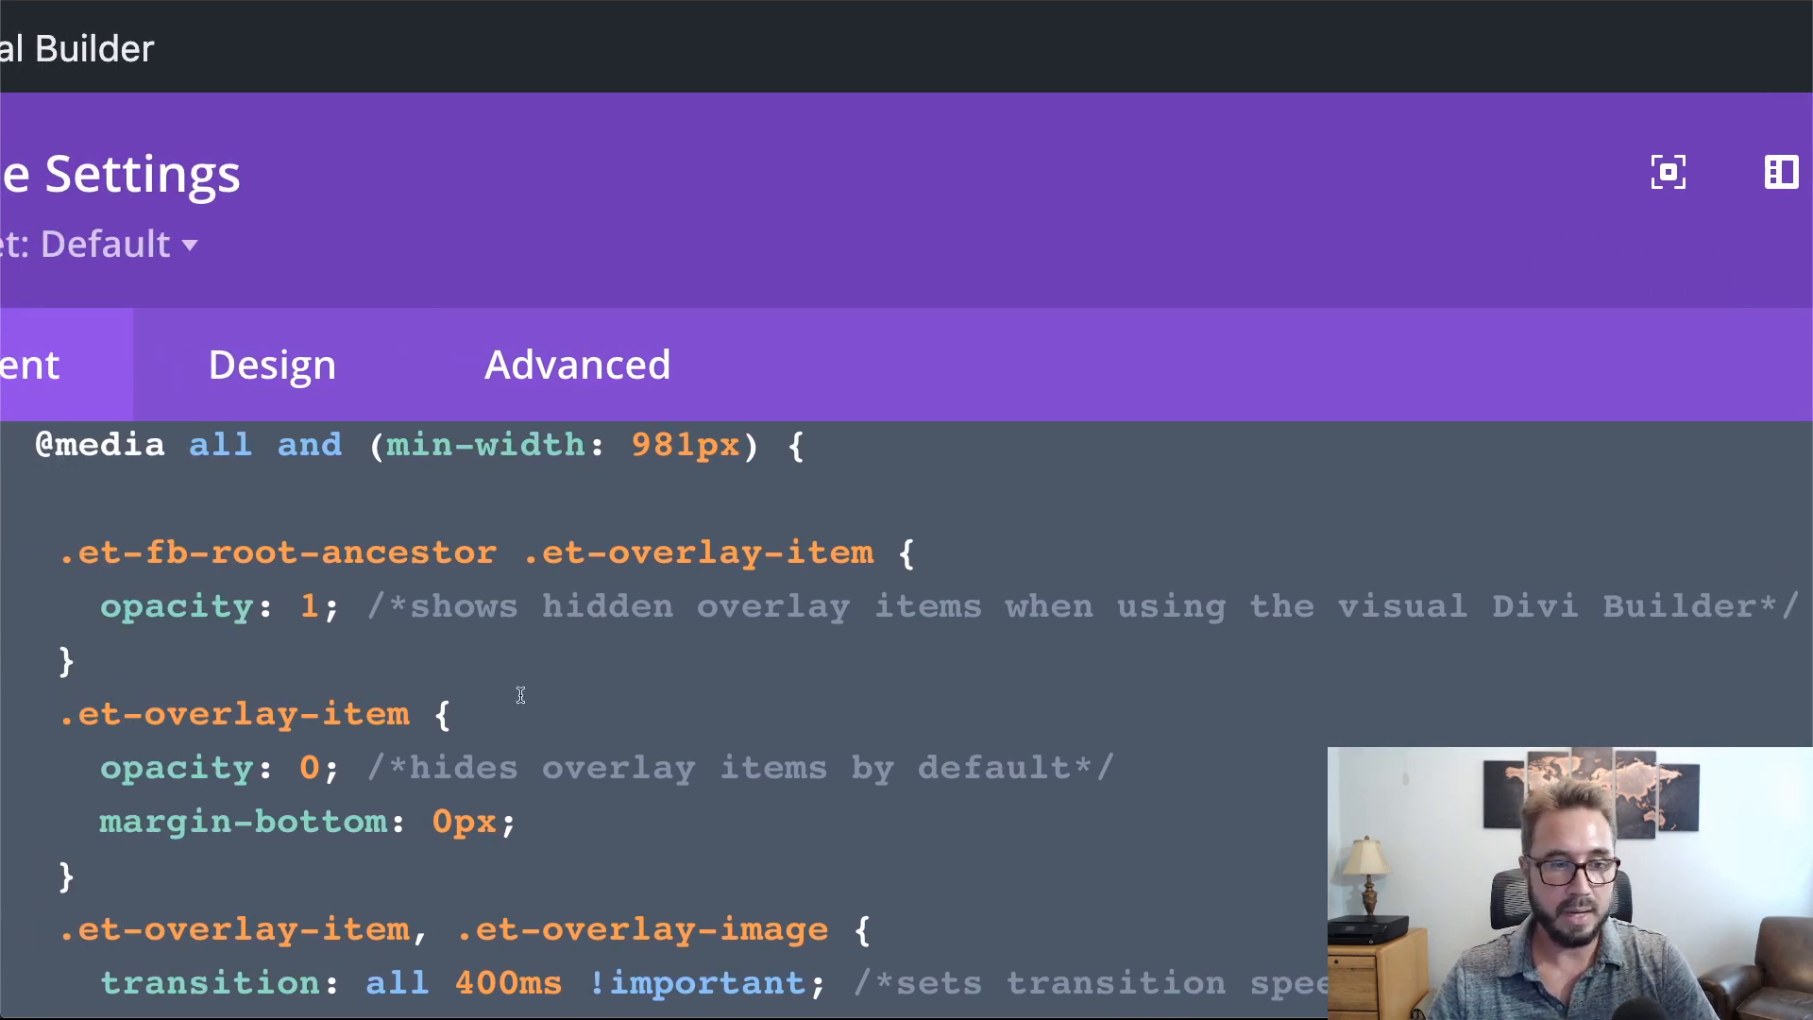
- Examine the .et-fb-root-ancestor .et-overlay-item rule, highlighting the whole block that controls overlay opacity in the Visual Builder
{"action": "scroll", "coordinate": [427, 666], "scroll_direction": "down", "scroll_amount": 2}
{"action": "scroll", "coordinate": [421, 667], "scroll_direction": "up", "scroll_amount": 1}
{"action": "scroll", "coordinate": [420, 666], "scroll_direction": "down", "scroll_amount": 1}
{"action": "scroll", "coordinate": [423, 666], "scroll_direction": "up", "scroll_amount": 2}
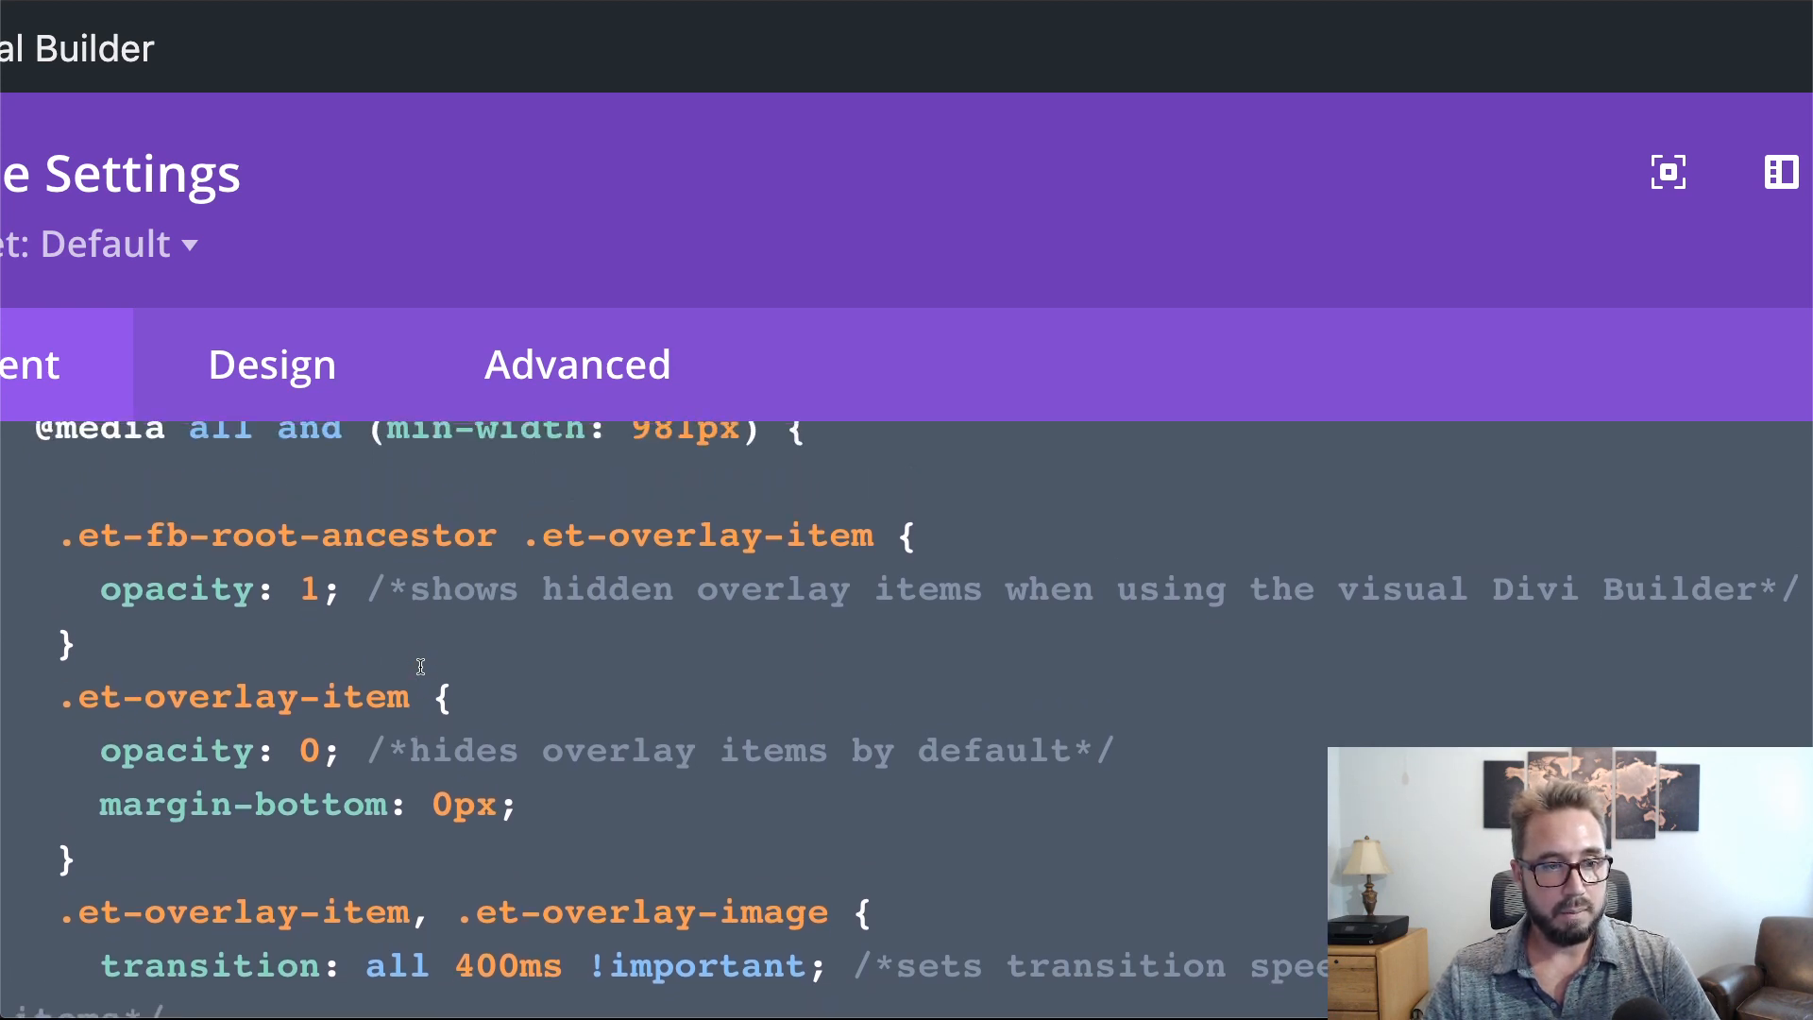
{"action": "left_click_drag", "start_coordinate": [76, 661], "coordinate": [19, 548]}
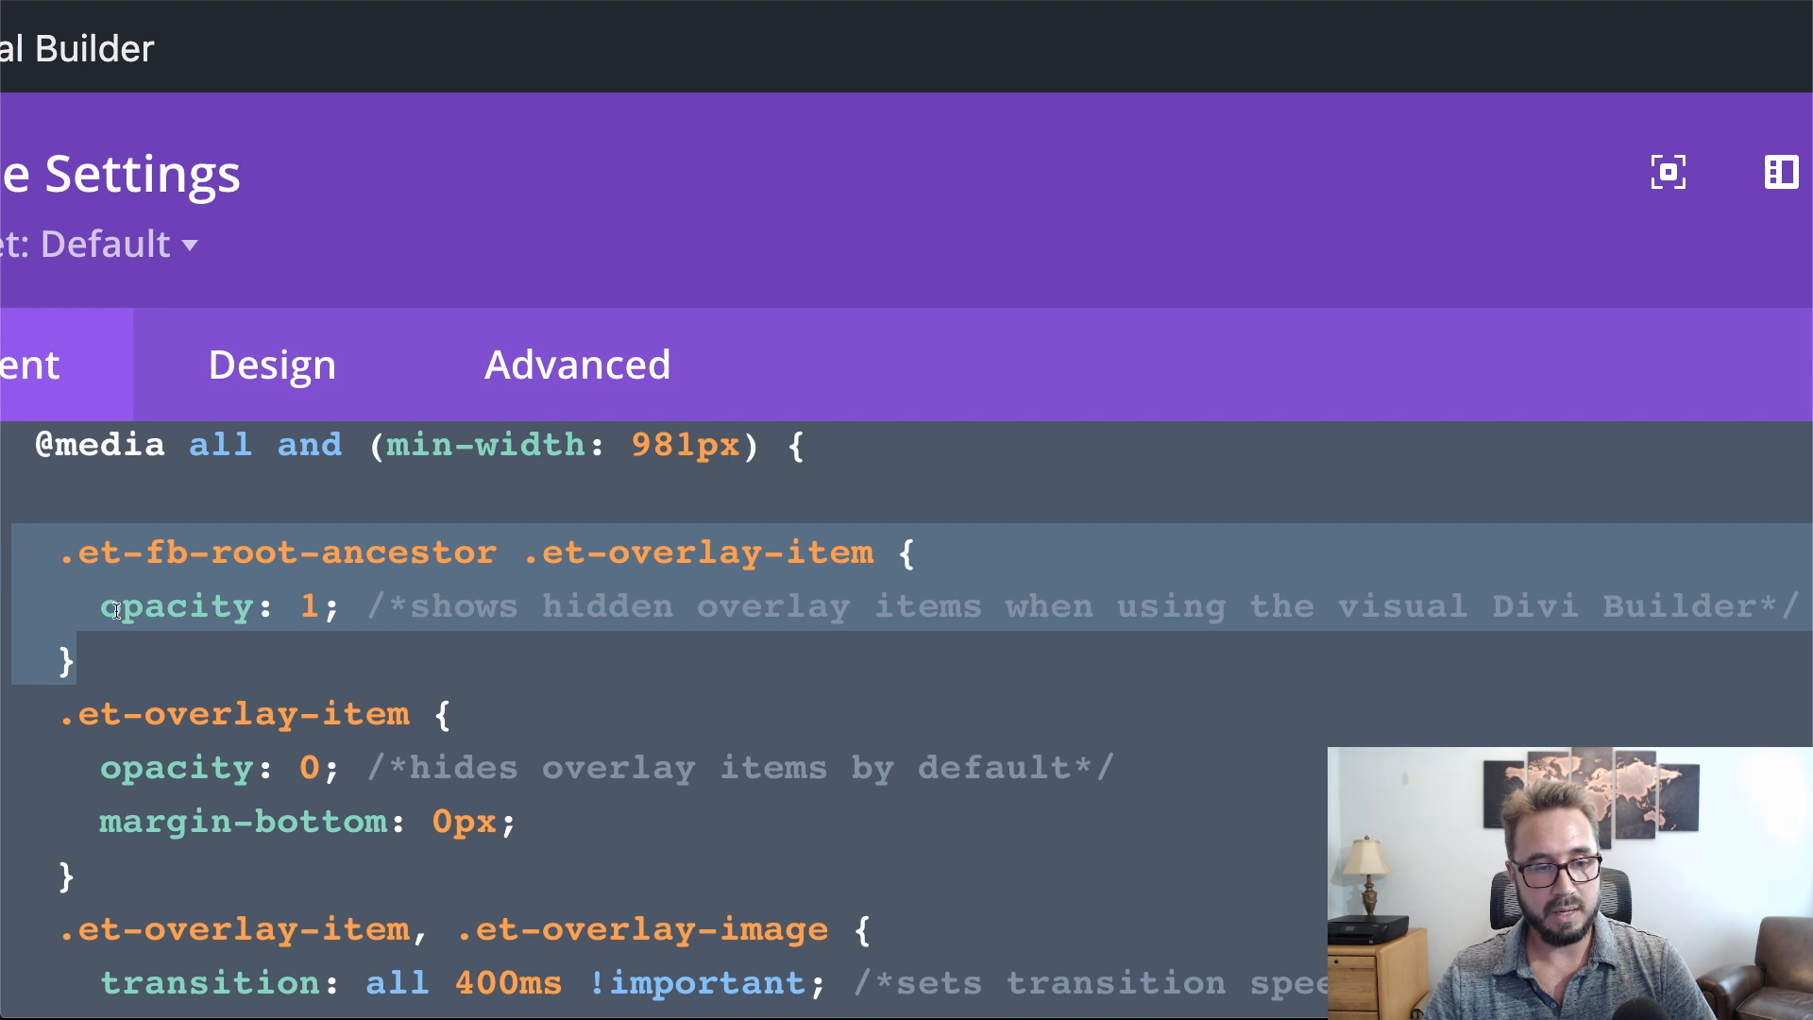
{"action": "left_click", "coordinate": [147, 659]}
{"action": "left_click_drag", "start_coordinate": [271, 655], "coordinate": [16, 543]}
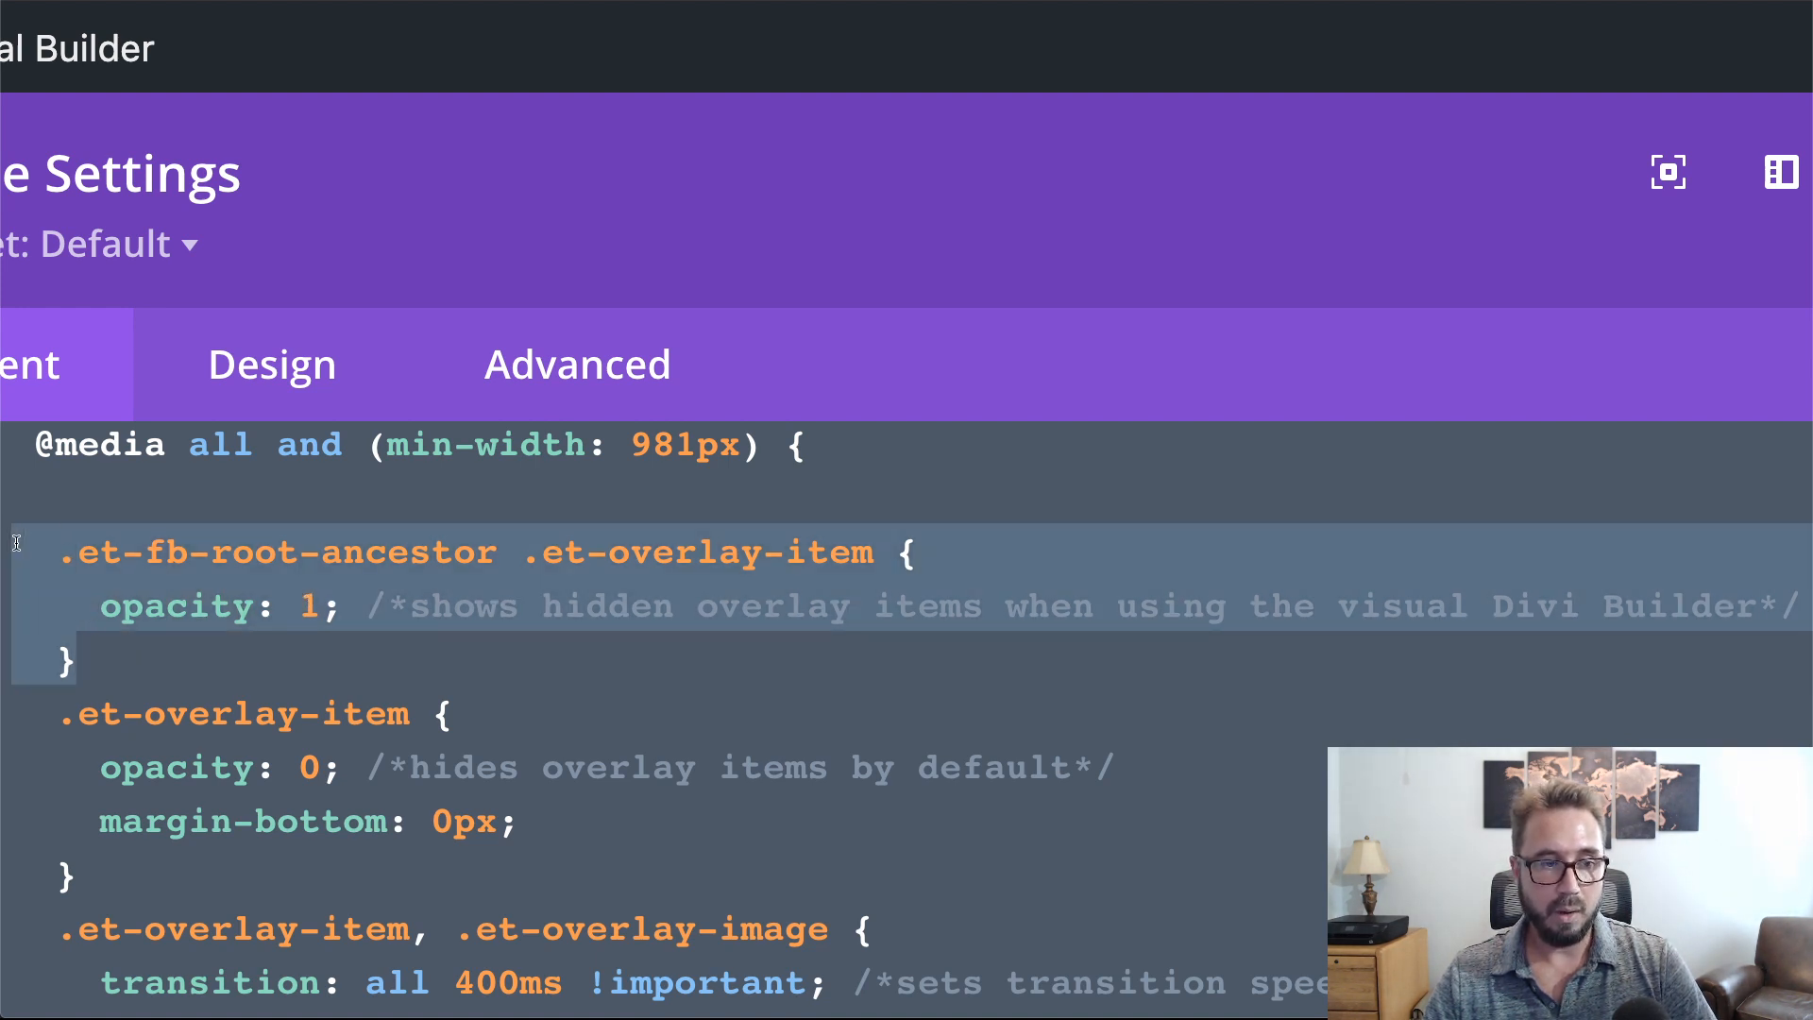
{"action": "left_click", "coordinate": [275, 658]}
{"action": "scroll", "coordinate": [372, 659], "scroll_direction": "down", "scroll_amount": 3}
{"action": "scroll", "coordinate": [315, 611], "scroll_direction": "up", "scroll_amount": 2}
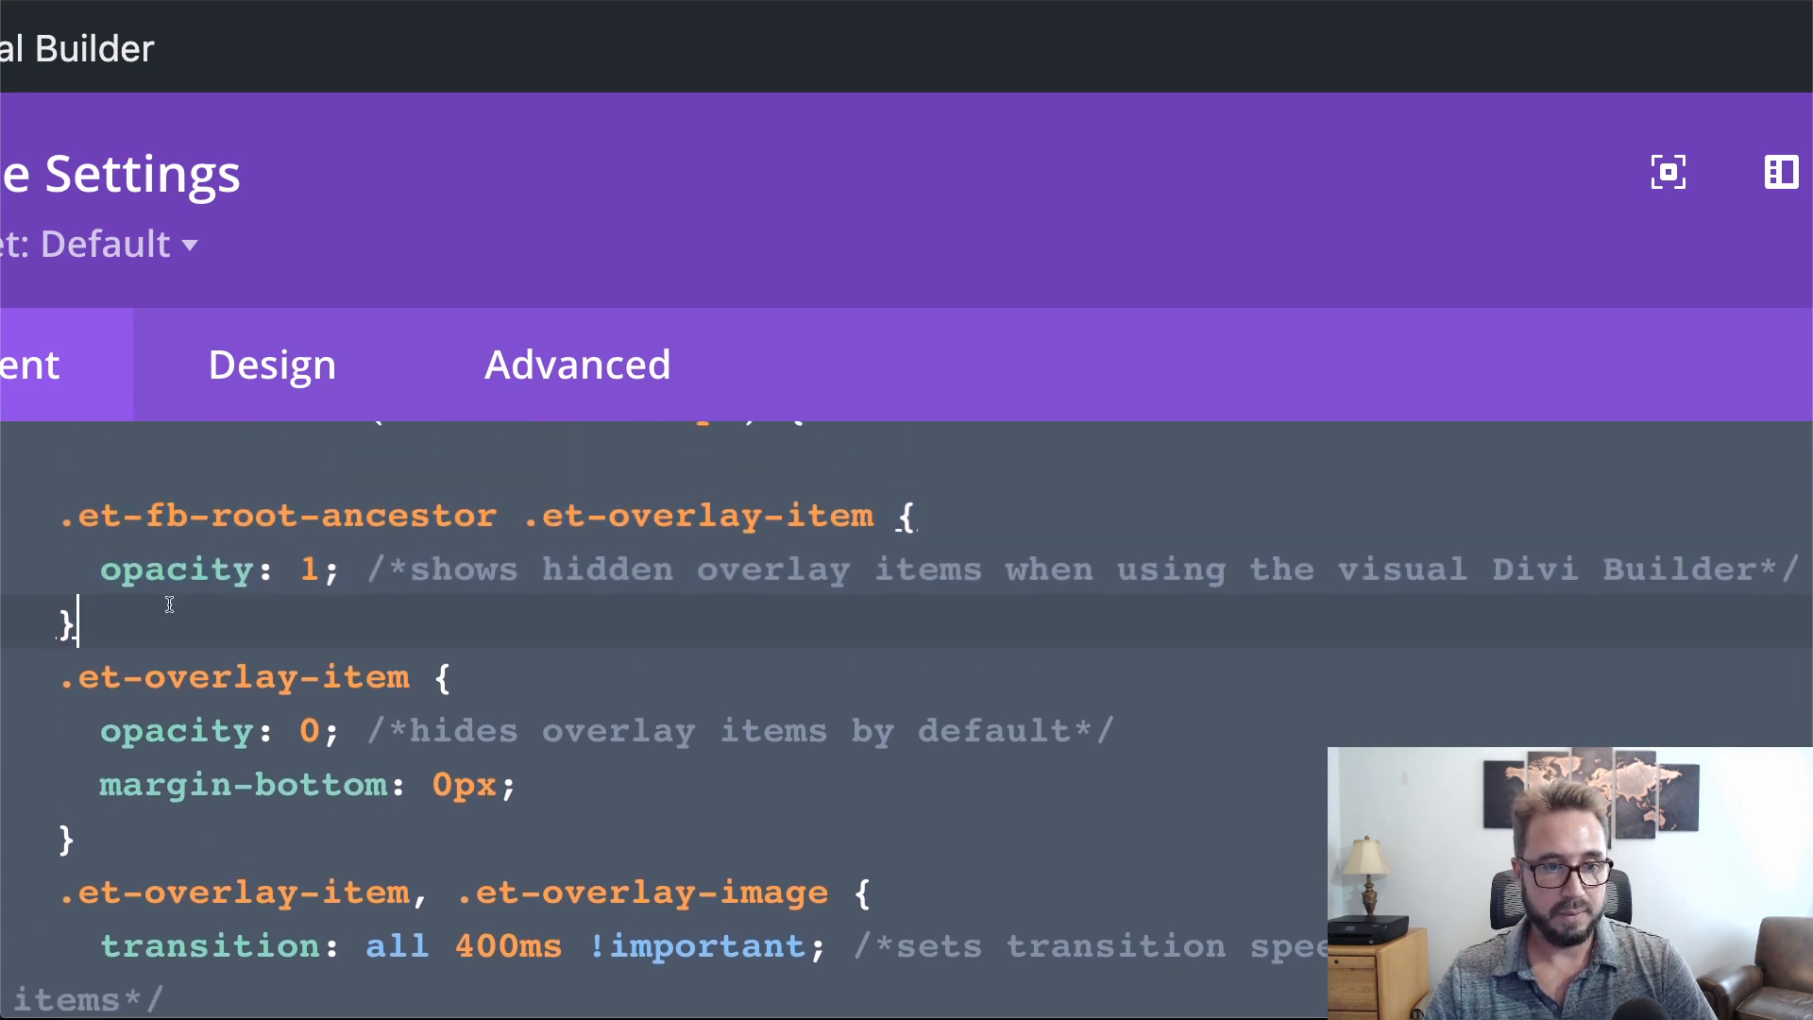
- Examine the default .et-overlay-item rule, highlighting its opacity declaration, and read on through the transition and container hover rules
{"action": "scroll", "coordinate": [454, 669], "scroll_direction": "down", "scroll_amount": 1}
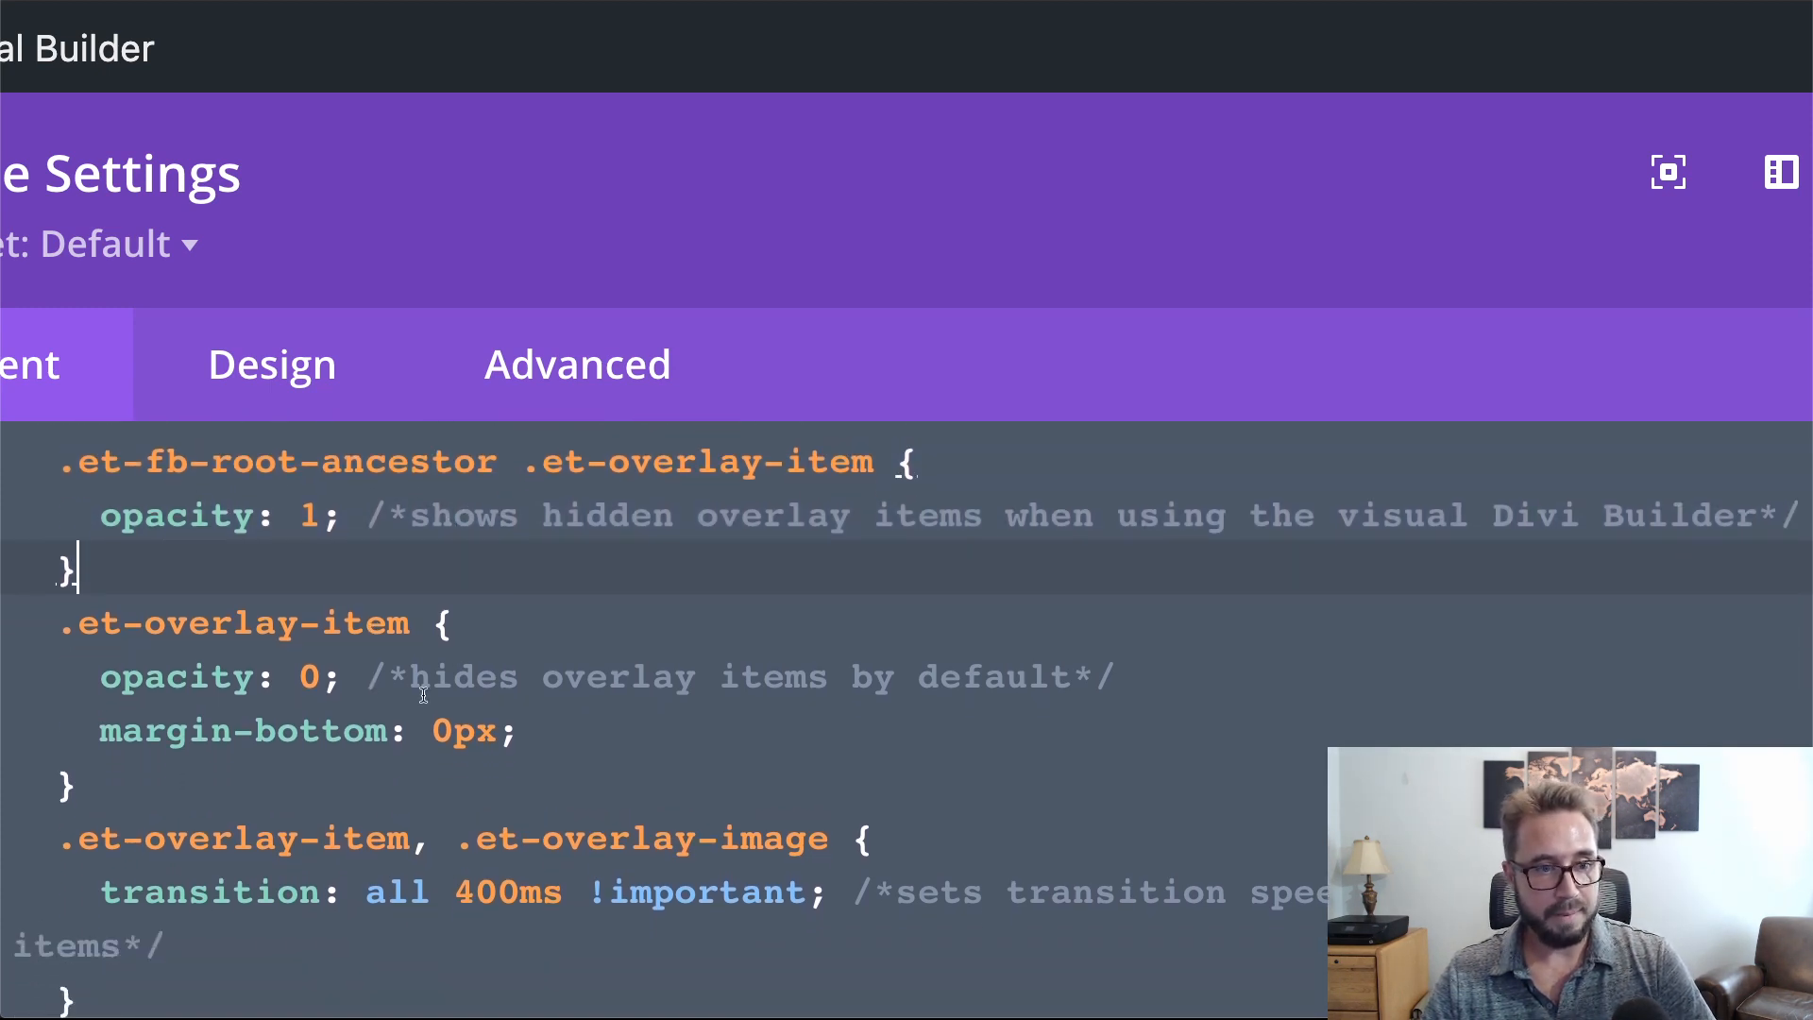
{"action": "left_click", "coordinate": [232, 780]}
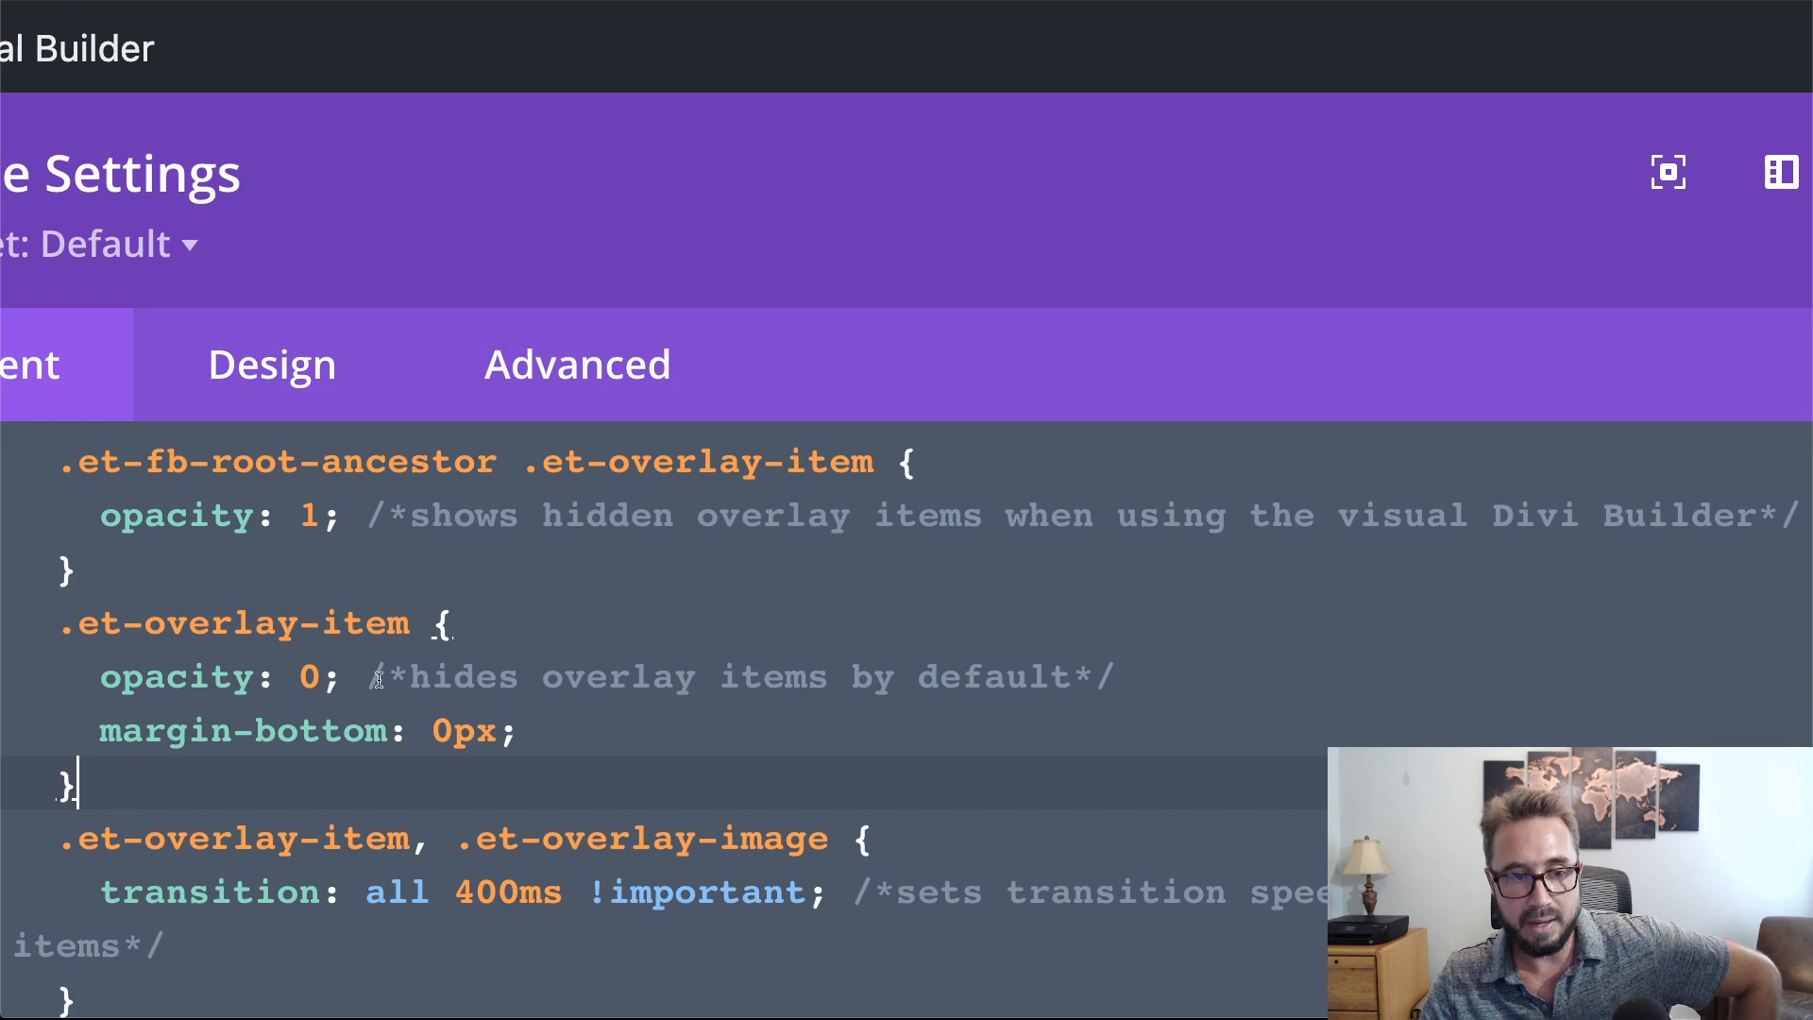
{"action": "scroll", "coordinate": [343, 774], "scroll_direction": "down", "scroll_amount": 2}
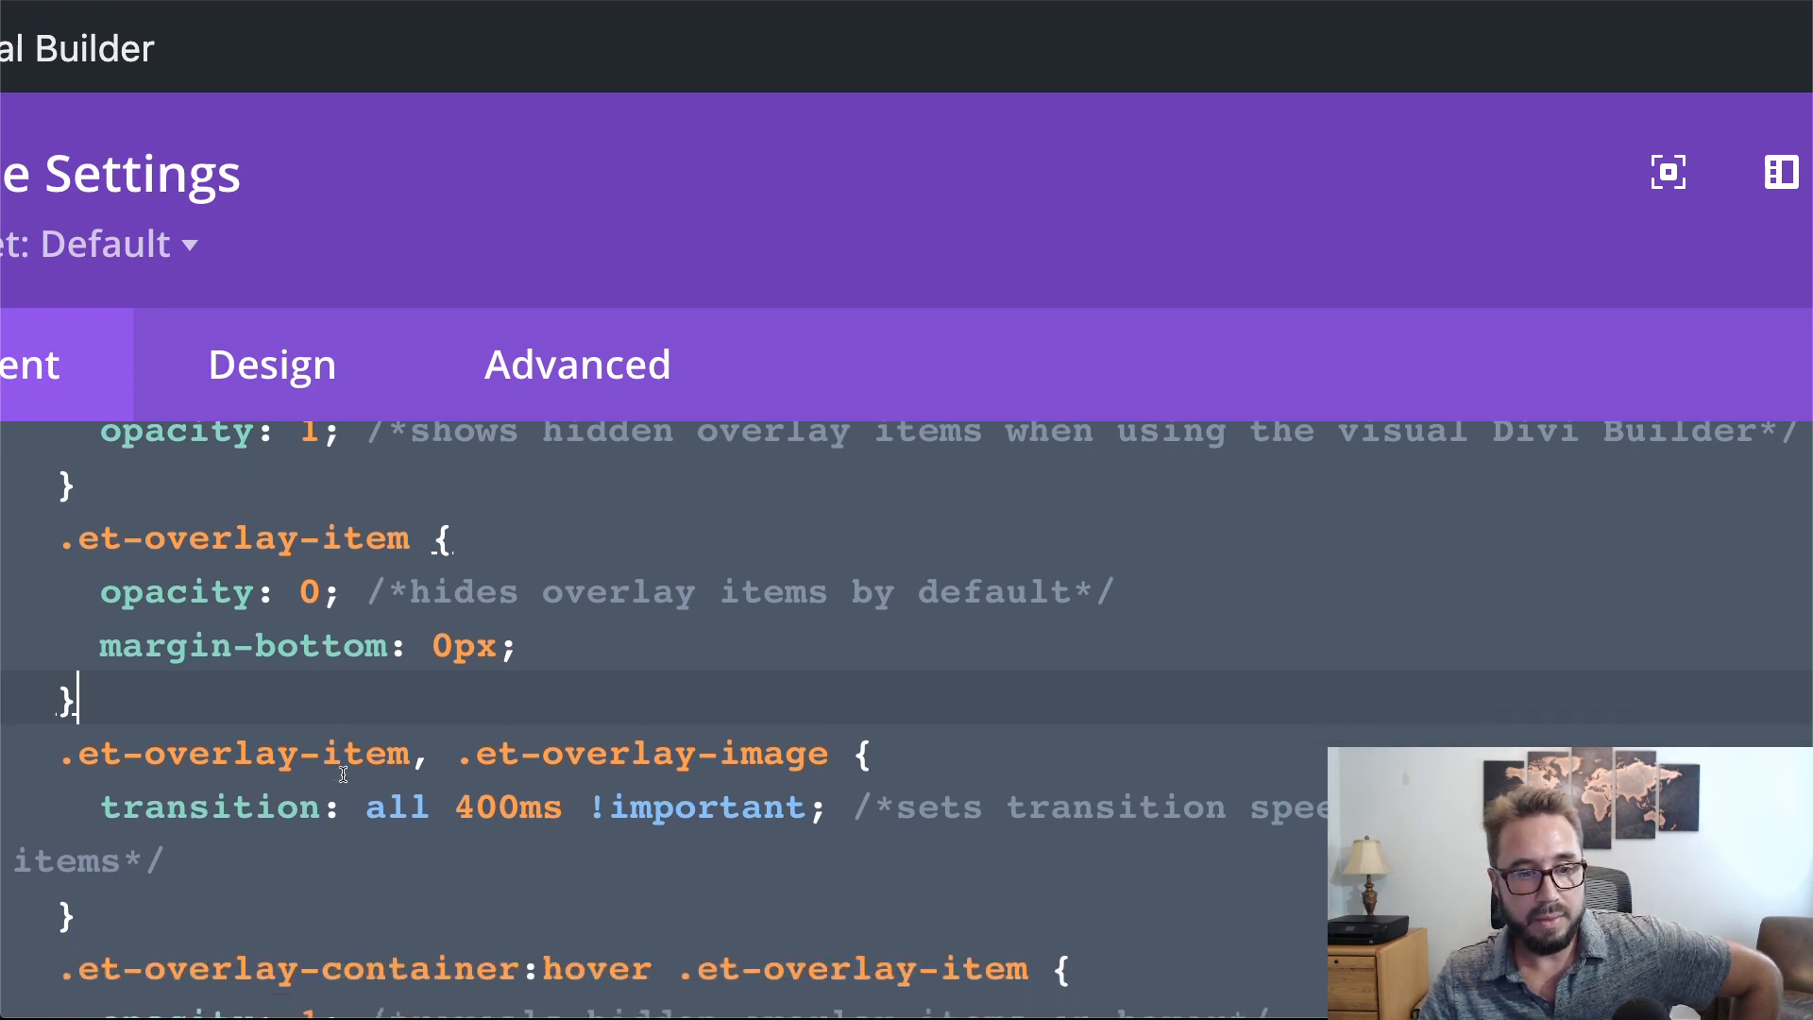
{"action": "scroll", "coordinate": [343, 775], "scroll_direction": "up", "scroll_amount": 3}
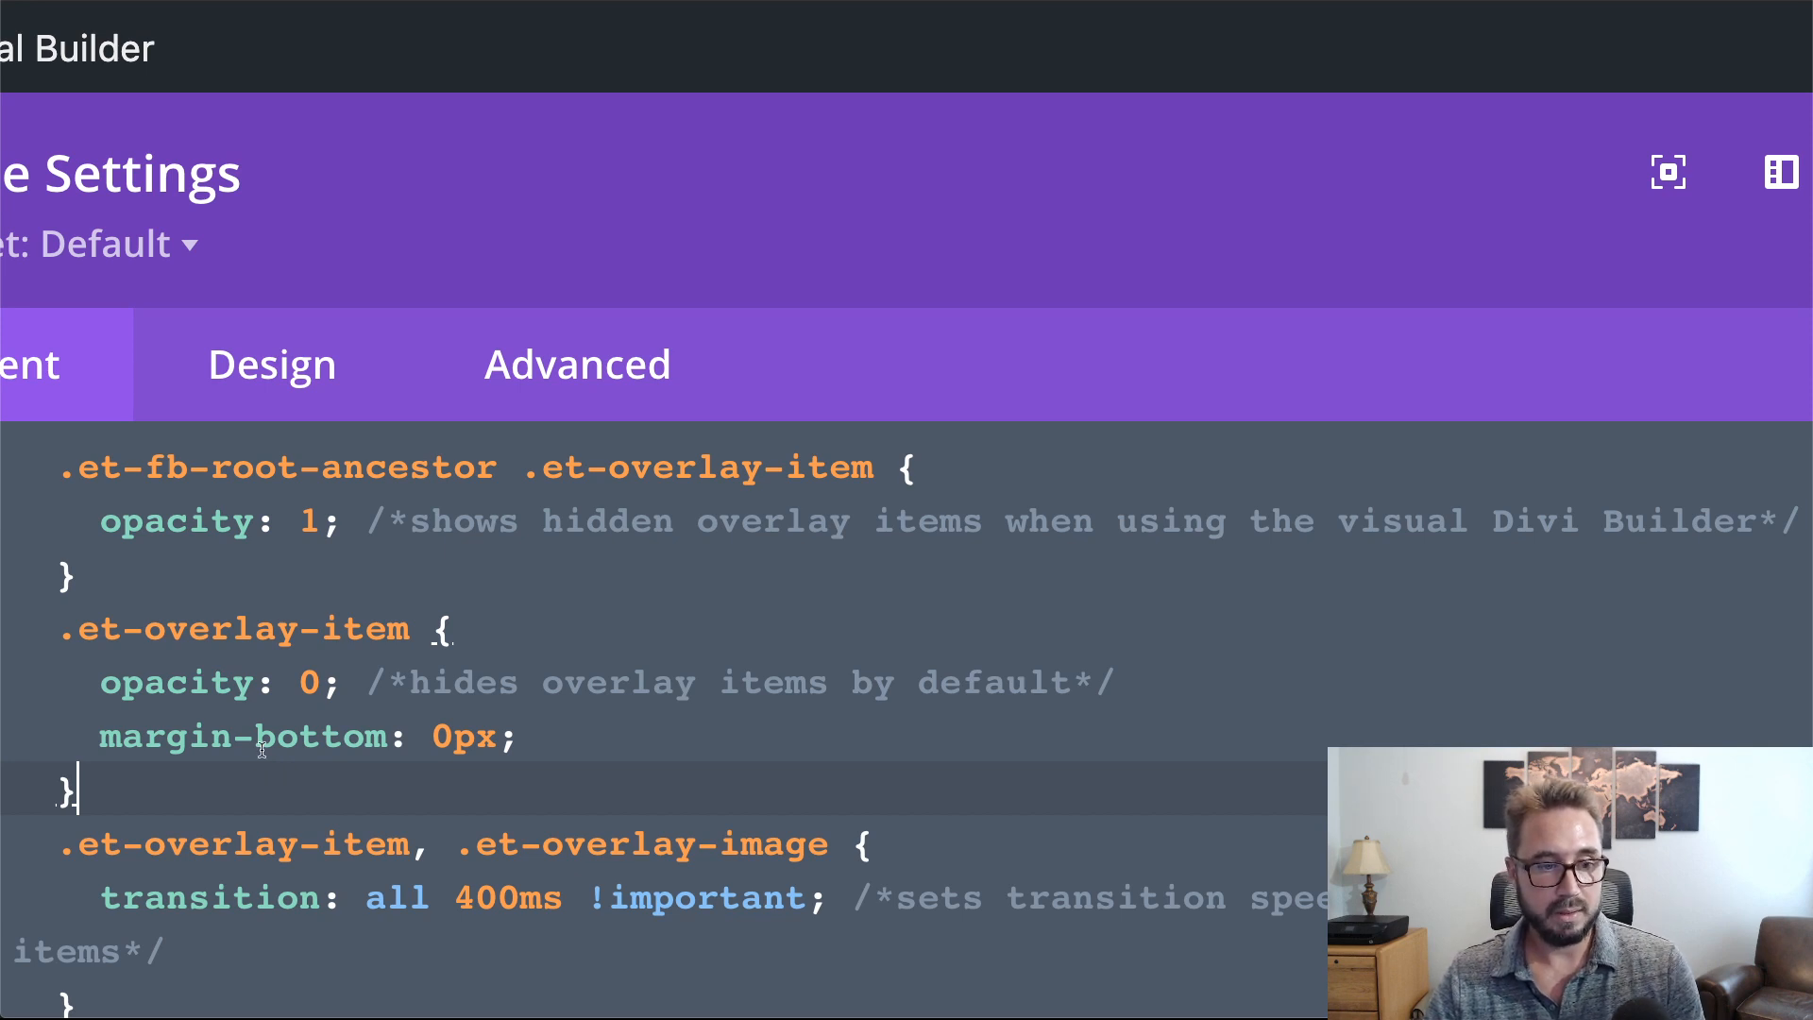
{"action": "left_click_drag", "start_coordinate": [354, 678], "coordinate": [103, 682]}
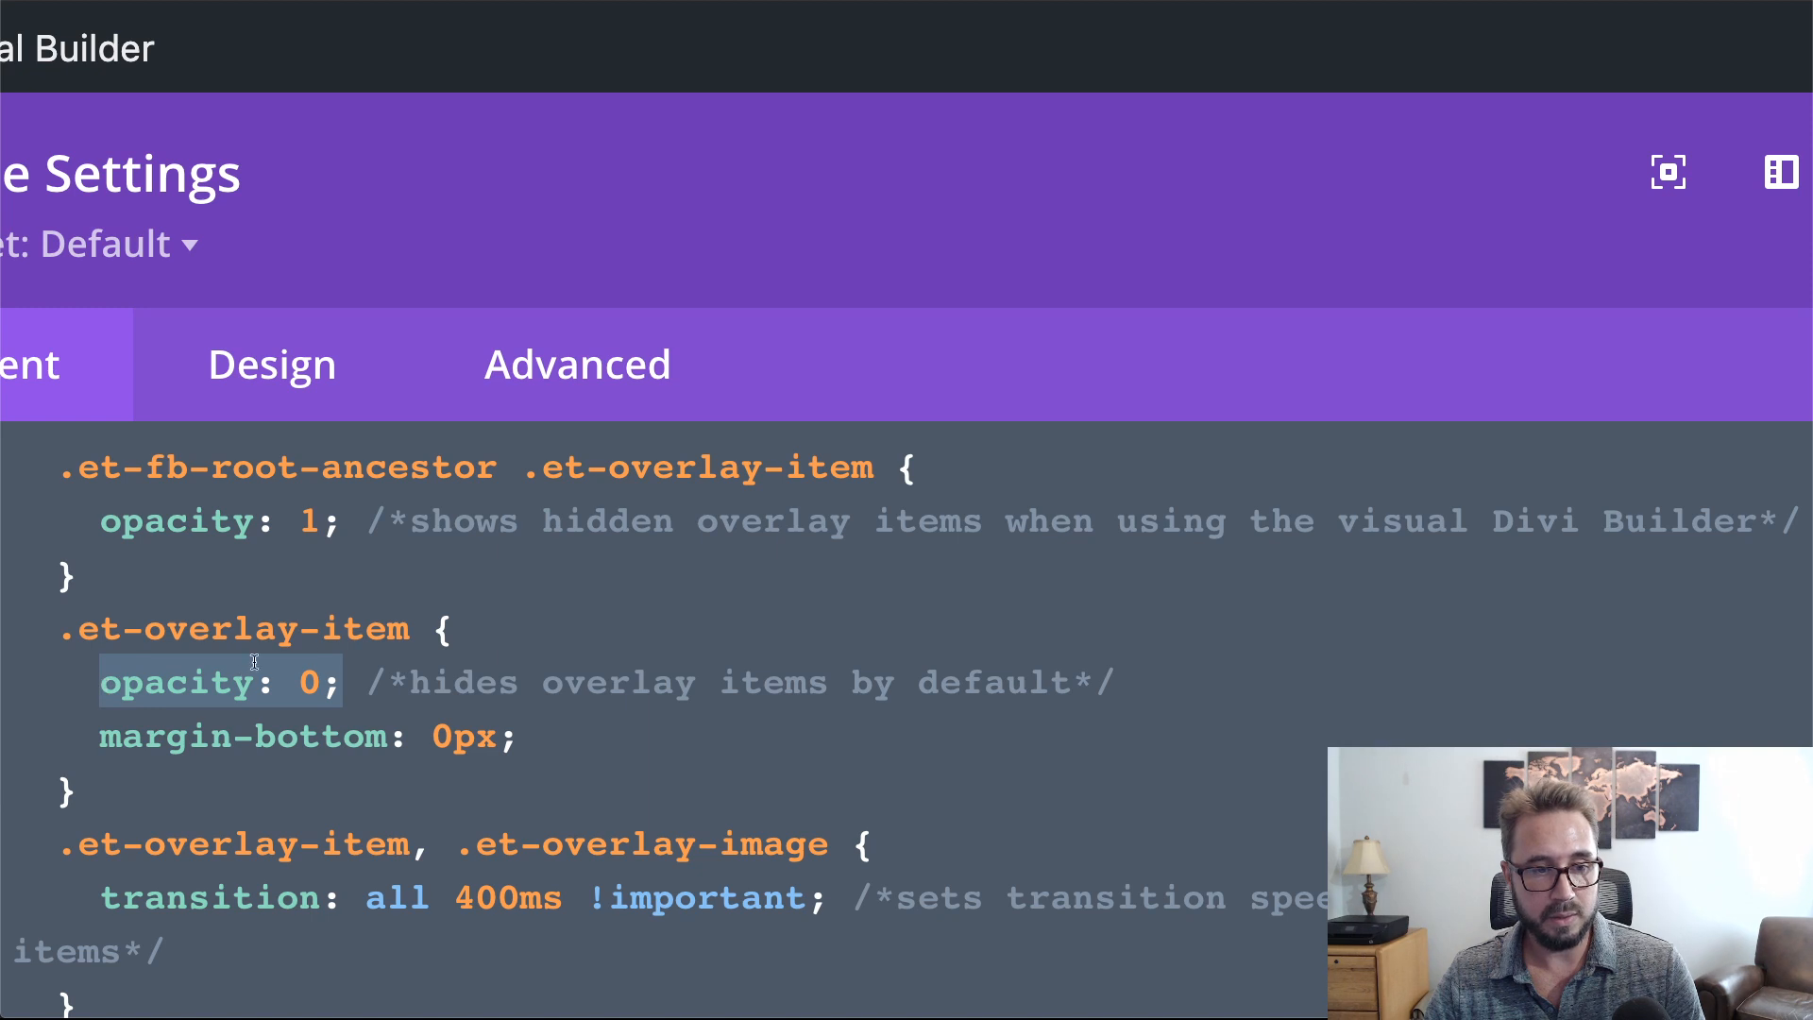
{"action": "left_click", "coordinate": [400, 794]}
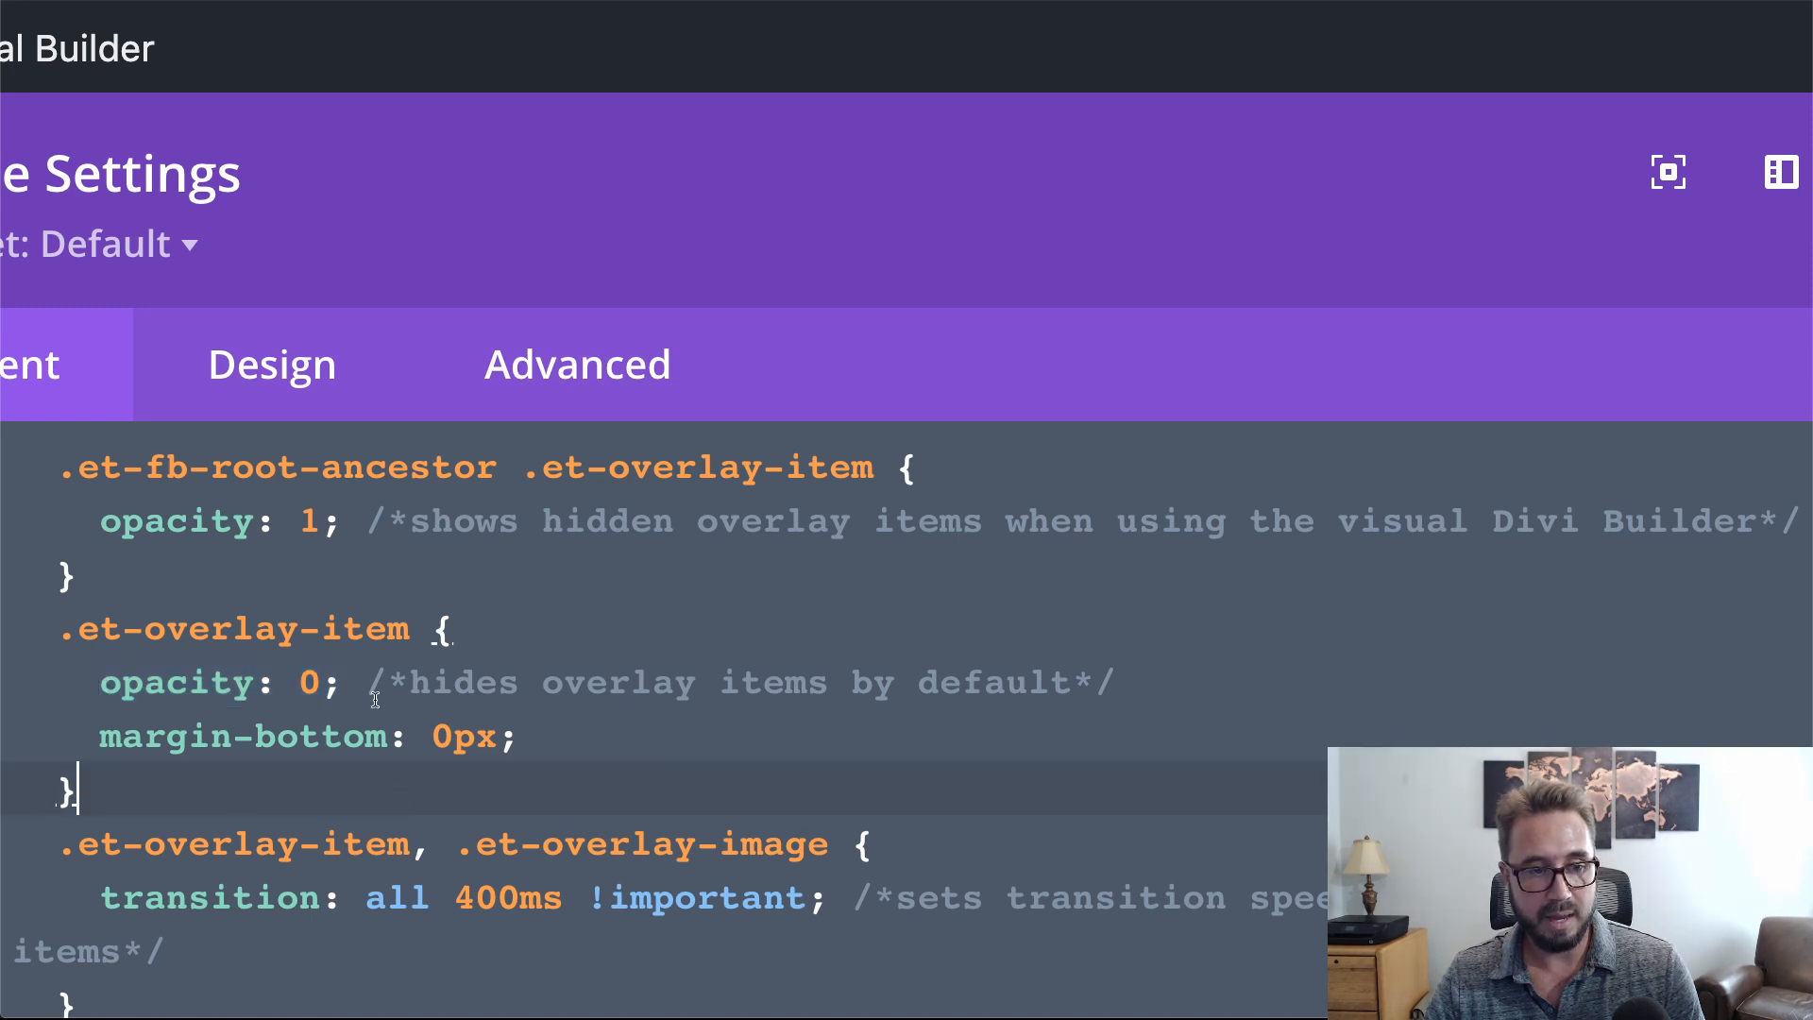
{"action": "scroll", "coordinate": [386, 700], "scroll_direction": "down", "scroll_amount": 1}
{"action": "scroll", "coordinate": [386, 700], "scroll_direction": "down", "scroll_amount": 5}
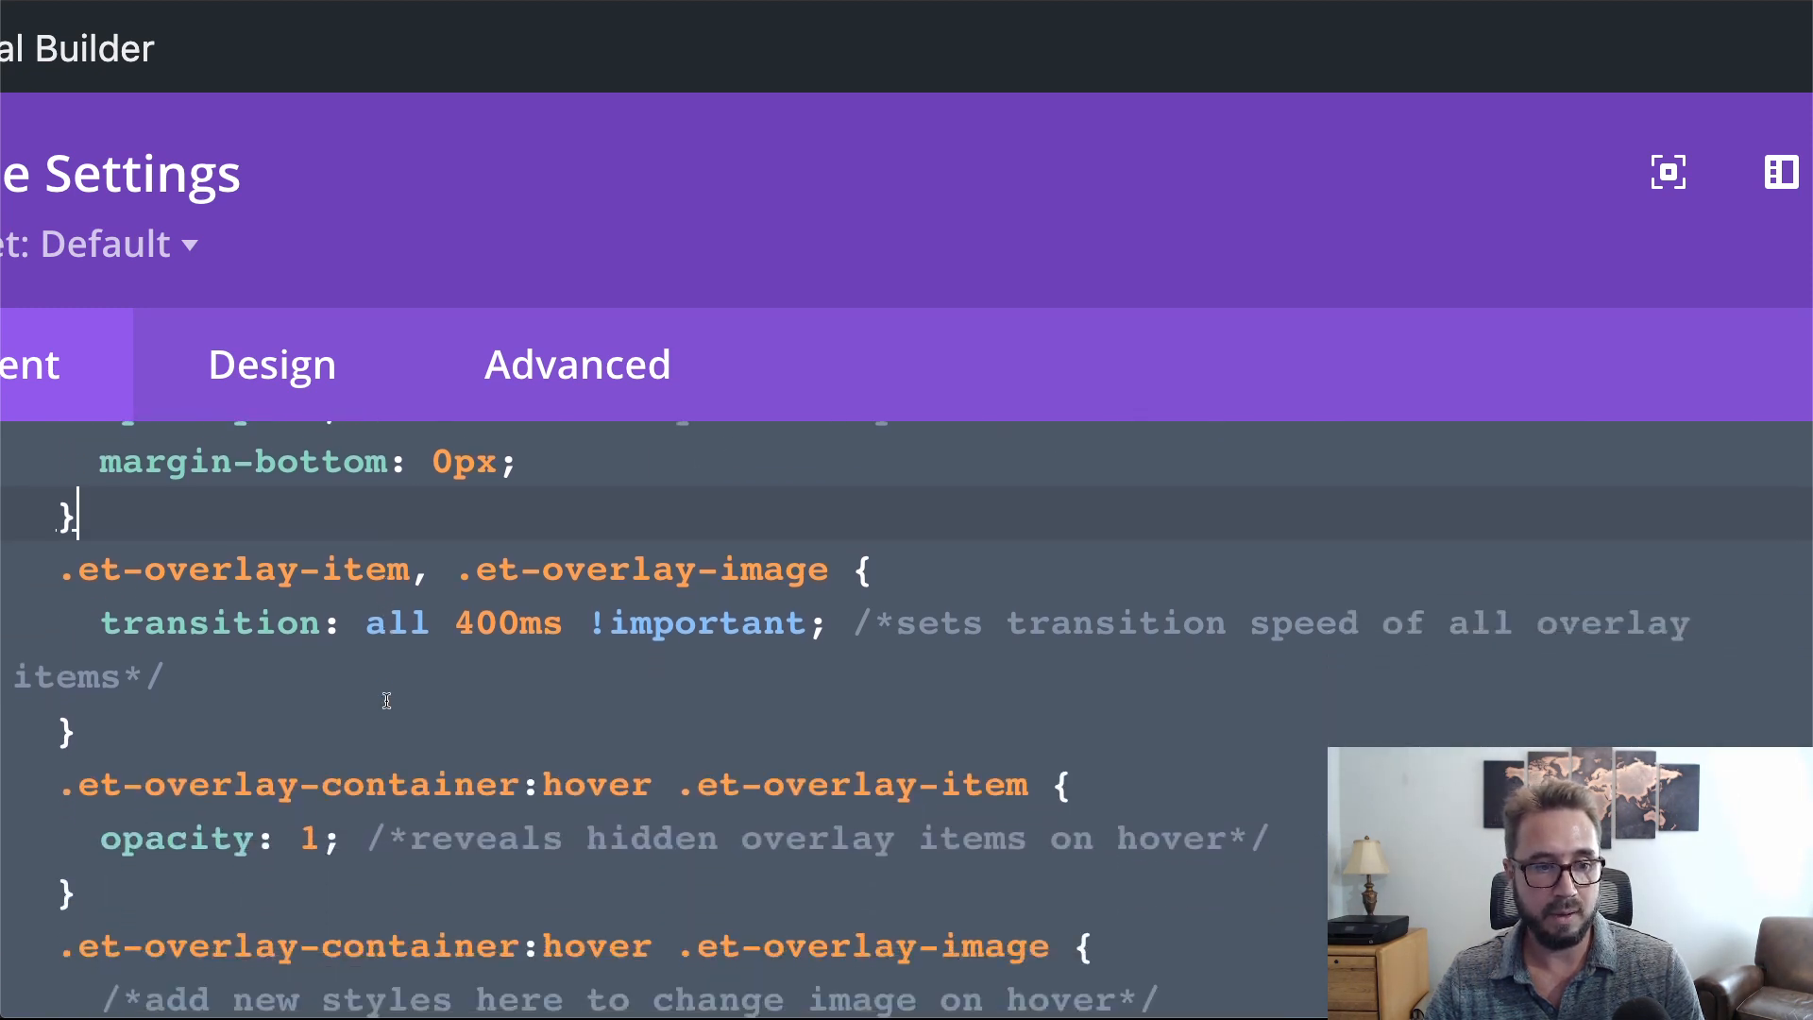
{"action": "scroll", "coordinate": [387, 700], "scroll_direction": "down", "scroll_amount": 1}
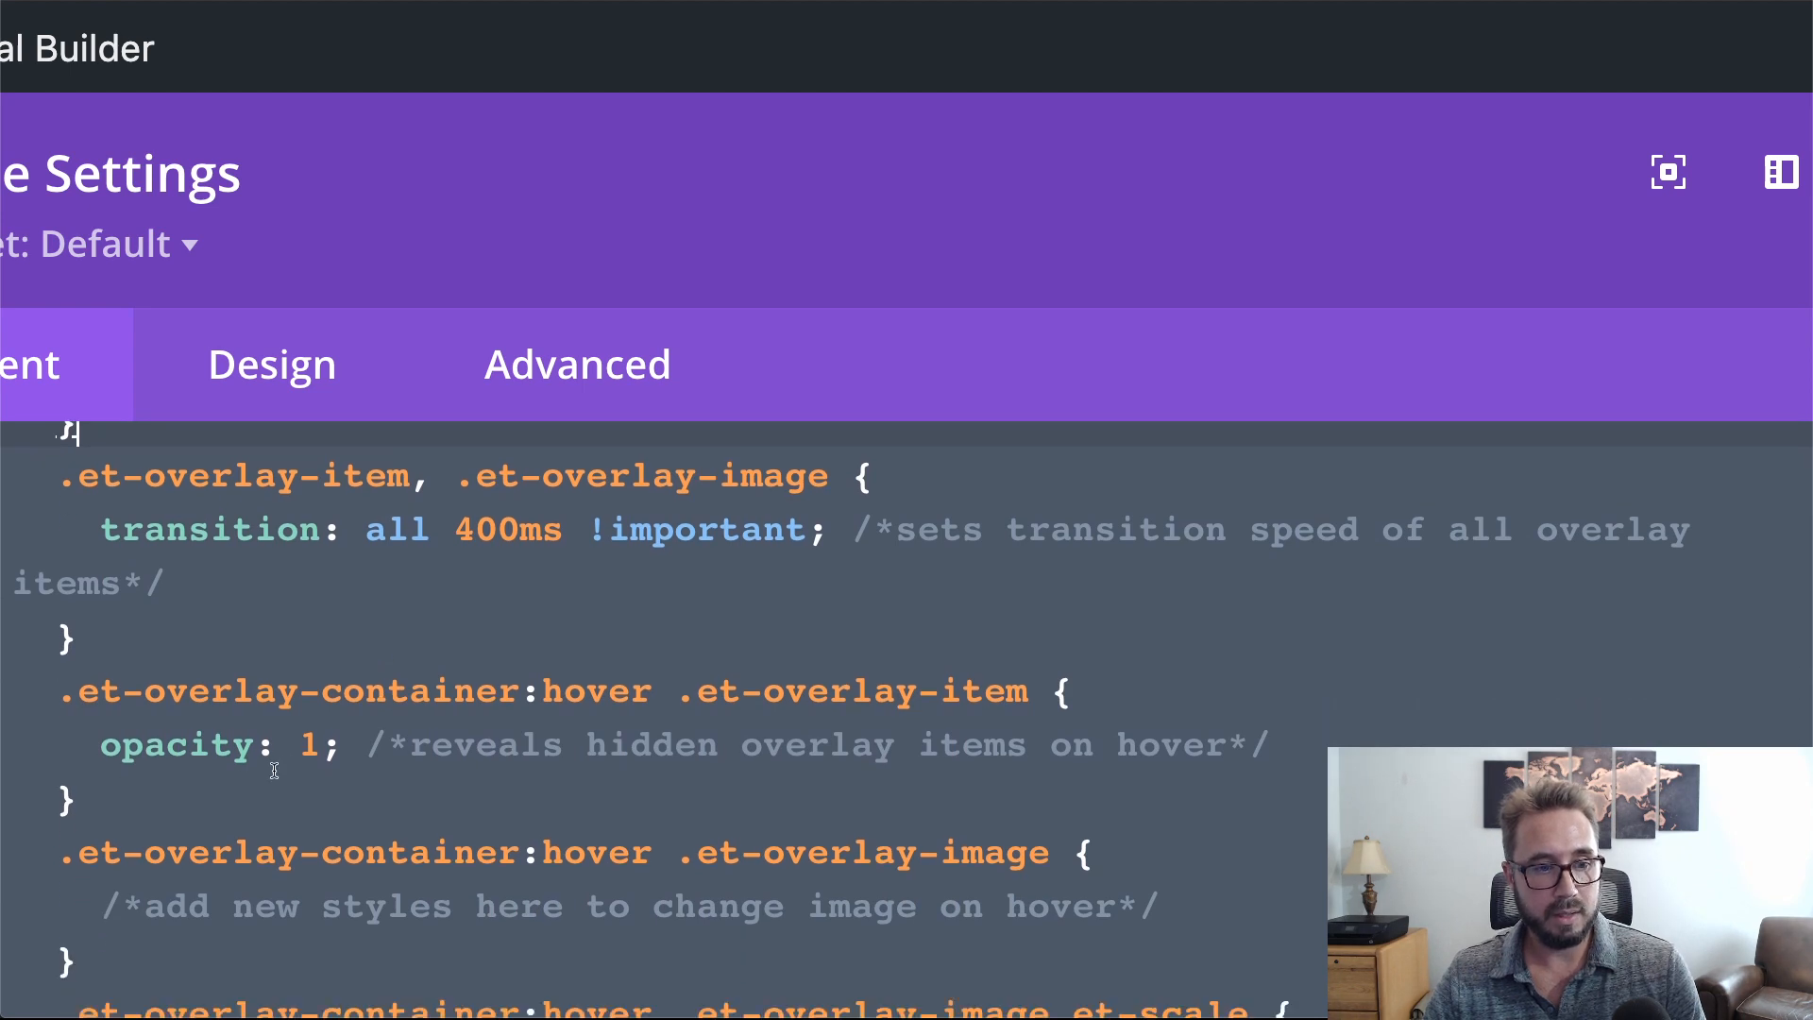
- Examine the hover rule in the Code module's CSS that reveals overlay items, including its container selector and opacity
{"action": "left_click_drag", "start_coordinate": [226, 787], "coordinate": [18, 695]}
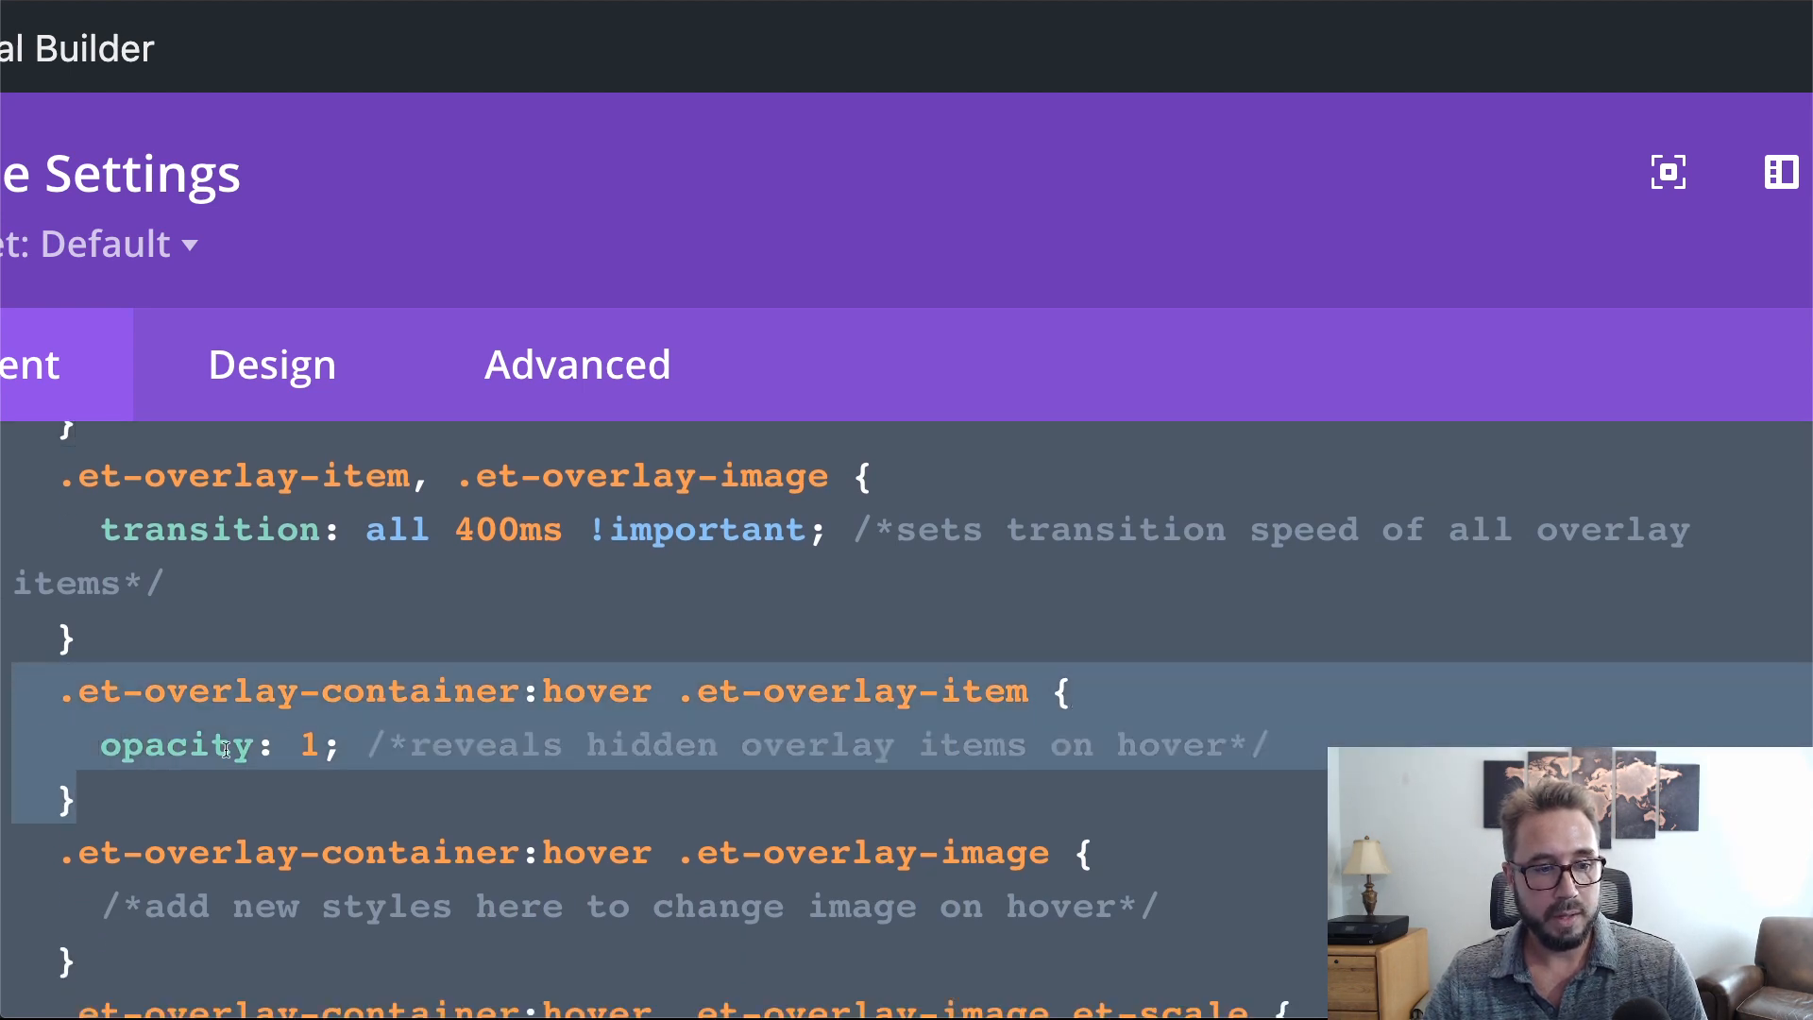
{"action": "left_click", "coordinate": [323, 743]}
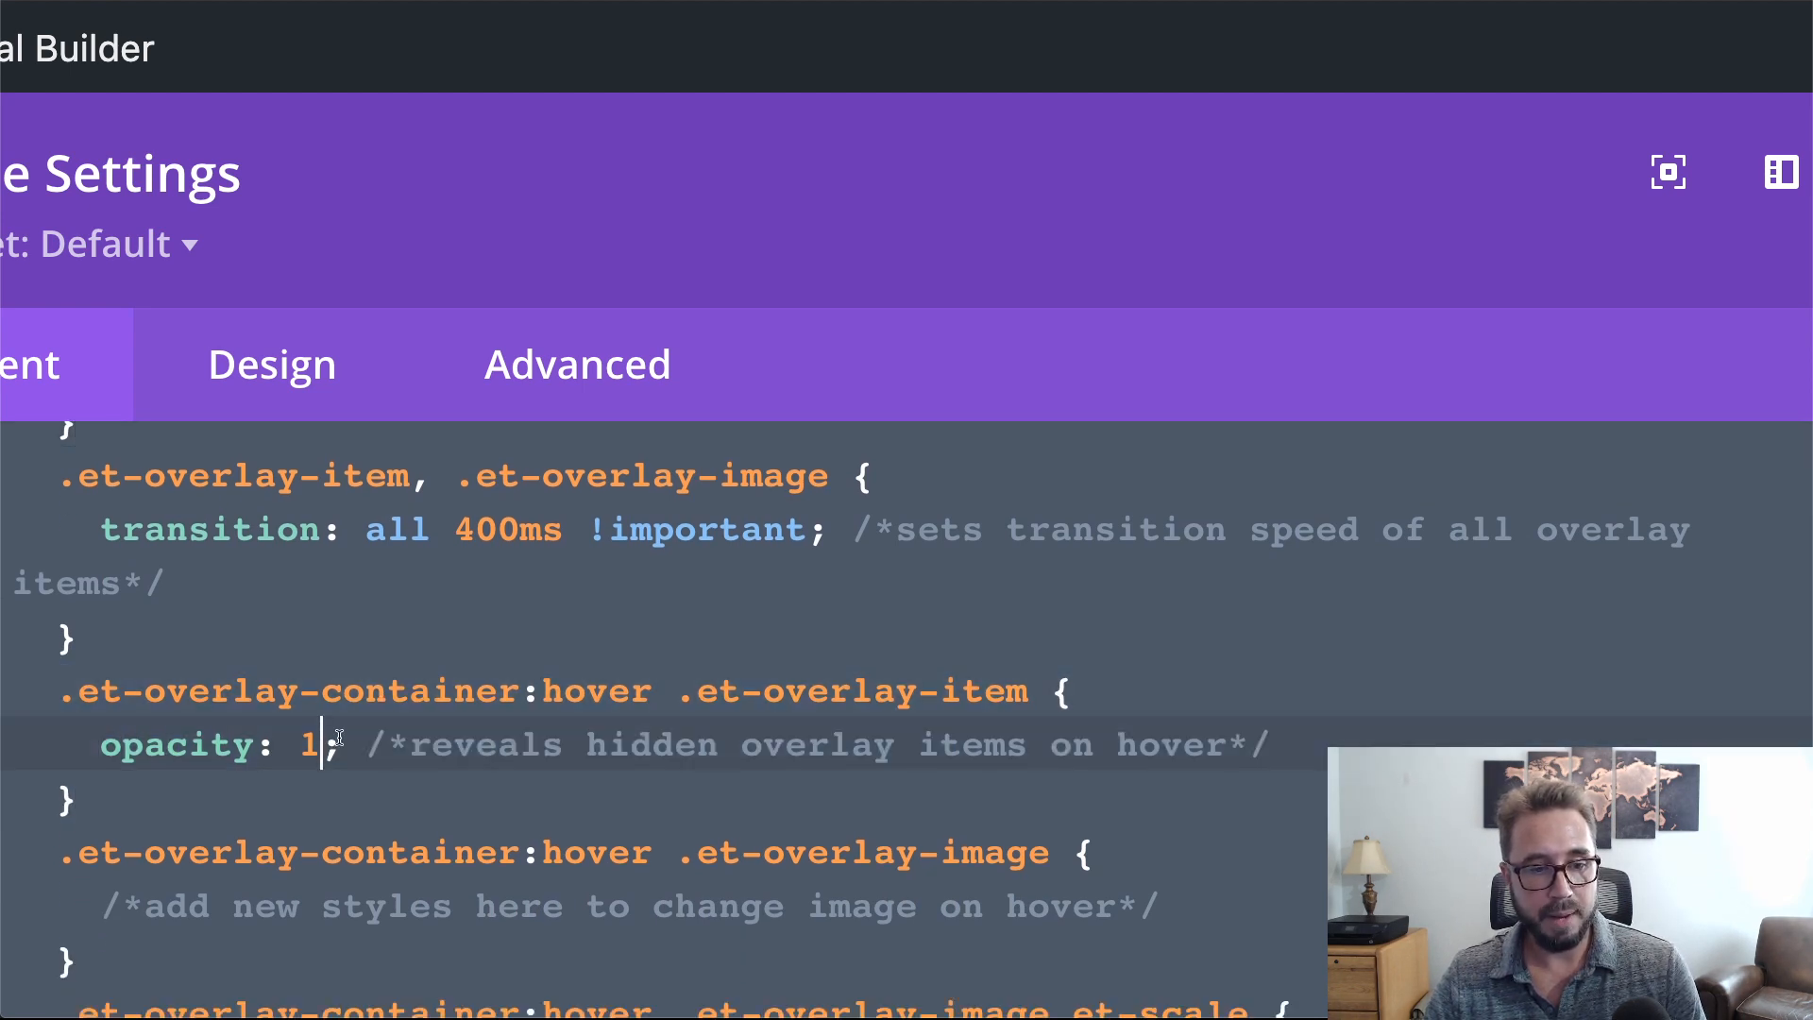
{"action": "left_click", "coordinate": [650, 692]}
{"action": "left_click_drag", "start_coordinate": [641, 694], "coordinate": [62, 694]}
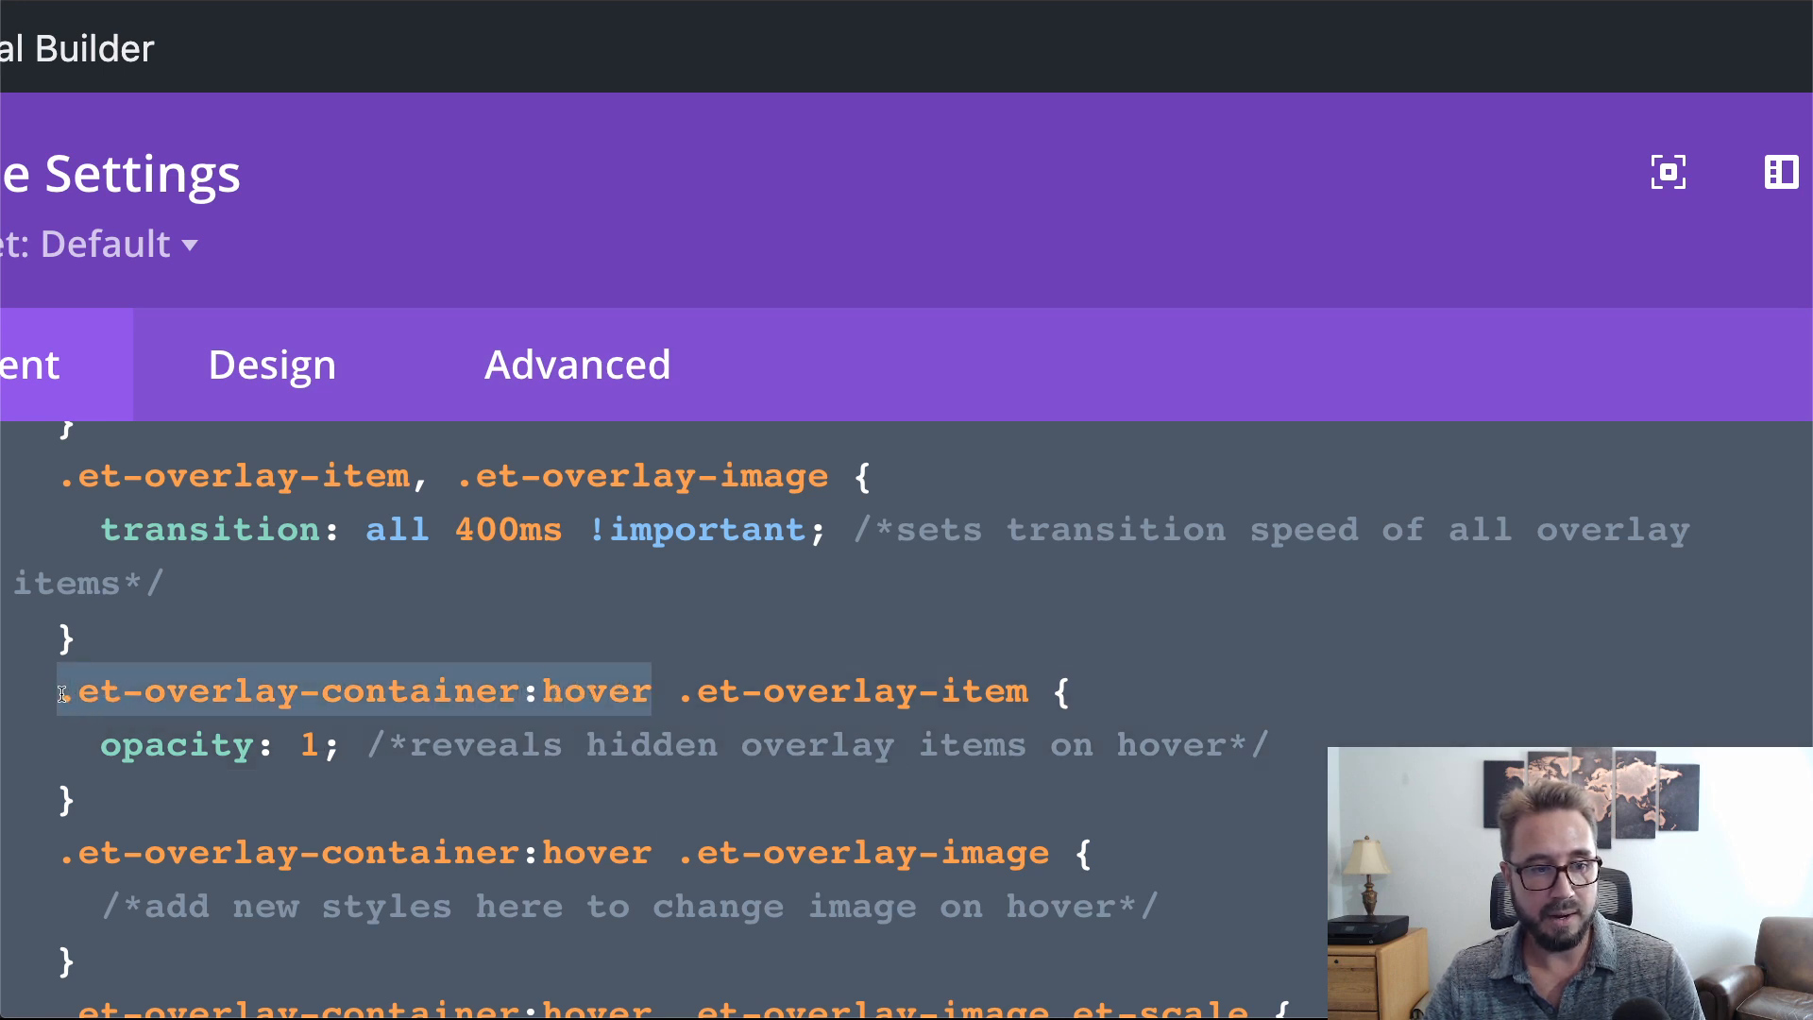
{"action": "left_click", "coordinate": [358, 804]}
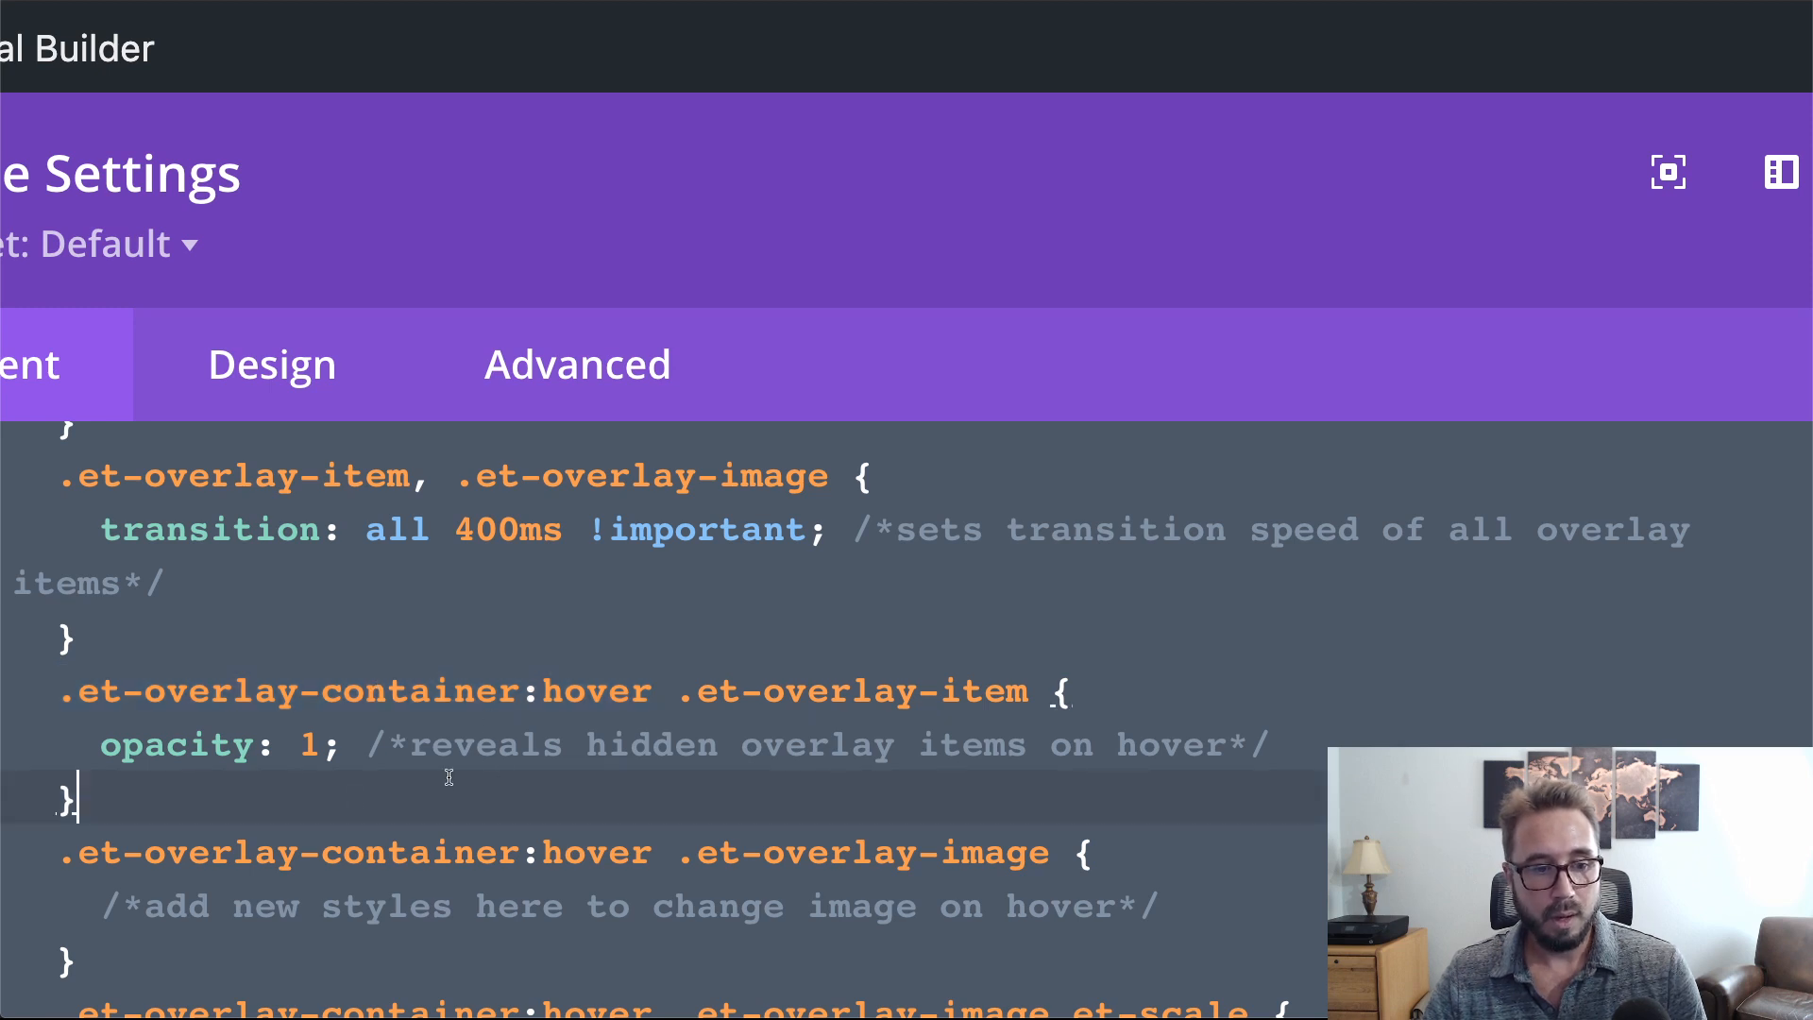
{"action": "scroll", "coordinate": [445, 782], "scroll_direction": "up", "scroll_amount": 2}
{"action": "scroll", "coordinate": [445, 784], "scroll_direction": "down", "scroll_amount": 2}
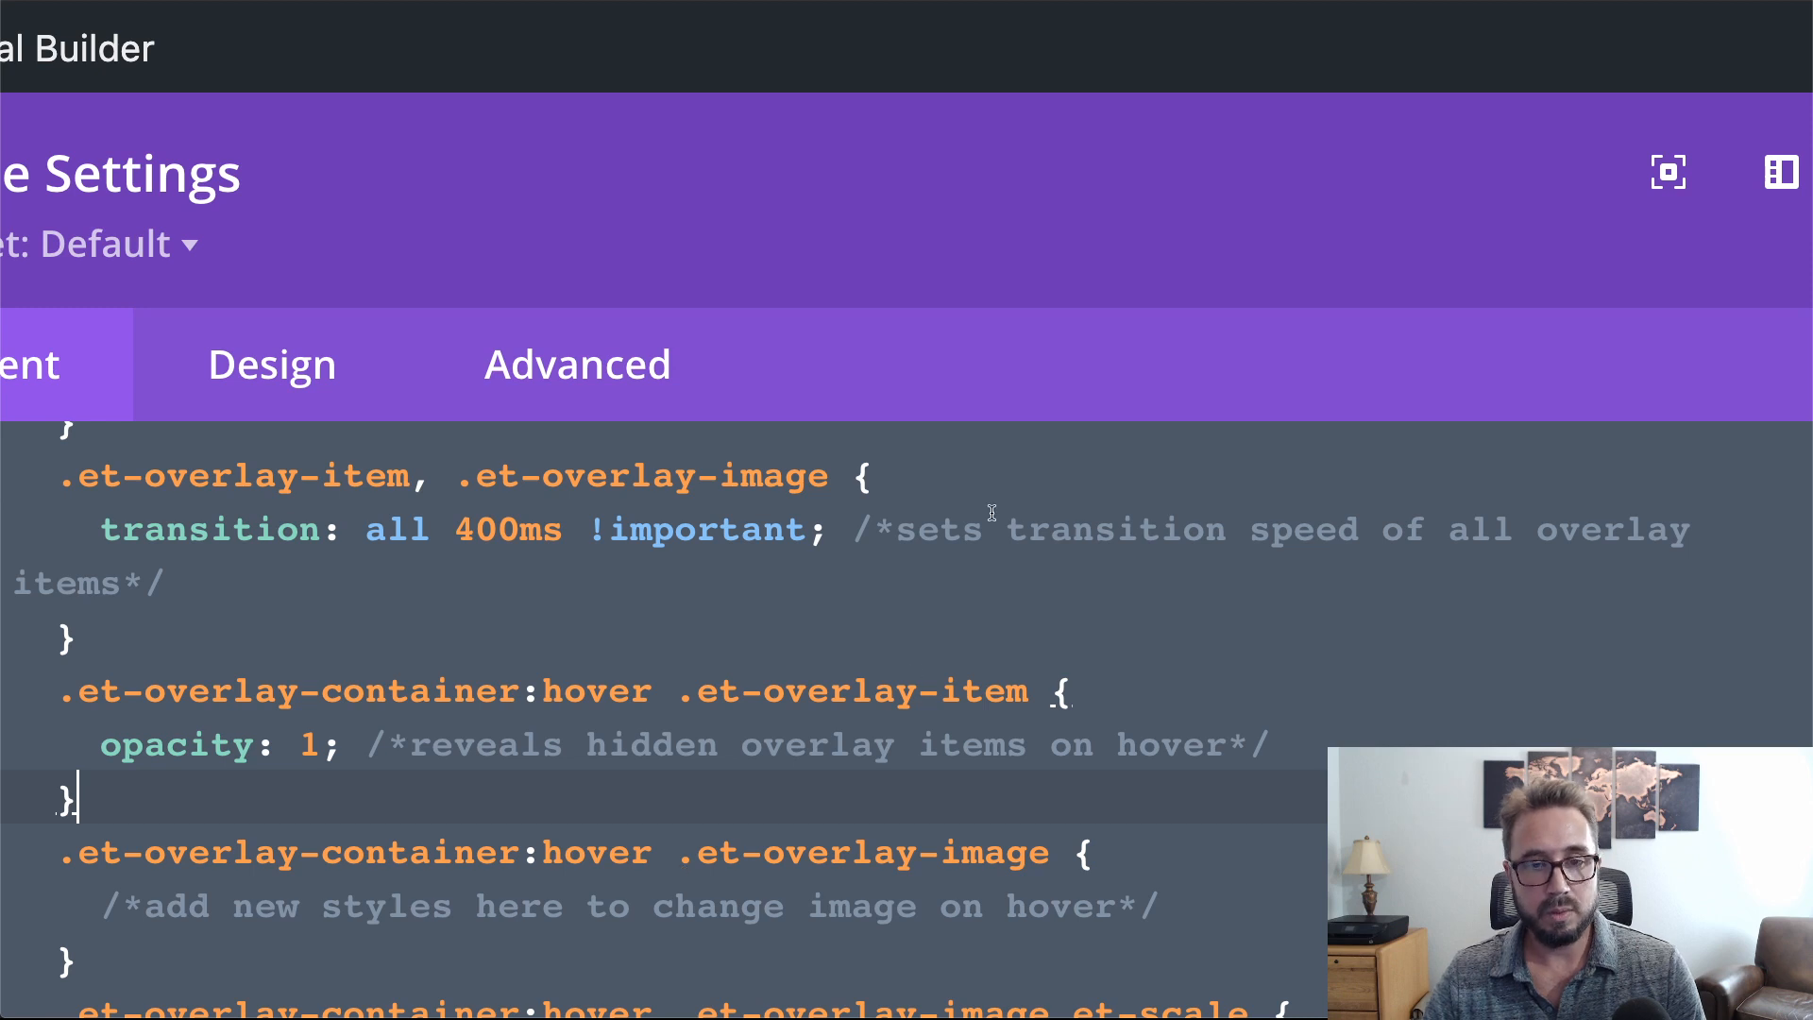
{"action": "scroll", "coordinate": [1147, 475], "scroll_direction": "up", "scroll_amount": 3}
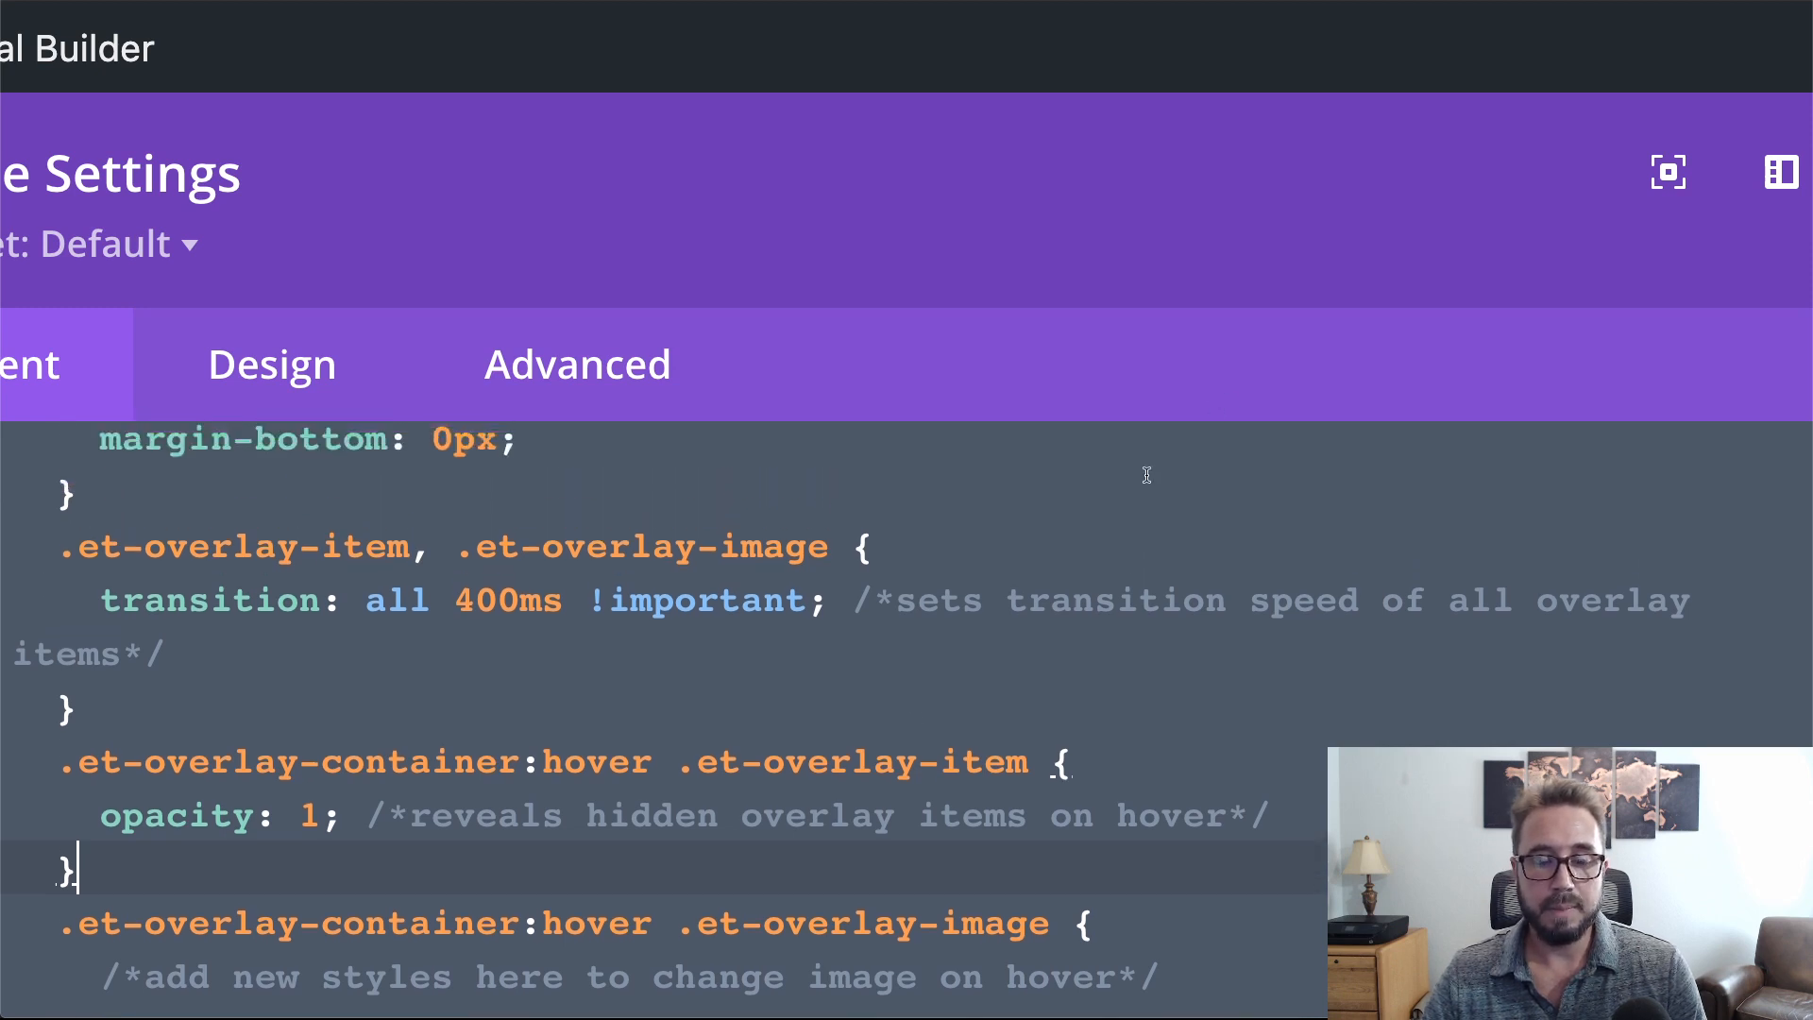
{"action": "scroll", "coordinate": [1147, 475], "scroll_direction": "down", "scroll_amount": 3}
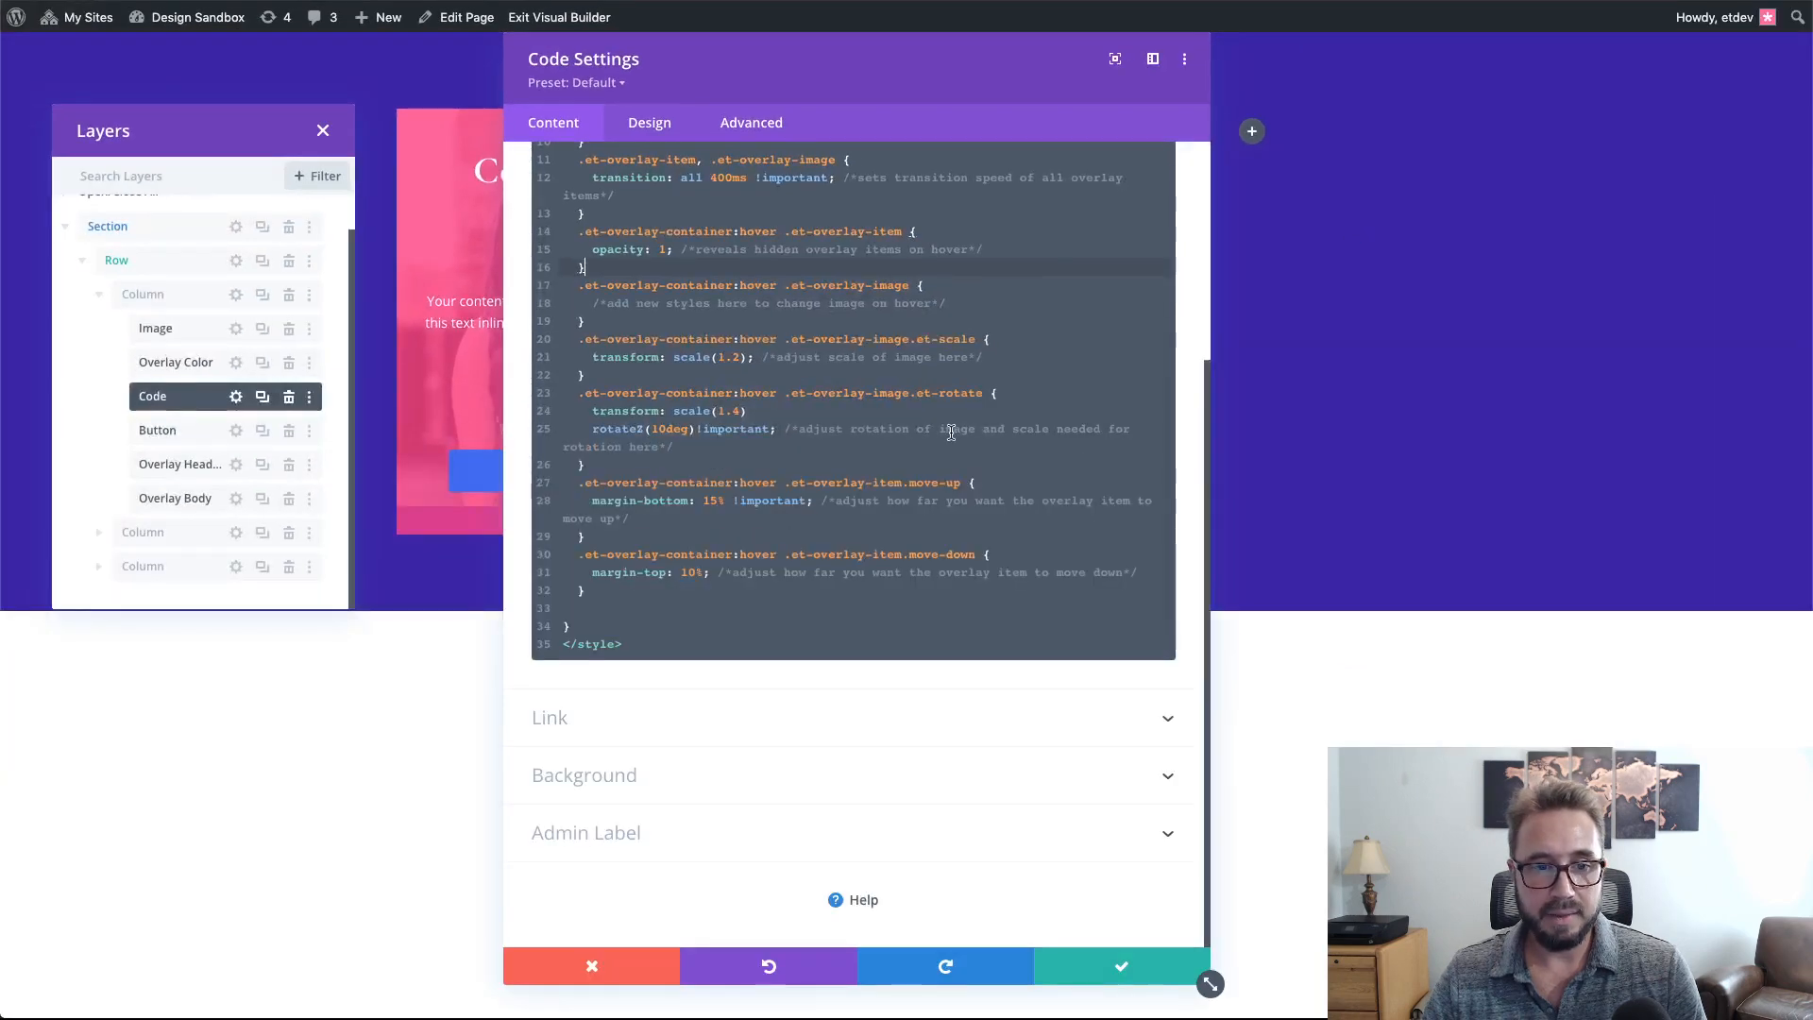
- Examine the et-scale, et-rotate, move-up and move-down hover rules in the Code module's CSS
{"action": "scroll", "coordinate": [944, 435], "scroll_direction": "up", "scroll_amount": 3}
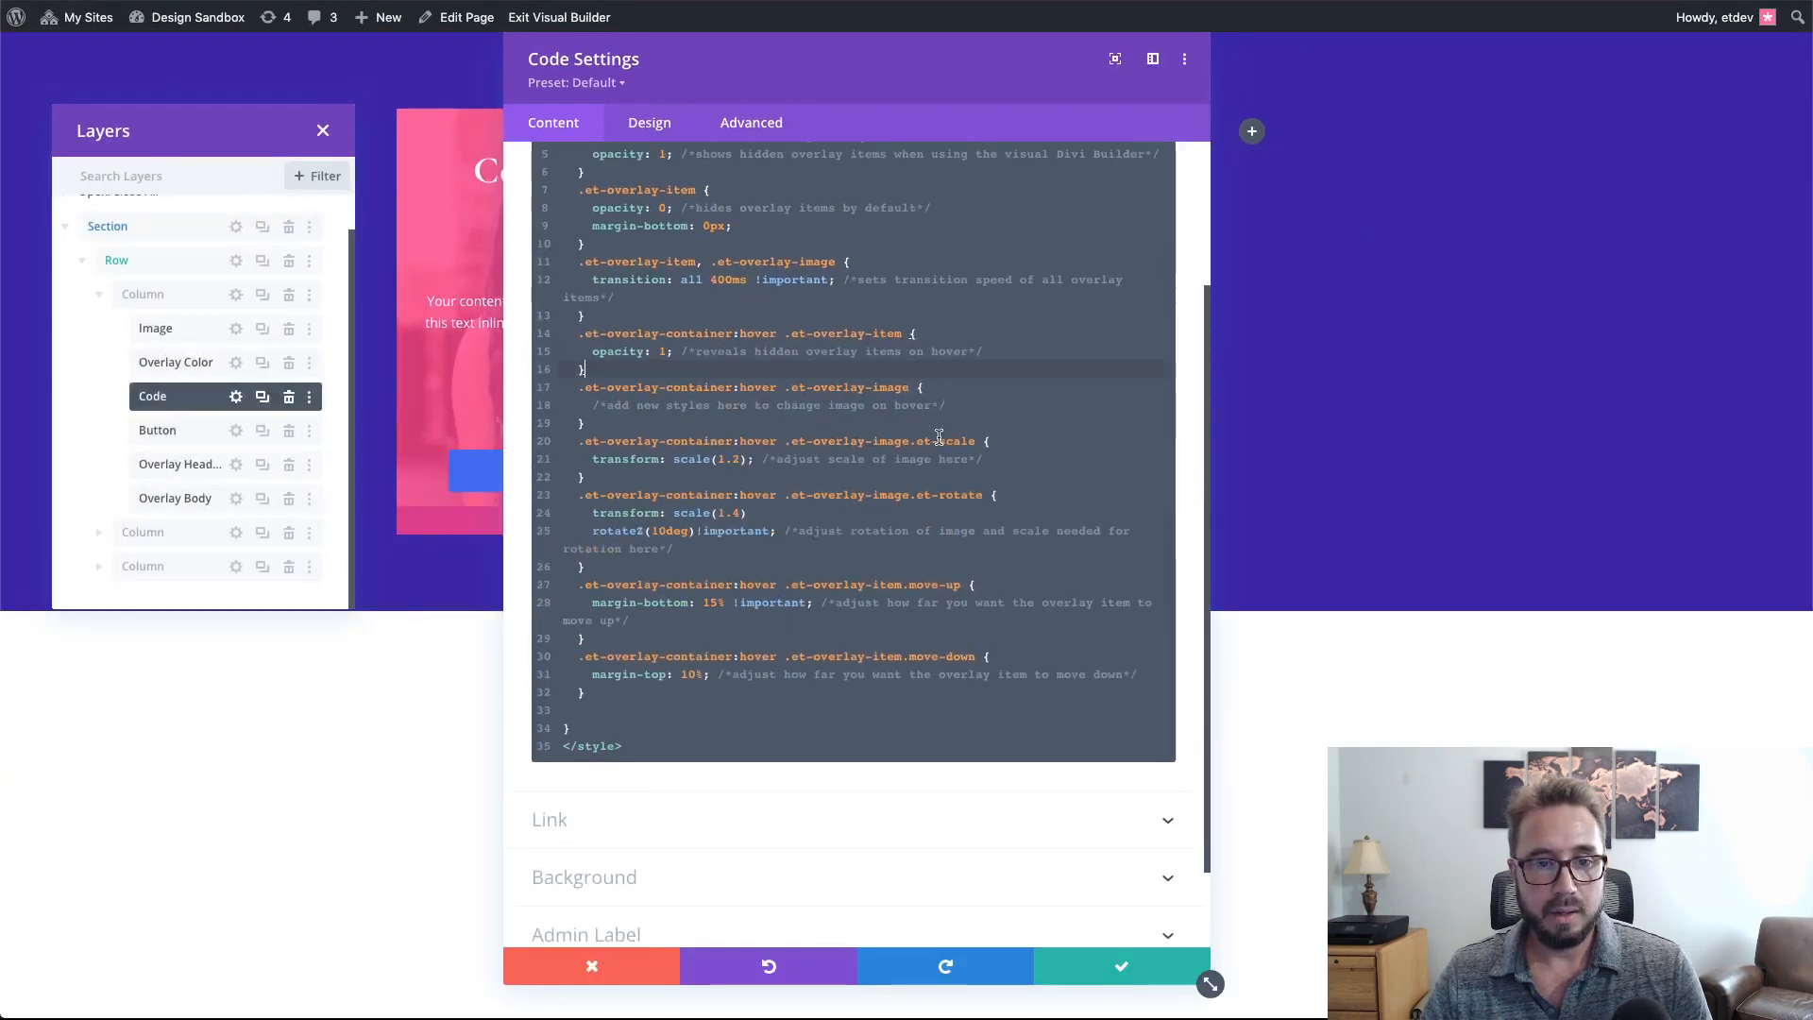
{"action": "scroll", "coordinate": [940, 437], "scroll_direction": "down", "scroll_amount": 3}
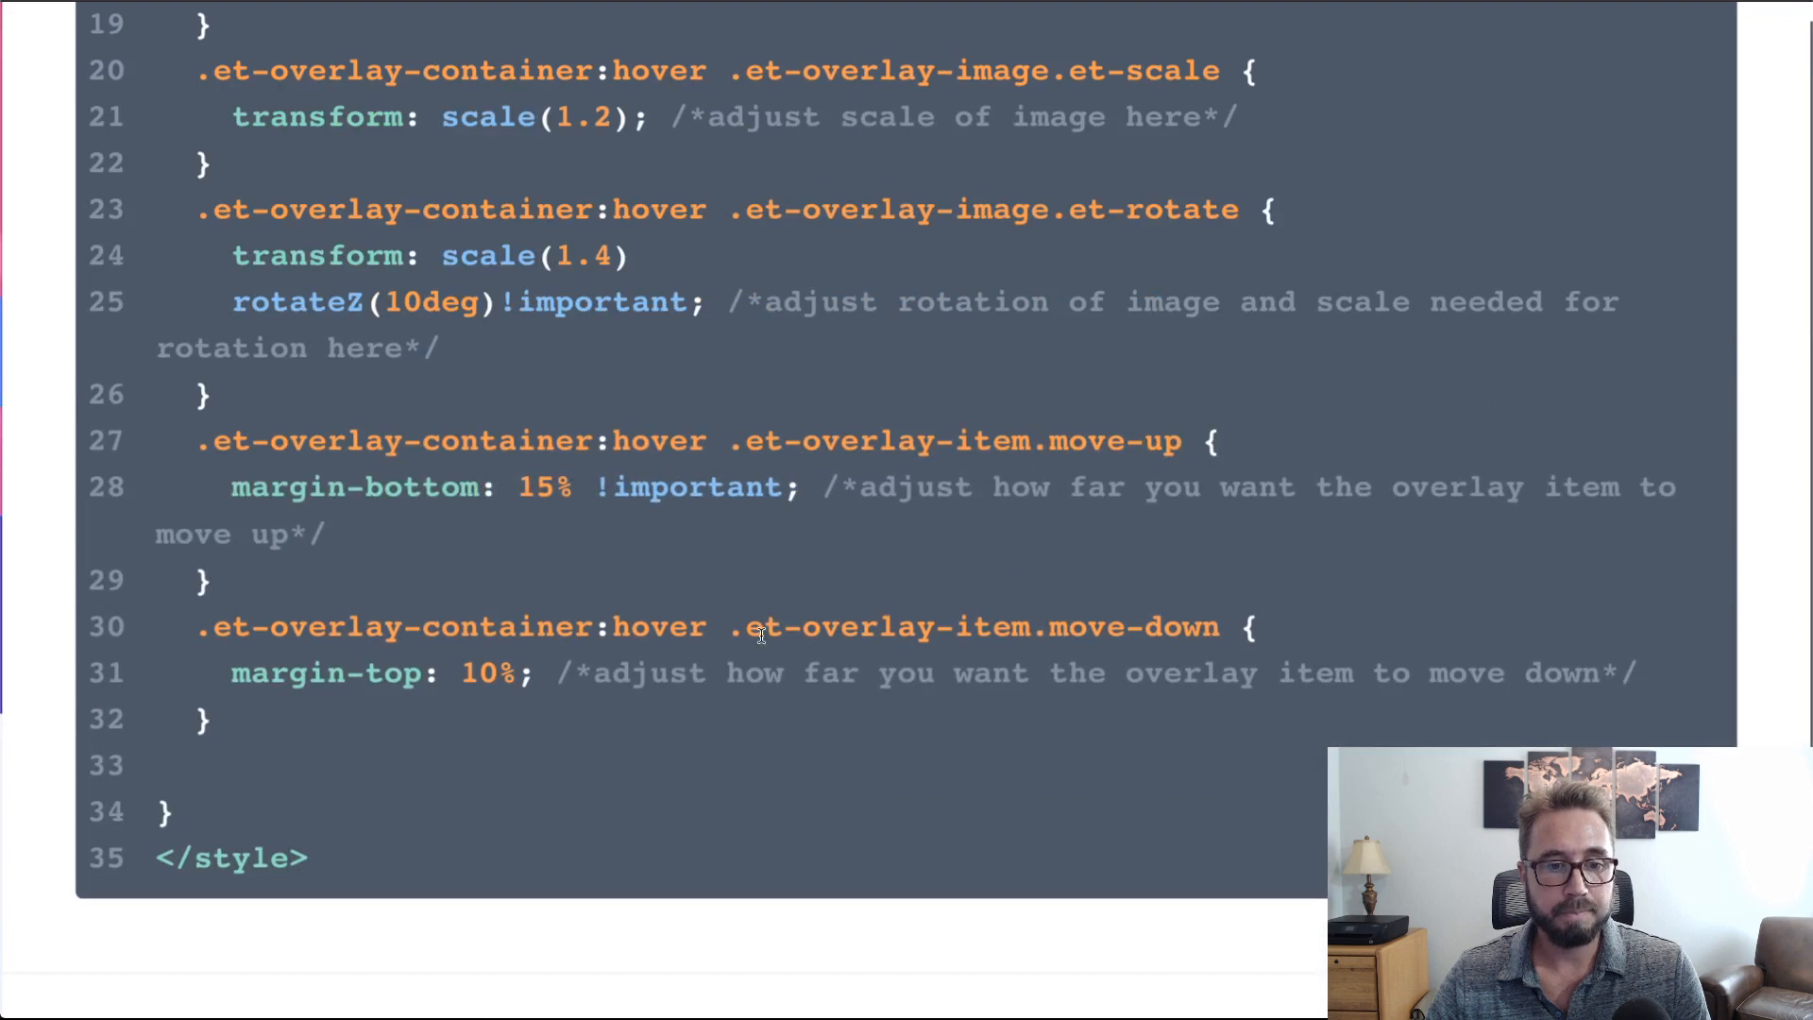
{"action": "scroll", "coordinate": [868, 496], "scroll_direction": "up", "scroll_amount": 4}
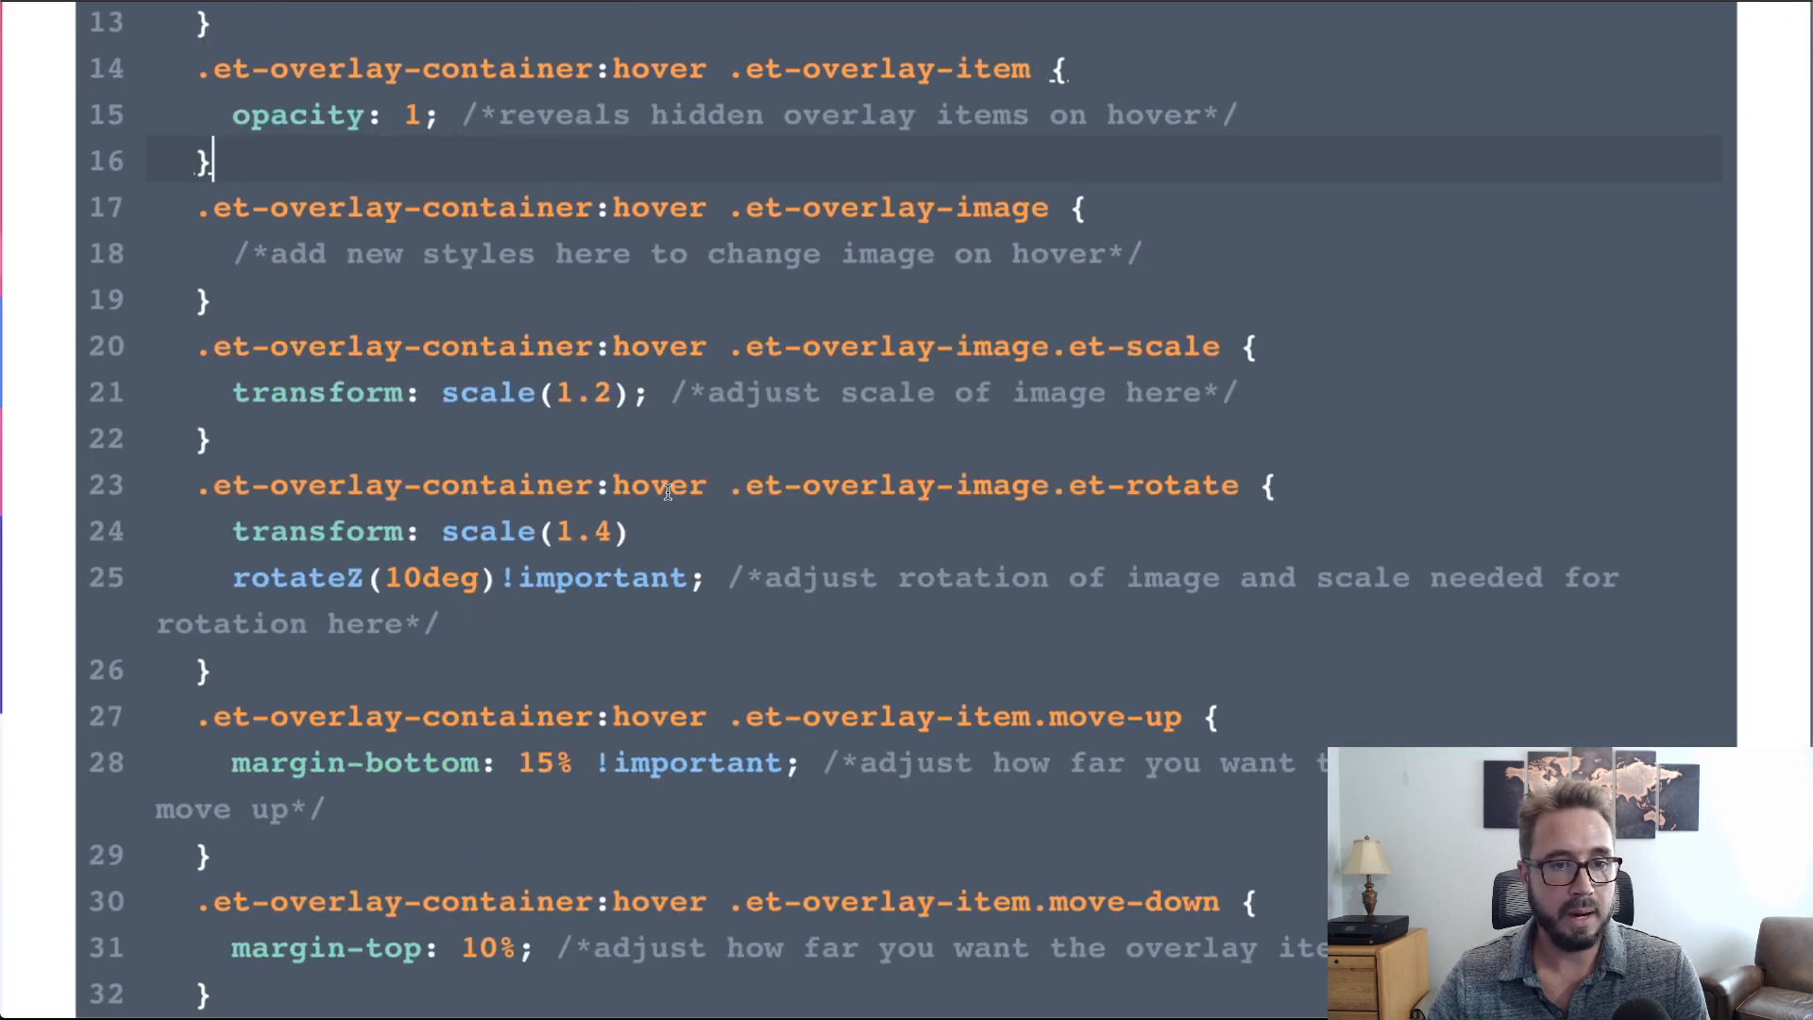
{"action": "left_click_drag", "start_coordinate": [329, 445], "coordinate": [149, 356]}
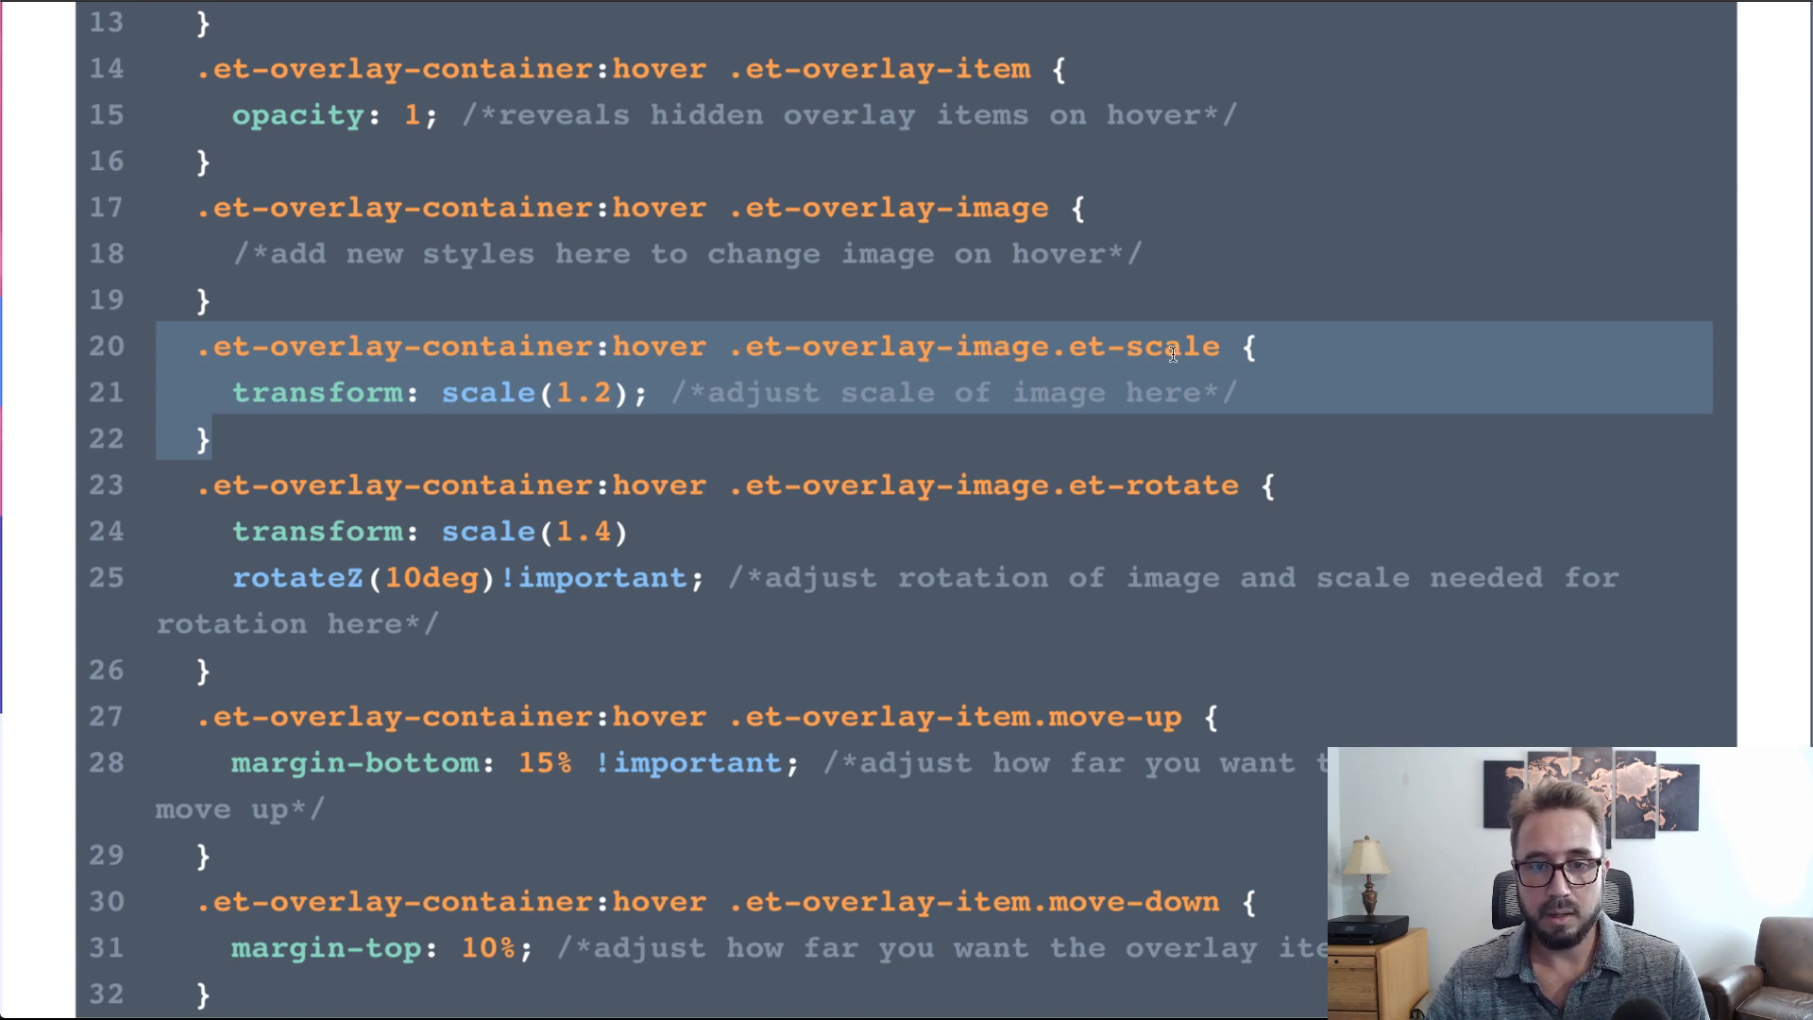
{"action": "left_click", "coordinate": [1032, 590]}
{"action": "scroll", "coordinate": [1027, 651], "scroll_direction": "down", "scroll_amount": 1}
{"action": "scroll", "coordinate": [1027, 653], "scroll_direction": "down", "scroll_amount": 5}
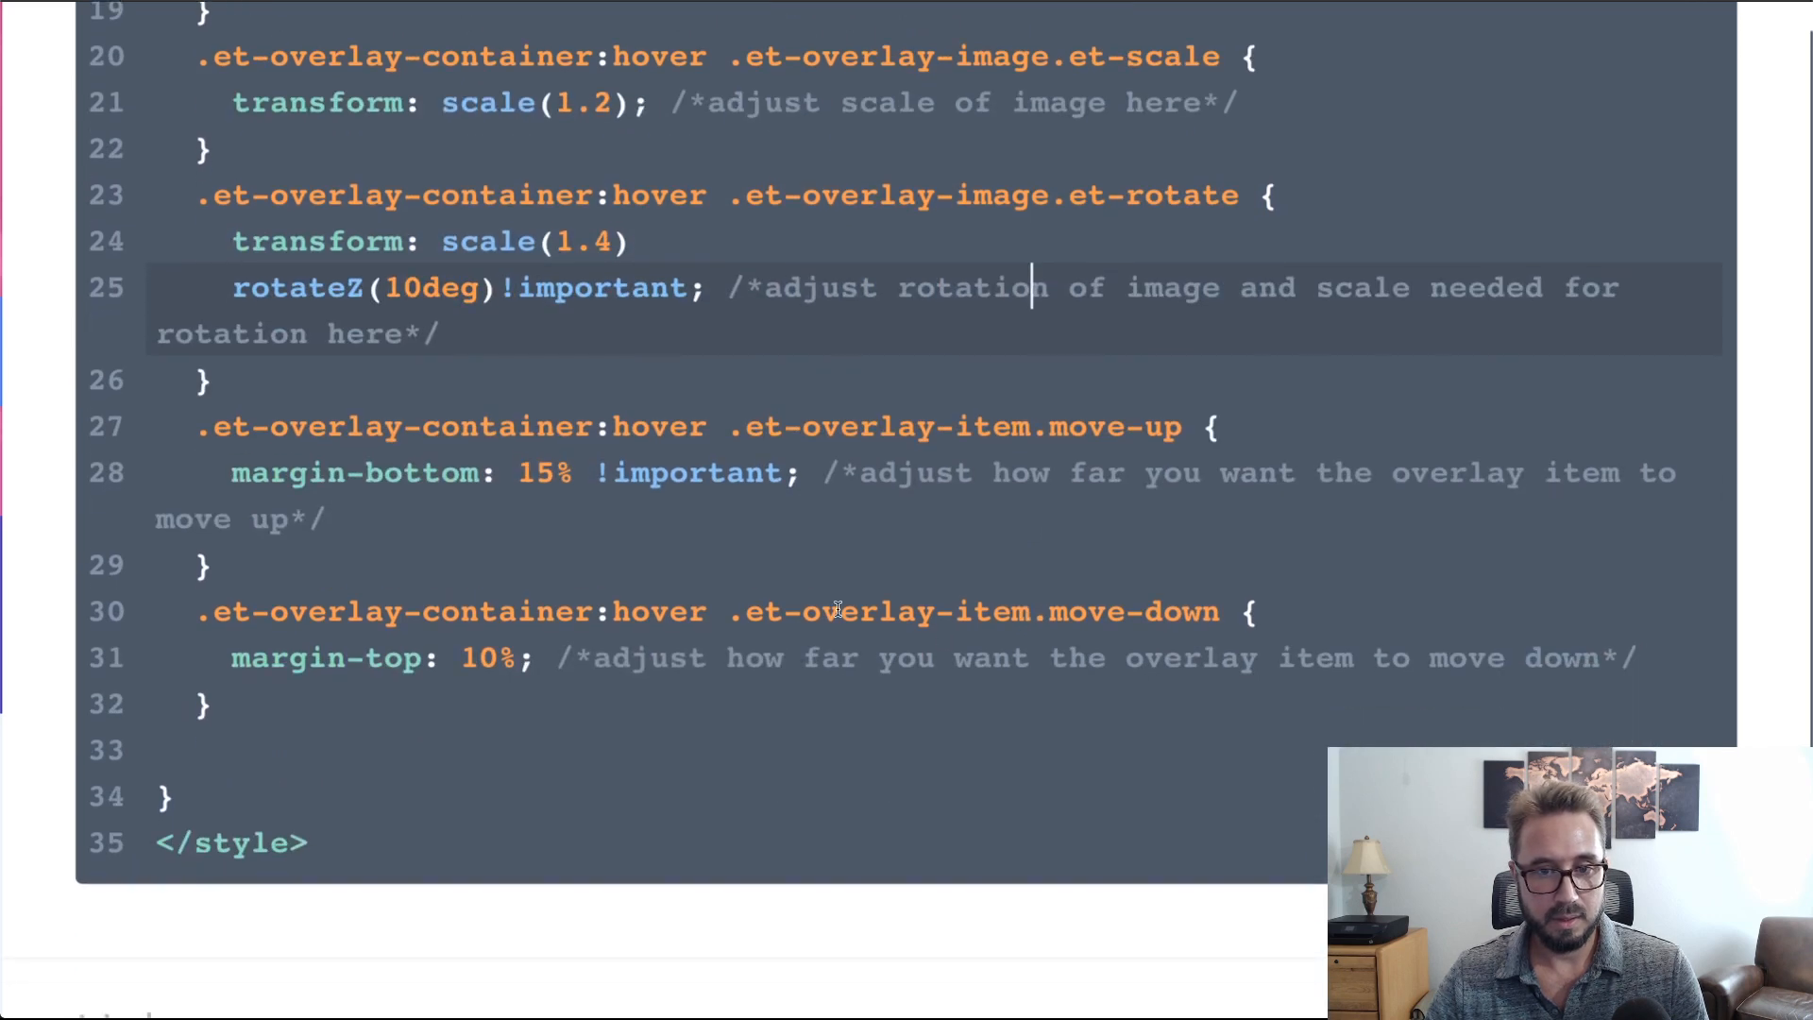
{"action": "left_click_drag", "start_coordinate": [362, 568], "coordinate": [145, 436]}
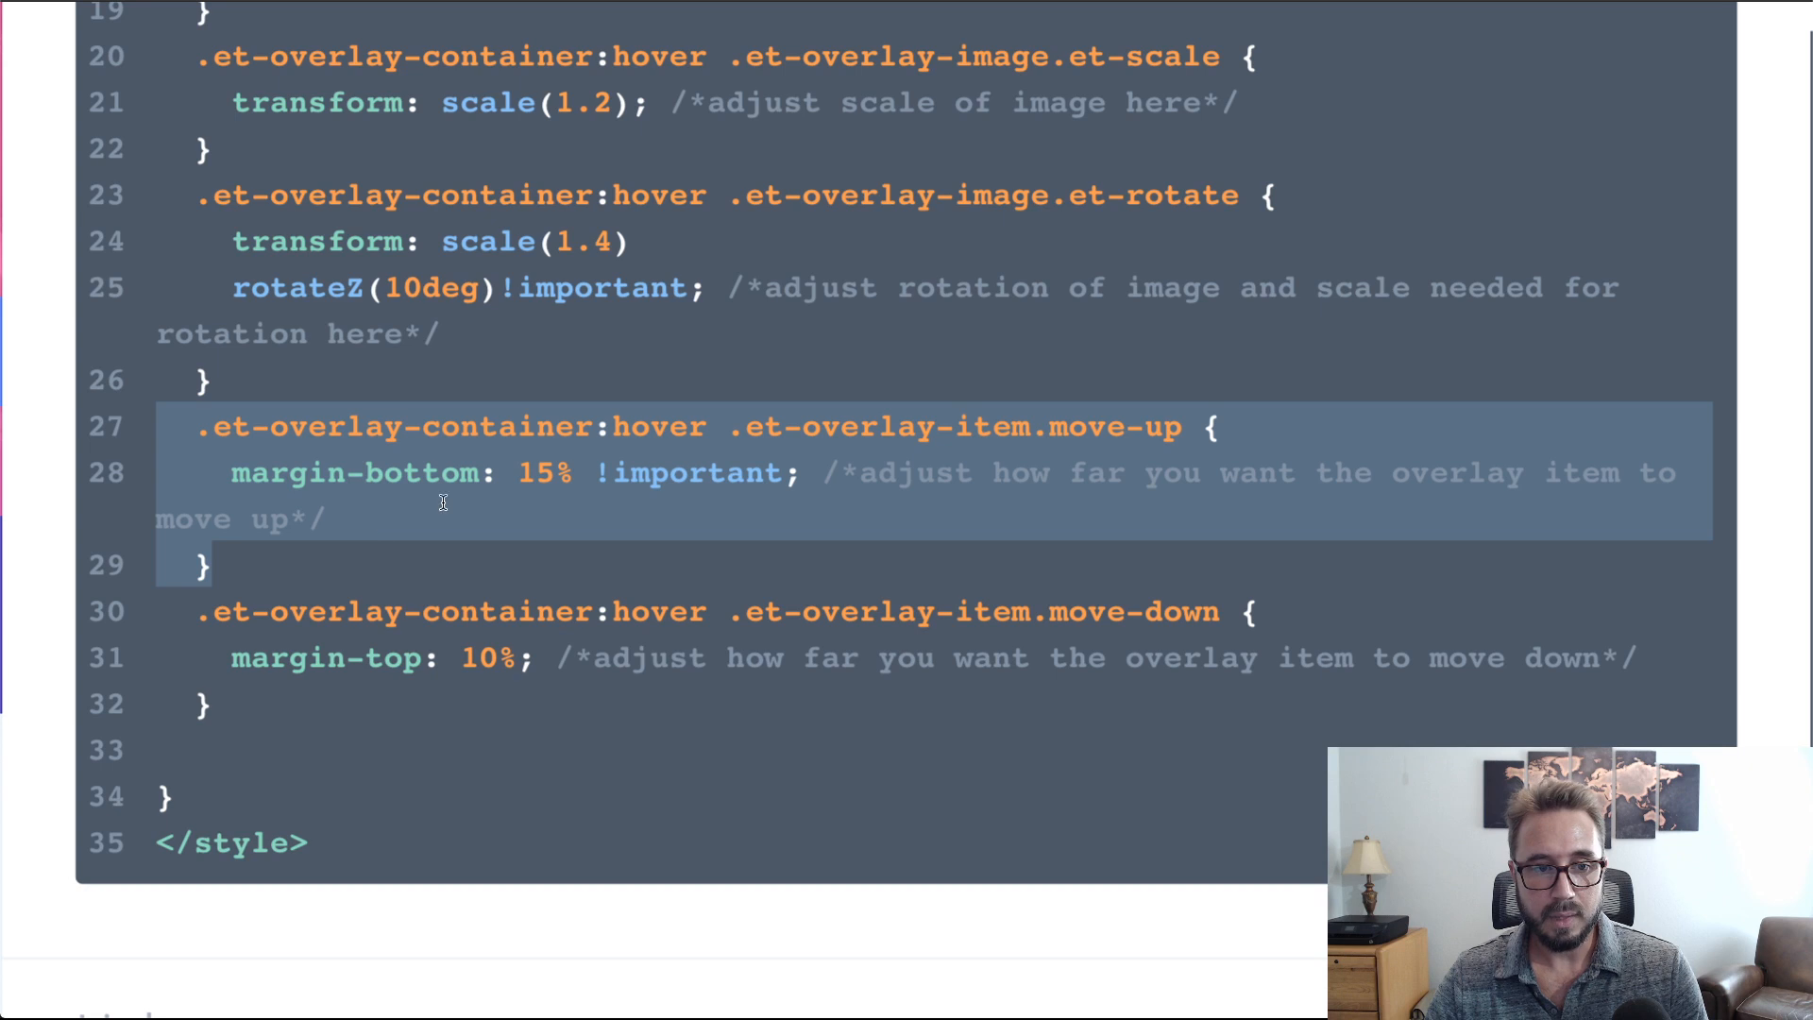
{"action": "left_click_drag", "start_coordinate": [442, 706], "coordinate": [118, 640]}
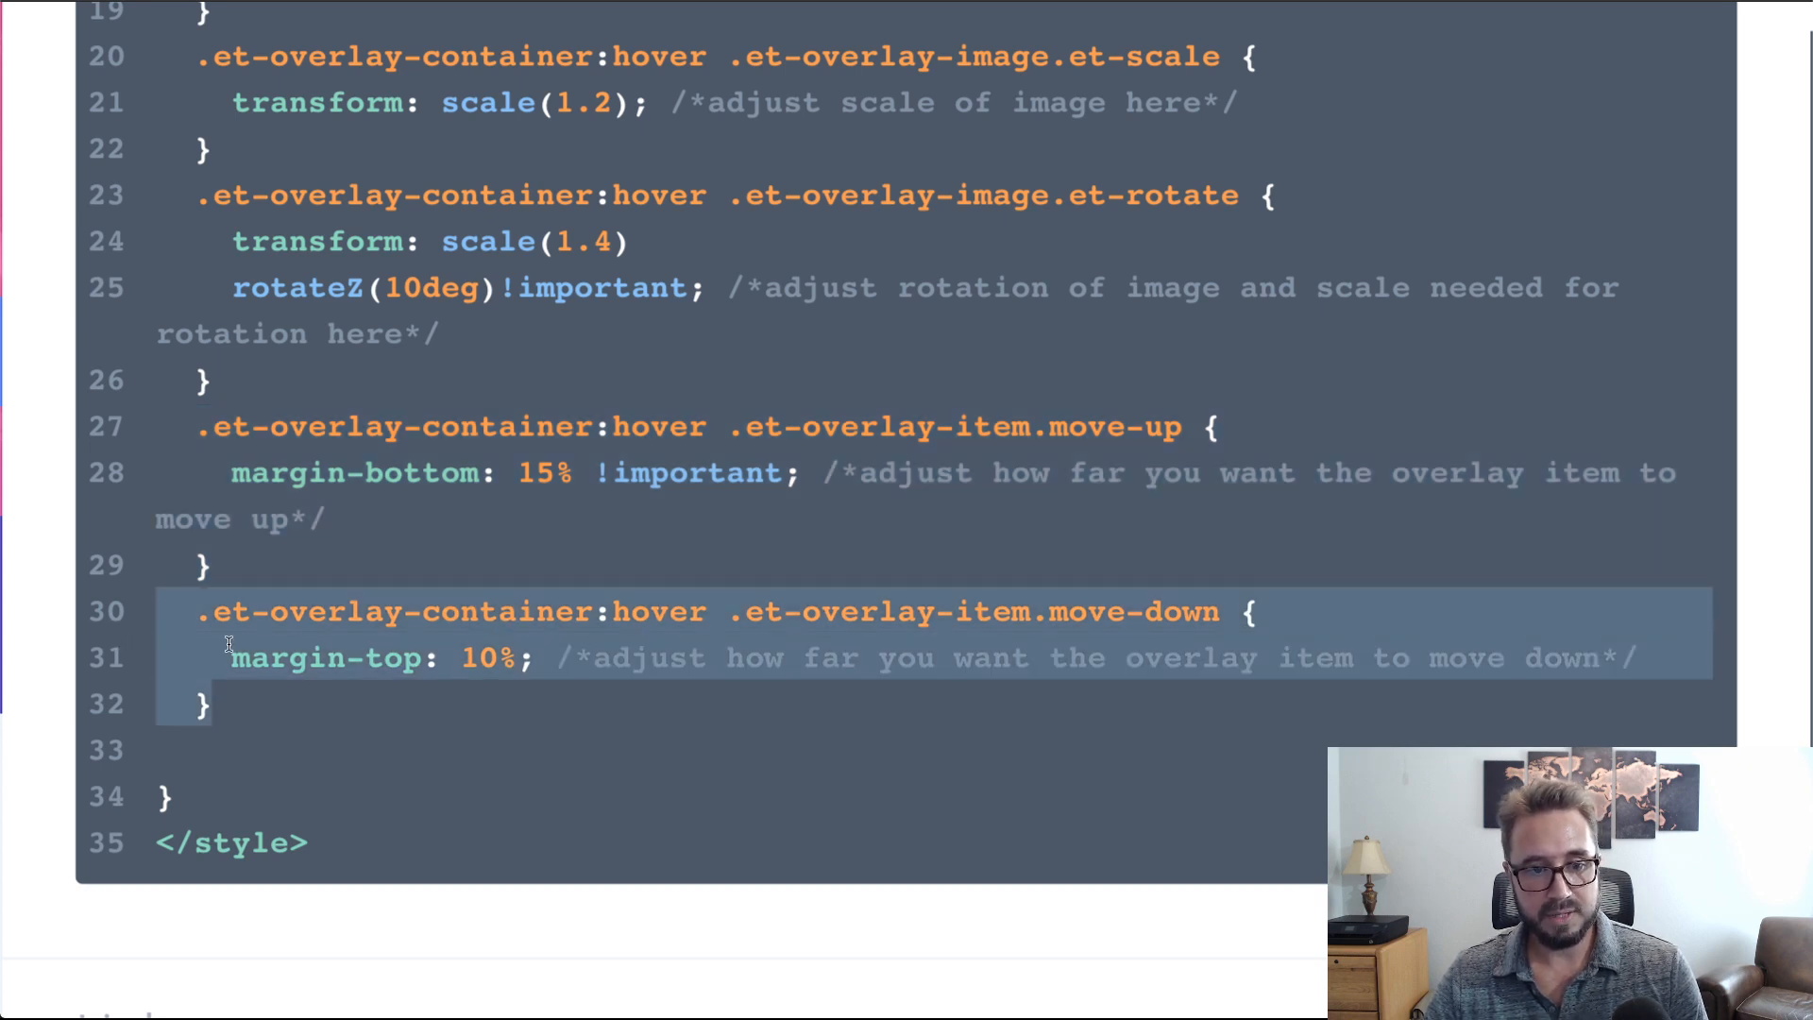
{"action": "left_click", "coordinate": [412, 718]}
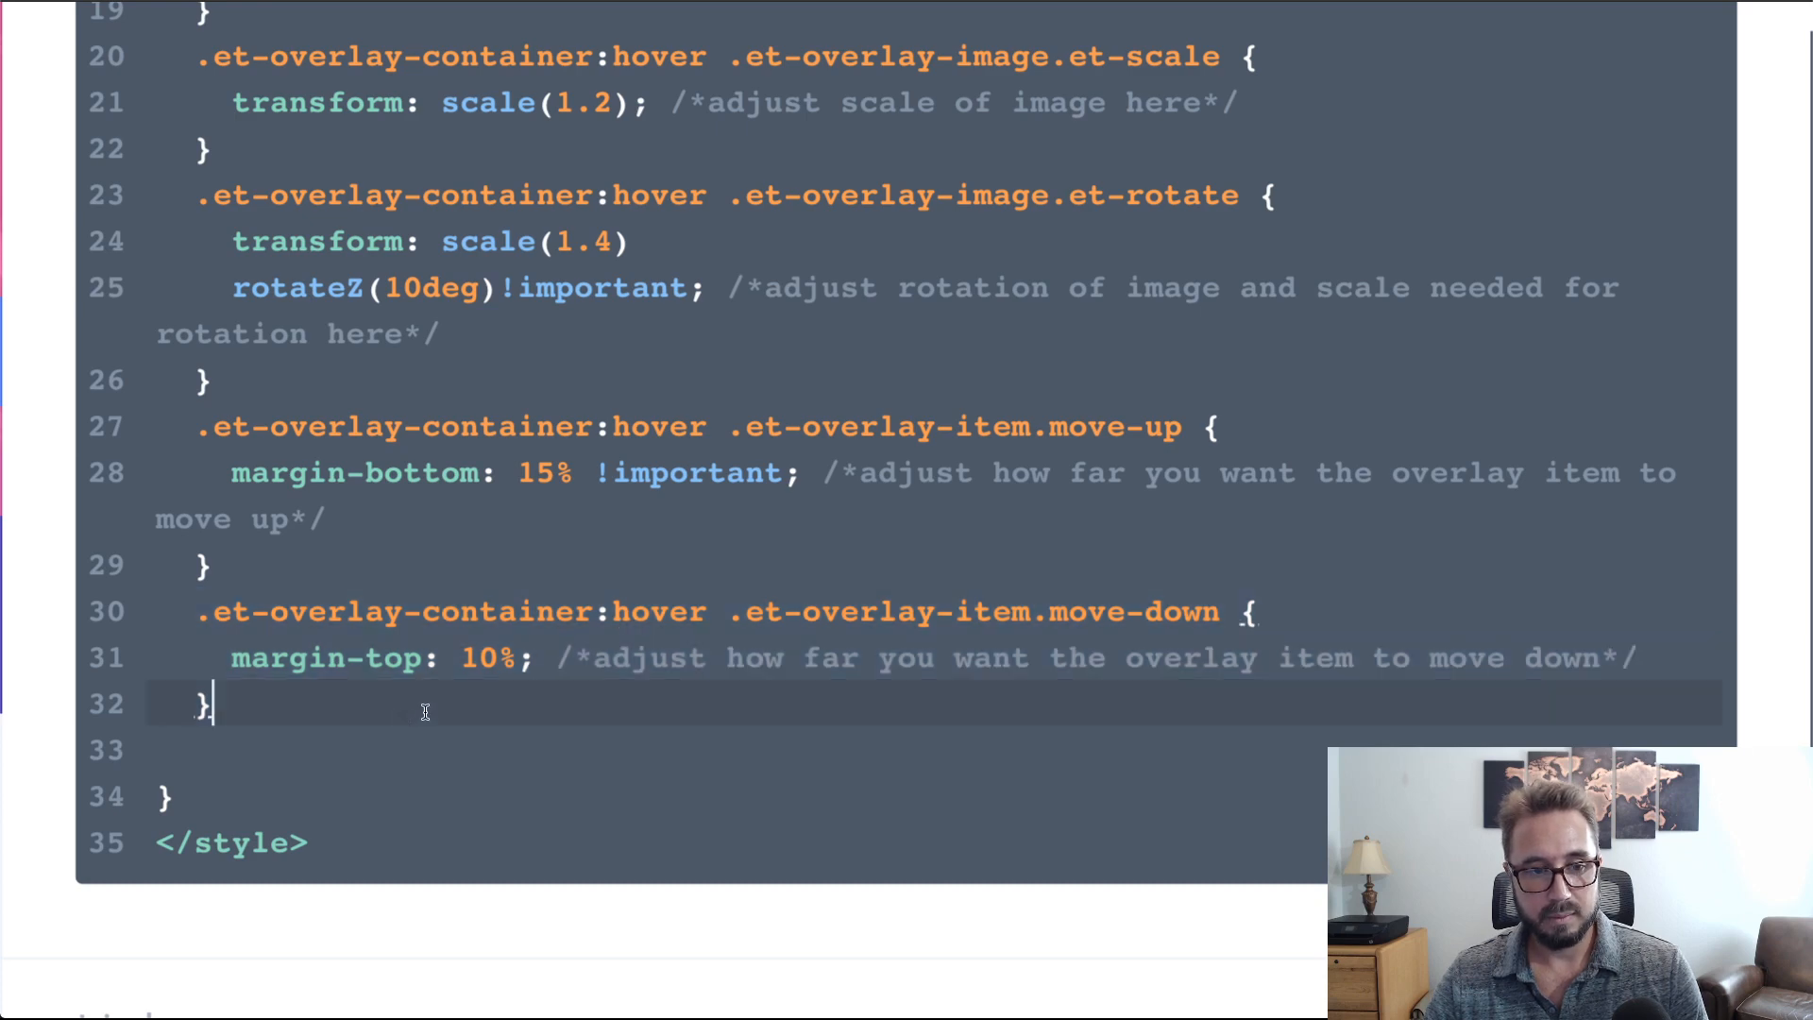
- Review the whole style block from the media query down to the closing style tag
{"action": "scroll", "coordinate": [775, 680], "scroll_direction": "up", "scroll_amount": 8}
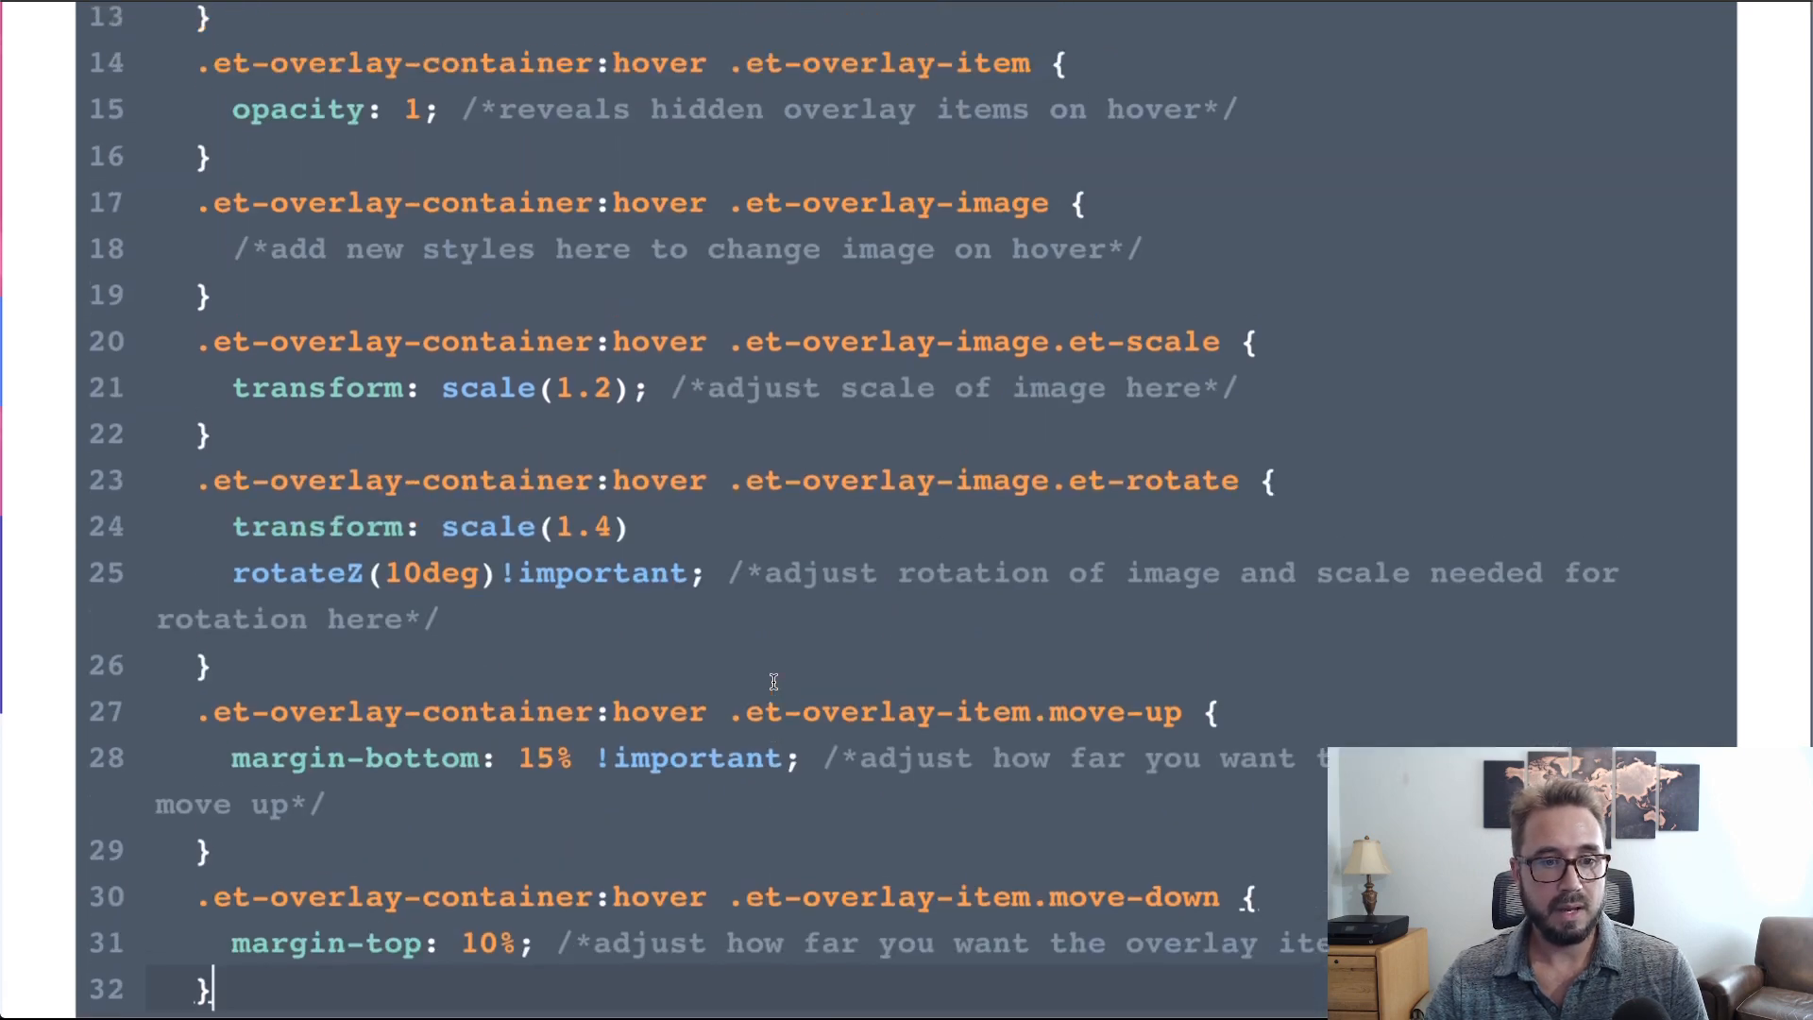
{"action": "scroll", "coordinate": [773, 683], "scroll_direction": "down", "scroll_amount": 1}
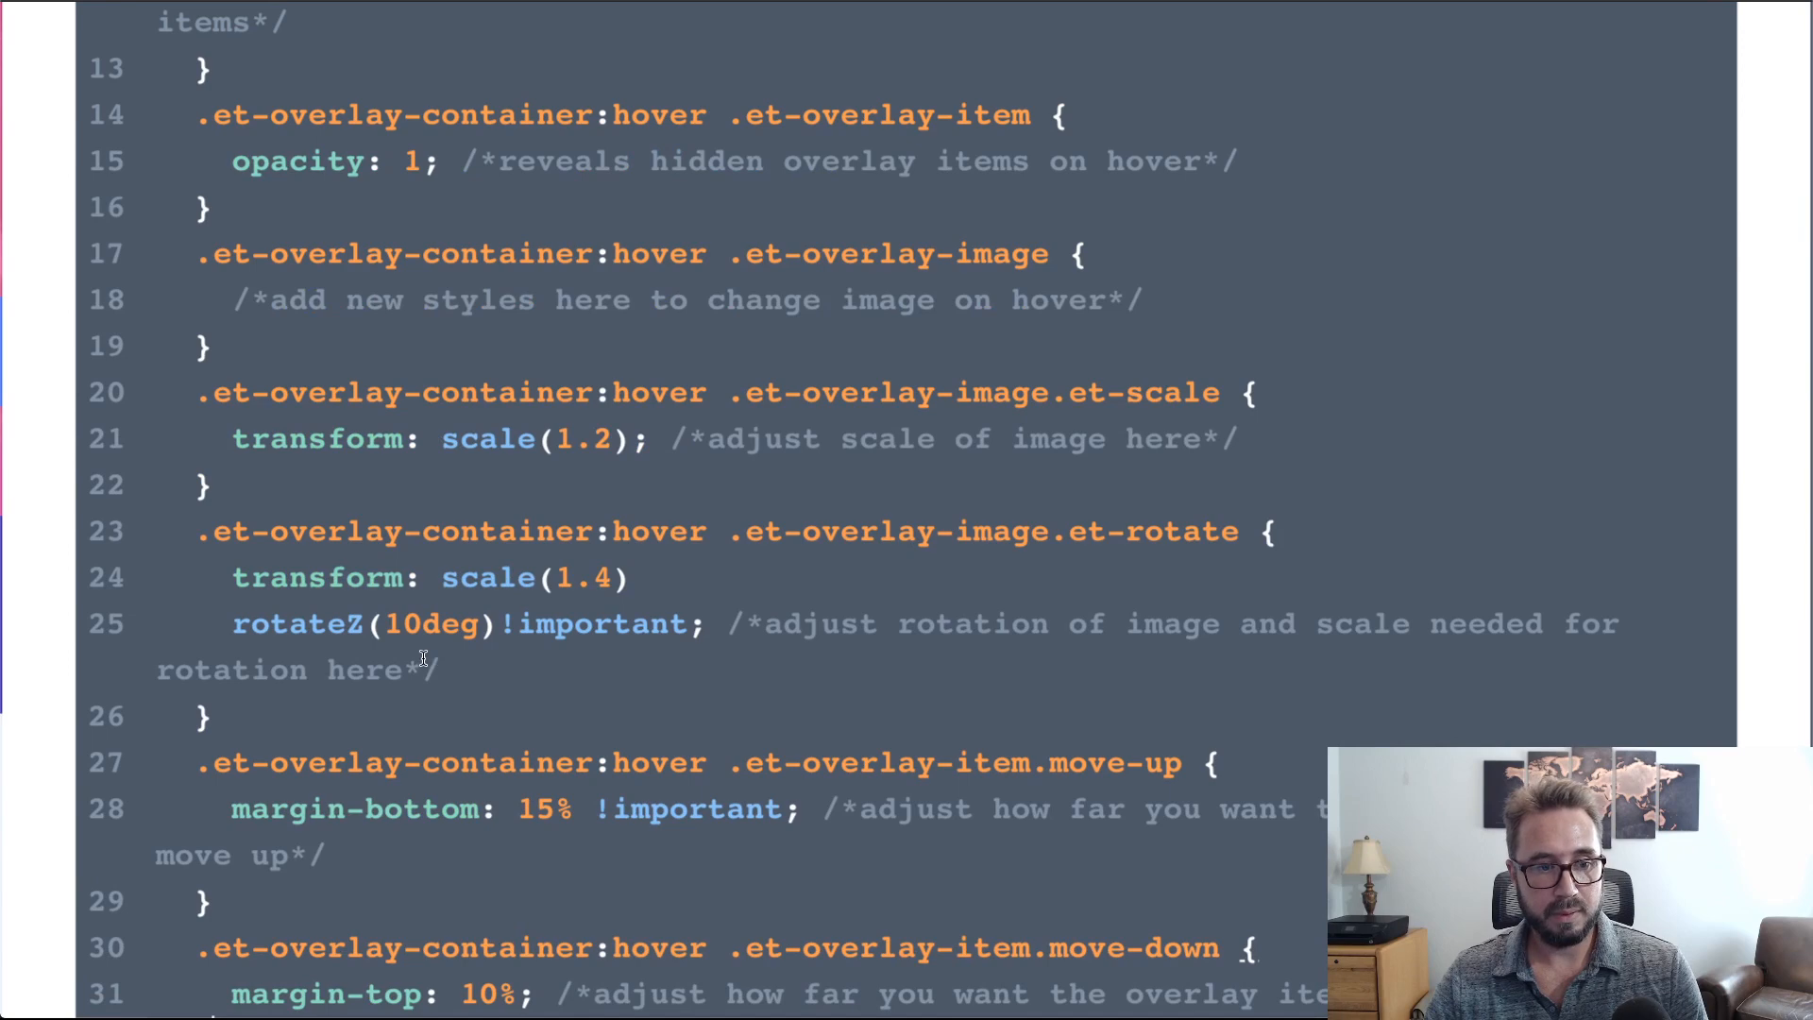
{"action": "scroll", "coordinate": [797, 562], "scroll_direction": "up", "scroll_amount": 8}
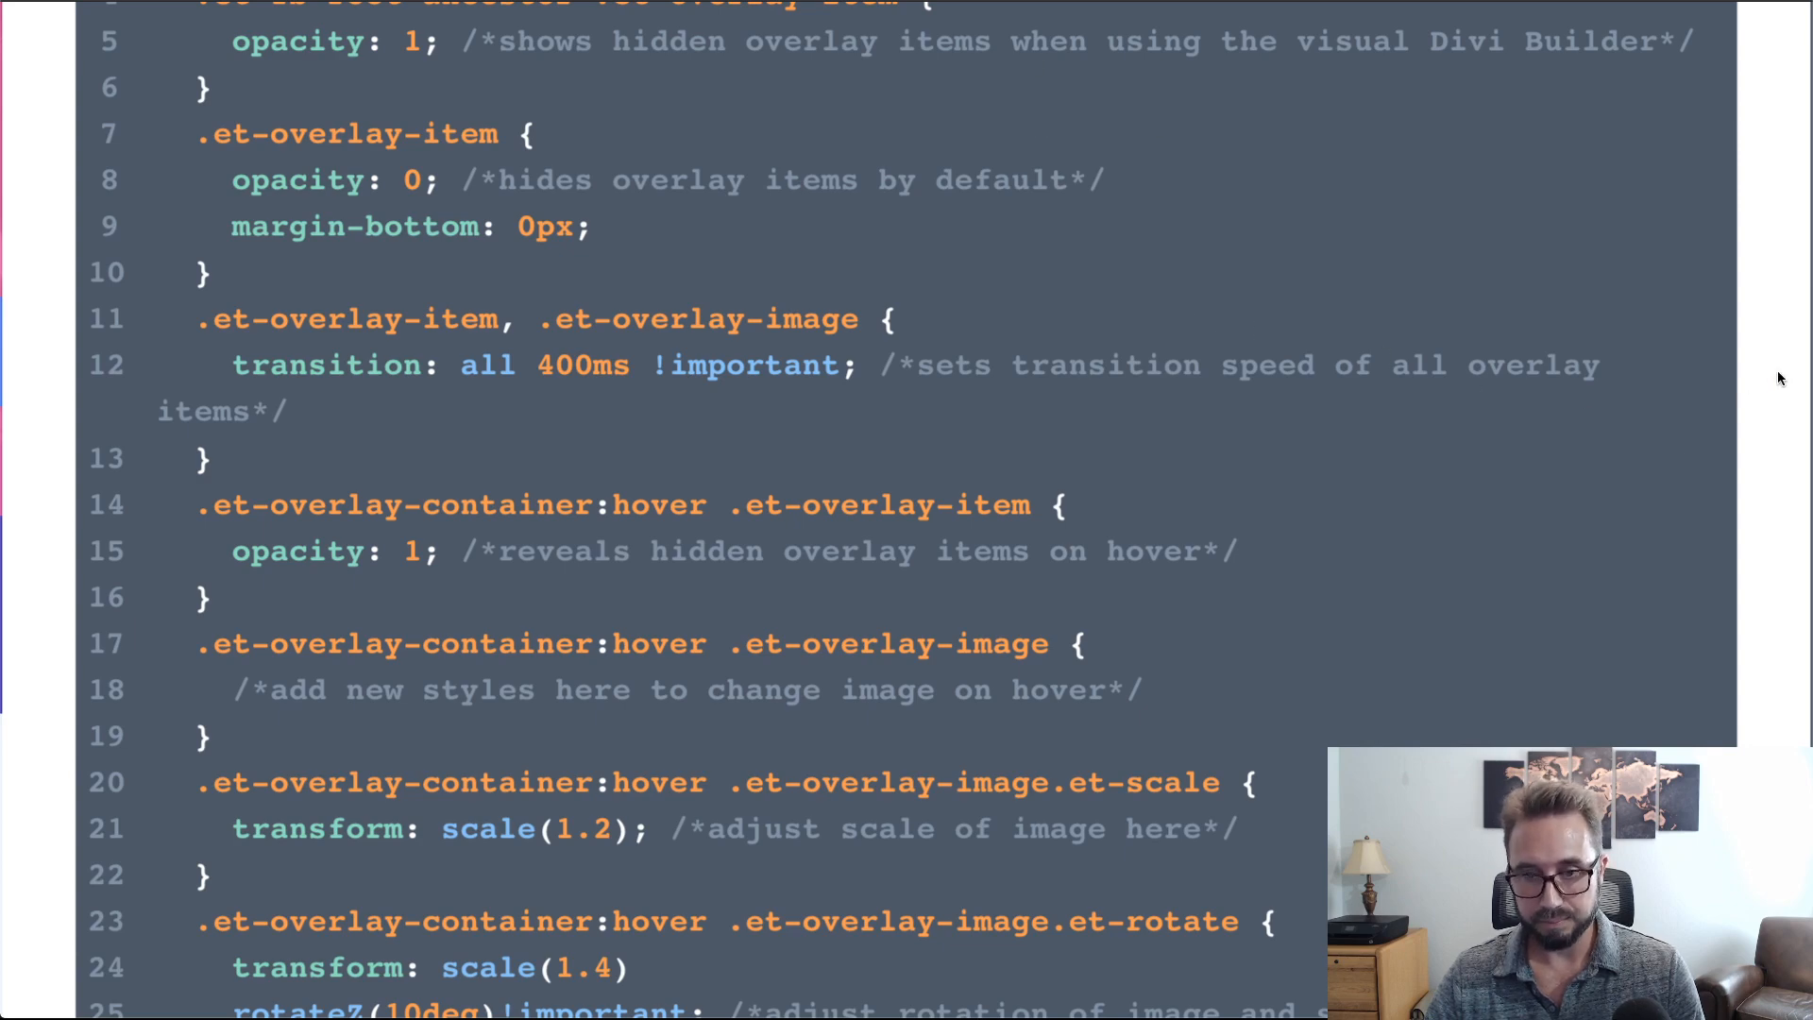
{"action": "scroll", "coordinate": [1757, 506], "scroll_direction": "down", "scroll_amount": 8}
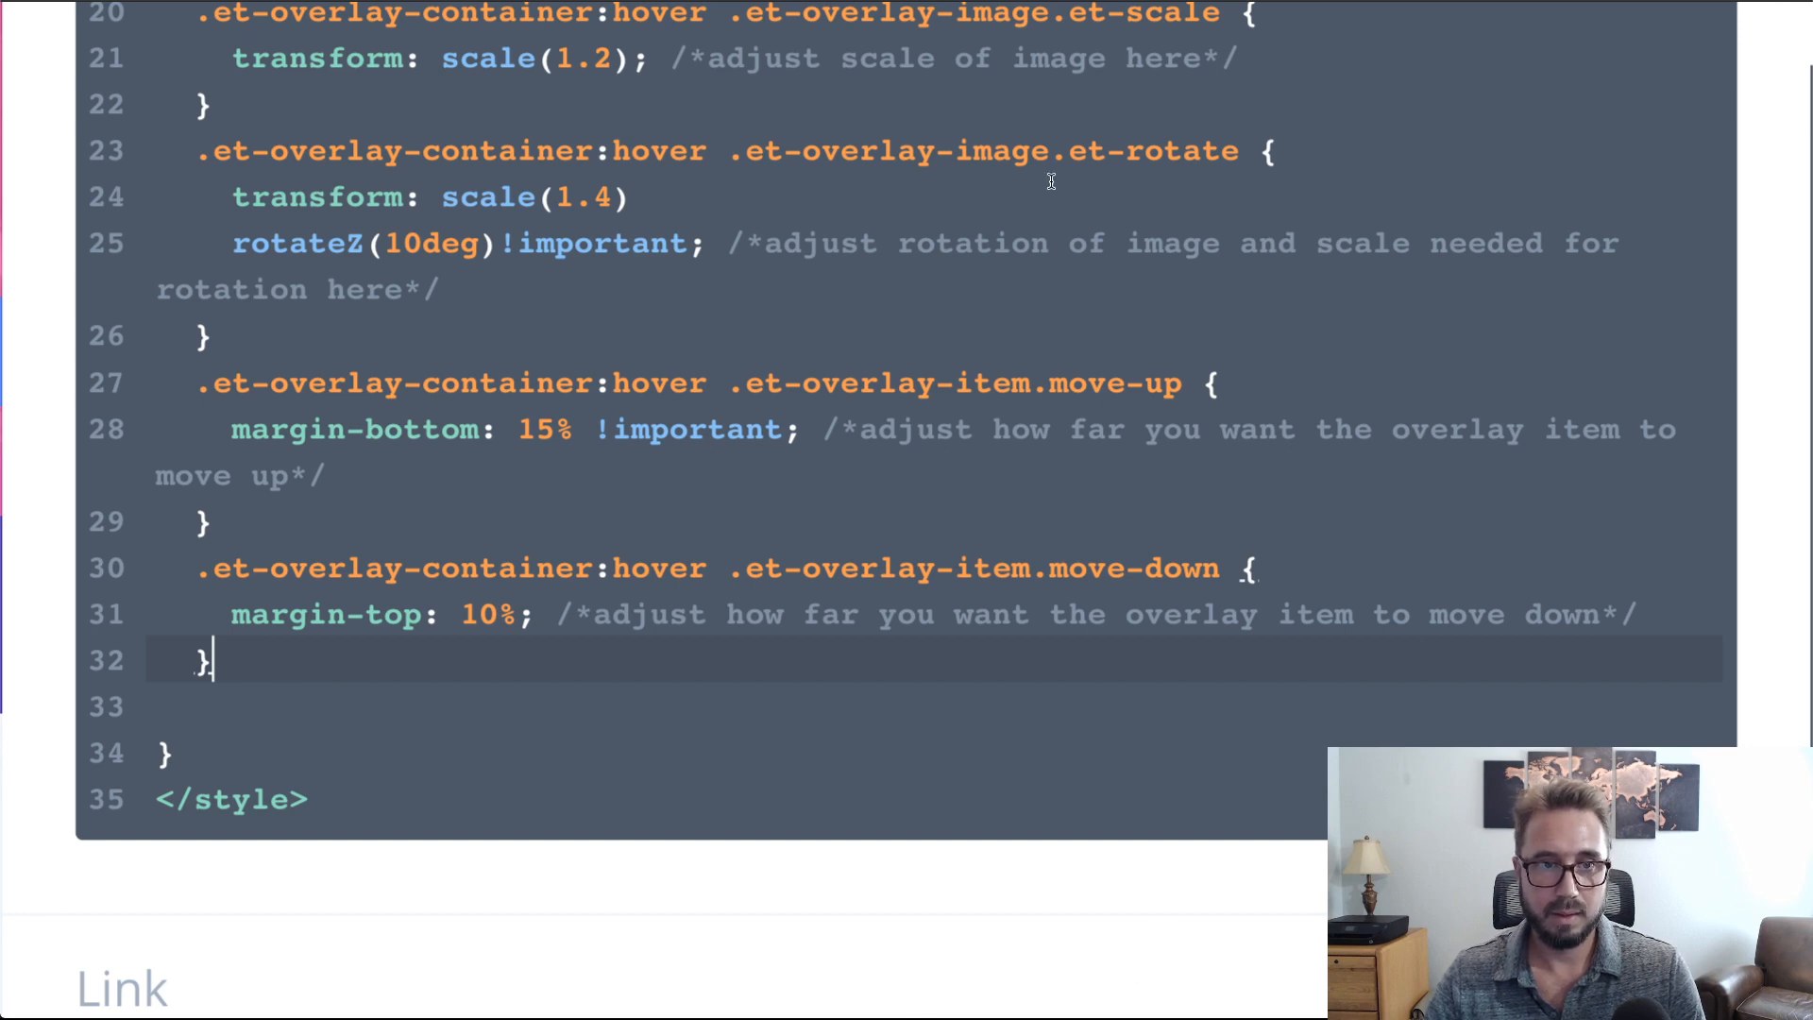
{"action": "scroll", "coordinate": [678, 179], "scroll_direction": "up", "scroll_amount": 8}
{"action": "scroll", "coordinate": [36, 123], "scroll_direction": "up", "scroll_amount": 3}
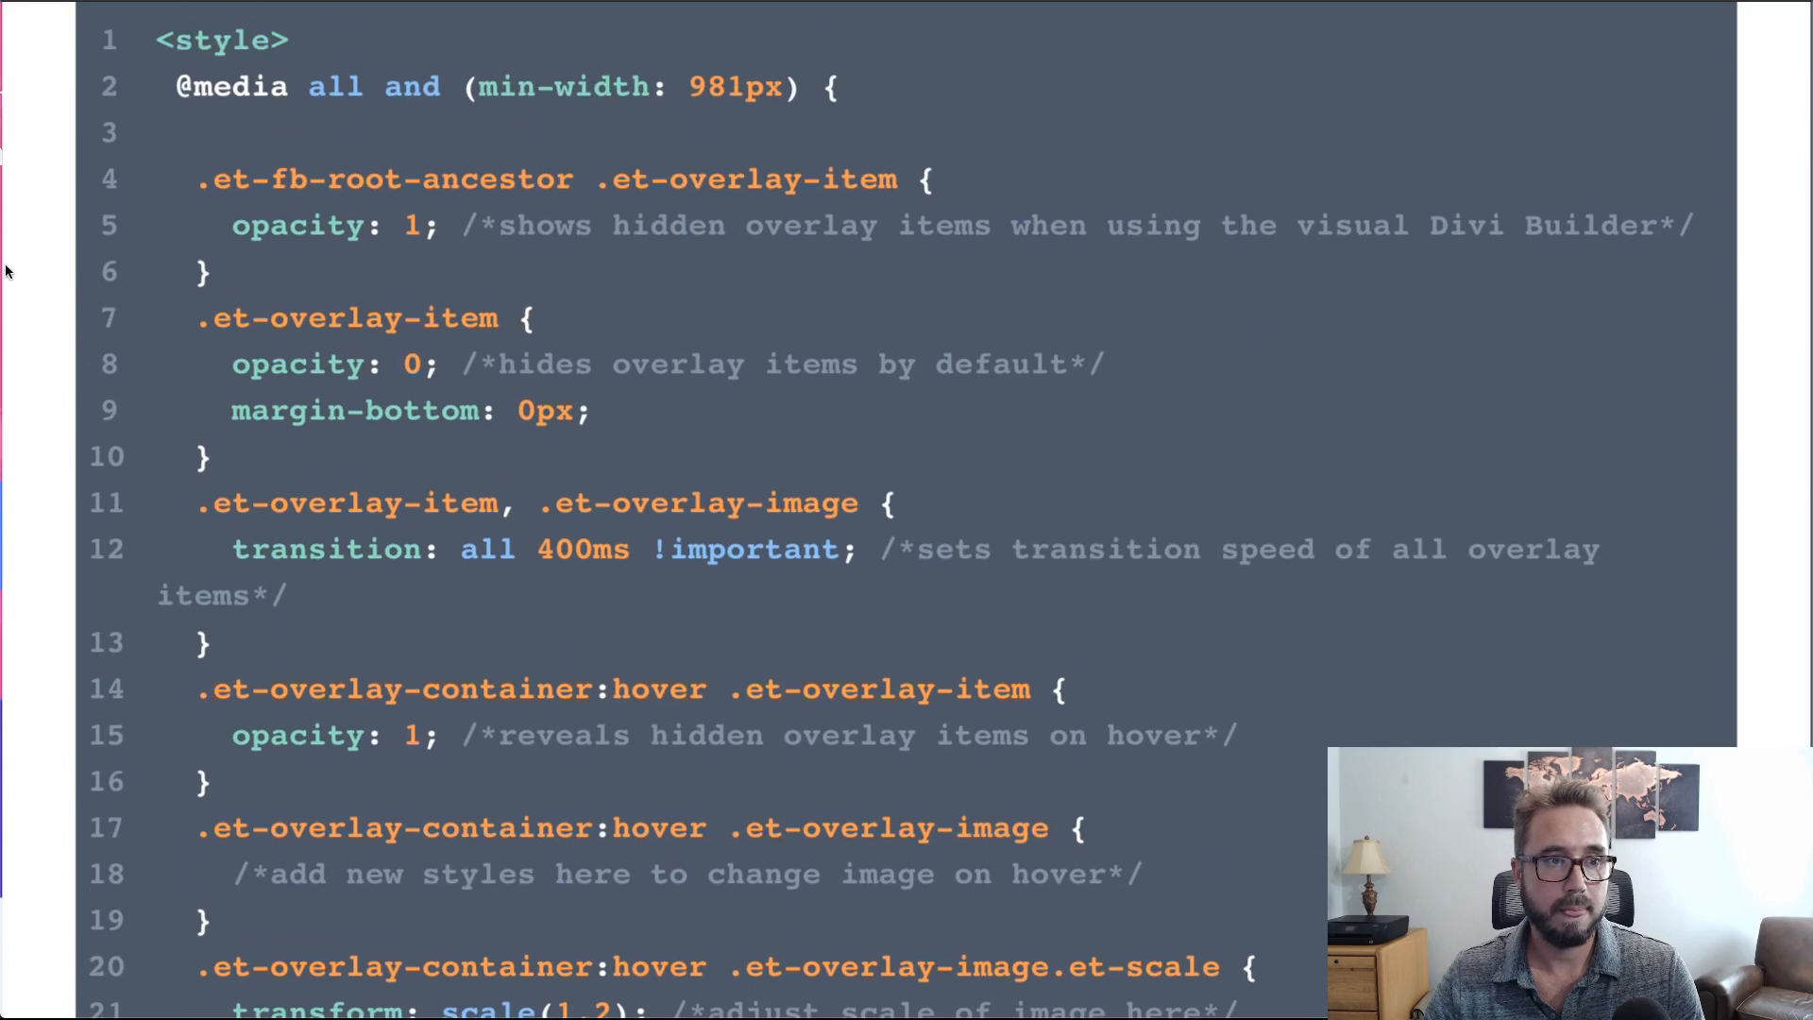
{"action": "scroll", "coordinate": [13, 274], "scroll_direction": "down", "scroll_amount": 10}
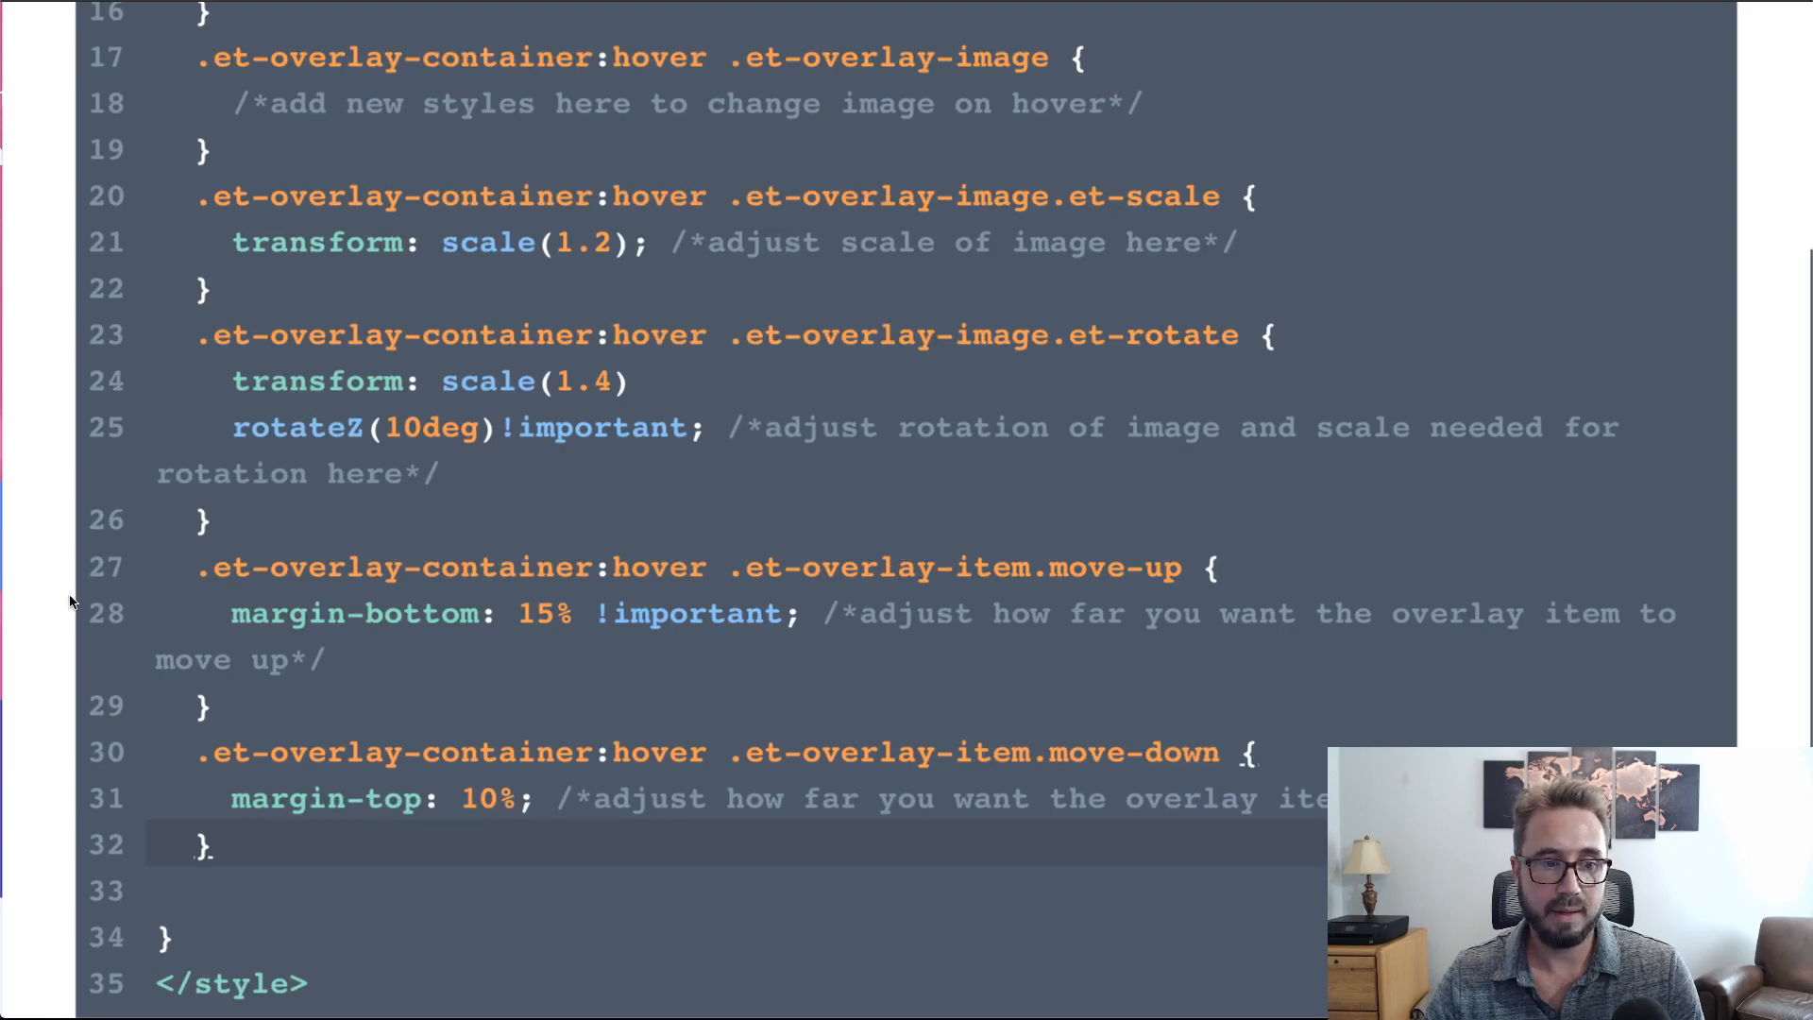
{"action": "scroll", "coordinate": [907, 510], "scroll_direction": "down", "scroll_amount": 1}
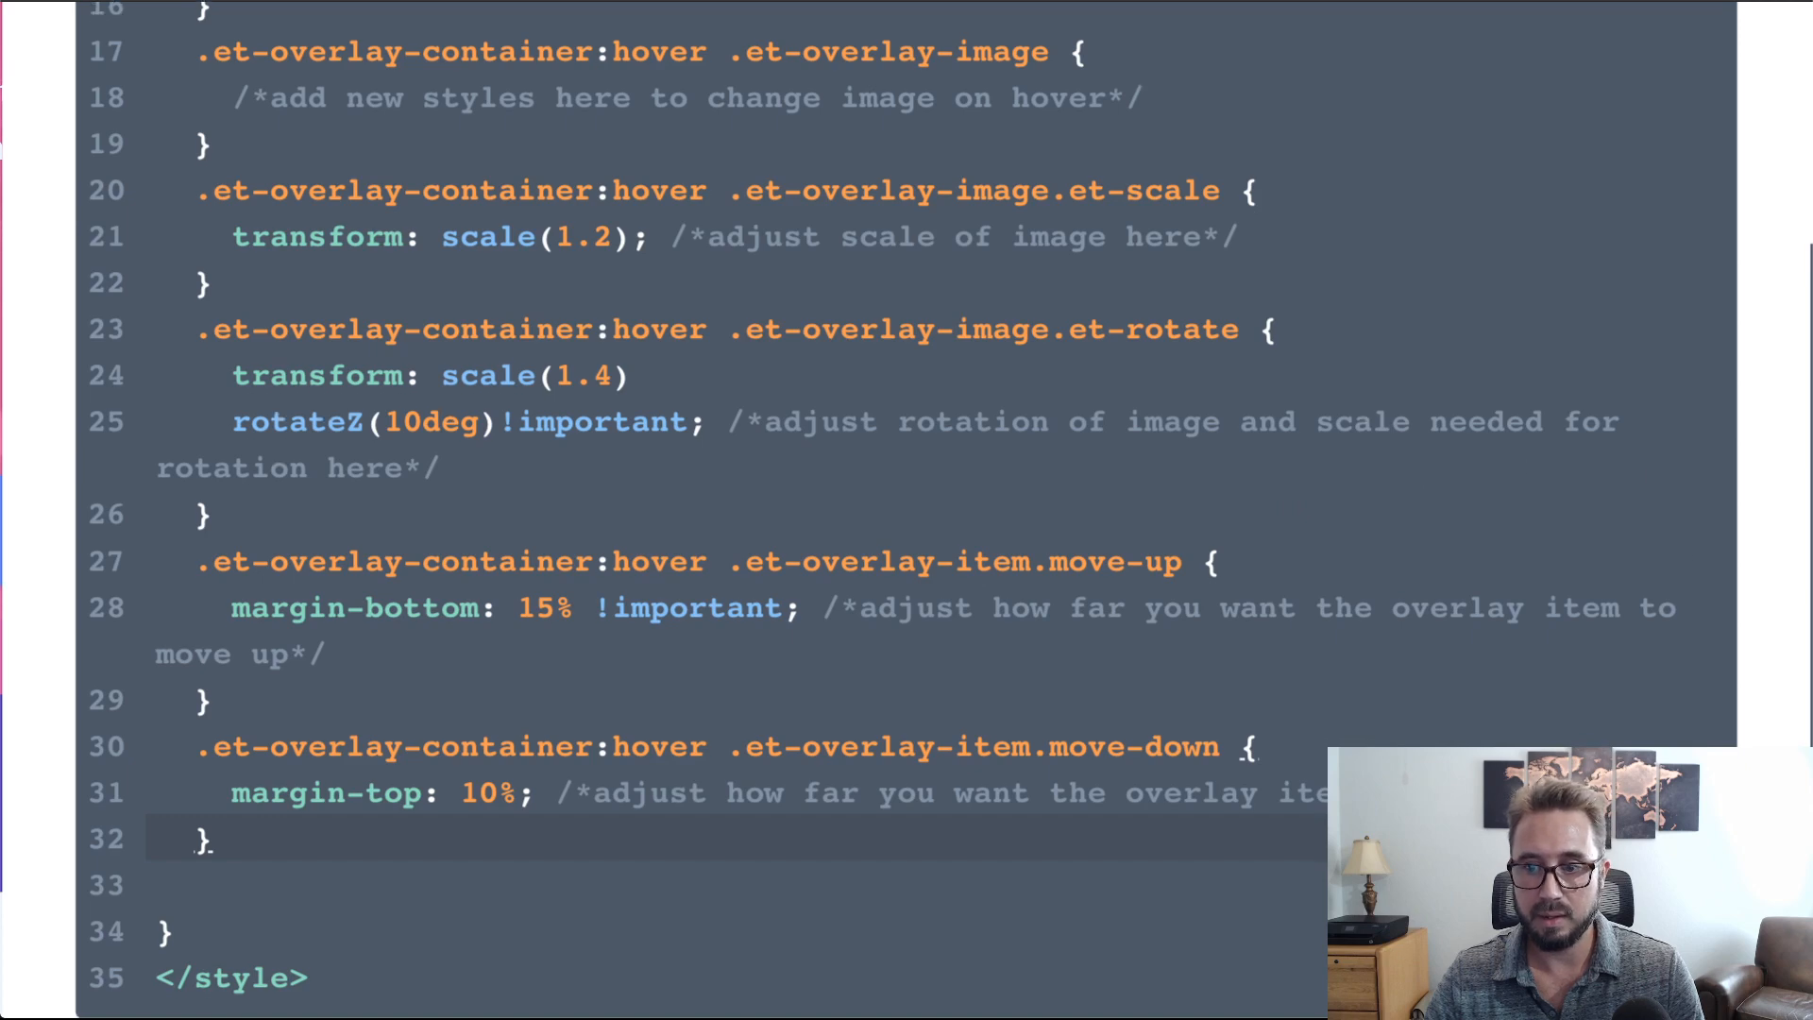
{"action": "scroll", "coordinate": [1686, 741], "scroll_direction": "up", "scroll_amount": 9}
{"action": "scroll", "coordinate": [1687, 742], "scroll_direction": "down", "scroll_amount": 9}
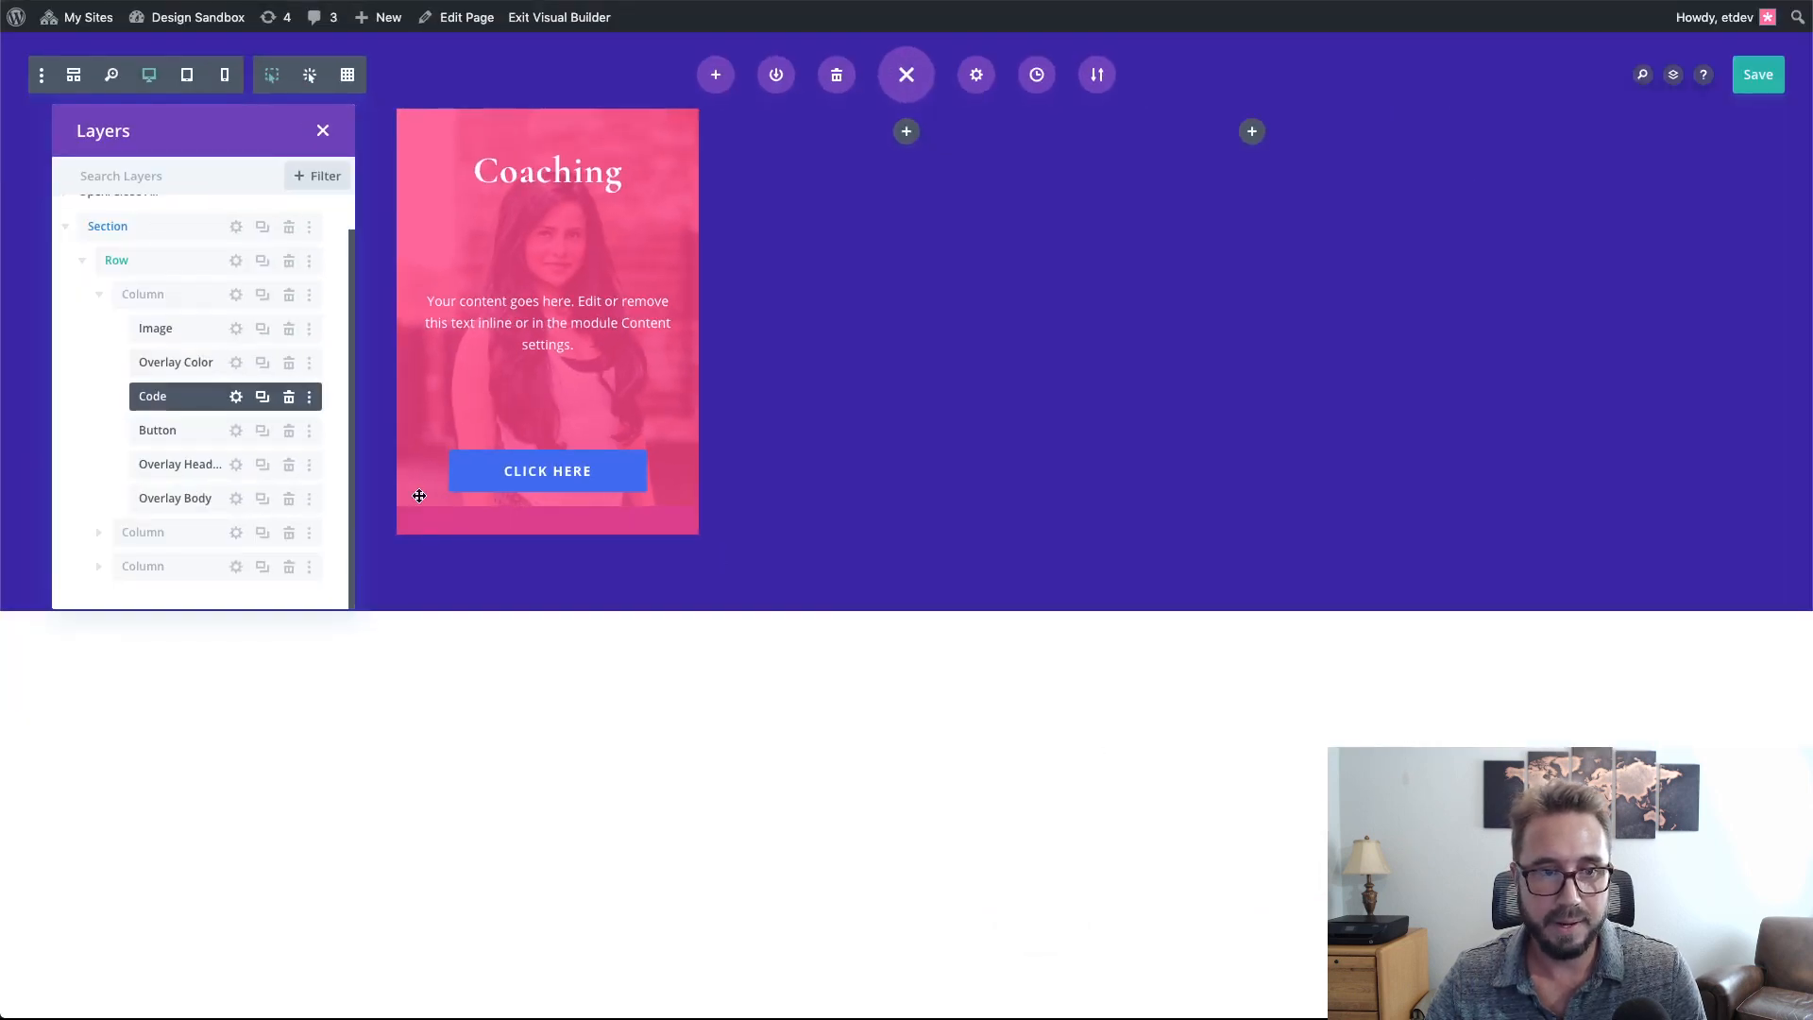
- Reopen and confirm the Code module's settings, save the page, and open the live page in a new browser tab
{"action": "left_click", "coordinate": [237, 404]}
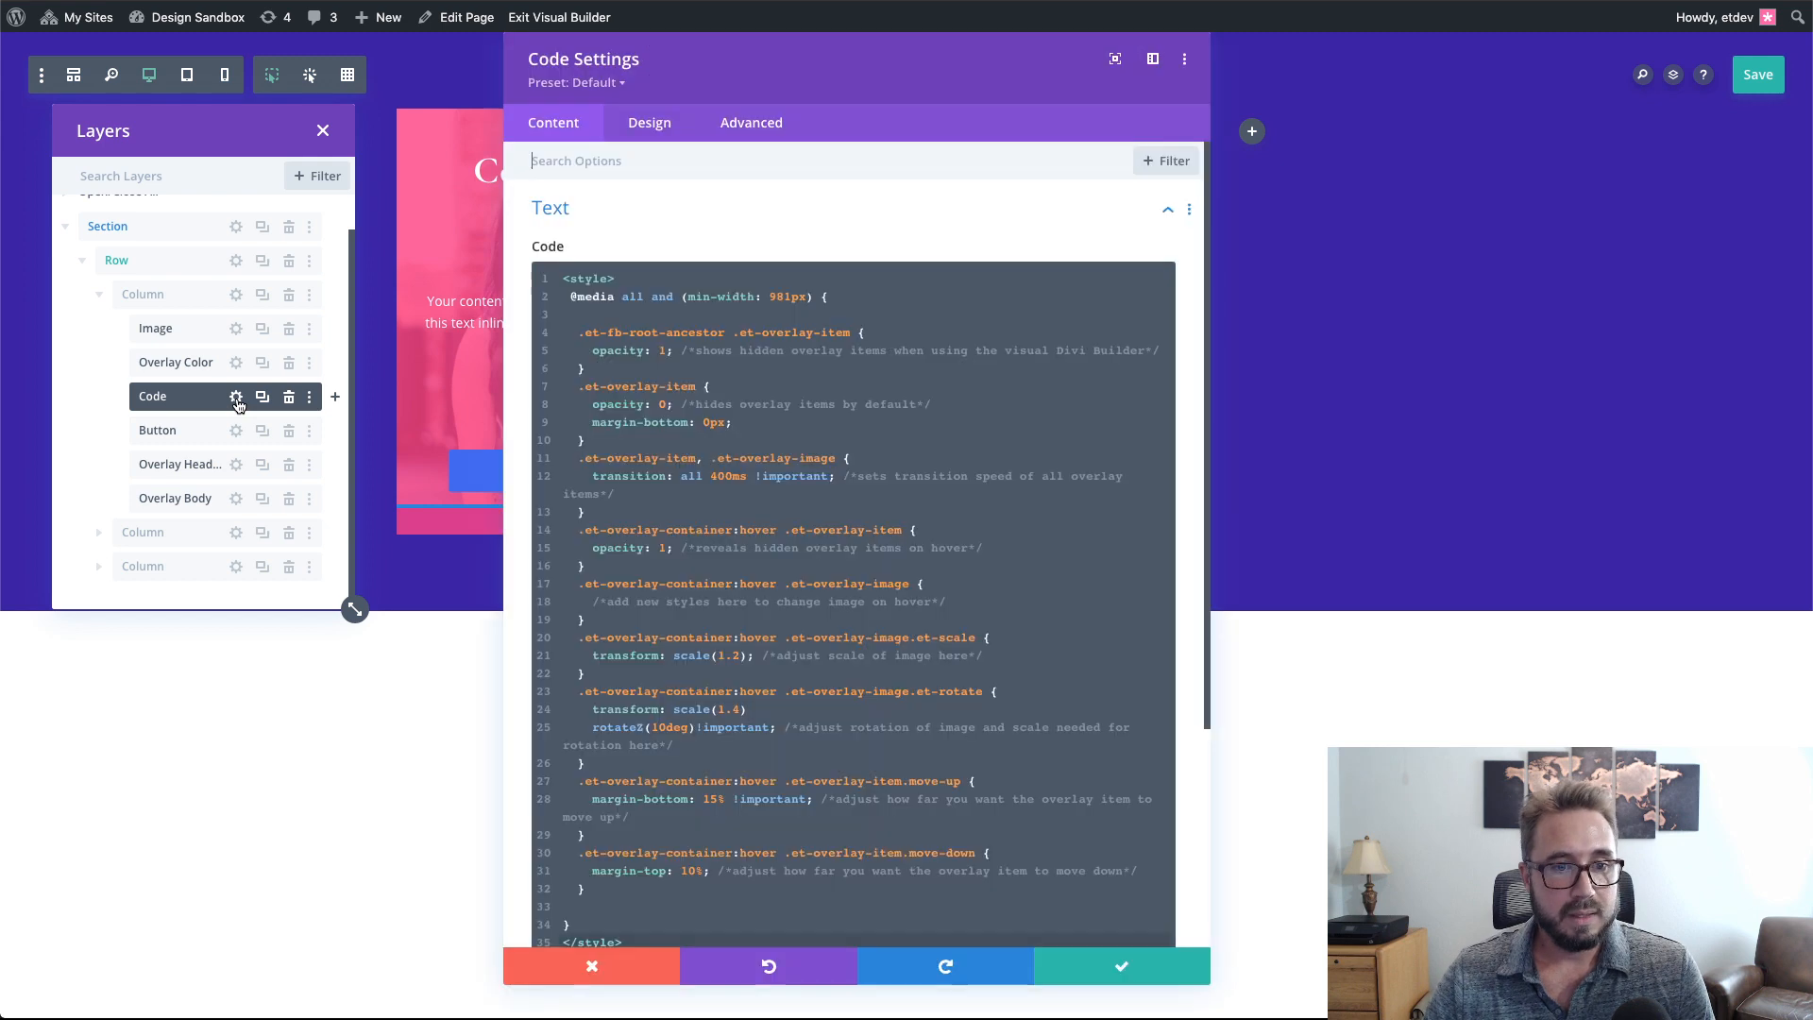
{"action": "left_click", "coordinate": [1139, 983]}
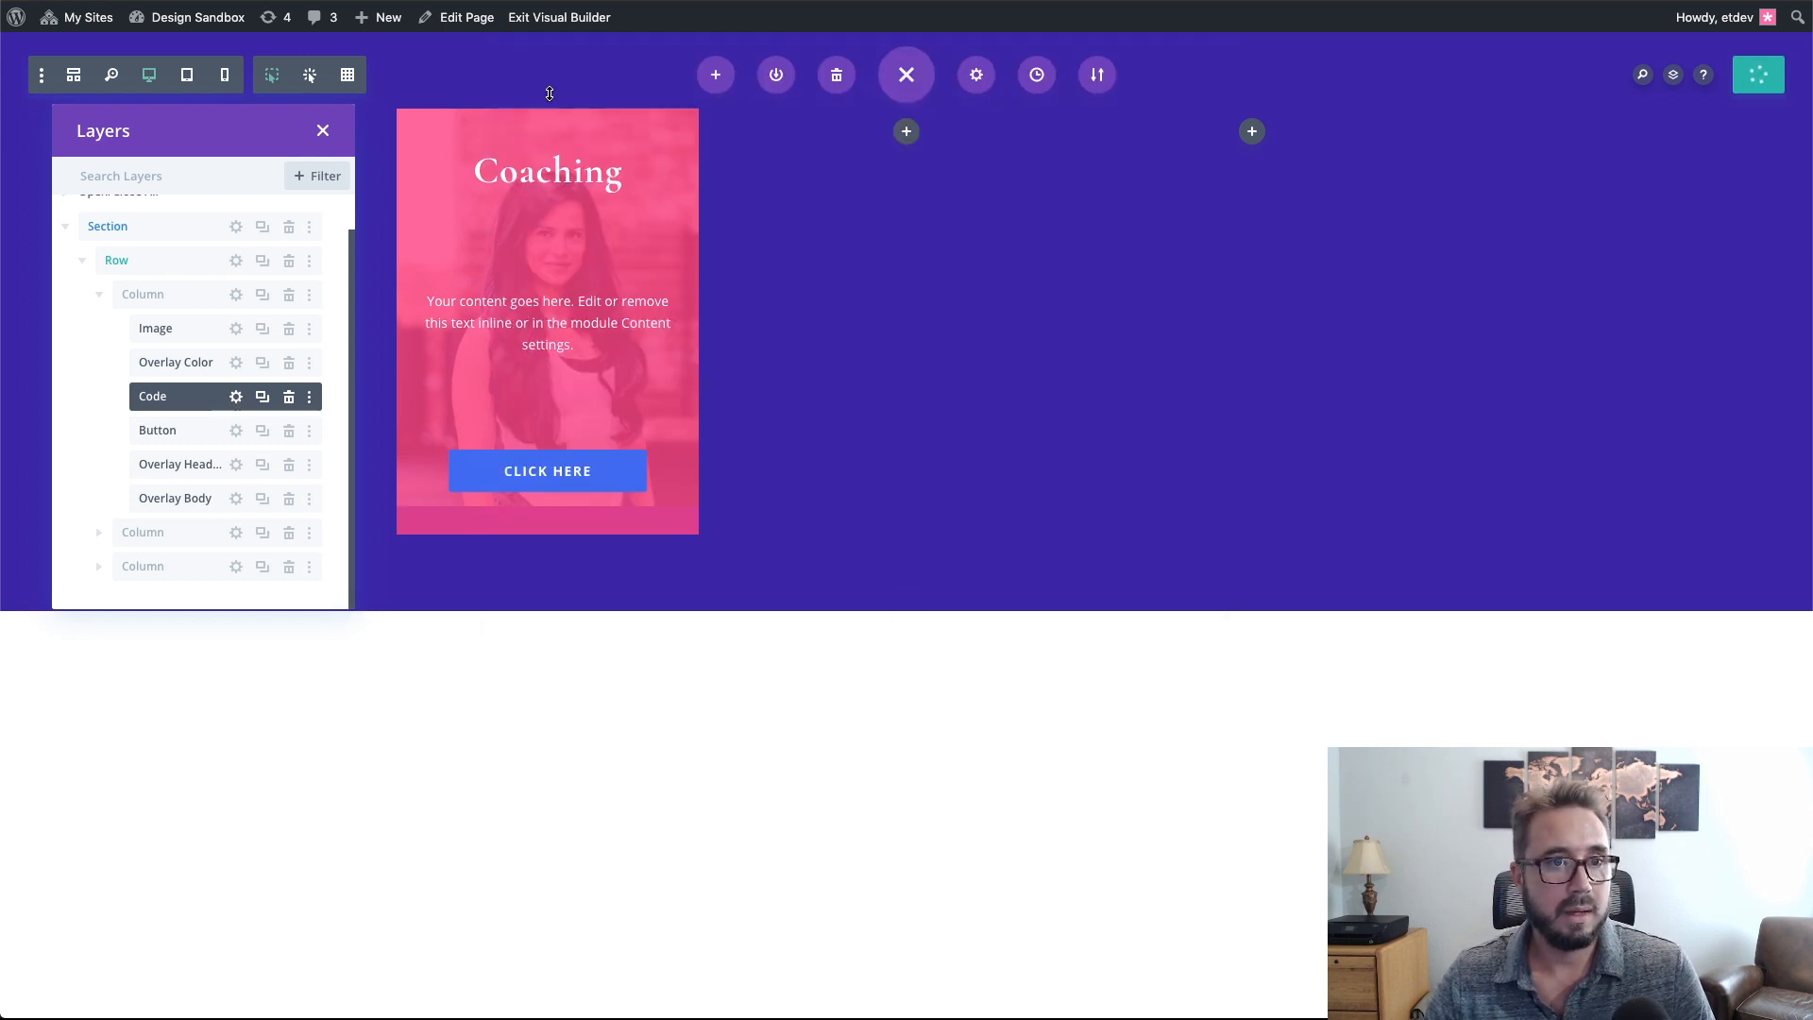
{"action": "right_click", "coordinate": [554, 22]}
{"action": "left_click", "coordinate": [605, 31]}
{"action": "left_click", "coordinate": [682, 2]}
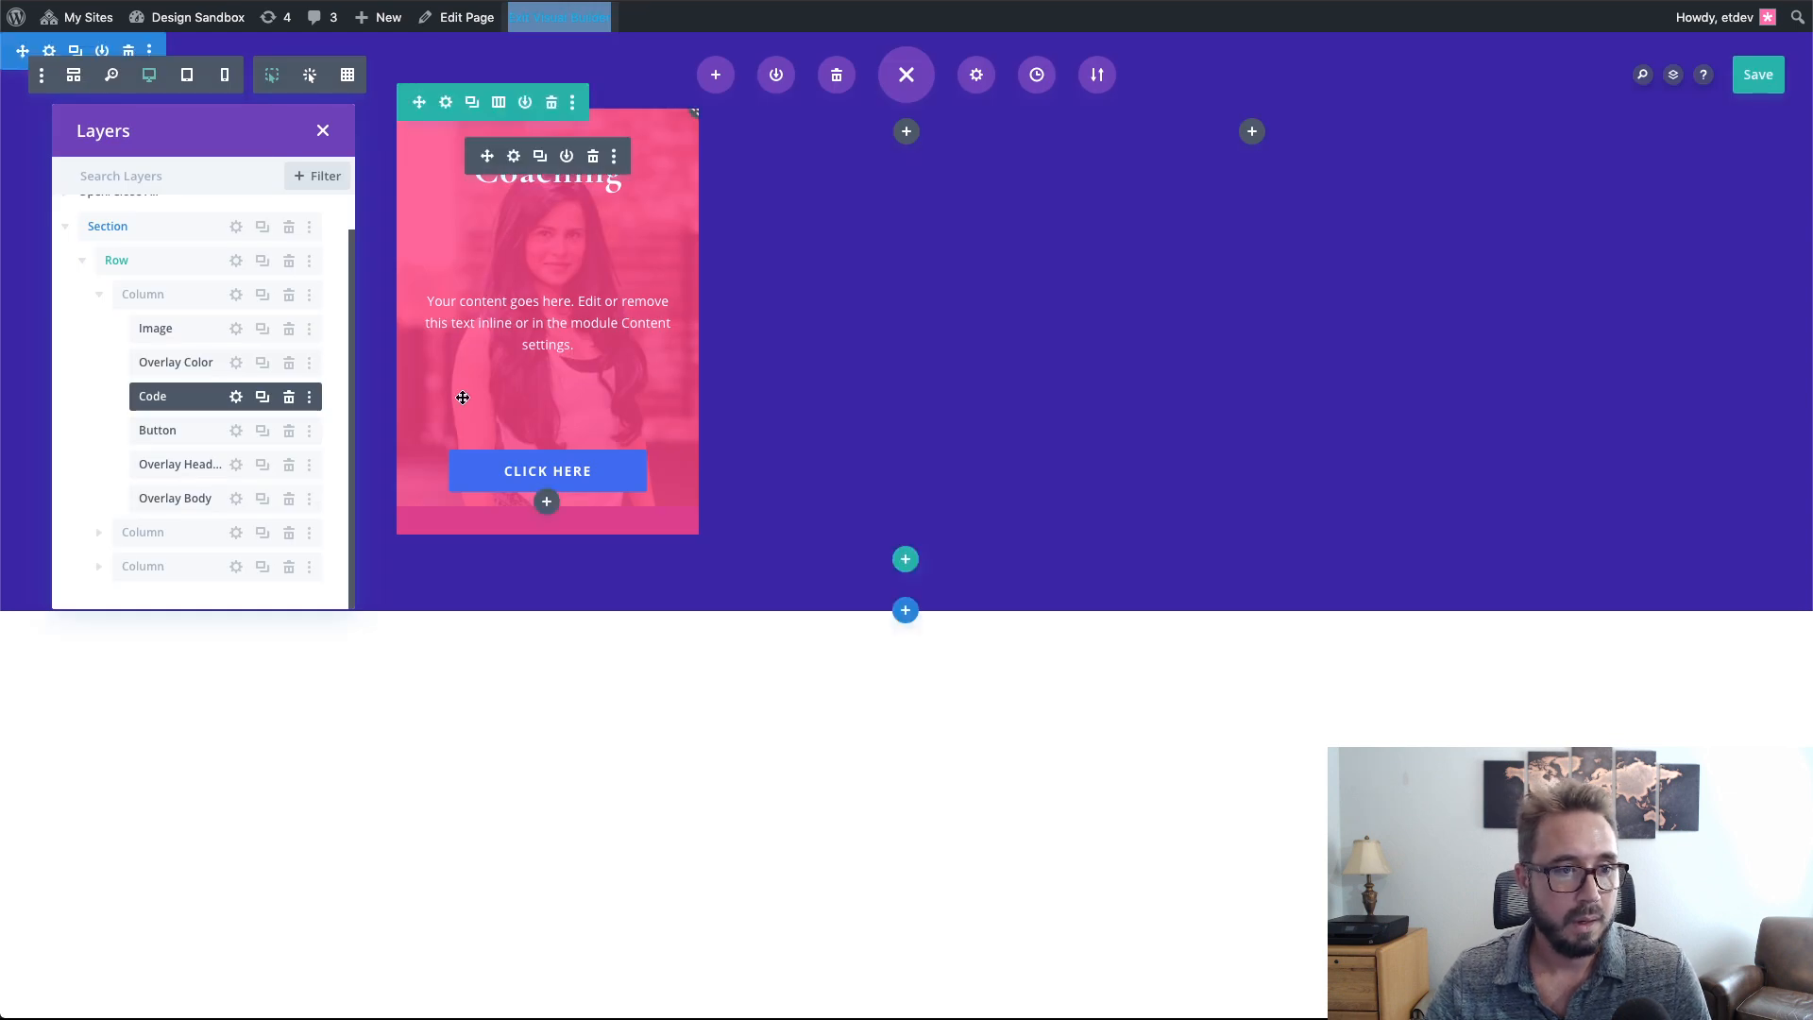
- Recheck the CSS in the Code module's settings and close them
{"action": "left_click", "coordinate": [237, 397]}
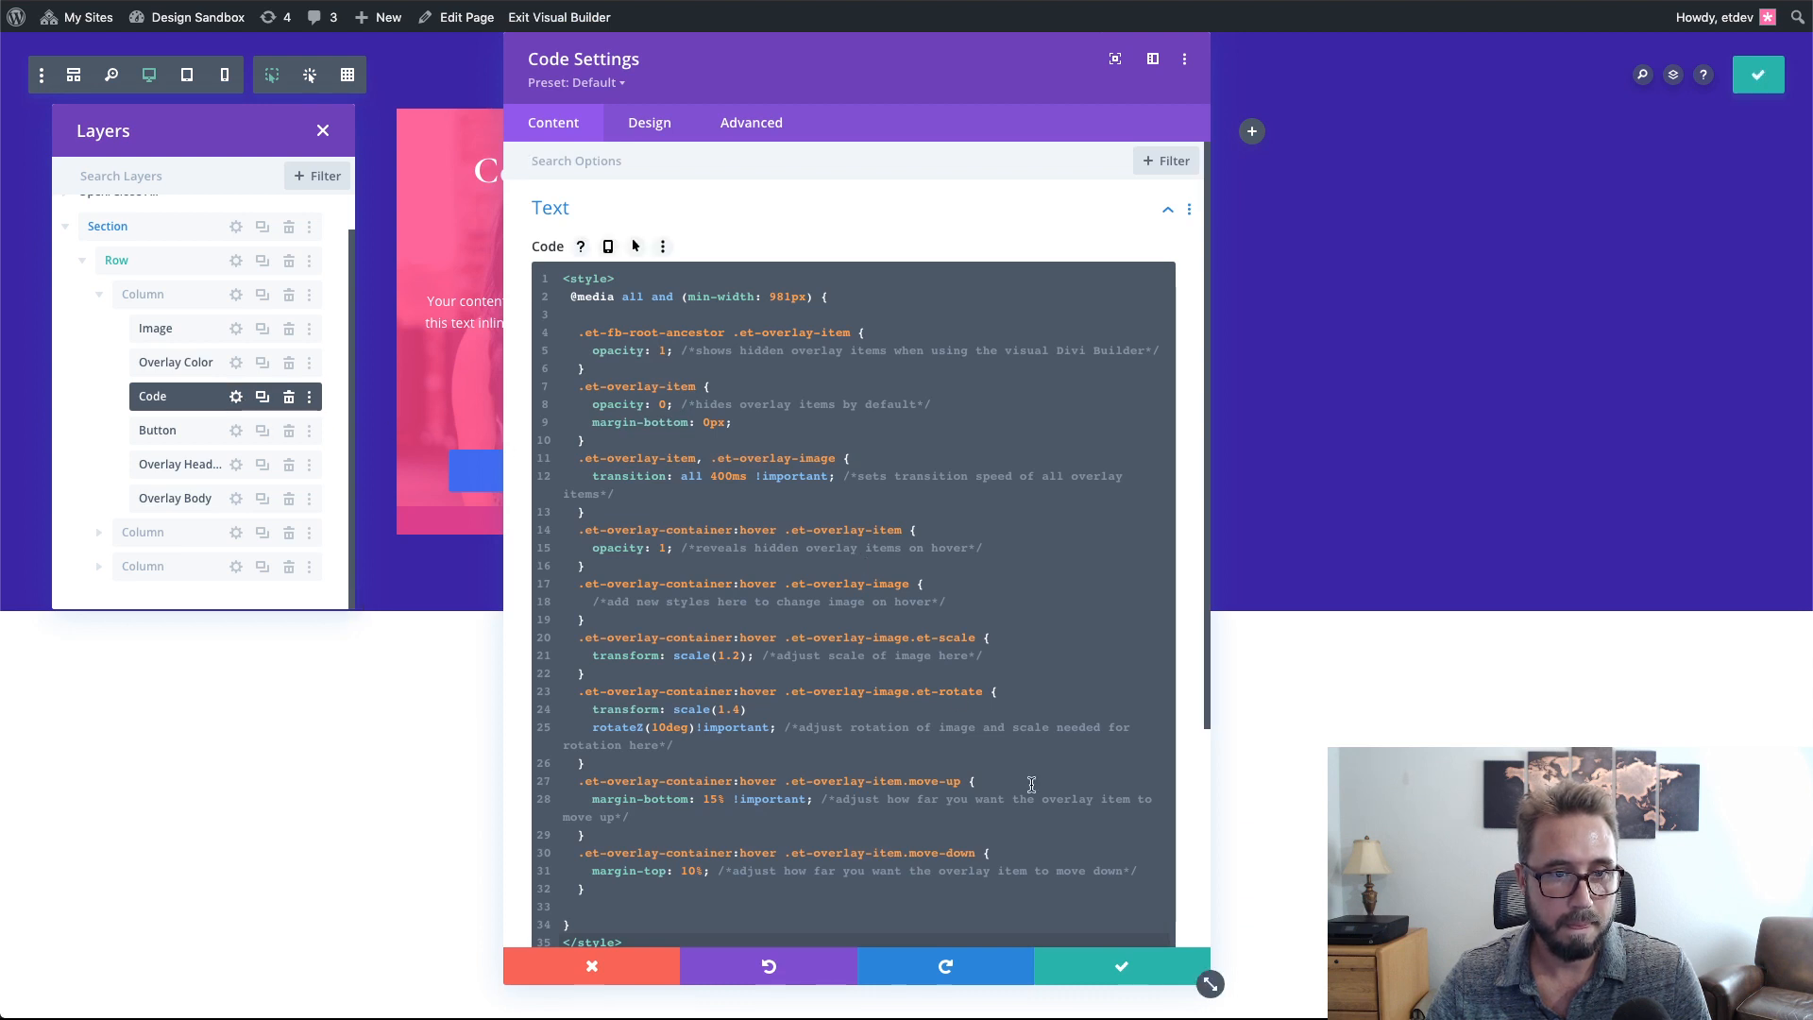
{"action": "left_click", "coordinate": [1121, 968]}
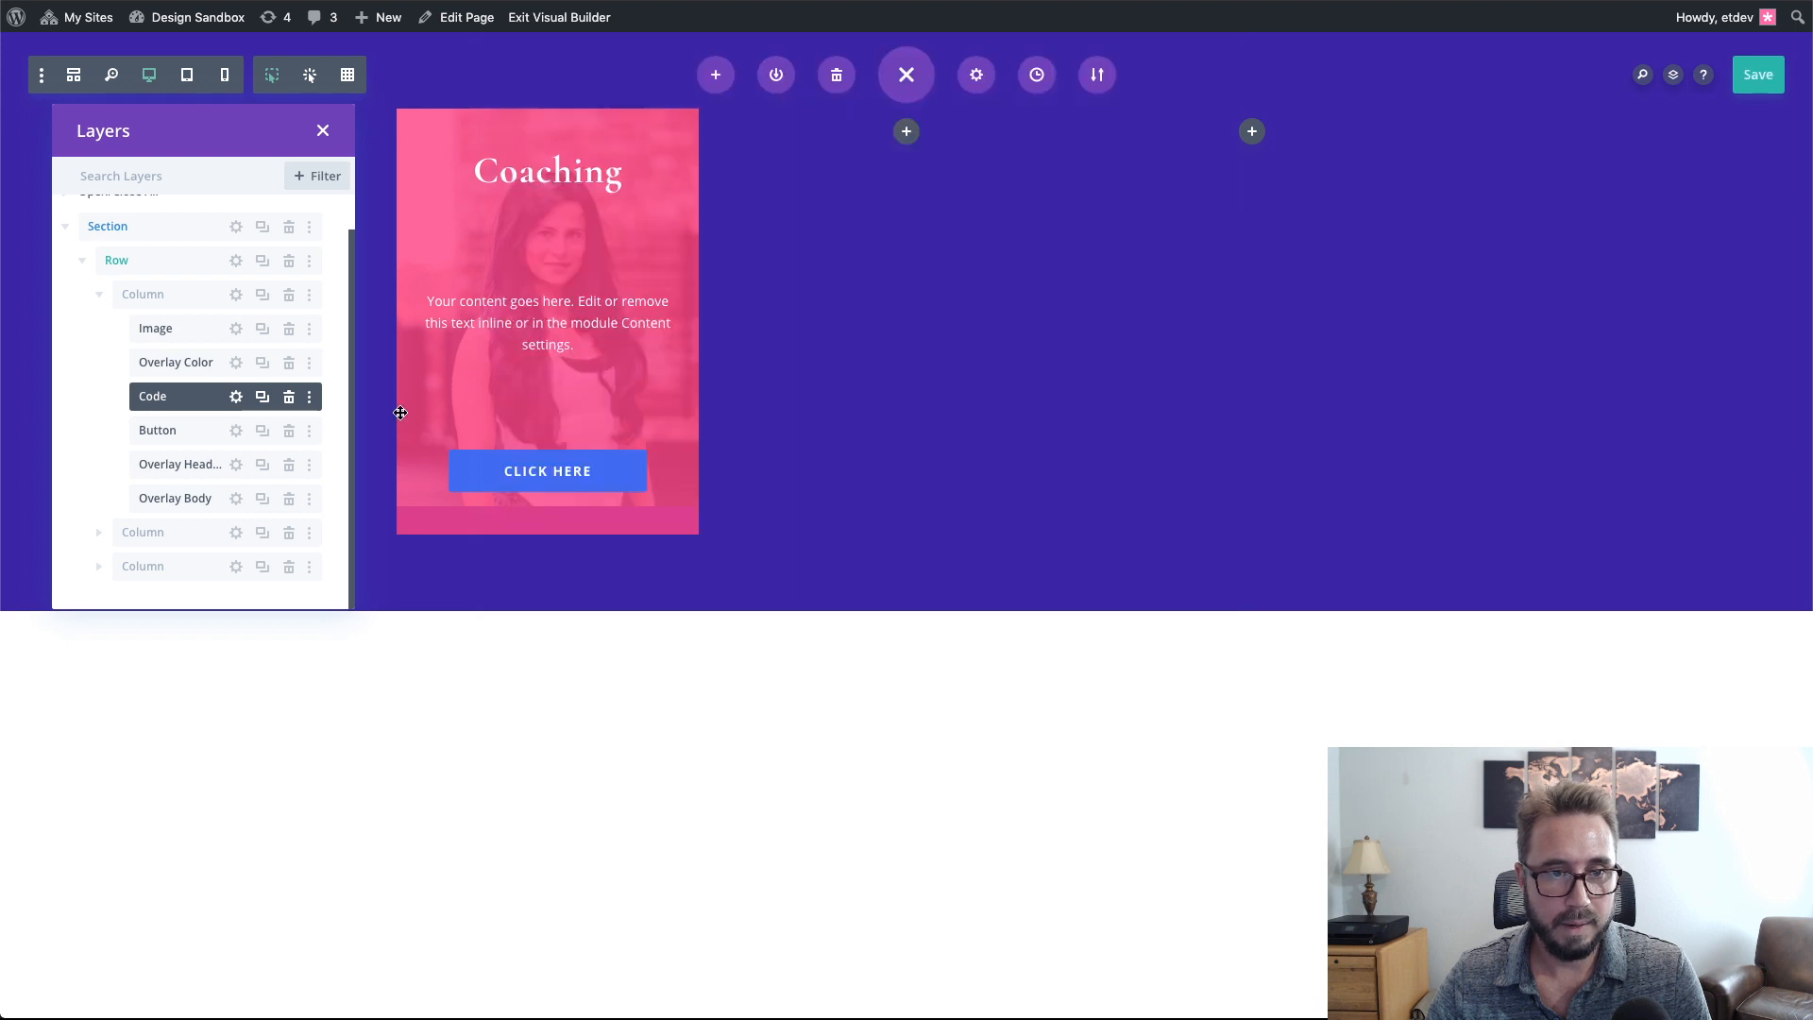
- Open the first column's settings, place the window smaller beside the Coaching card, and display the column's CSS class
{"action": "left_click", "coordinate": [238, 296]}
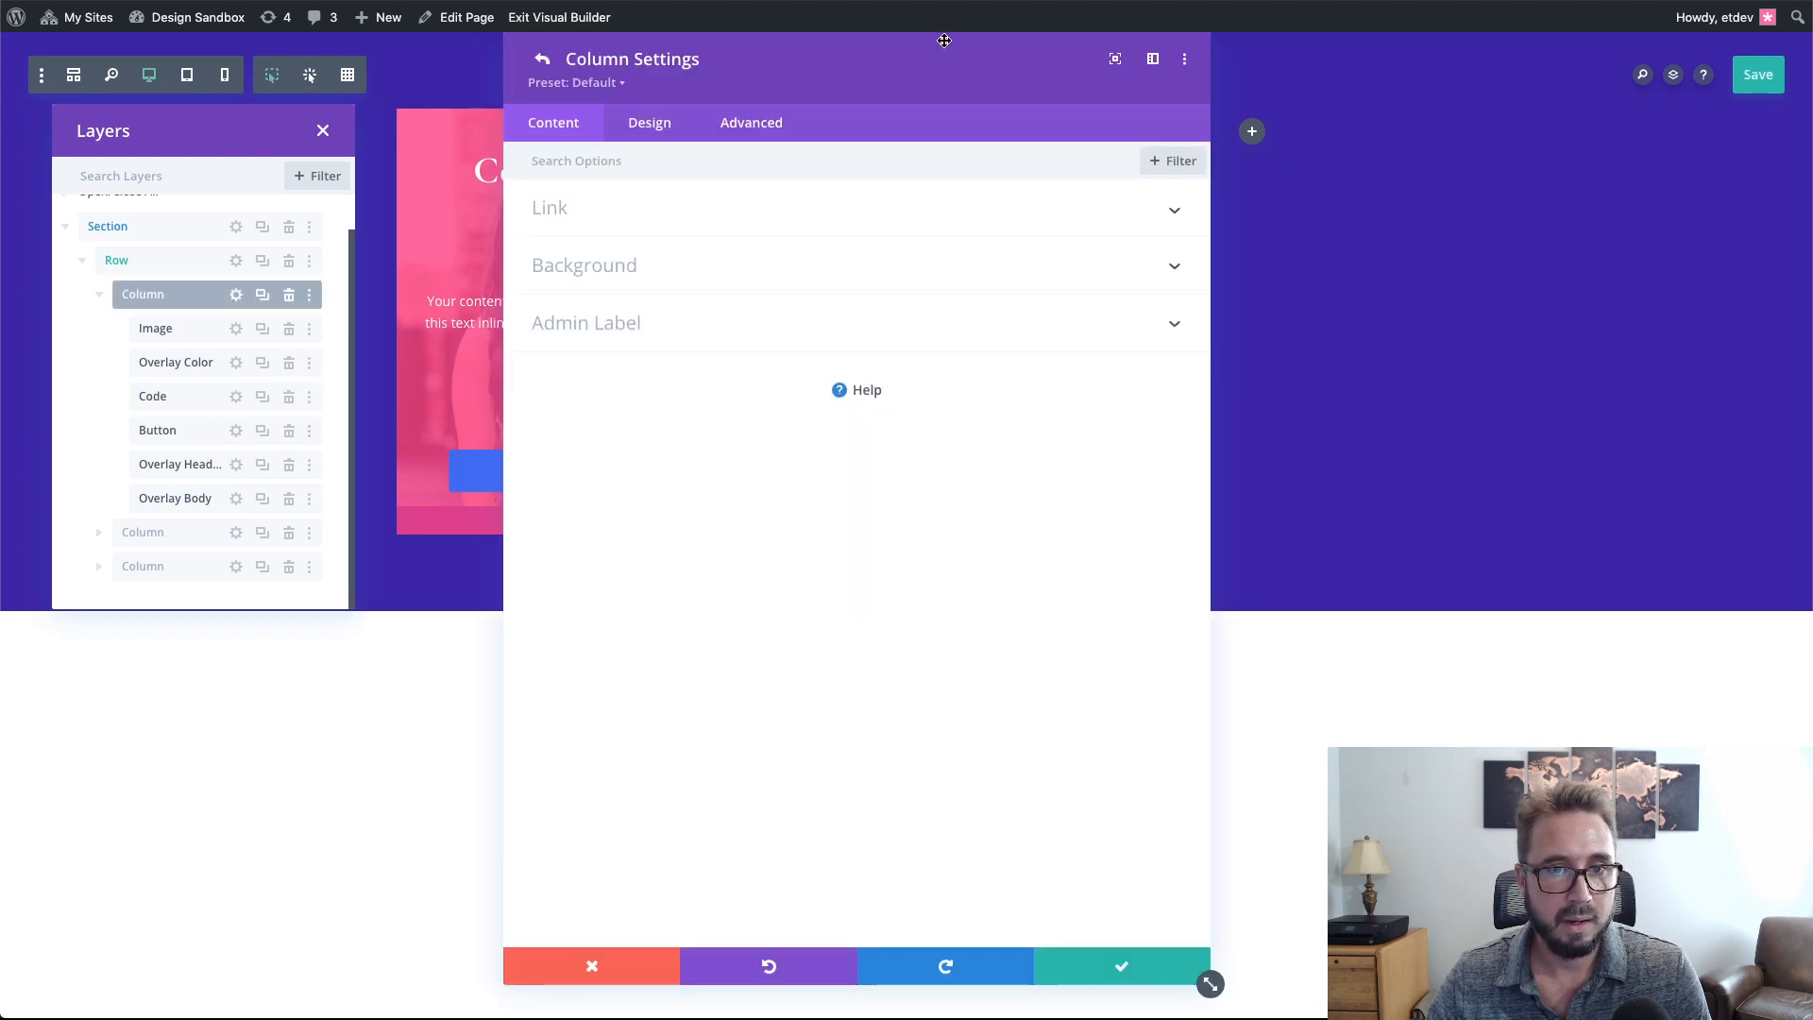
{"action": "left_click_drag", "start_coordinate": [904, 65], "coordinate": [1149, 61]}
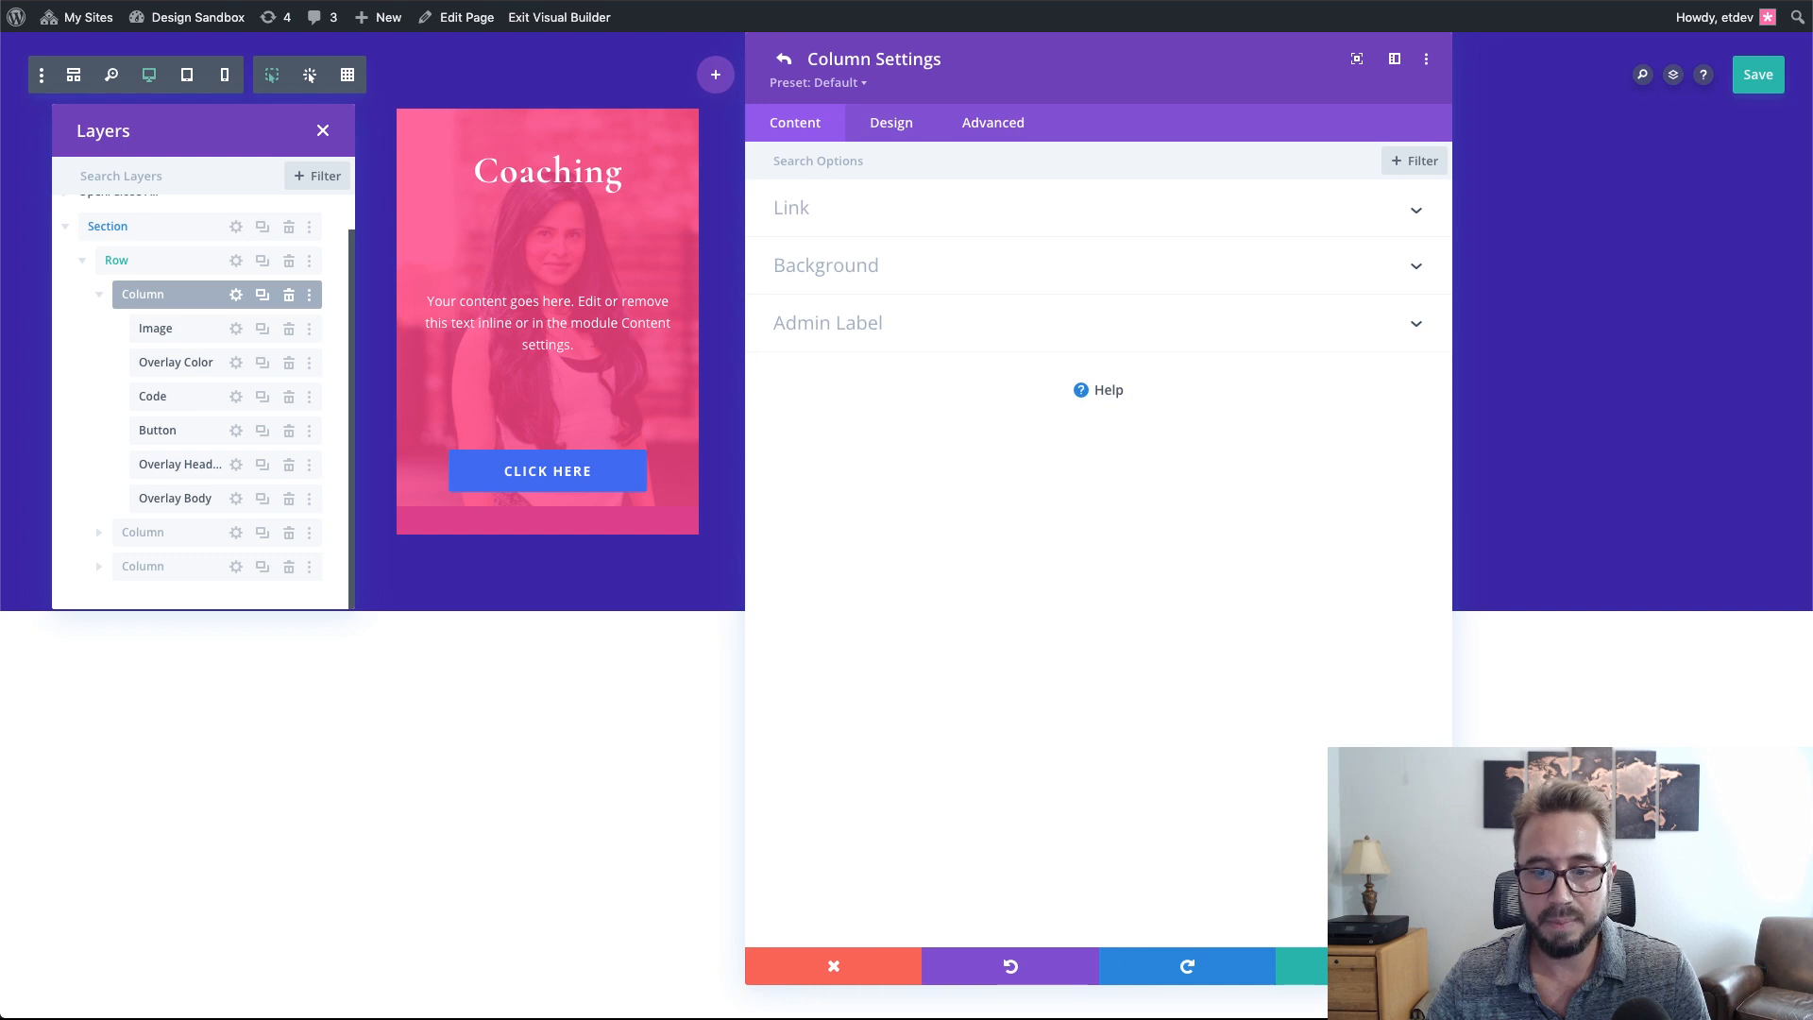
{"action": "left_click_drag", "start_coordinate": [1451, 982], "coordinate": [1188, 589]}
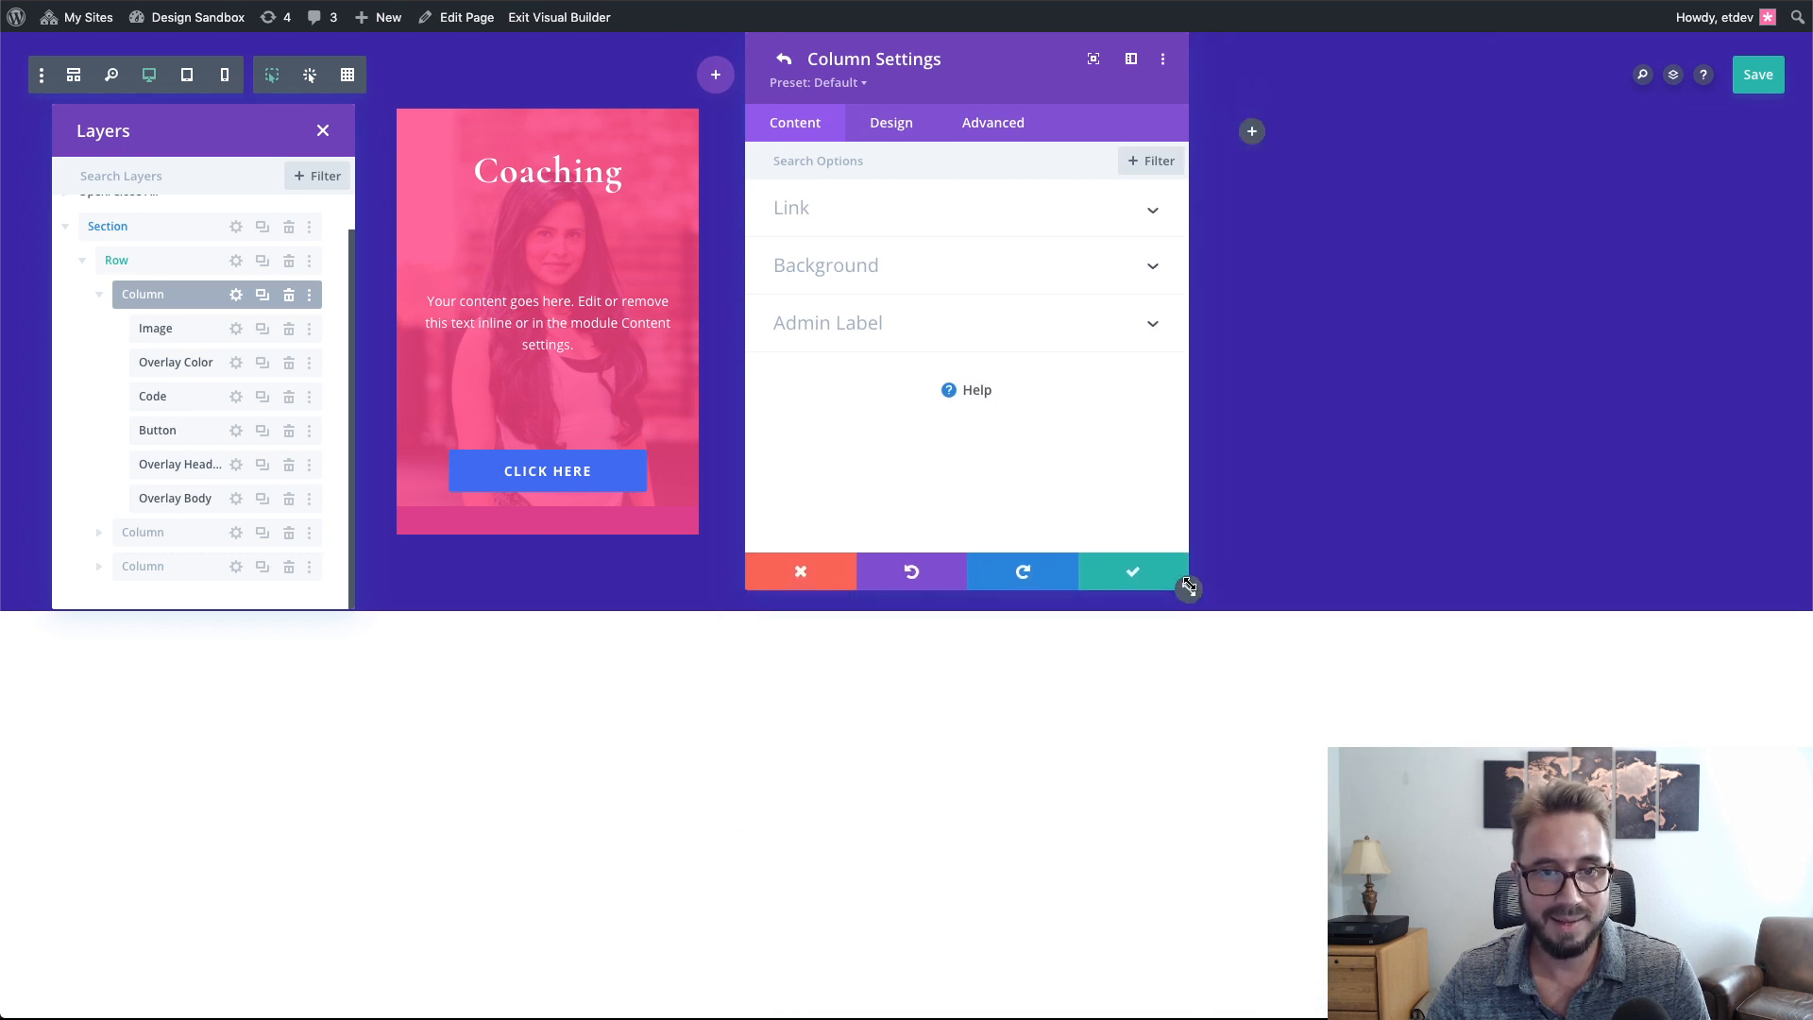
{"action": "left_click", "coordinate": [992, 123]}
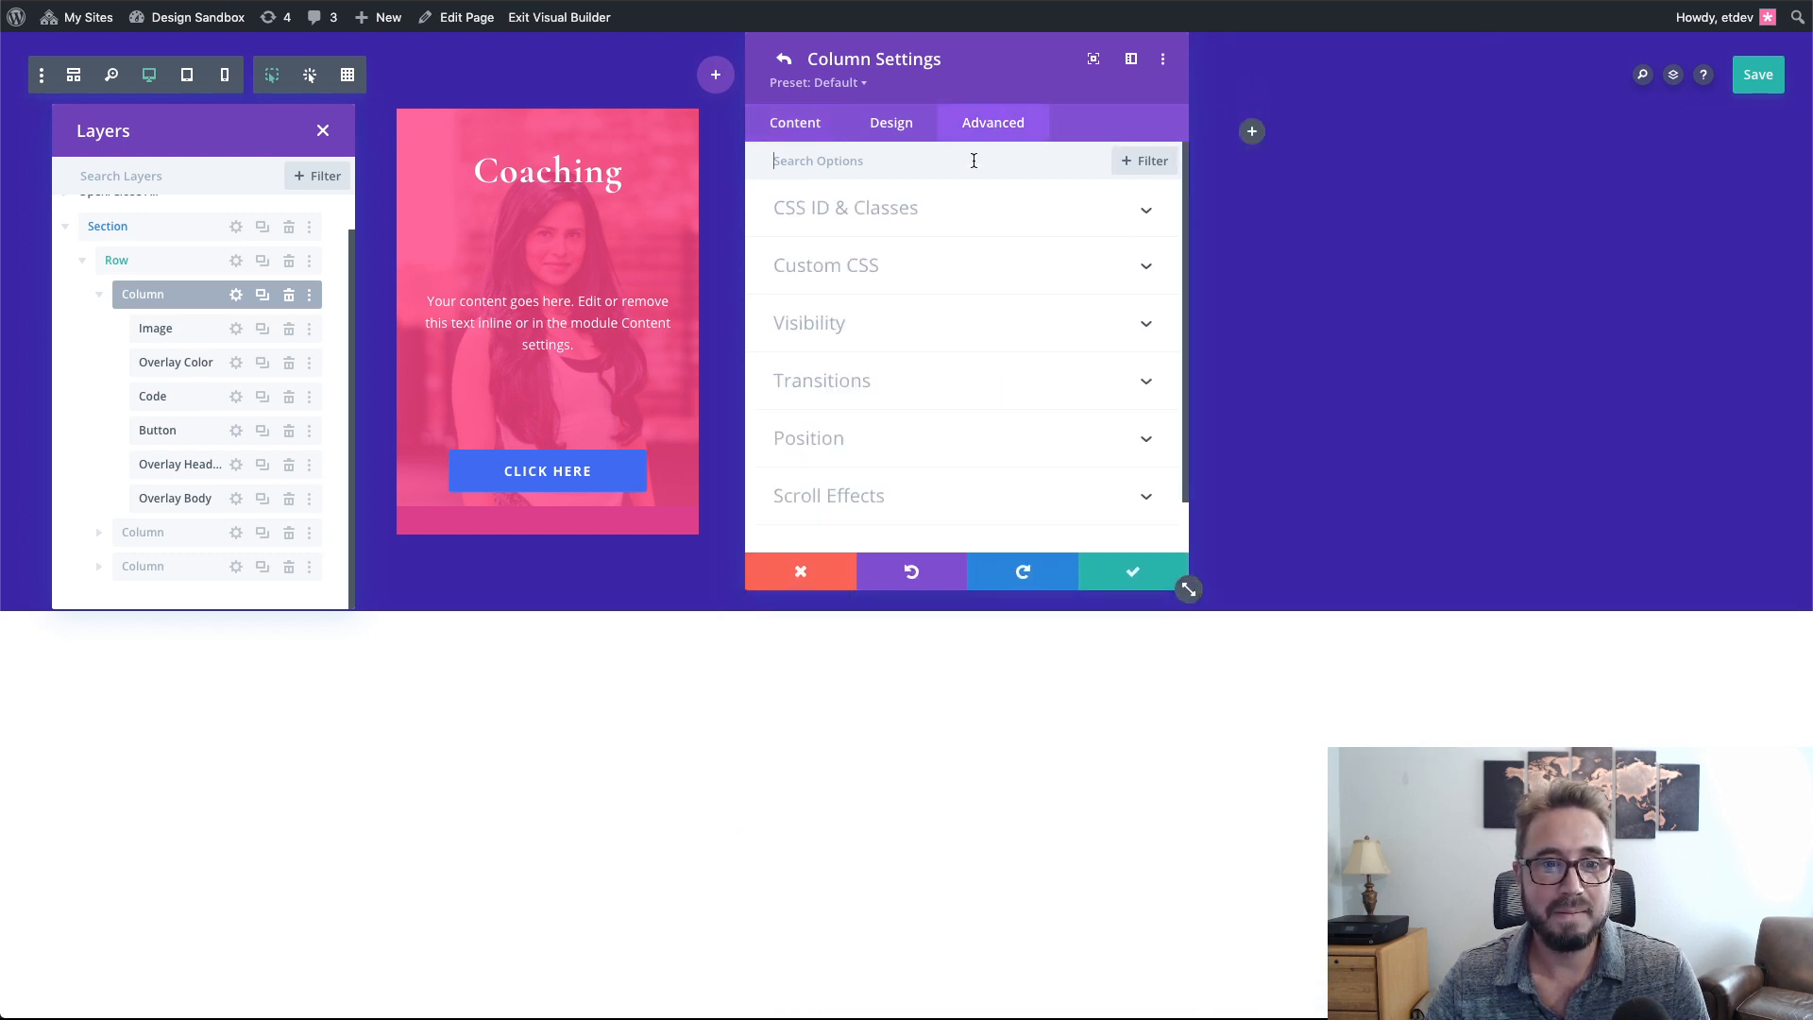
{"action": "left_click", "coordinate": [943, 218]}
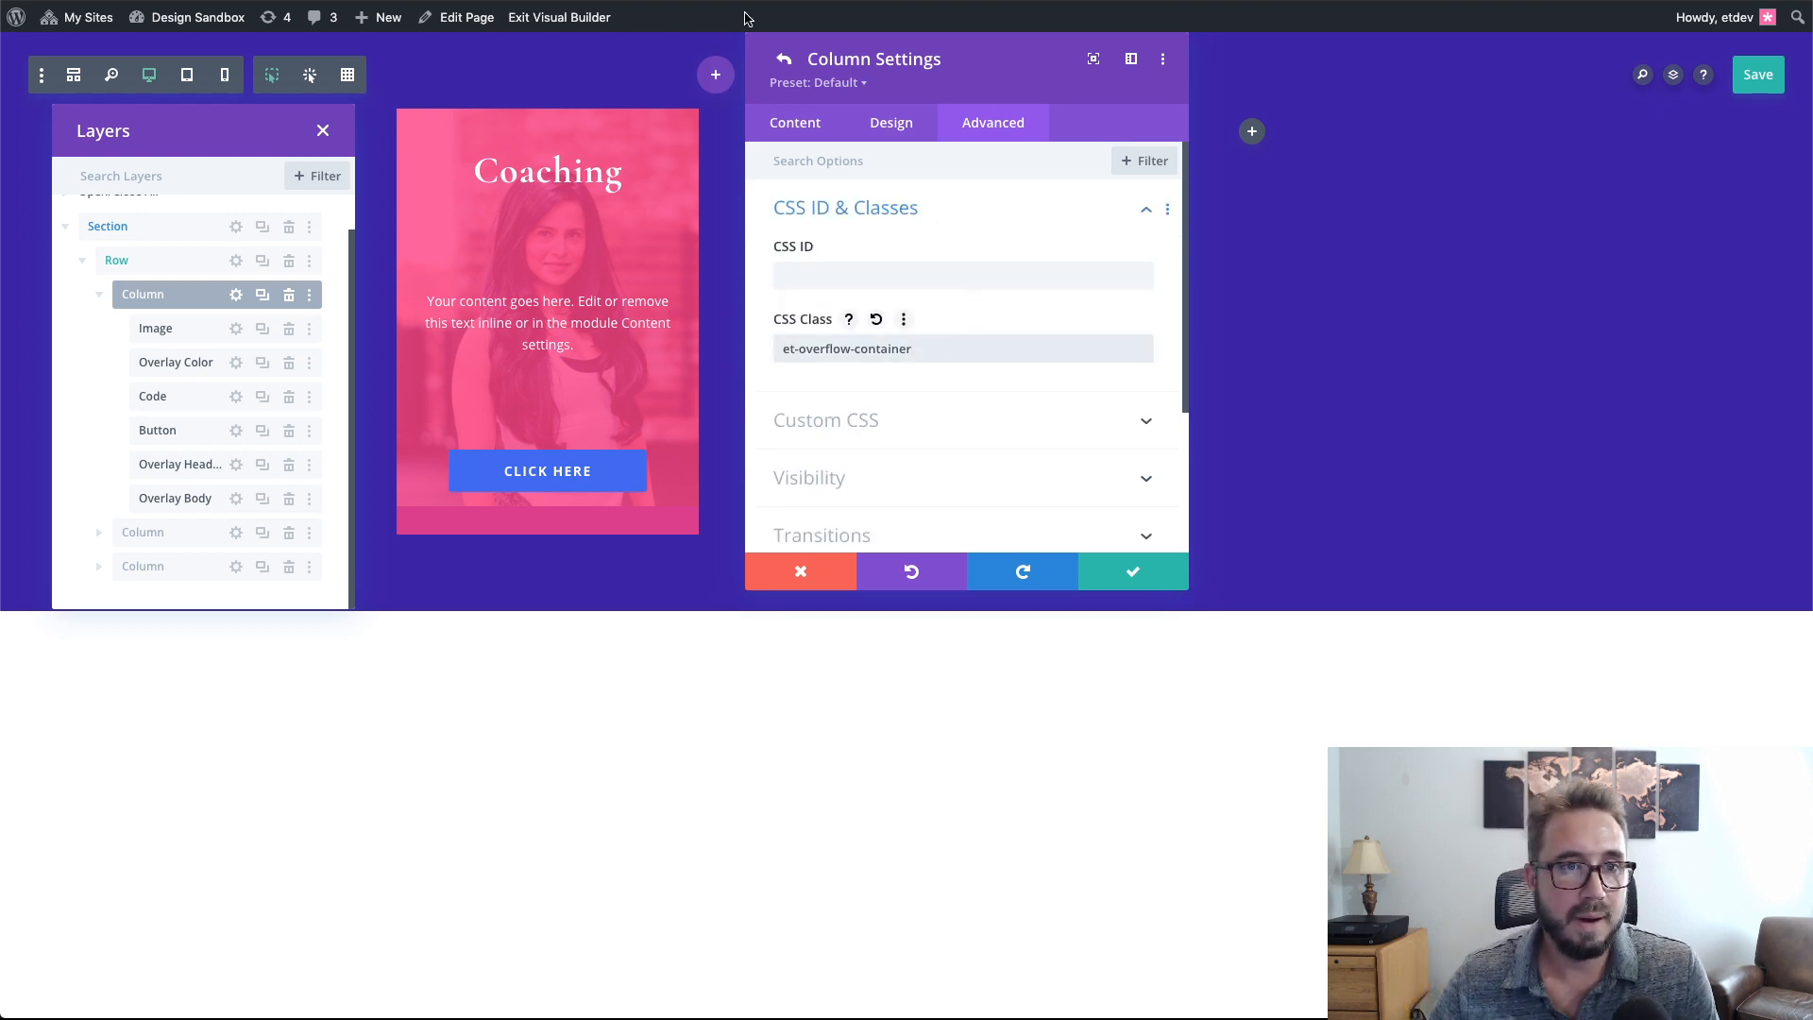
- Open the Code module's settings from the column, examine the opening overlay CSS rules, and confirm the settings
{"action": "scroll", "coordinate": [231, 368], "scroll_direction": "up", "scroll_amount": 1}
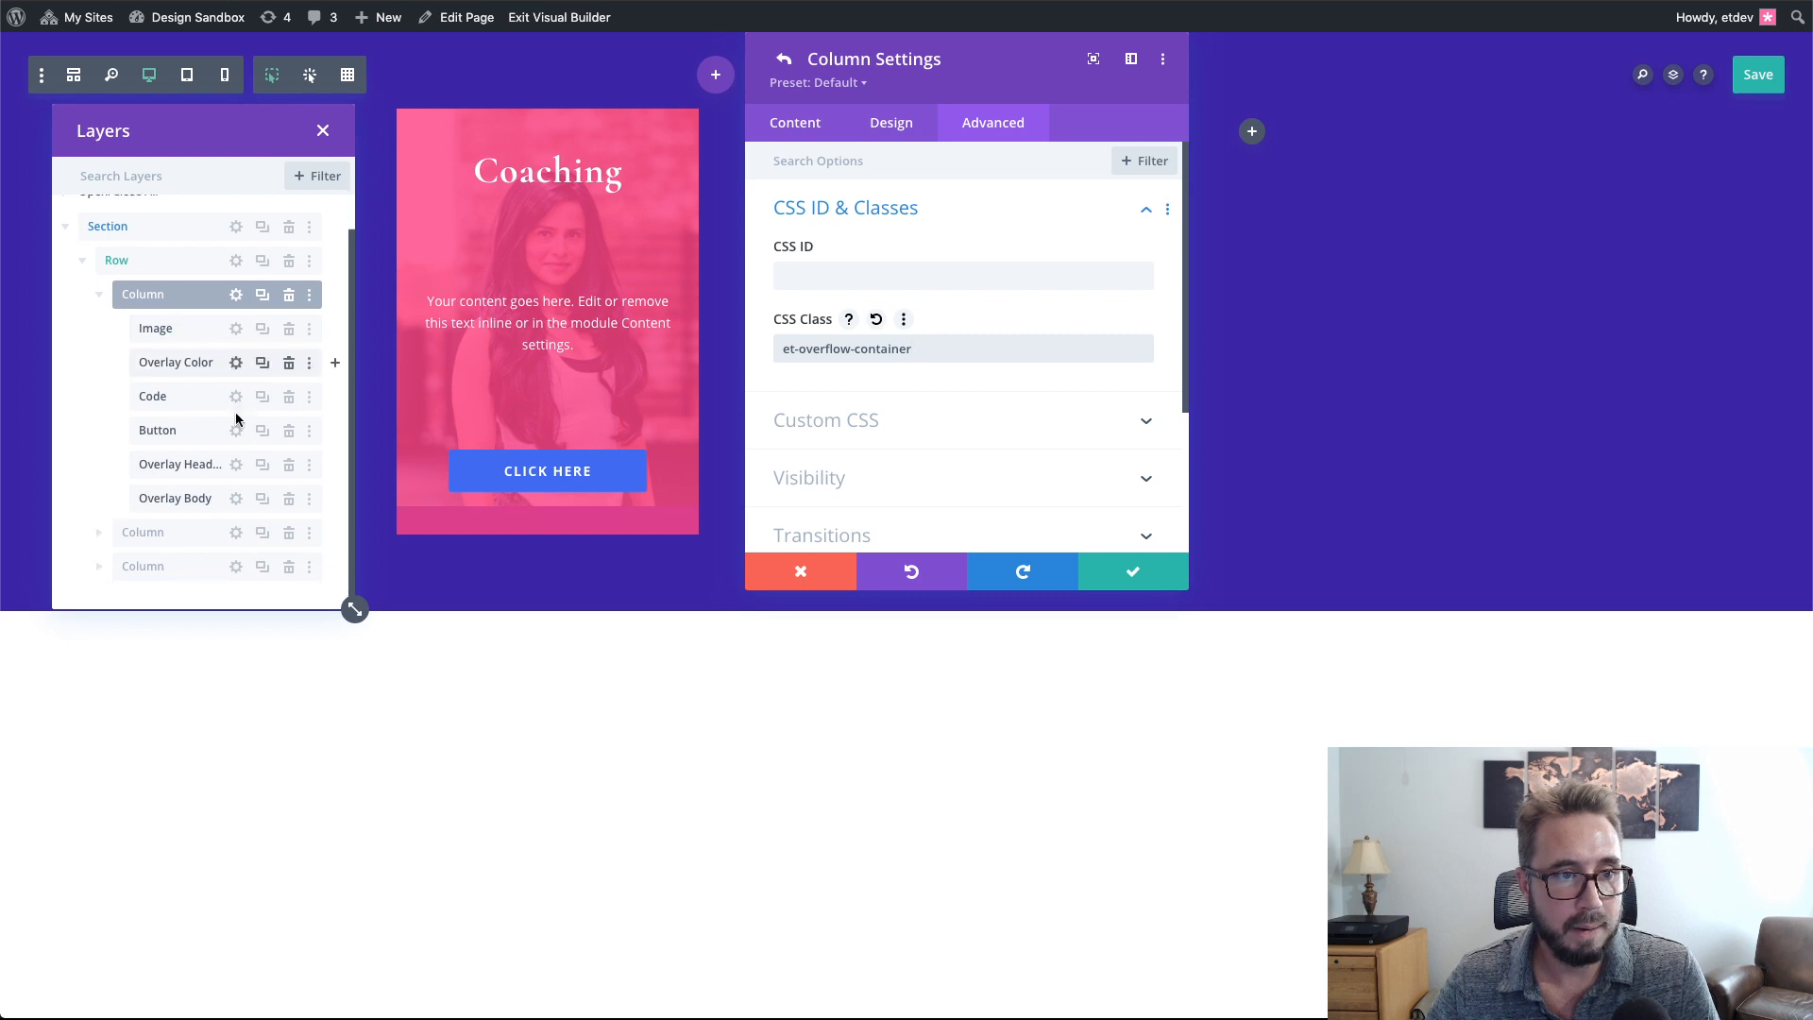
{"action": "left_click", "coordinate": [236, 402]}
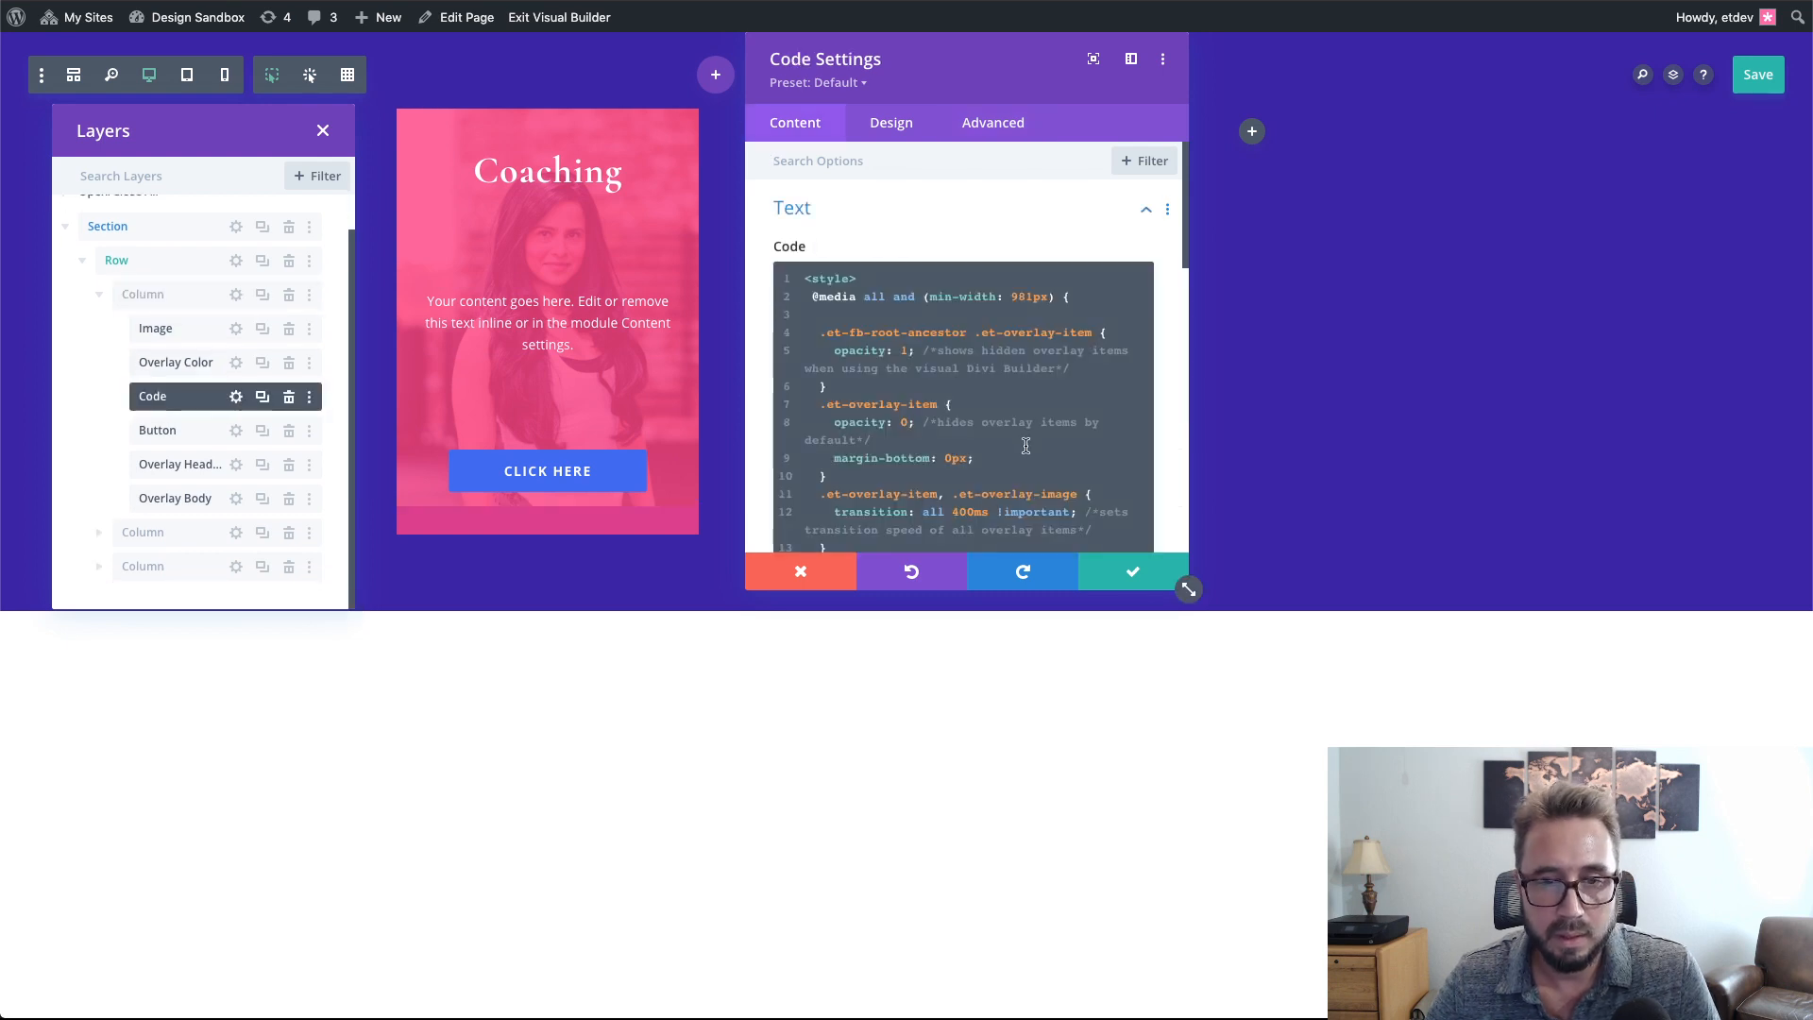
{"action": "scroll", "coordinate": [1074, 452], "scroll_direction": "down", "scroll_amount": 4}
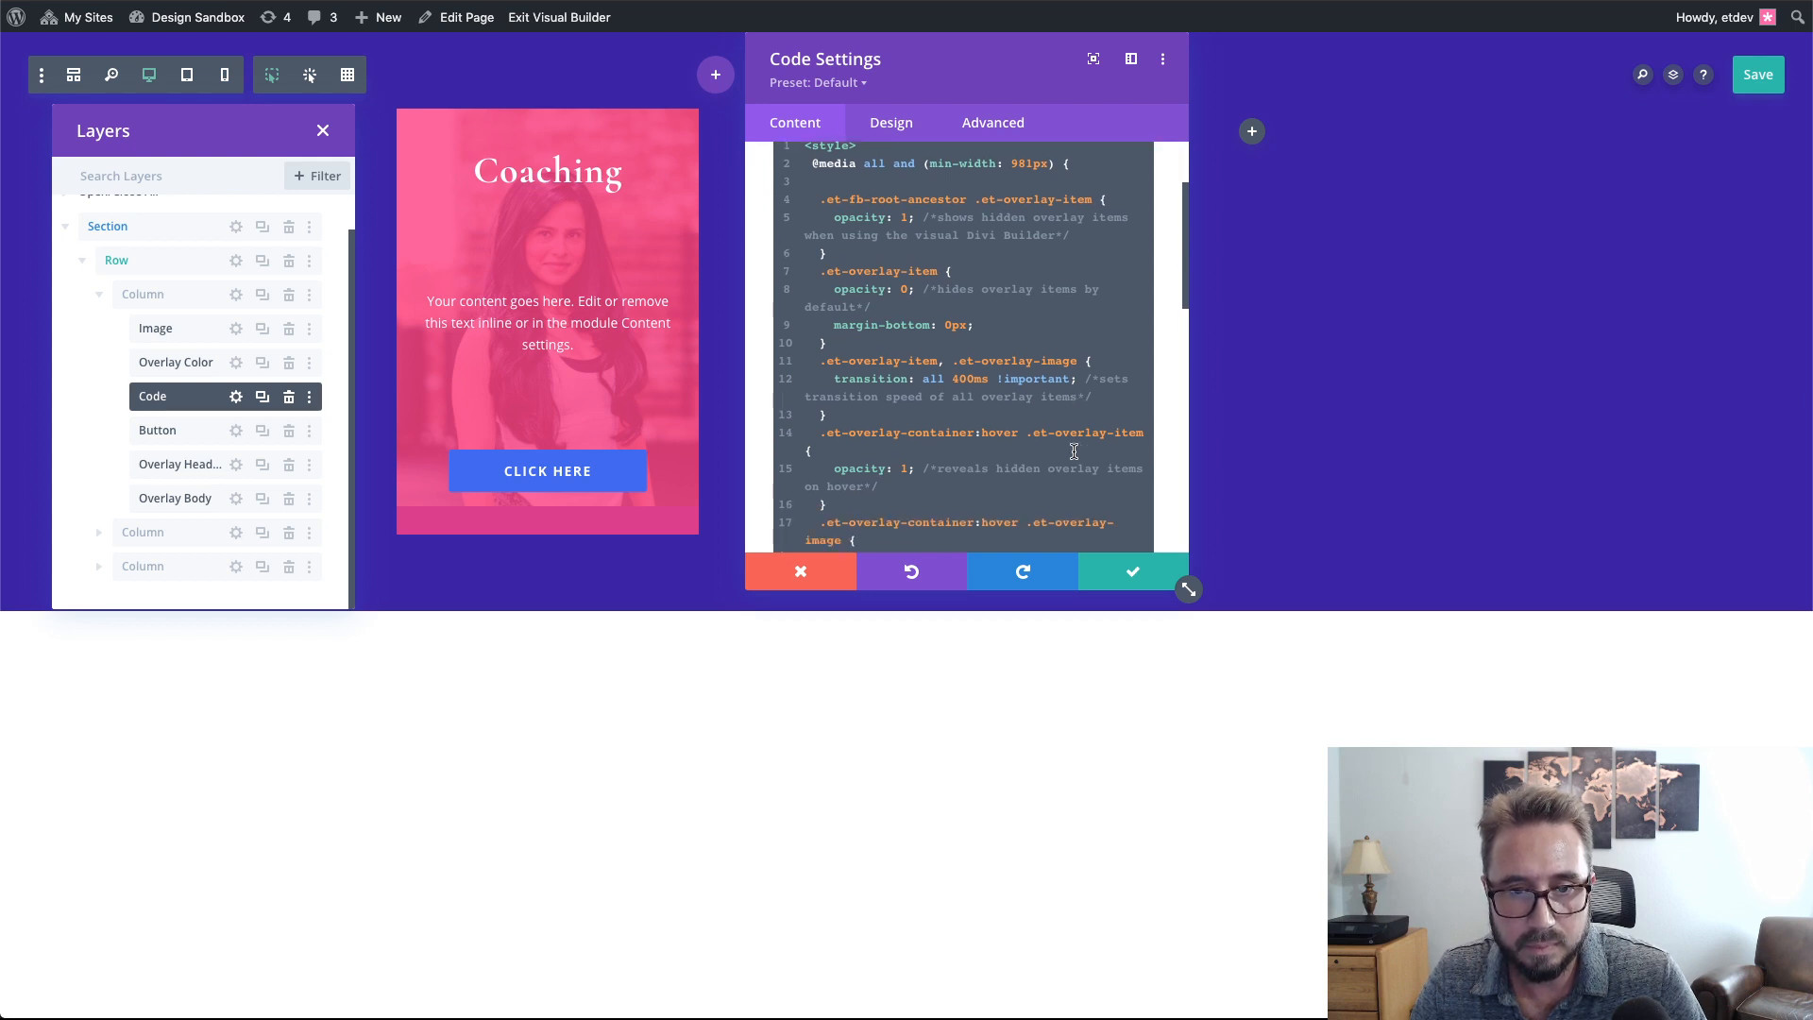
{"action": "scroll", "coordinate": [1073, 451], "scroll_direction": "up", "scroll_amount": 3}
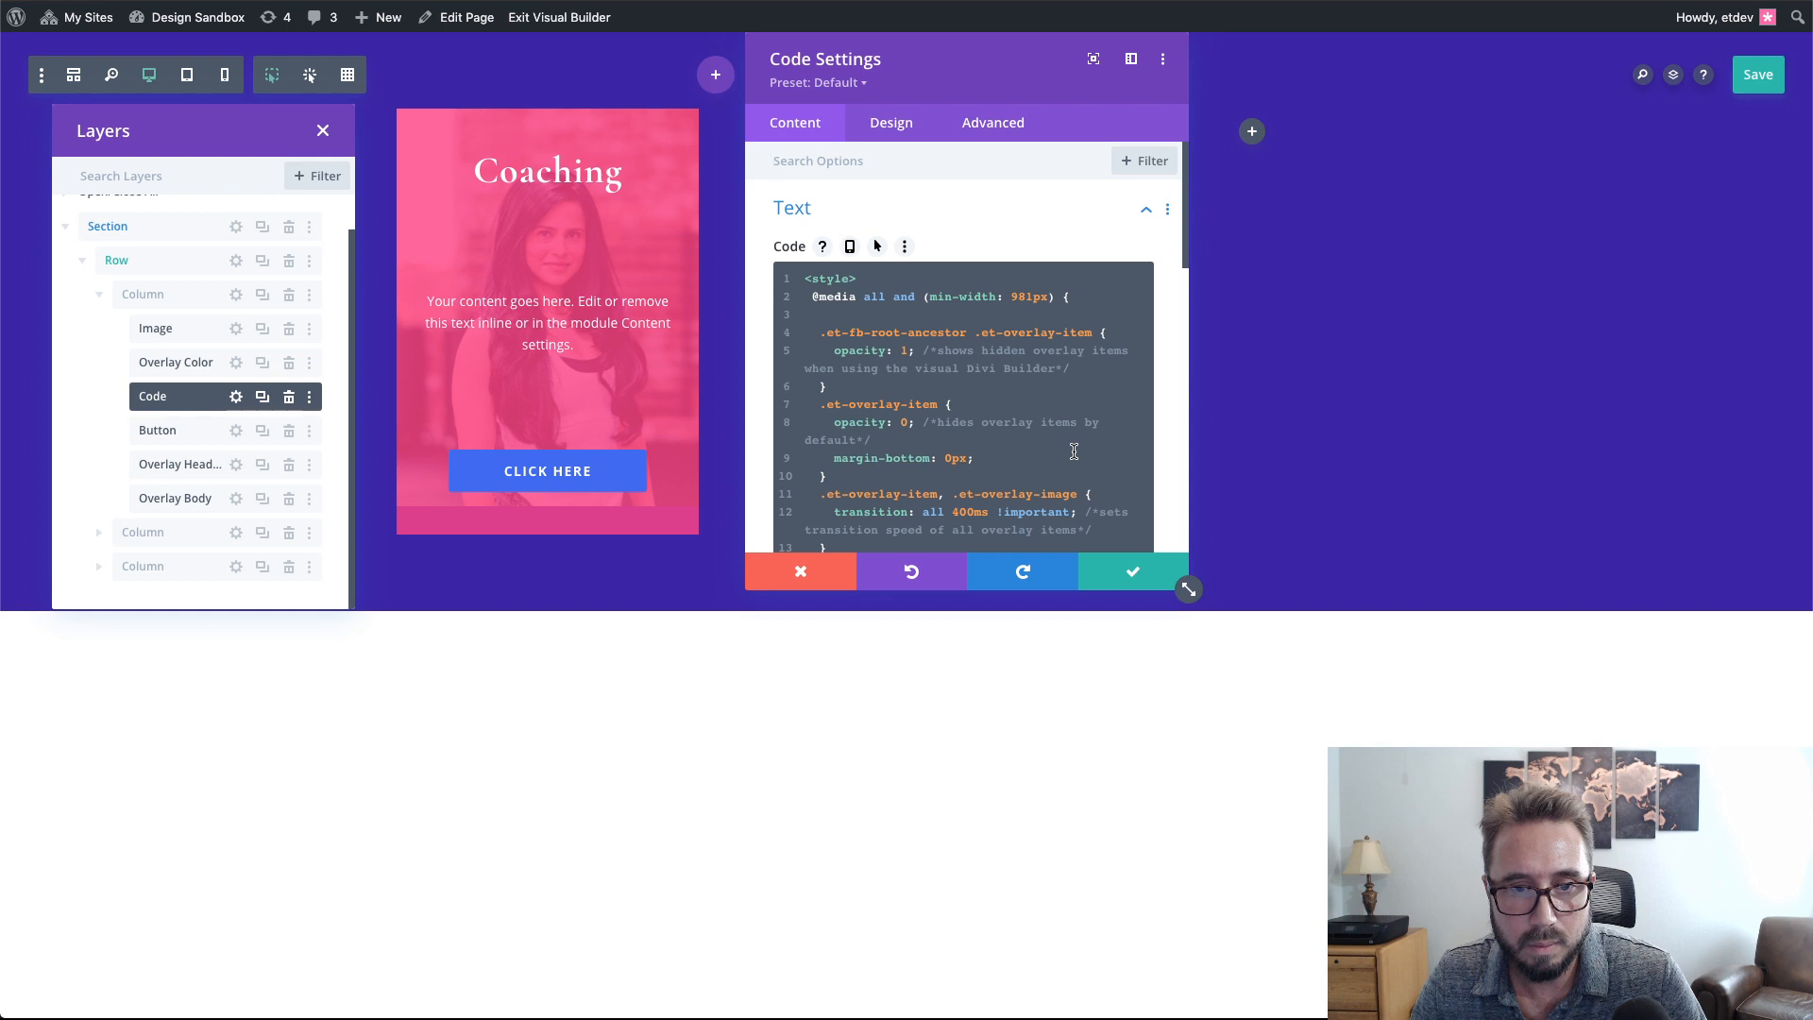
{"action": "scroll", "coordinate": [1074, 451], "scroll_direction": "down", "scroll_amount": 2}
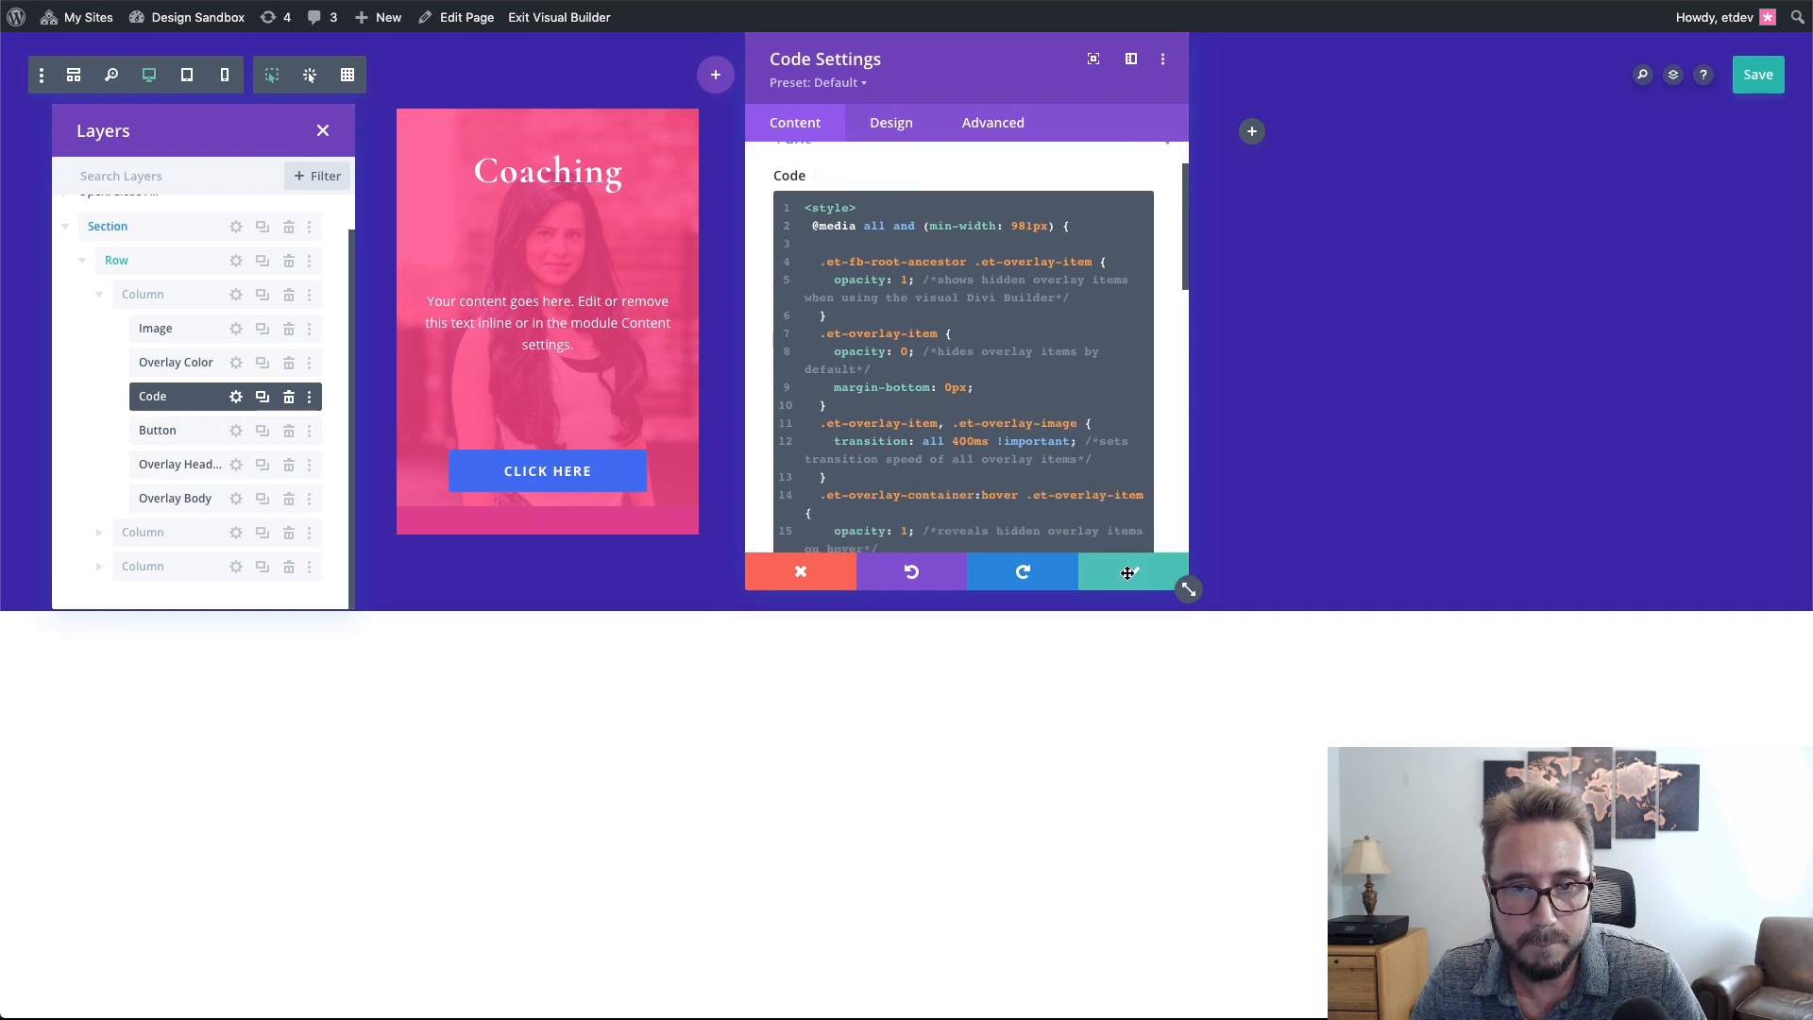
{"action": "left_click", "coordinate": [1130, 578]}
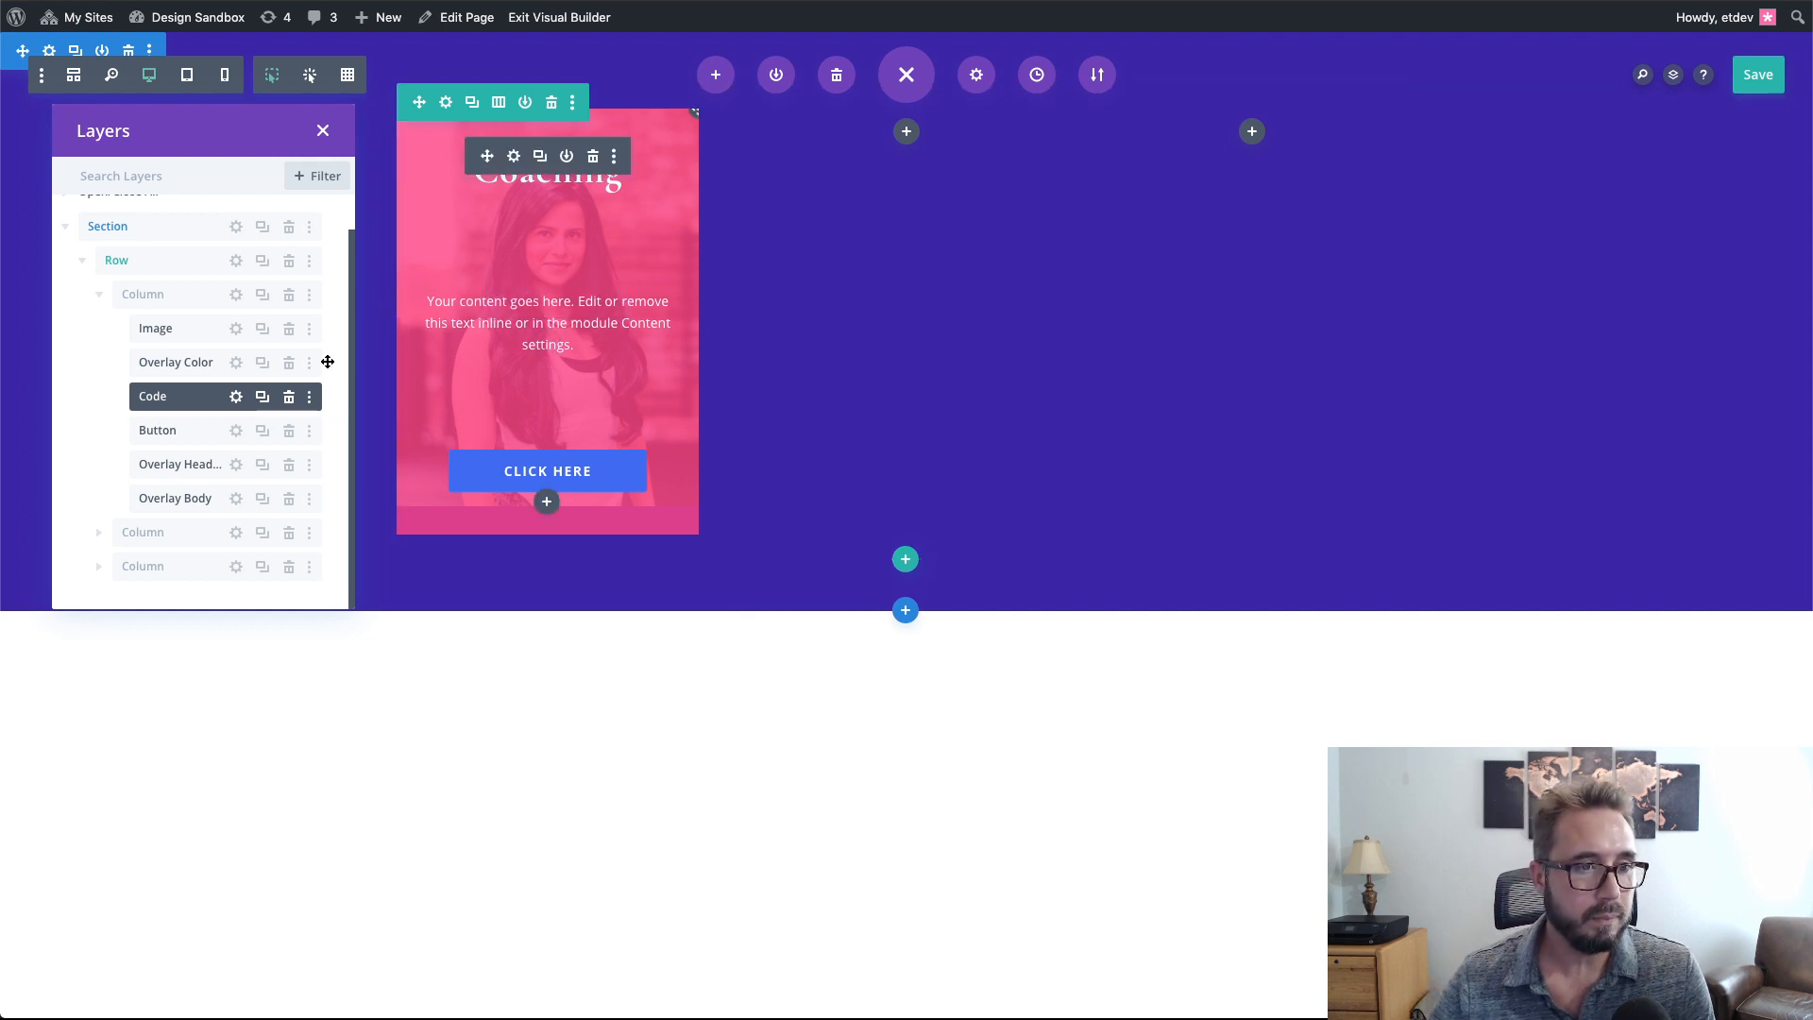
- Reopen the Code module's settings, enlarge the window, examine the style block down to its closing tag, and close the settings
{"action": "left_click", "coordinate": [235, 398]}
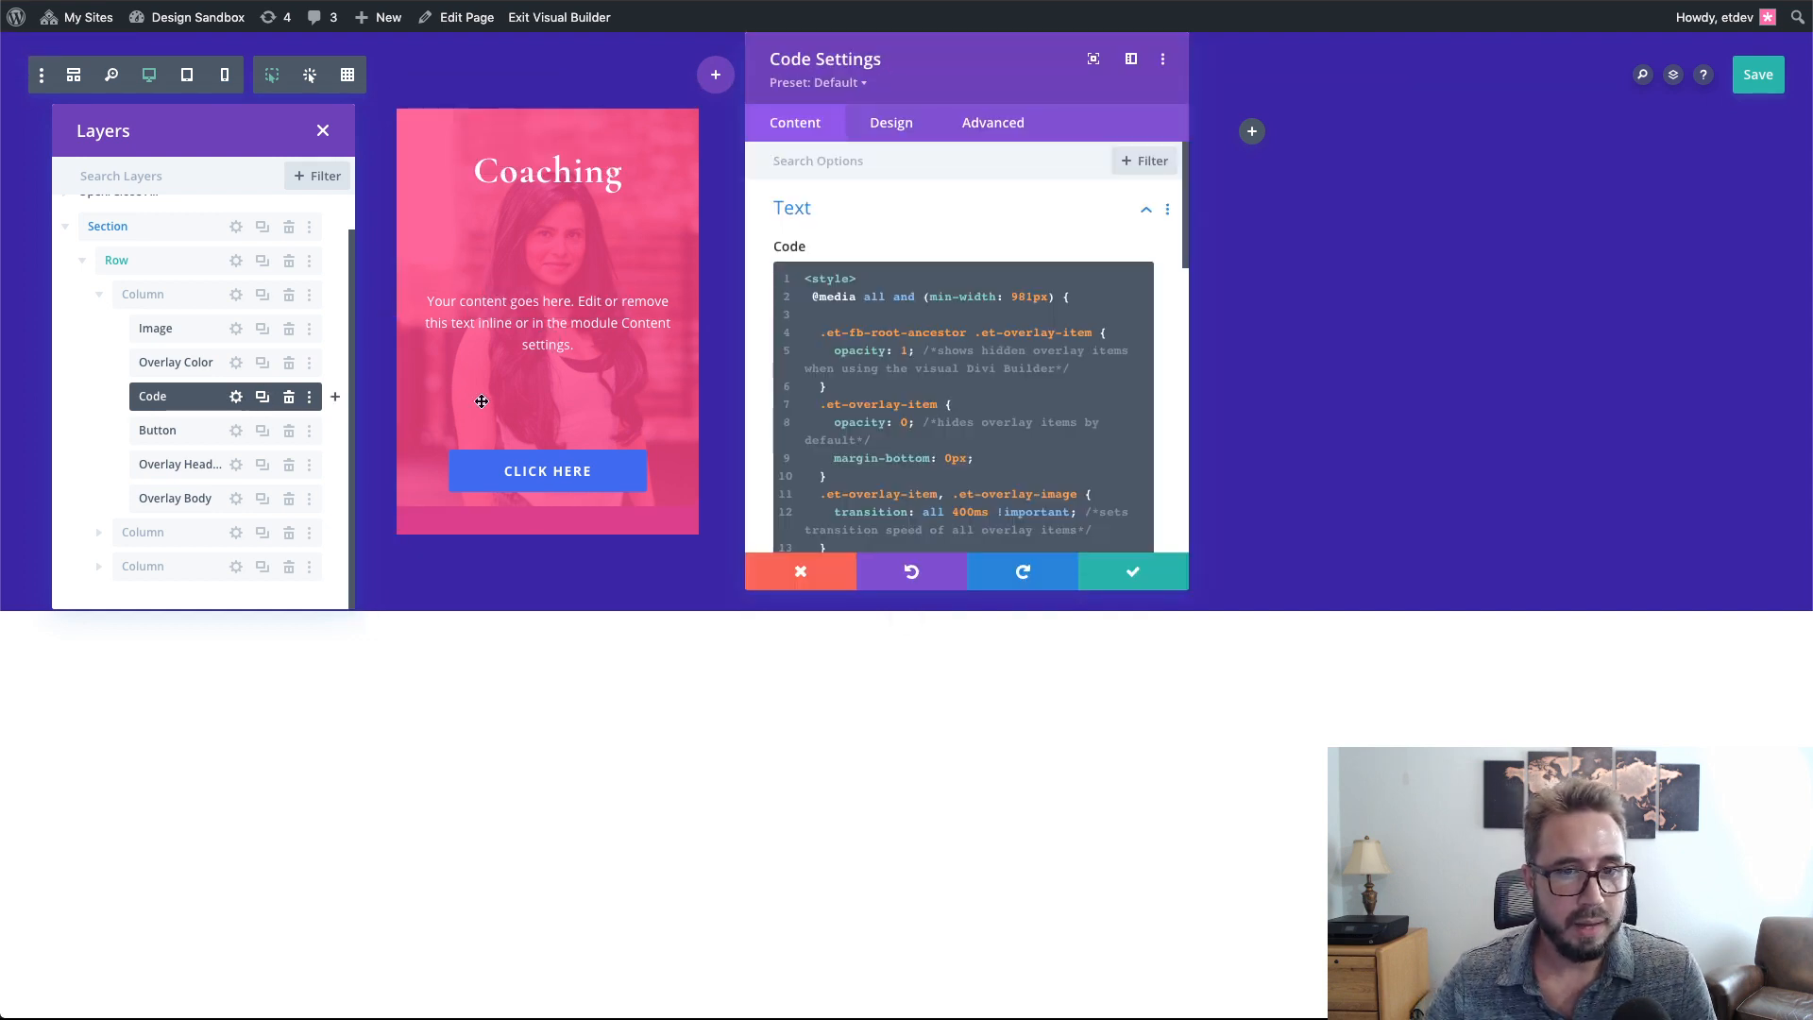
{"action": "left_click_drag", "start_coordinate": [1186, 587], "coordinate": [1491, 881]}
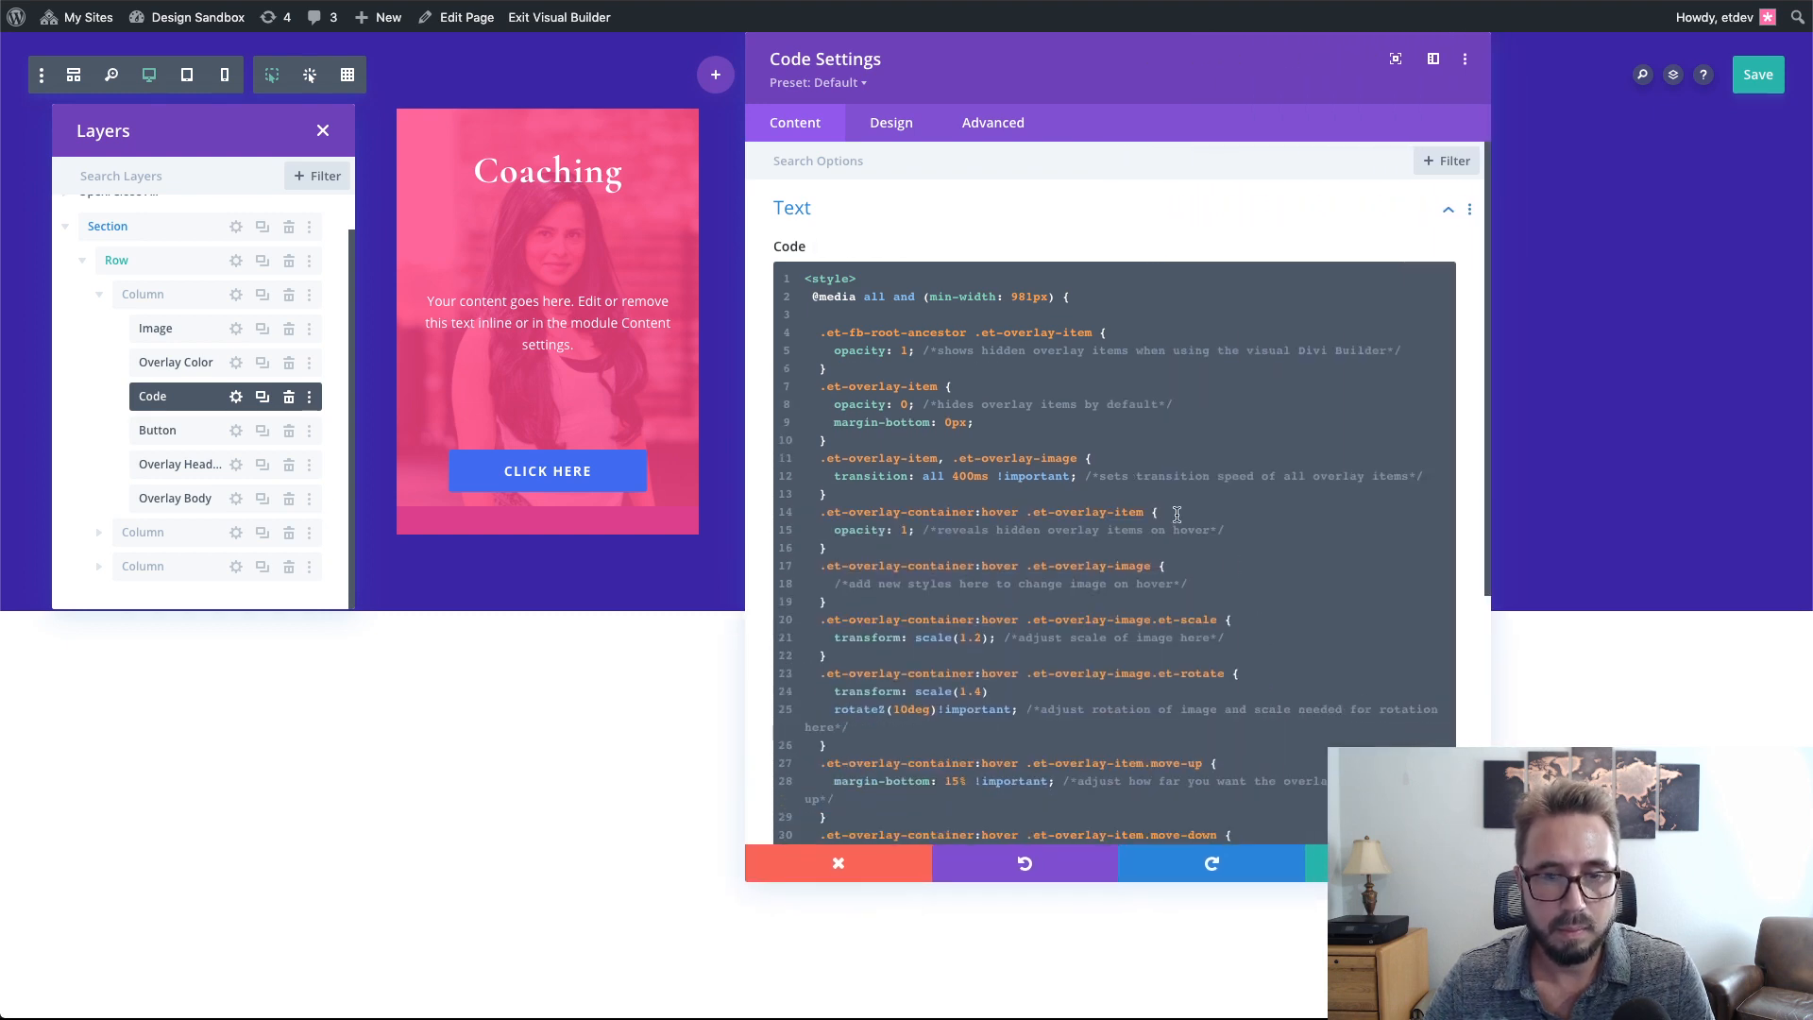
{"action": "scroll", "coordinate": [1177, 514], "scroll_direction": "down", "scroll_amount": 3}
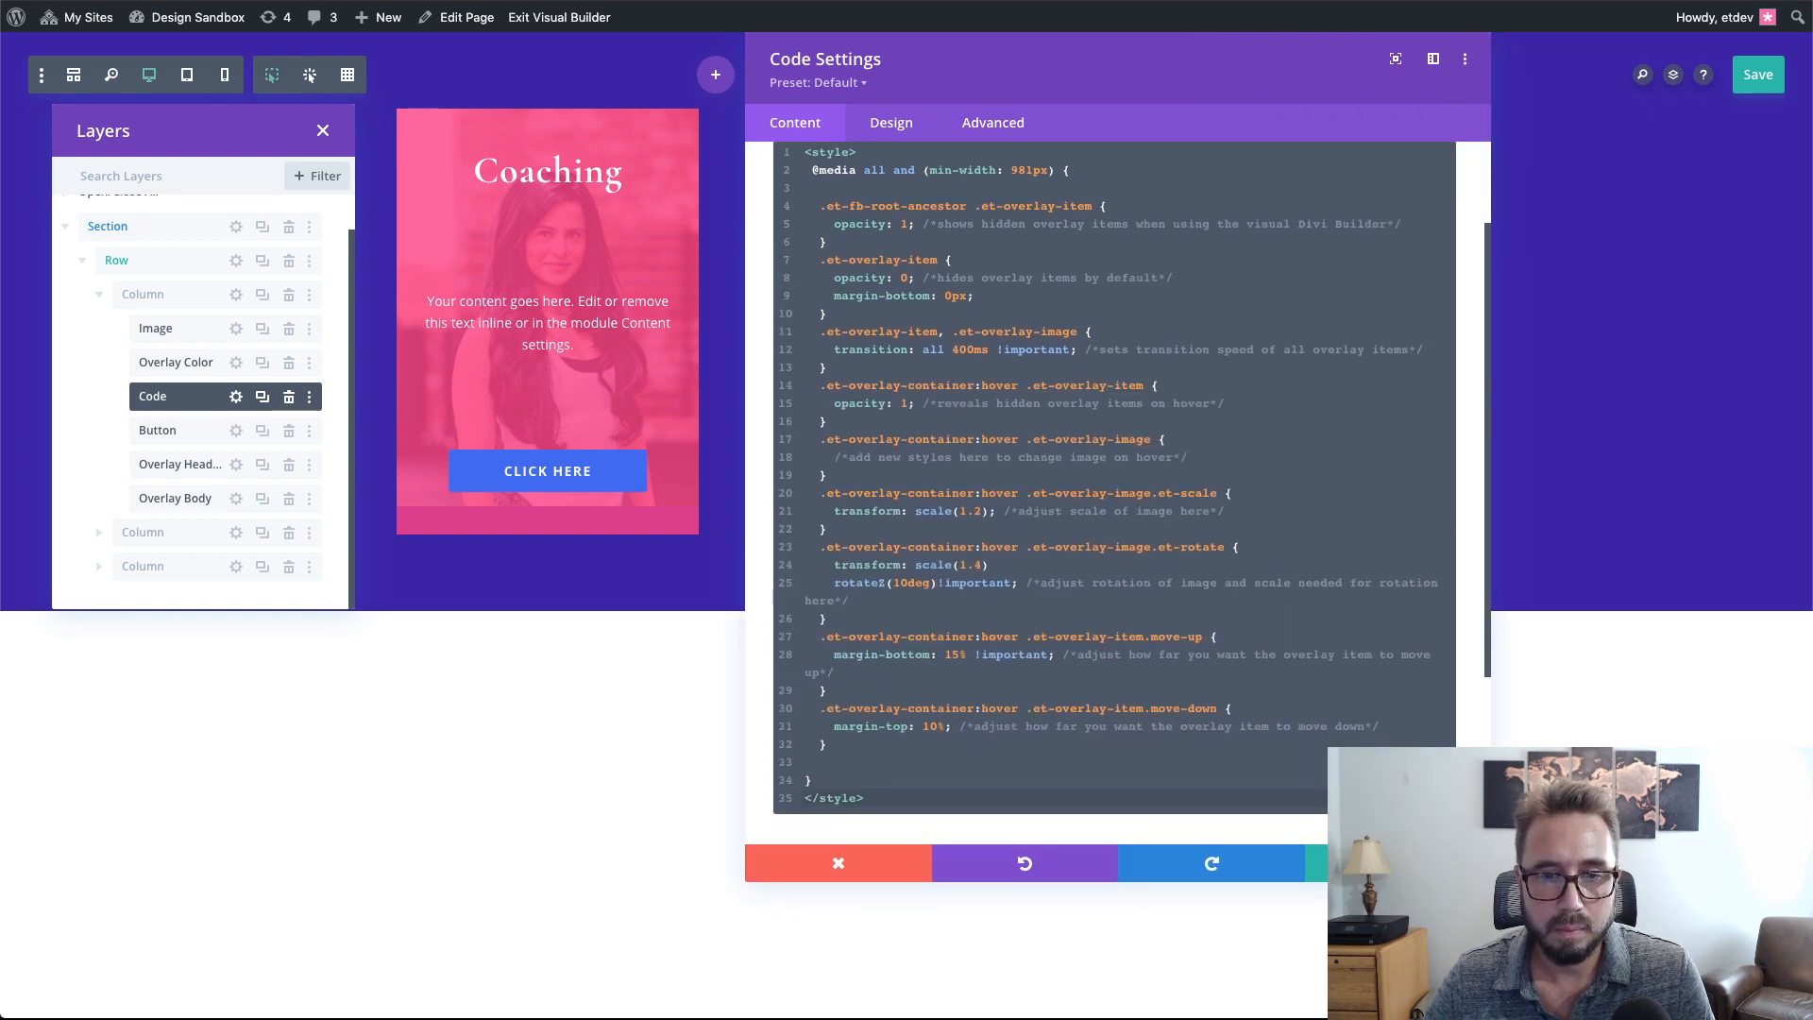
{"action": "scroll", "coordinate": [1290, 672], "scroll_direction": "up", "scroll_amount": 2}
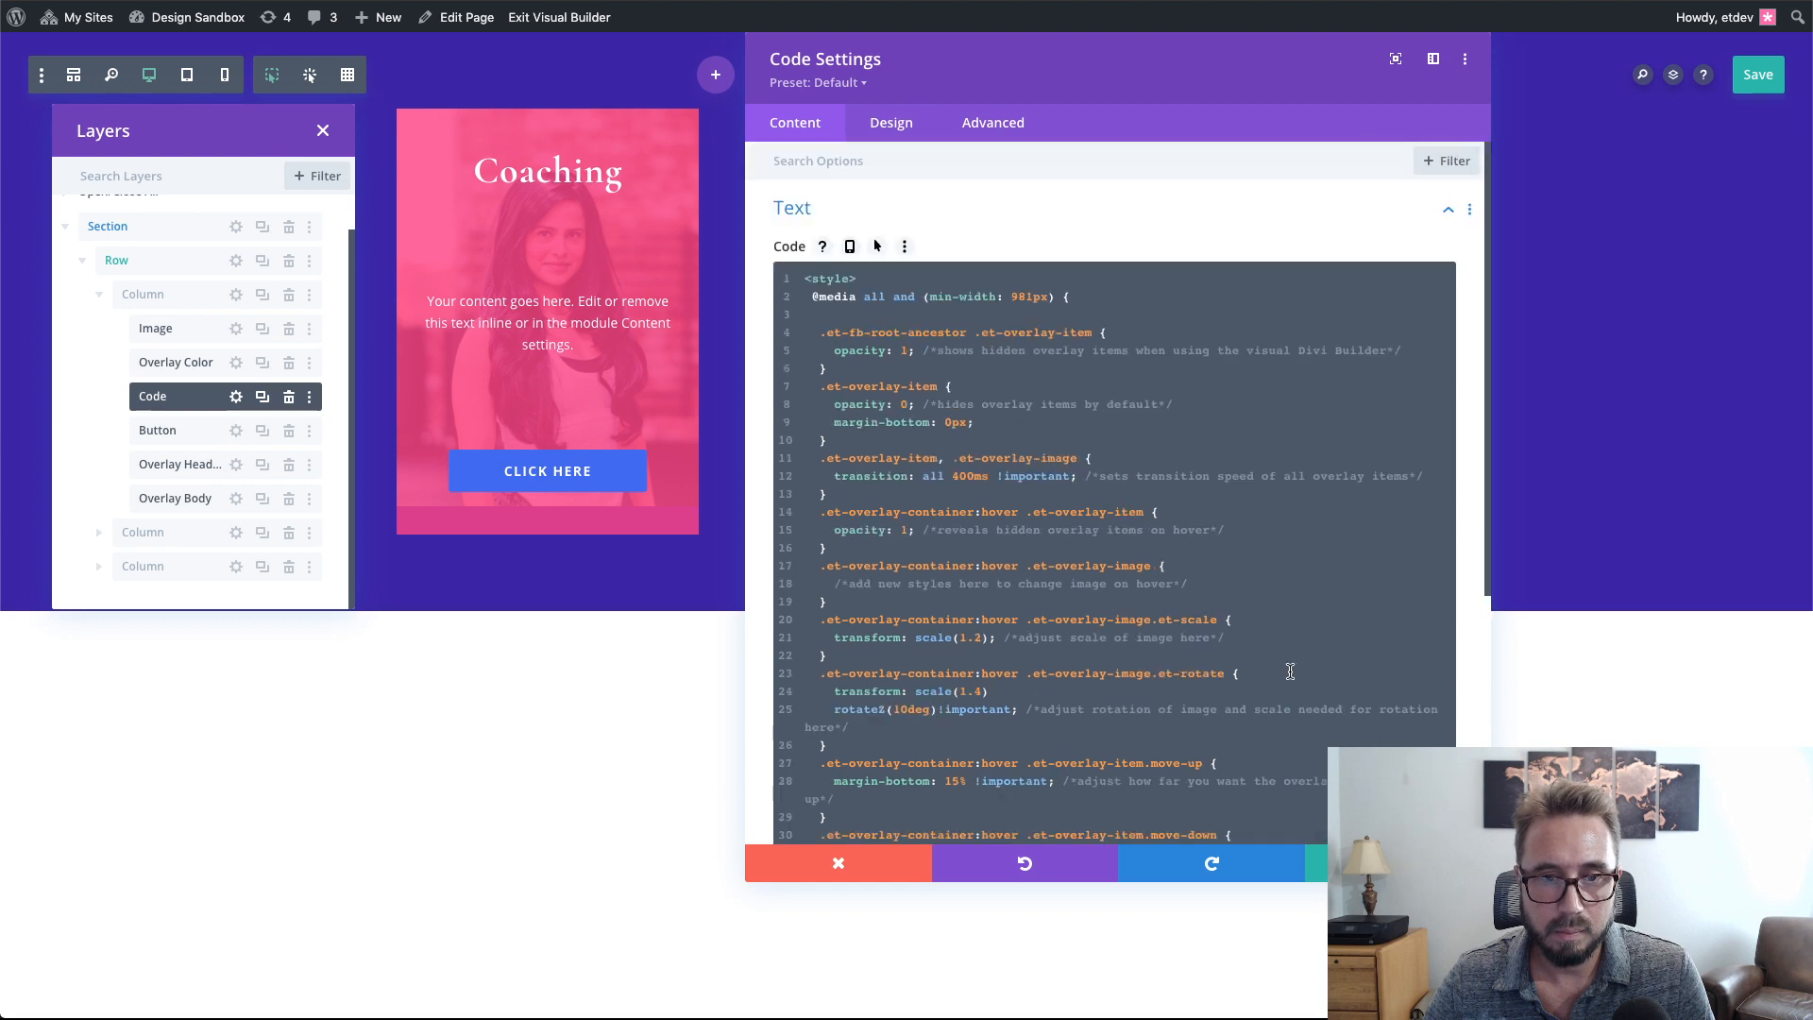
{"action": "scroll", "coordinate": [1290, 671], "scroll_direction": "down", "scroll_amount": 3}
{"action": "key", "text": "Escape"}
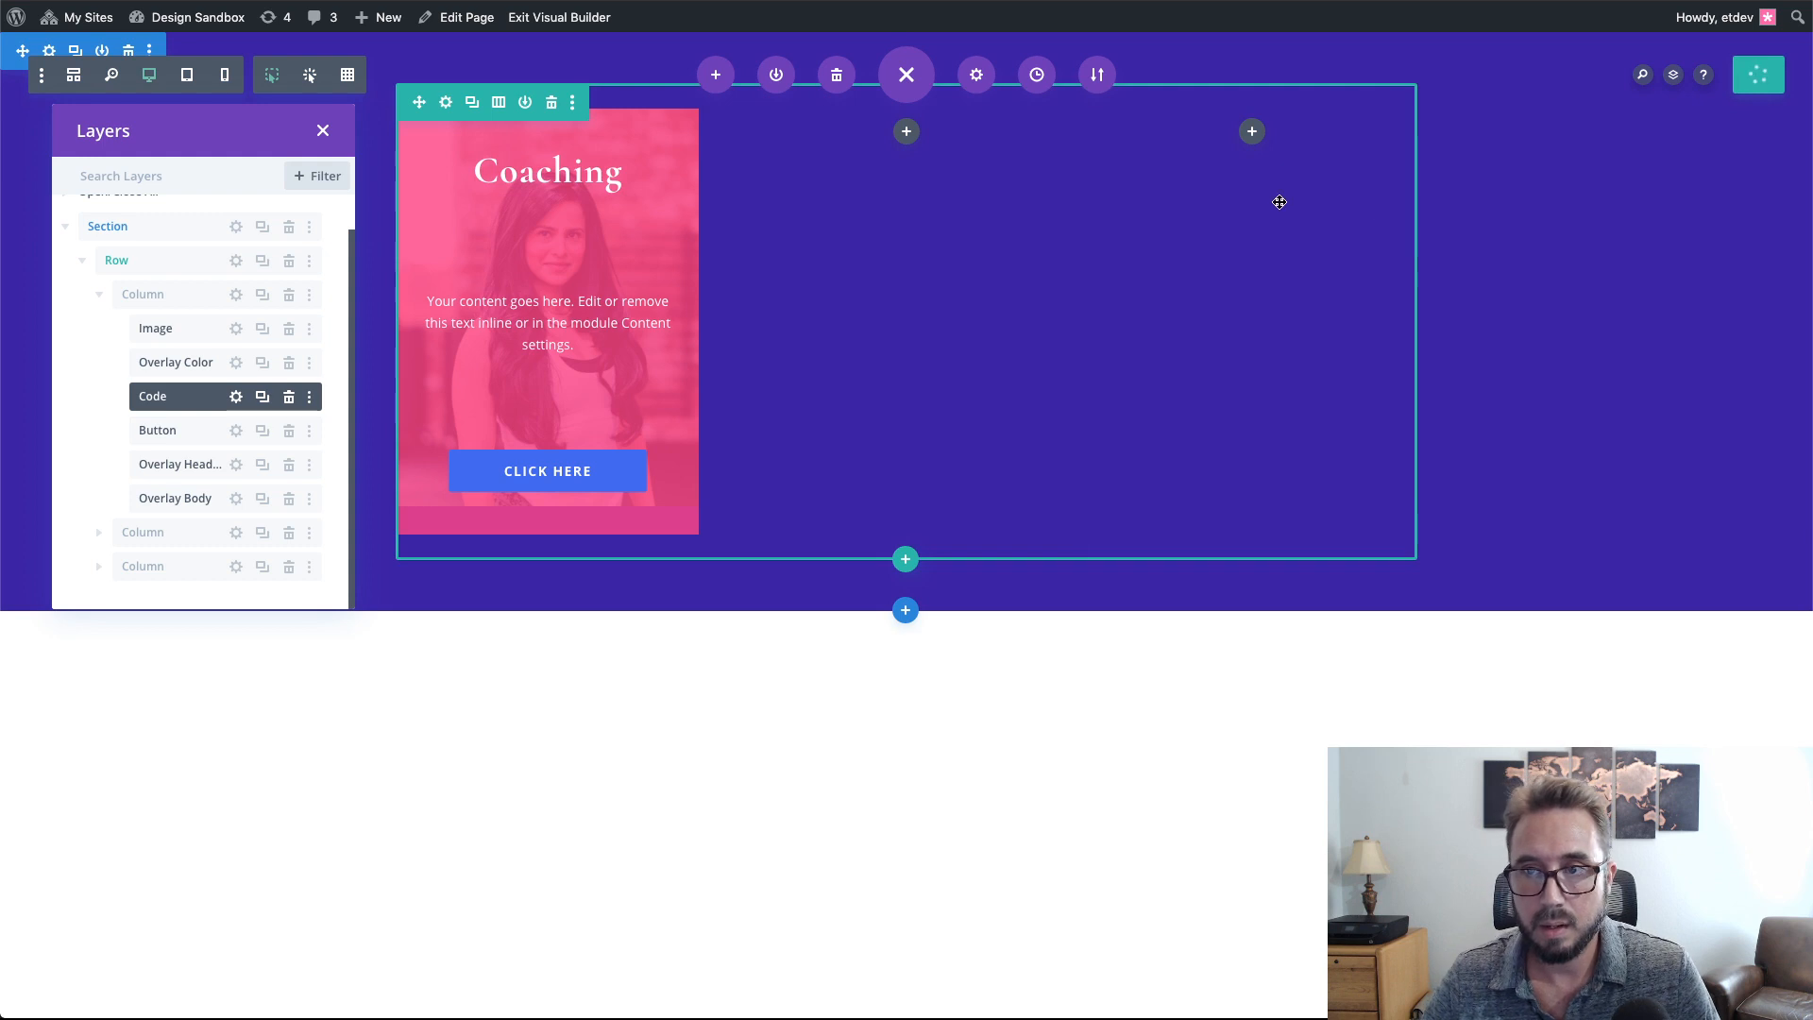
- Save the page and reload the live page to test the card's hover overlay
{"action": "key", "text": "super+s"}
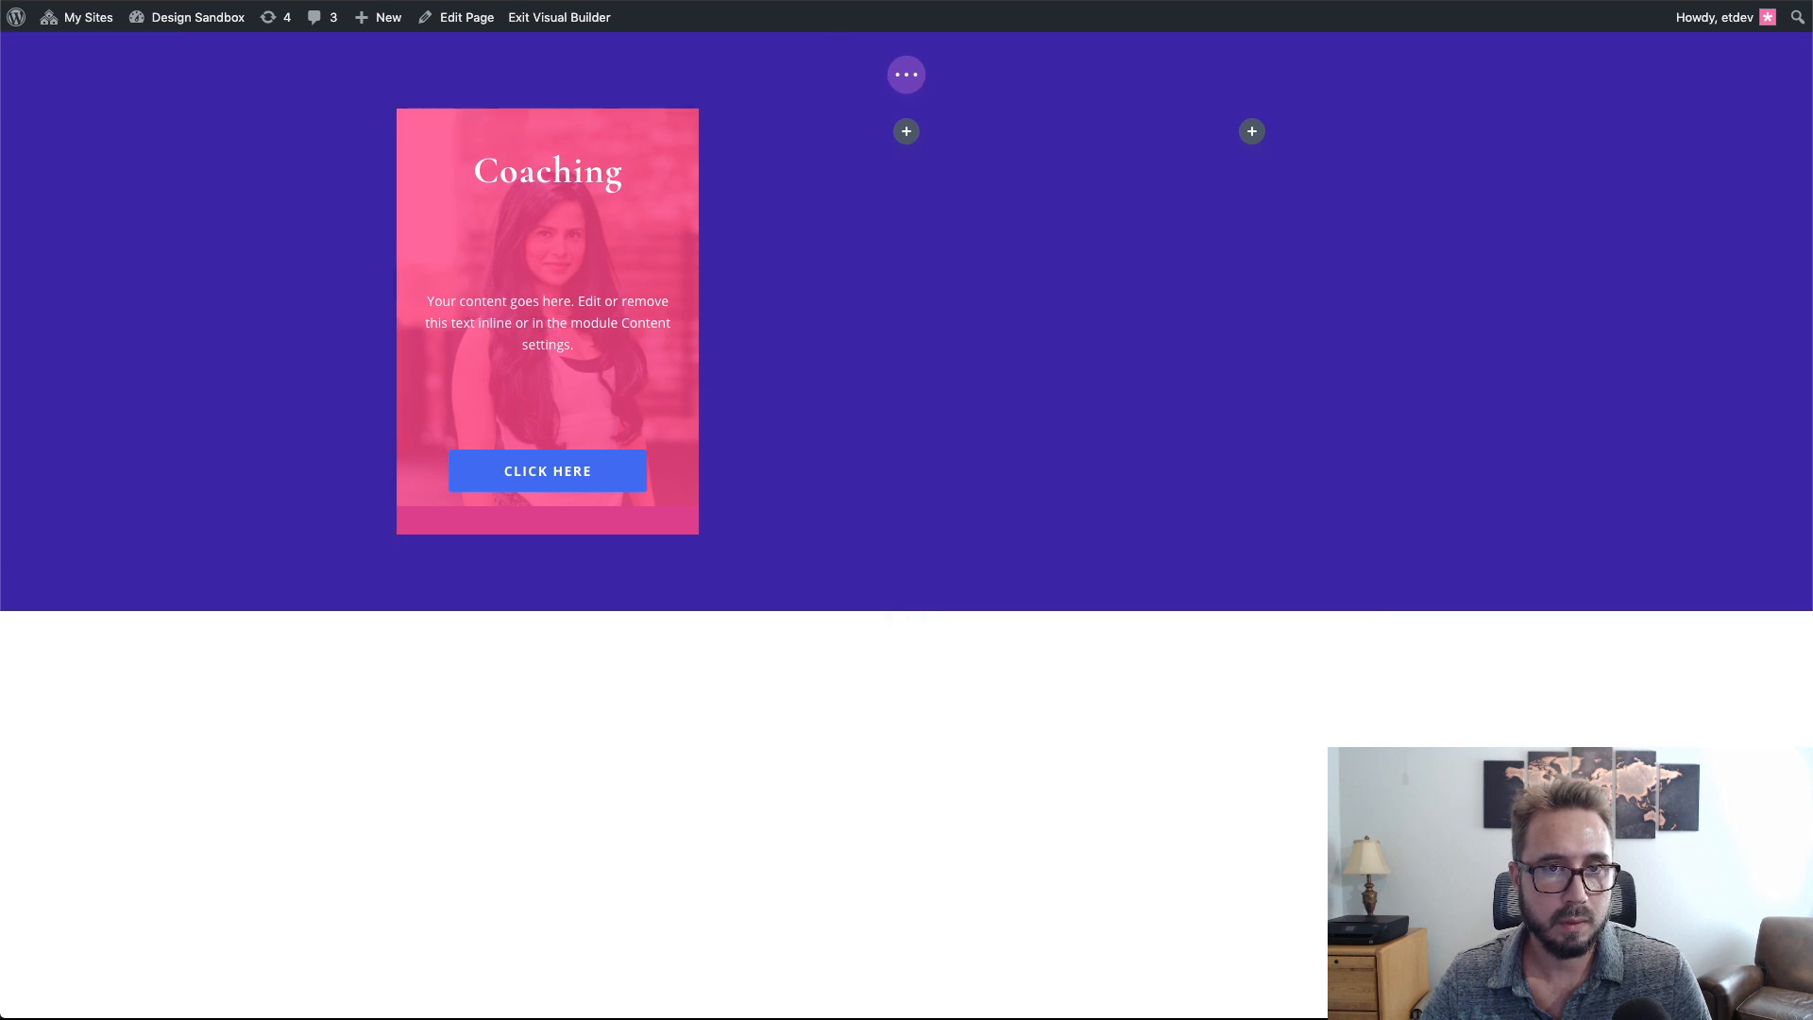
{"action": "left_click", "coordinate": [849, 0]}
{"action": "key", "text": "super+r"}
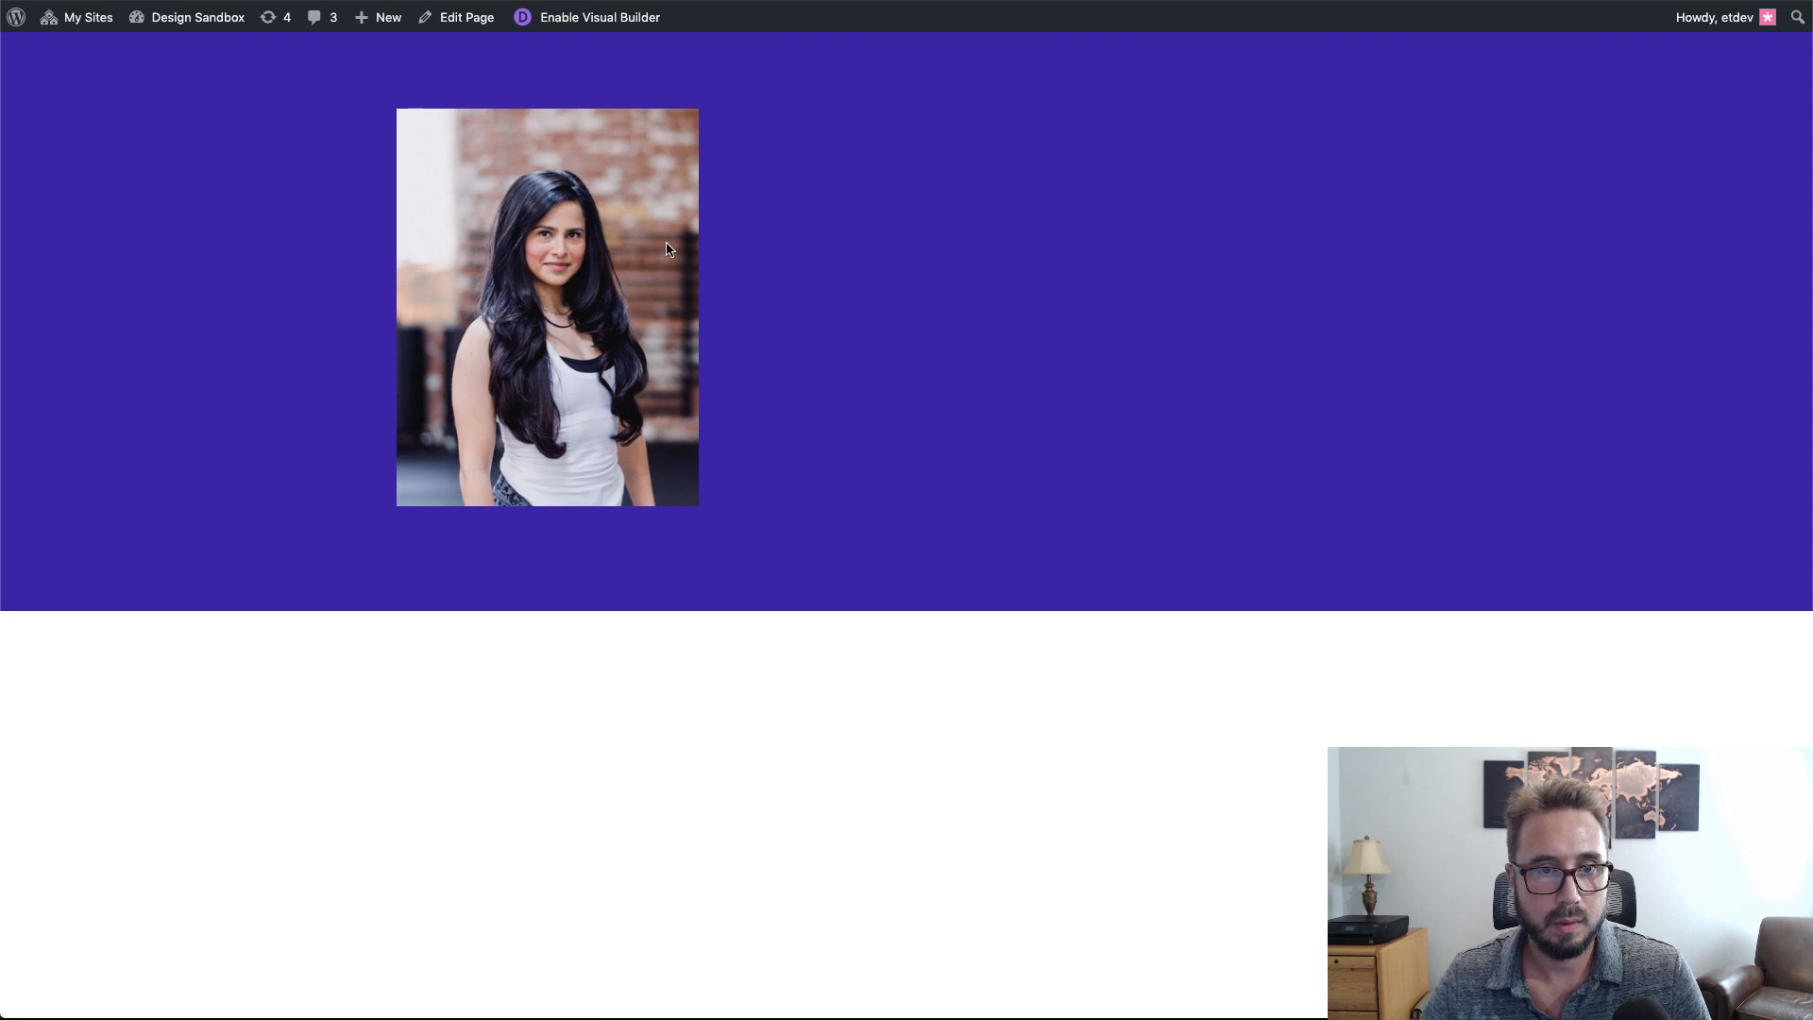
- Return to the visual builder, check the CSS class of the Coaching heading, and confirm its settings
{"action": "left_click", "coordinate": [522, 17]}
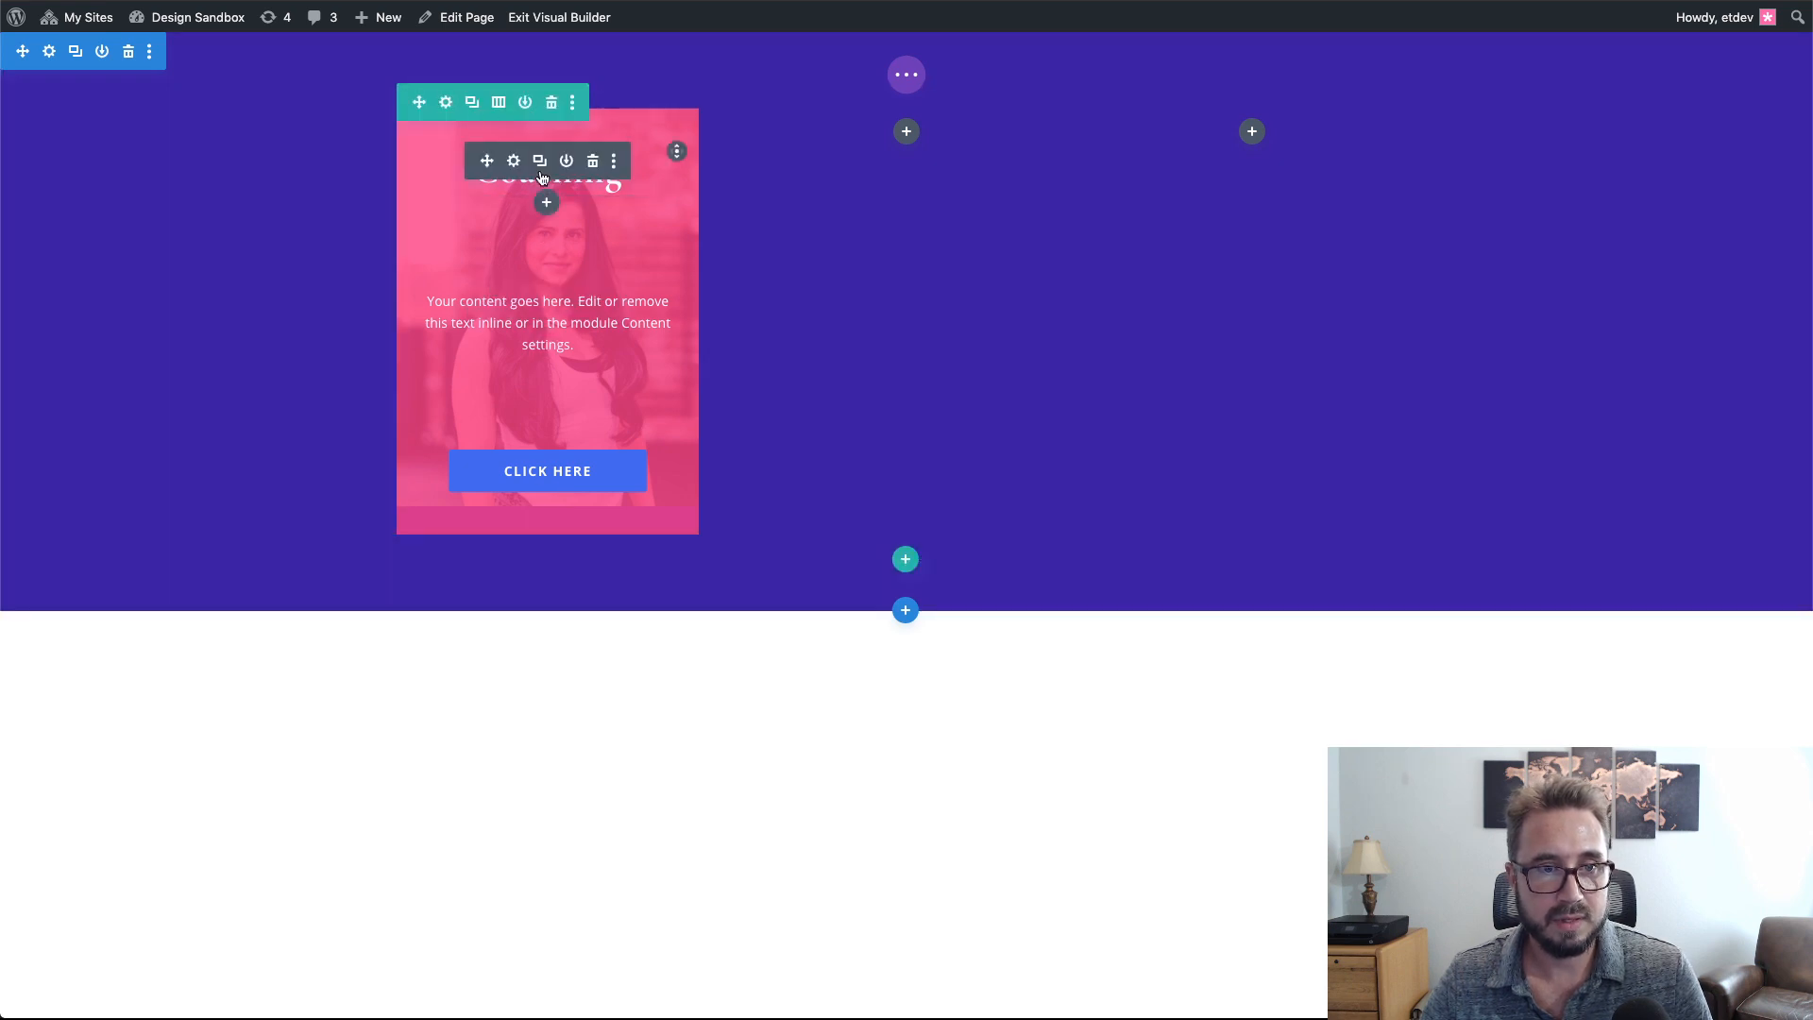
{"action": "left_click", "coordinate": [516, 160]}
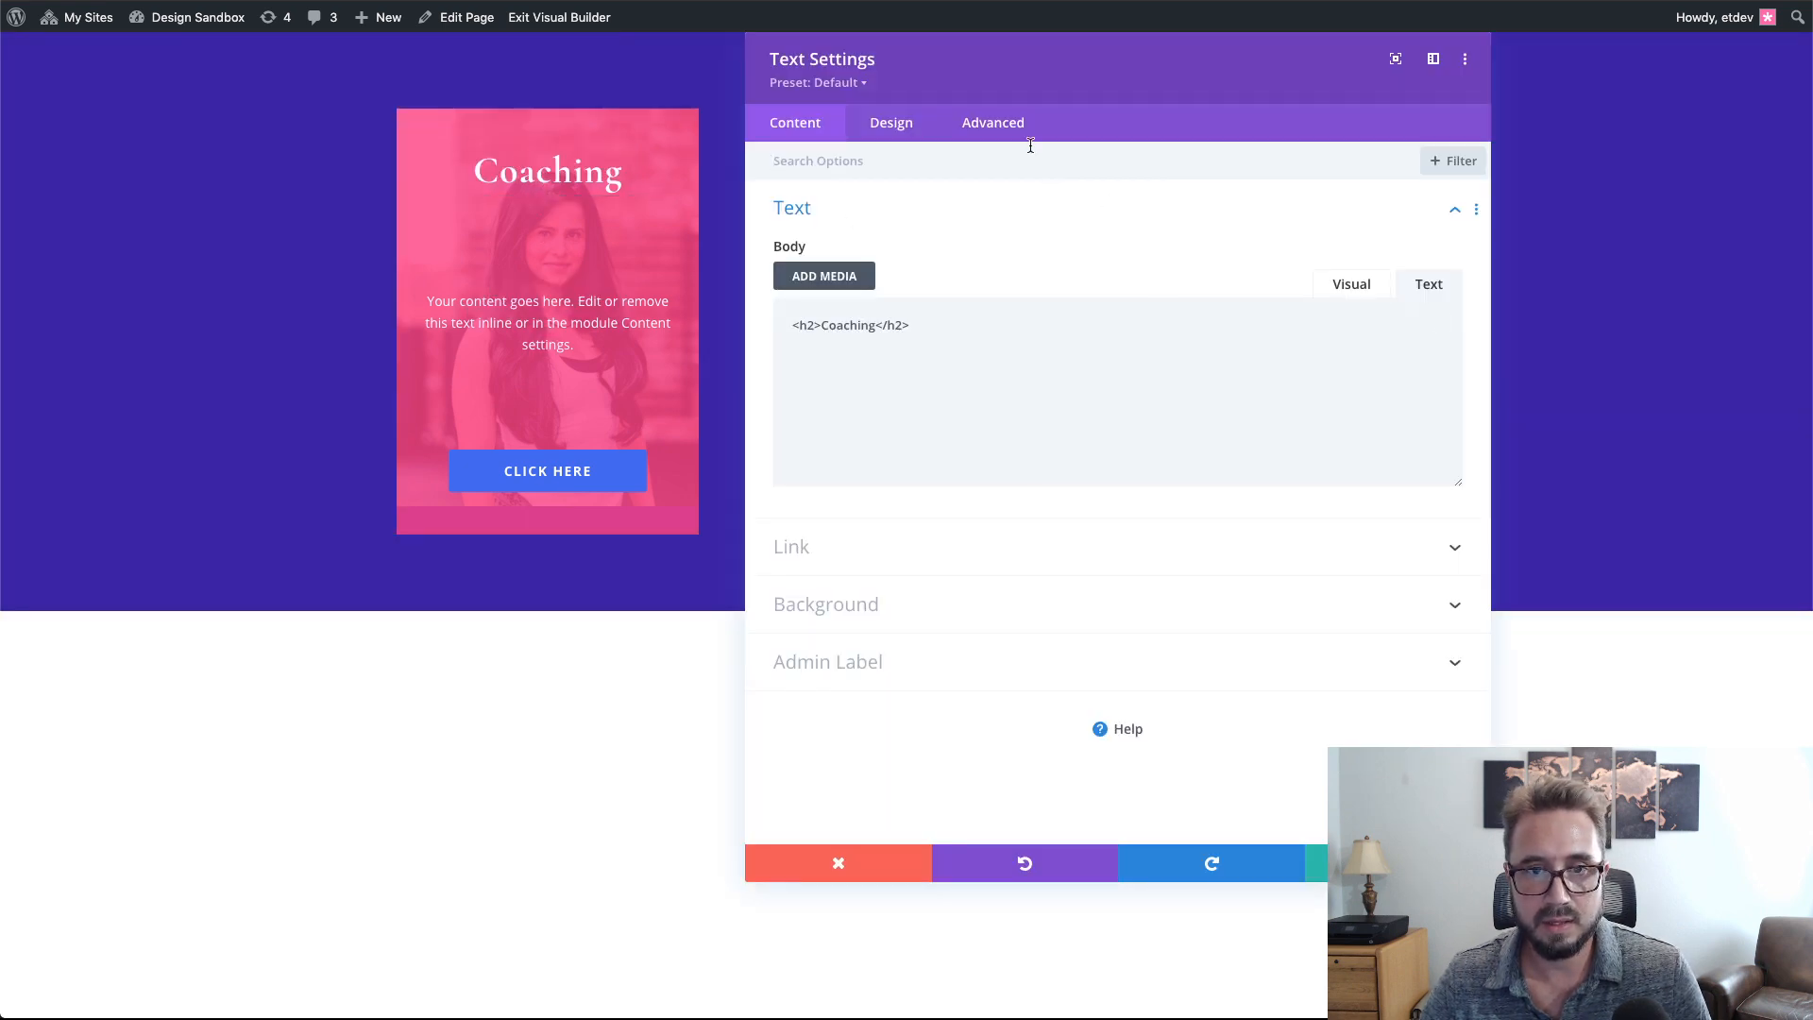
{"action": "left_click", "coordinate": [996, 122]}
{"action": "left_click", "coordinate": [954, 210]}
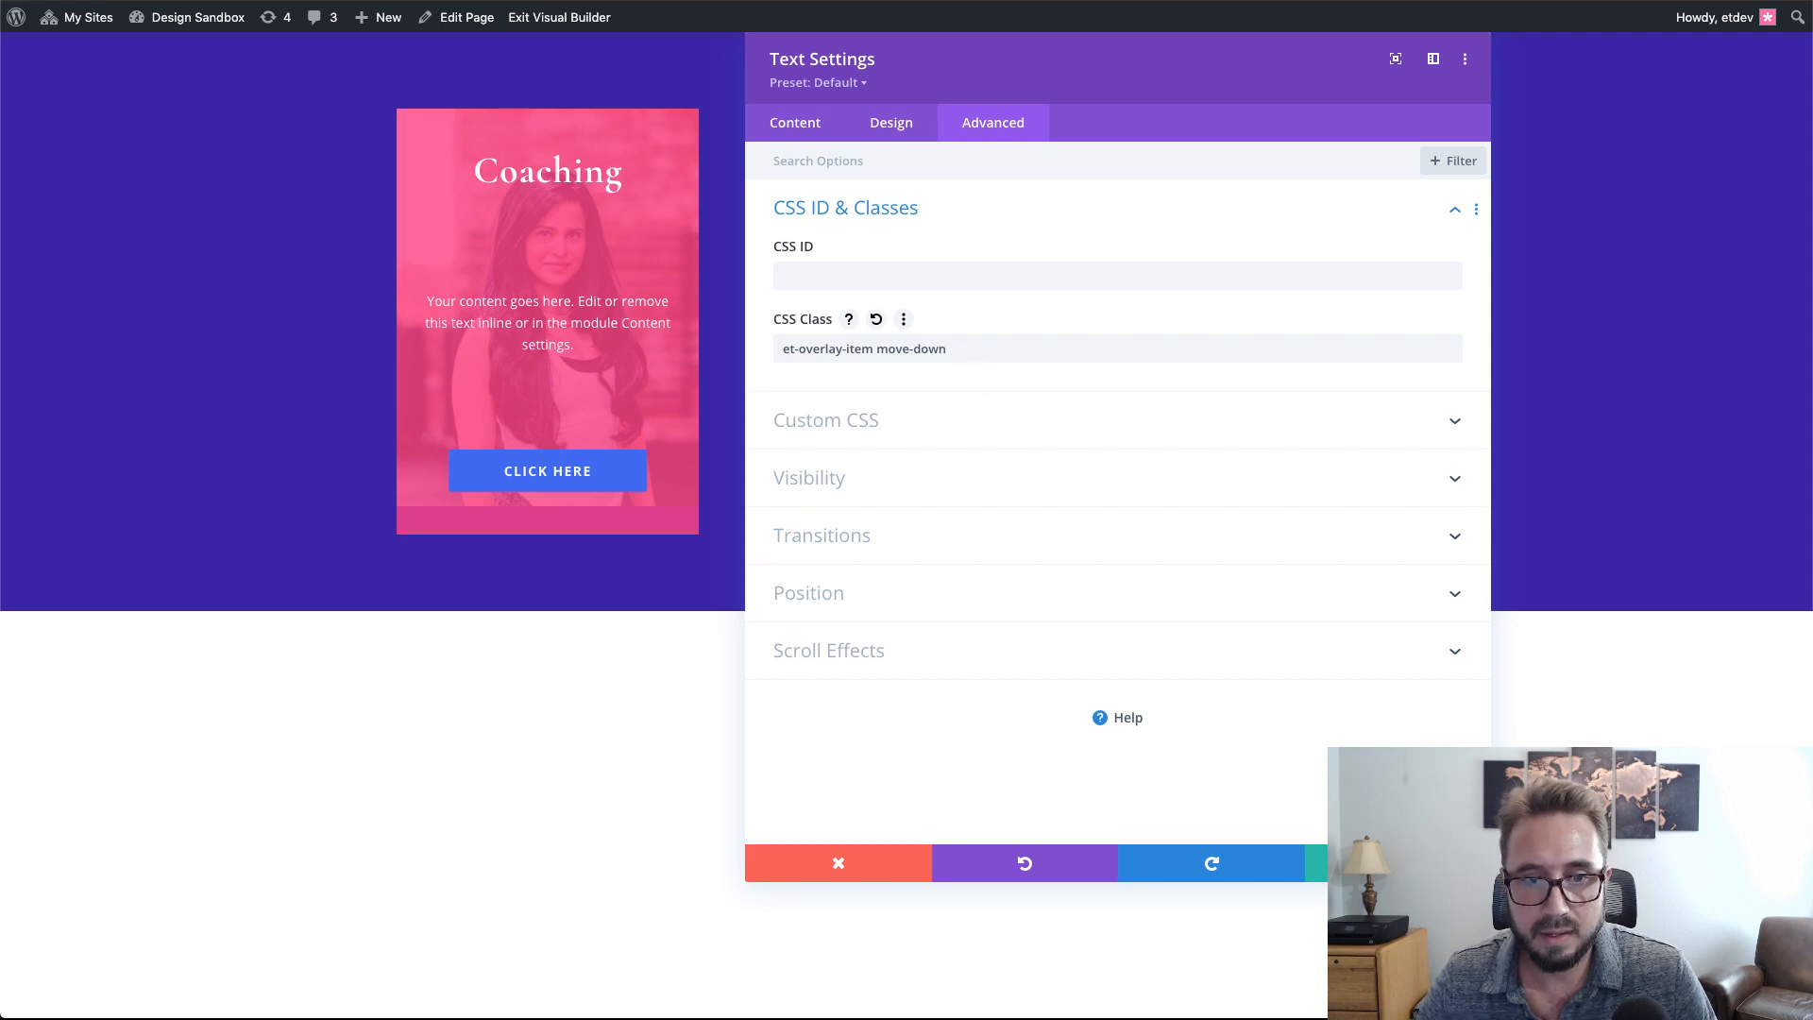
{"action": "left_click", "coordinate": [1397, 863]}
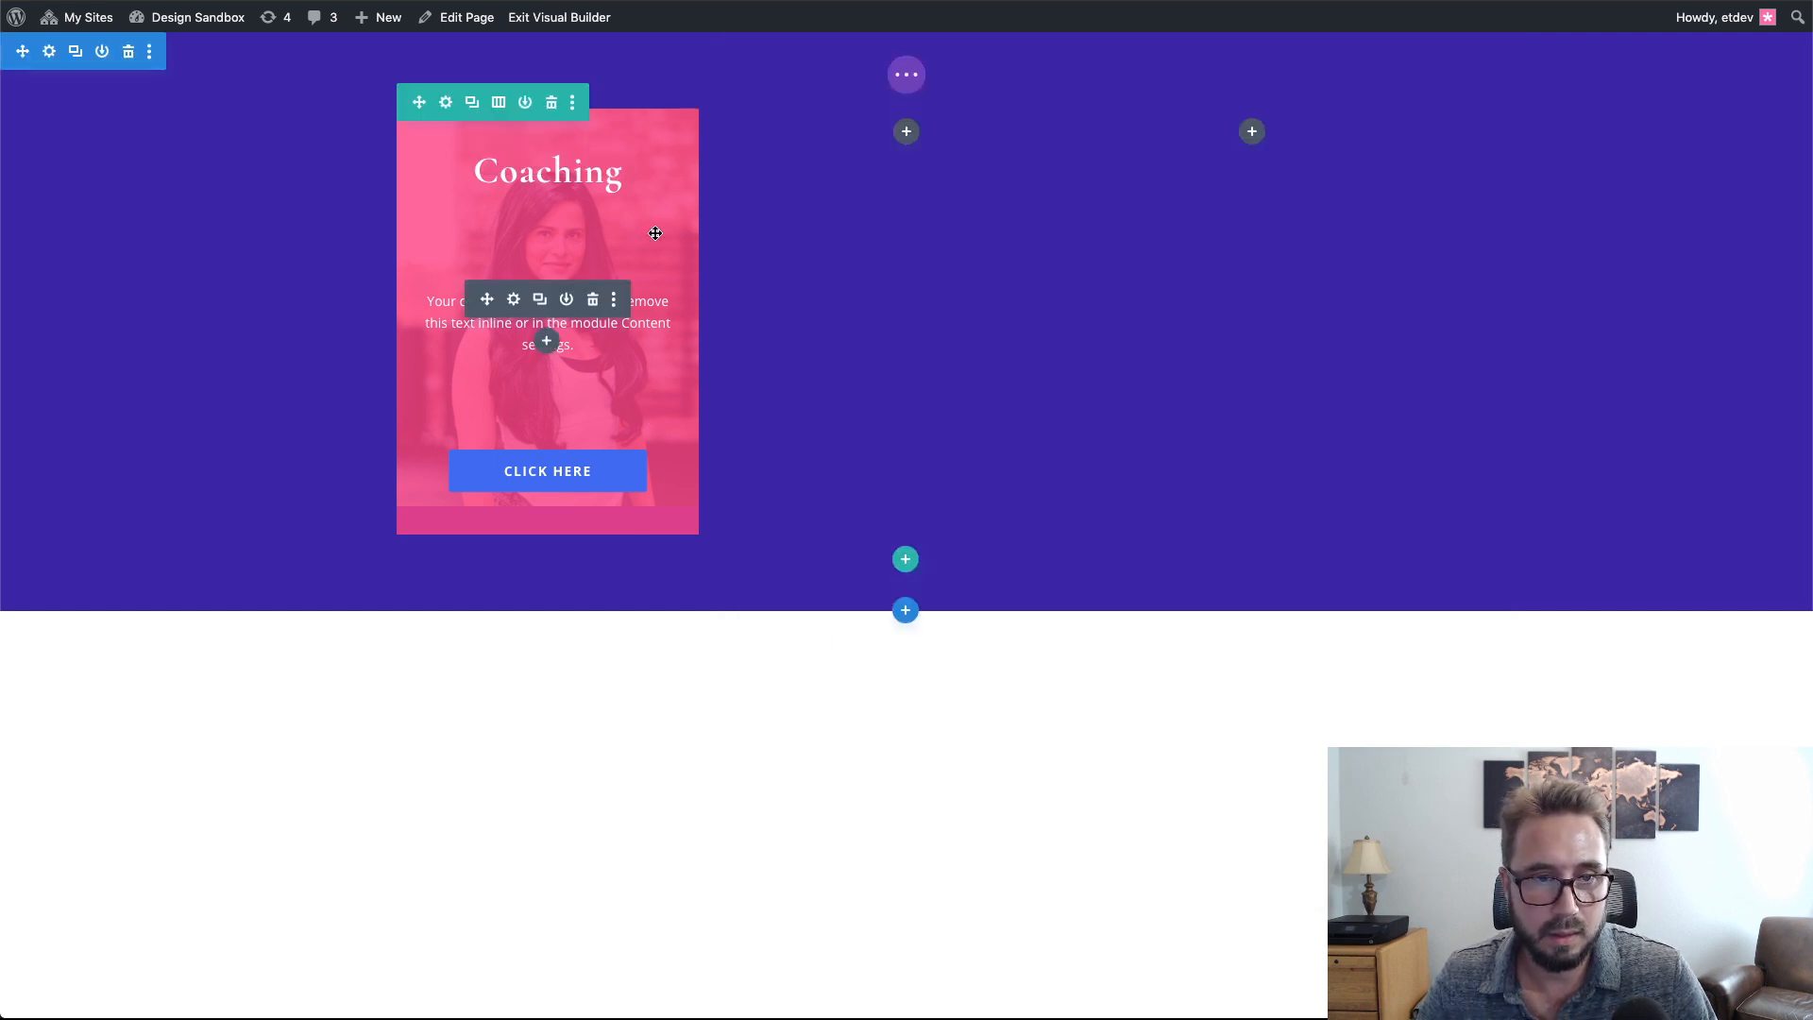
- Reopen the Coaching heading's settings, recheck its CSS class entry, and confirm the settings
{"action": "left_click", "coordinate": [516, 163]}
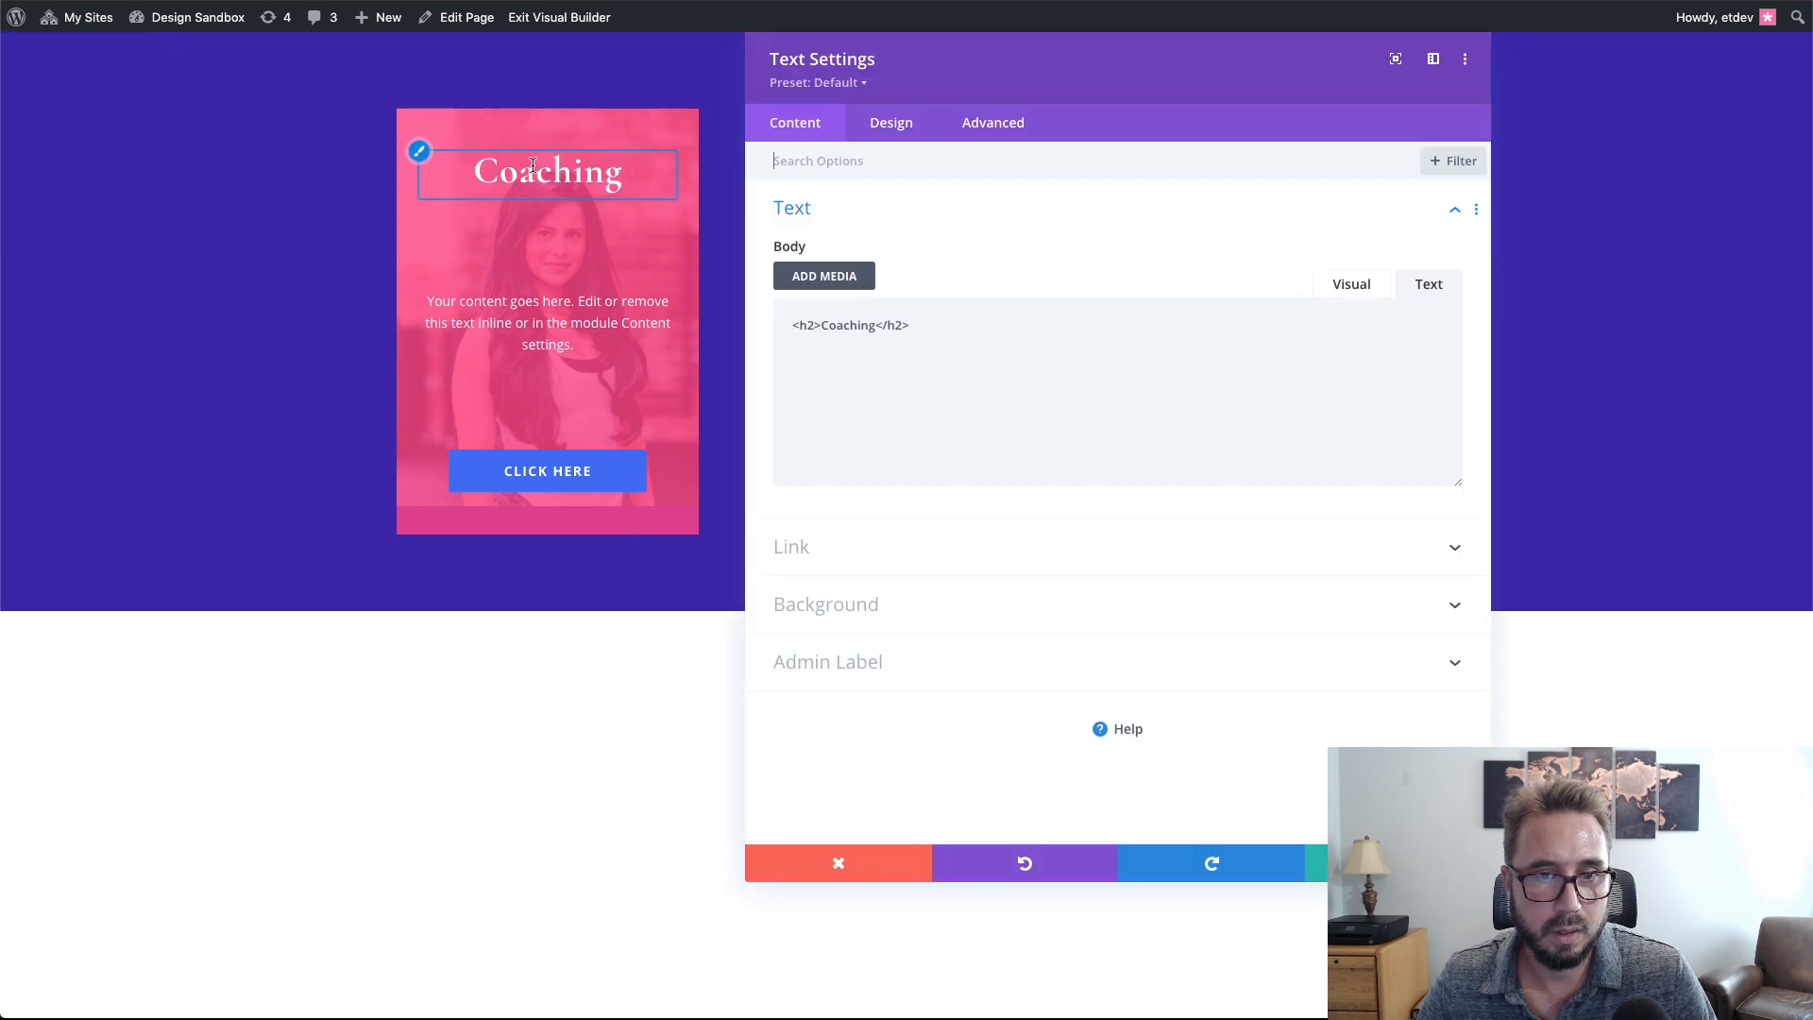
{"action": "left_click", "coordinate": [1010, 137]}
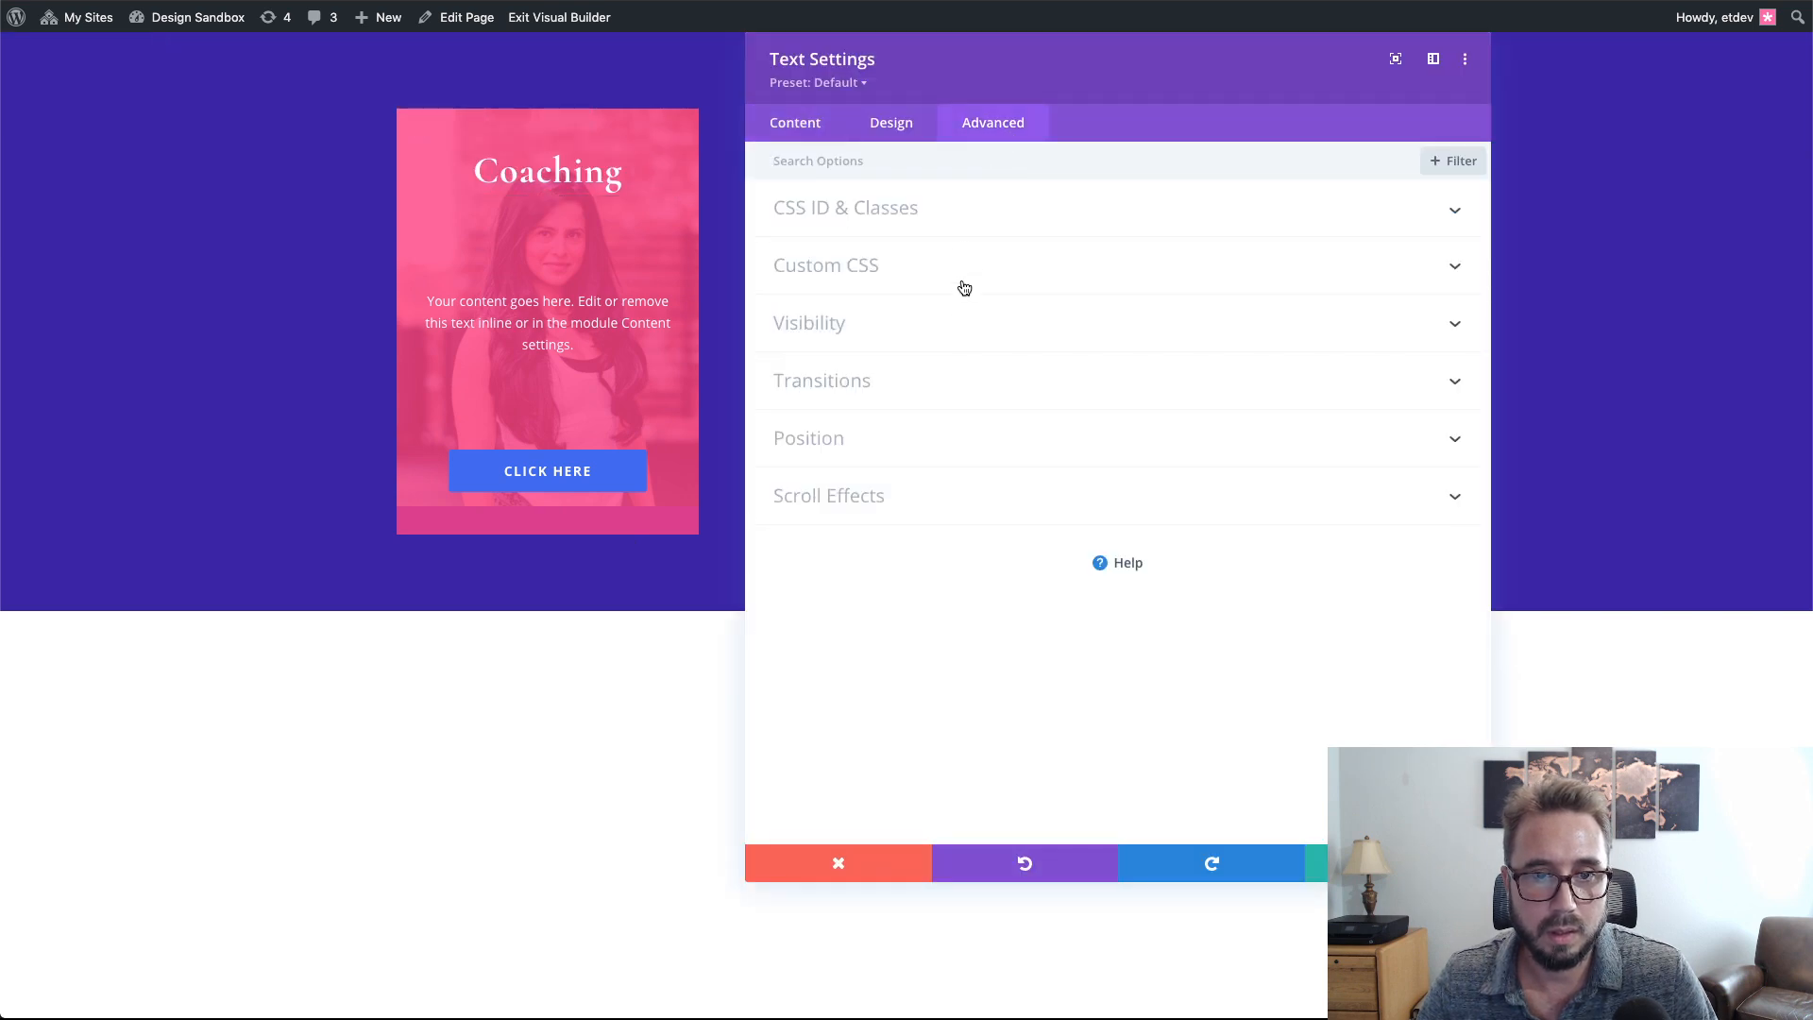
{"action": "left_click", "coordinate": [973, 219]}
{"action": "left_click", "coordinate": [1011, 345]}
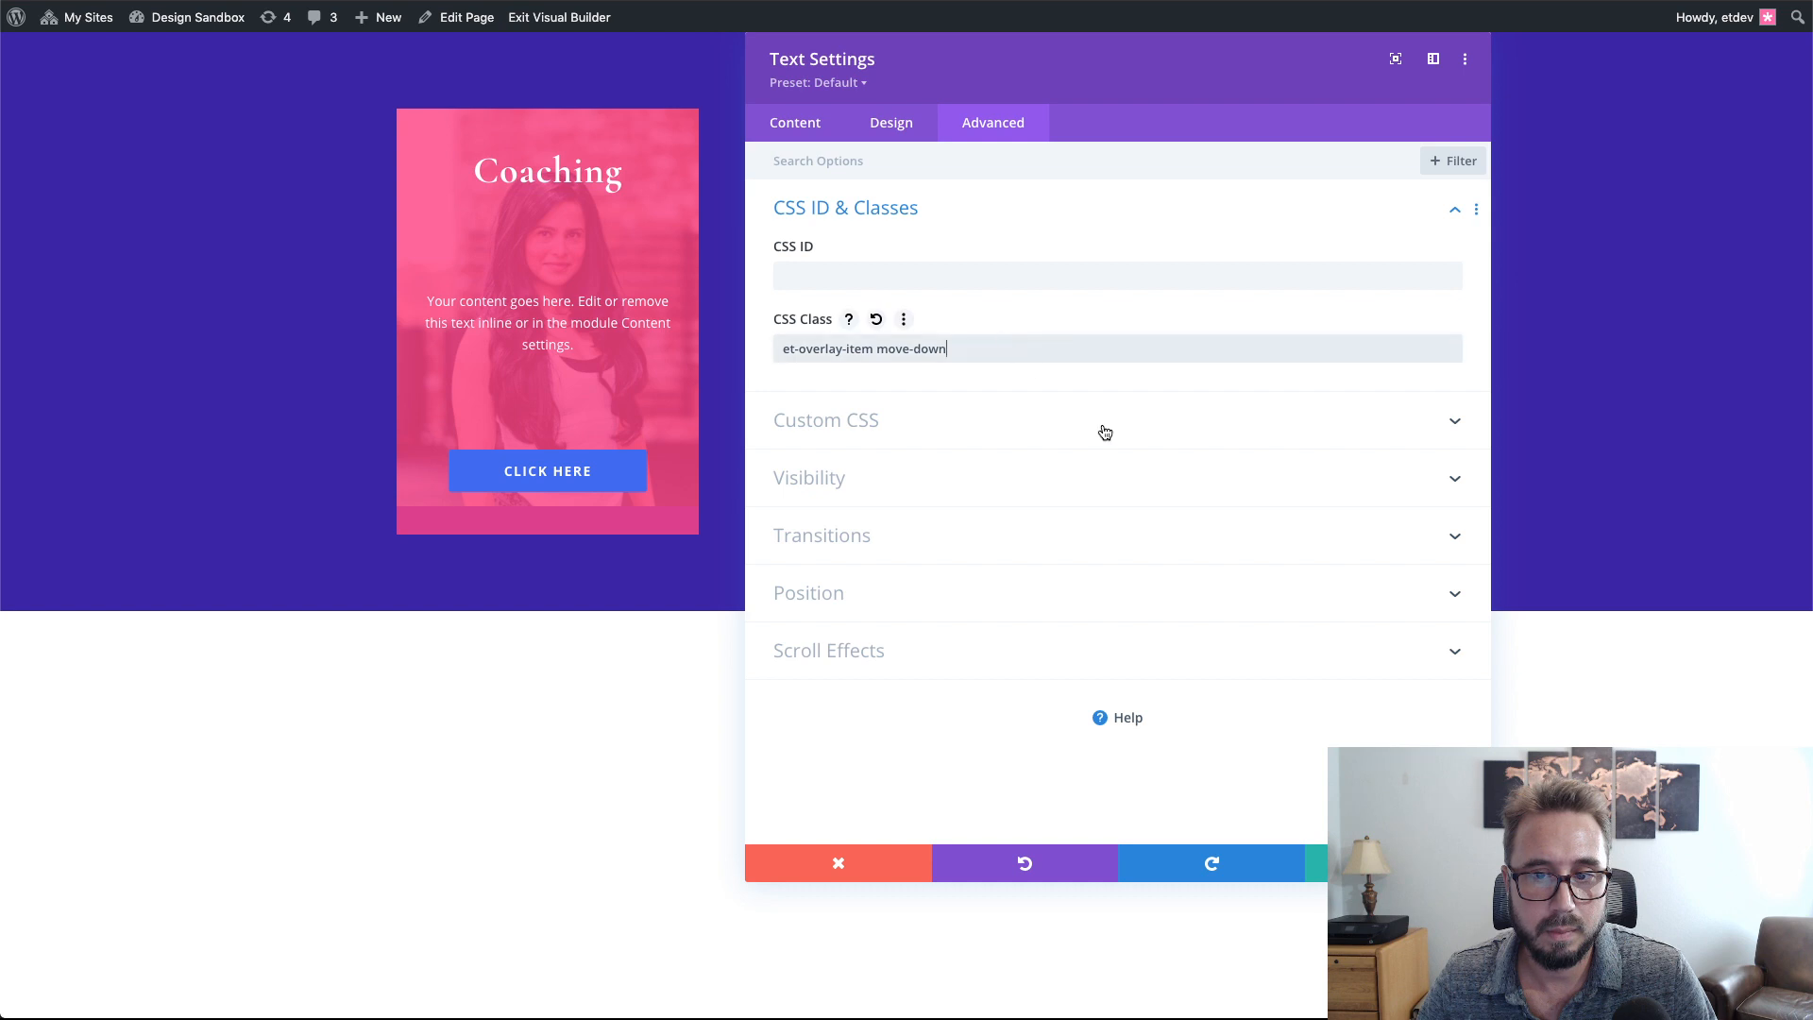
{"action": "left_click", "coordinate": [1397, 863]}
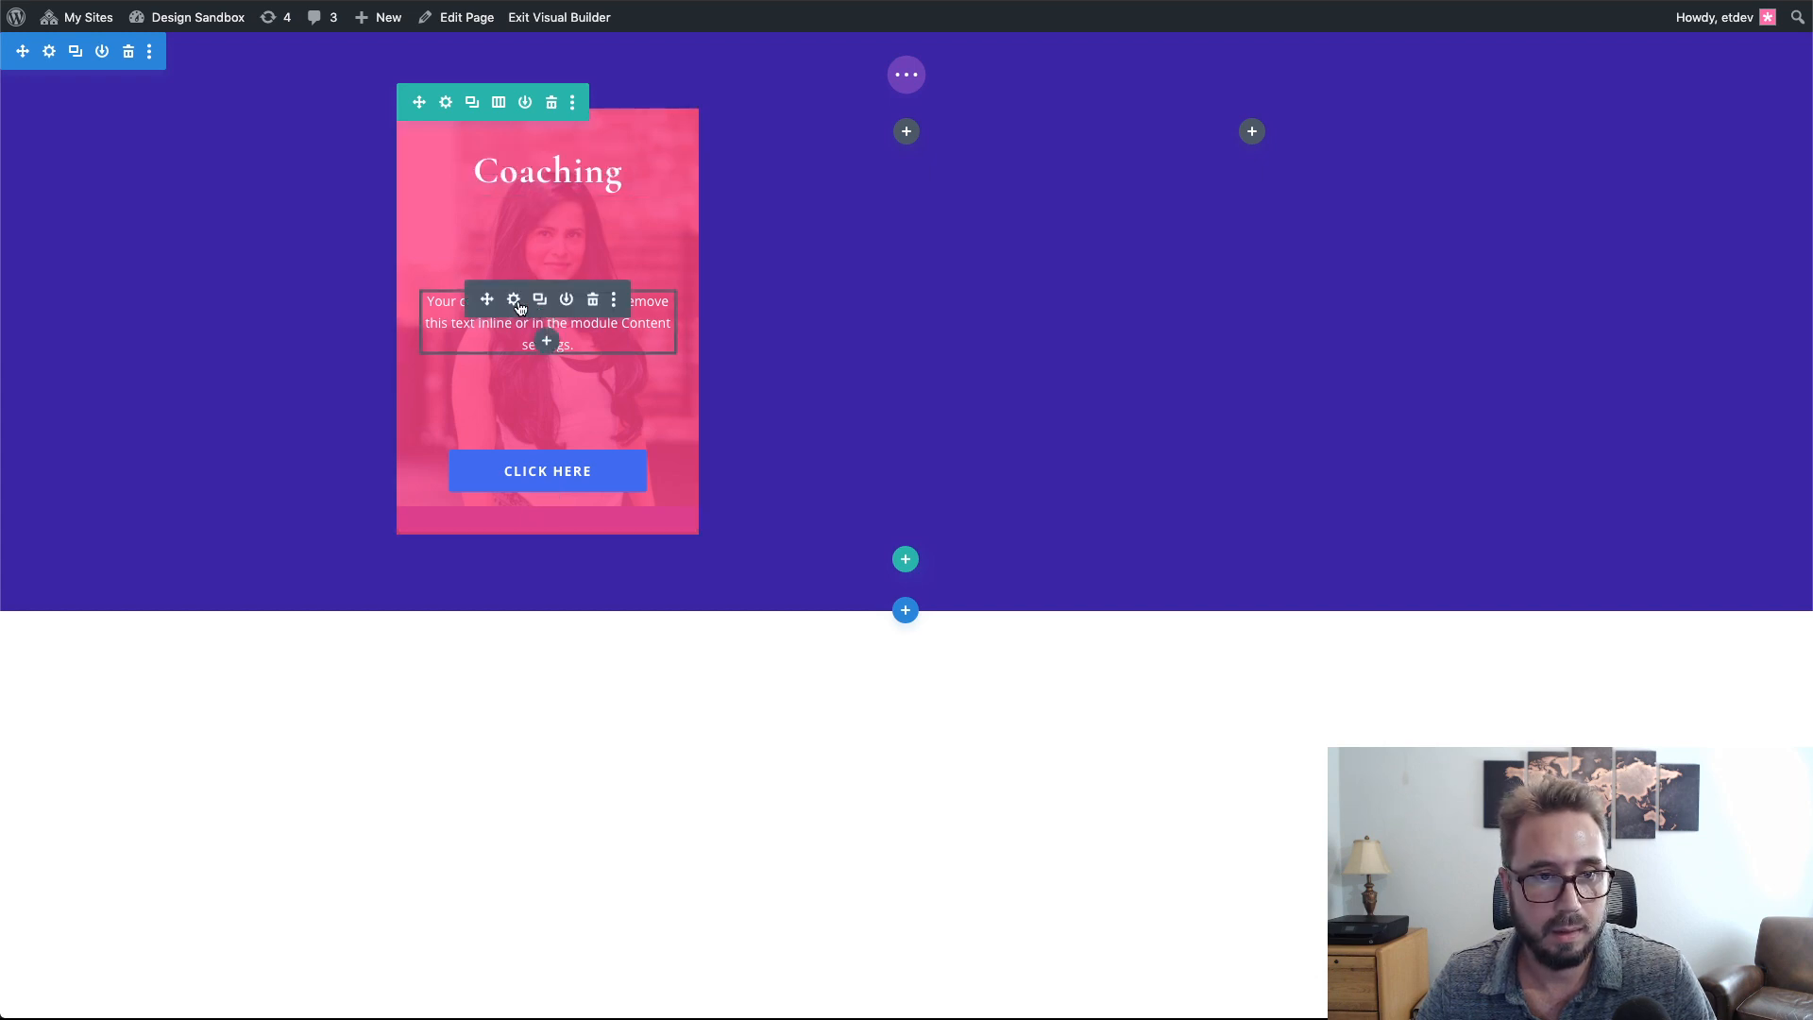
- Check the CSS class of the card's body text module and confirm its settings
{"action": "left_click", "coordinate": [514, 300]}
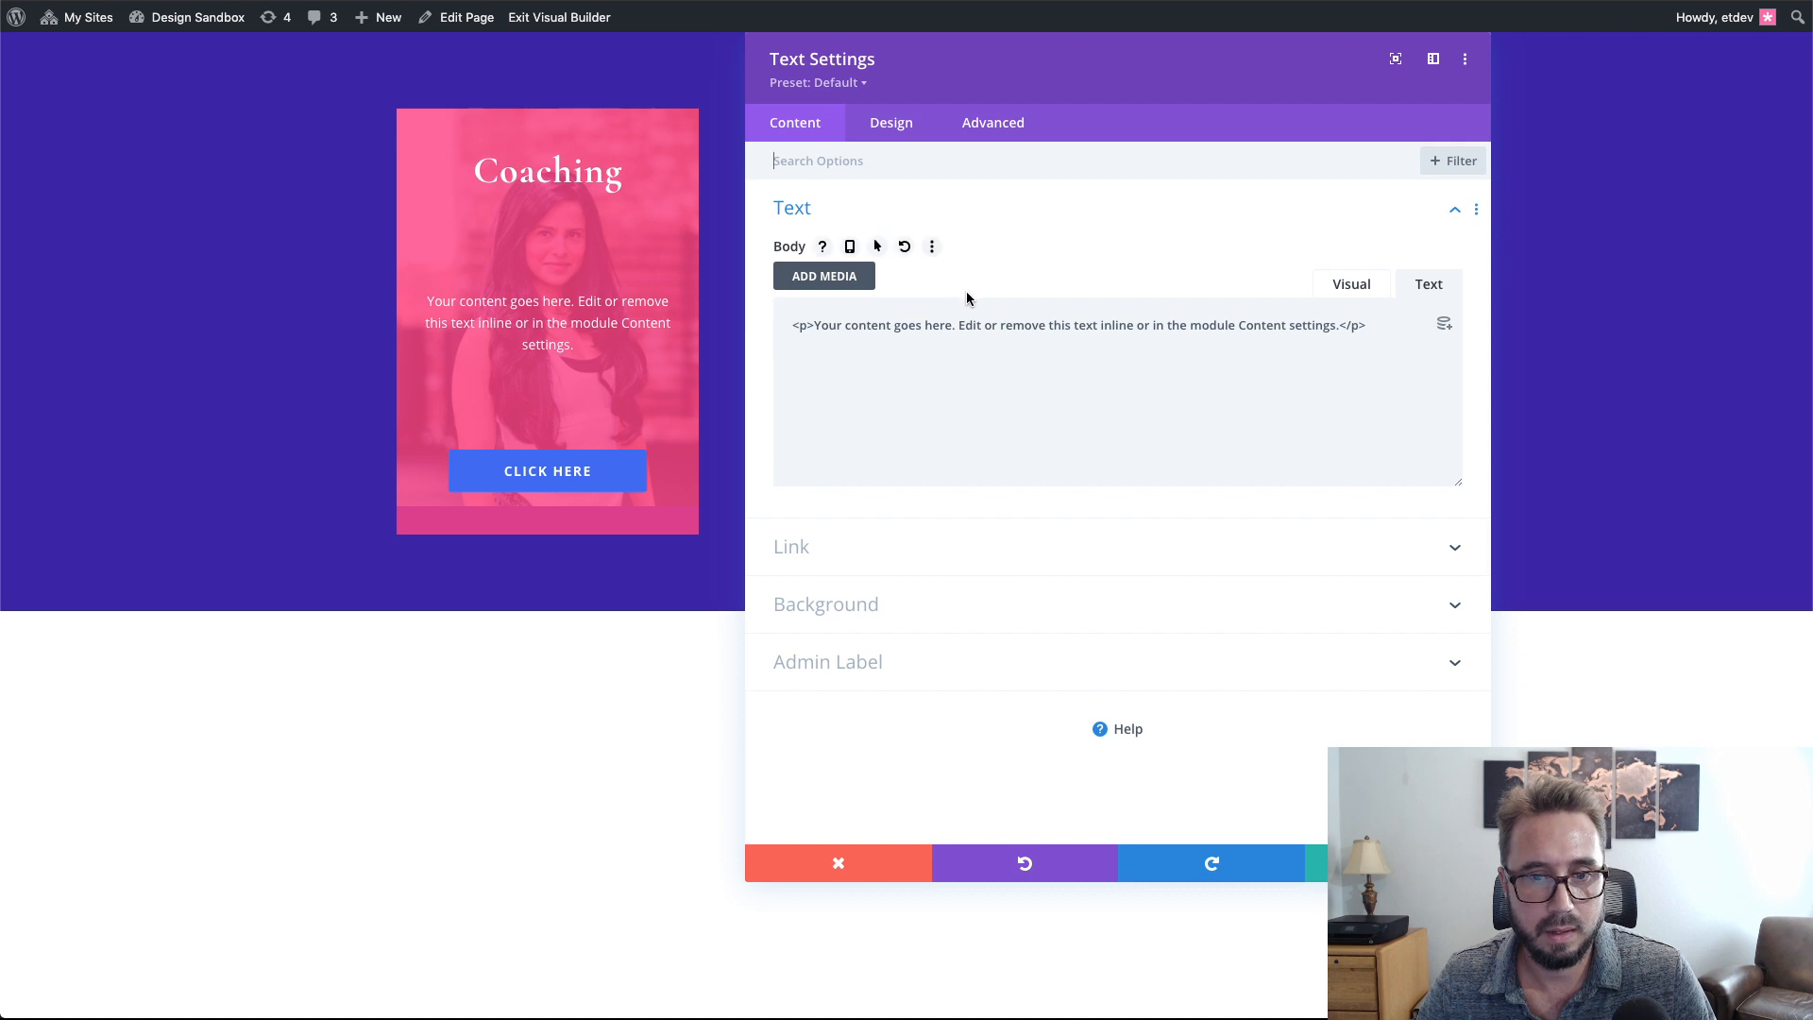
{"action": "left_click", "coordinate": [977, 135]}
{"action": "left_click", "coordinate": [939, 210]}
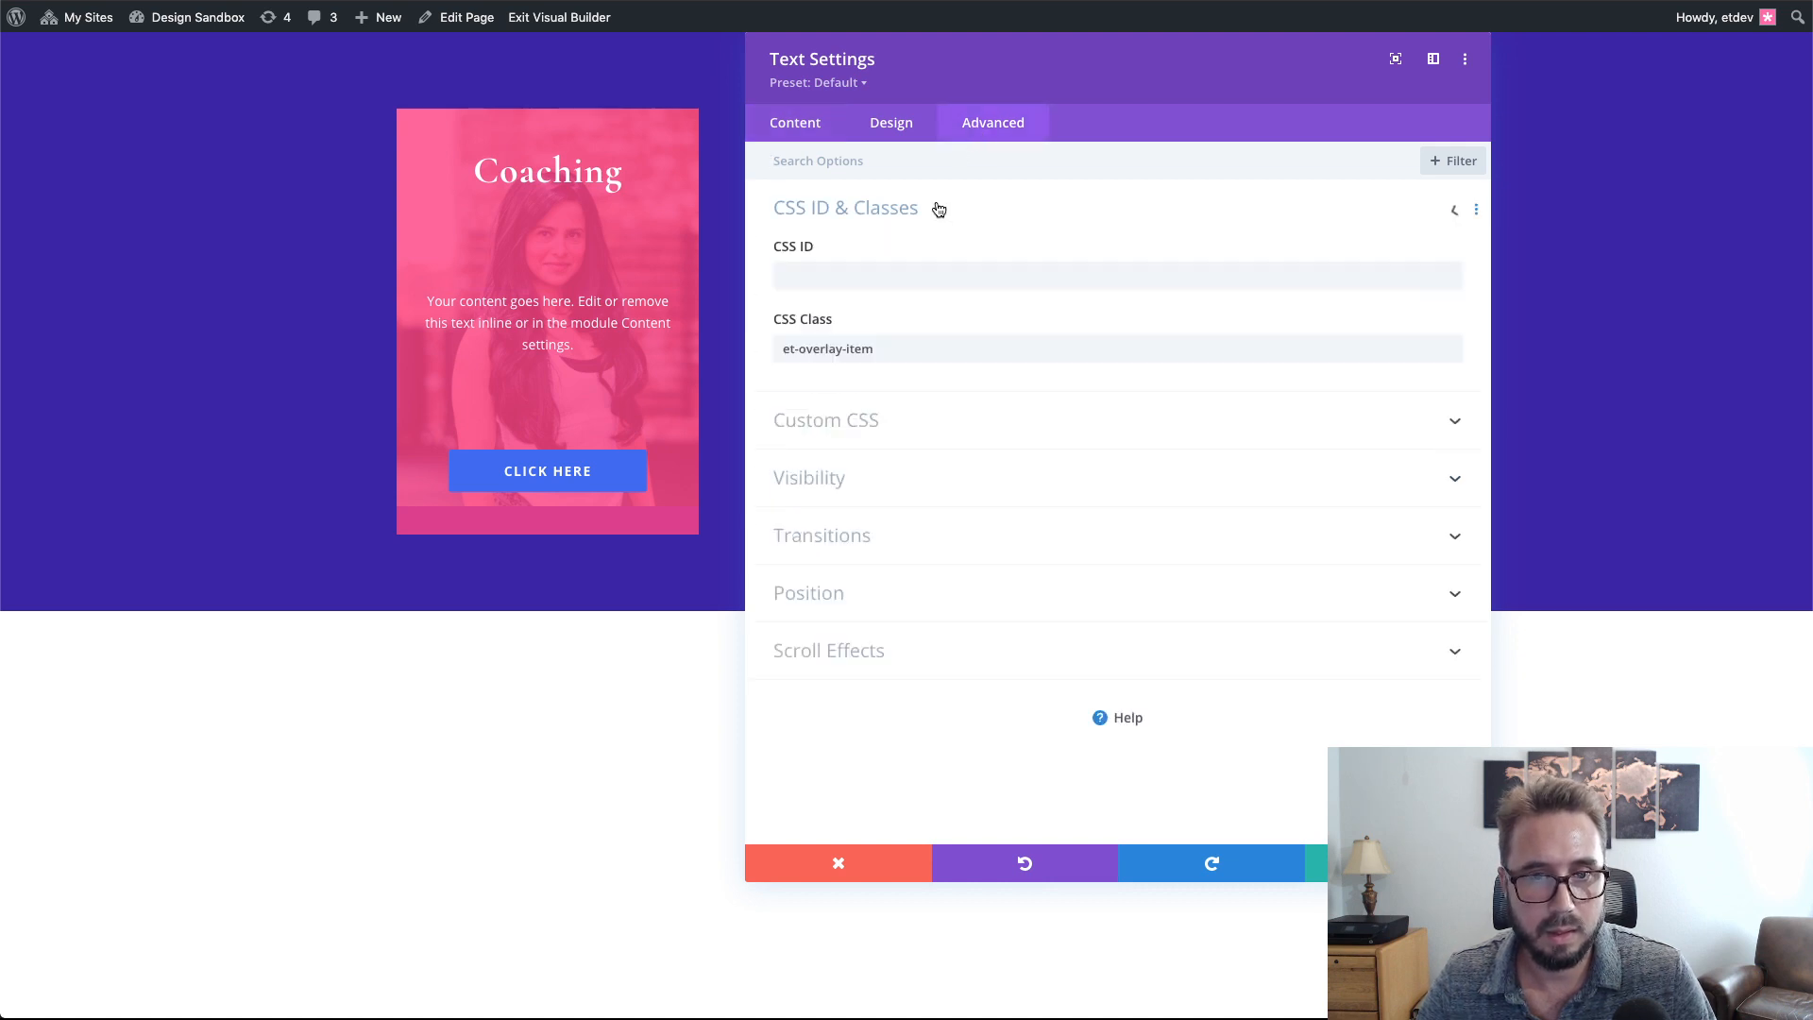
{"action": "left_click", "coordinate": [1398, 863]}
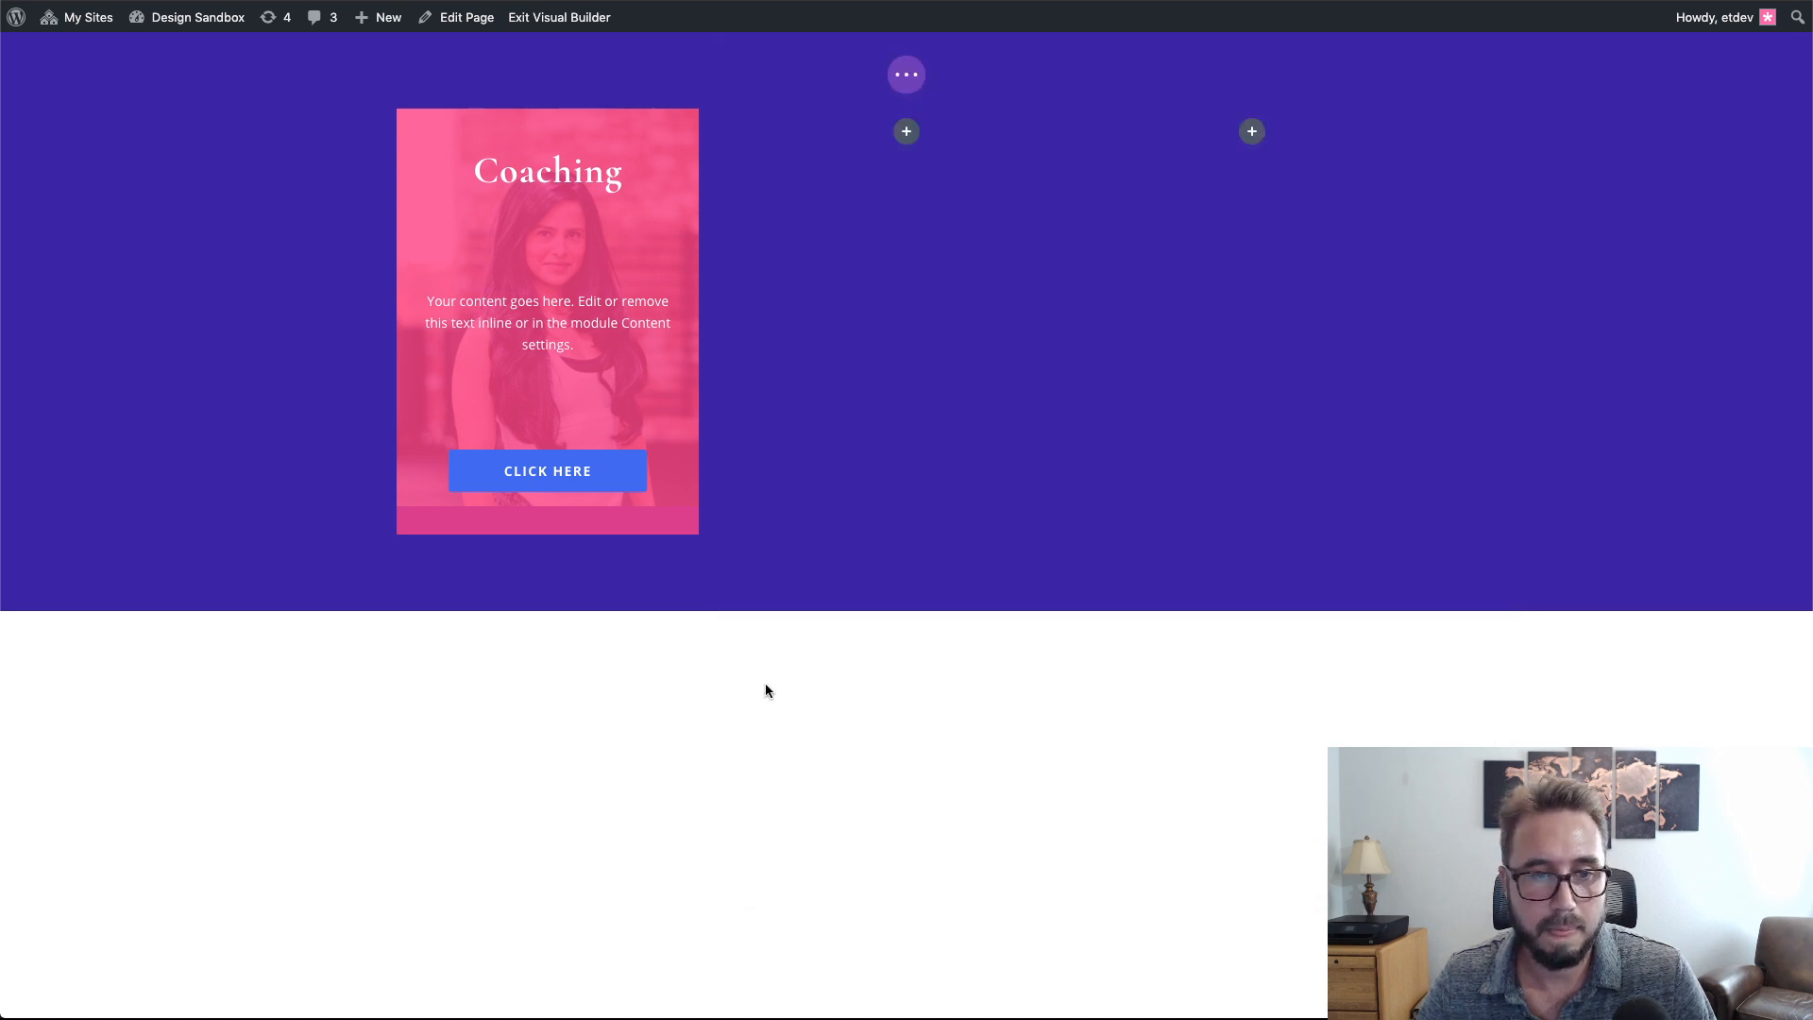
- Check the CSS class of the card's Click Here button and confirm its settings
{"action": "left_click", "coordinate": [513, 460]}
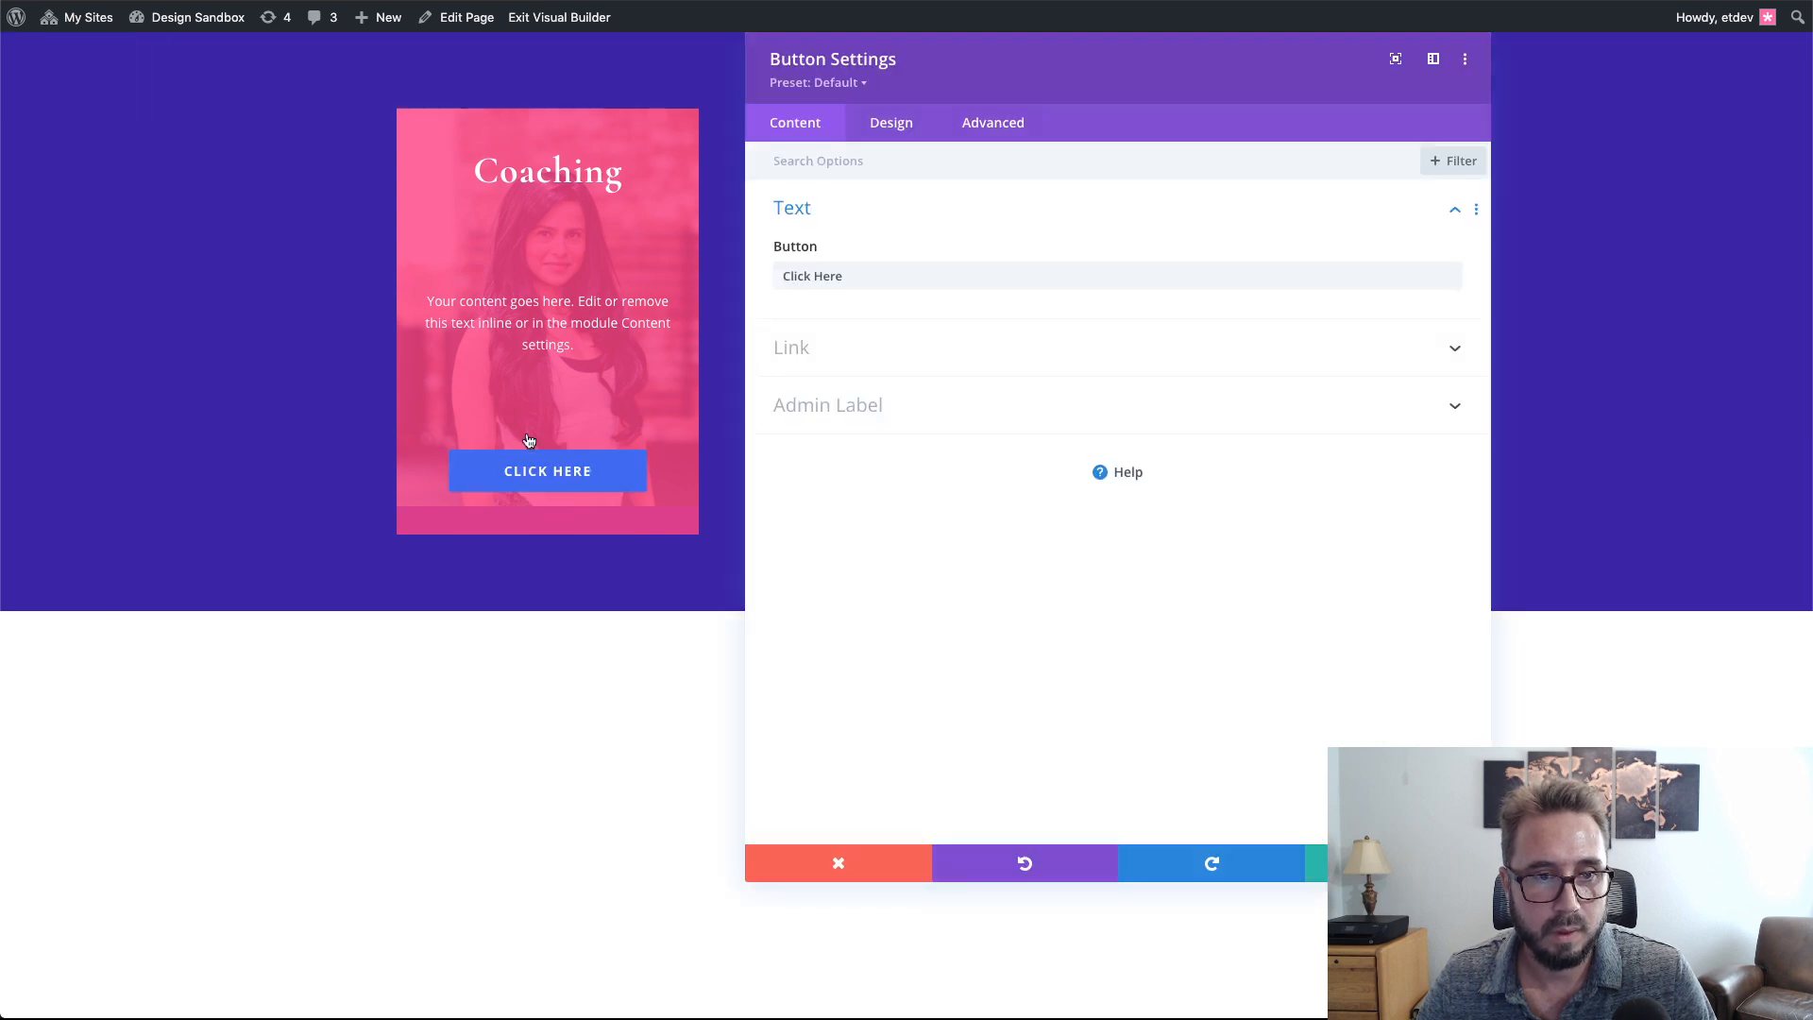
{"action": "left_click", "coordinate": [1038, 130]}
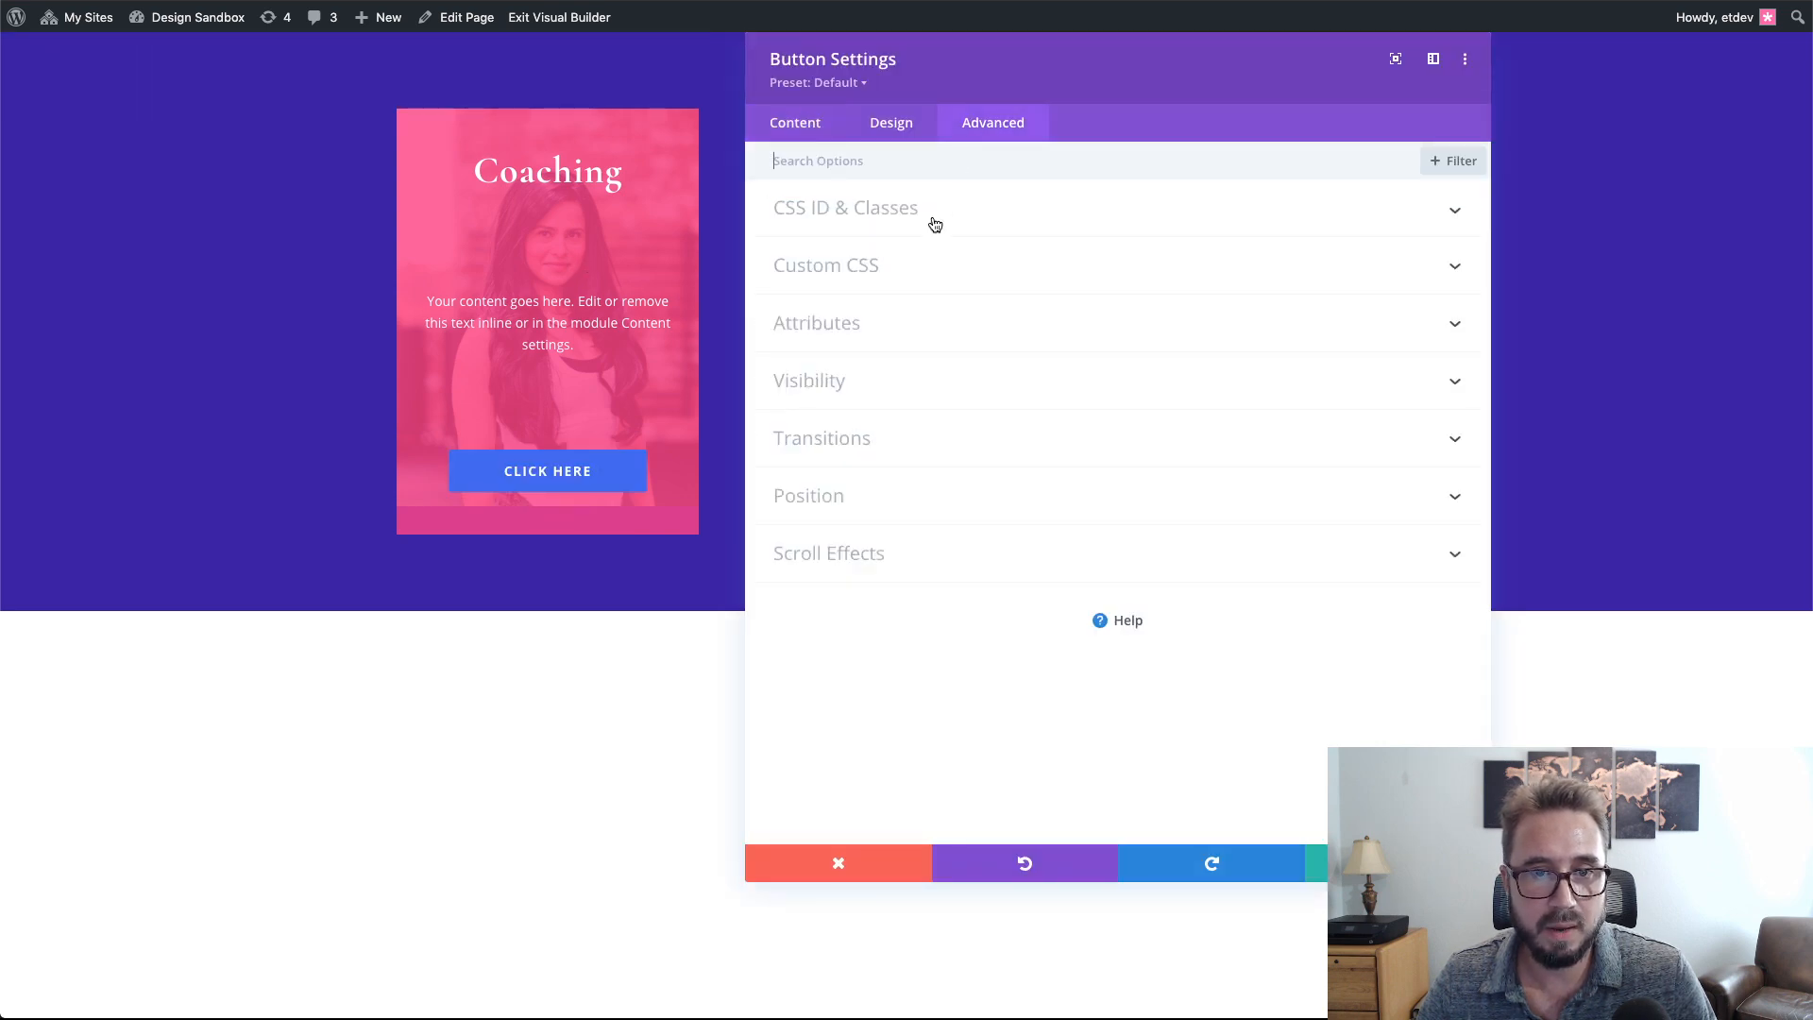
{"action": "left_click", "coordinate": [938, 210]}
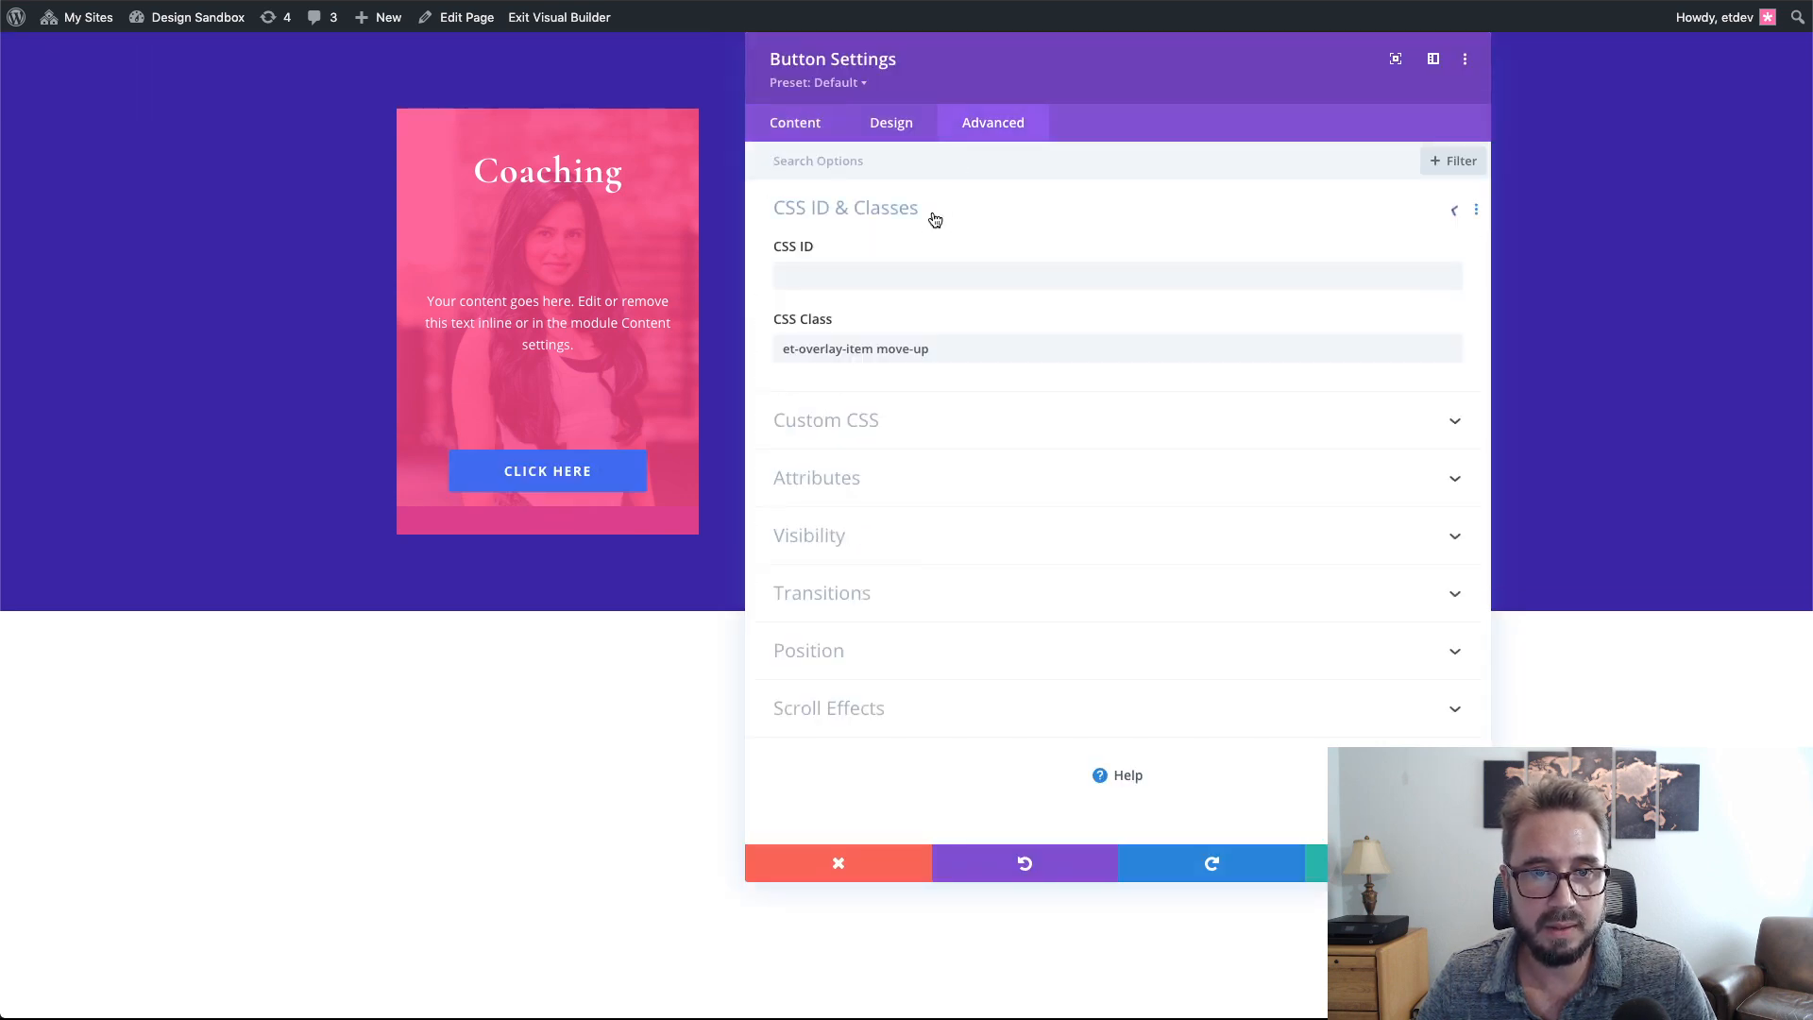
{"action": "left_click", "coordinate": [970, 357]}
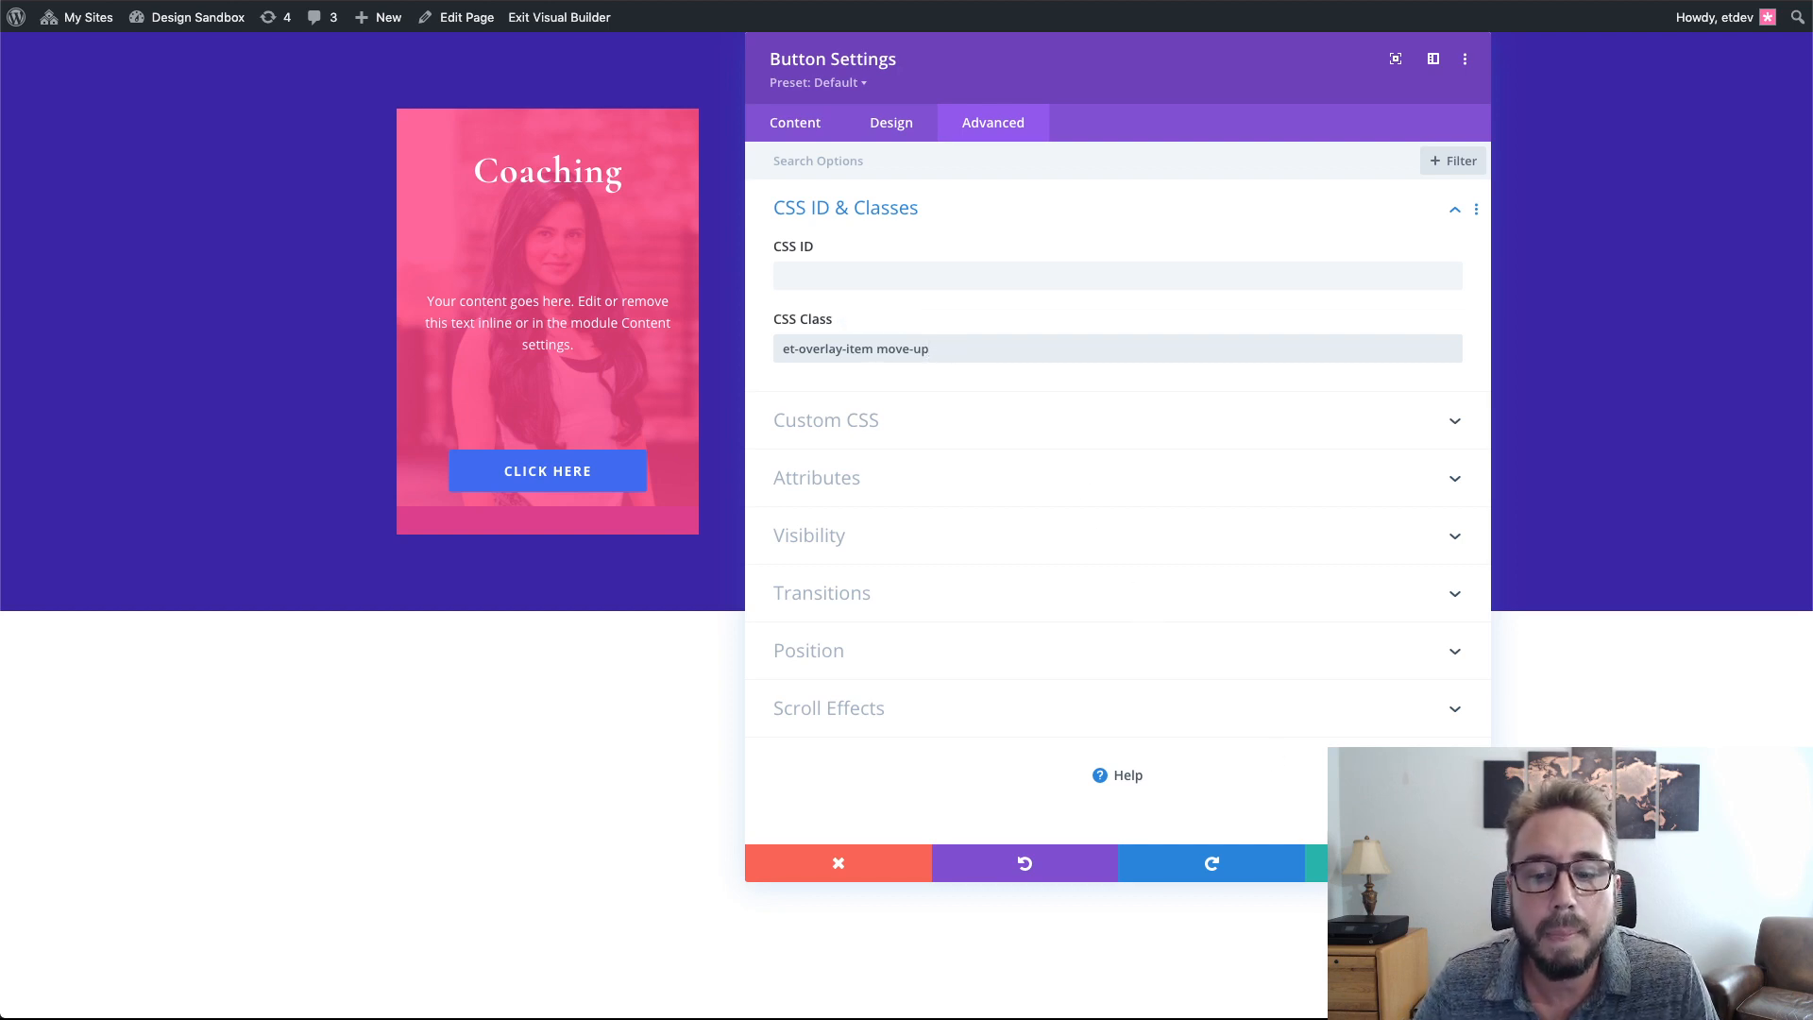
{"action": "left_click", "coordinate": [1398, 863]}
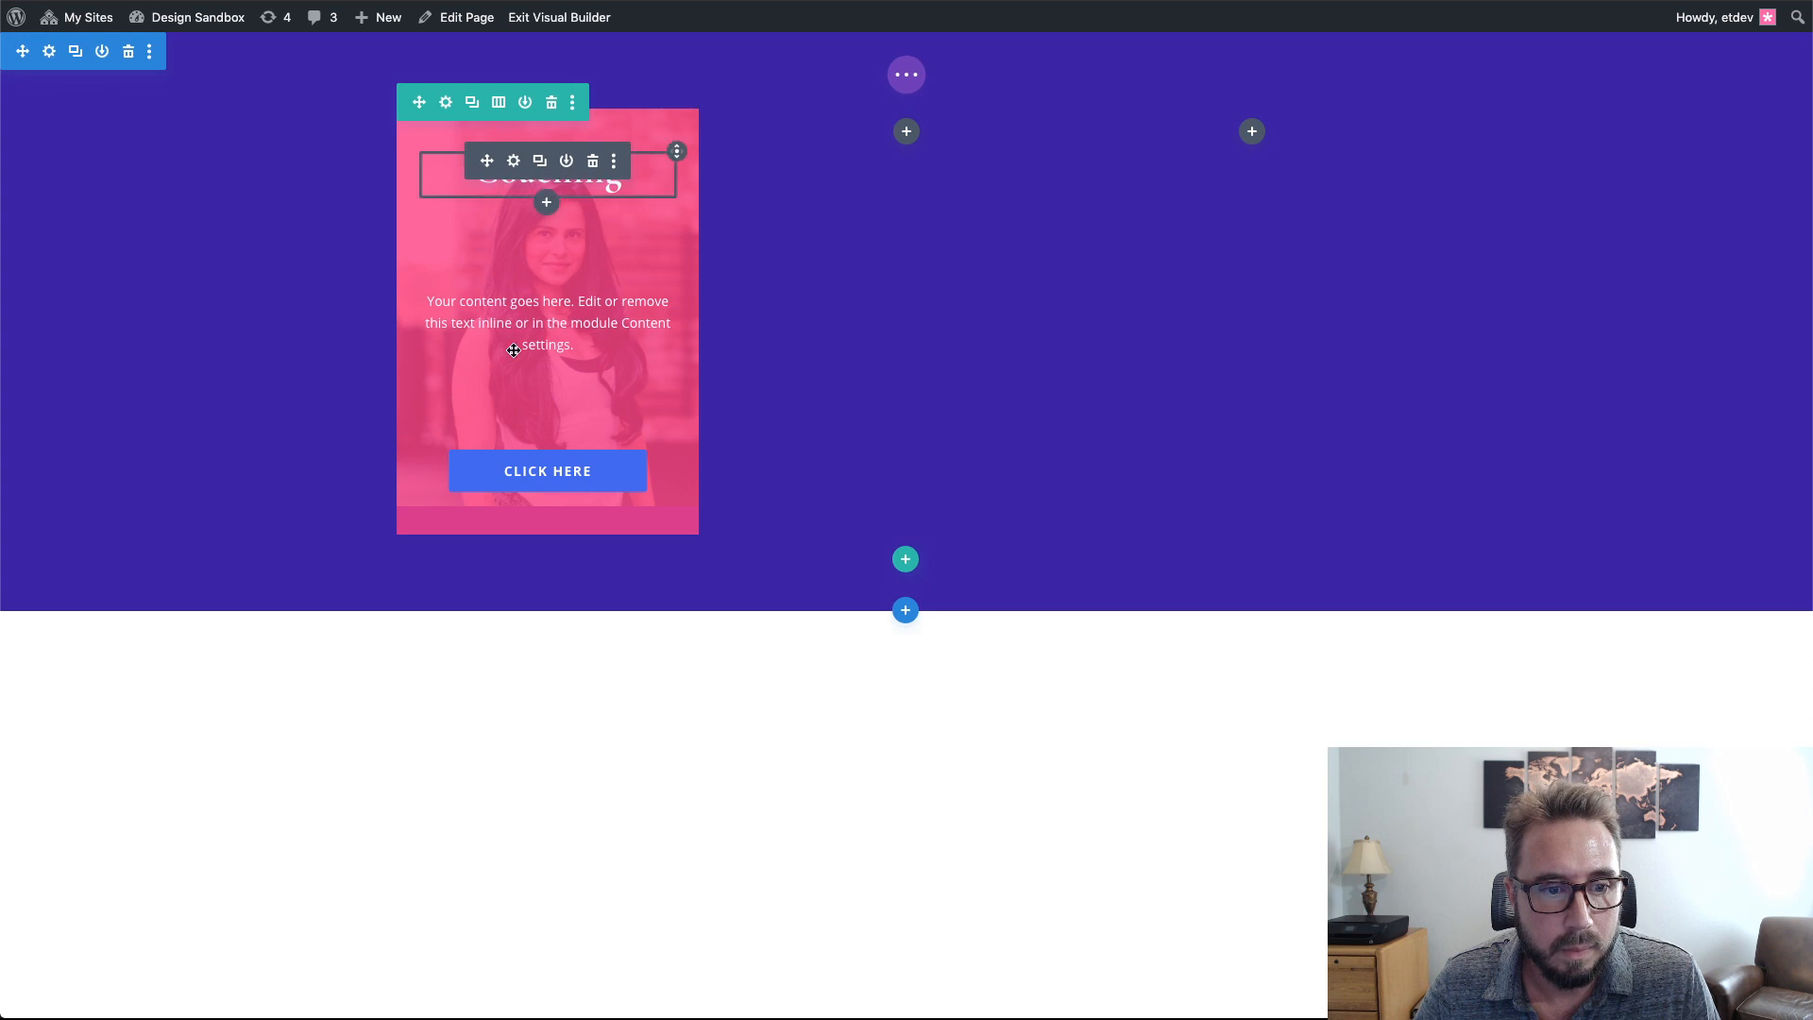
- Review the custom CSS rules in the card's code module and confirm its settings
{"action": "left_click", "coordinate": [514, 515]}
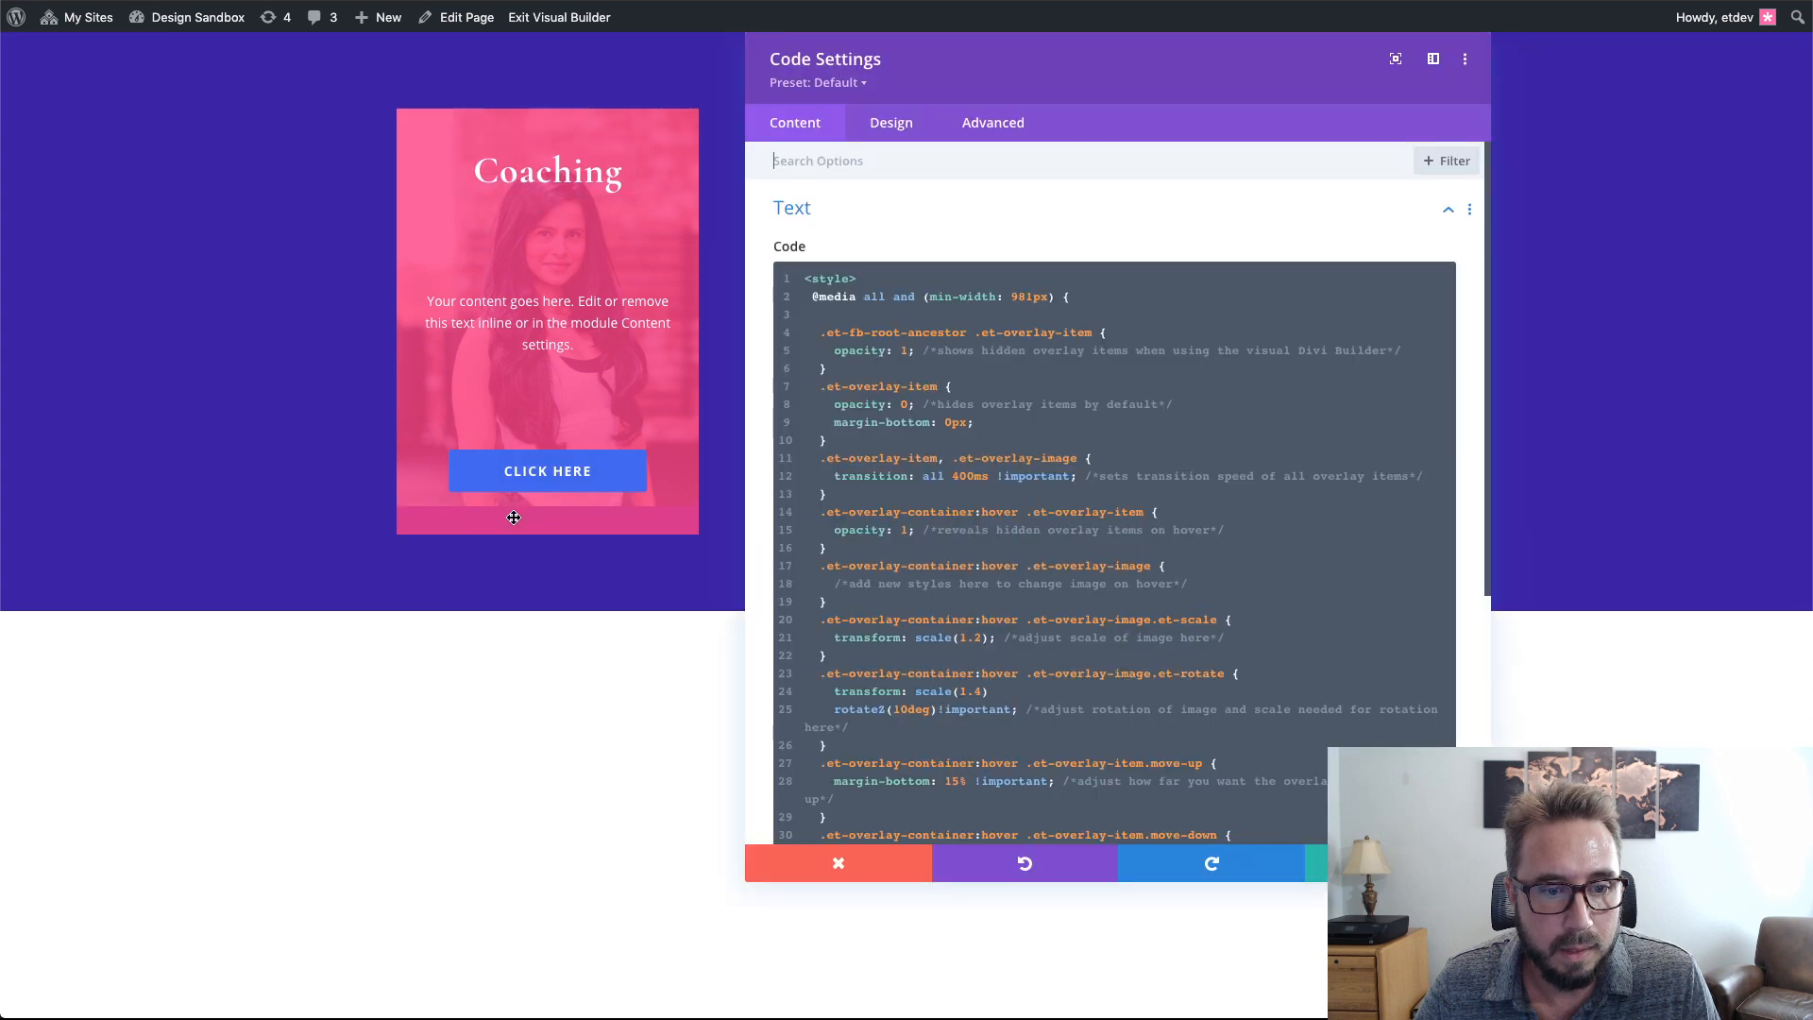
{"action": "scroll", "coordinate": [1113, 433], "scroll_direction": "down", "scroll_amount": 3}
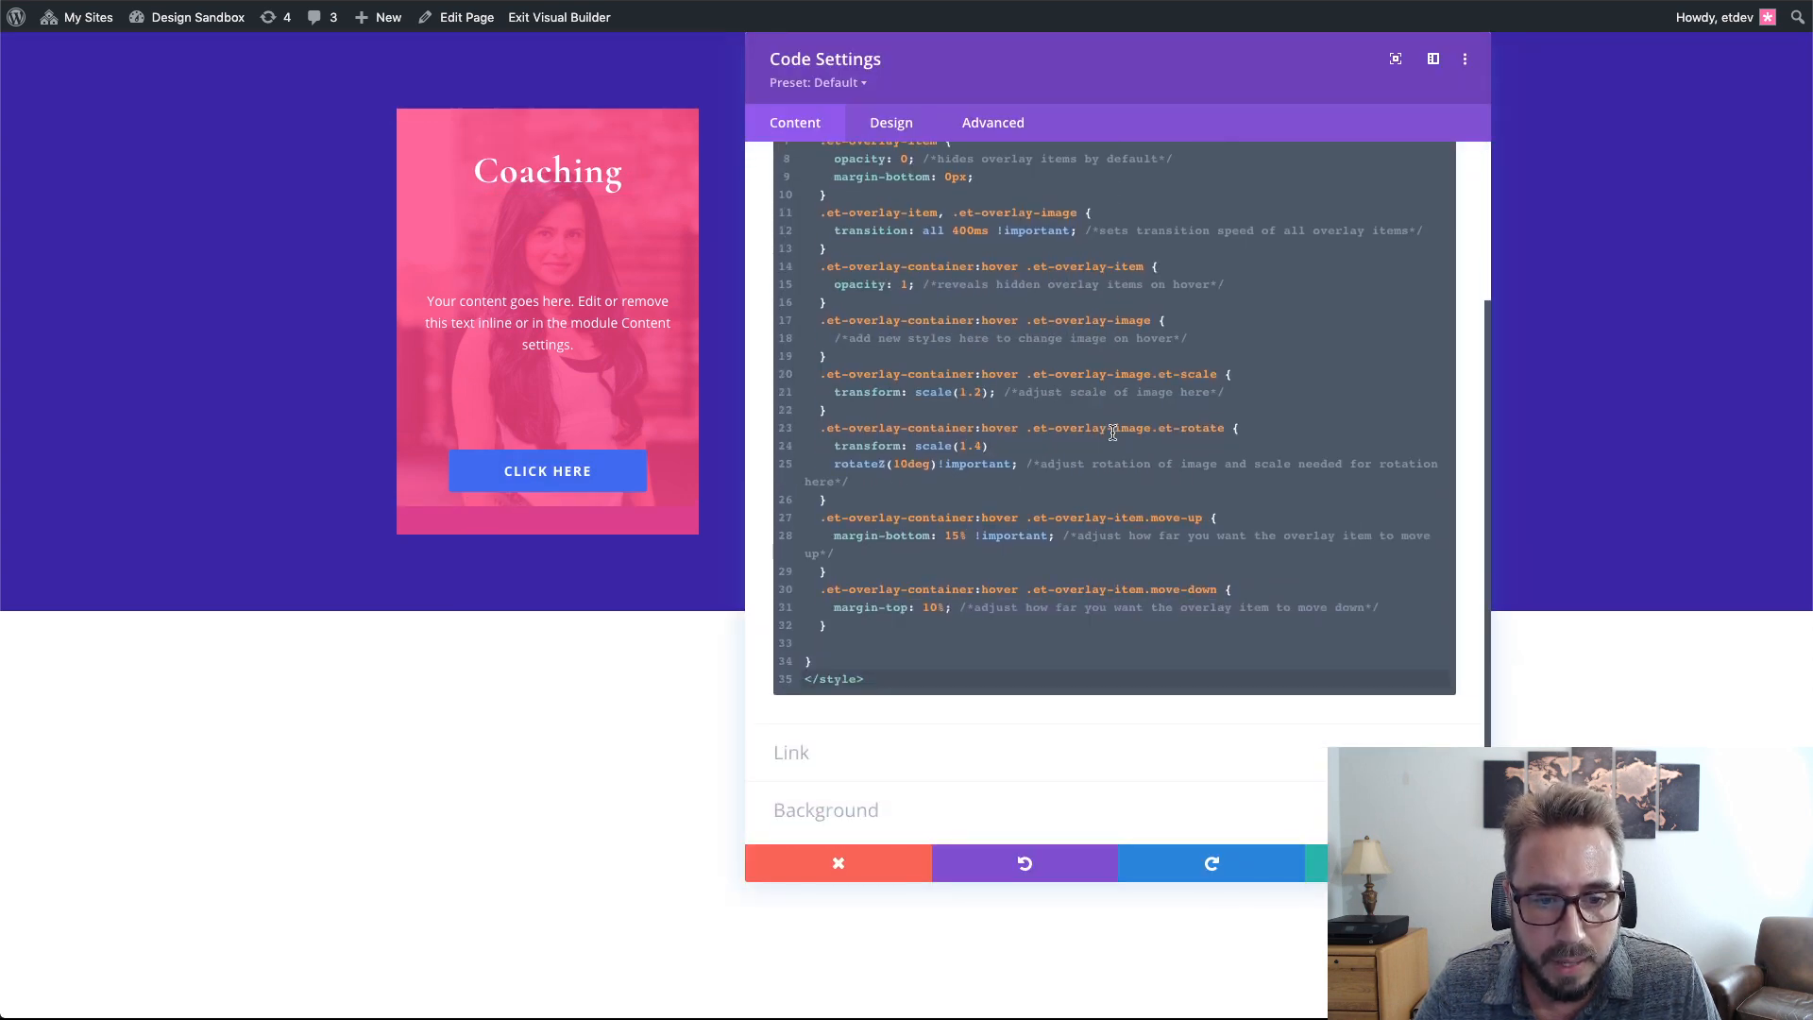
{"action": "scroll", "coordinate": [1059, 630], "scroll_direction": "up", "scroll_amount": 3}
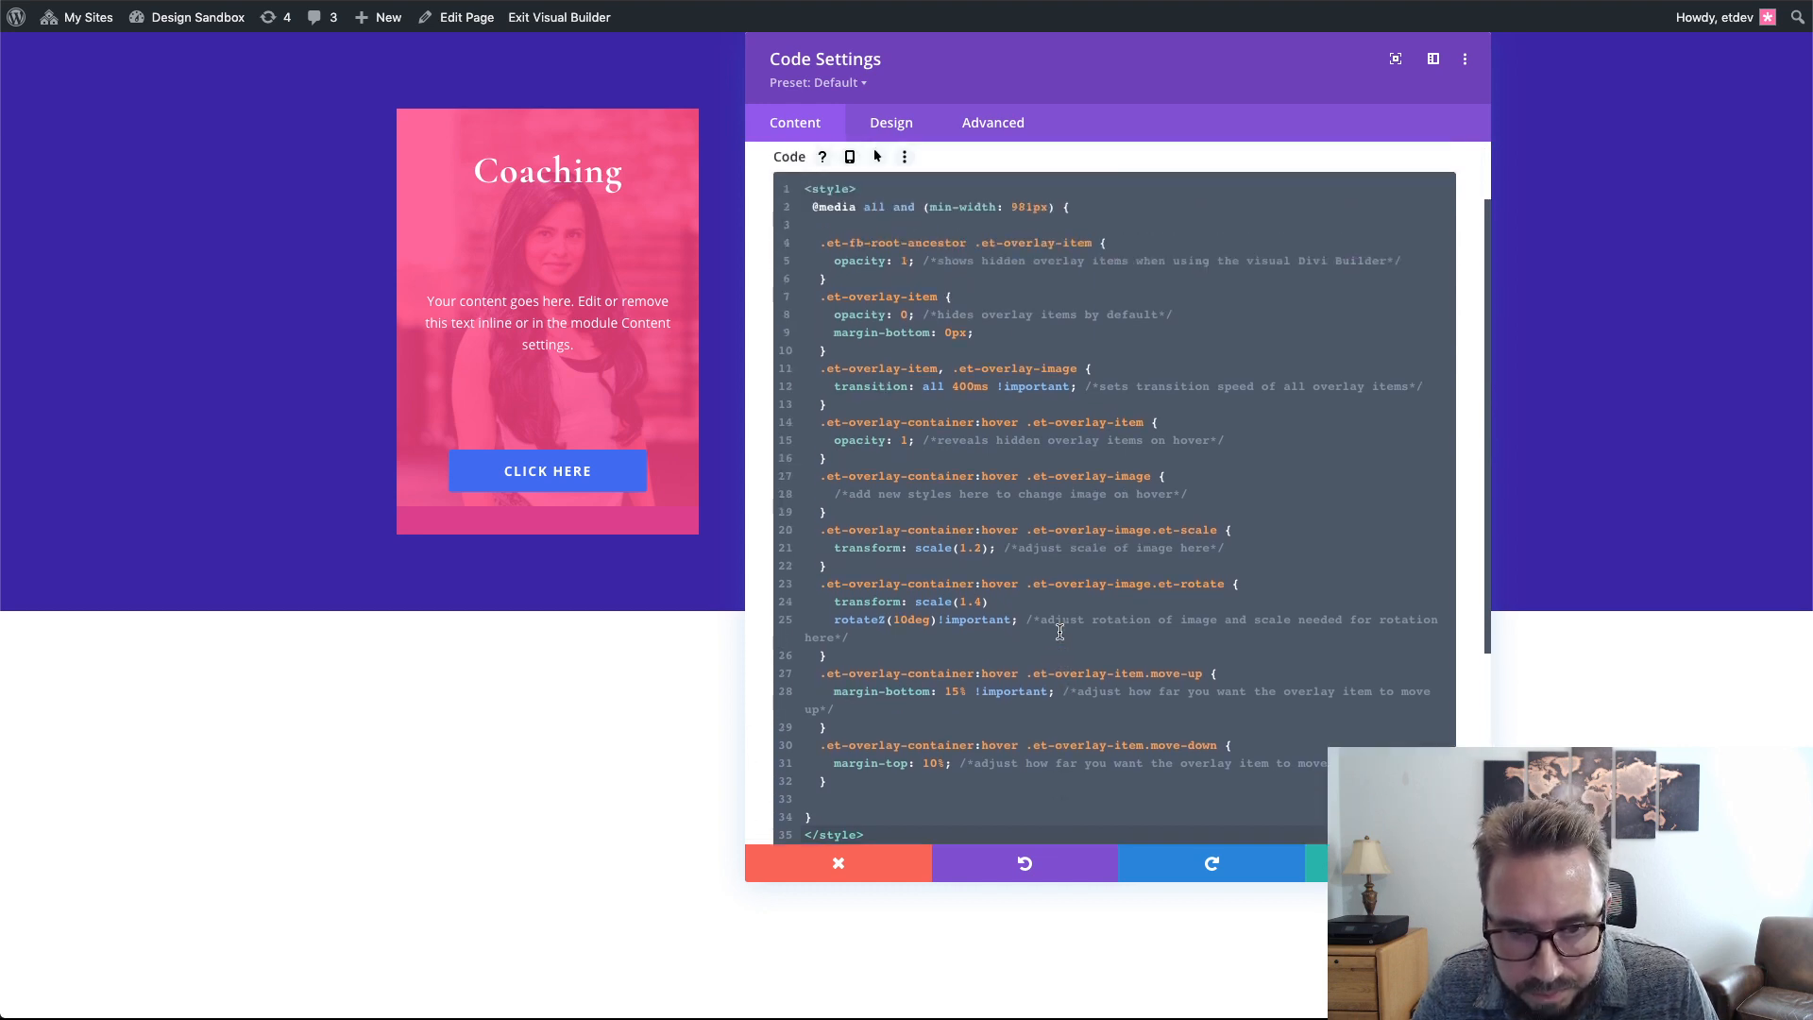
{"action": "scroll", "coordinate": [1059, 630], "scroll_direction": "up", "scroll_amount": 2}
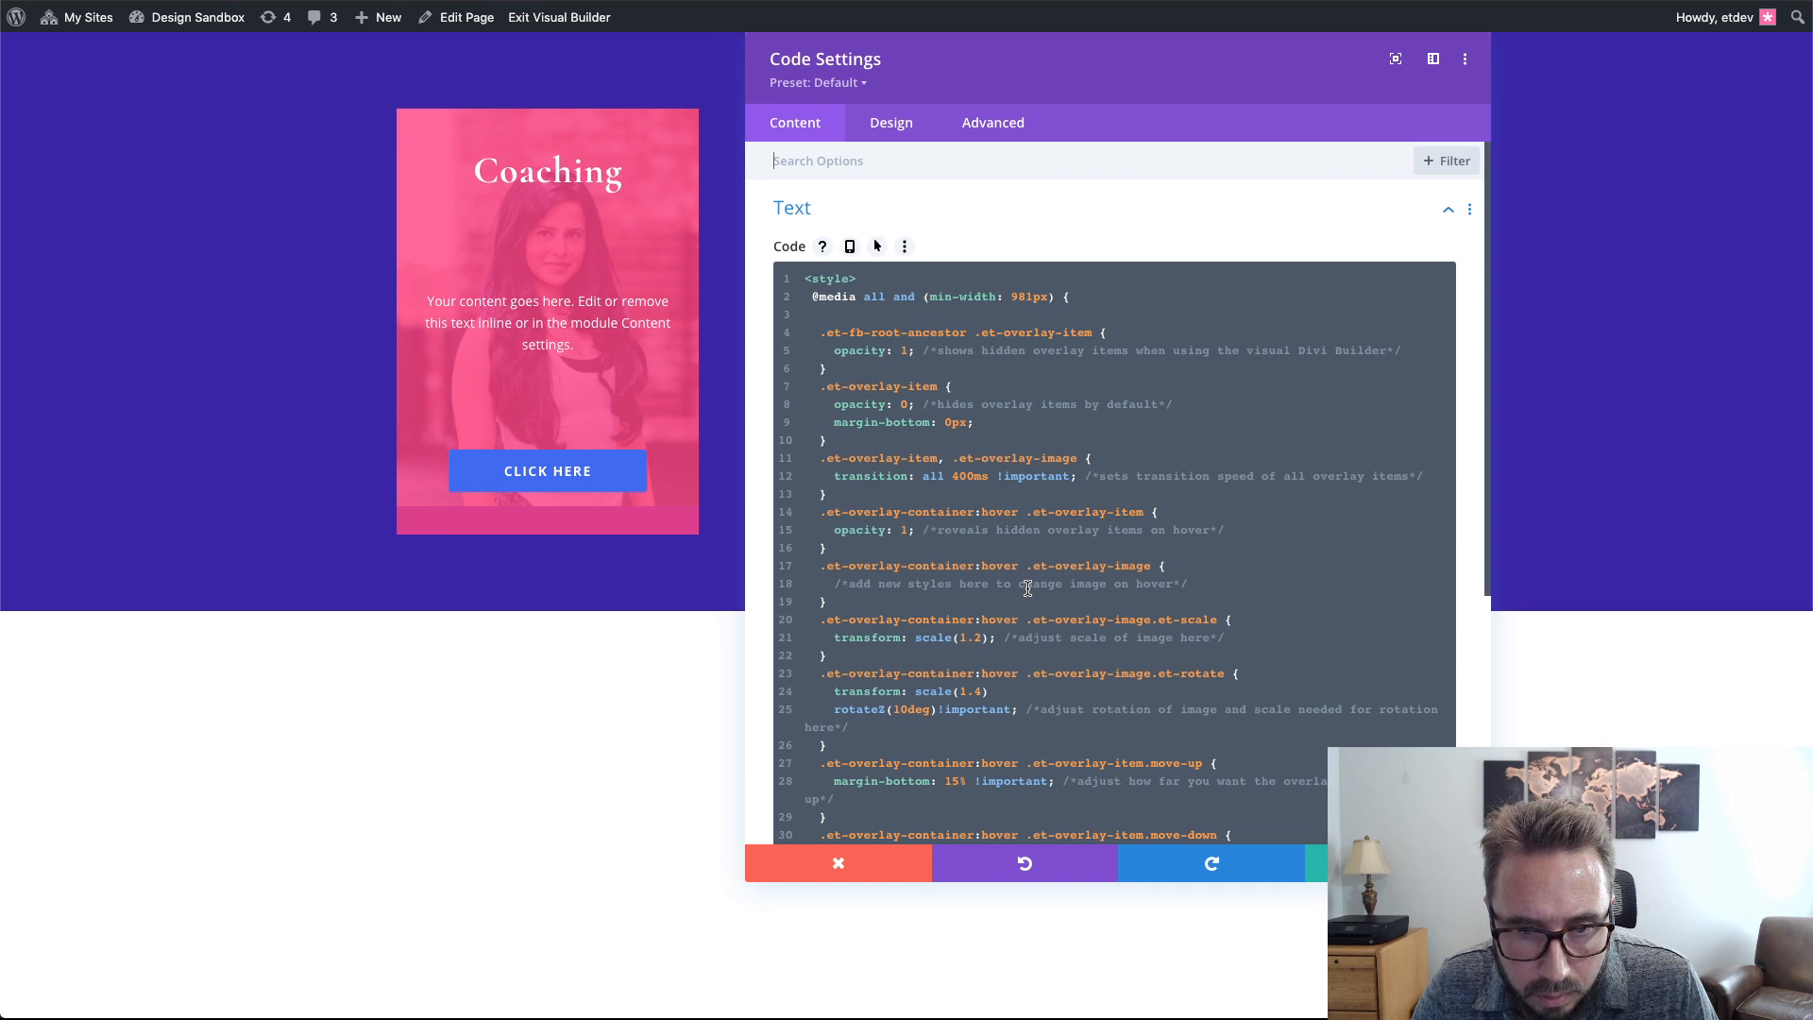
{"action": "scroll", "coordinate": [1028, 587], "scroll_direction": "down", "scroll_amount": 1}
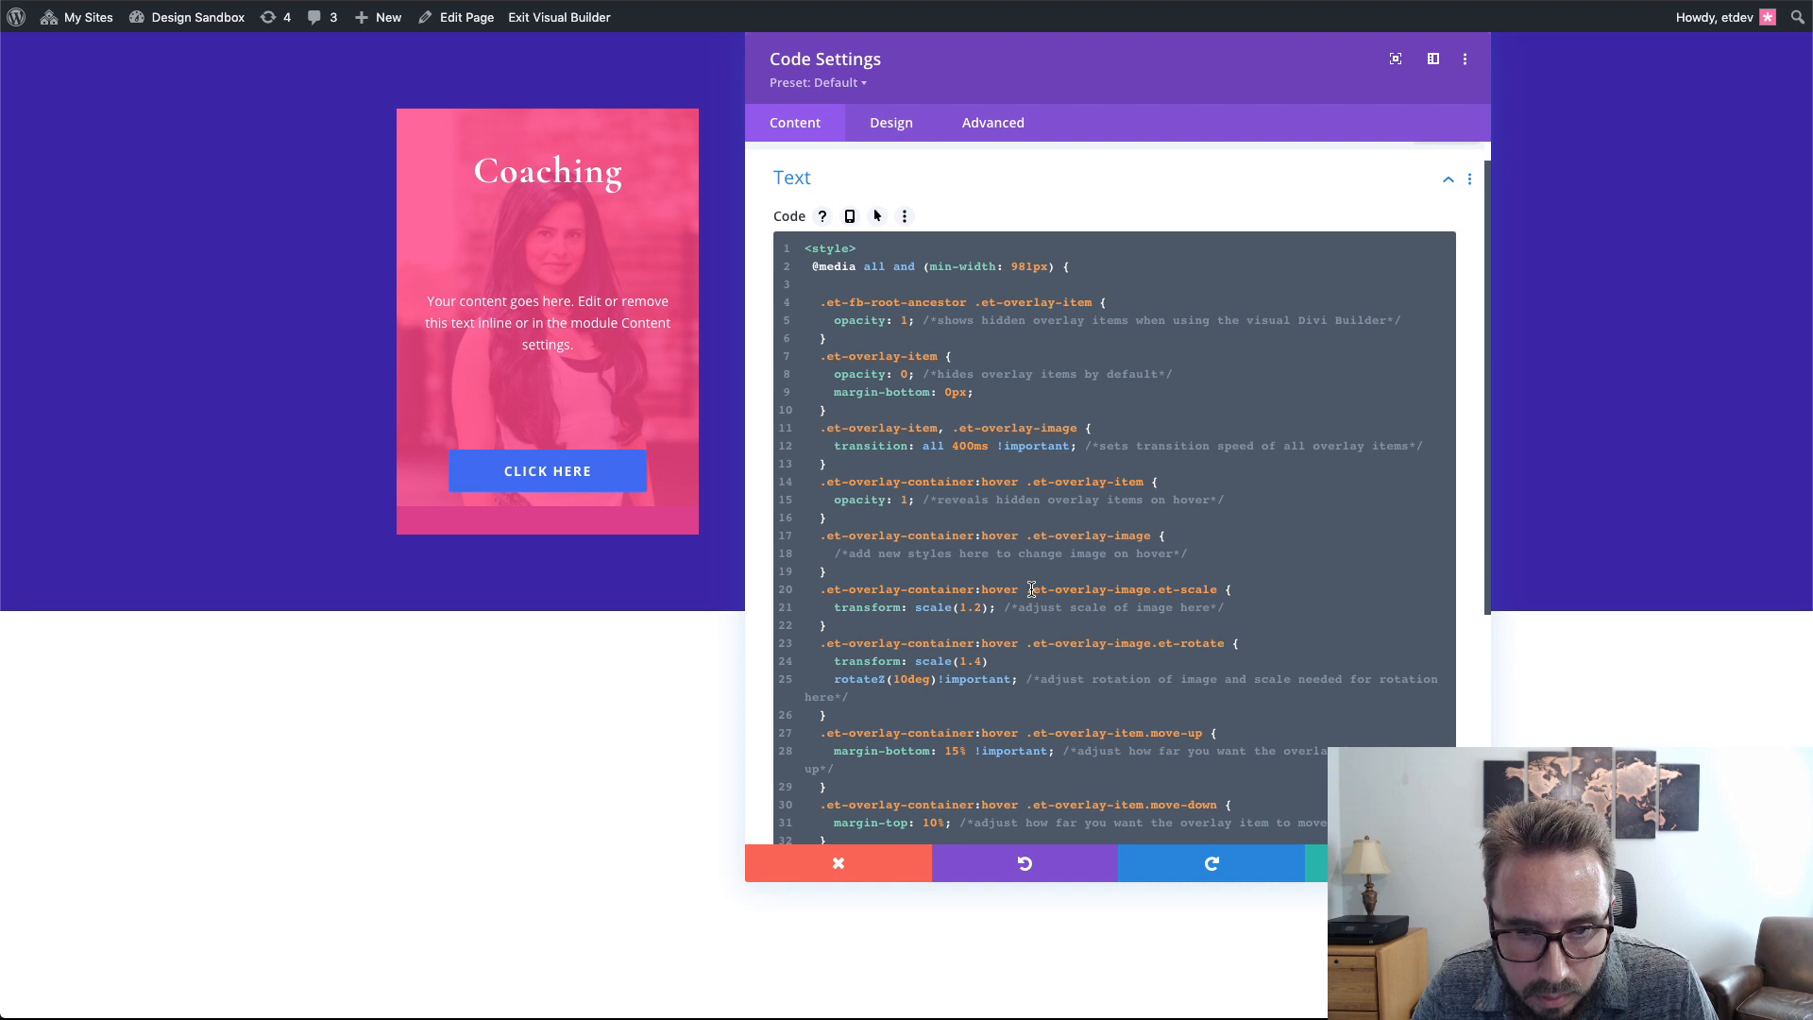
{"action": "scroll", "coordinate": [1031, 589], "scroll_direction": "down", "scroll_amount": 4}
{"action": "scroll", "coordinate": [1036, 595], "scroll_direction": "down", "scroll_amount": 2}
{"action": "left_click", "coordinate": [1050, 508]}
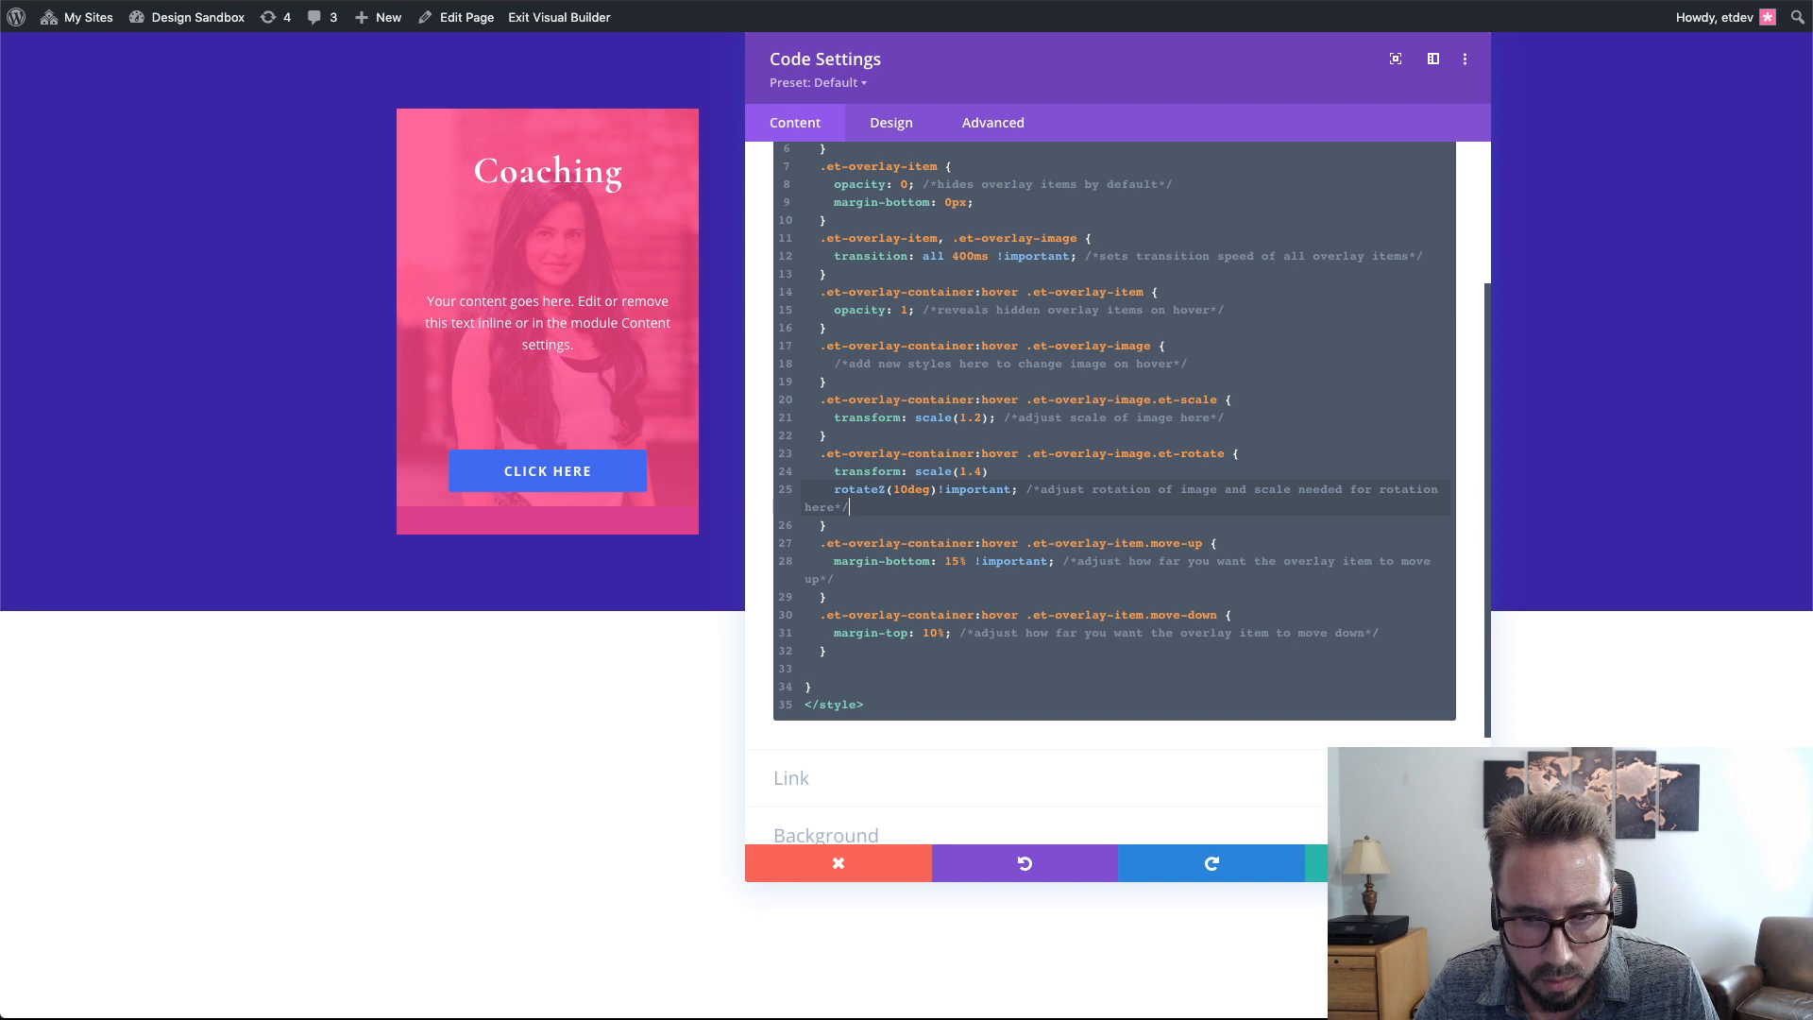
{"action": "left_click", "coordinate": [1398, 864]}
- Check the CSS class of the row's first column and confirm the column and row settings
{"action": "mouse_move", "coordinate": [499, 531]}
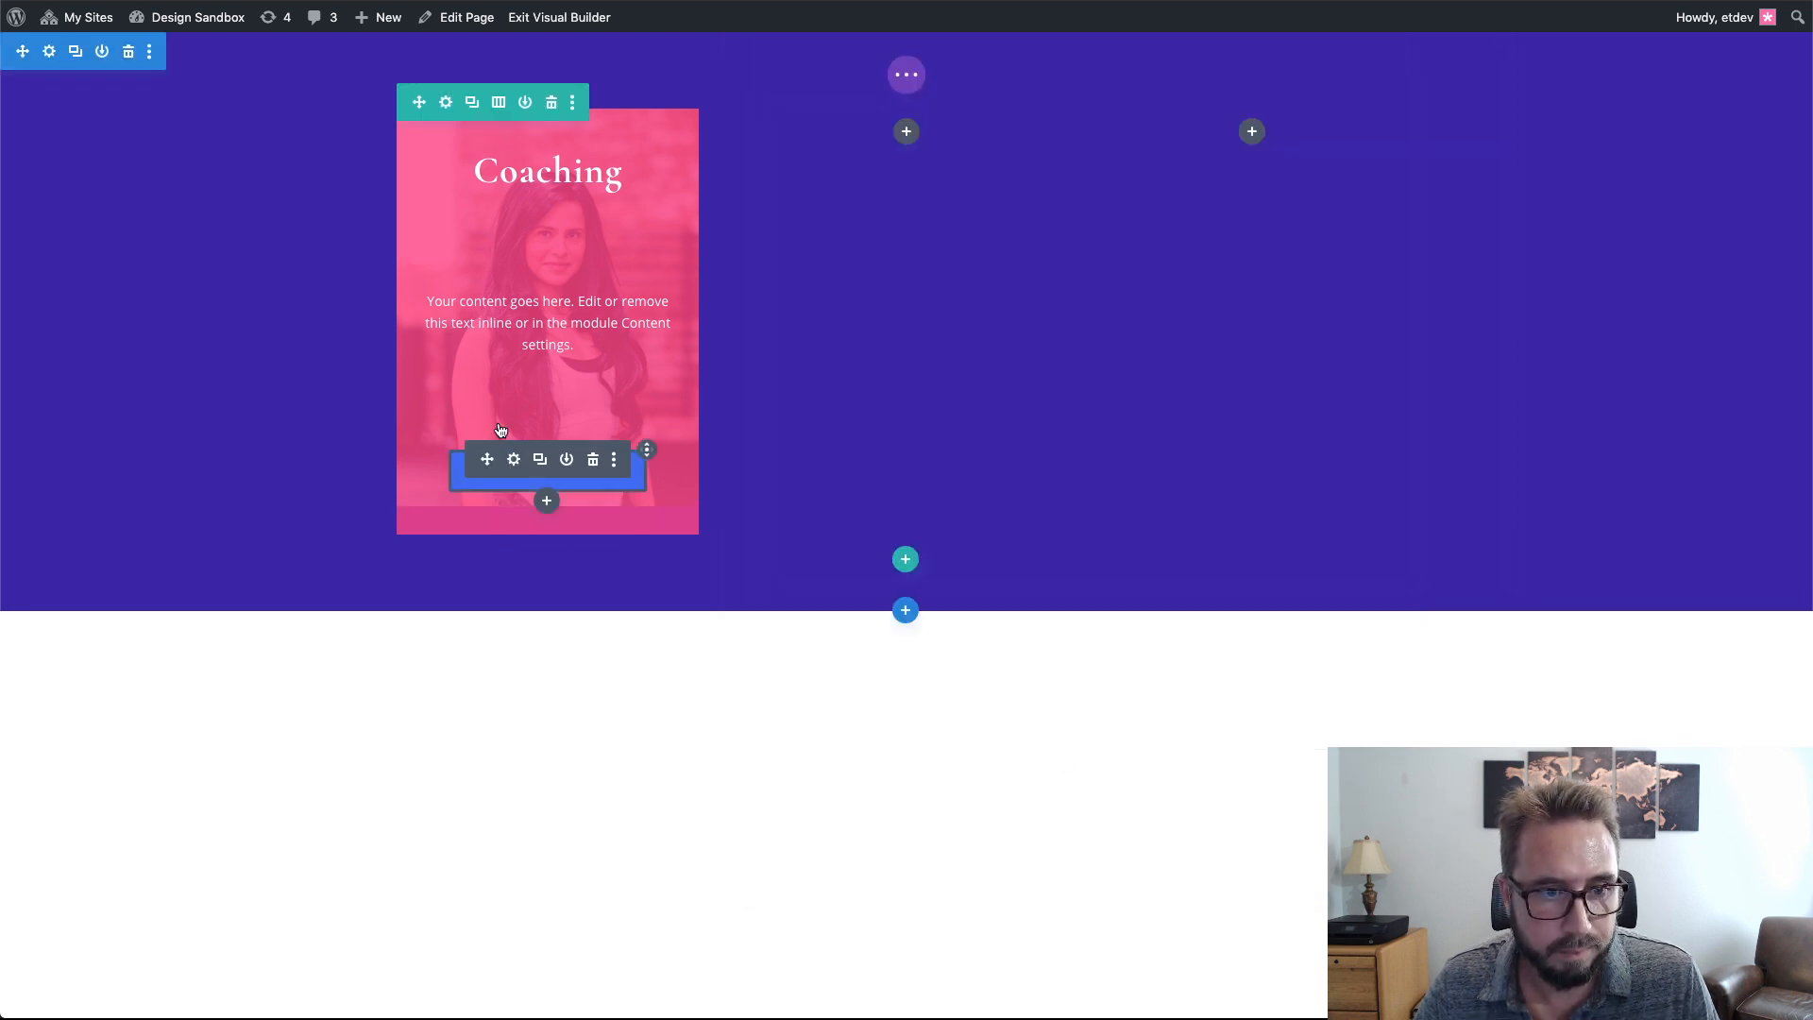
{"action": "left_click", "coordinate": [445, 104]}
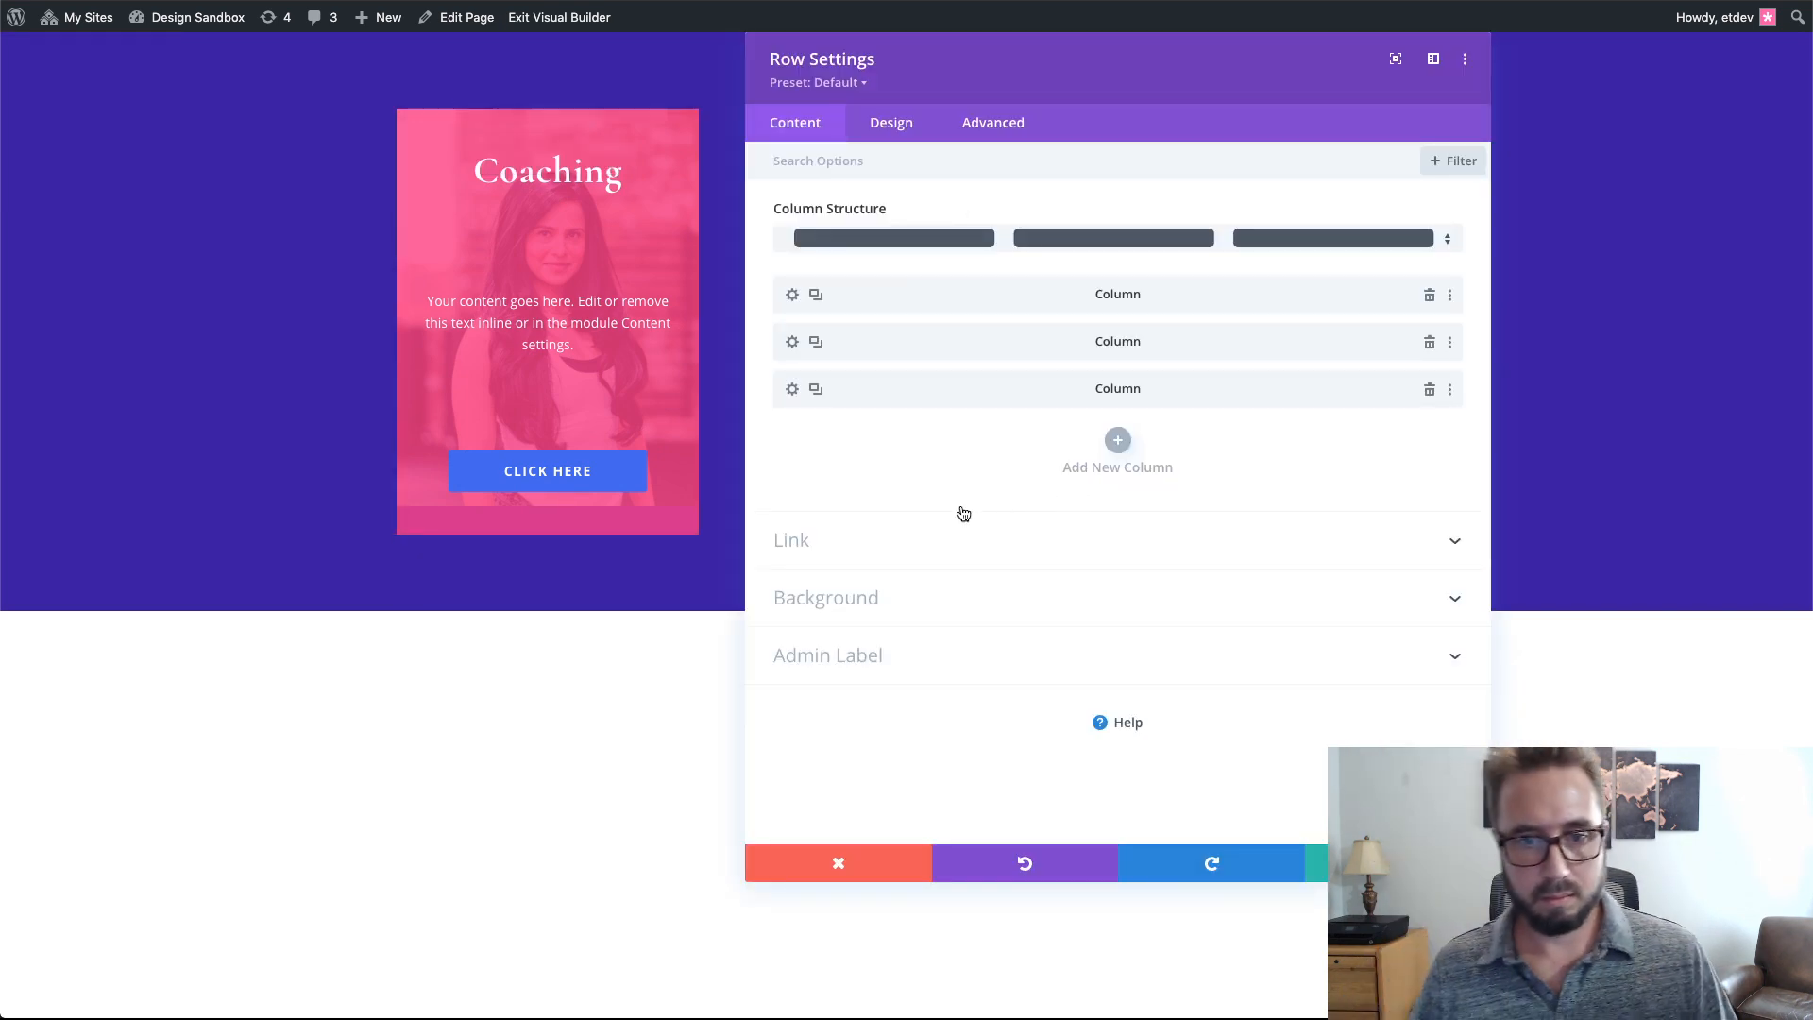
{"action": "left_click", "coordinate": [793, 297]}
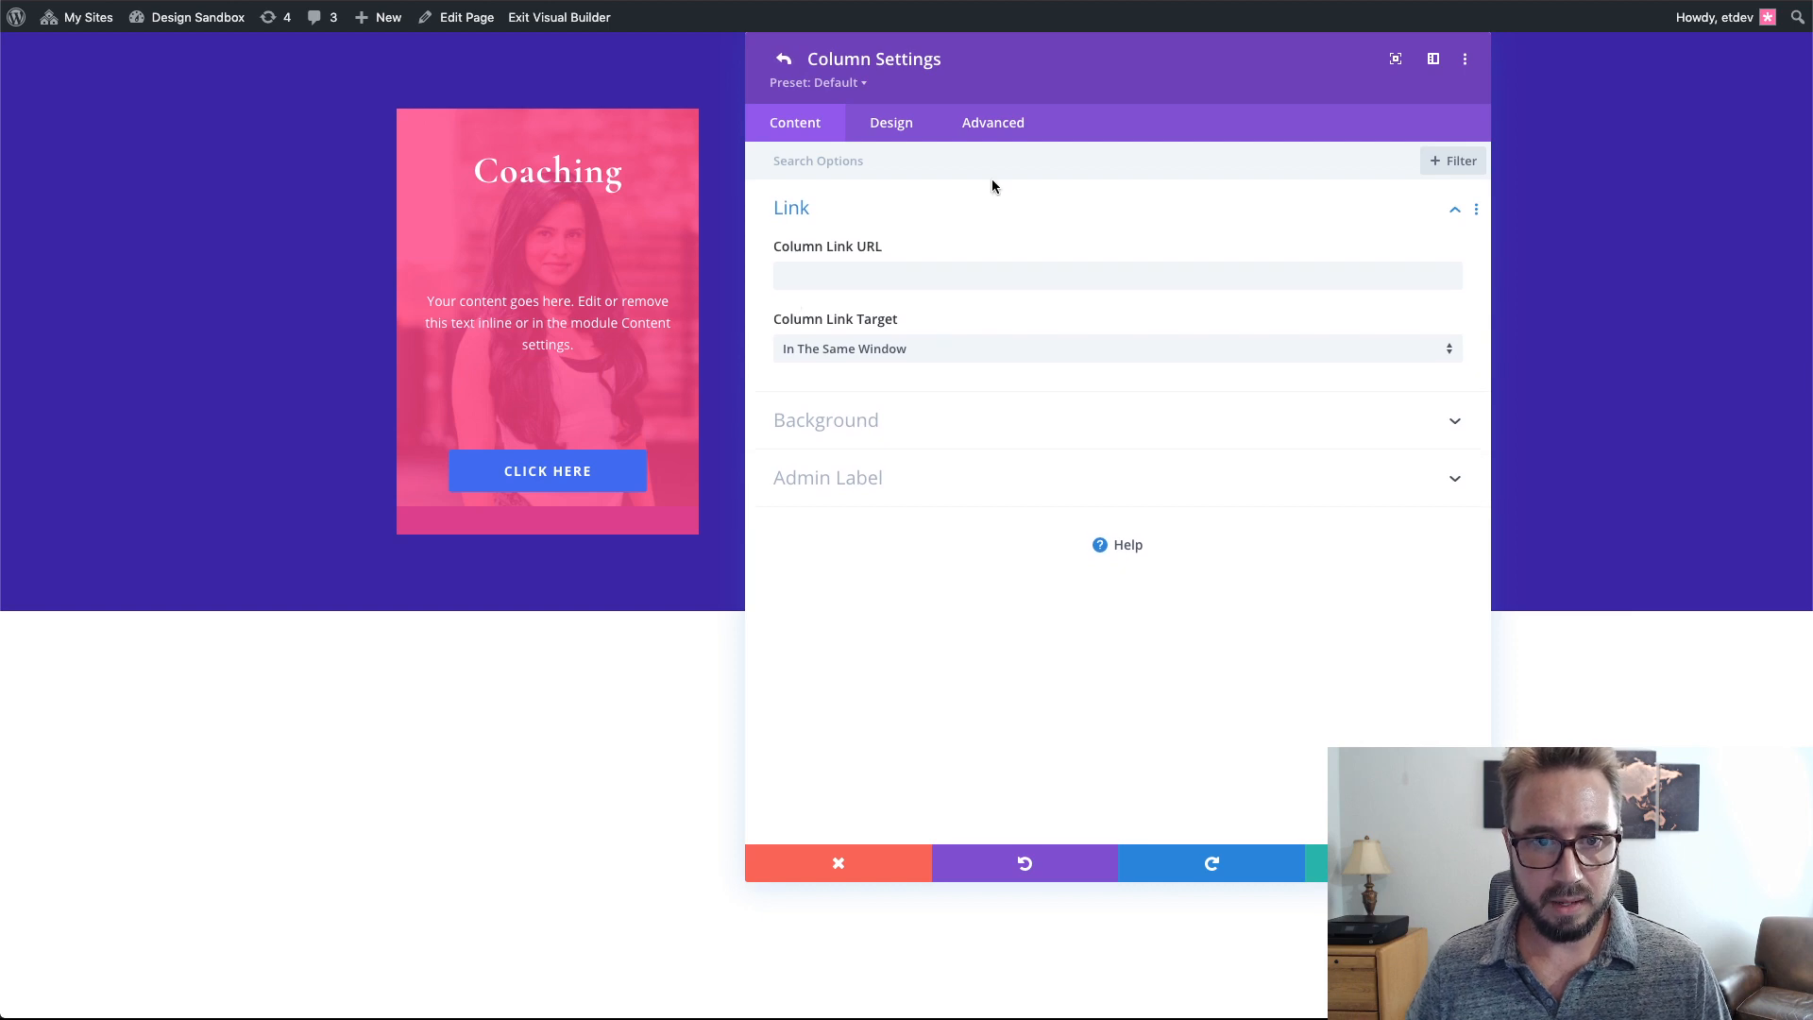
{"action": "left_click", "coordinate": [1009, 132]}
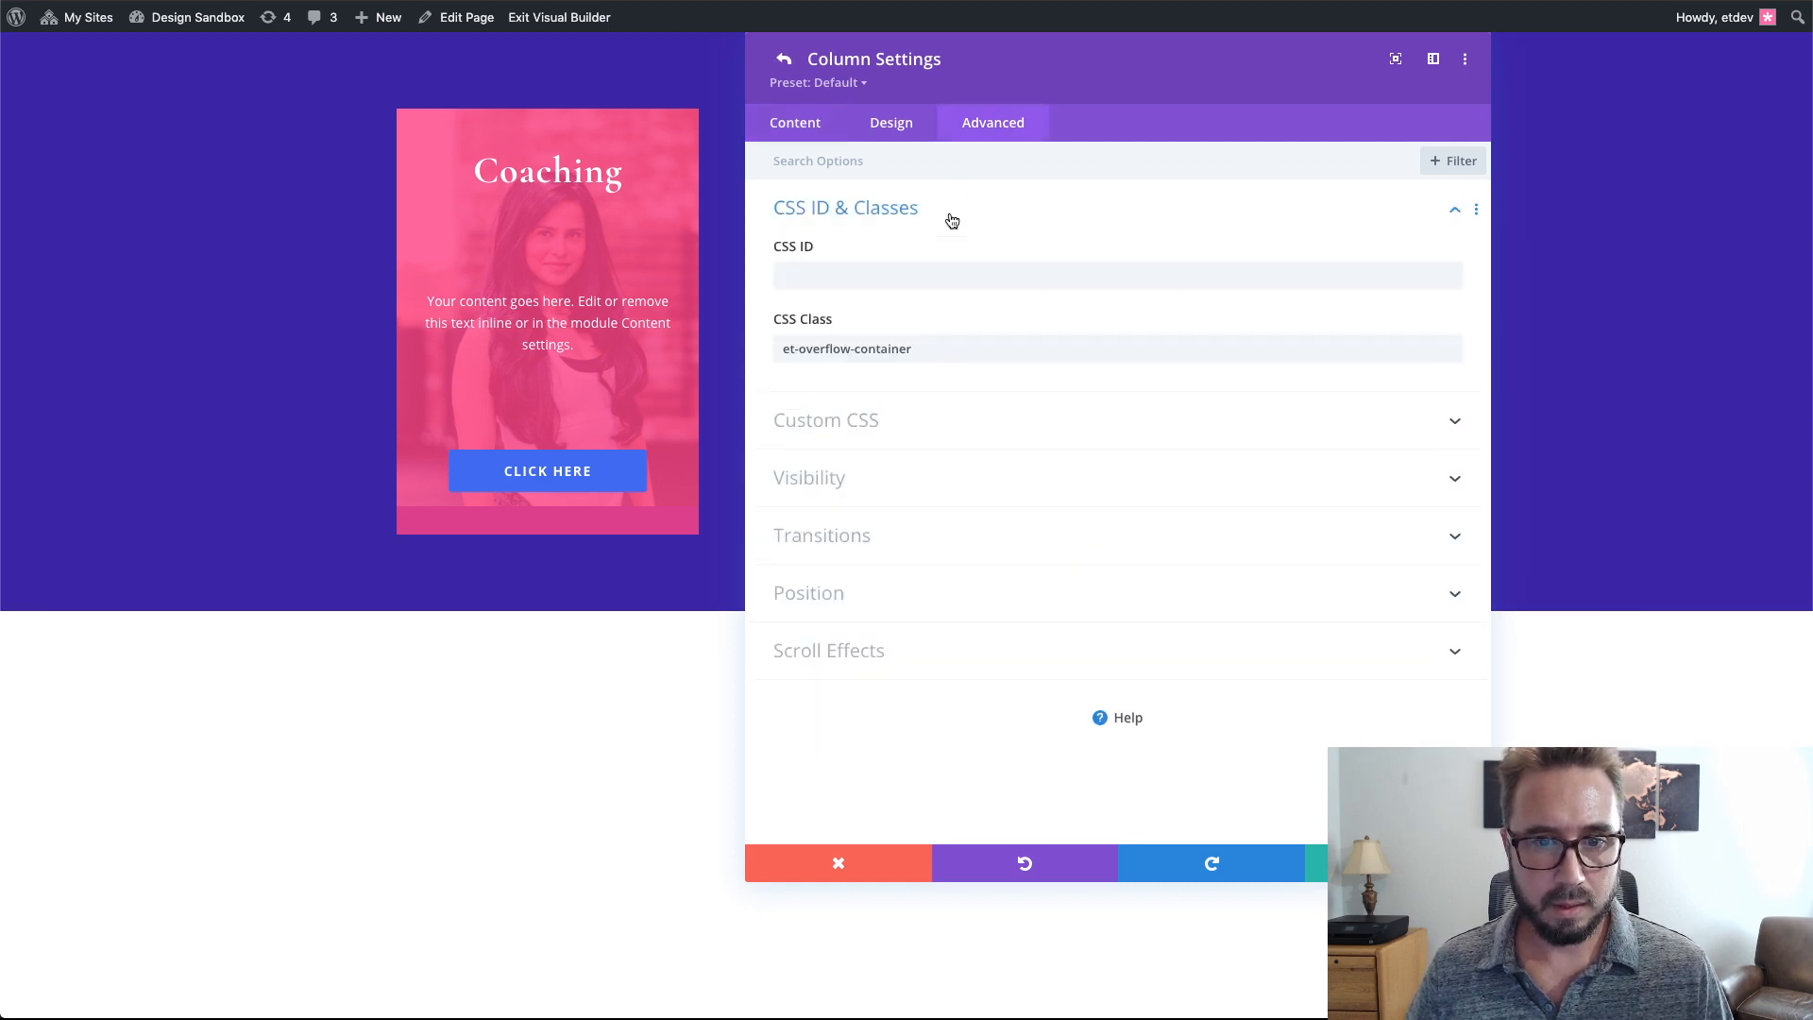
{"action": "left_click", "coordinate": [938, 350]}
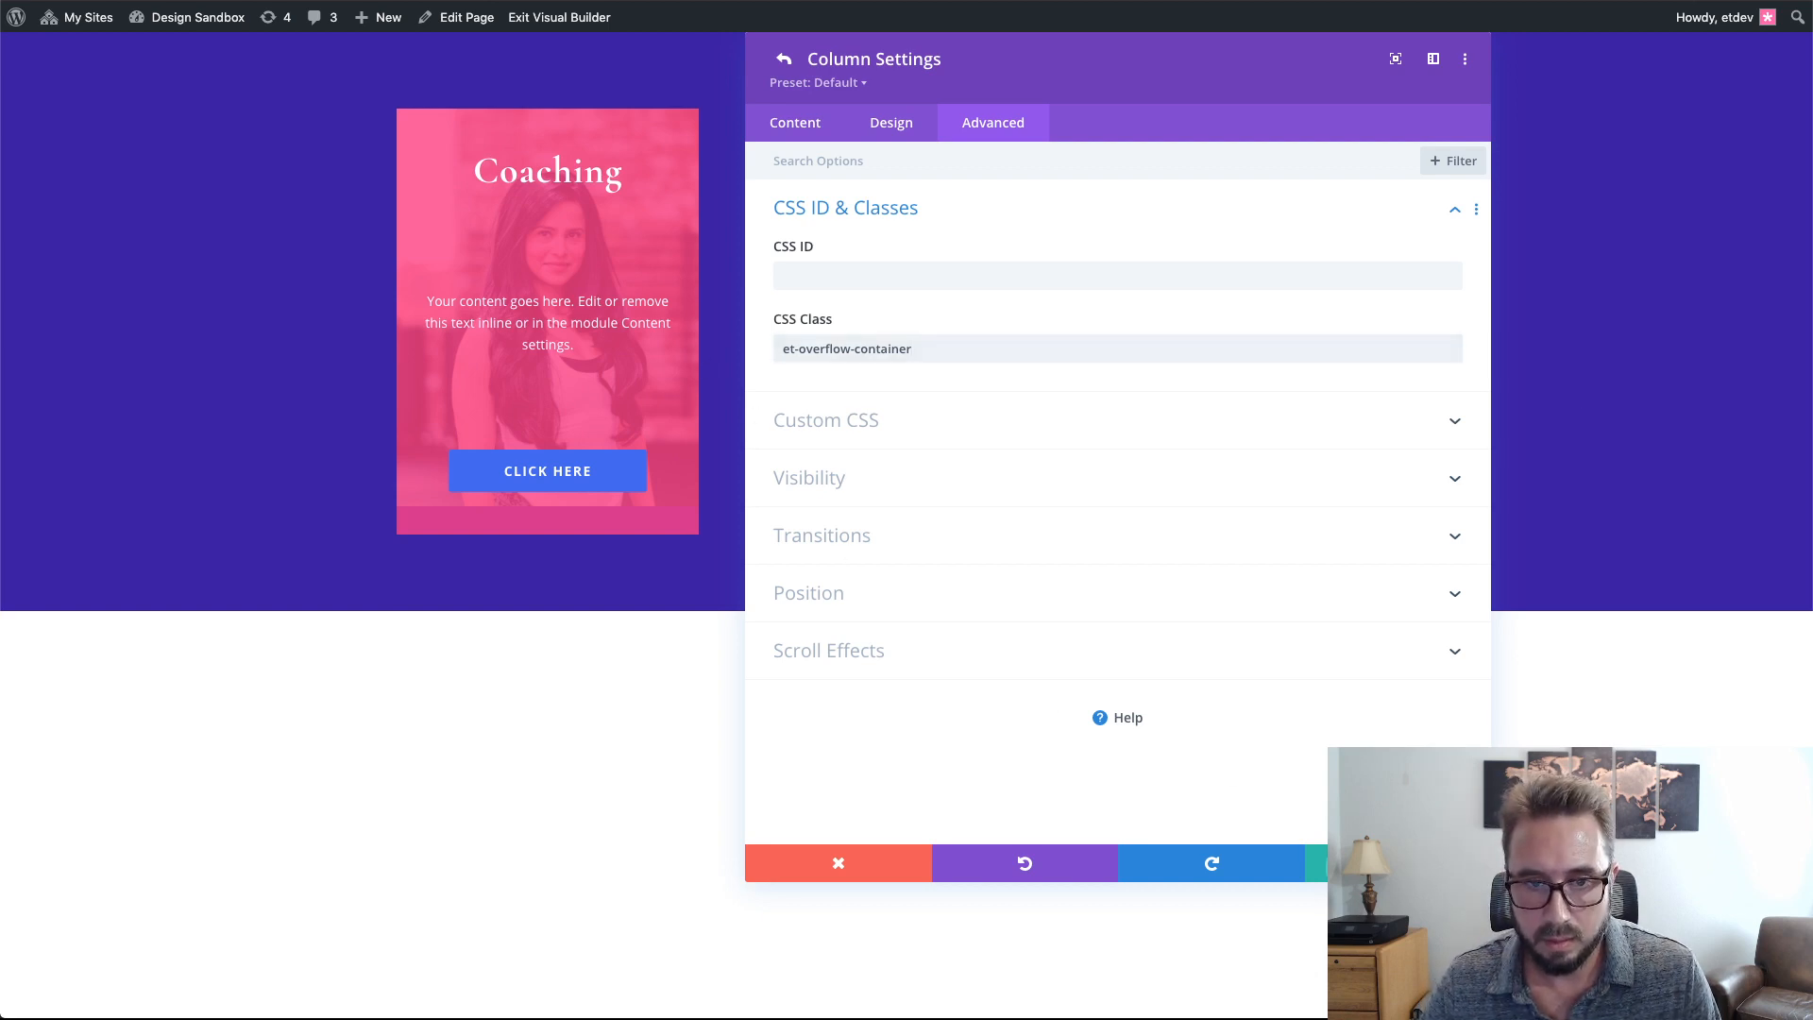
{"action": "left_click", "coordinate": [1398, 863]}
{"action": "left_click", "coordinate": [1398, 863]}
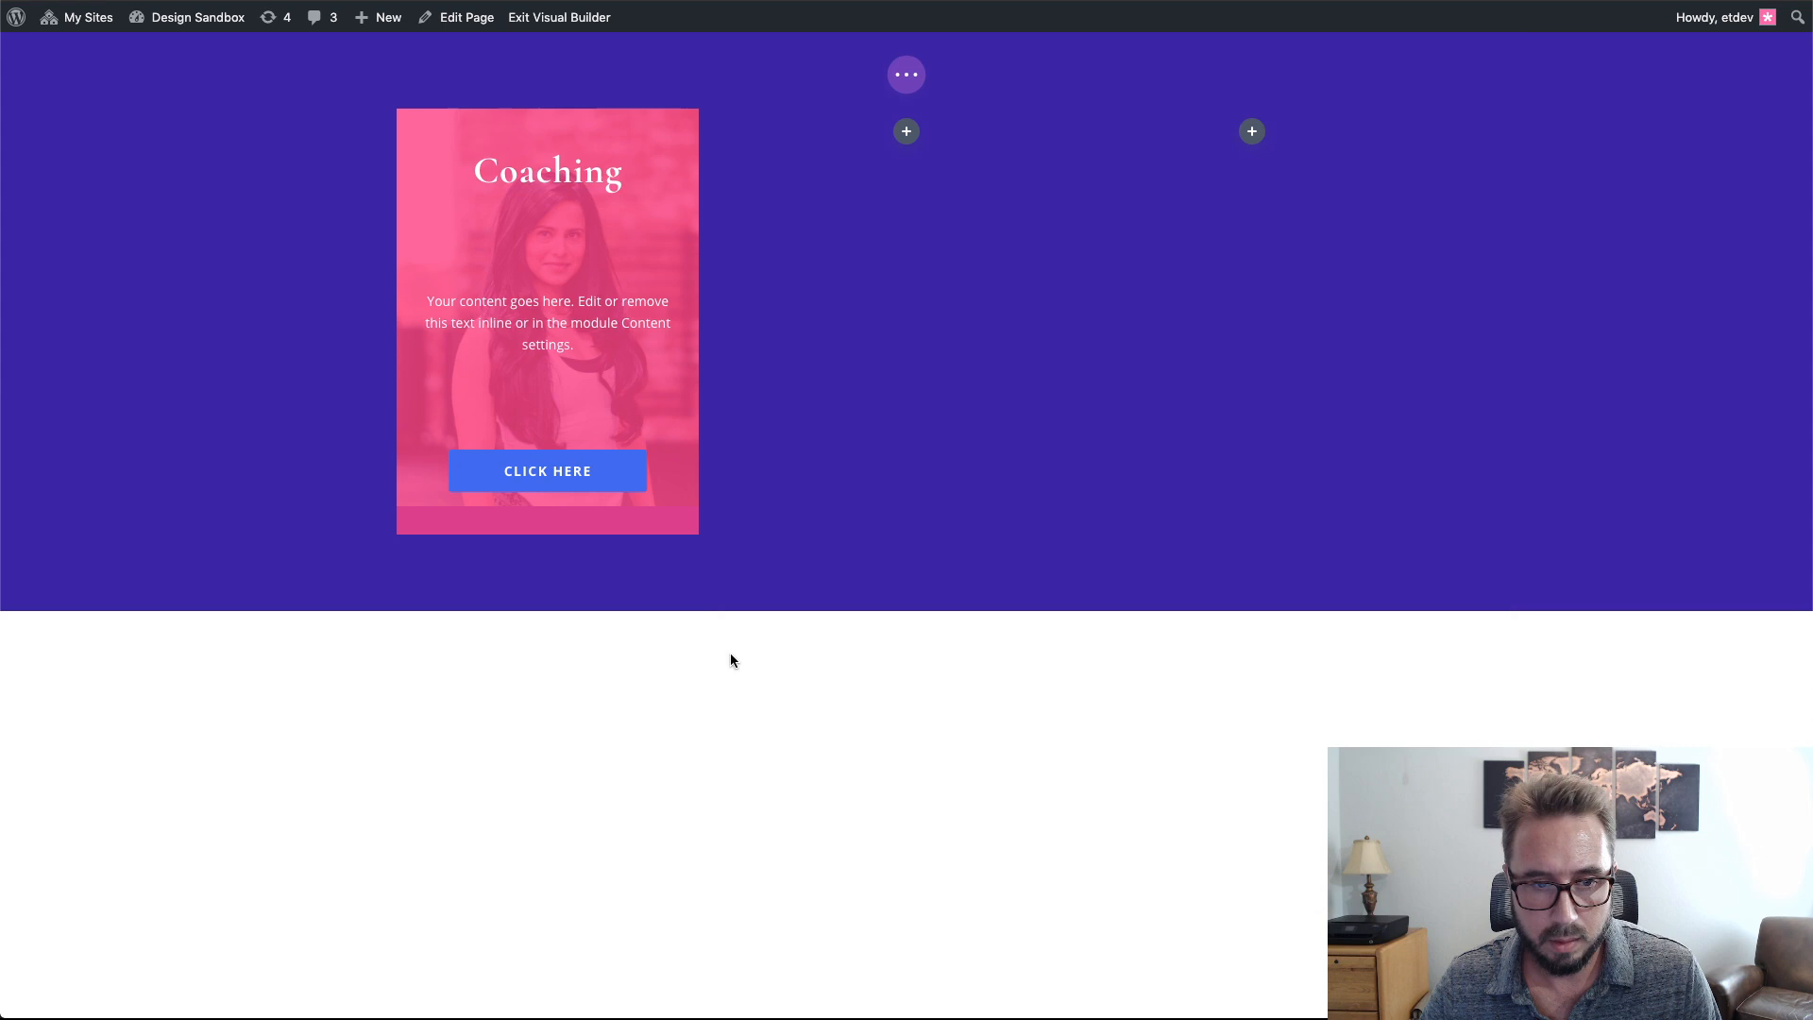
- Reopen the code module to recheck its CSS, confirm the settings, and save the page
{"action": "left_click", "coordinate": [513, 517]}
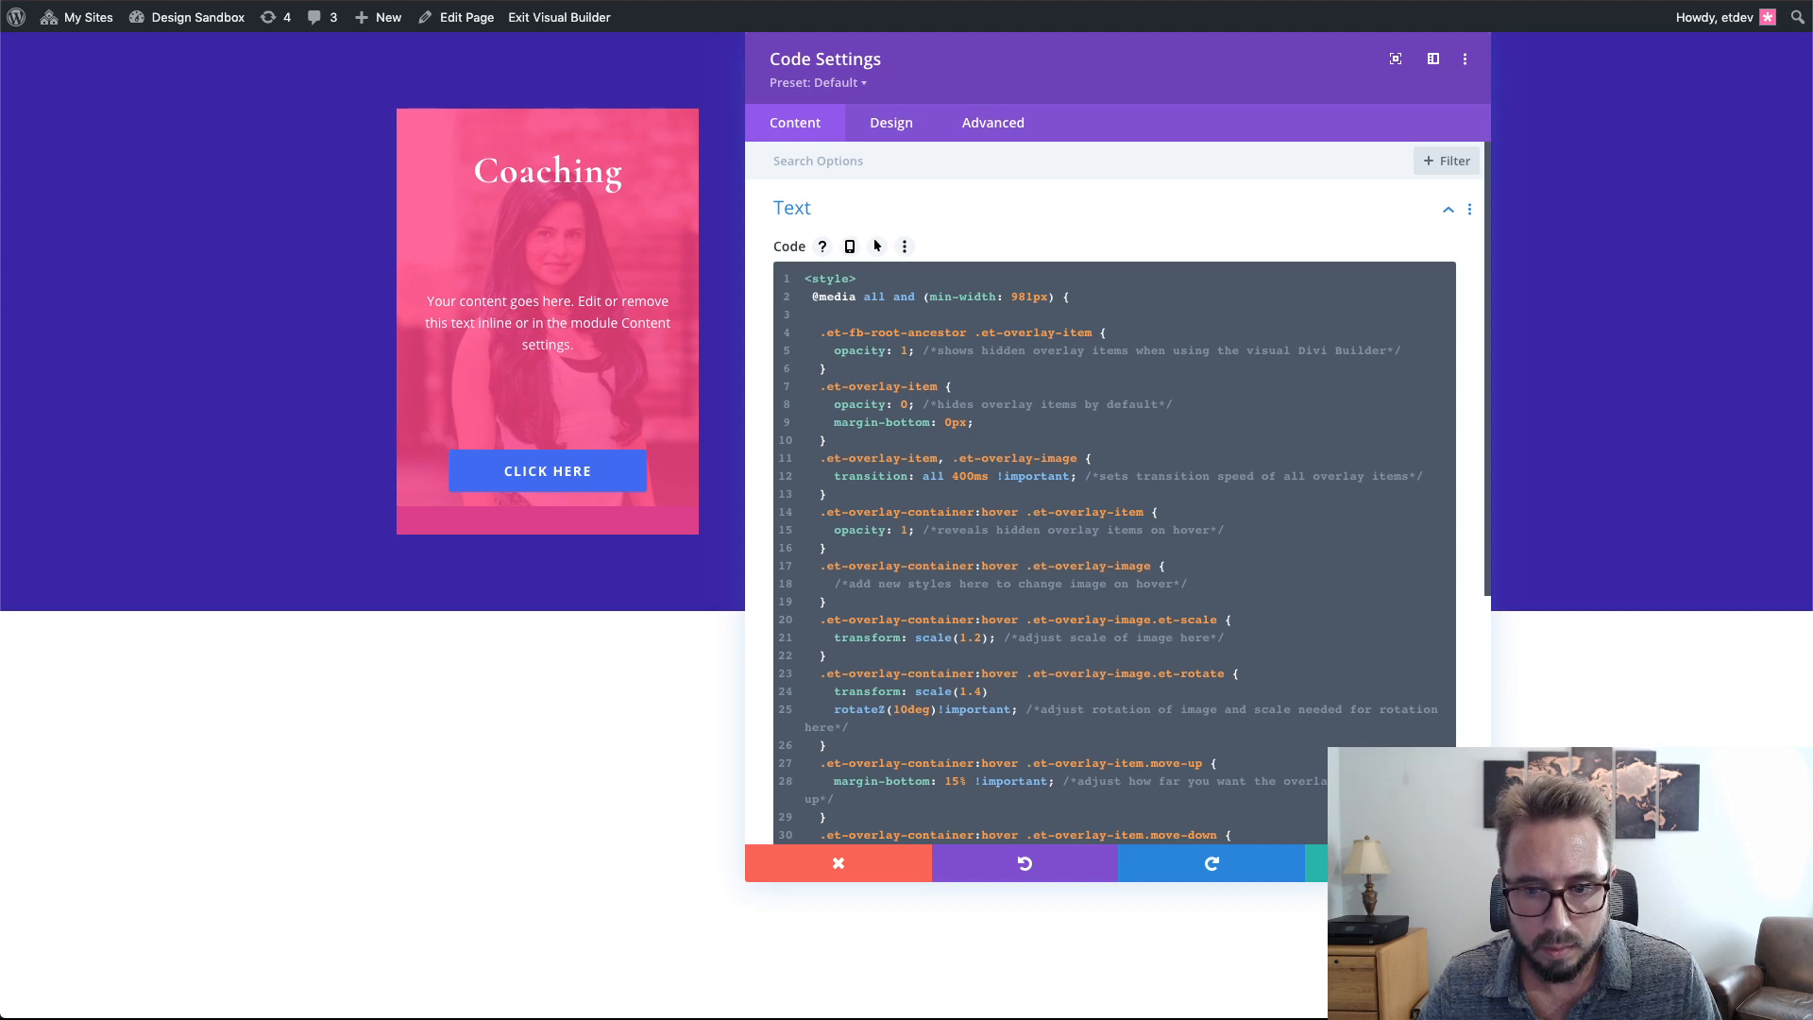
{"action": "left_click", "coordinate": [1398, 864]}
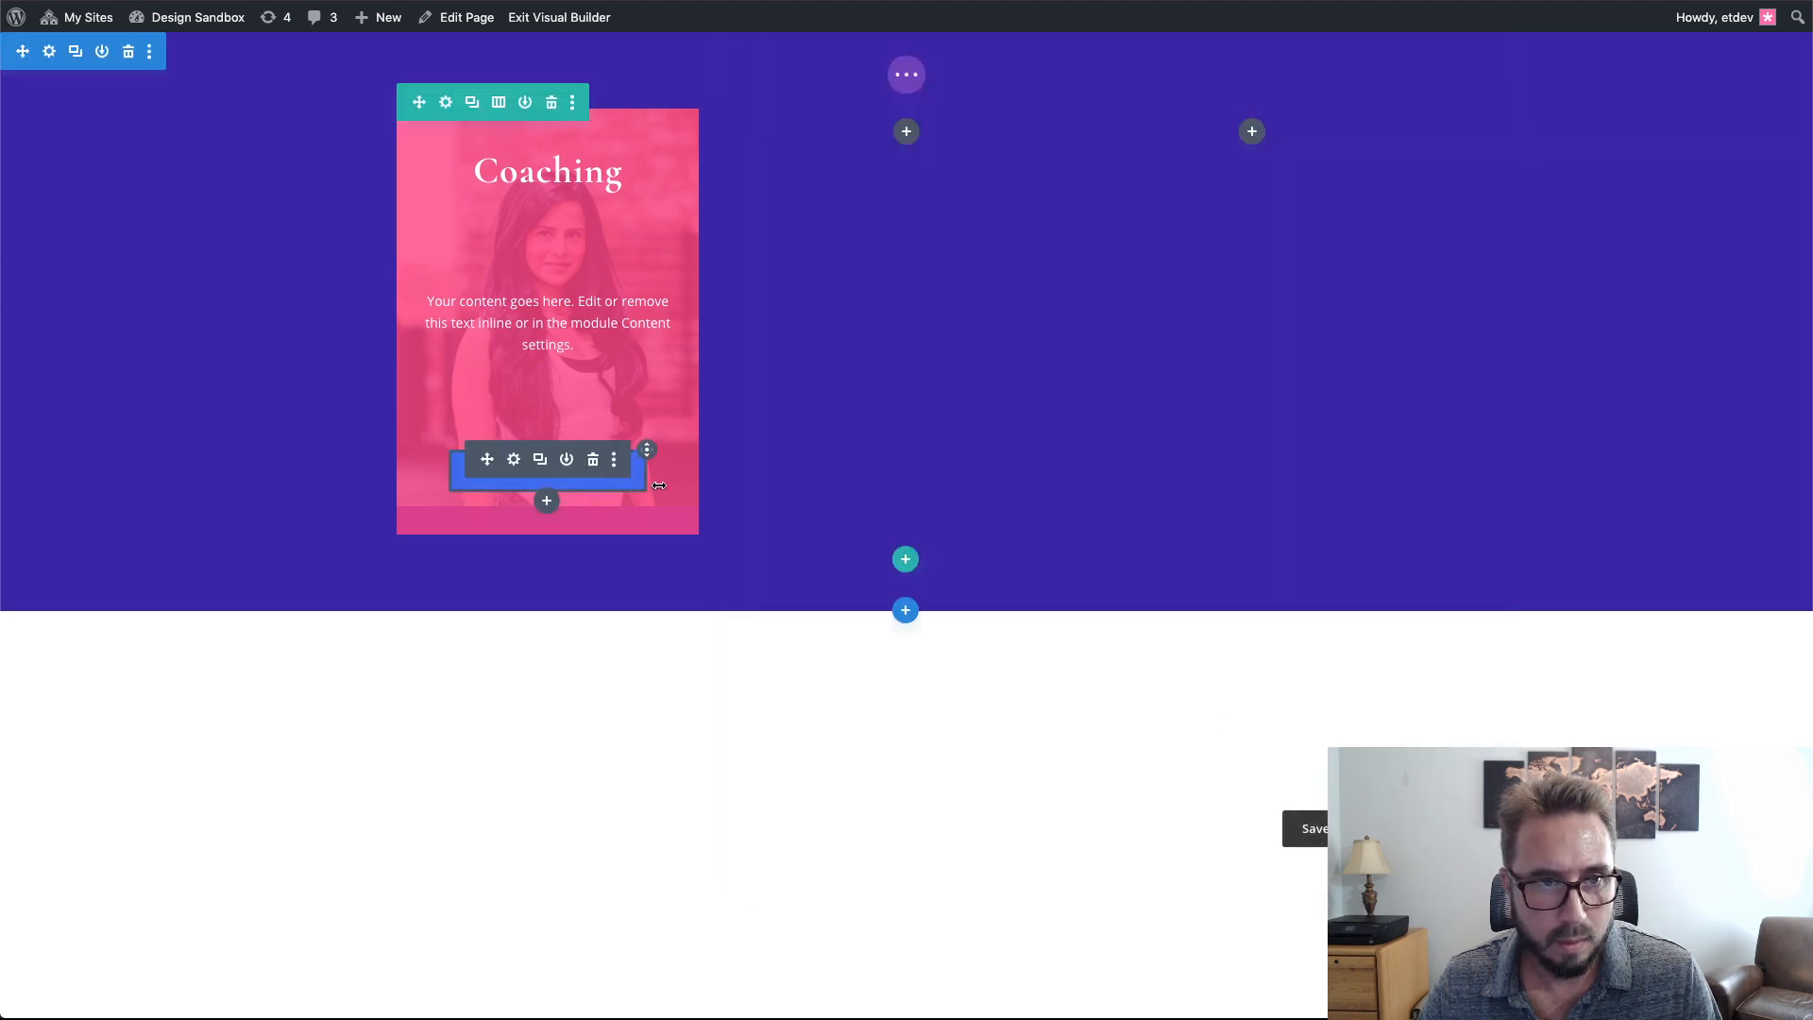
{"action": "key", "text": "super+s"}
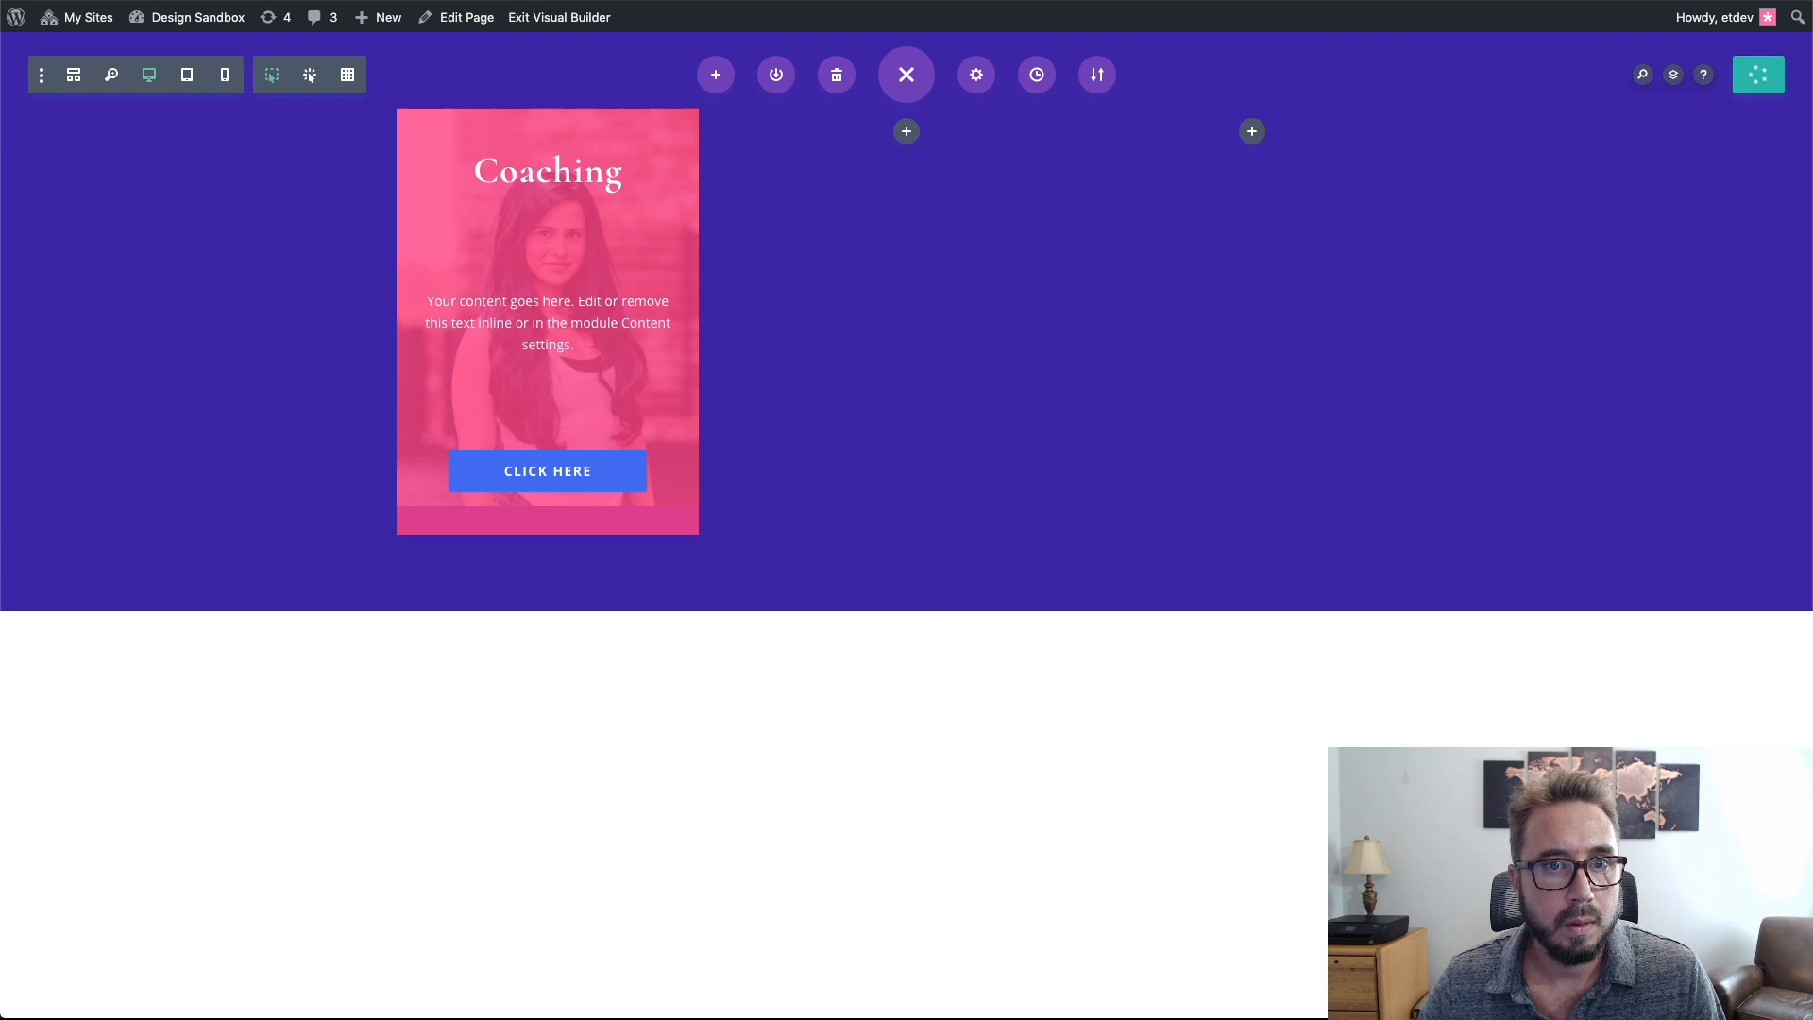
- Open the live page outside the visual builder in a separate tab and test the card's hover effect
{"action": "right_click", "coordinate": [569, 19]}
{"action": "left_click", "coordinate": [595, 27]}
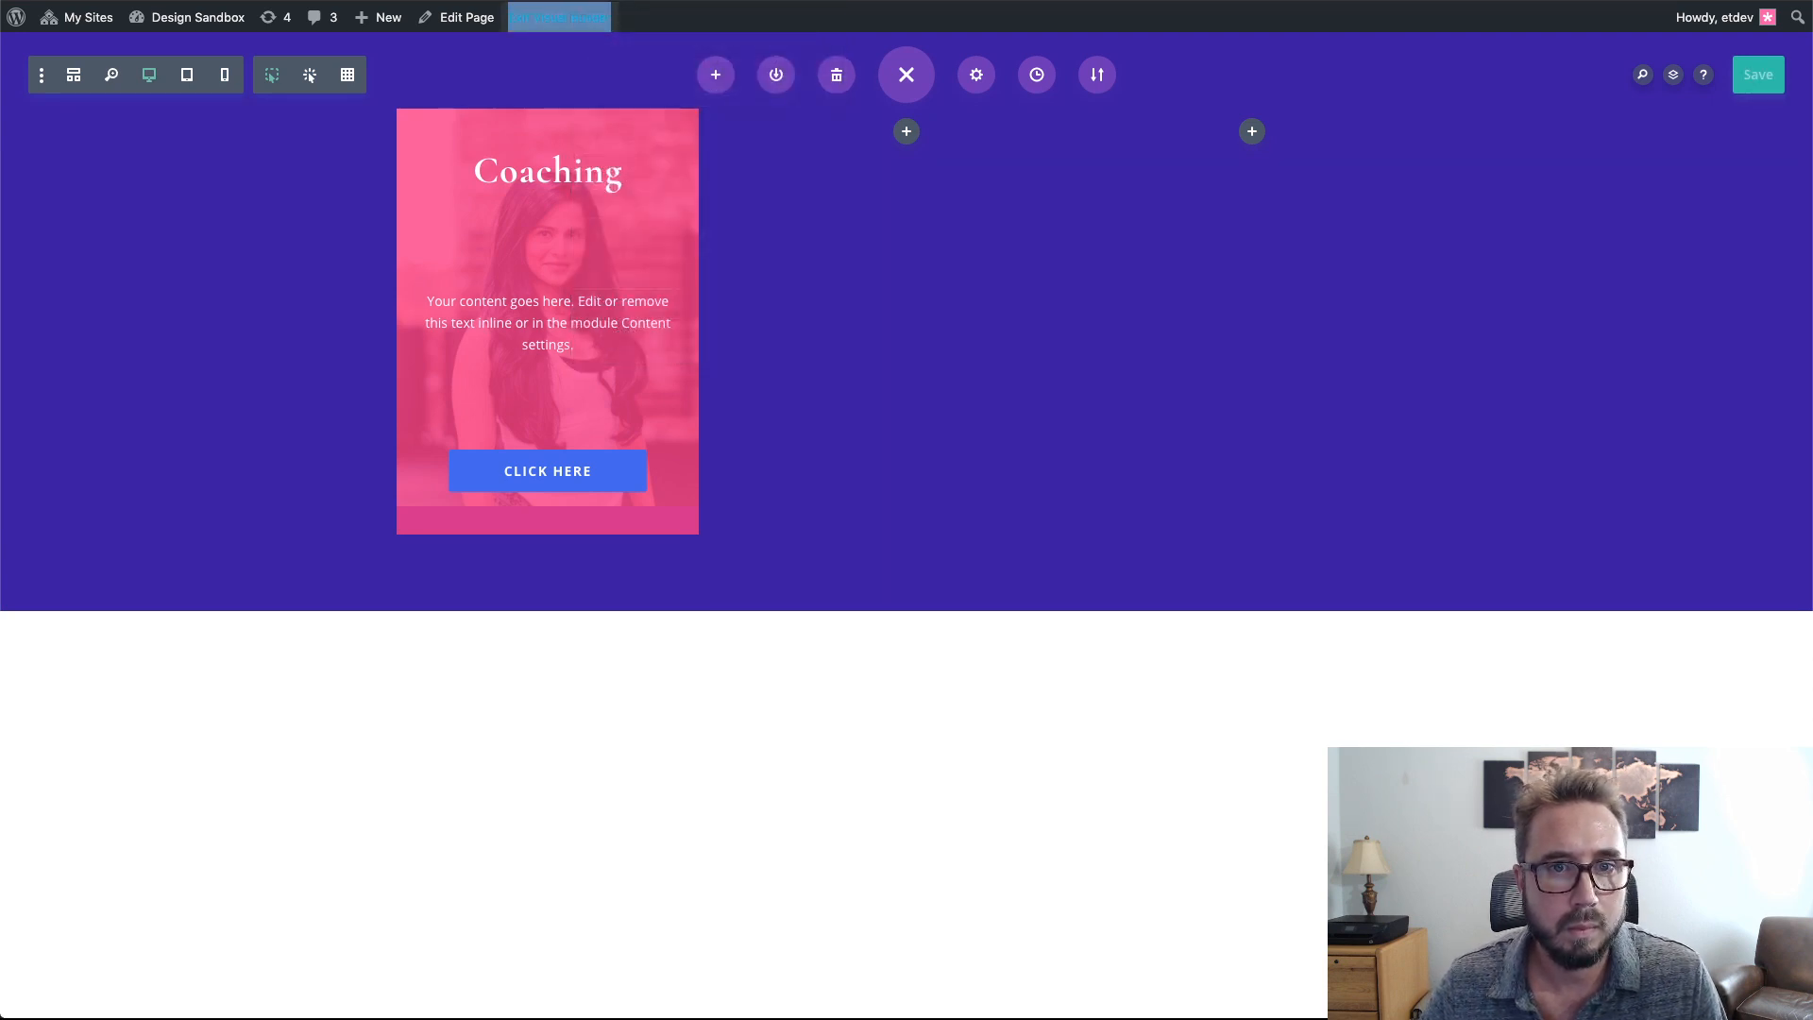
{"action": "key", "text": "ctrl+Tab"}
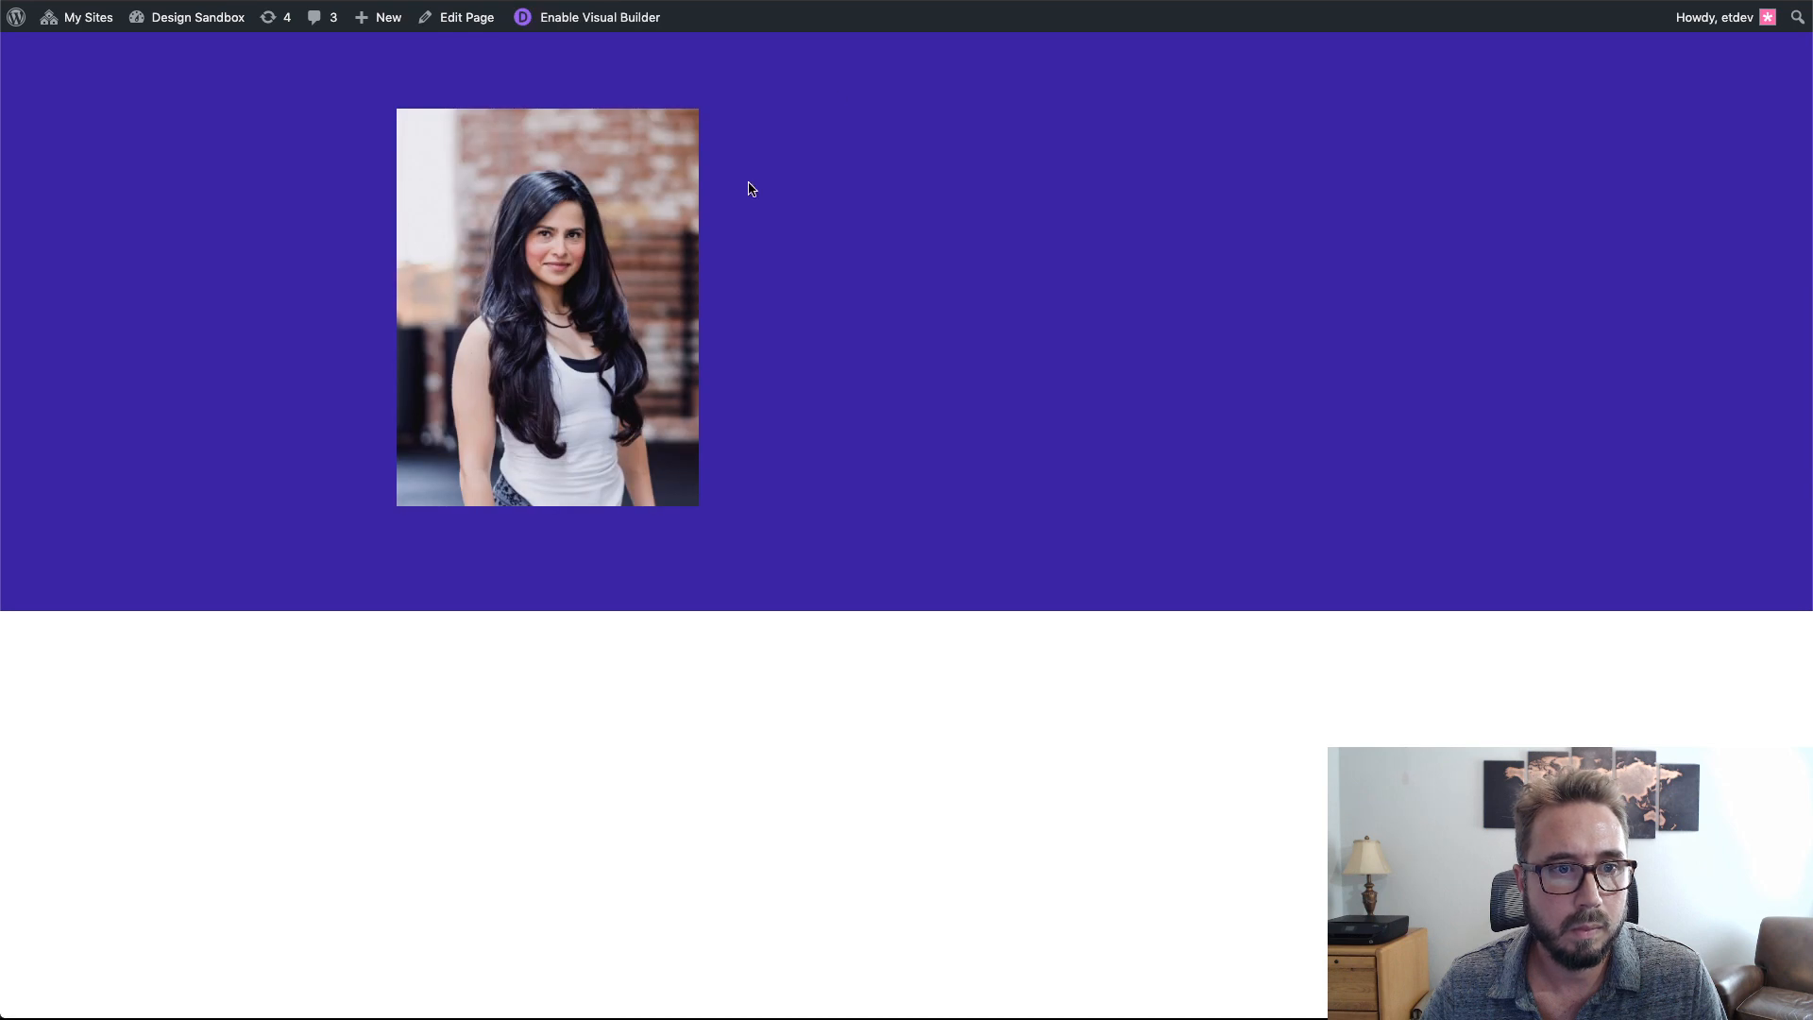
{"action": "right_click", "coordinate": [637, 241]}
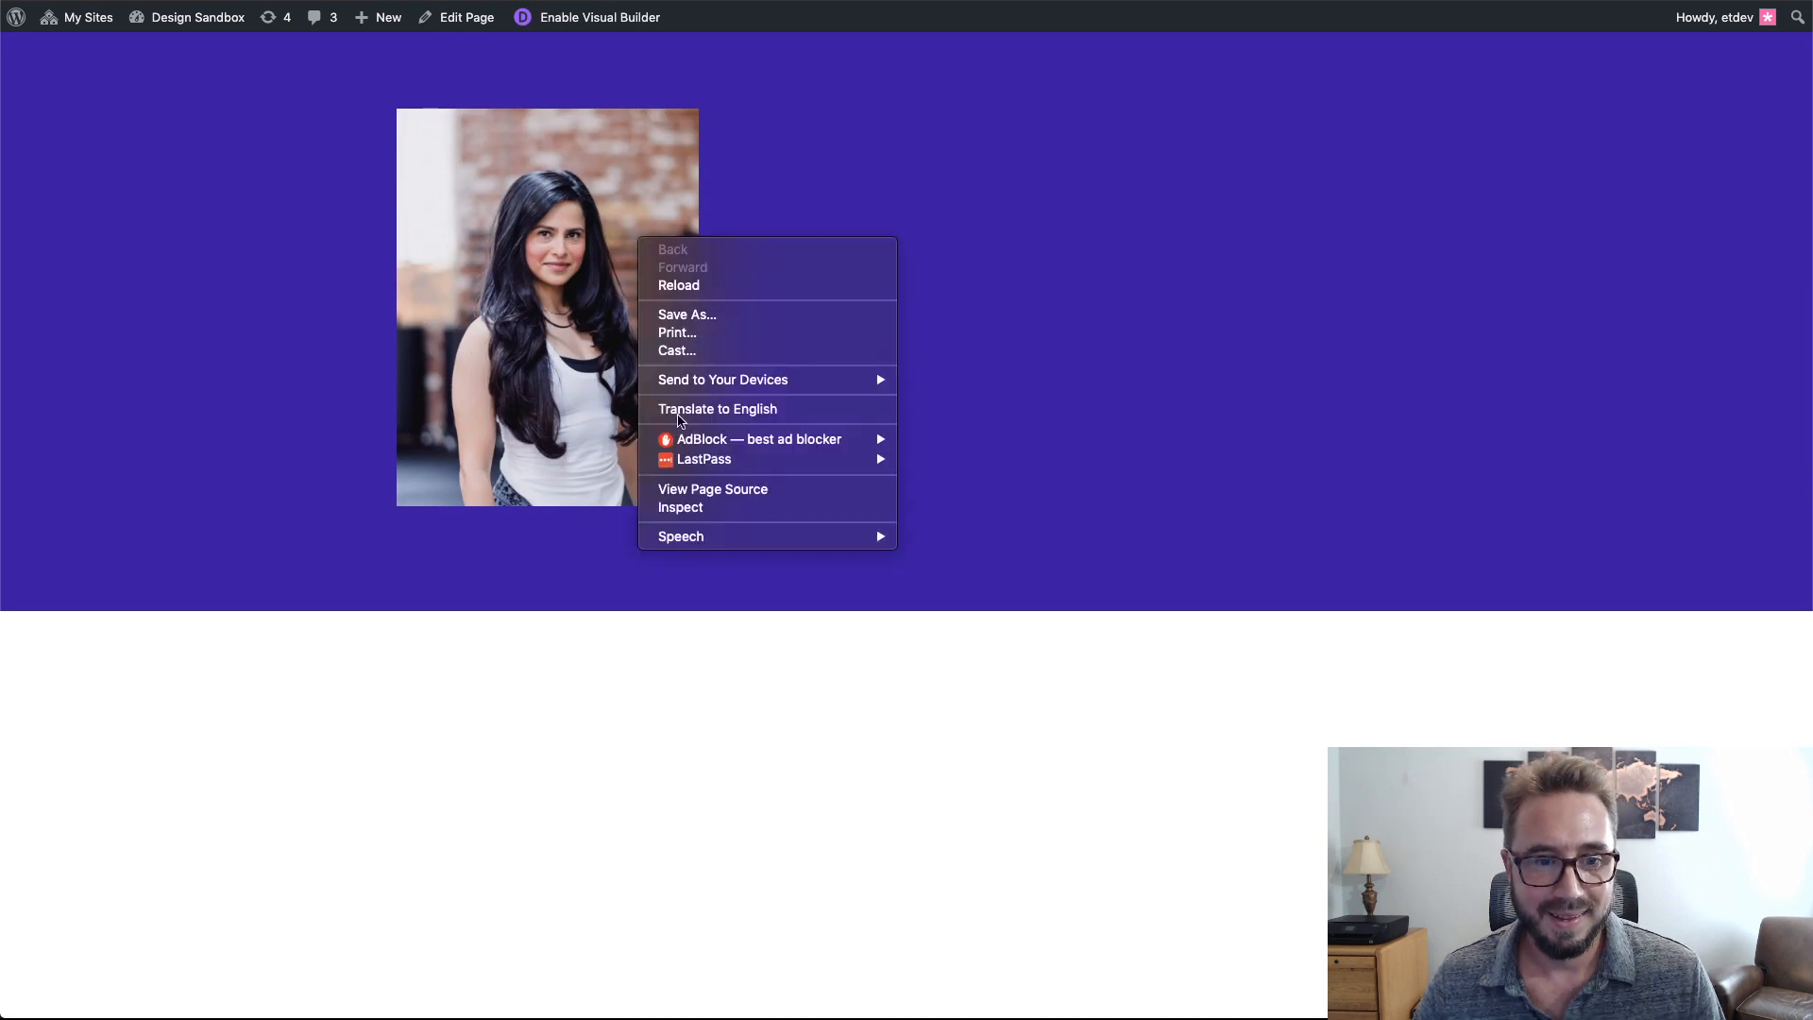
{"action": "key", "text": "Escape"}
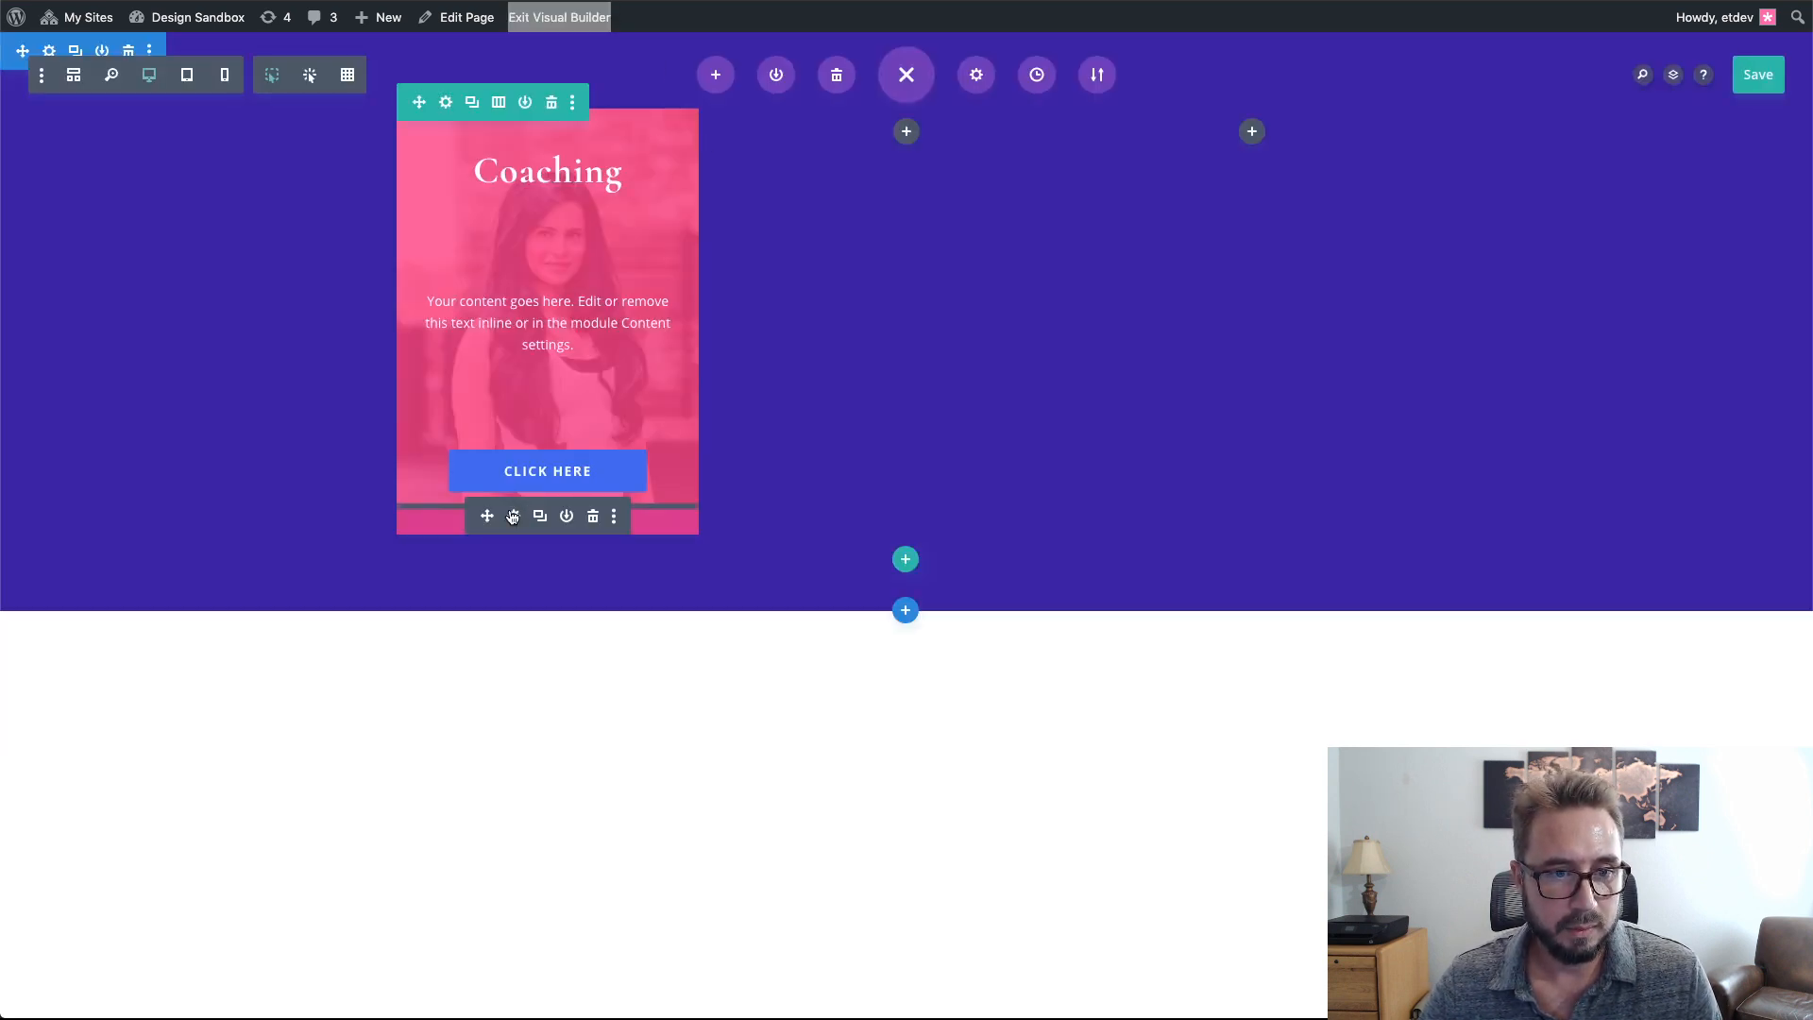
- Add !important to opacity: 1 in the code module's .et-overlay-container:hover .et-overlay-item rule and save the page
{"action": "left_click", "coordinate": [516, 516]}
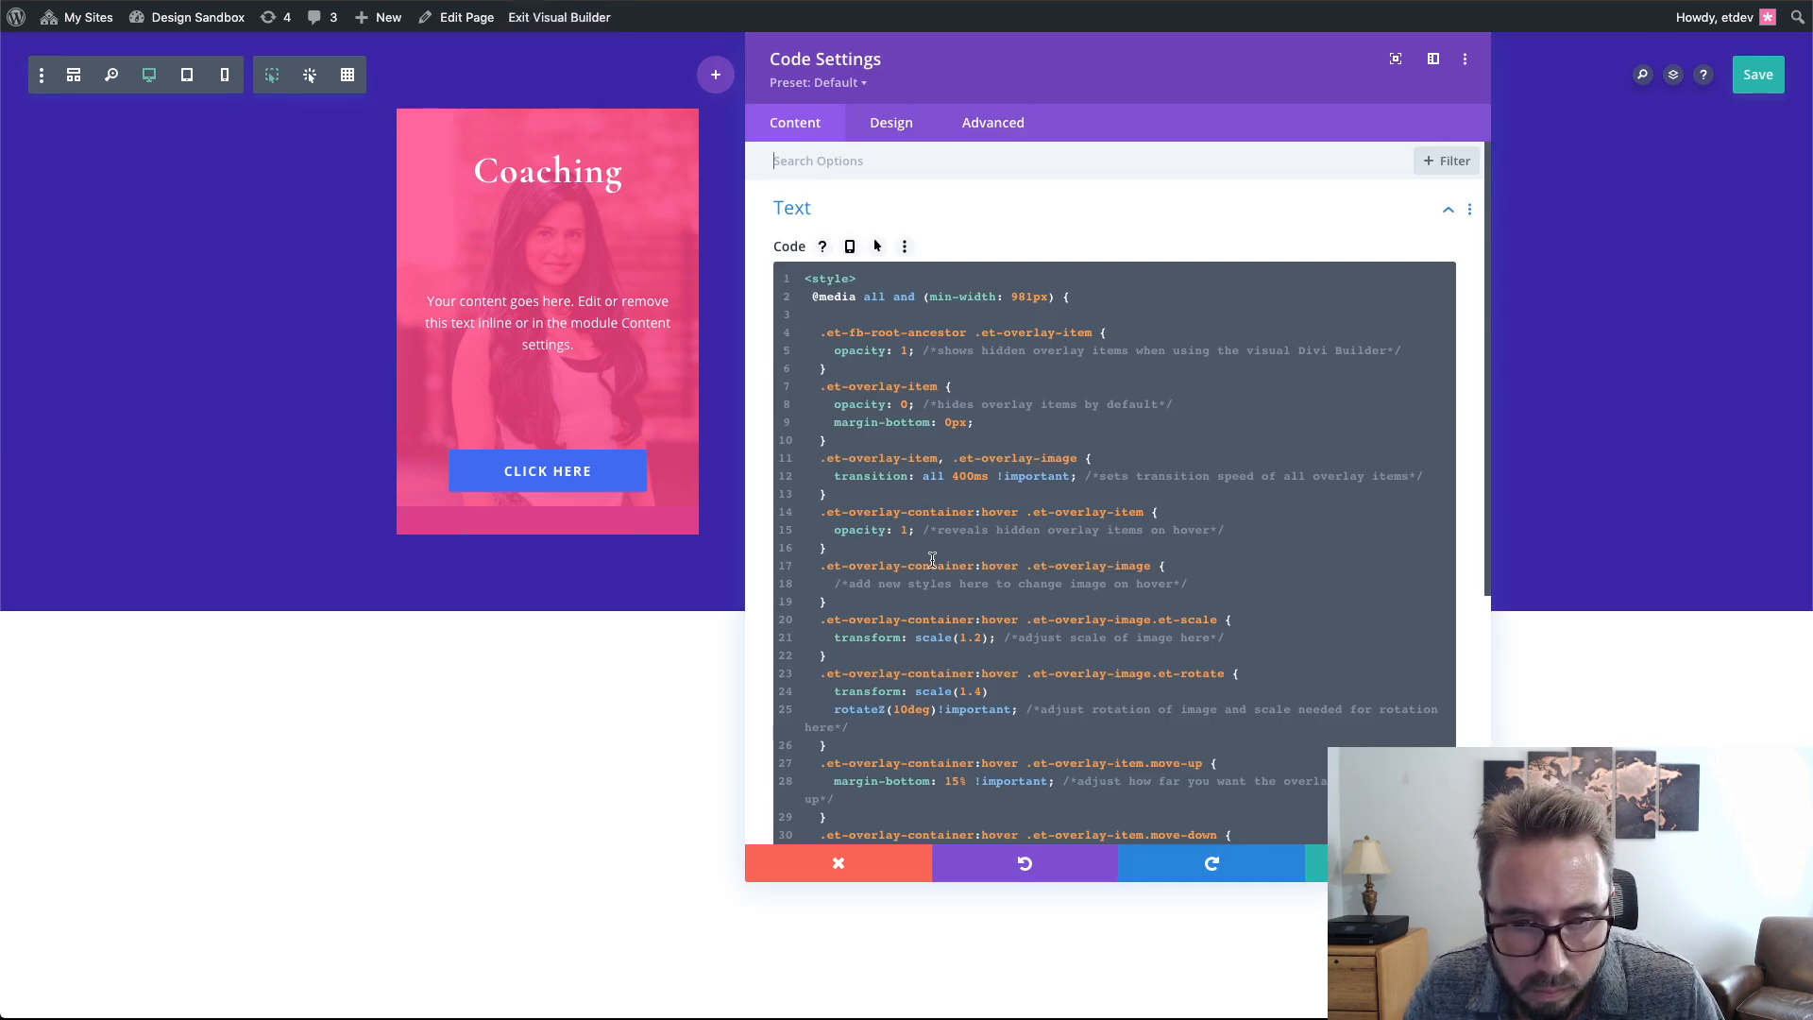
{"action": "left_click", "coordinate": [904, 533]}
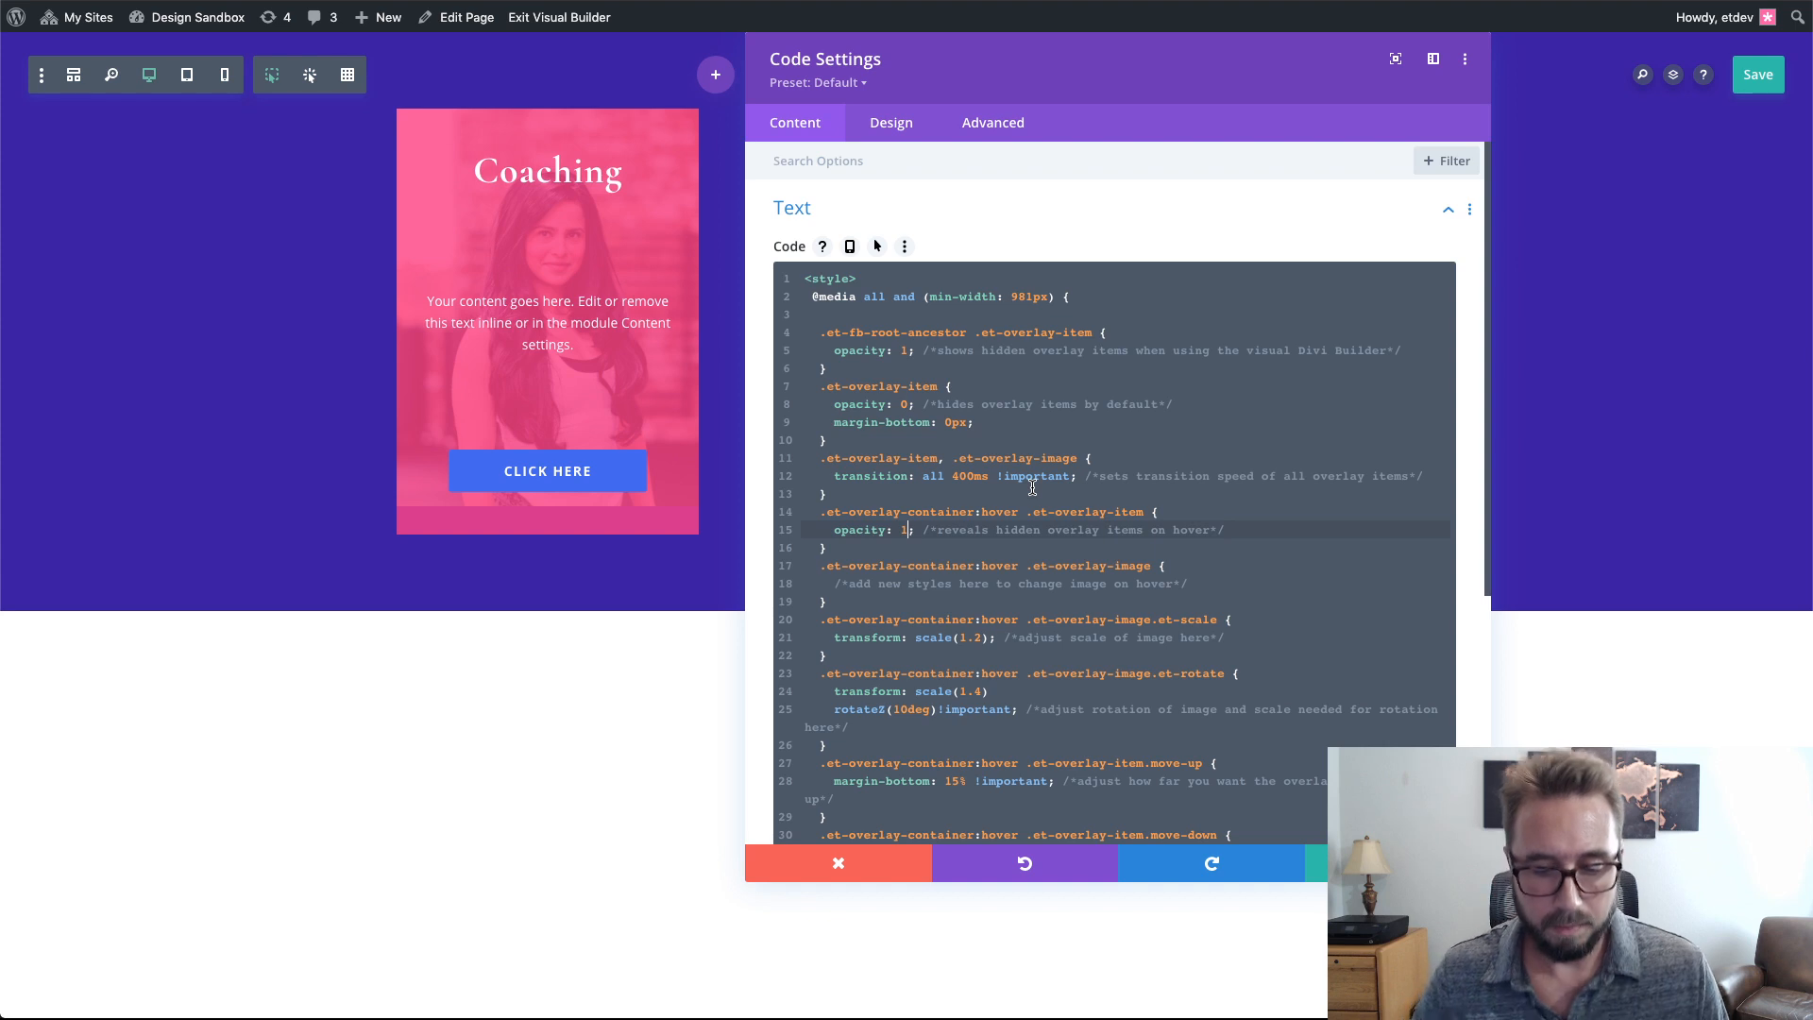
{"action": "type", "text": "!impor"}
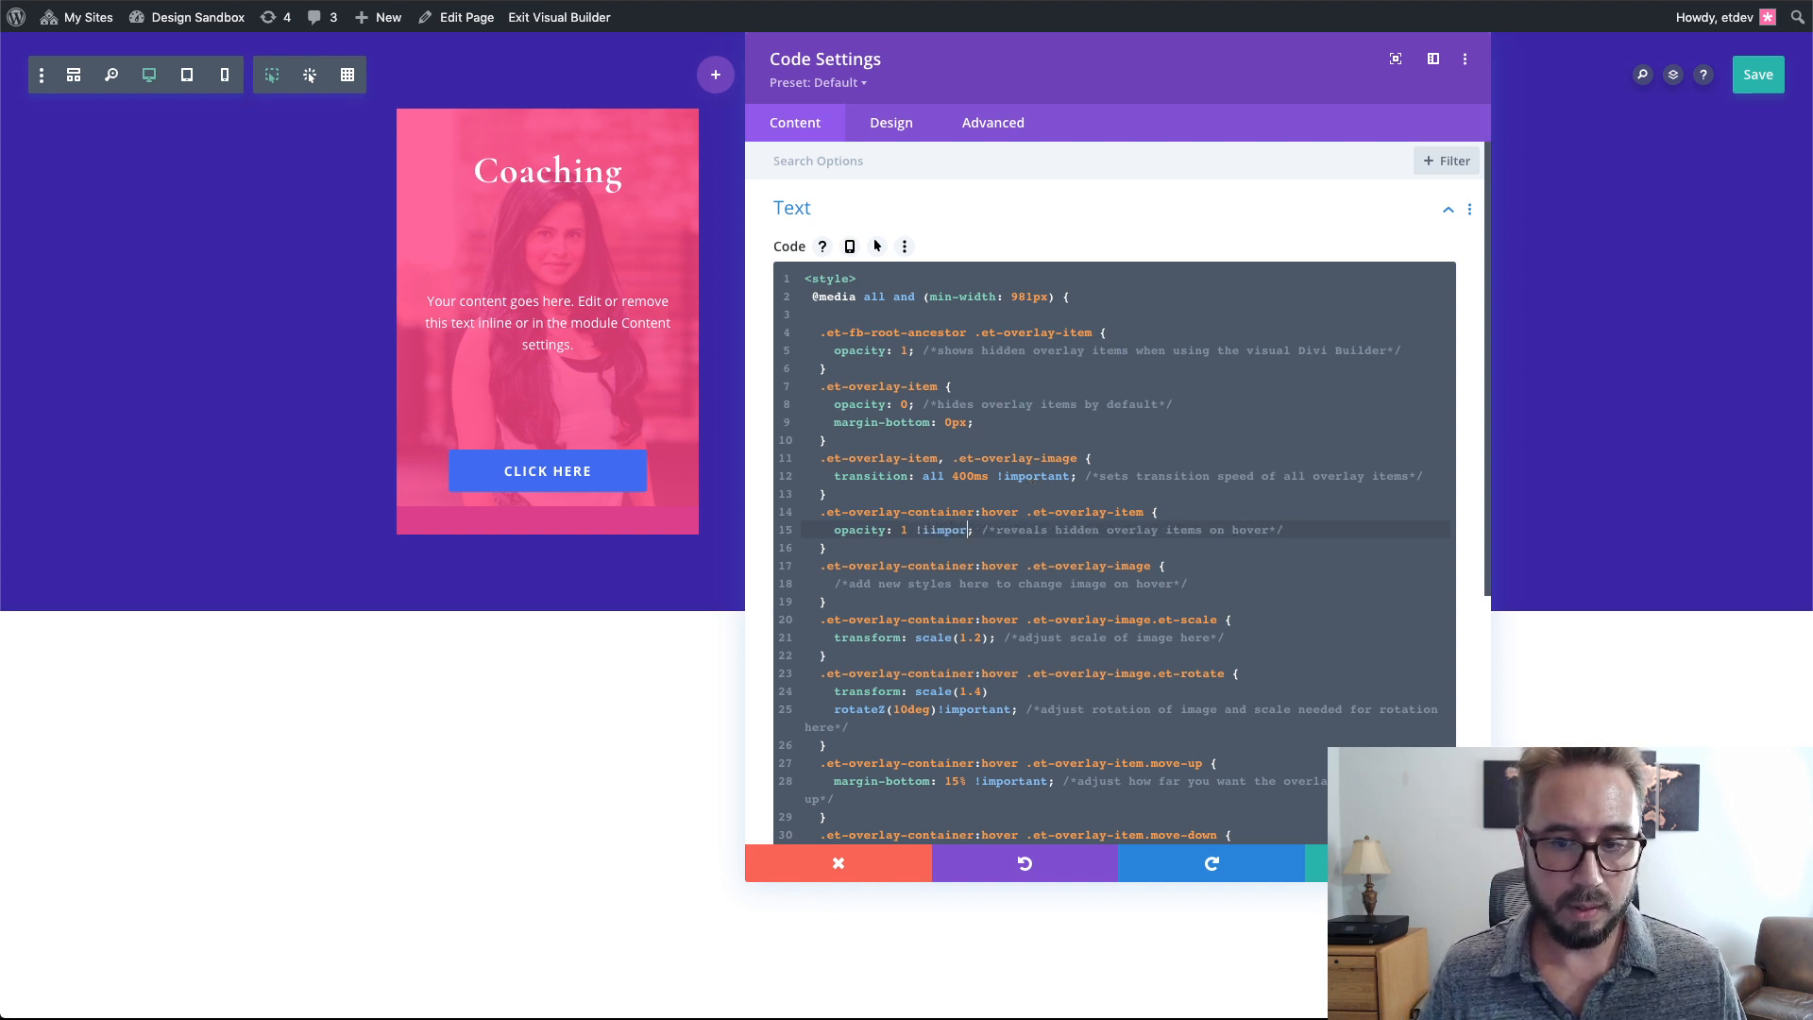
{"action": "key", "text": "BackSpace"}
{"action": "key", "text": "BackSpace"}
{"action": "key", "text": "BackSpace"}
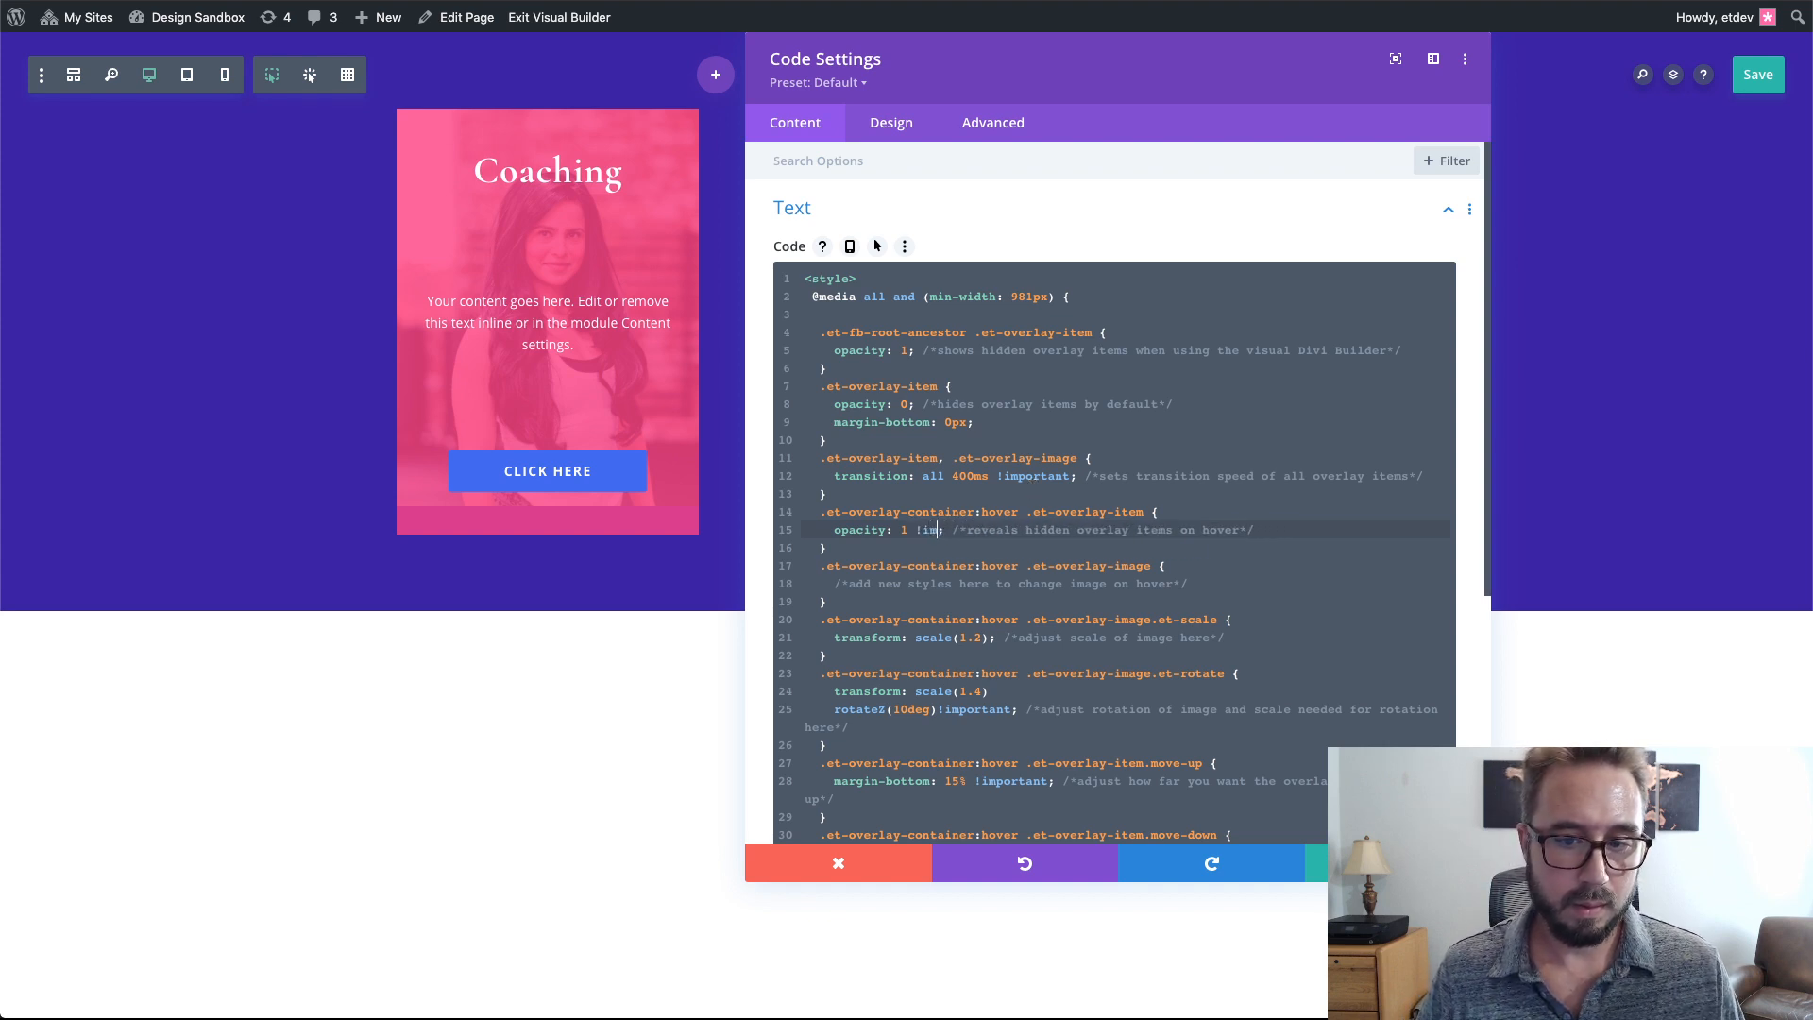
{"action": "type", "text": "por"}
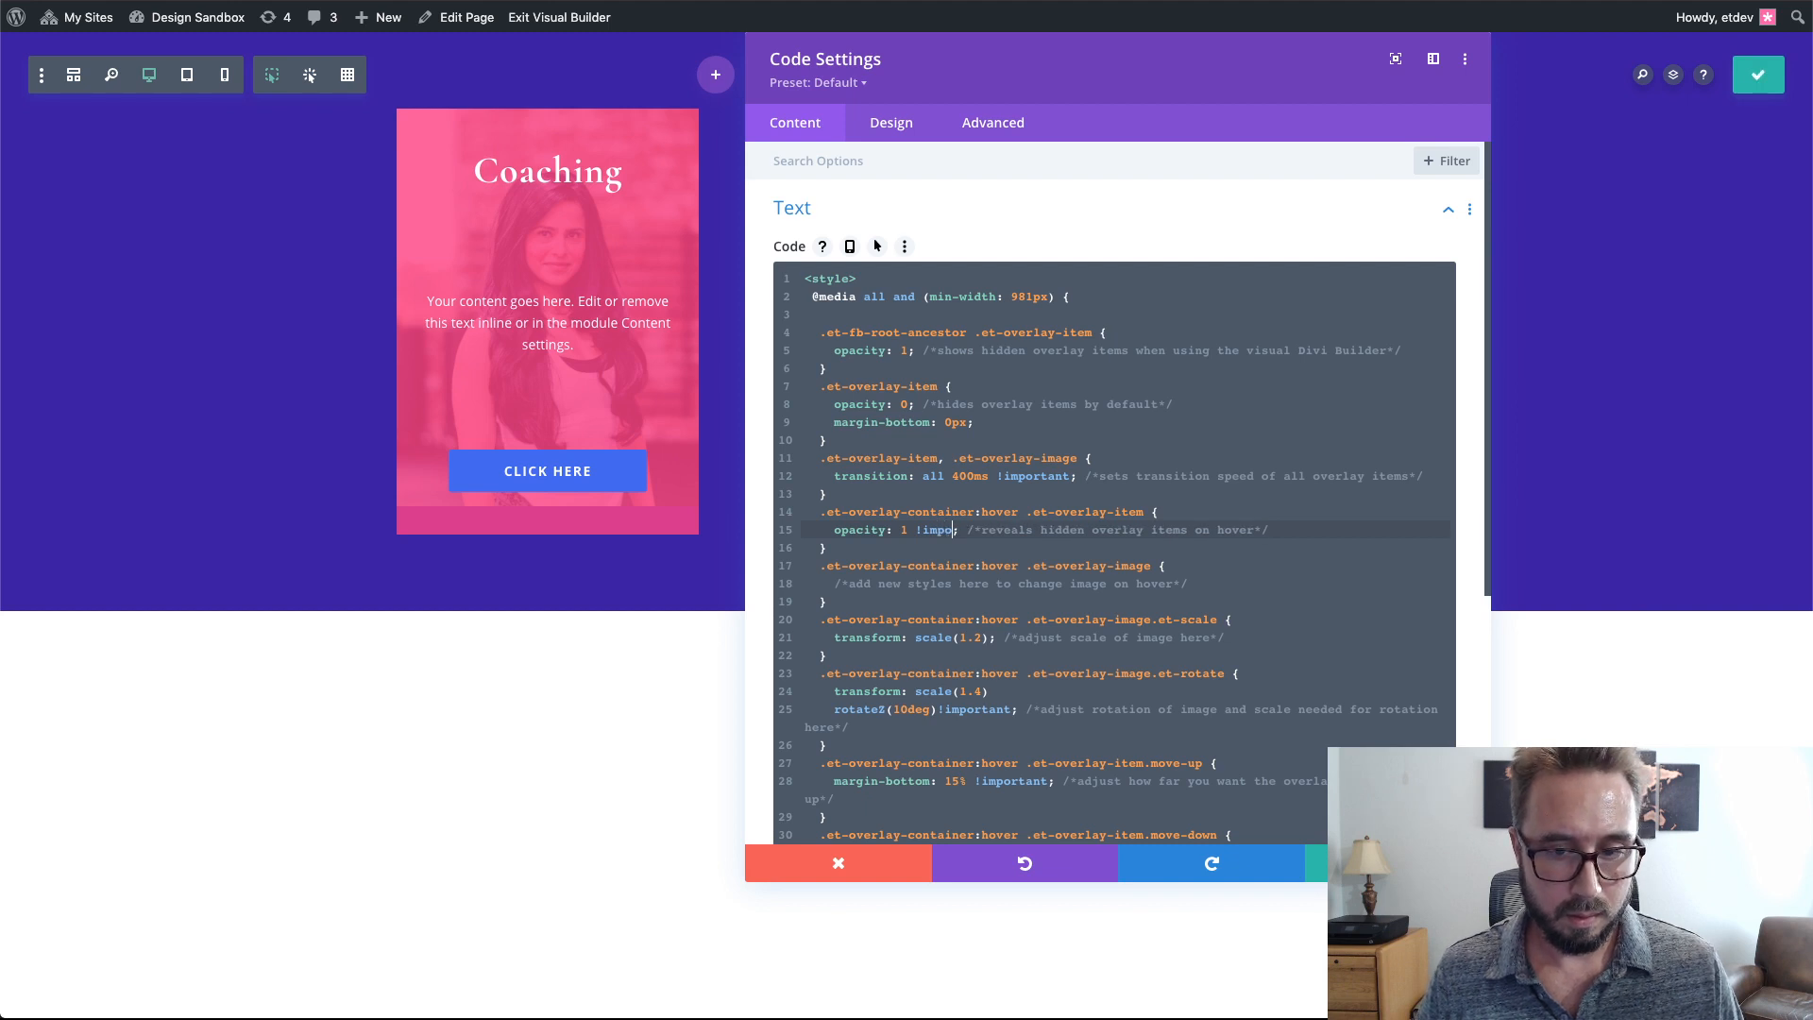
{"action": "type", "text": "tant"}
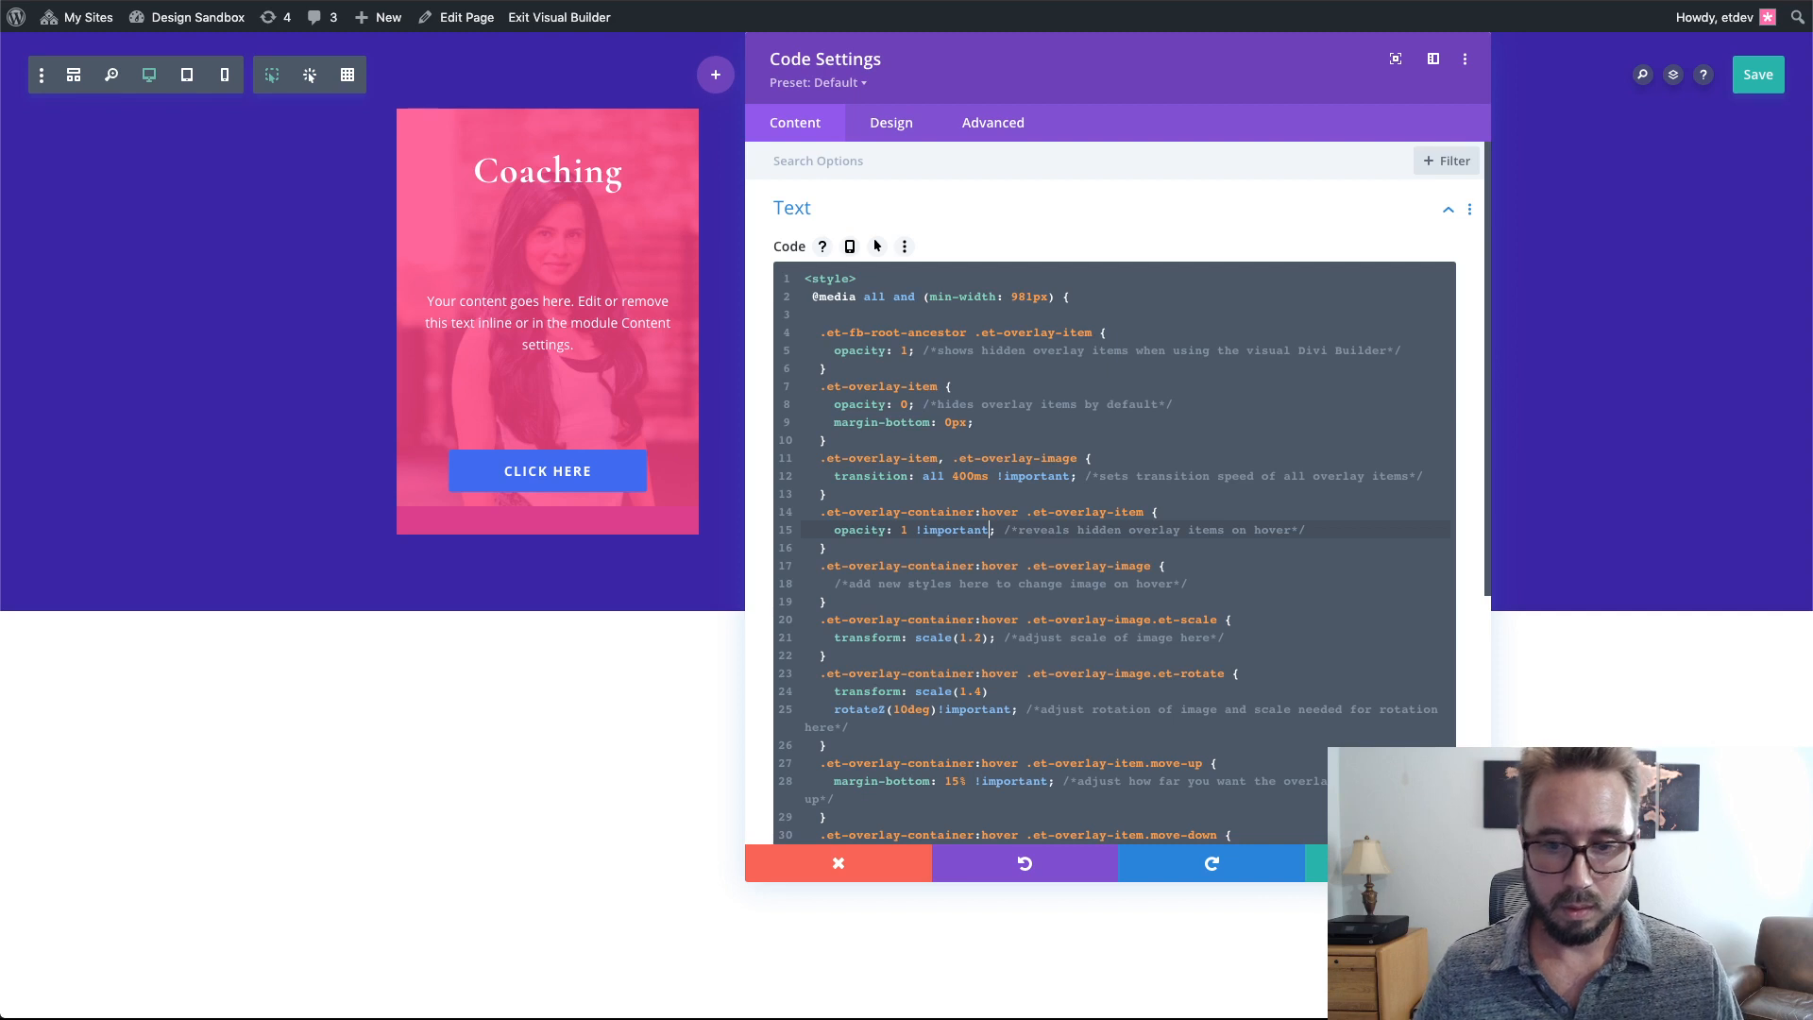
{"action": "left_click", "coordinate": [1398, 863]}
{"action": "key", "text": "ctrl+s"}
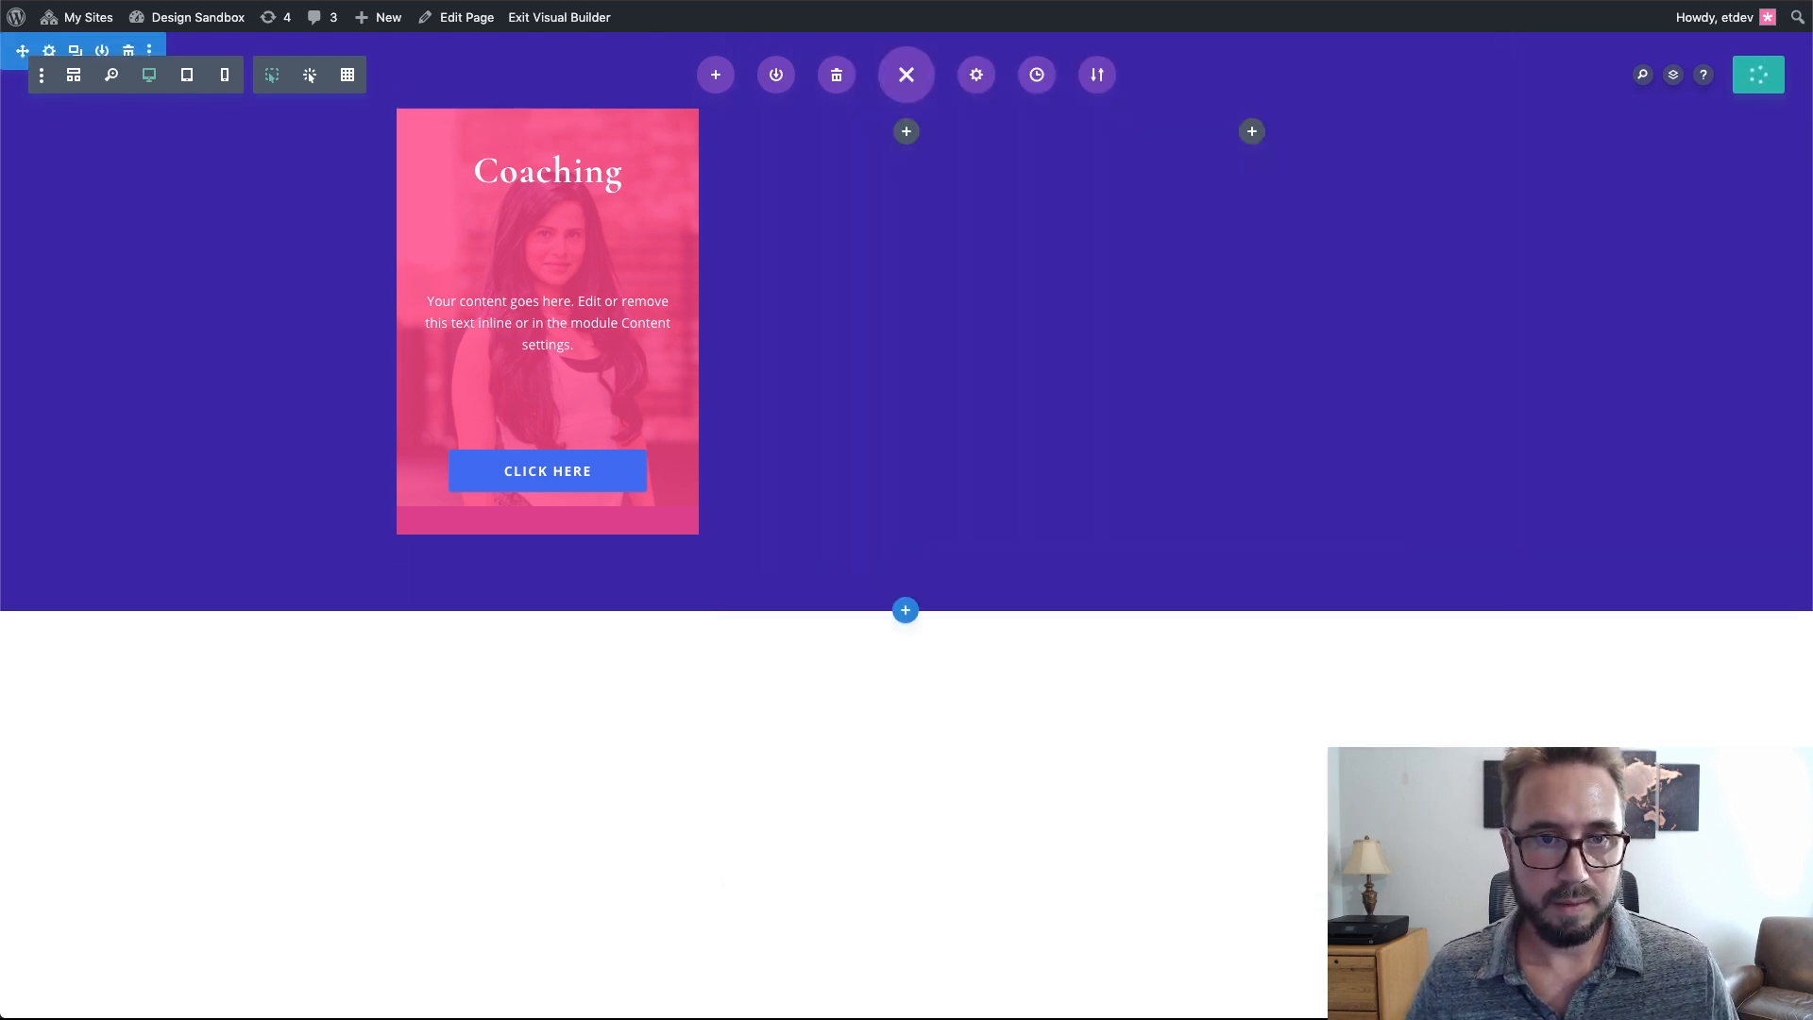
- Reload the live page to test the card's hover effect, and return to the visual builder
{"action": "key", "text": "ctrl+Tab"}
{"action": "key", "text": "super+r"}
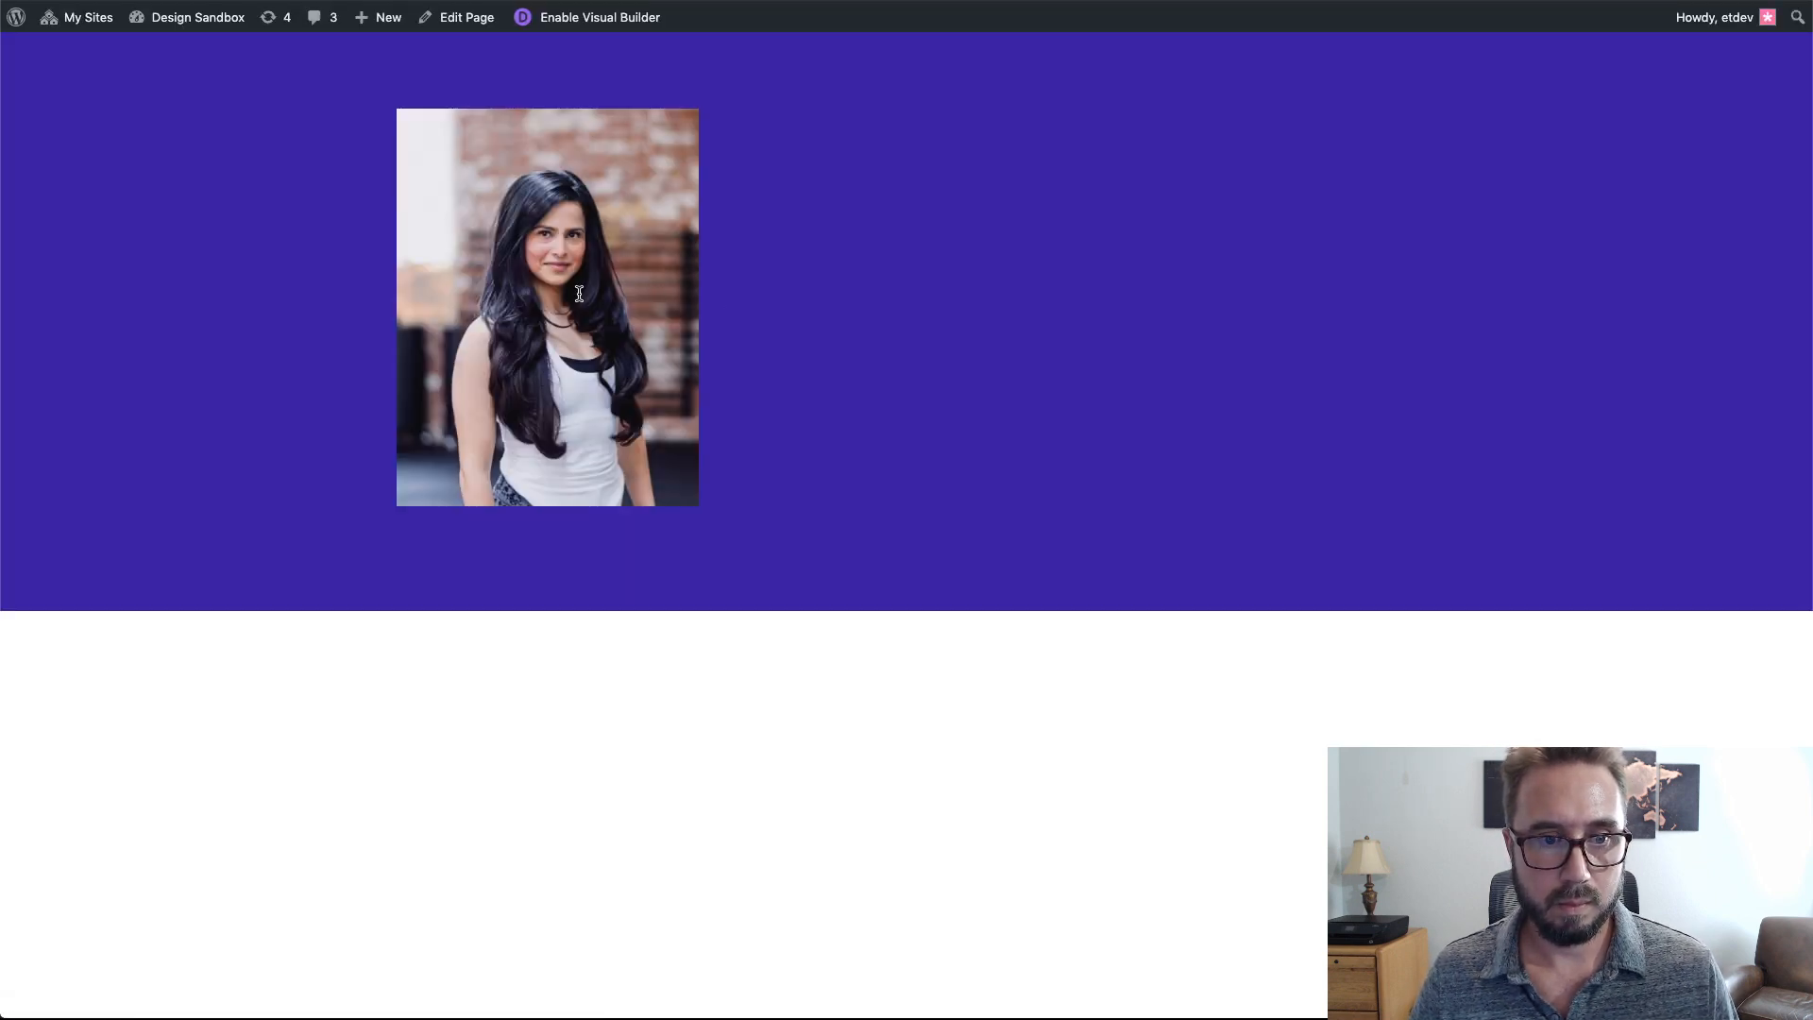
{"action": "left_click", "coordinate": [605, 17]}
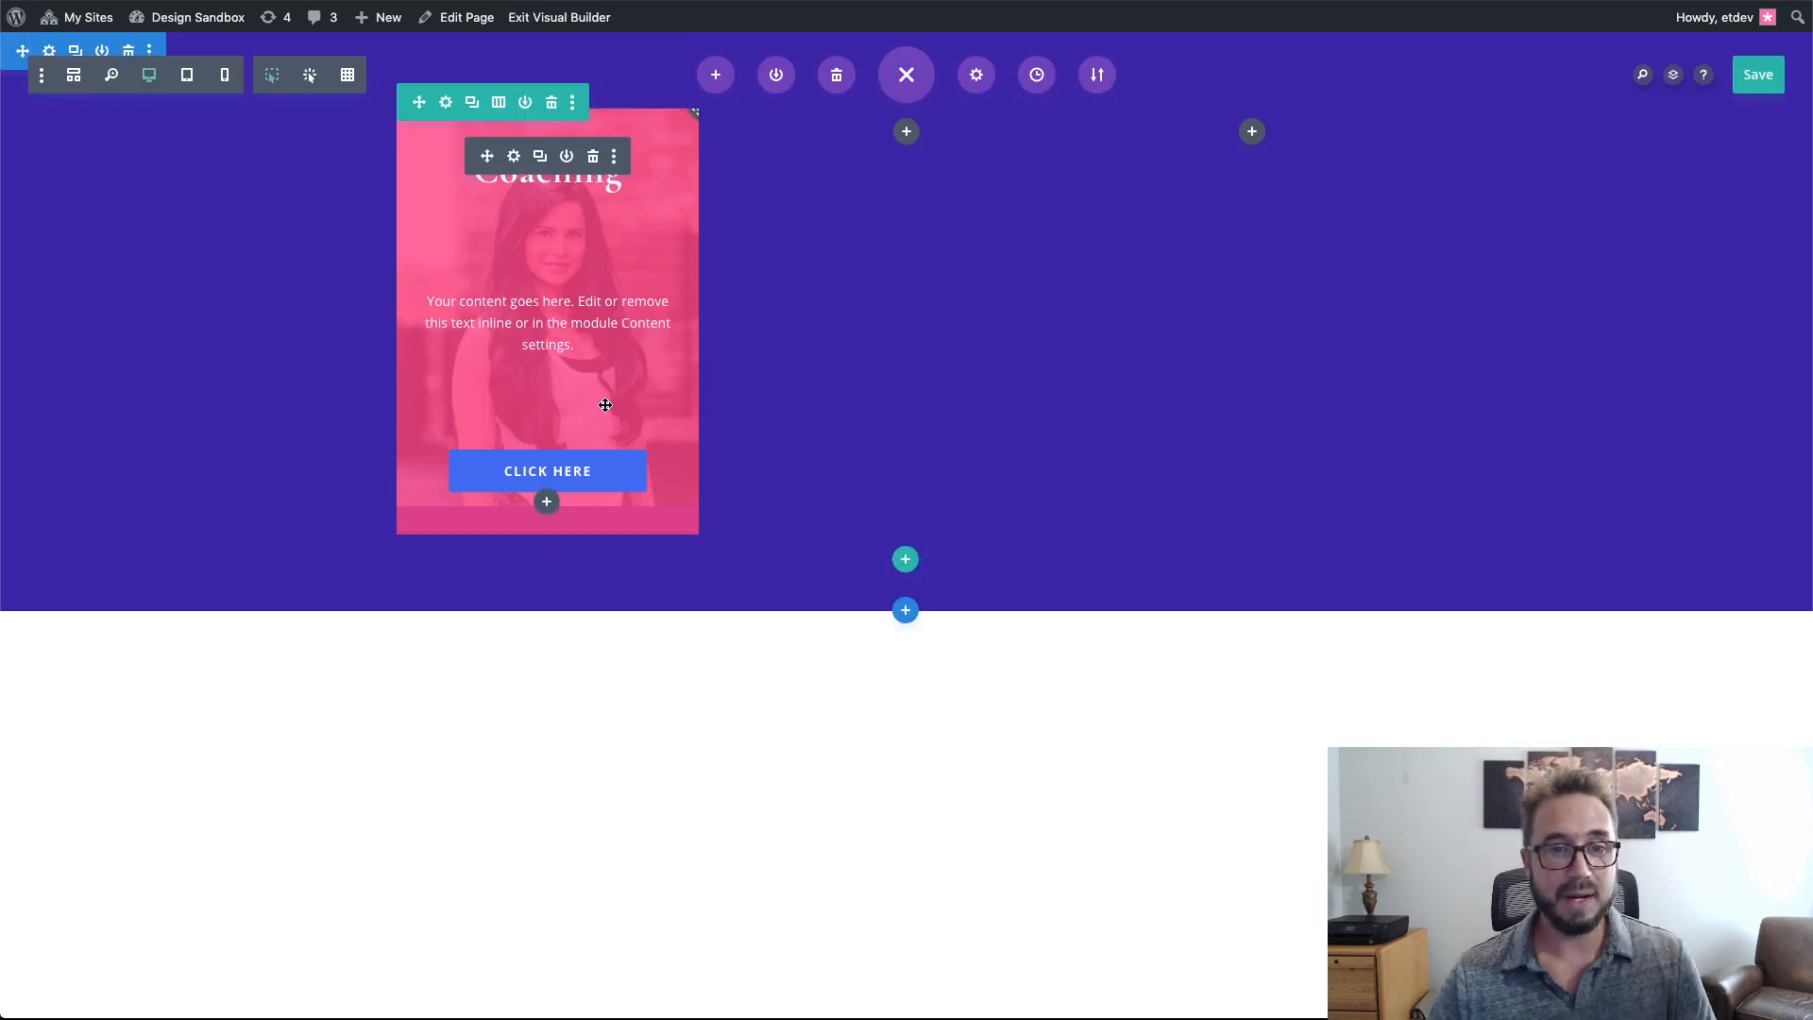
{"action": "left_click", "coordinate": [906, 132]}
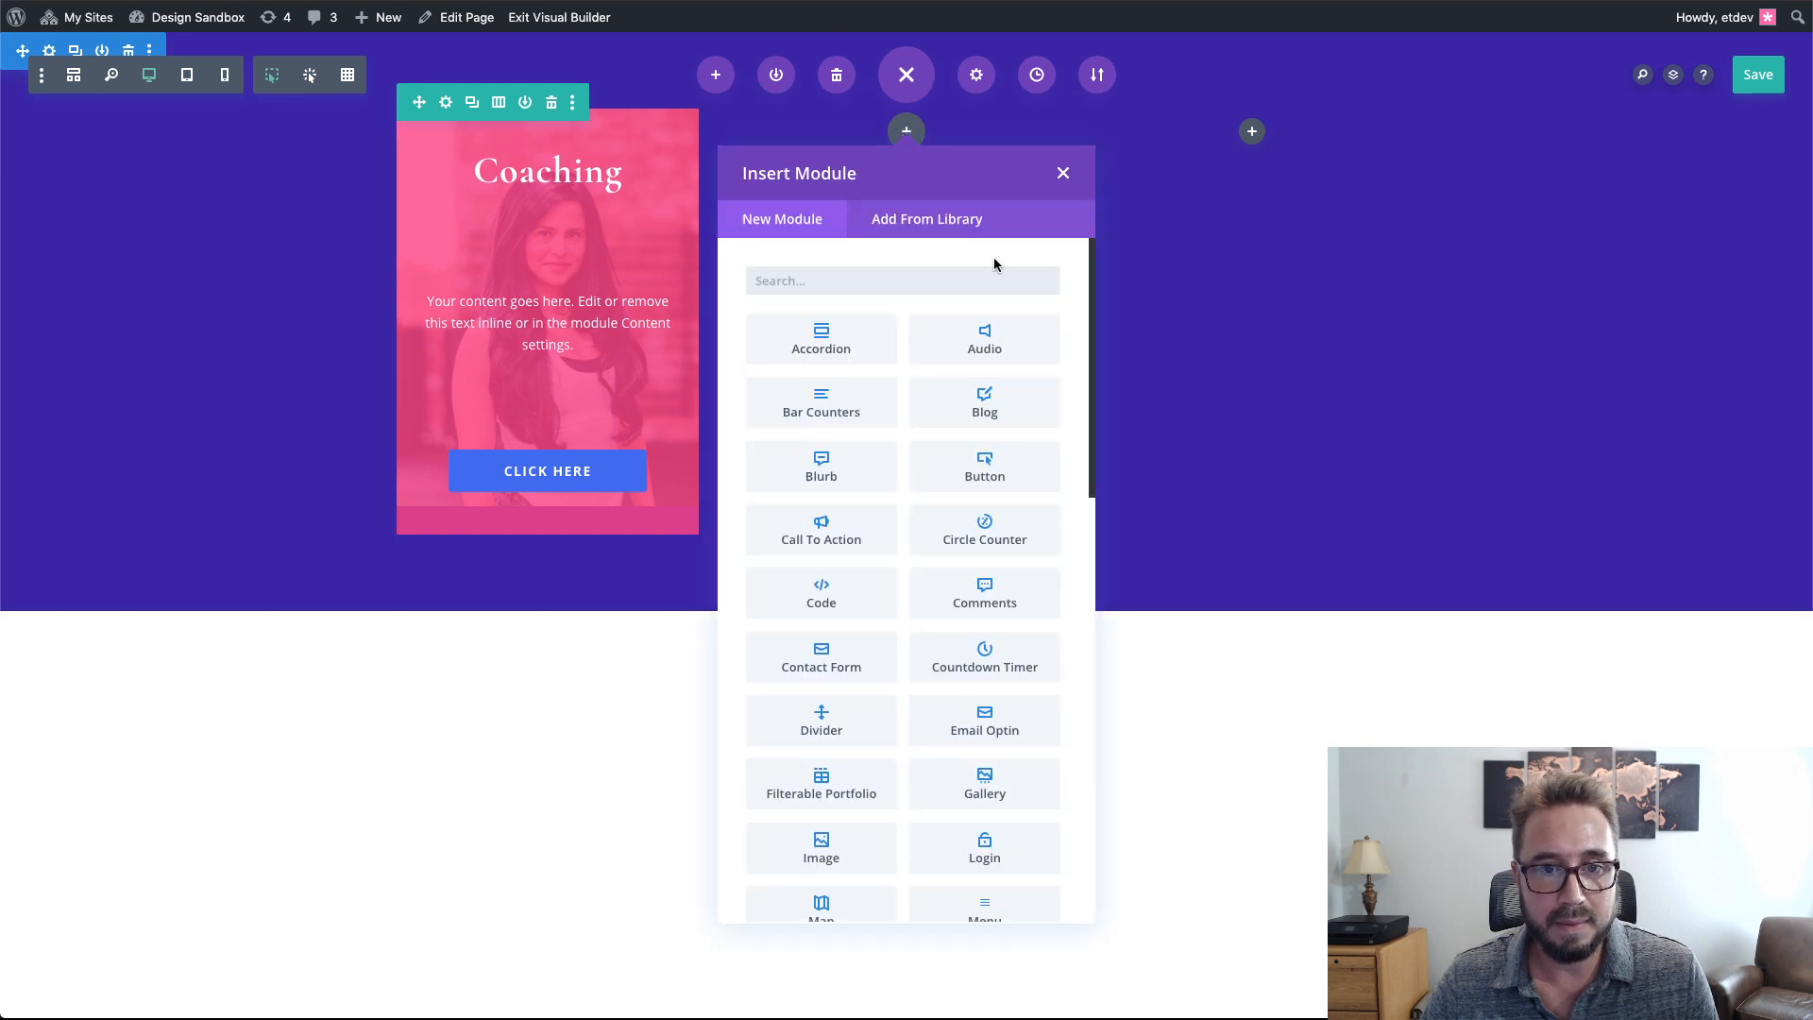
{"action": "left_click", "coordinate": [1061, 173]}
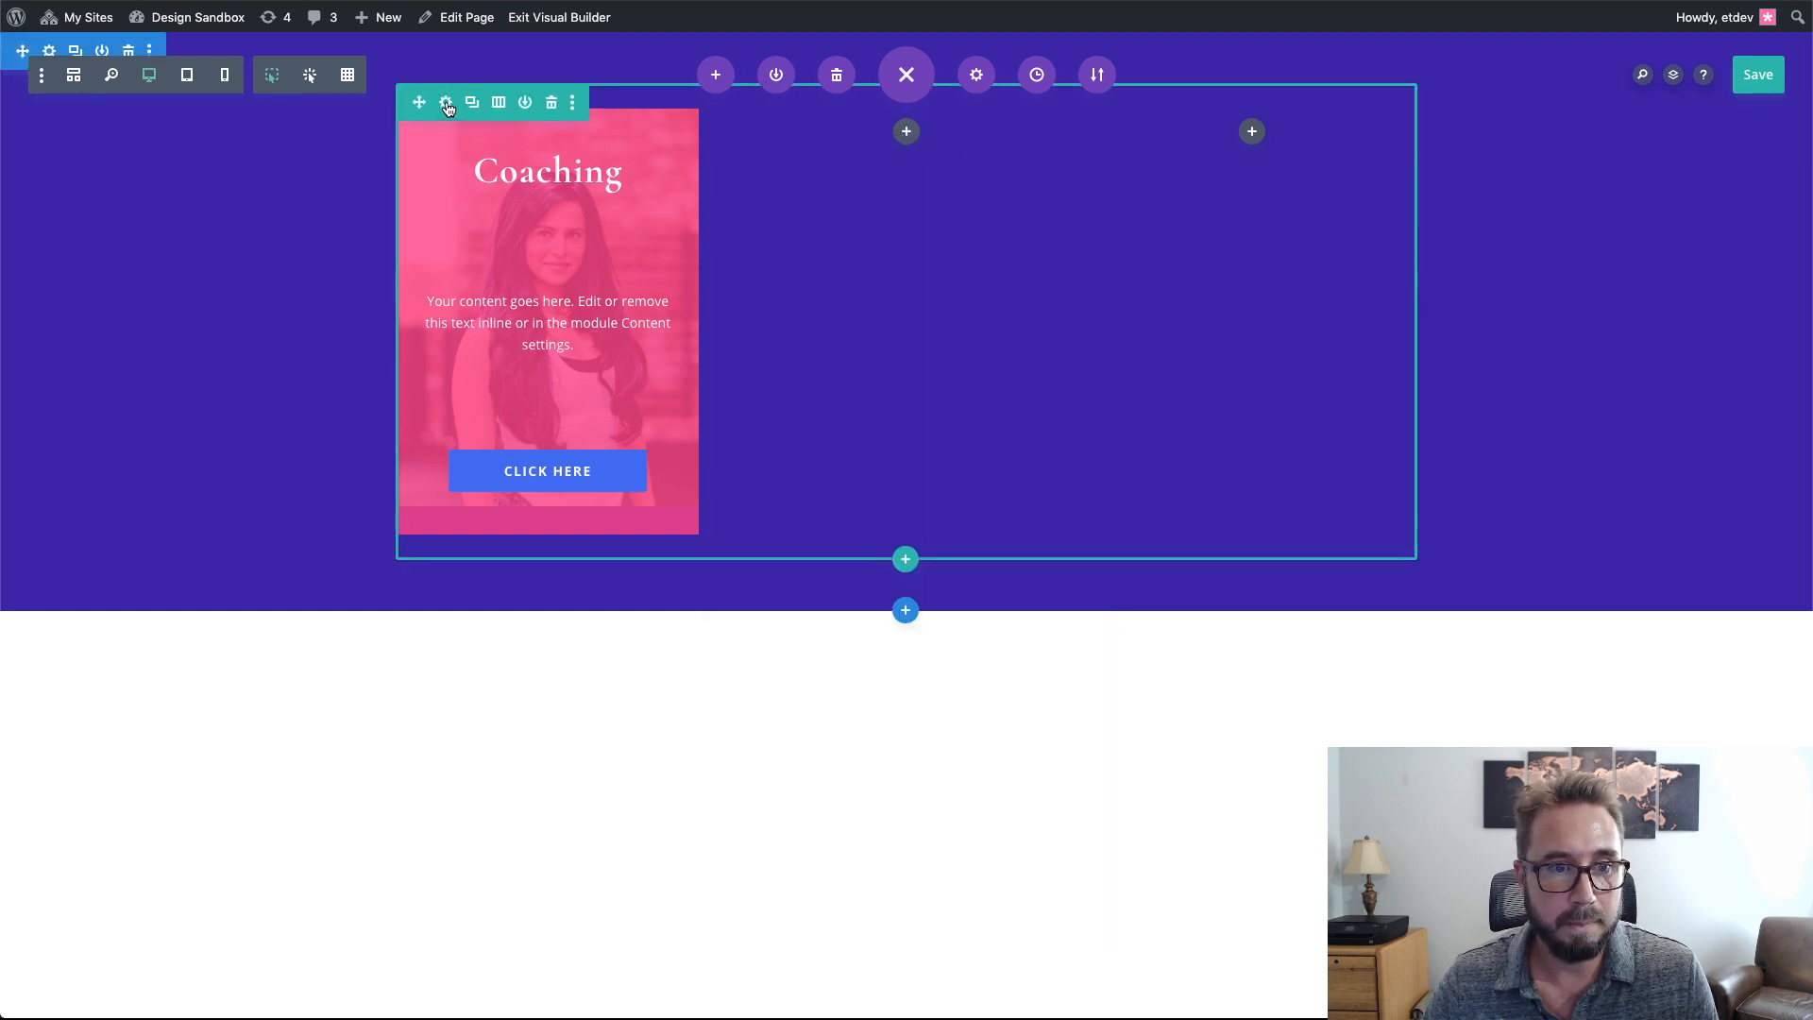
- Filter the first column's settings to modified styles, review its CSS class and overflow options, and confirm the settings
{"action": "left_click", "coordinate": [446, 102]}
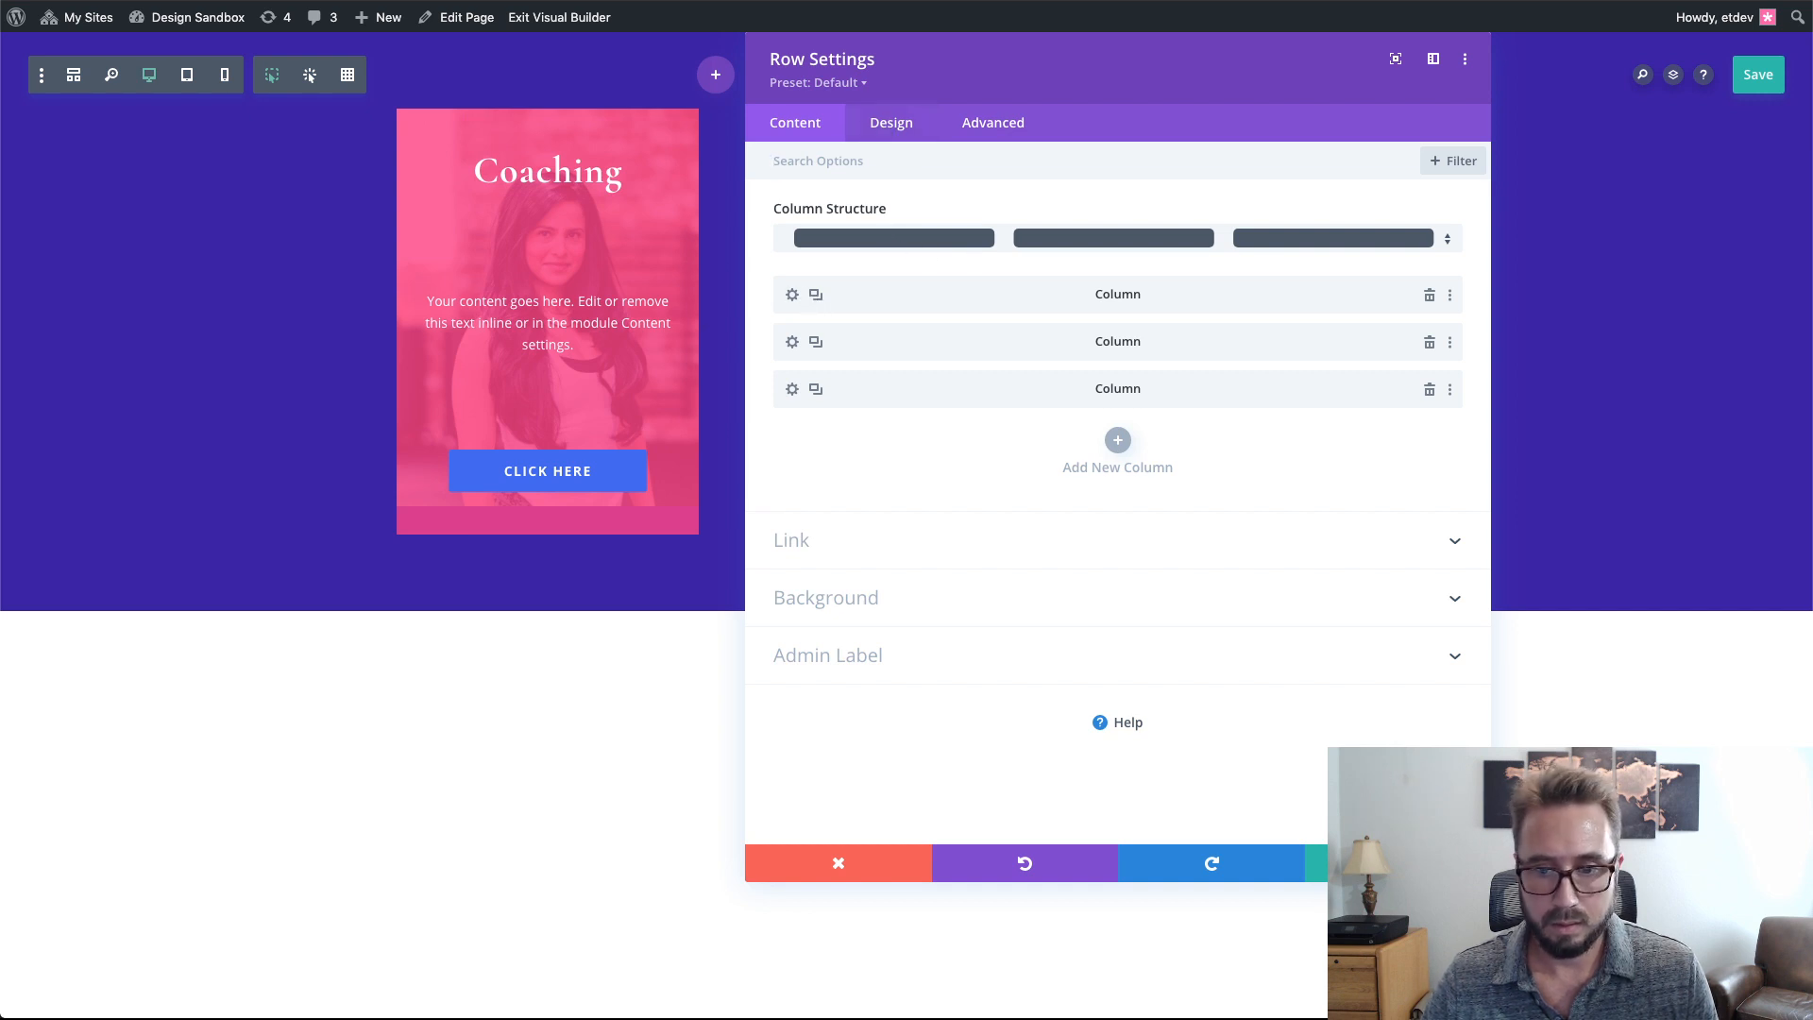
{"action": "left_click", "coordinate": [794, 294]}
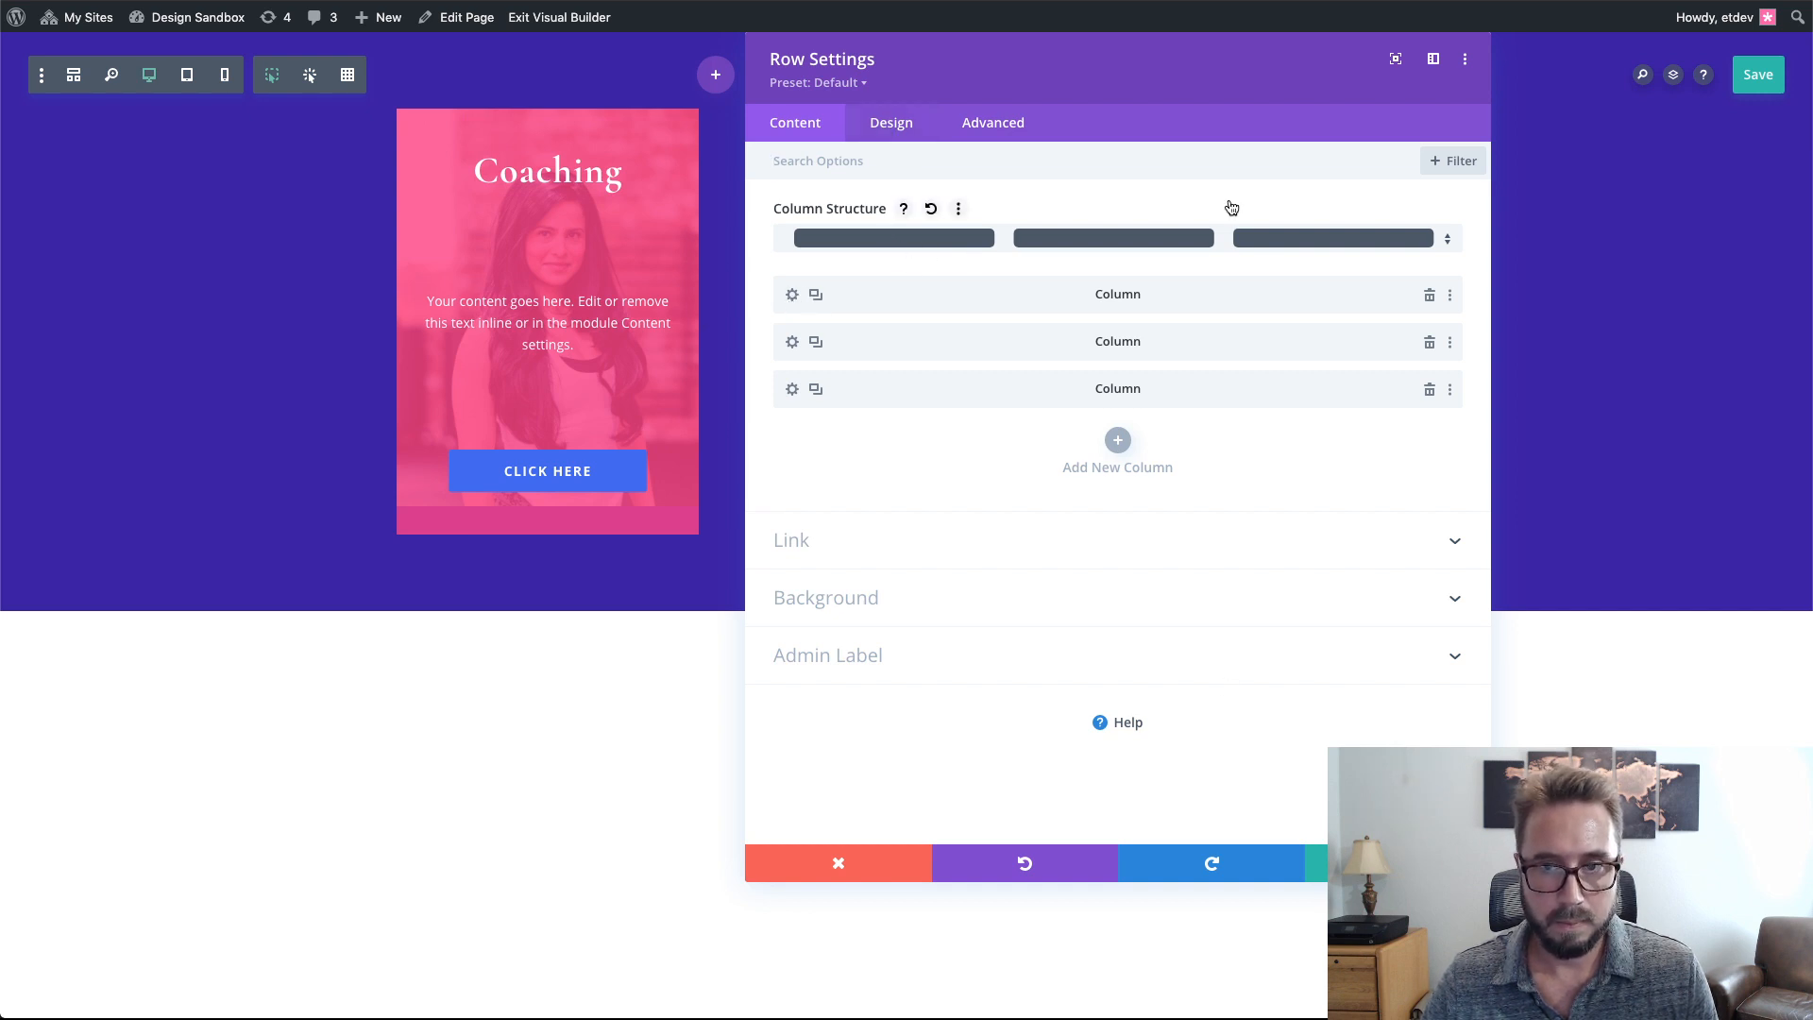
{"action": "left_click", "coordinate": [1428, 174]}
{"action": "left_click", "coordinate": [1172, 241]}
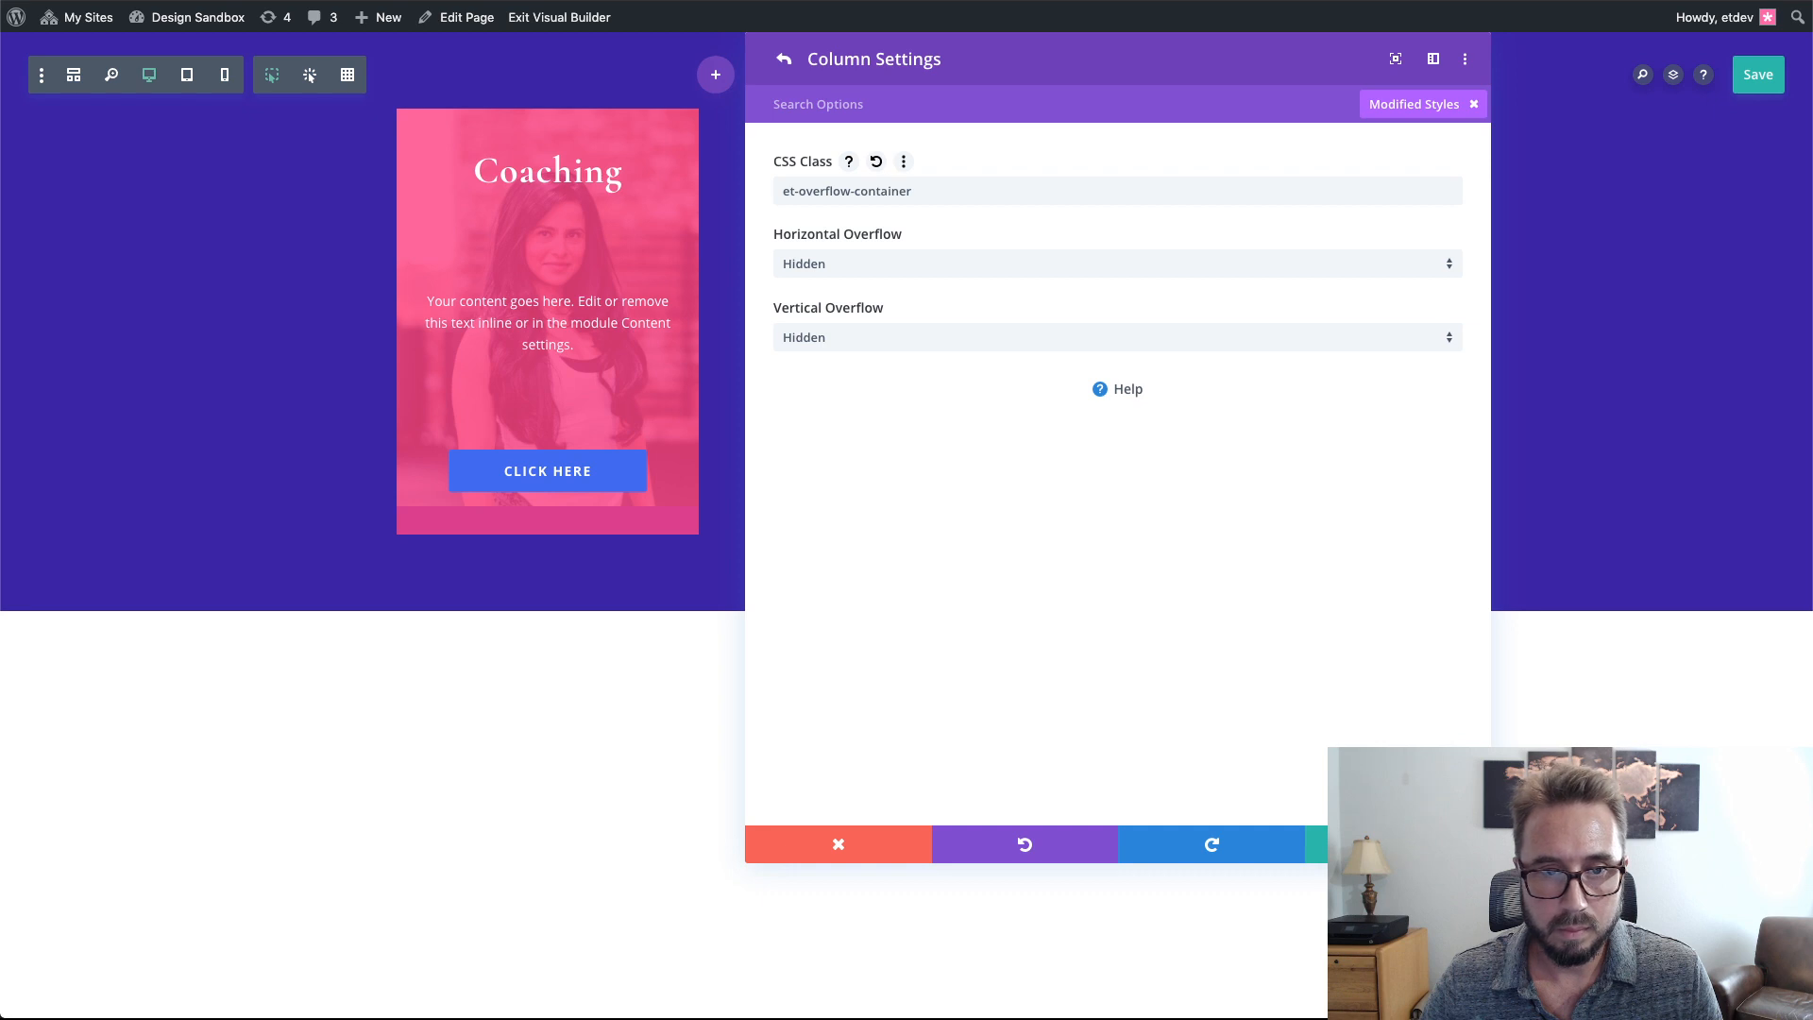
{"action": "left_click", "coordinate": [1397, 845]}
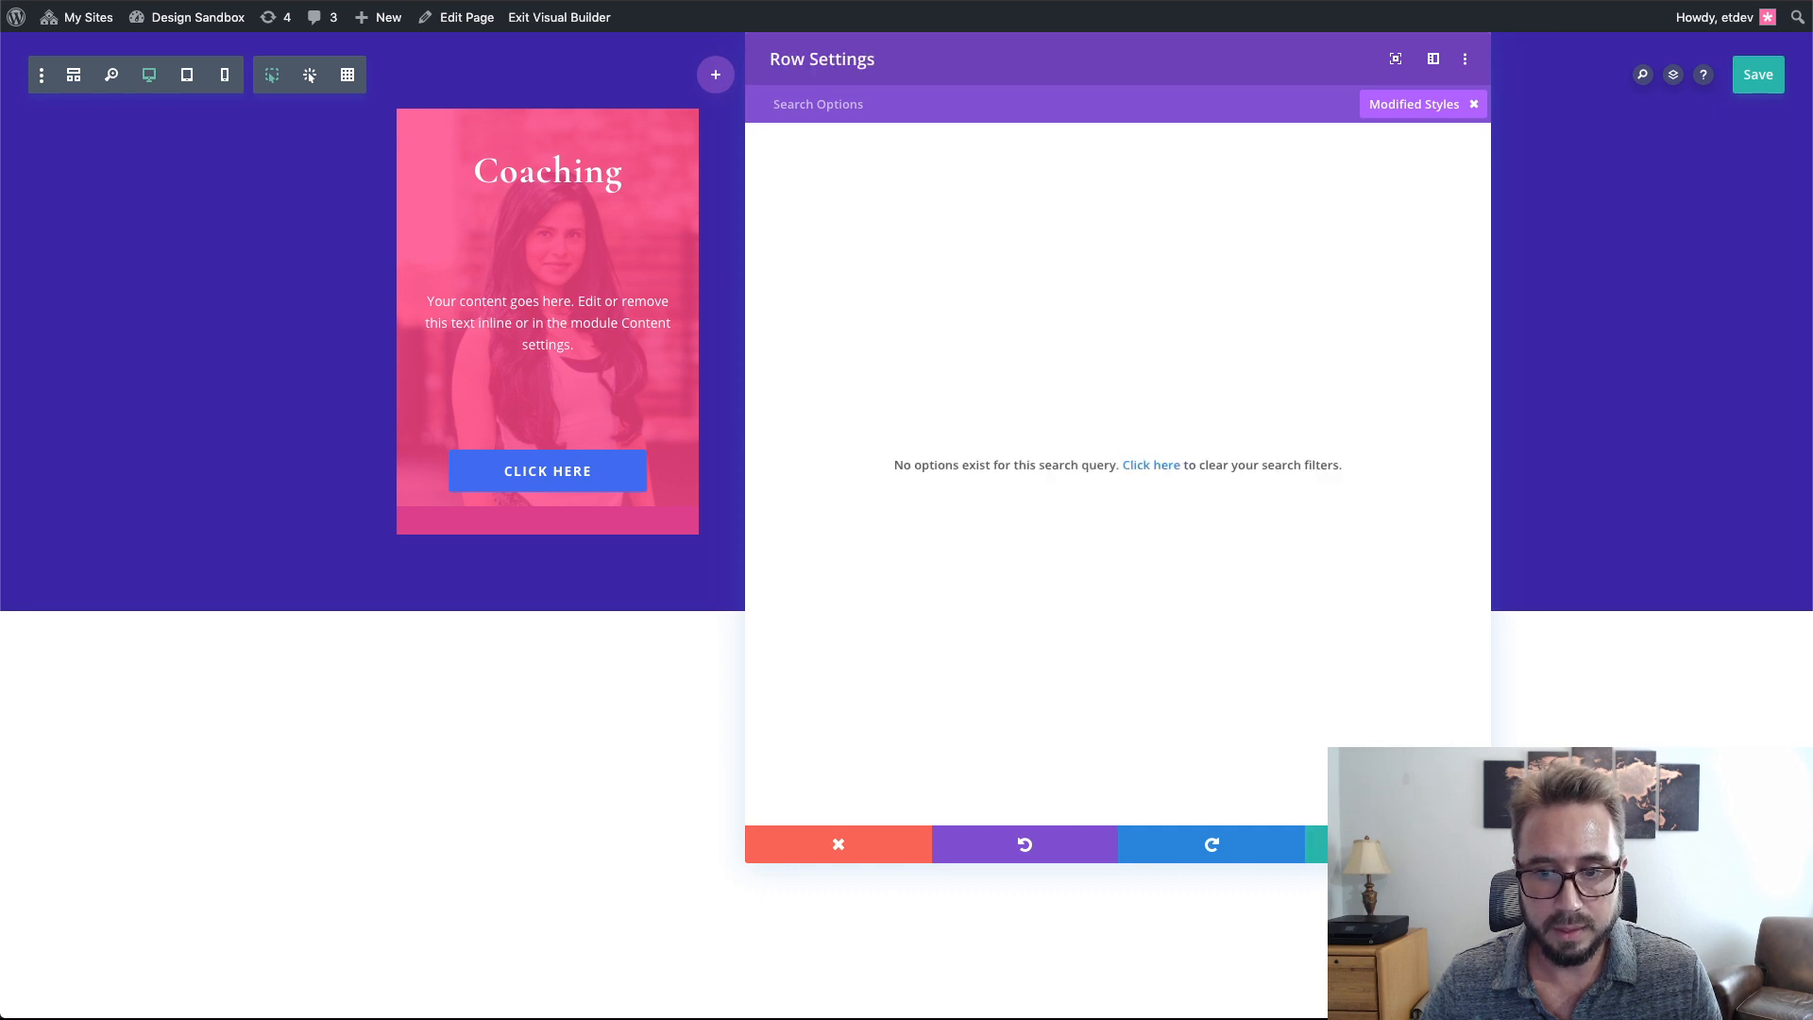
{"action": "left_click", "coordinate": [1398, 845]}
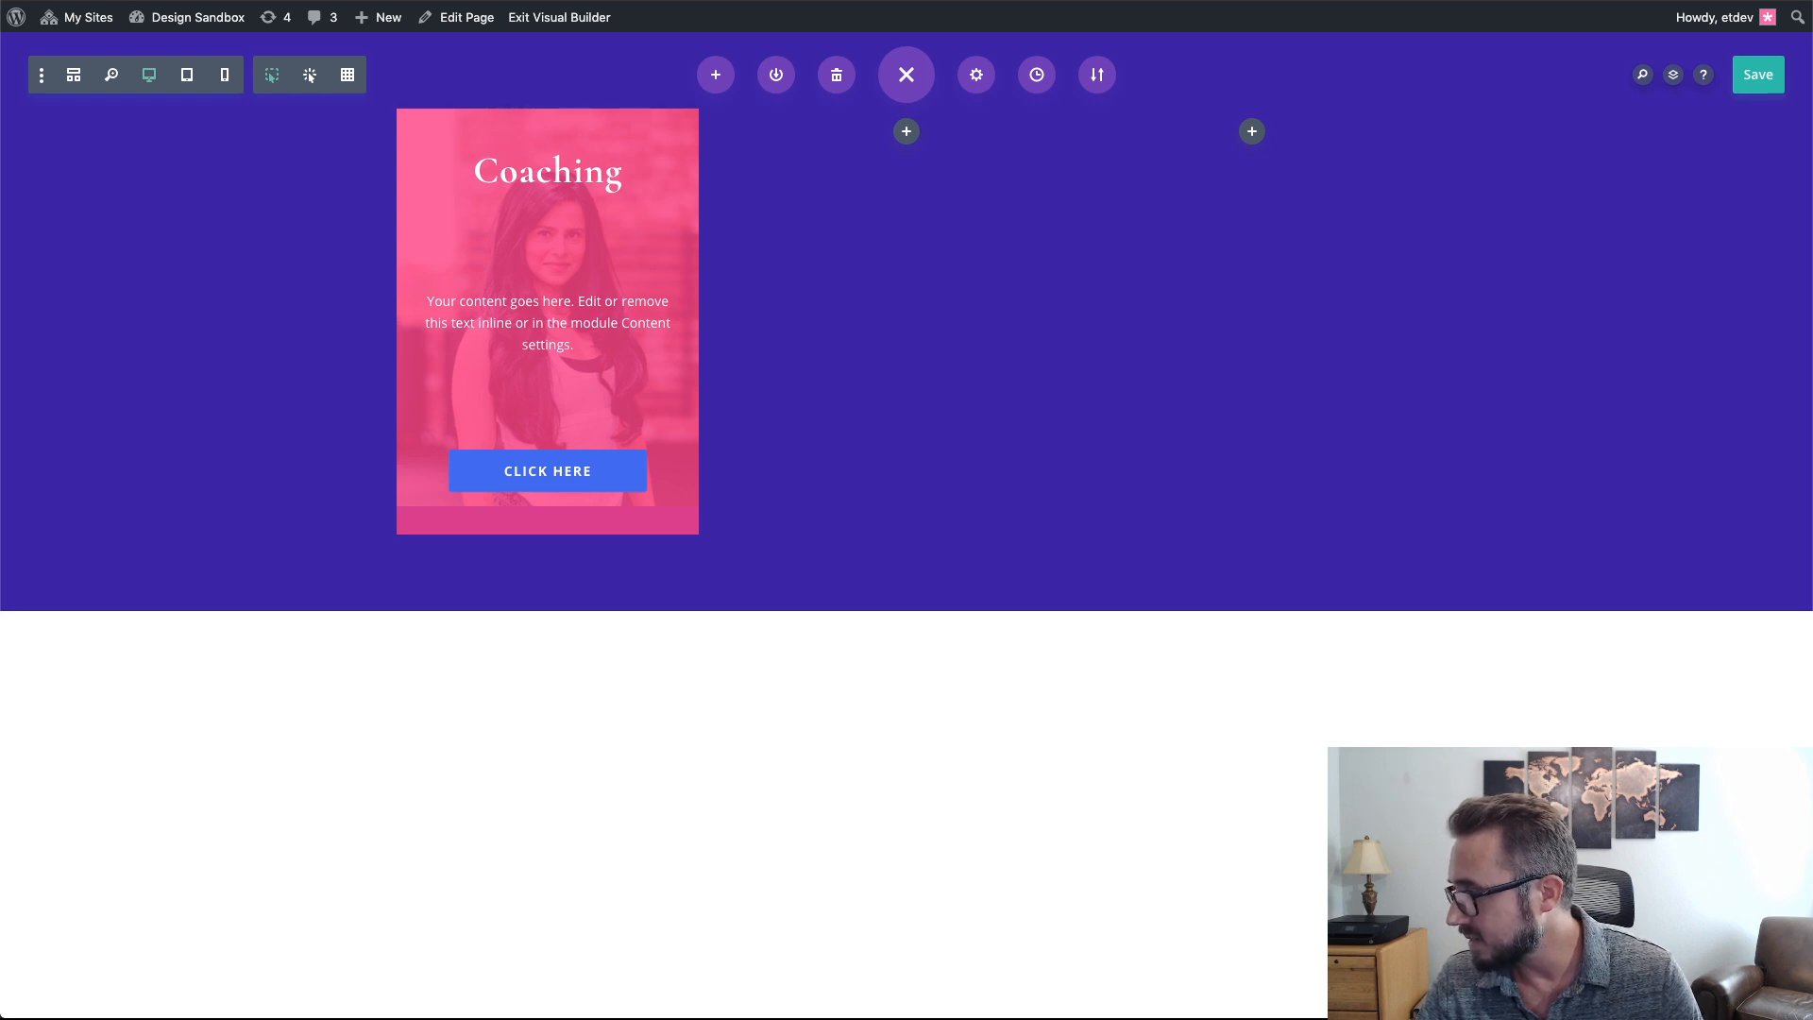
- Save the page and delete the two empty columns from the card's row
{"action": "key", "text": "super+s"}
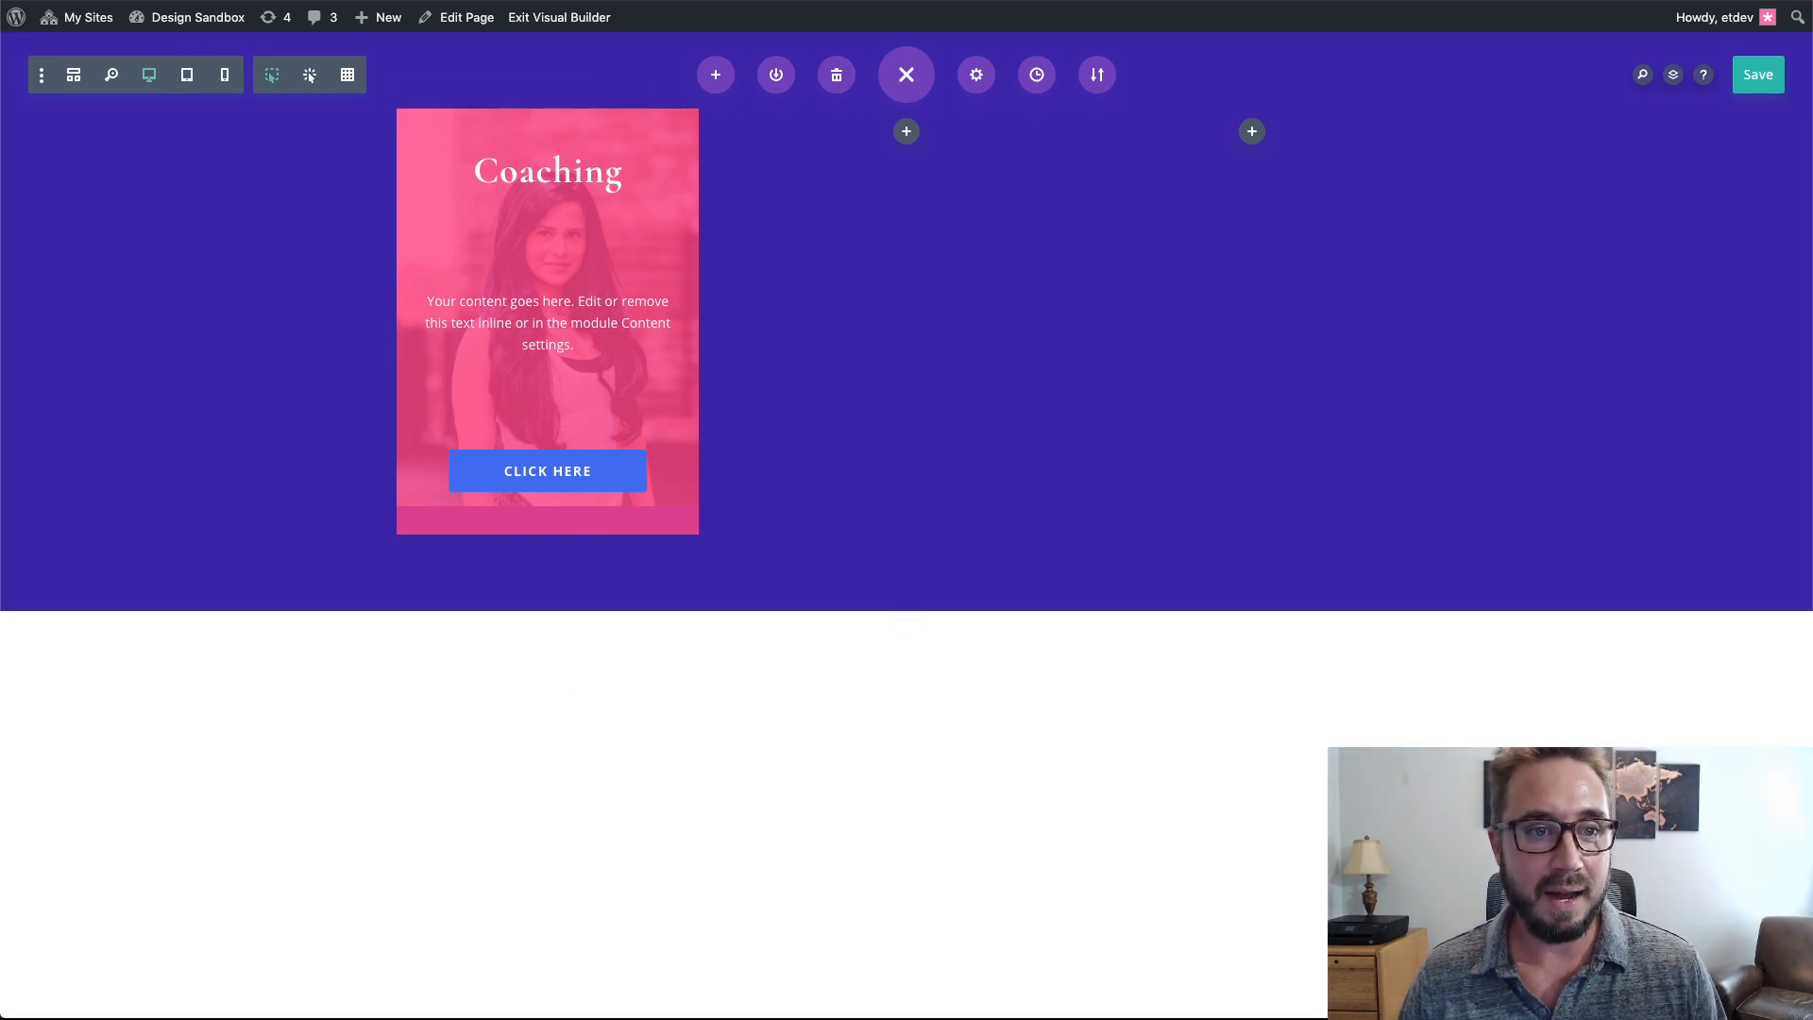
{"action": "mouse_move", "coordinate": [669, 194]}
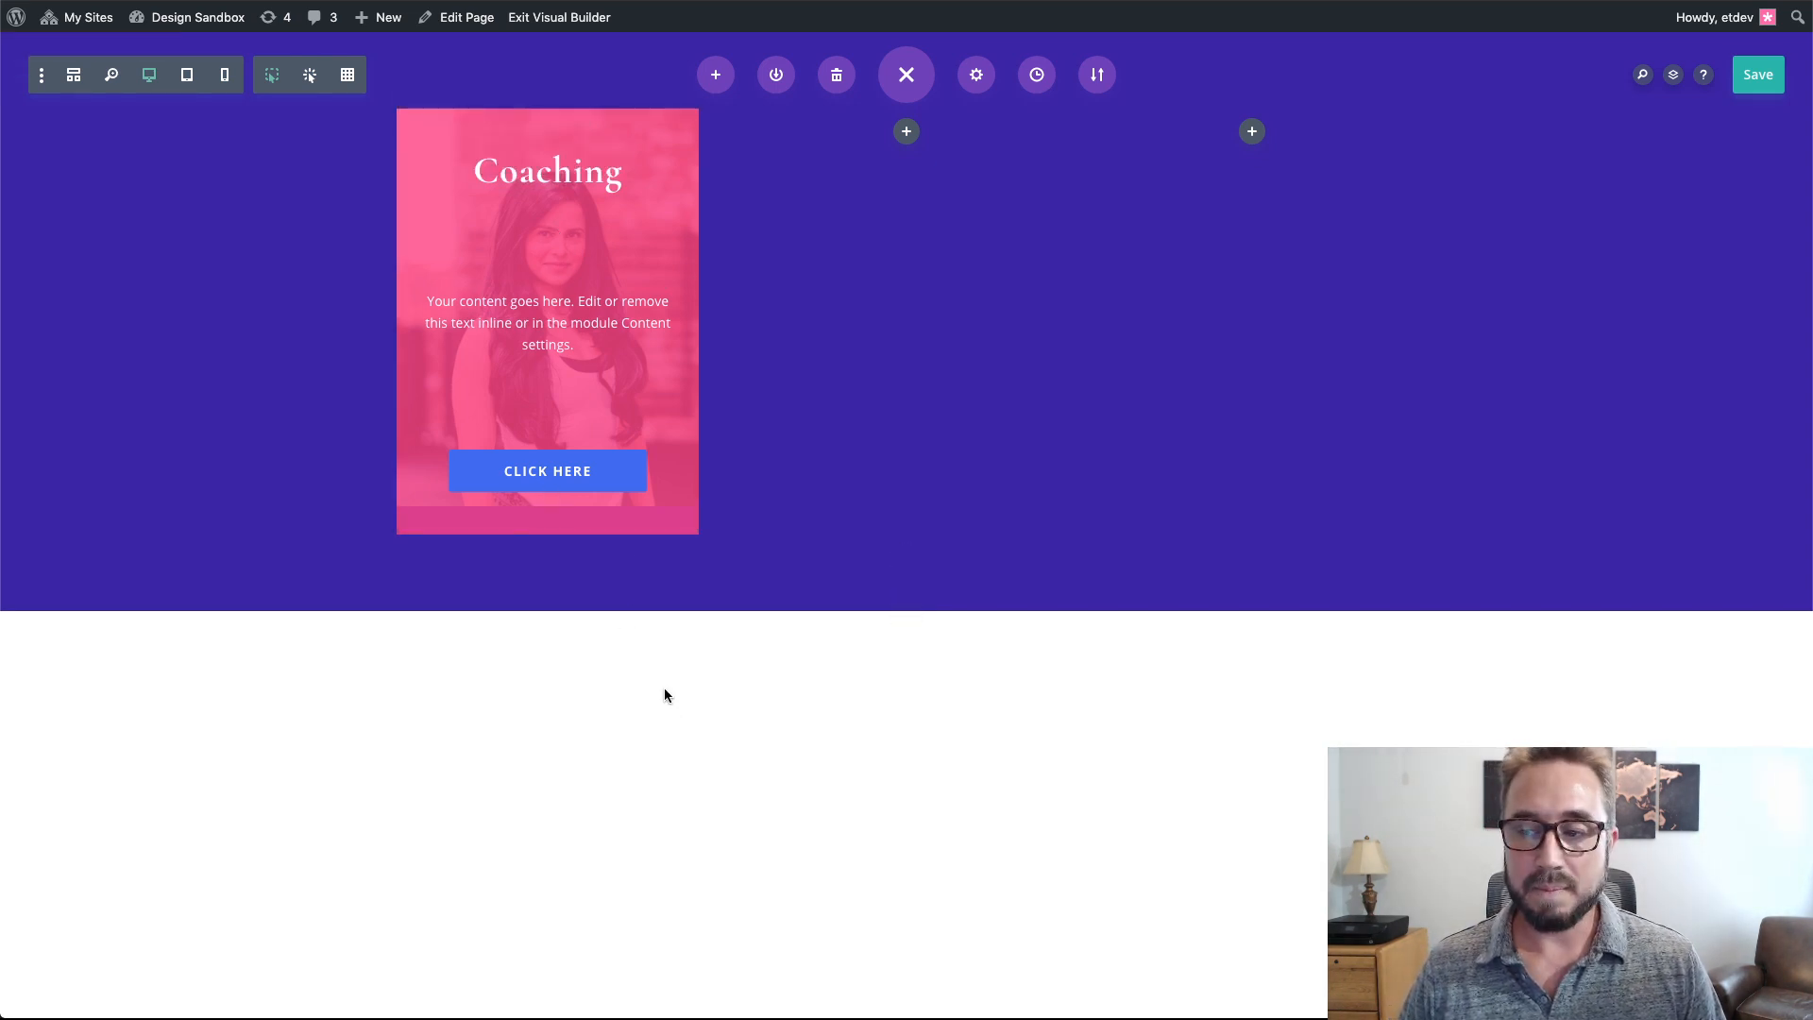
{"action": "mouse_move", "coordinate": [626, 326]}
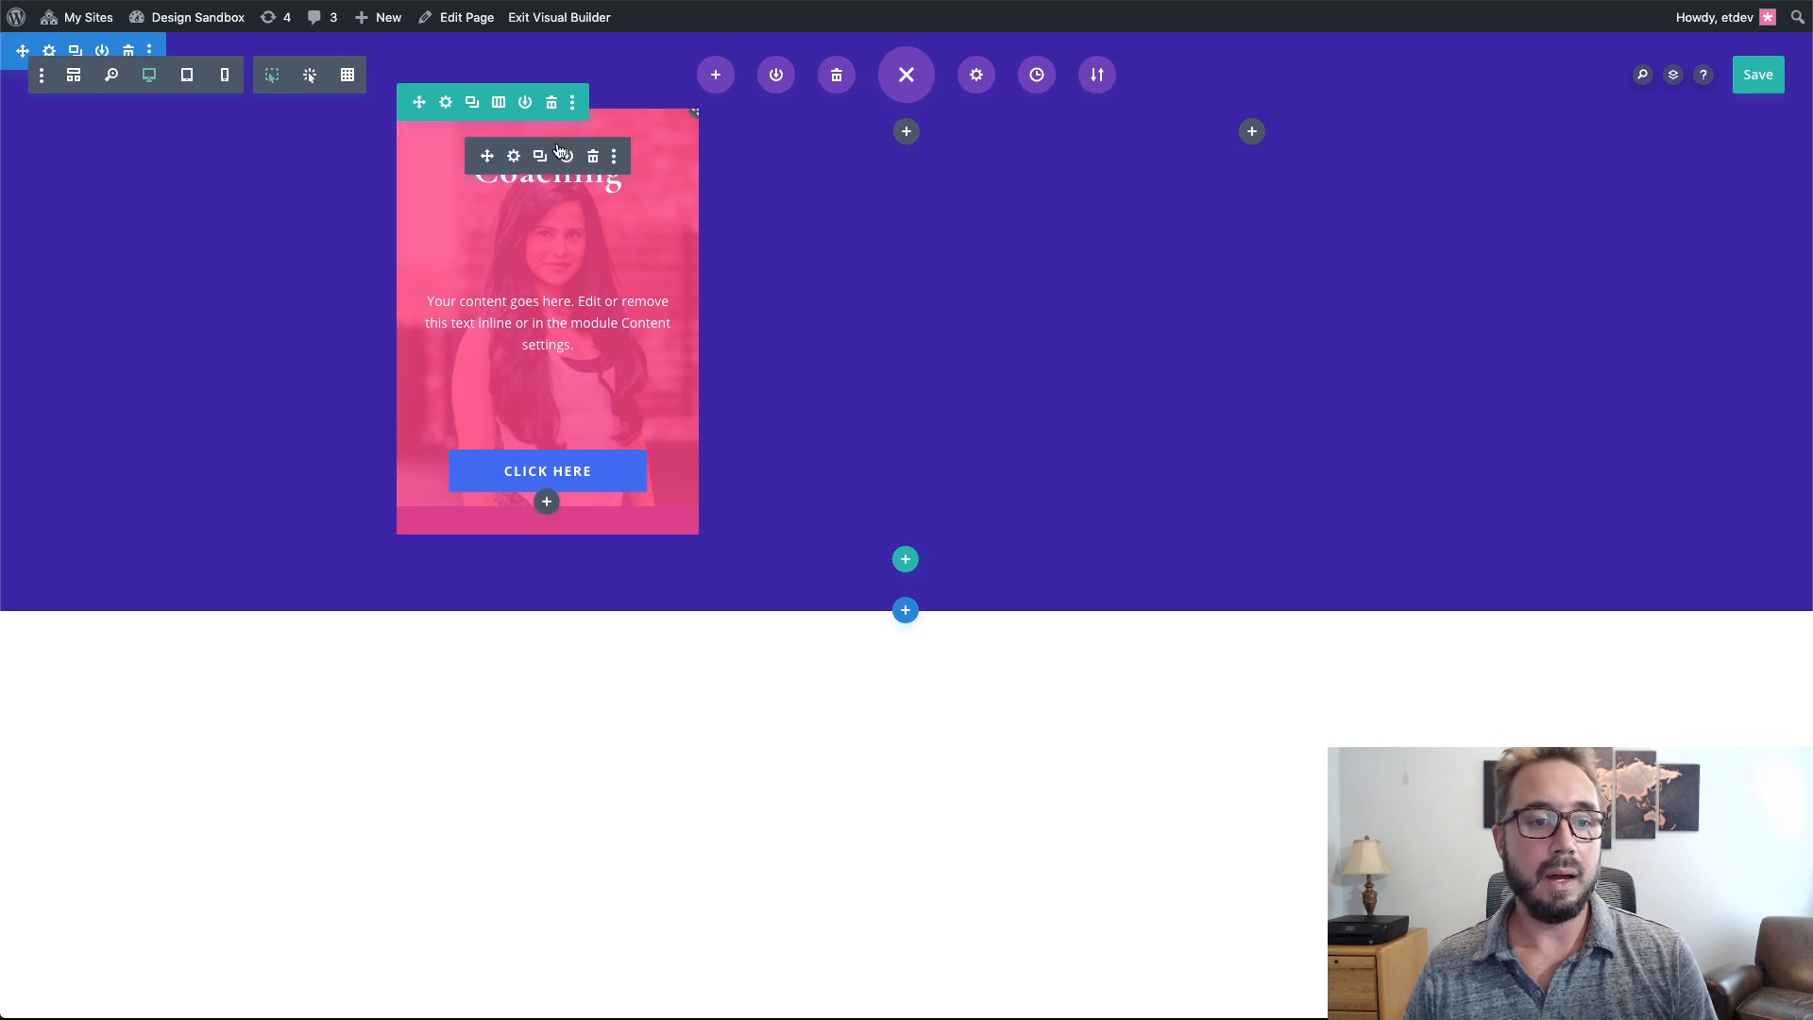
{"action": "left_click", "coordinate": [446, 103]}
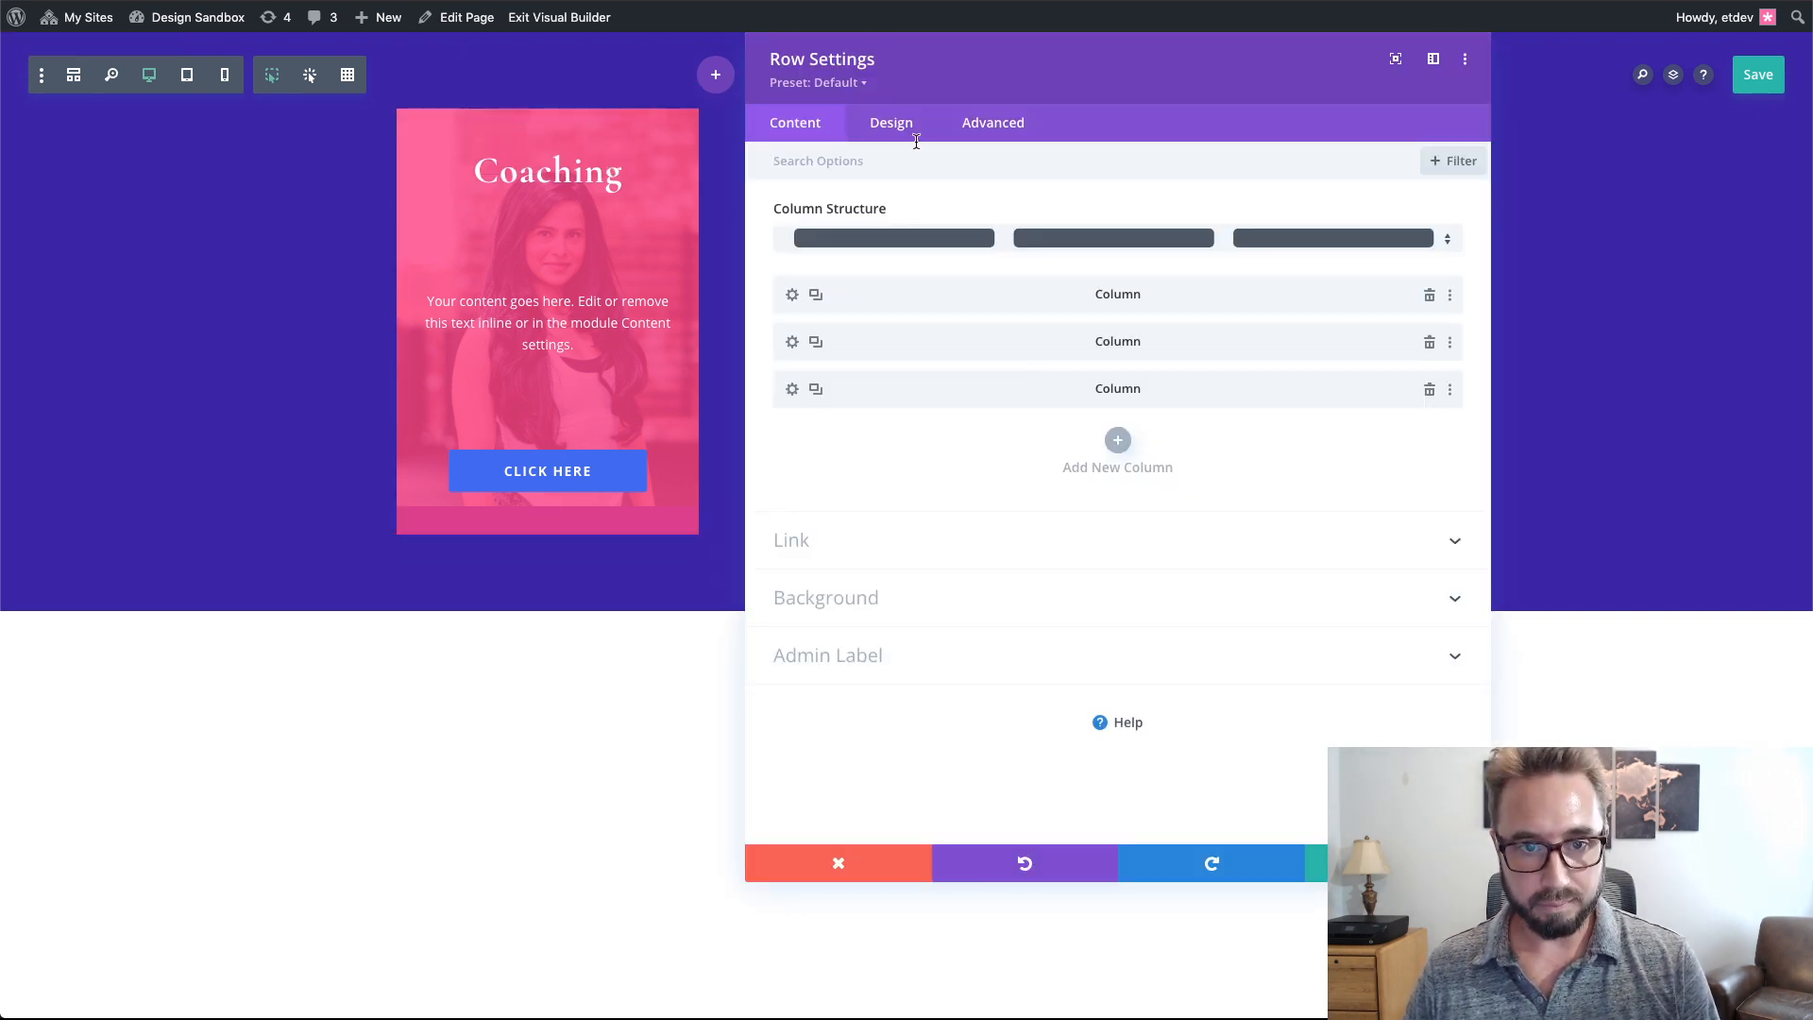
{"action": "left_click", "coordinate": [889, 128]}
{"action": "left_click", "coordinate": [802, 125]}
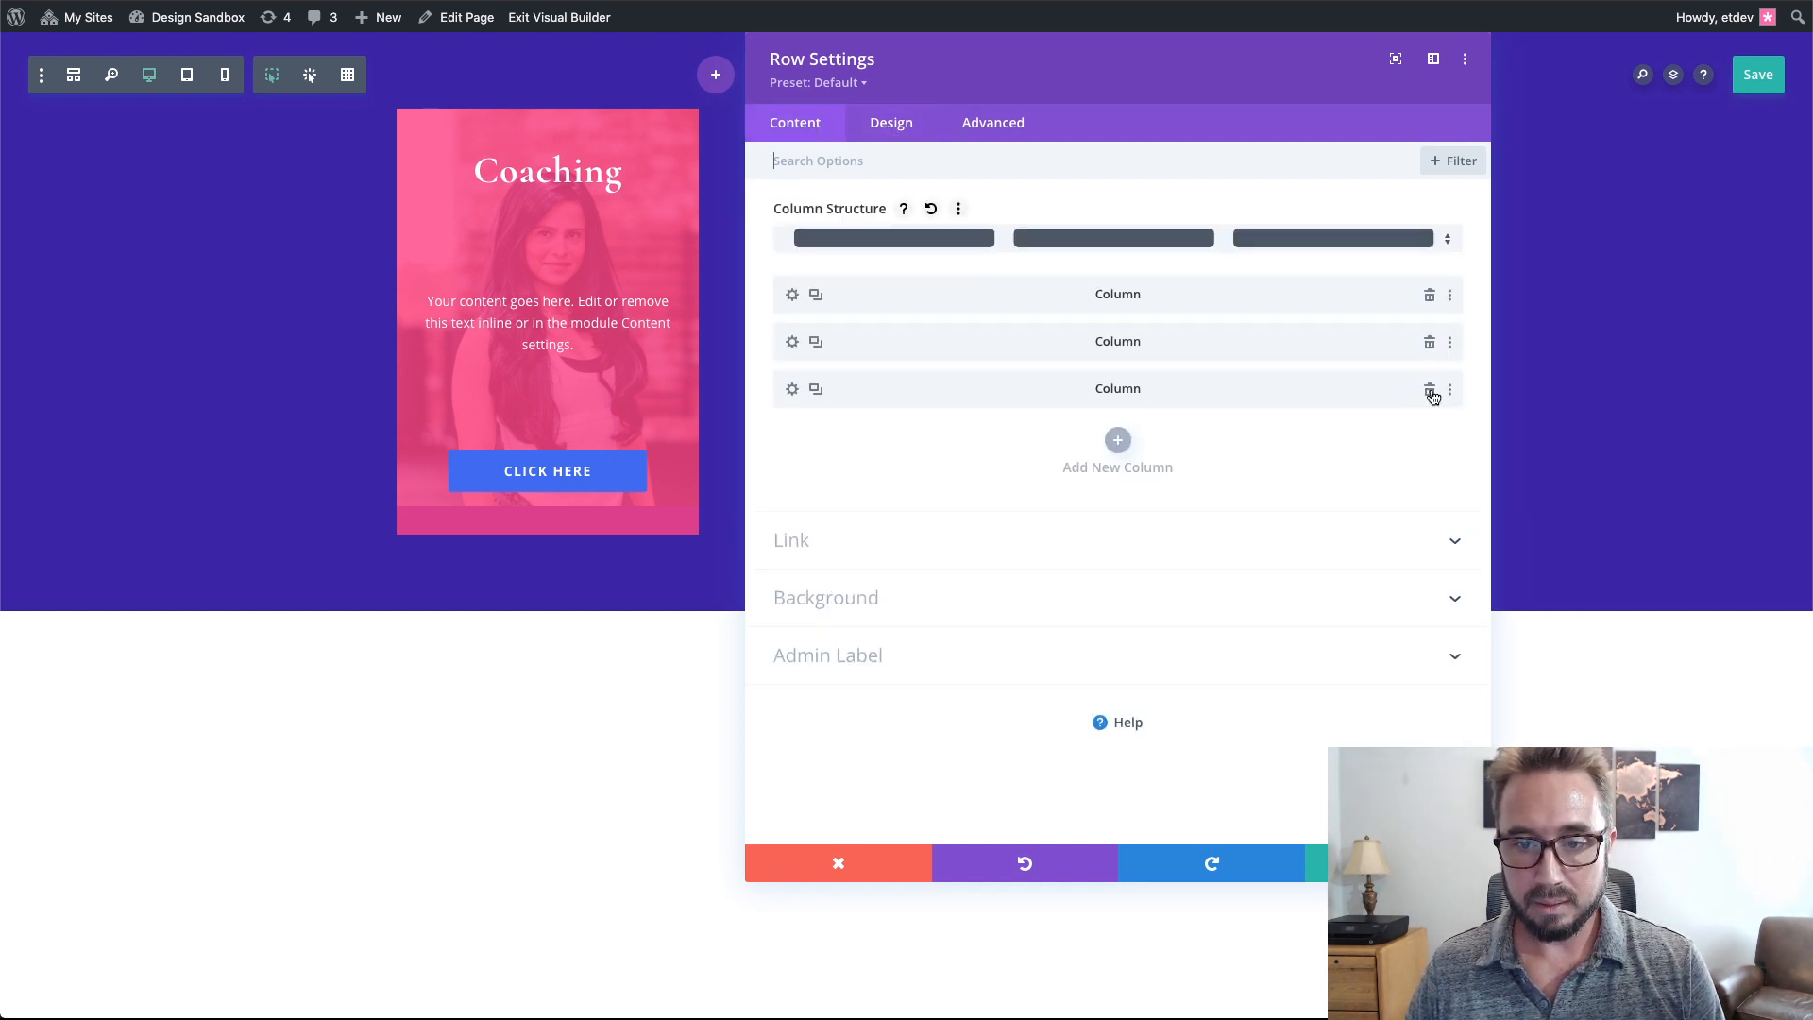
{"action": "left_click", "coordinate": [1432, 349]}
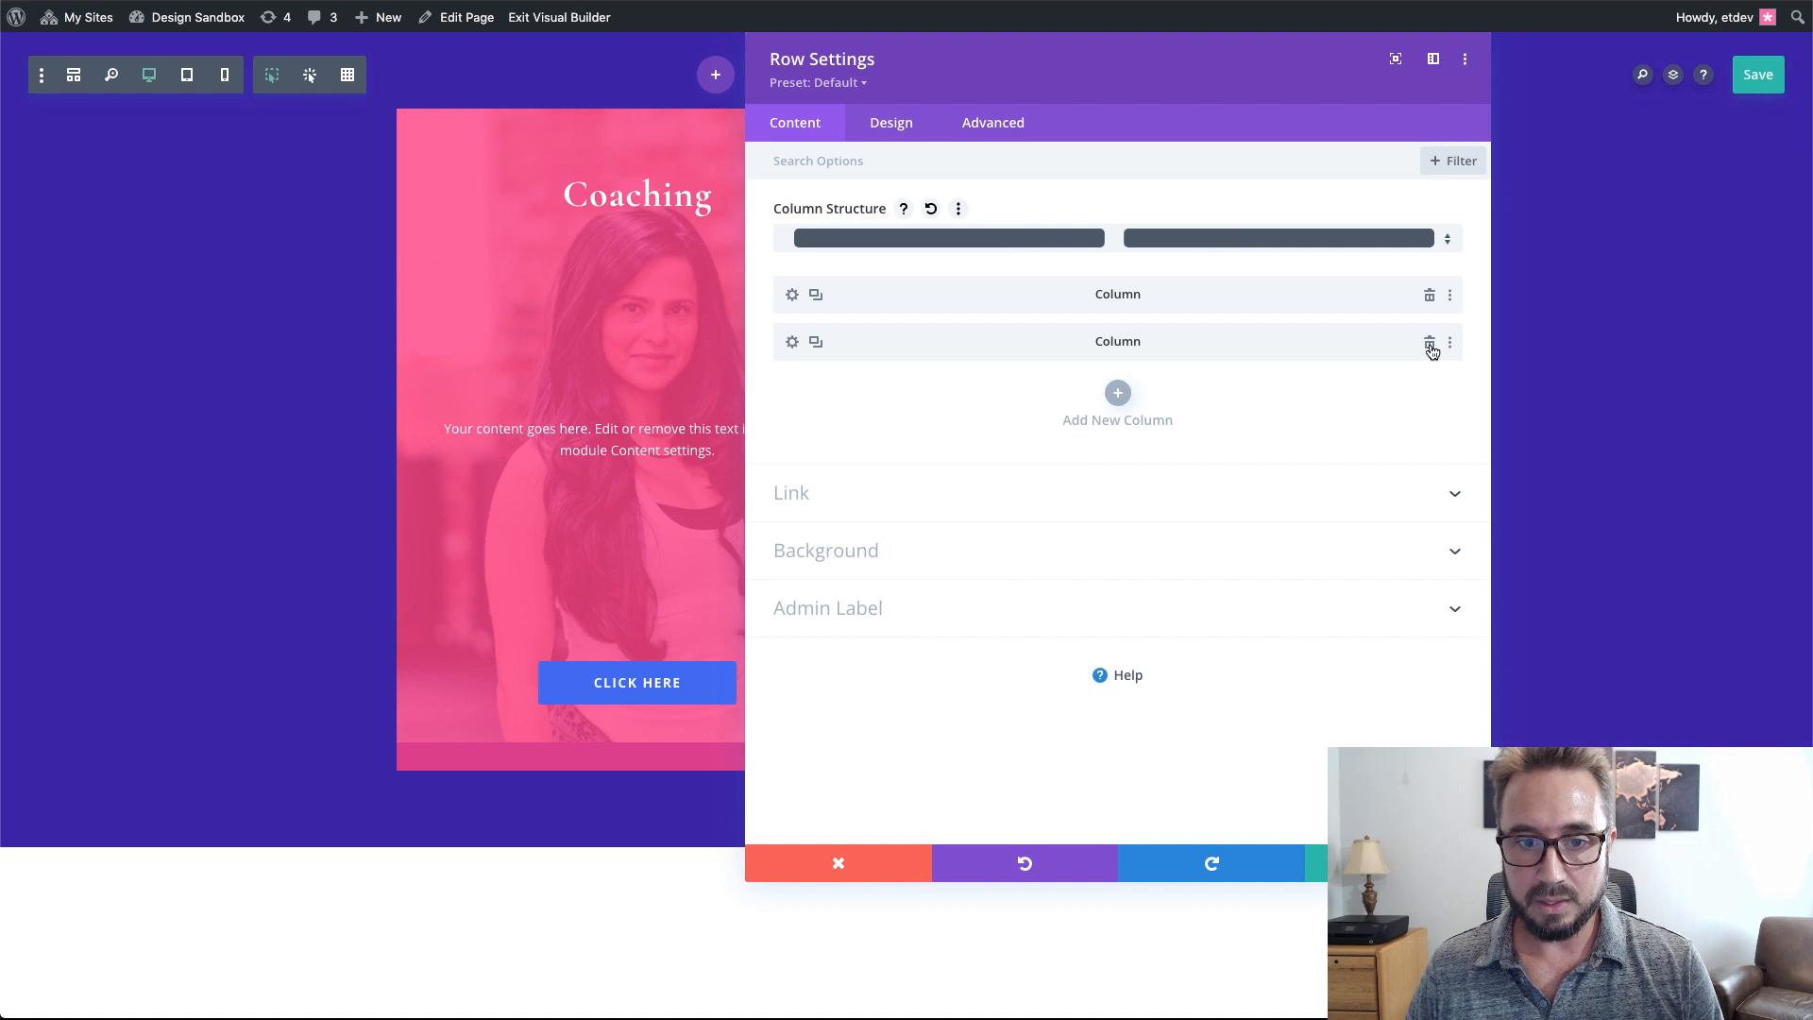
{"action": "left_click", "coordinate": [1432, 350]}
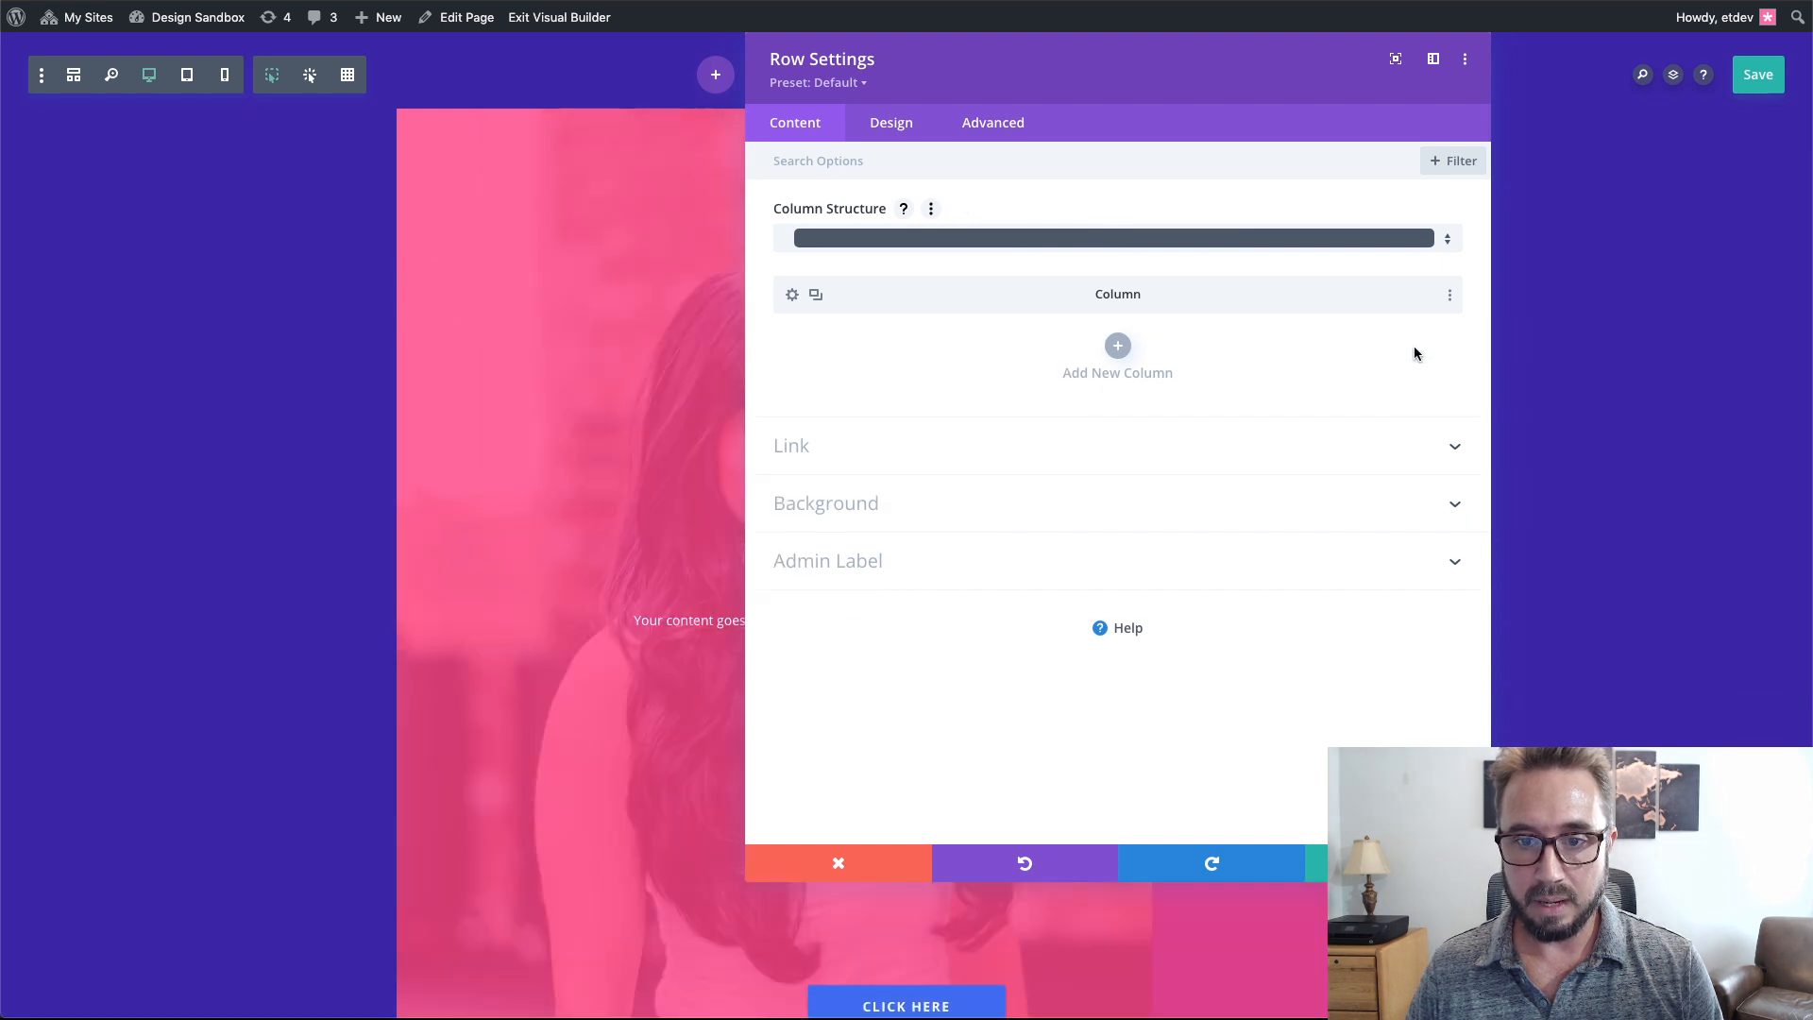
- Duplicate the remaining Coaching card column twice and close the row settings
{"action": "left_click", "coordinate": [817, 298]}
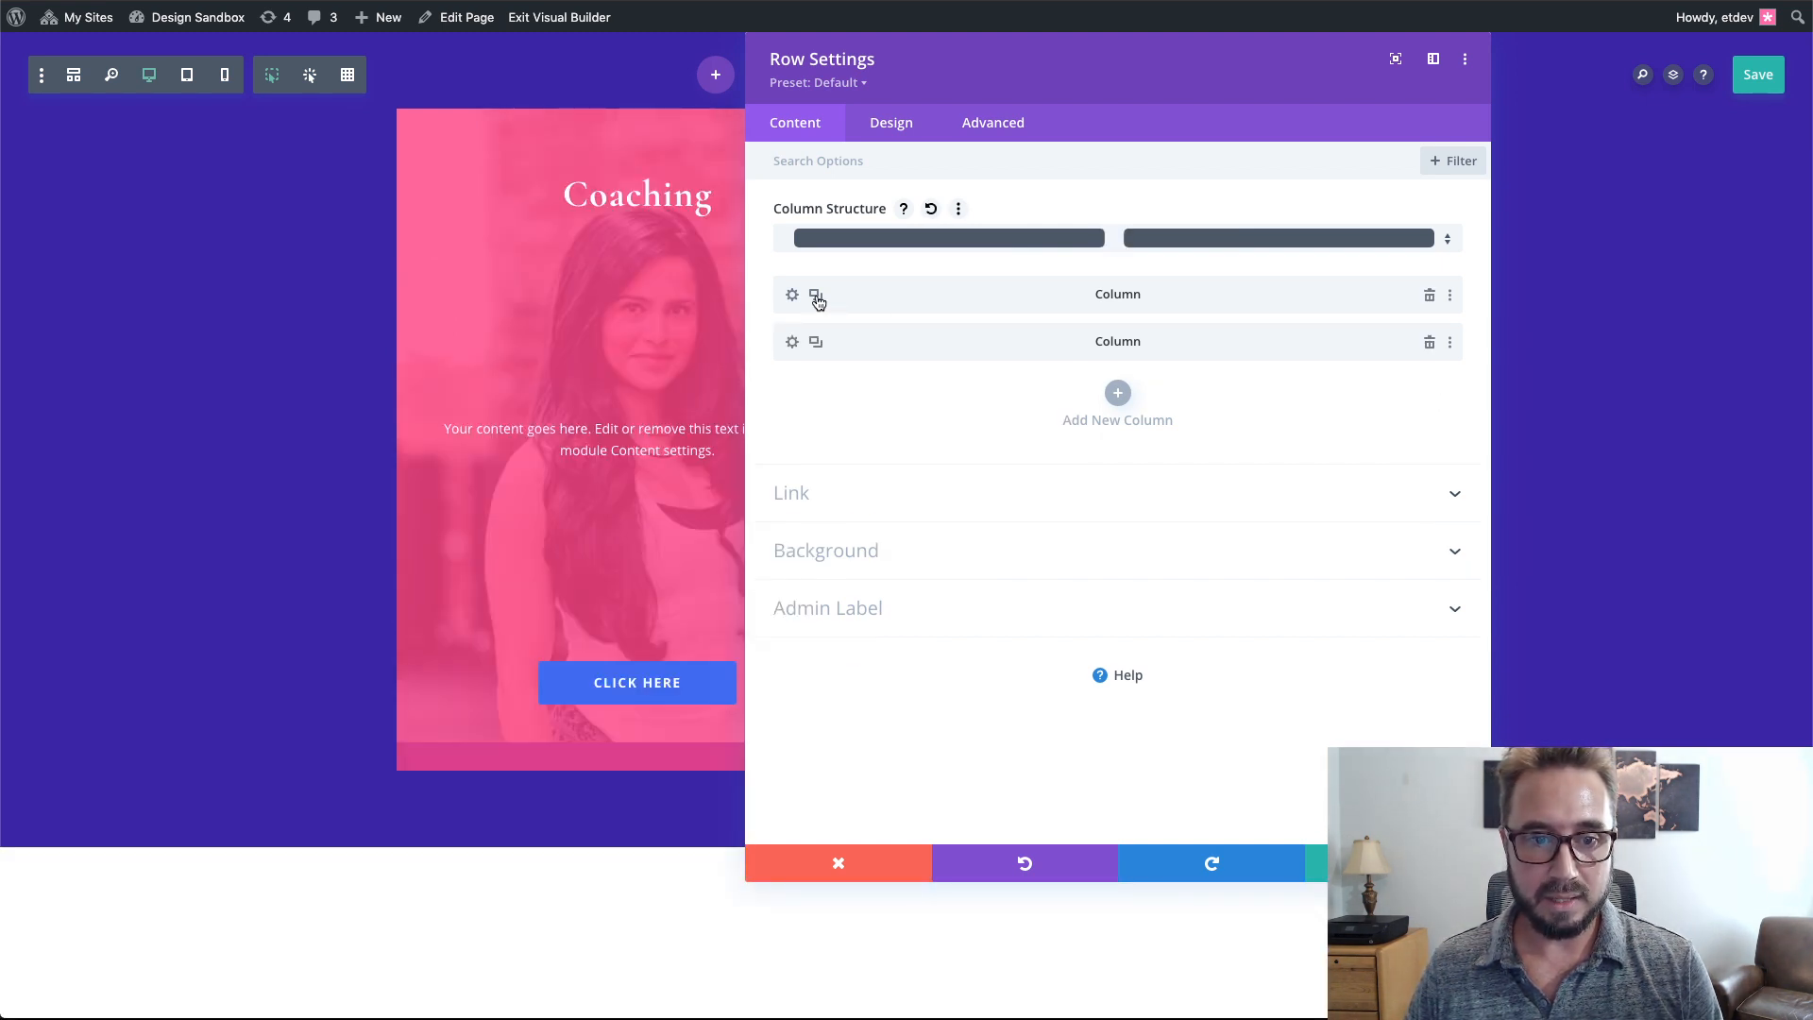
{"action": "left_click", "coordinate": [817, 297]}
{"action": "key", "text": "Escape"}
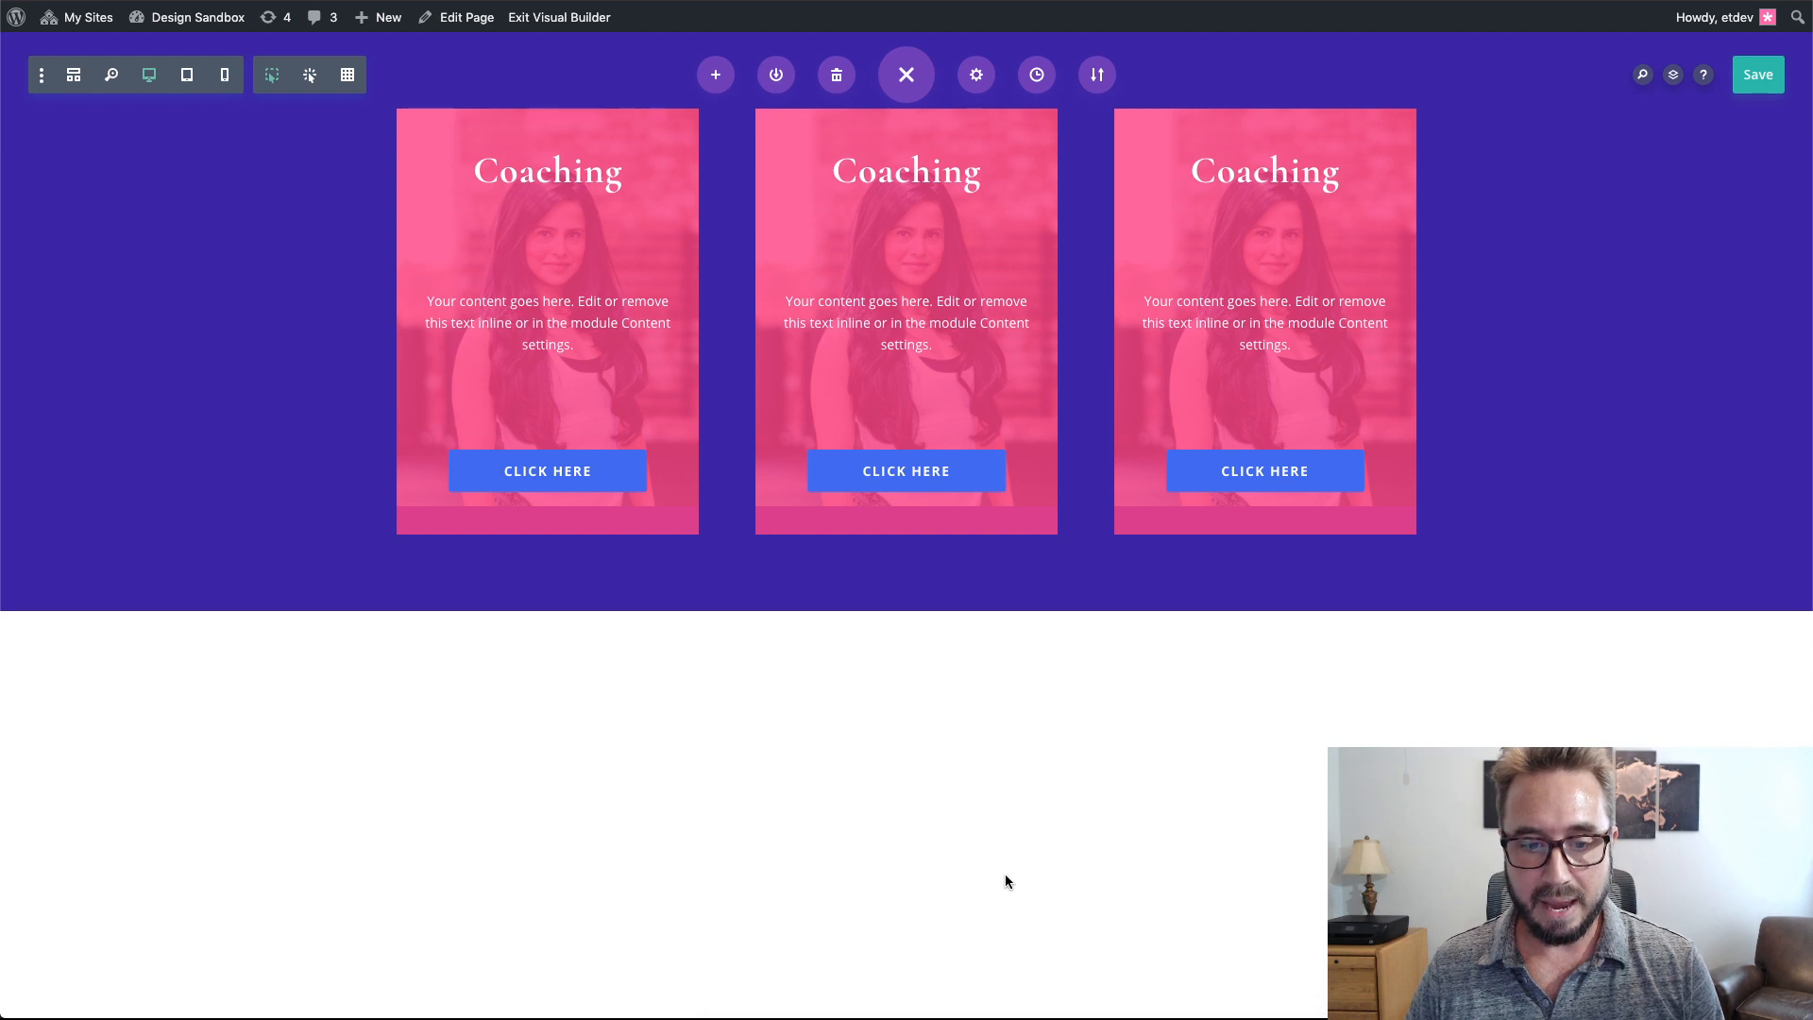
- Show the layers of the section's row and delete the Code module from the second column
{"action": "left_click", "coordinate": [1674, 75]}
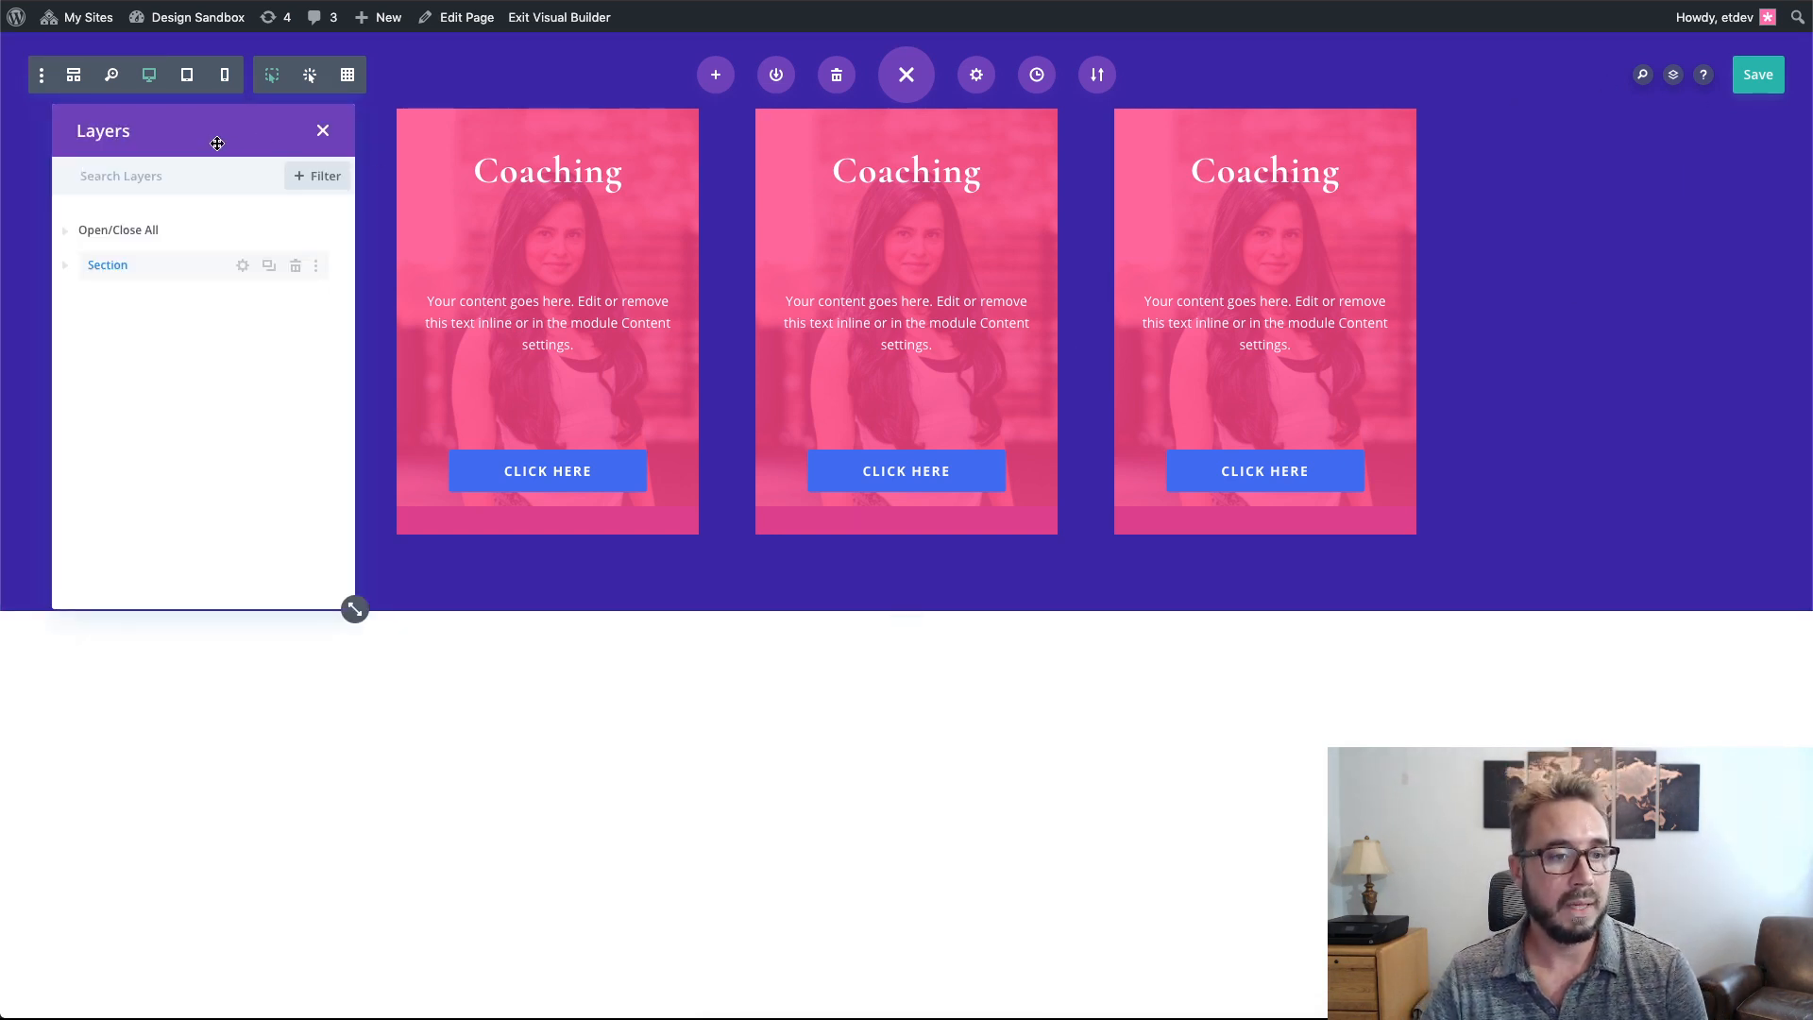
{"action": "left_click", "coordinate": [64, 265]}
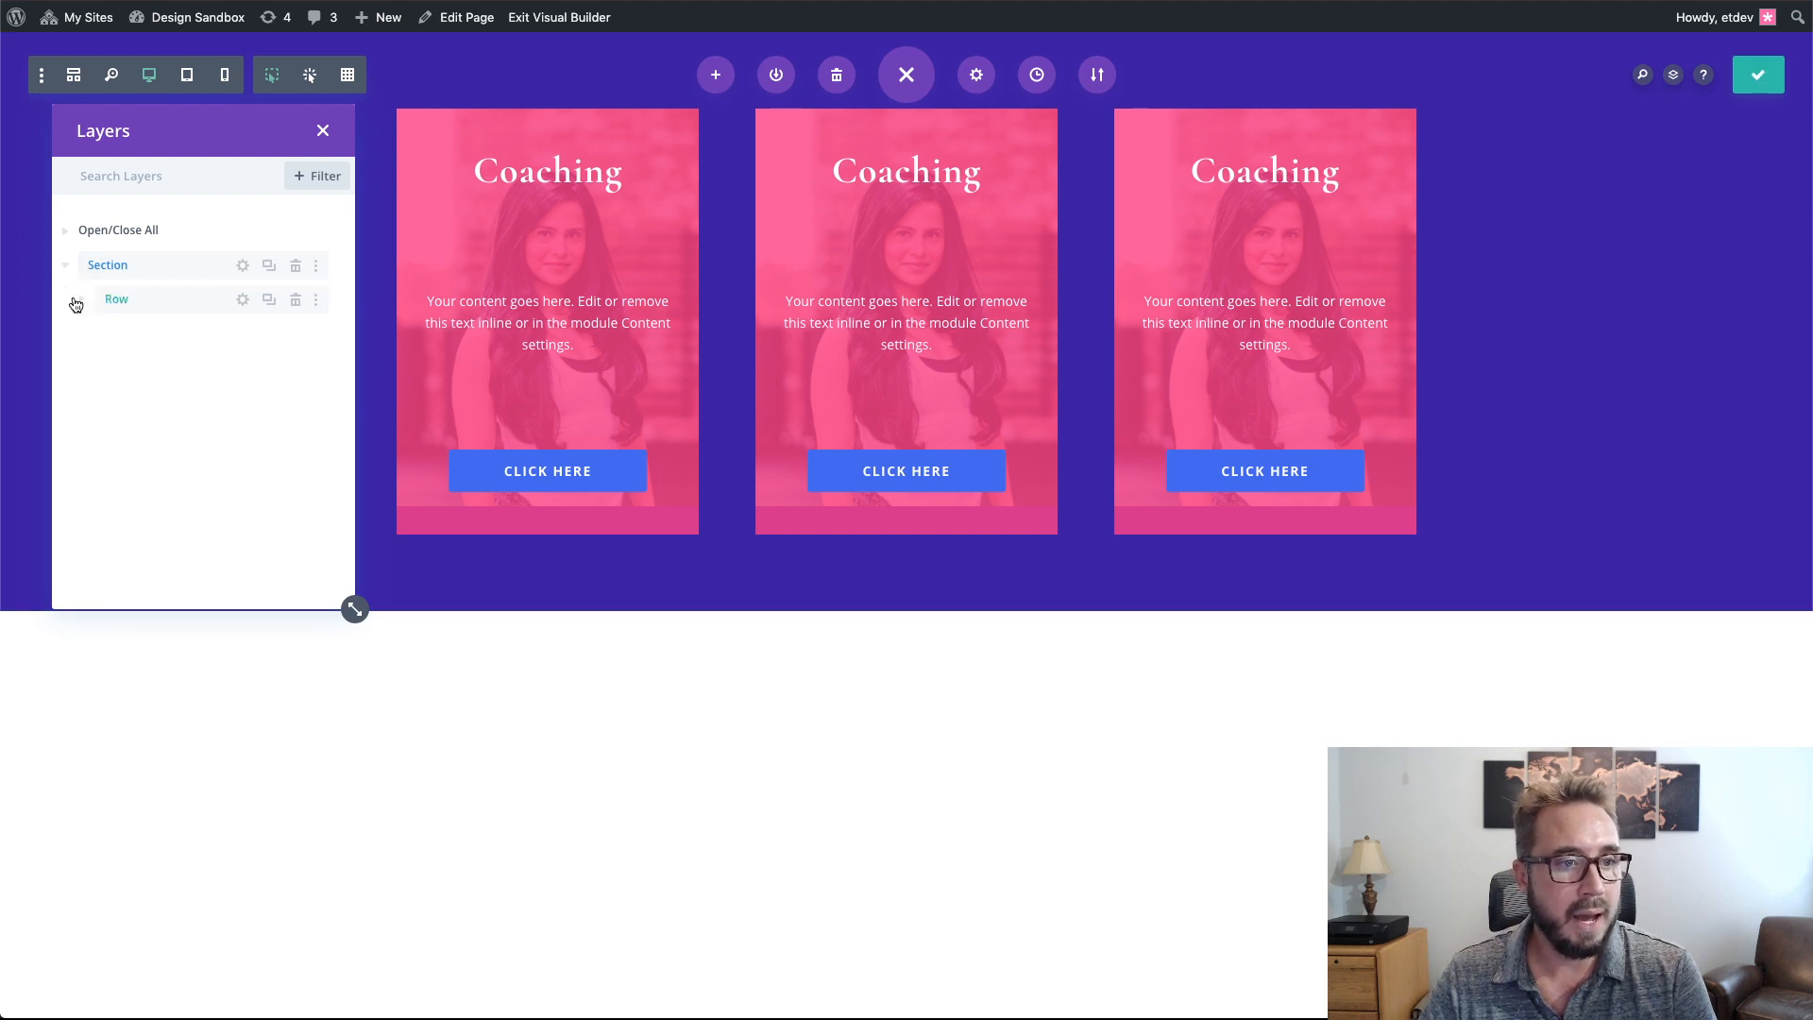
{"action": "left_click", "coordinate": [76, 301]}
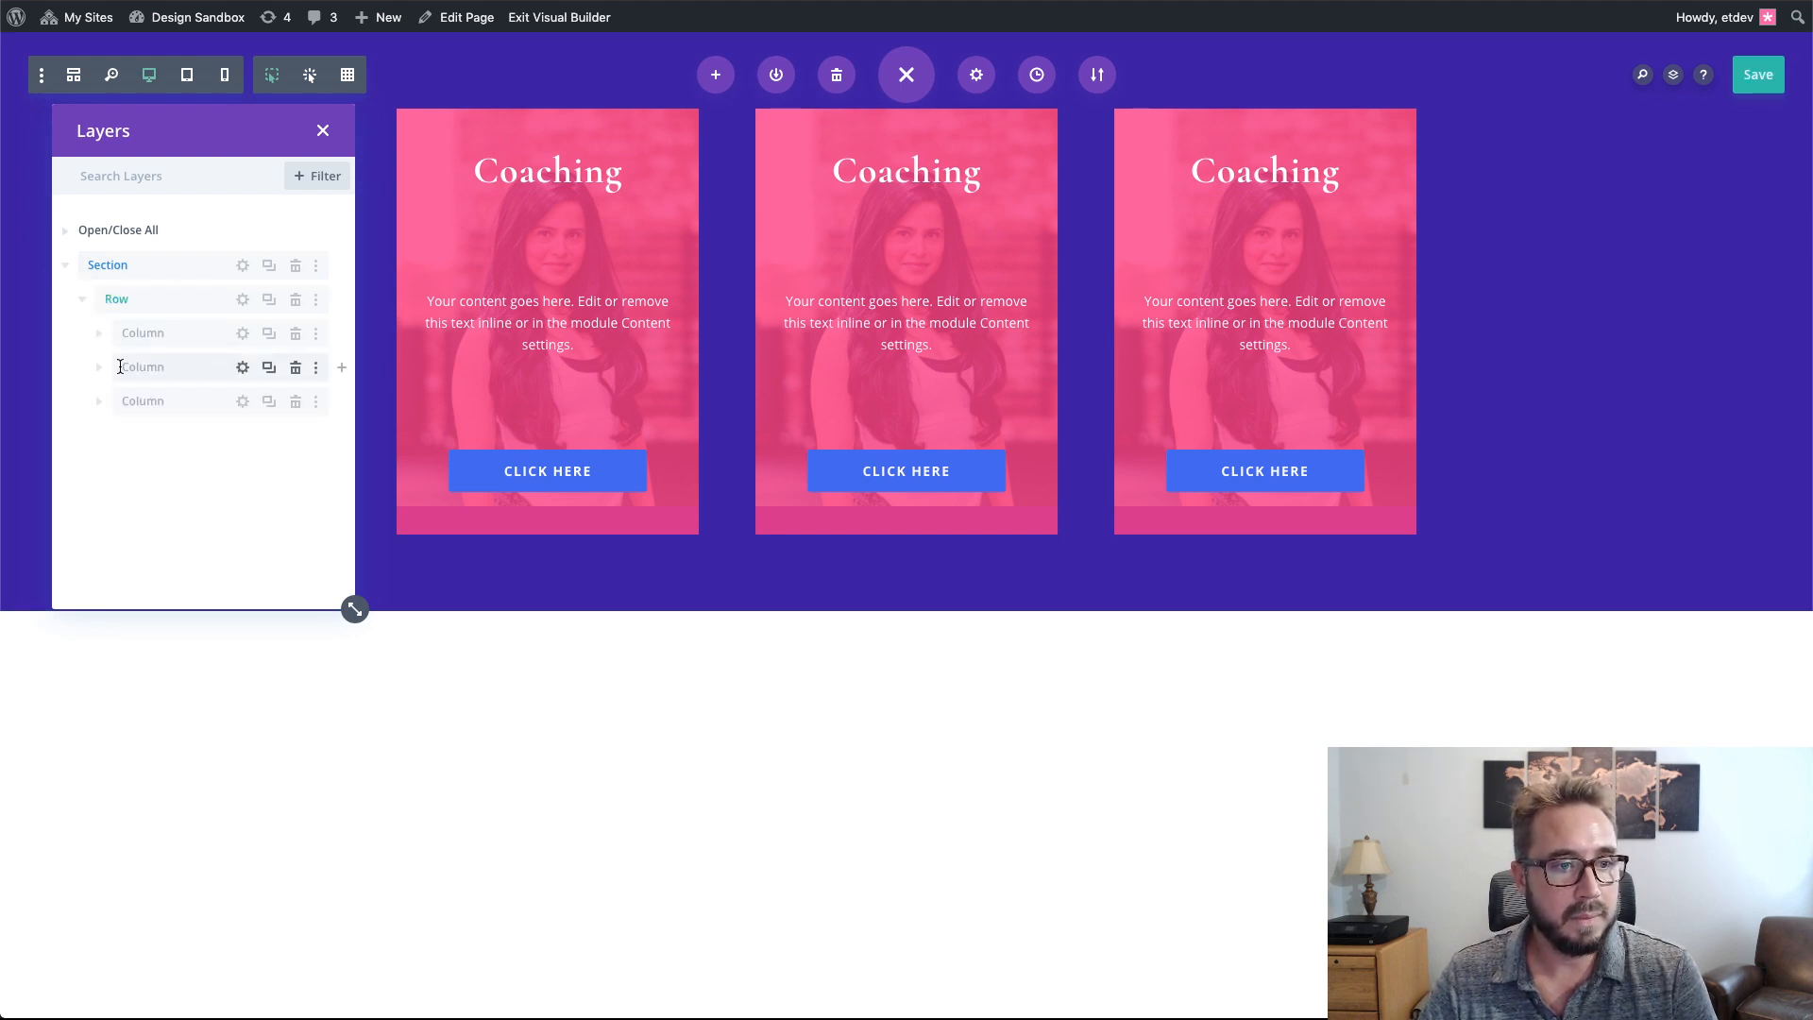
{"action": "scroll", "coordinate": [189, 472], "scroll_direction": "down", "scroll_amount": 1}
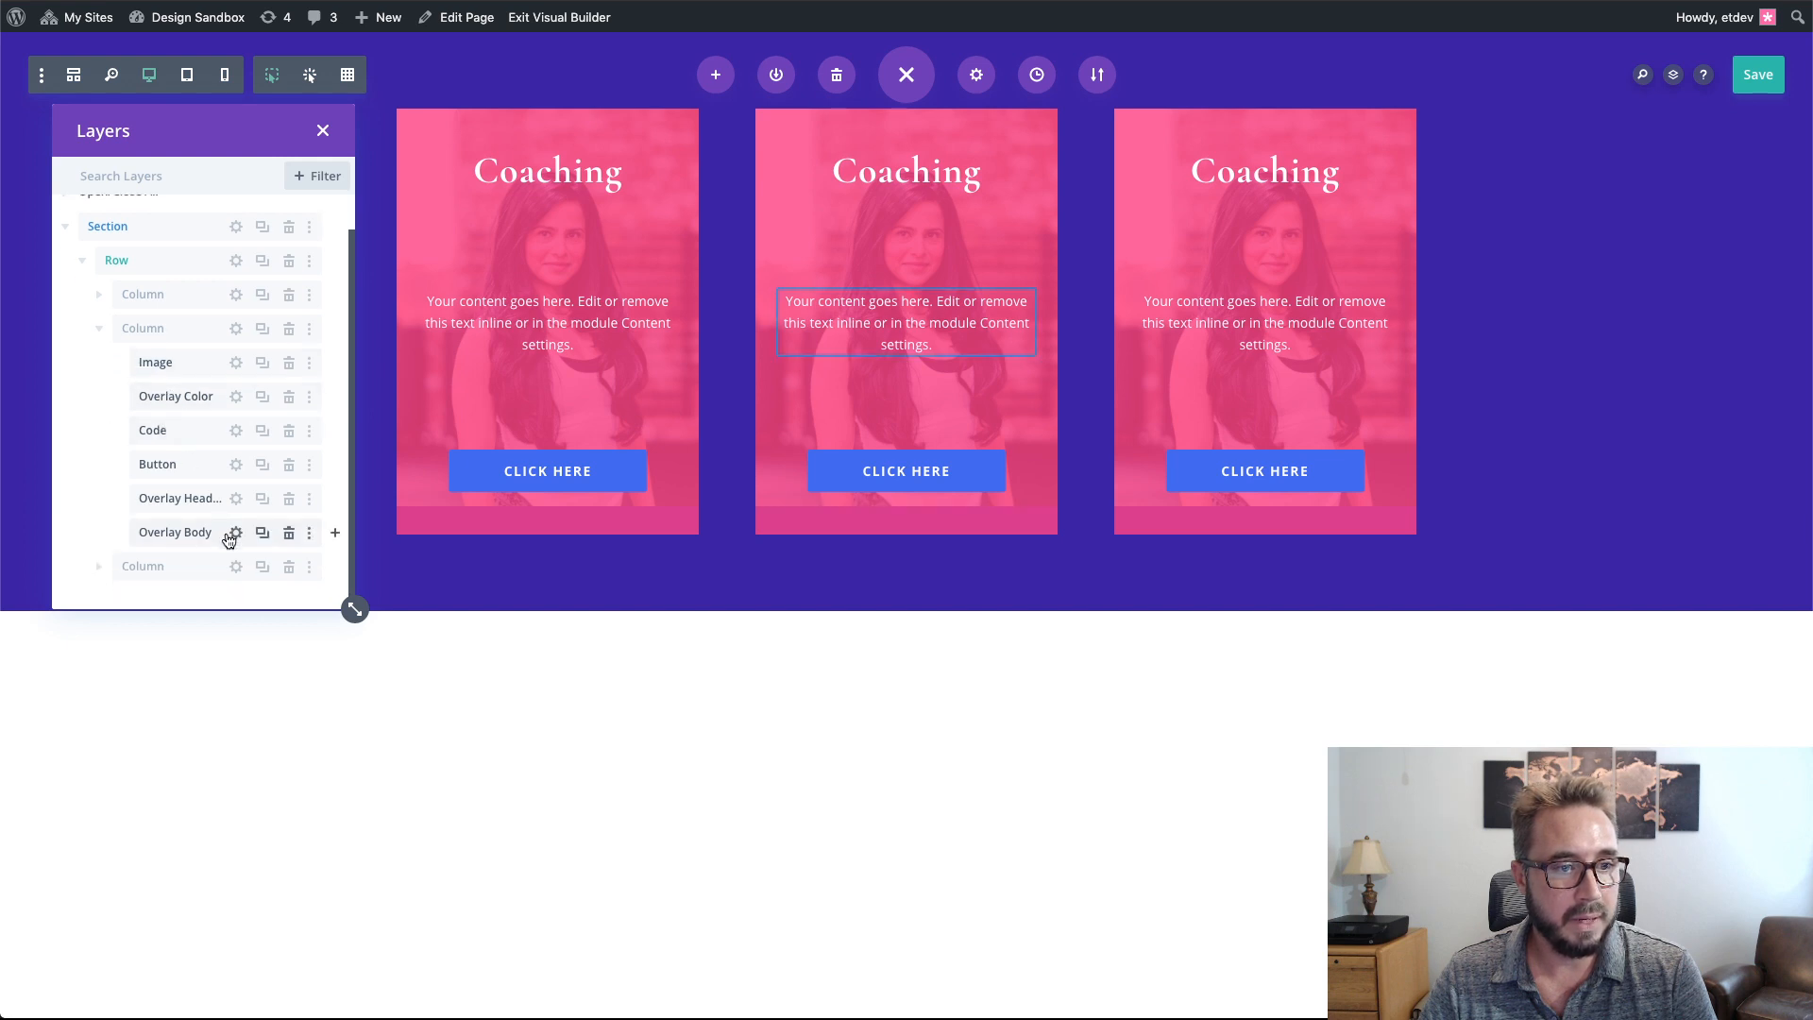
{"action": "left_click", "coordinate": [290, 431]}
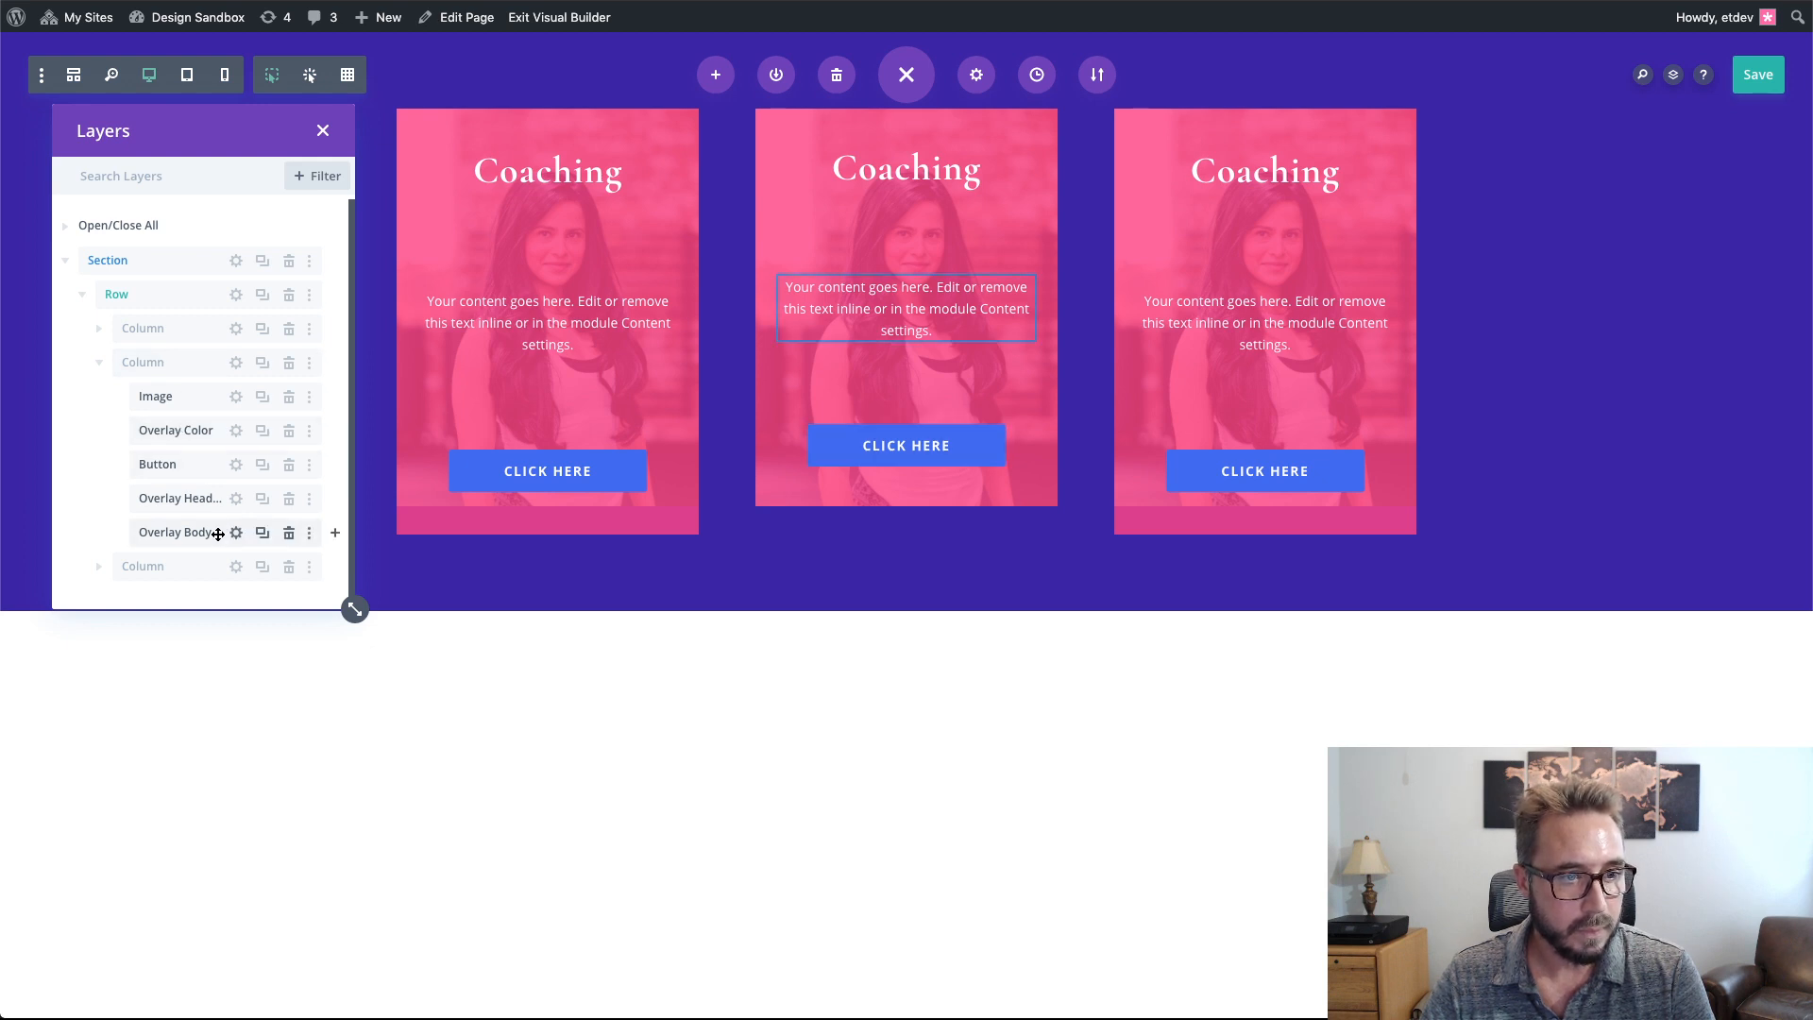
- Move the first column's Code module below its Overlay Body module and delete the Code module from the third column
{"action": "left_click", "coordinate": [98, 337]}
{"action": "left_click_drag", "start_coordinate": [200, 396], "coordinate": [207, 481]}
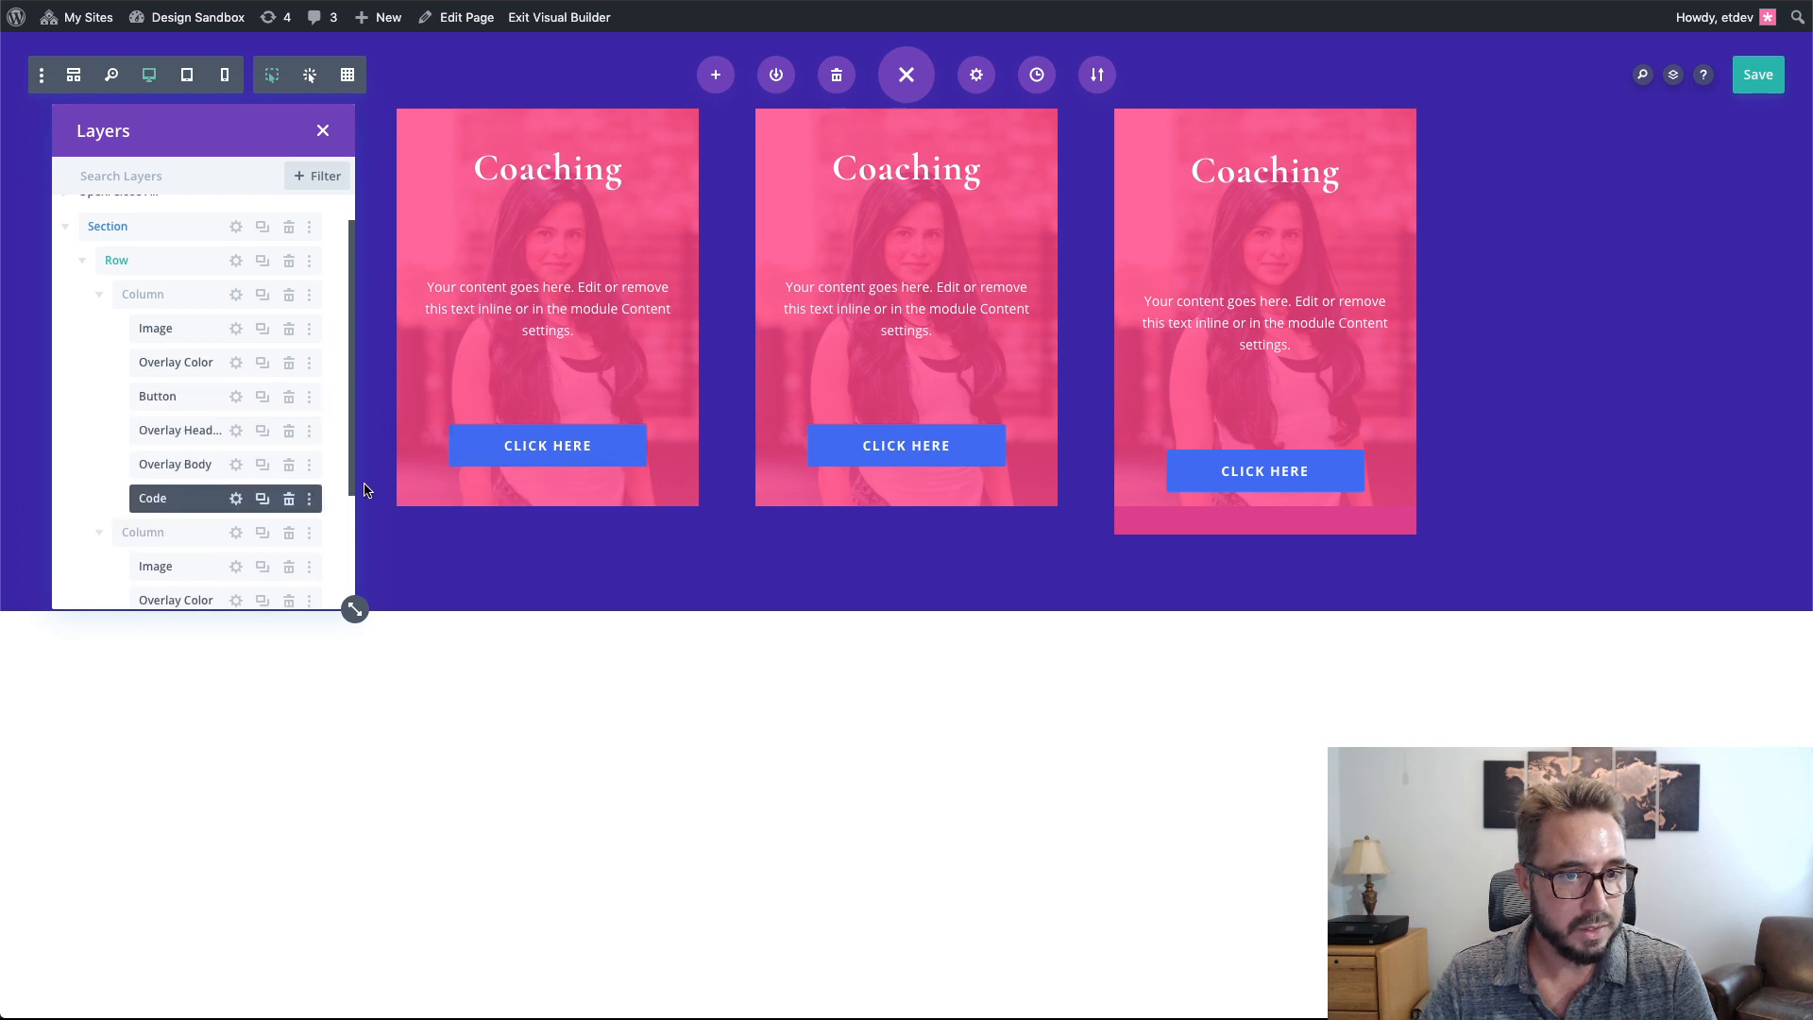
{"action": "scroll", "coordinate": [232, 425], "scroll_direction": "down", "scroll_amount": 3}
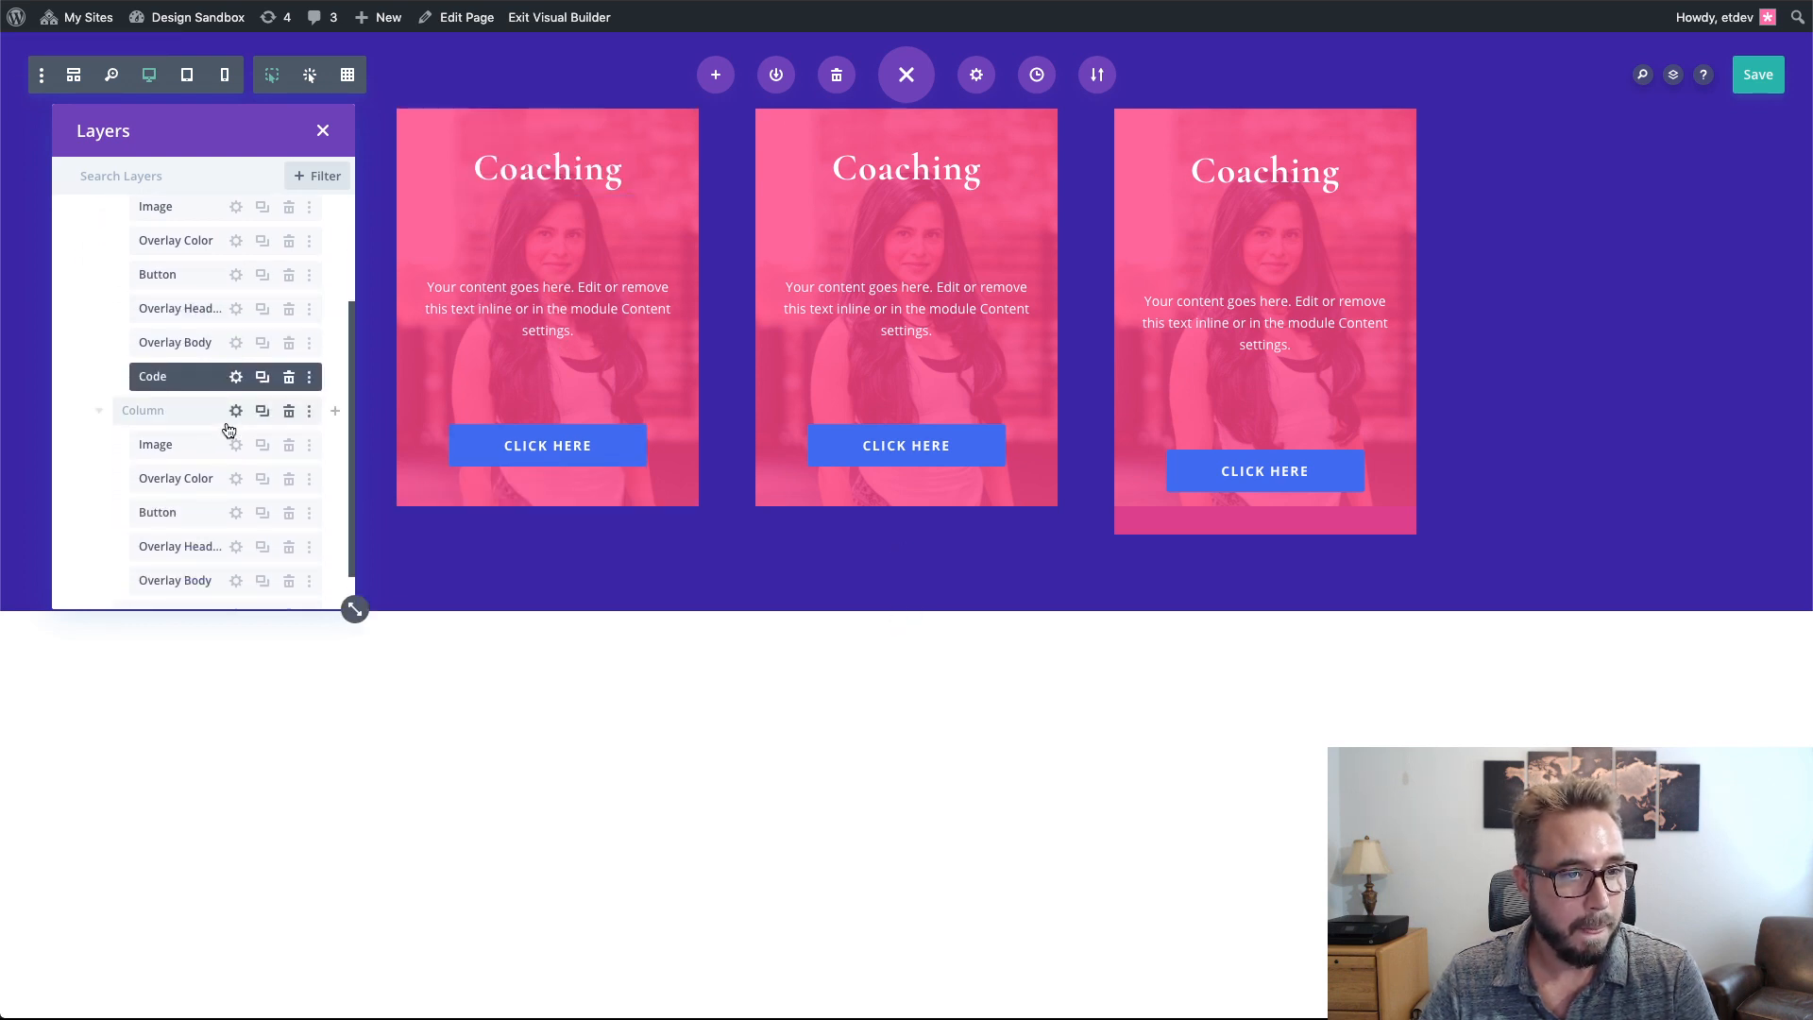
{"action": "scroll", "coordinate": [228, 430], "scroll_direction": "down", "scroll_amount": 1}
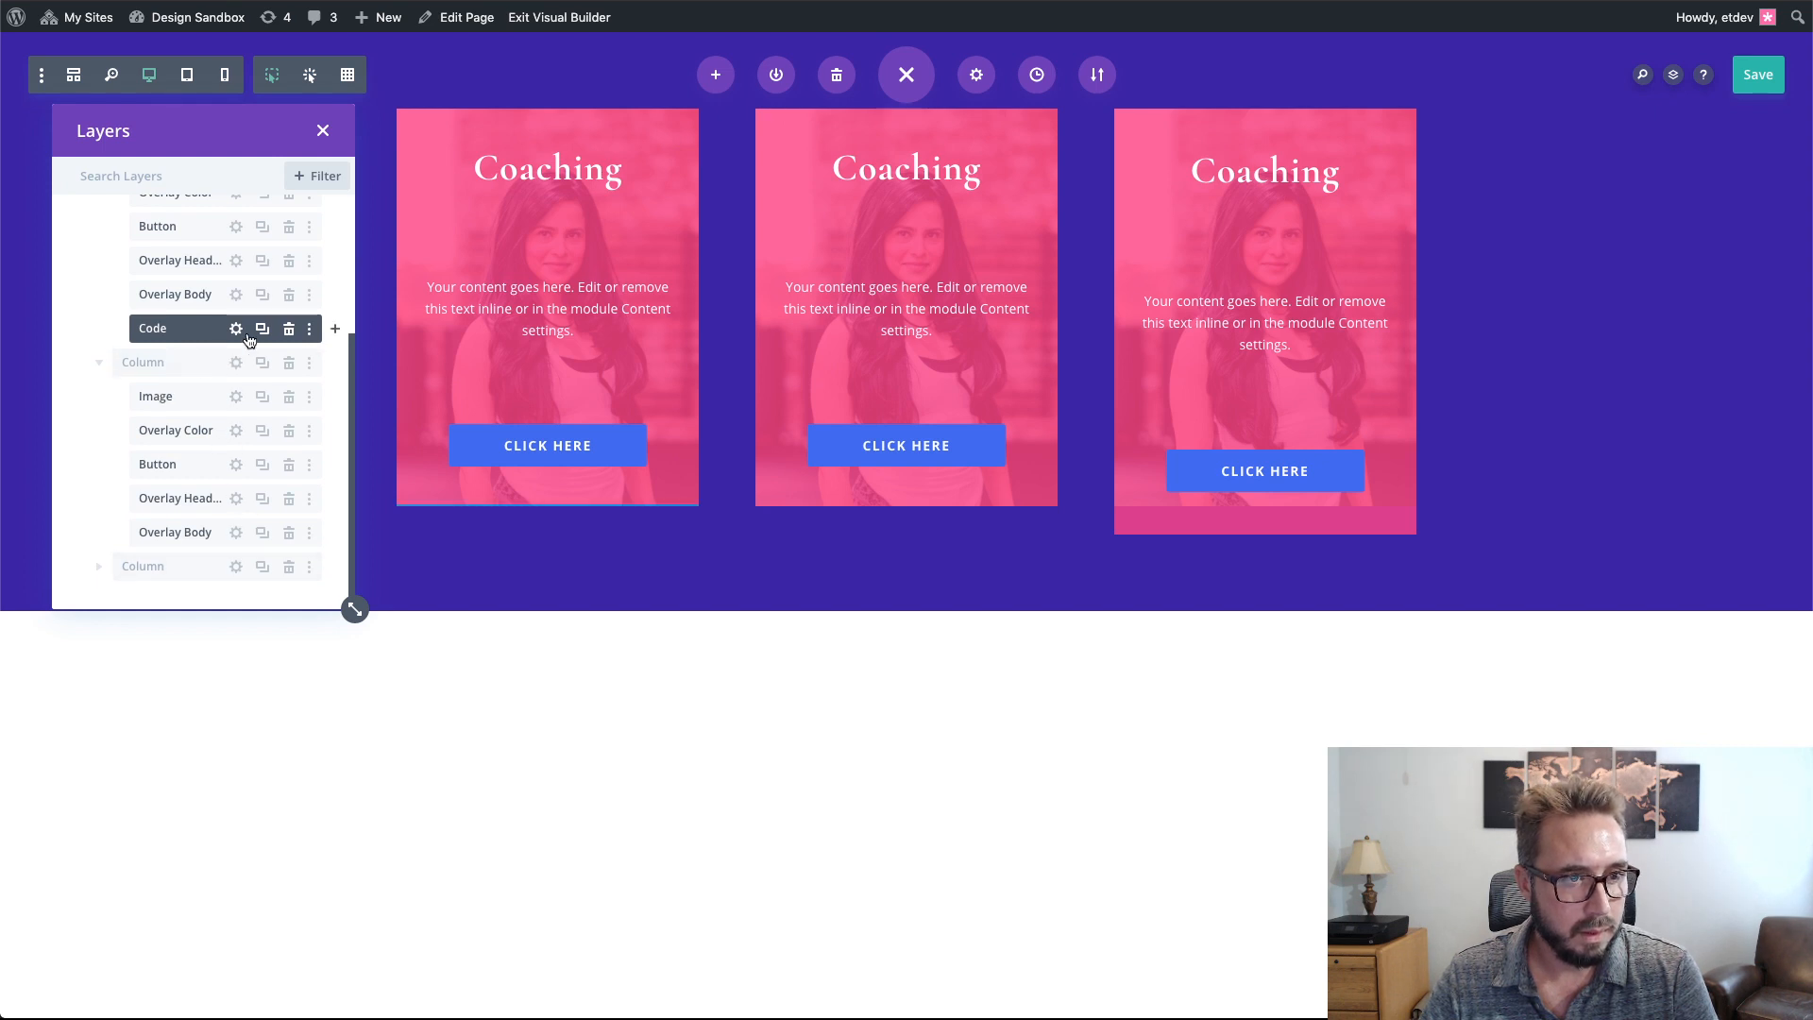
{"action": "left_click_drag", "start_coordinate": [263, 328], "coordinate": [231, 511]}
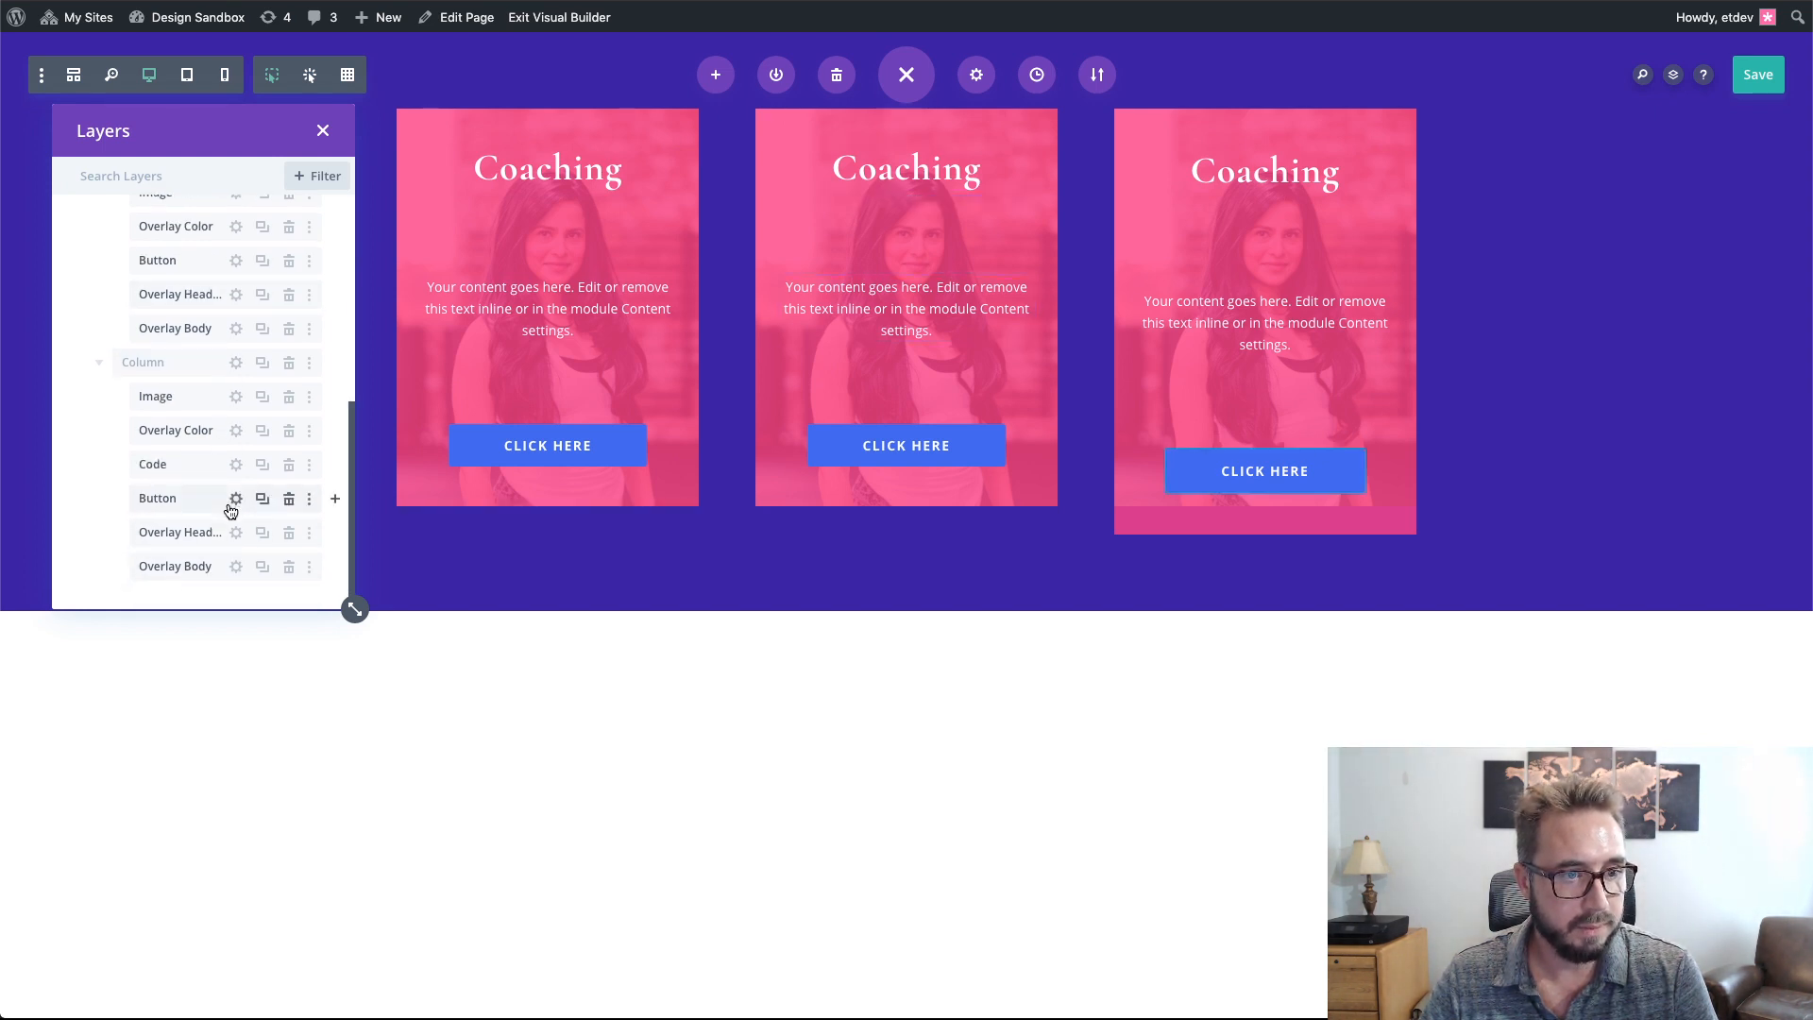
{"action": "left_click", "coordinate": [289, 465]}
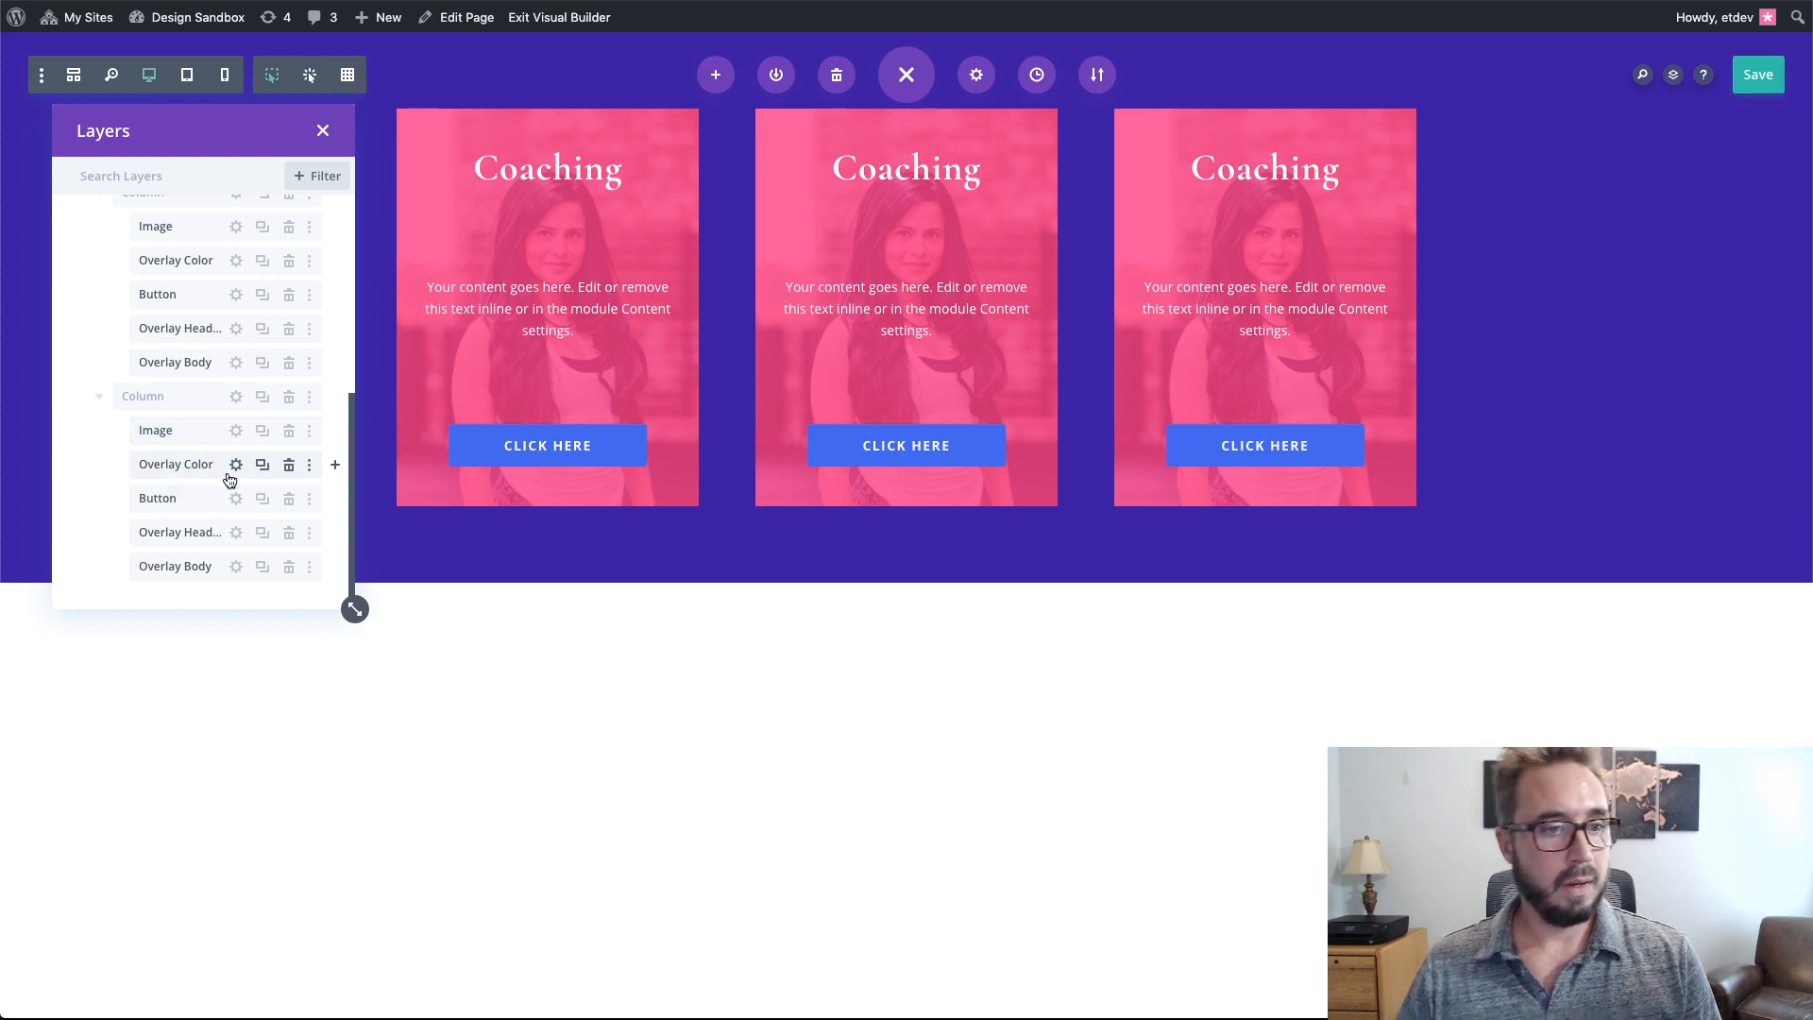
- Check the CSS class assigned to the second column and close its settings
{"action": "scroll", "coordinate": [231, 472], "scroll_direction": "up", "scroll_amount": 3}
{"action": "left_click", "coordinate": [236, 307]}
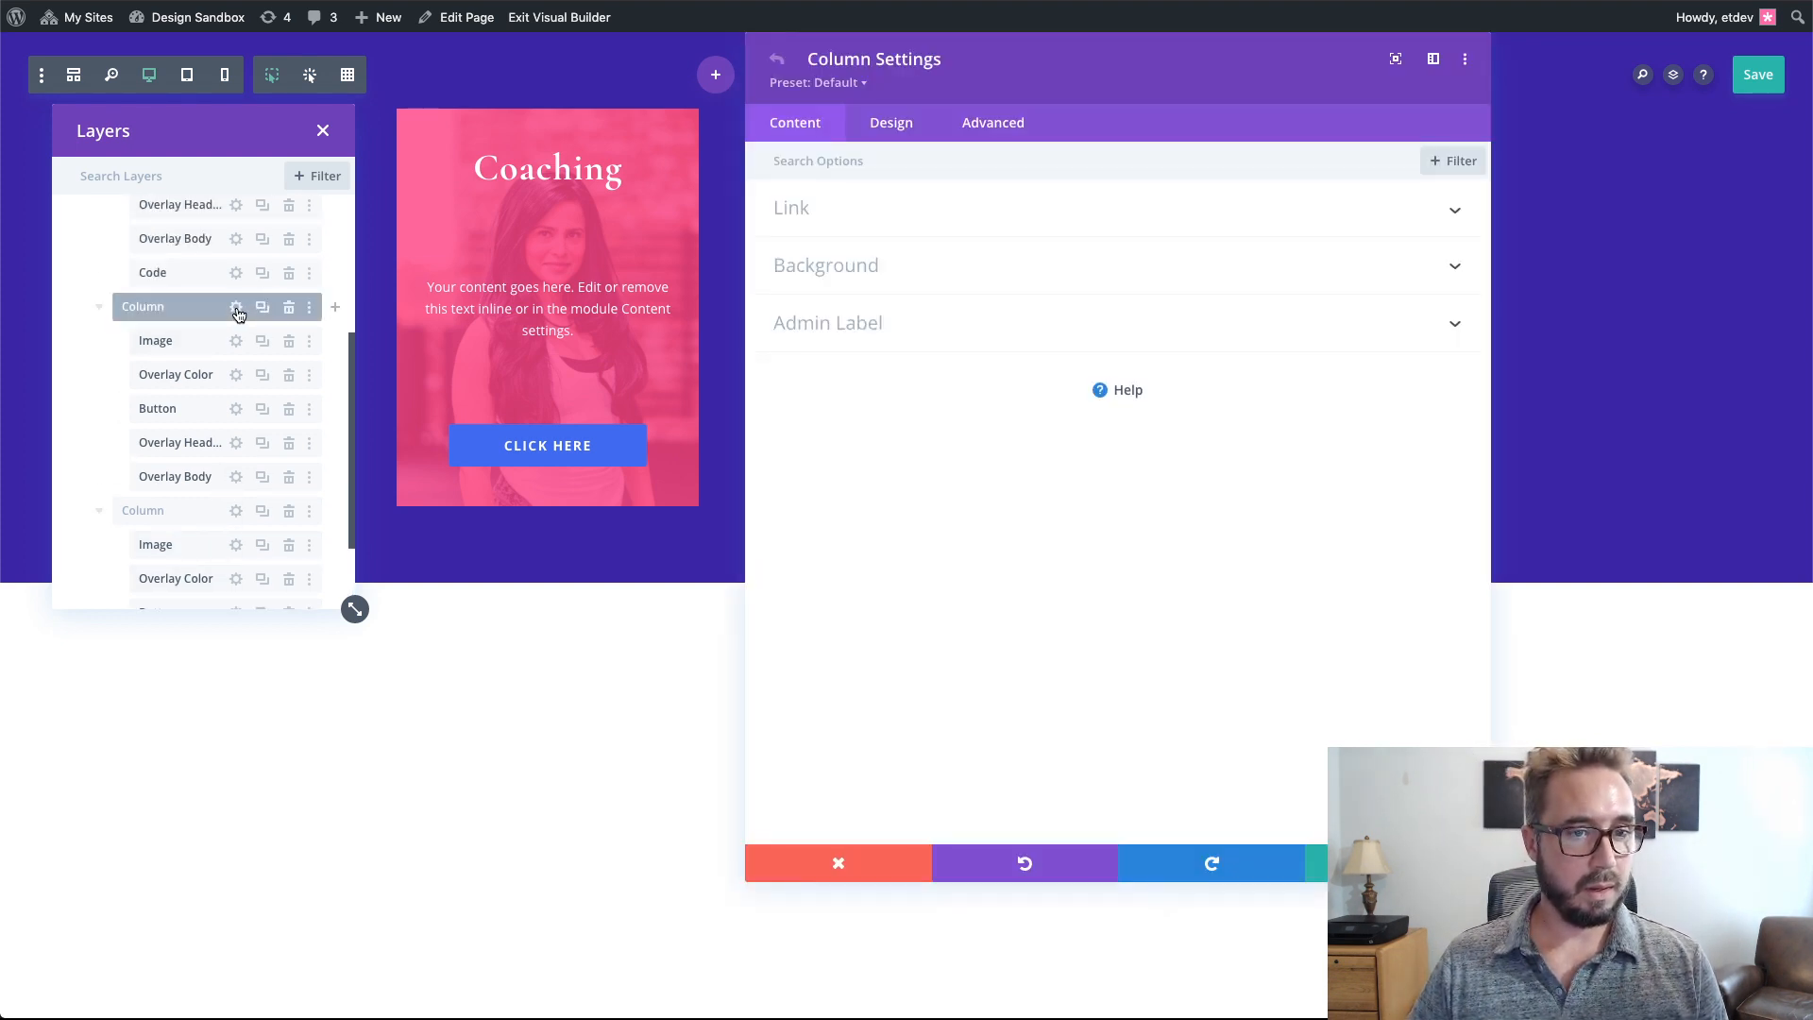
{"action": "left_click", "coordinate": [996, 129]}
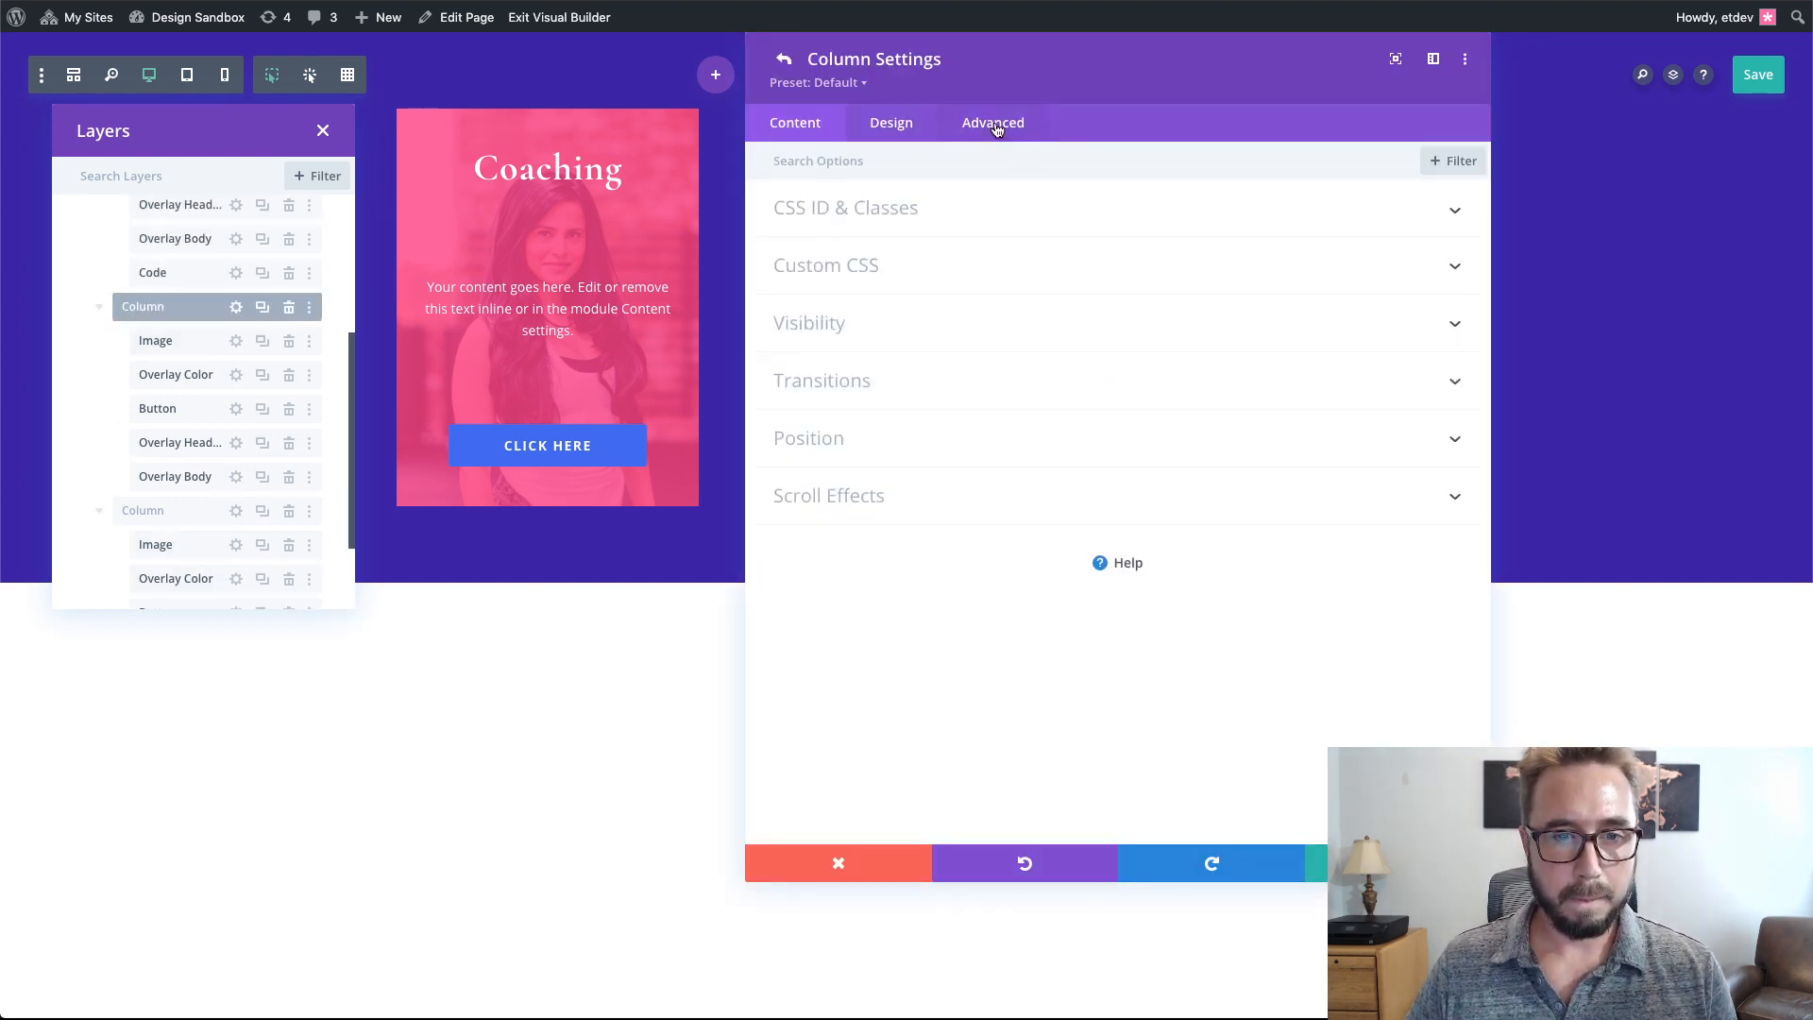
{"action": "left_click", "coordinate": [932, 225]}
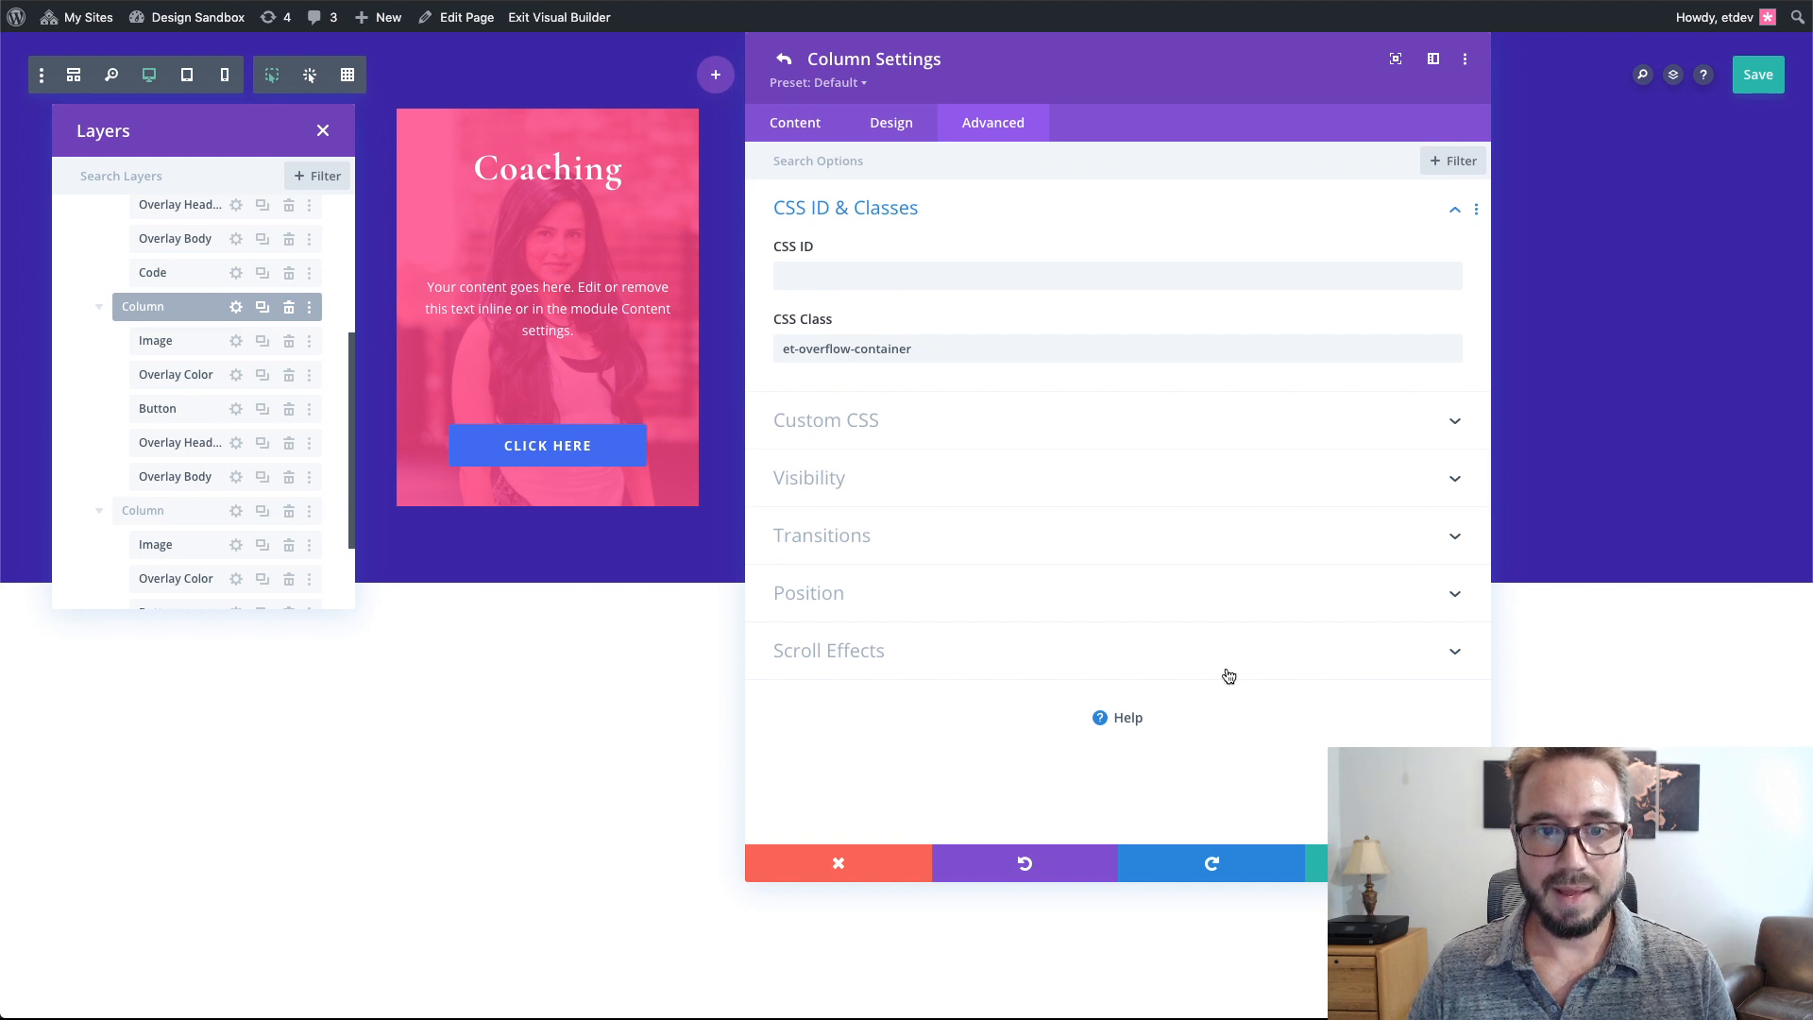
{"action": "left_click", "coordinate": [1396, 864]}
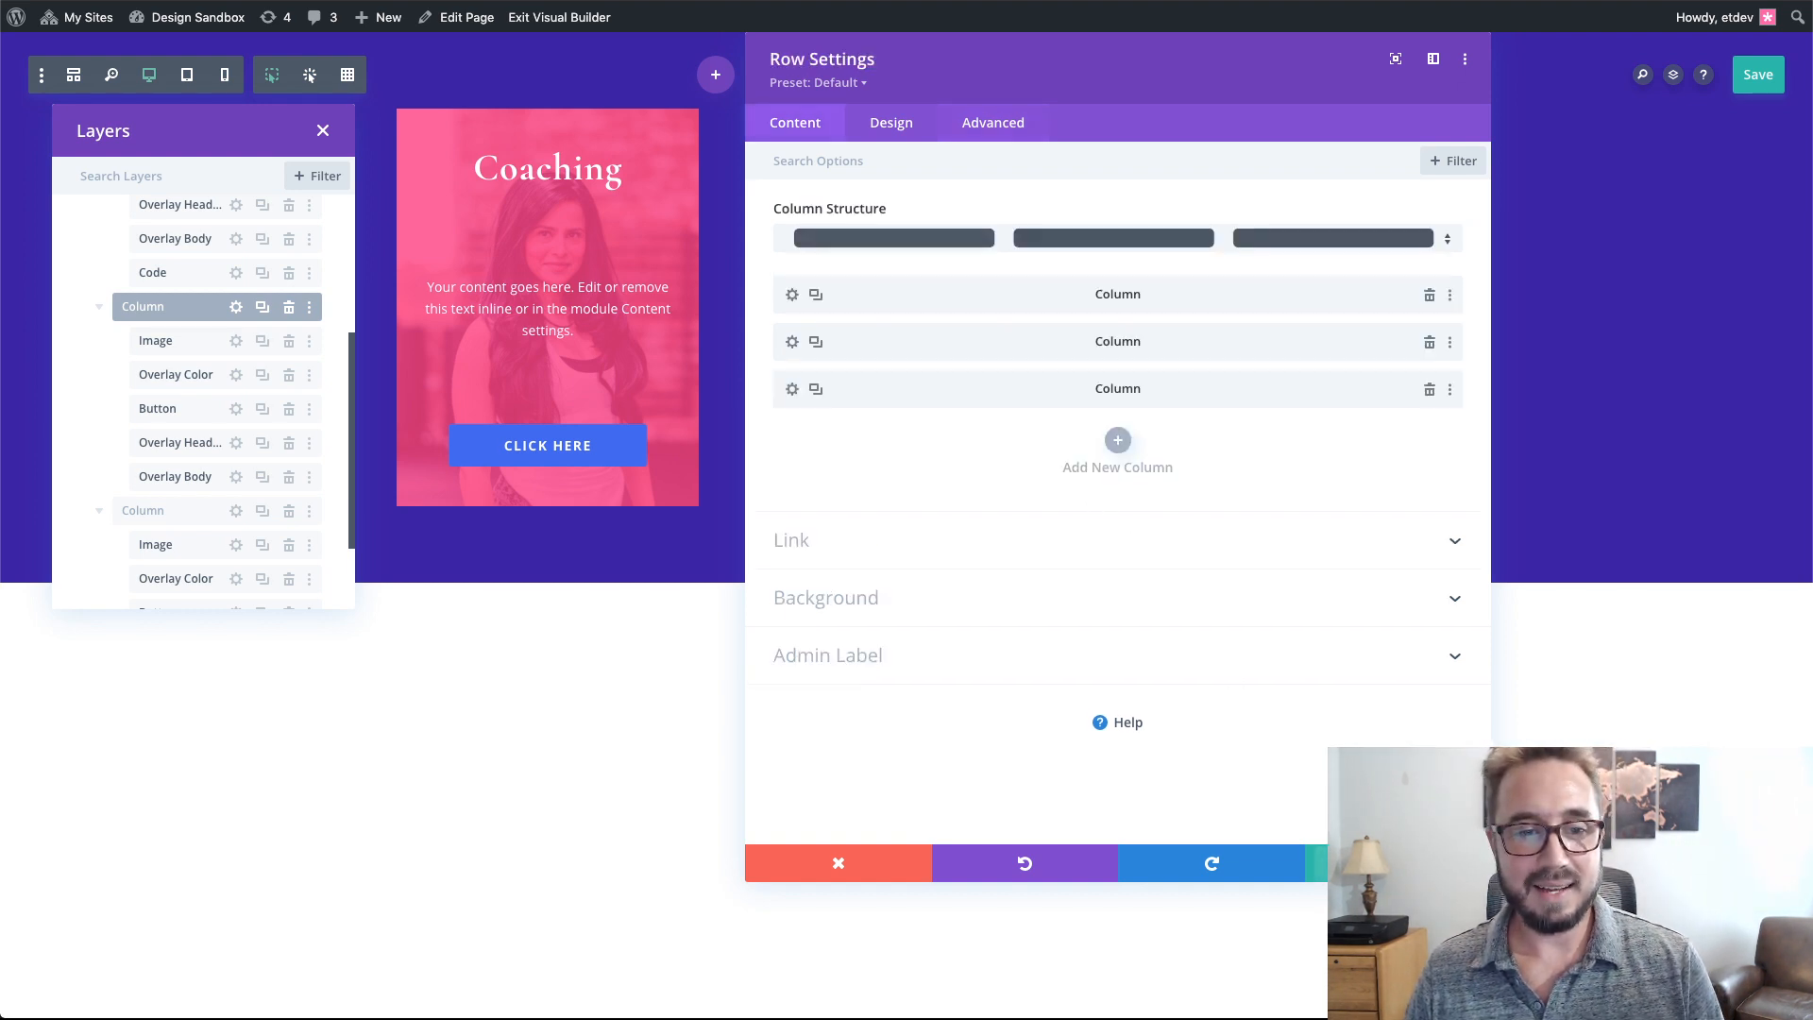
{"action": "left_click", "coordinate": [1398, 863]}
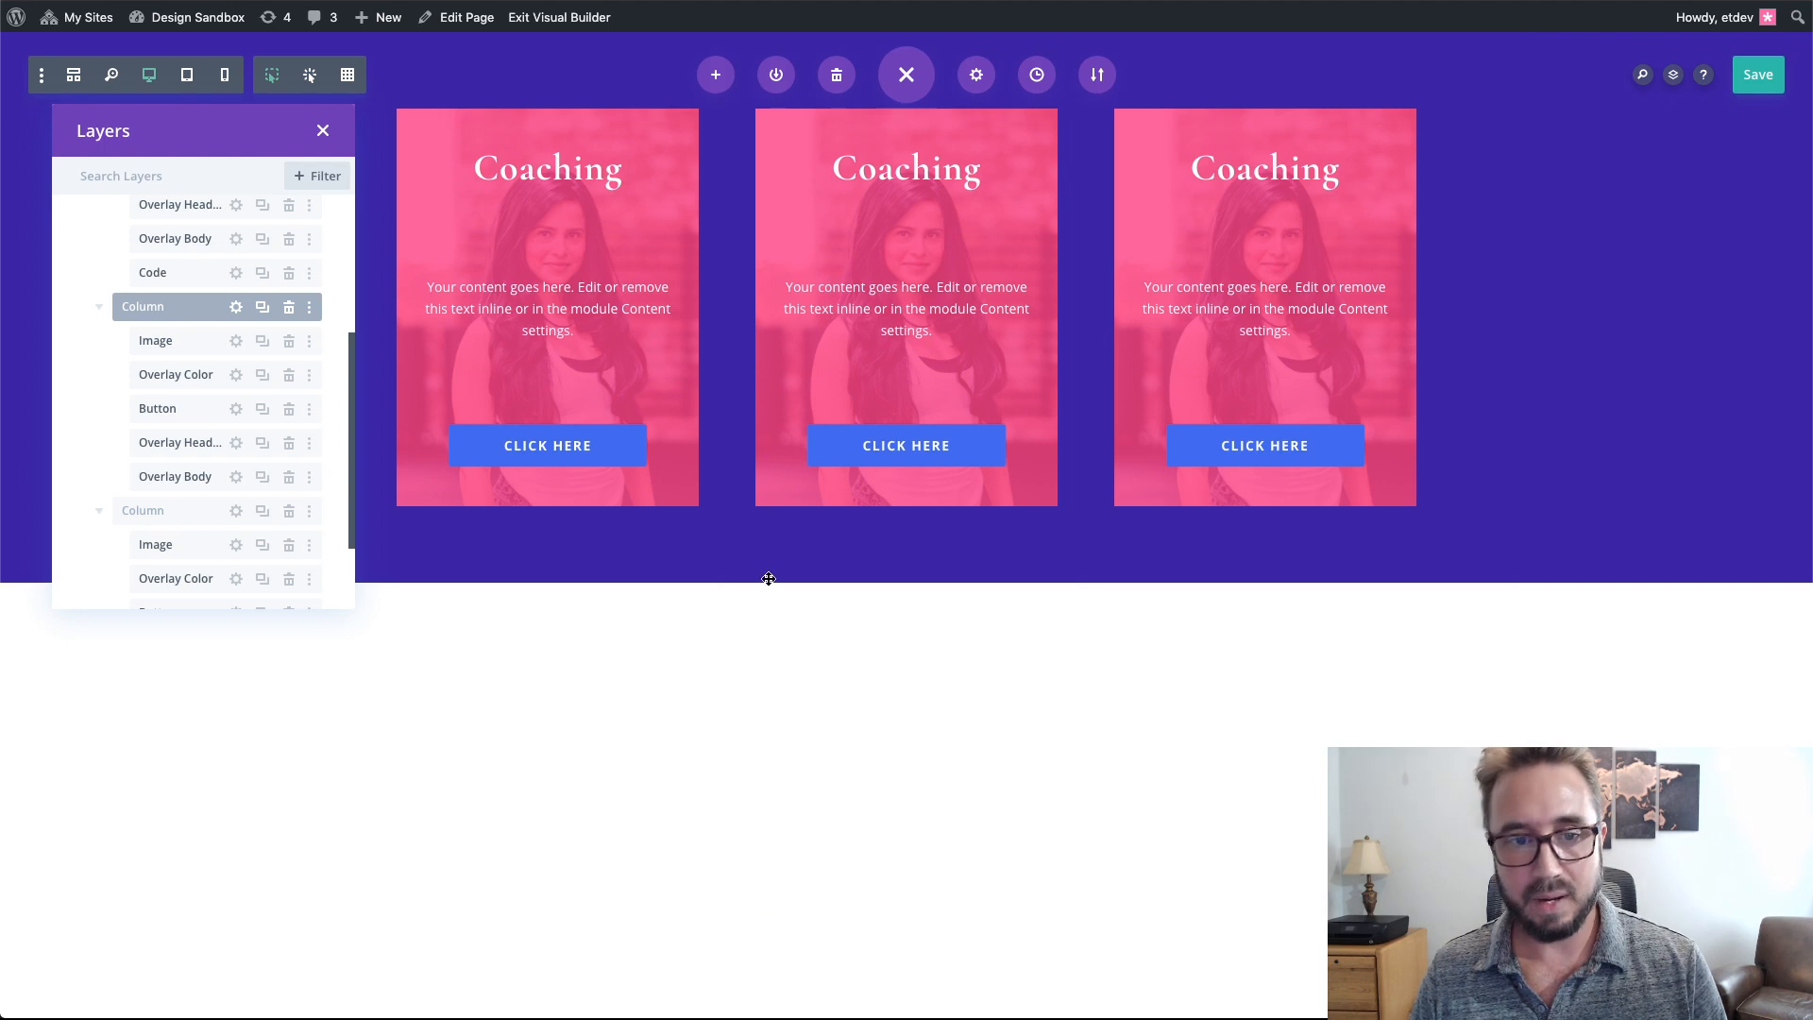
- Set the first column's CSS class to et-overlay-container
{"action": "scroll", "coordinate": [248, 317], "scroll_direction": "up", "scroll_amount": 4}
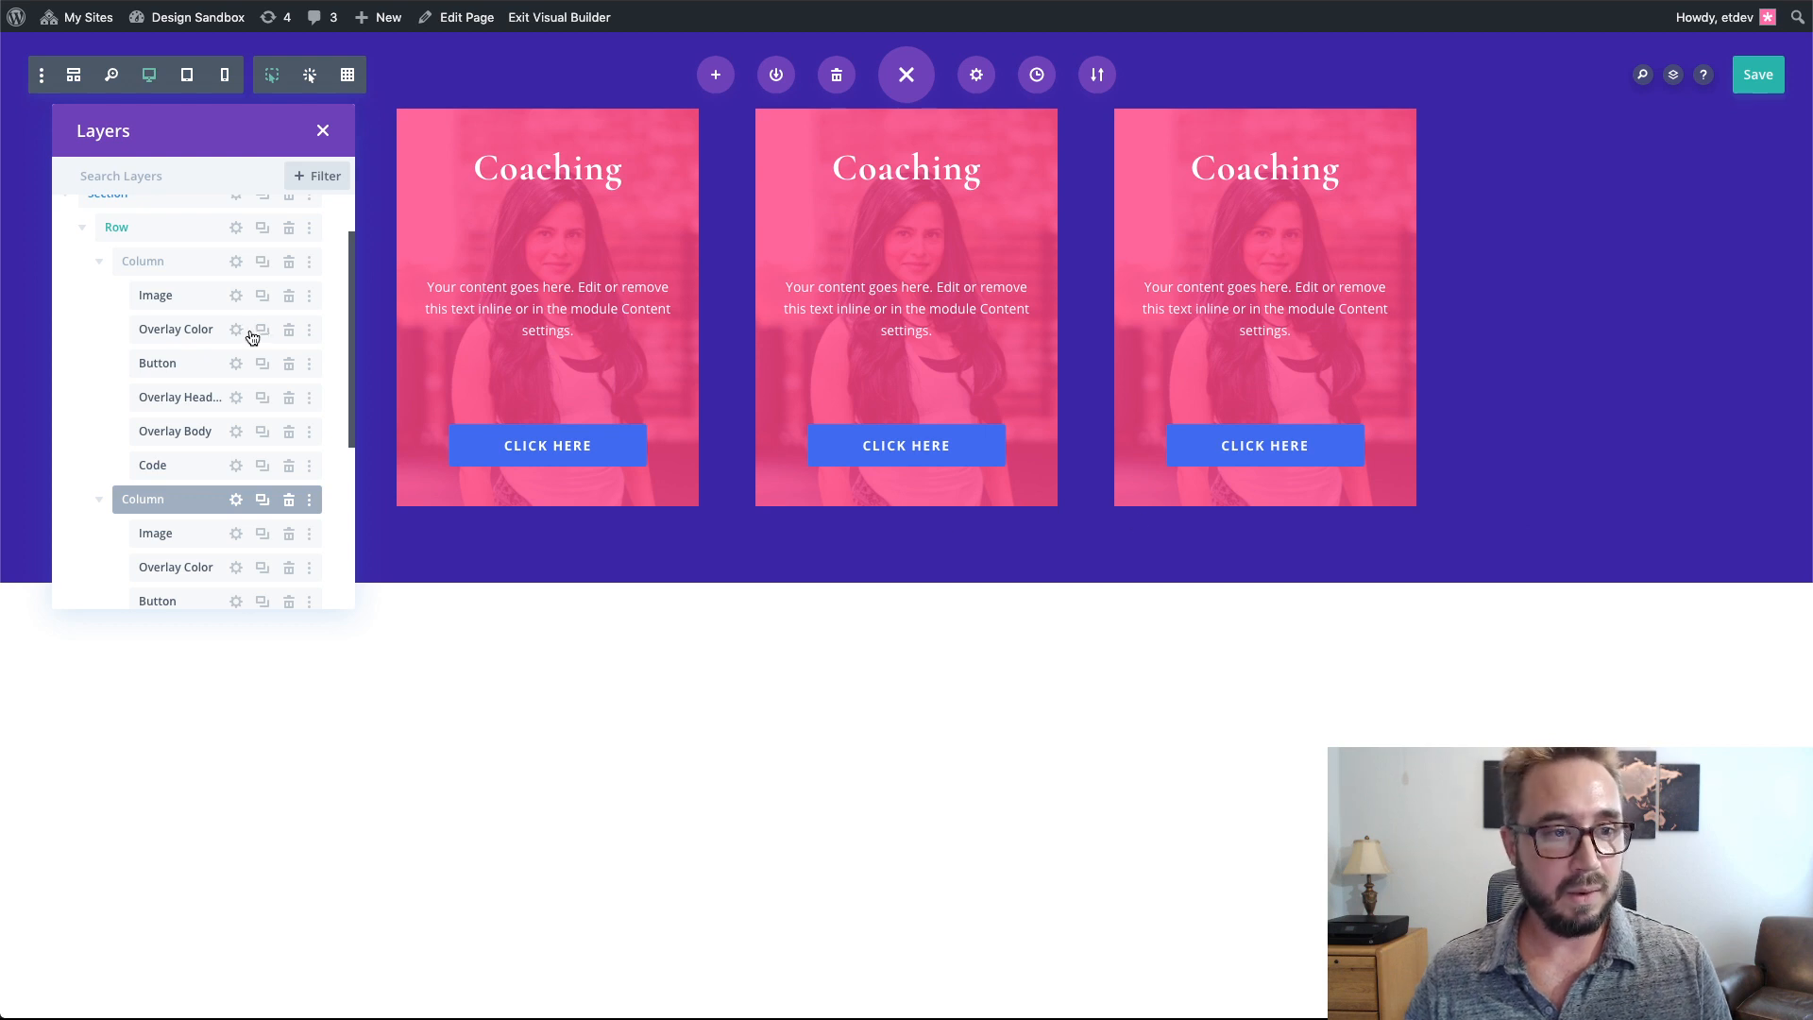
{"action": "scroll", "coordinate": [238, 314], "scroll_direction": "up", "scroll_amount": 2}
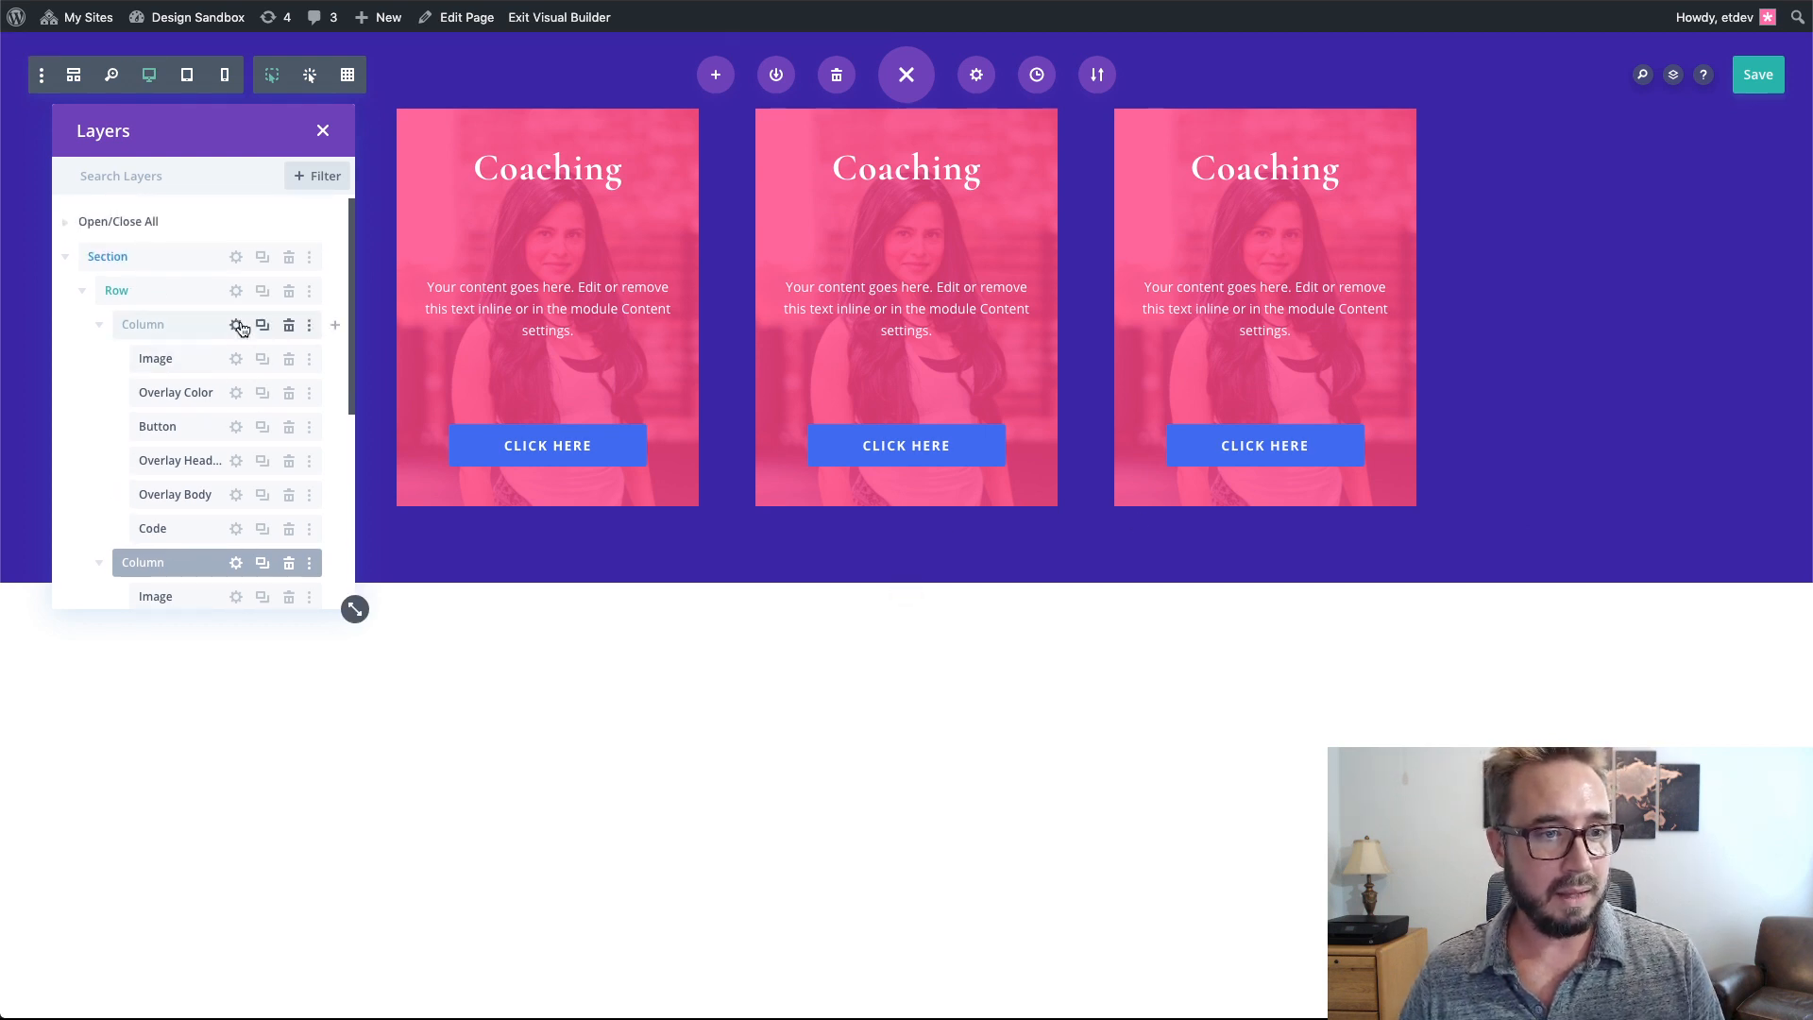
{"action": "left_click", "coordinate": [238, 325]}
{"action": "left_click", "coordinate": [1014, 126]}
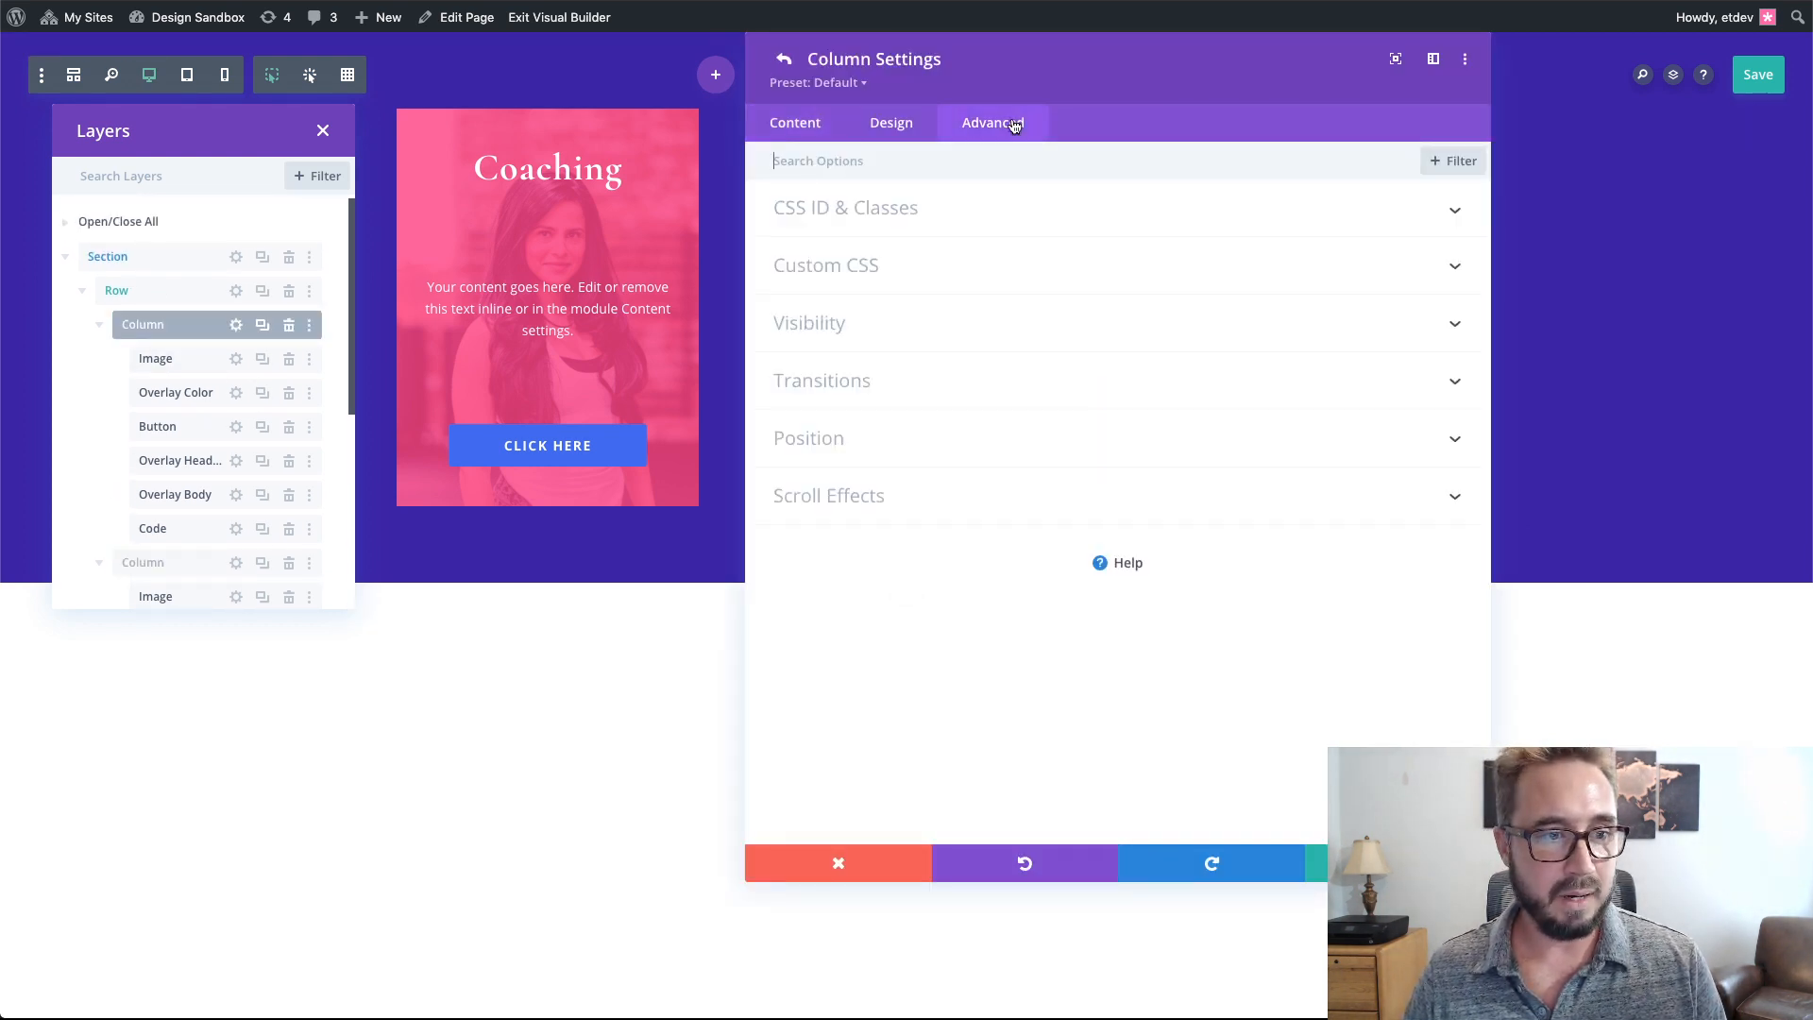
{"action": "left_click", "coordinate": [954, 219]}
{"action": "double_click", "coordinate": [824, 347]}
{"action": "type", "text": "overlay-container"}
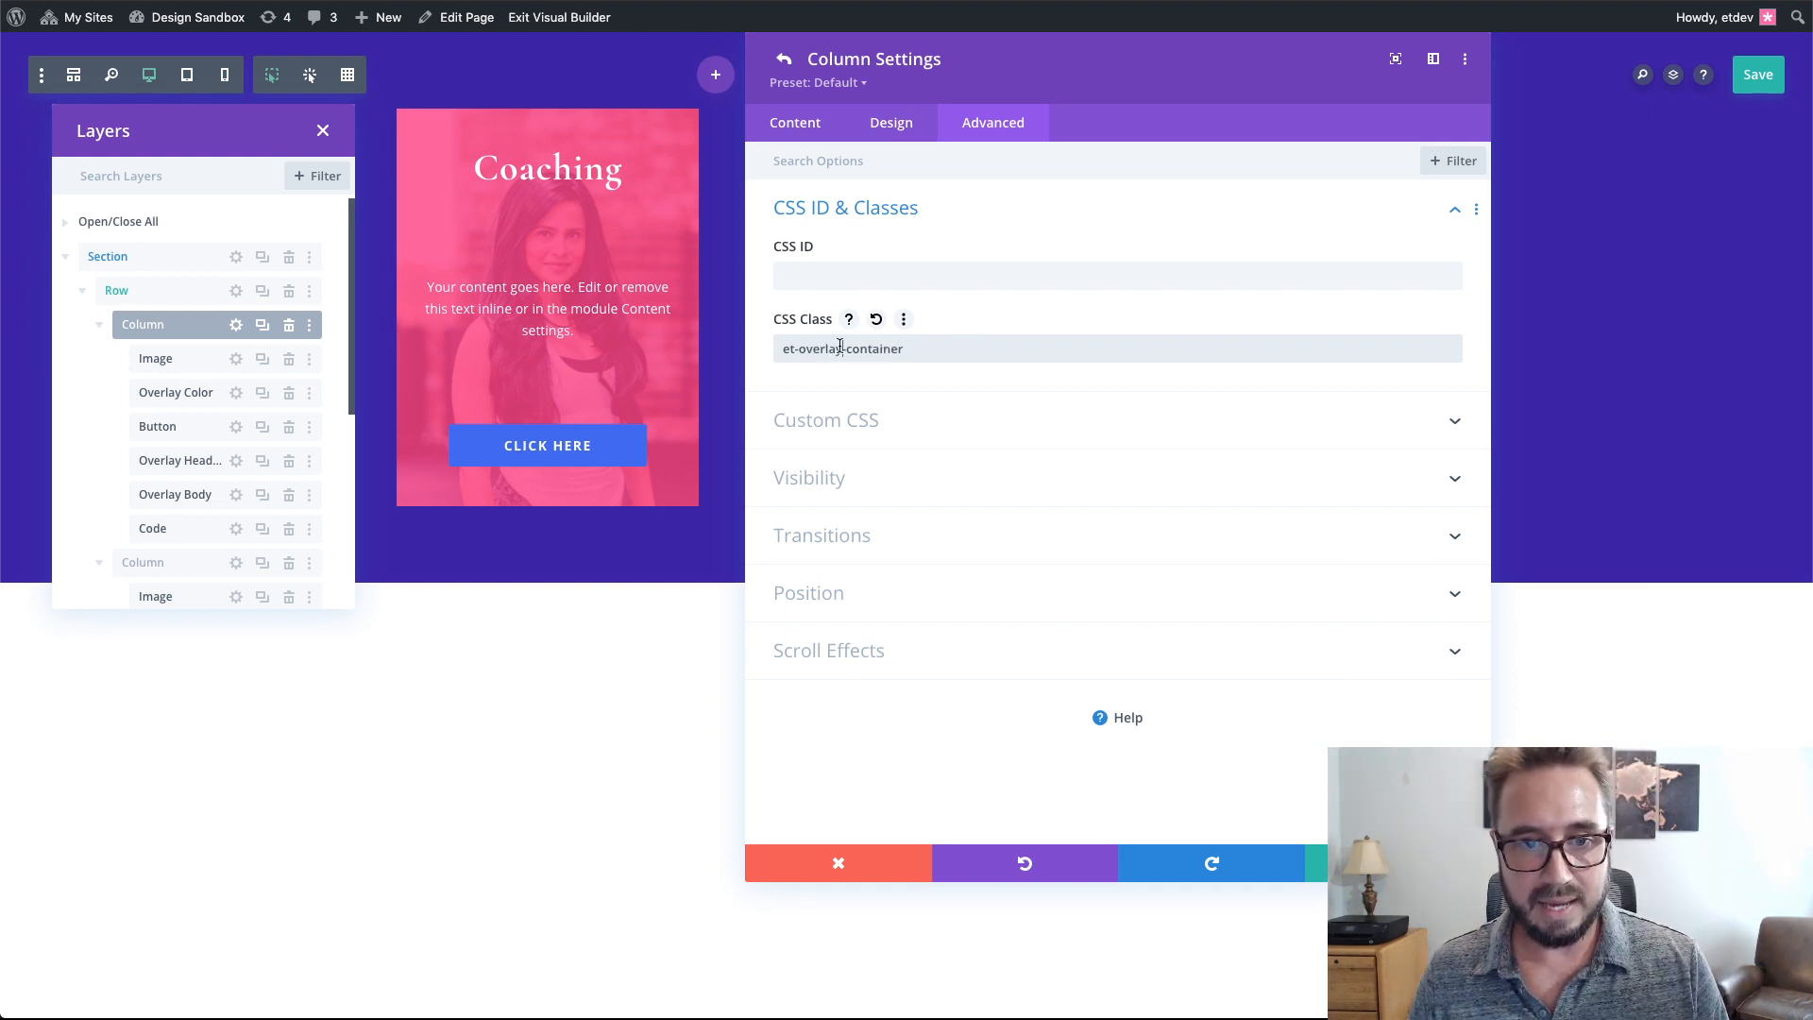
{"action": "key", "text": "Return"}
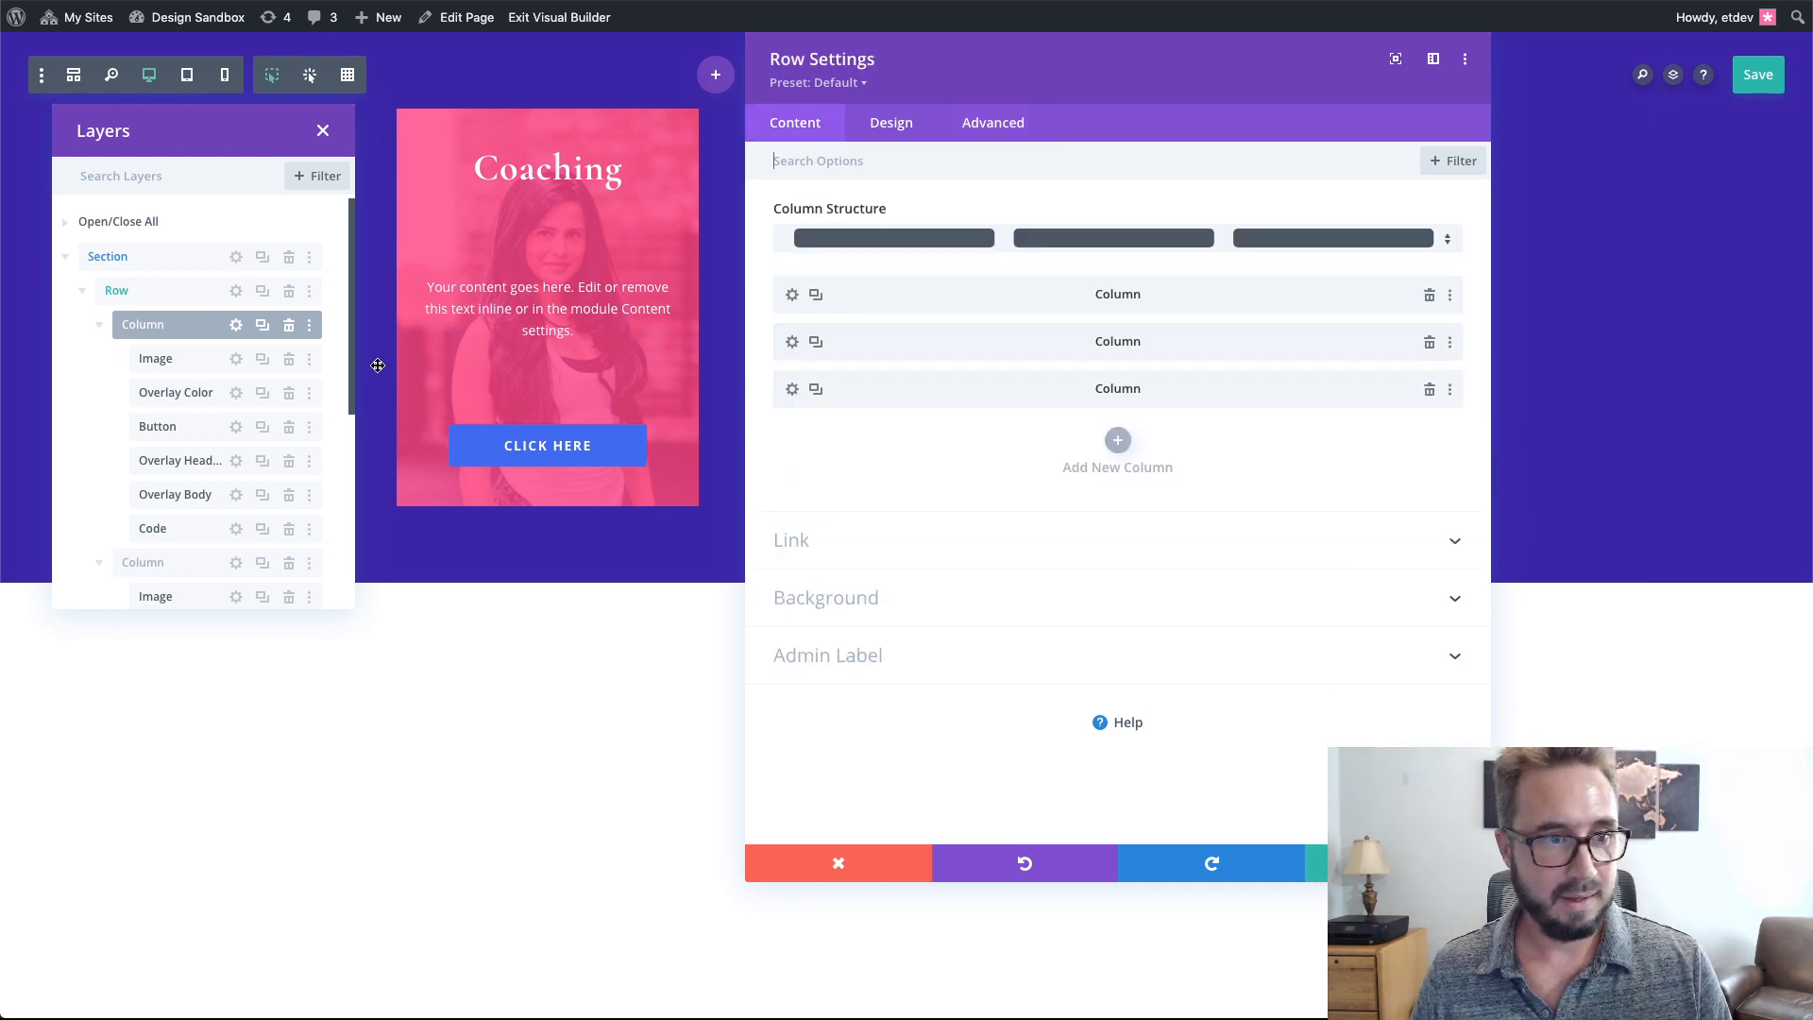
- Set the second column's CSS class to et-overlay-container
{"action": "scroll", "coordinate": [240, 434], "scroll_direction": "down", "scroll_amount": 2}
{"action": "left_click_drag", "start_coordinate": [238, 453], "coordinate": [248, 446]}
{"action": "left_click", "coordinate": [236, 453]}
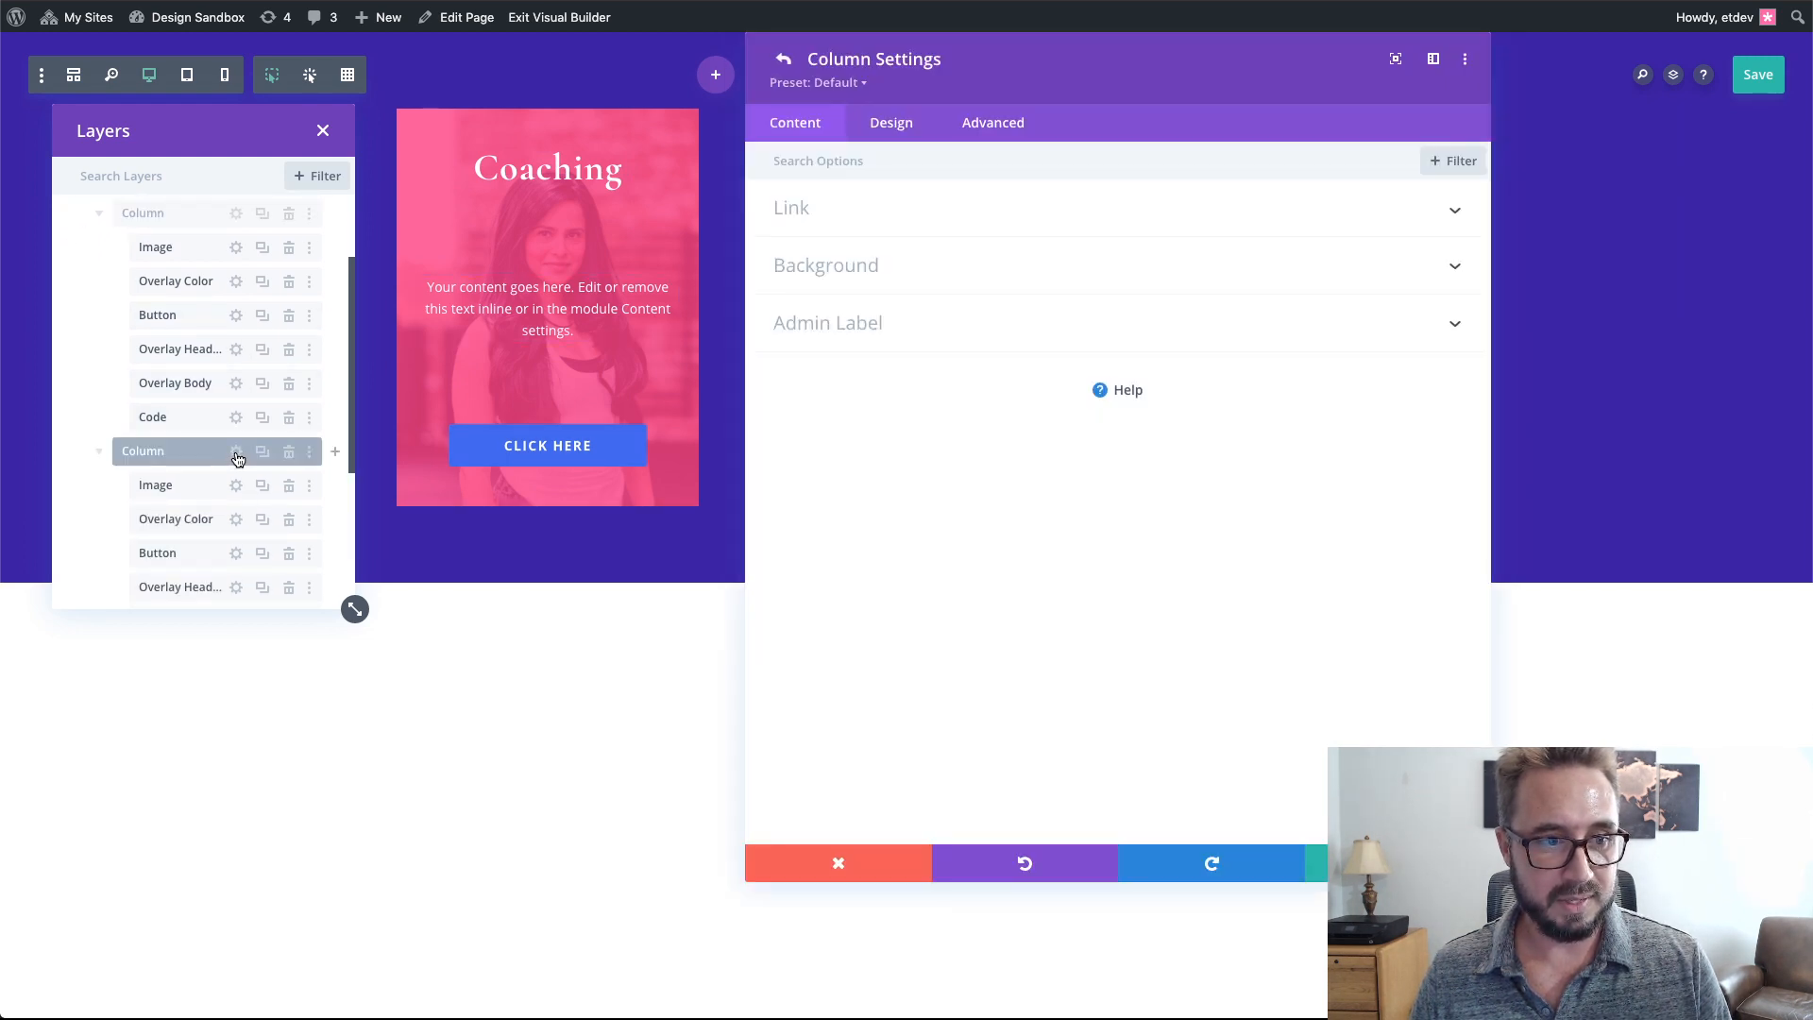
{"action": "left_click", "coordinate": [992, 123]}
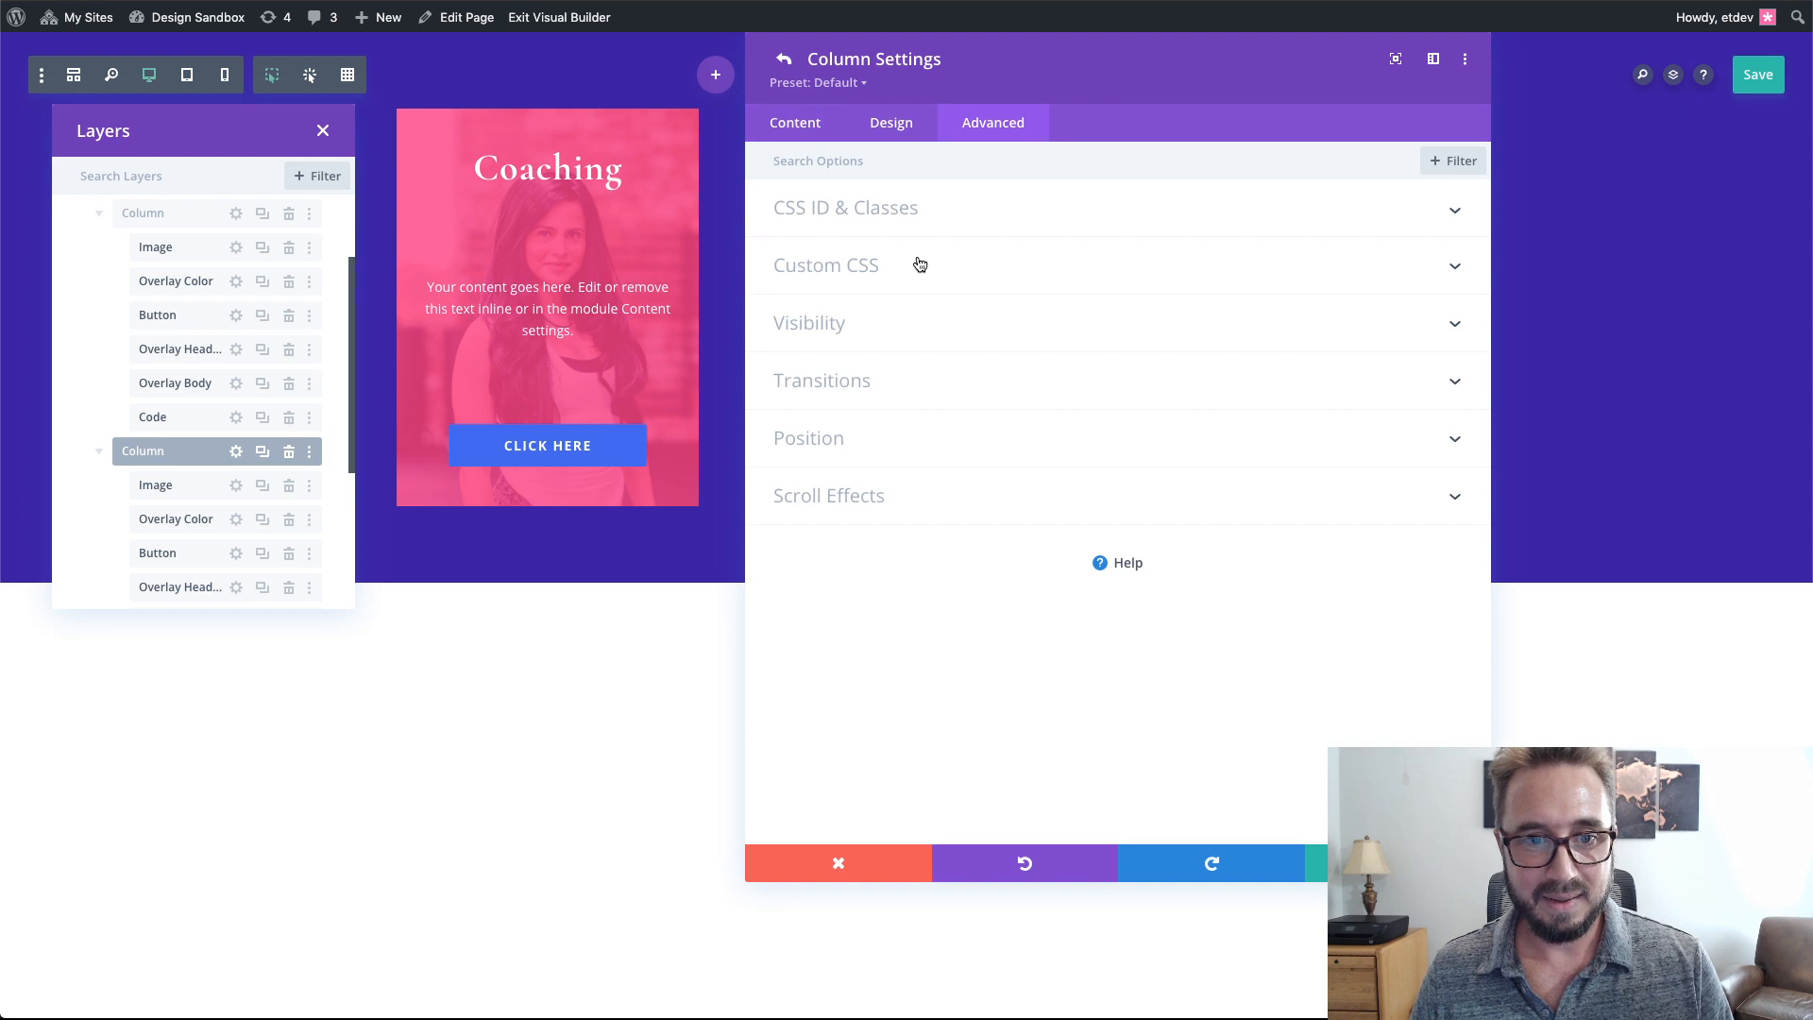
{"action": "left_click", "coordinate": [933, 217]}
{"action": "double_click", "coordinate": [818, 339]}
{"action": "type", "text": "overlay-container"}
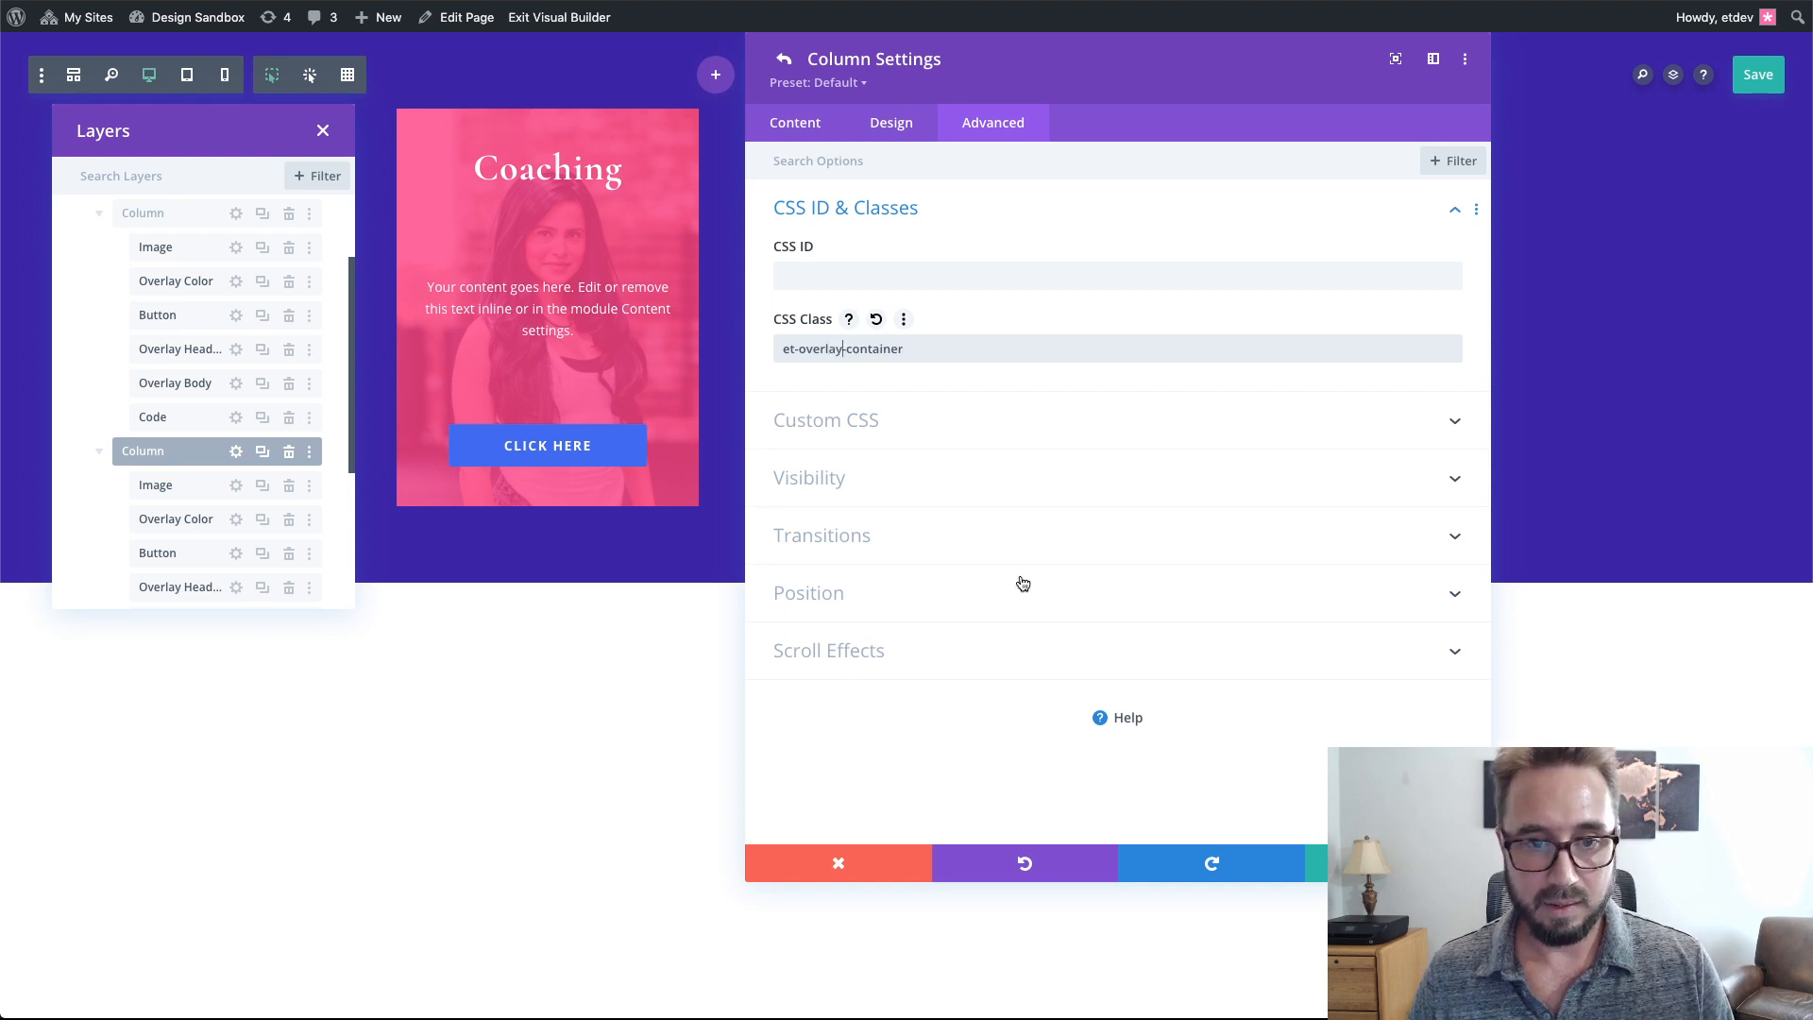
{"action": "key", "text": "Return"}
- Set the third column's CSS class to et-overlay-container and save the column and row settings
{"action": "scroll", "coordinate": [263, 497], "scroll_direction": "down", "scroll_amount": 3}
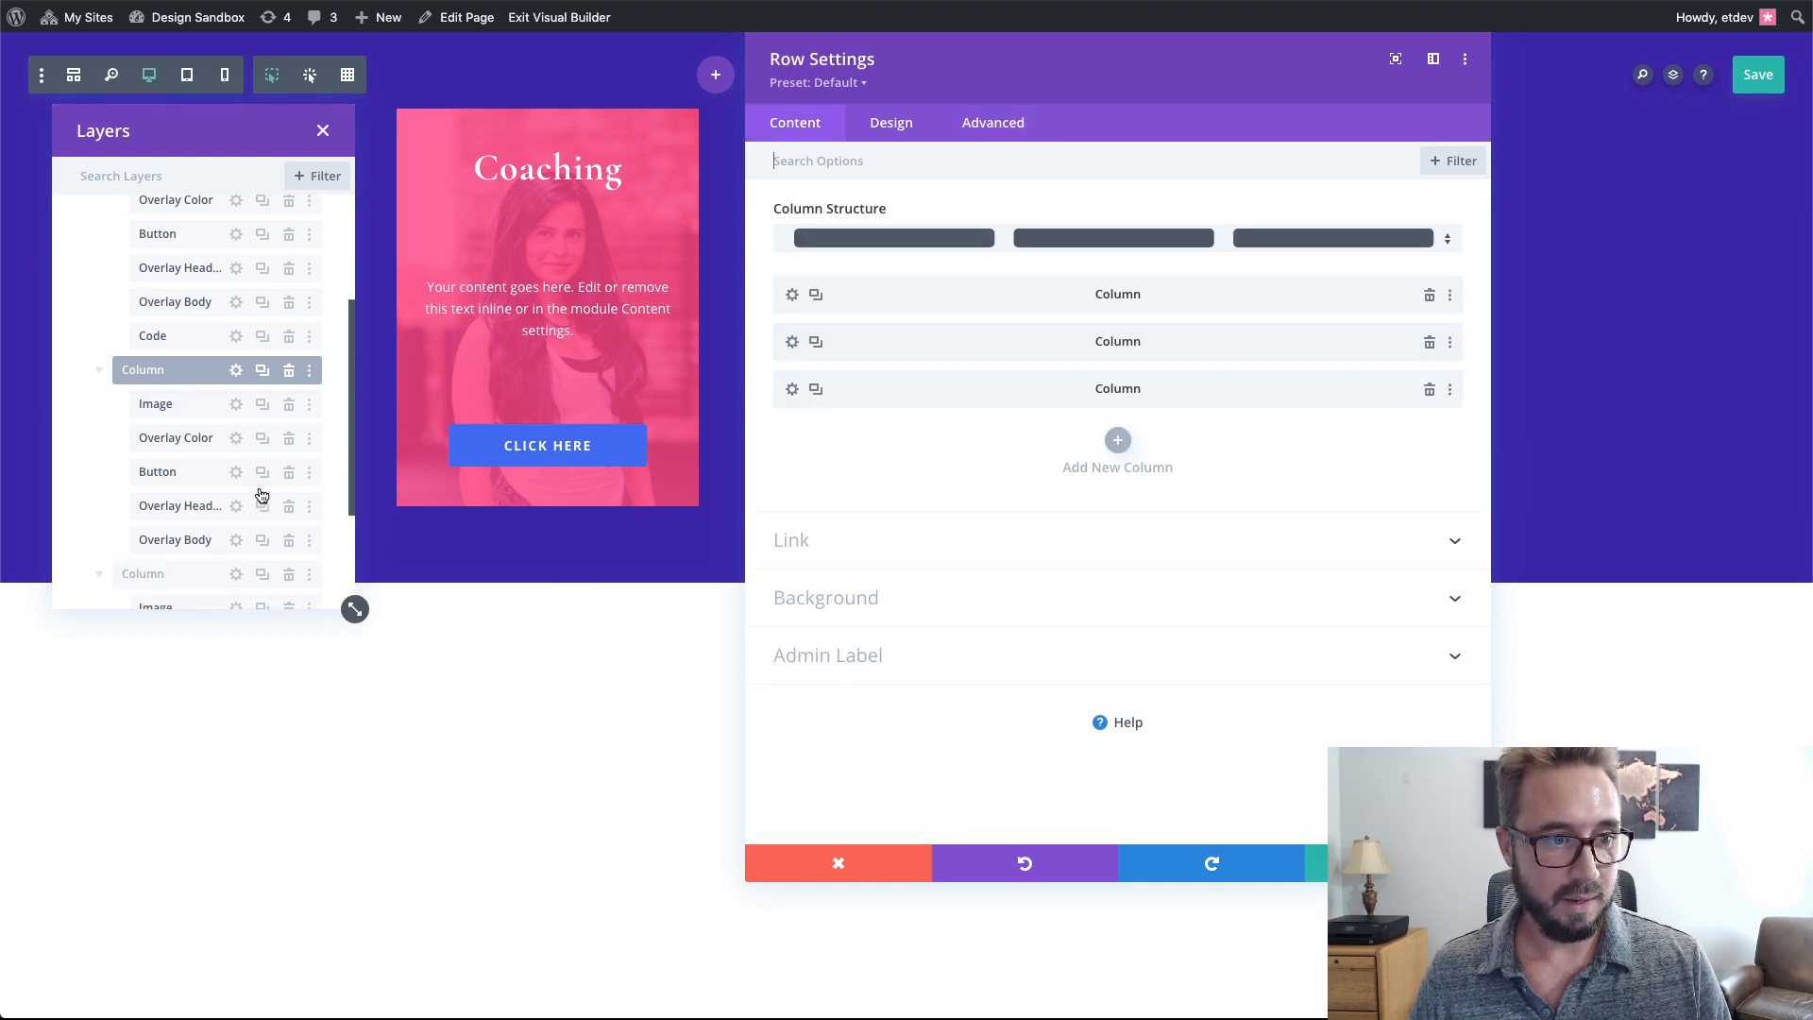
{"action": "left_click", "coordinate": [239, 399]}
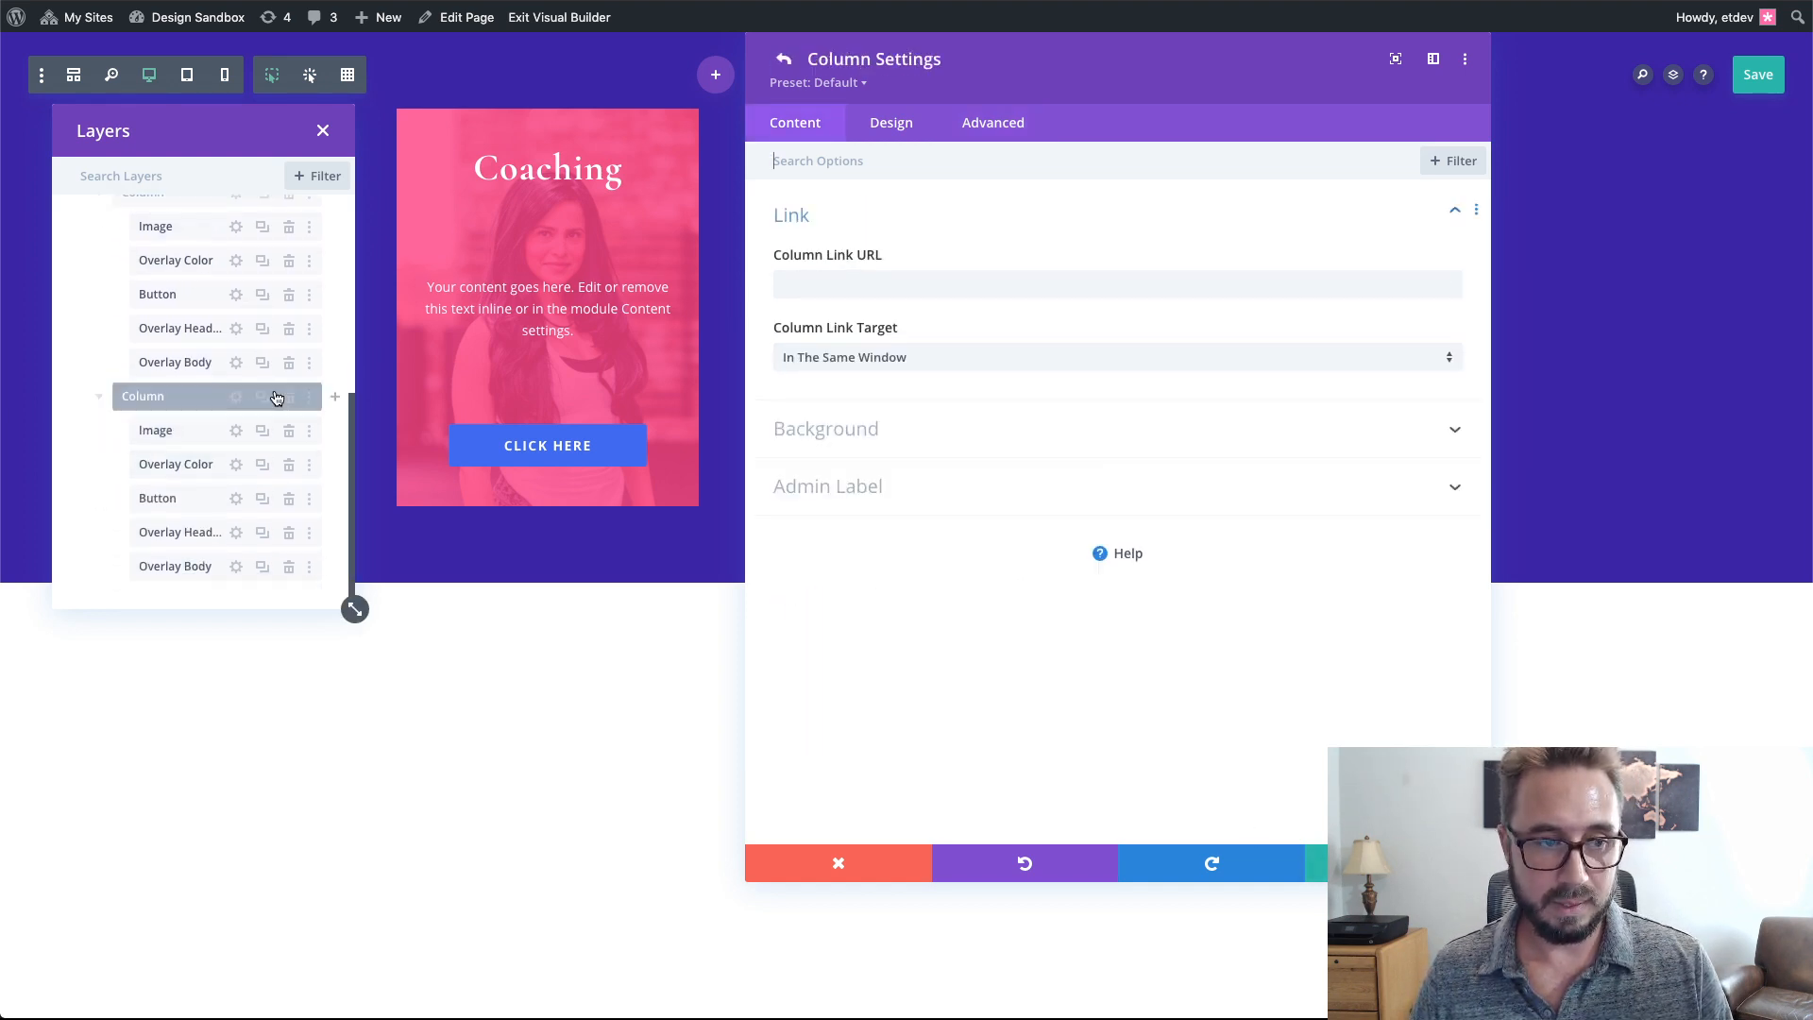
{"action": "left_click", "coordinate": [1003, 125]}
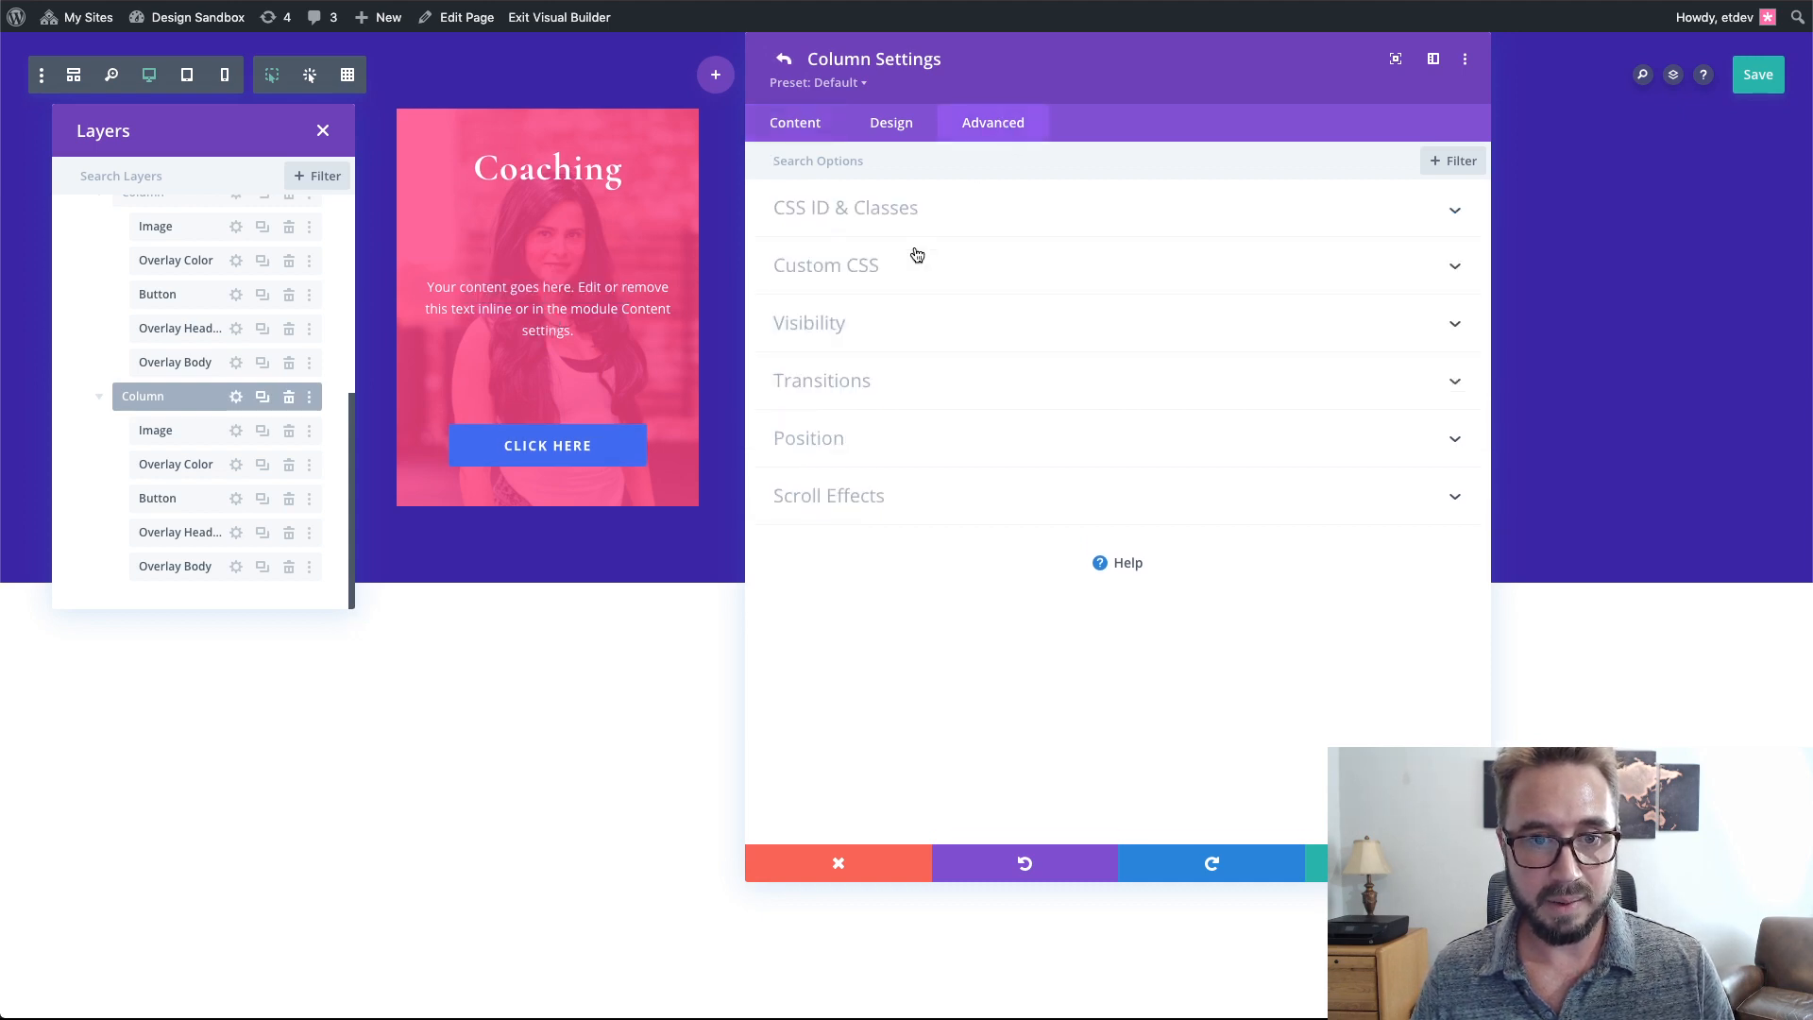
{"action": "left_click", "coordinate": [924, 210]}
{"action": "double_click", "coordinate": [832, 348]}
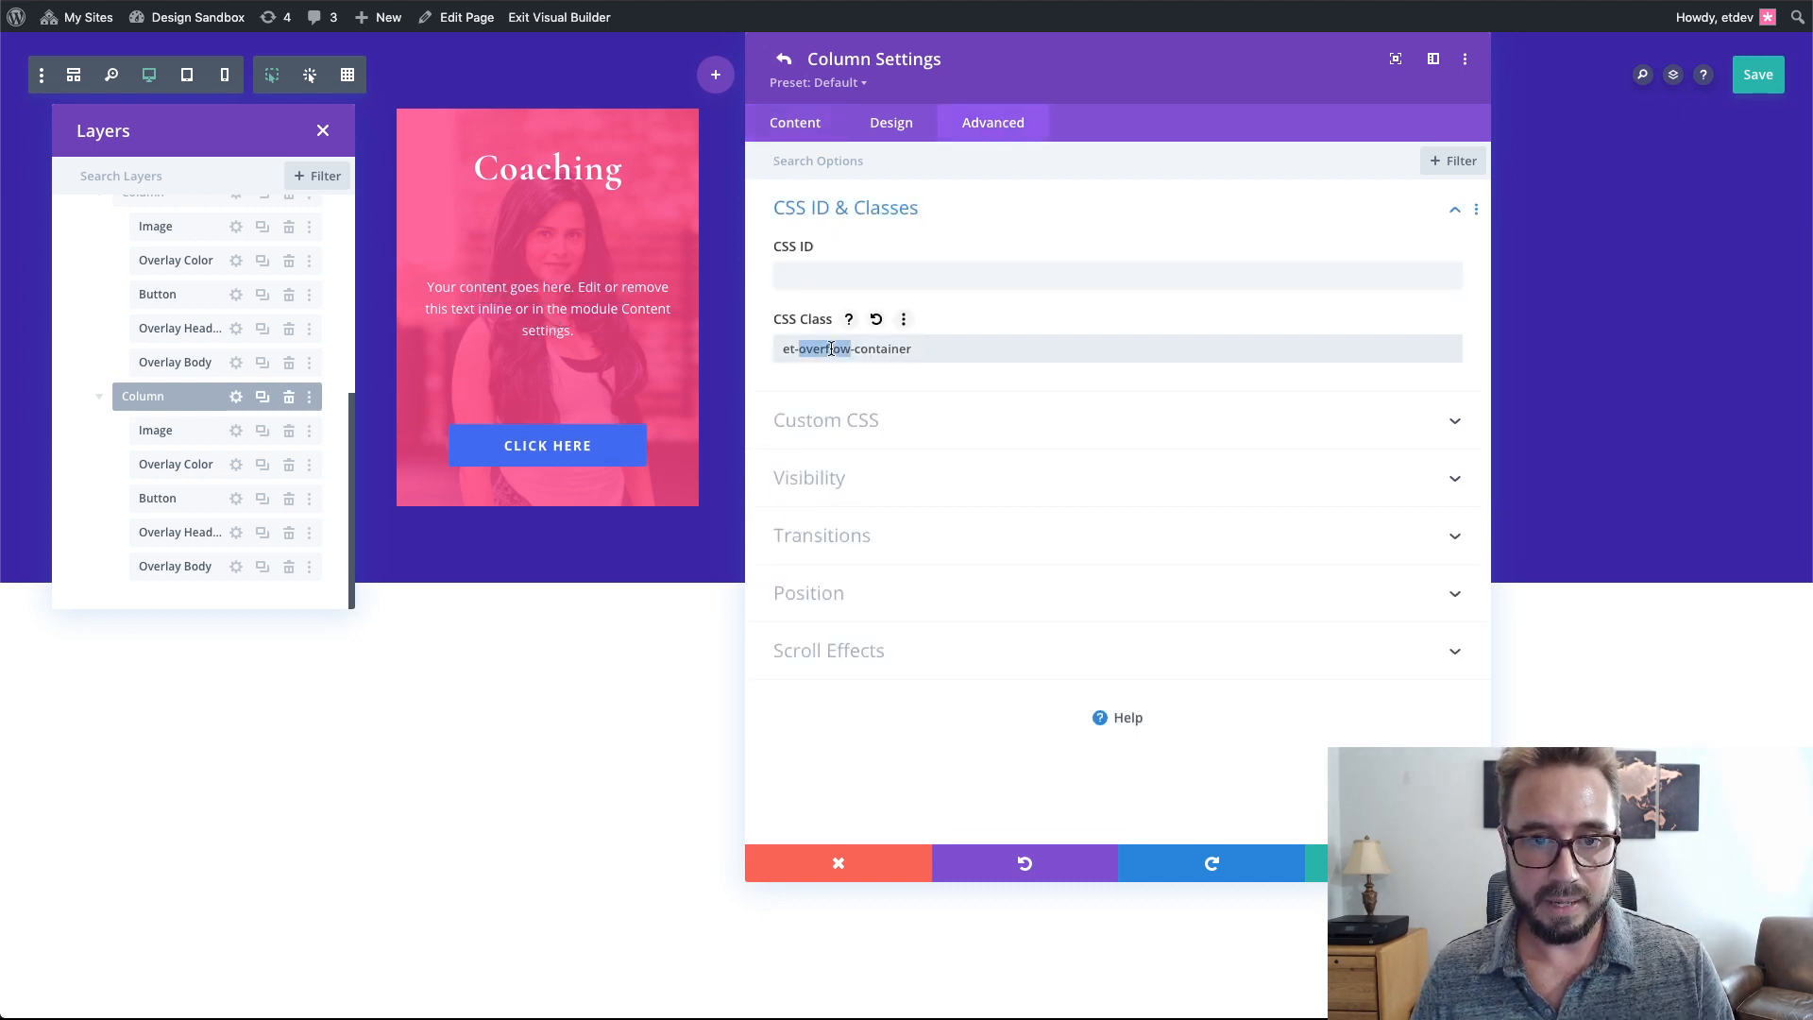
{"action": "type", "text": "overlay"}
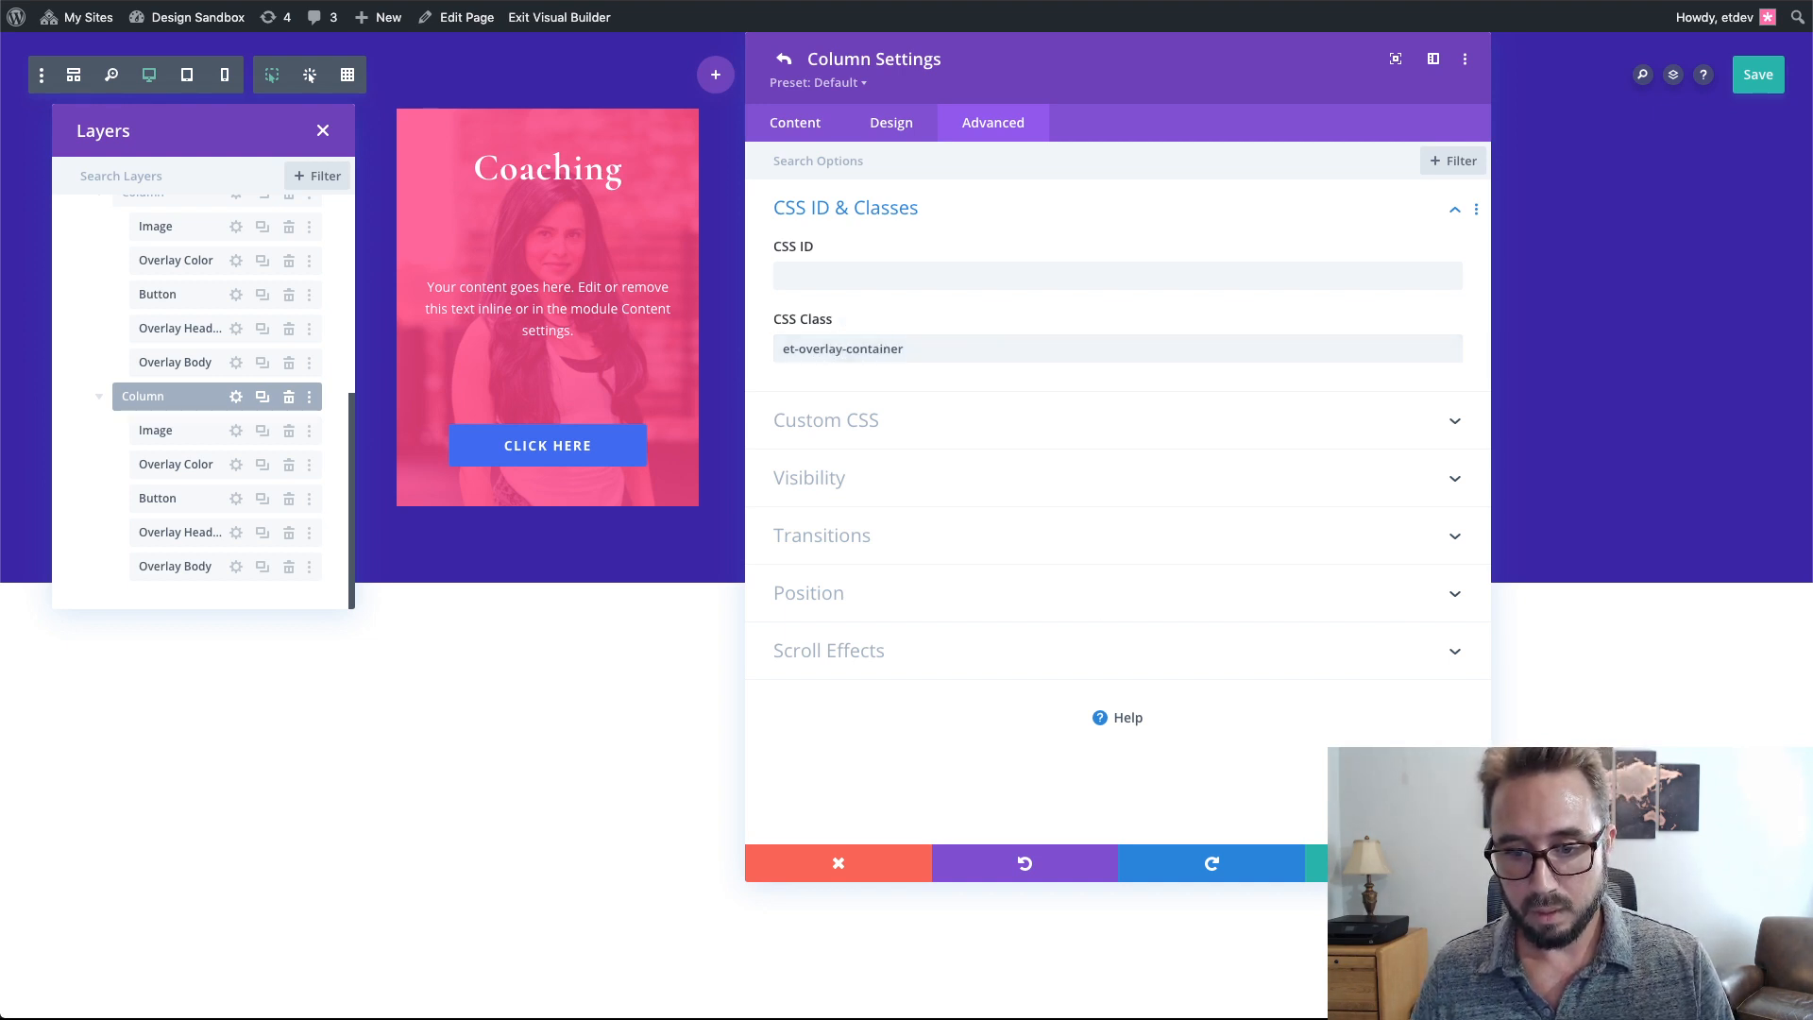
{"action": "key", "text": "Return"}
{"action": "key", "text": "Return"}
- Save the page and reload its live version in the other browser tab
{"action": "key", "text": "super+s"}
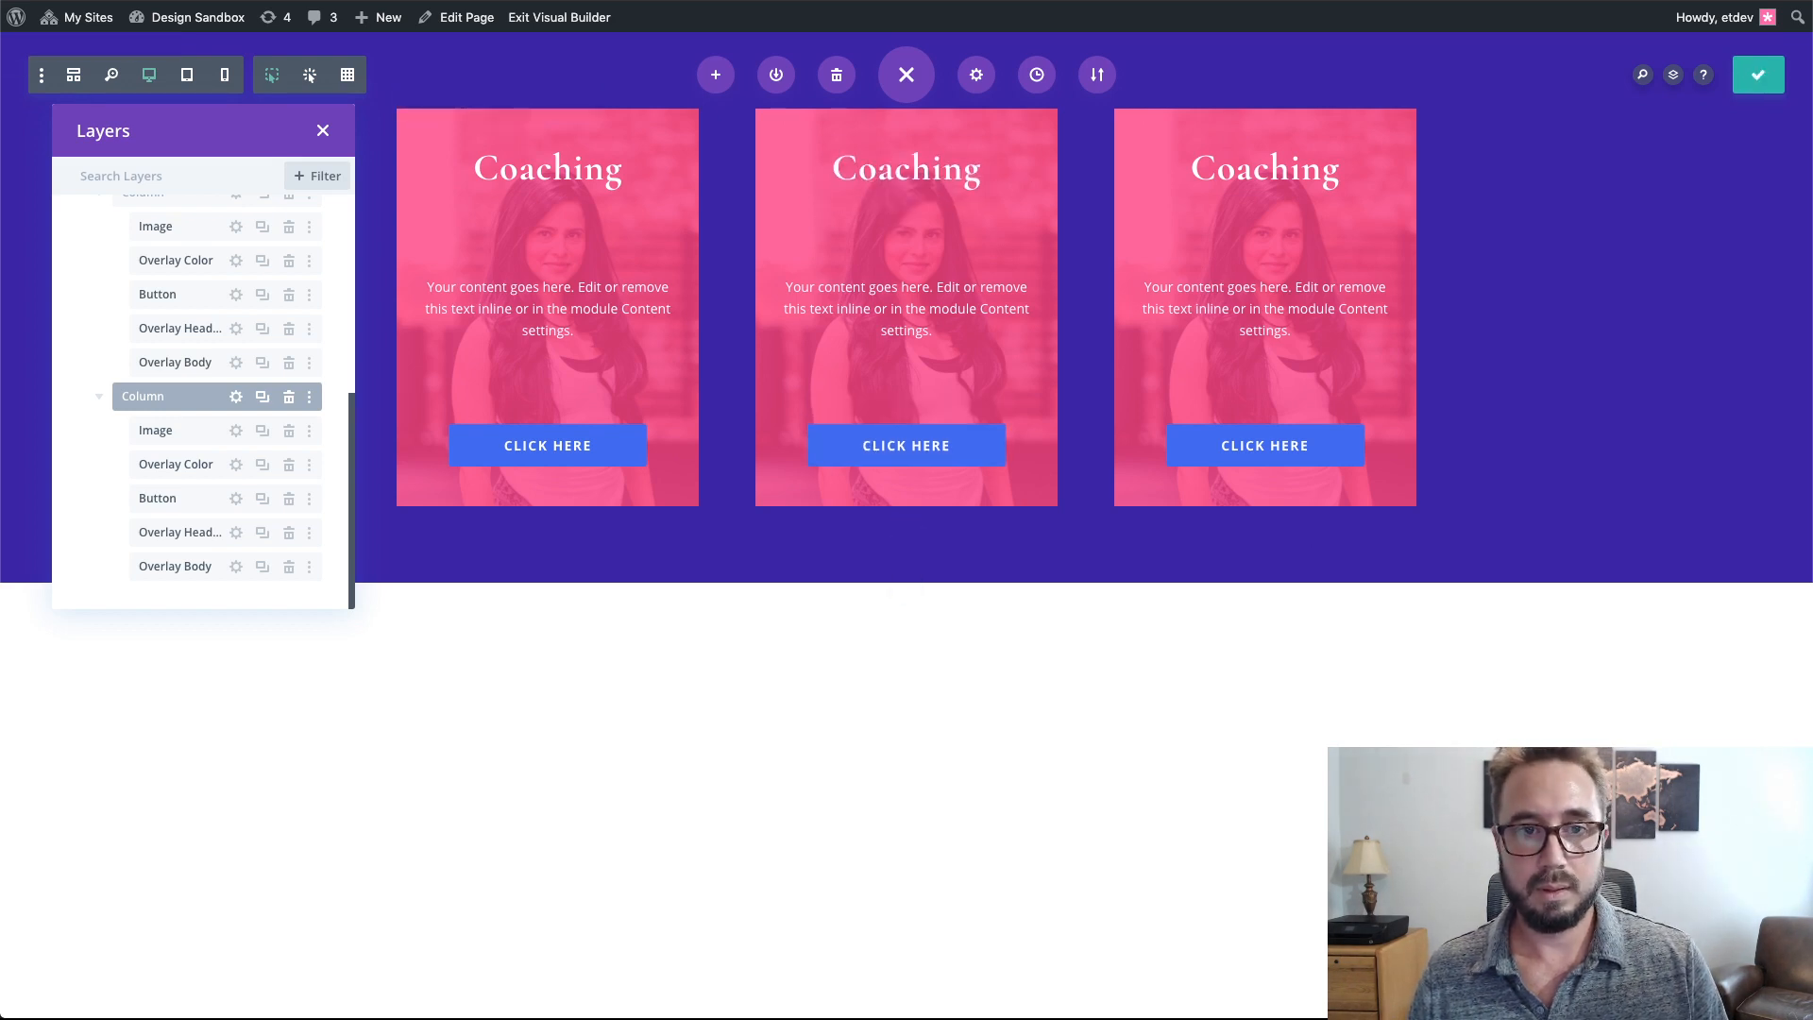
{"action": "key", "text": "ctrl+Tab"}
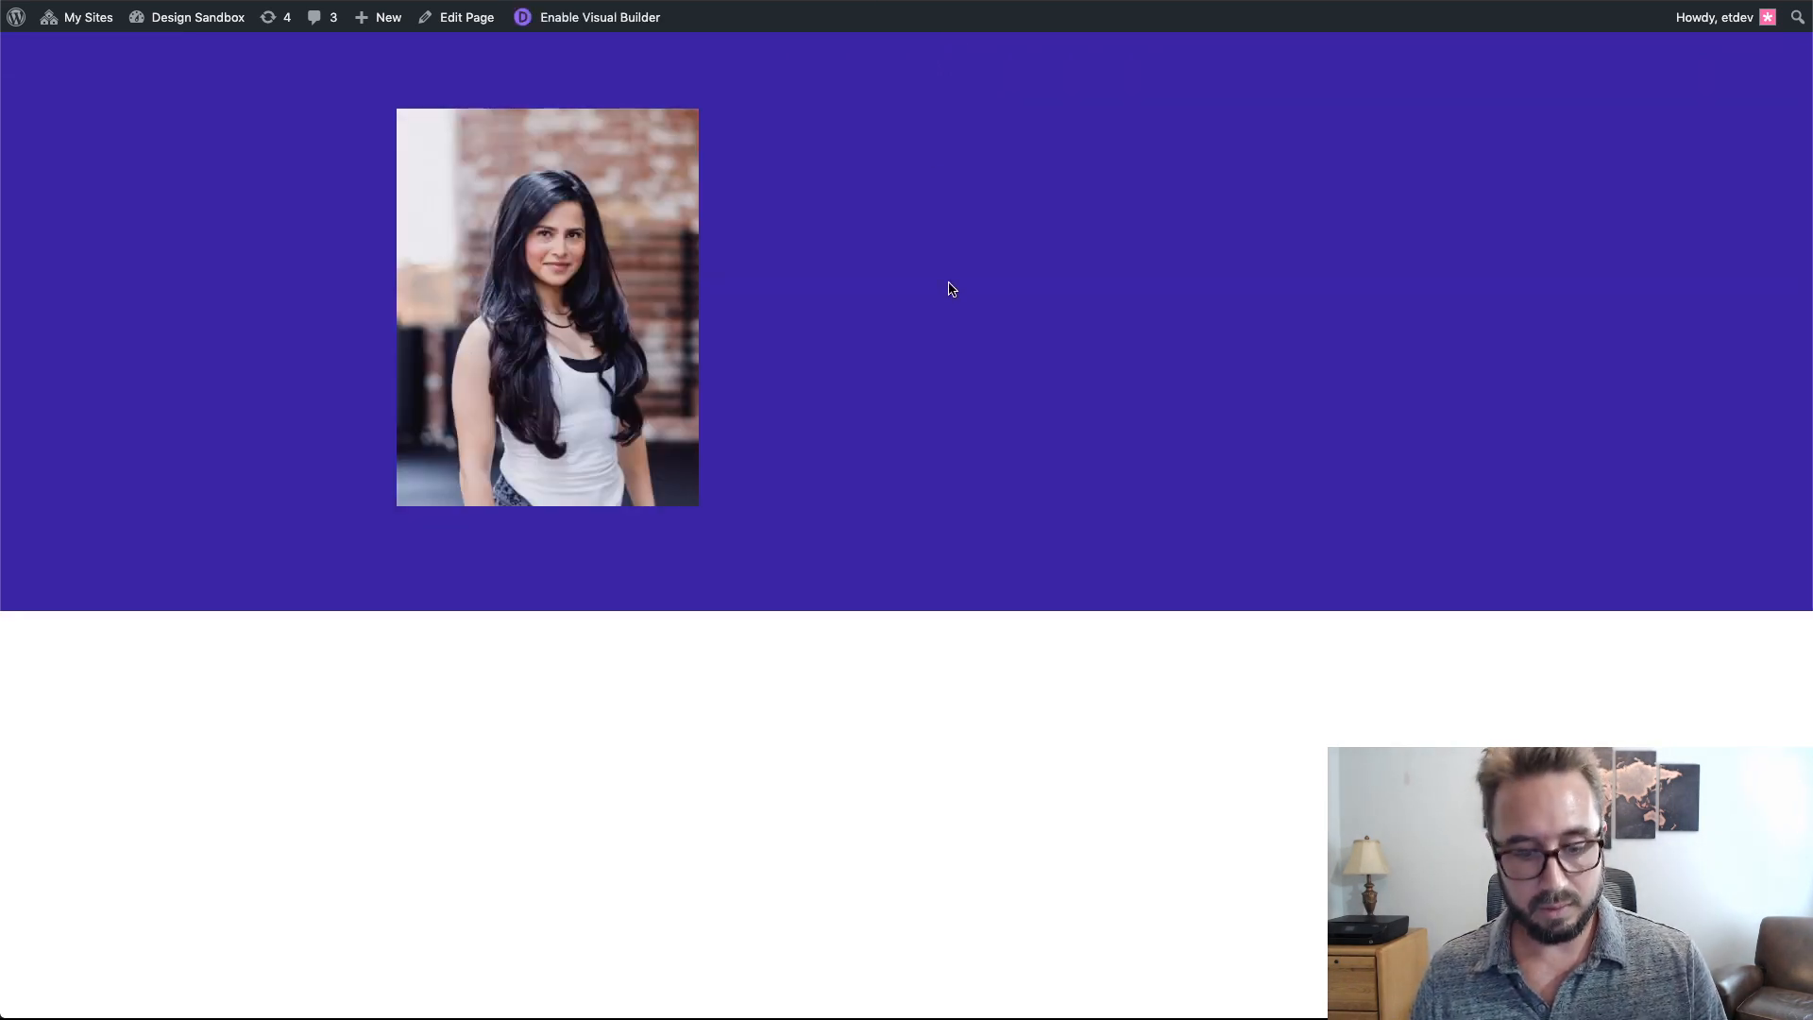
{"action": "key", "text": "super+r"}
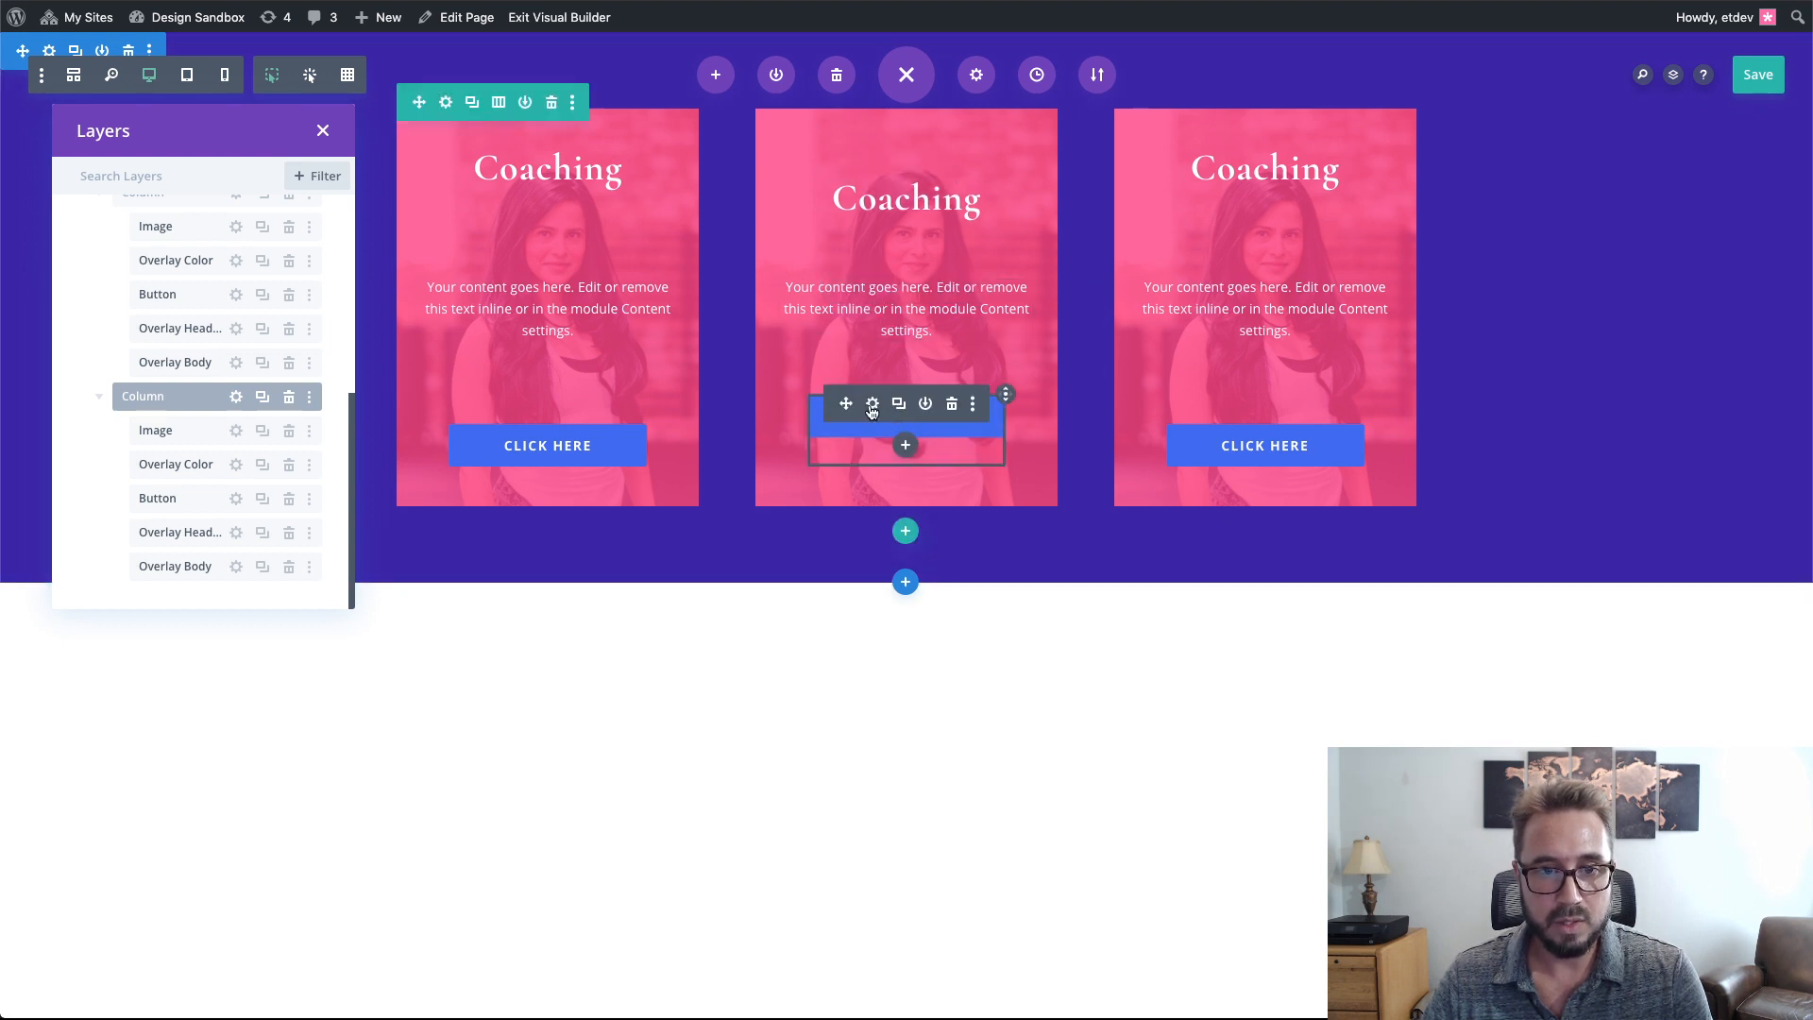
- Try to extend the margin setting of the second card's button, and save and reload the builder
{"action": "left_click", "coordinate": [874, 406]}
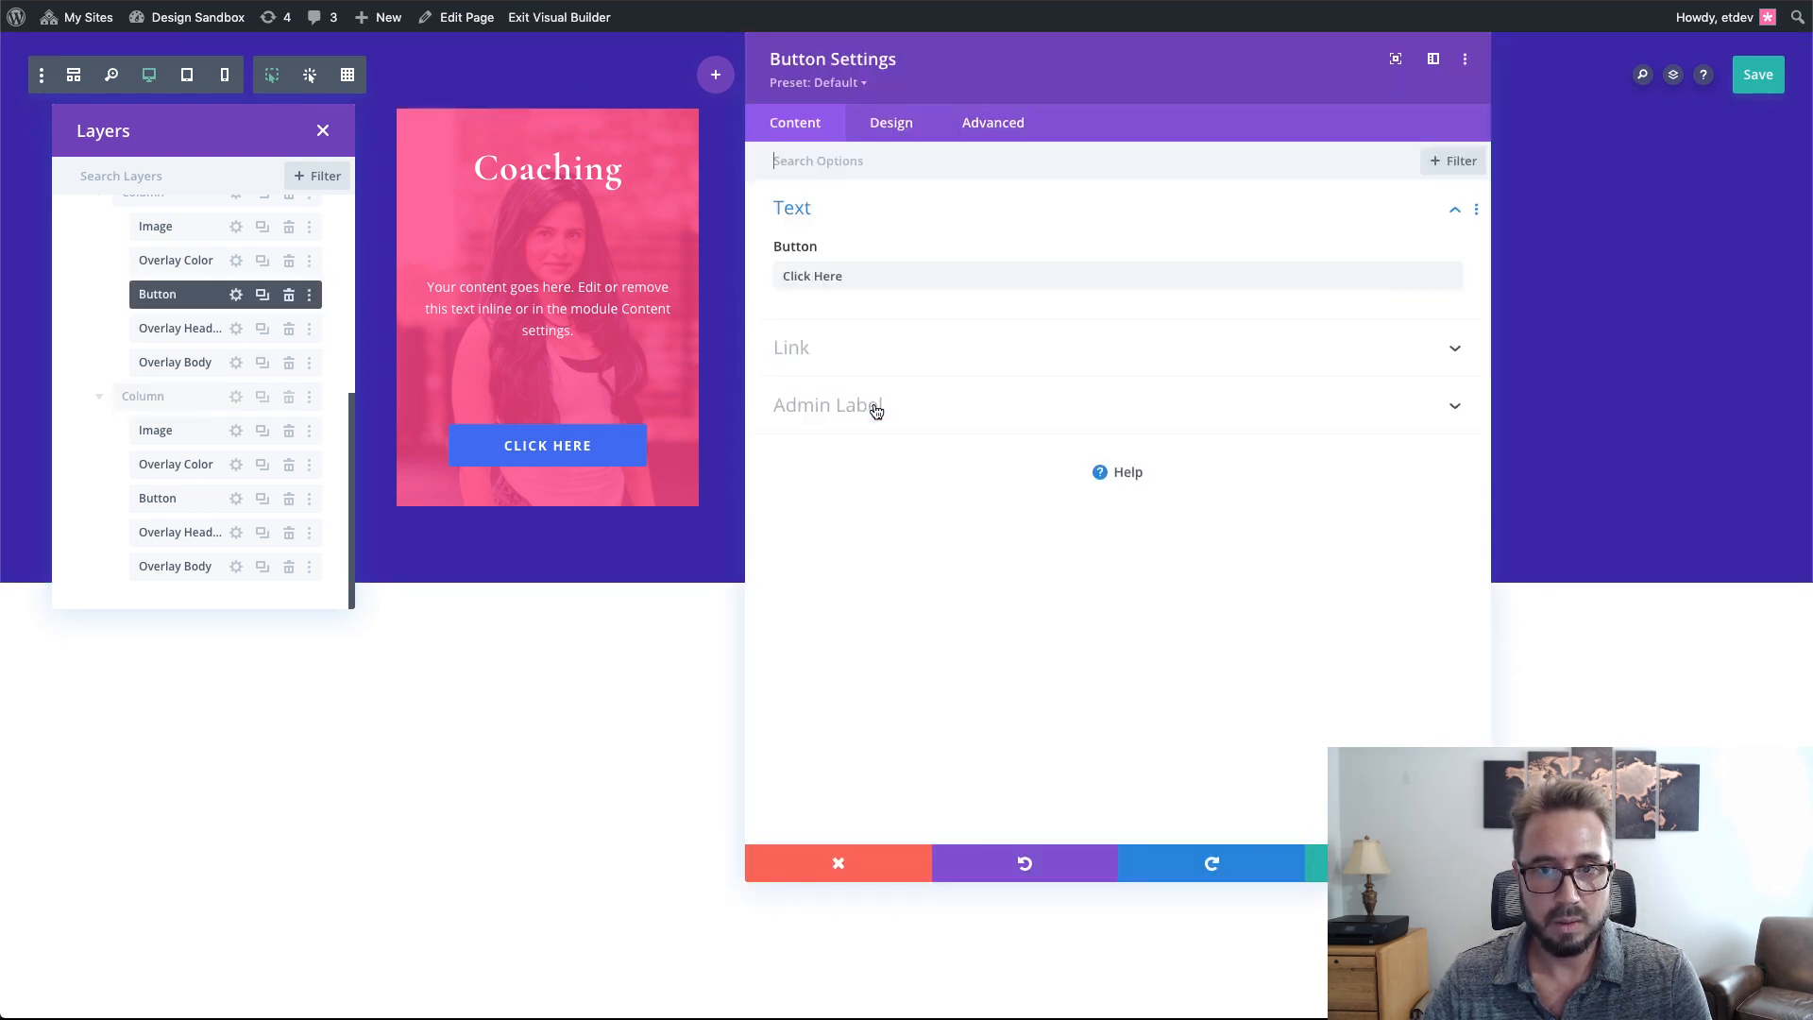
{"action": "left_click", "coordinate": [890, 128]}
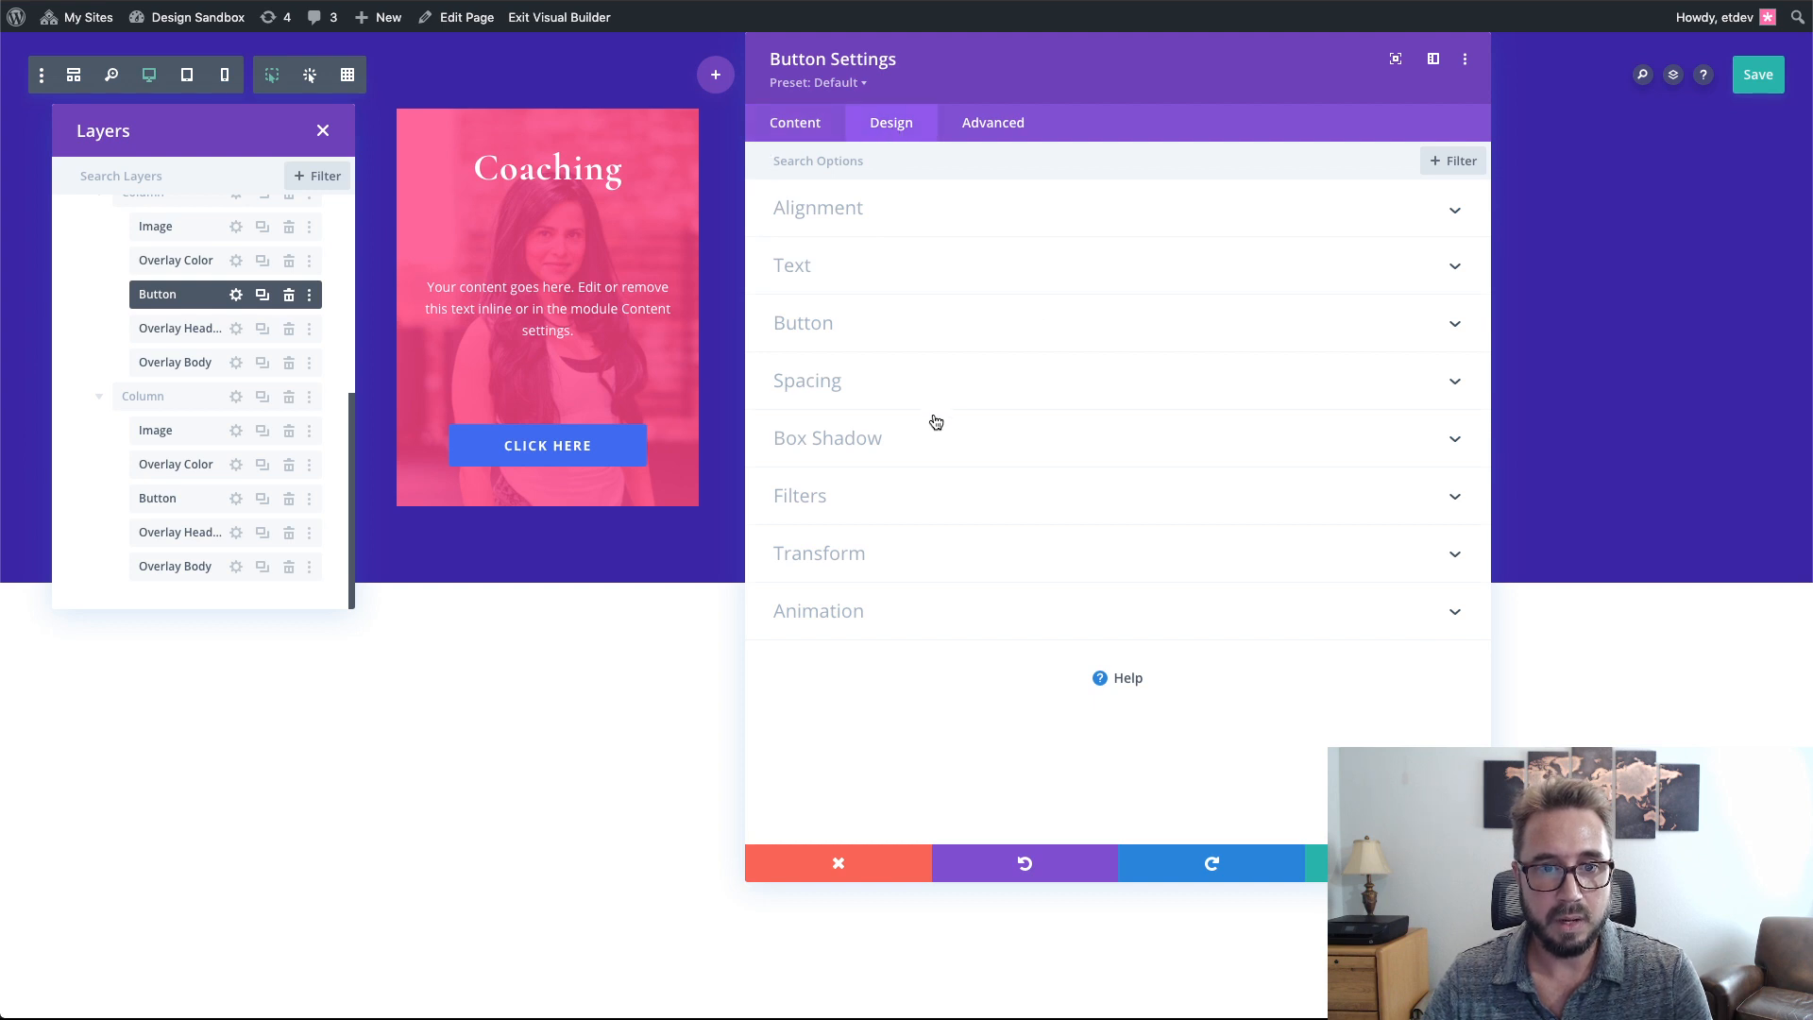
{"action": "left_click", "coordinate": [912, 392]}
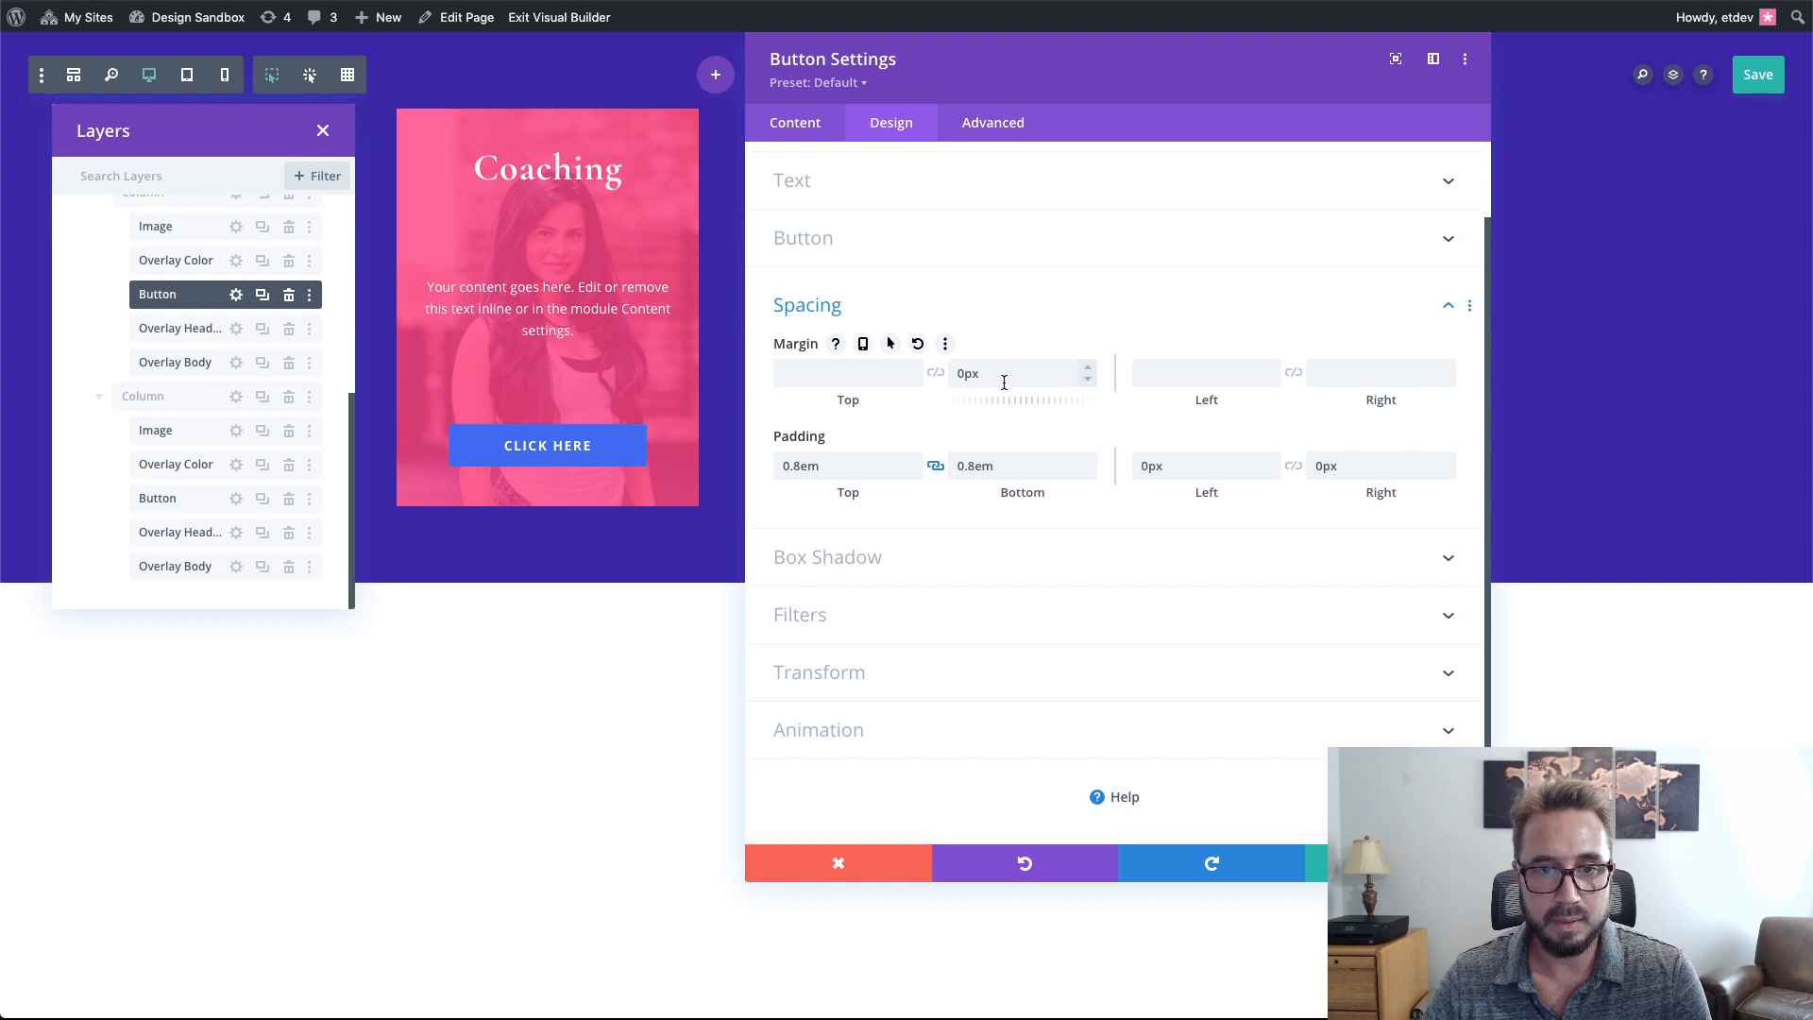
{"action": "right_click", "coordinate": [797, 345]}
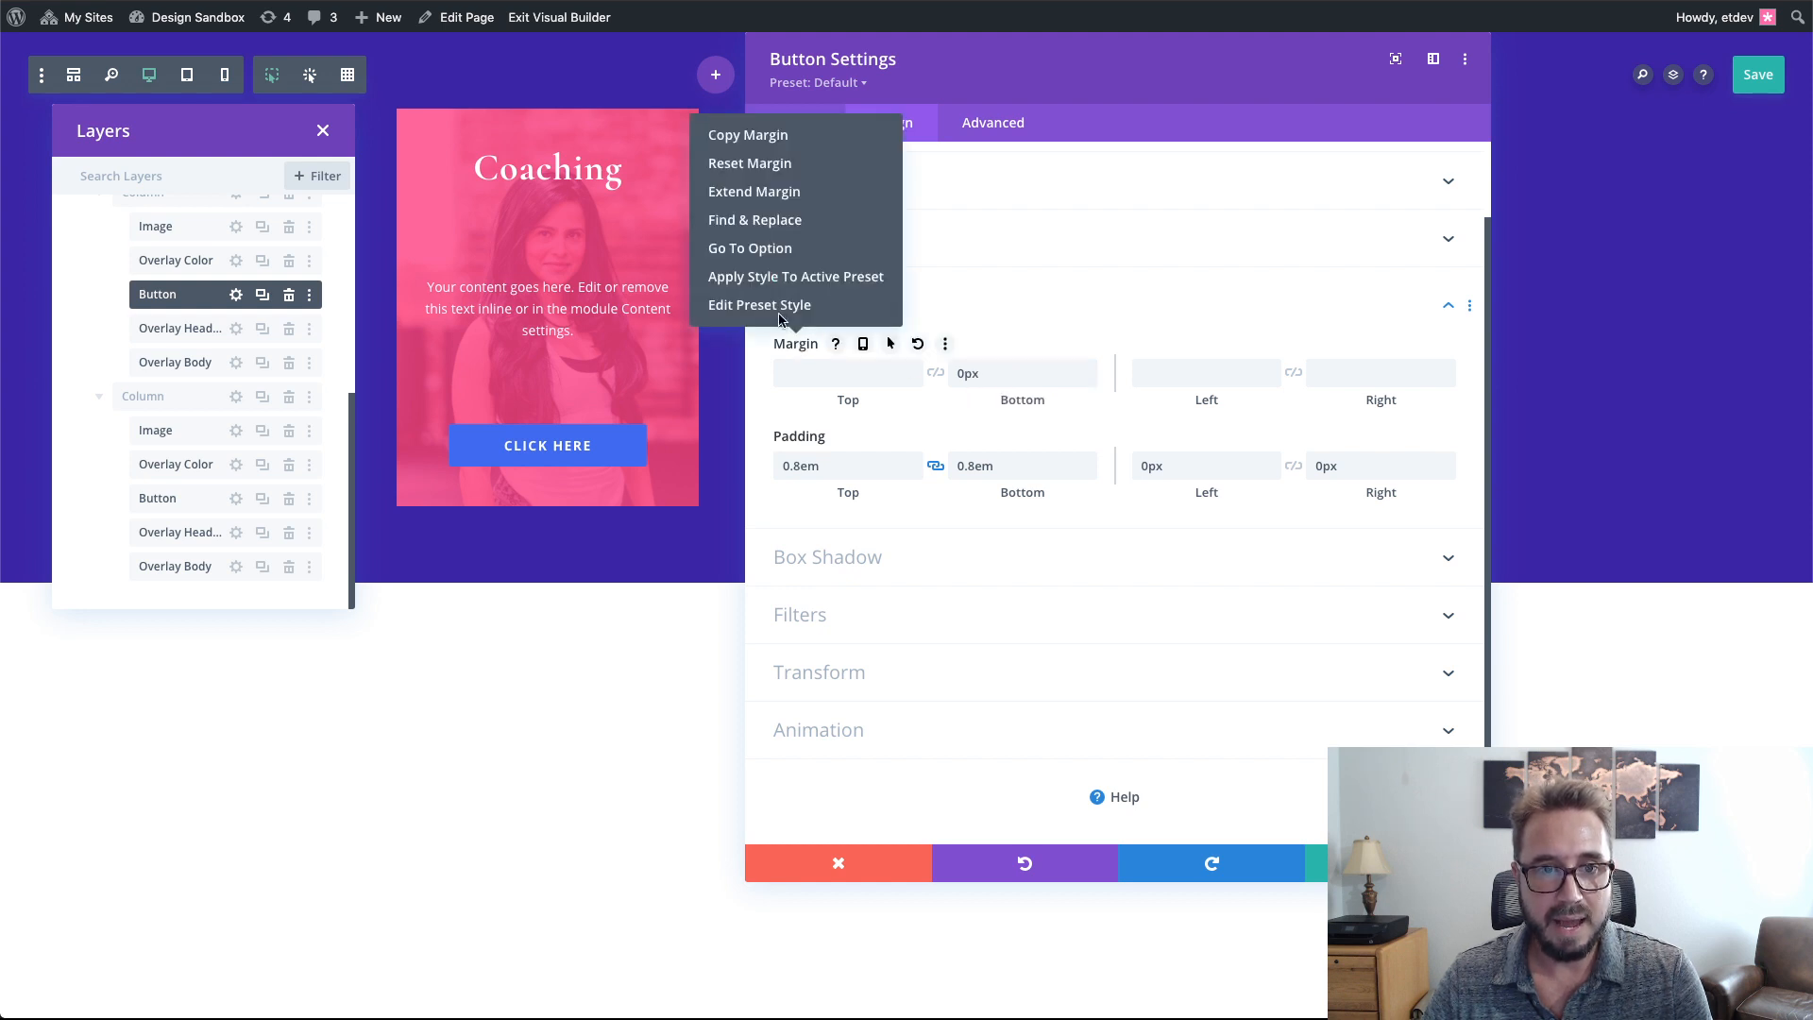
{"action": "left_click", "coordinate": [797, 192]}
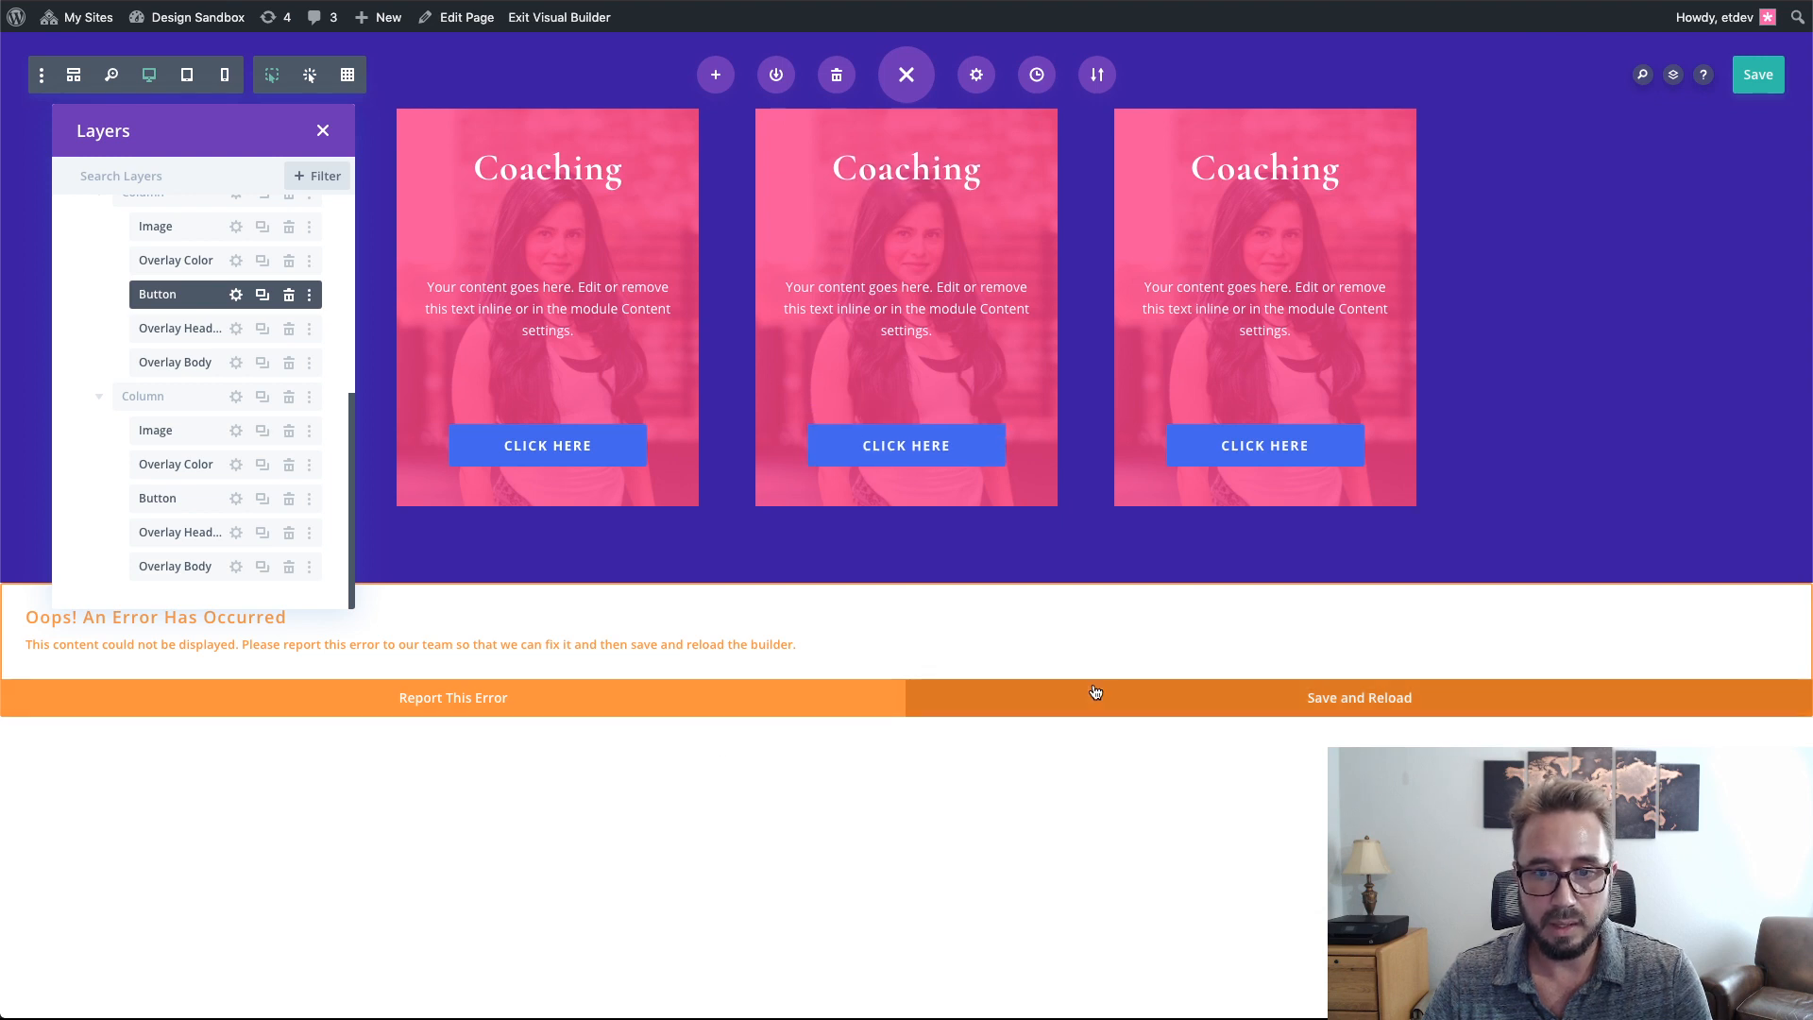
{"action": "left_click", "coordinate": [1033, 716]}
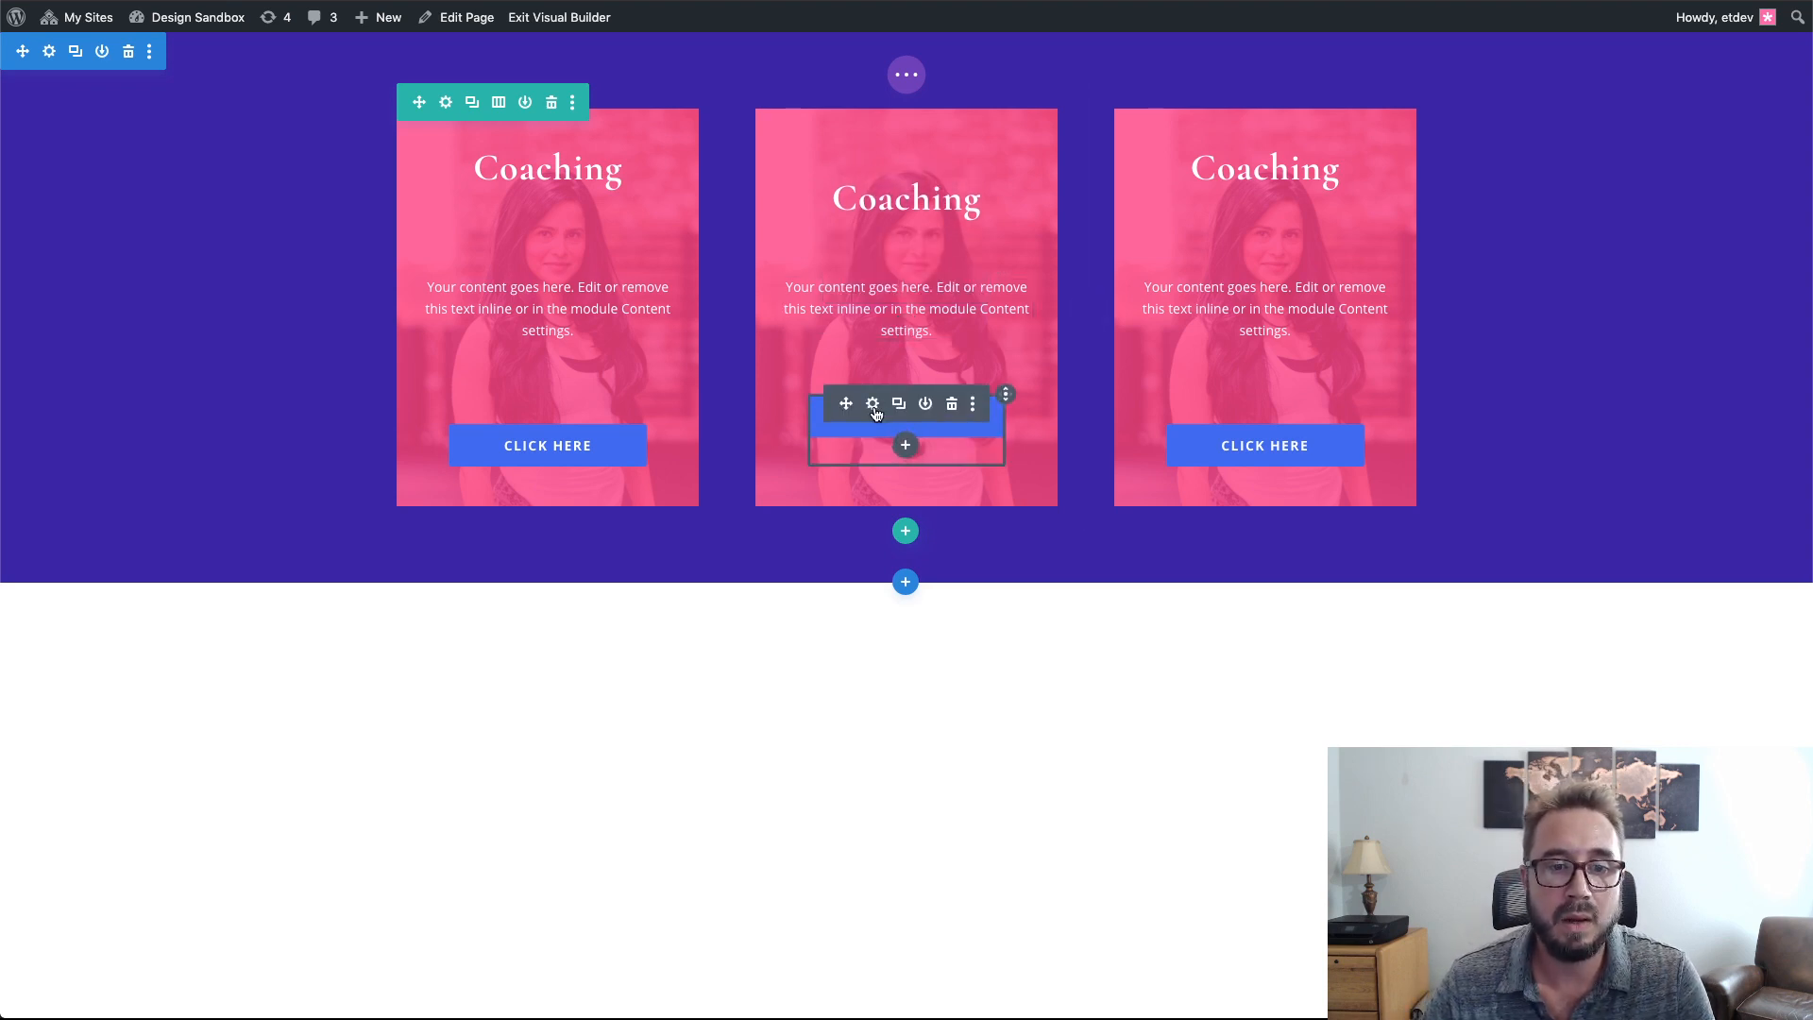
- Set the absolute position location of the second card's button to center, shrinking the settings window and moving it clear of the card
{"action": "left_click", "coordinate": [873, 404]}
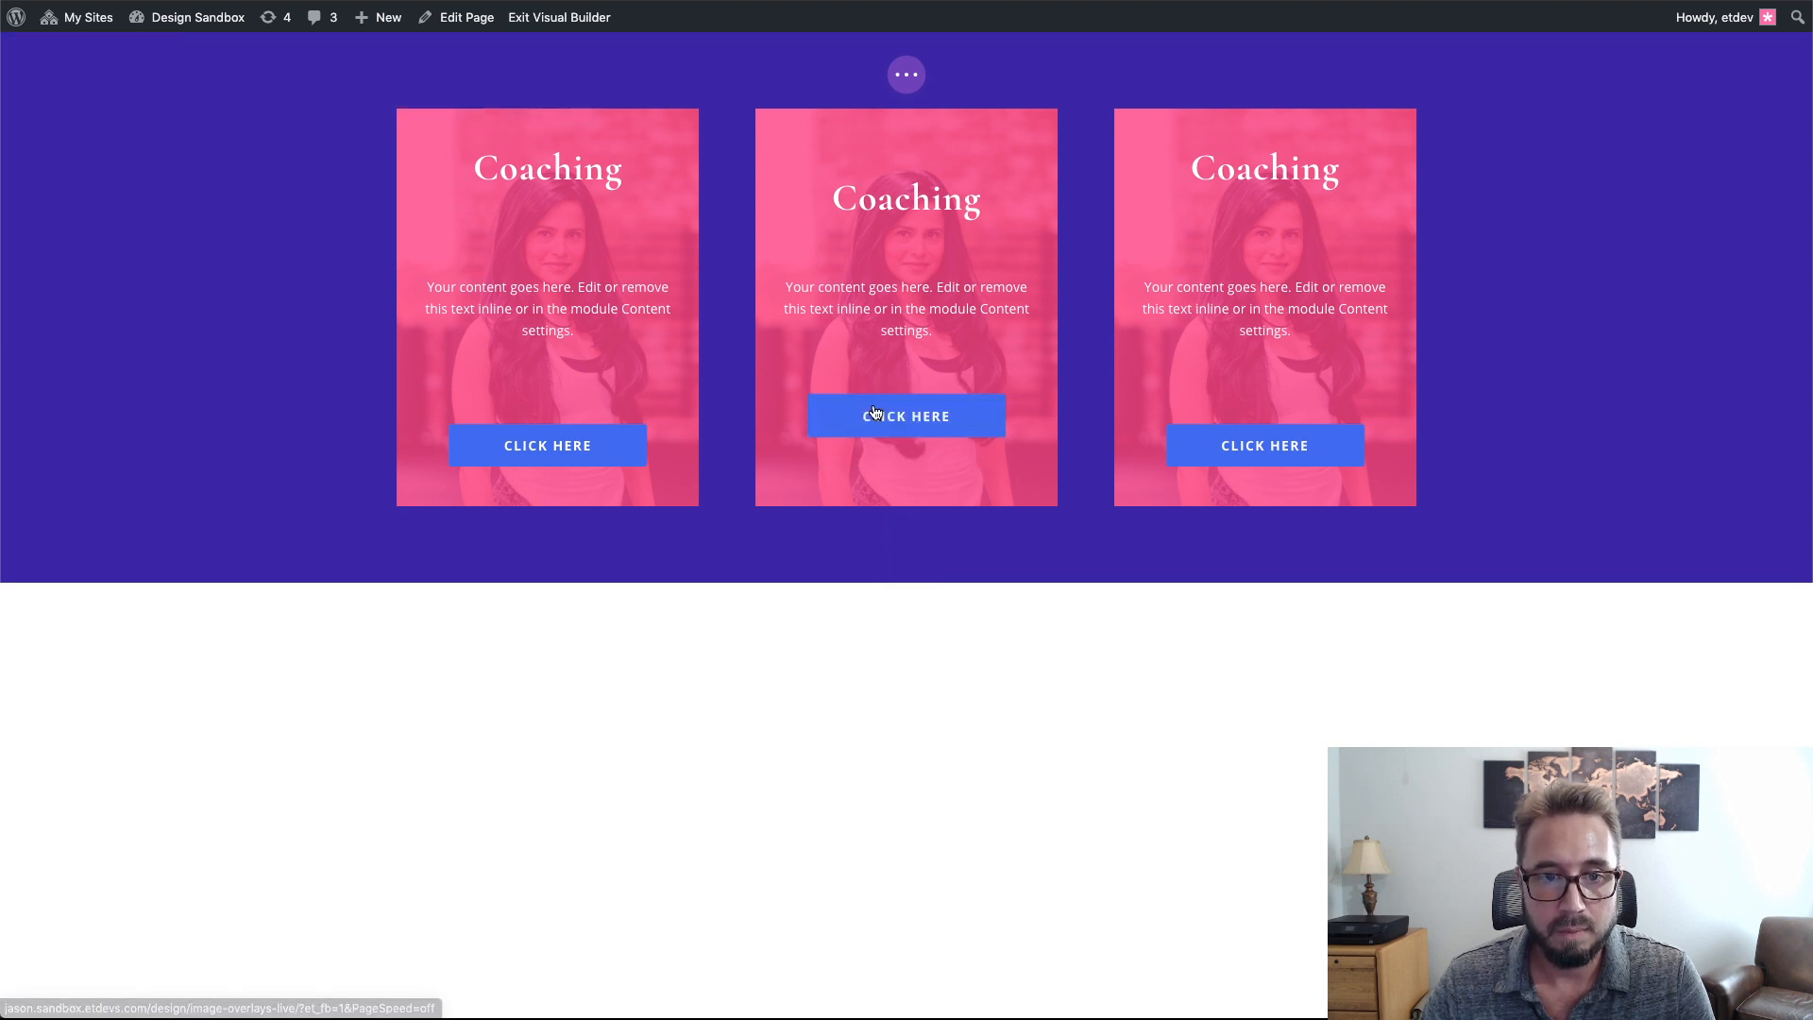
{"action": "left_click", "coordinate": [985, 121]}
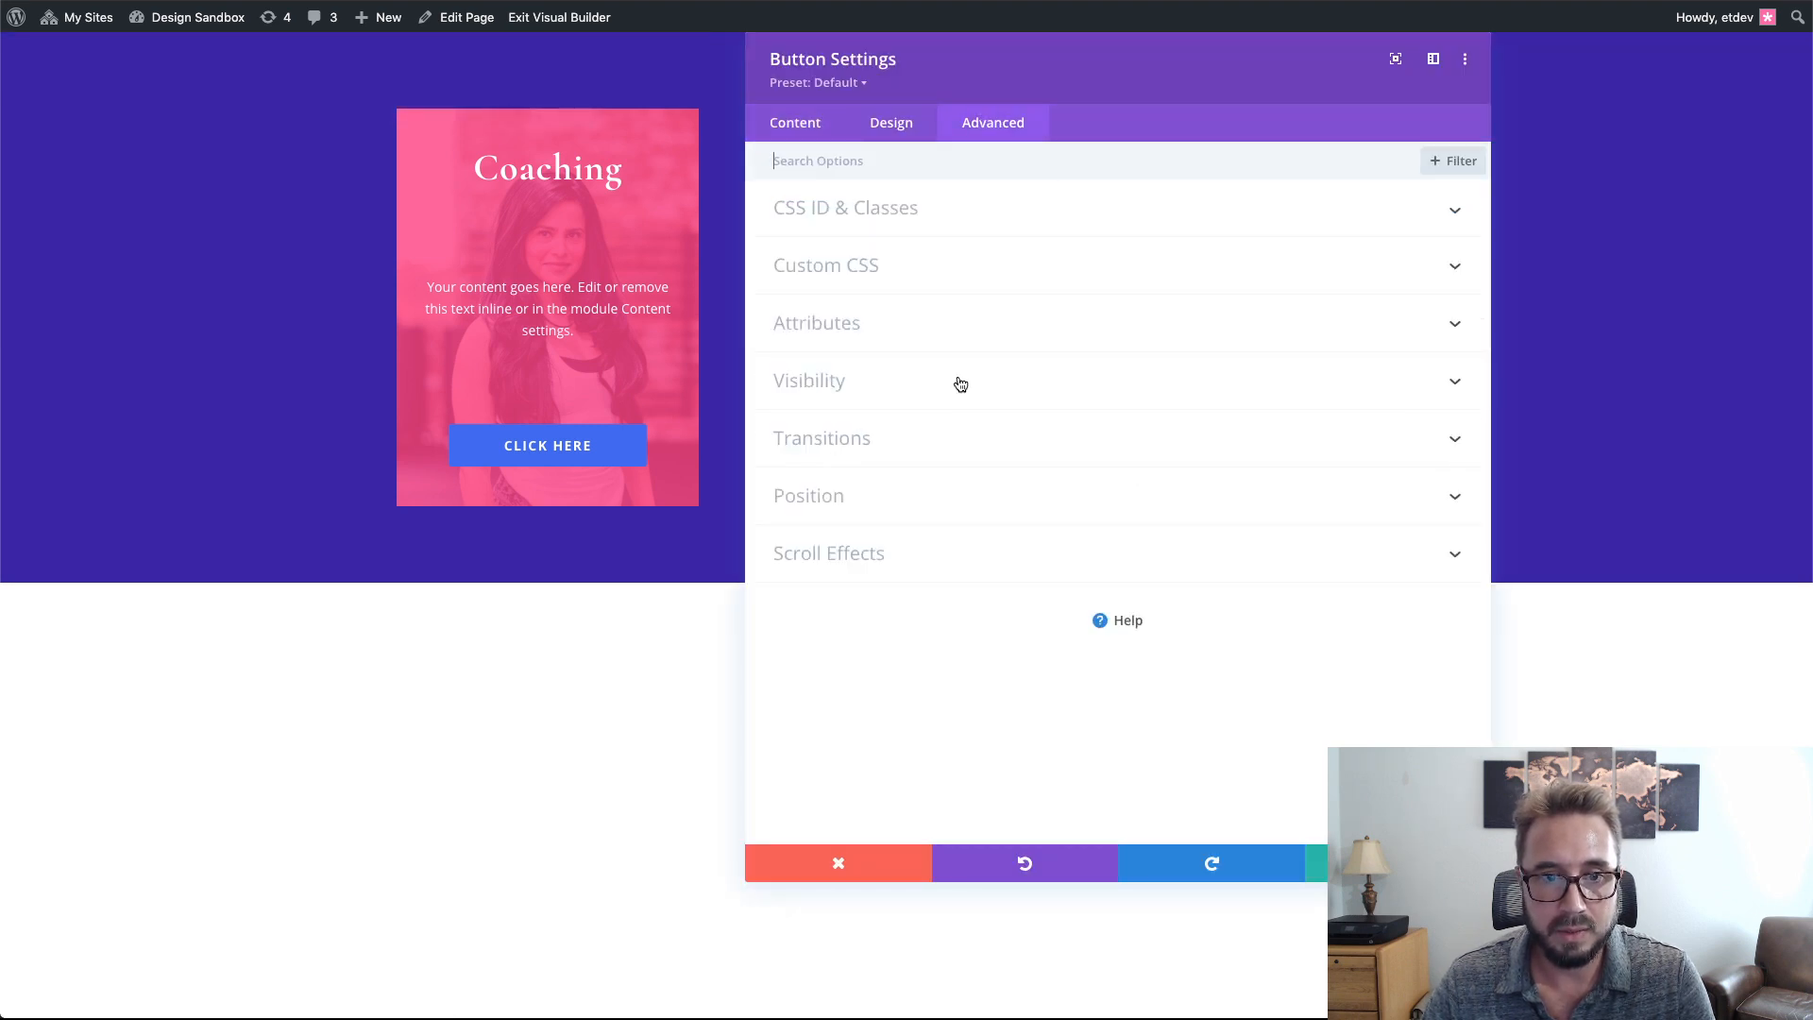
{"action": "left_click", "coordinate": [949, 495]}
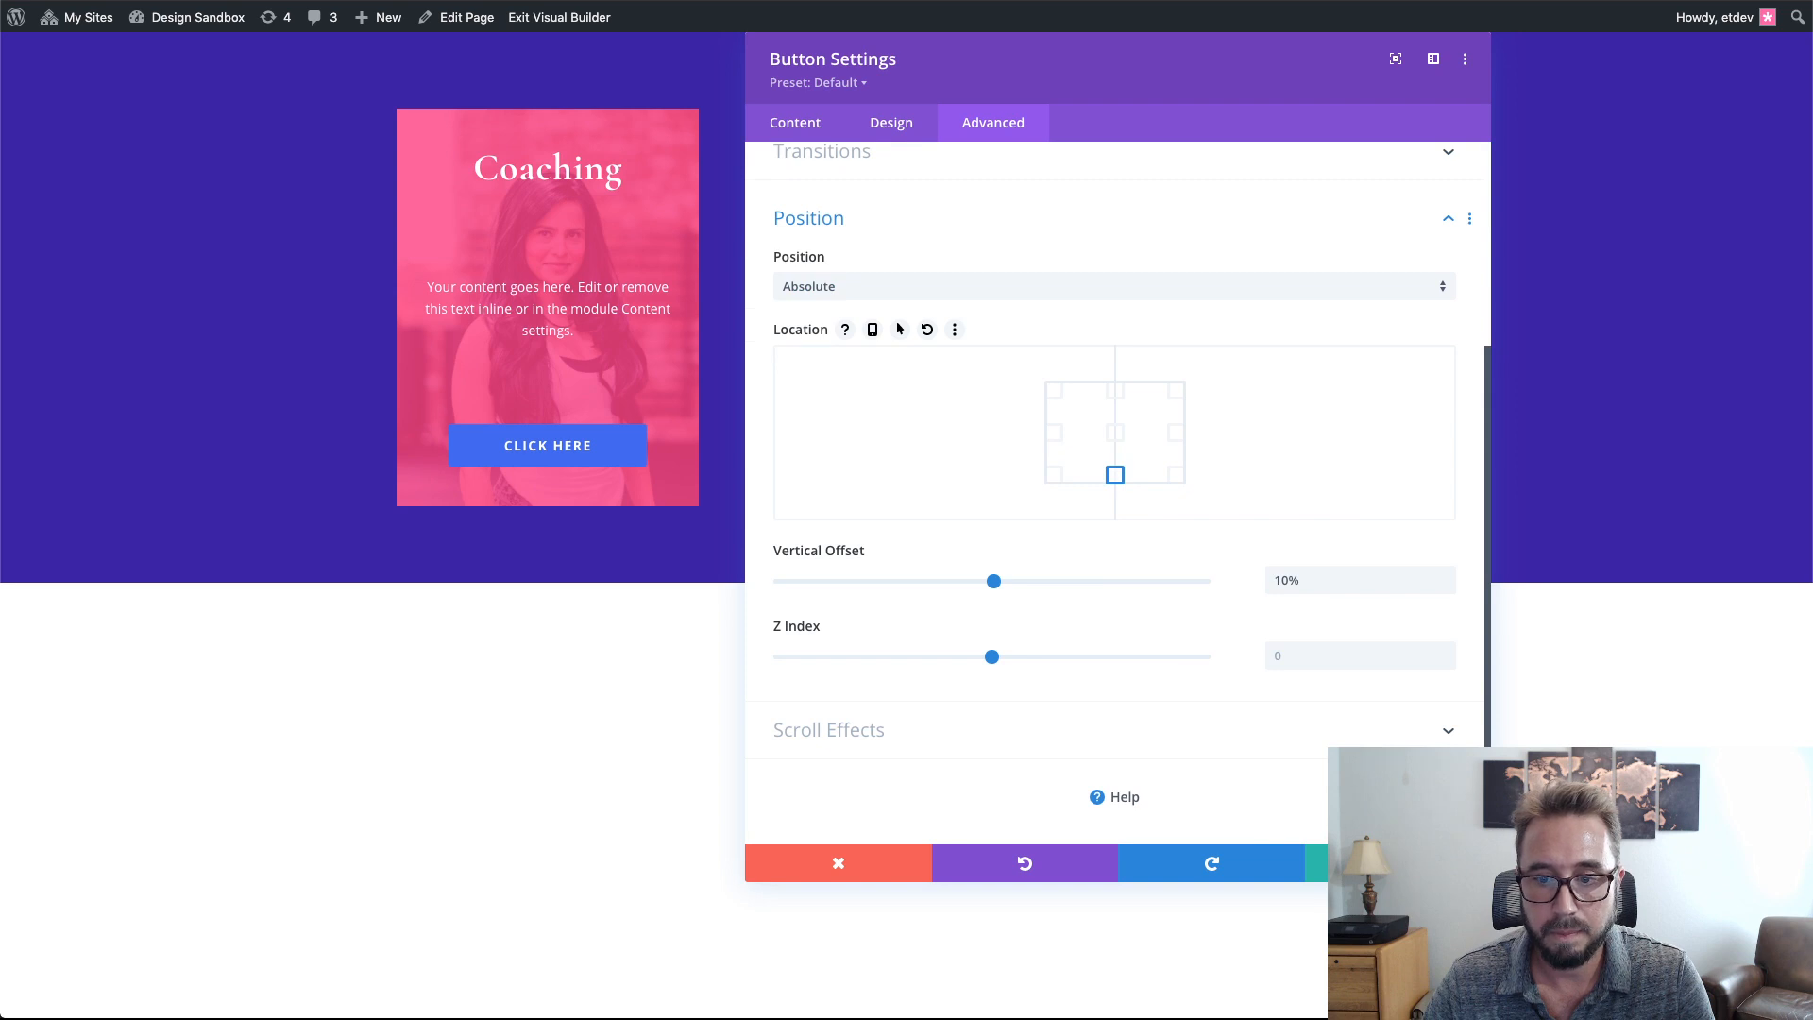
{"action": "left_click_drag", "start_coordinate": [1490, 881], "coordinate": [1228, 593]}
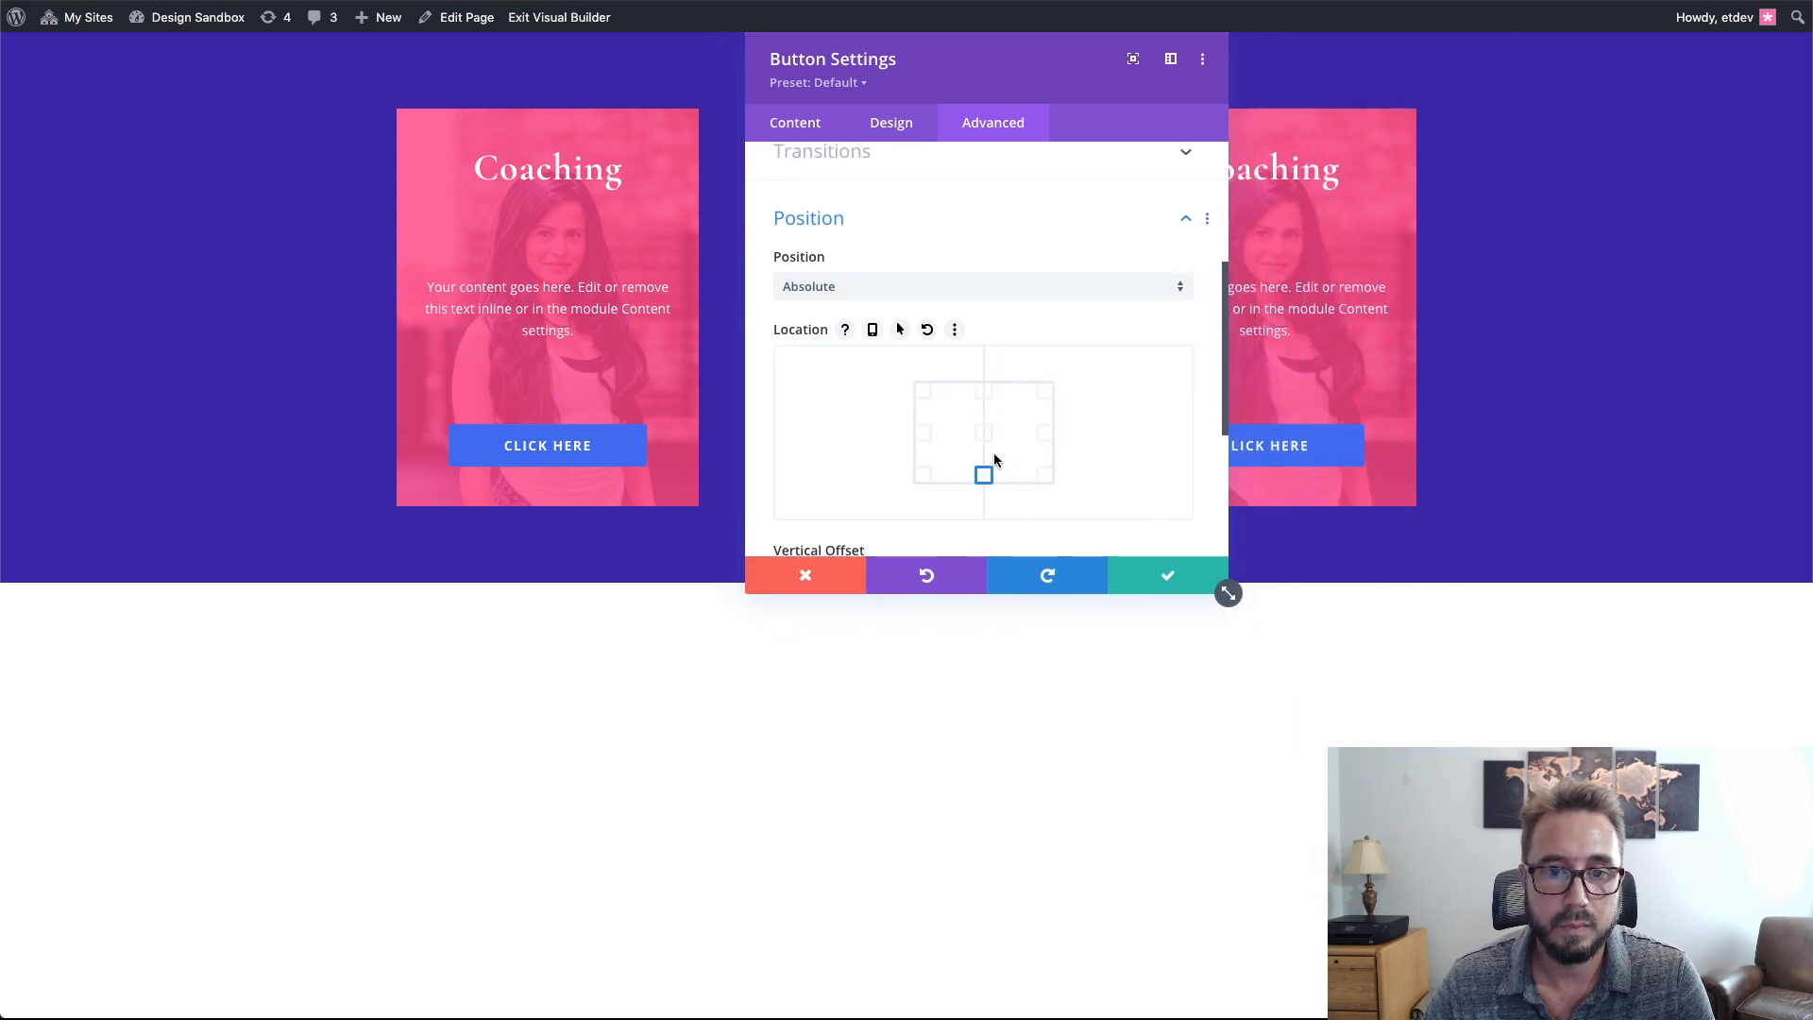
{"action": "left_click", "coordinate": [983, 441]}
{"action": "left_click_drag", "start_coordinate": [1050, 64], "coordinate": [1502, 62]}
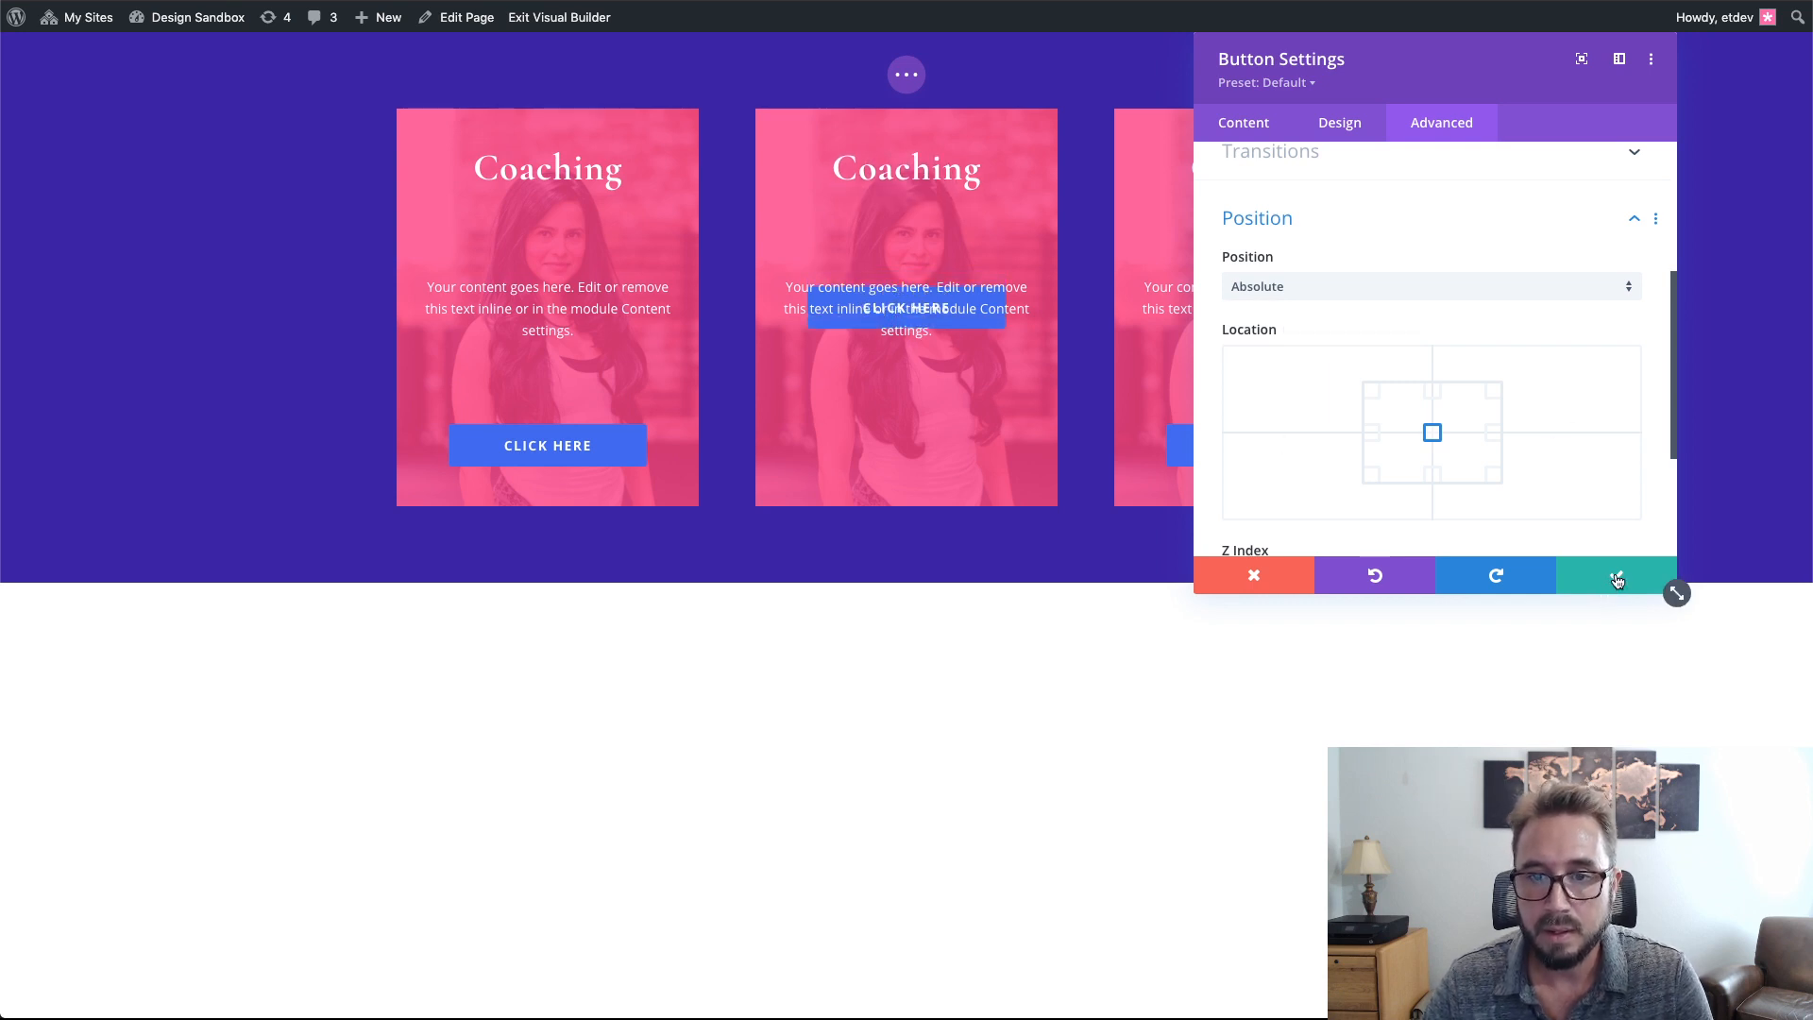
- Clear the CSS class of the second card's button so it is no longer an overlay item, and save its settings
{"action": "scroll", "coordinate": [1553, 451], "scroll_direction": "down", "scroll_amount": 3}
{"action": "scroll", "coordinate": [1553, 451], "scroll_direction": "up", "scroll_amount": 2}
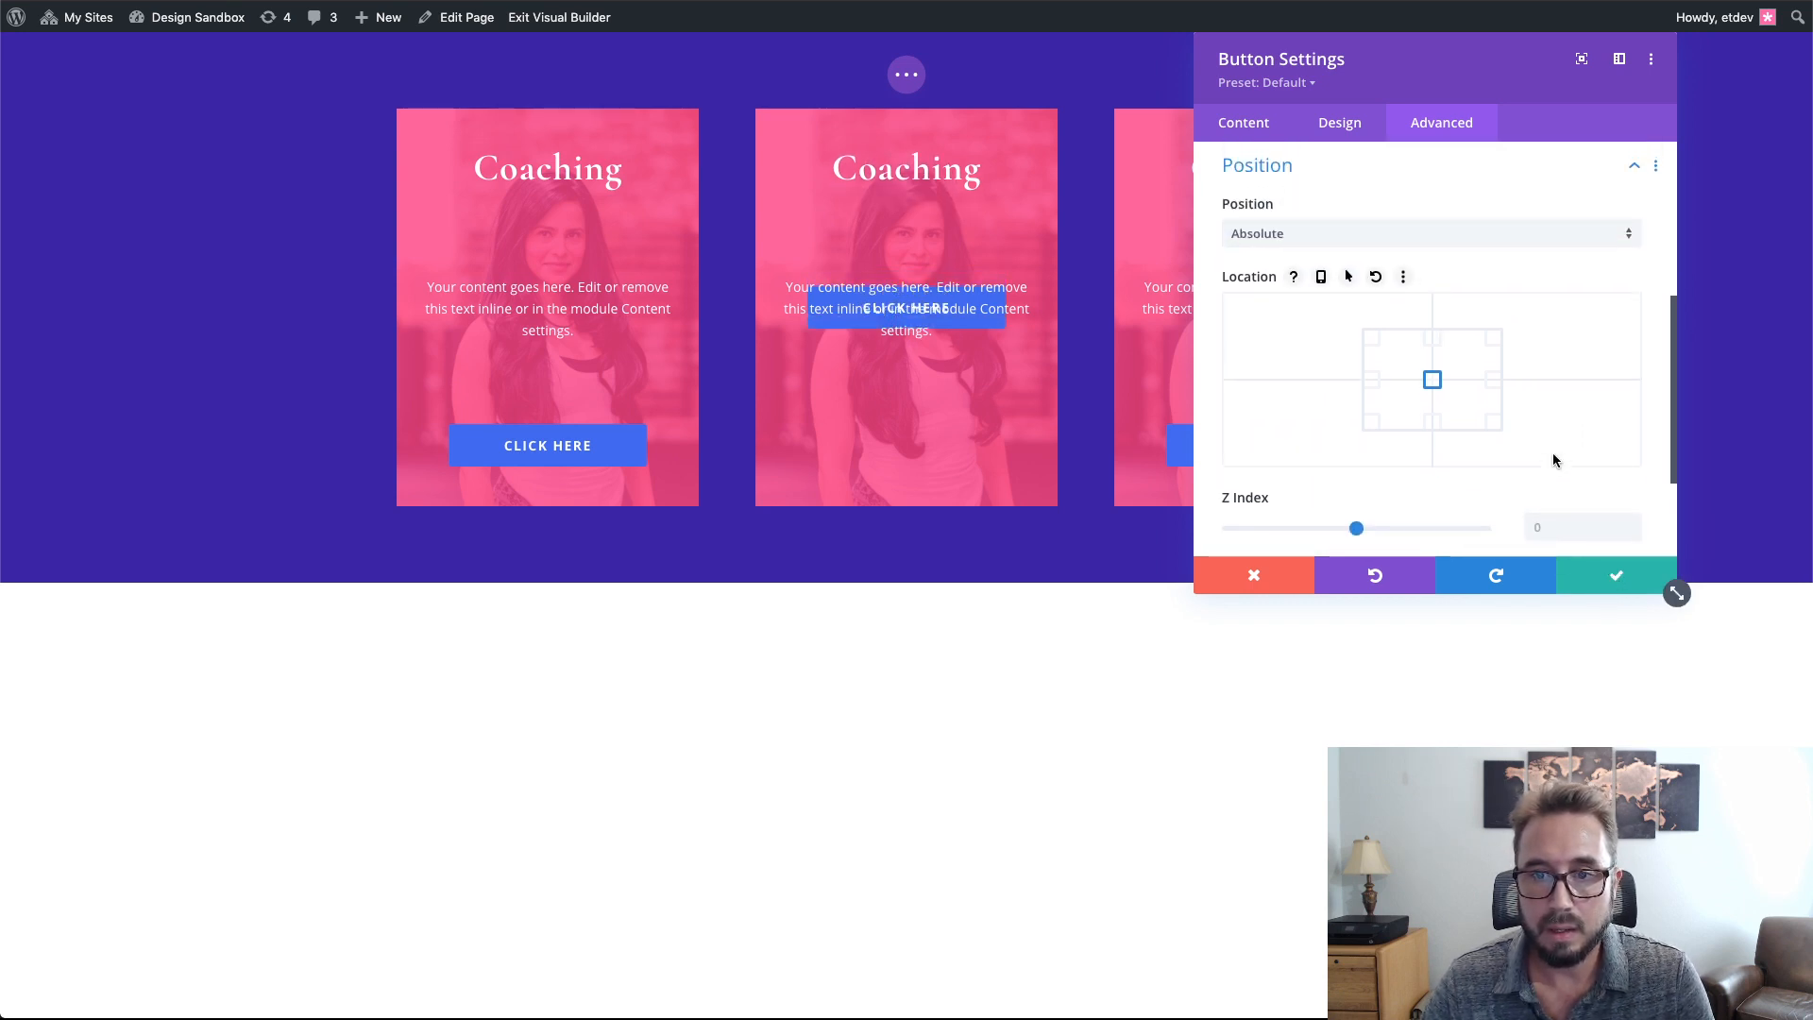
{"action": "scroll", "coordinate": [1559, 480], "scroll_direction": "up", "scroll_amount": 2}
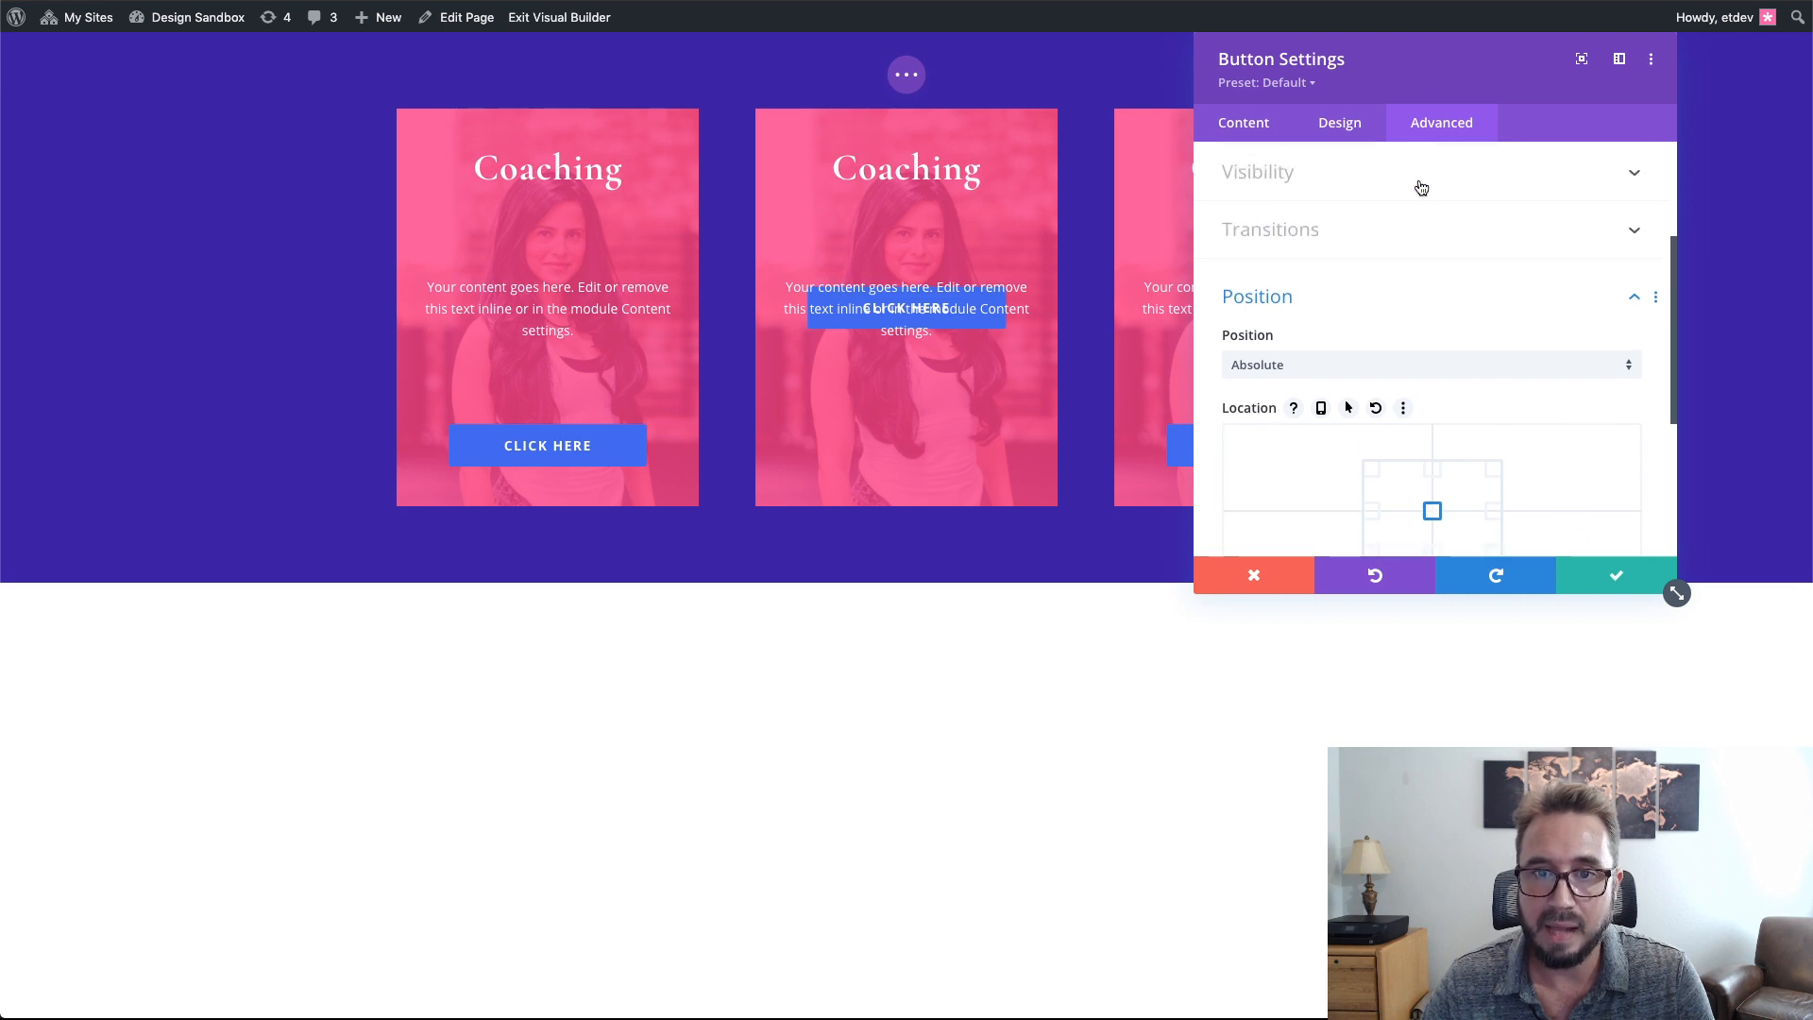
{"action": "scroll", "coordinate": [1427, 171], "scroll_direction": "up", "scroll_amount": 3}
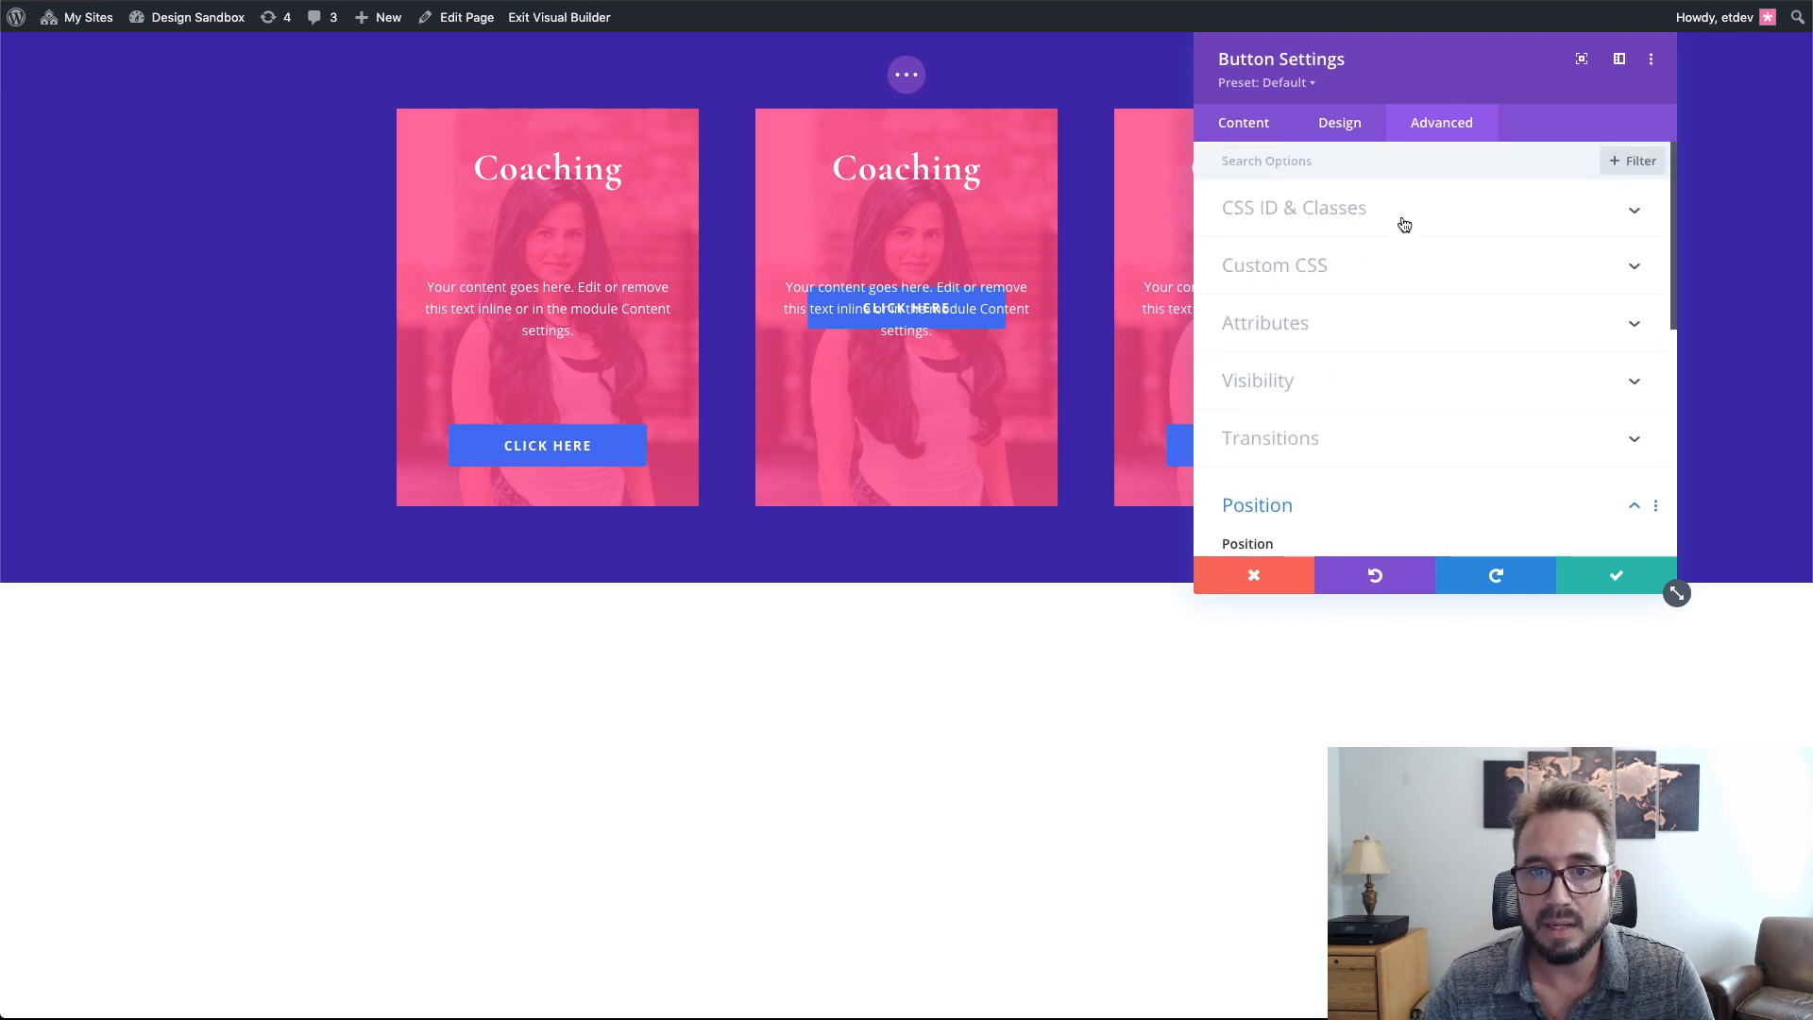
{"action": "left_click", "coordinate": [1404, 223]}
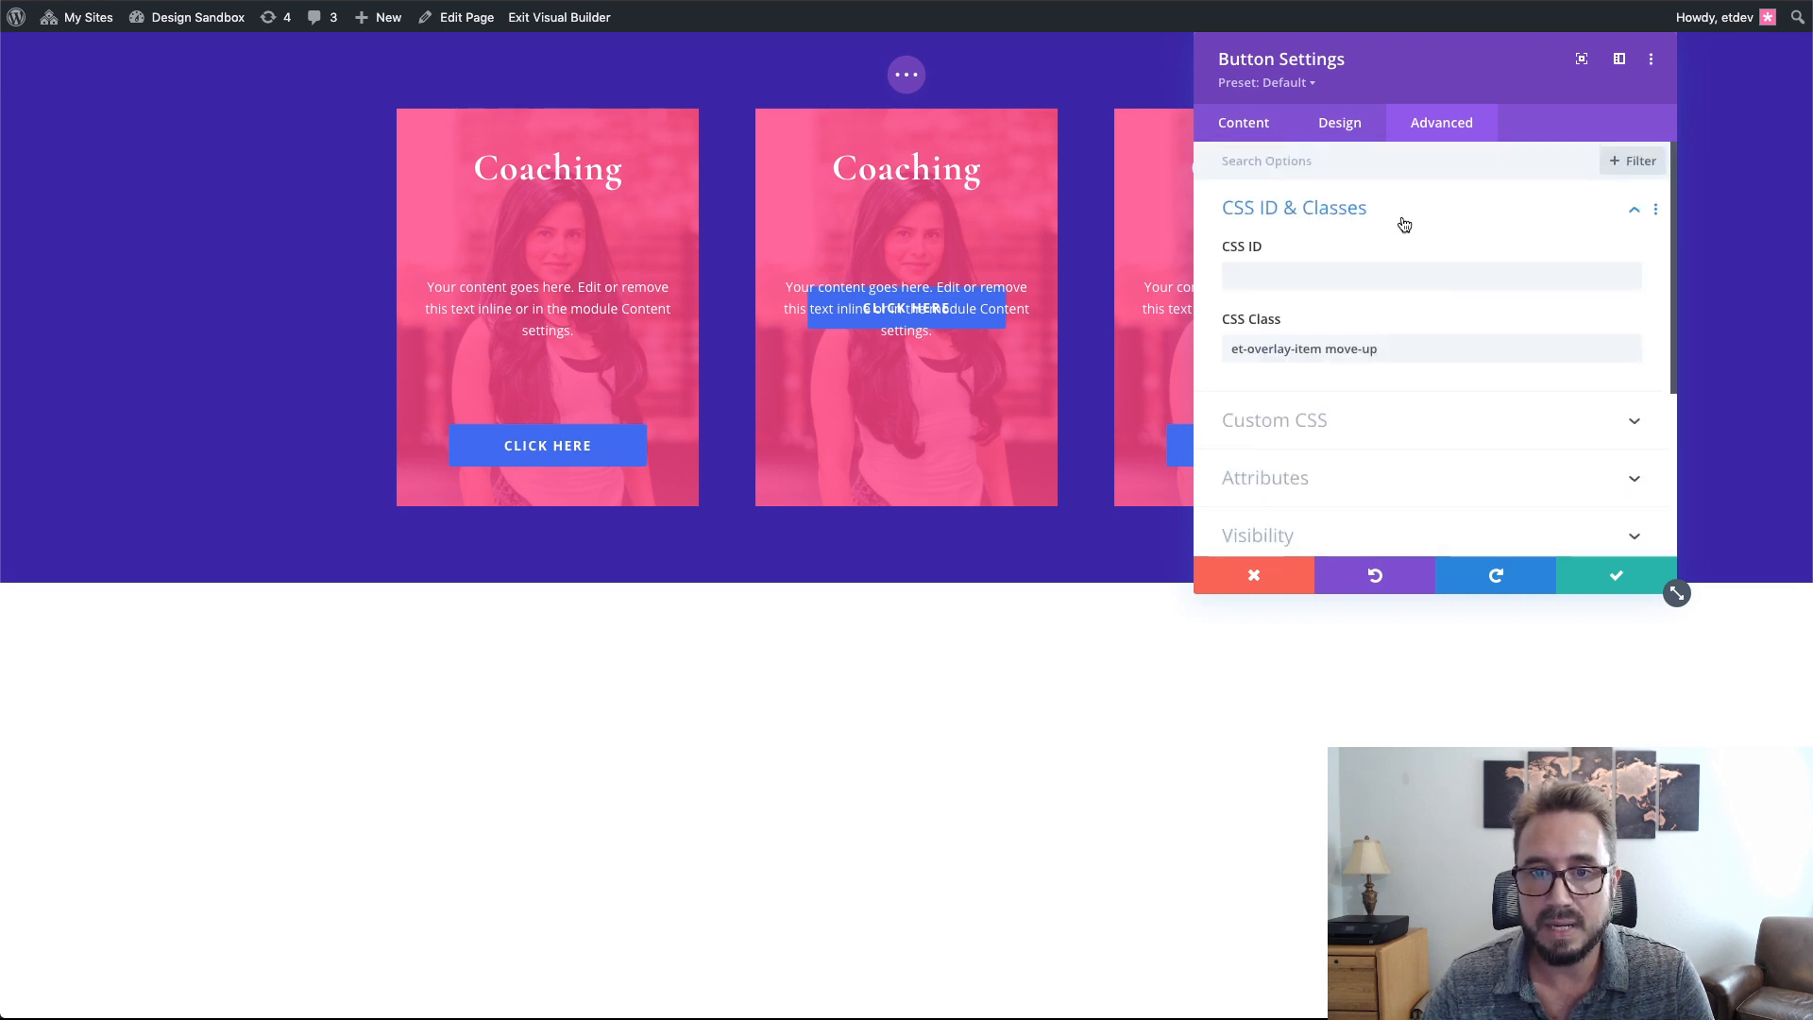
{"action": "left_click", "coordinate": [1399, 349]}
{"action": "left_click_drag", "start_coordinate": [1399, 348], "coordinate": [1219, 346]}
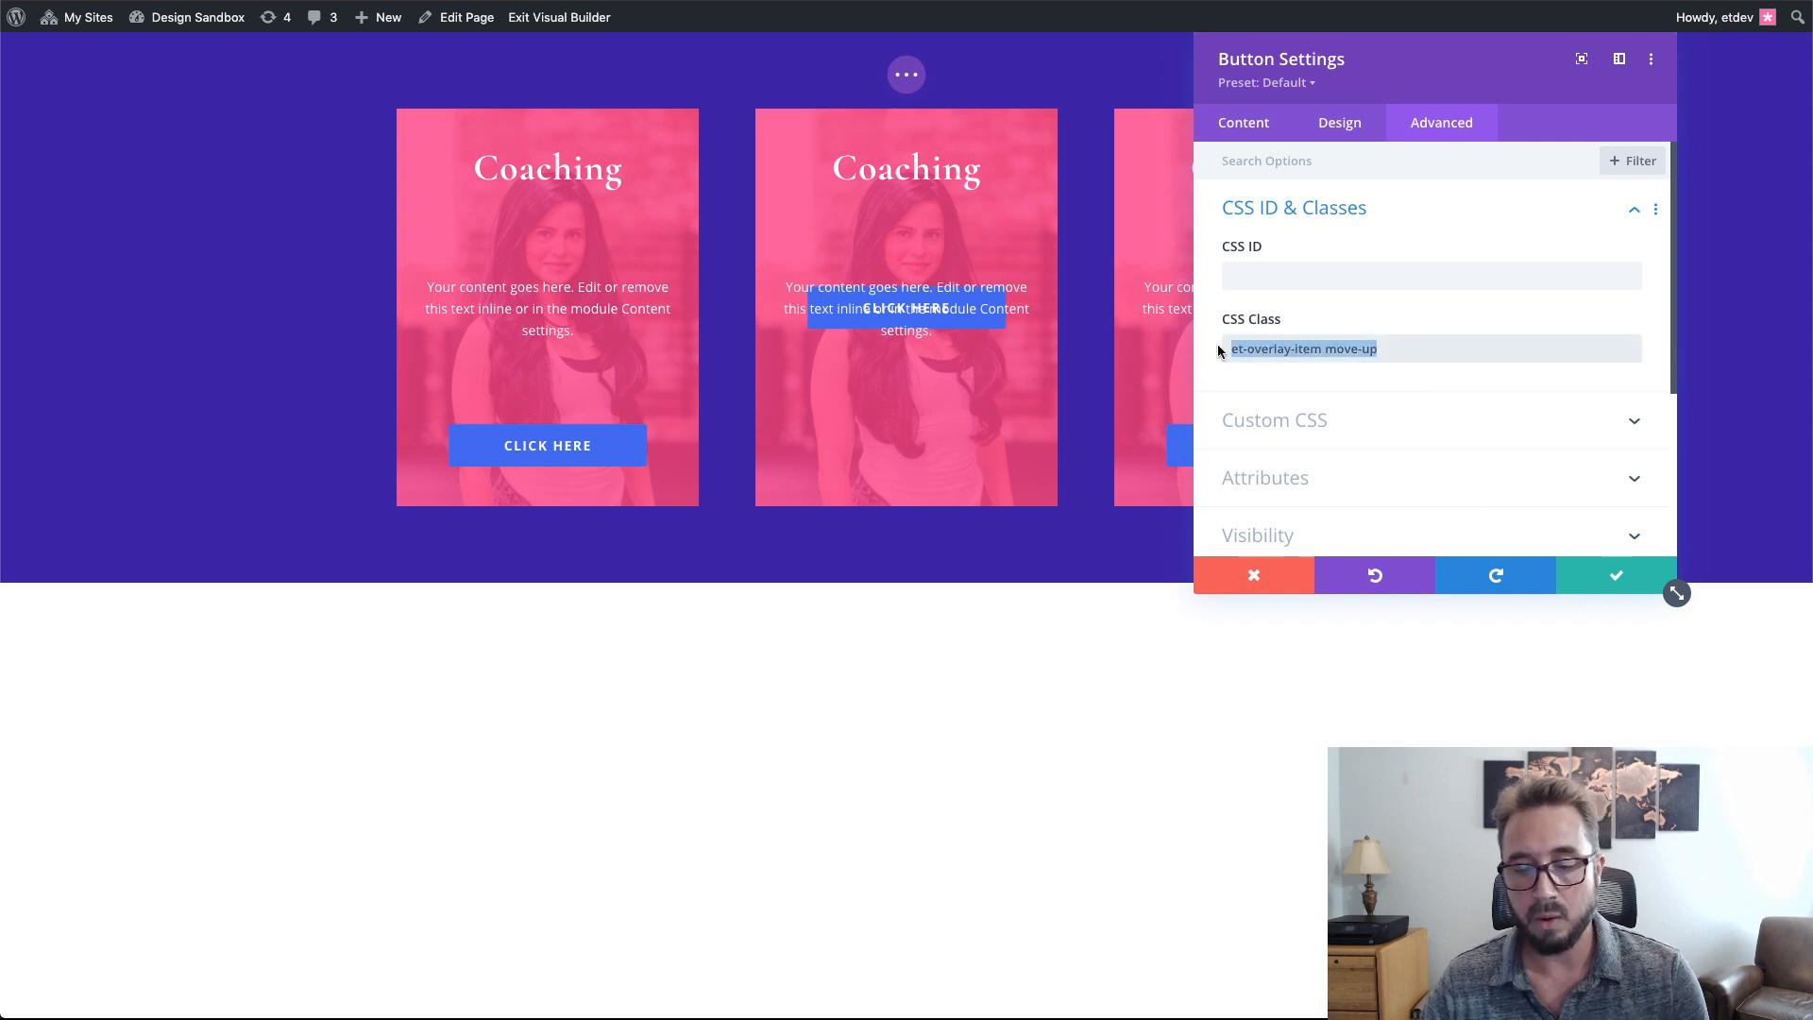
{"action": "key", "text": "BackSpace"}
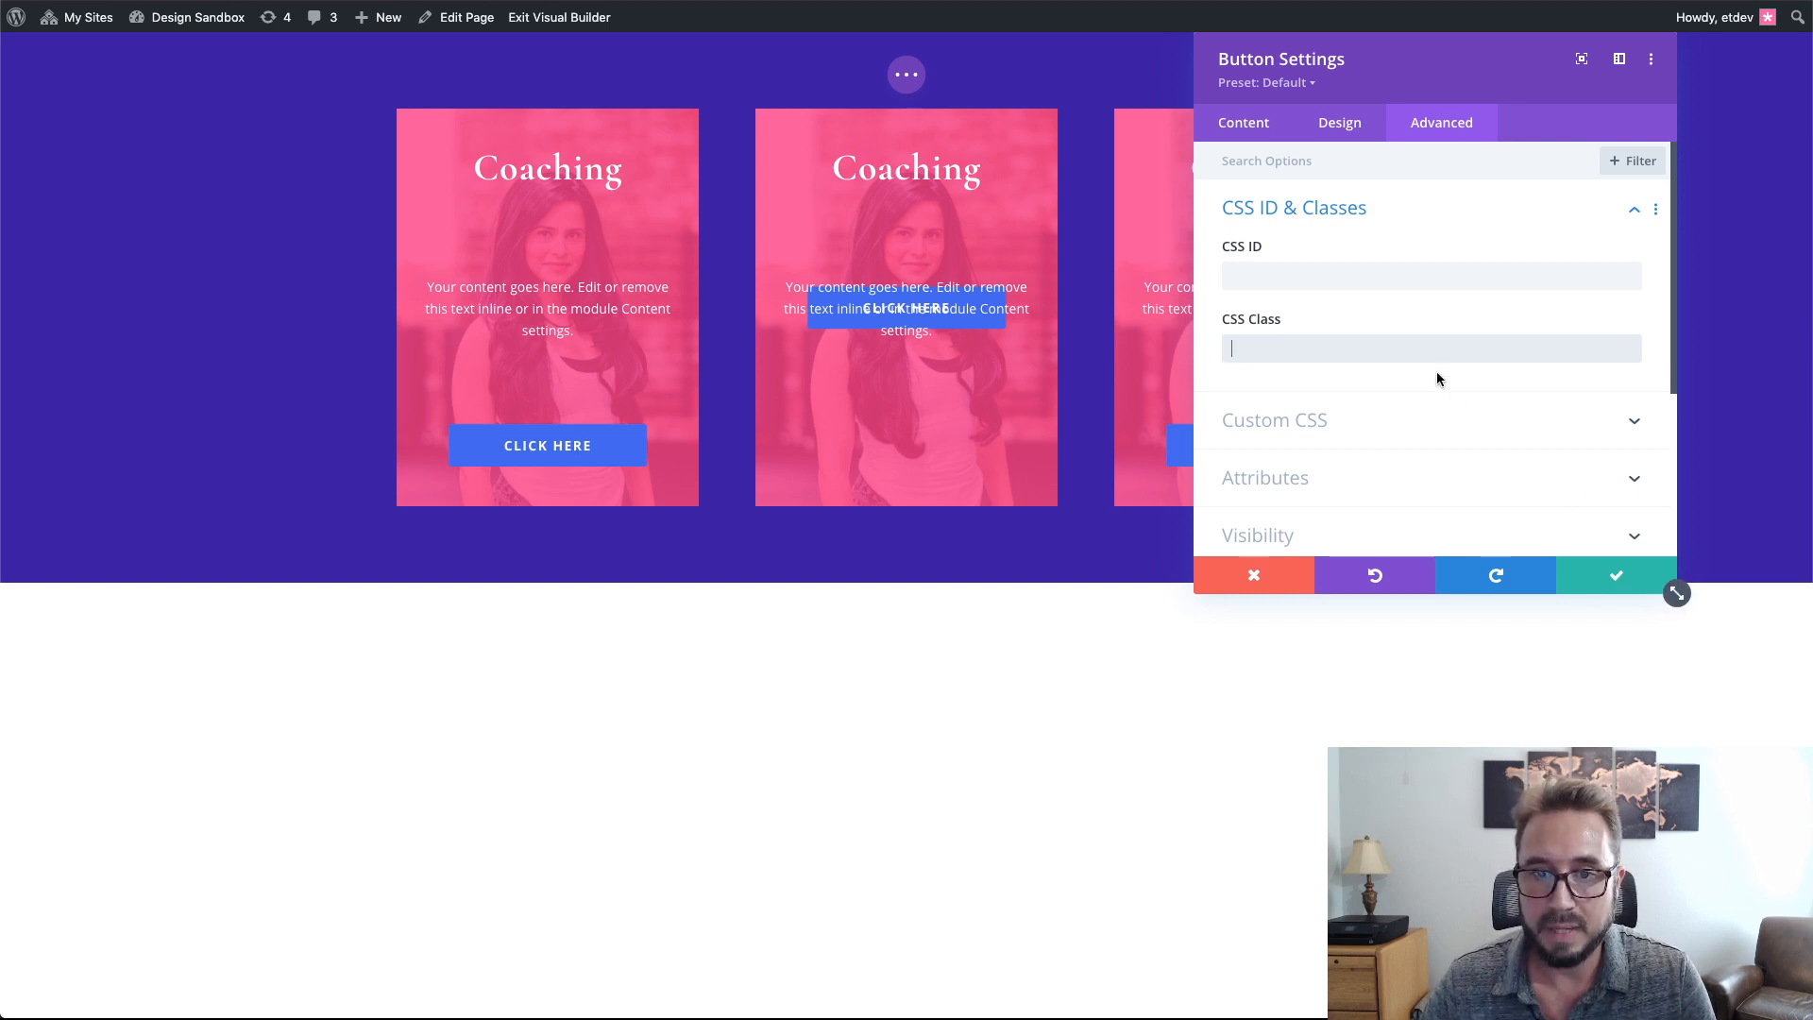
{"action": "left_click", "coordinate": [1651, 323]}
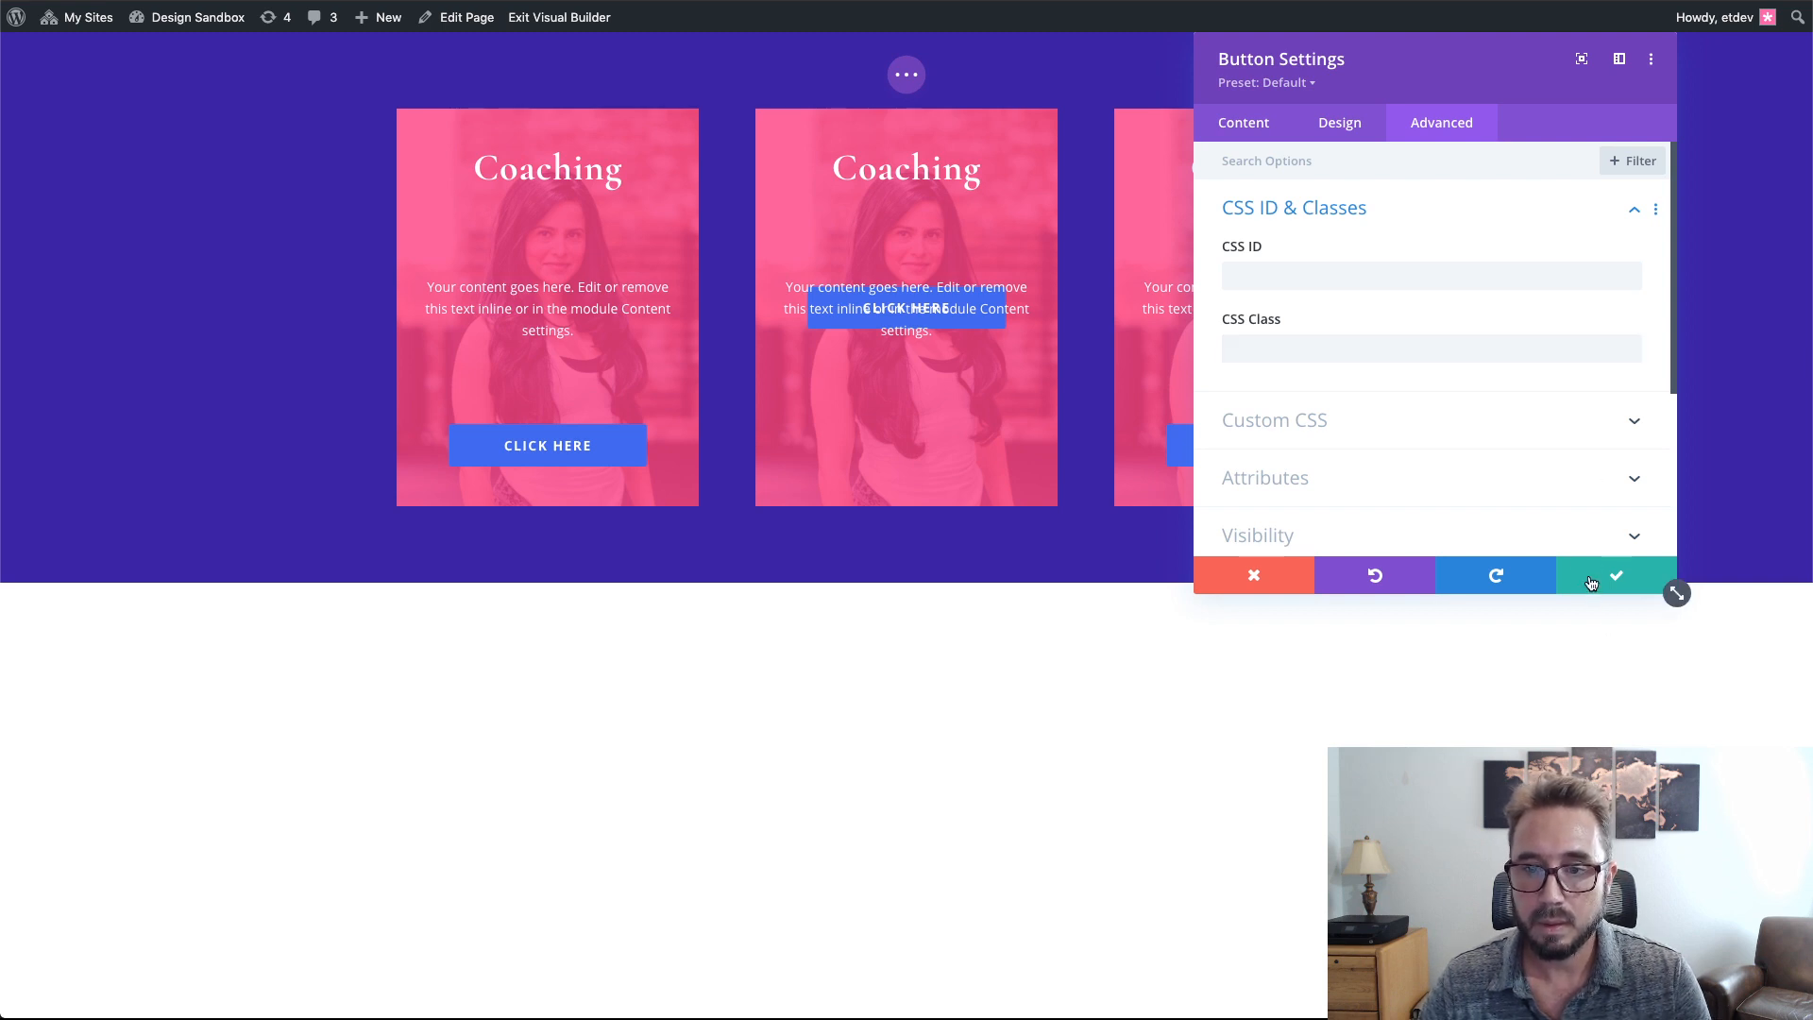
{"action": "left_click", "coordinate": [1592, 582]}
- Open the layers list and expand the section, the row and the second column to show the second card's modules
{"action": "left_click", "coordinate": [907, 75]}
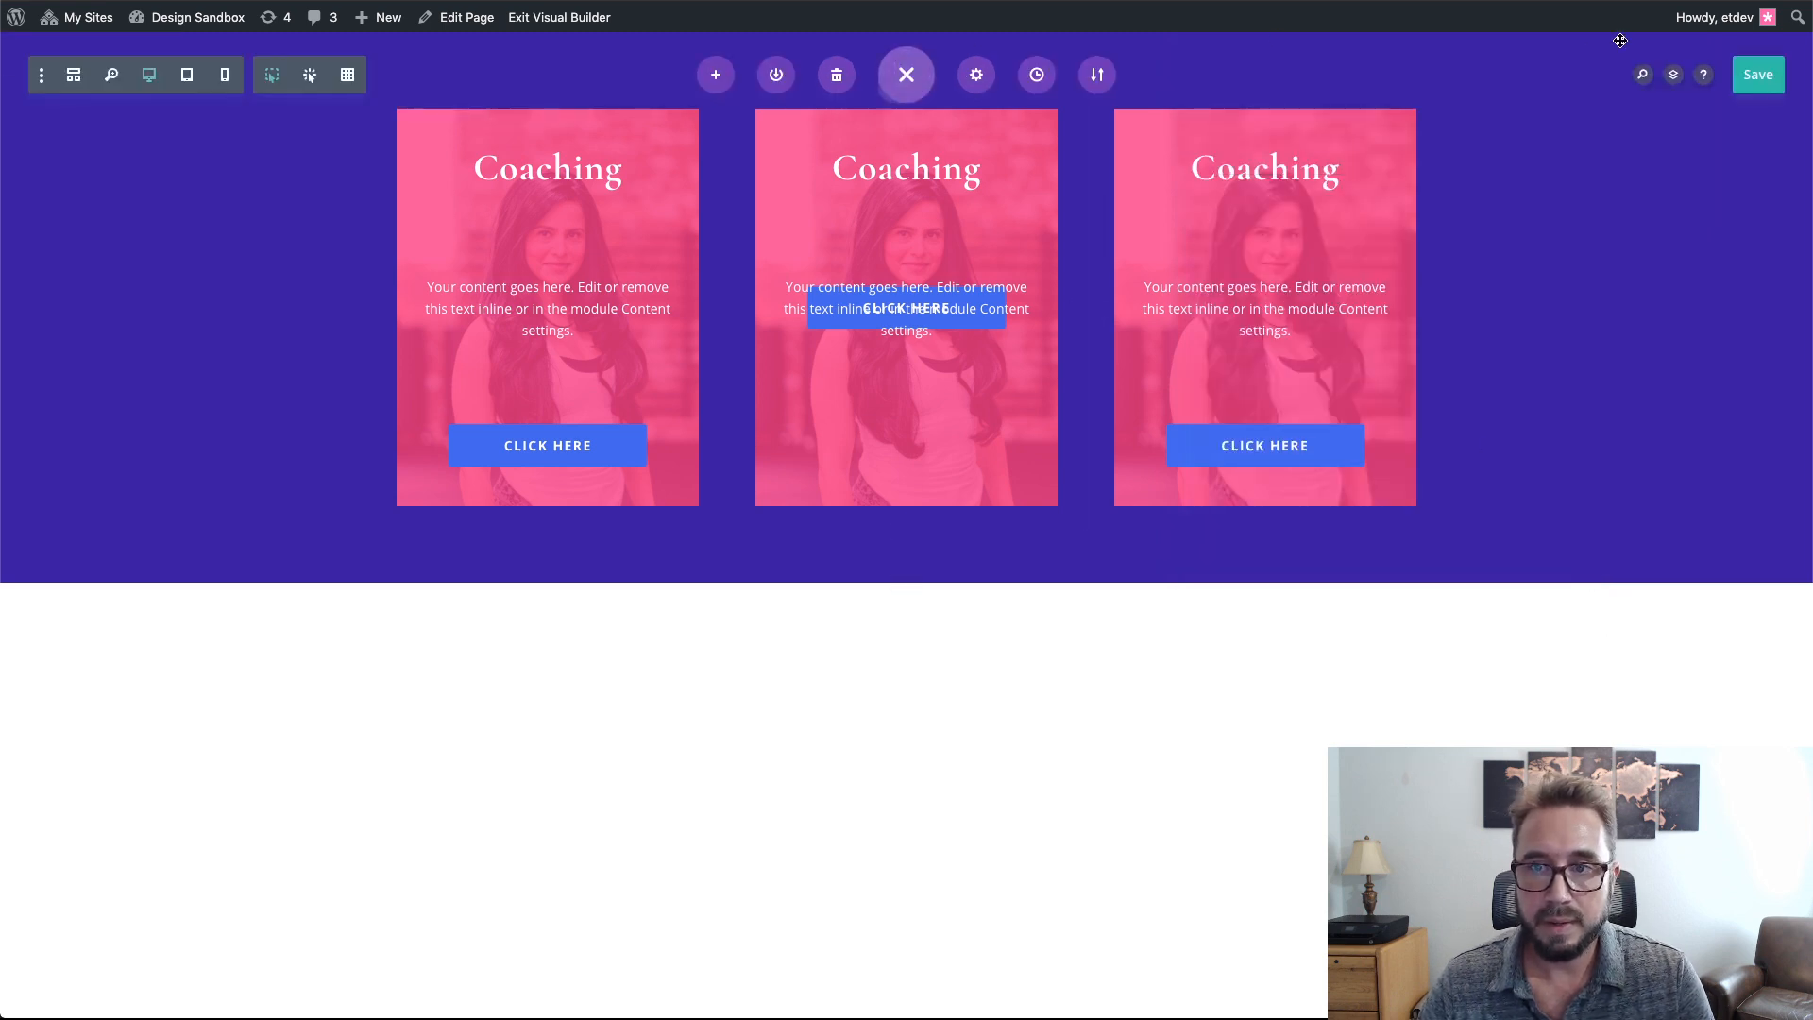
{"action": "left_click", "coordinate": [1675, 75]}
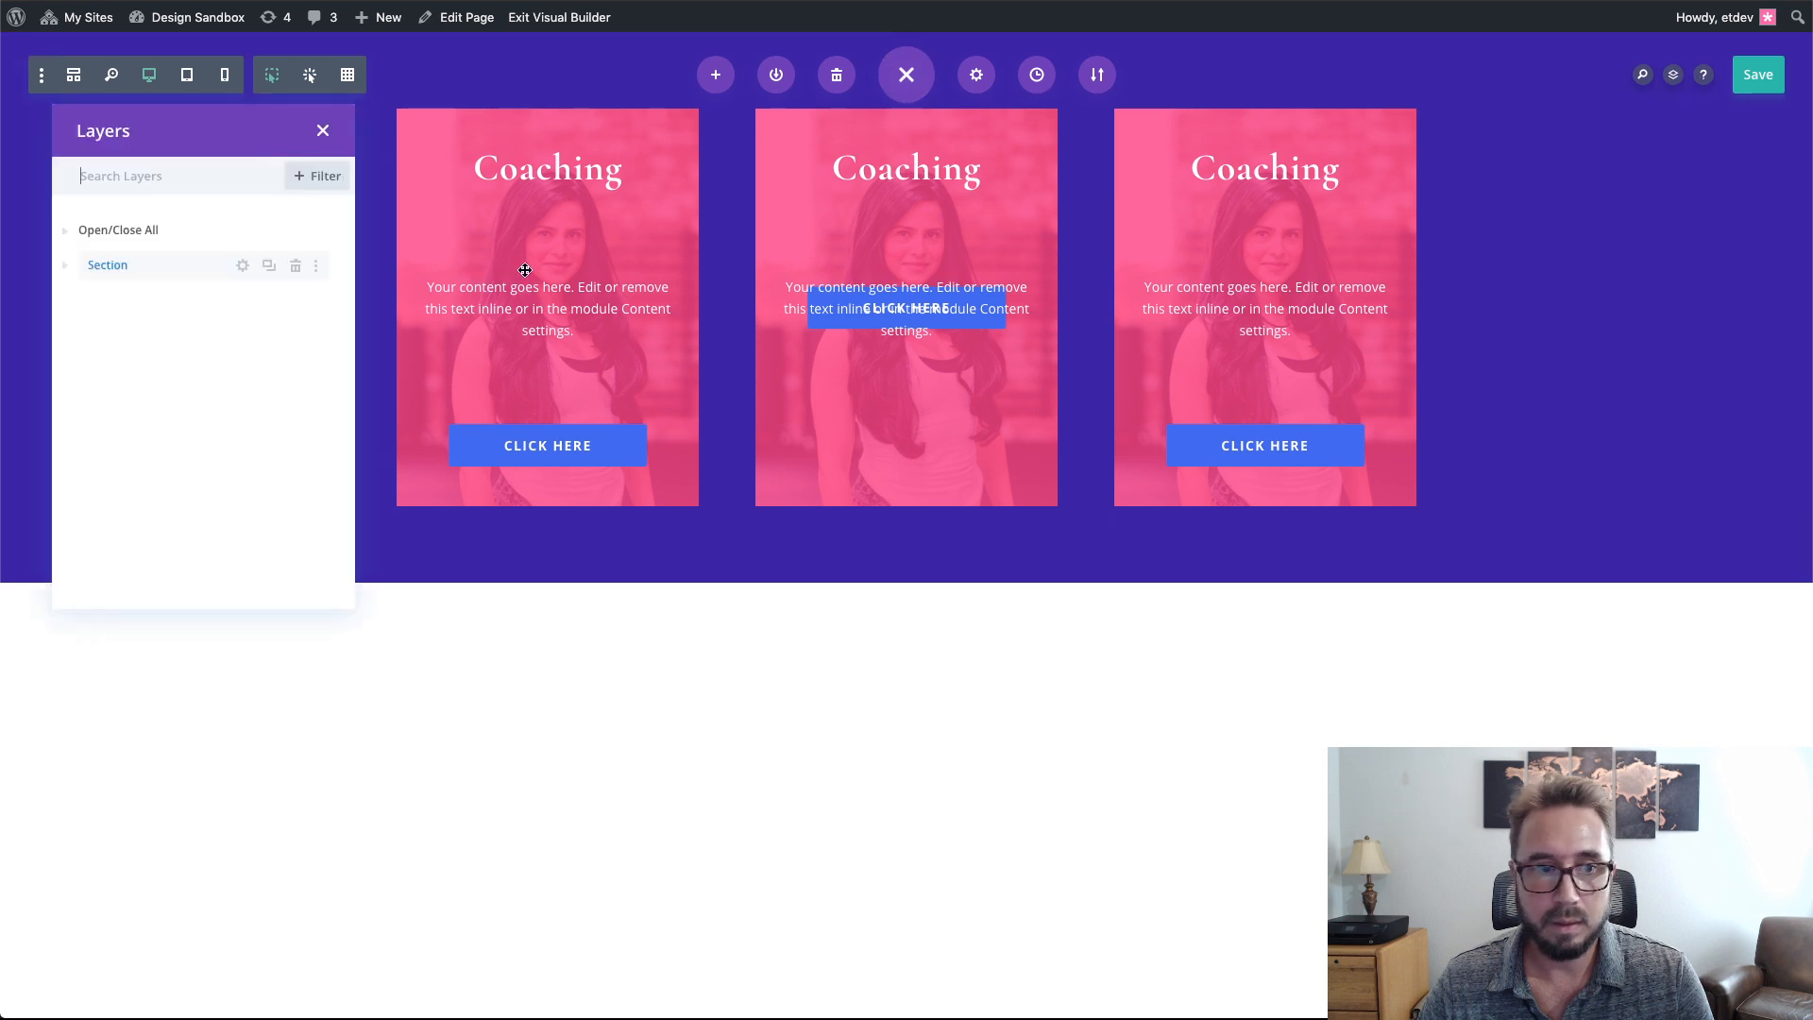
{"action": "left_click", "coordinate": [67, 268]}
{"action": "left_click", "coordinate": [82, 301]}
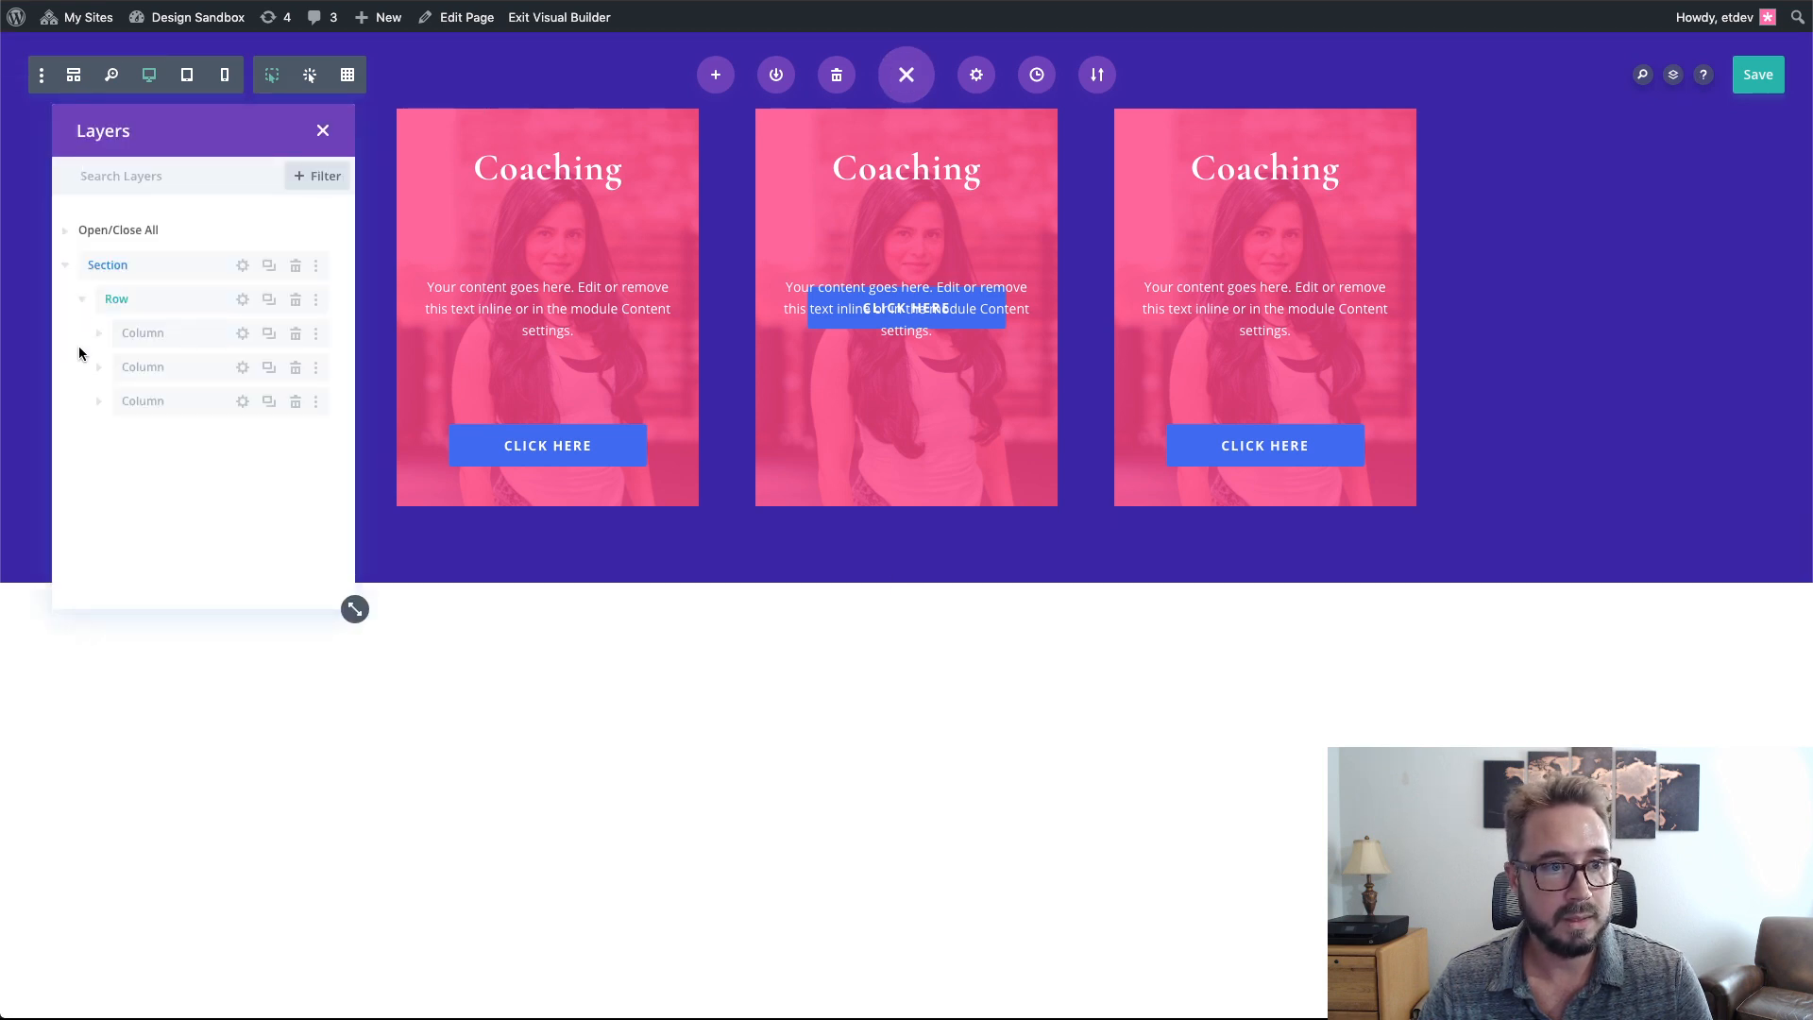
{"action": "left_click", "coordinate": [101, 368]}
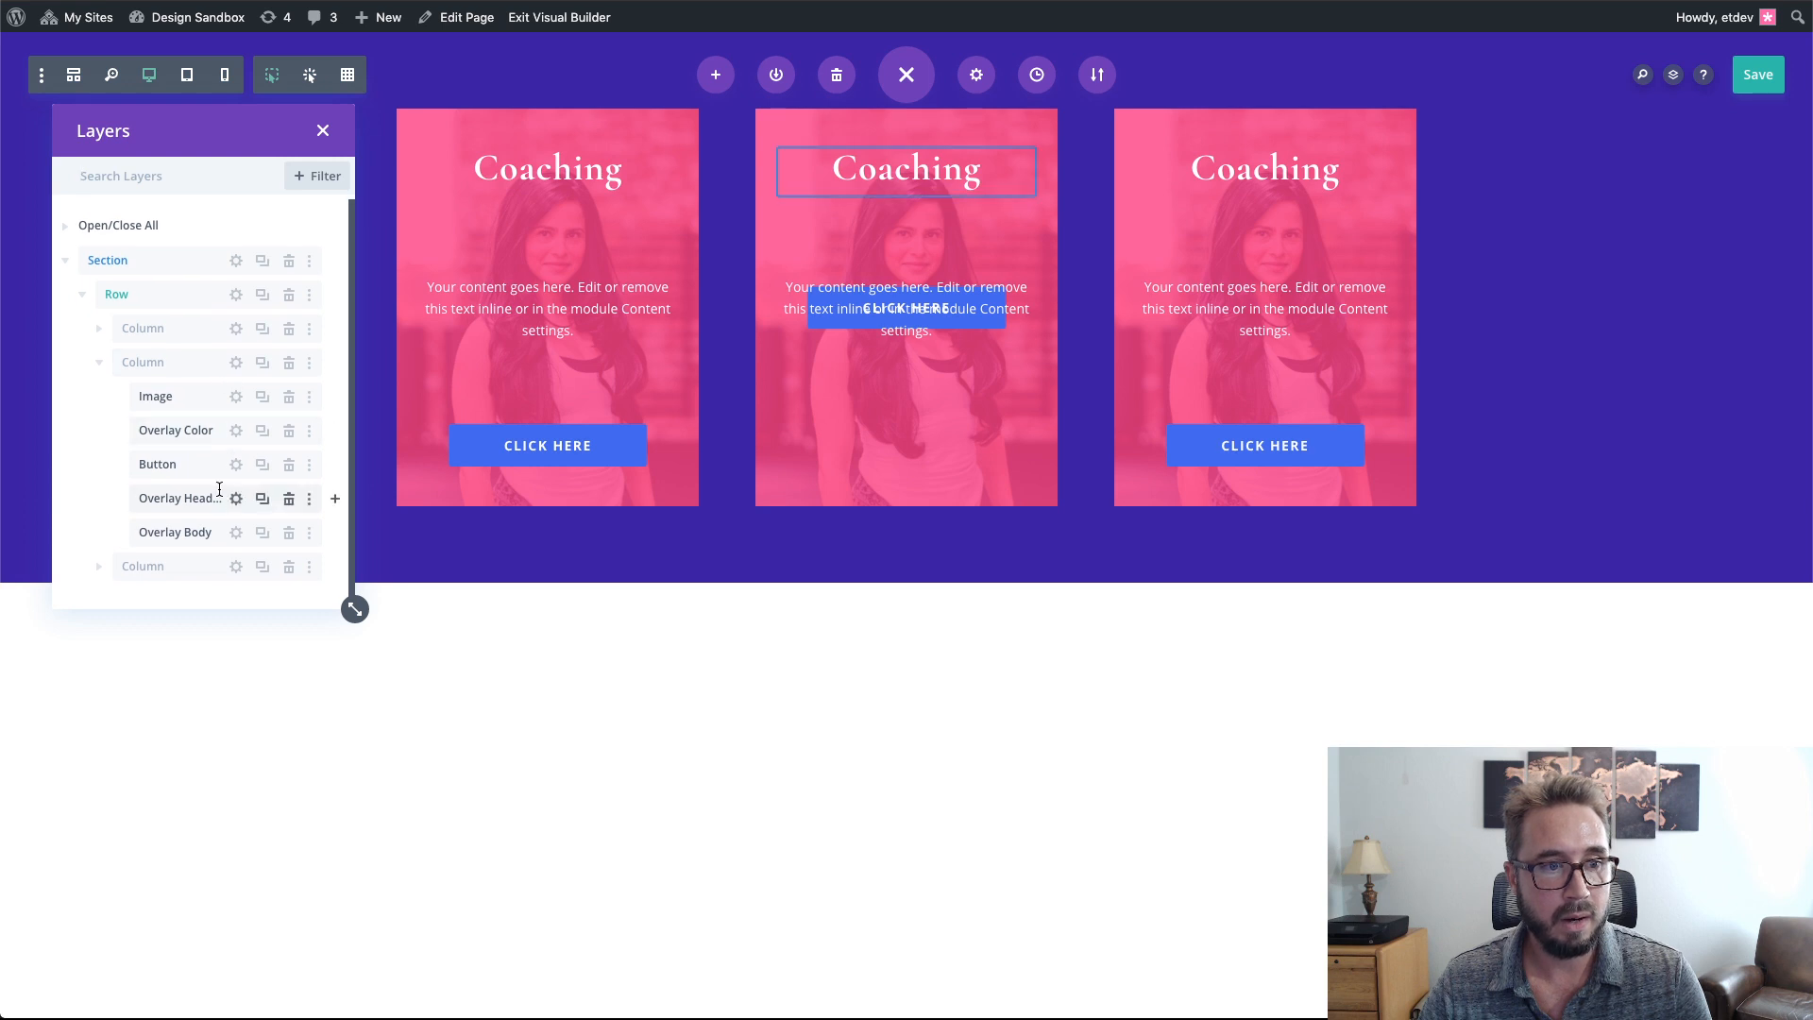
- Set the absolute position location of the second card's overlay body text to bottom center and save its settings
{"action": "left_click", "coordinate": [236, 534]}
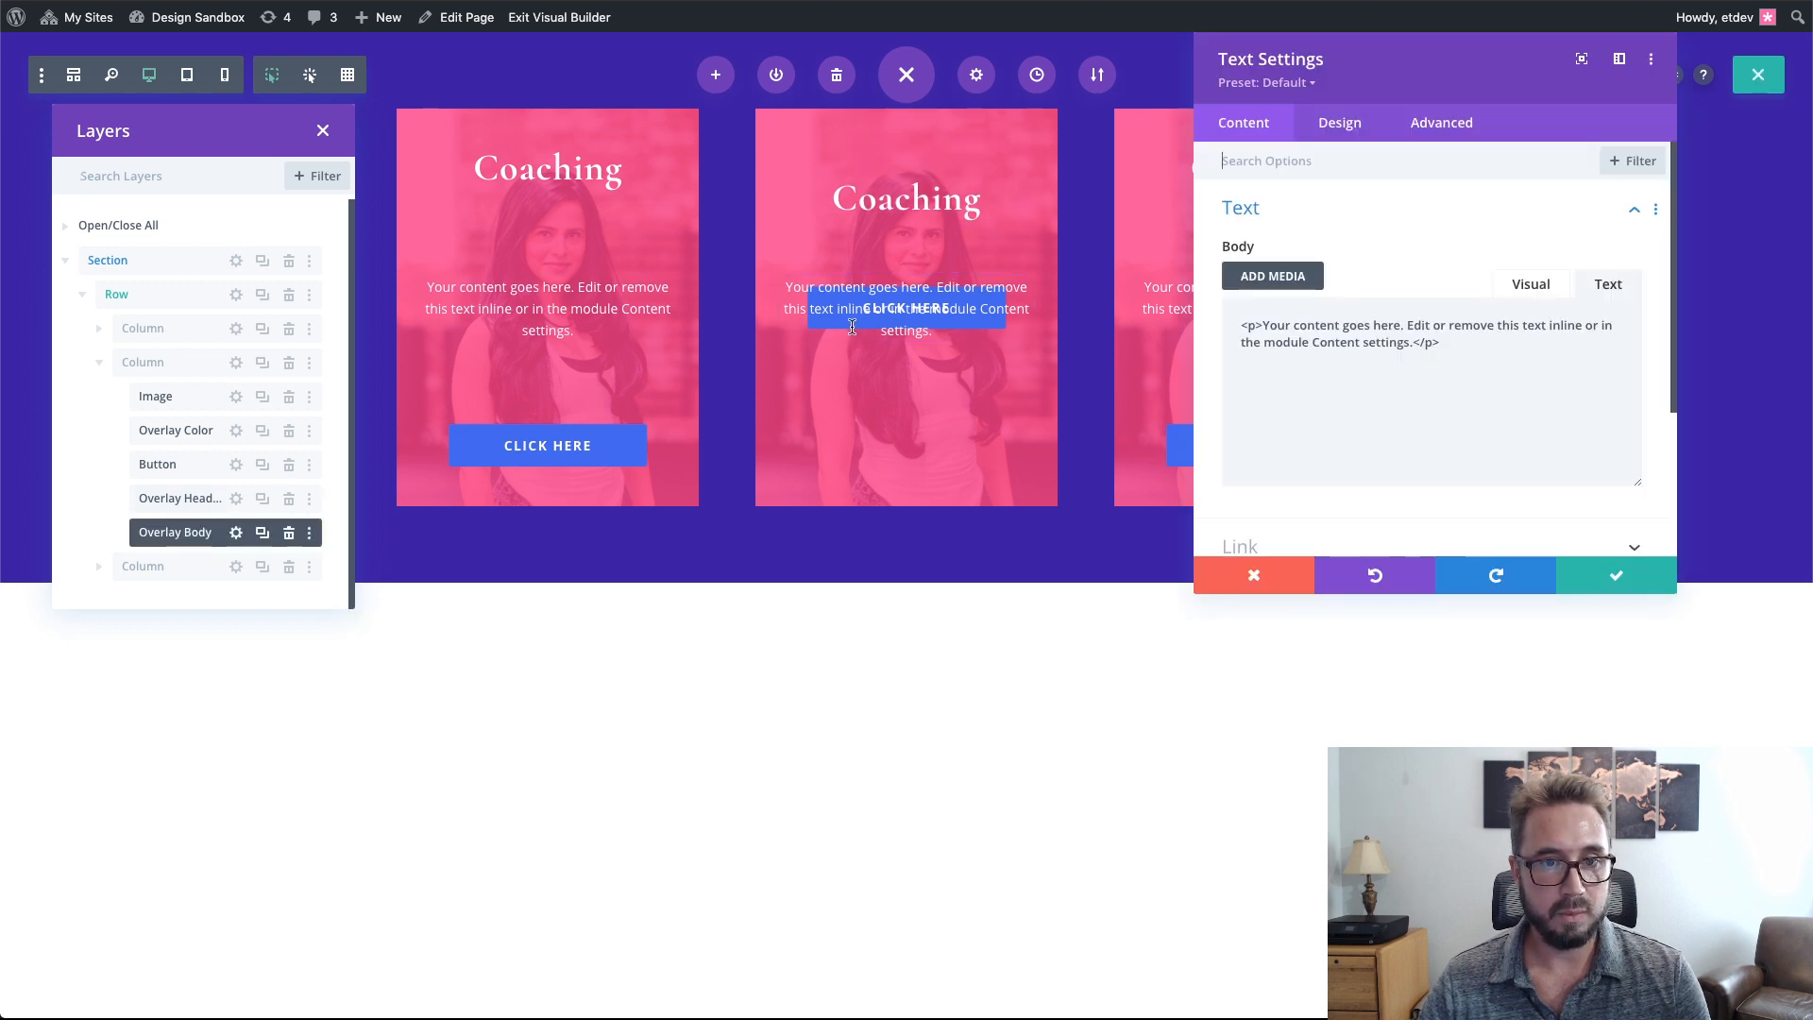
{"action": "left_click", "coordinate": [1461, 131]}
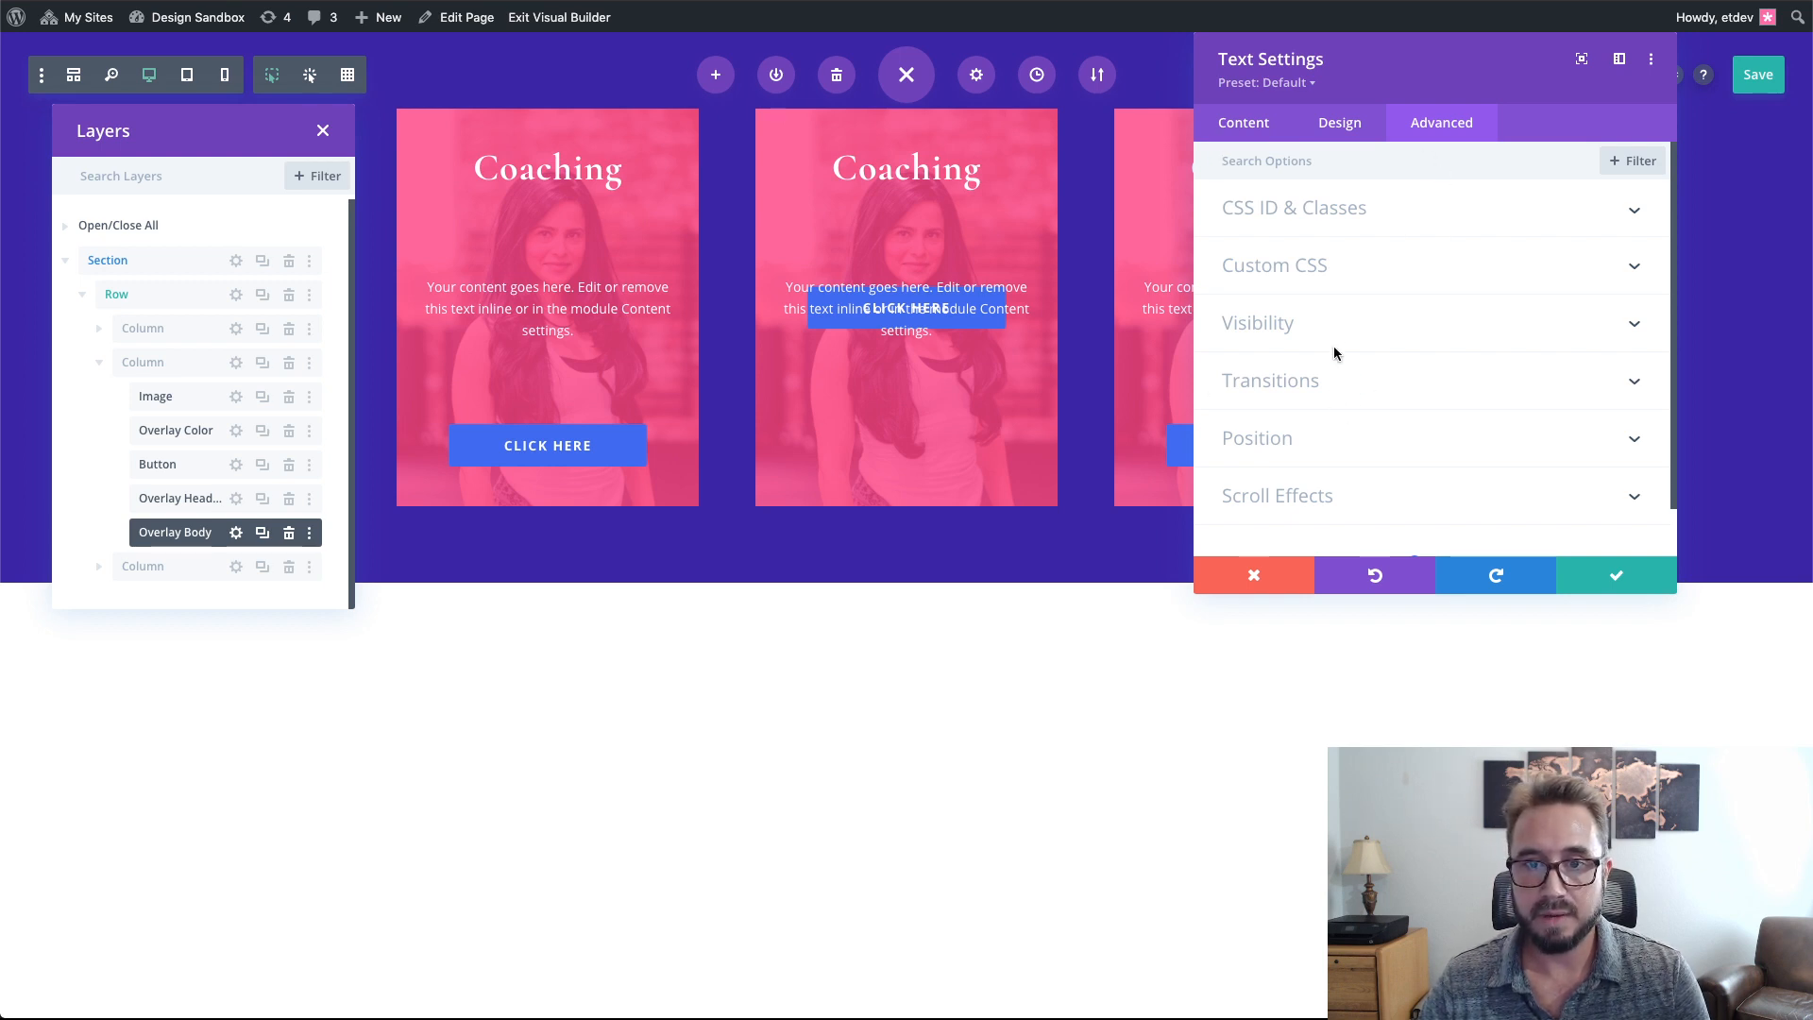
{"action": "left_click", "coordinate": [1323, 441]}
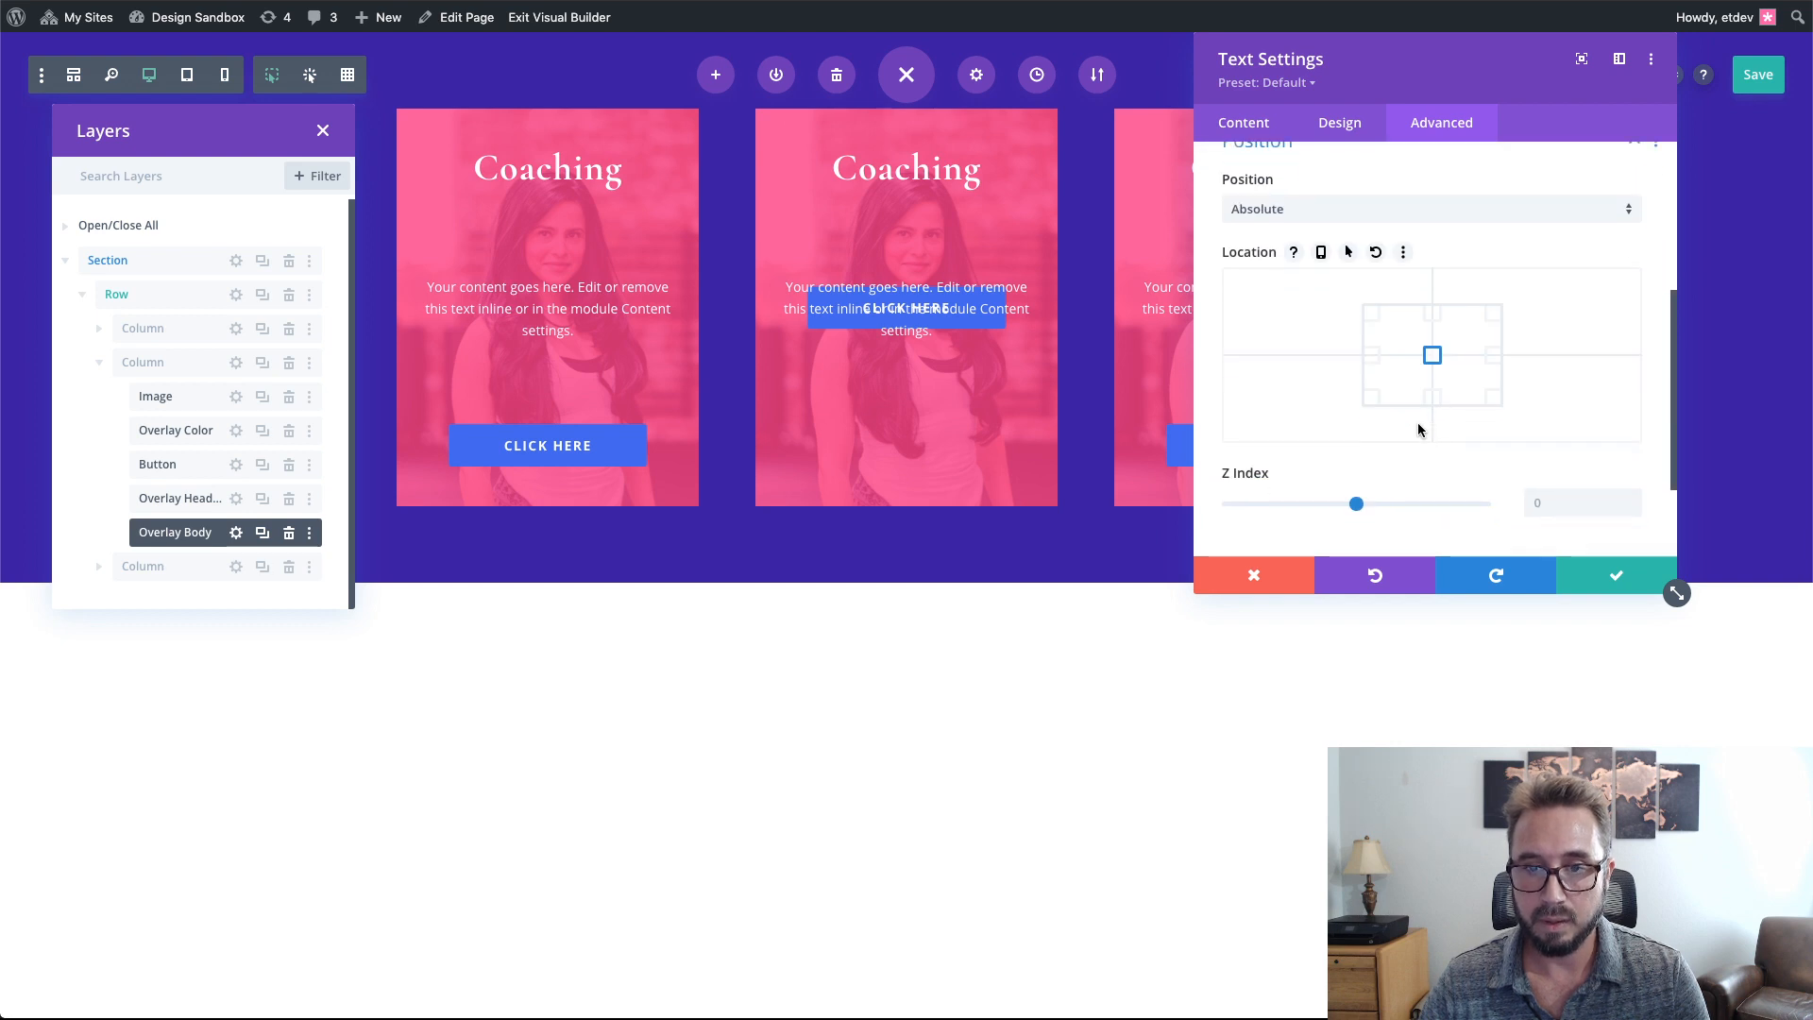
{"action": "left_click", "coordinate": [1434, 399]}
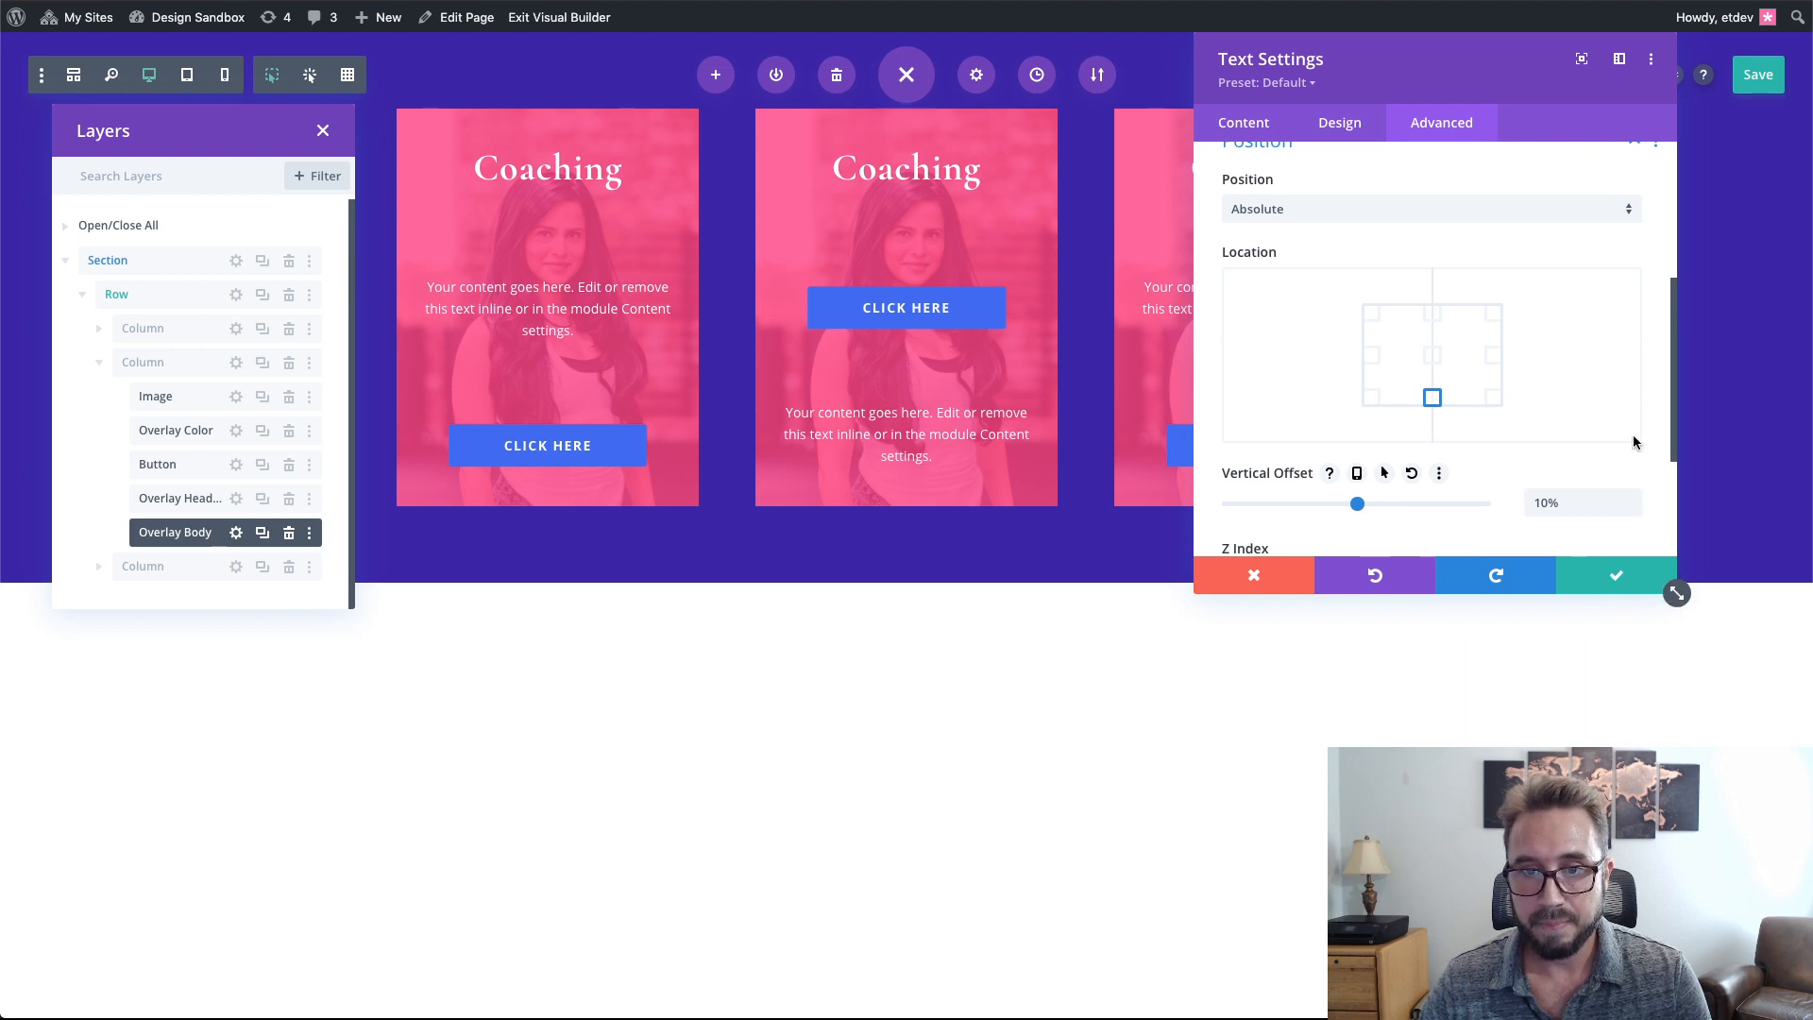
{"action": "scroll", "coordinate": [1610, 481], "scroll_direction": "down", "scroll_amount": 1}
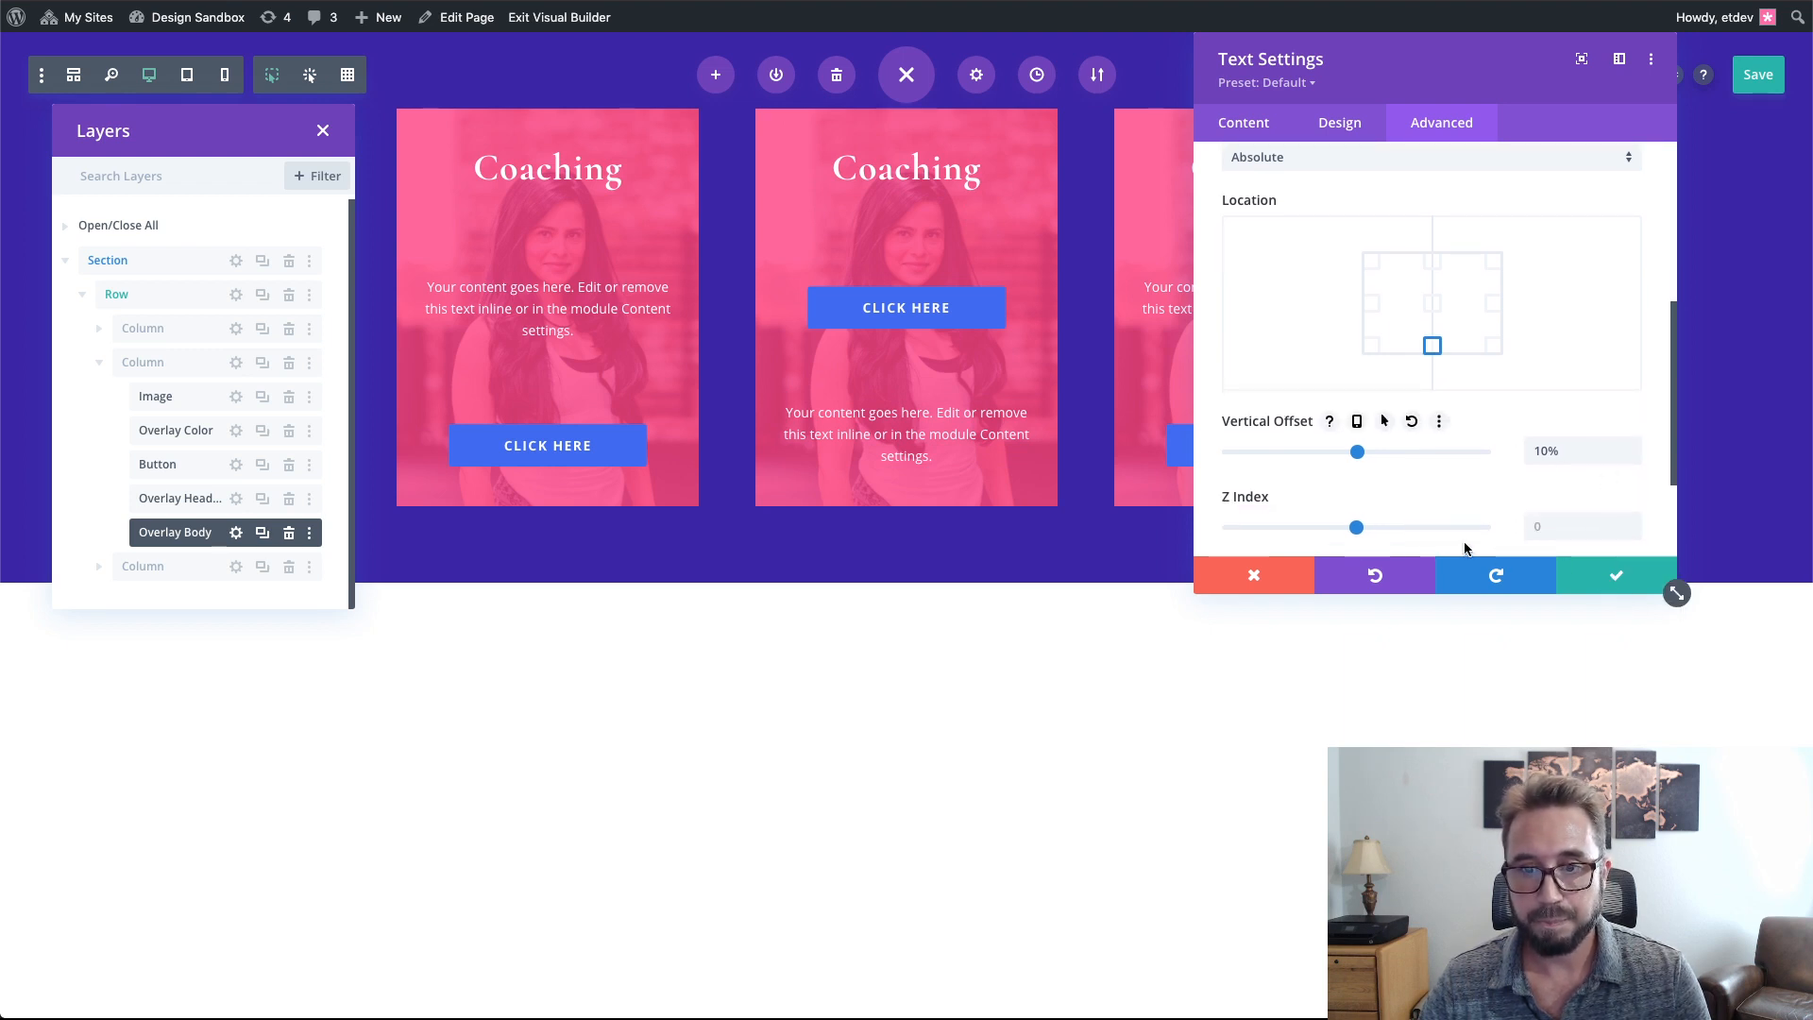
{"action": "left_click", "coordinate": [1621, 578]}
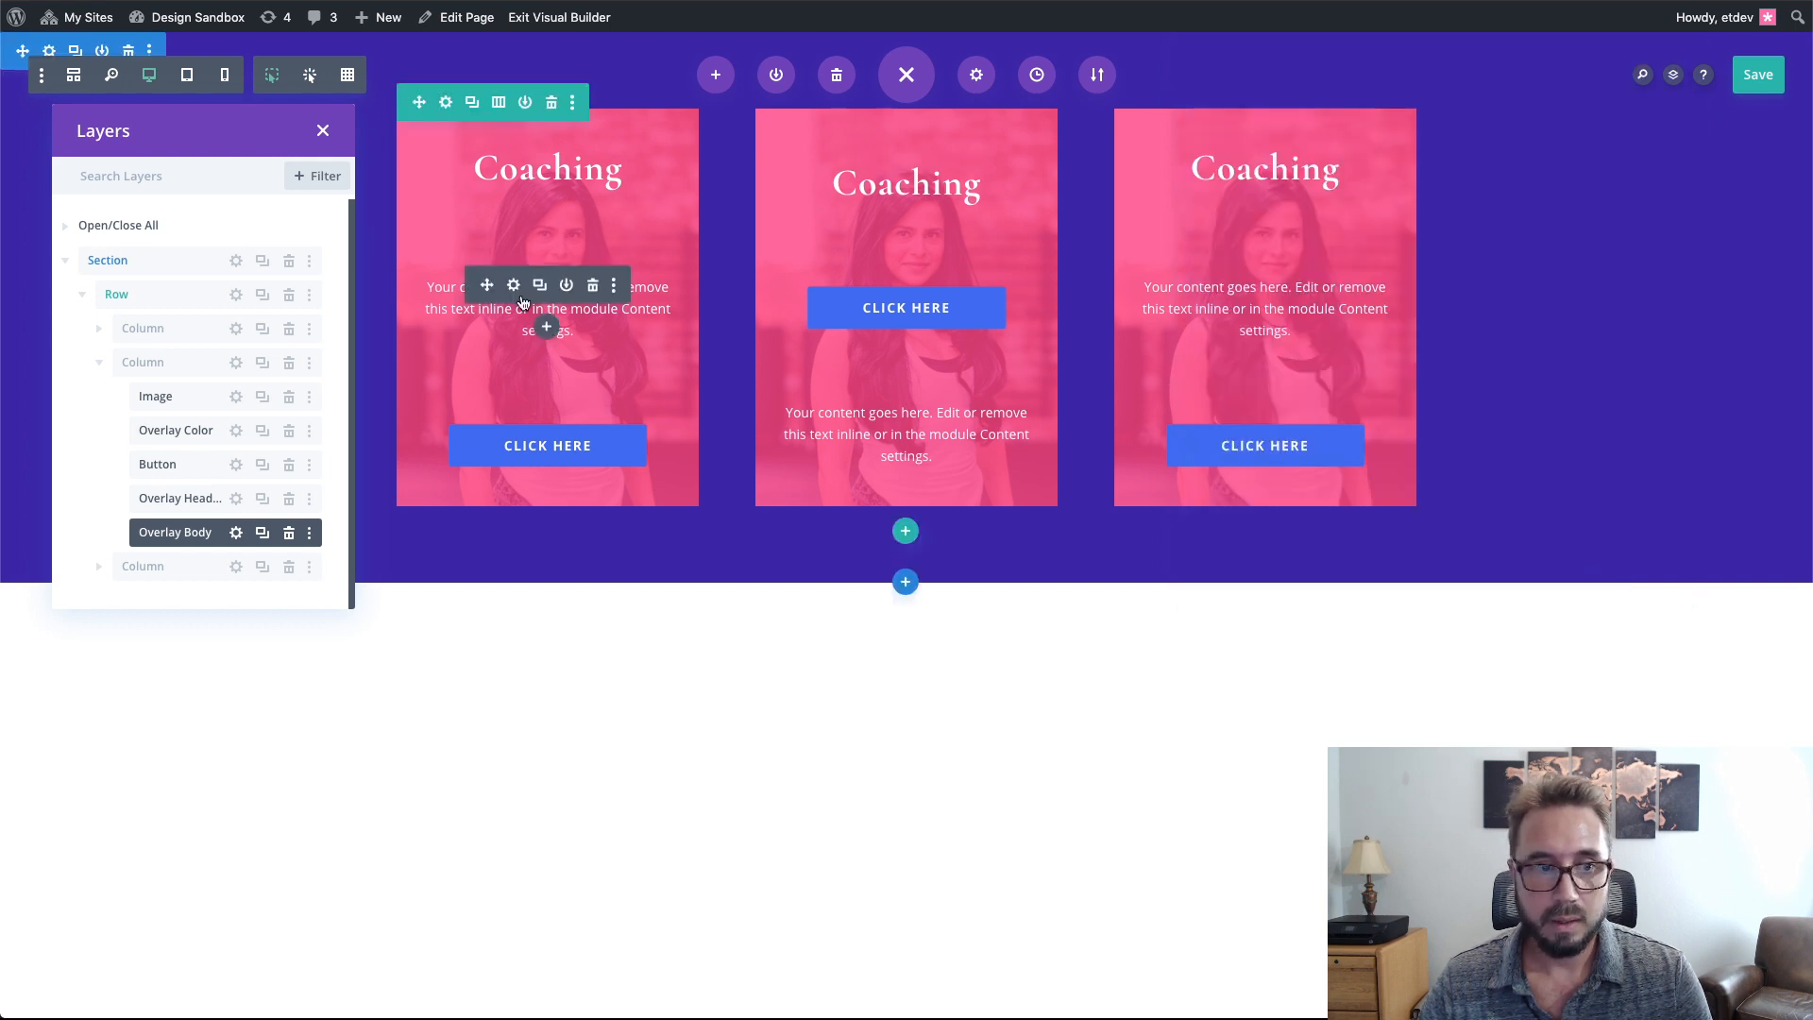
- Replace the second card's photo by pasting the copied image of the woman climbing a rope
{"action": "left_click", "coordinate": [236, 396]}
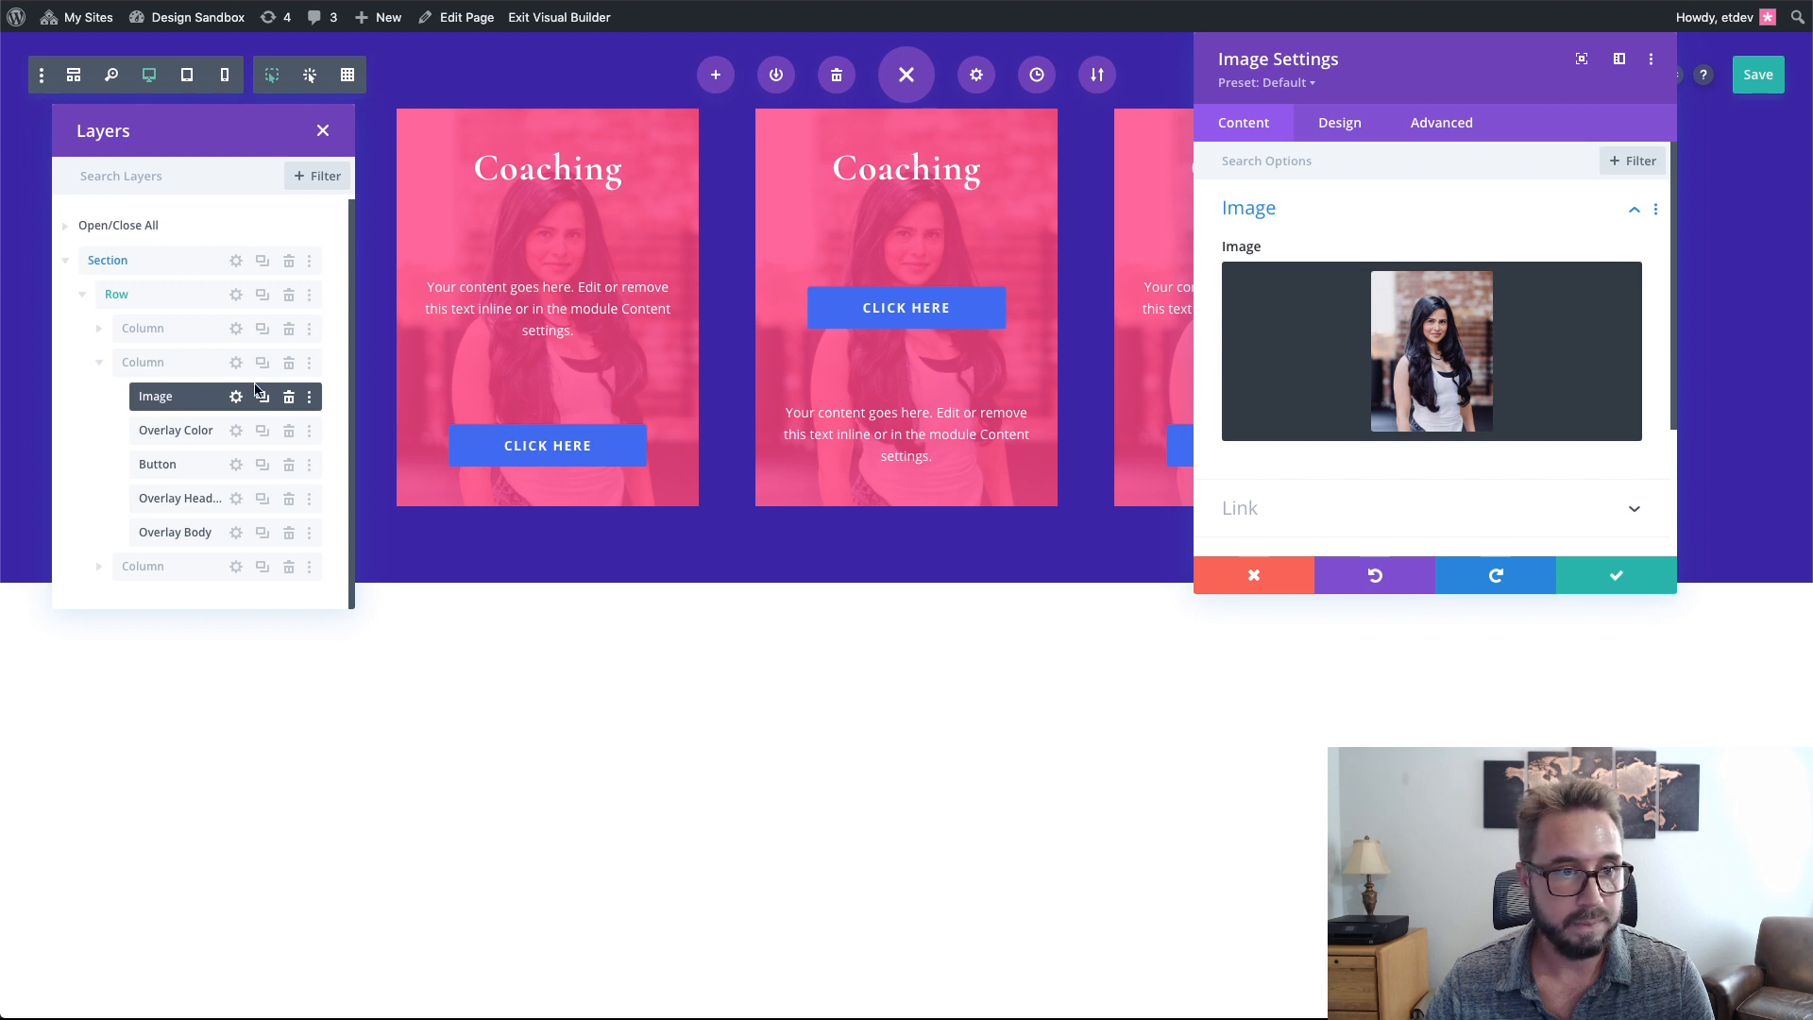
{"action": "right_click", "coordinate": [1390, 328]}
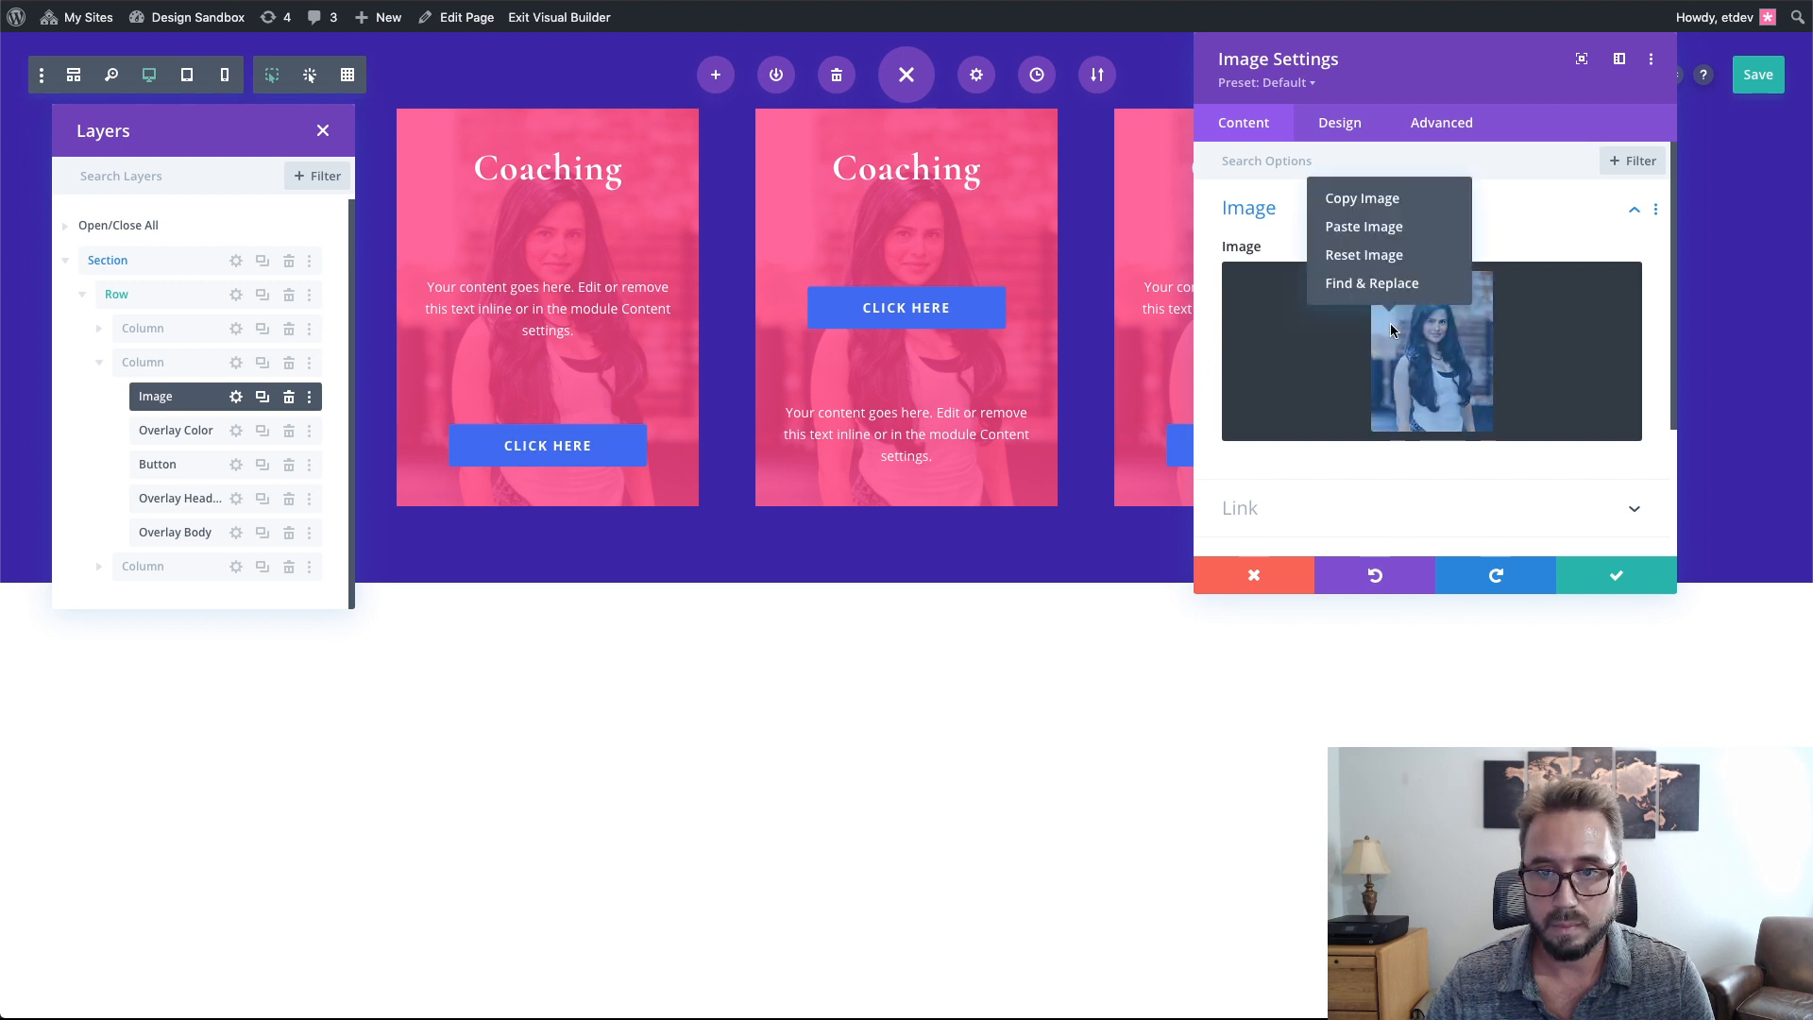
{"action": "left_click", "coordinate": [1373, 241]}
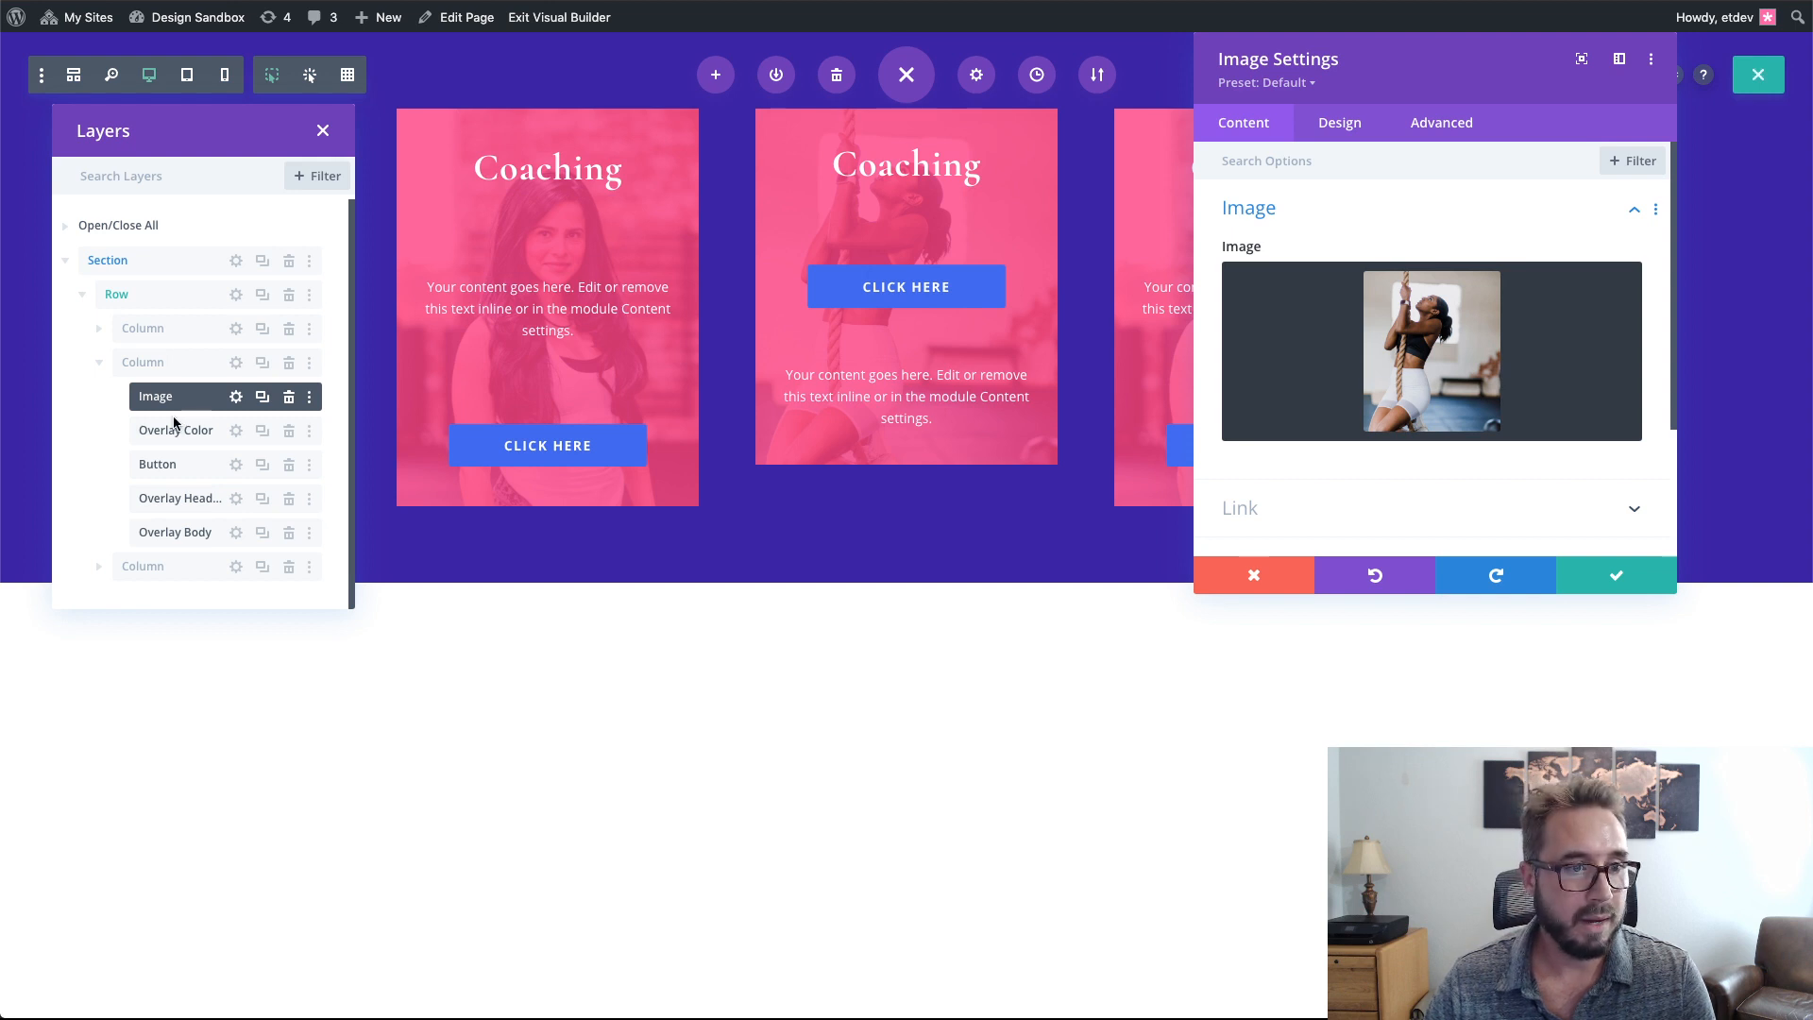
- Set the background color of the second card's overlay color divider to rgba(67,97,238,0.8) and save its settings
{"action": "left_click", "coordinate": [236, 432]}
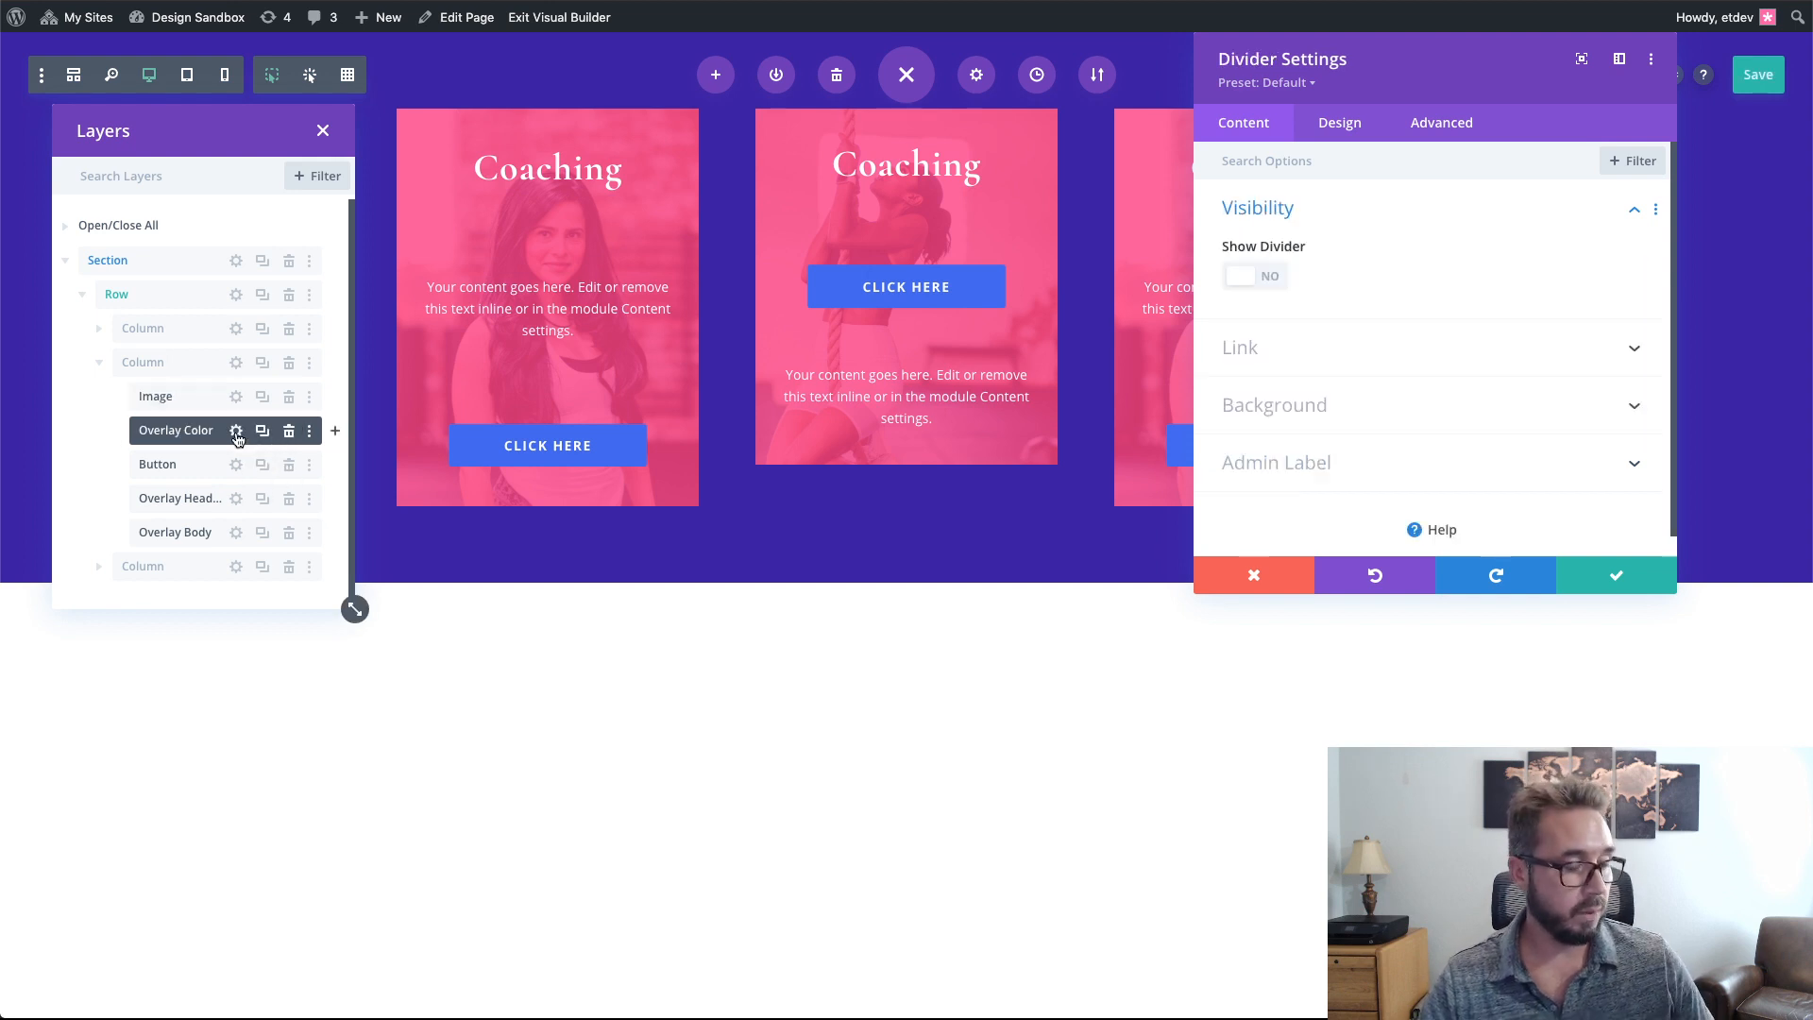
{"action": "left_click", "coordinate": [1305, 419]}
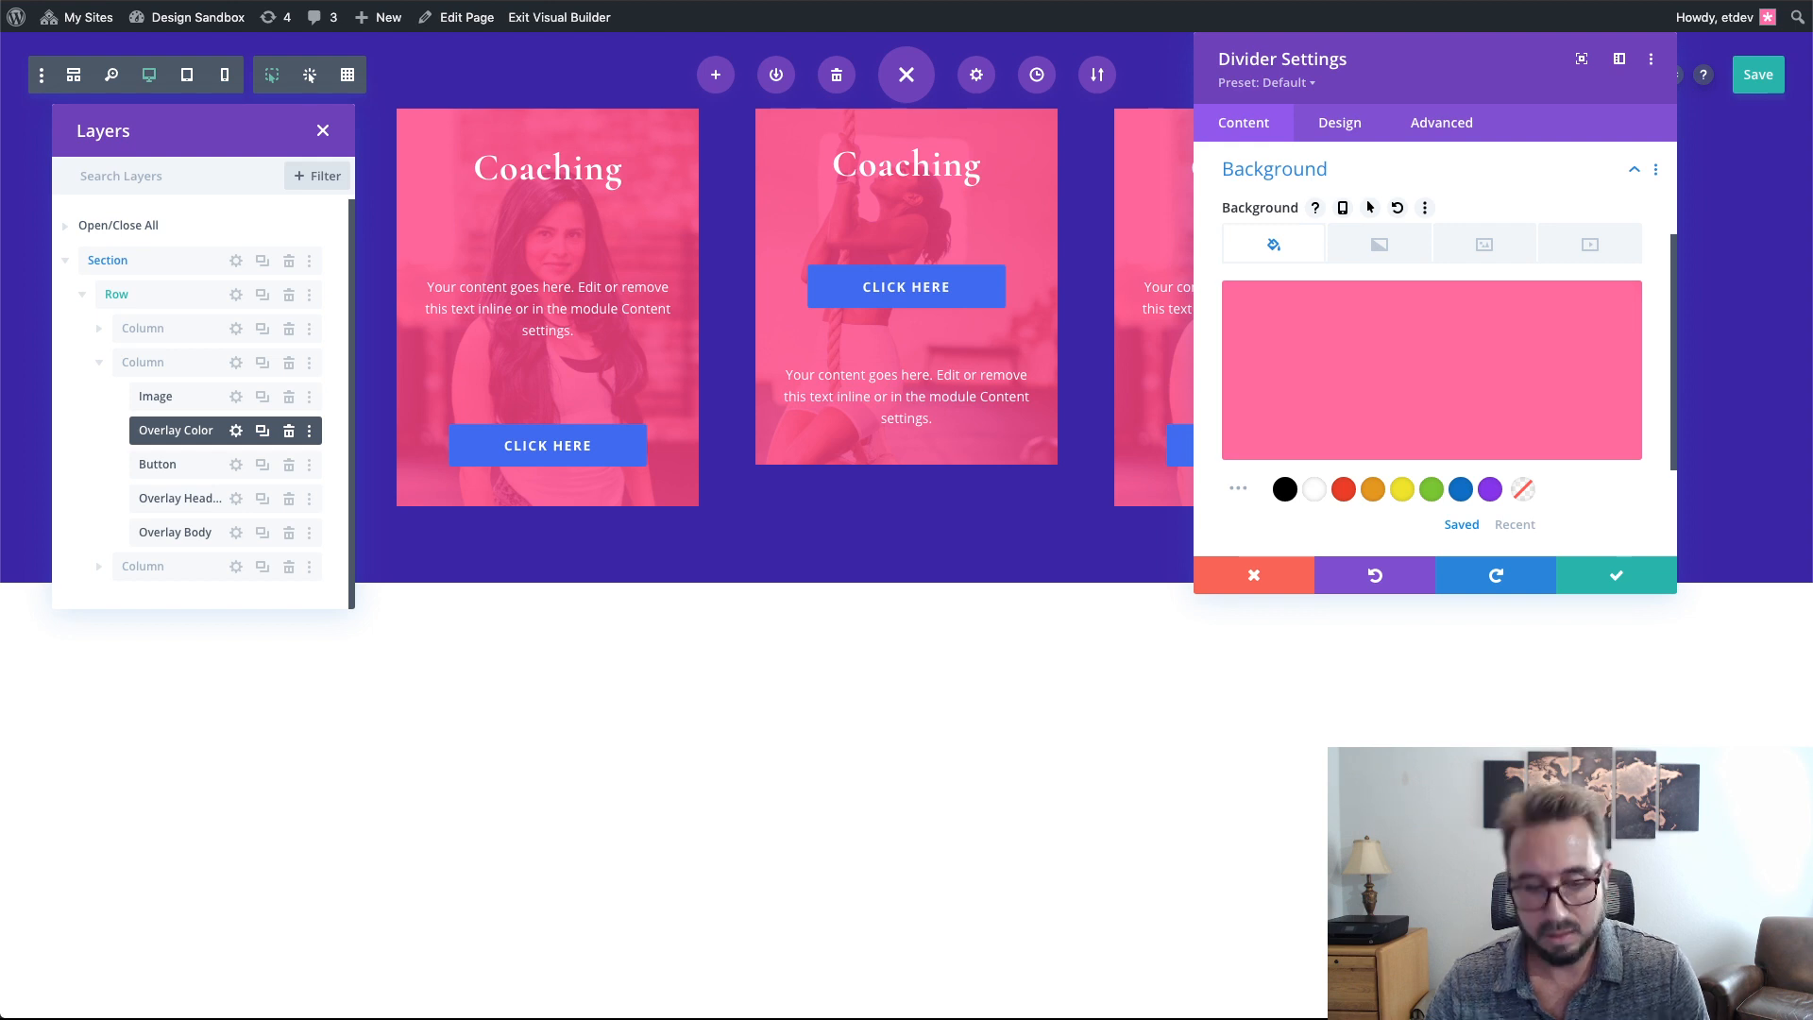
{"action": "left_click", "coordinate": [1424, 372]}
{"action": "left_click", "coordinate": [1542, 305]}
{"action": "type", "text": "rgba(67,97,238,0.8)"}
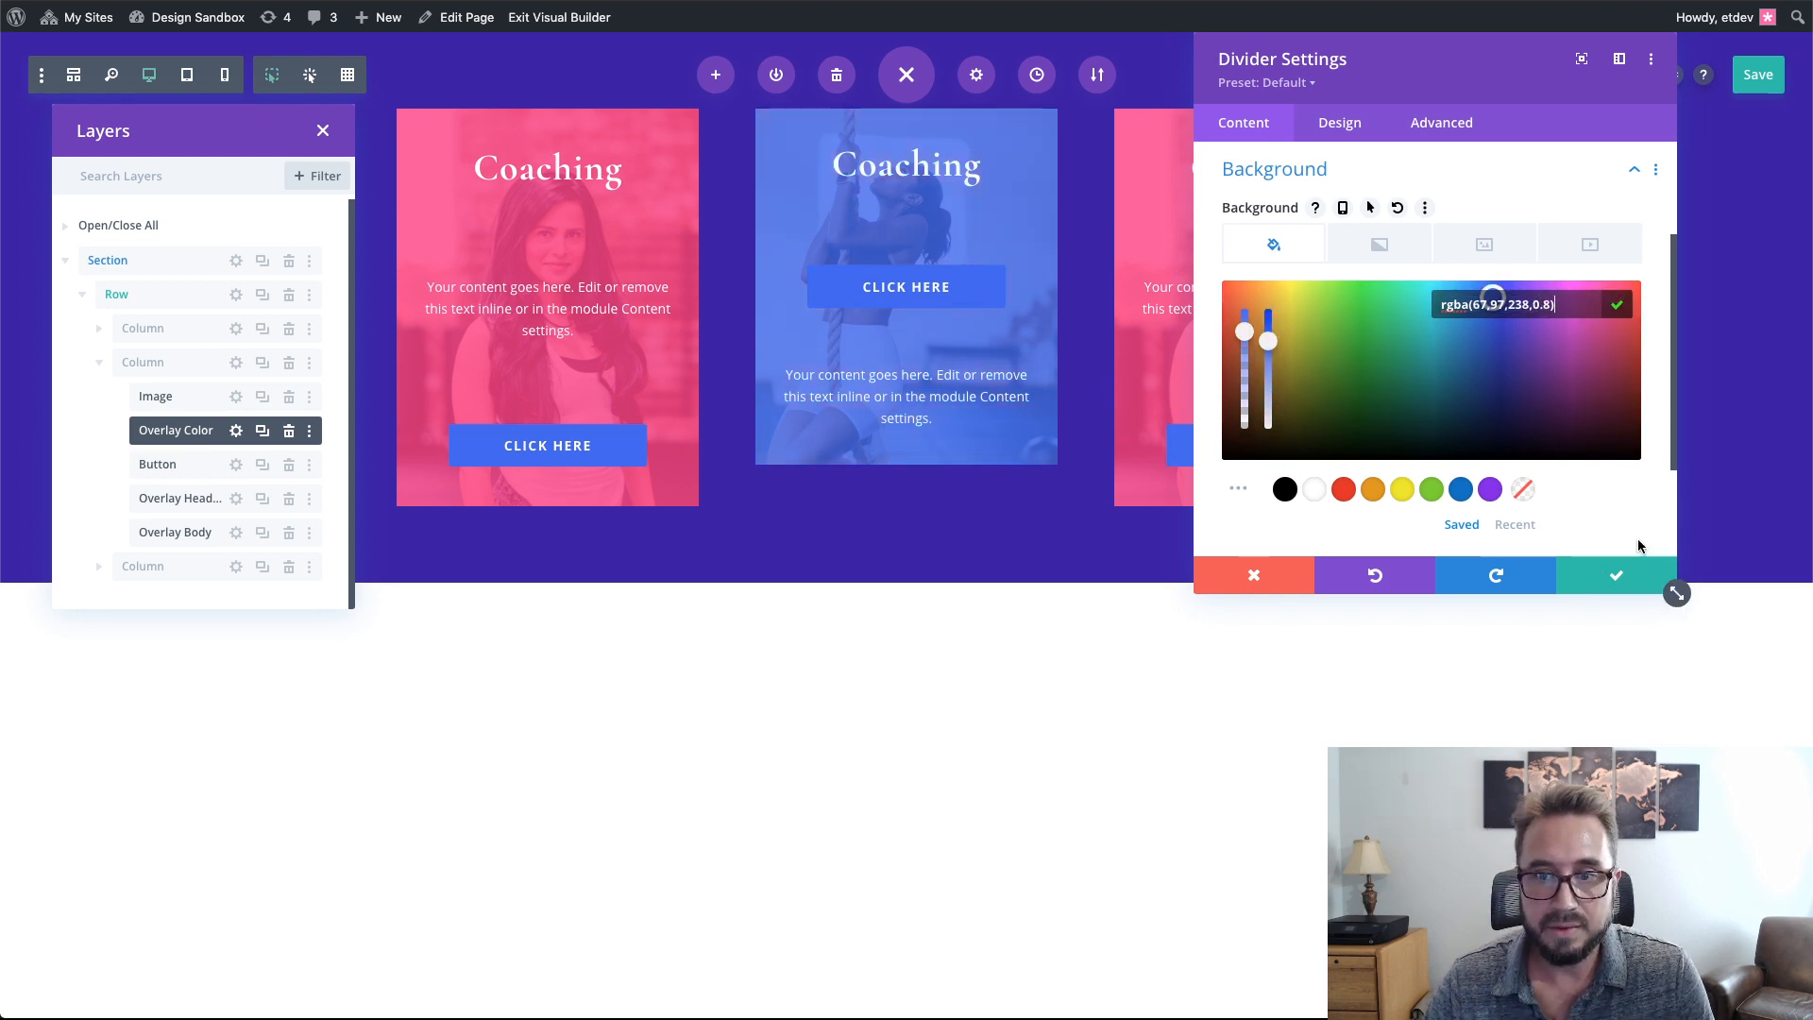
{"action": "left_click", "coordinate": [1625, 497]}
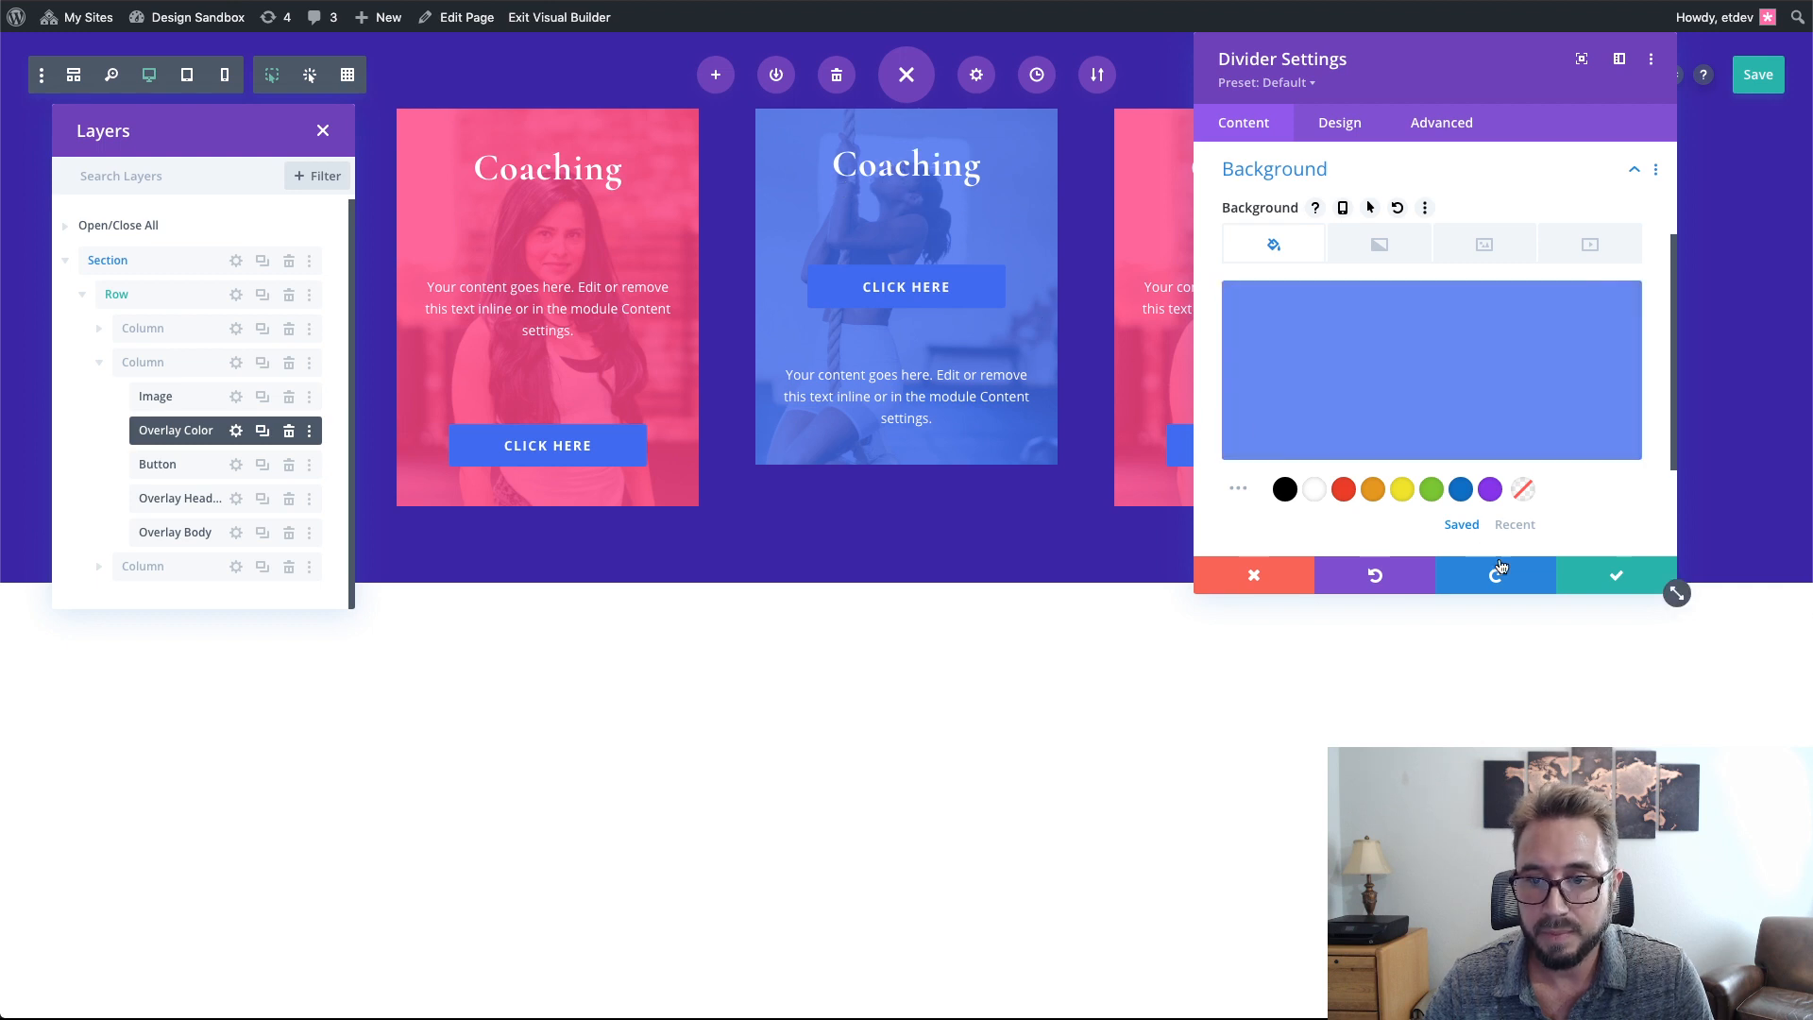
{"action": "left_click", "coordinate": [1593, 577]}
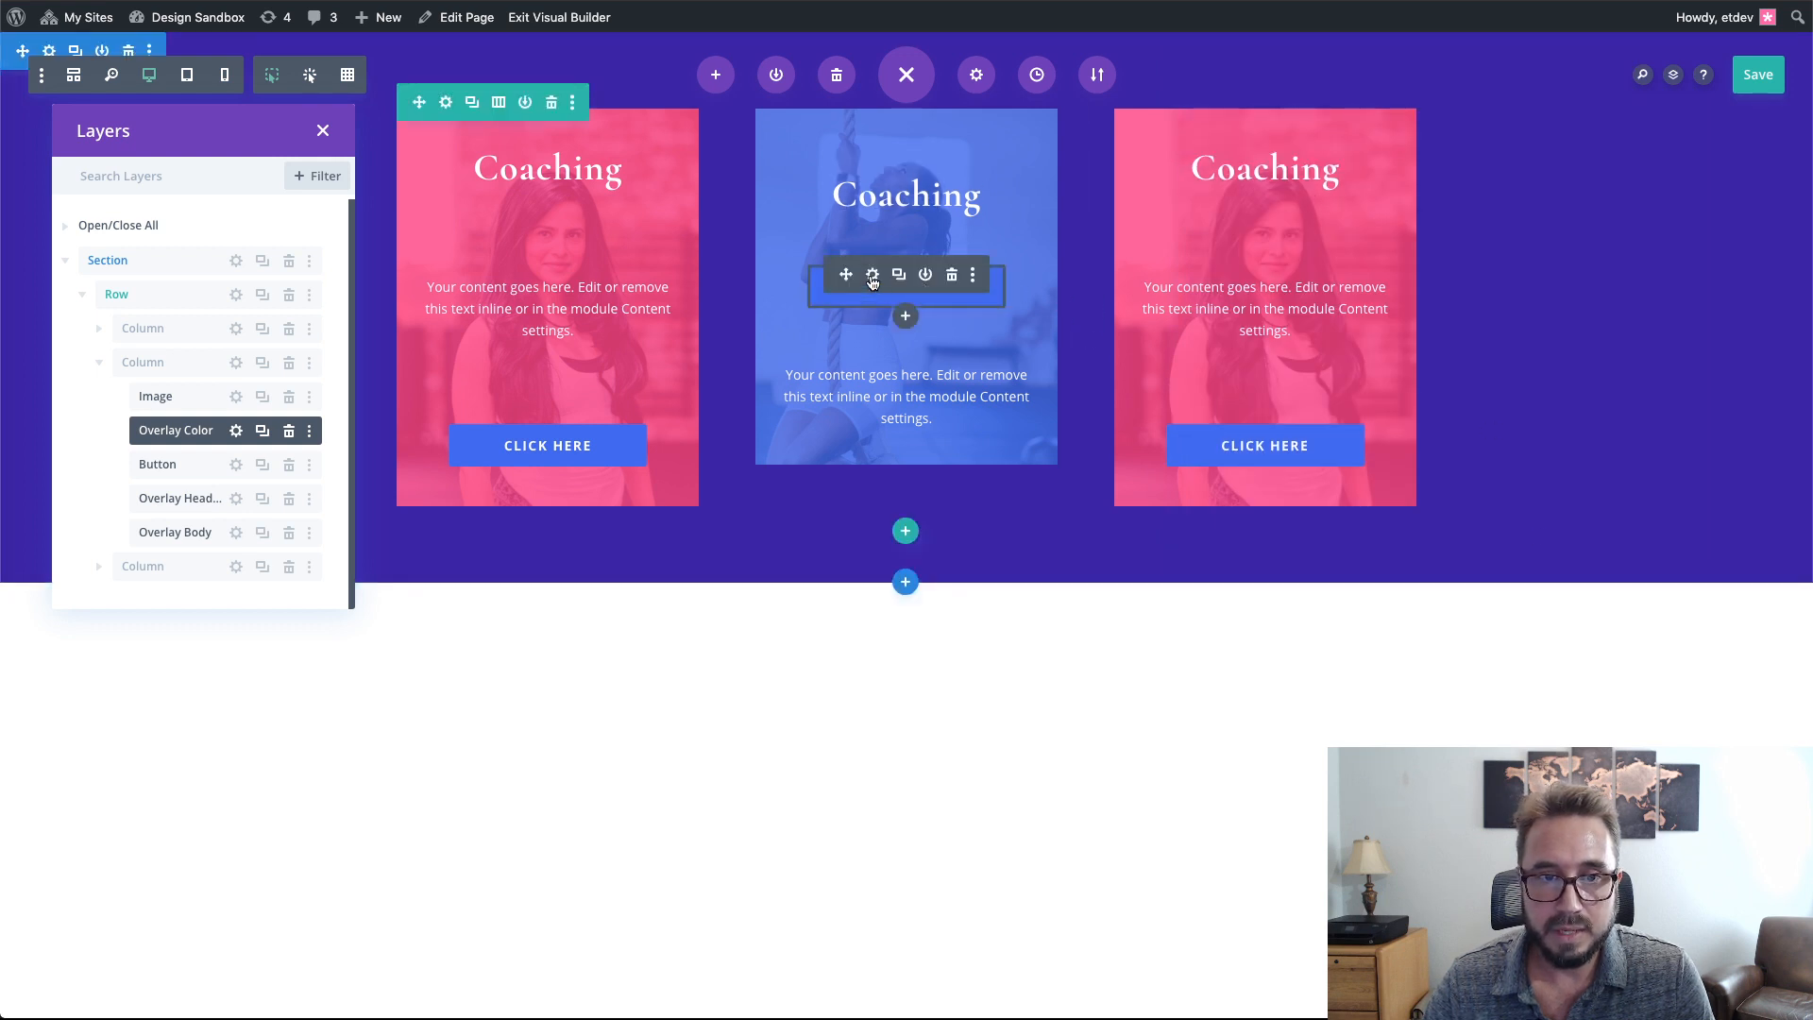
- Set the background of the second card's button to the recent pink, made fully opaque as #f71178, and save its settings
{"action": "left_click", "coordinate": [873, 275]}
{"action": "left_click", "coordinate": [1341, 128]}
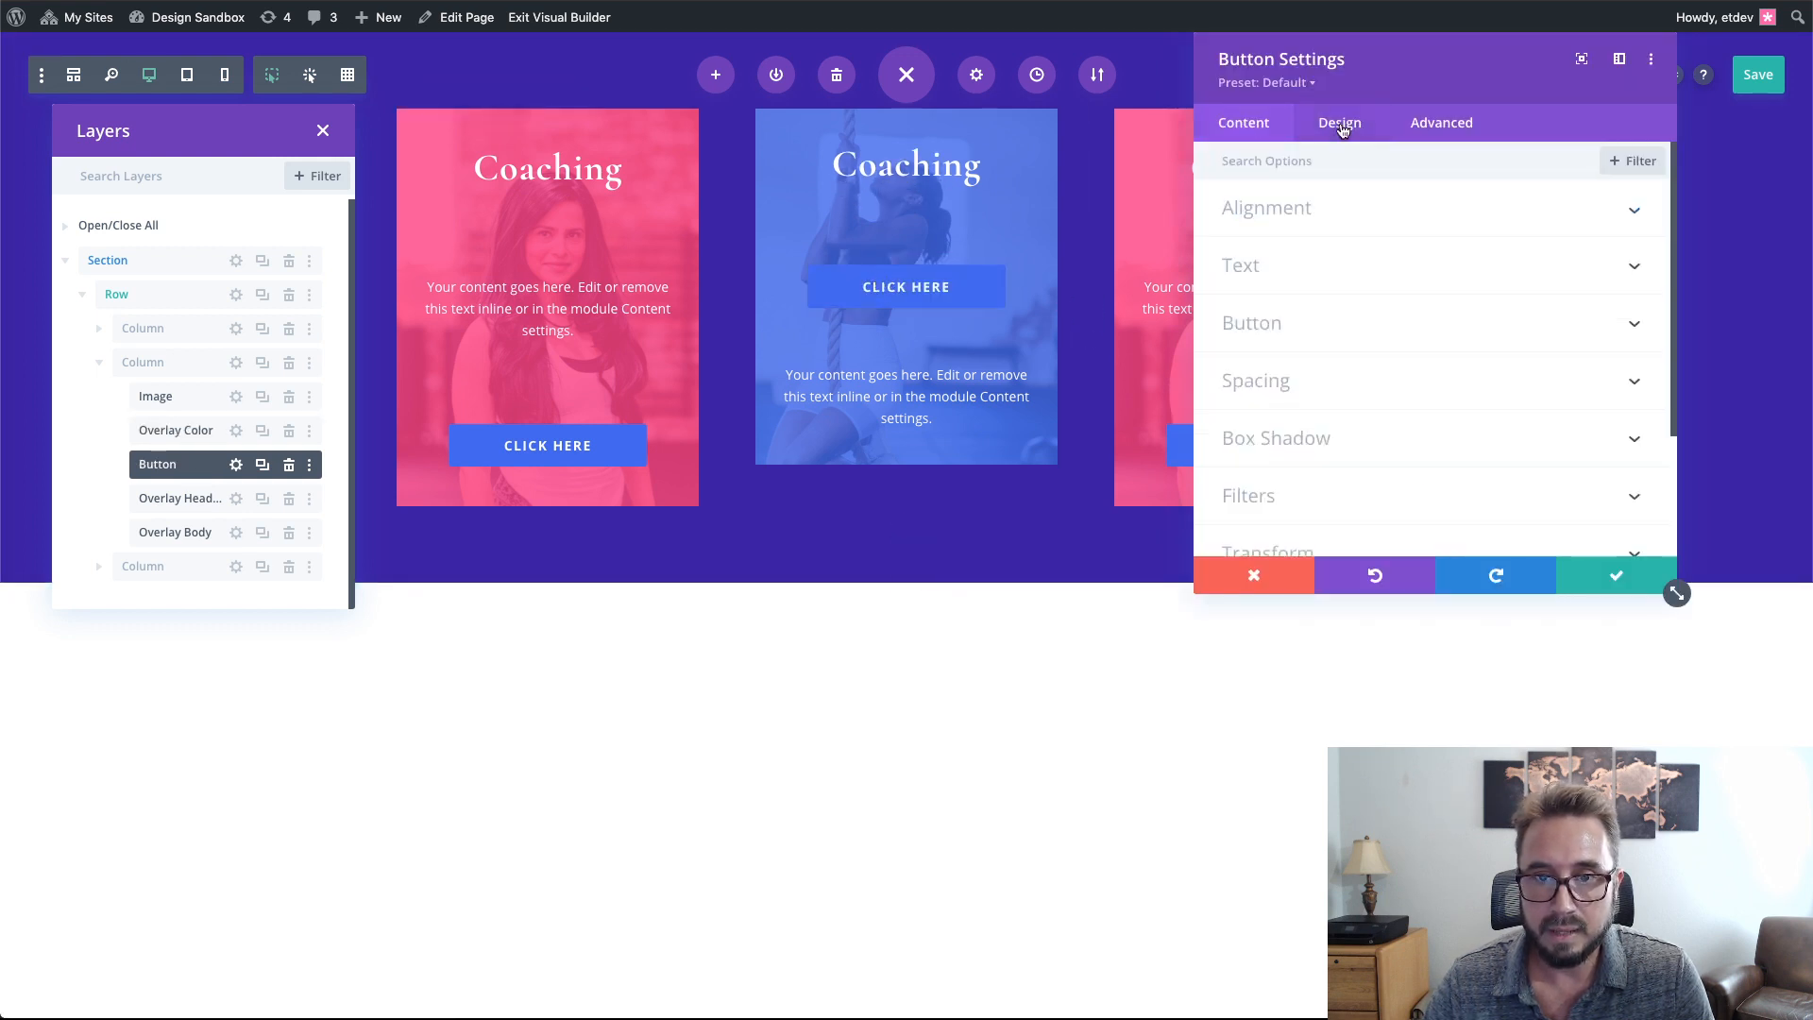
{"action": "left_click", "coordinate": [1369, 330]}
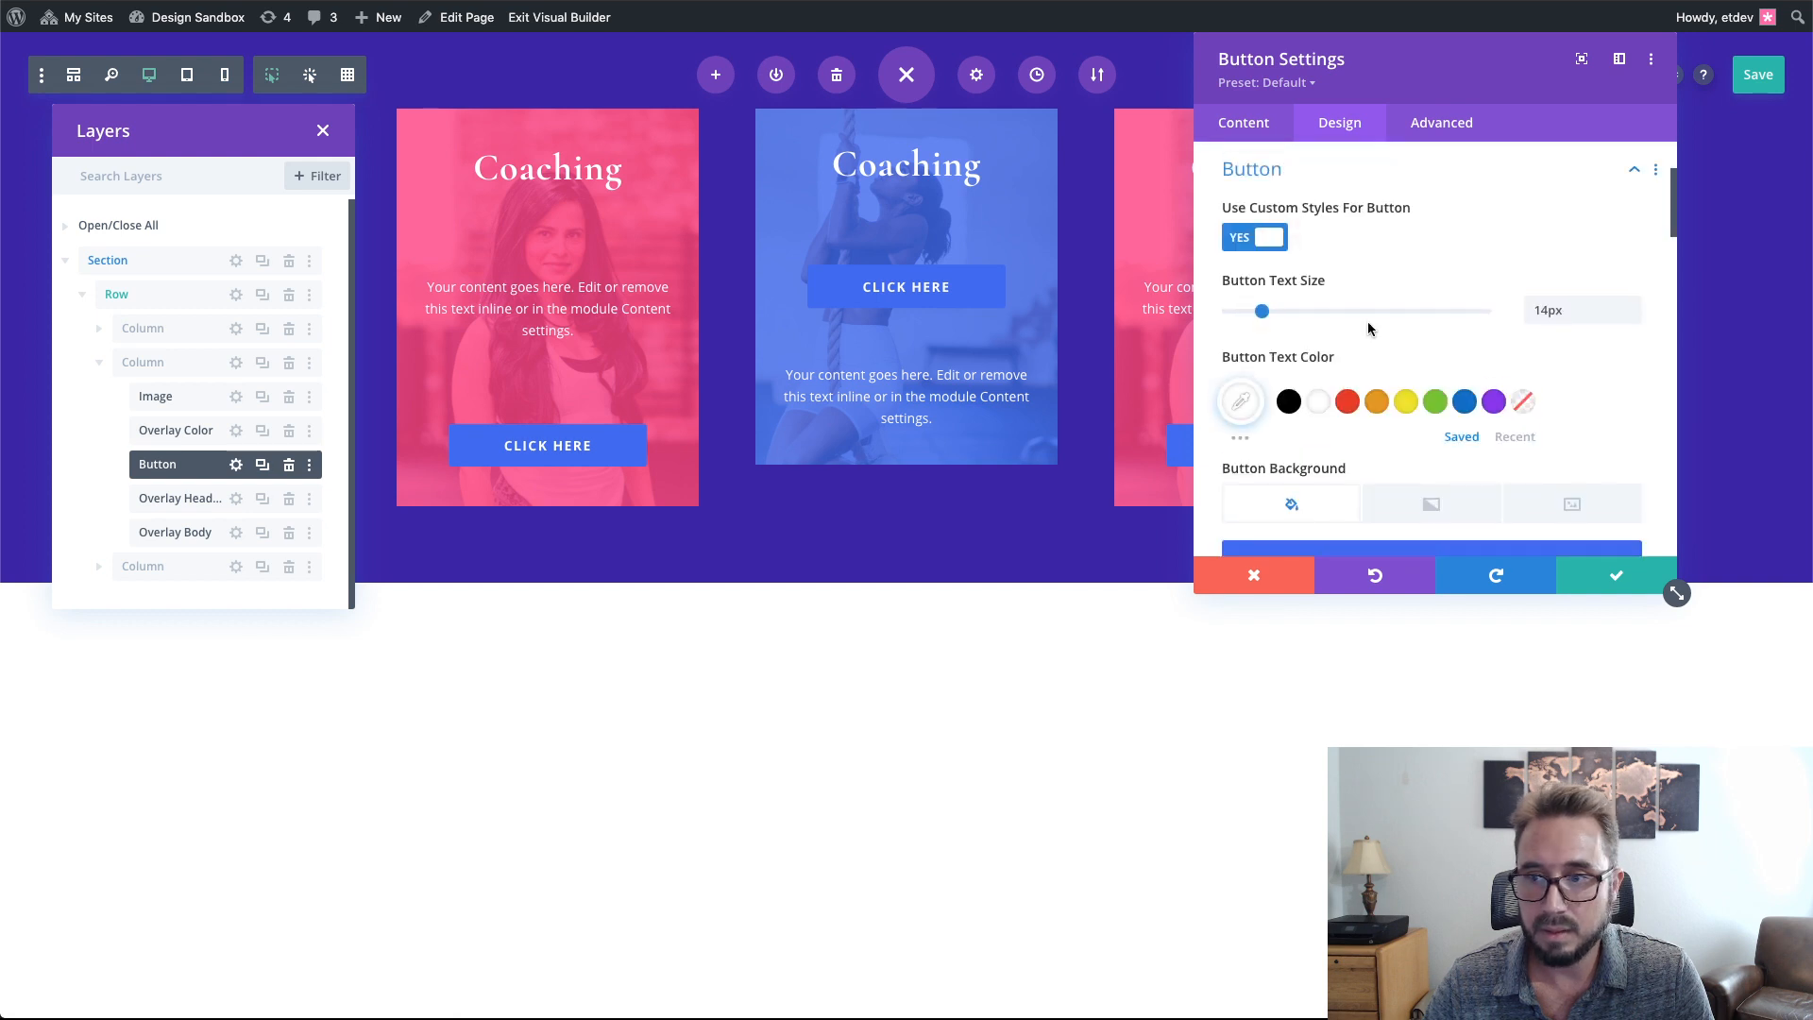
{"action": "scroll", "coordinate": [1369, 340], "scroll_direction": "down", "scroll_amount": 3}
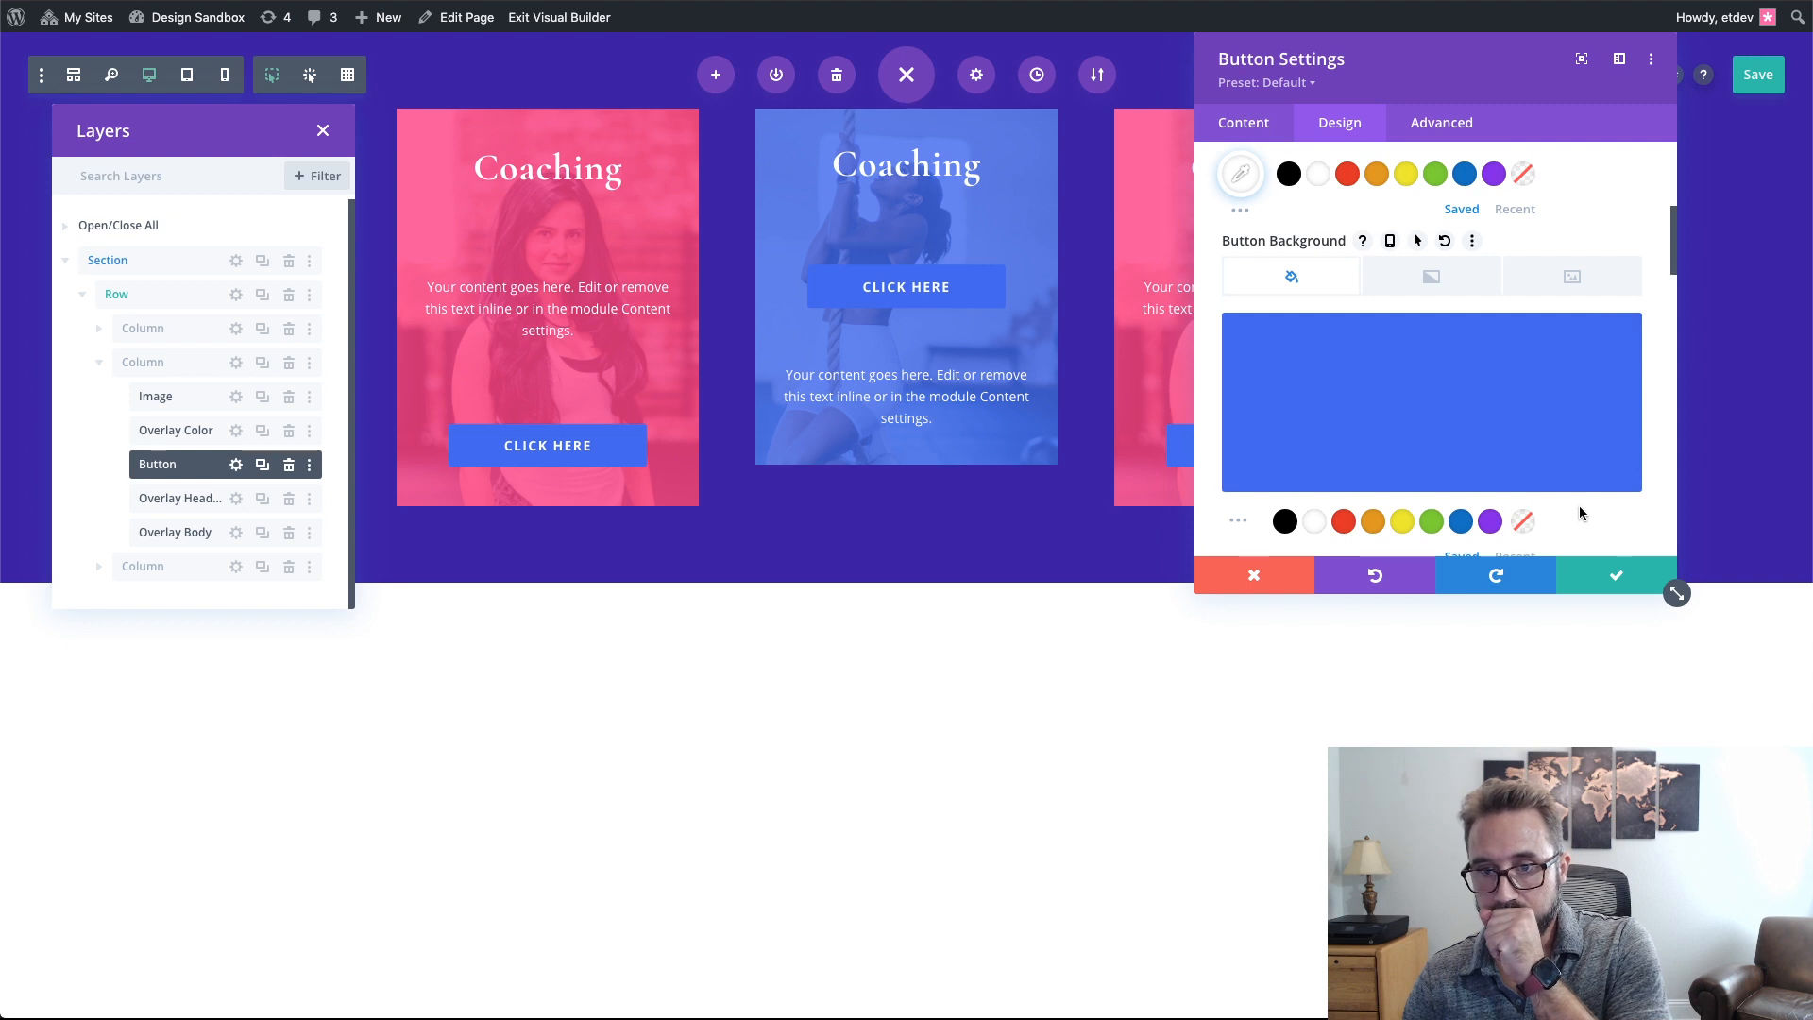
{"action": "scroll", "coordinate": [1572, 512], "scroll_direction": "down", "scroll_amount": 1}
{"action": "left_click", "coordinate": [1508, 483]}
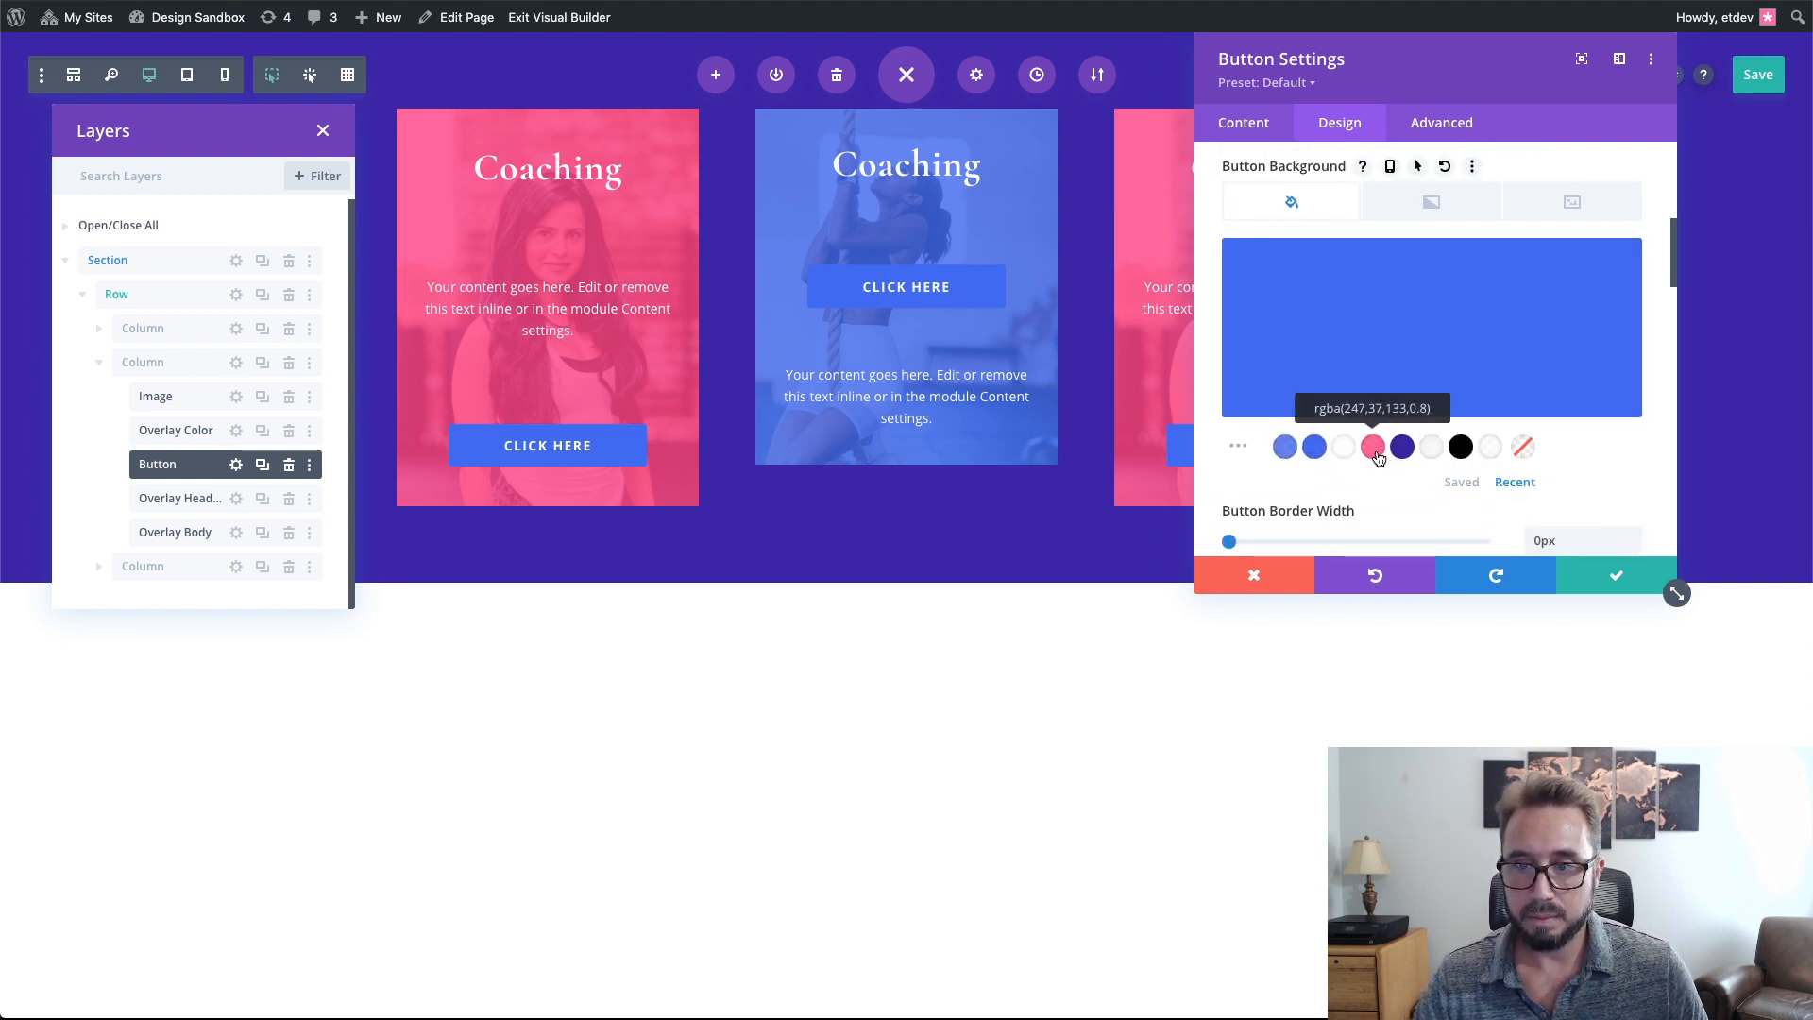
{"action": "left_click", "coordinate": [1374, 448]}
{"action": "left_click", "coordinate": [1549, 359]}
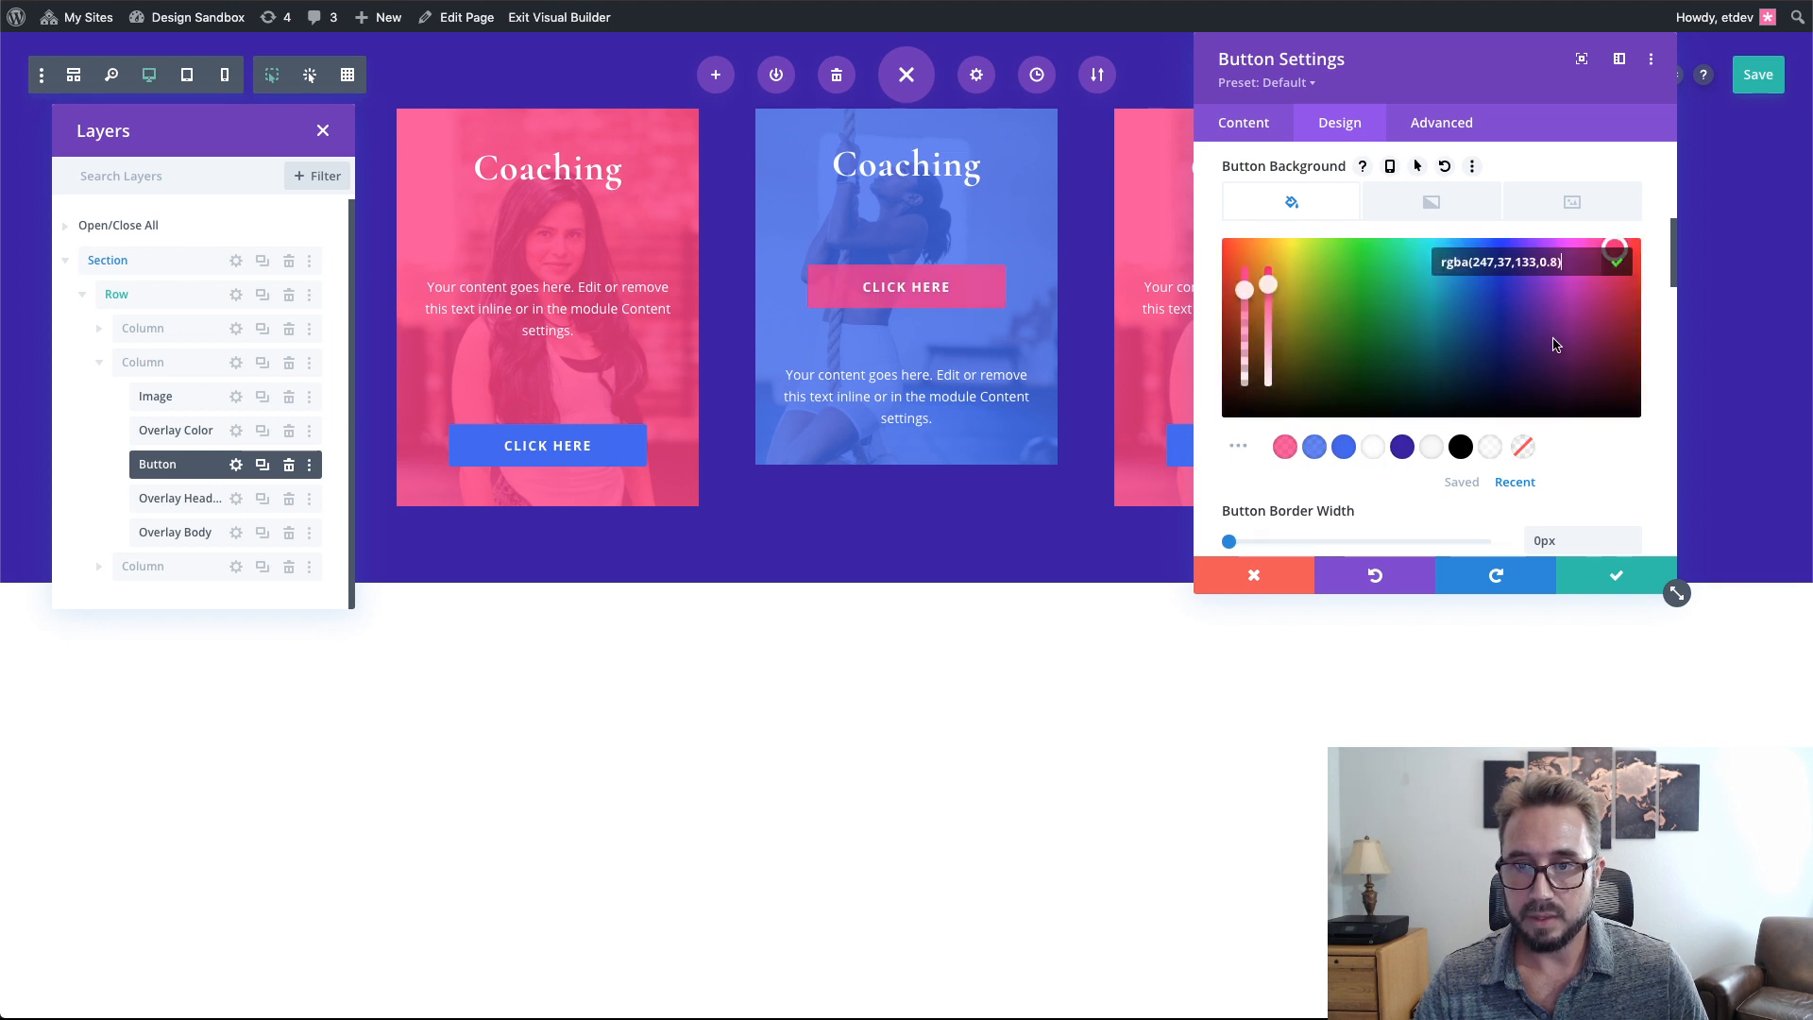
{"action": "left_click_drag", "start_coordinate": [1270, 286], "coordinate": [1250, 247]}
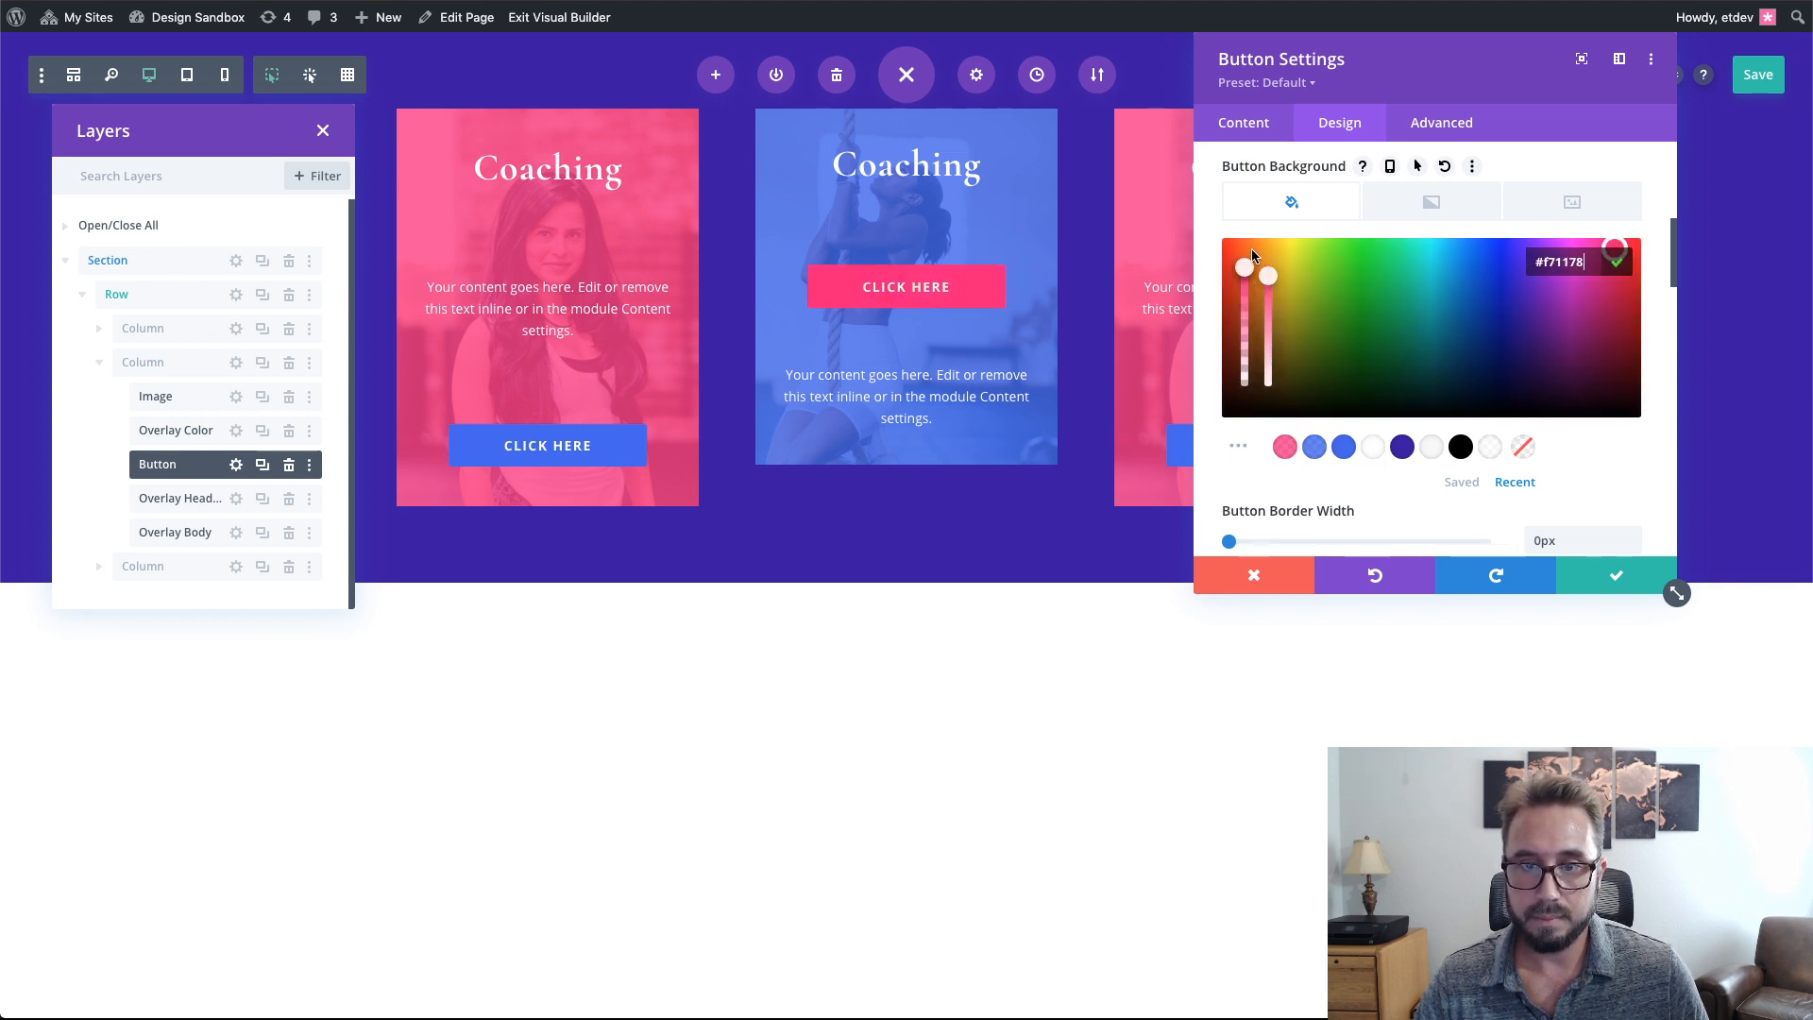
{"action": "left_click", "coordinate": [1616, 578]}
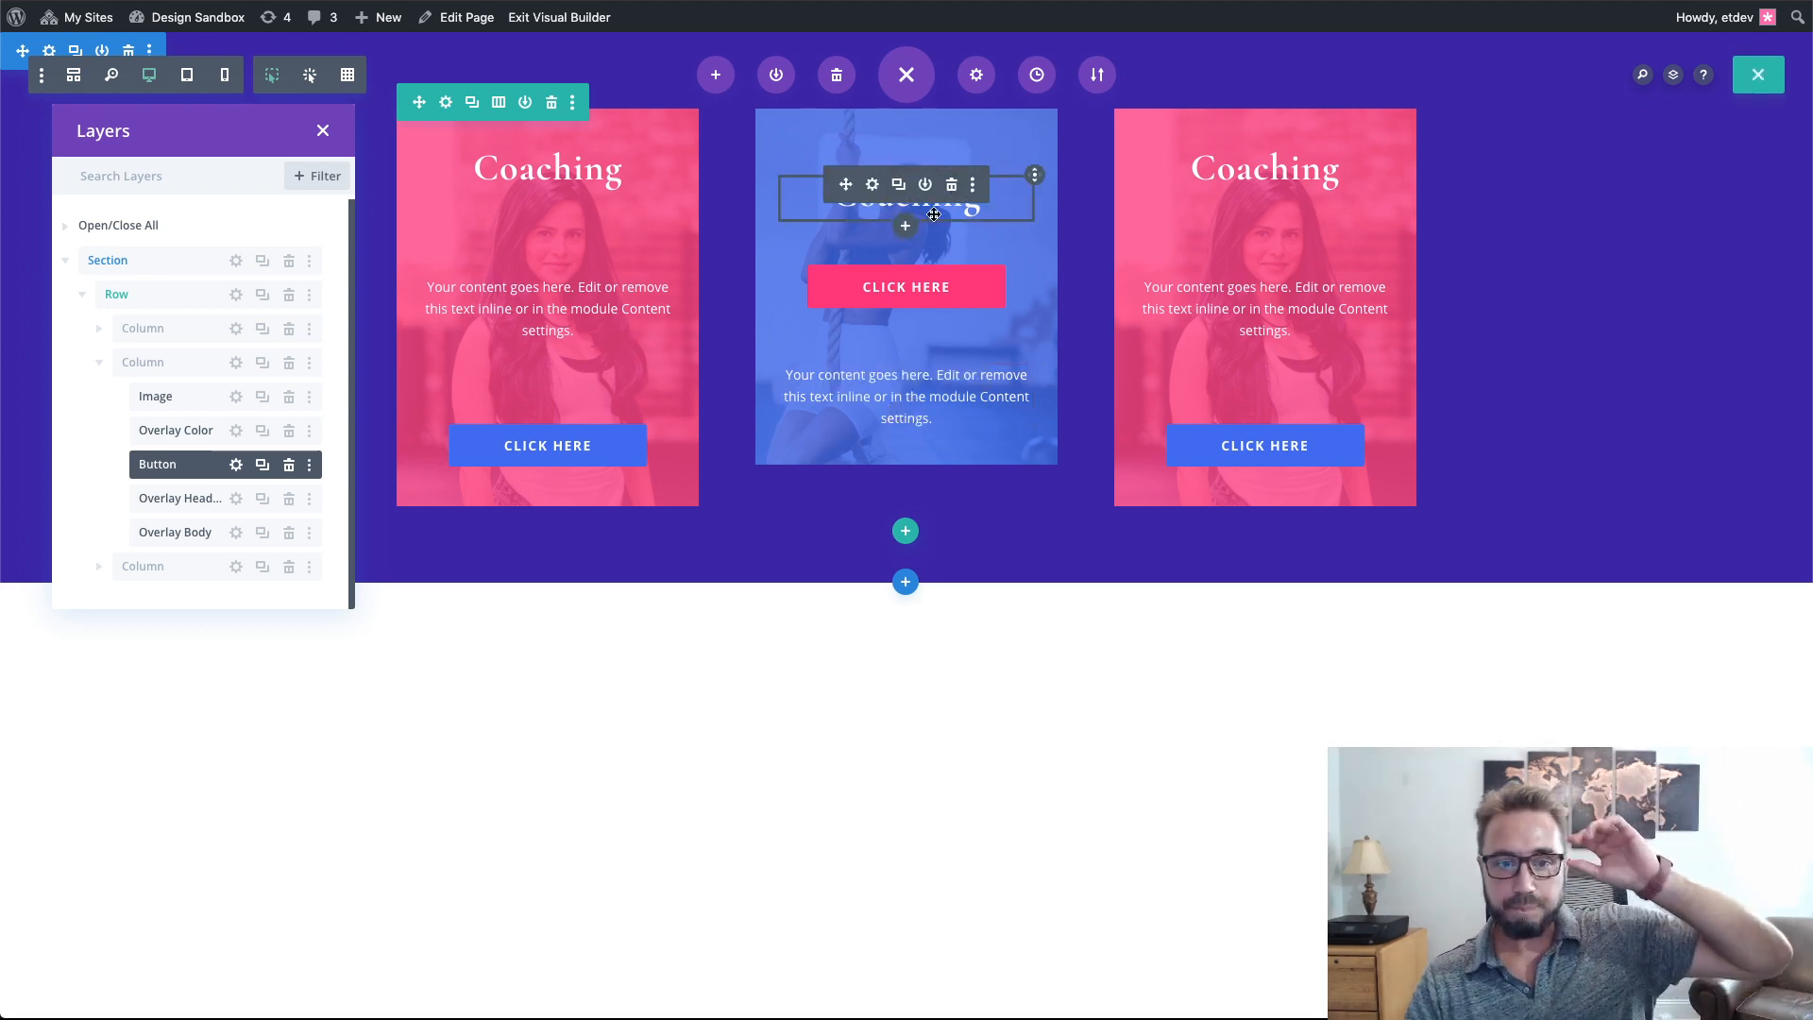
- Set the CSS class of the second card's image to et-overlay-image et-scale and save its settings
{"action": "left_click", "coordinate": [236, 396]}
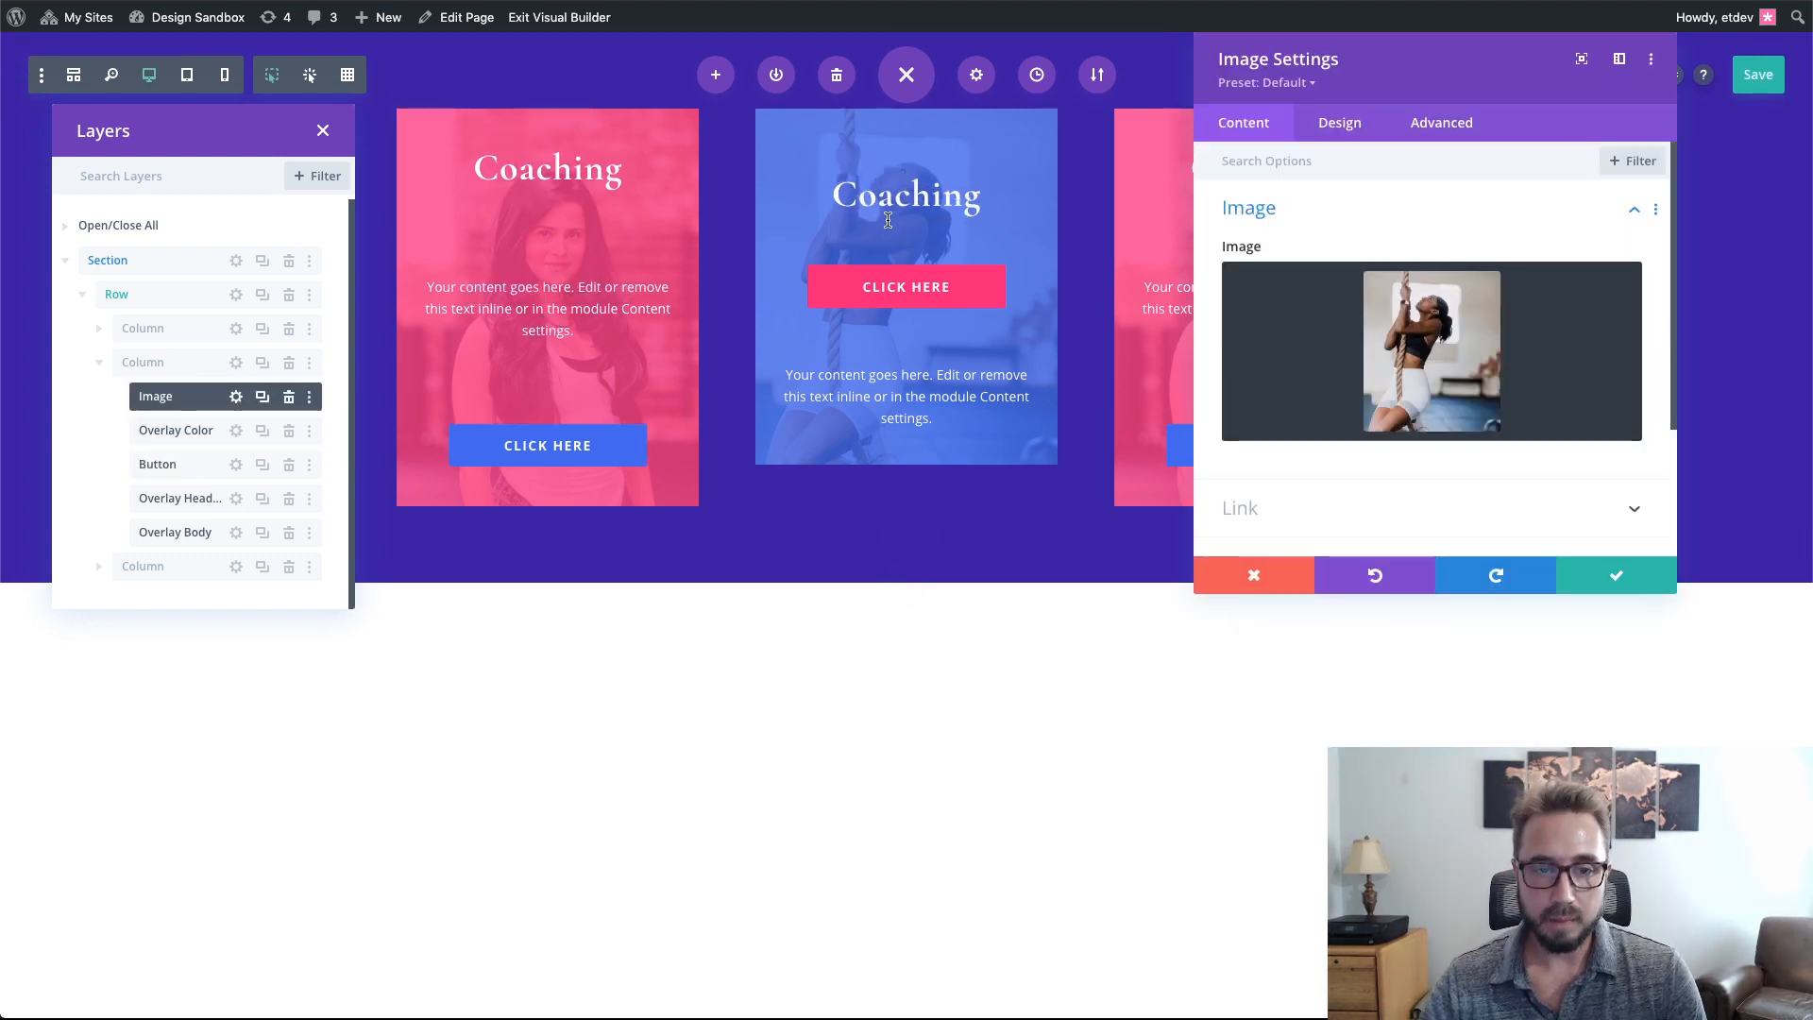
{"action": "left_click", "coordinate": [1439, 123]}
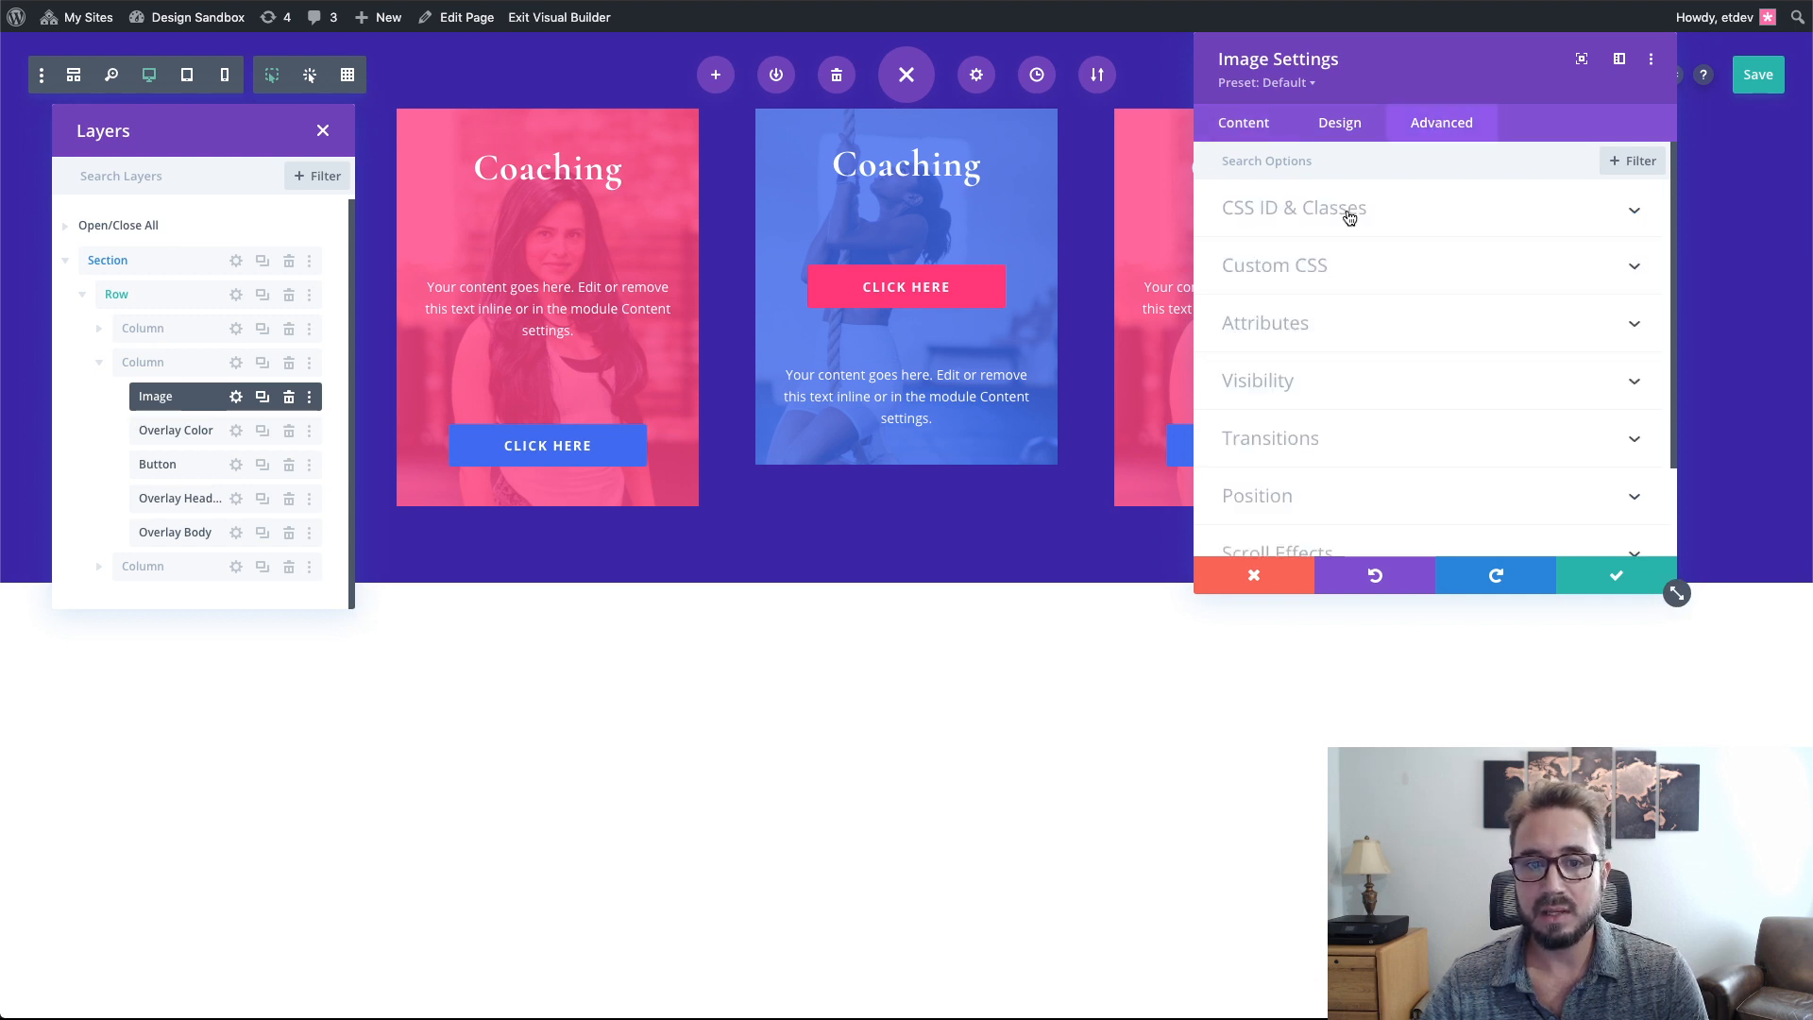
{"action": "left_click", "coordinate": [1349, 218]}
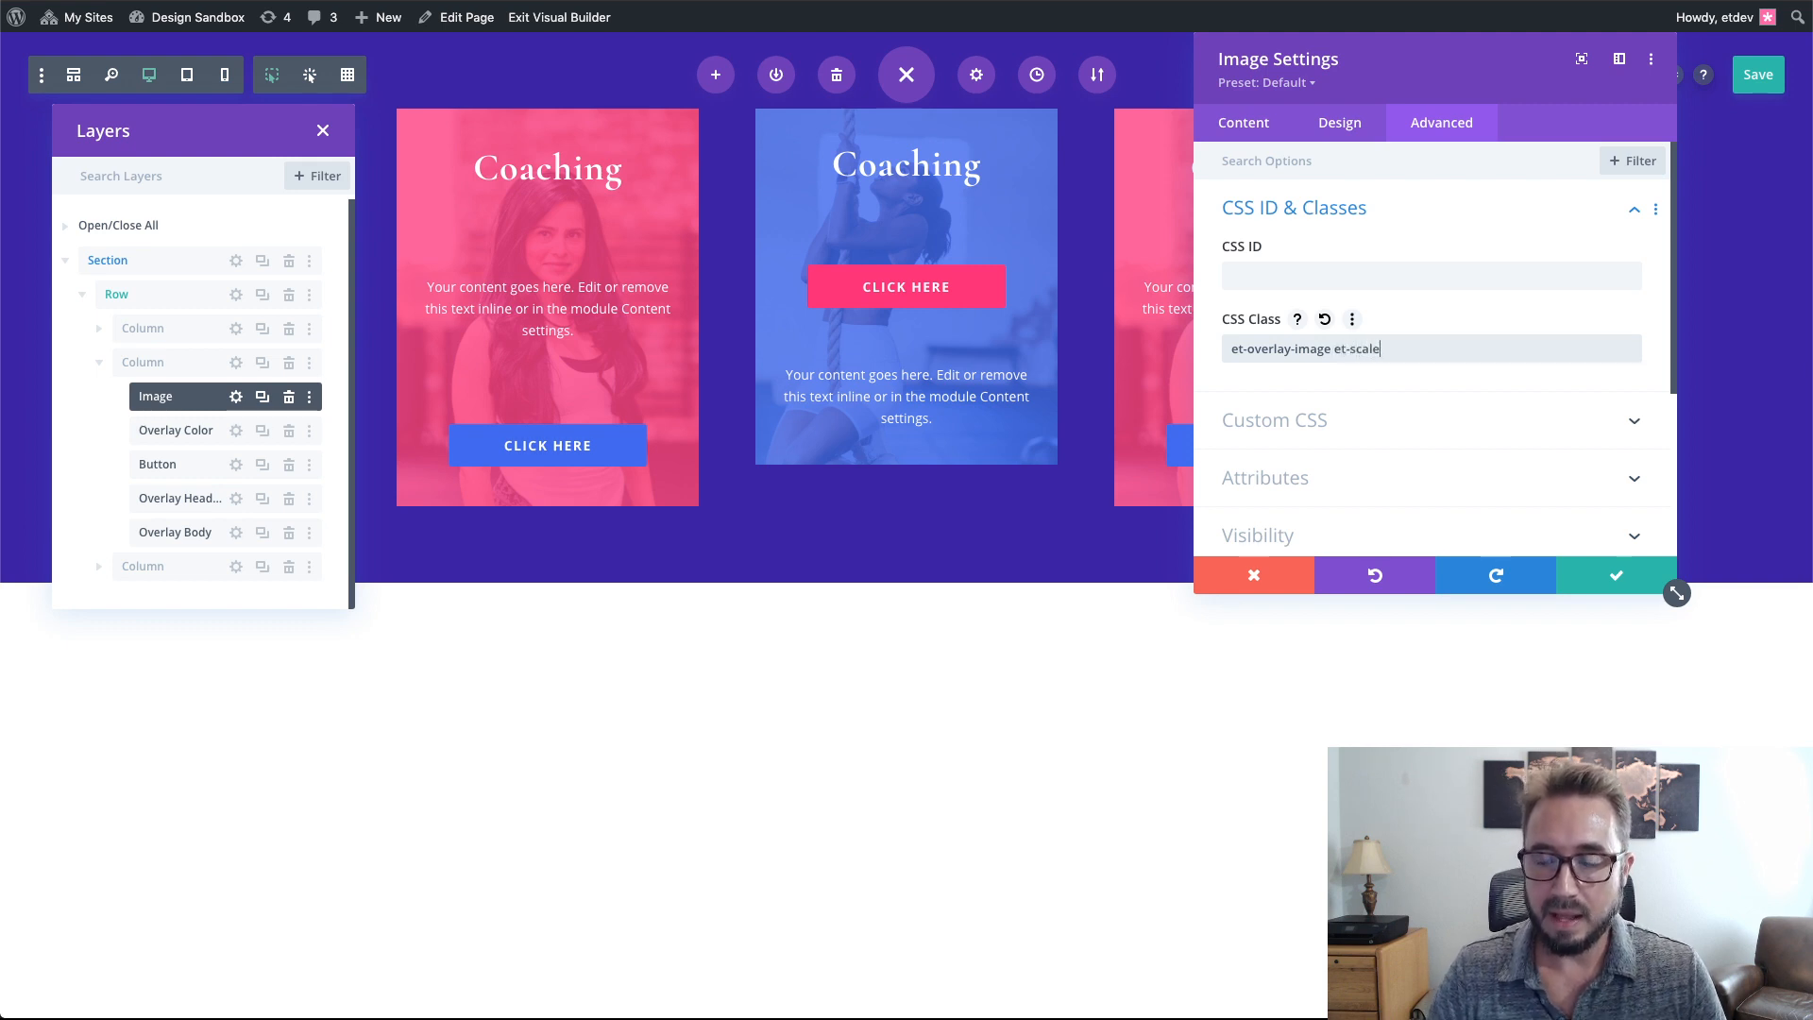
{"action": "key", "text": "ctrl+s"}
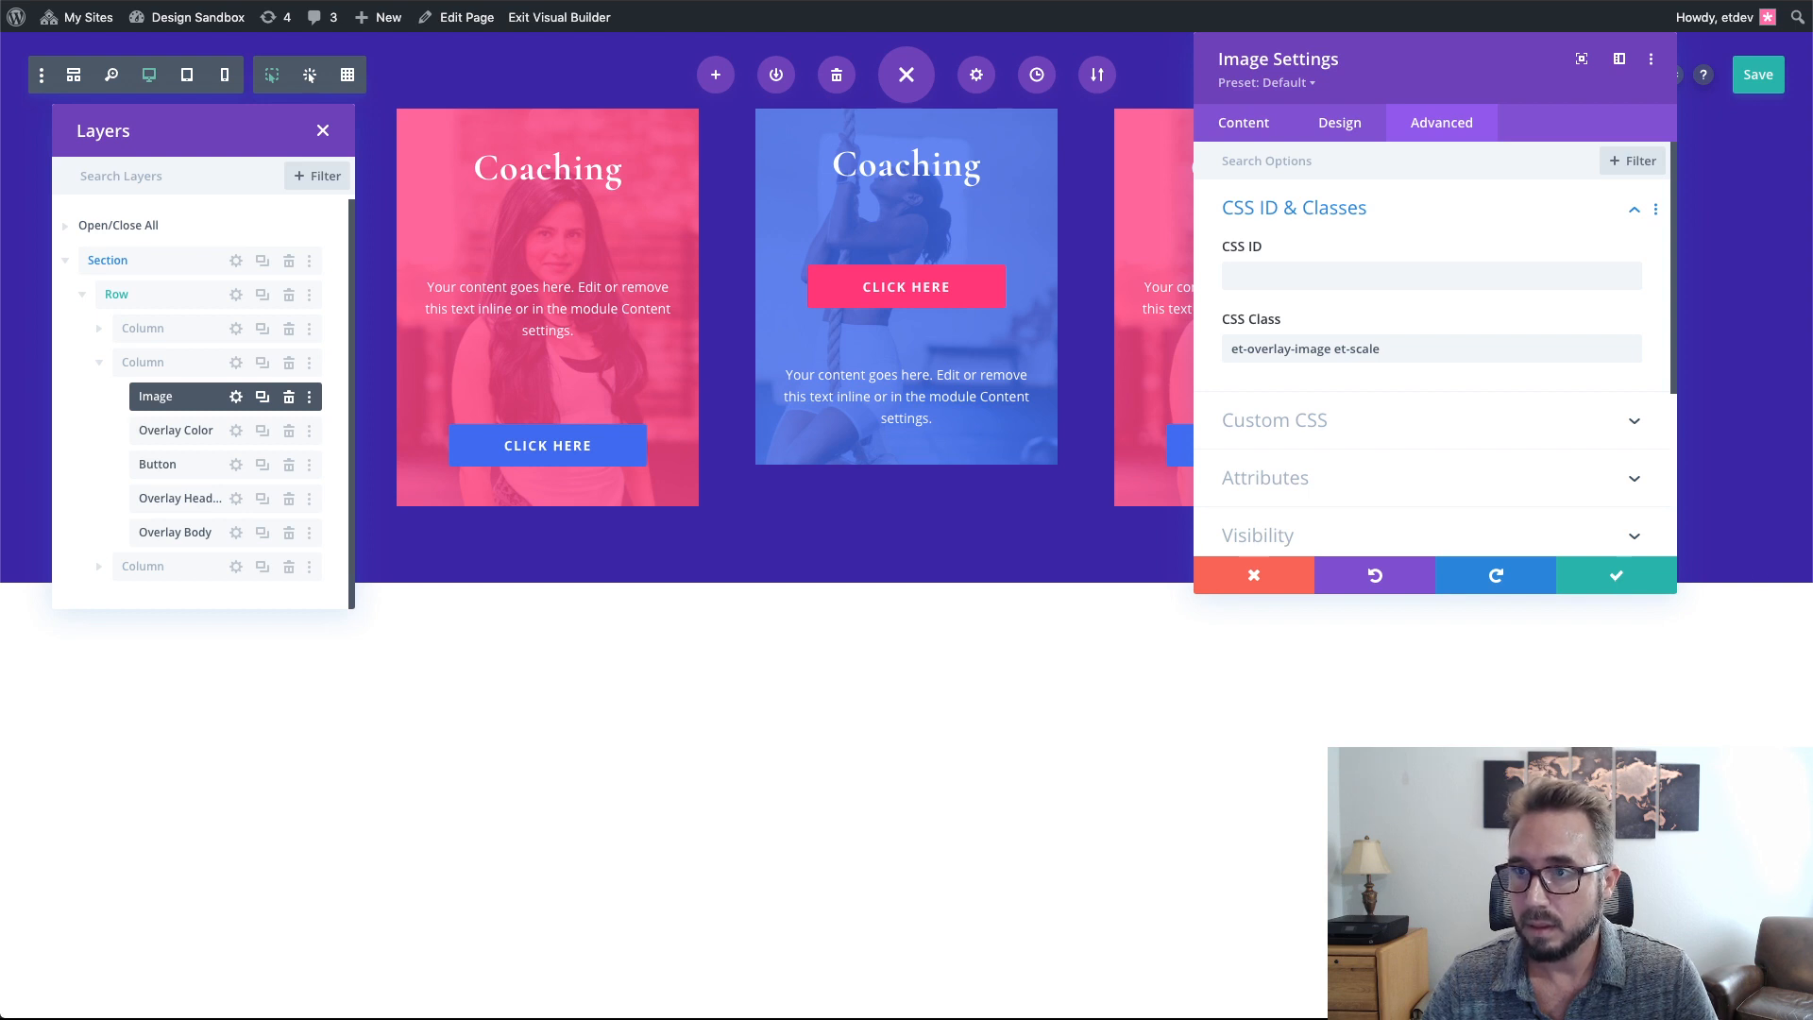
{"action": "left_click", "coordinate": [1614, 582]}
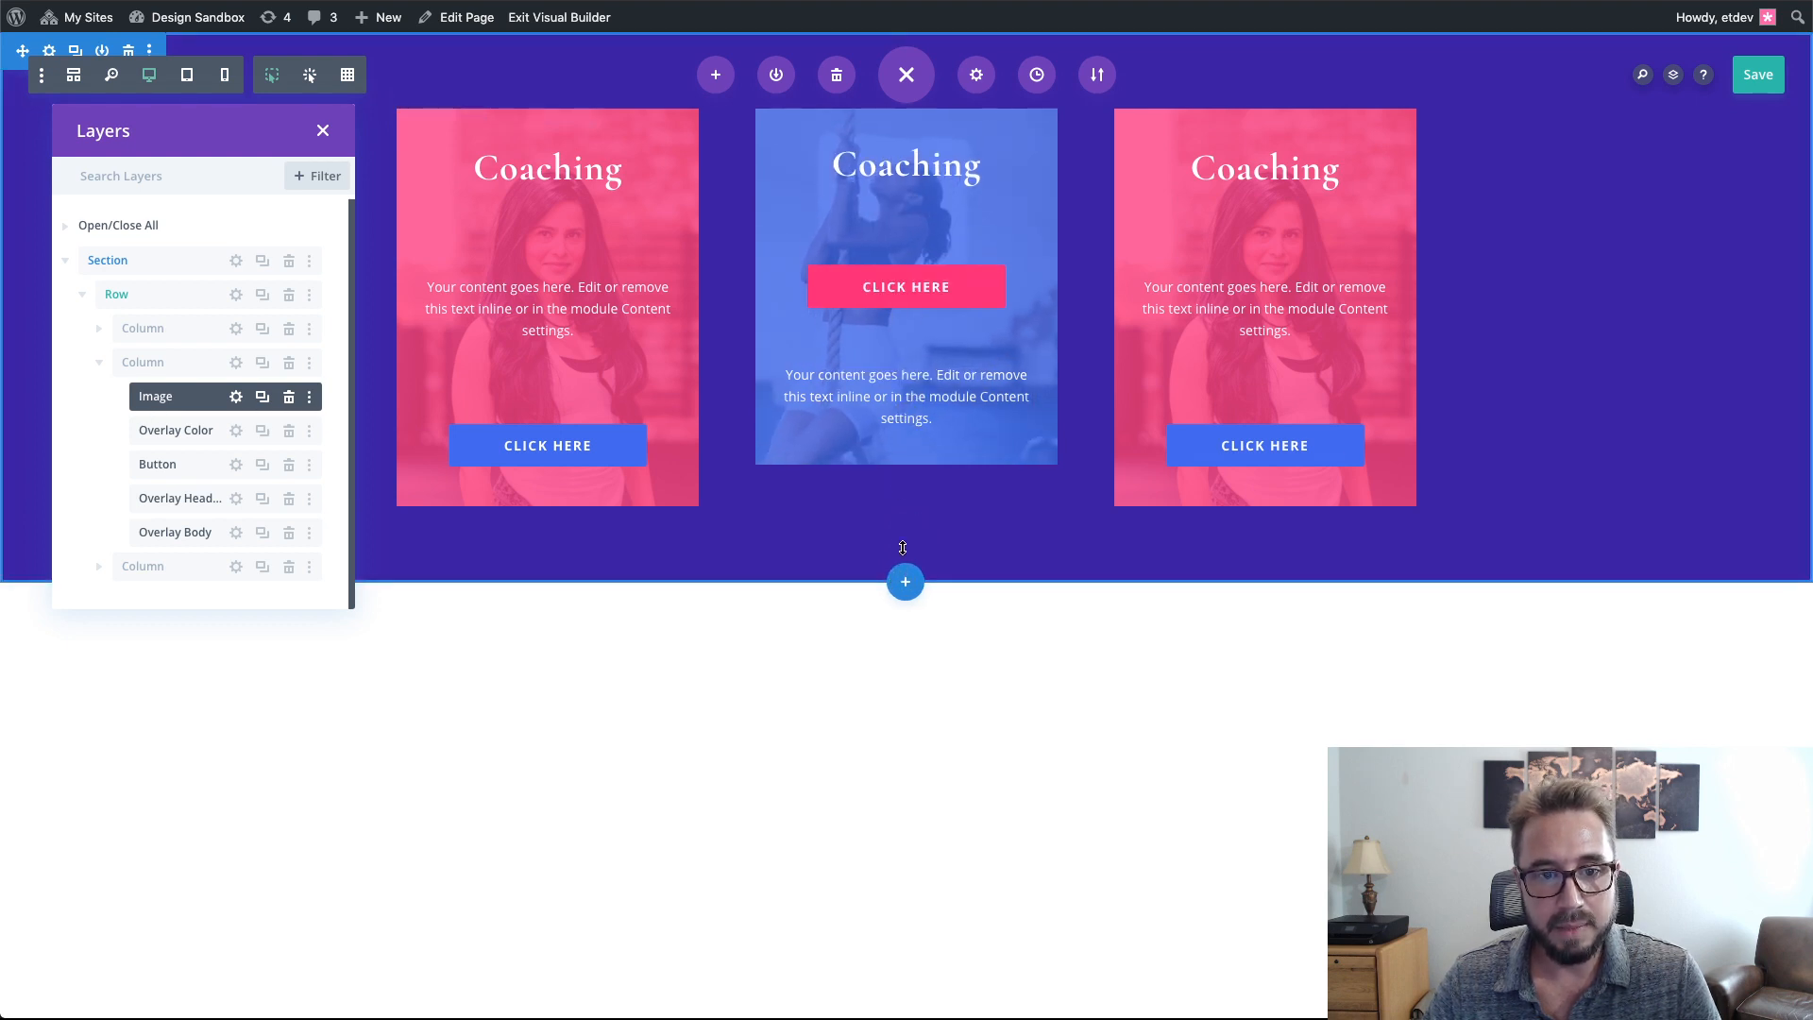
- Add the move-up class after et-overlay-item on the second card's overlay body text and save its settings
{"action": "left_click", "coordinate": [873, 373]}
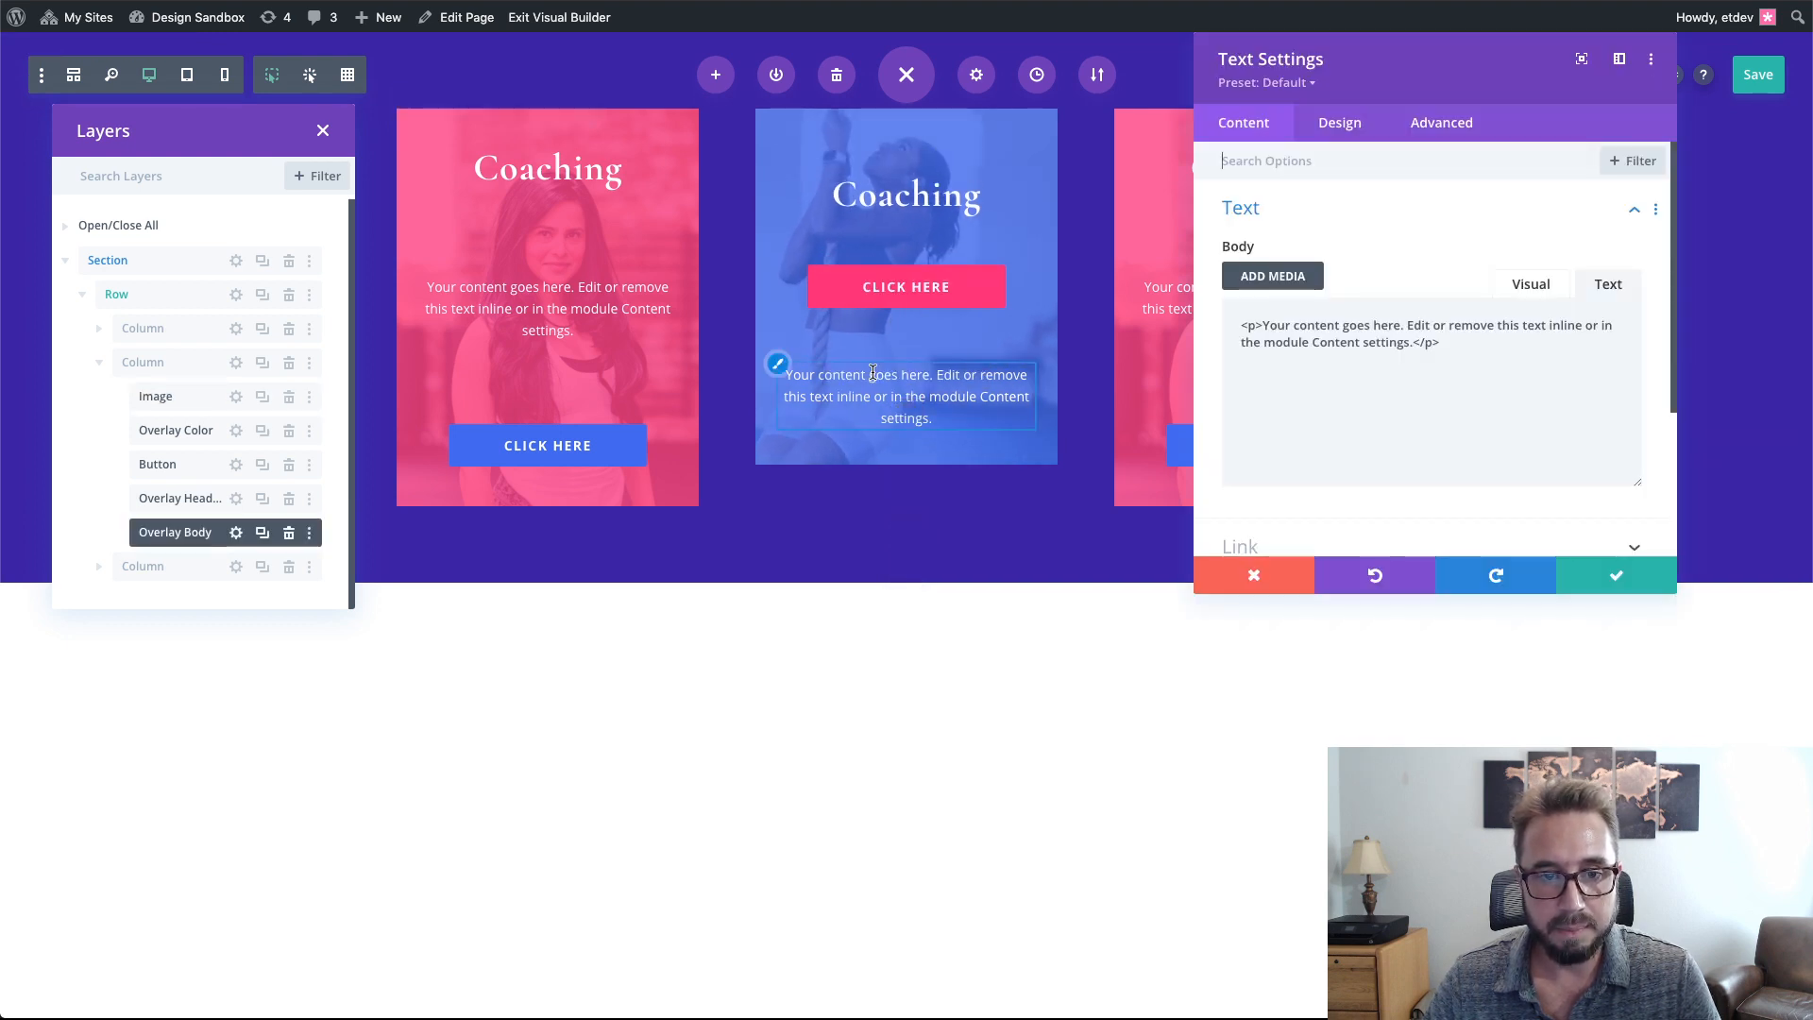
{"action": "left_click", "coordinate": [1445, 123]}
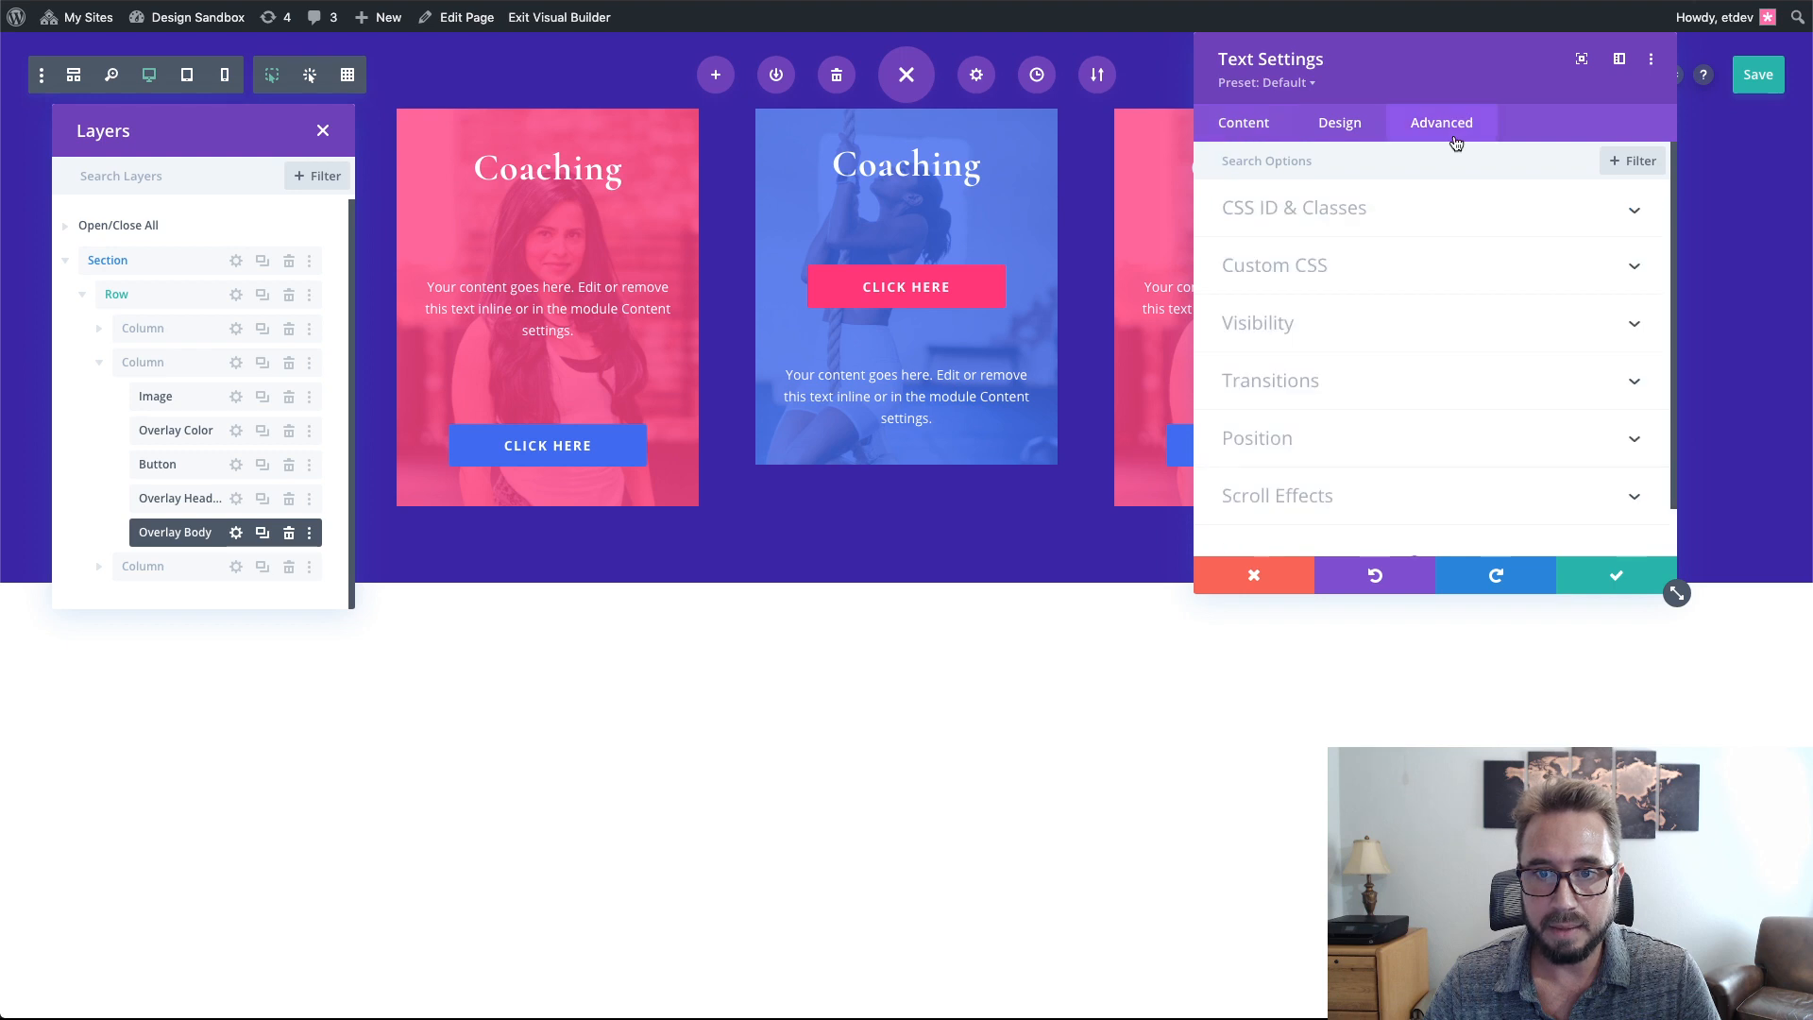
{"action": "left_click", "coordinate": [1378, 228]}
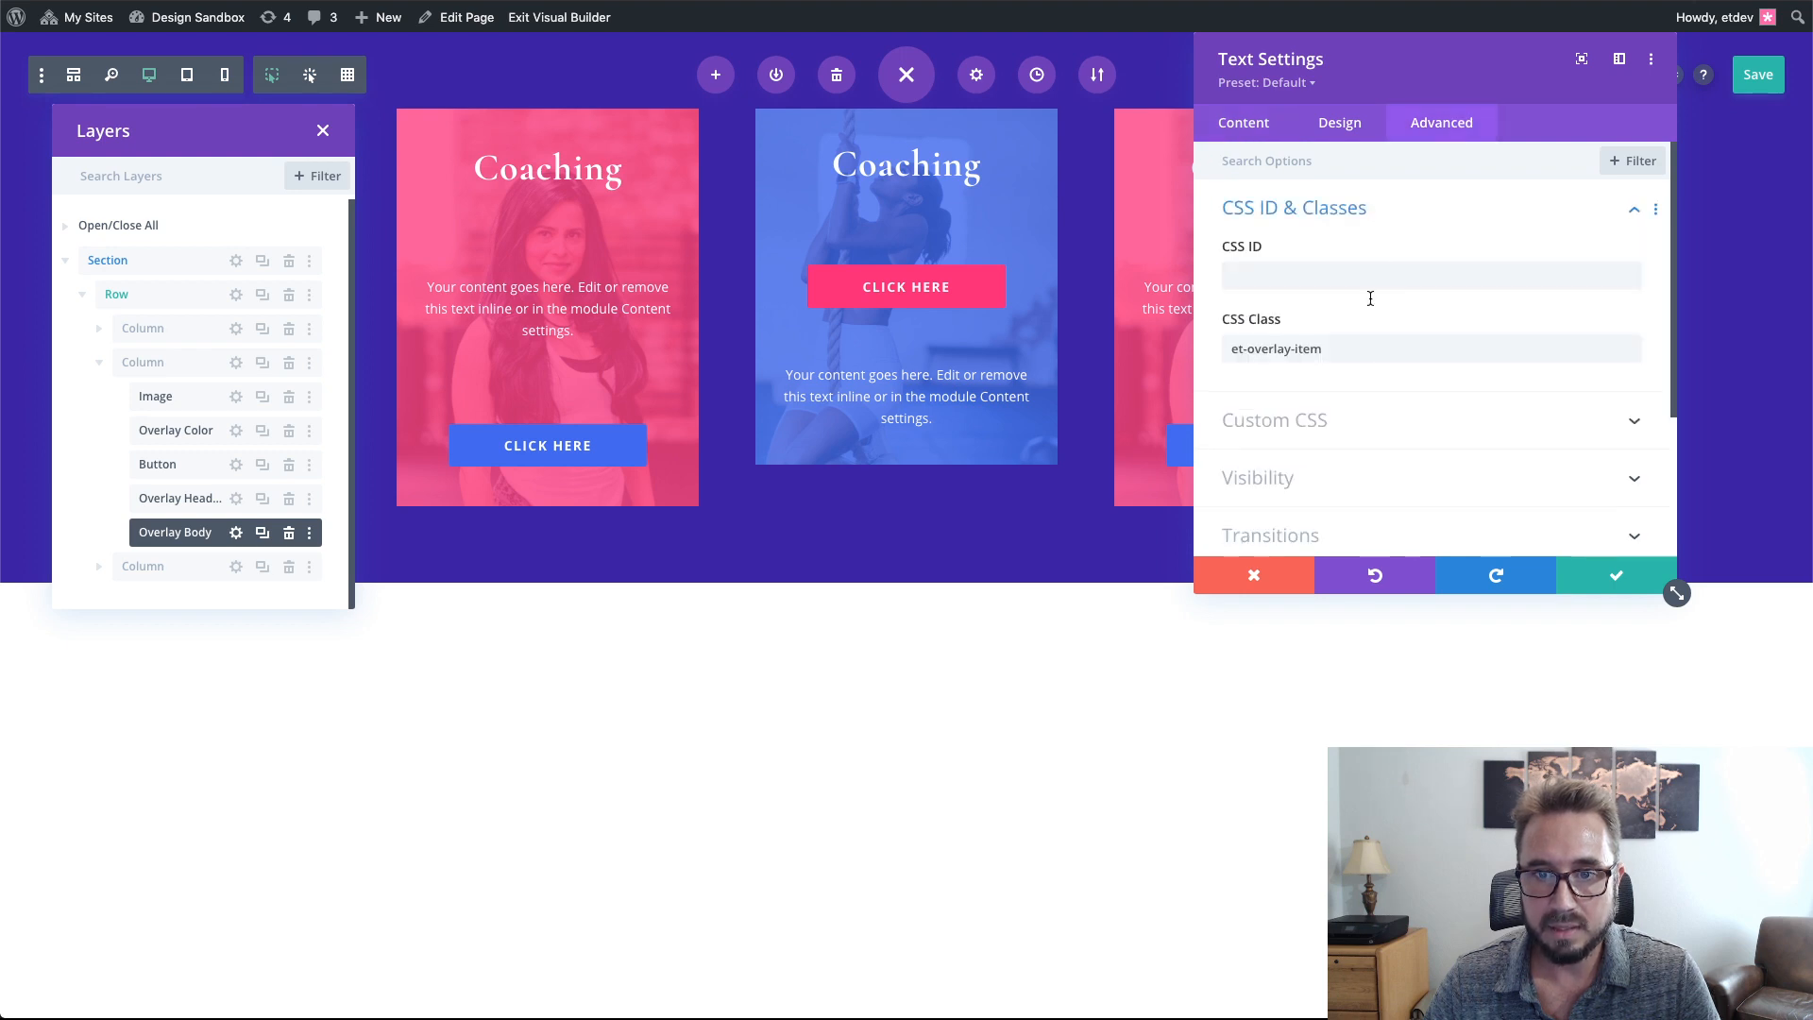
{"action": "left_click", "coordinate": [1368, 347]}
{"action": "type", "text": "move-up"}
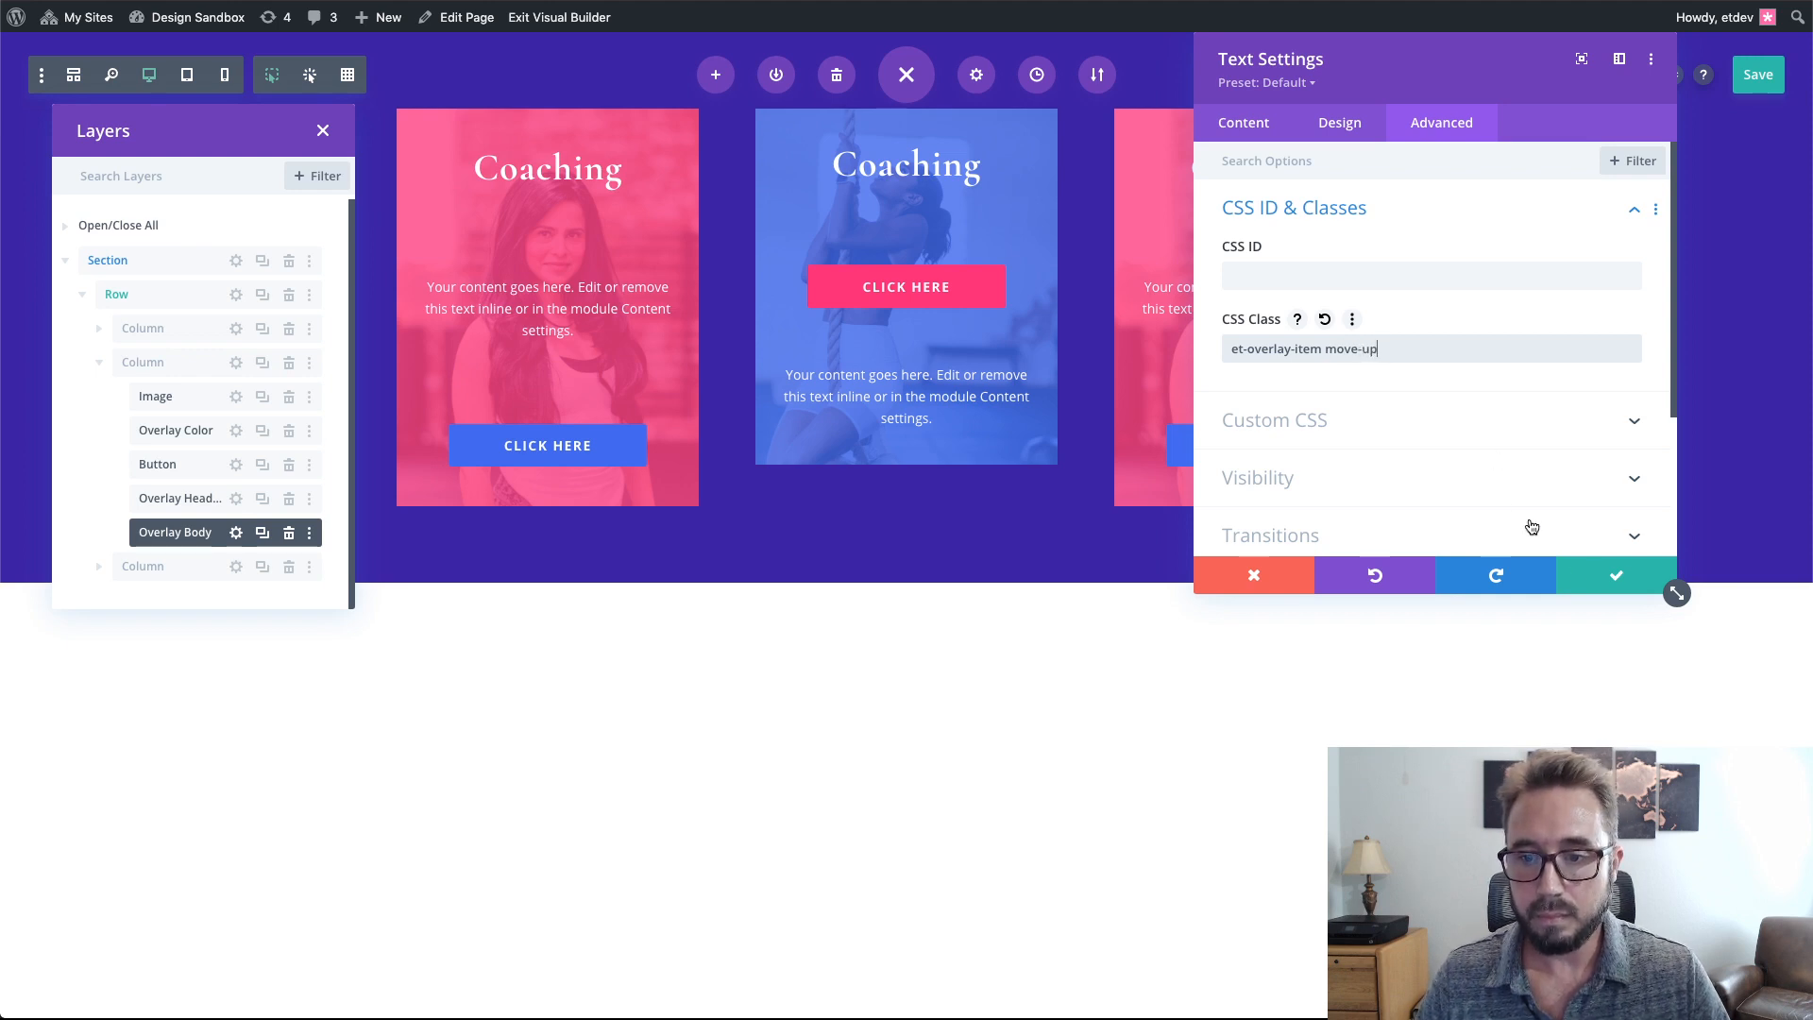
{"action": "left_click", "coordinate": [1611, 575]}
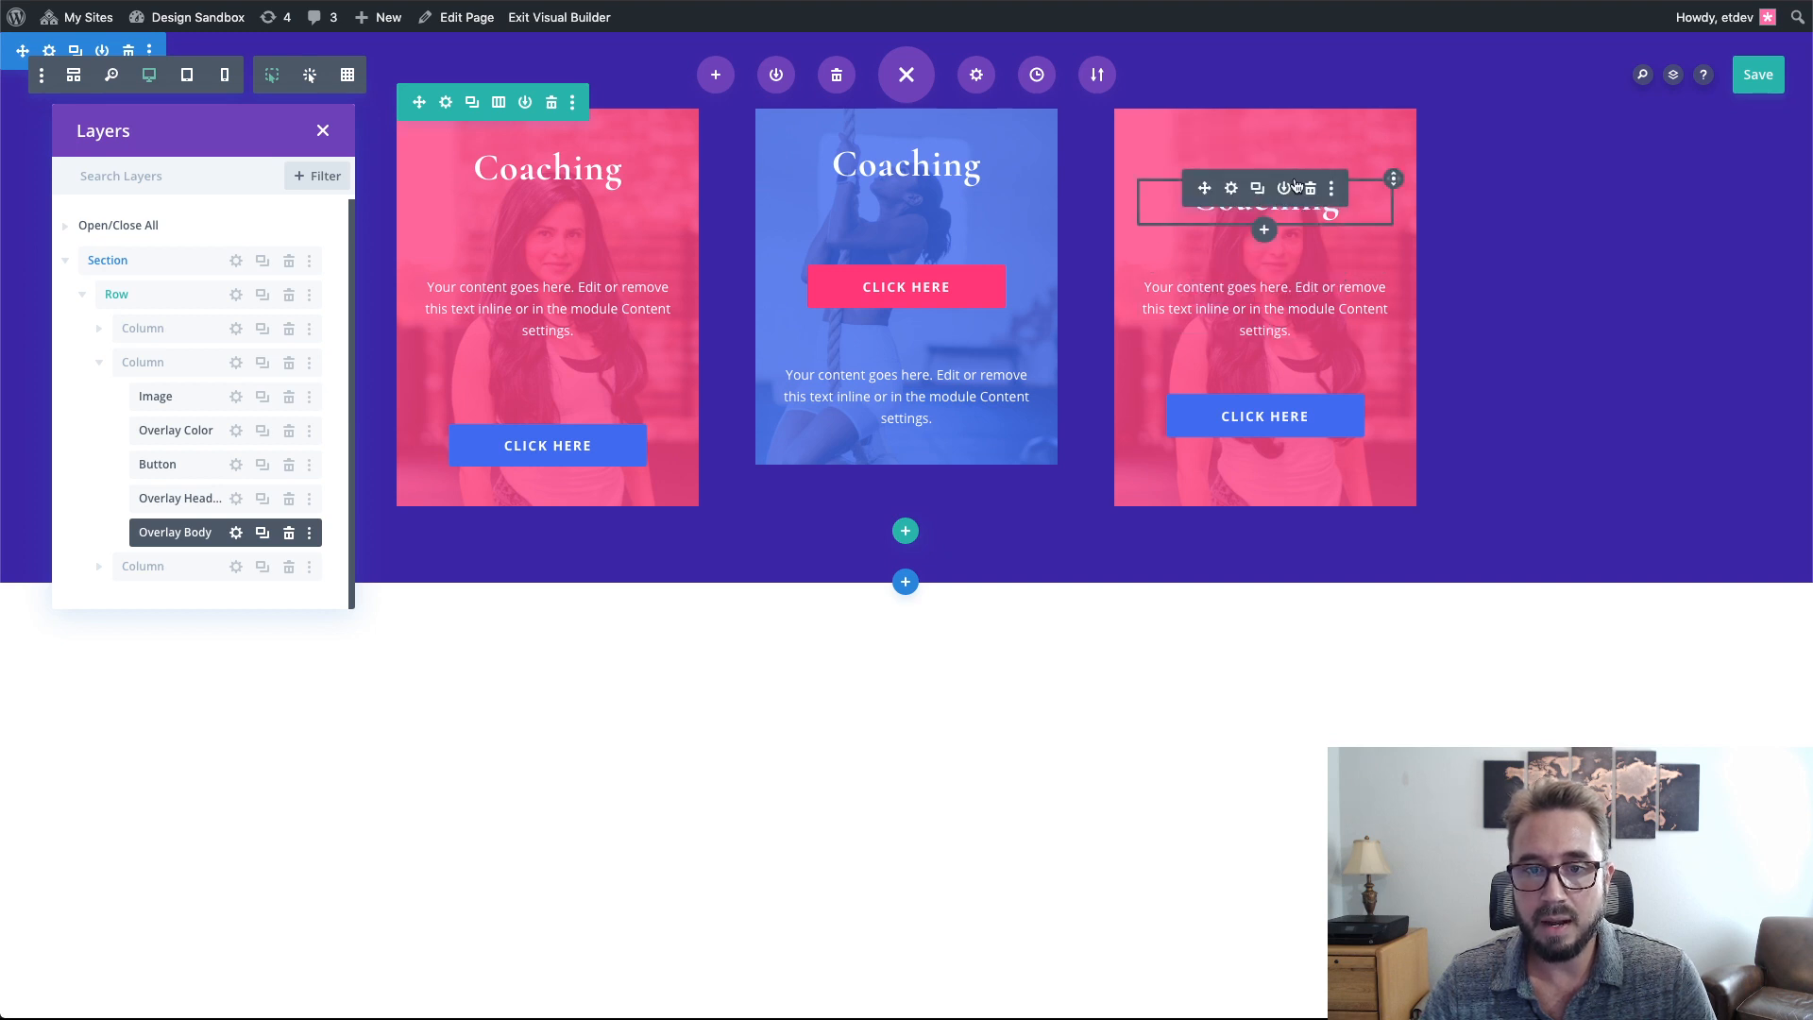
- Save the page, expand the third card's column in the layers list and collapse the second card's column
{"action": "key", "text": "super+s"}
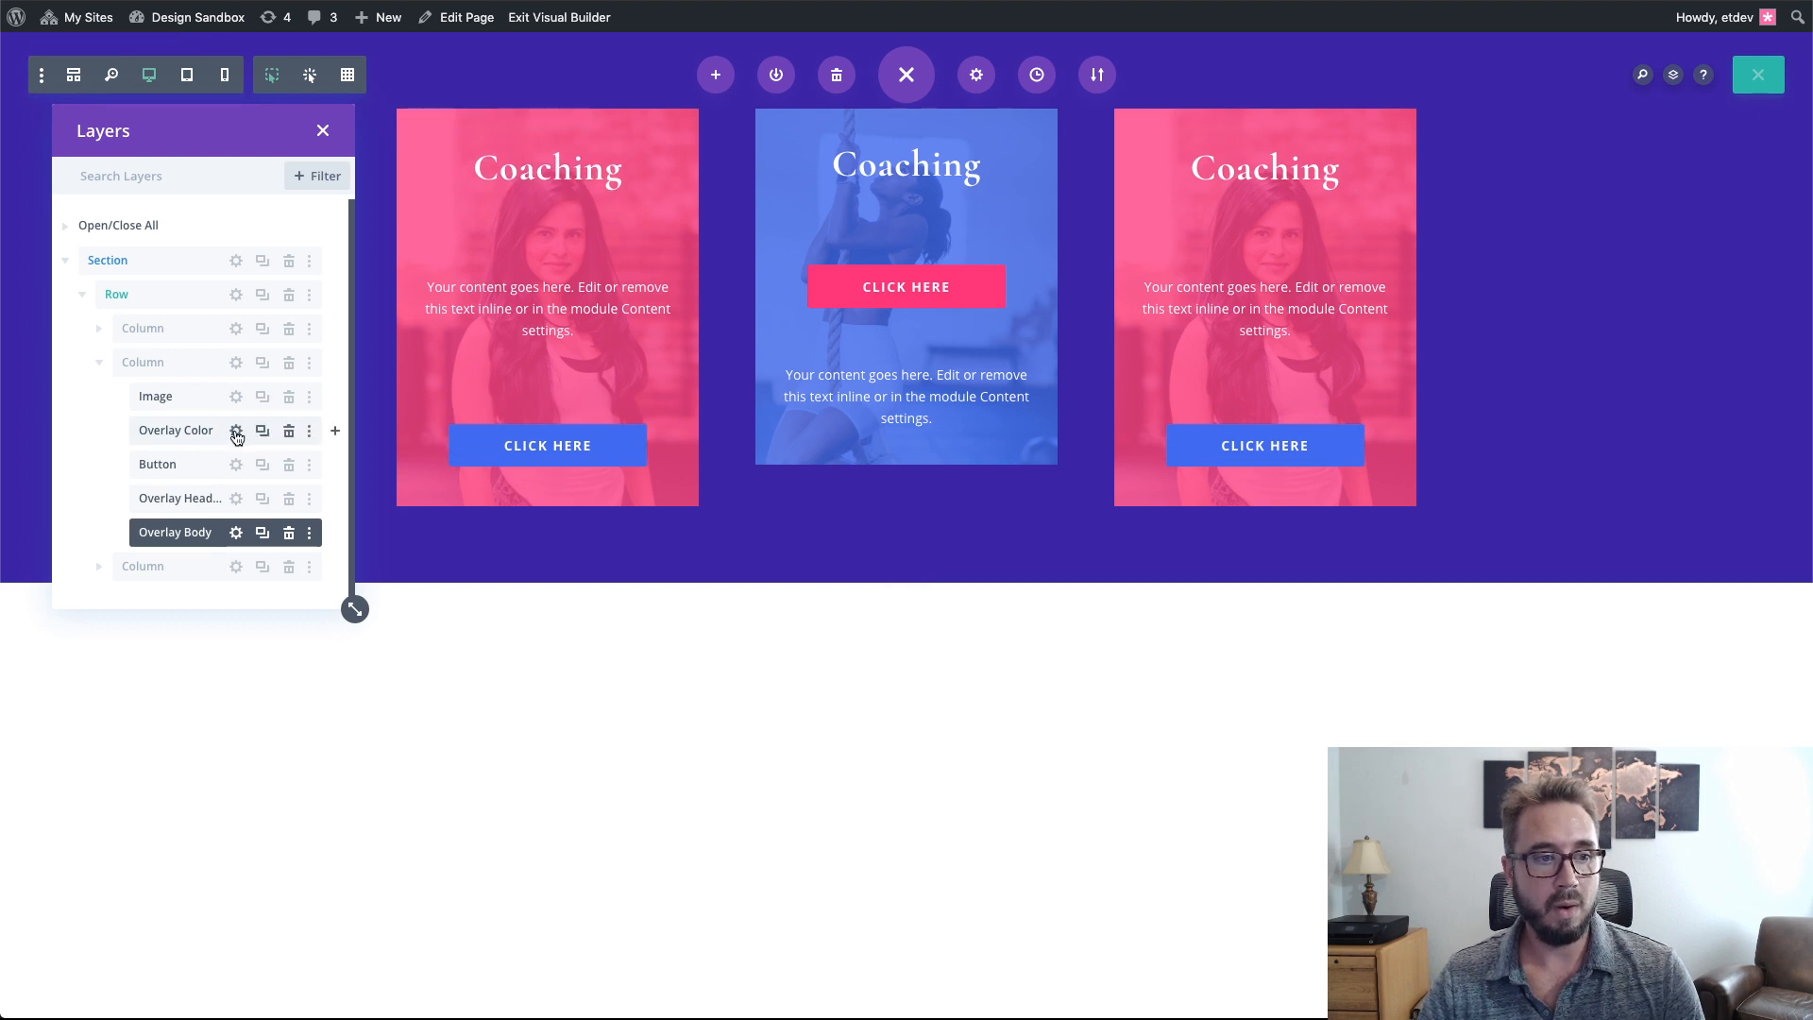
{"action": "left_click", "coordinate": [100, 570]}
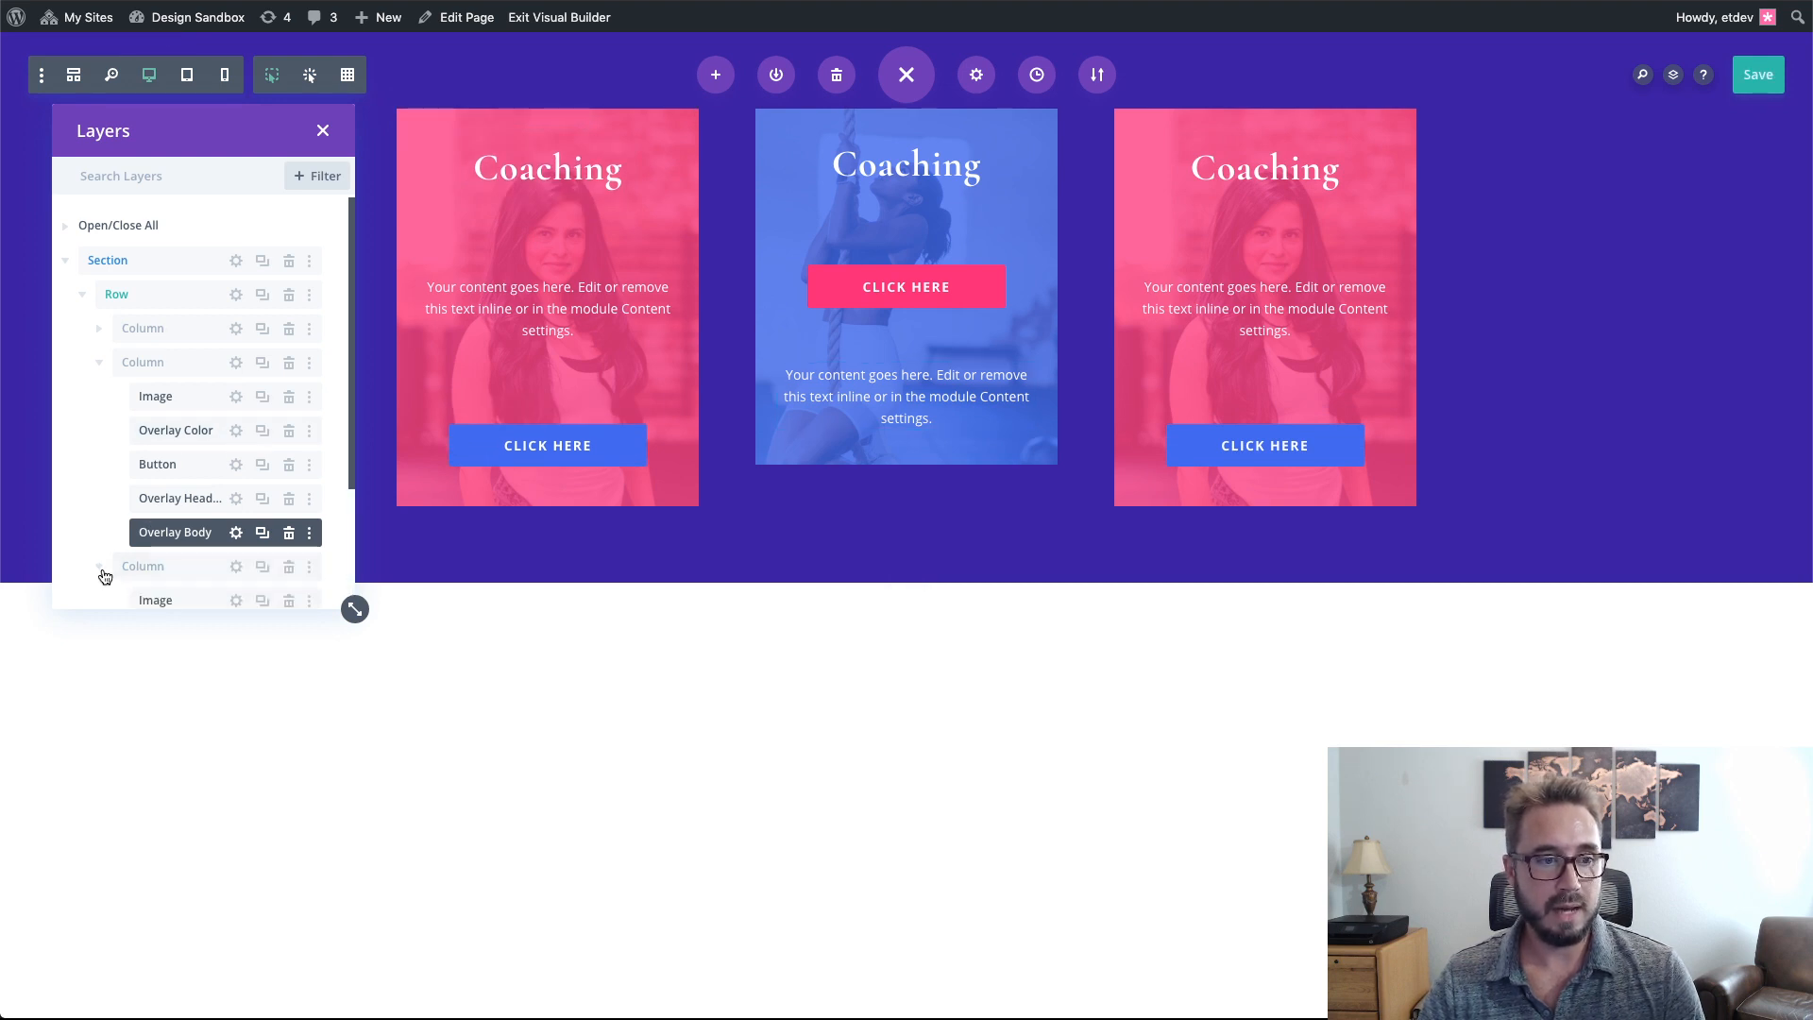
{"action": "left_click", "coordinate": [99, 362]}
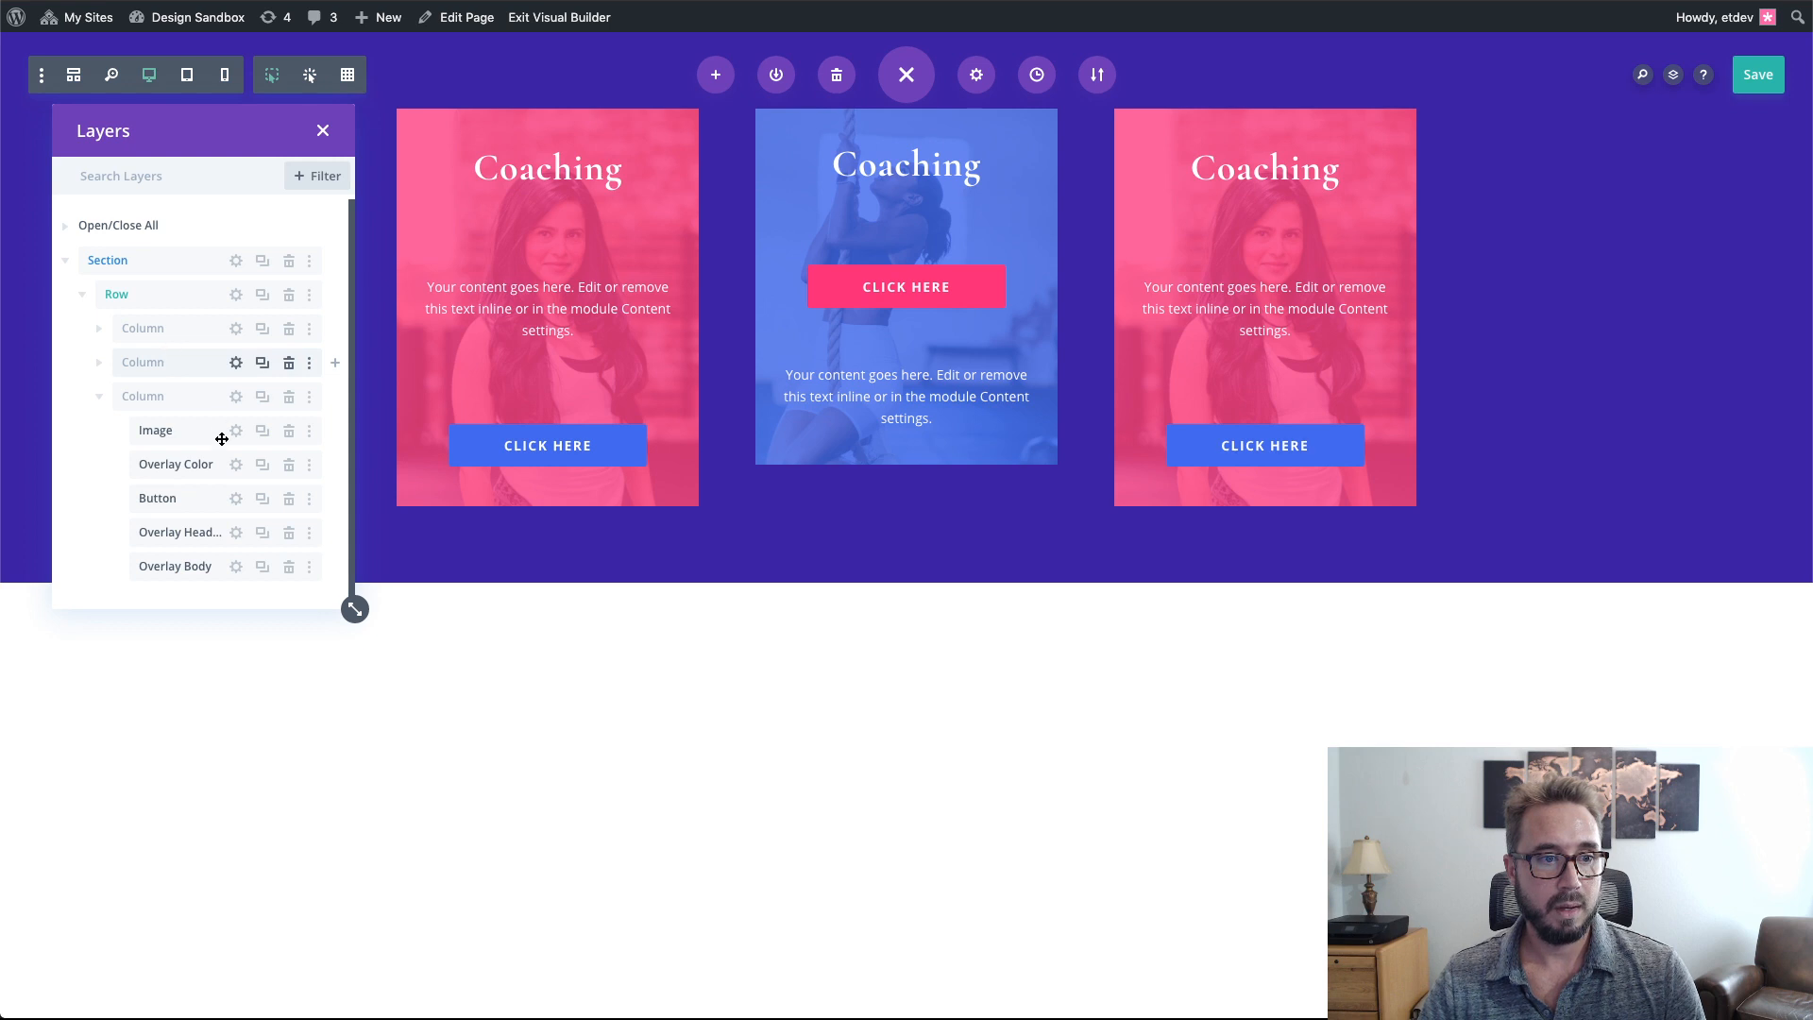
- Add a gradient background to the third card's overlay color divider, with its settings window moved clear of that card
{"action": "left_click", "coordinate": [236, 465]}
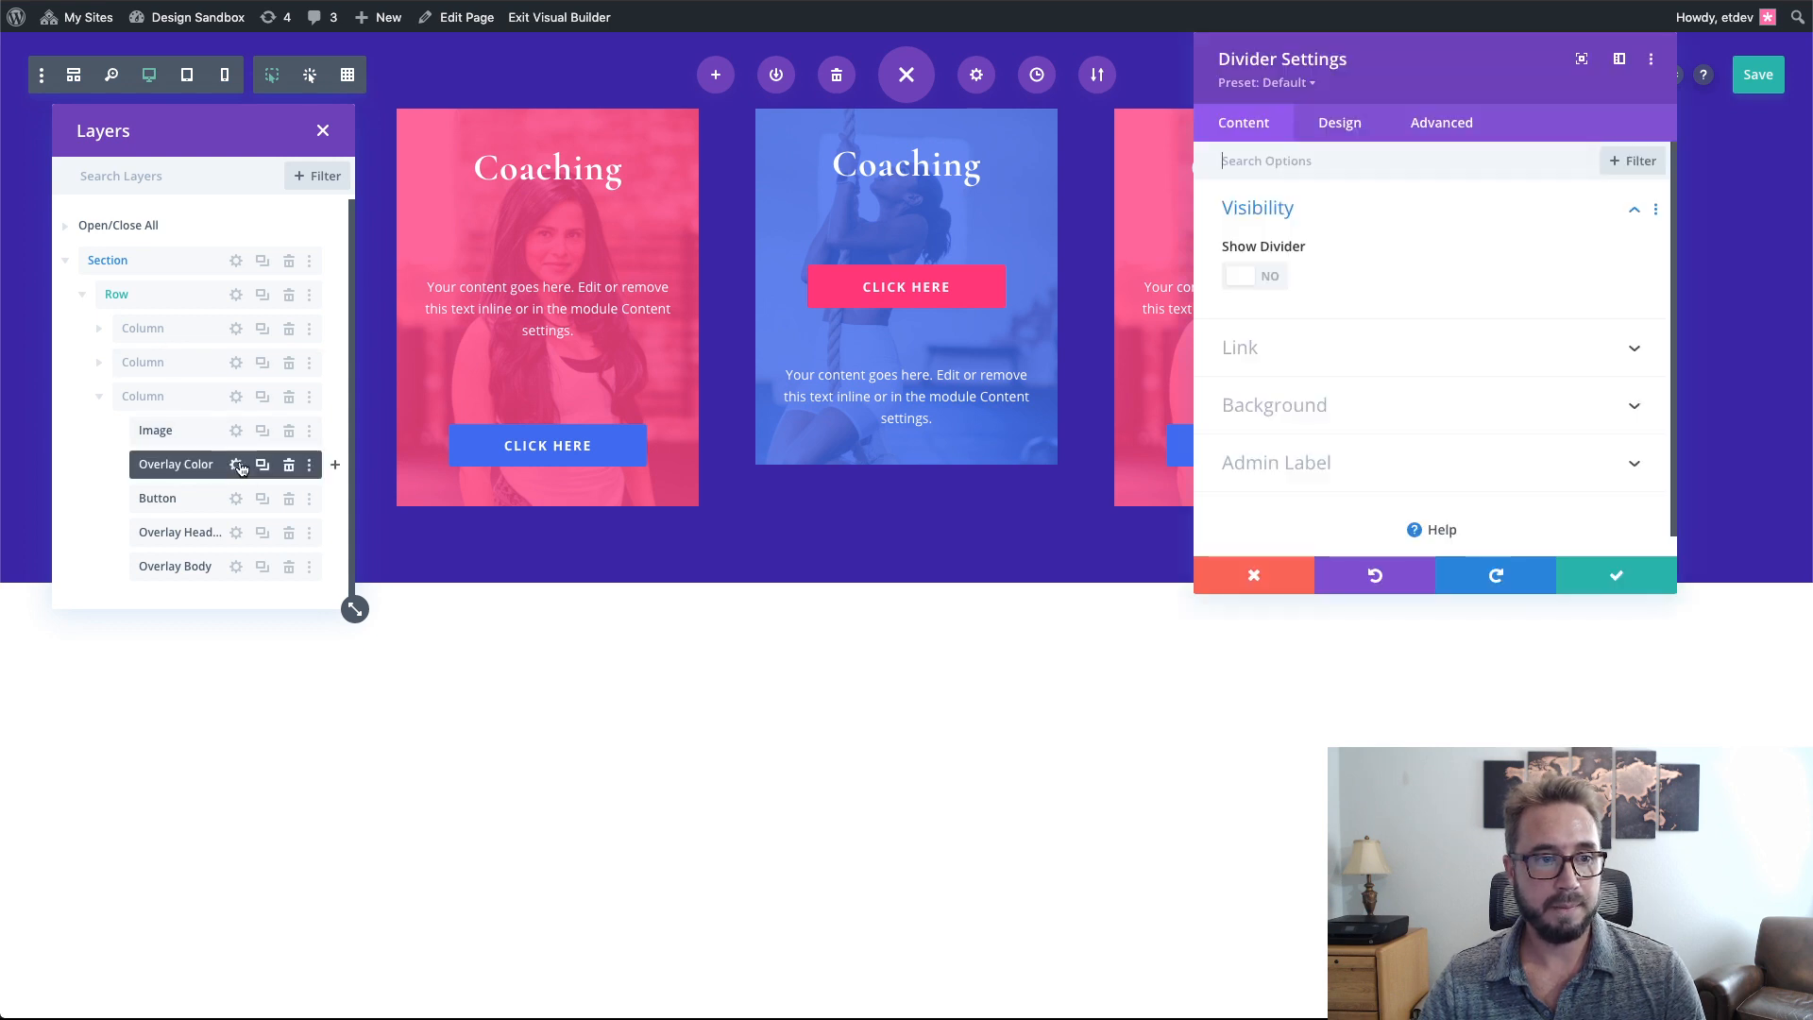
{"action": "left_click_drag", "start_coordinate": [1557, 93], "coordinate": [735, 142]}
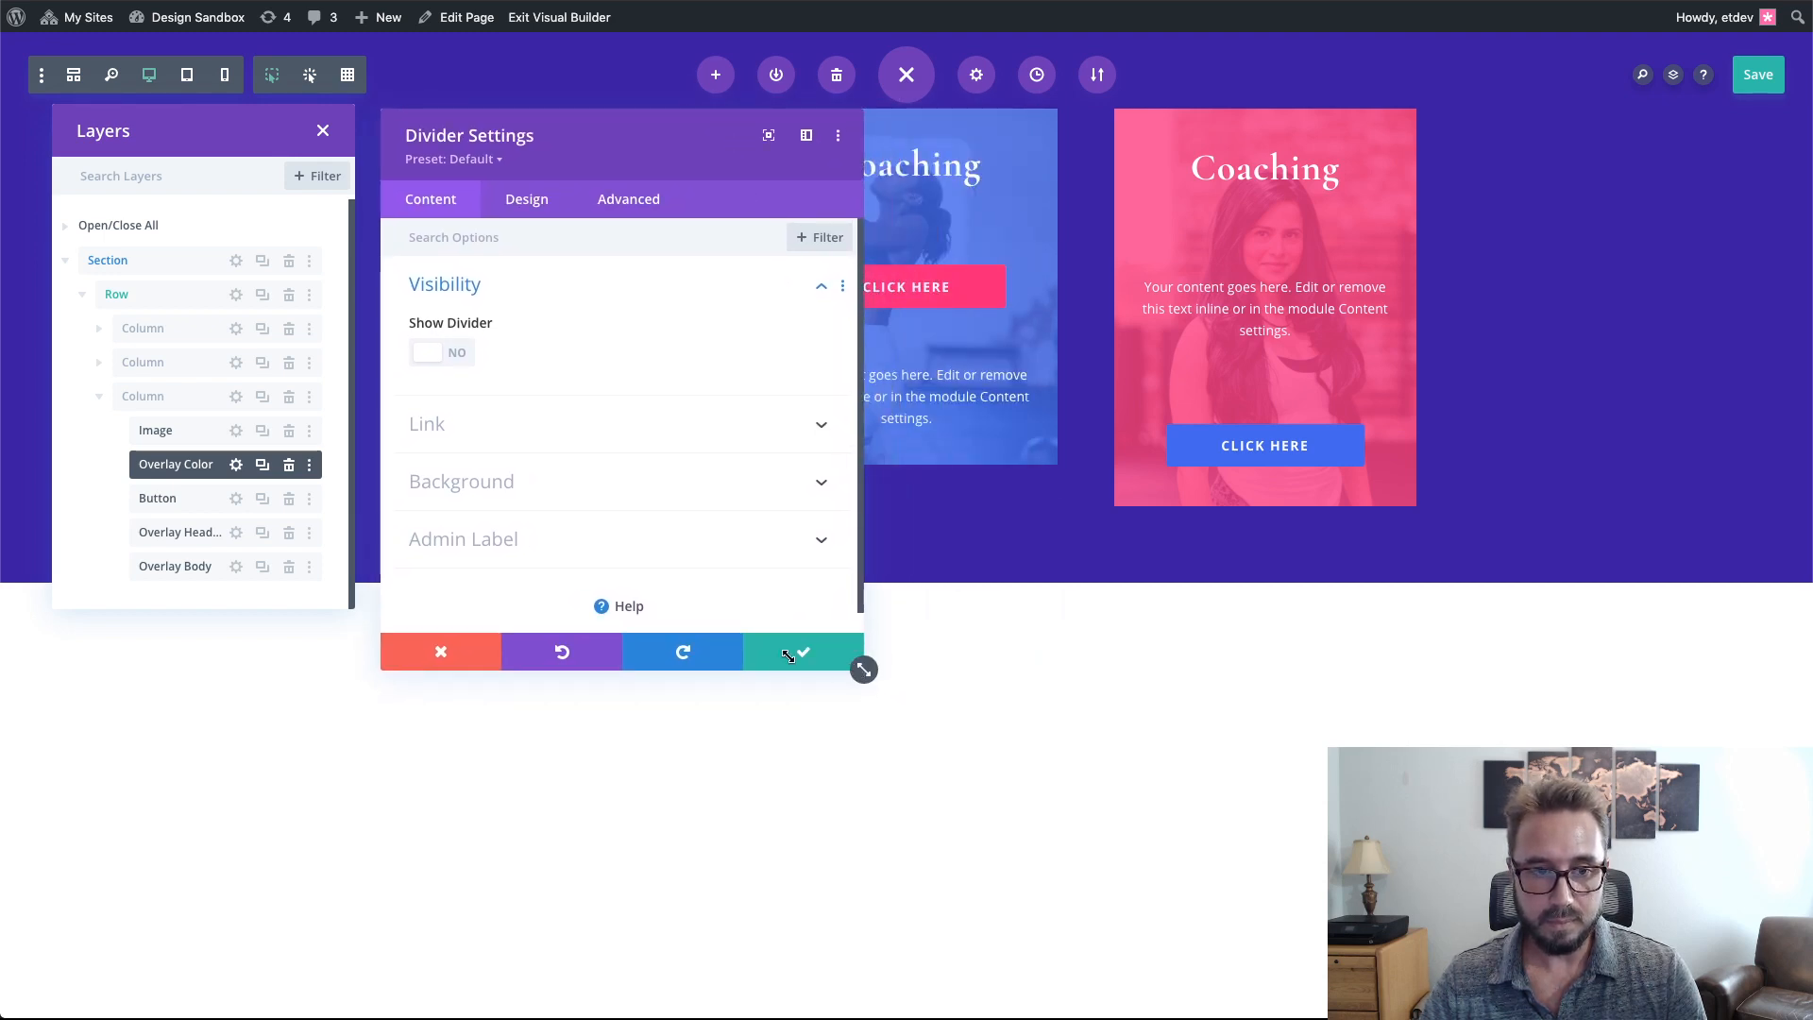
{"action": "left_click_drag", "start_coordinate": [823, 664], "coordinate": [722, 652]}
{"action": "left_click", "coordinate": [616, 498]}
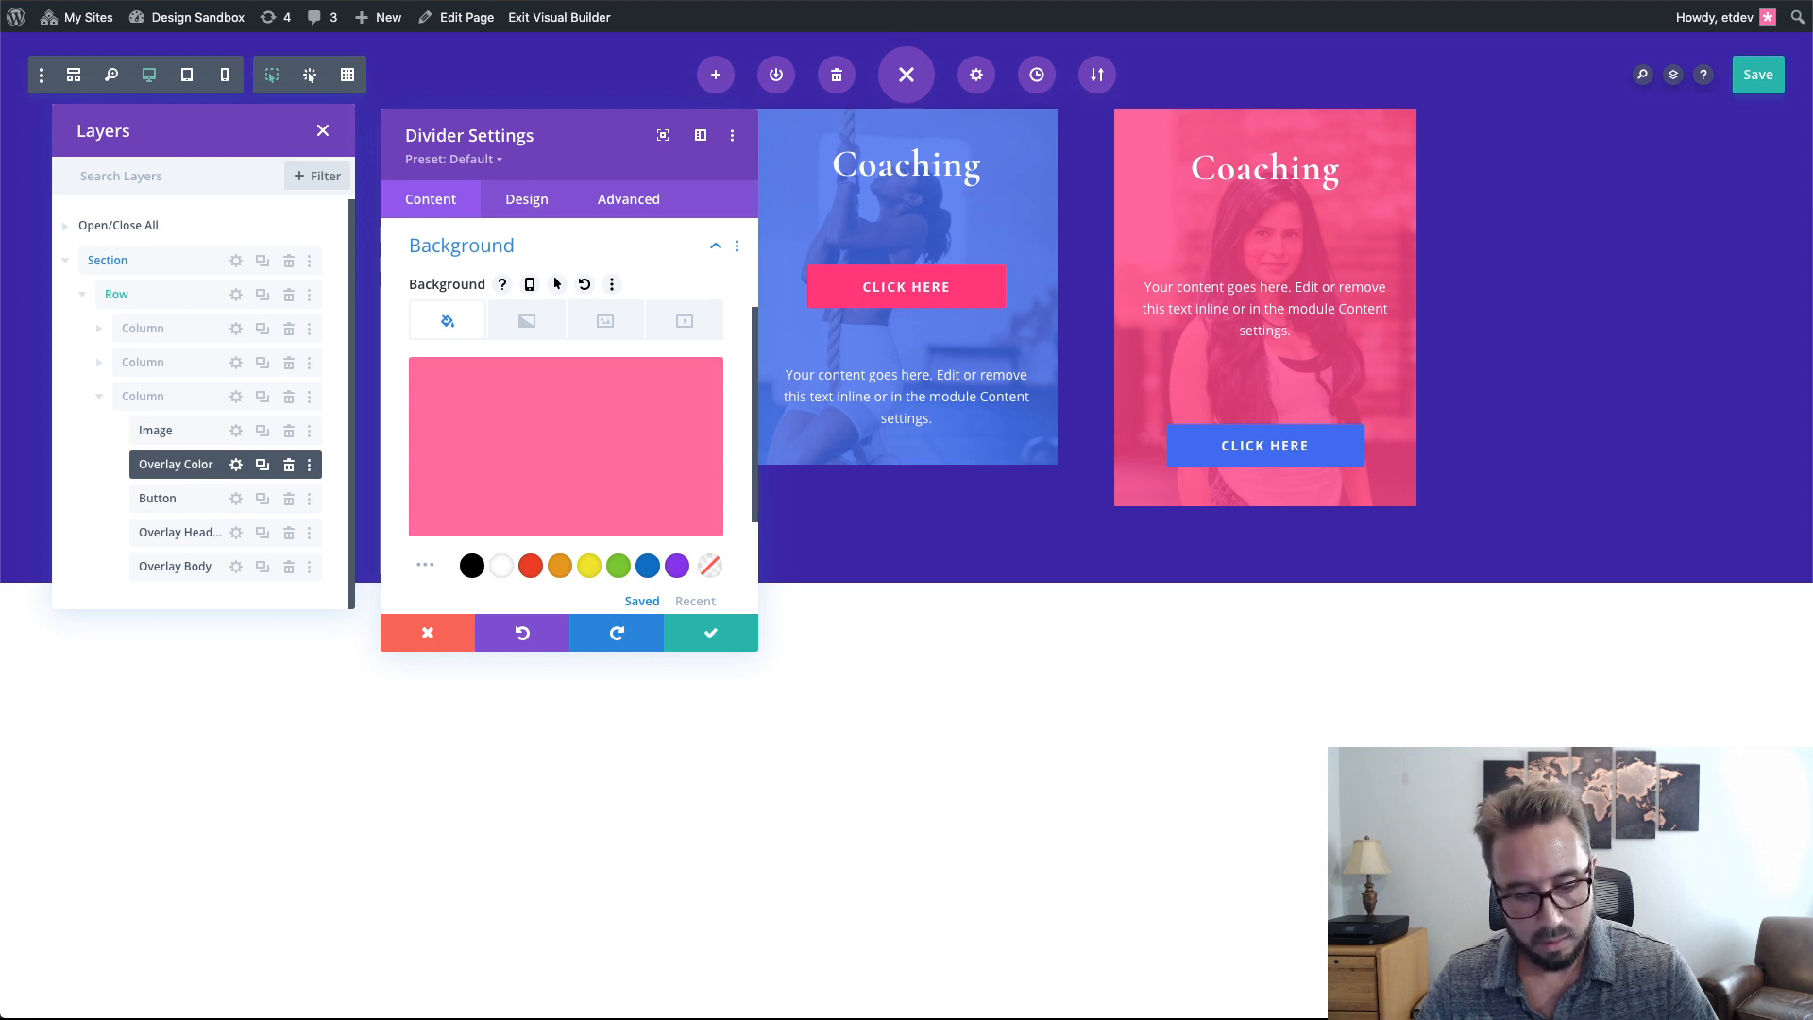
{"action": "left_click", "coordinate": [527, 322]}
{"action": "left_click", "coordinate": [572, 443]}
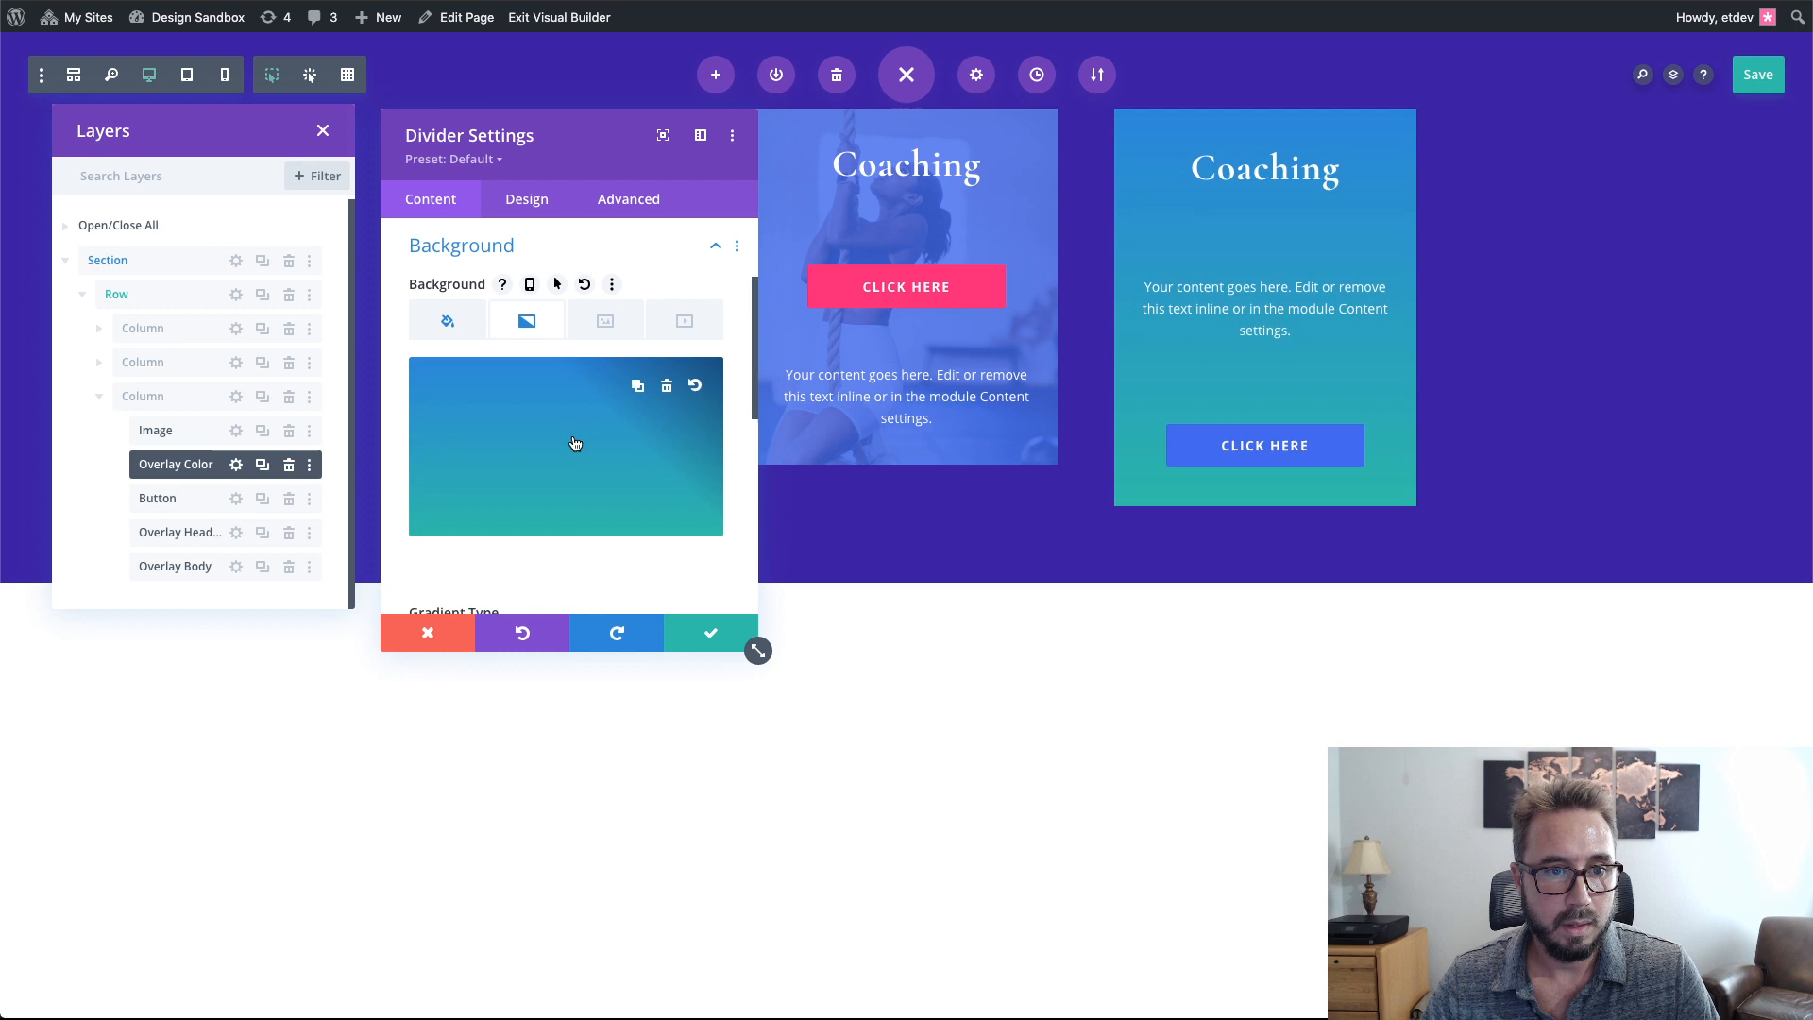
- Set the third card's overlay gradient colors to the recent rgba(67,97,238,0.8) for the start and rgba(247,37,133,0.8) for the end
{"action": "scroll", "coordinate": [615, 554], "scroll_direction": "down", "scroll_amount": 2}
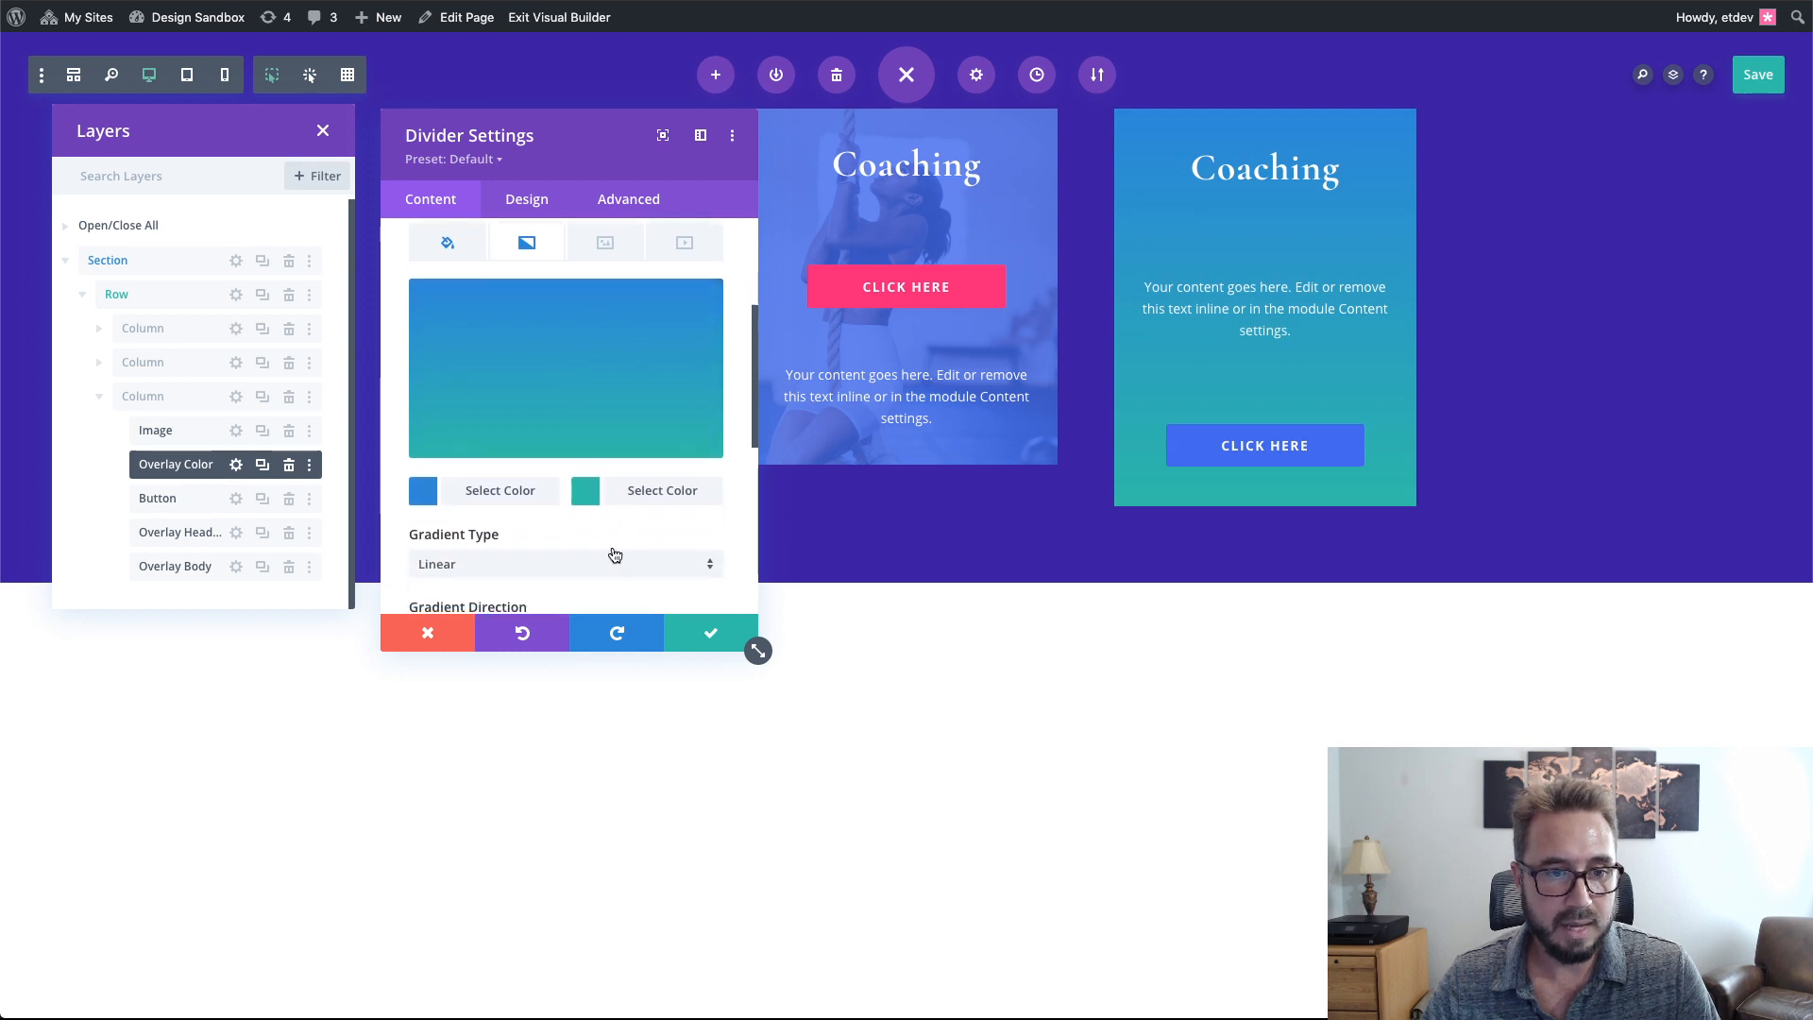
{"action": "left_click", "coordinate": [496, 501]}
{"action": "left_click", "coordinate": [696, 524]}
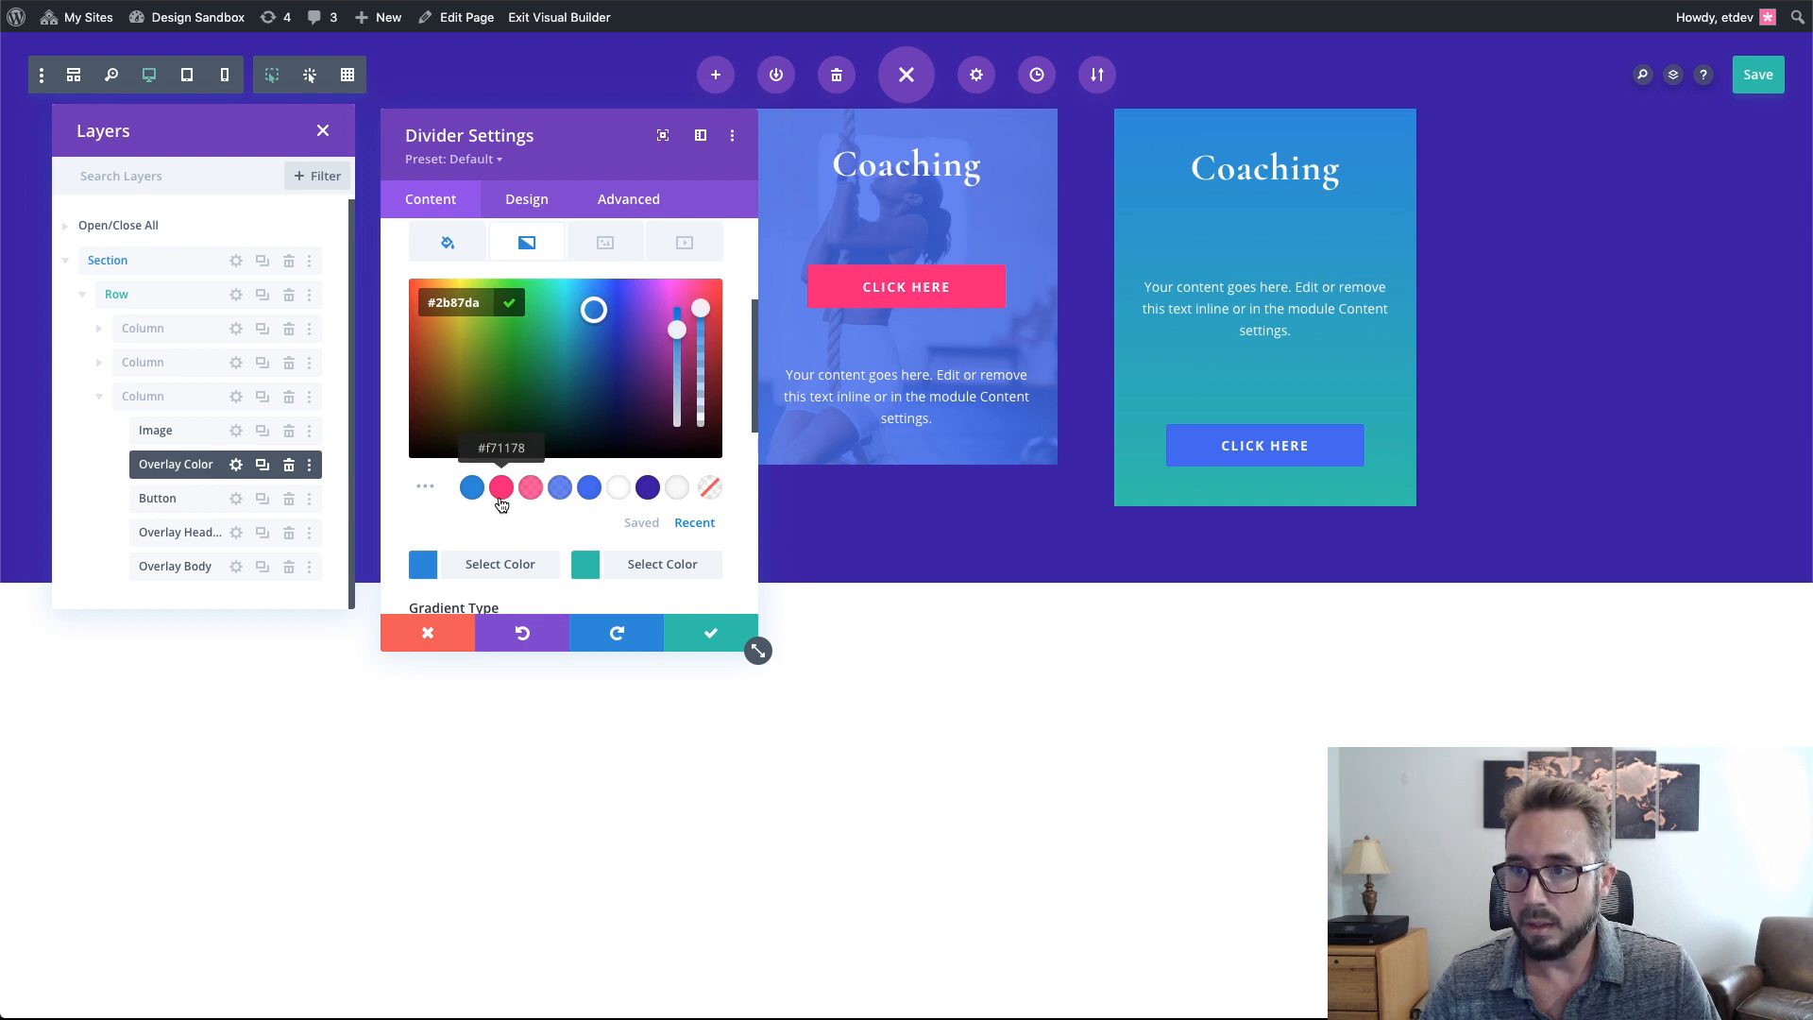
{"action": "left_click", "coordinate": [559, 490]}
{"action": "left_click", "coordinate": [640, 565]}
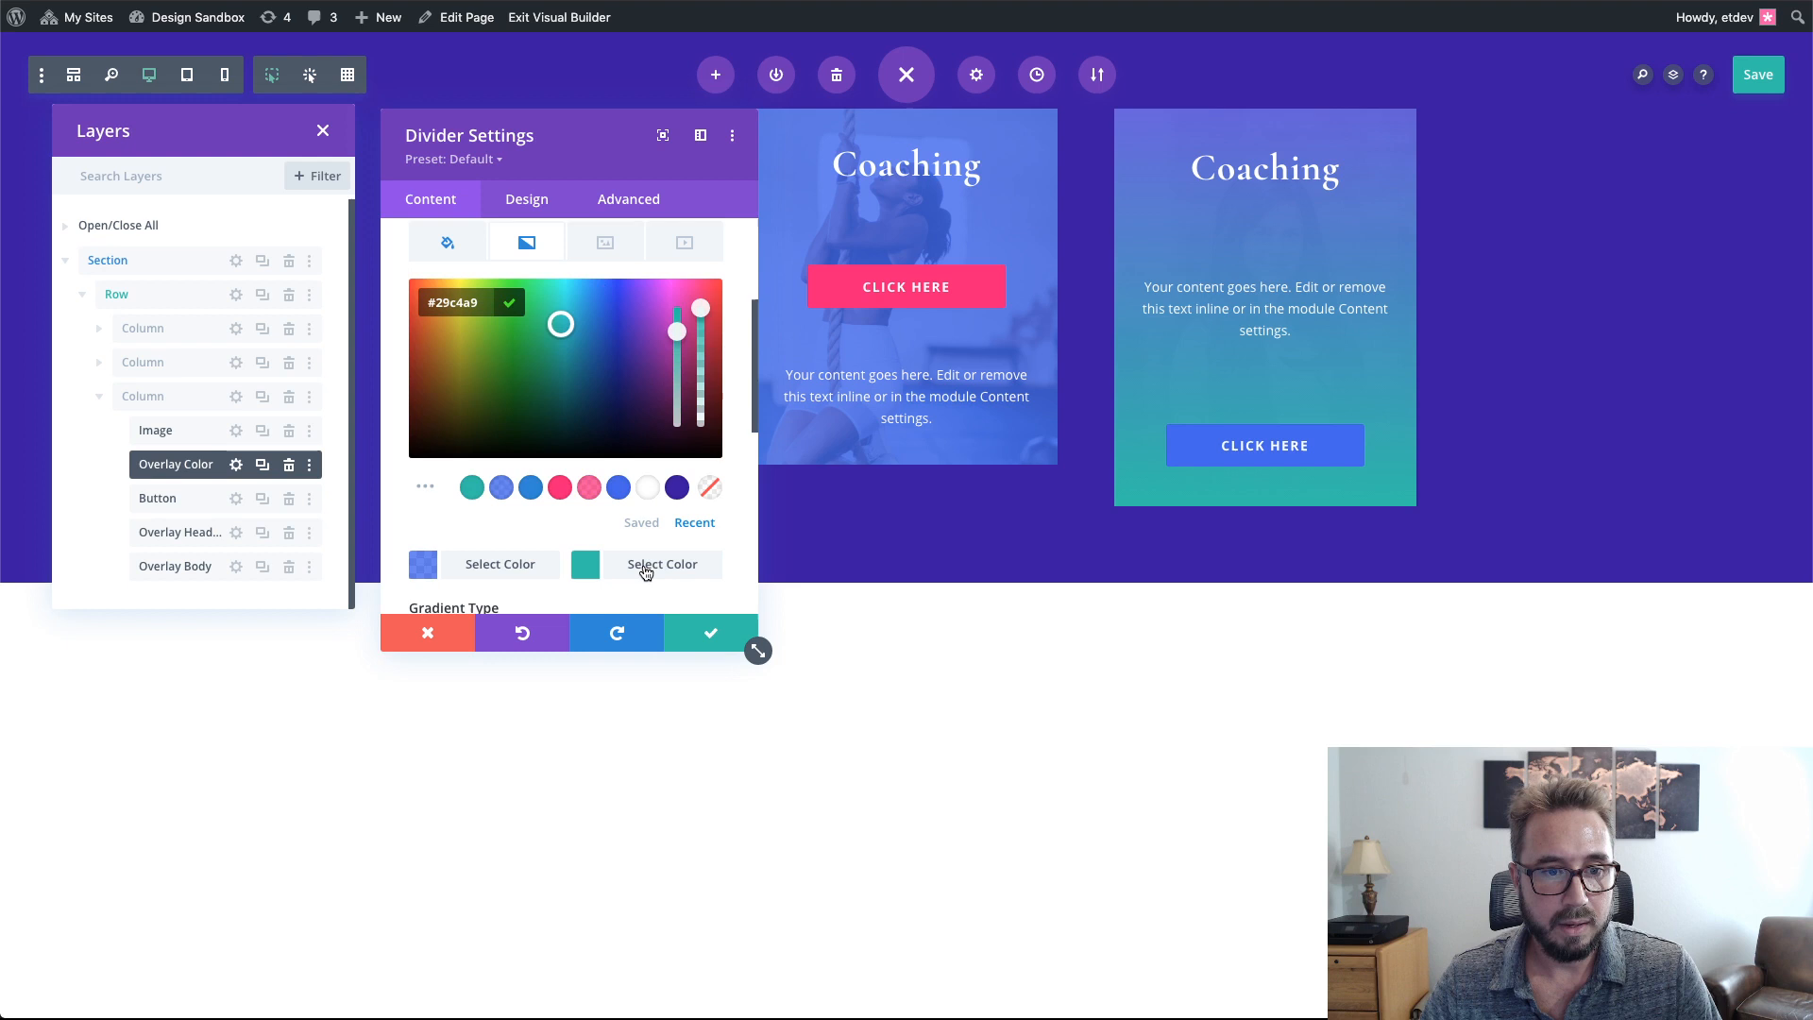
{"action": "left_click", "coordinate": [589, 487]}
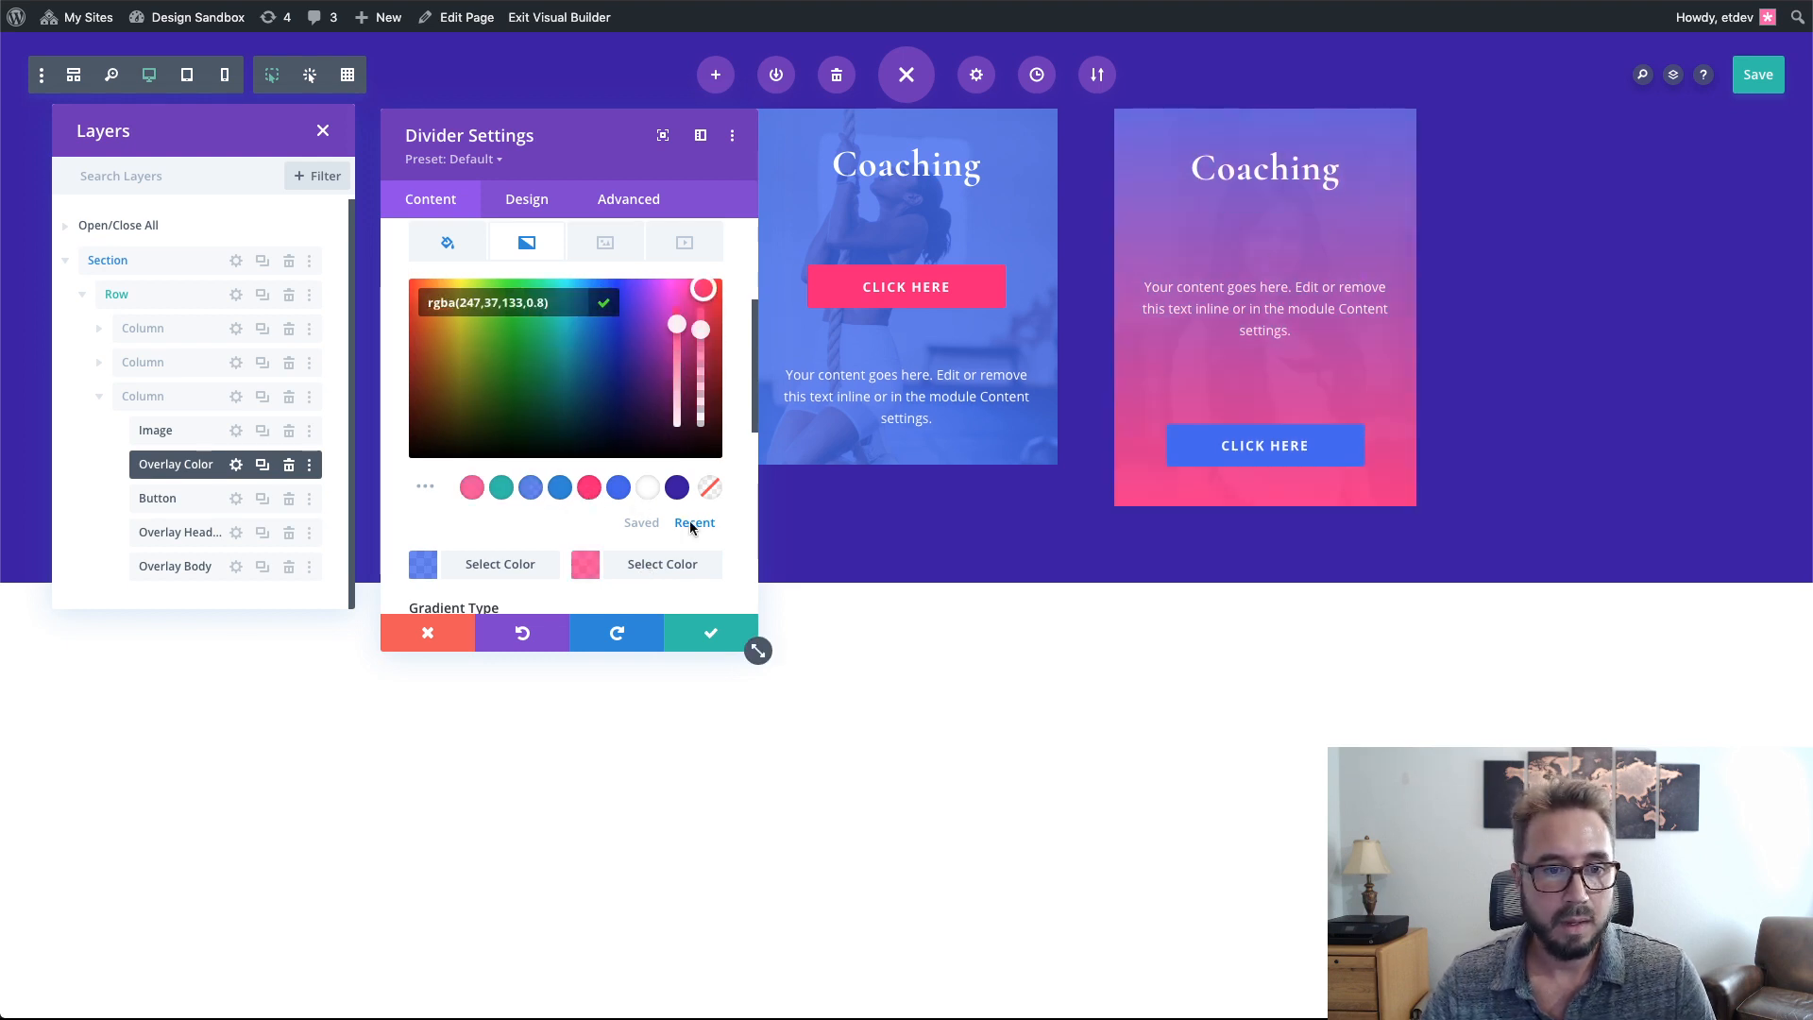
{"action": "left_click", "coordinate": [745, 512]}
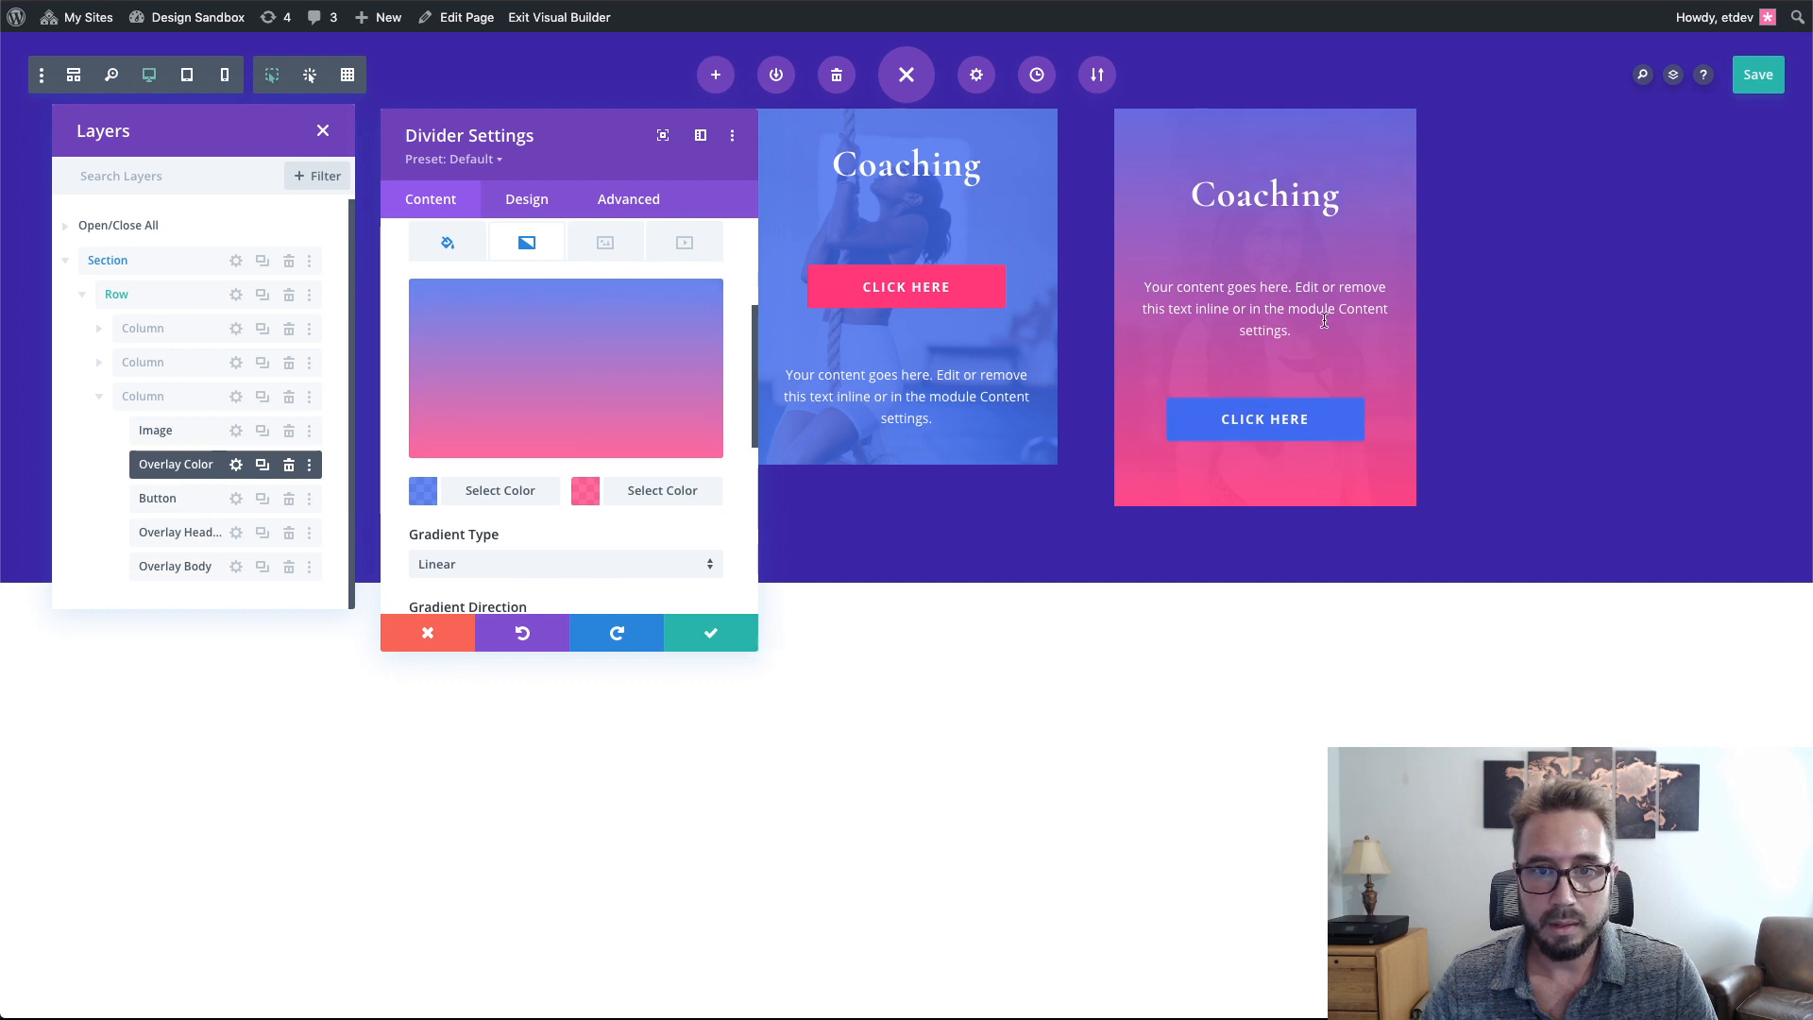
{"action": "left_click", "coordinate": [507, 490]}
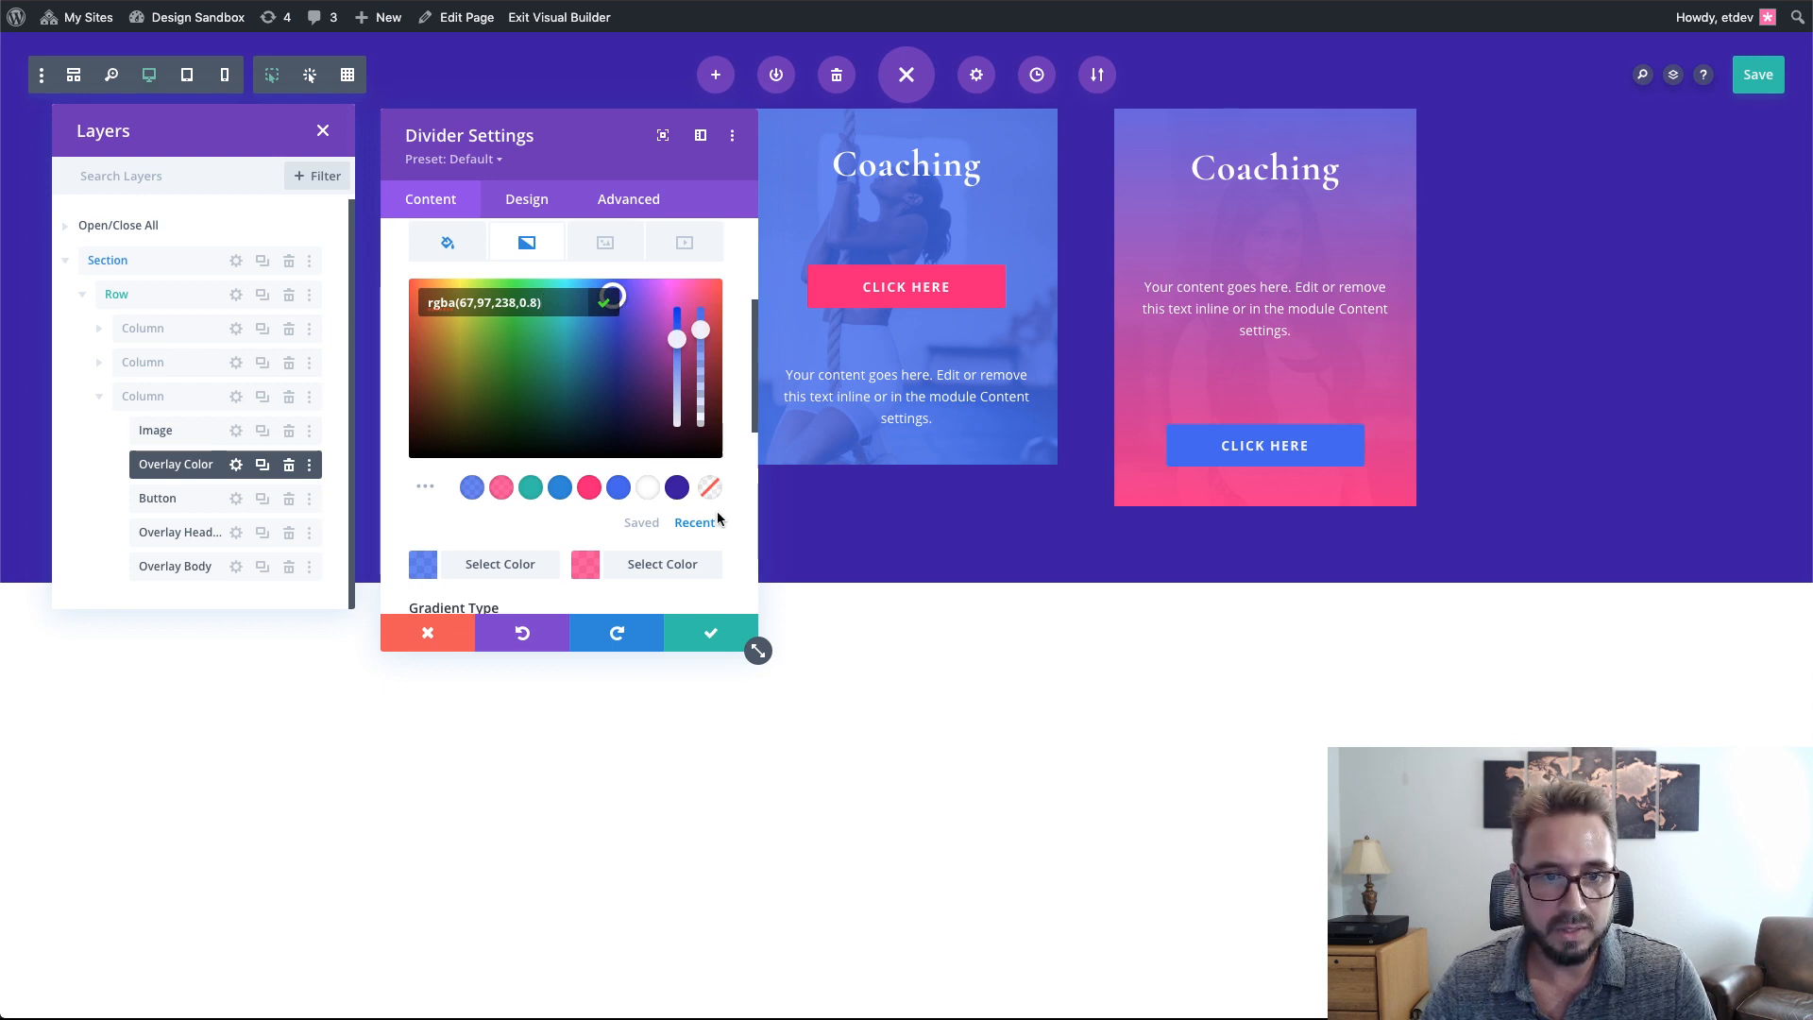
{"action": "left_click", "coordinate": [743, 532]}
- Set the overlay gradient's start position to 25% and end position to 75%, and save the divider settings
{"action": "scroll", "coordinate": [645, 531], "scroll_direction": "down", "scroll_amount": 2}
{"action": "scroll", "coordinate": [645, 533], "scroll_direction": "down", "scroll_amount": 2}
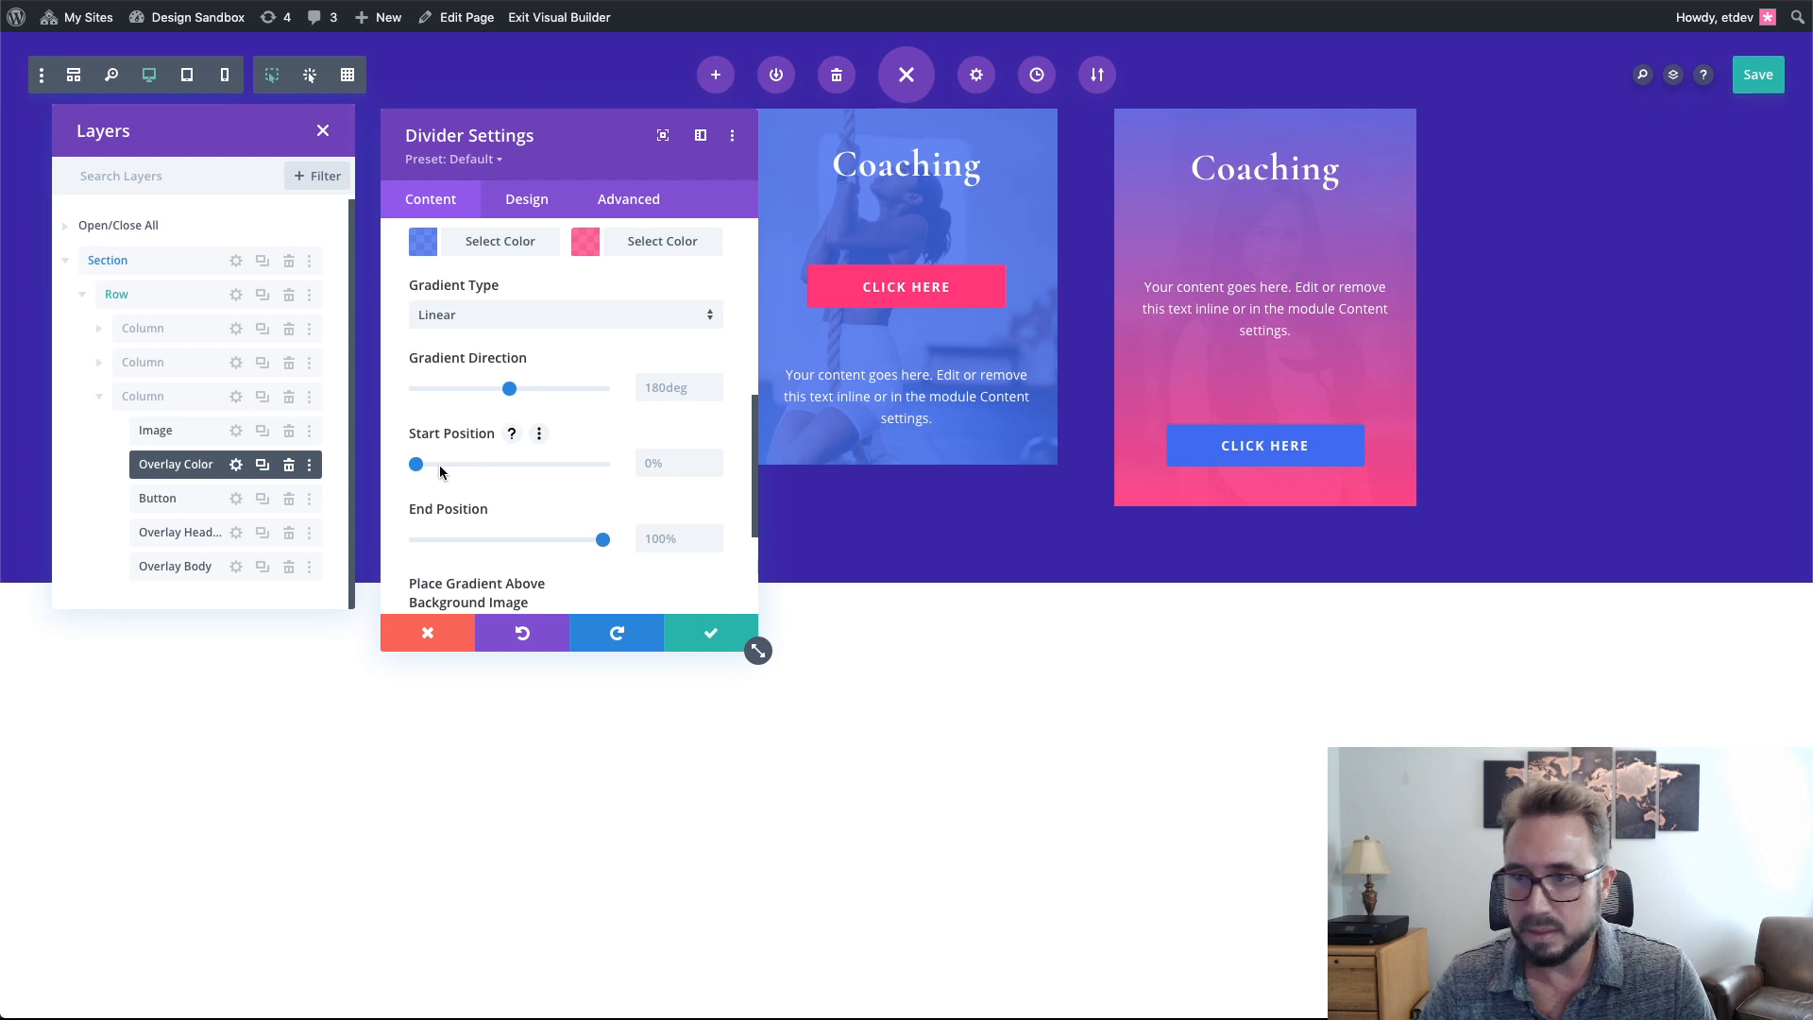
{"action": "left_click_drag", "start_coordinate": [416, 464], "coordinate": [462, 473]}
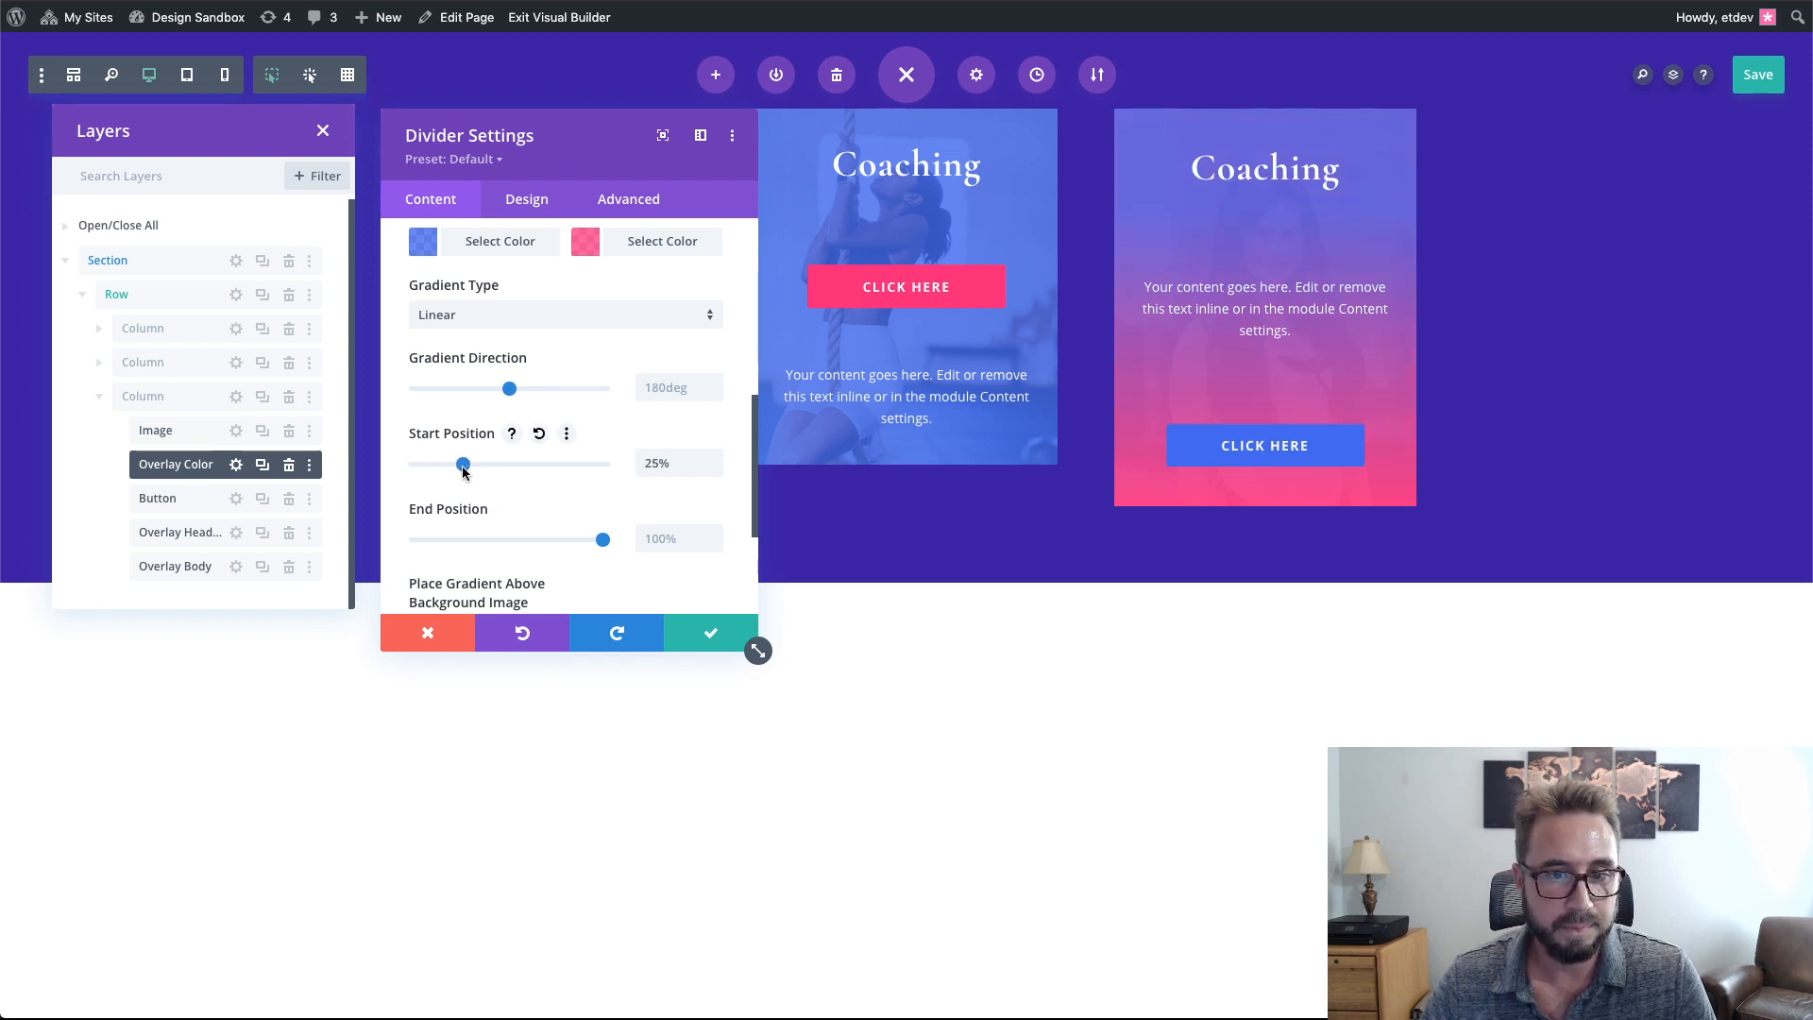
{"action": "left_click_drag", "start_coordinate": [606, 545], "coordinate": [558, 555]}
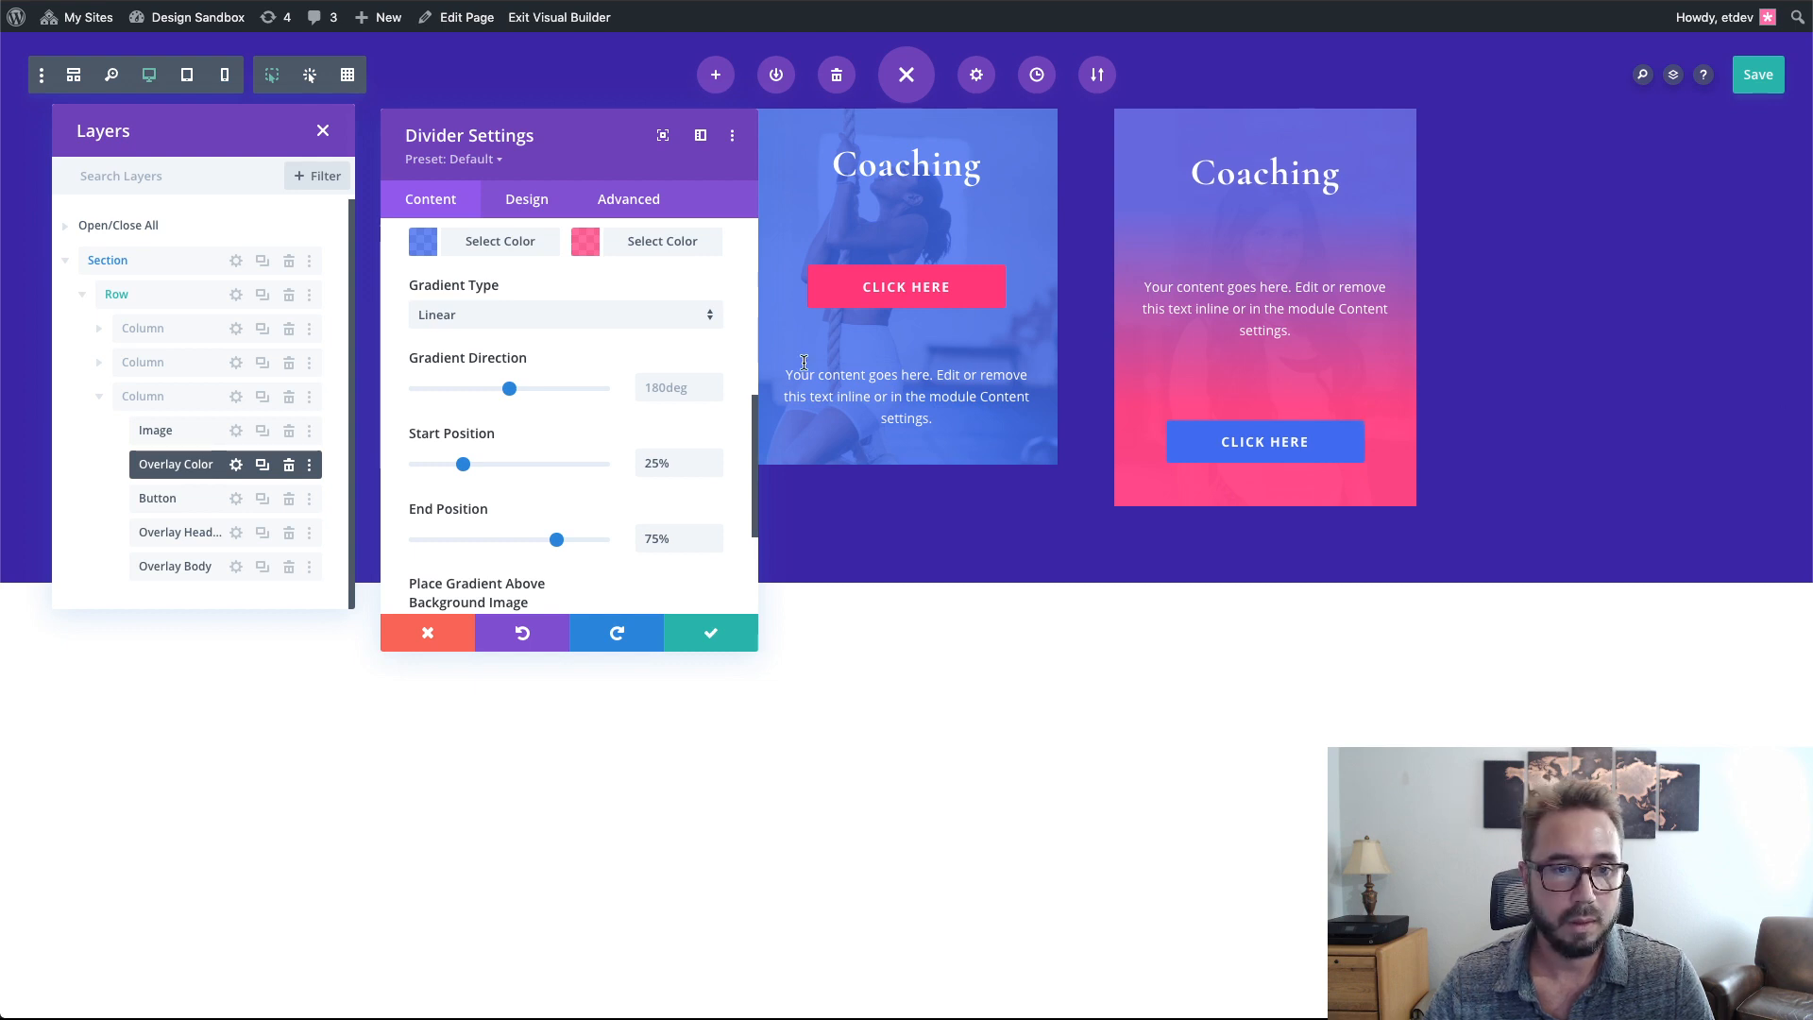
{"action": "left_click", "coordinate": [706, 630]}
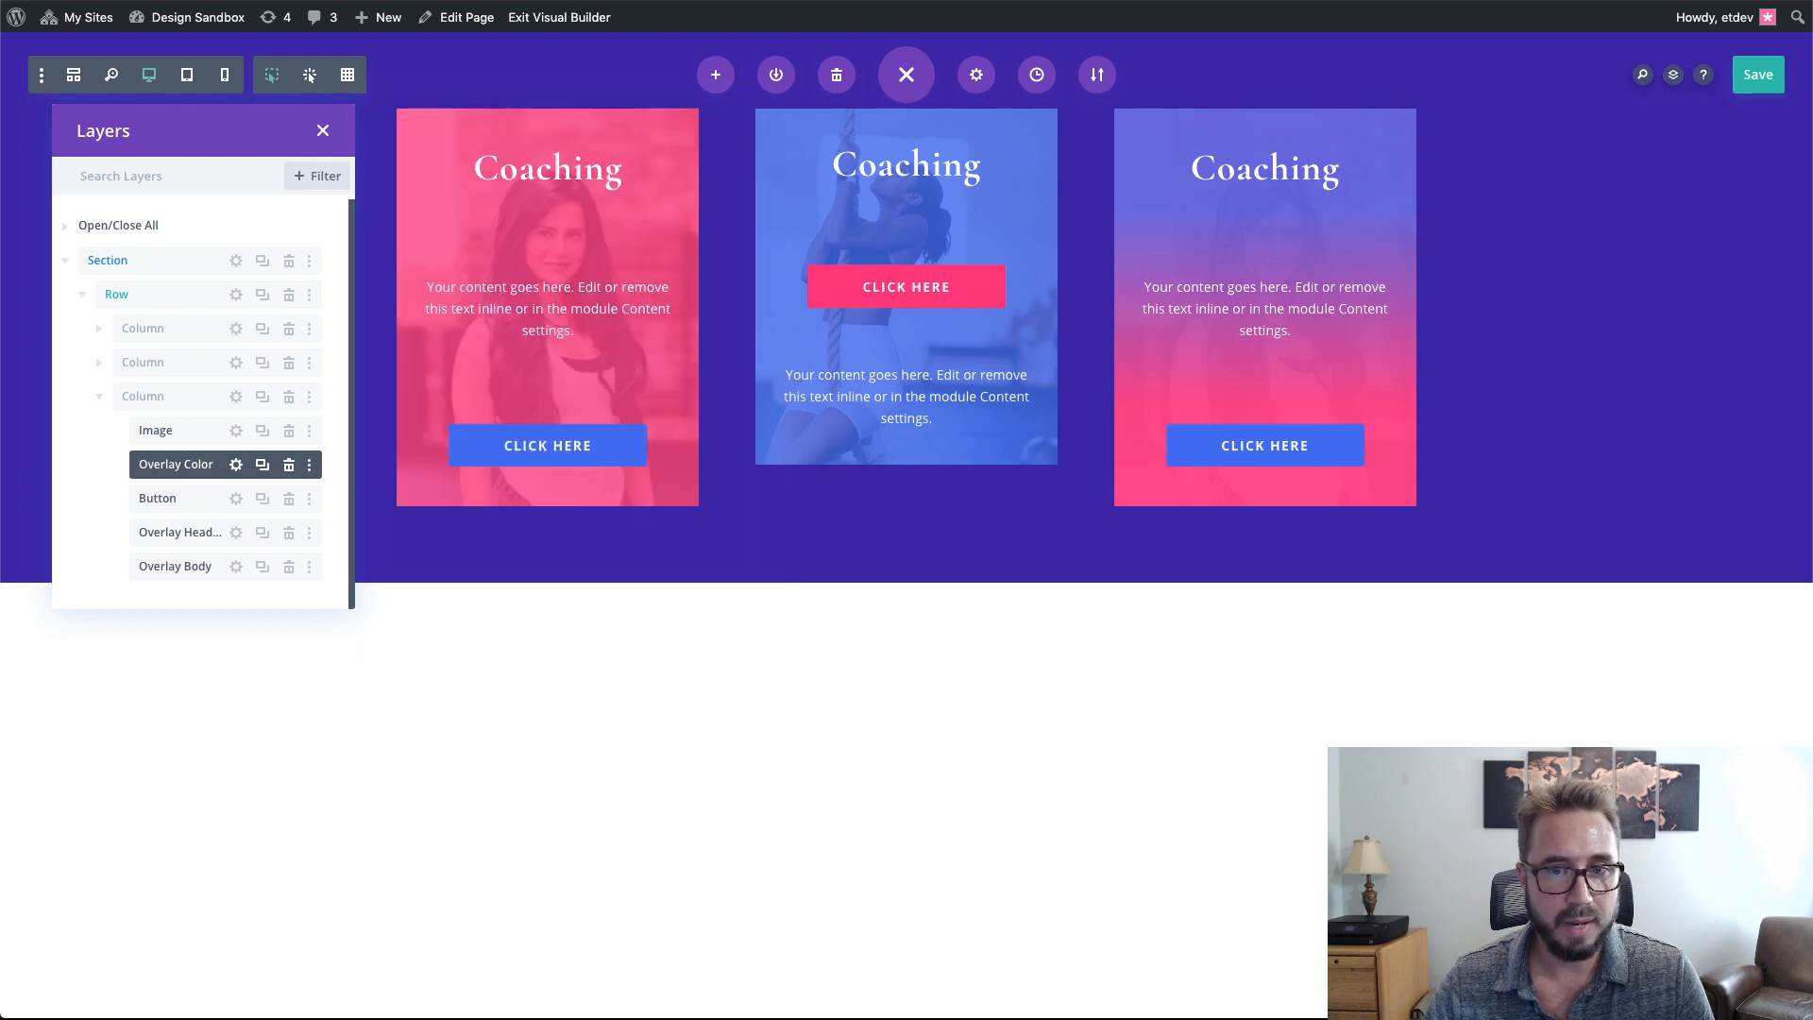
- Remove the et-overlay-item CSS class from the third card's overlay color divider and save its settings
{"action": "left_click", "coordinate": [236, 464]}
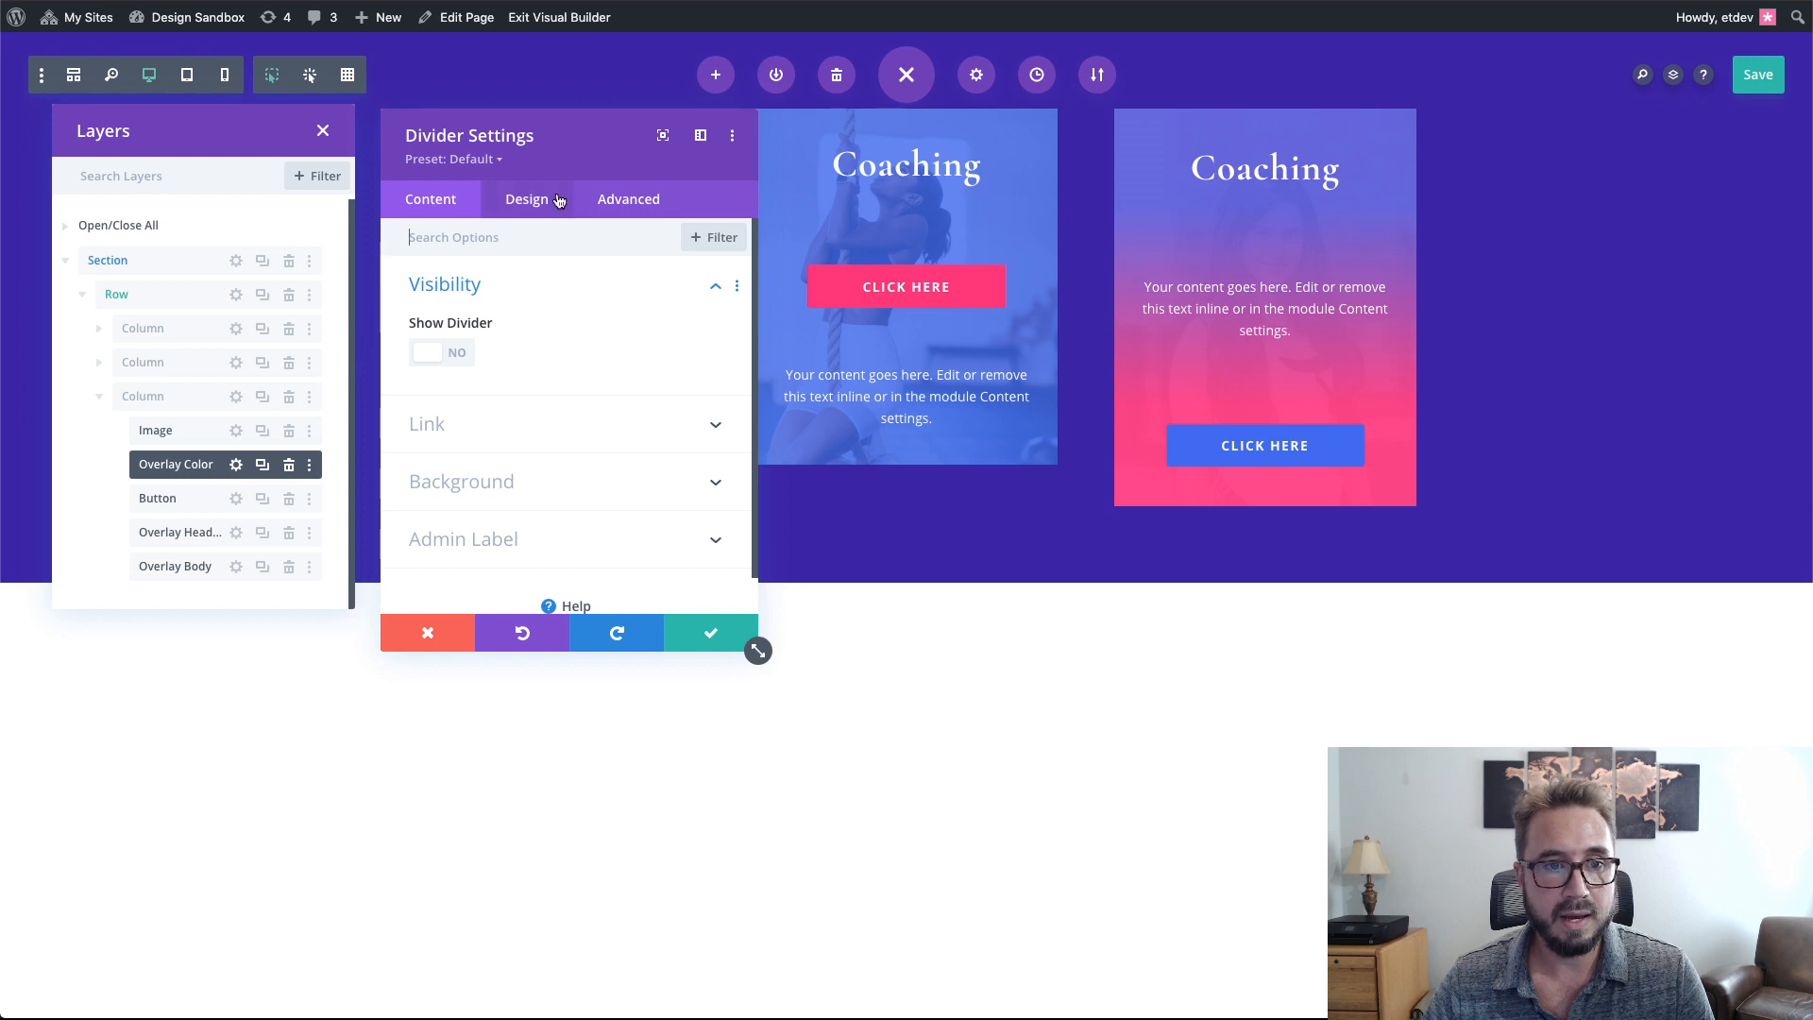
{"action": "left_click", "coordinate": [657, 201]}
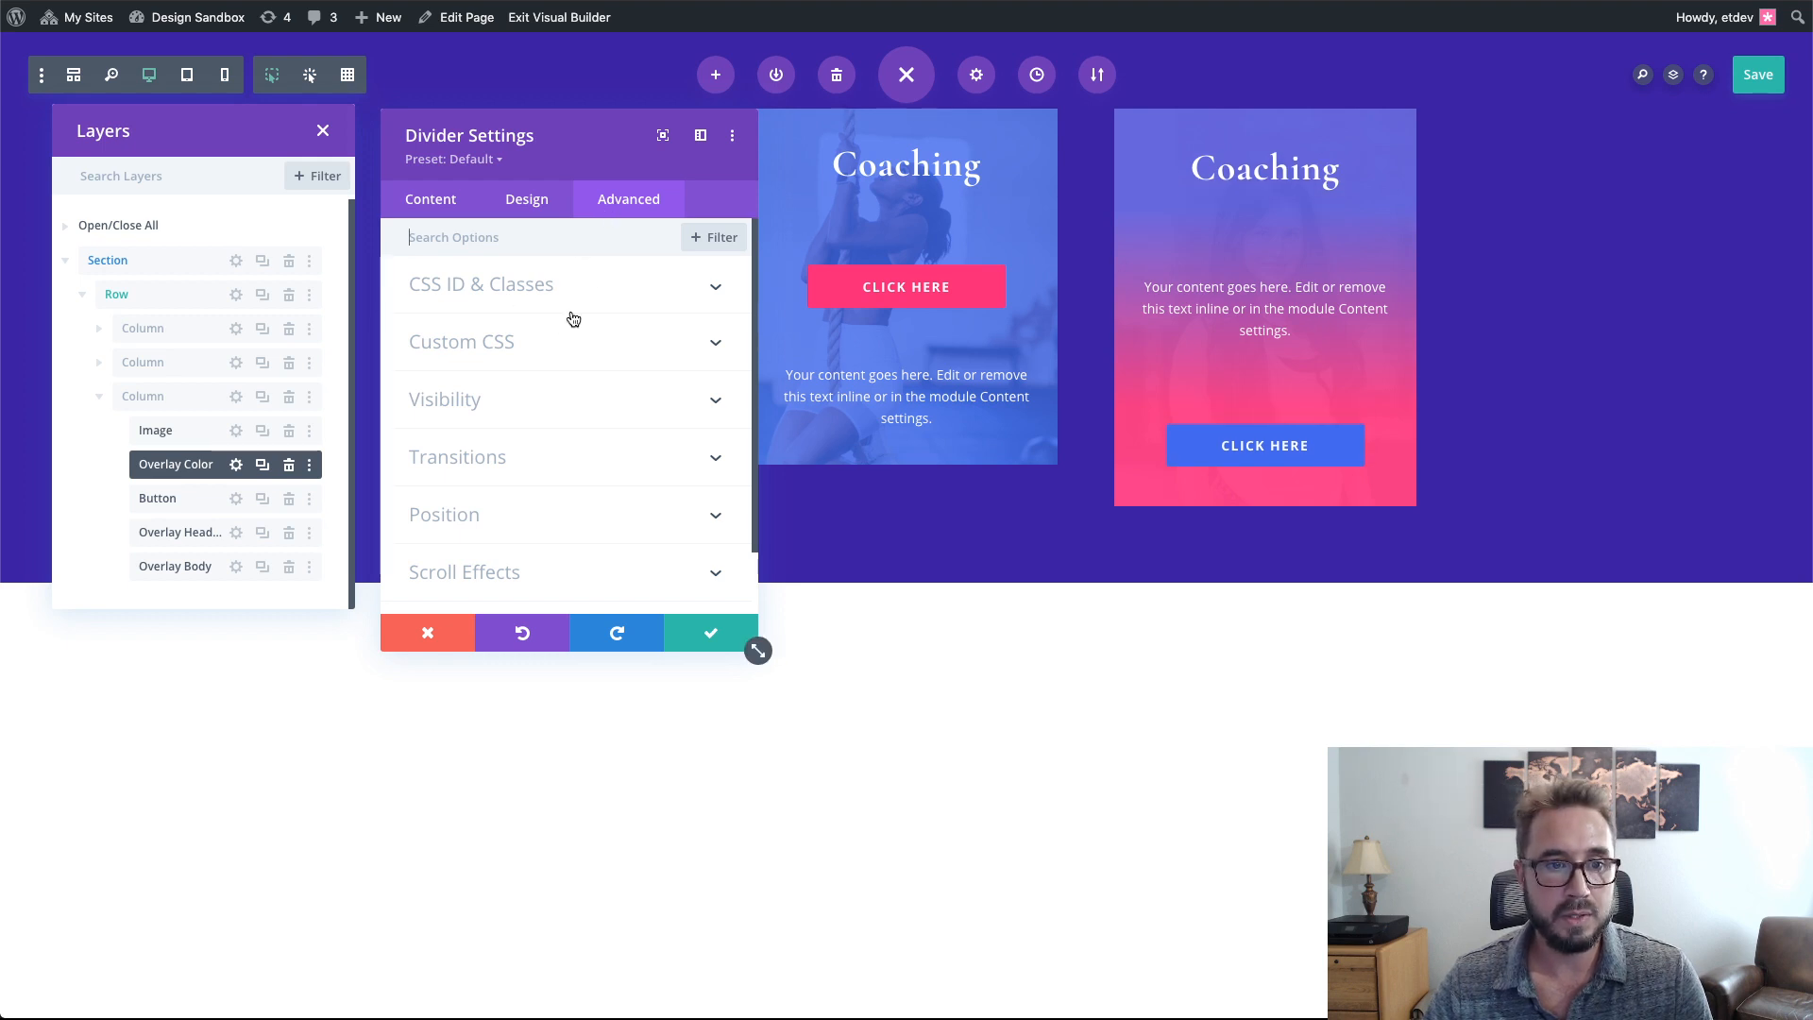
{"action": "left_click", "coordinate": [546, 285]}
{"action": "left_click_drag", "start_coordinate": [520, 428], "coordinate": [382, 427]}
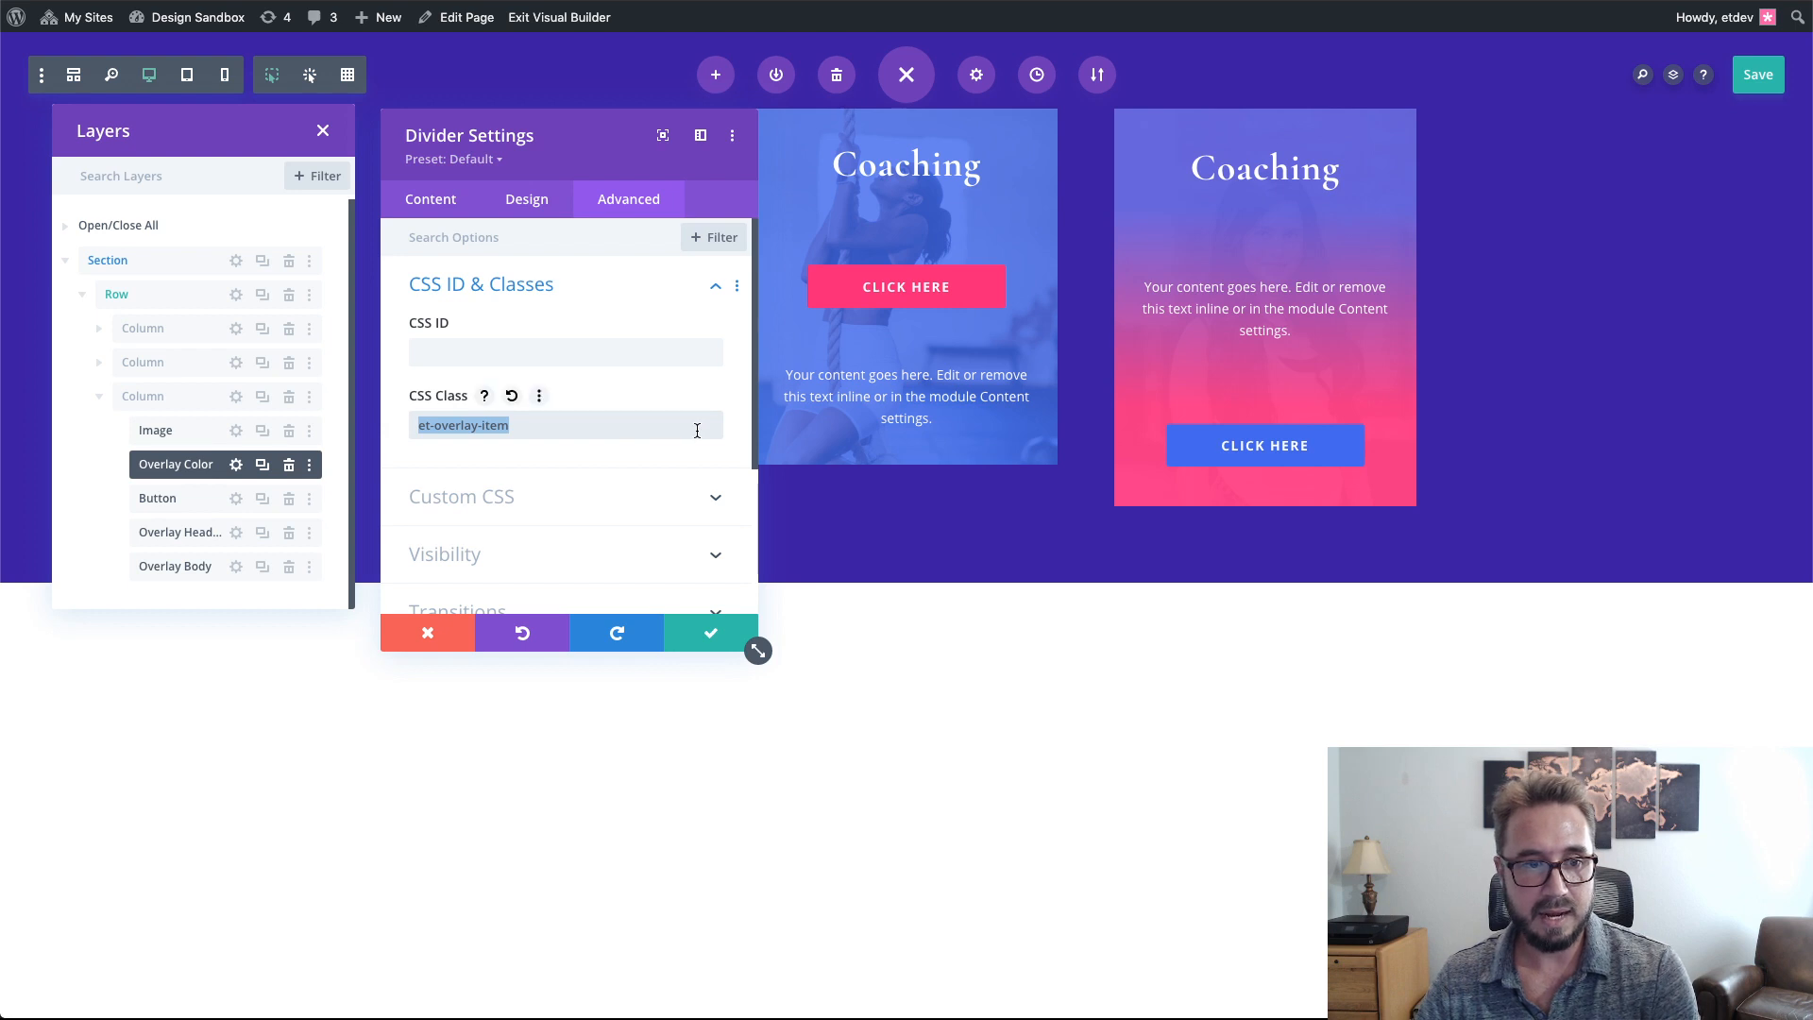
{"action": "key", "text": "BackSpace"}
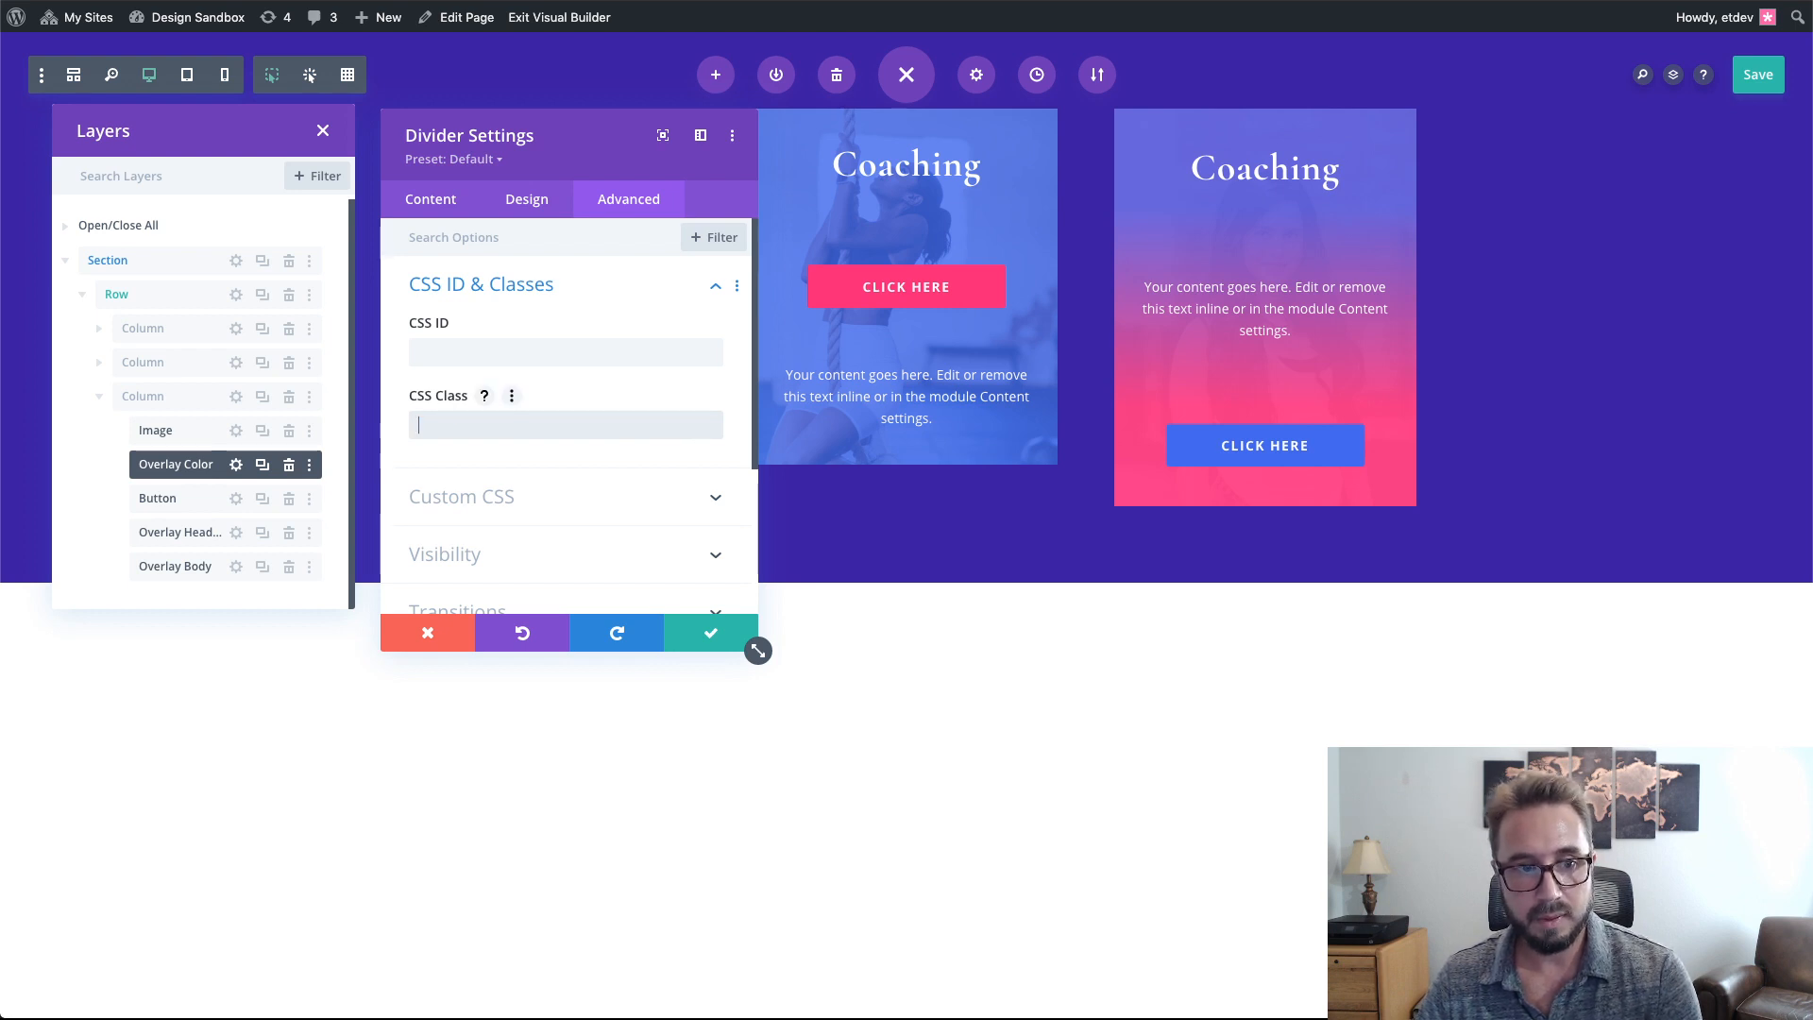
{"action": "left_click", "coordinate": [677, 635]}
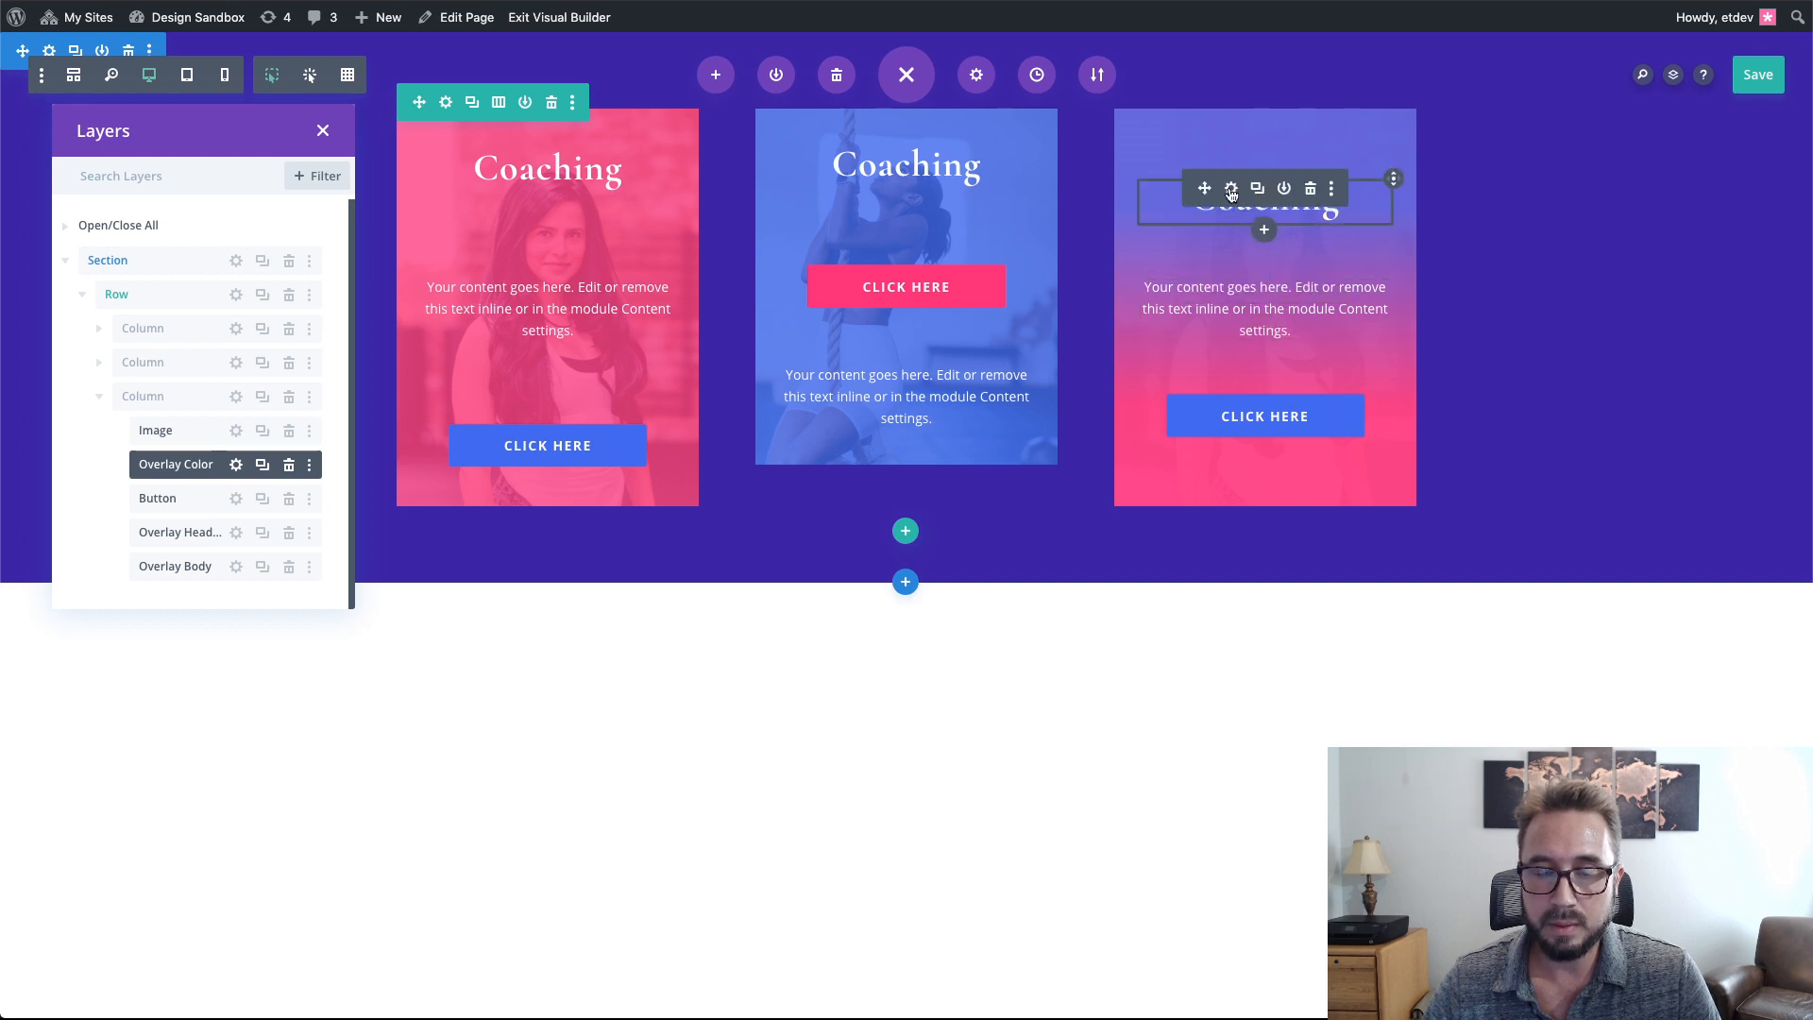
- Add <h2>Coaching</h2> above the paragraph in the third card's overlay body text, save it, and delete that card's separate heading module
{"action": "left_click", "coordinate": [1229, 285]}
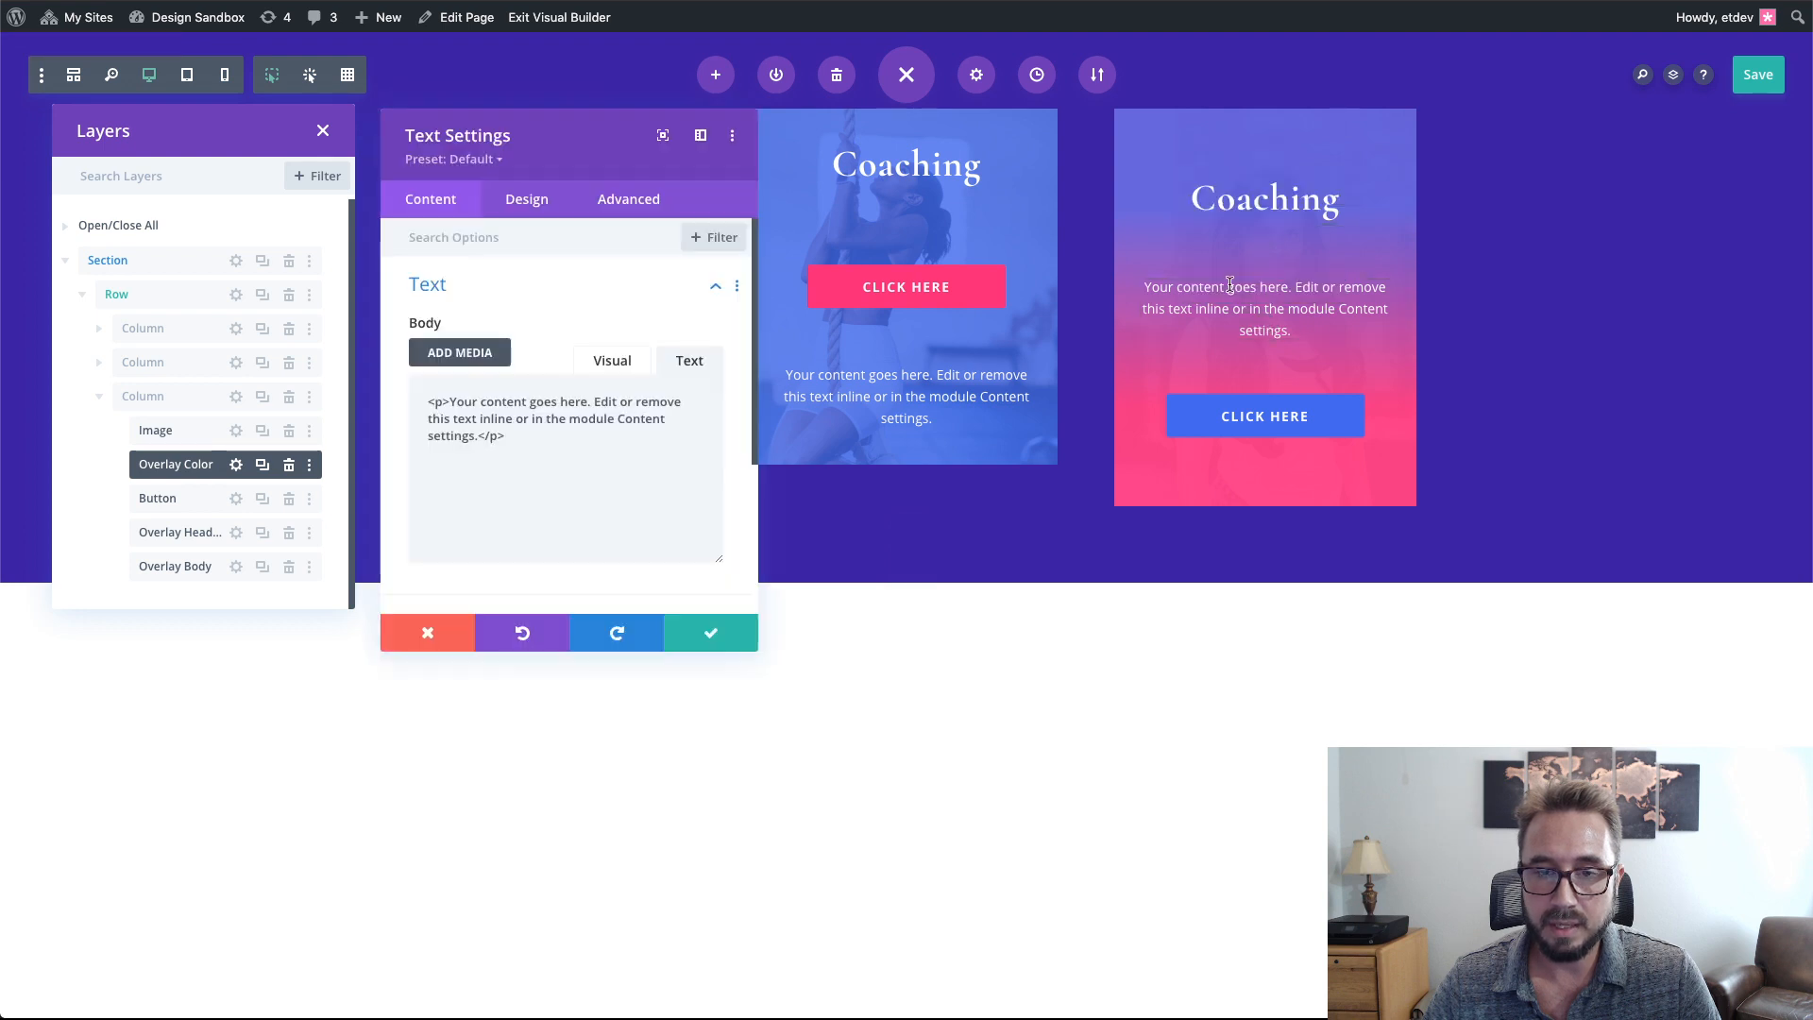
{"action": "left_click_drag", "start_coordinate": [430, 401], "coordinate": [453, 387]}
{"action": "key", "text": "Left"}
{"action": "key", "text": "Return"}
{"action": "key", "text": "Up"}
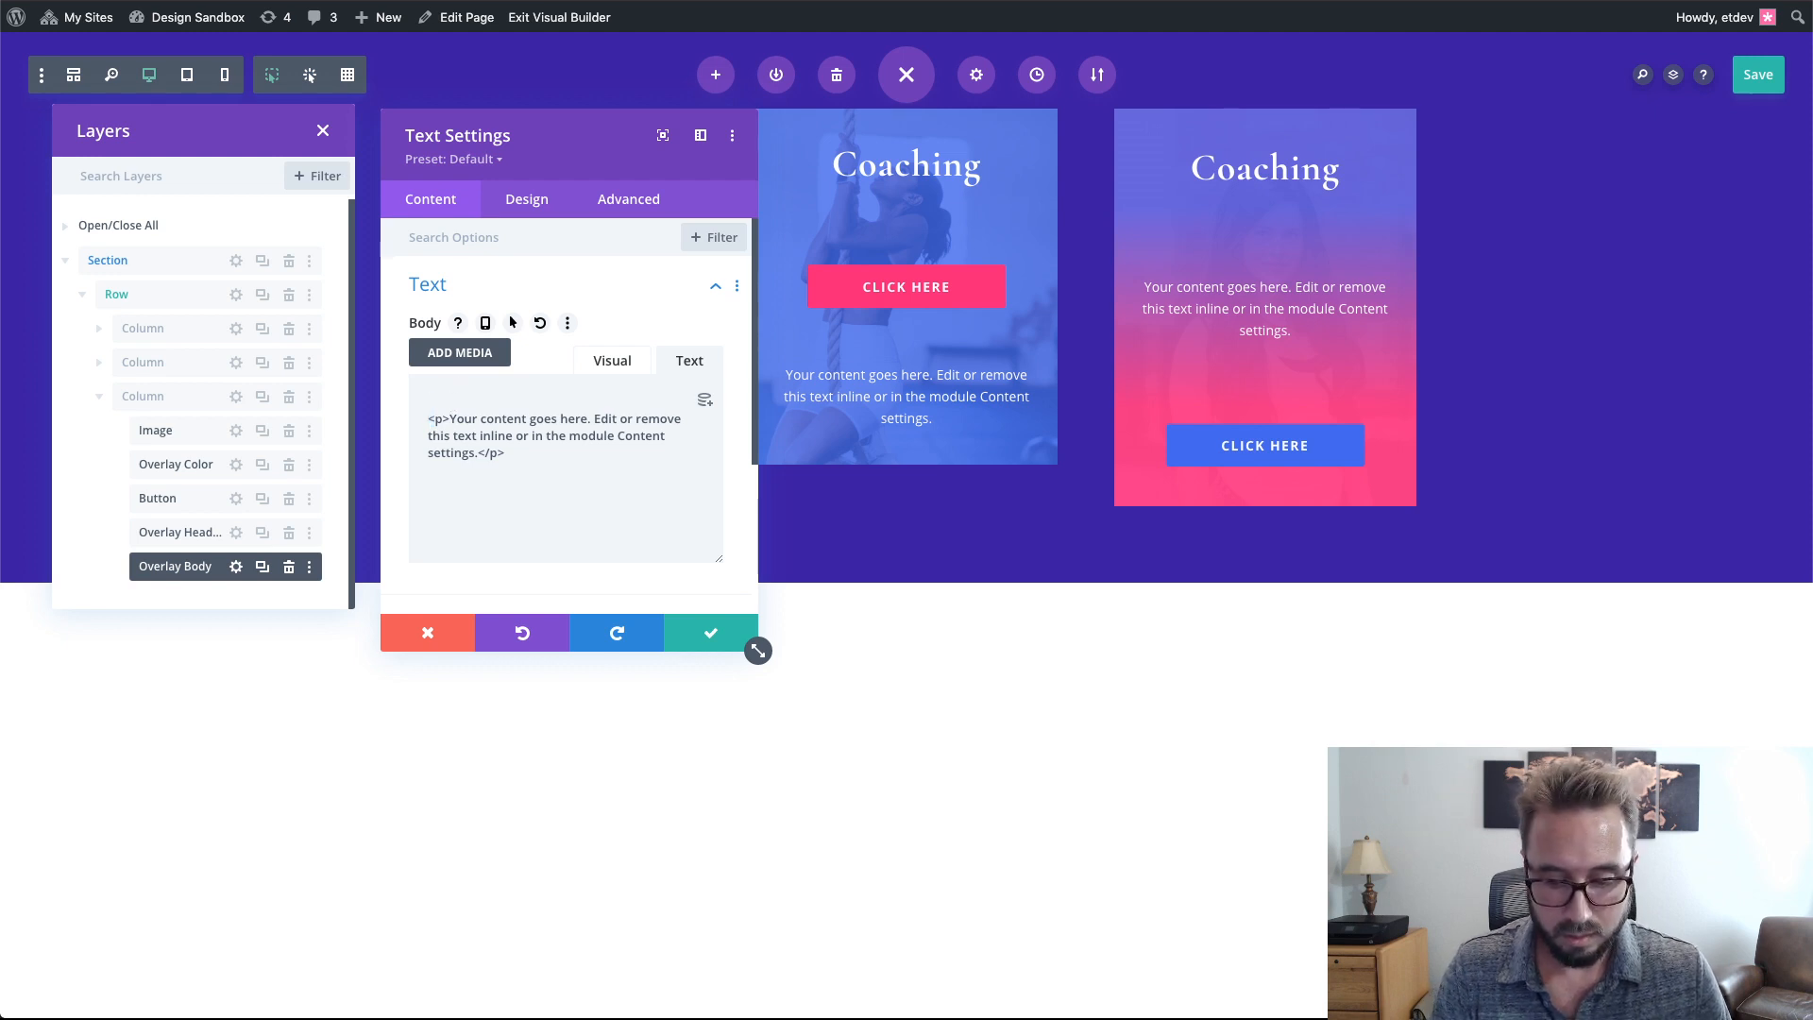
{"action": "type", "text": "<h2>"}
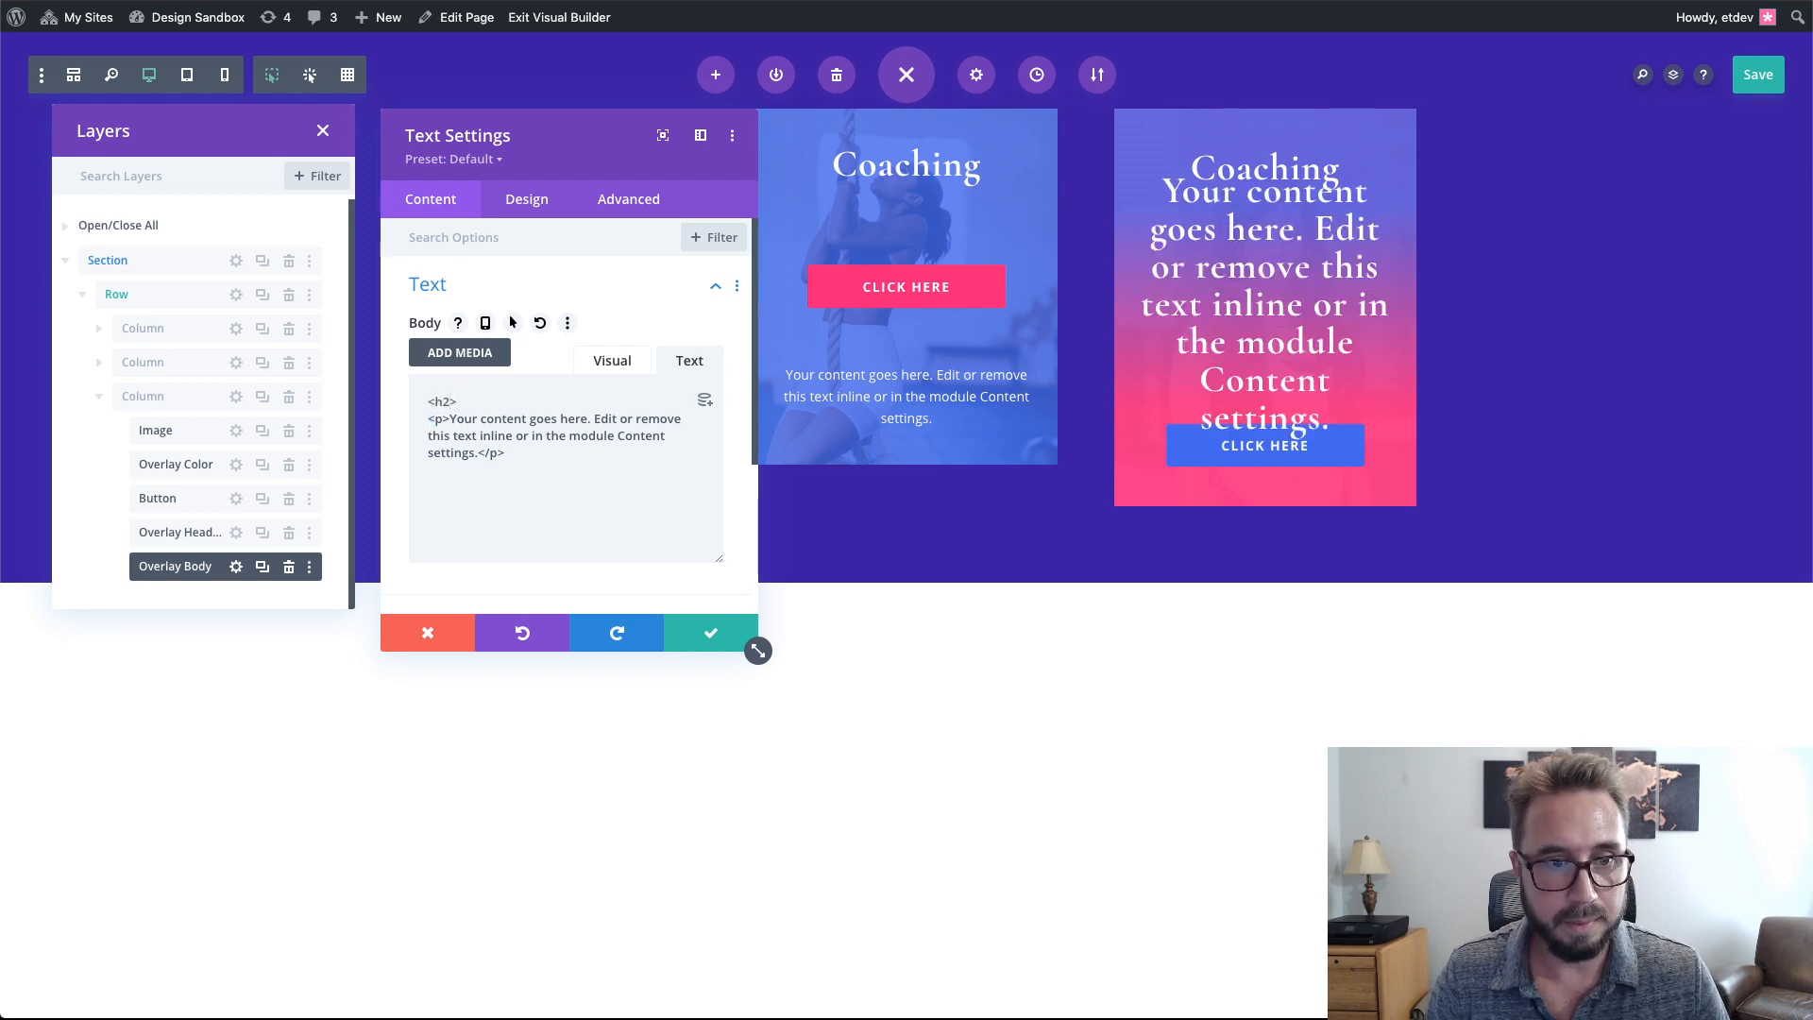
{"action": "type", "text": "Coachin"}
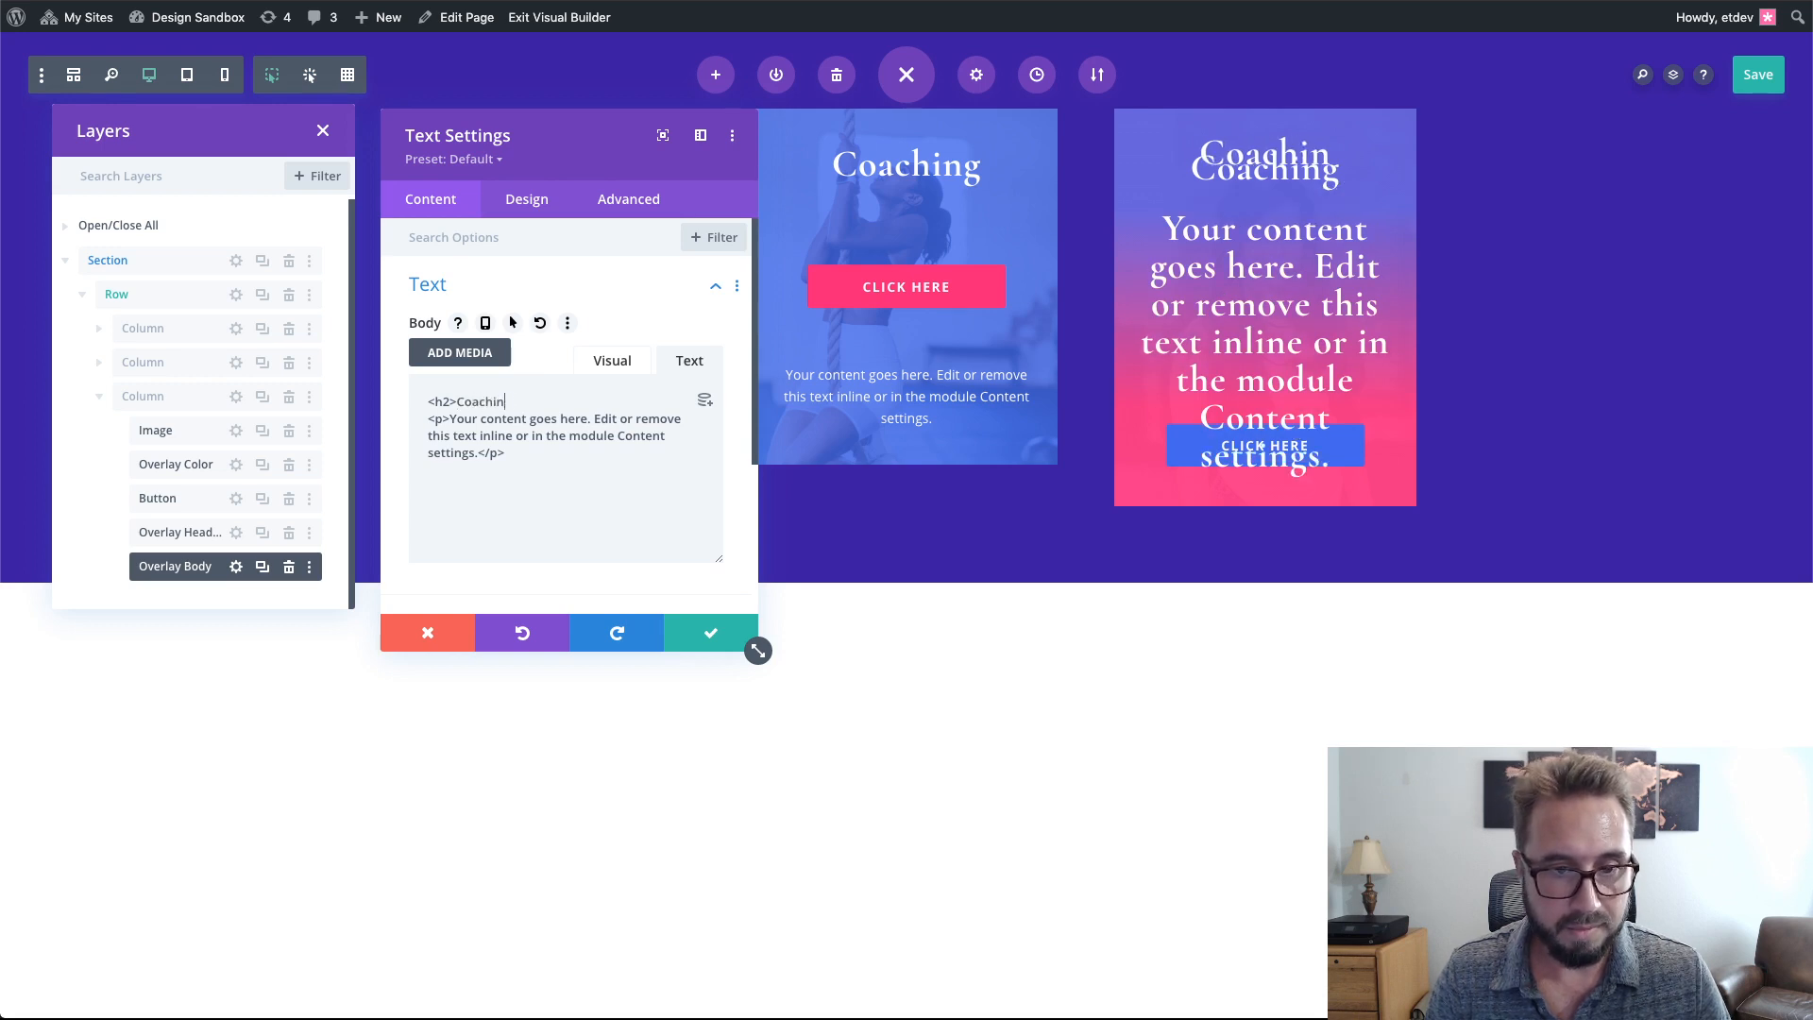
{"action": "type", "text": "g</h"}
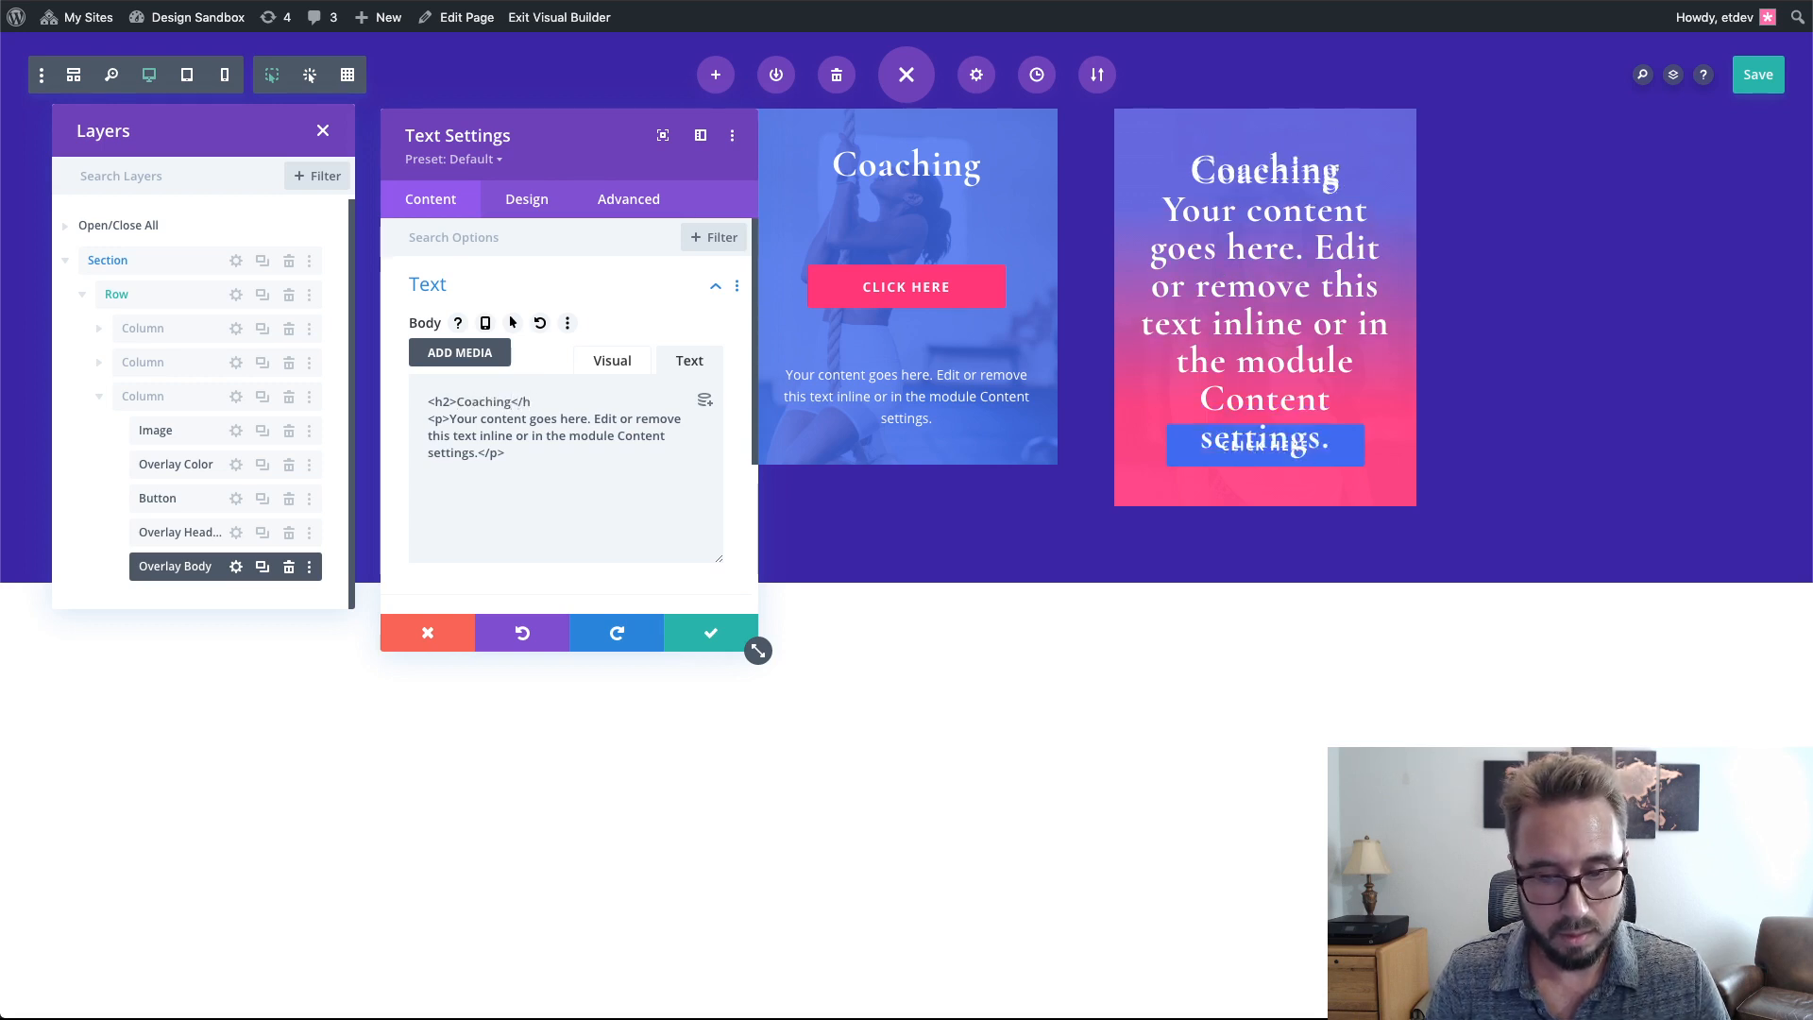
{"action": "type", "text": "2>"}
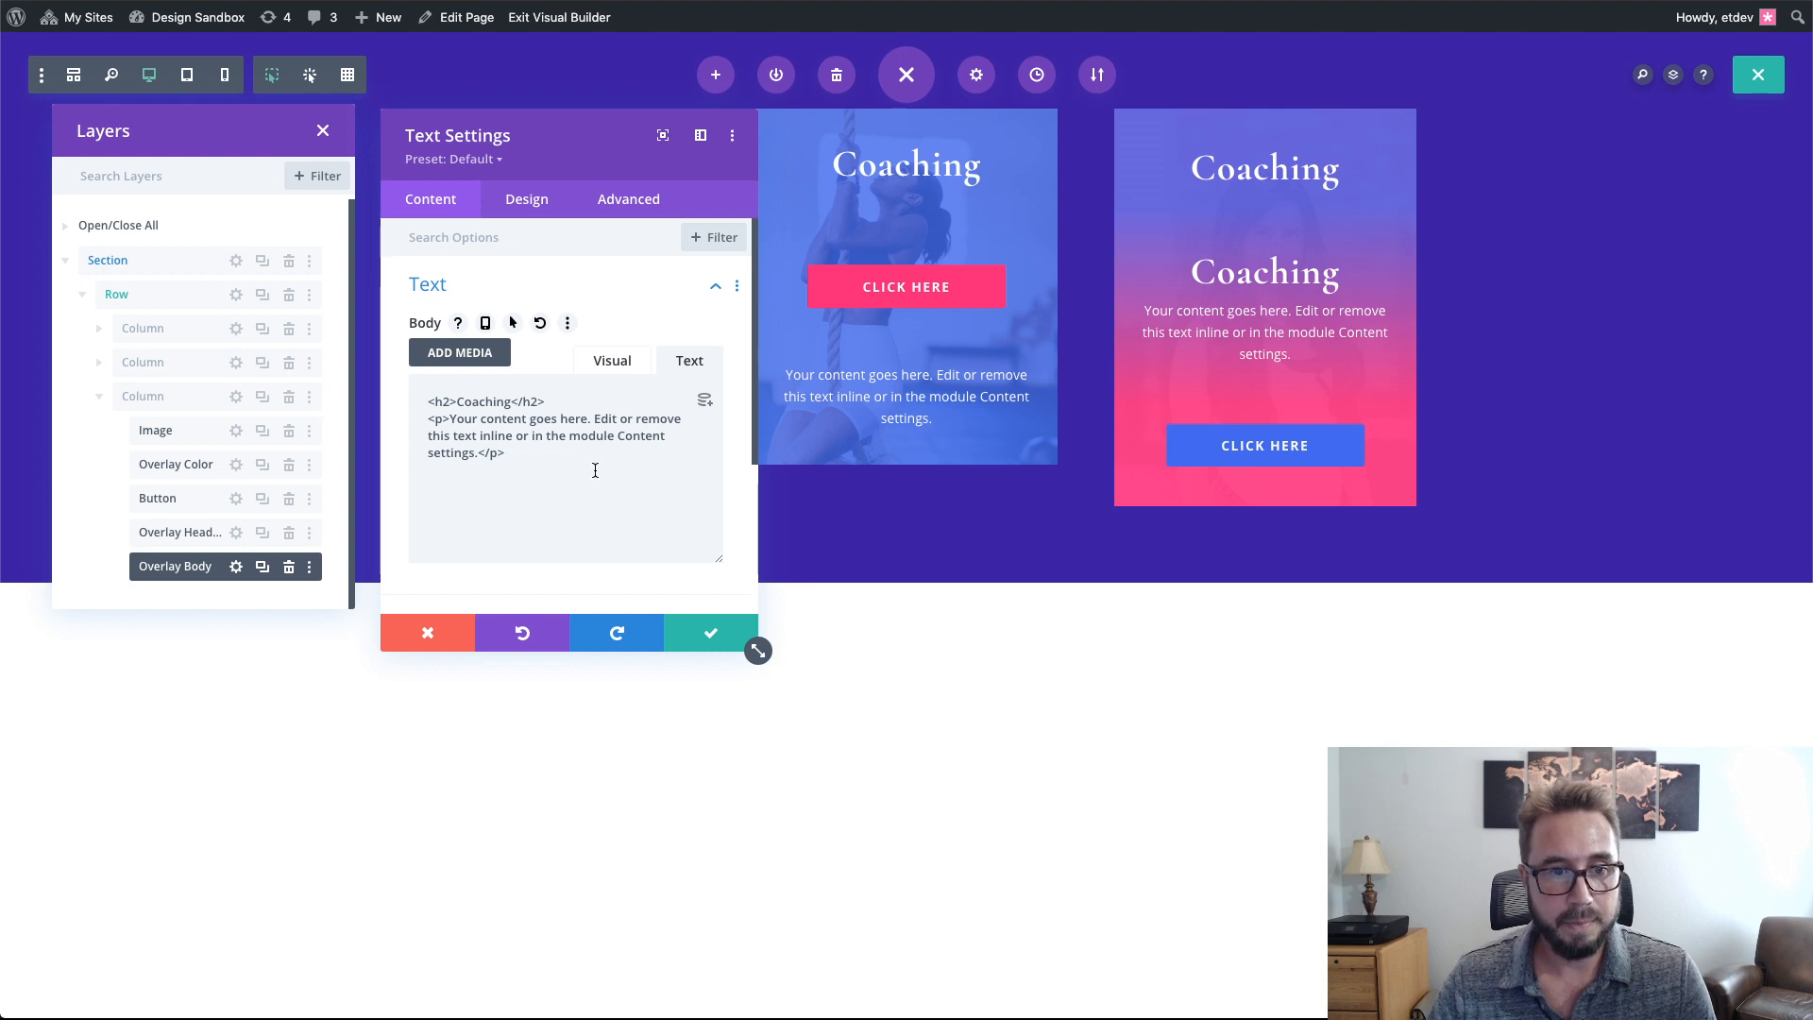
{"action": "left_click", "coordinate": [715, 639]}
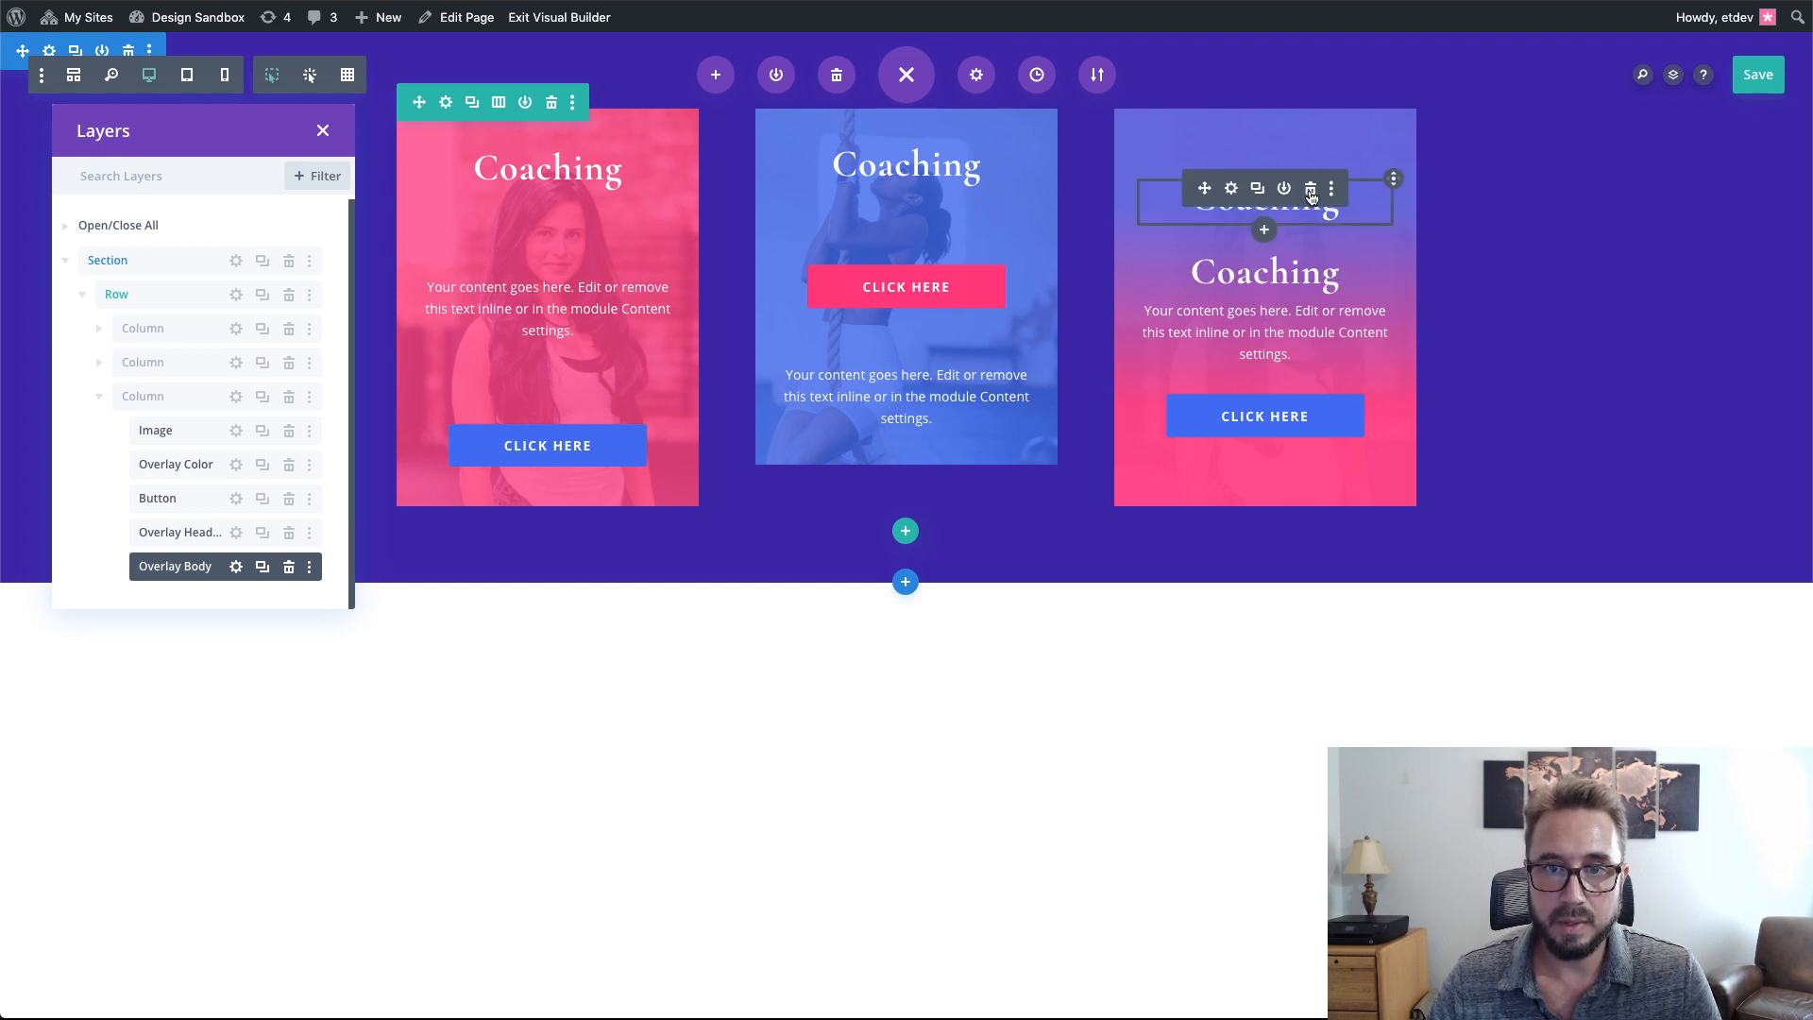
{"action": "left_click", "coordinate": [1311, 190]}
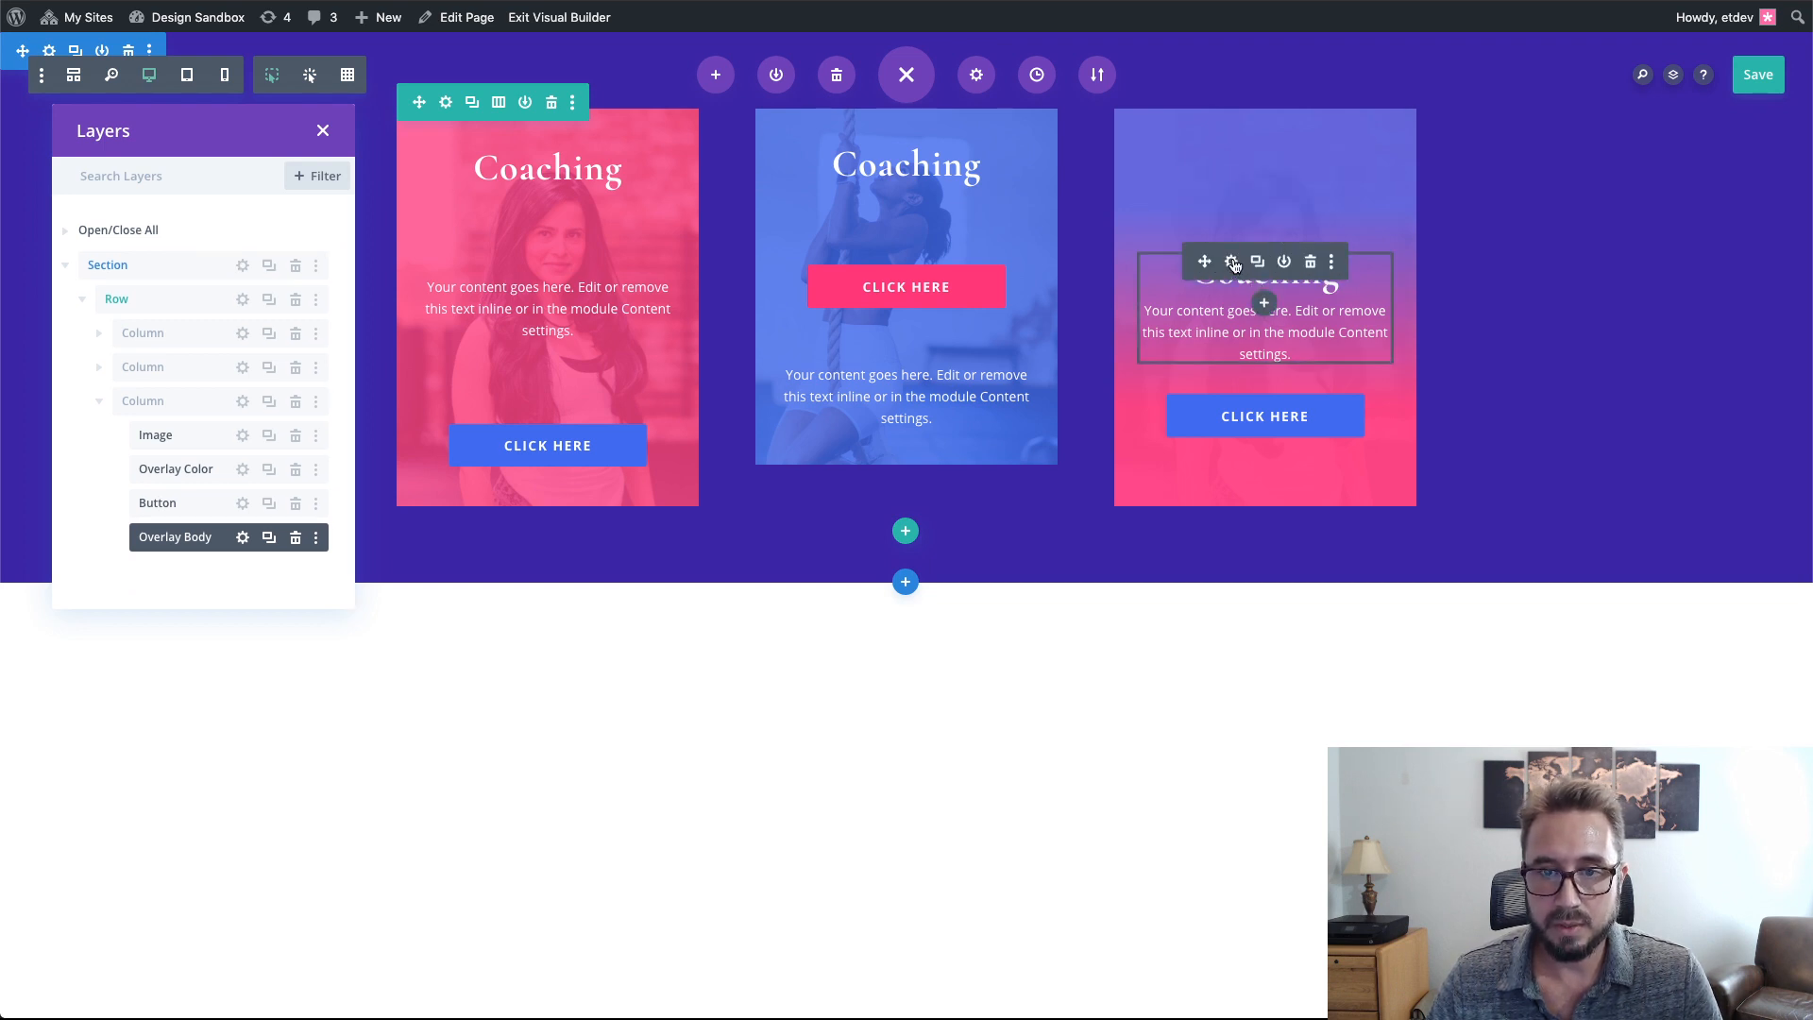
- Set the CSS class of the third card's image to et-overlay-image et-rotate
{"action": "left_click", "coordinate": [1232, 262]}
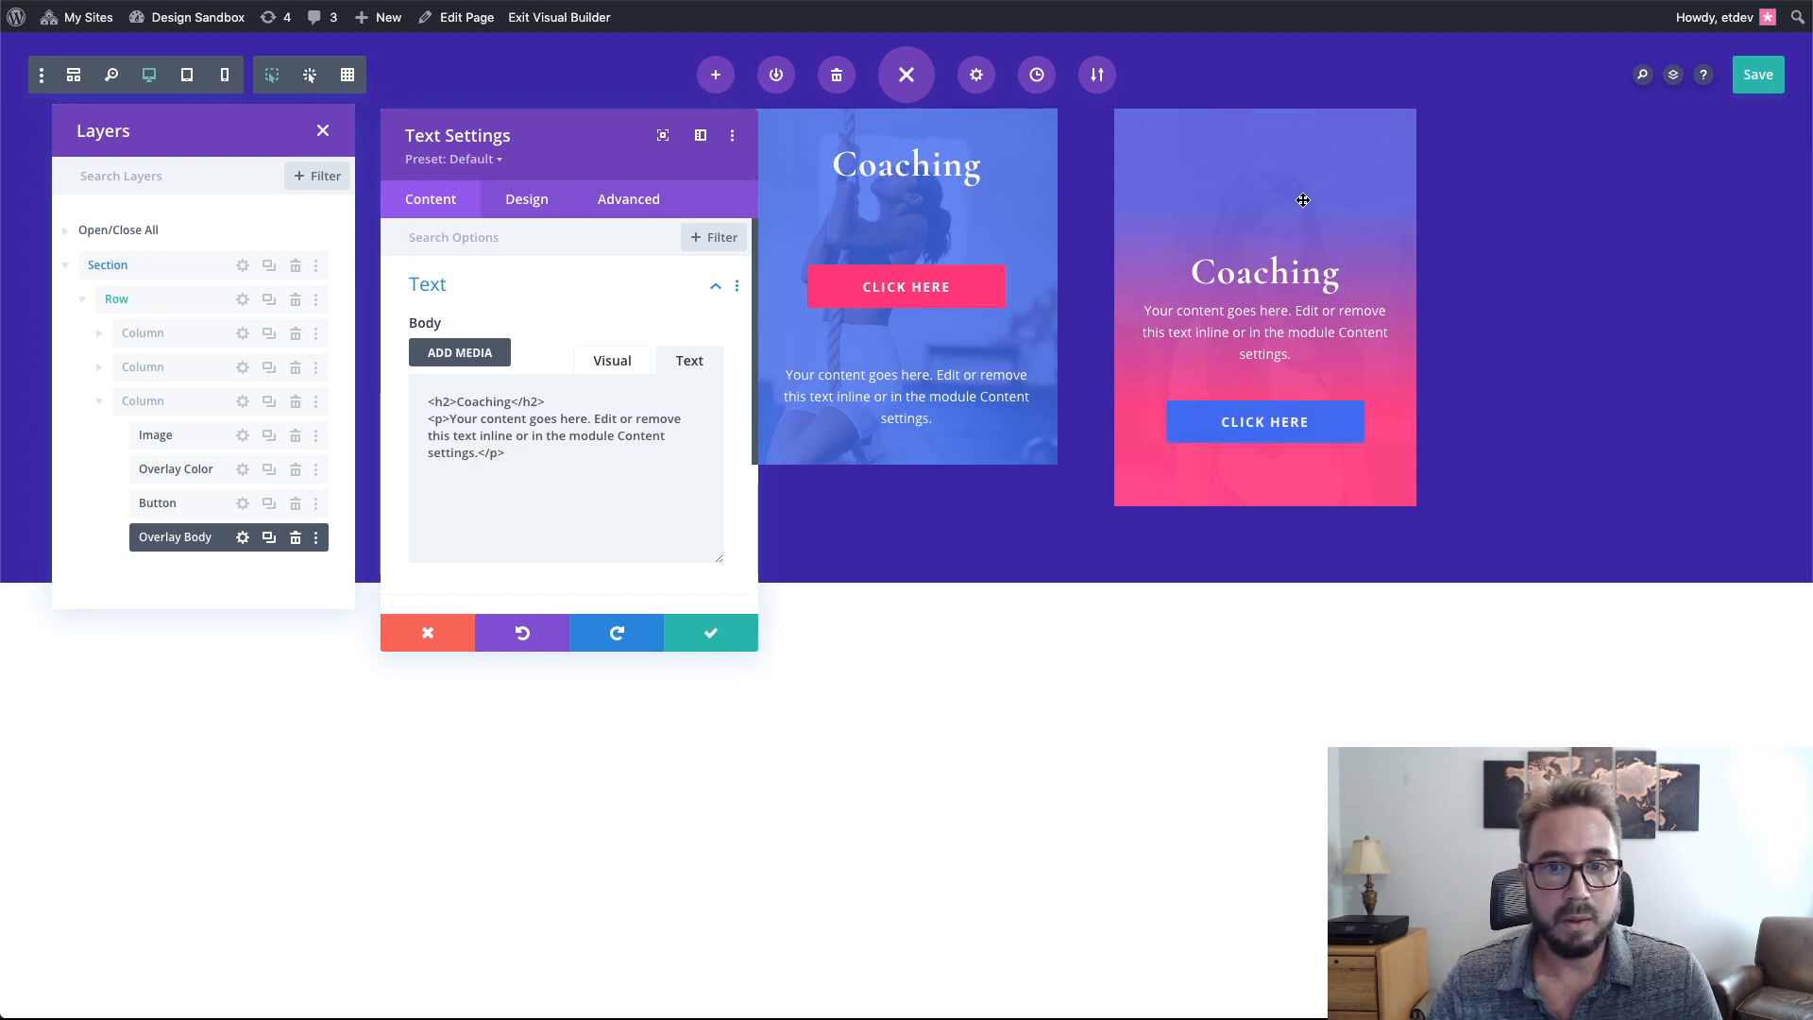
{"action": "left_click", "coordinate": [243, 436]}
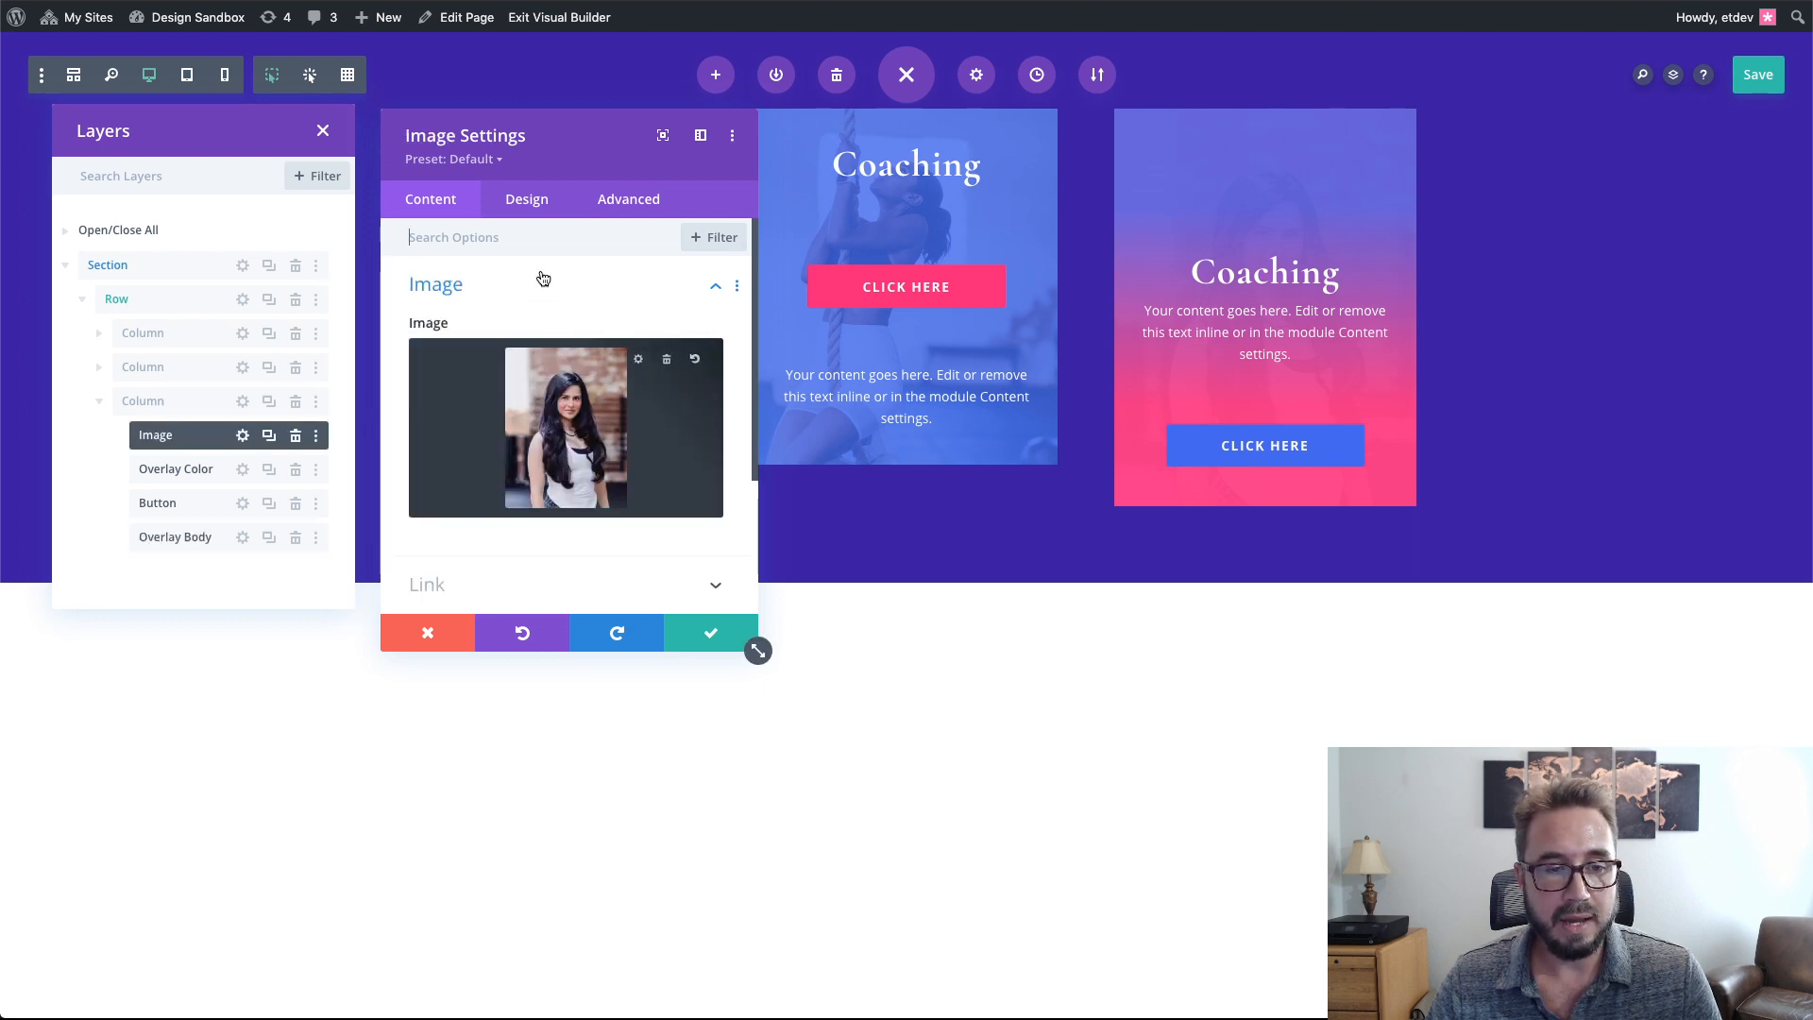
{"action": "left_click", "coordinate": [627, 202]}
{"action": "left_click", "coordinate": [518, 302]}
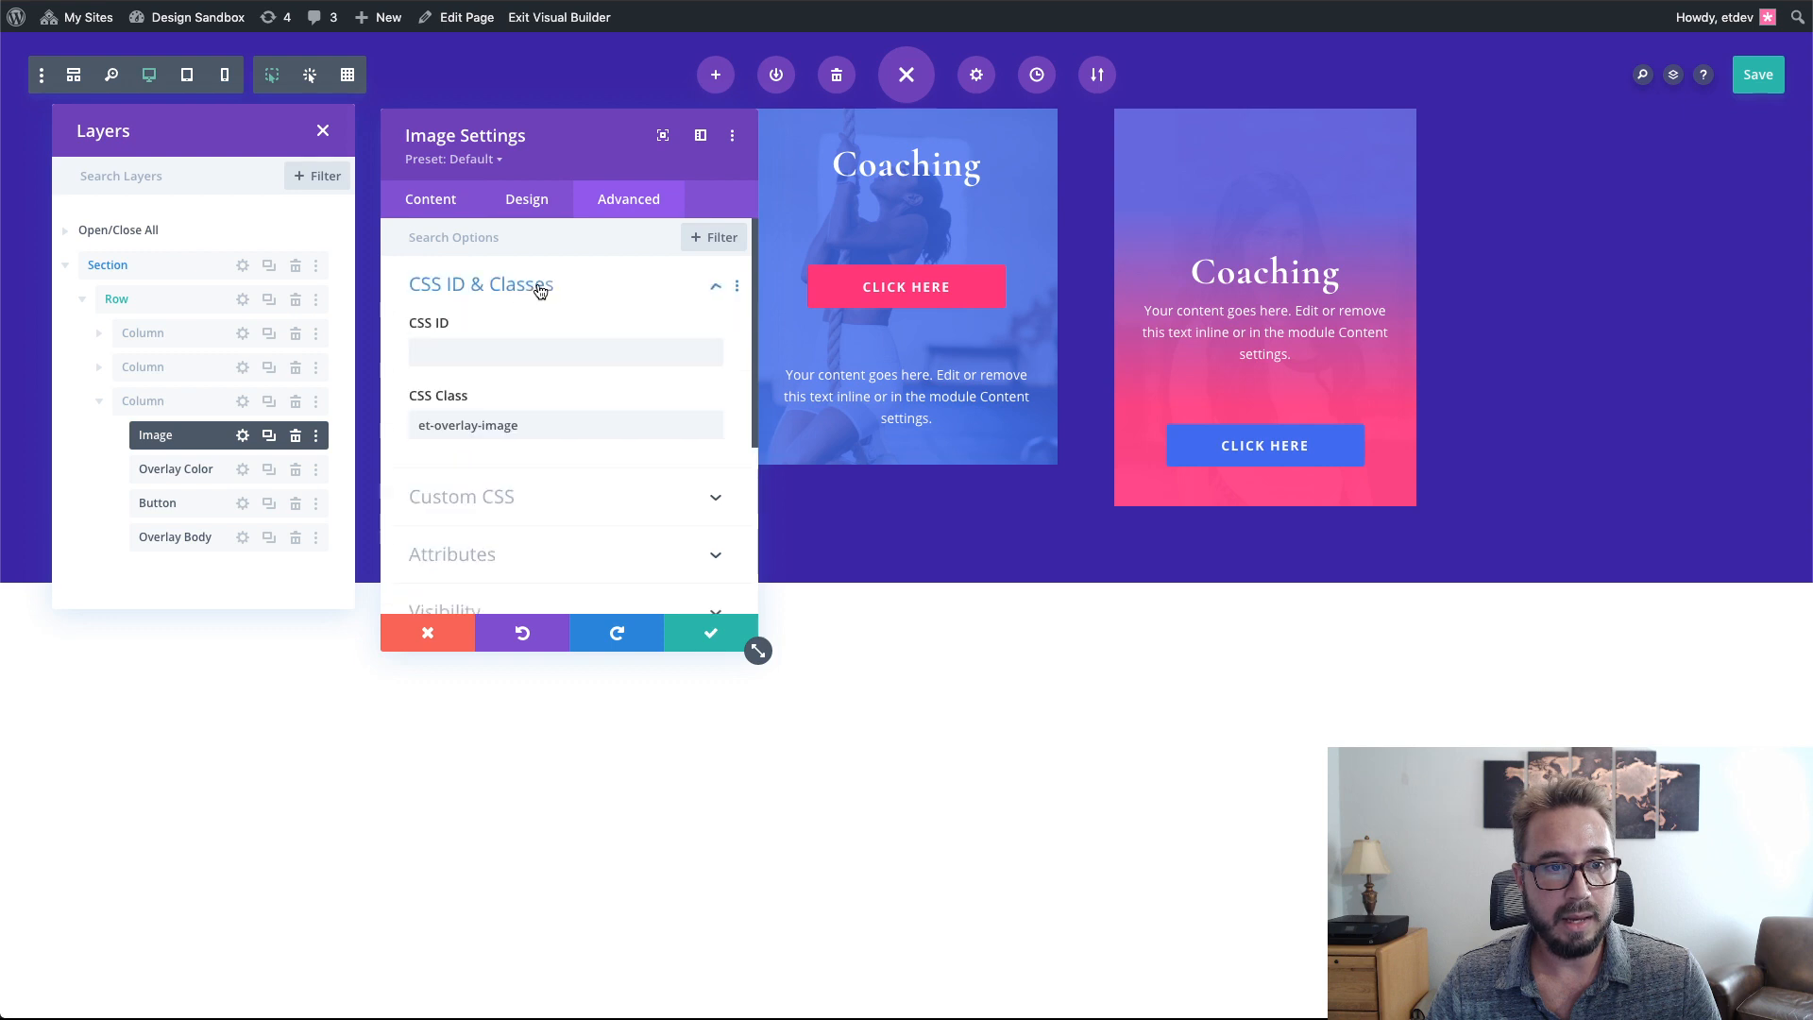
{"action": "left_click", "coordinate": [557, 430]}
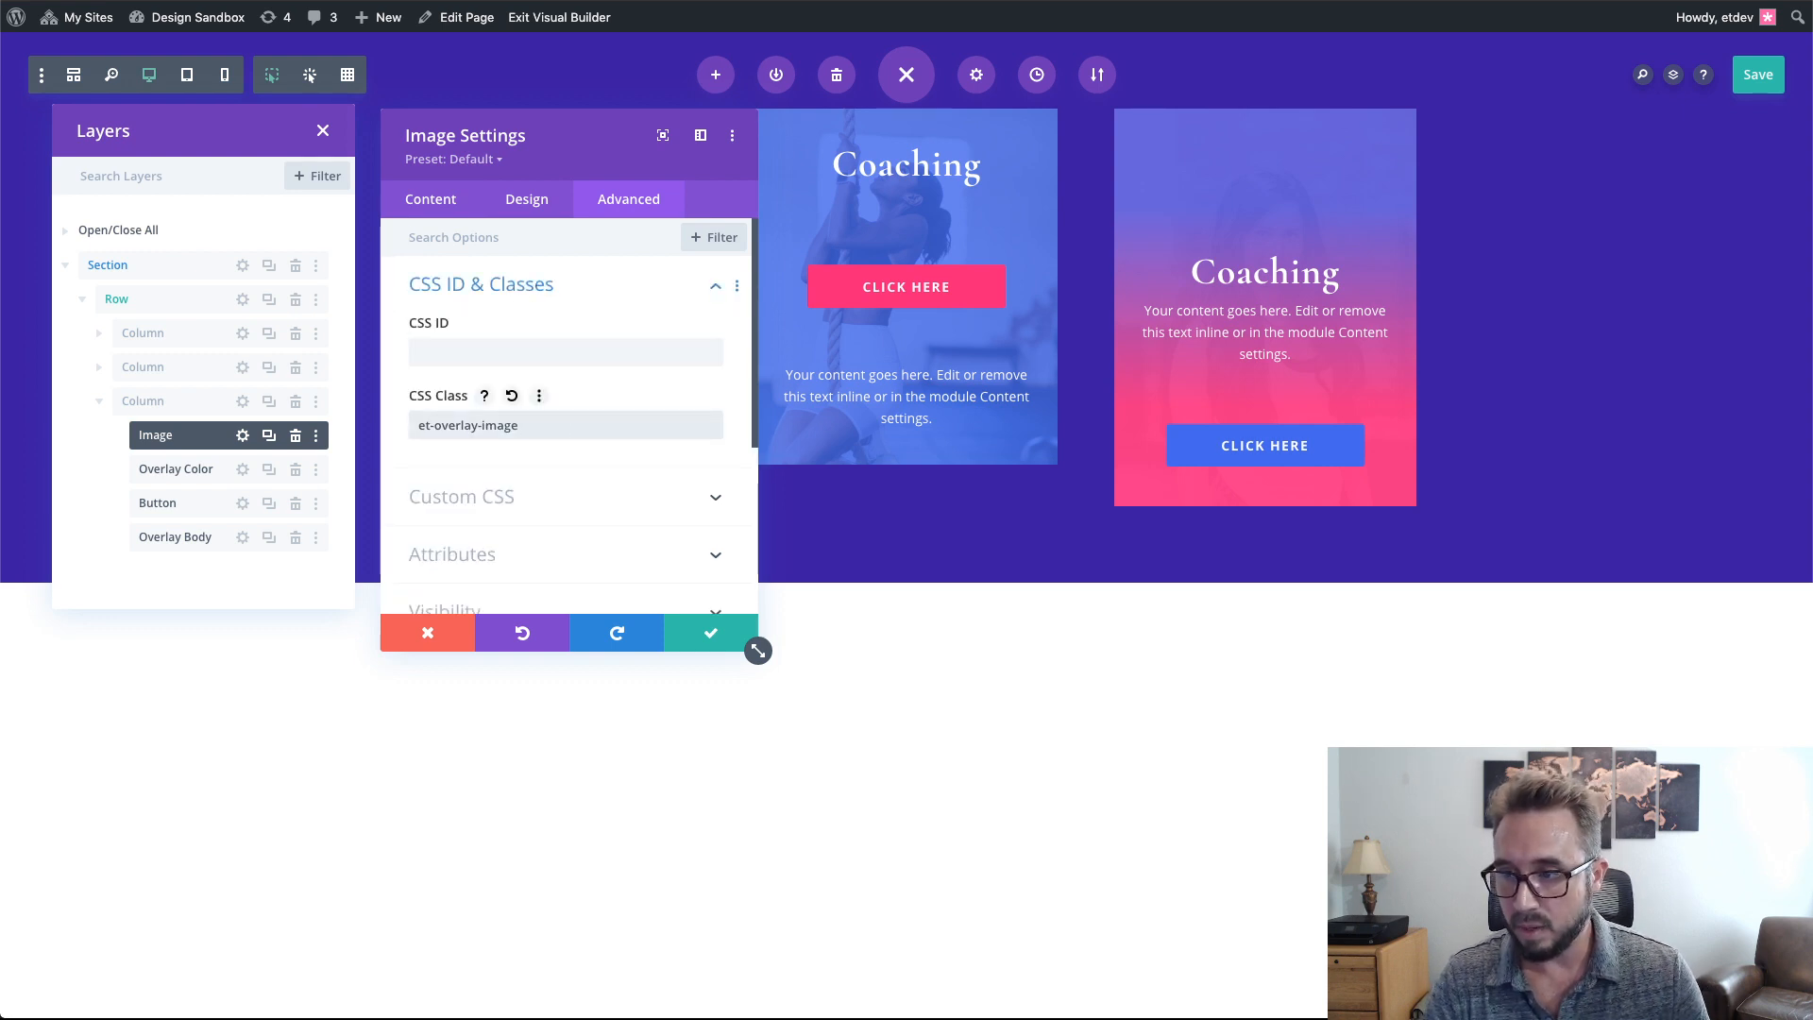
{"action": "type", "text": "et-rotate"}
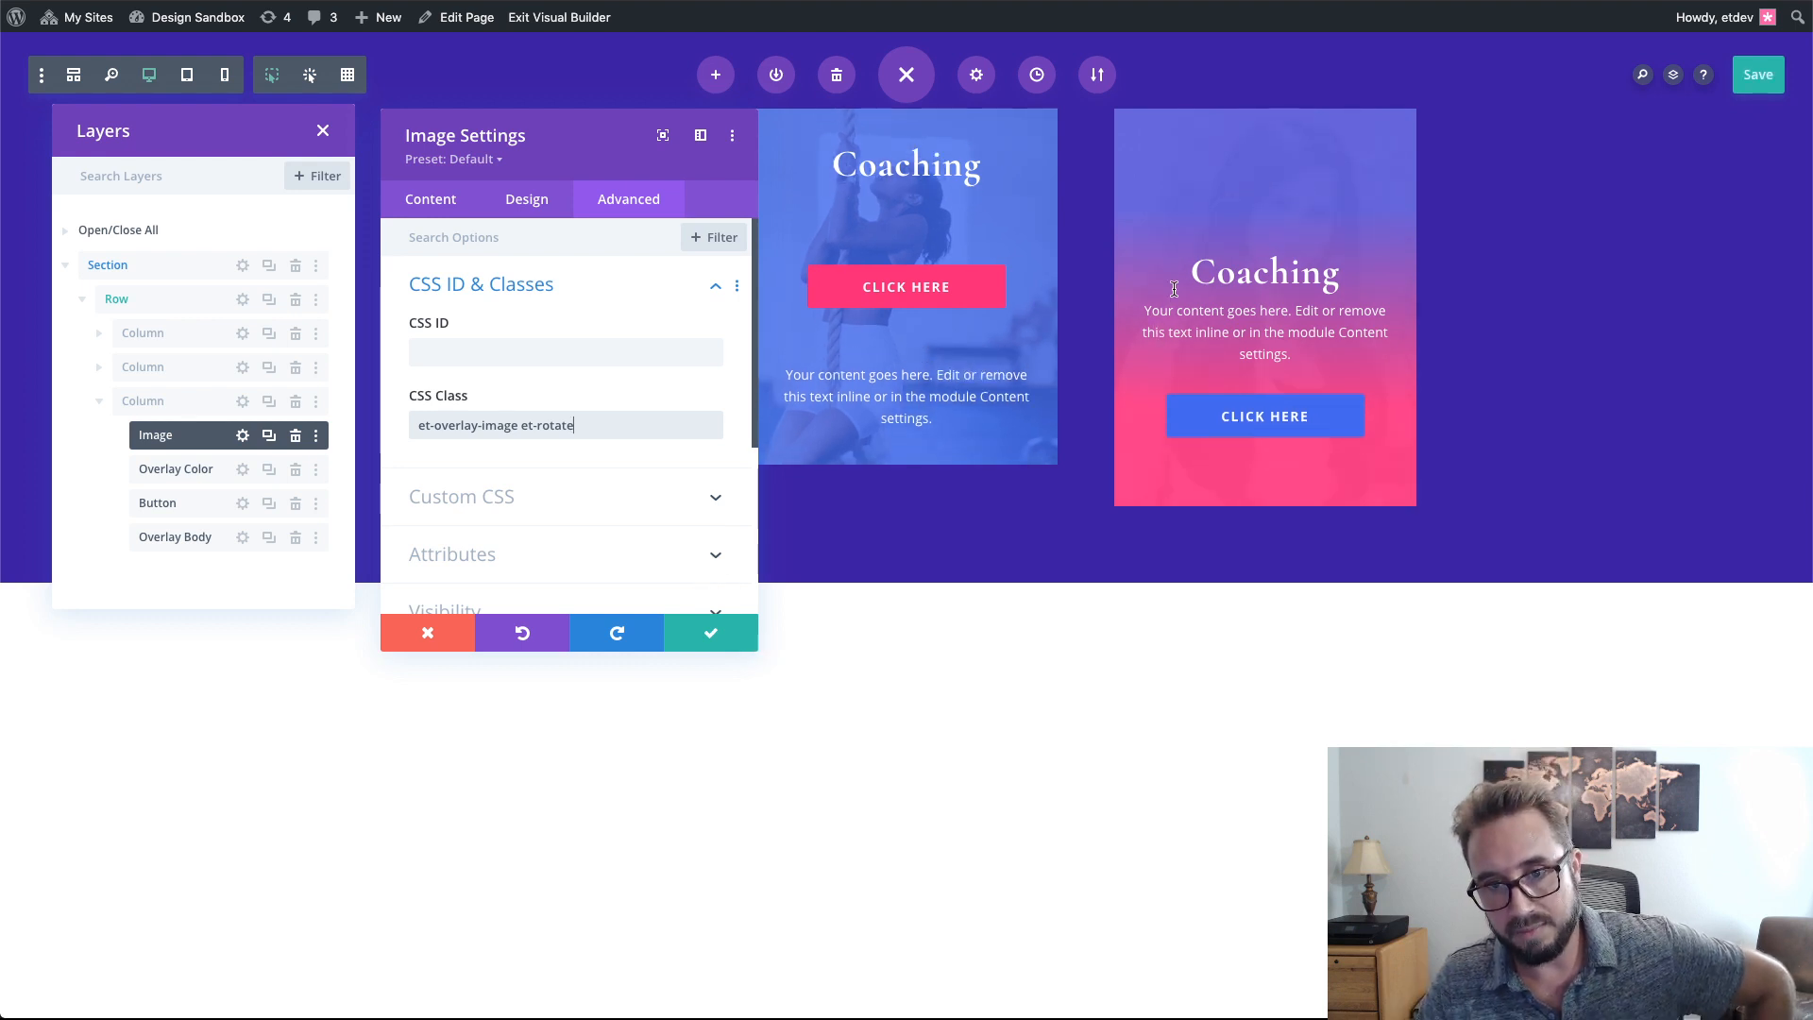
- Save the third card's image settings and the page, and preview the third card's hover effect on the live page
{"action": "left_click", "coordinate": [710, 633]}
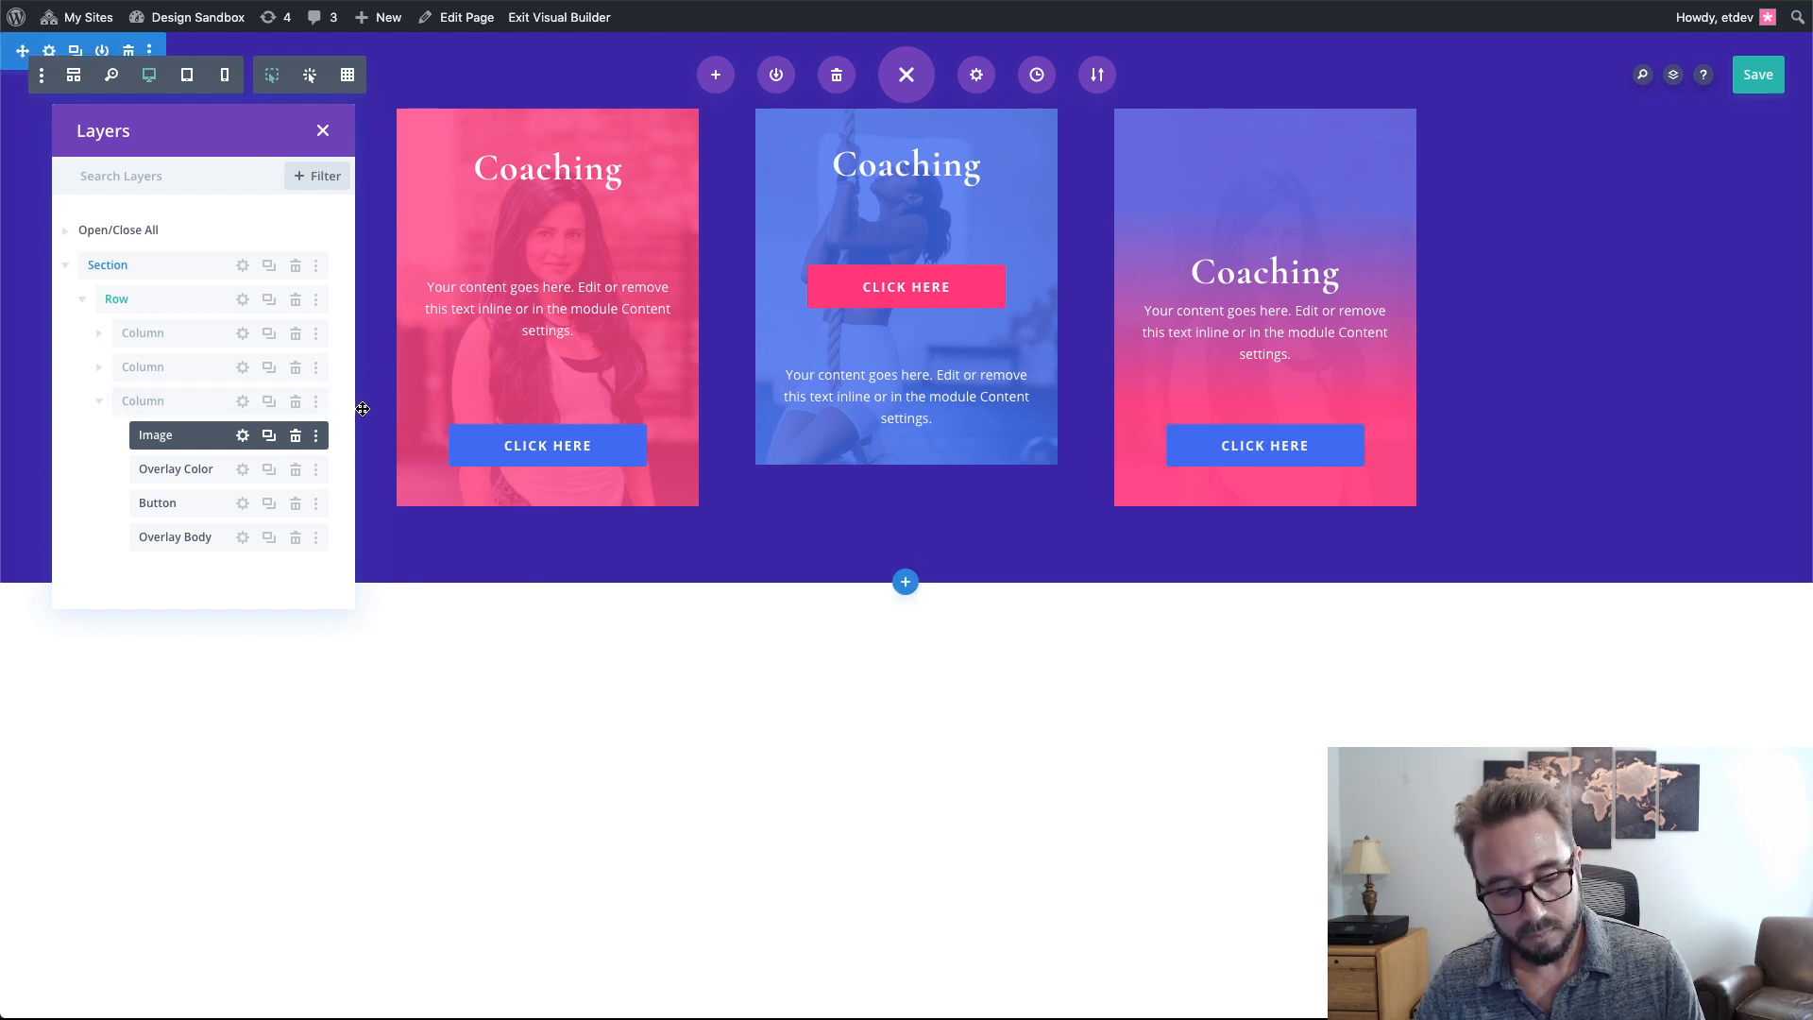
{"action": "key", "text": "super+s"}
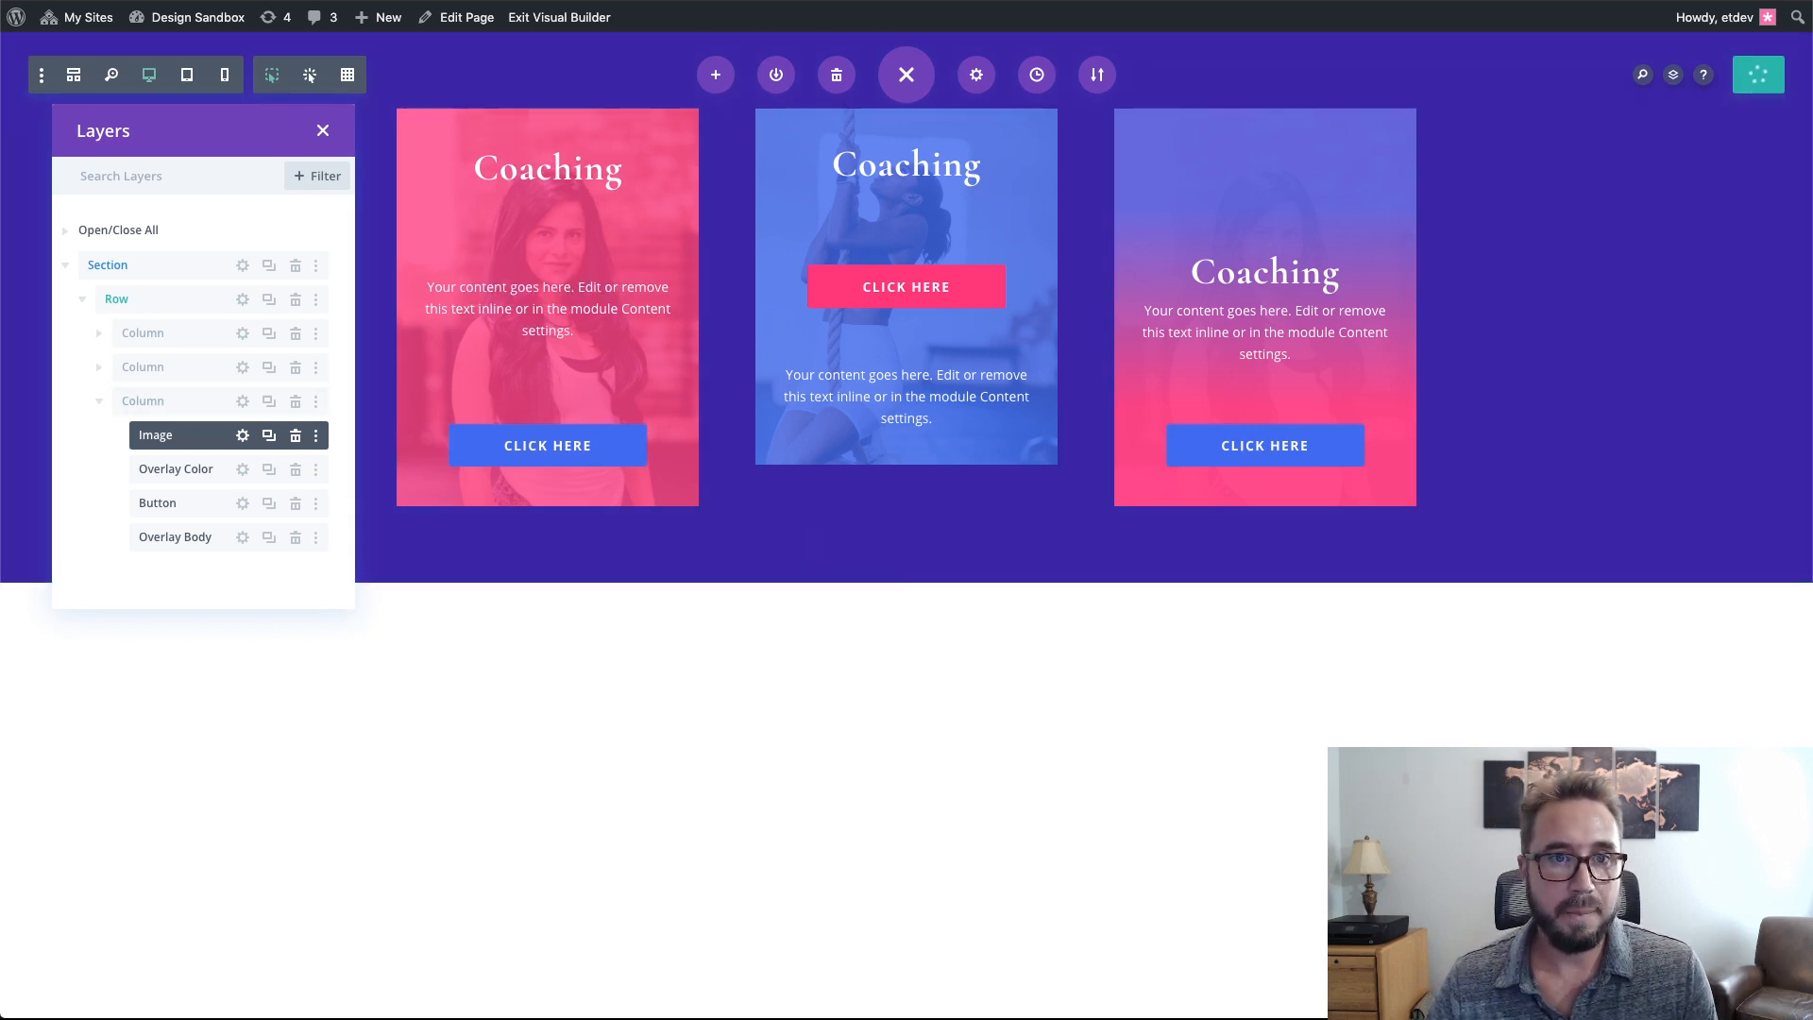
{"action": "left_click", "coordinate": [597, 1]}
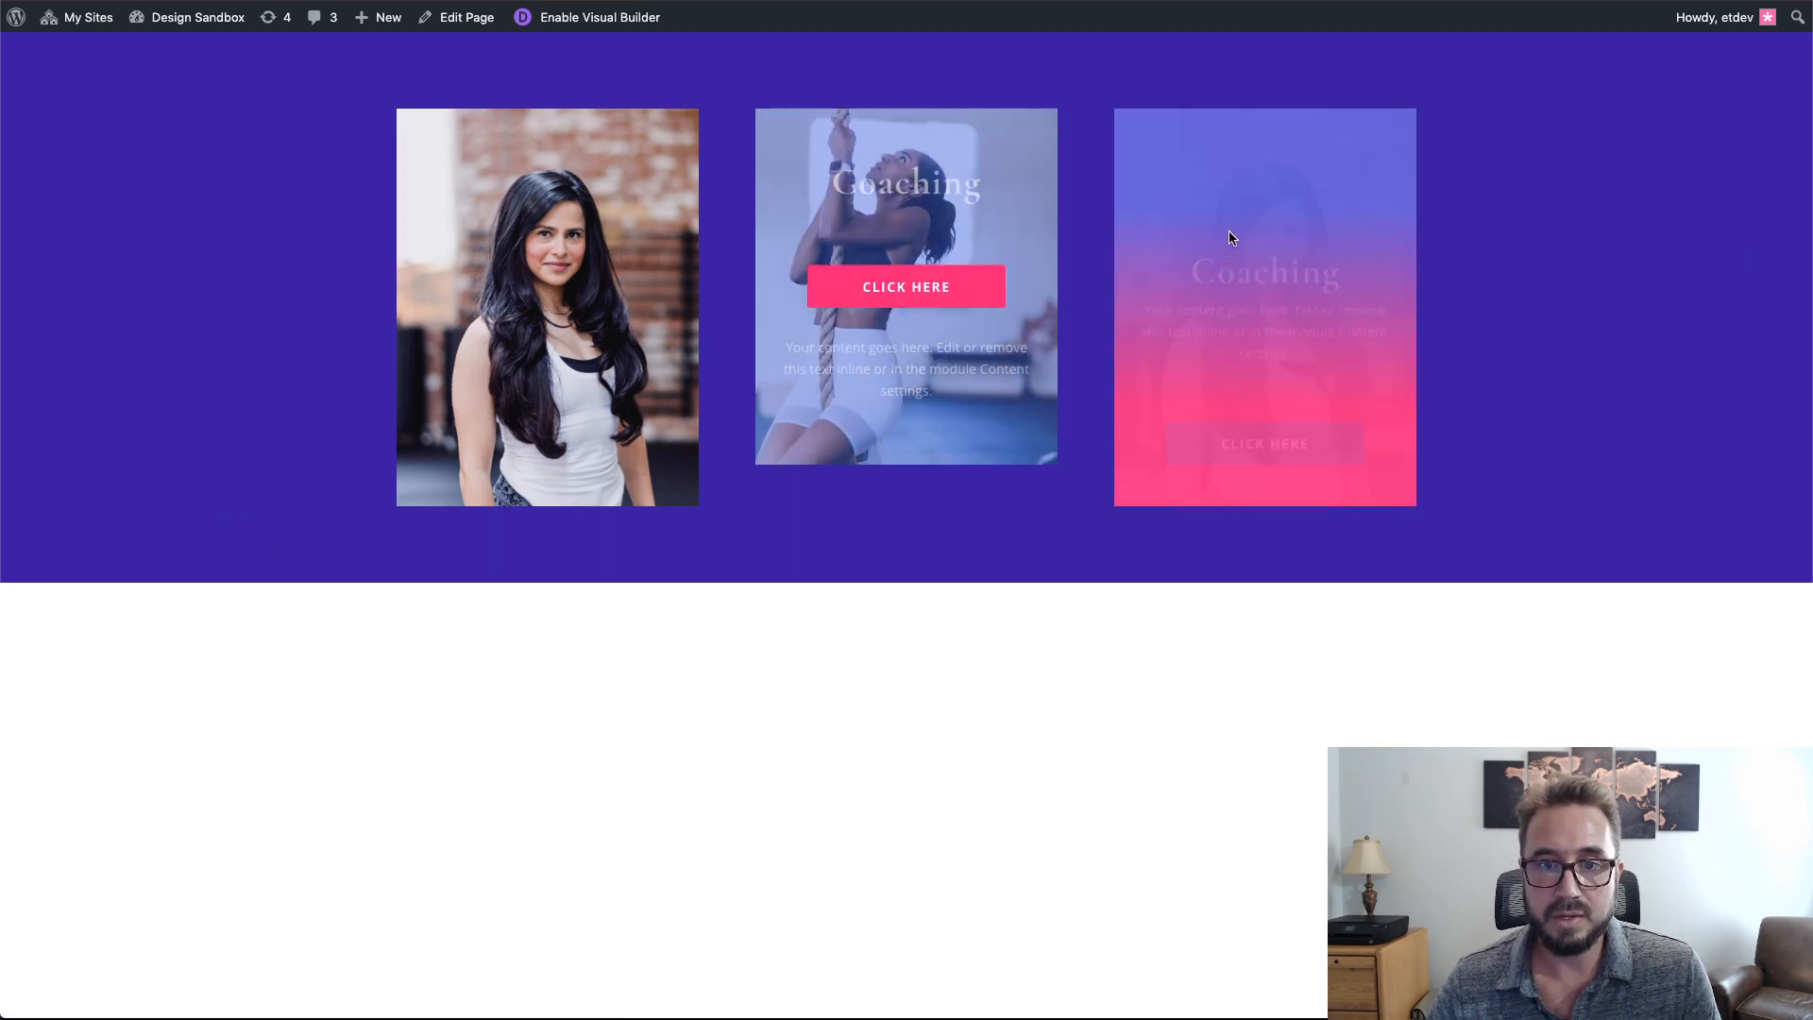
{"action": "mouse_move", "coordinate": [1231, 236]}
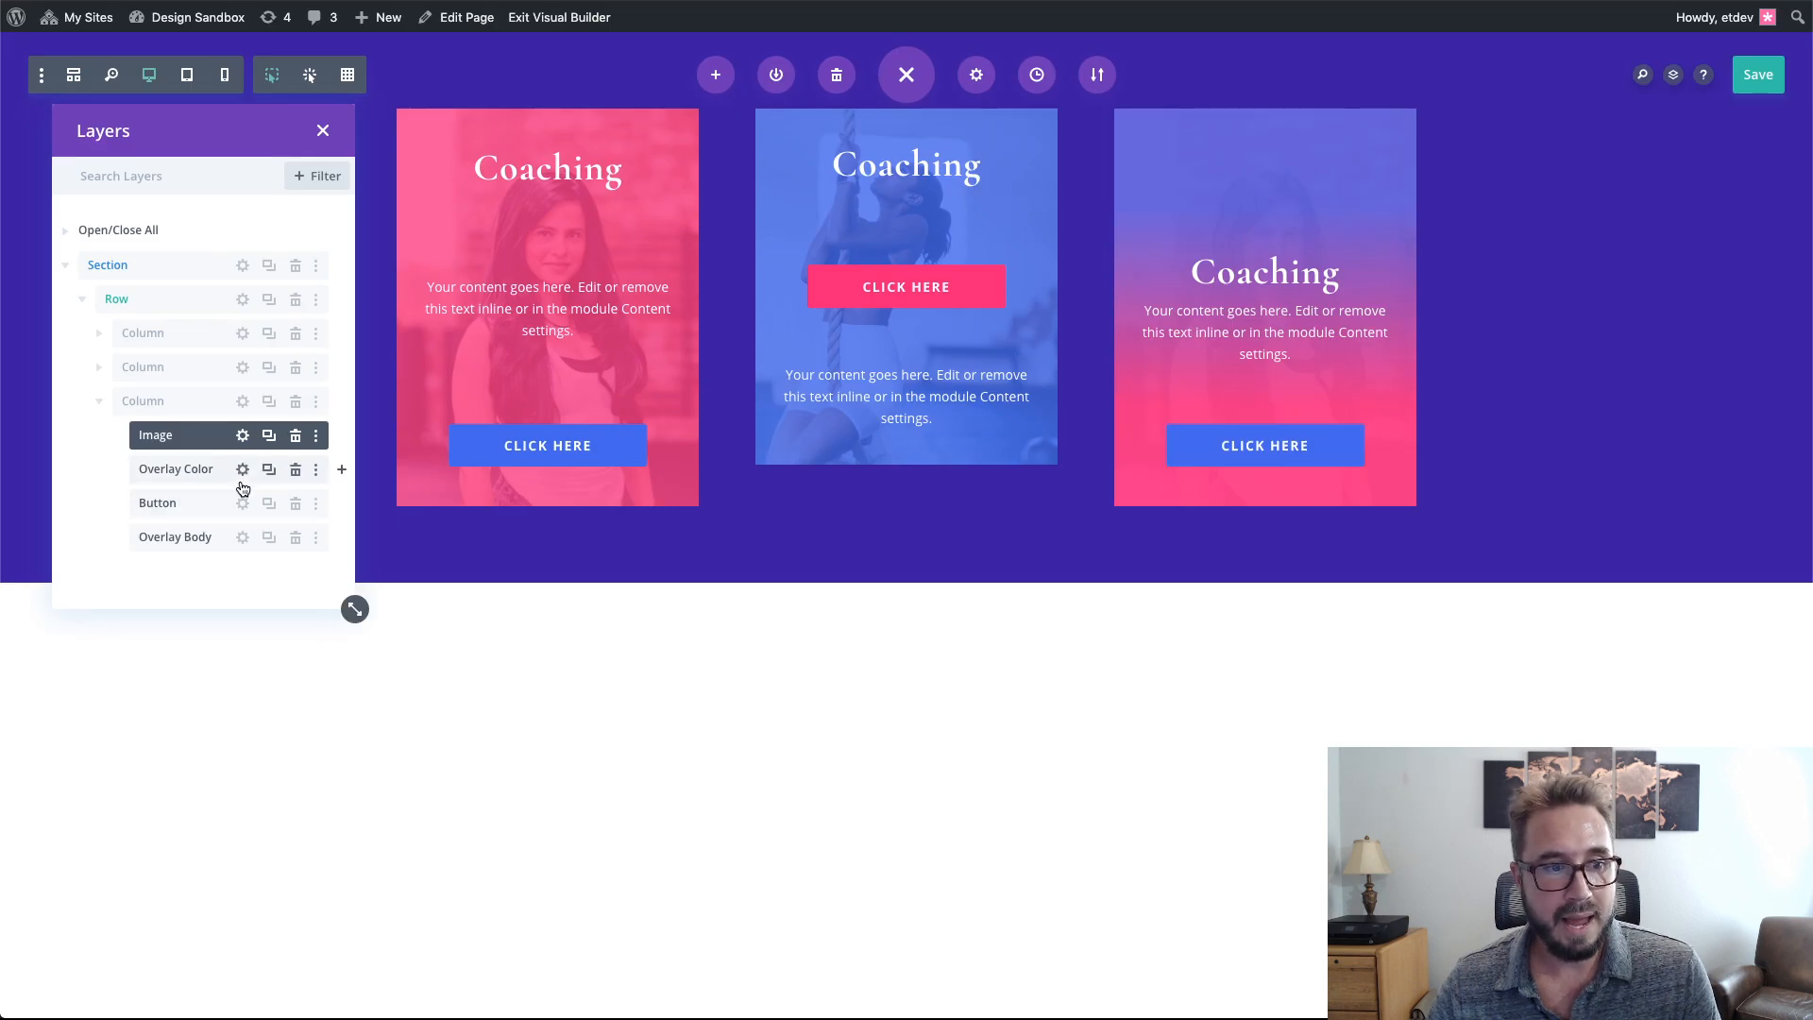
- Remove the et-overlay-item CSS class from the third card's overlay body text, and save its settings and the page
{"action": "left_click", "coordinate": [244, 539]}
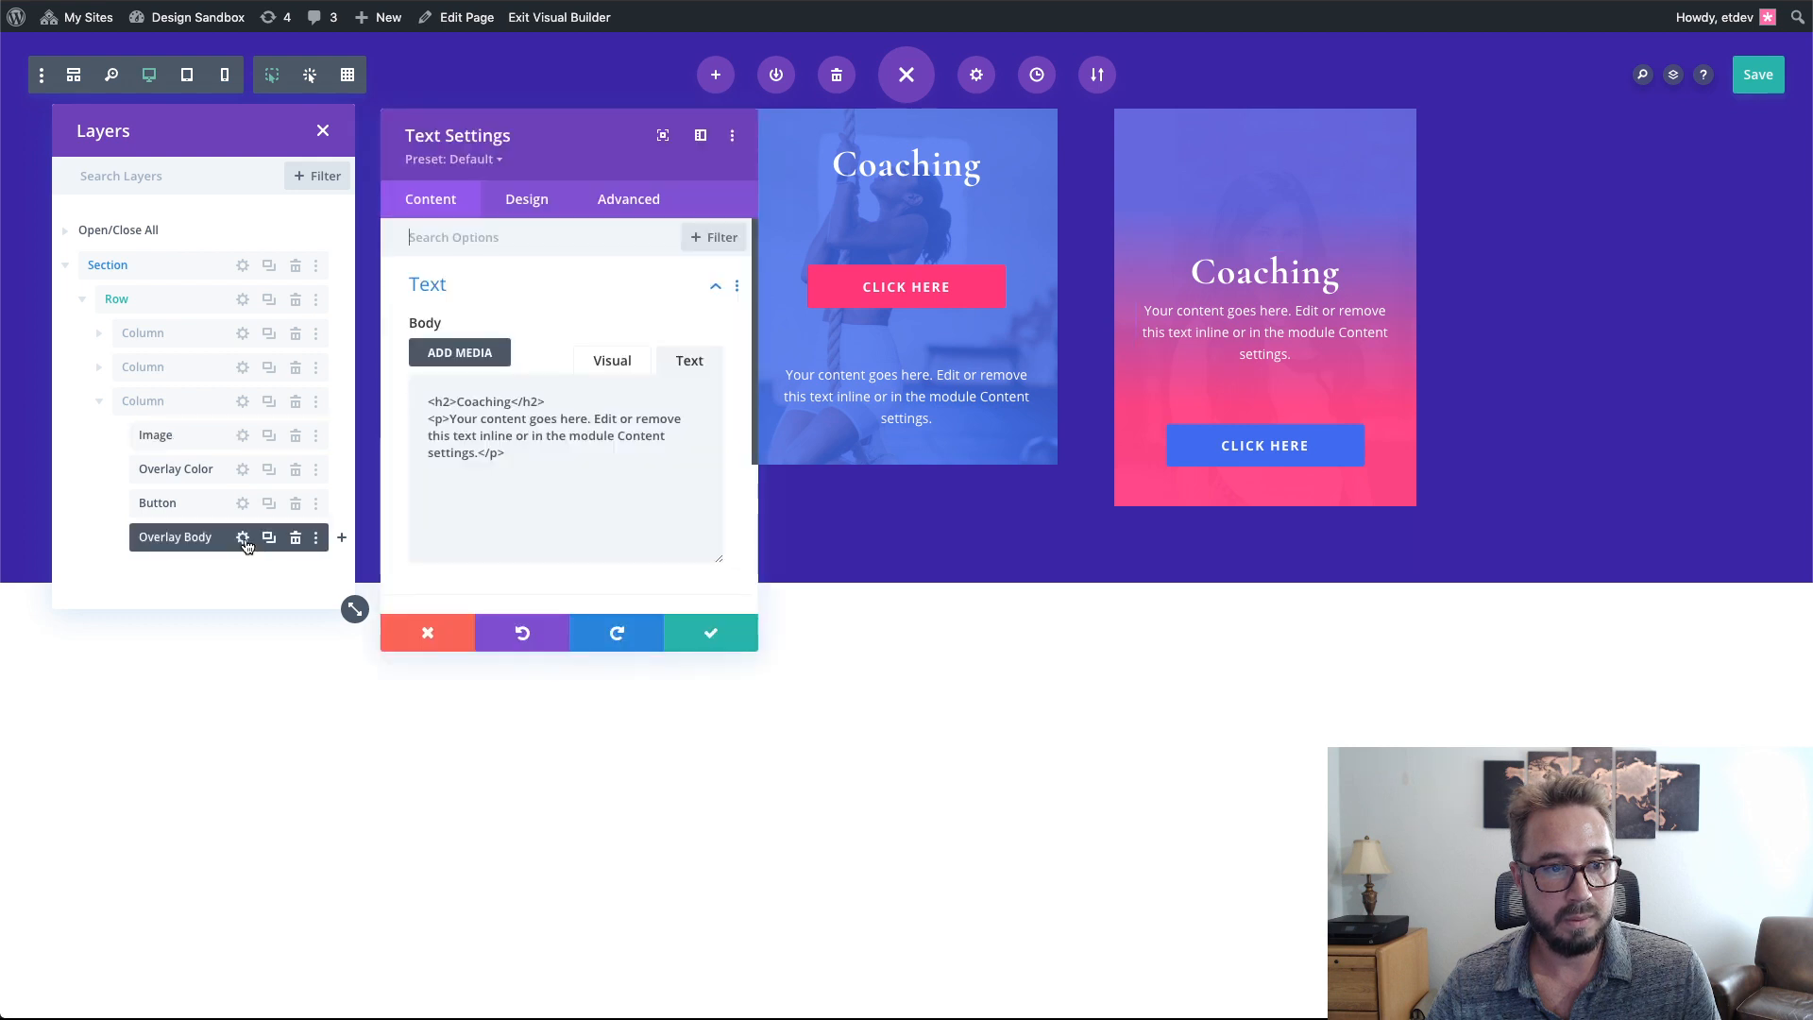
{"action": "left_click", "coordinate": [640, 211]}
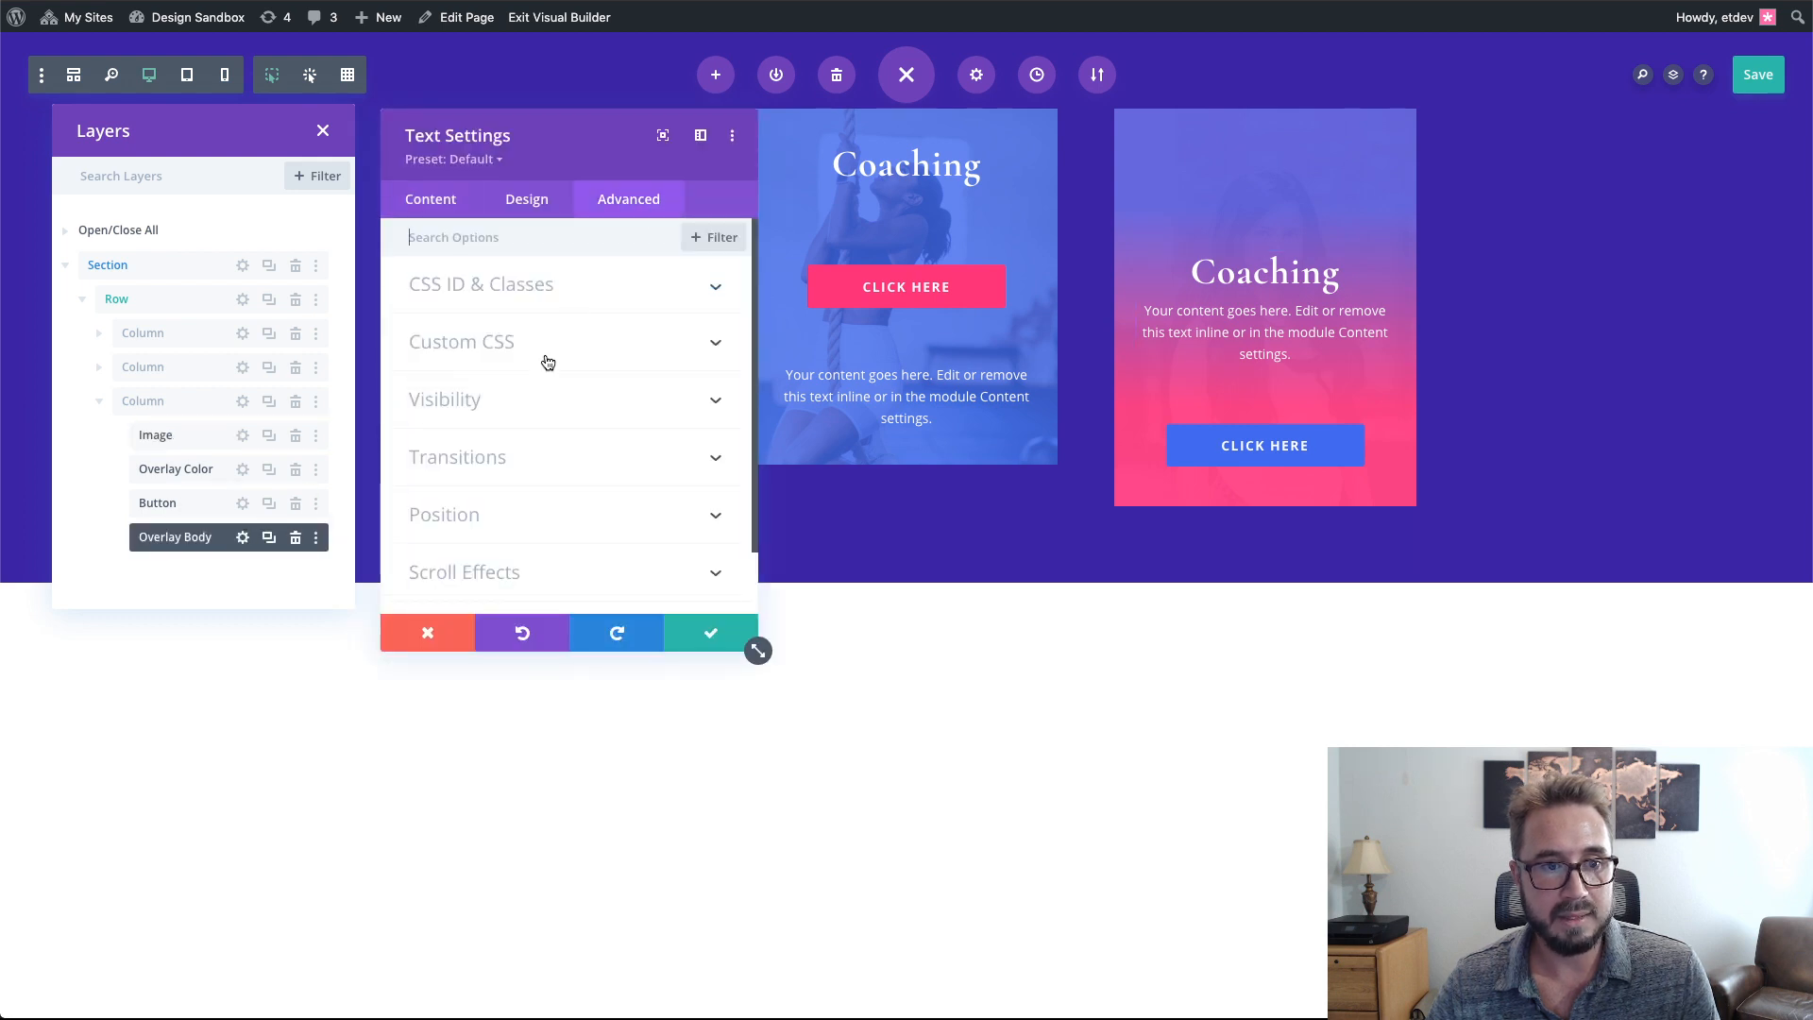
{"action": "left_click", "coordinate": [548, 303]}
{"action": "left_click_drag", "start_coordinate": [542, 428], "coordinate": [378, 425]}
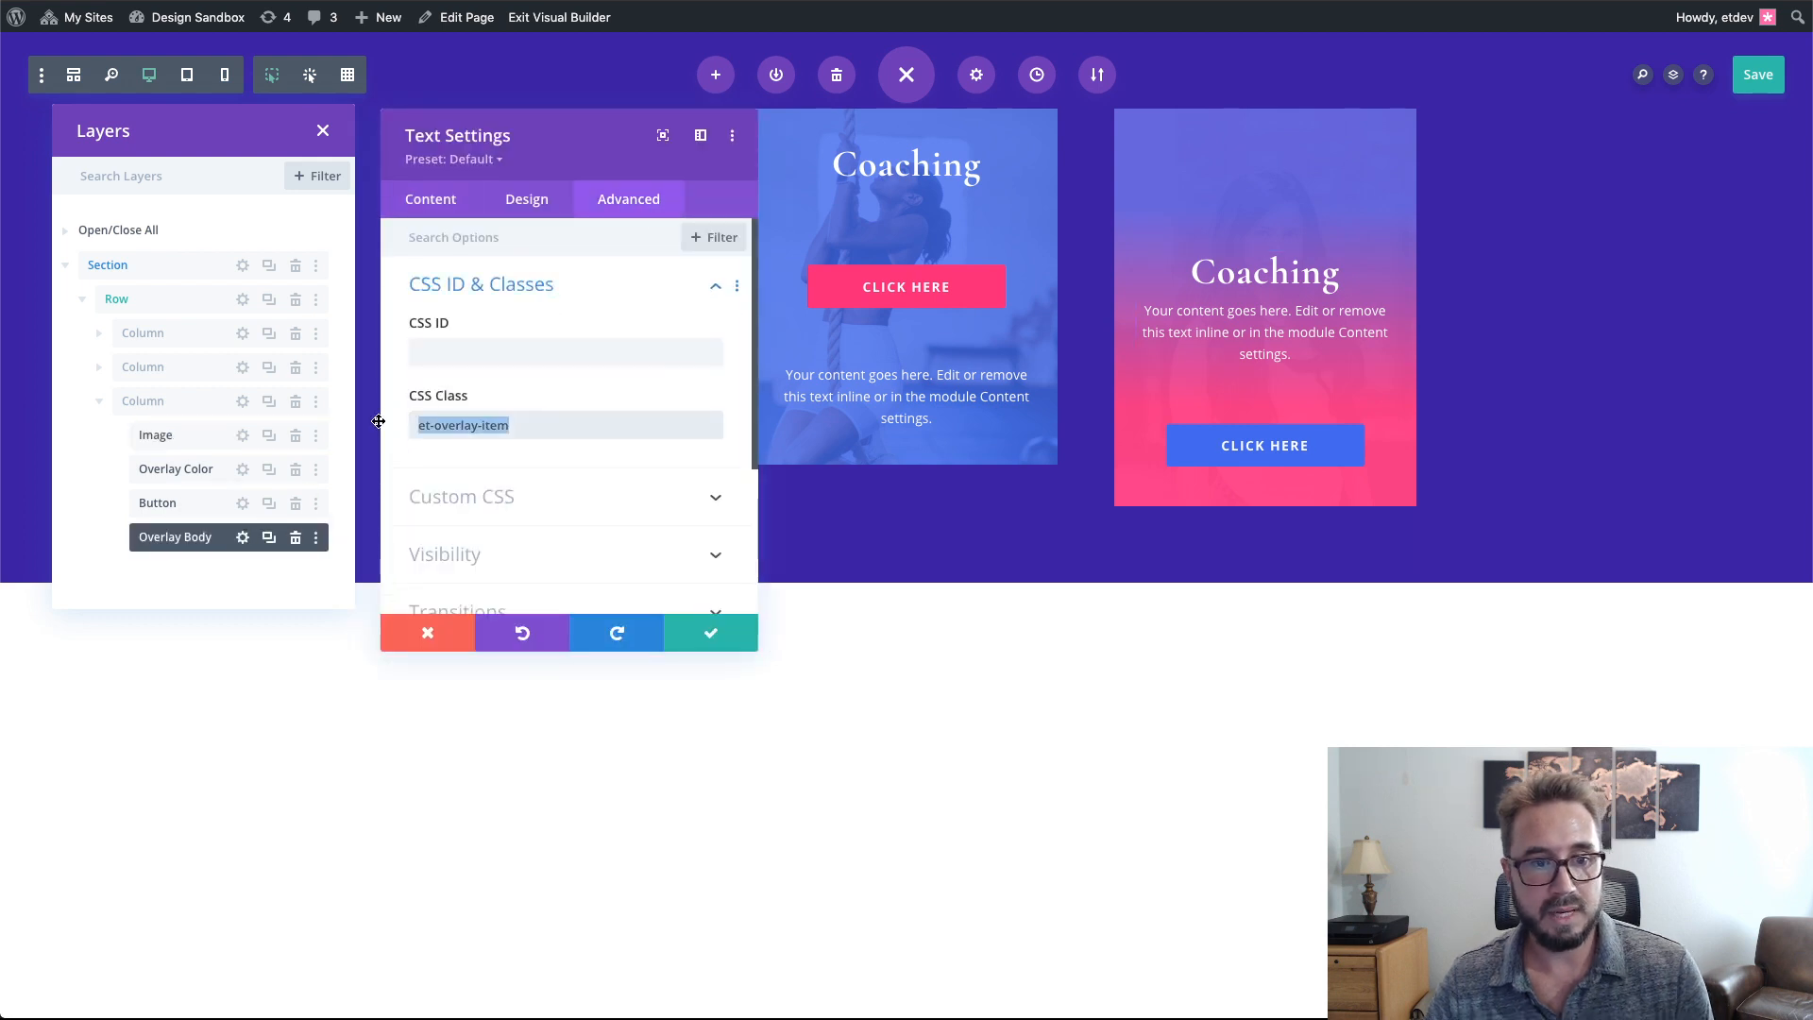
{"action": "key", "text": "BackSpace"}
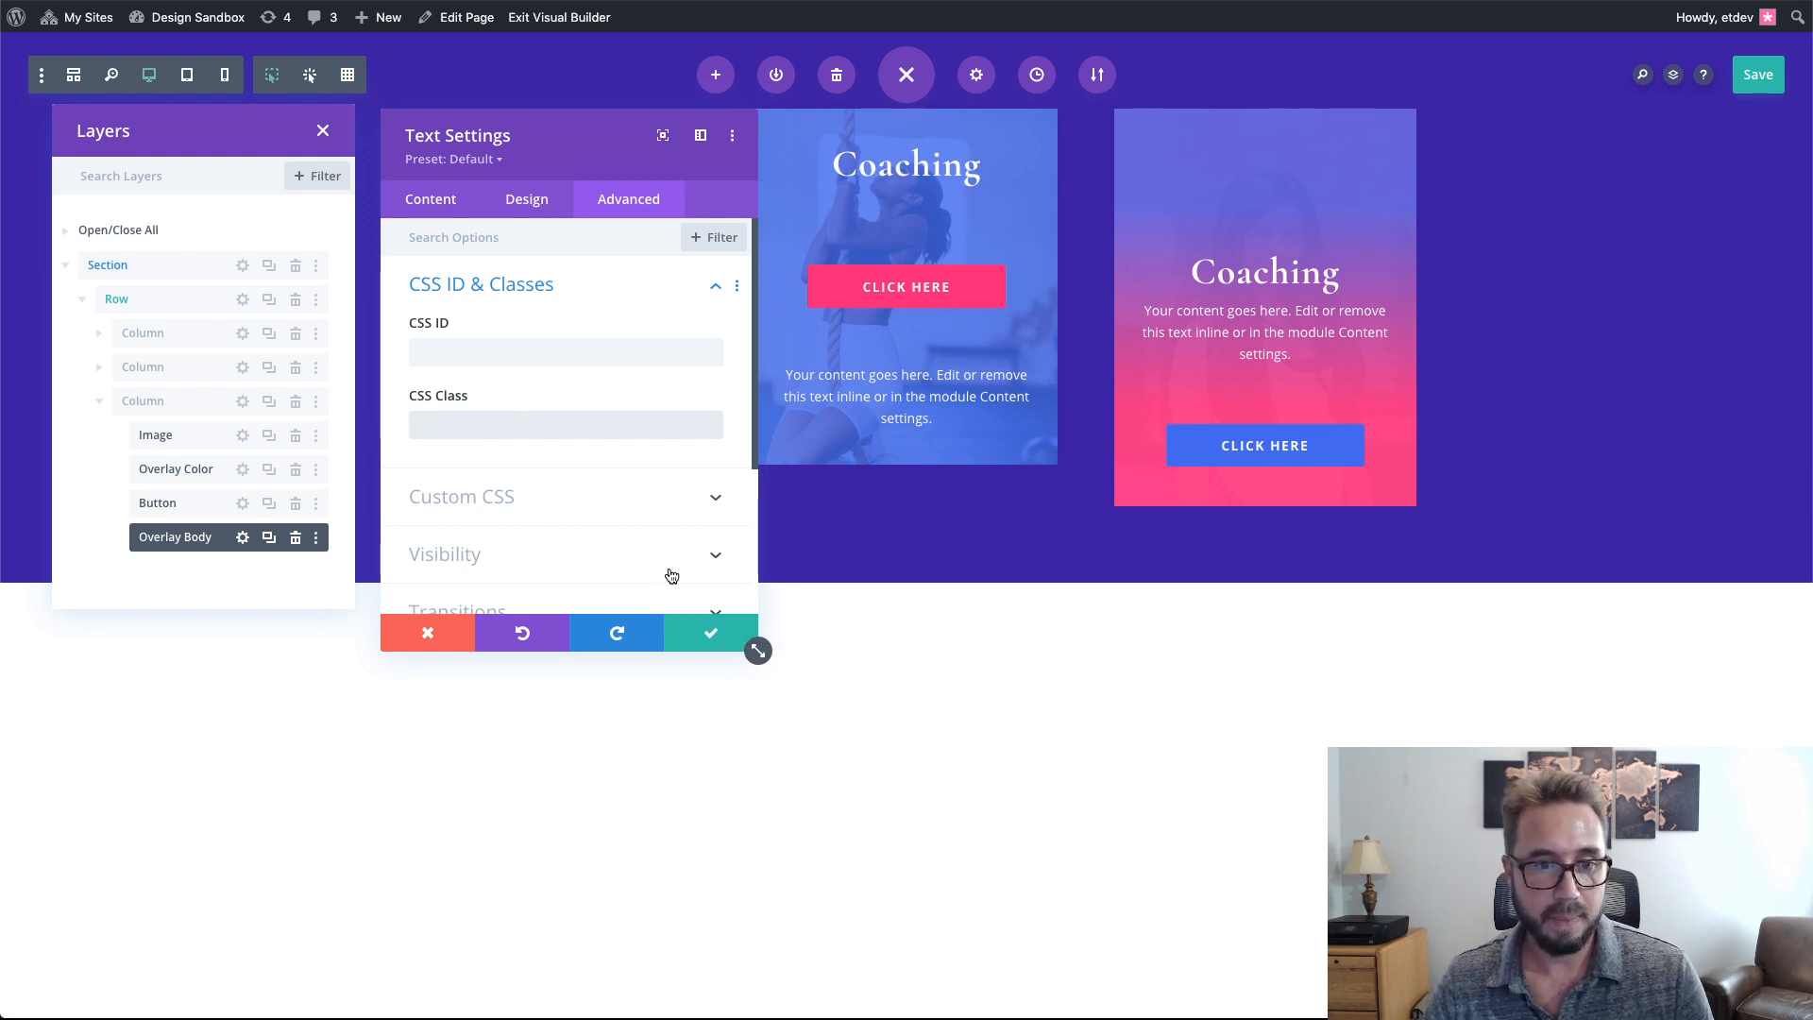
{"action": "left_click", "coordinate": [714, 635]}
{"action": "key", "text": "ctrl+s"}
- Reload the live page and check the hover effects on the image cards
{"action": "key", "text": "super+t"}
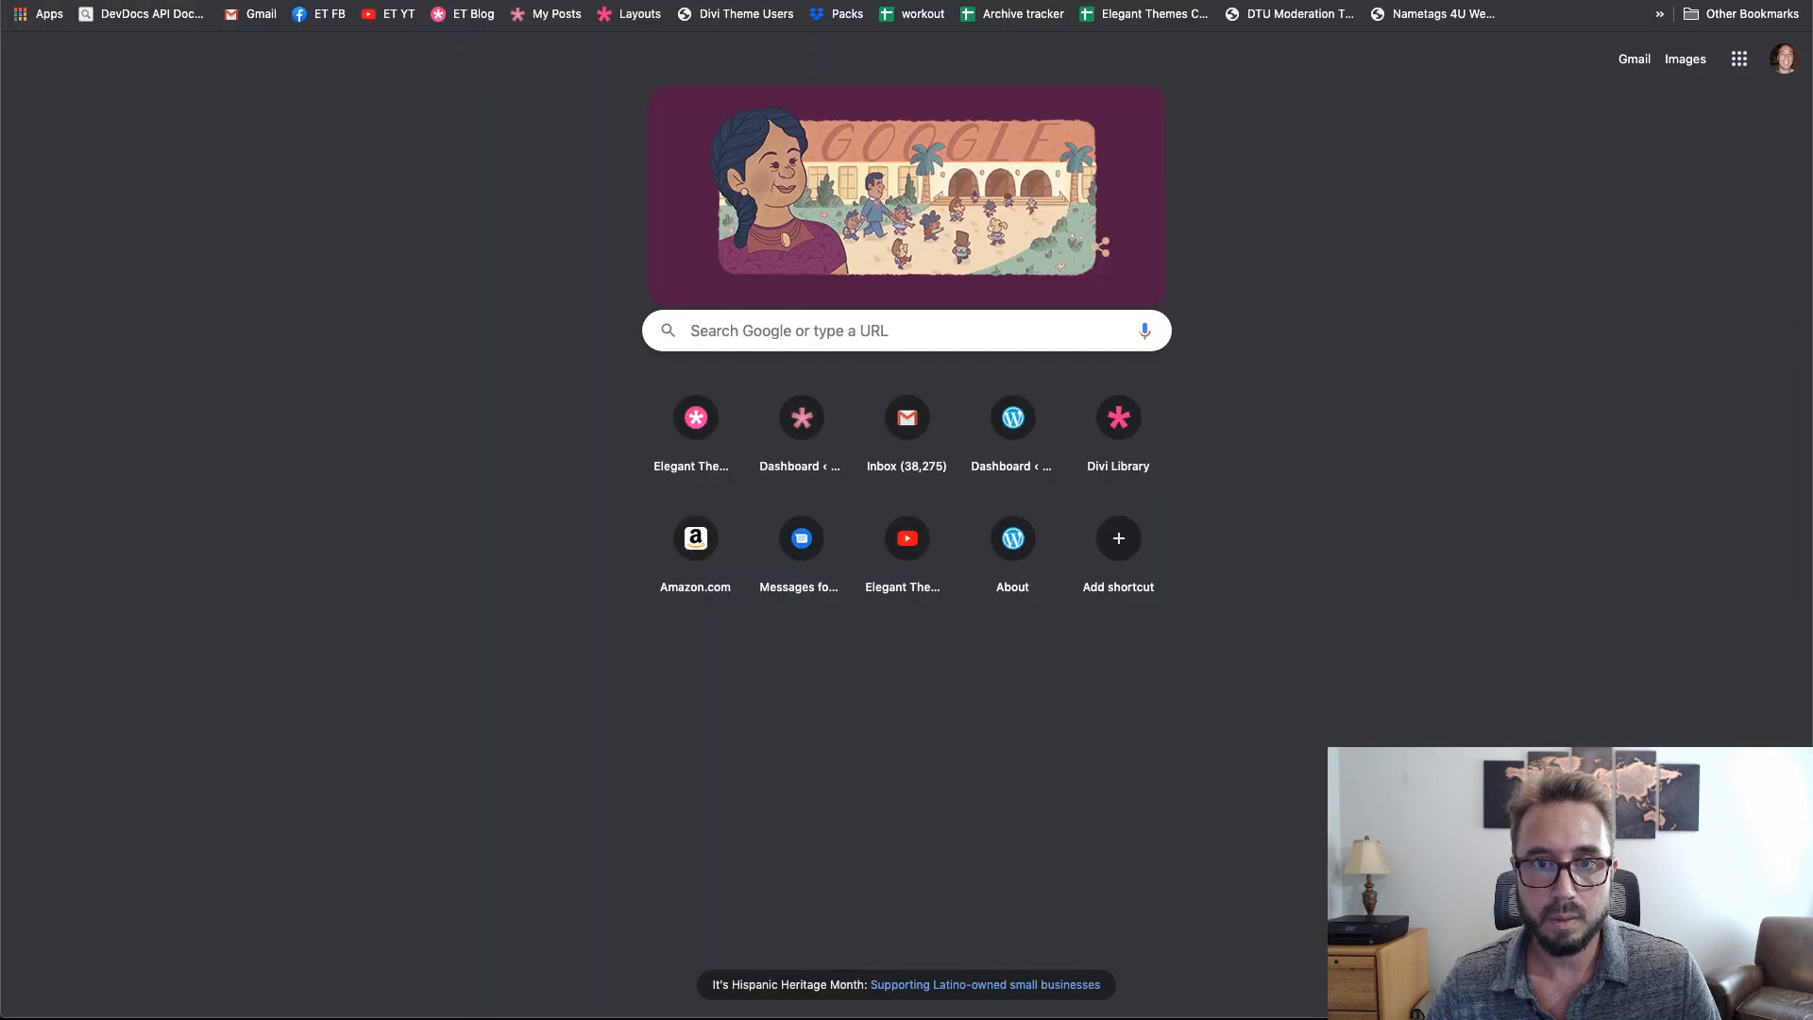
{"action": "key", "text": "ctrl+Tab"}
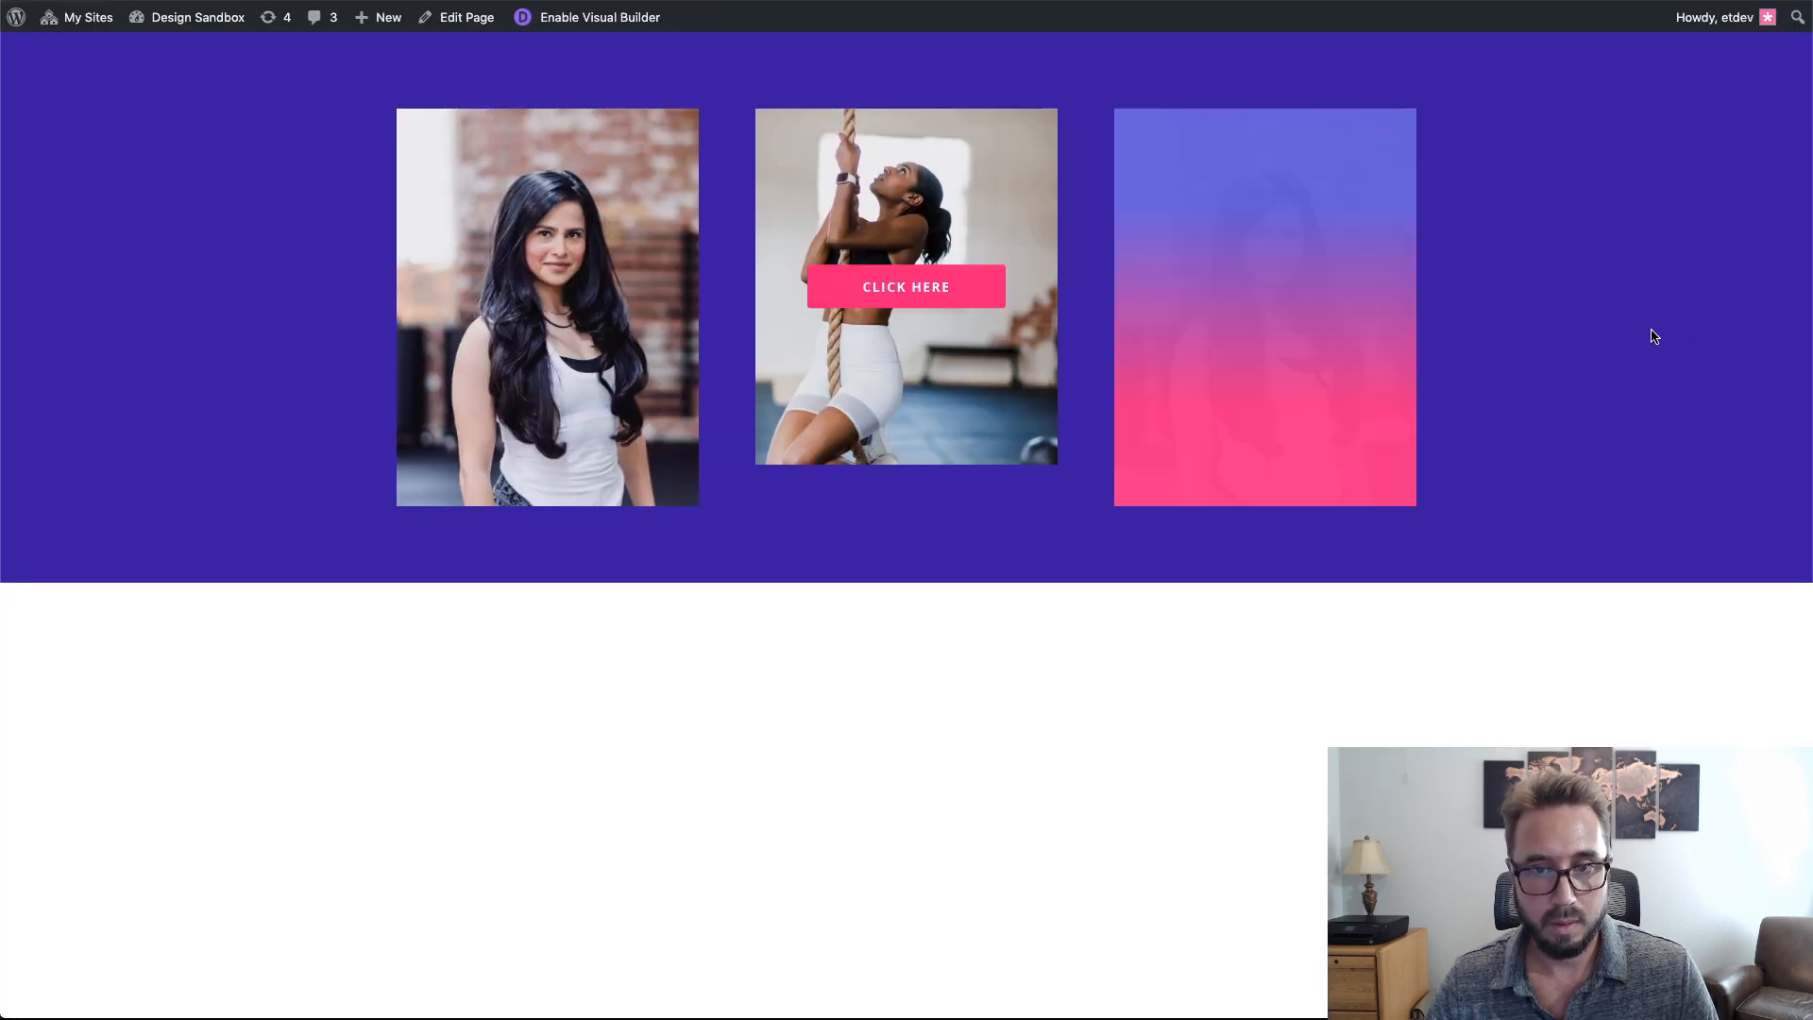
{"action": "key", "text": "super+r"}
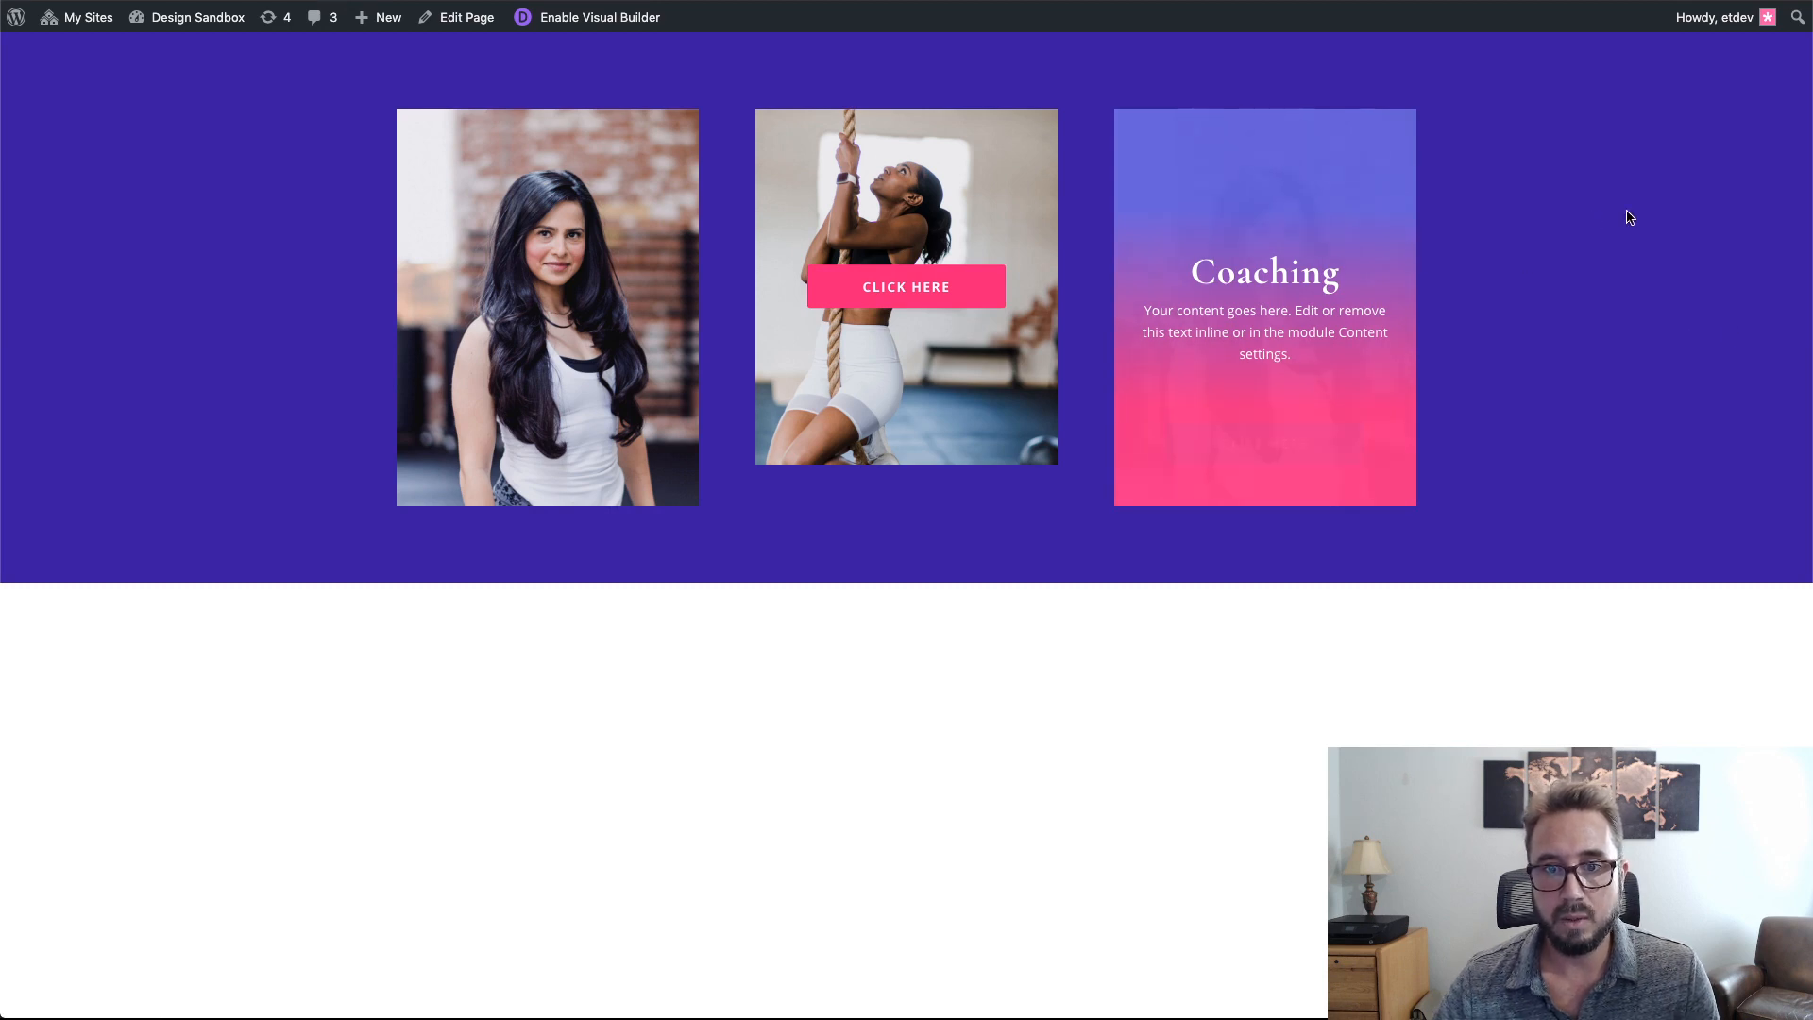
{"action": "mouse_move", "coordinate": [974, 179]}
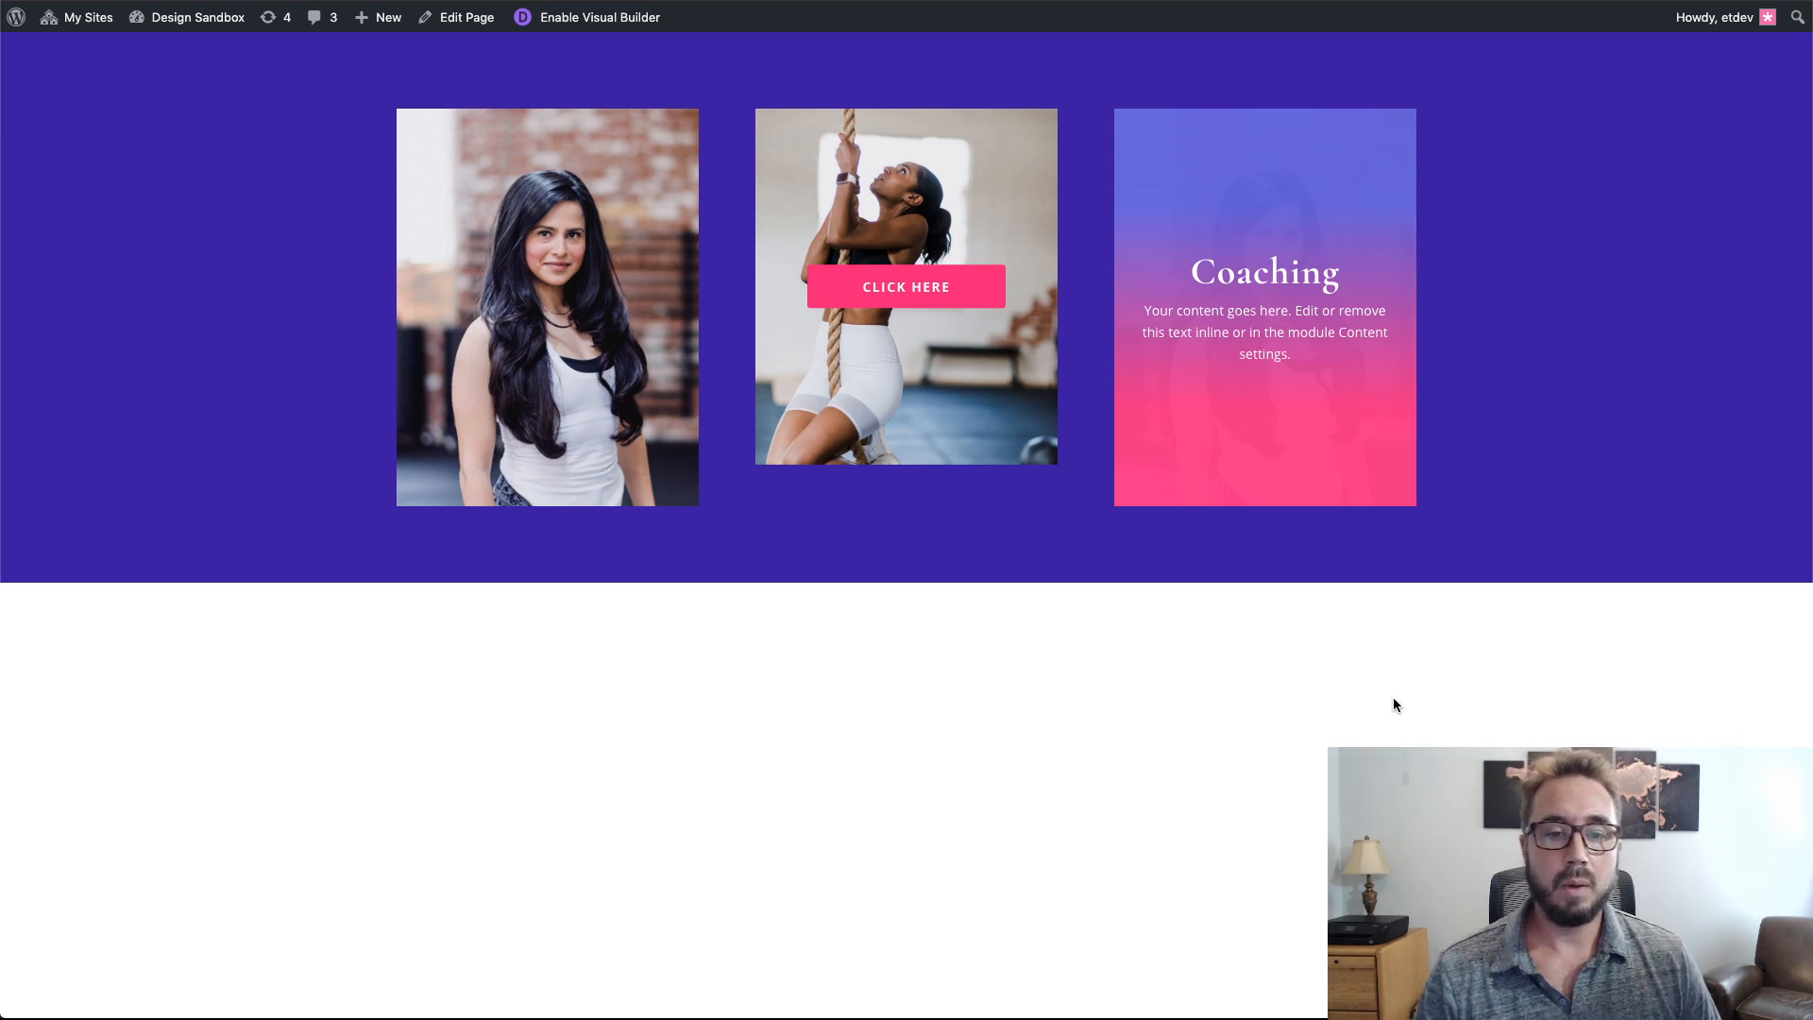
{"action": "mouse_move", "coordinate": [1311, 455]}
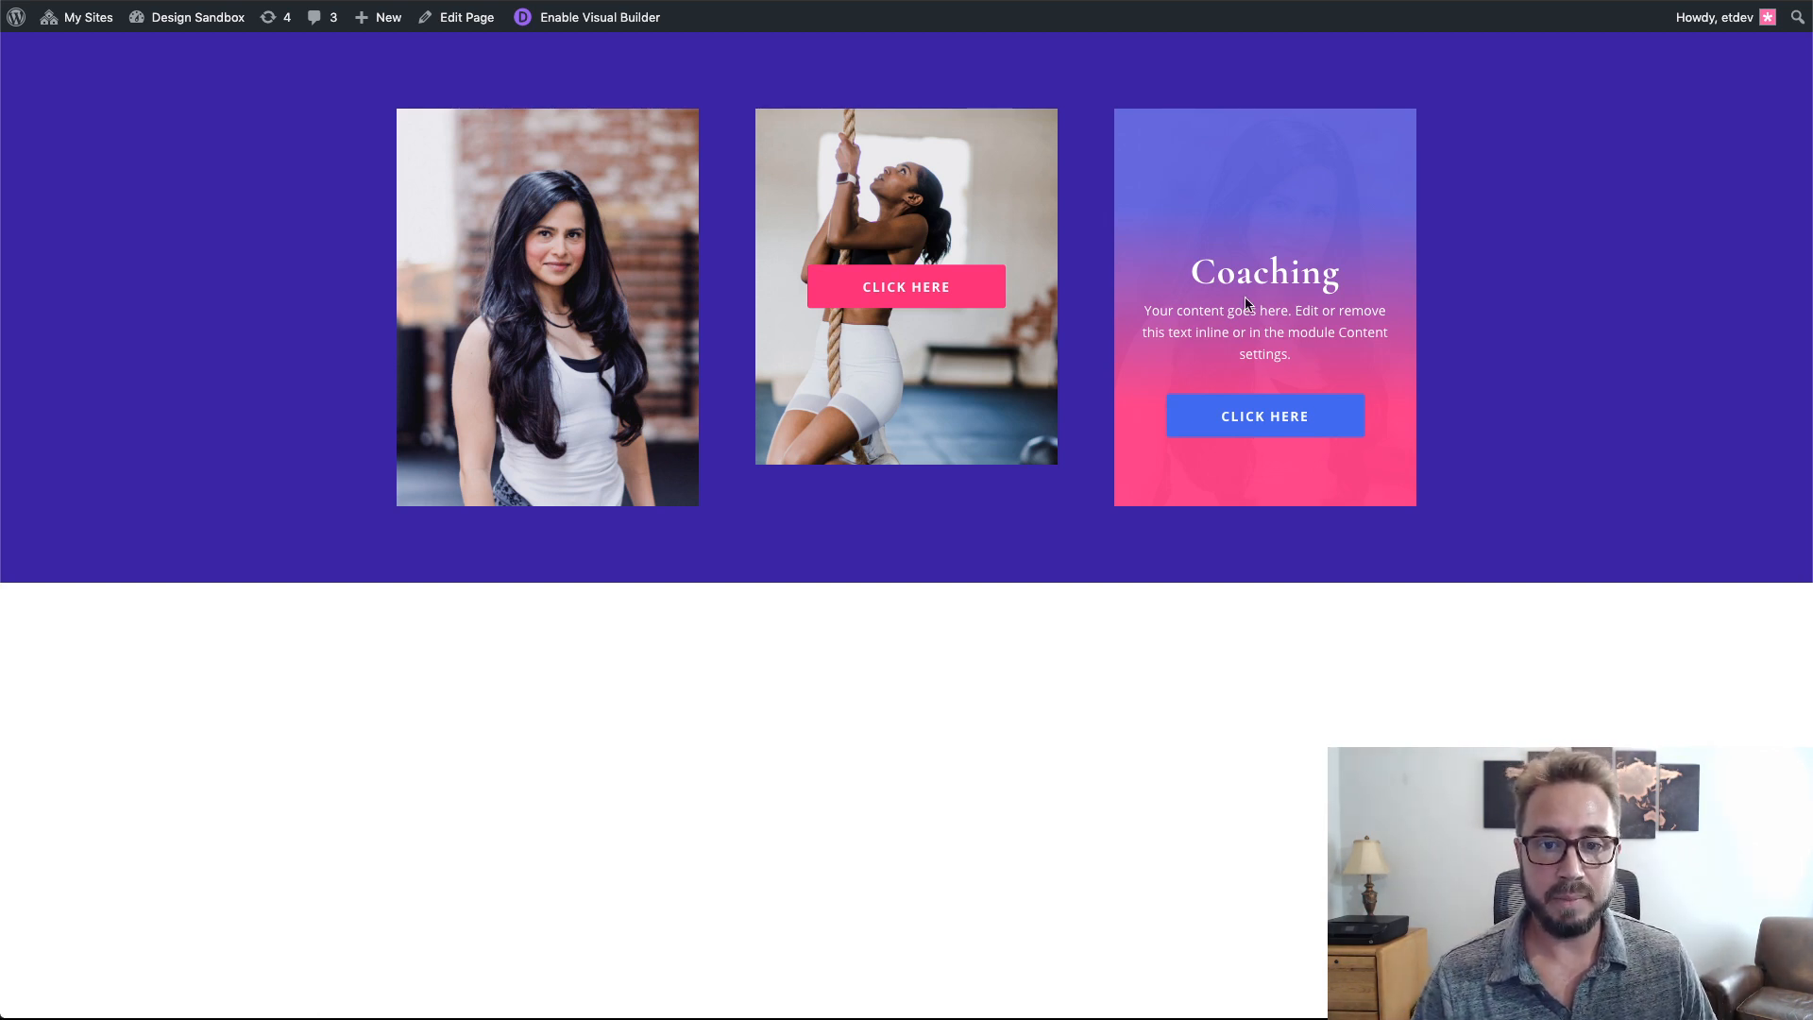
{"action": "mouse_move", "coordinate": [1271, 492]}
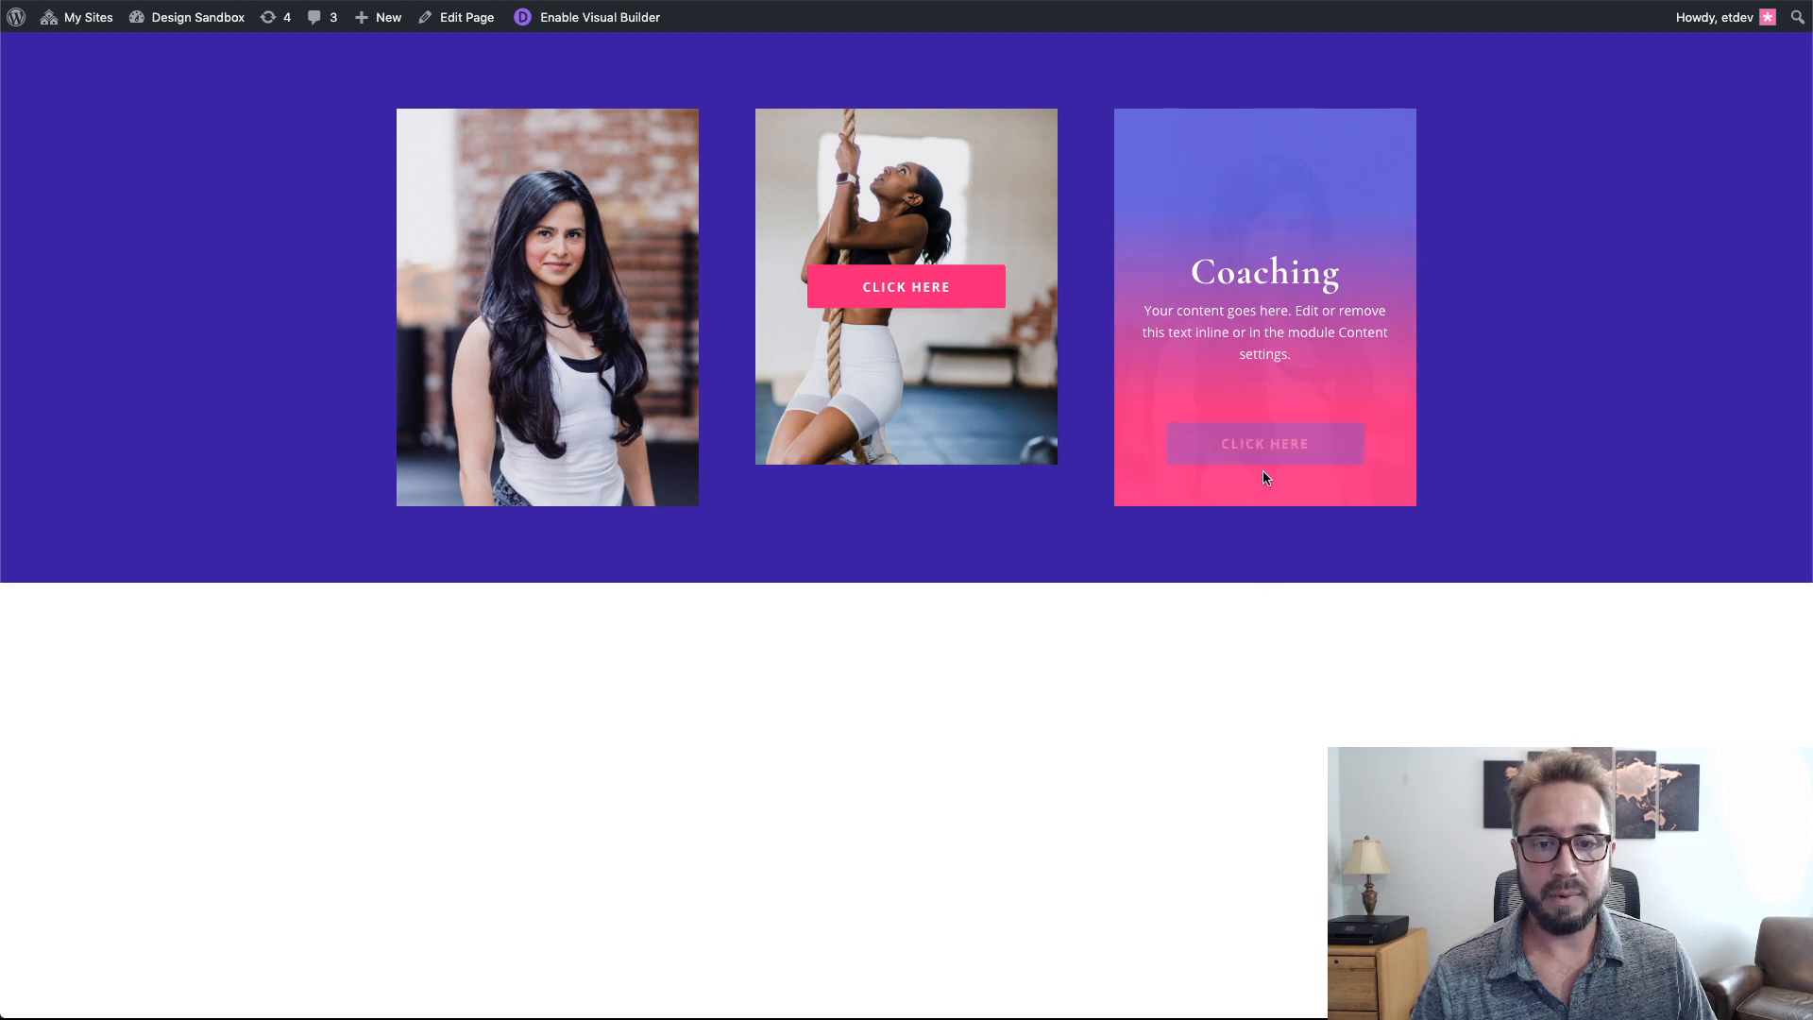